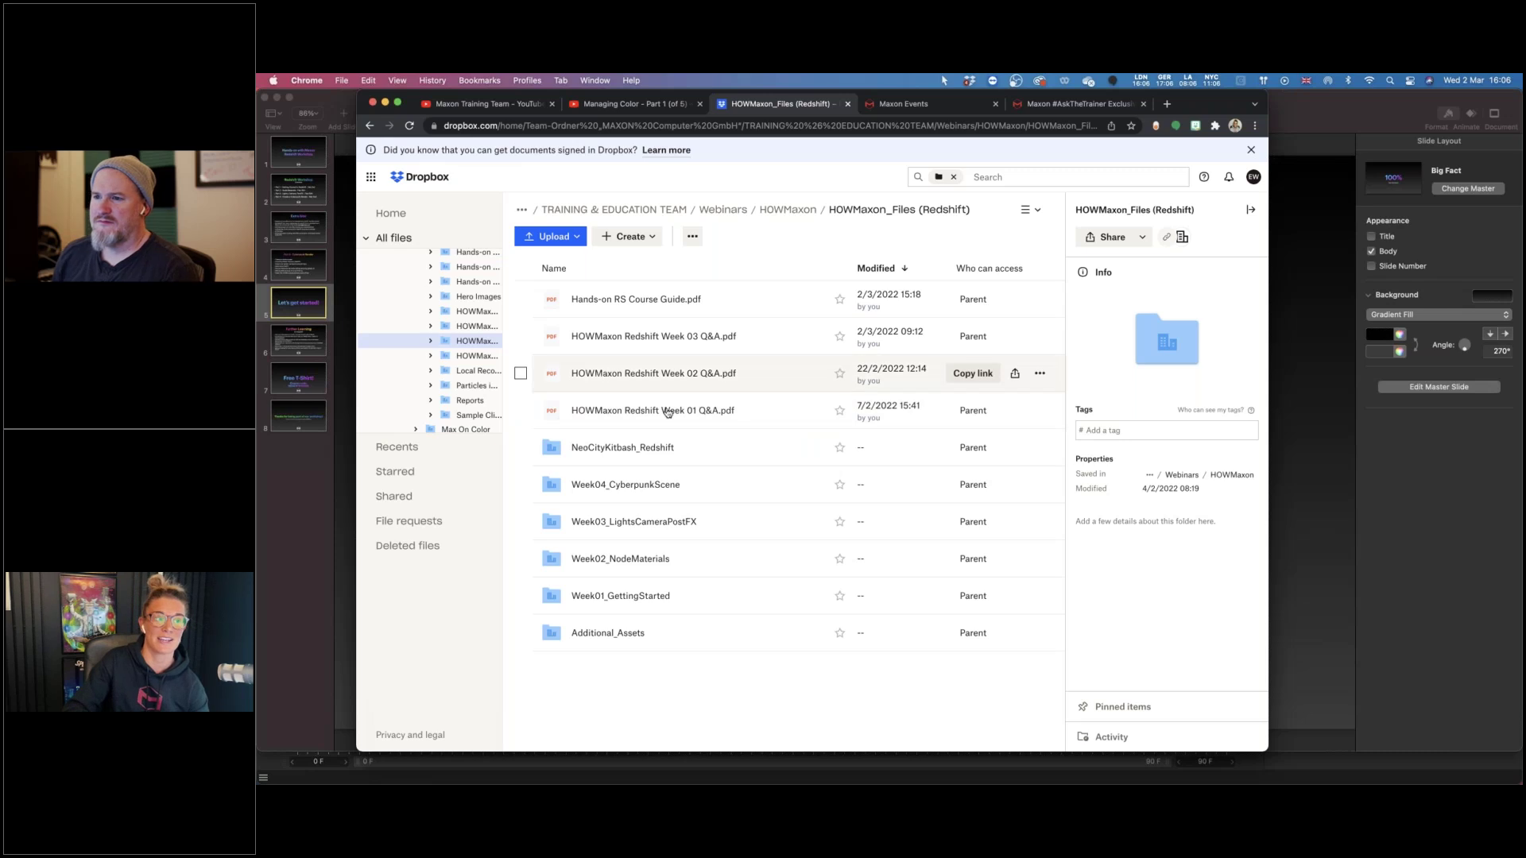
Open HOWMaxon Redshift Week 03 Q&A.pdf to look over its questions and answers, and return to the HOWMaxon_Files (Redshift) folder.
left_click(668, 340)
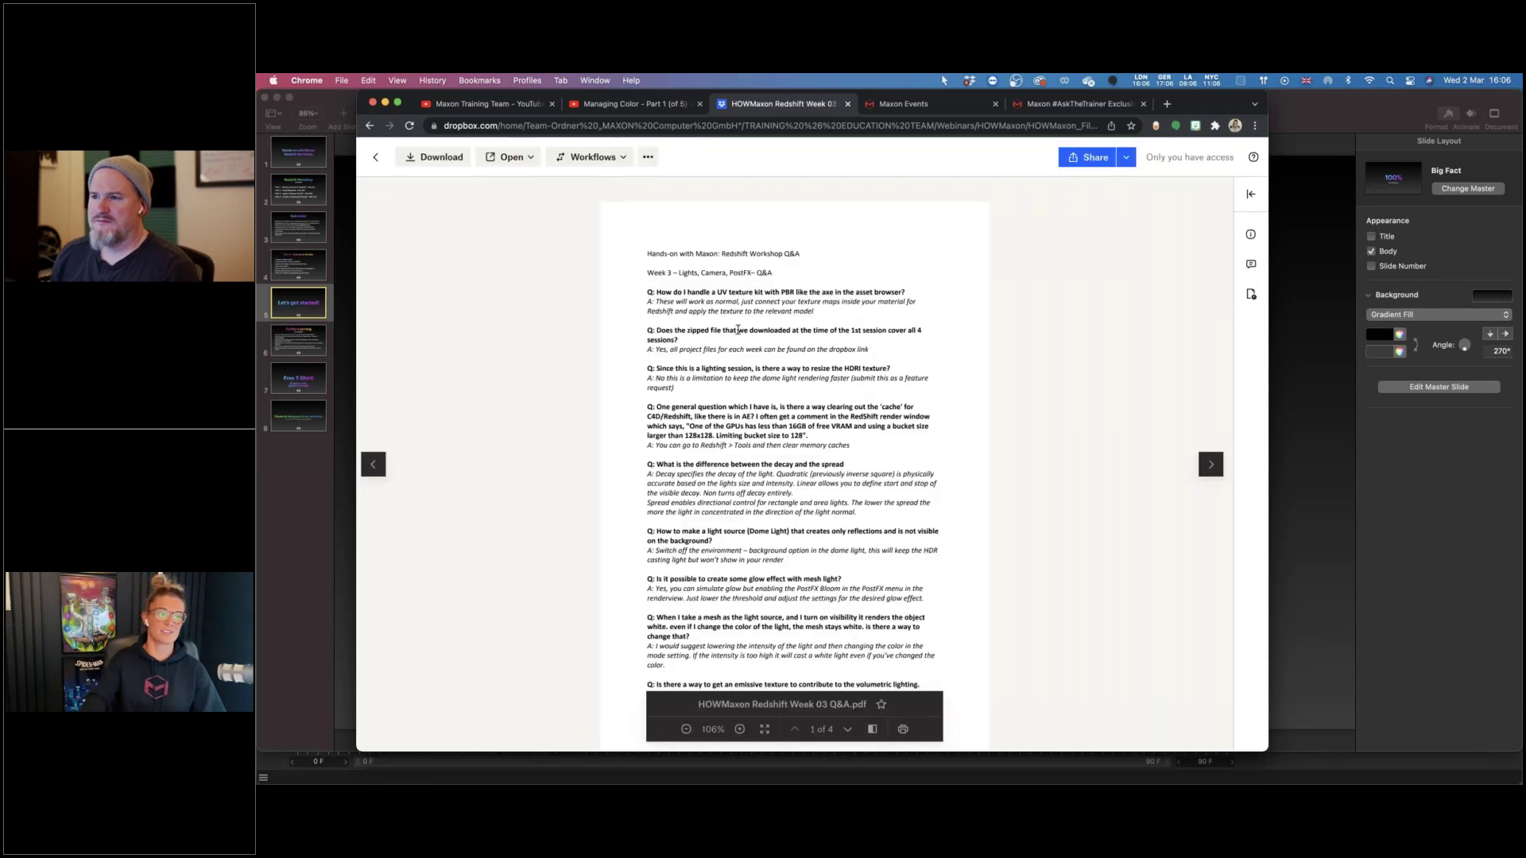
scroll(747, 330, "down", 2)
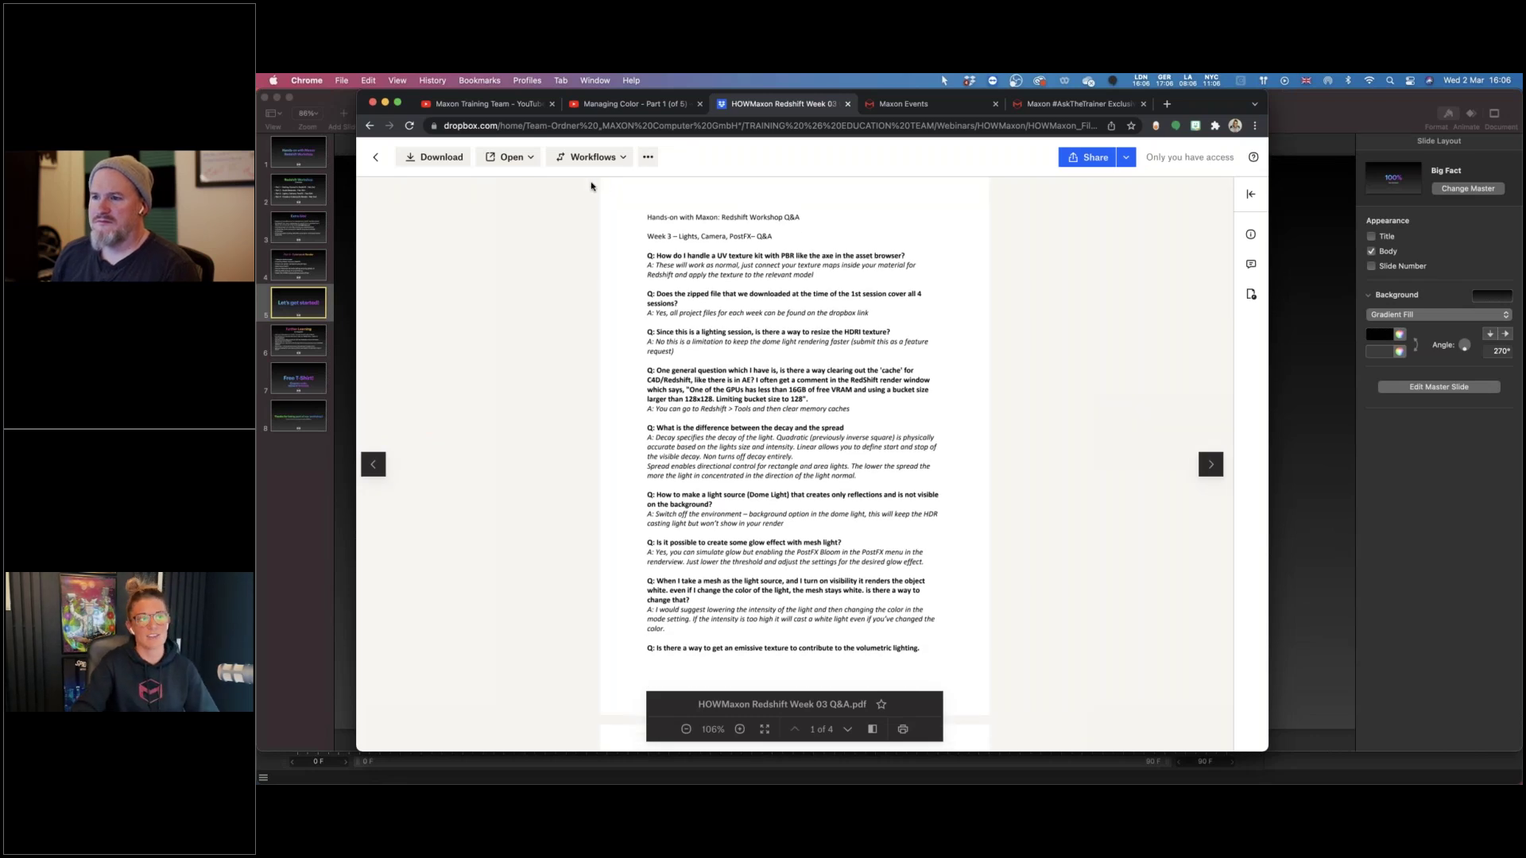
left_click(375, 157)
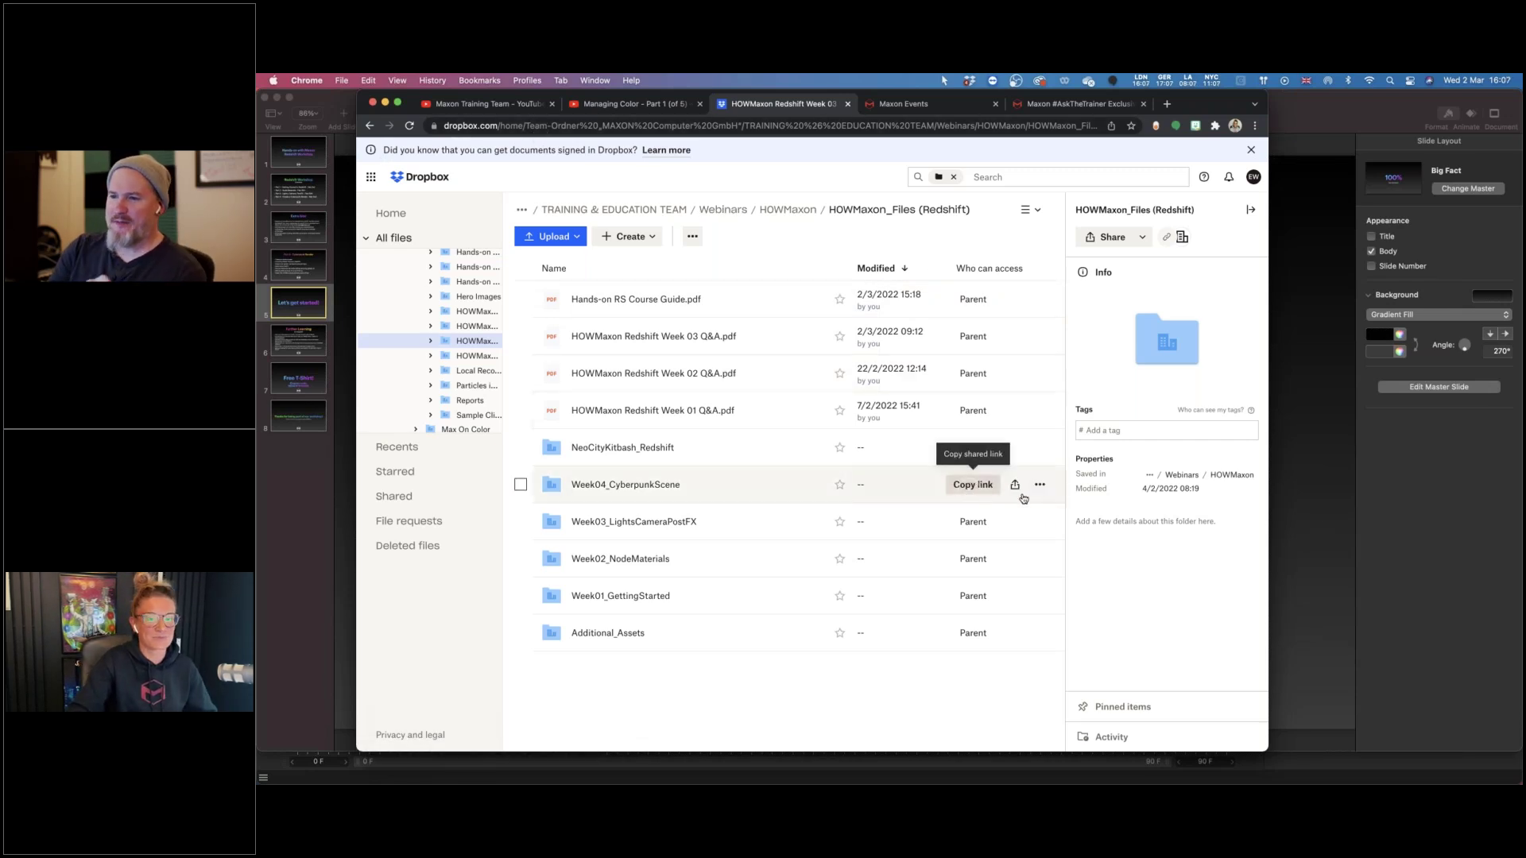
Switch from the browser to Cinema 4D, where the HOWRS_CyberpunkScene_Final scene is open.
left_click(1302, 475)
left_click(1284, 469)
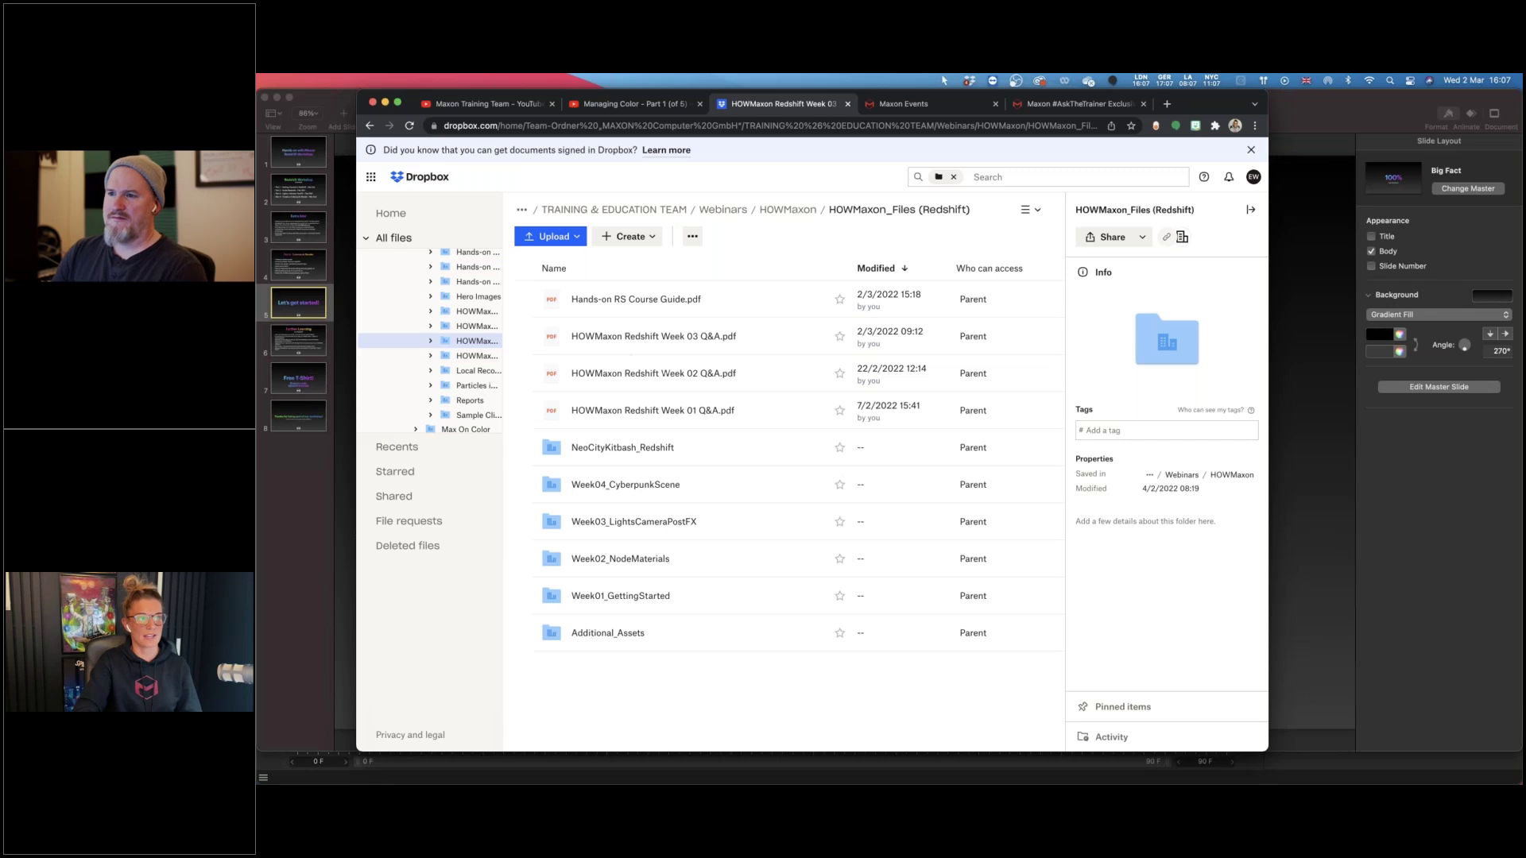
left_click(1348, 723)
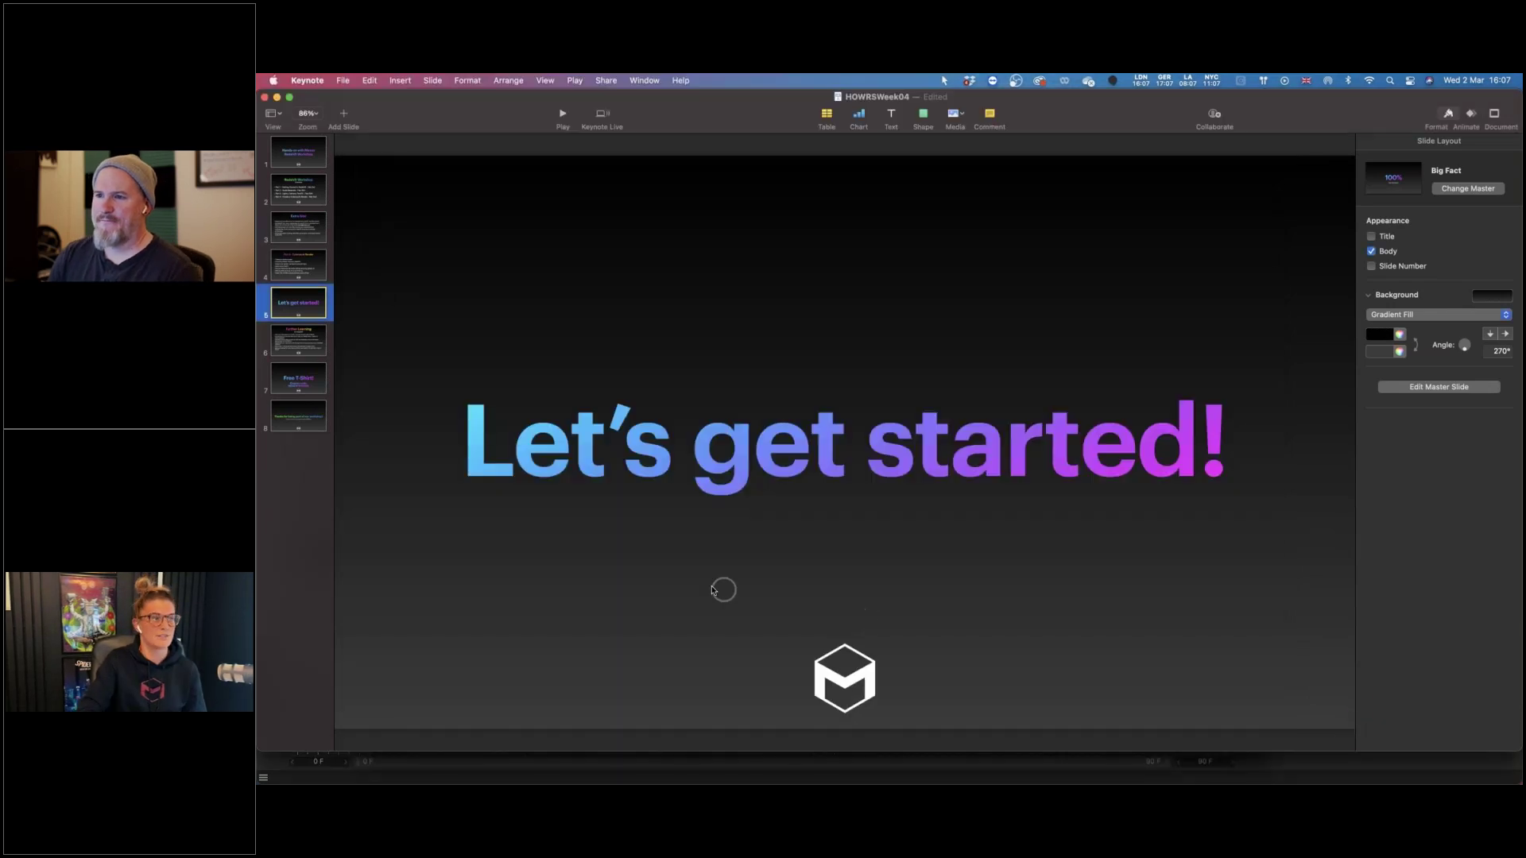
mouse_move(637, 768)
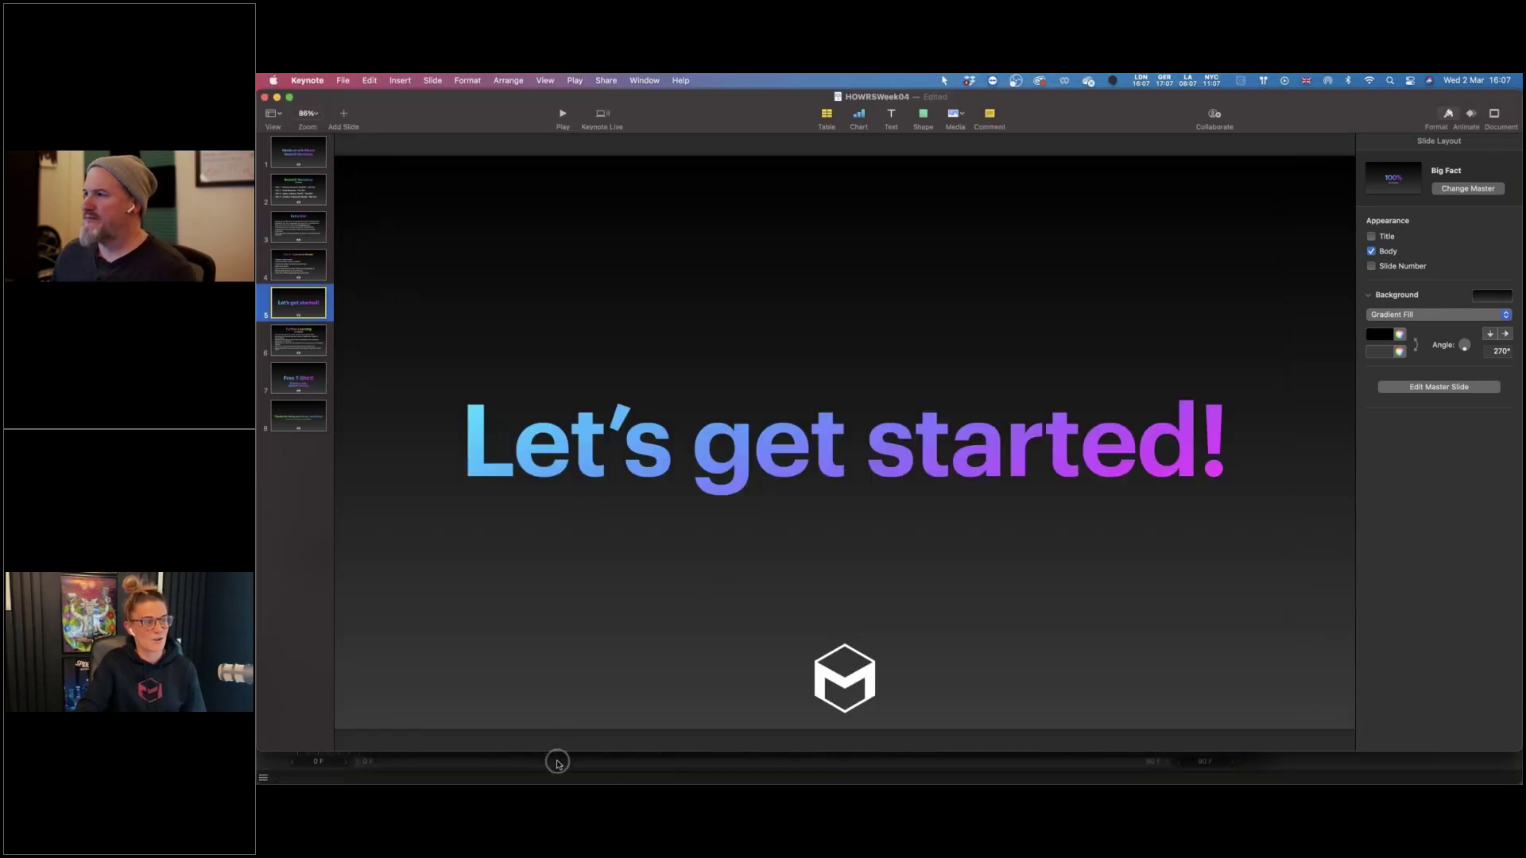
left_click(557, 761)
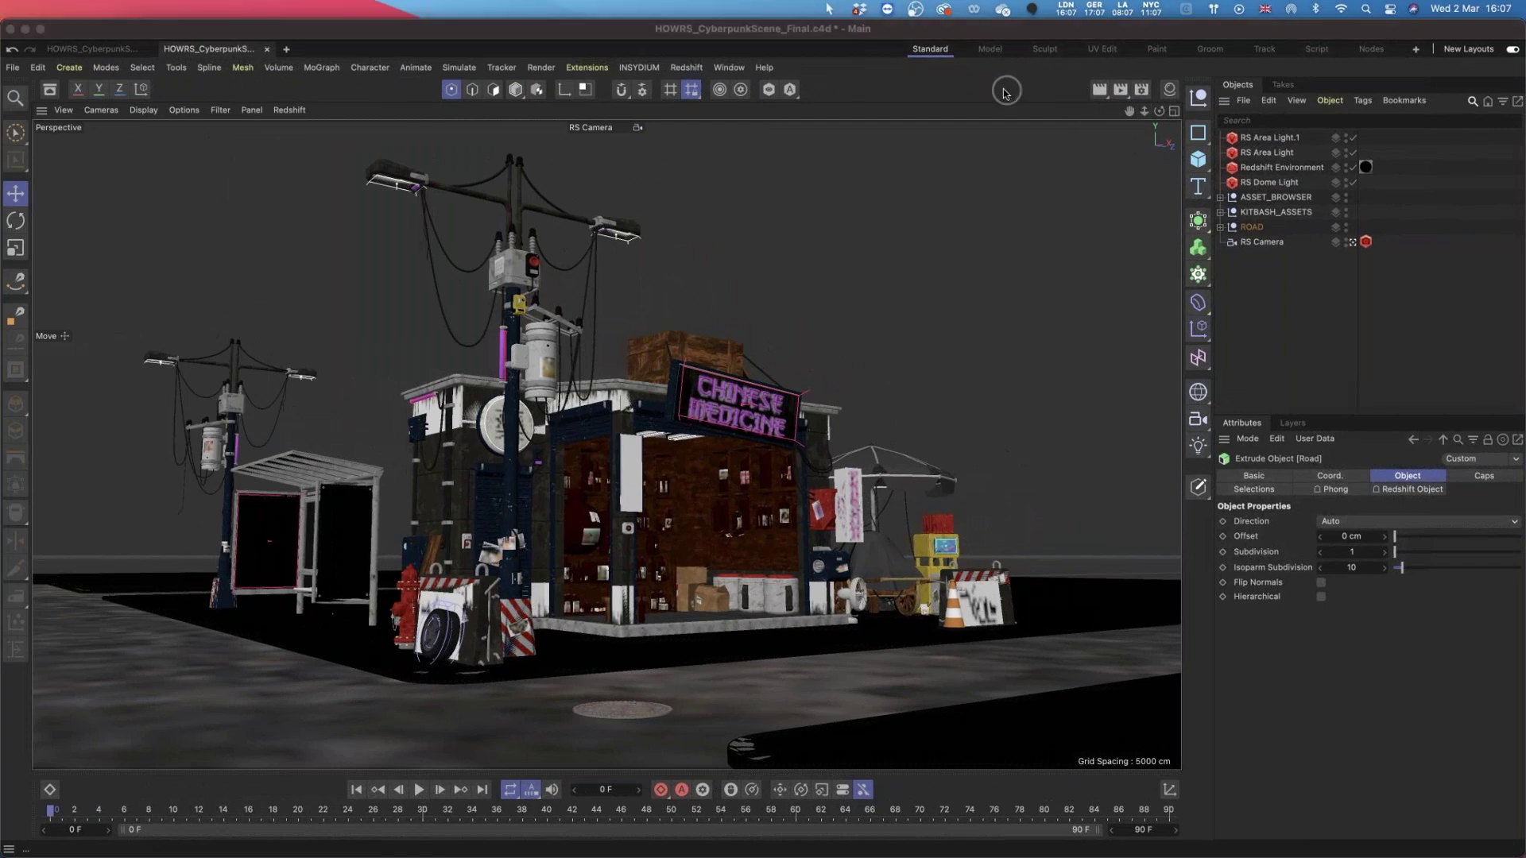
left_click(971, 76)
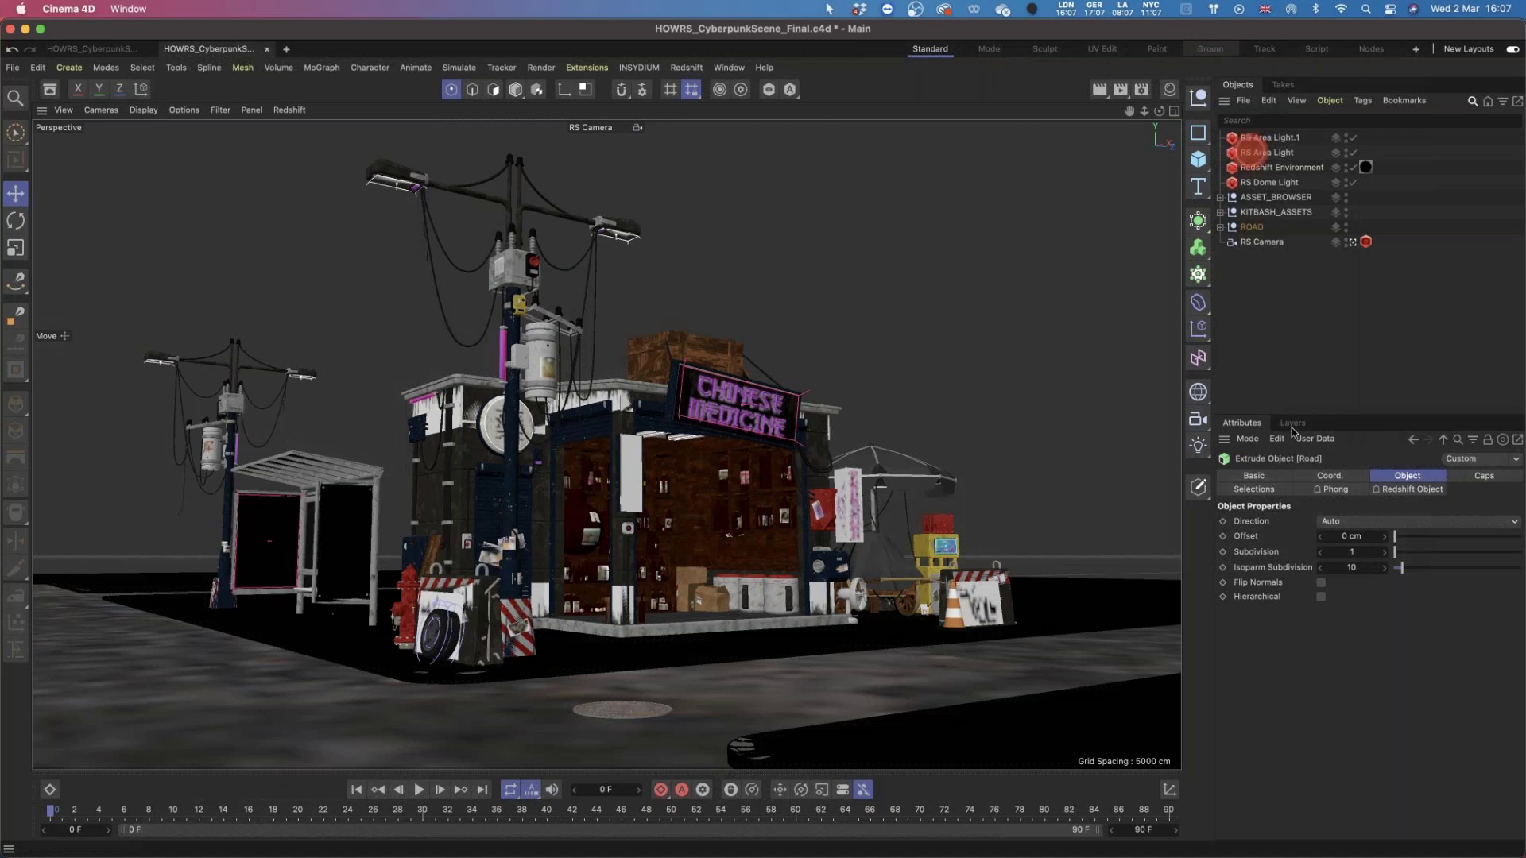
left_click(1344, 850)
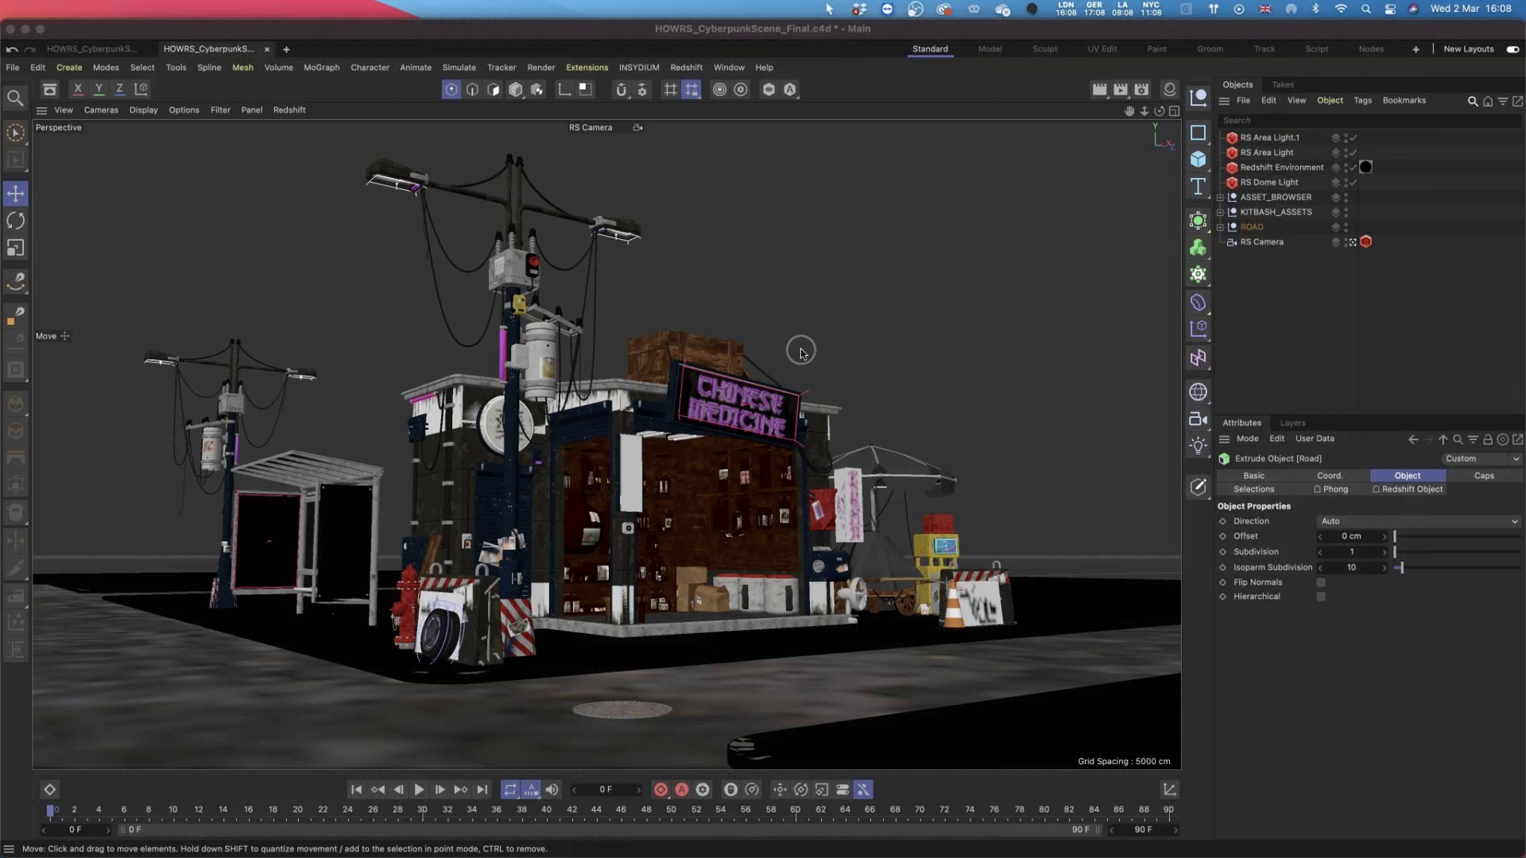
Open the Redshift RenderView, dock it beside the perspective viewport, and start the interactive render (IPR) of the scene.
left_click(697, 67)
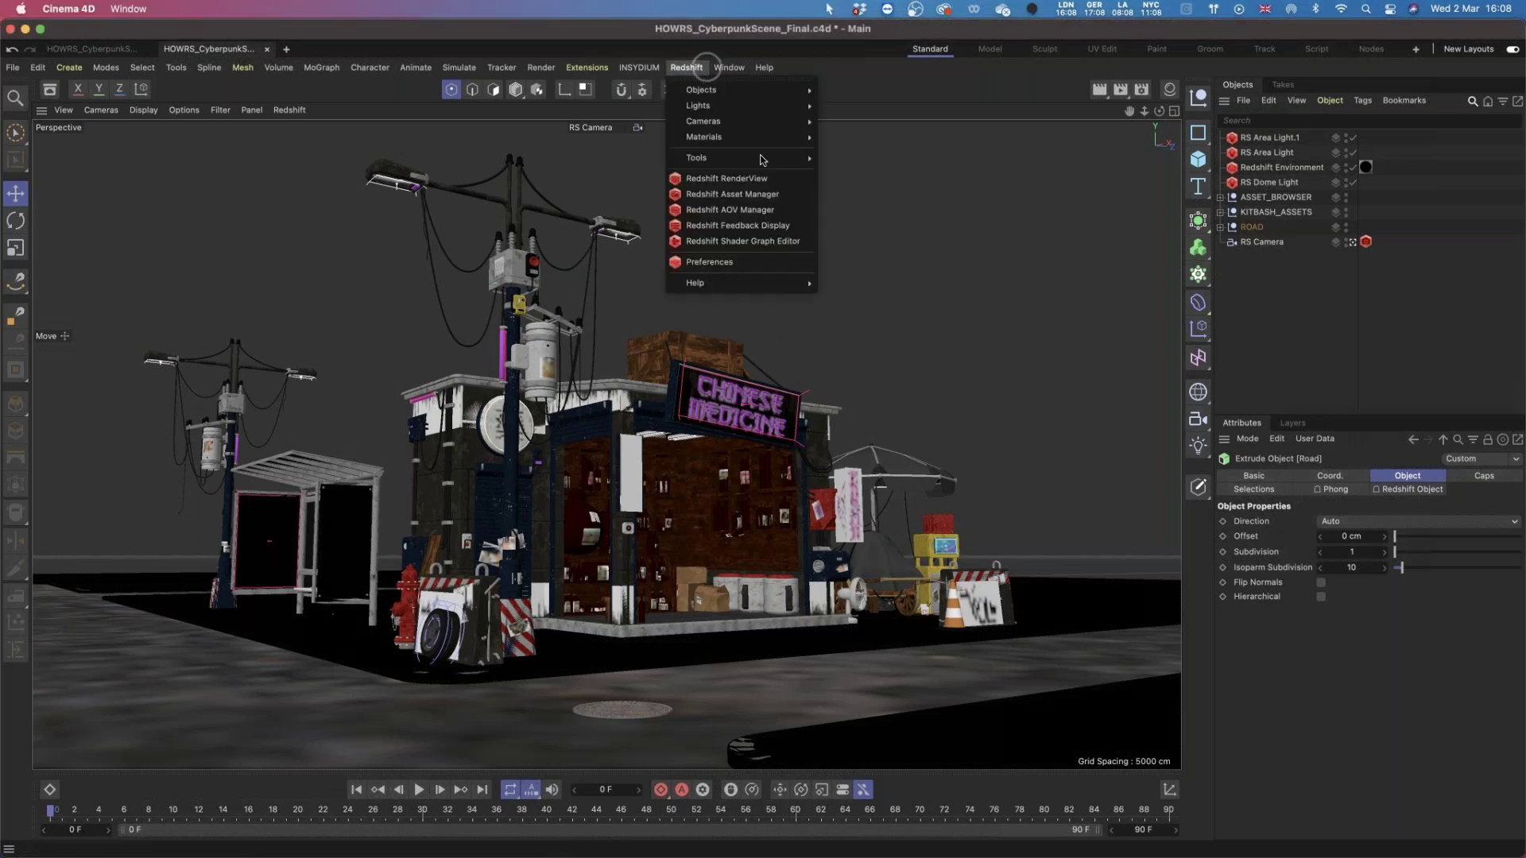
left_click(718, 176)
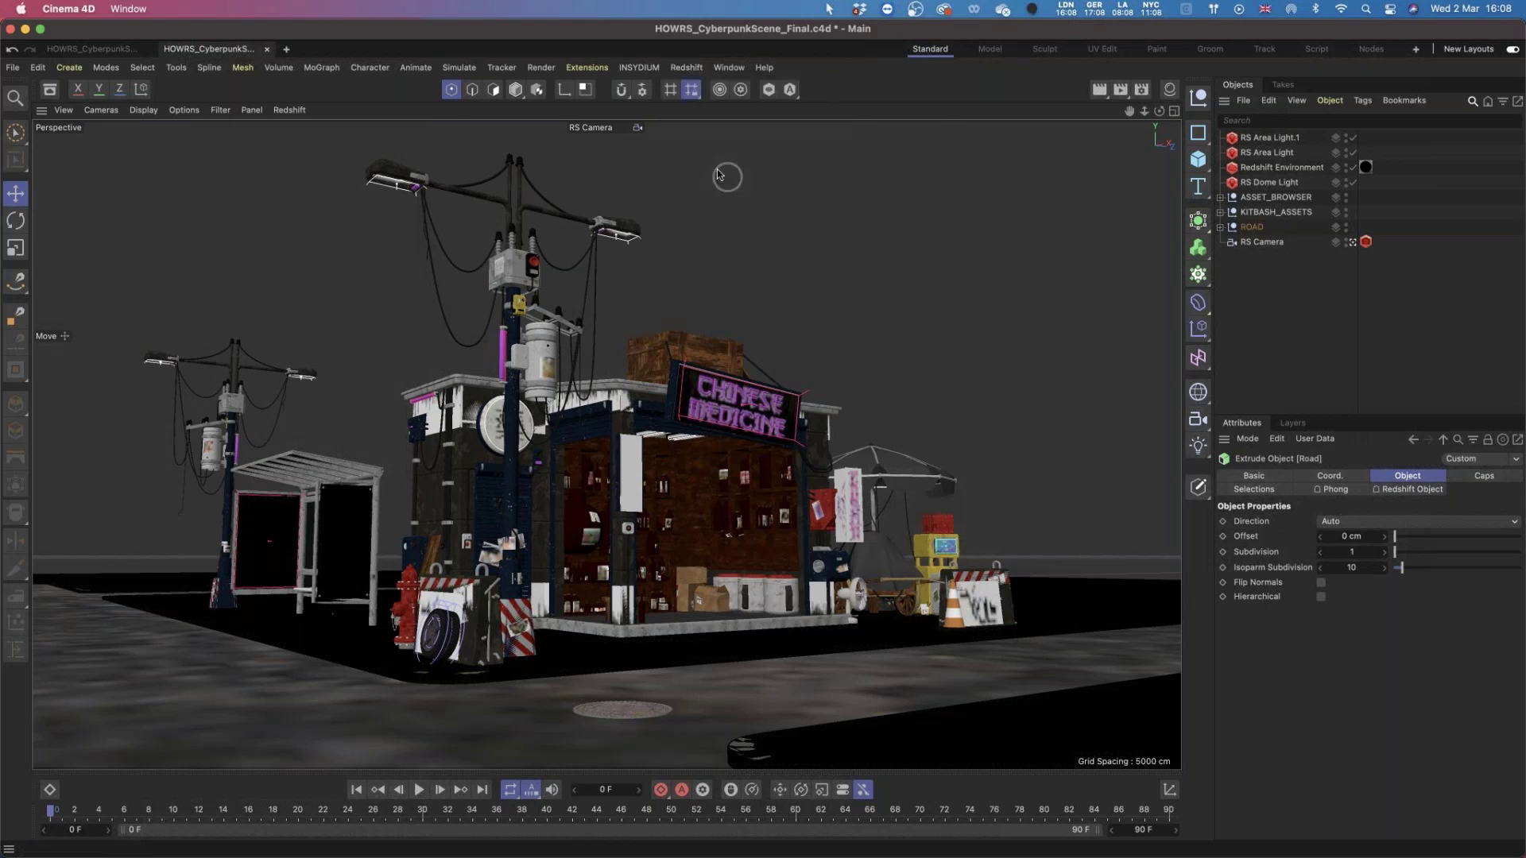
left_click_drag(438, 48, 58, 146)
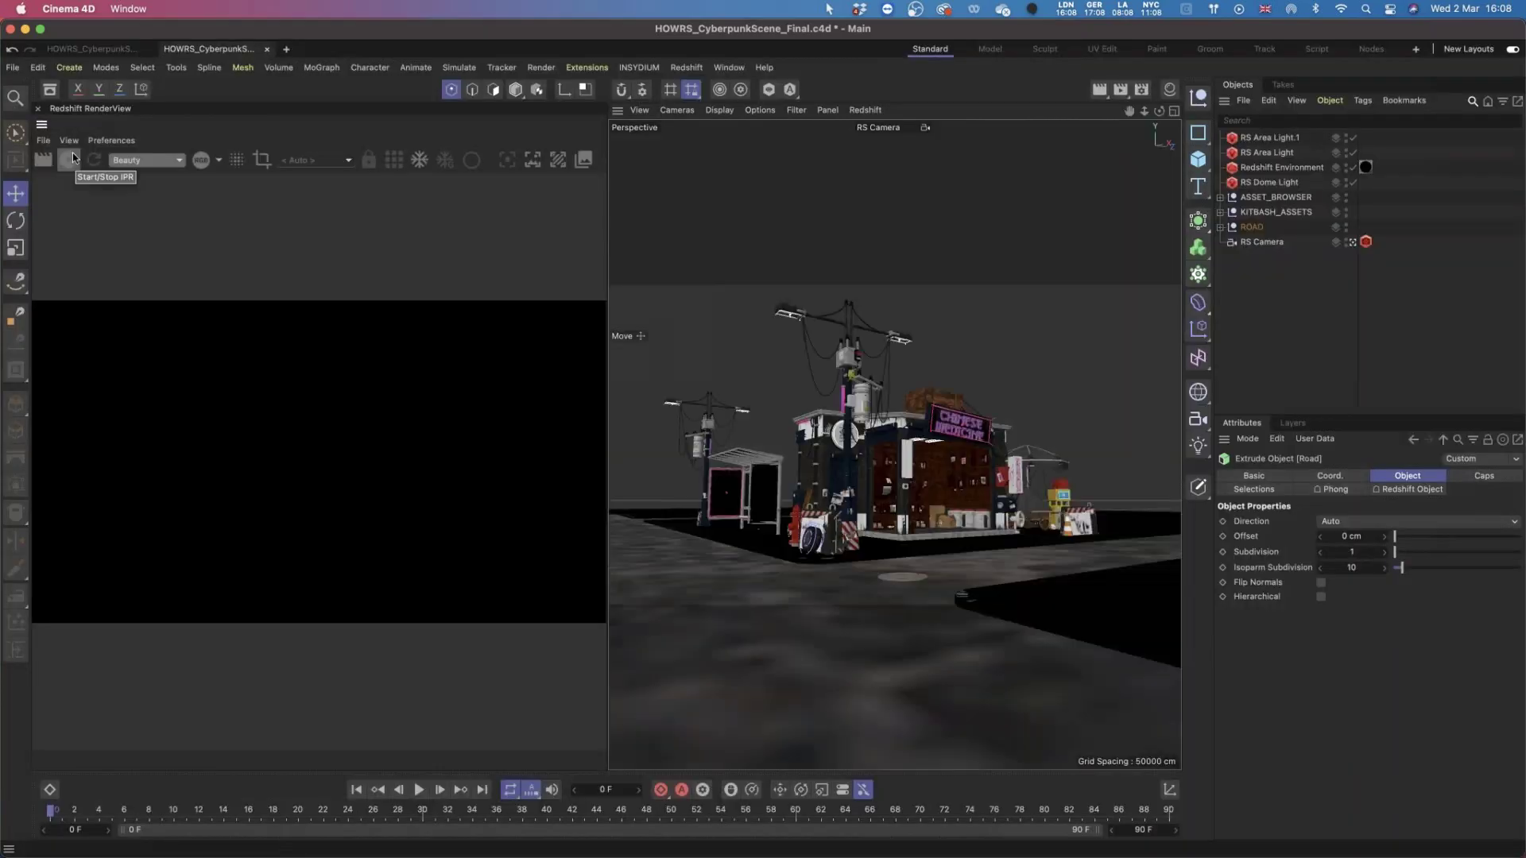
left_click(71, 159)
left_click(70, 161)
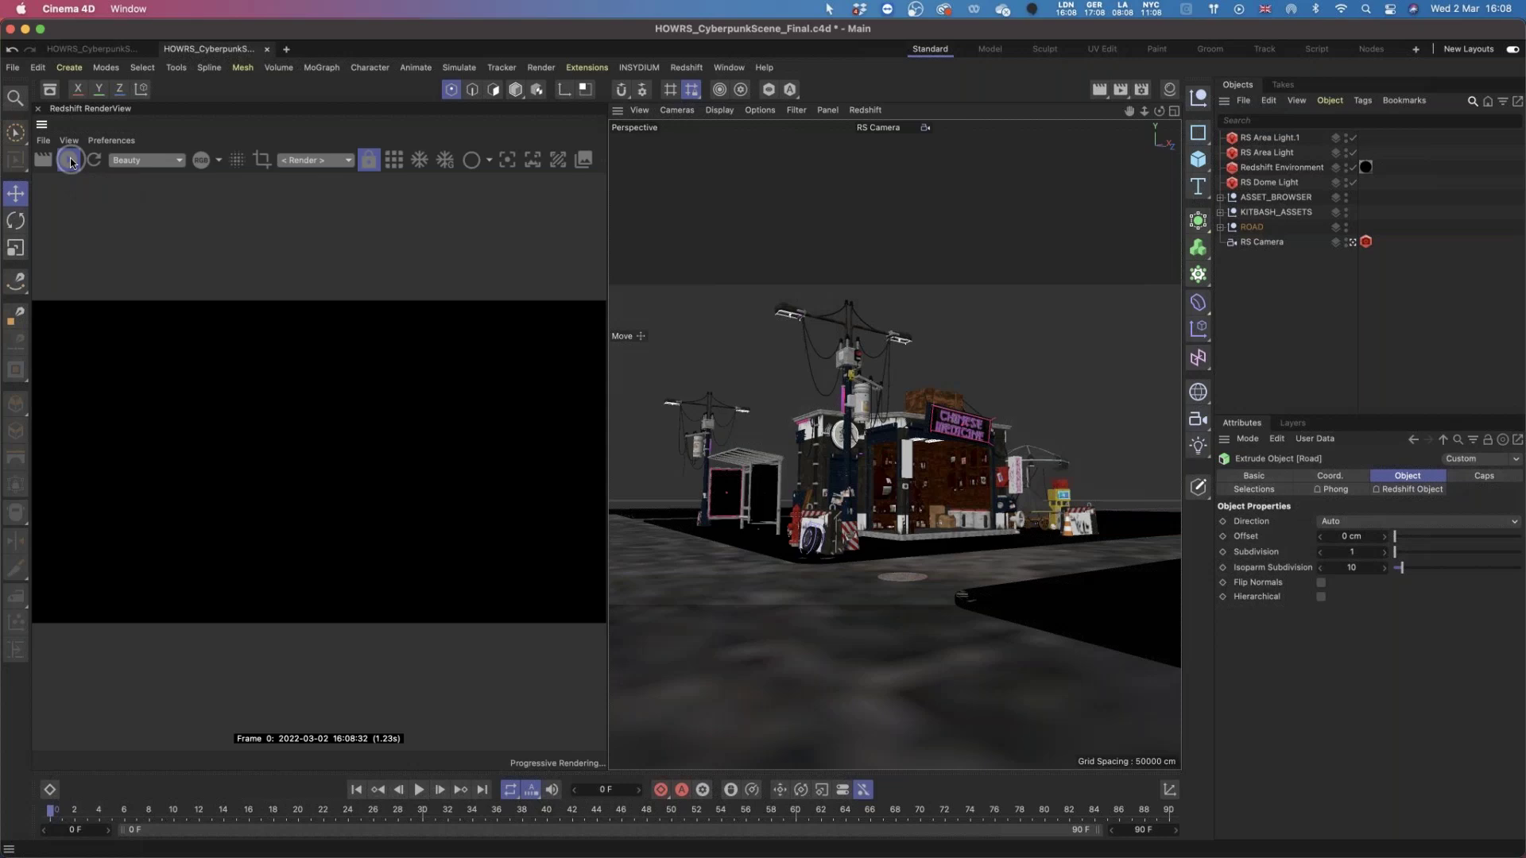
left_click(70, 162)
left_click(94, 304)
left_click(411, 559)
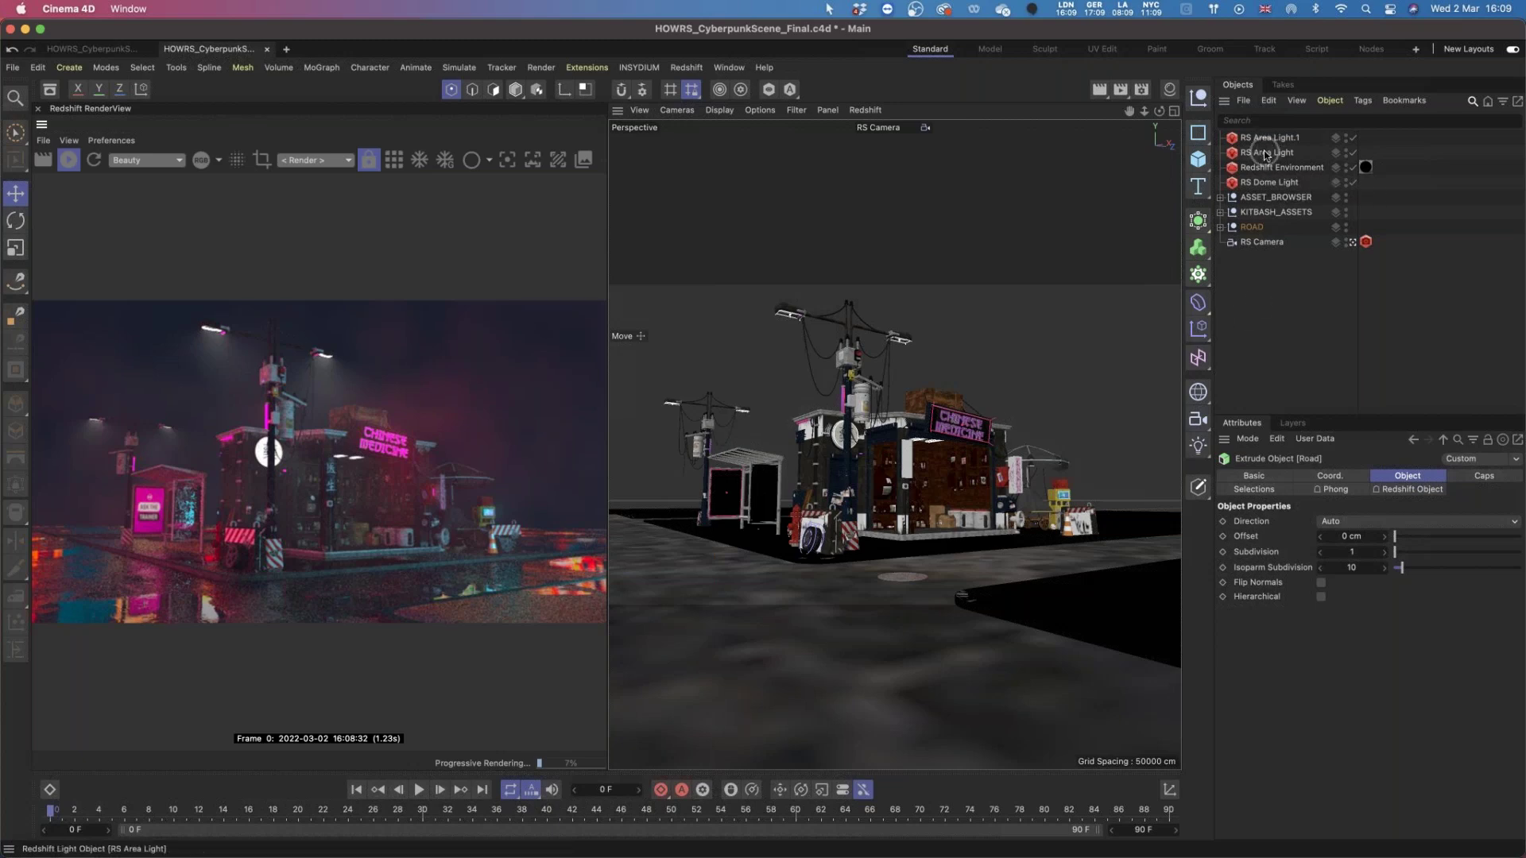
Expand the KITBASH_ASSETS groups and inspect the settings of the first RS Area Light under KB3D_NEC_BldgSM_A_Main.
left_click(1221, 212)
left_click(1228, 227)
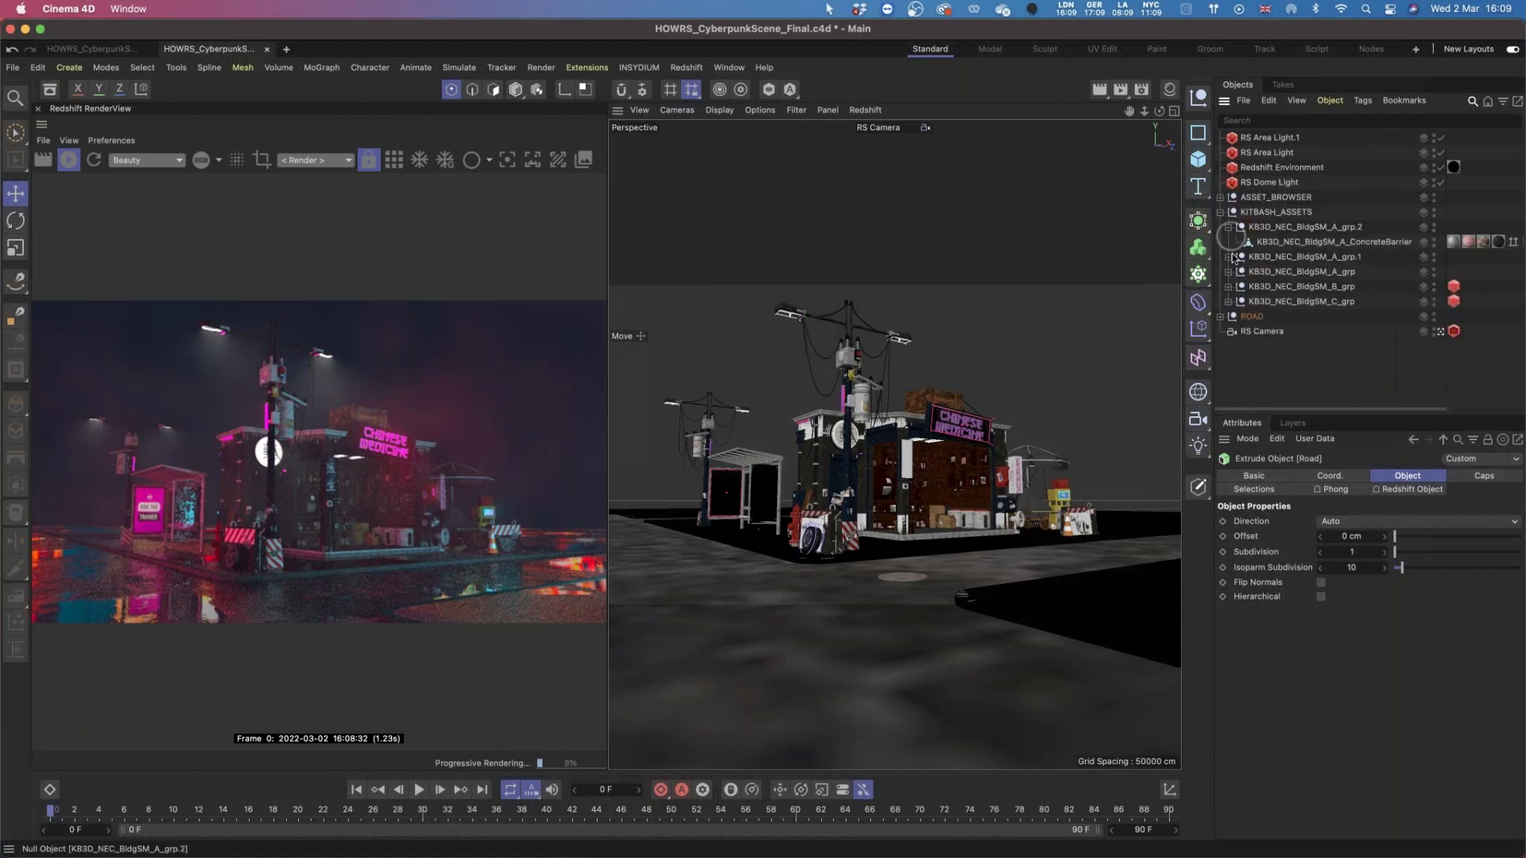
left_click(1228, 257)
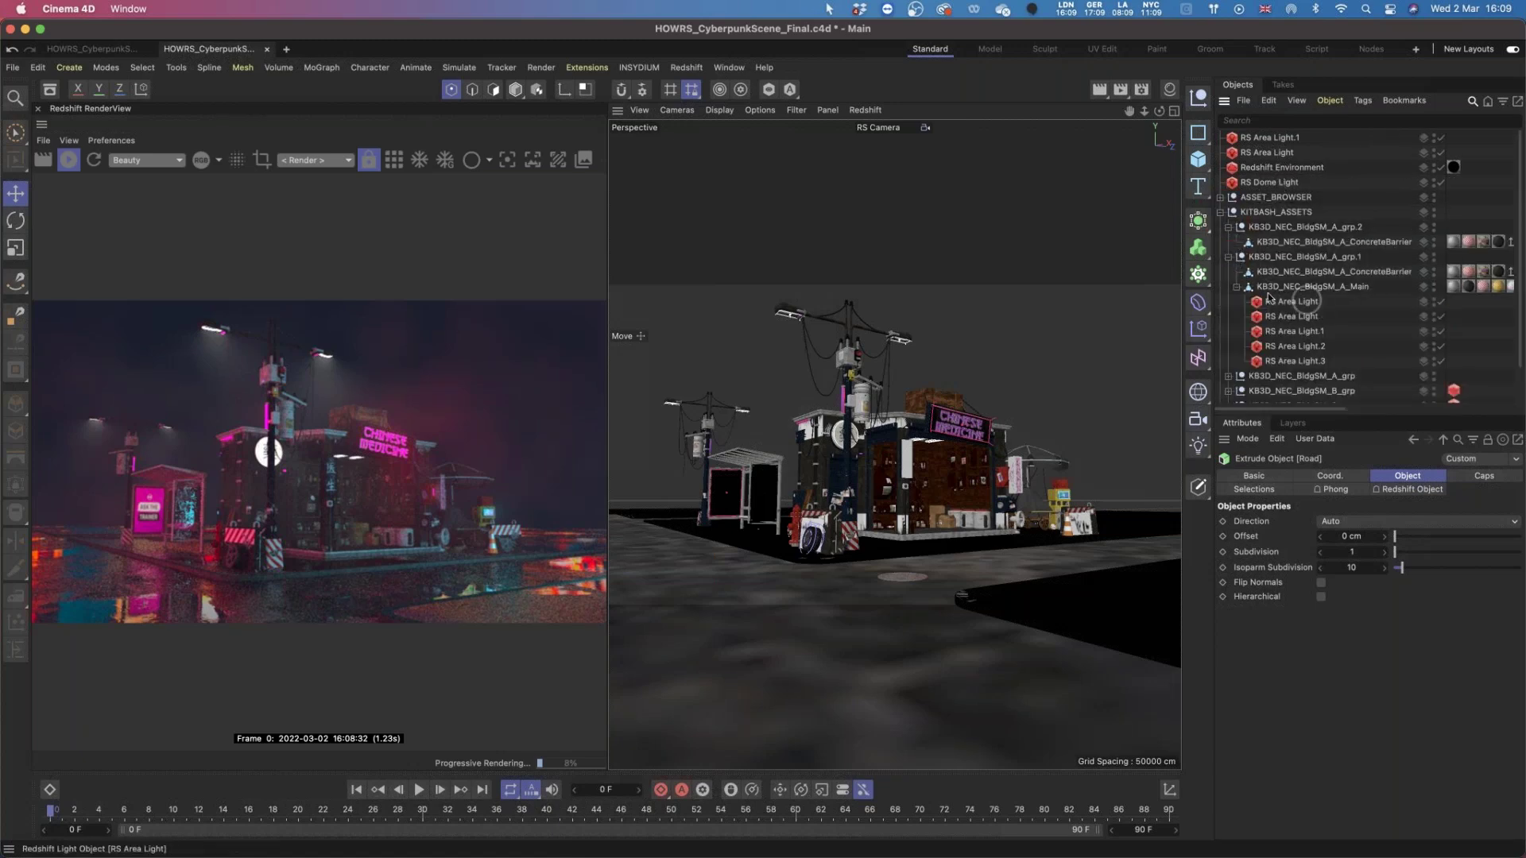
left_click(1281, 302)
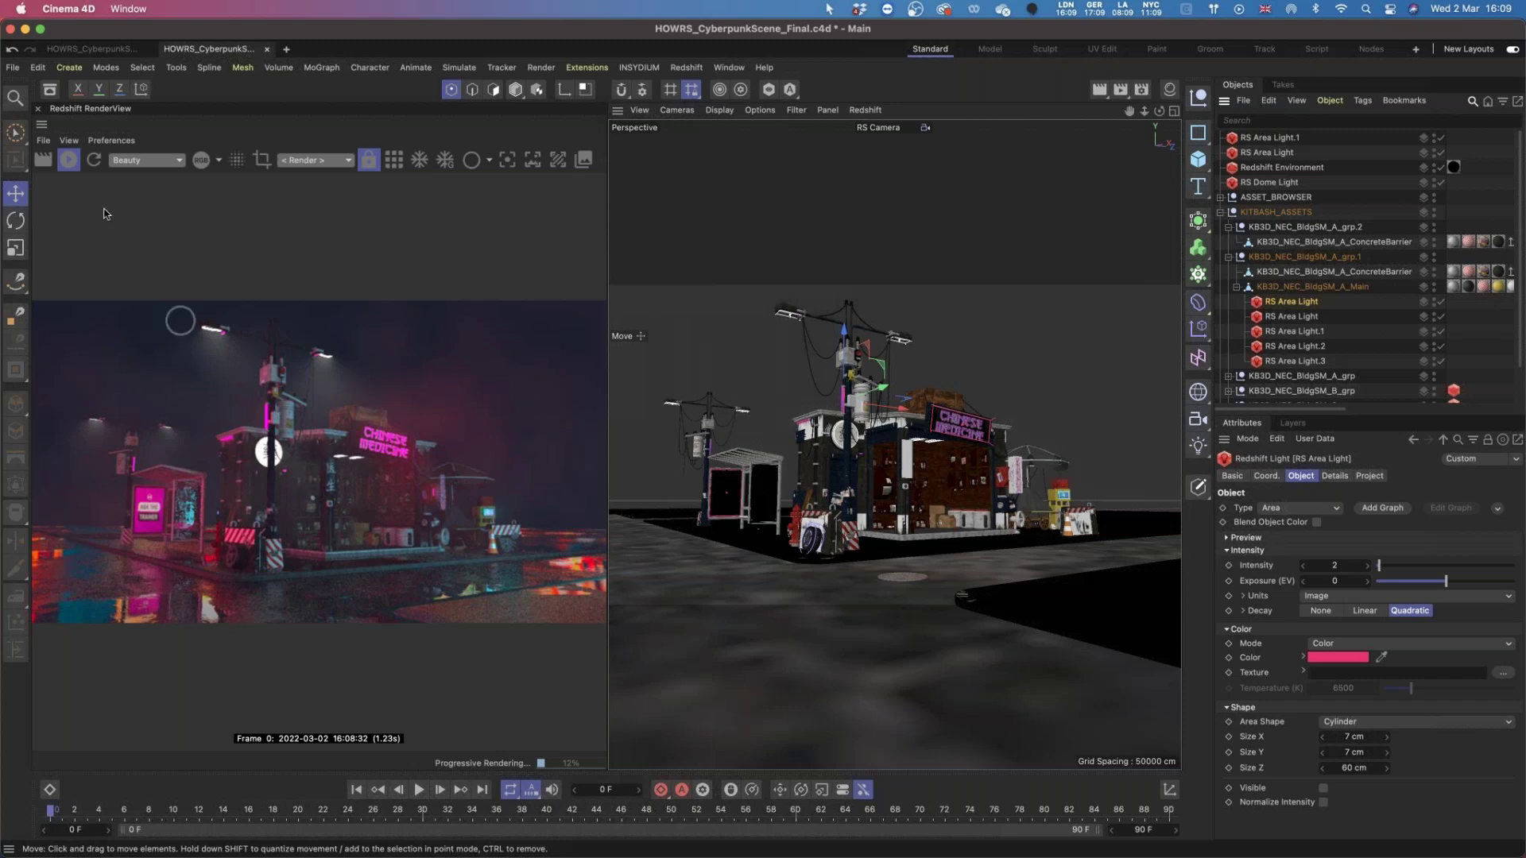
Stop the interactive render and show the Material Manager in the HOWRS_CyberpunkScene_Empty project.
left_click(69, 162)
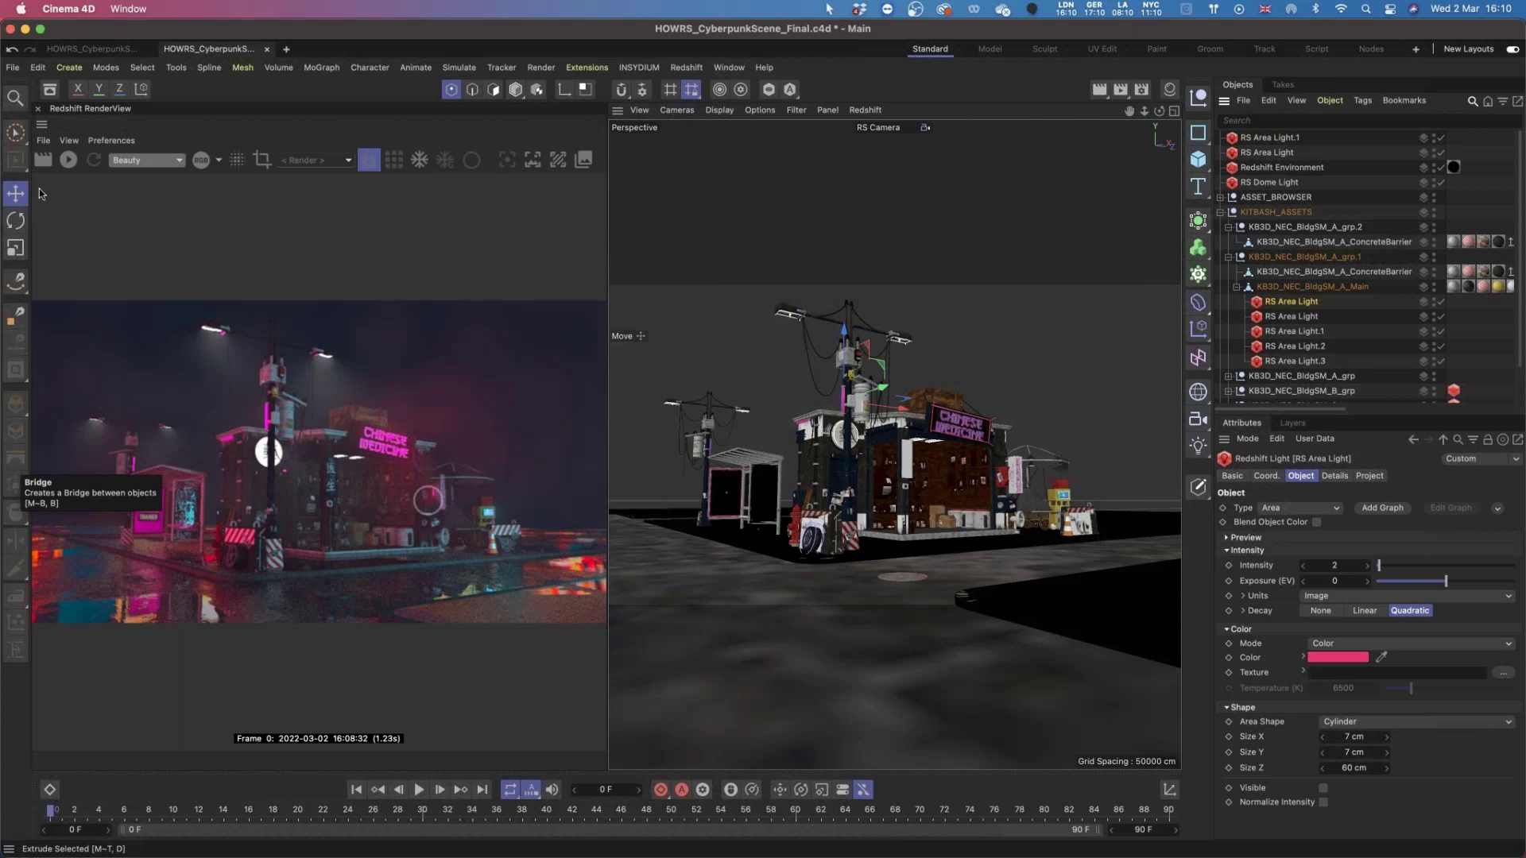
left_click(92, 50)
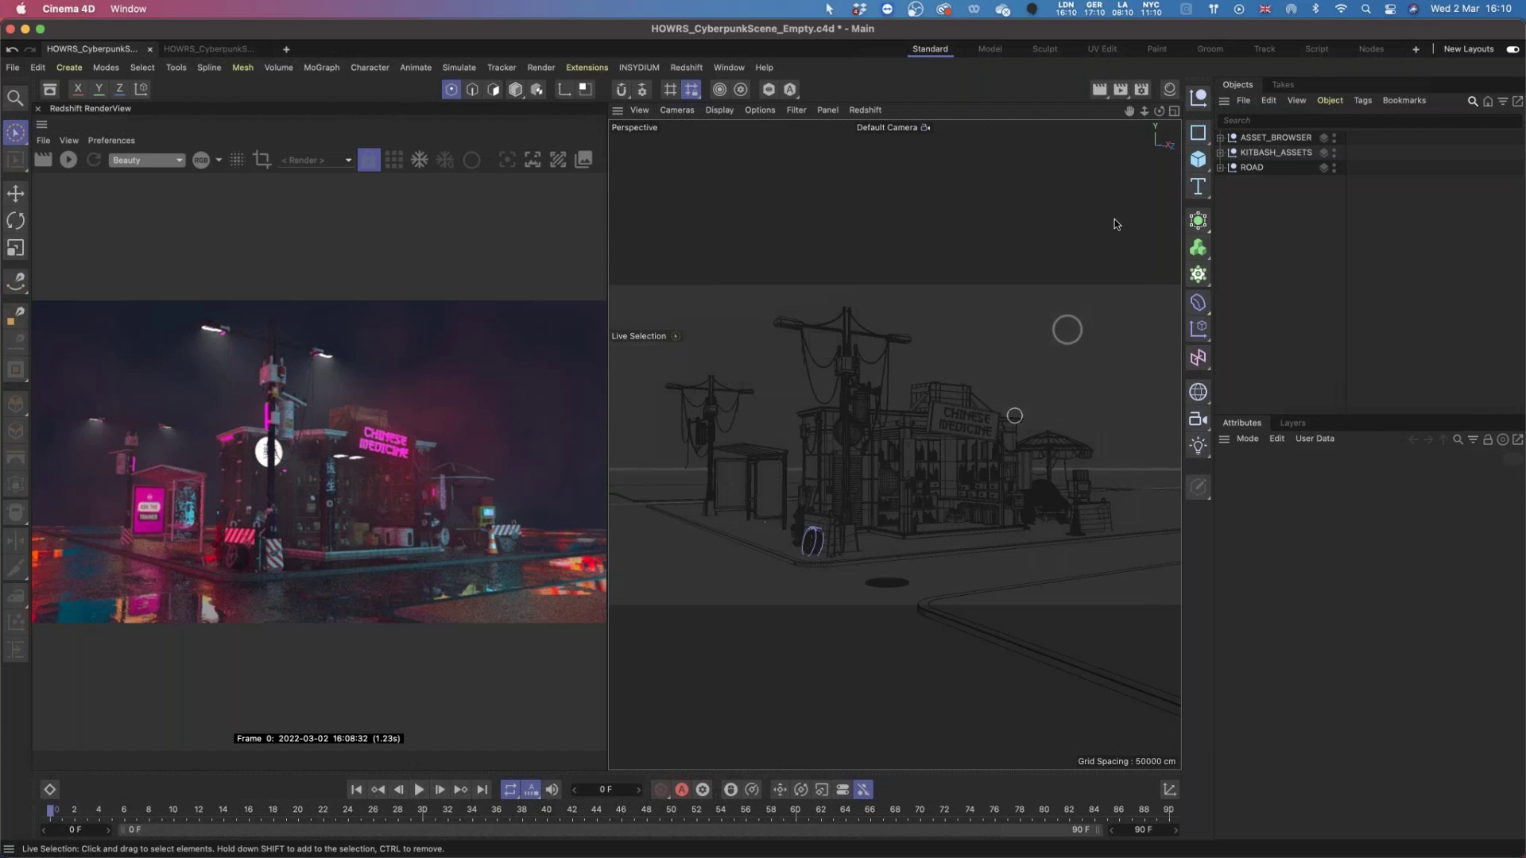
left_click(1168, 94)
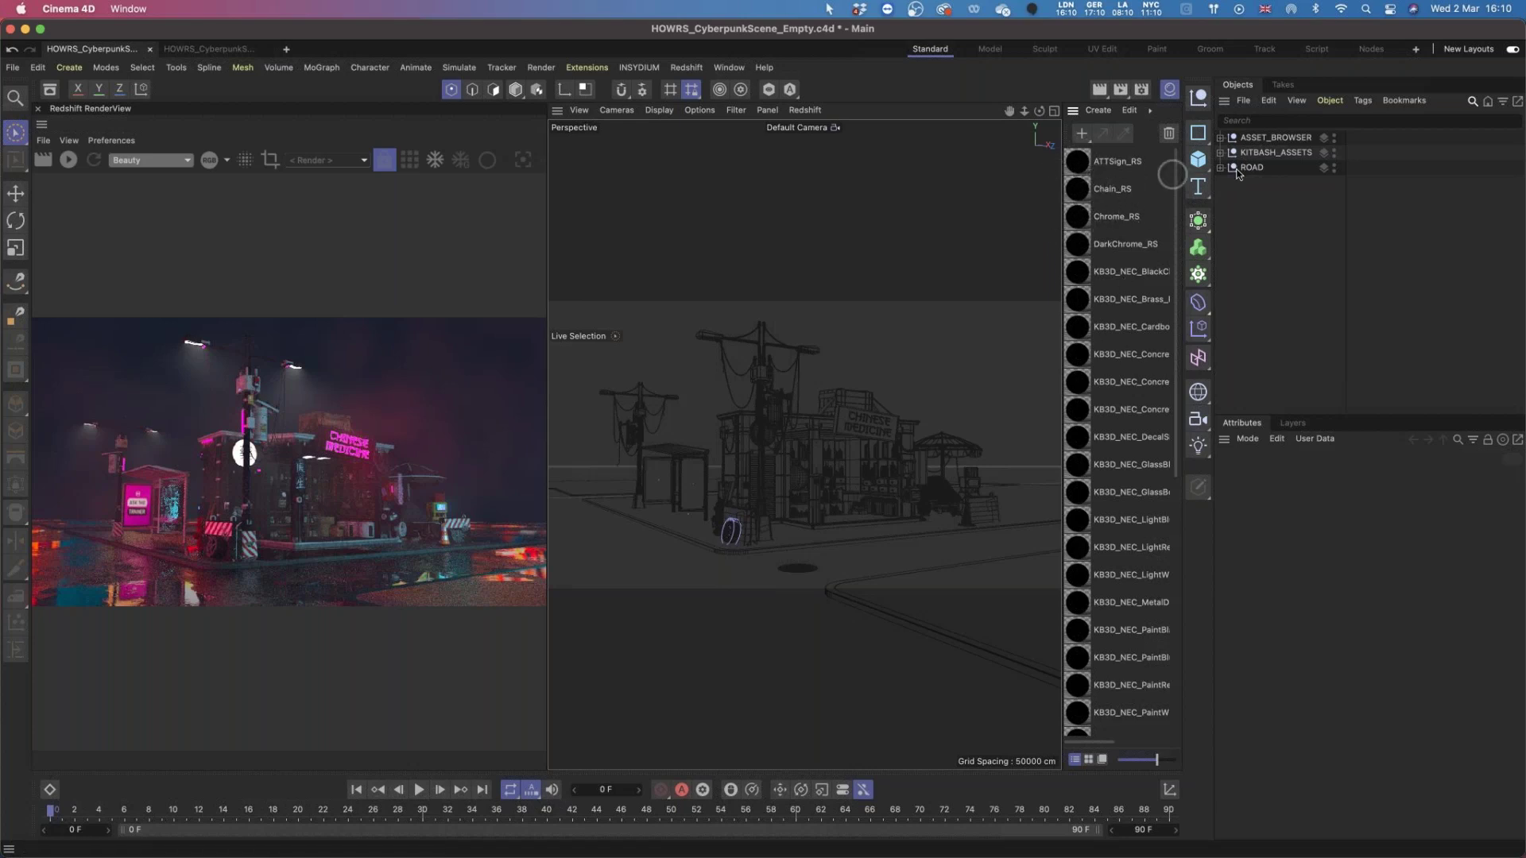
Examine the material tags on KB3D_NEC_BldgSM_A_Main within KITBASH_ASSETS and the properties of the ATTSign_RS material.
left_click(1220, 152)
left_click(1228, 197)
left_click_drag(1214, 214, 936, 211)
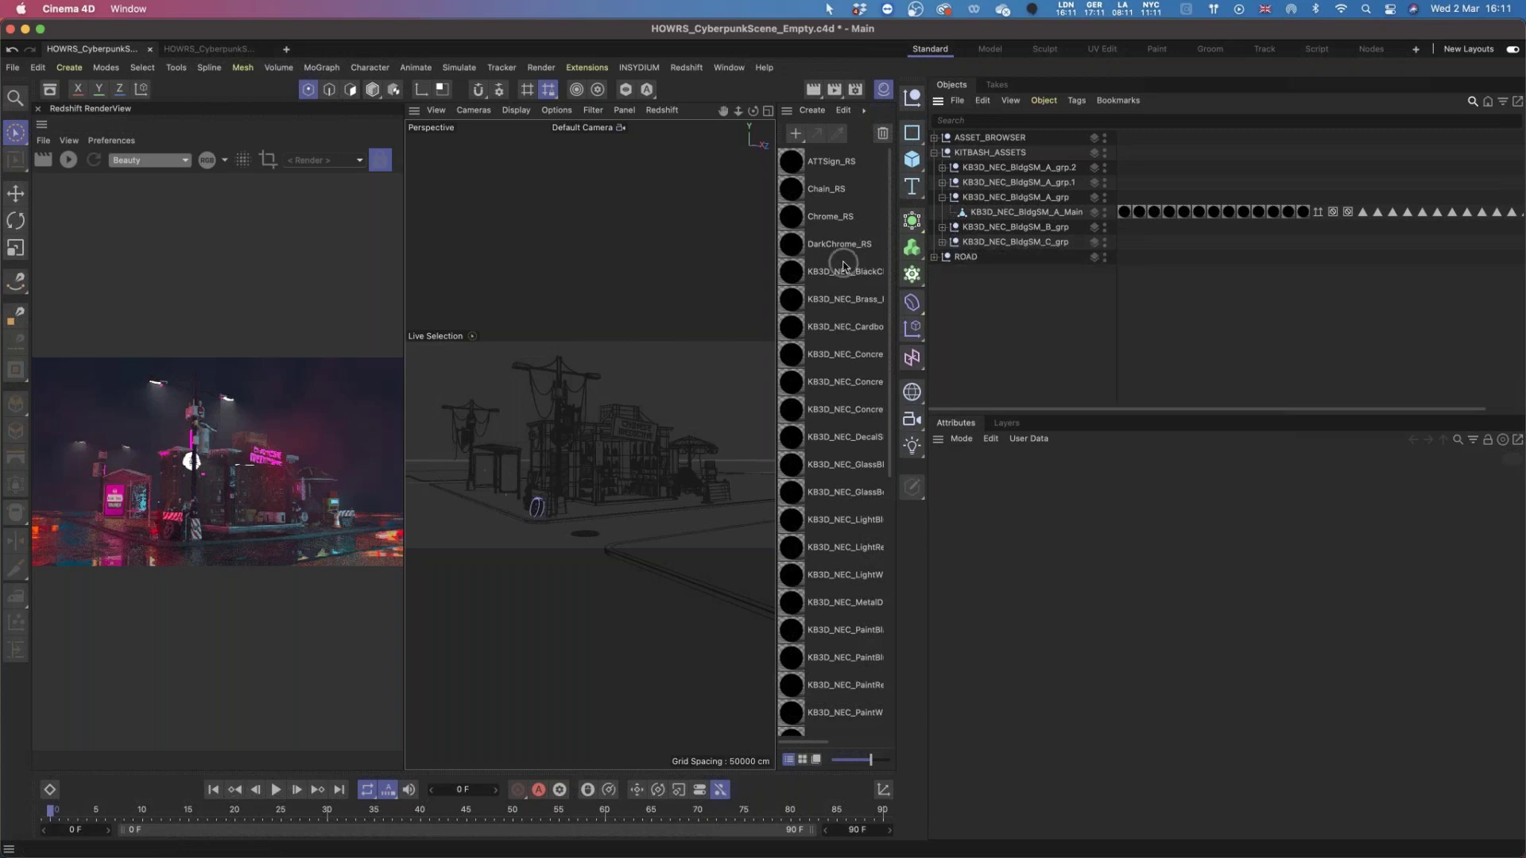
left_click(1000, 302)
left_click(798, 170)
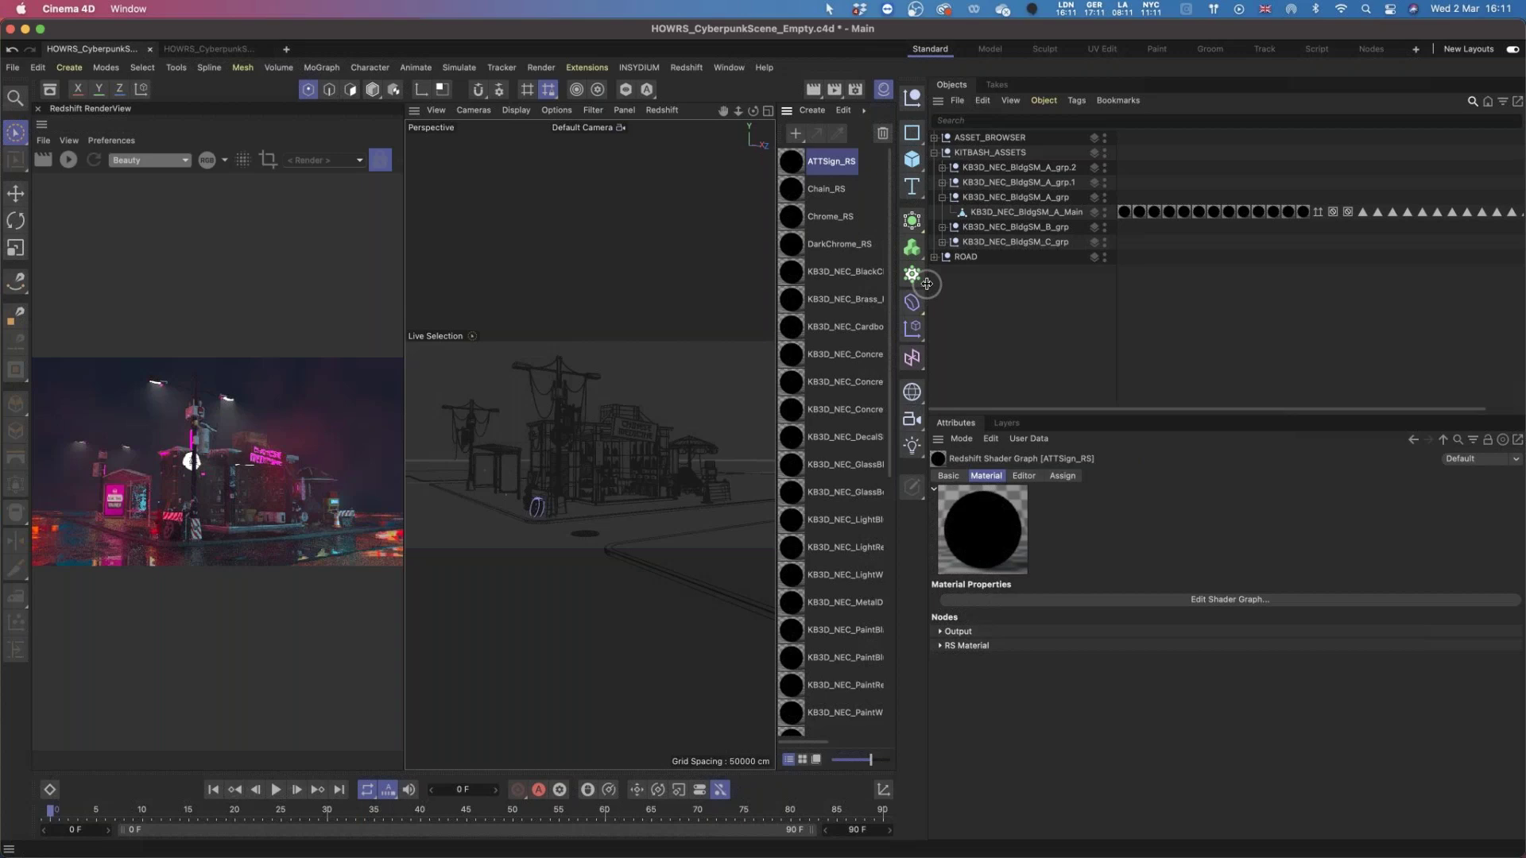
left_click_drag(928, 290, 1246, 234)
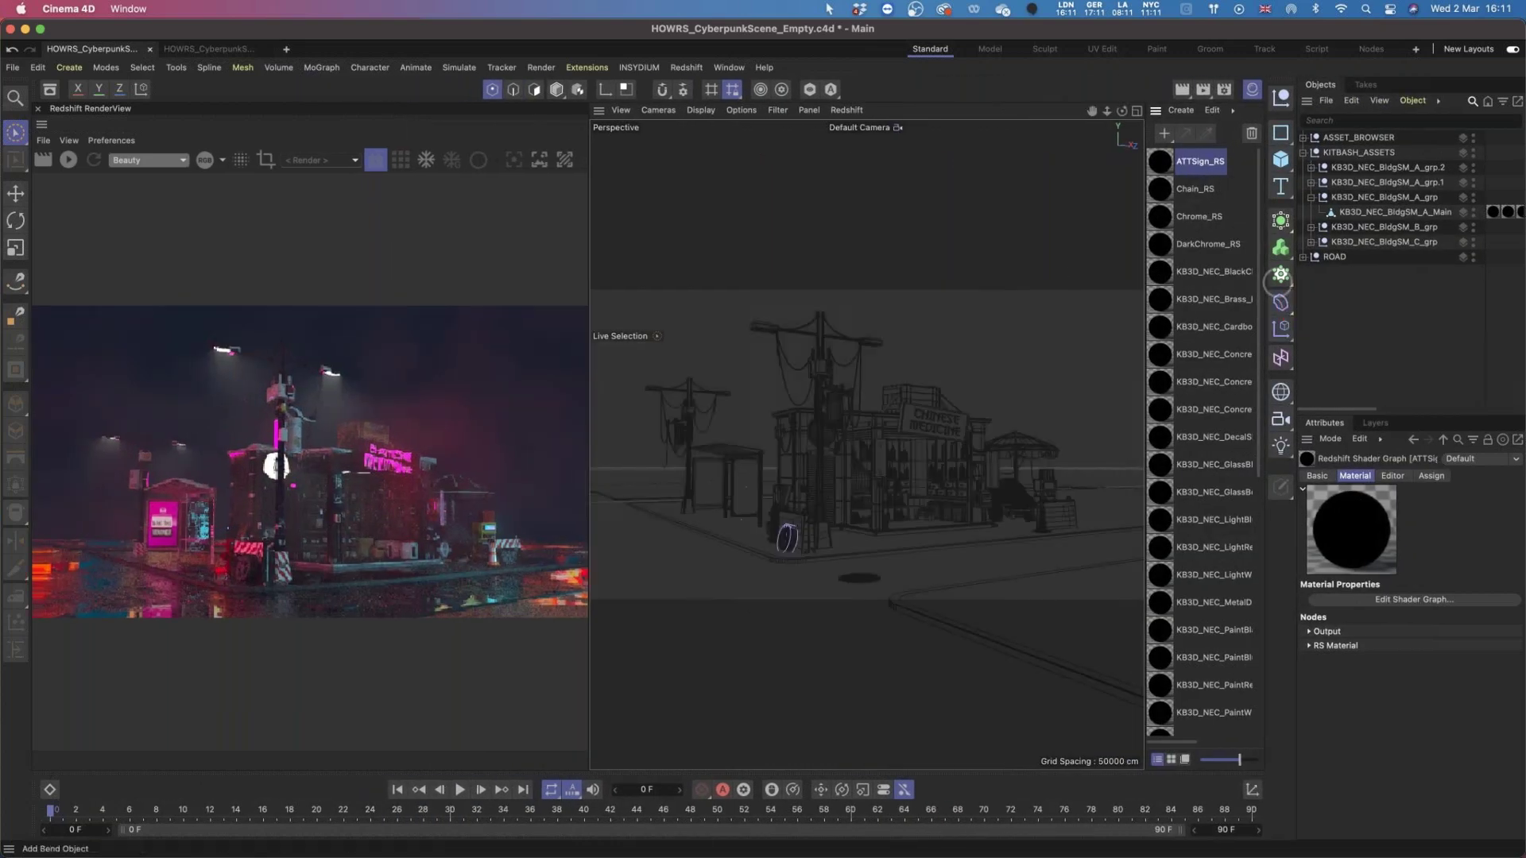
Start the interactive render of the empty scene and collapse the KITBASH_ASSETS group.
left_click(71, 162)
left_click(71, 163)
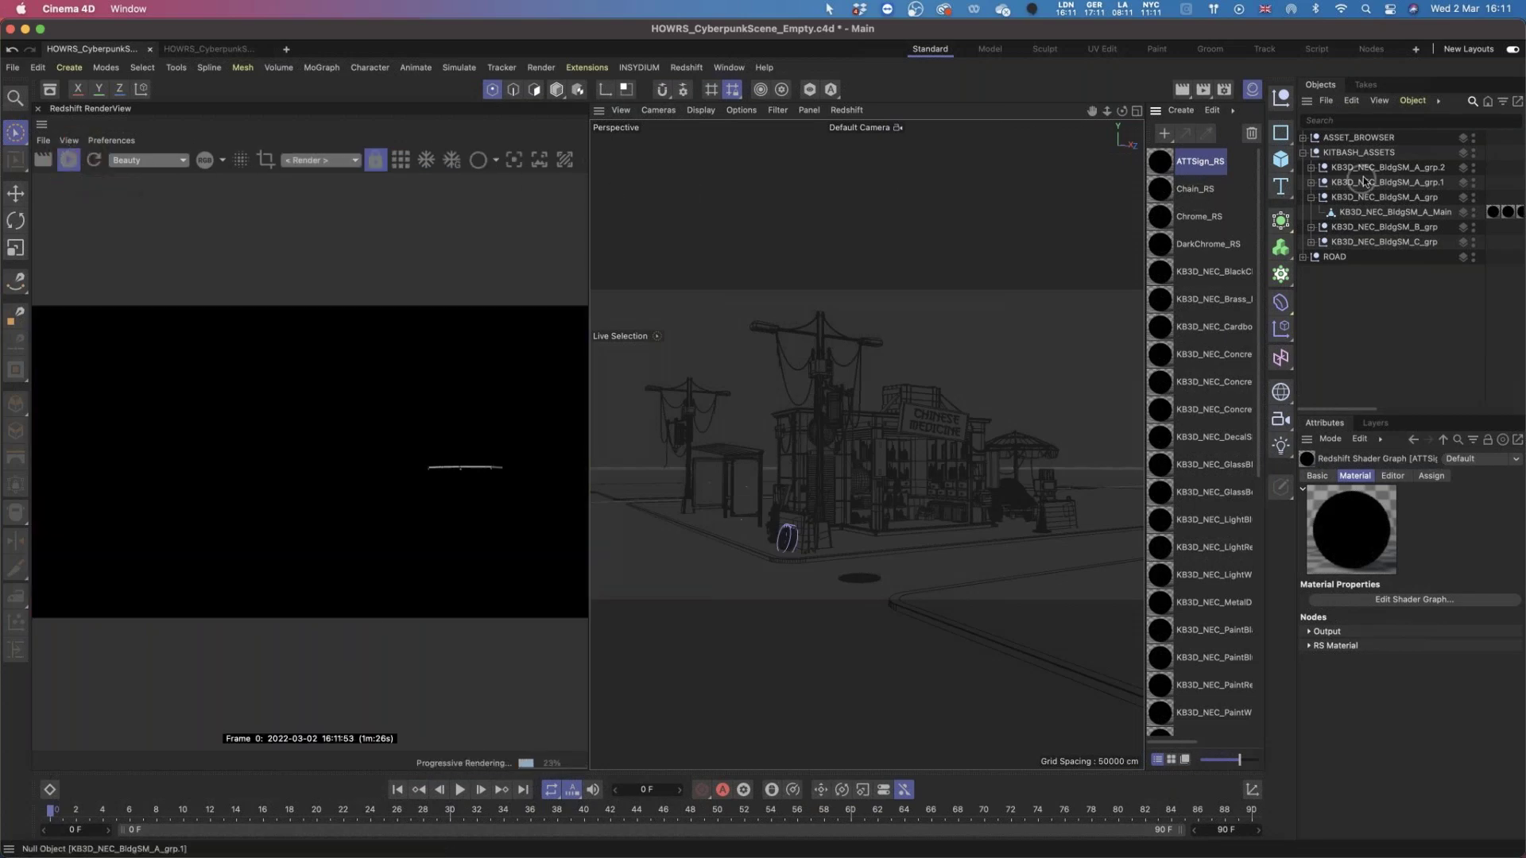
left_click(1304, 153)
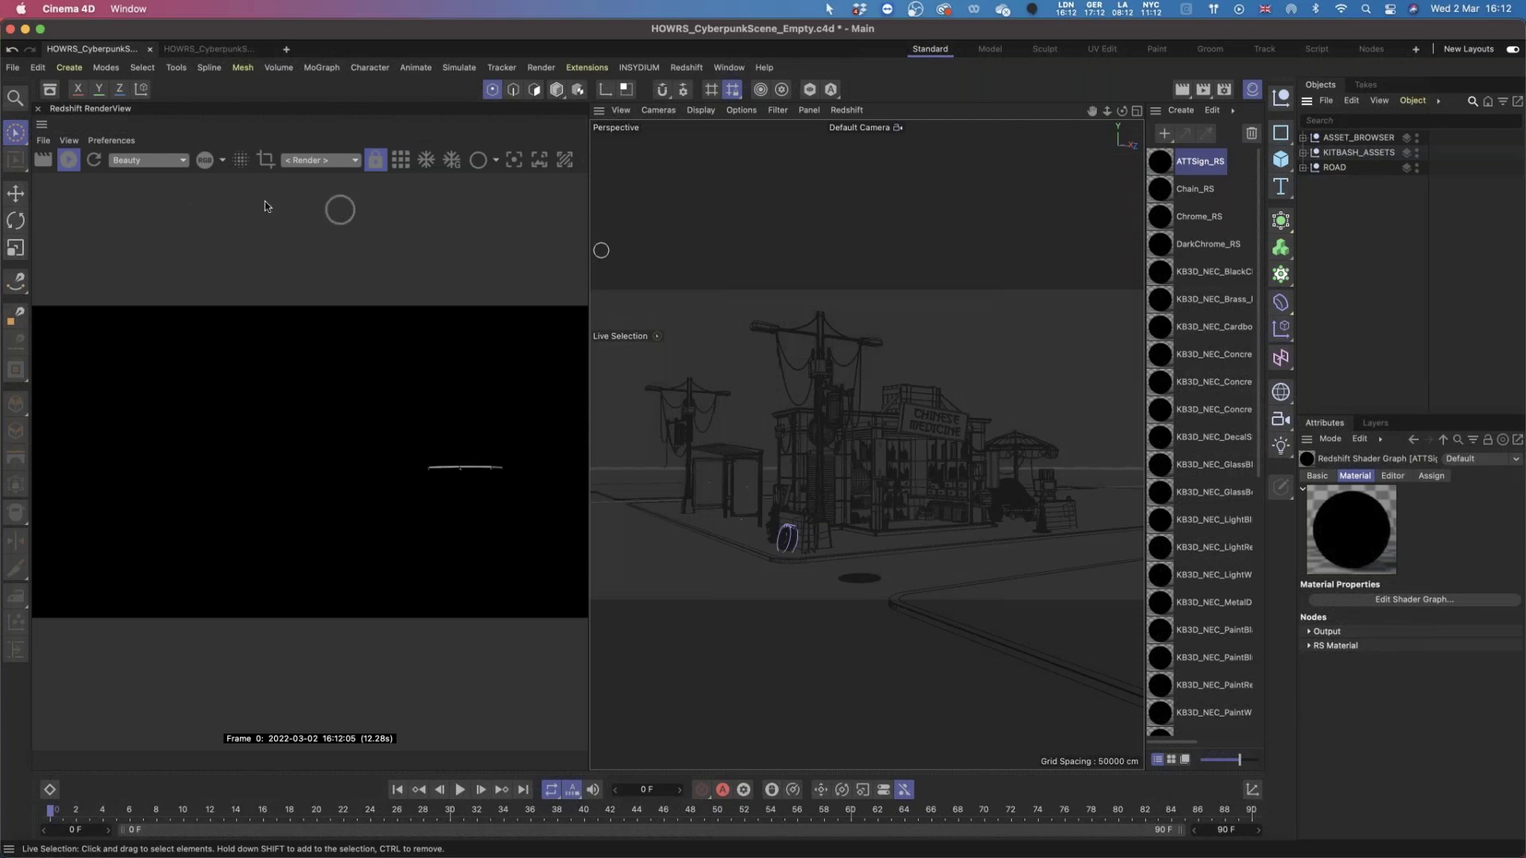
left_click(348, 162)
left_click(346, 159)
Add a Redshift Dome Light to the scene.
left_click(686, 68)
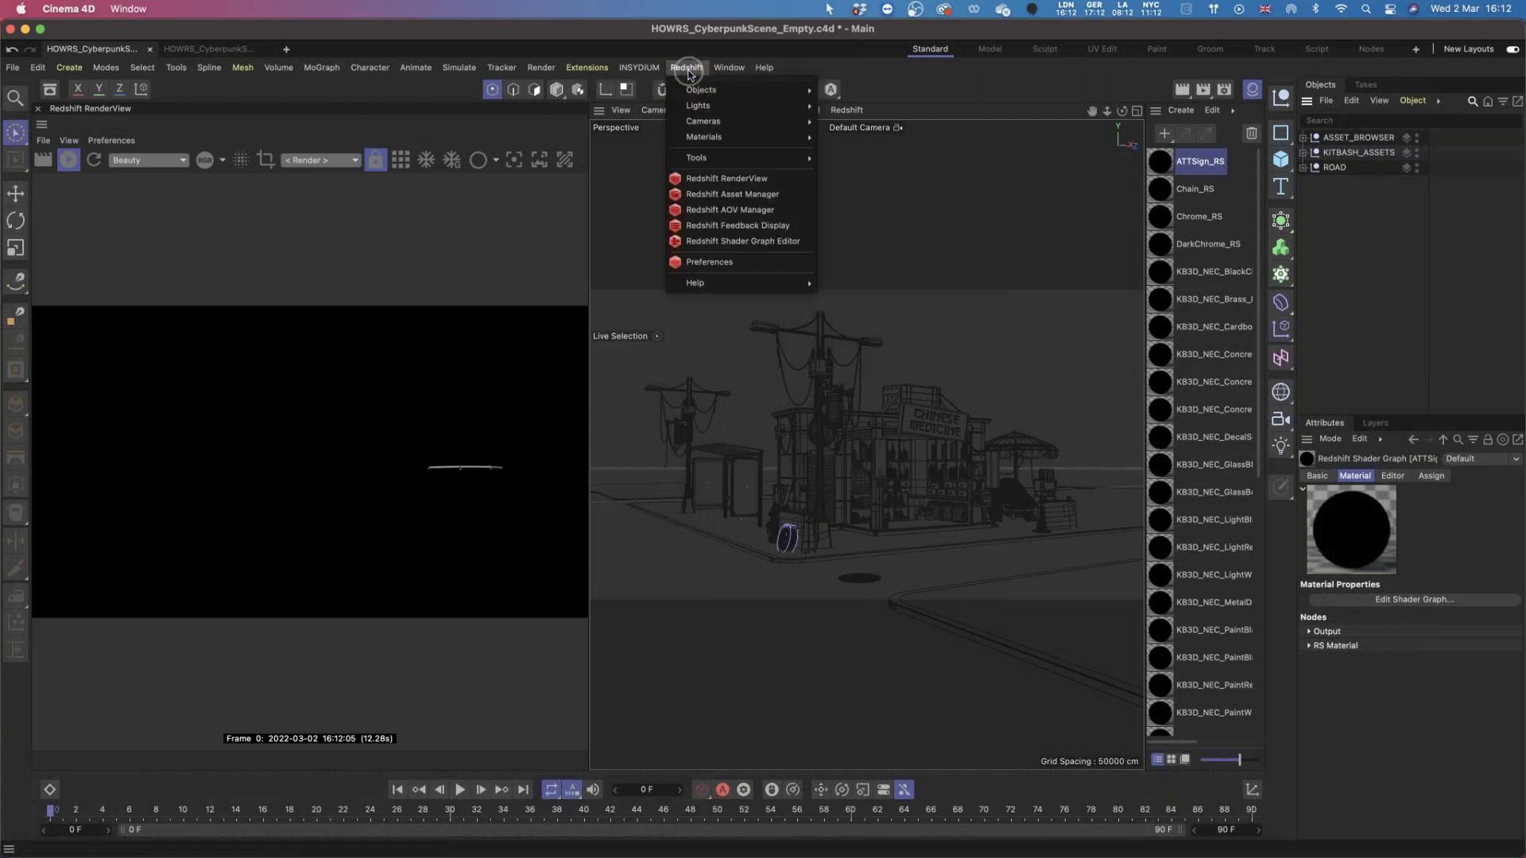
left_click(693, 110)
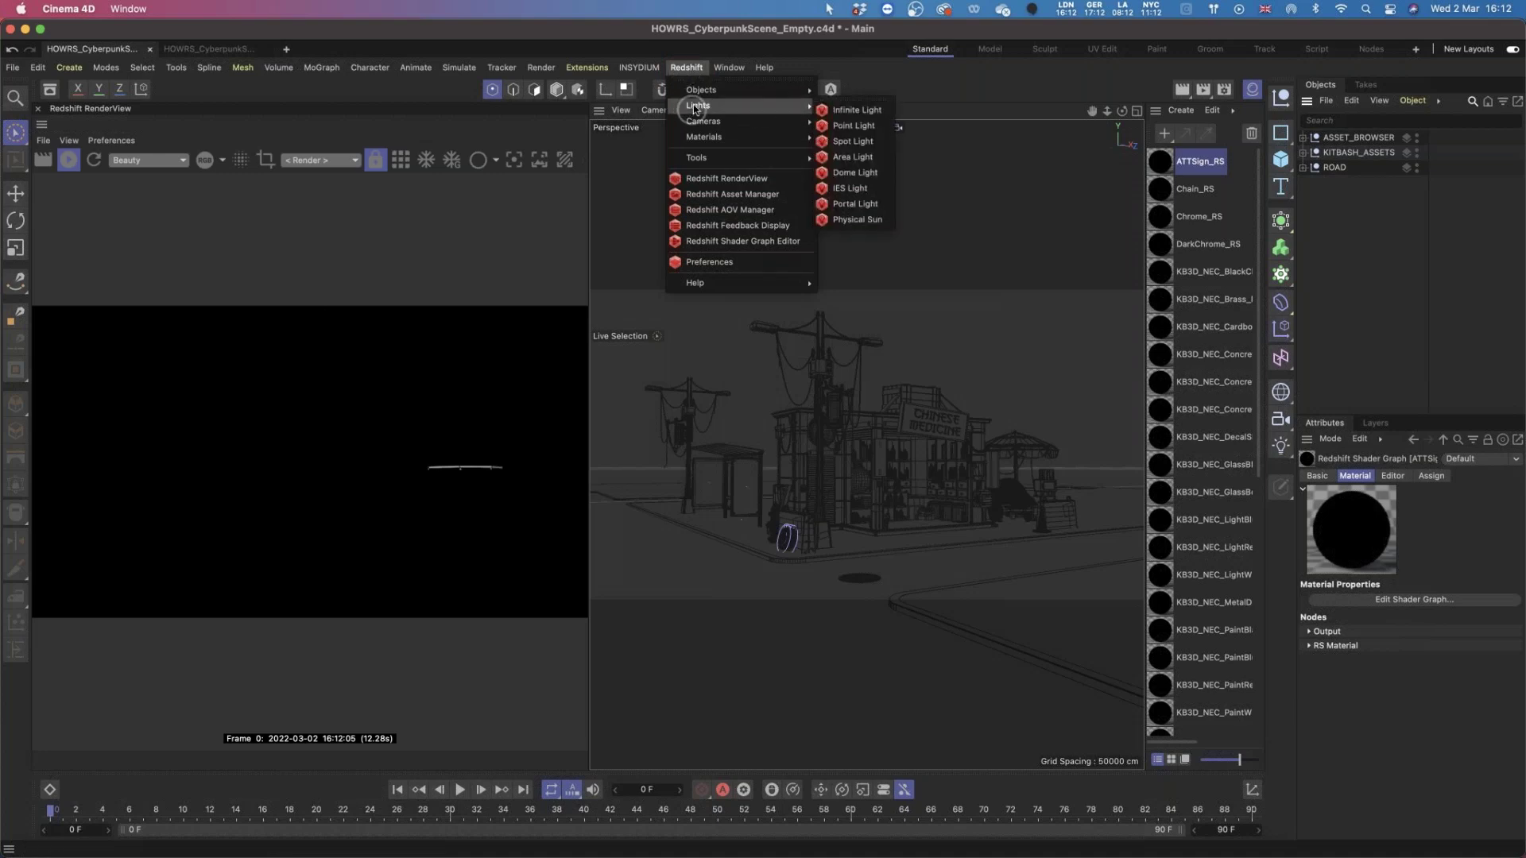
left_click(863, 177)
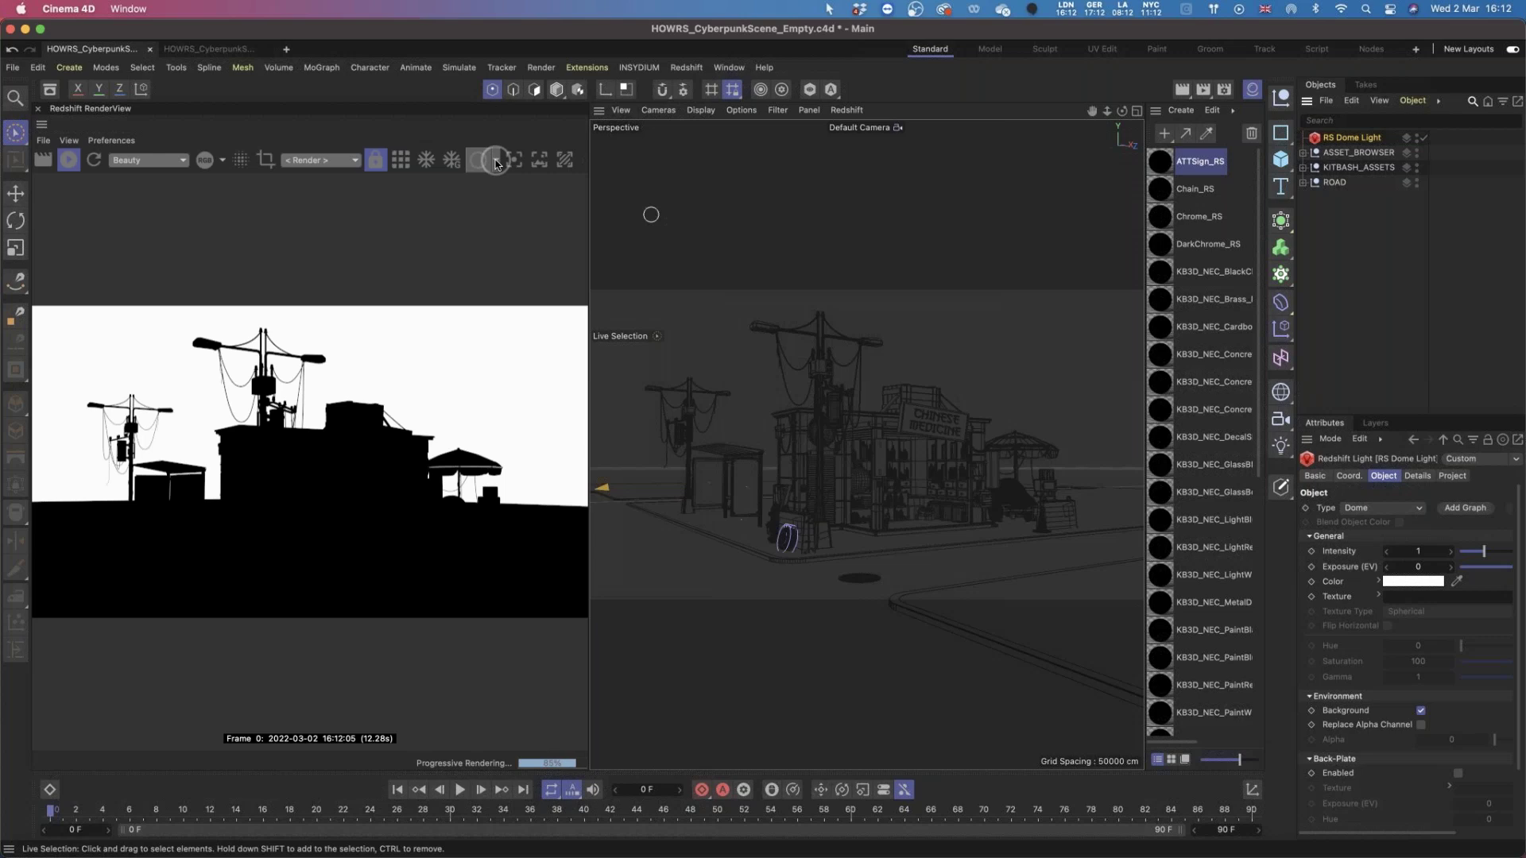
Set the RenderView to Clay mode and widen it against the perspective viewport.
left_click(496, 162)
left_click(507, 203)
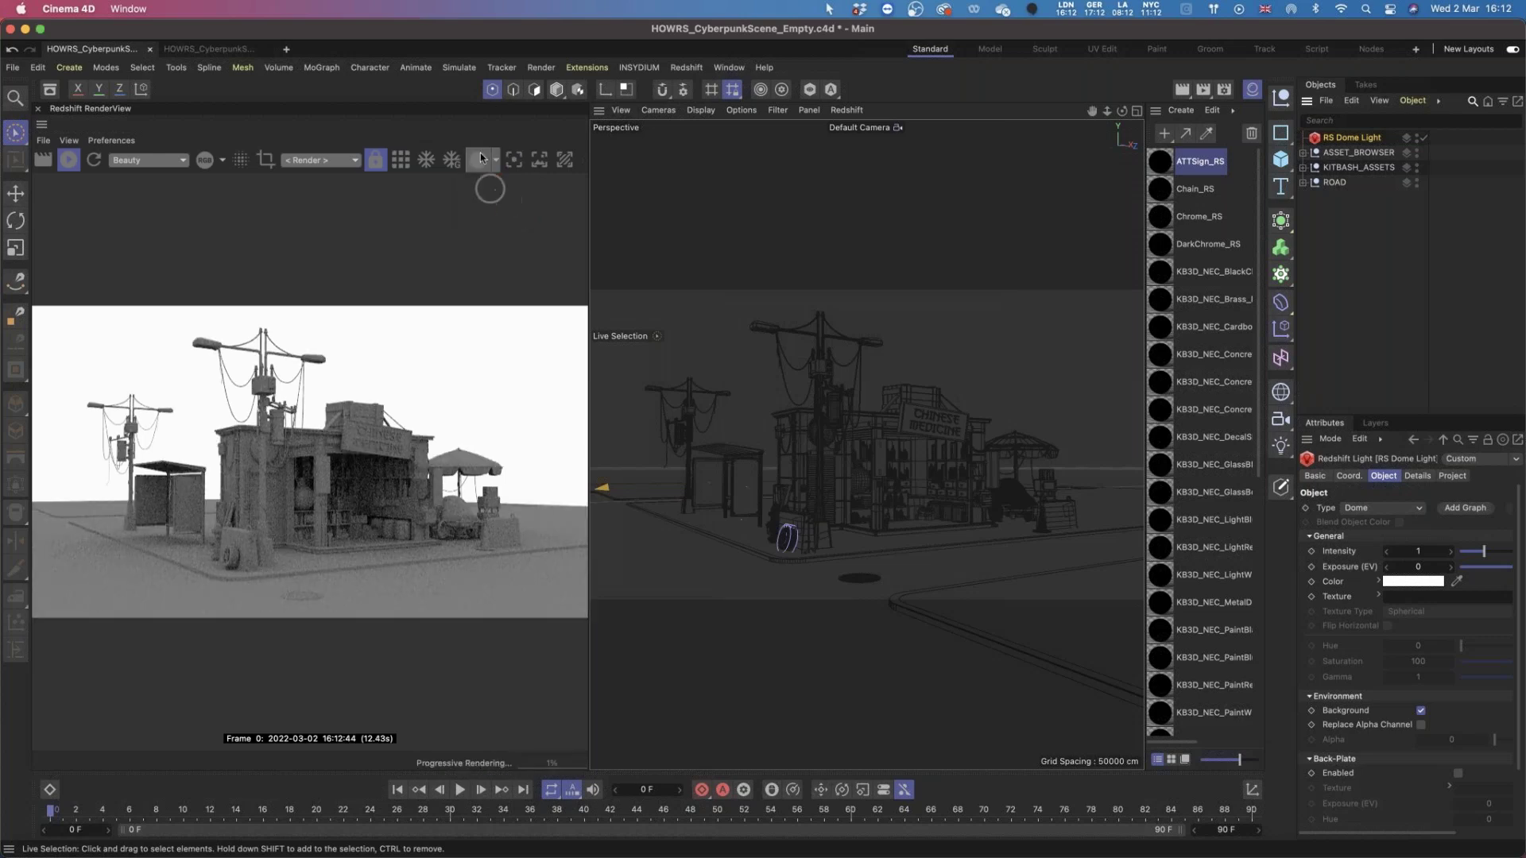
left_click_drag(594, 375, 727, 374)
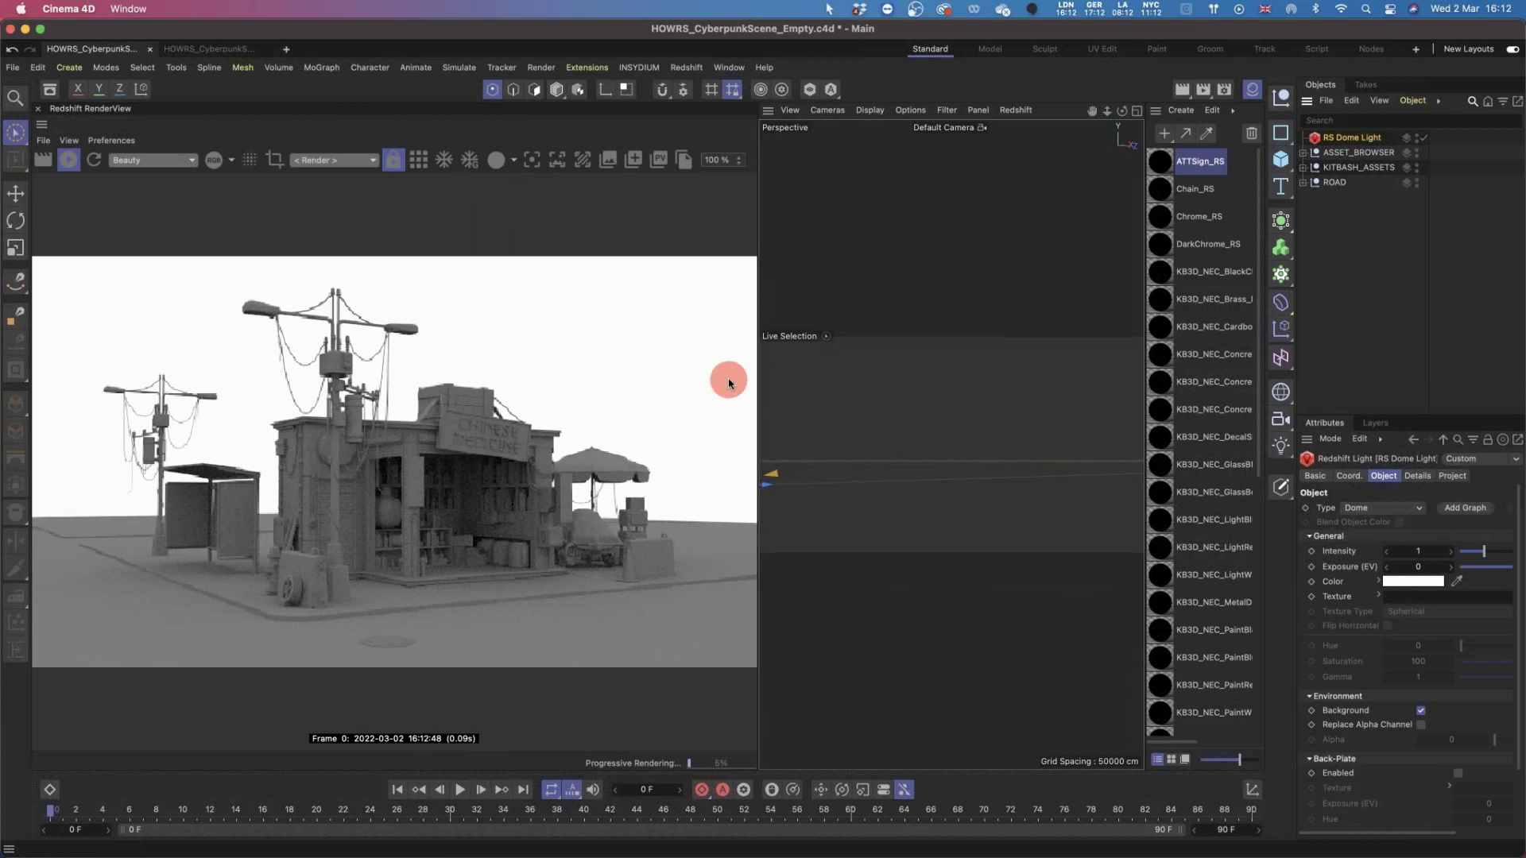
left_click(514, 159)
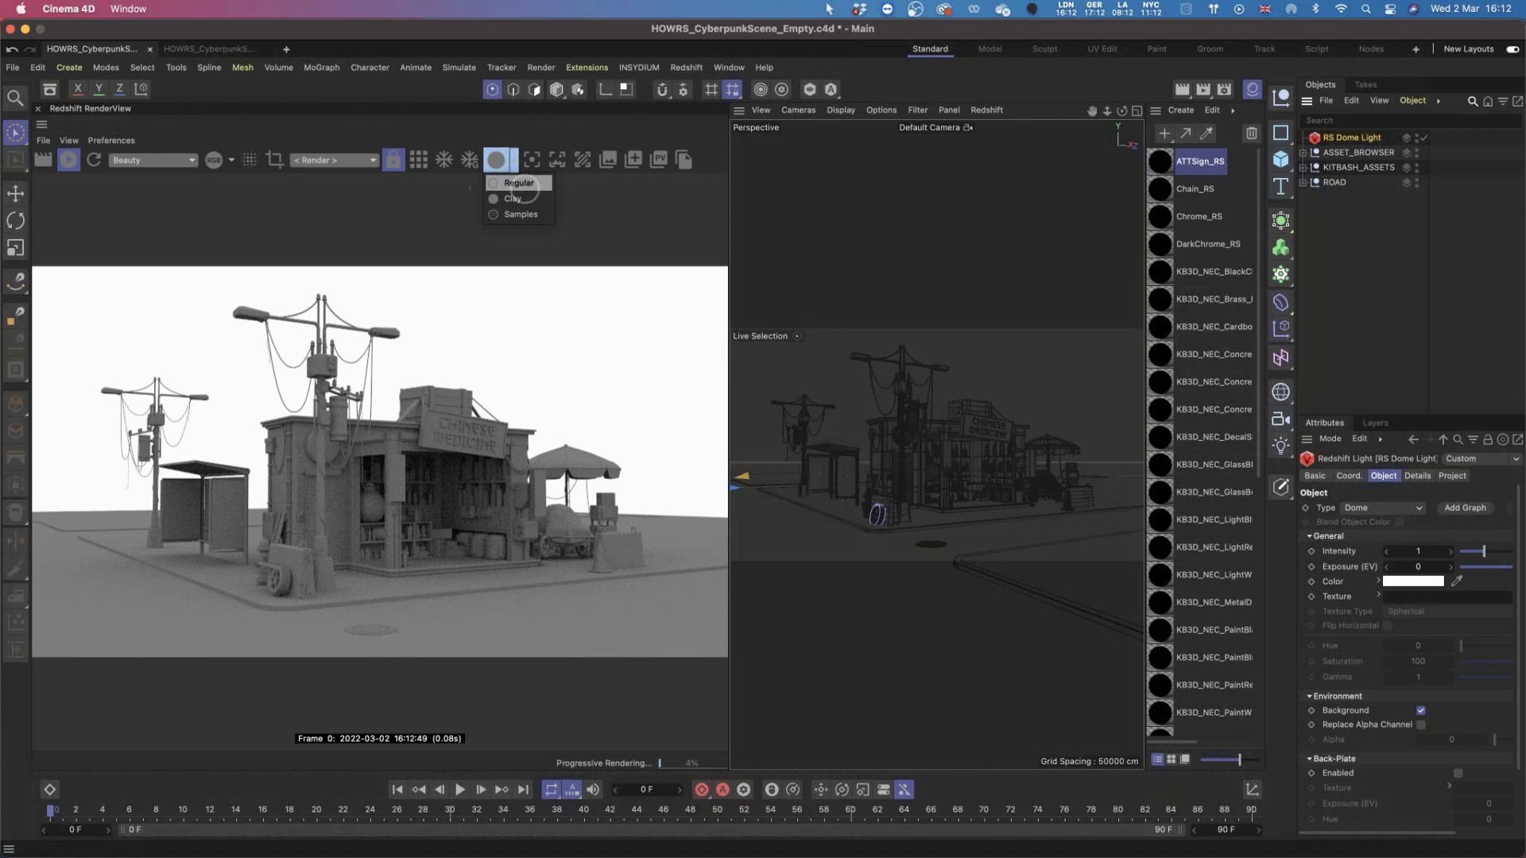
left_click(530, 195)
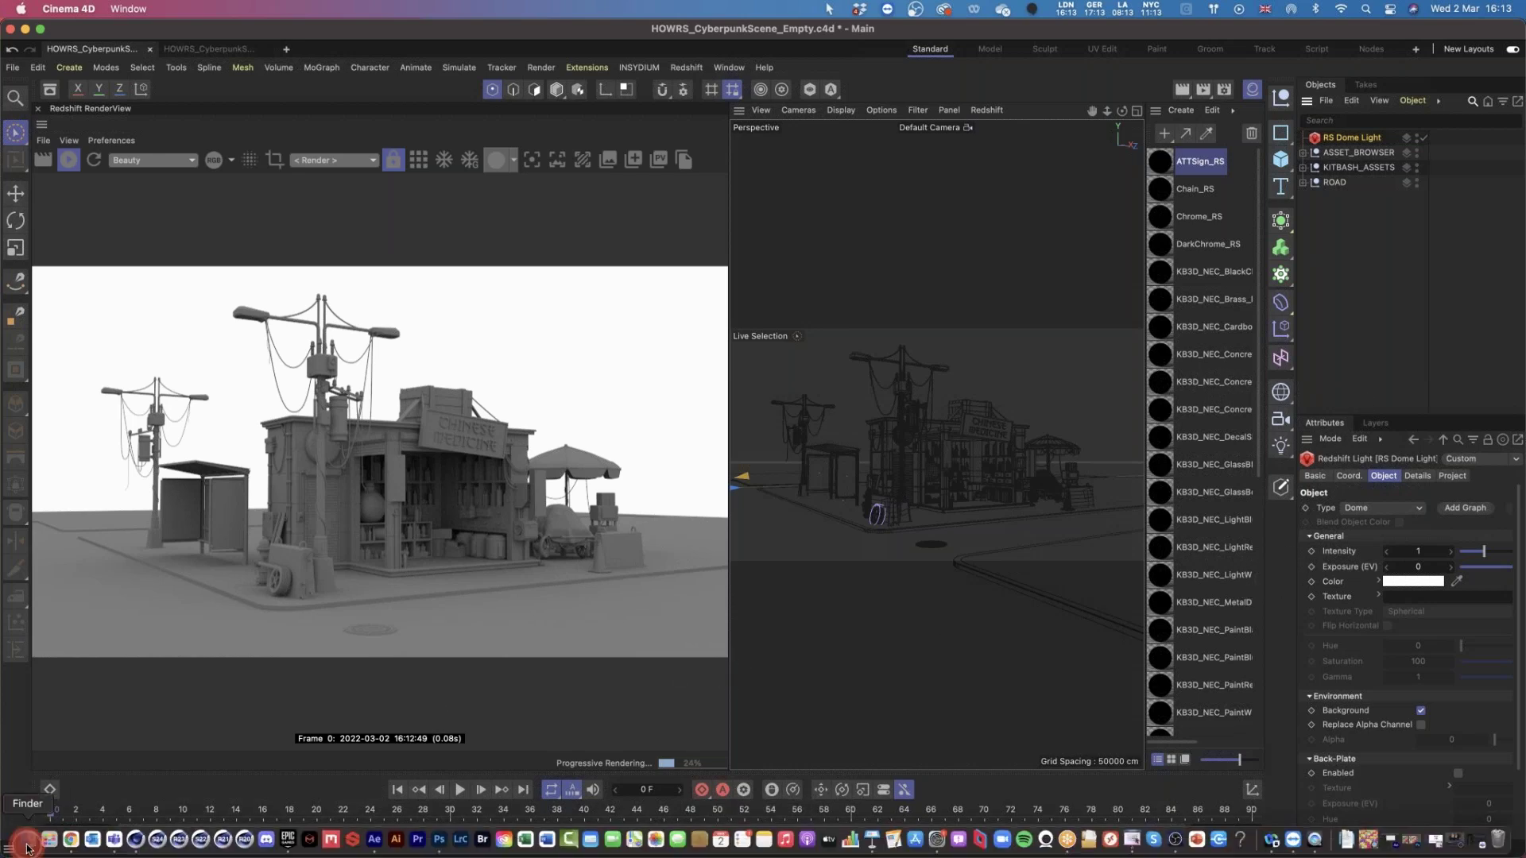
Switch to Finder and preview 49TH_STREET.exr from the tex folder of HOWRS_CyberpunkScene_Final, closing the preview when done.
left_click(27, 849)
scroll(699, 368, "up", 20)
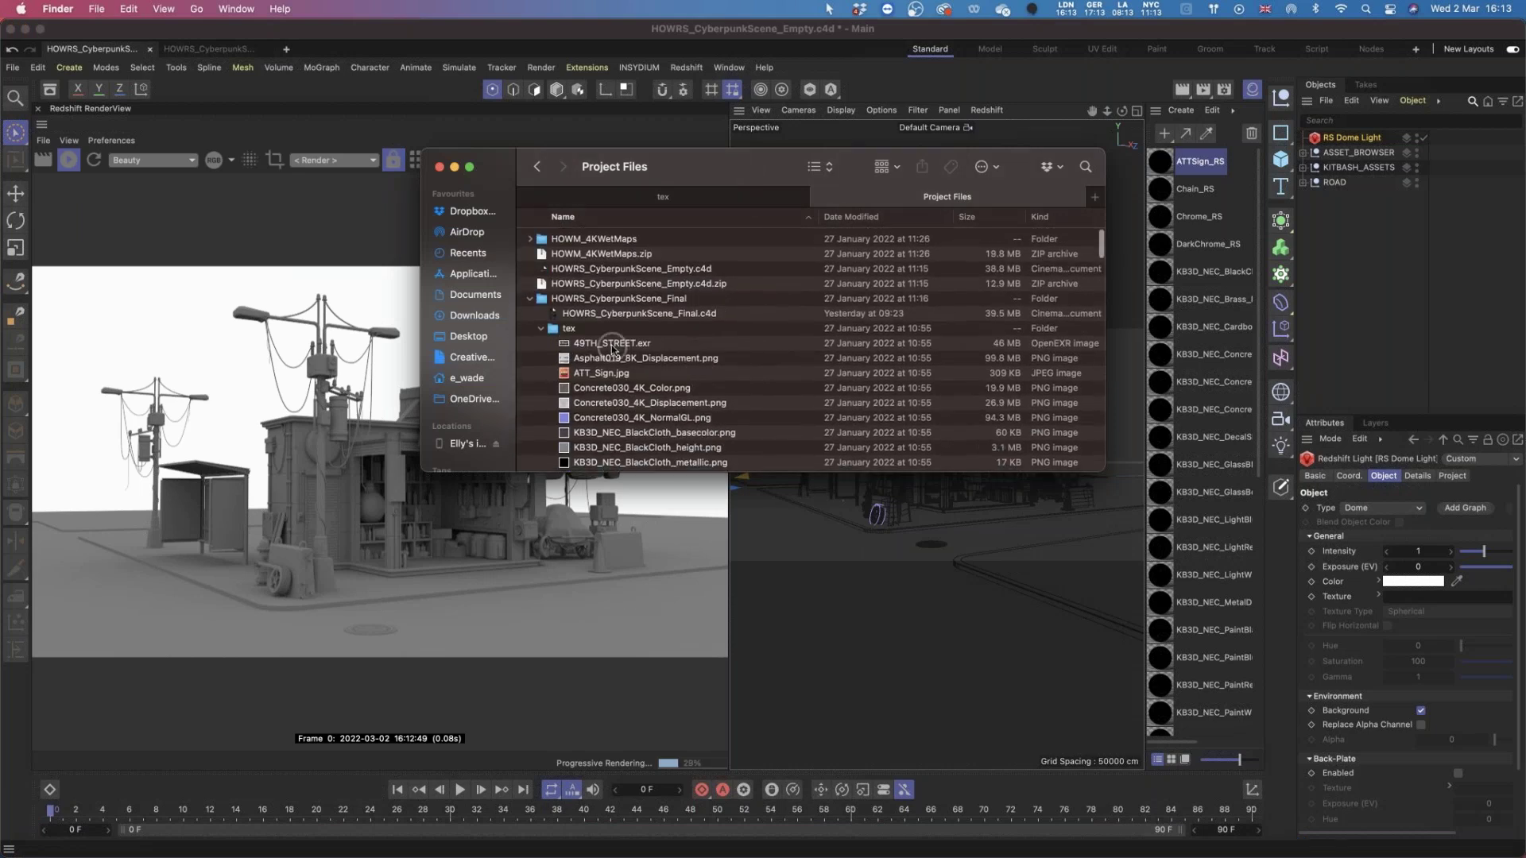
double_click(608, 342)
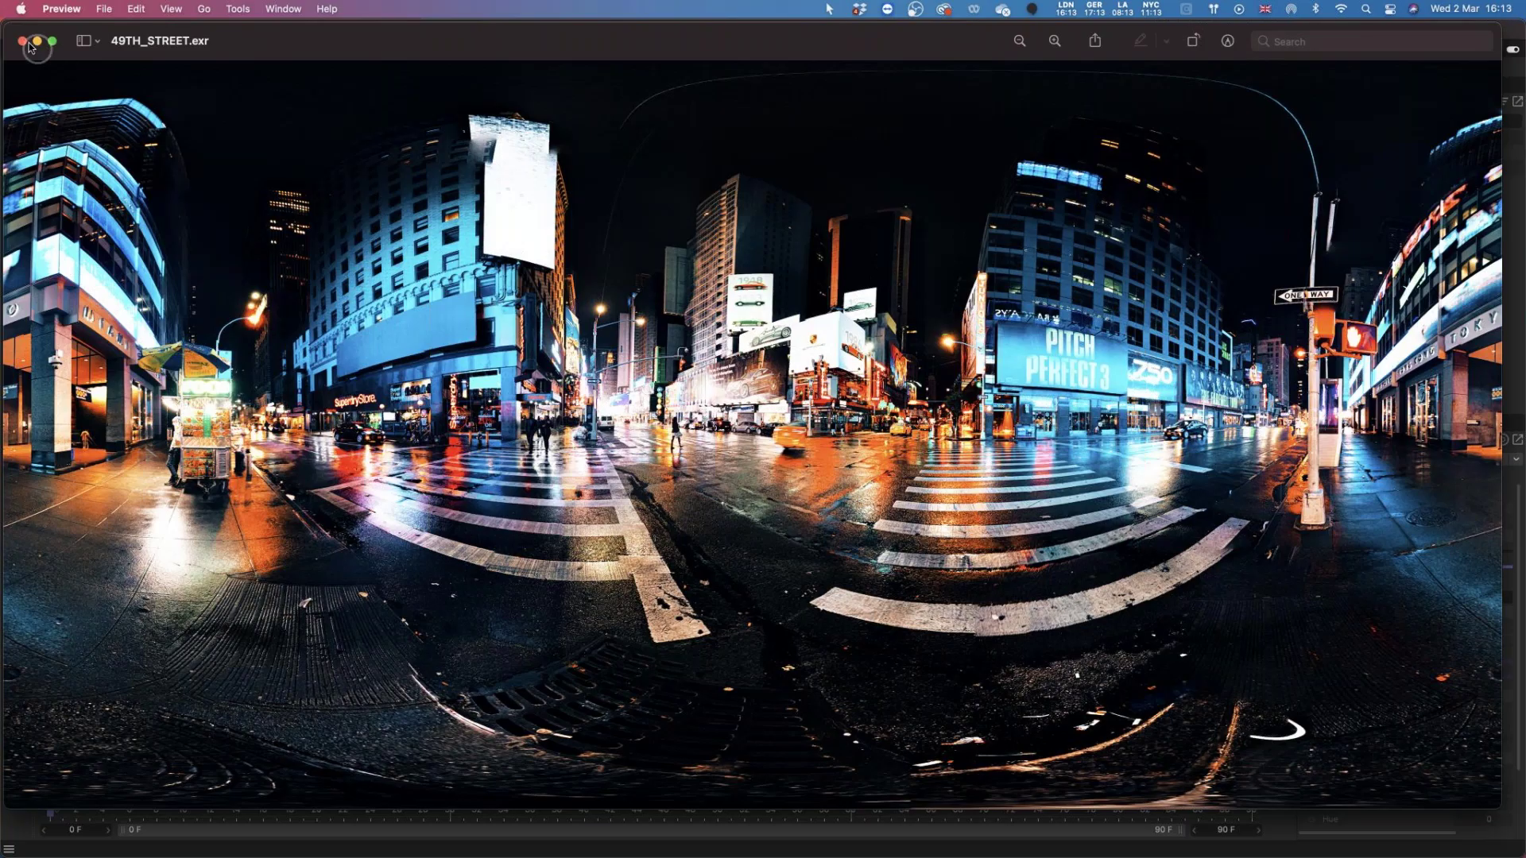
left_click(22, 41)
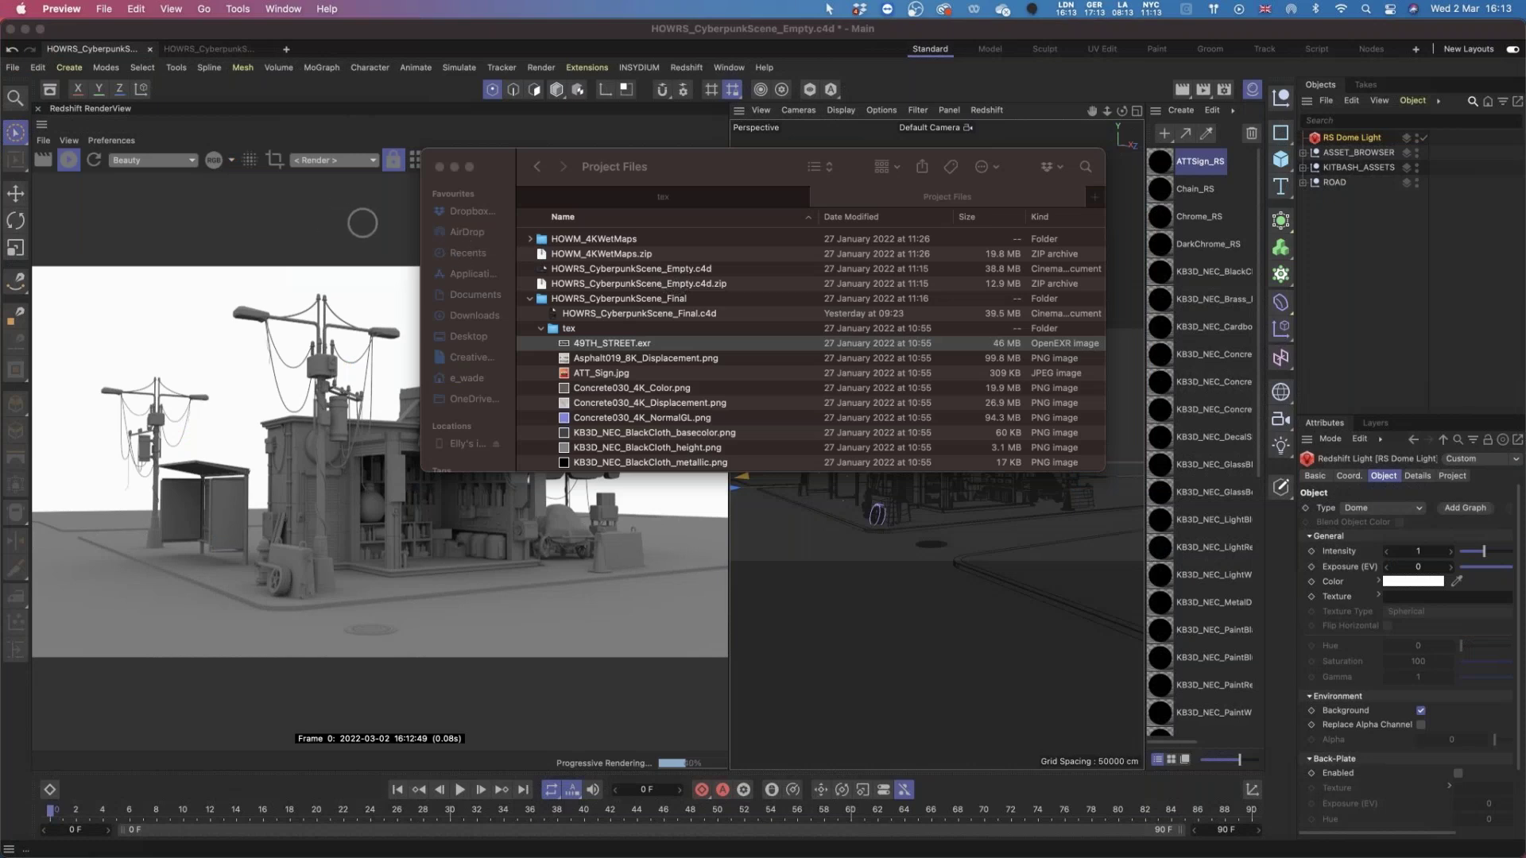
Return to Cinema 4D and compare the render with the scene's own materials against Clay mode, ending in Clay mode.
left_click(363, 223)
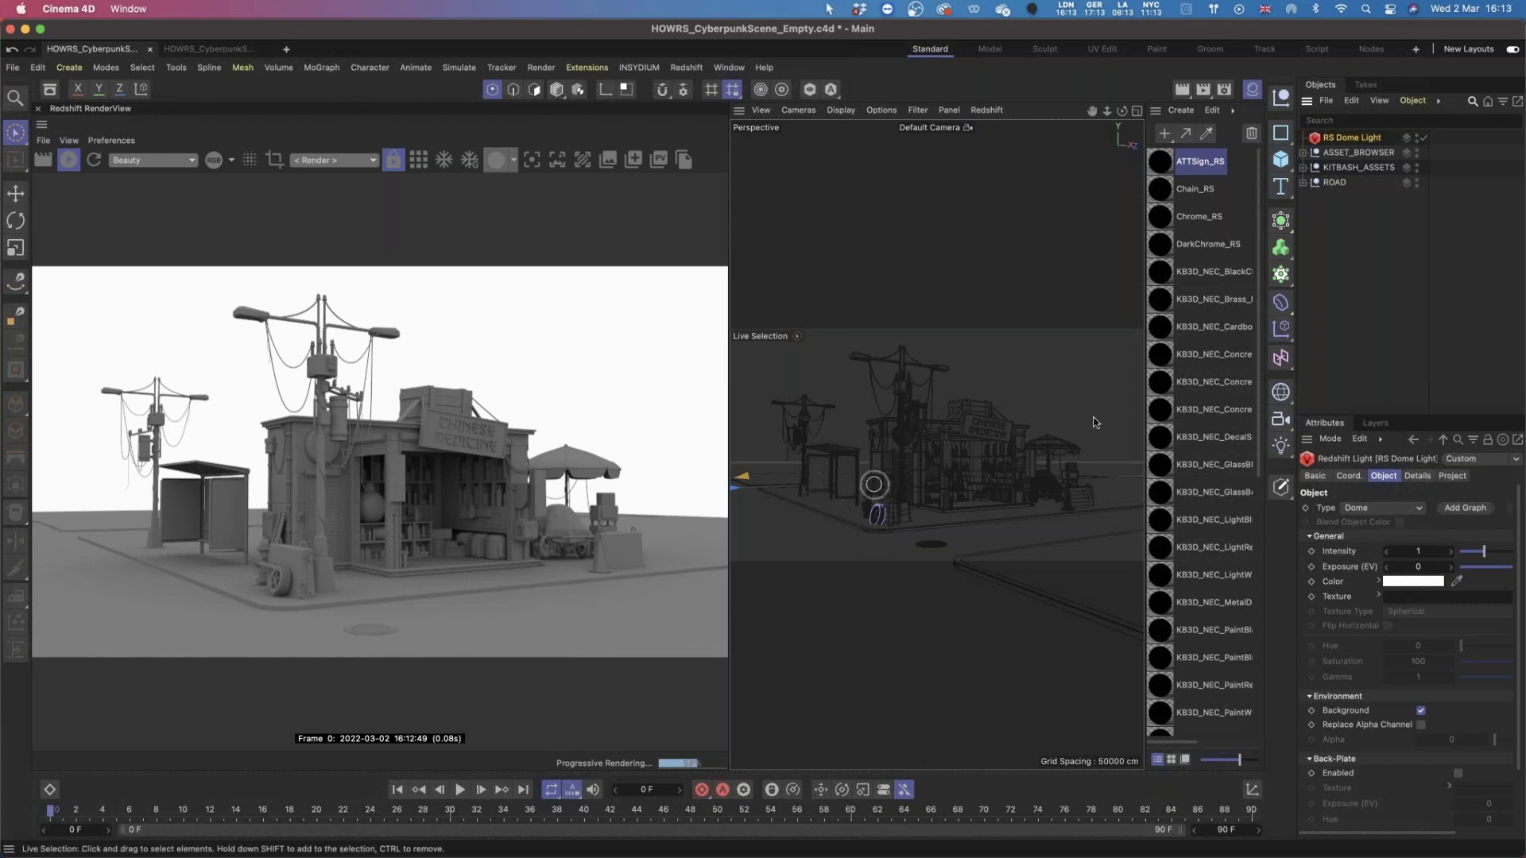
left_click(1168, 353)
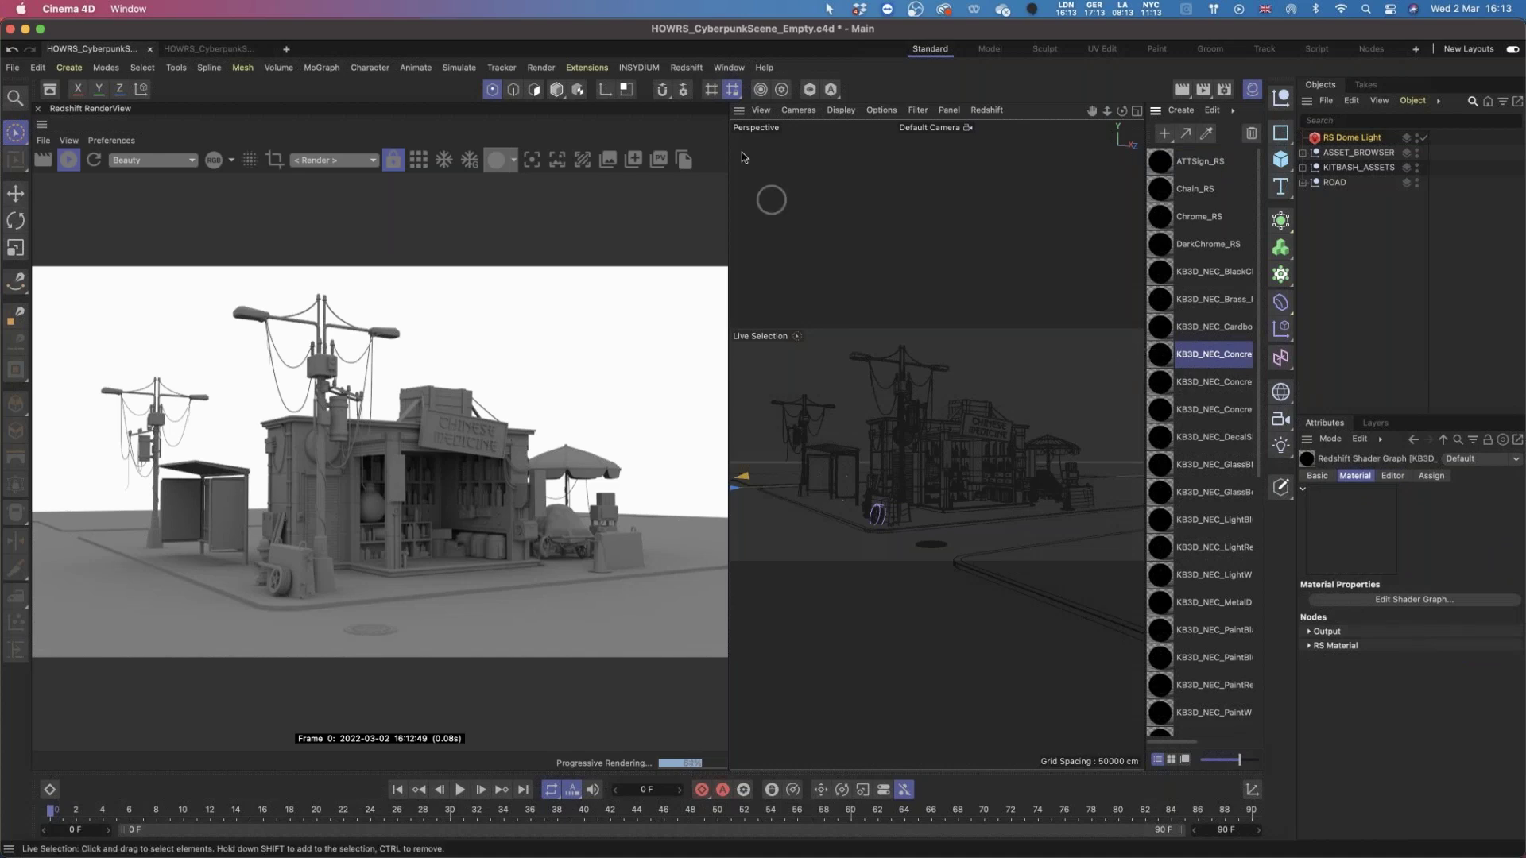
left_click(505, 159)
left_click(514, 183)
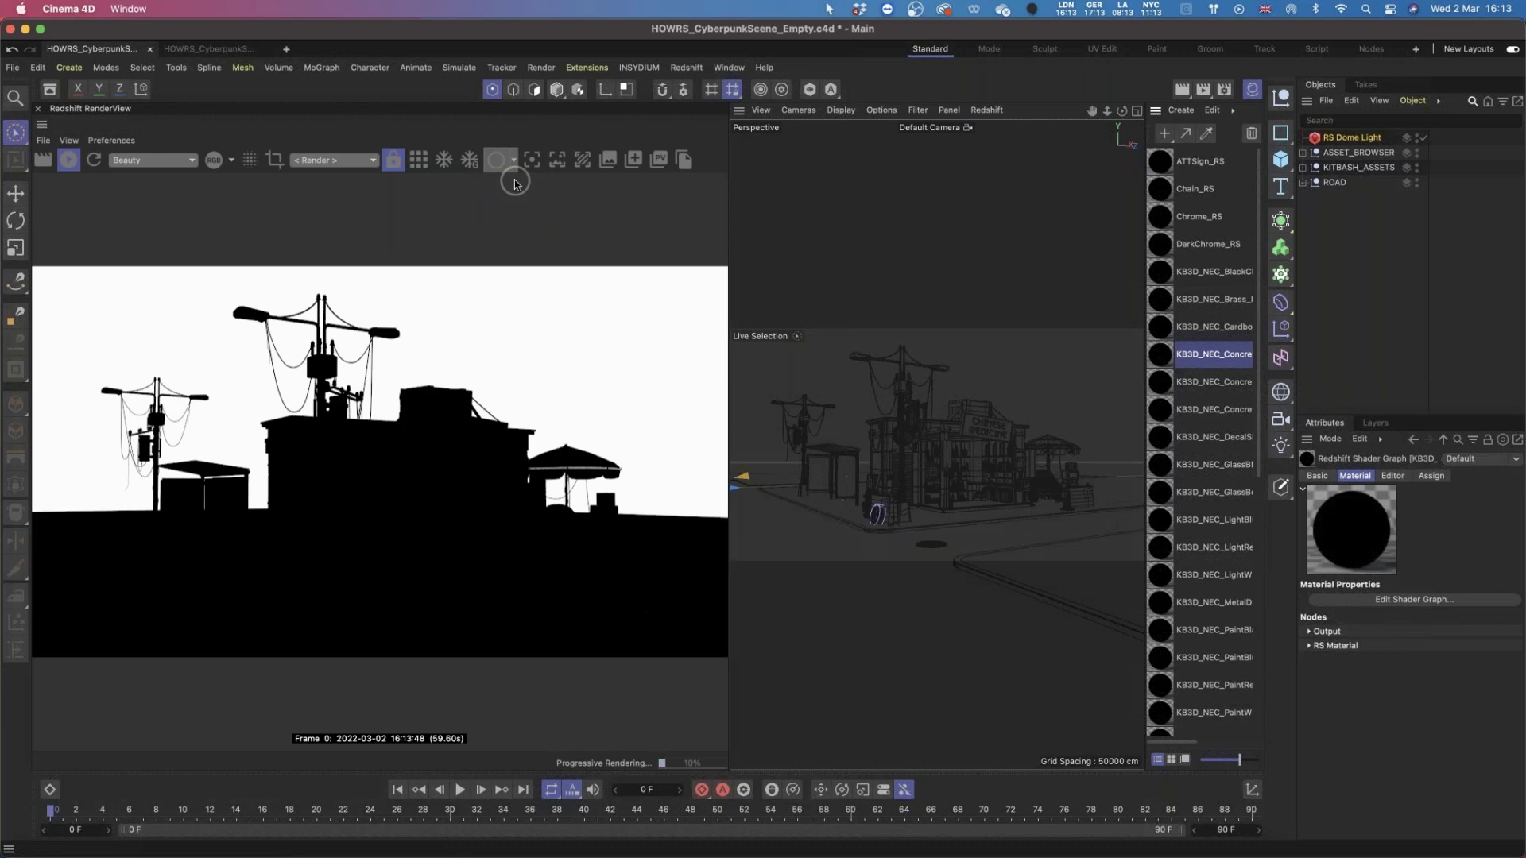
left_click(505, 160)
left_click(511, 200)
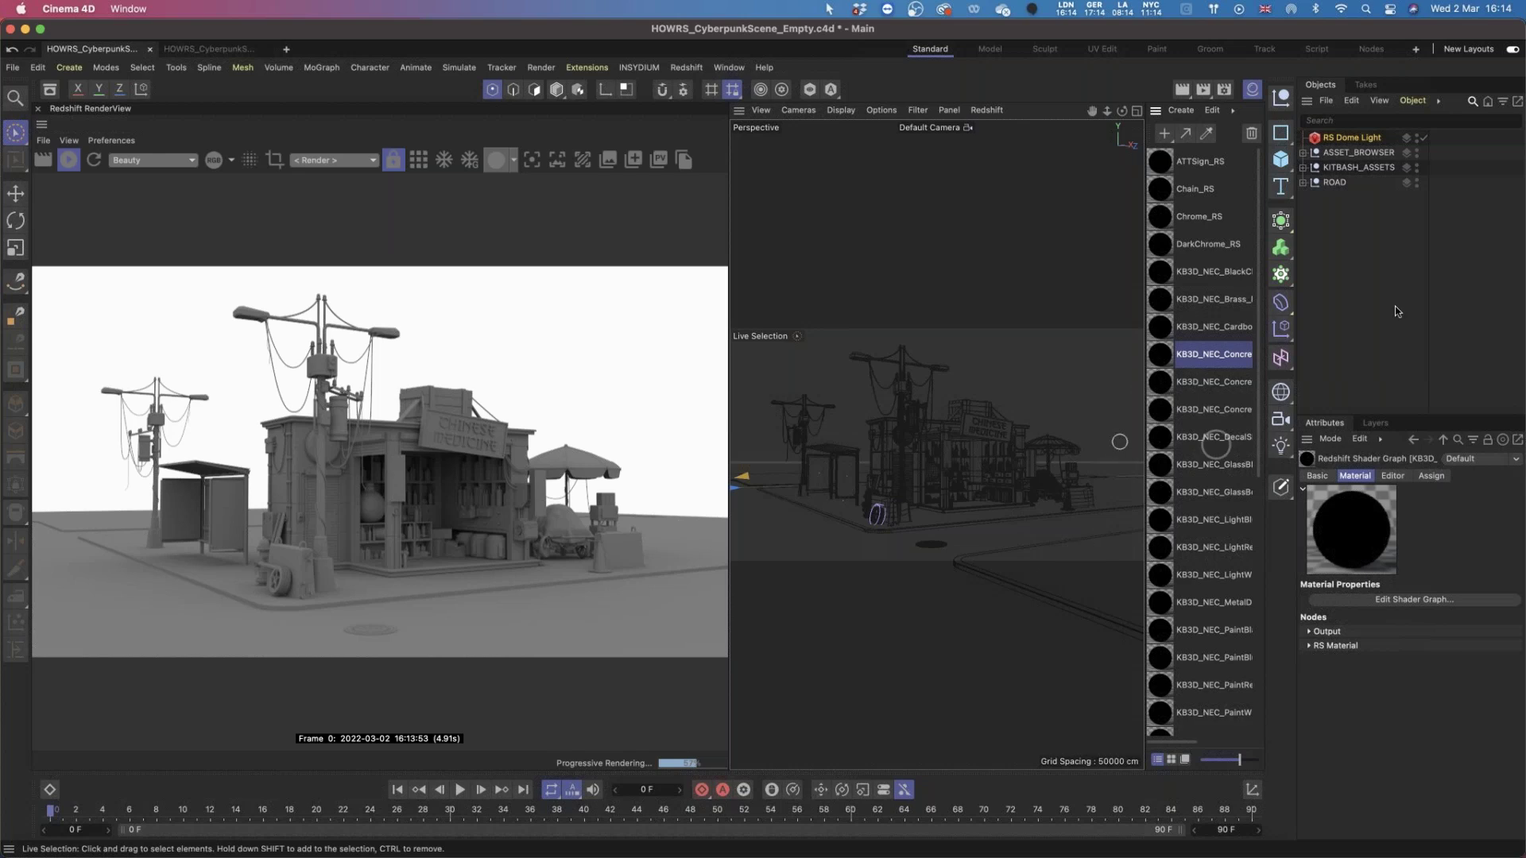
Select the RS Dome Light, then preview 49TH_STREET.exr from Finder again and close the preview.
left_click(1353, 142)
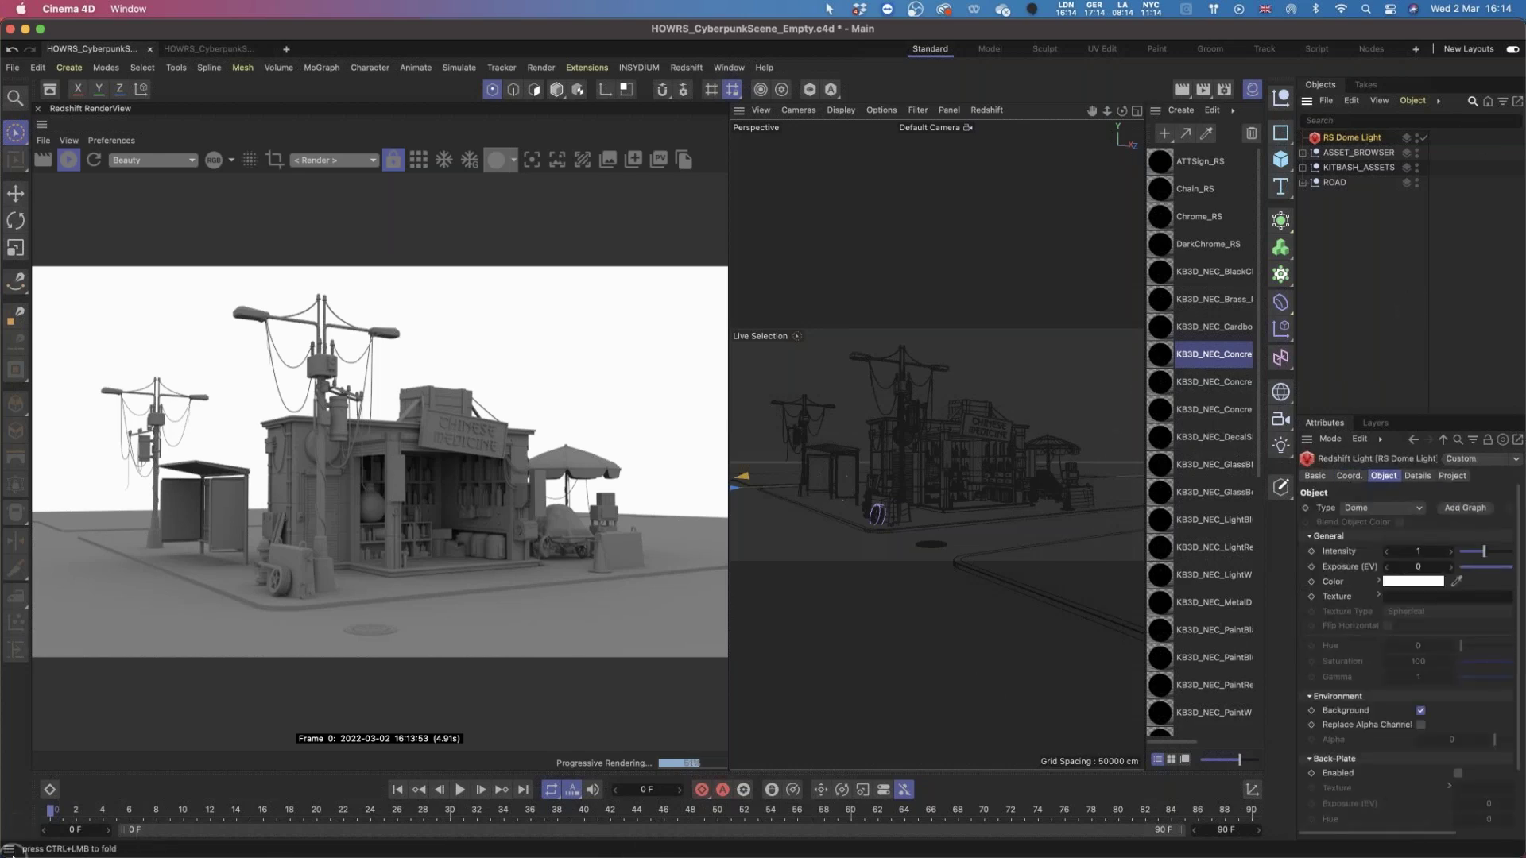
left_click(26, 839)
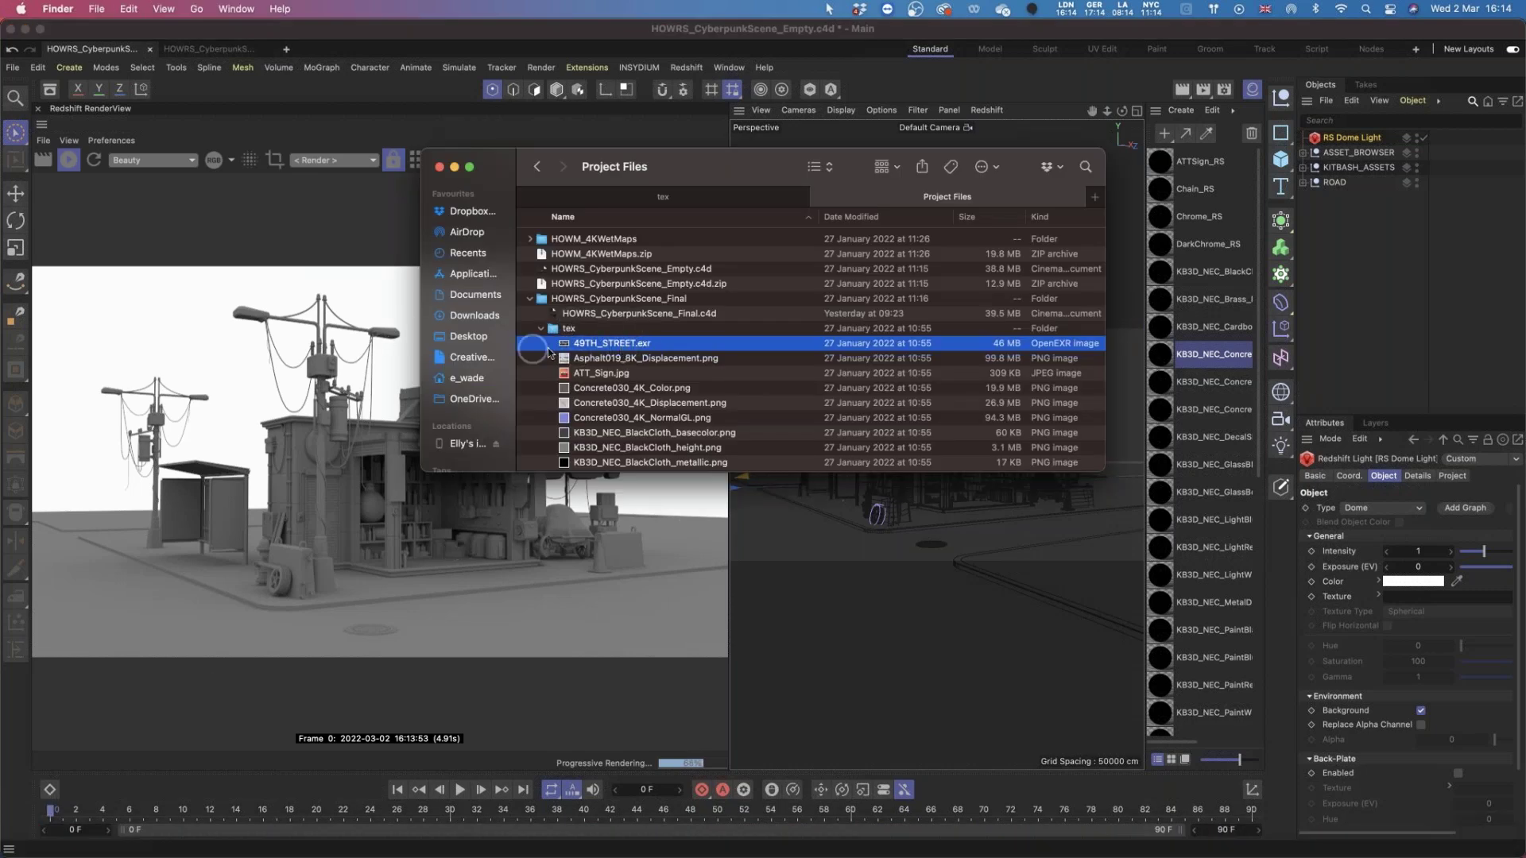
double_click(615, 344)
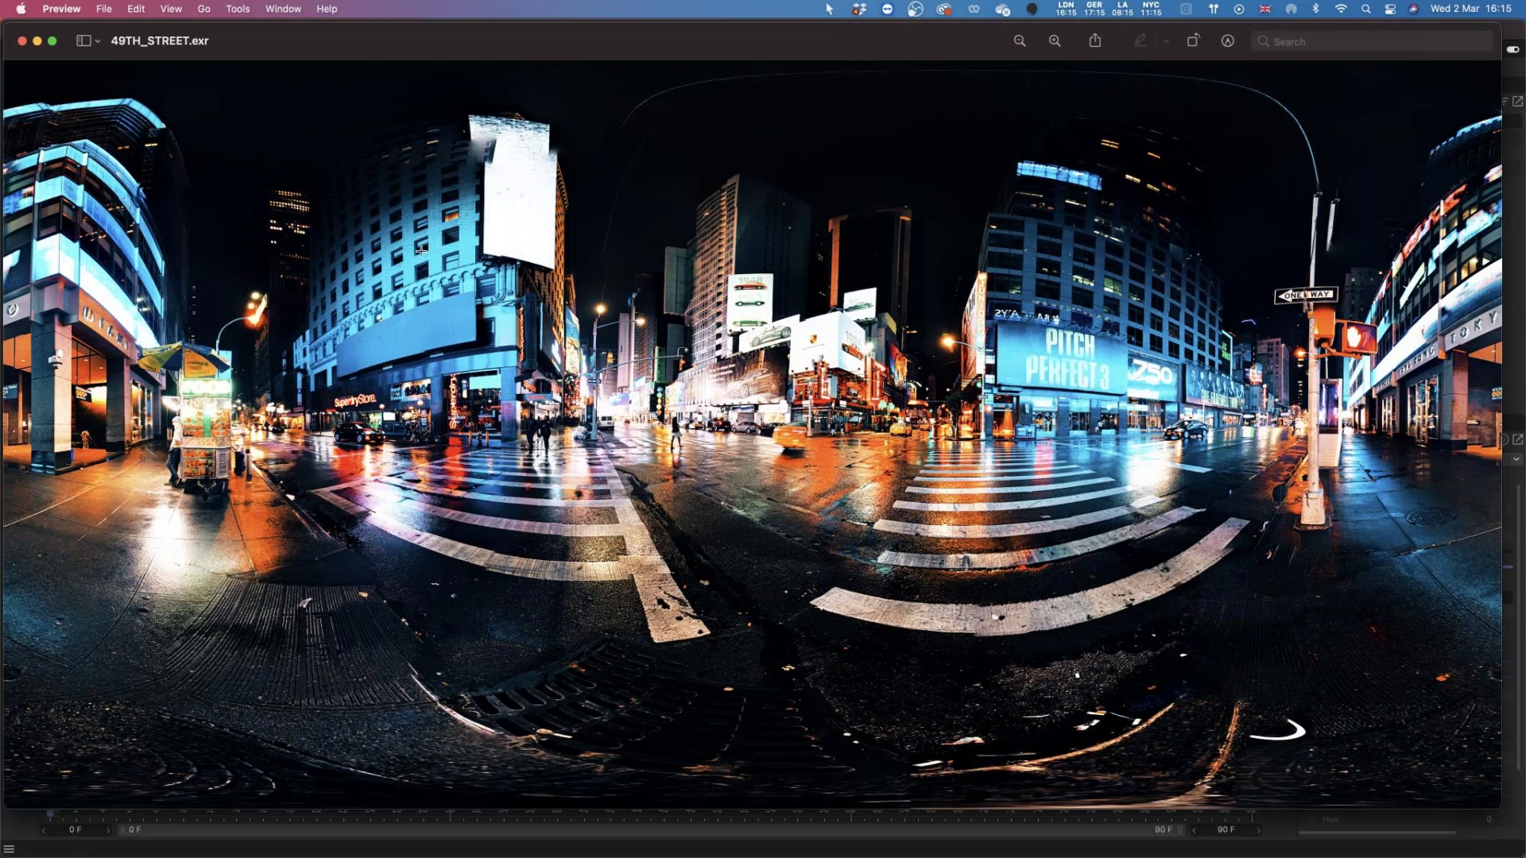
left_click(21, 43)
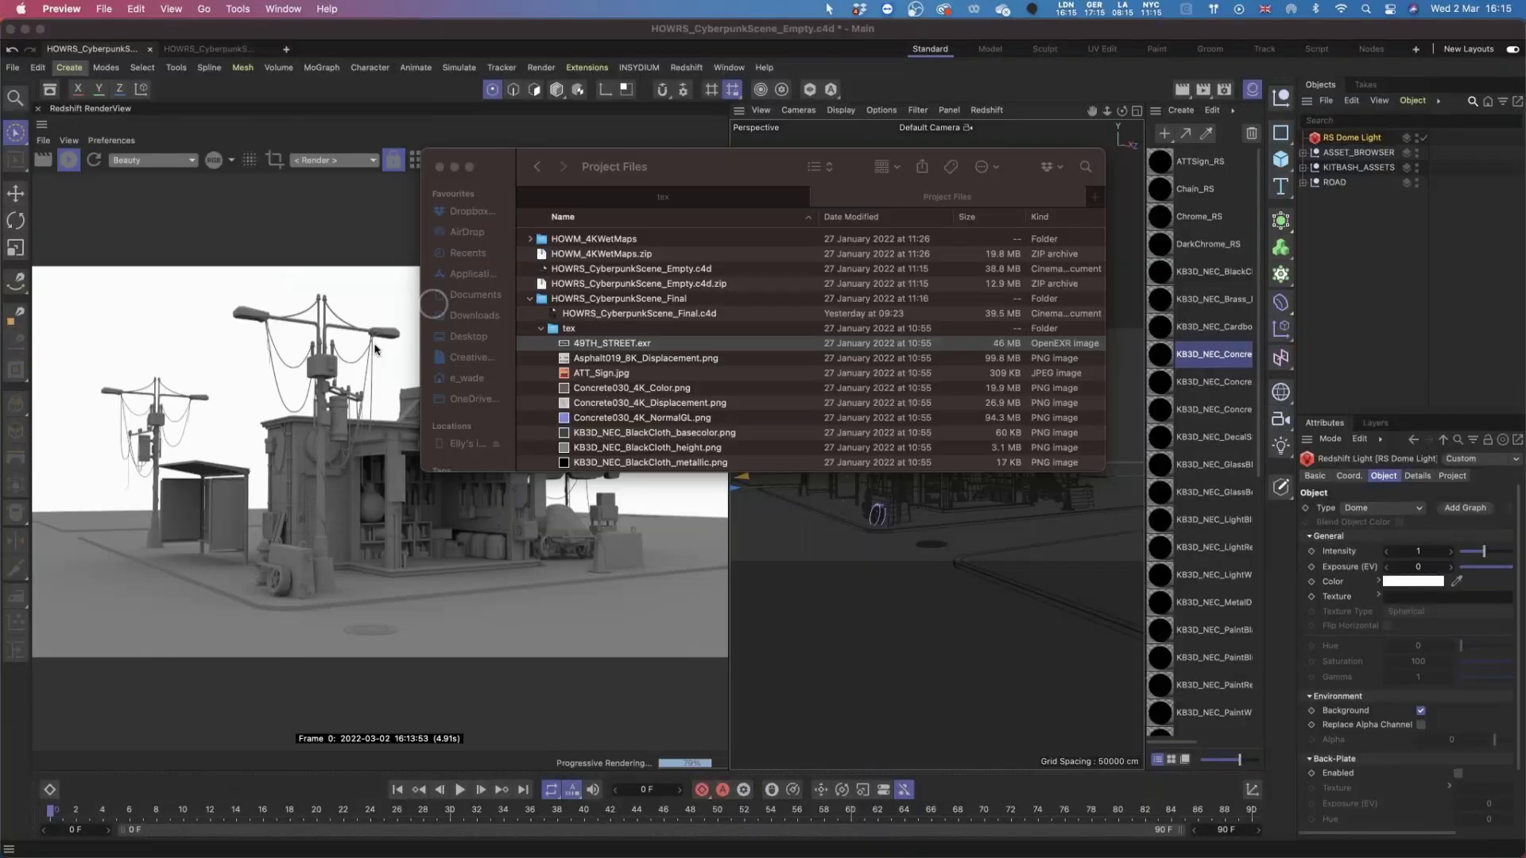
Assign 49TH_STREET.exr from Finder as the dome light's texture and turn off the light's Background option.
left_click_drag(577, 159, 837, 198)
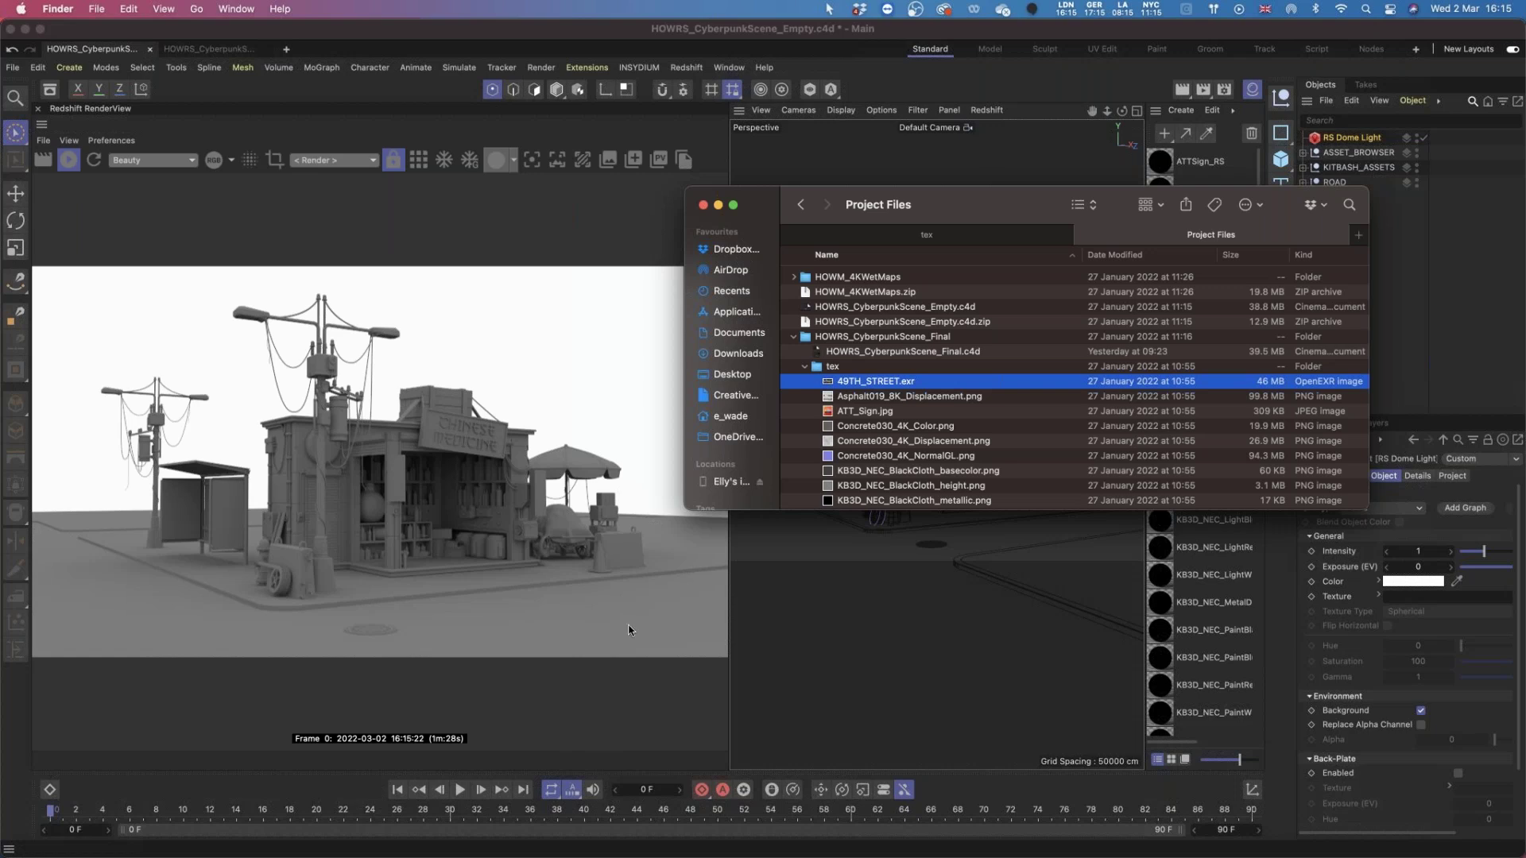
left_click_drag(840, 192, 685, 162)
left_click_drag(735, 353, 1414, 596)
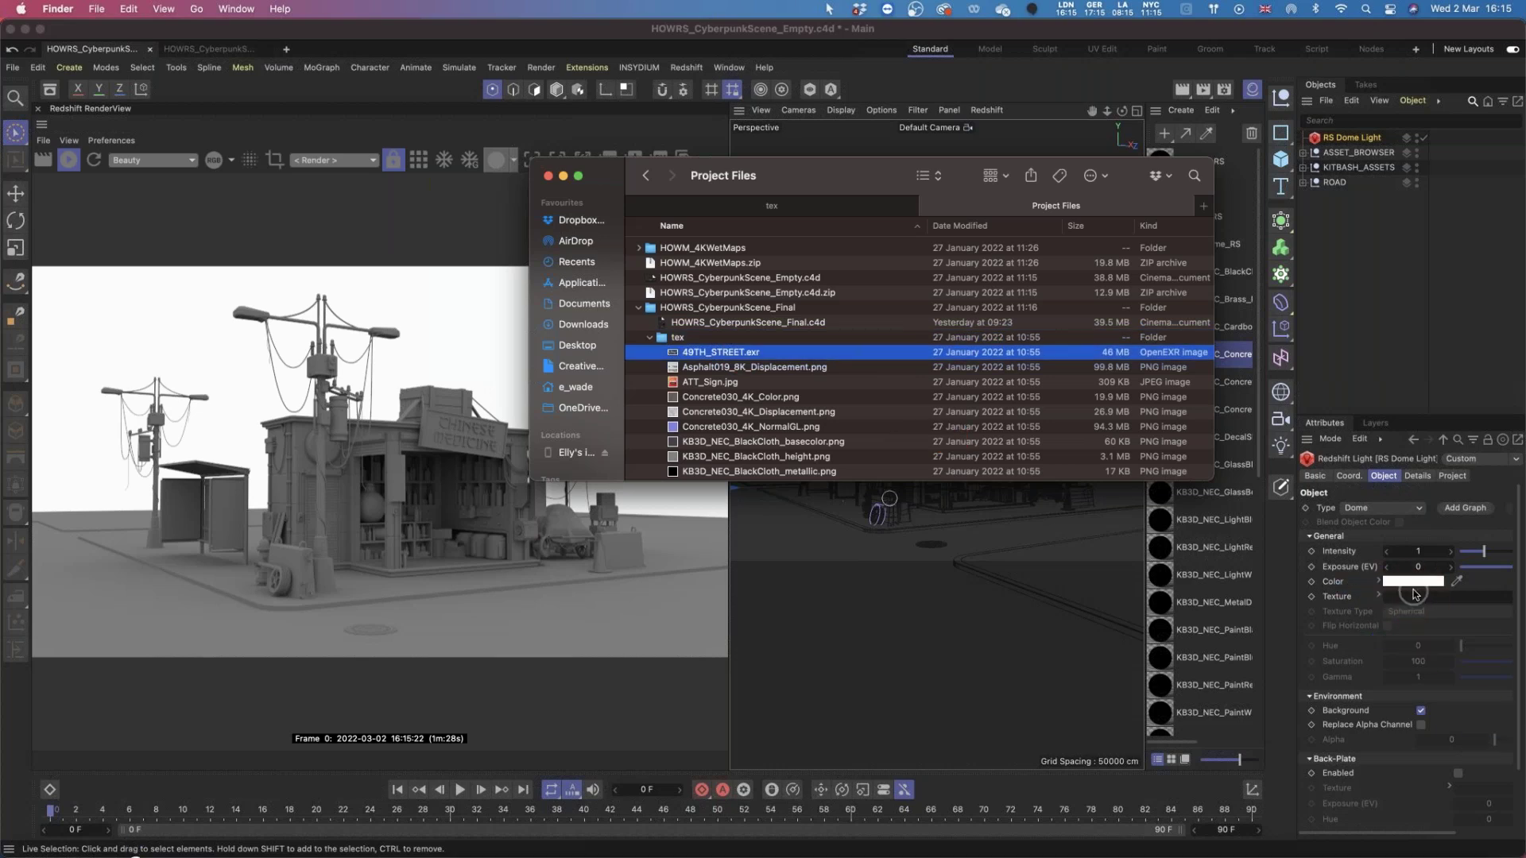
left_click(717, 375)
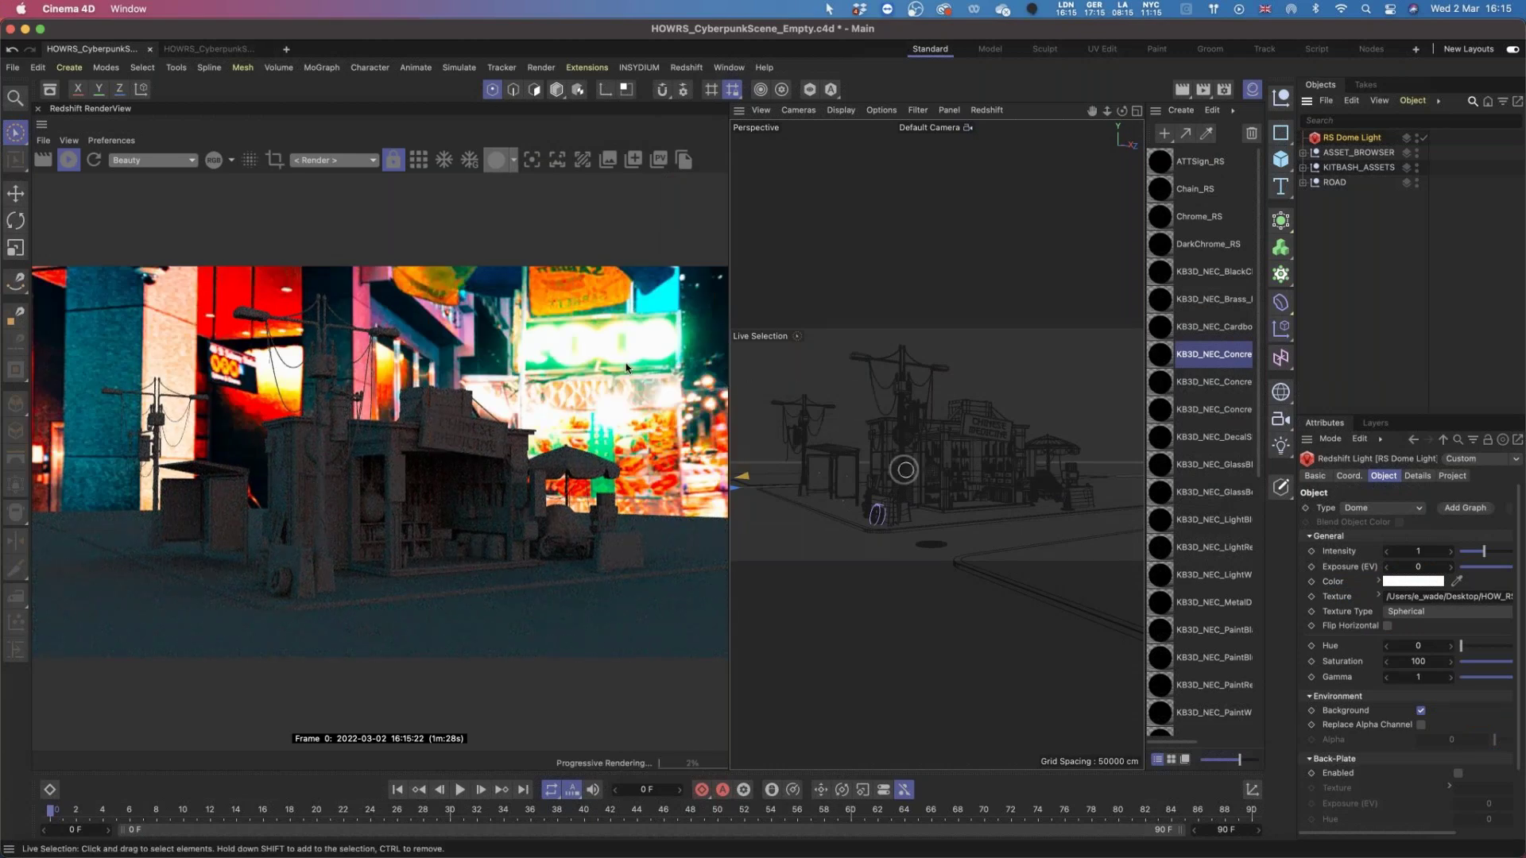
left_click(1421, 711)
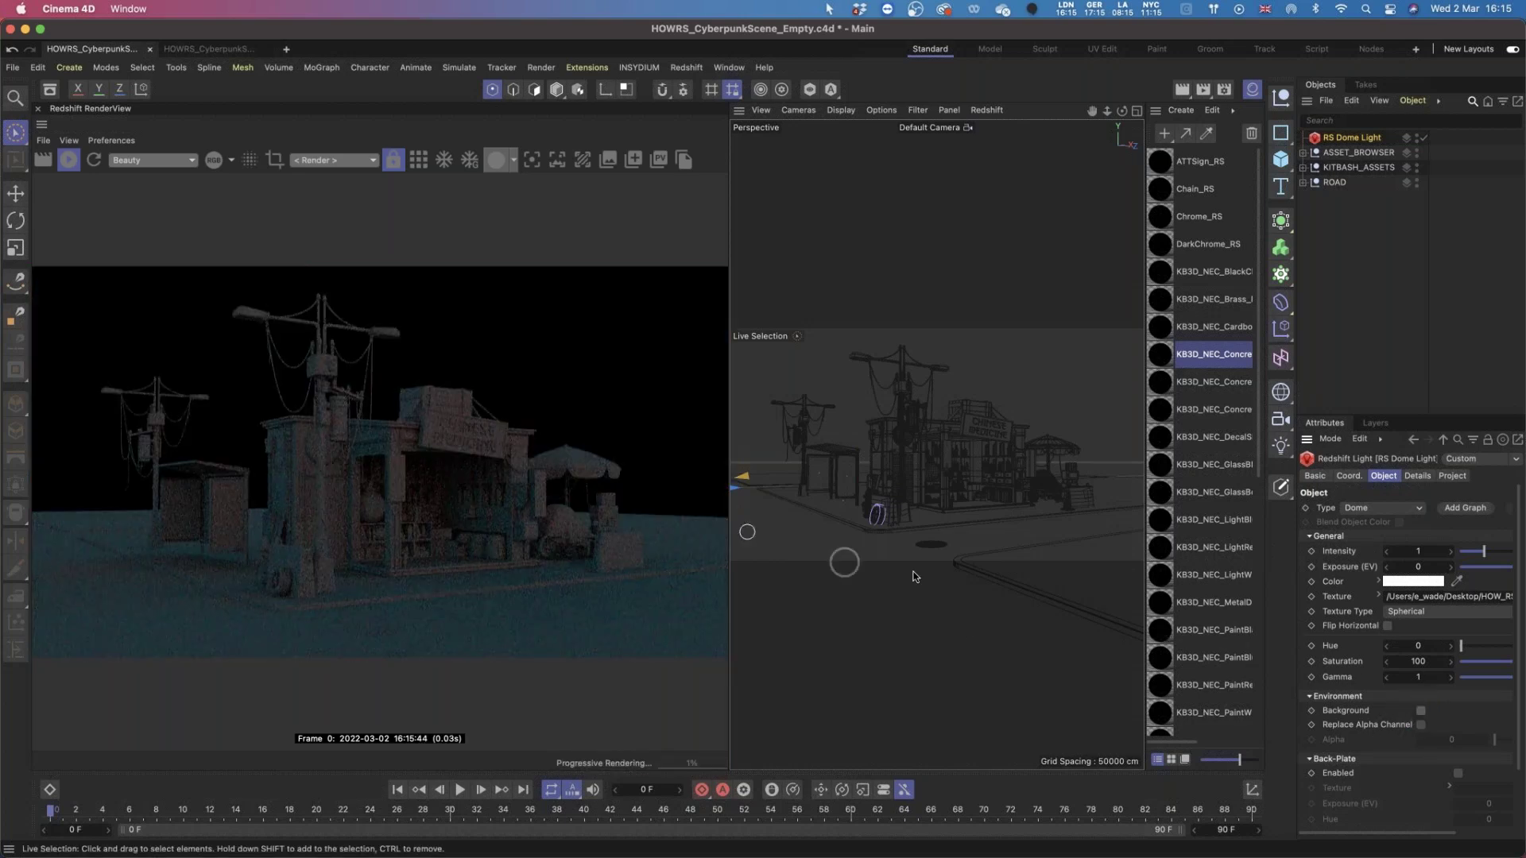
key("XF86MonBrightnessUp")
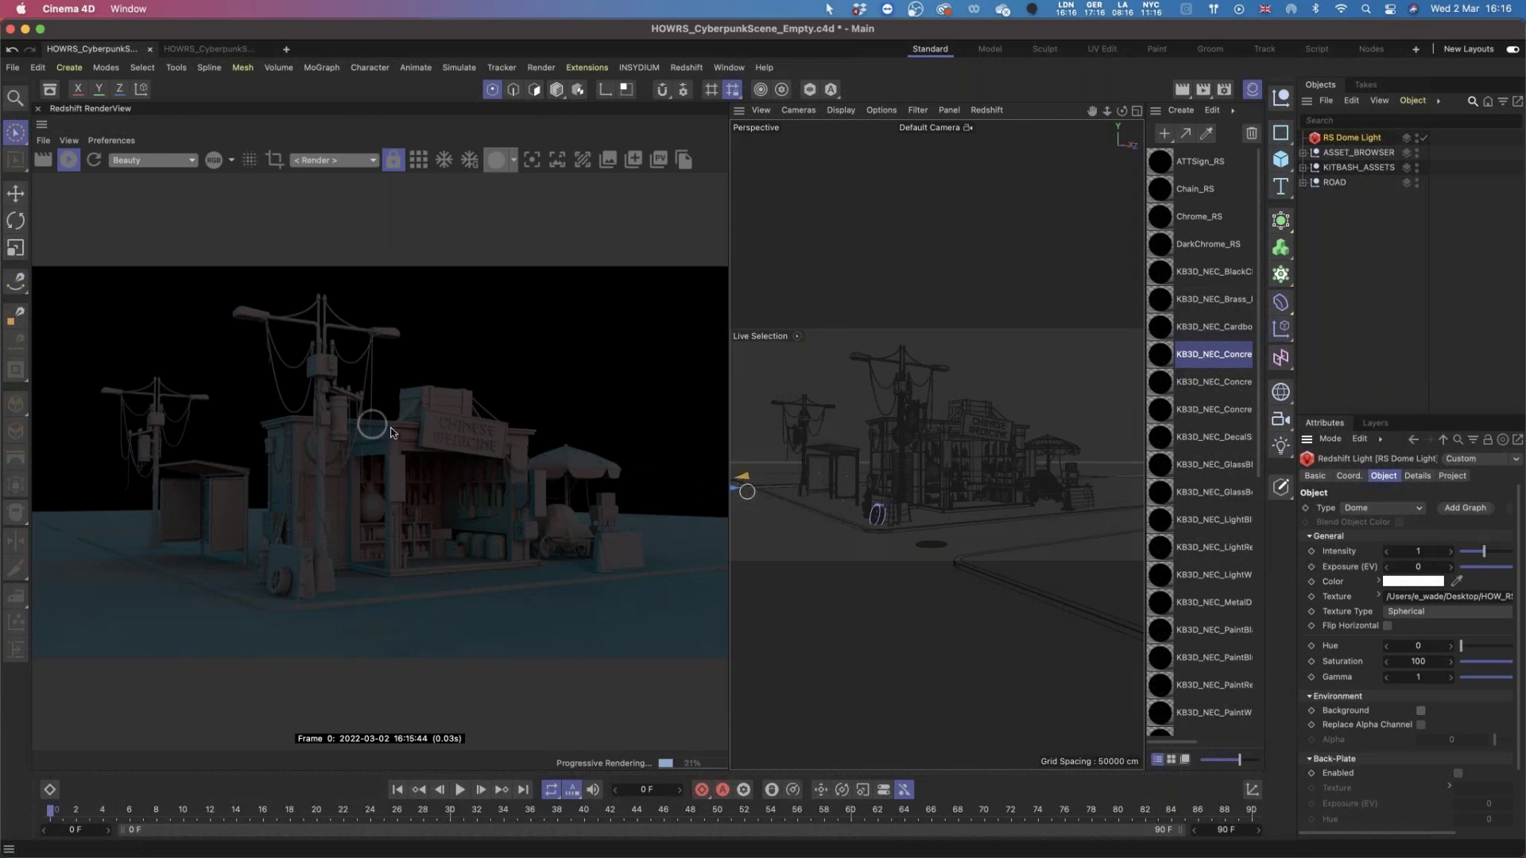
Set the dome light's intensity to 1.2.
left_click(1419, 548)
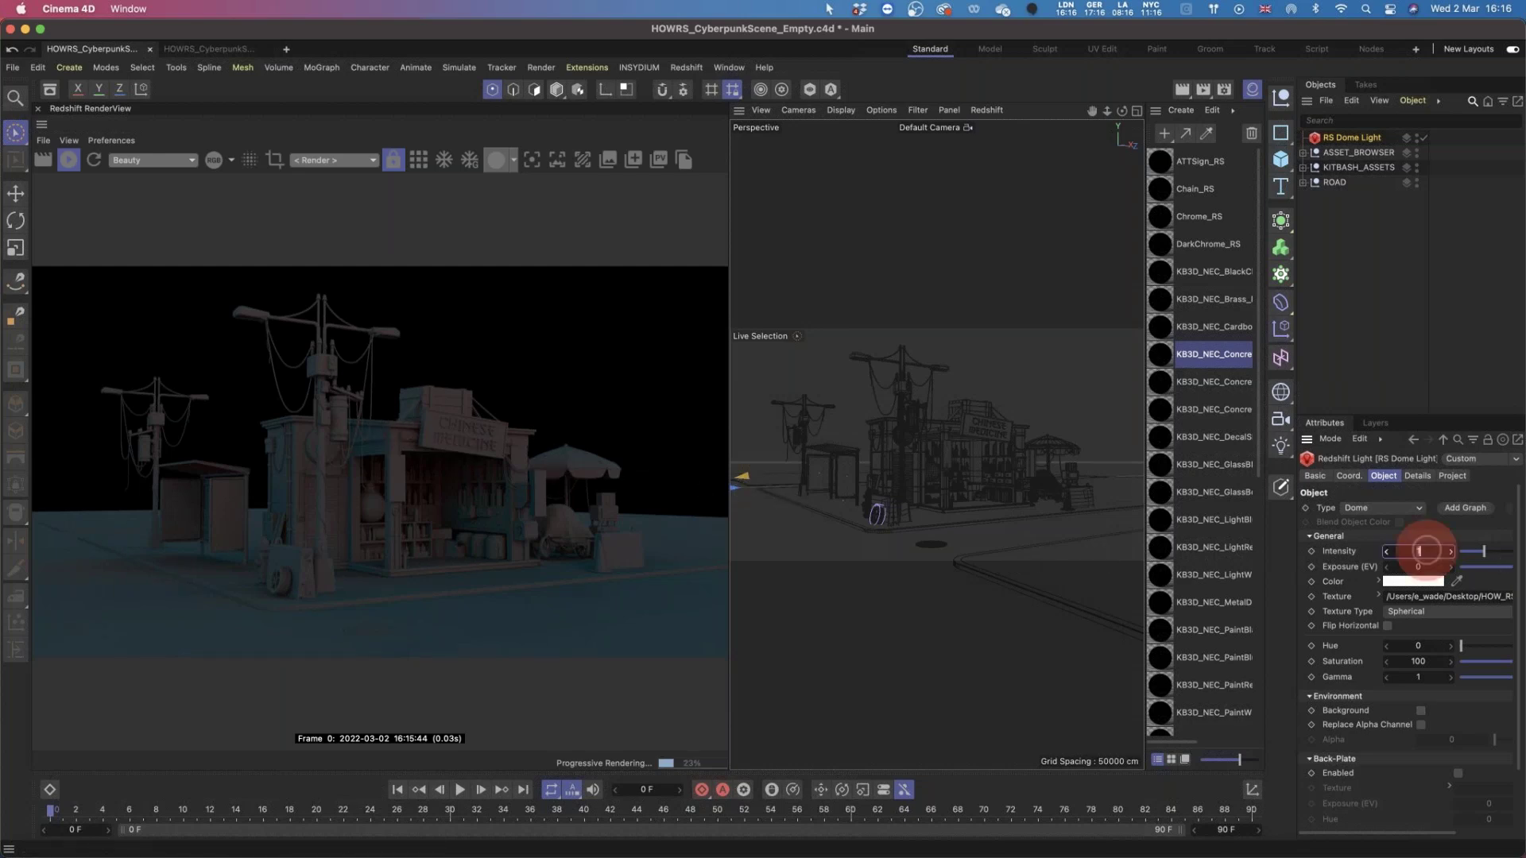
type("1.2")
key("Return")
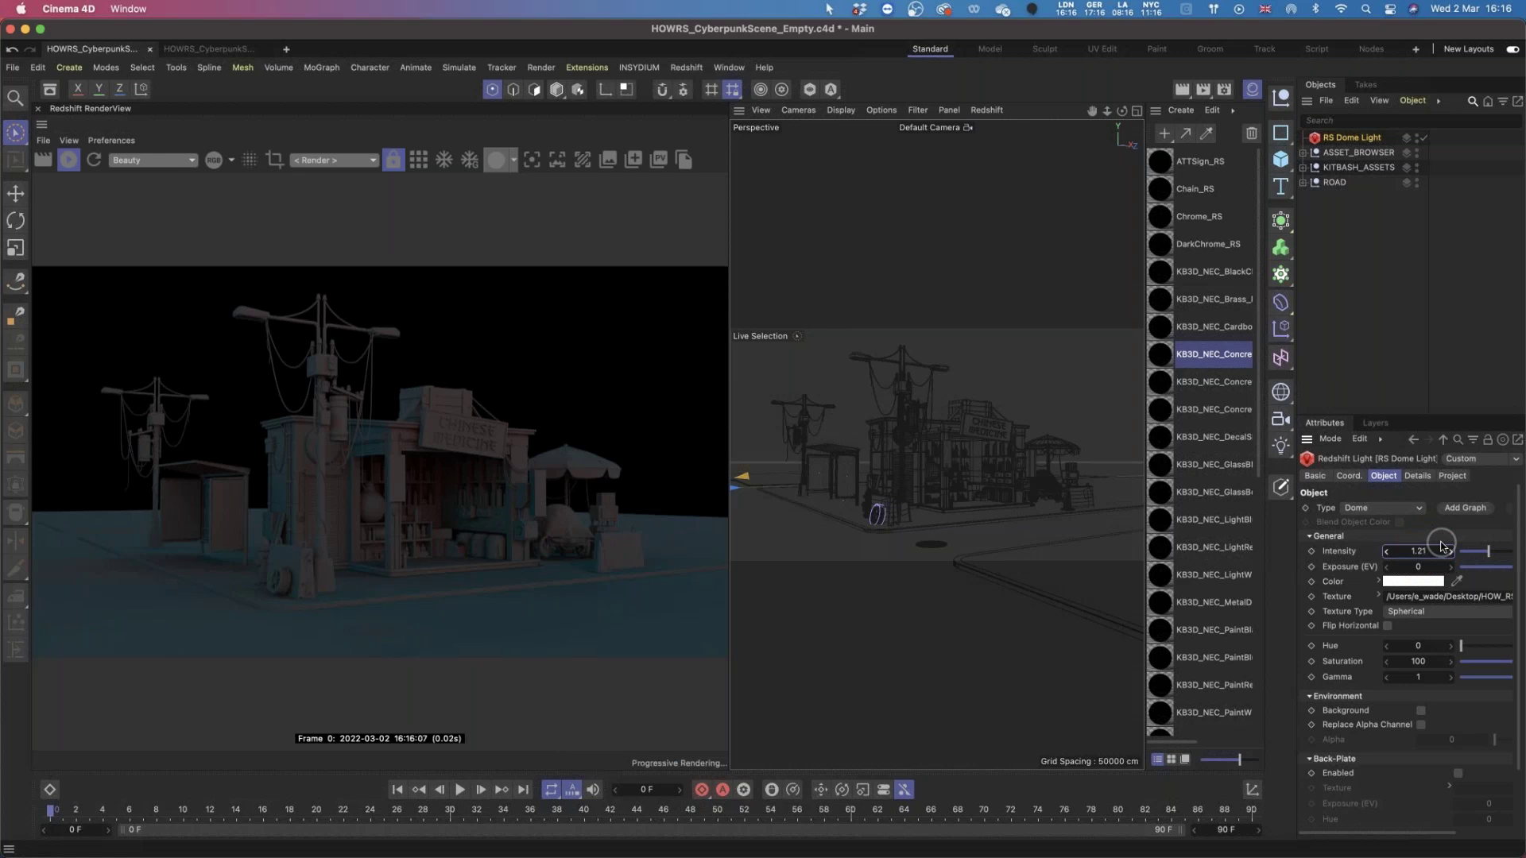
left_click(1419, 548)
key("Return")
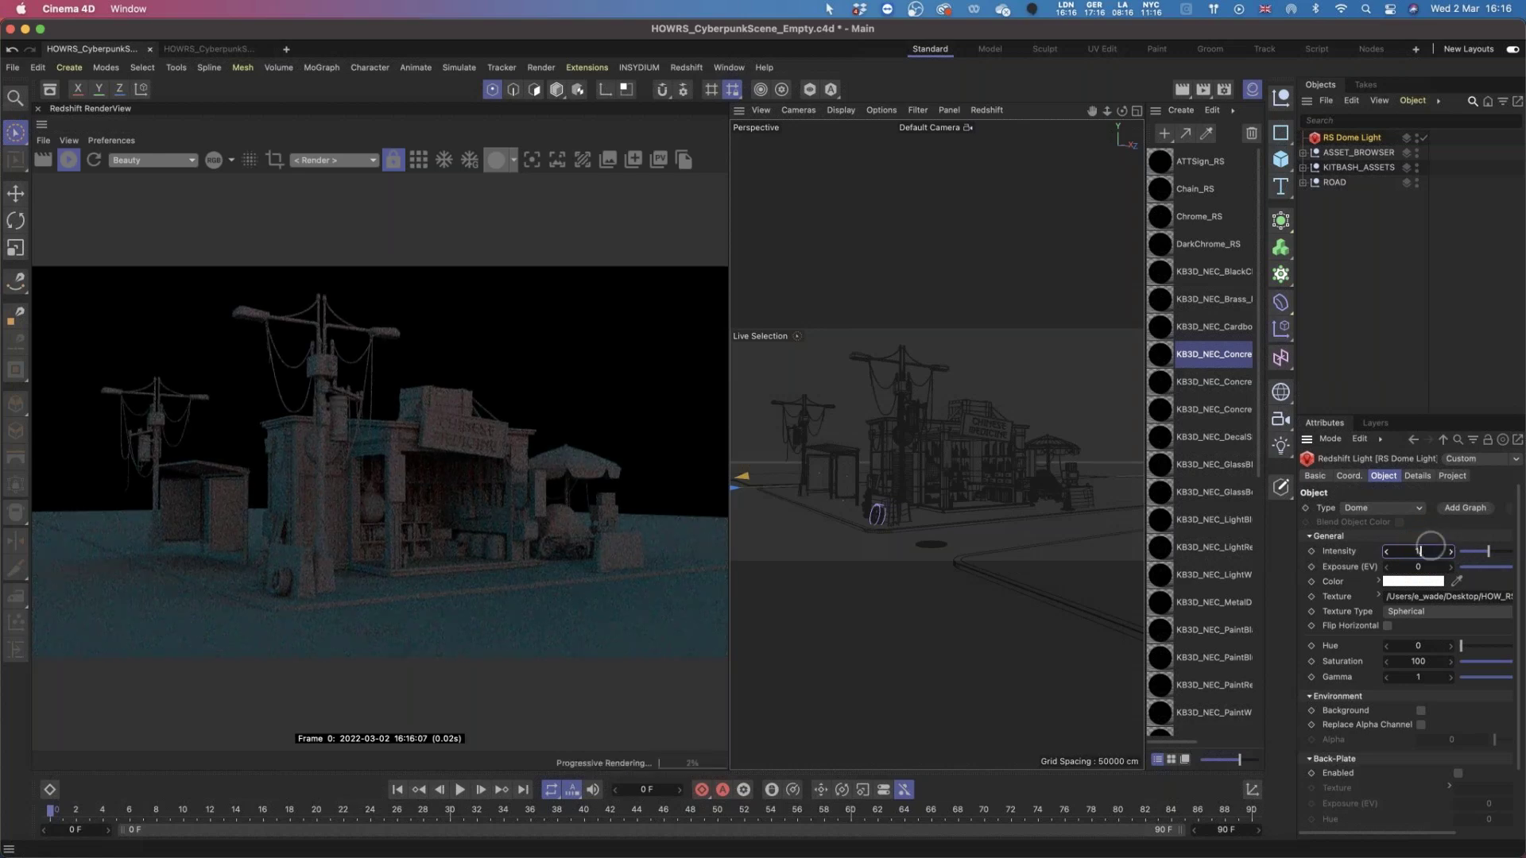
key("XF86MonBrightnessUp")
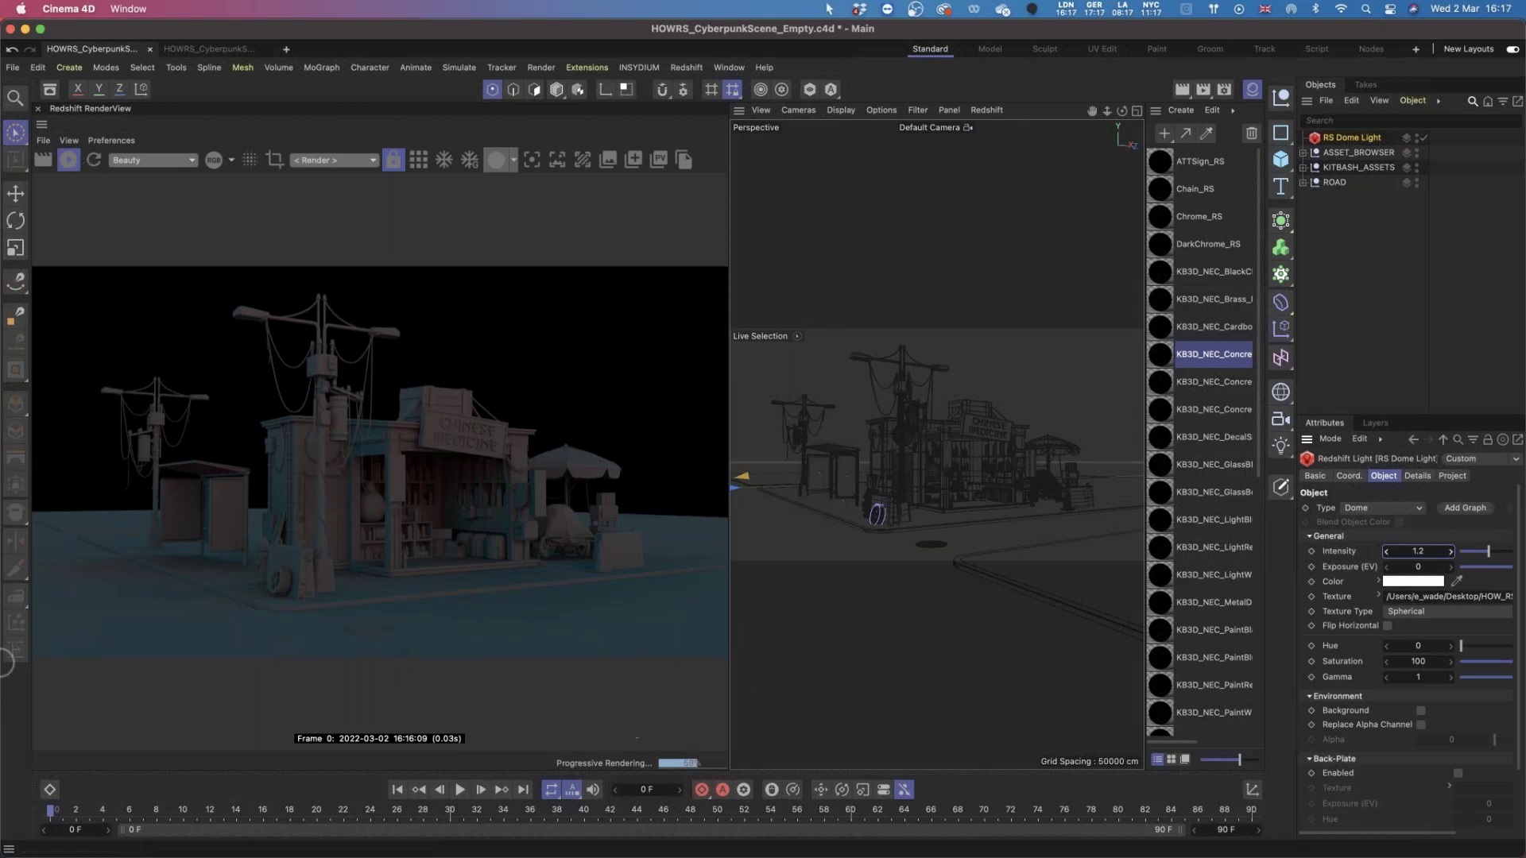
Show all four viewports, add a Redshift Area Light and move it in front of the shop in the top view.
left_click(1137, 112)
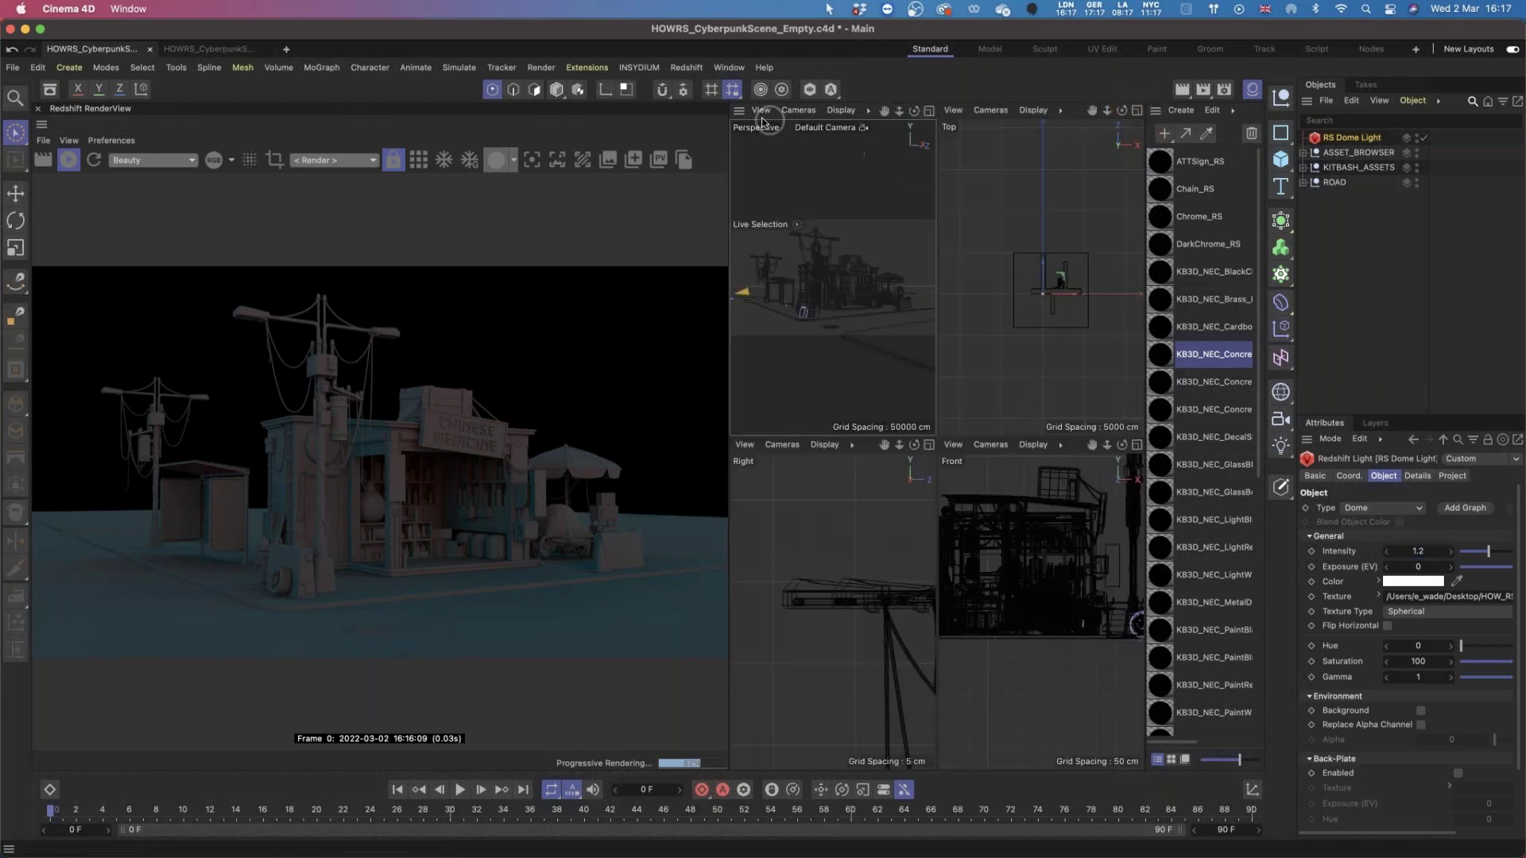
left_click(686, 68)
mouse_move(715, 108)
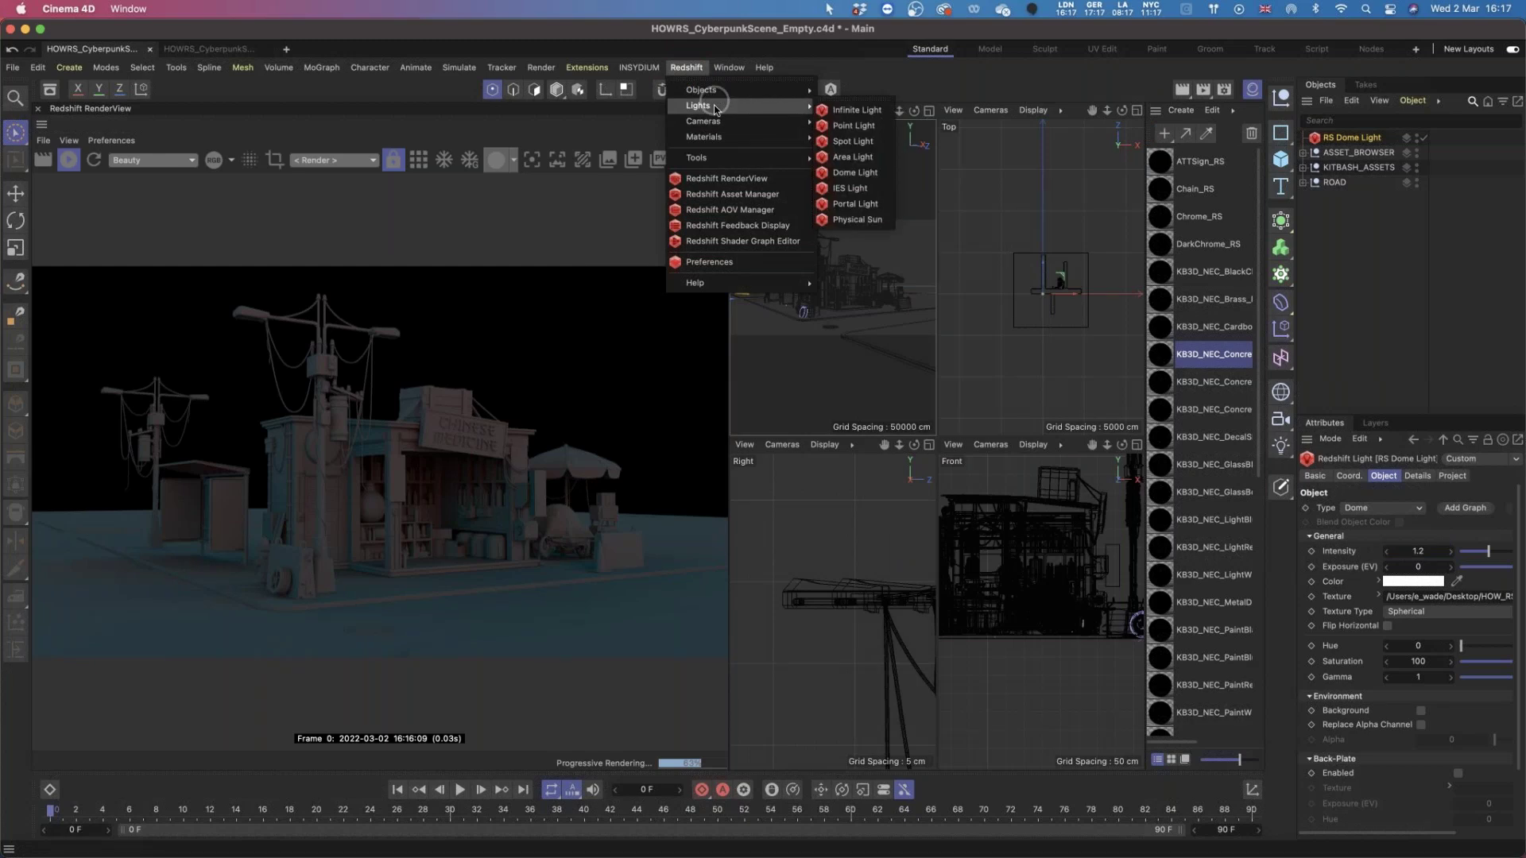
left_click(863, 159)
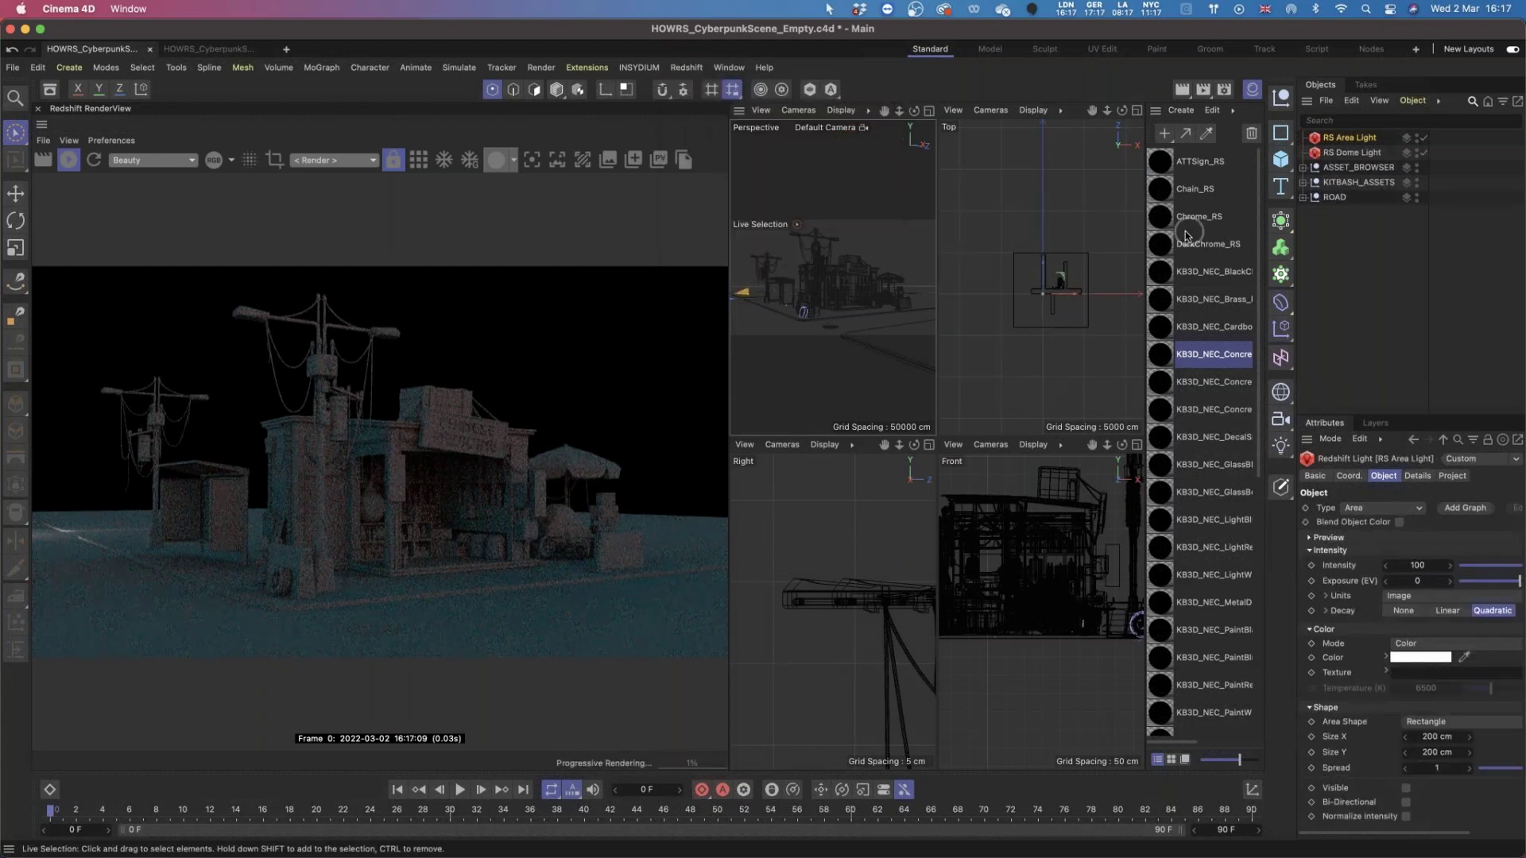
left_click_drag(1063, 279, 1082, 280)
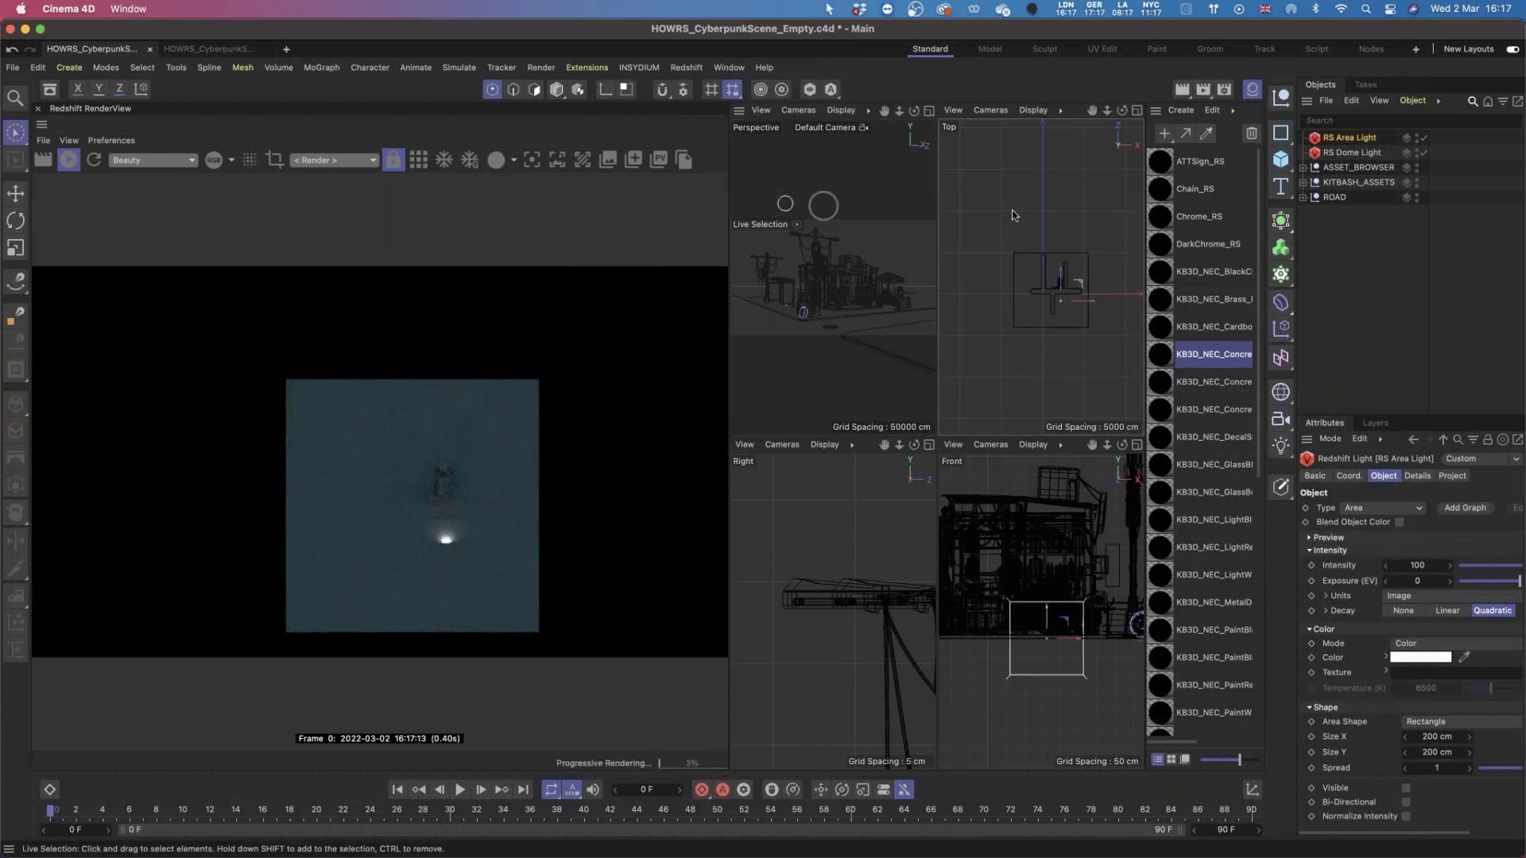
Create a Redshift camera from the perspective view and set the RenderView to render through RS Camera.
left_click(354, 162)
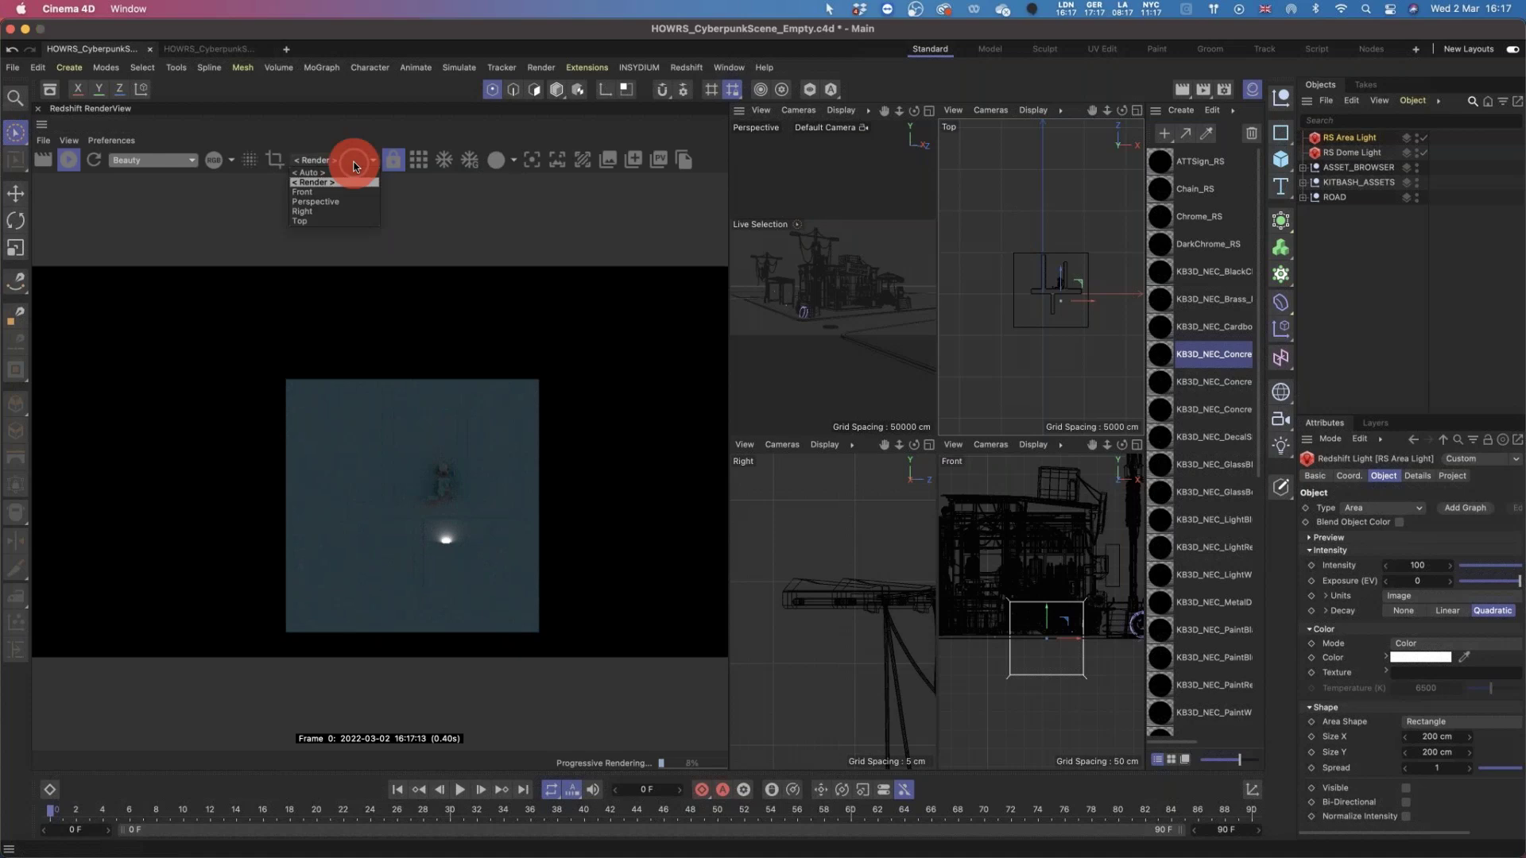
left_click(883, 275)
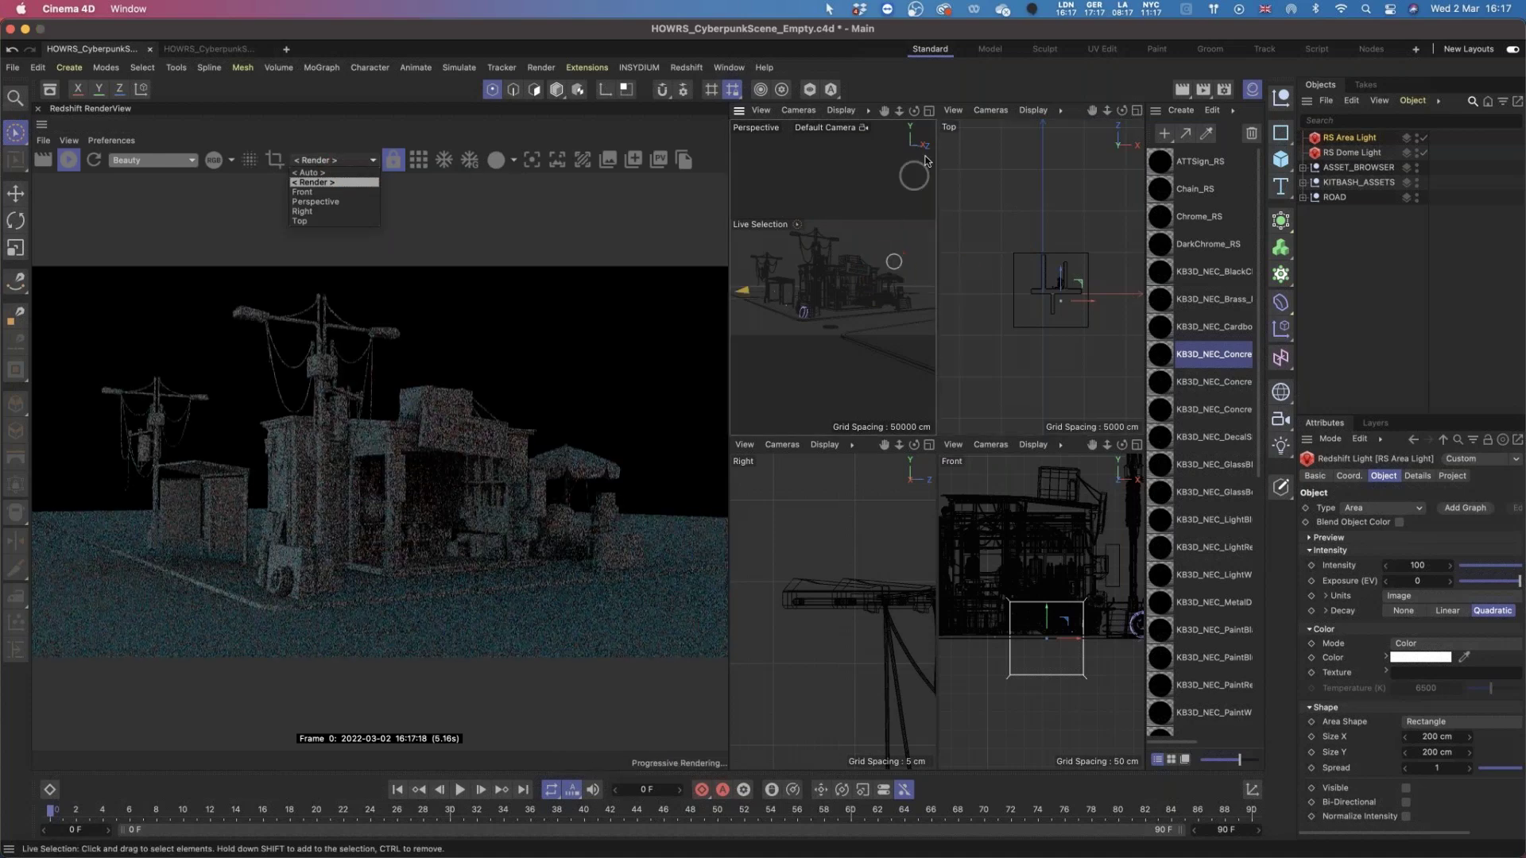
left_click(1087, 310)
right_click_drag(1093, 315, 1162, 309, "alt")
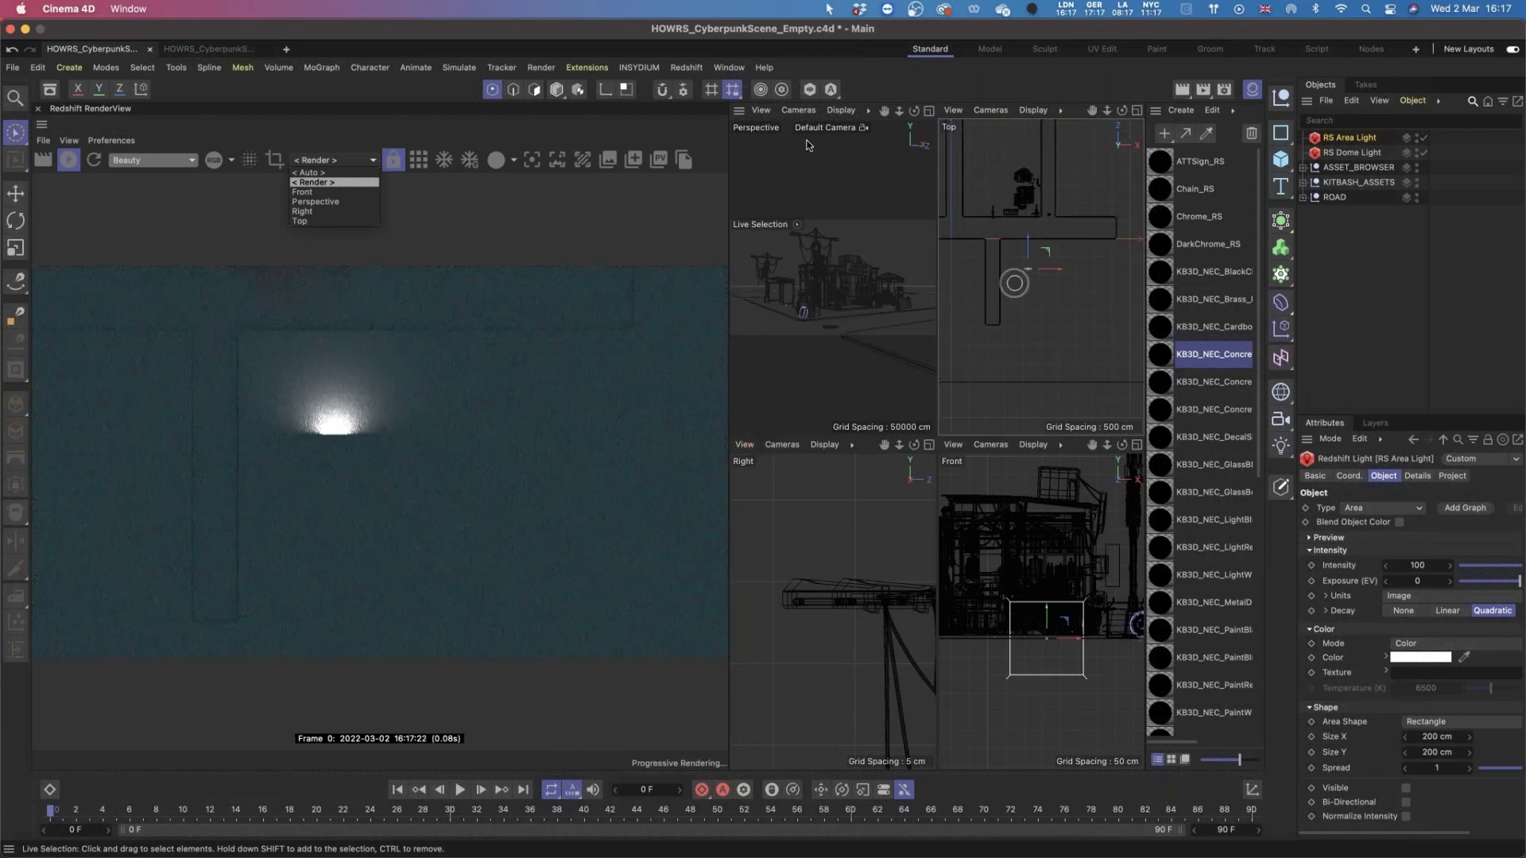
left_click(889, 195)
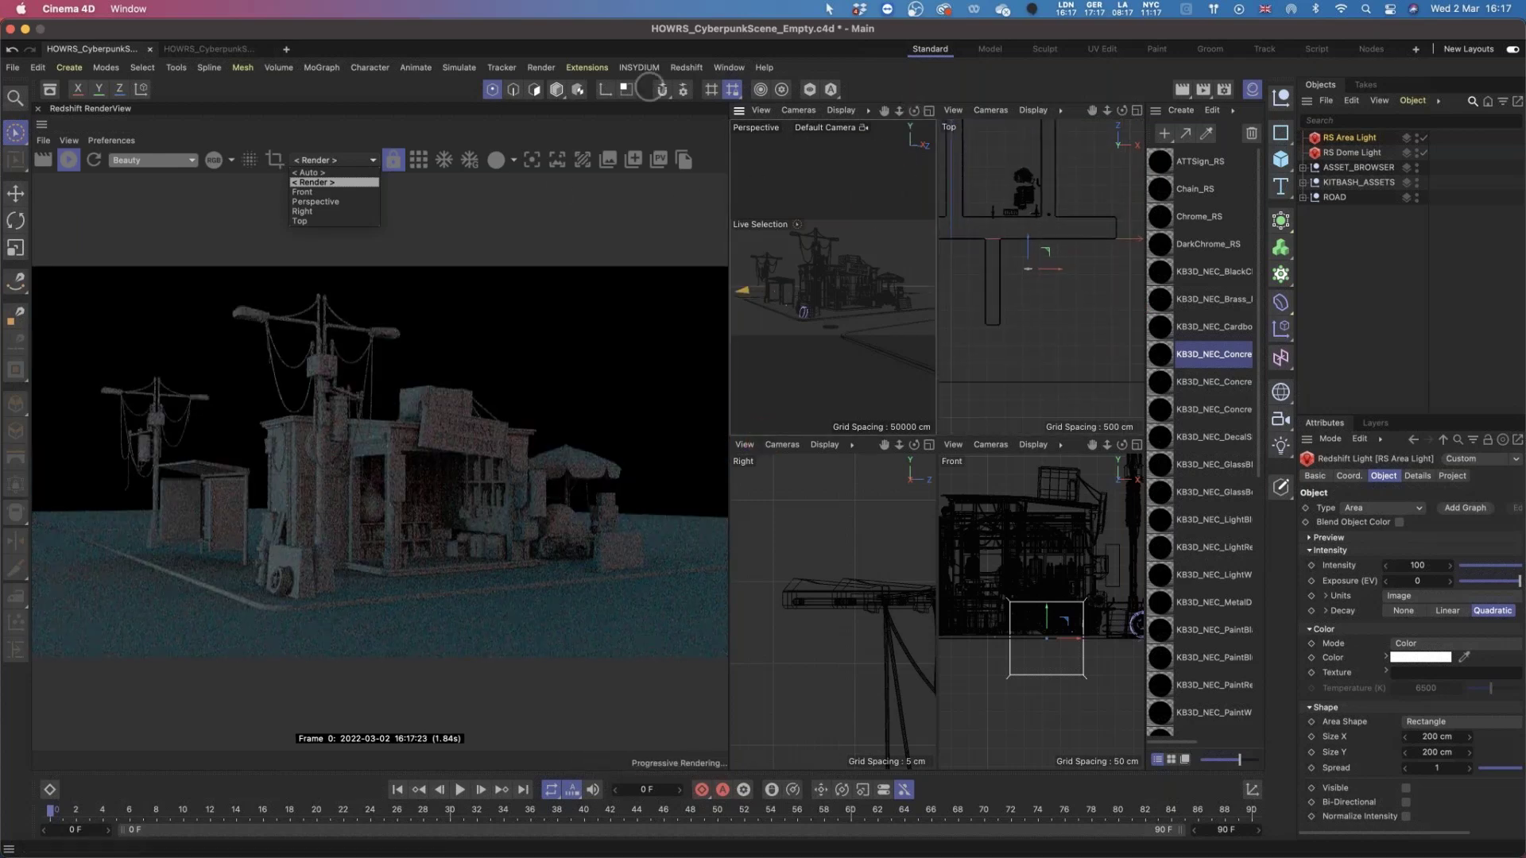
left_click(686, 69)
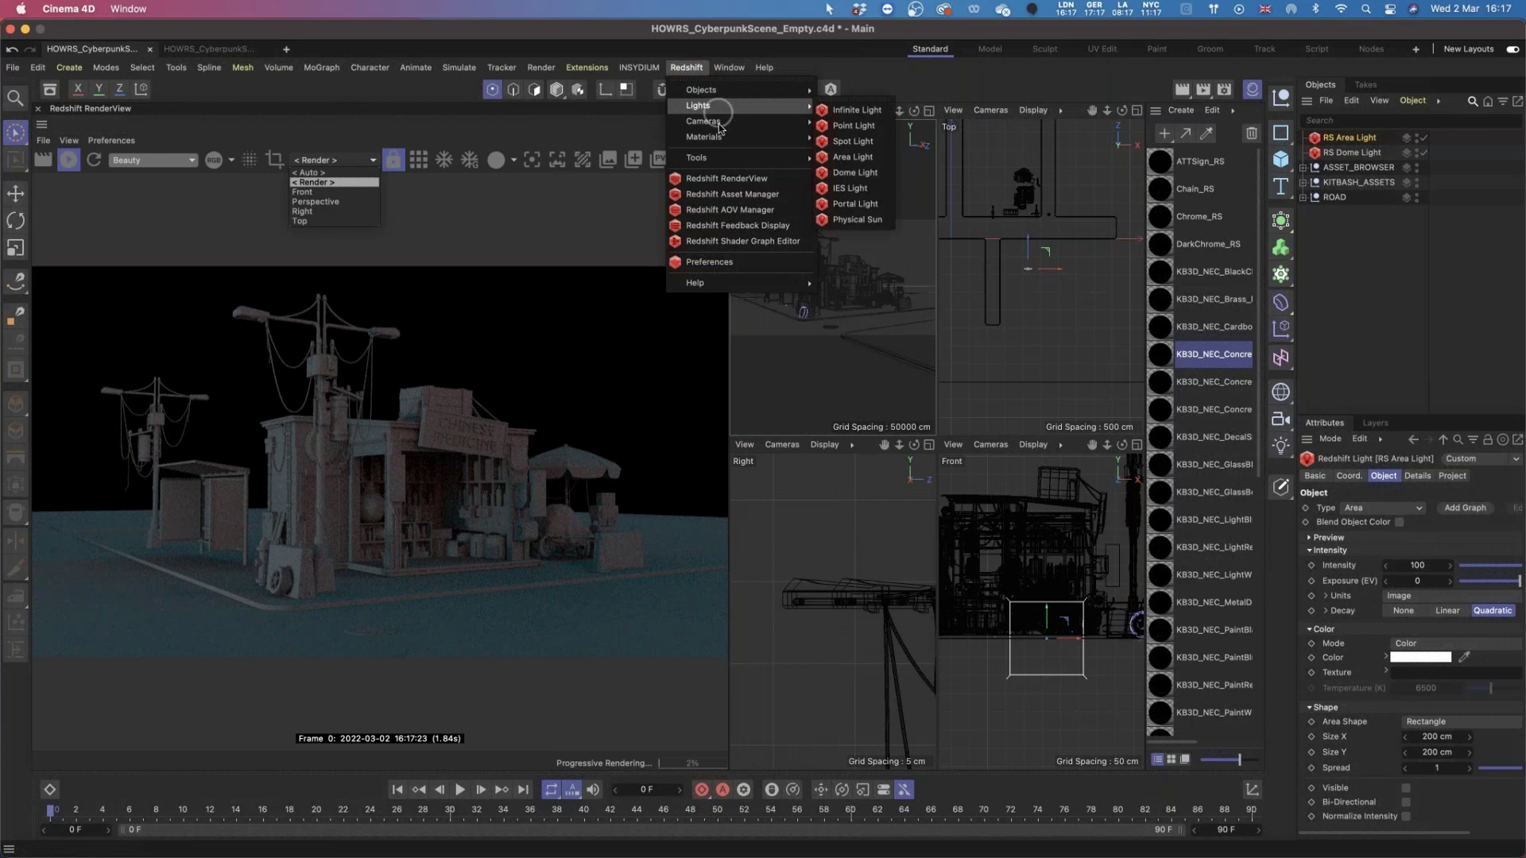
mouse_move(786, 121)
left_click(858, 128)
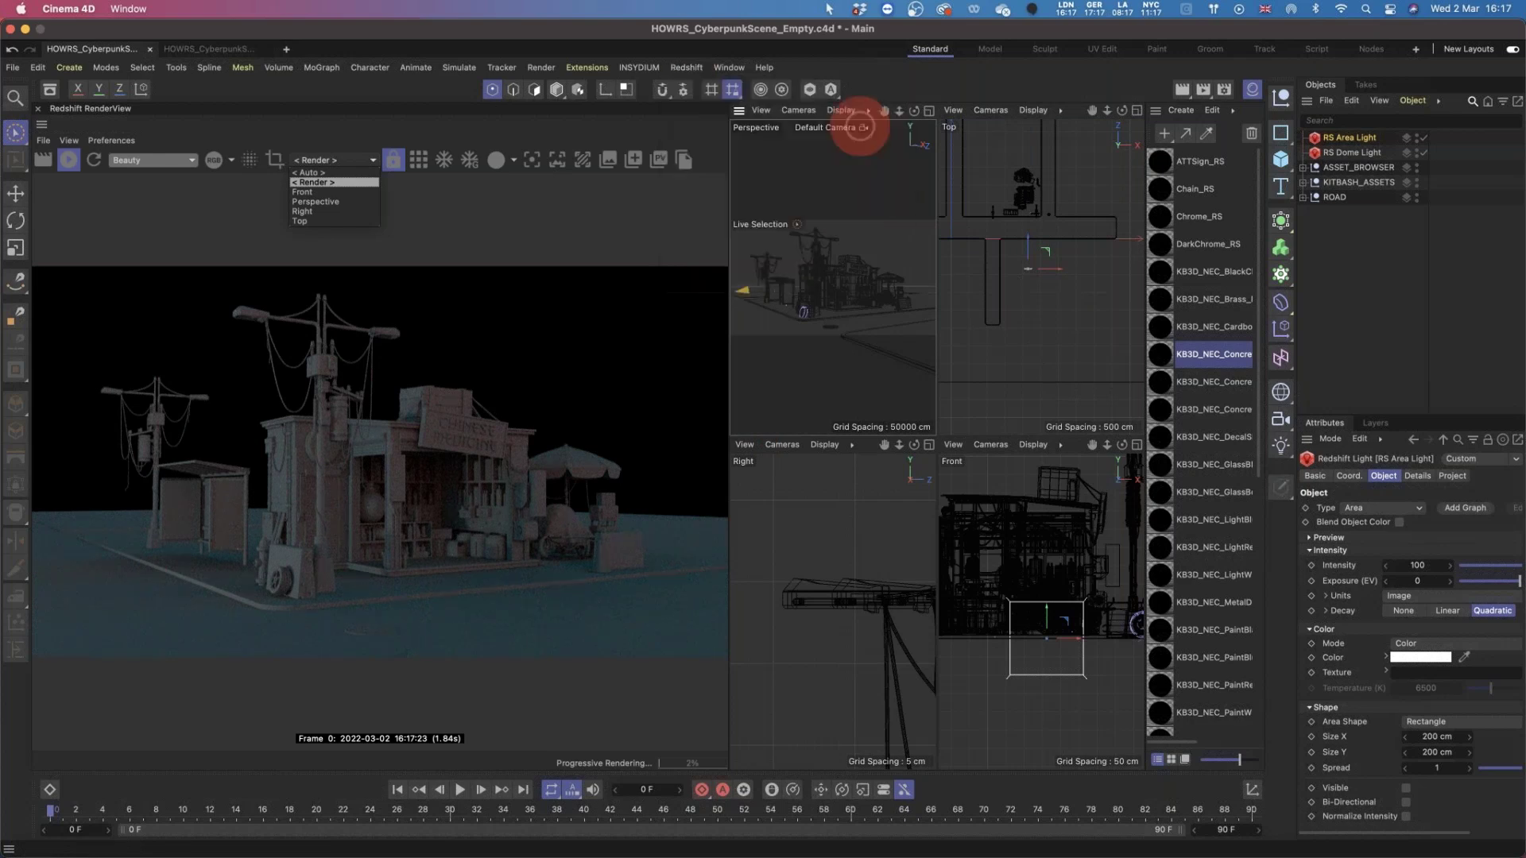
left_click(1030, 250)
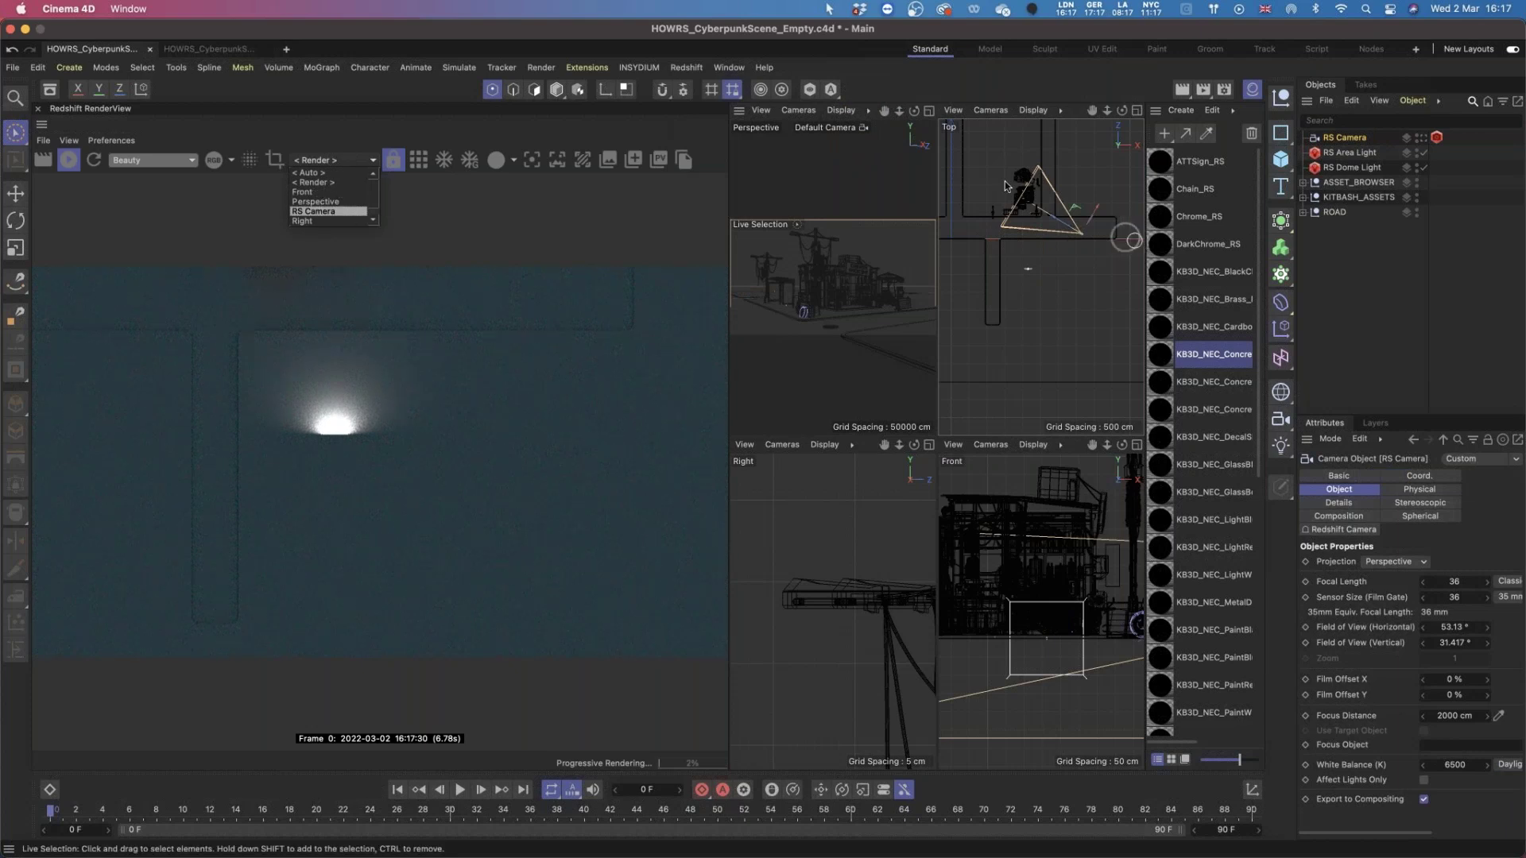
left_click(313, 211)
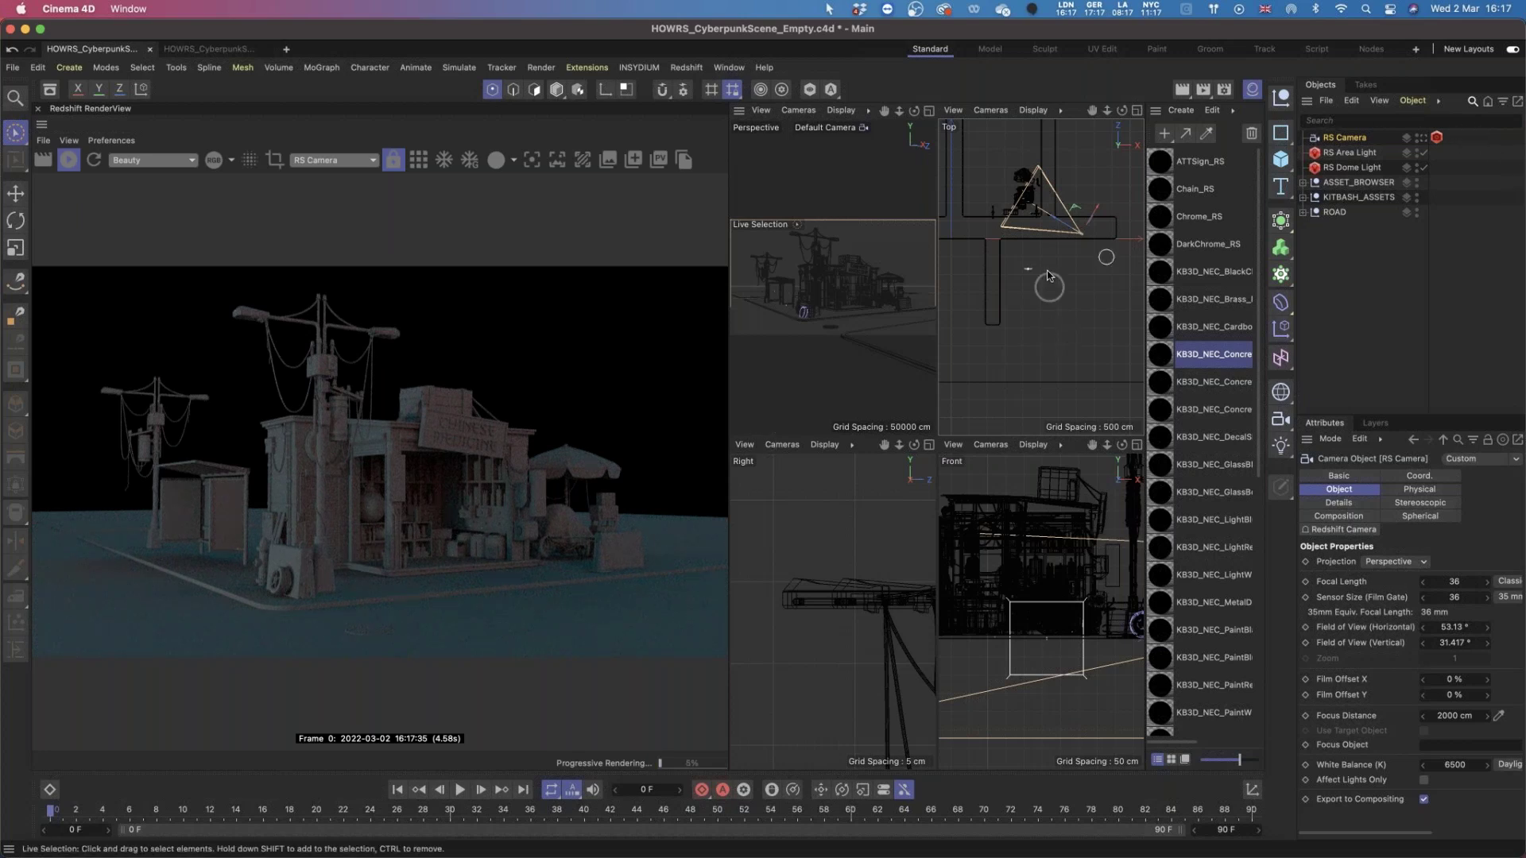
Select RS Area Light and shift it slightly sideways in front of the shop in the top view.
left_click(1351, 154)
right_click_drag(1058, 242, 1103, 272, "alt")
middle_click_drag(1103, 271, 1113, 284, "alt")
left_click_drag(1063, 294, 1033, 274)
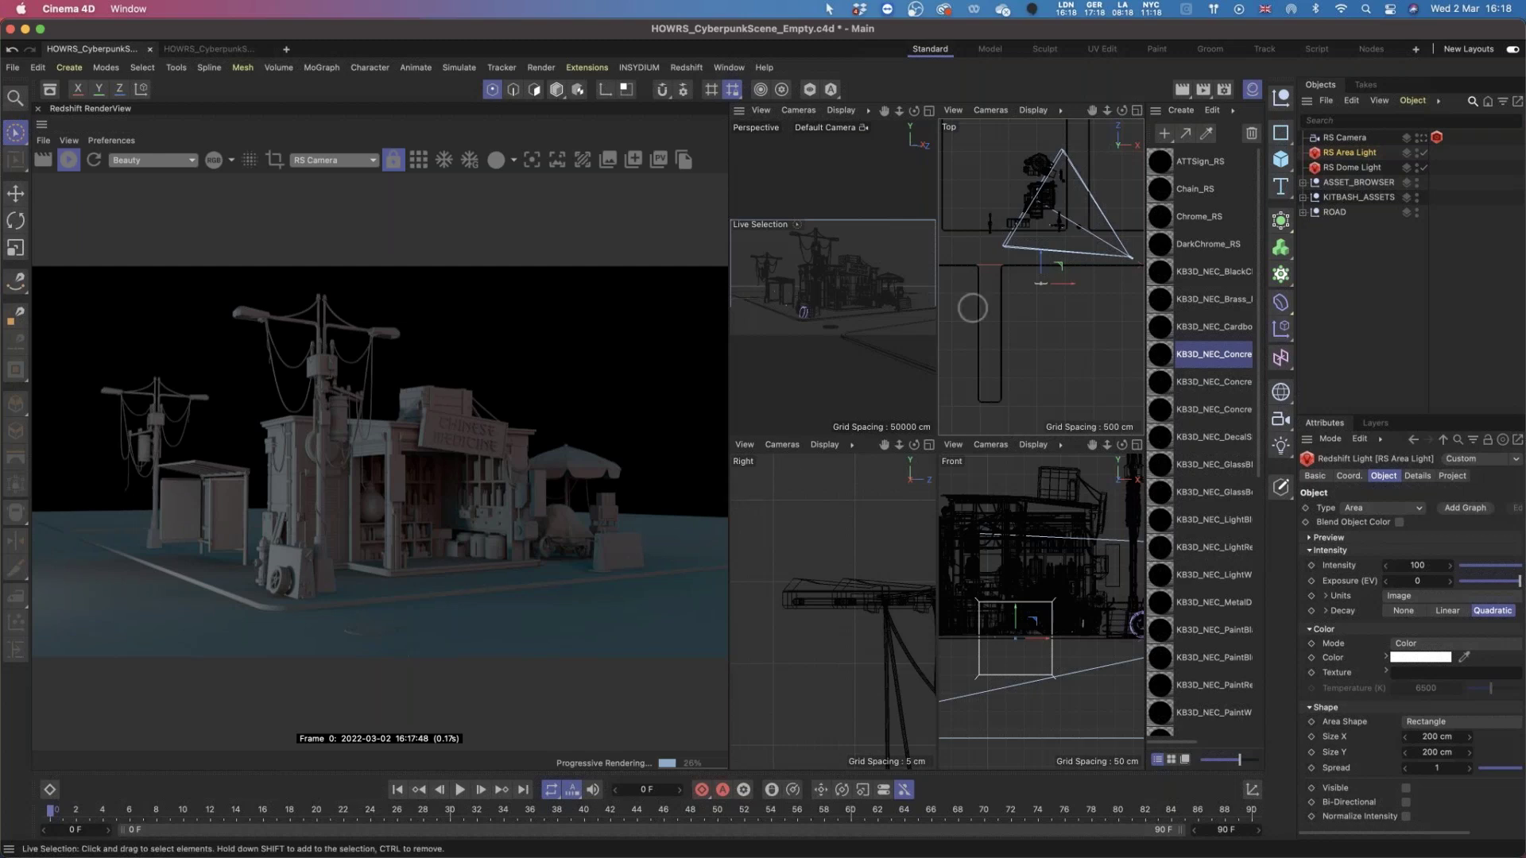
Duplicate the area light to the side of the shop and rotate the copy about 90° to face it.
middle_click_drag(1078, 237, 1041, 276, "alt")
left_click_drag(1025, 304, 1087, 213)
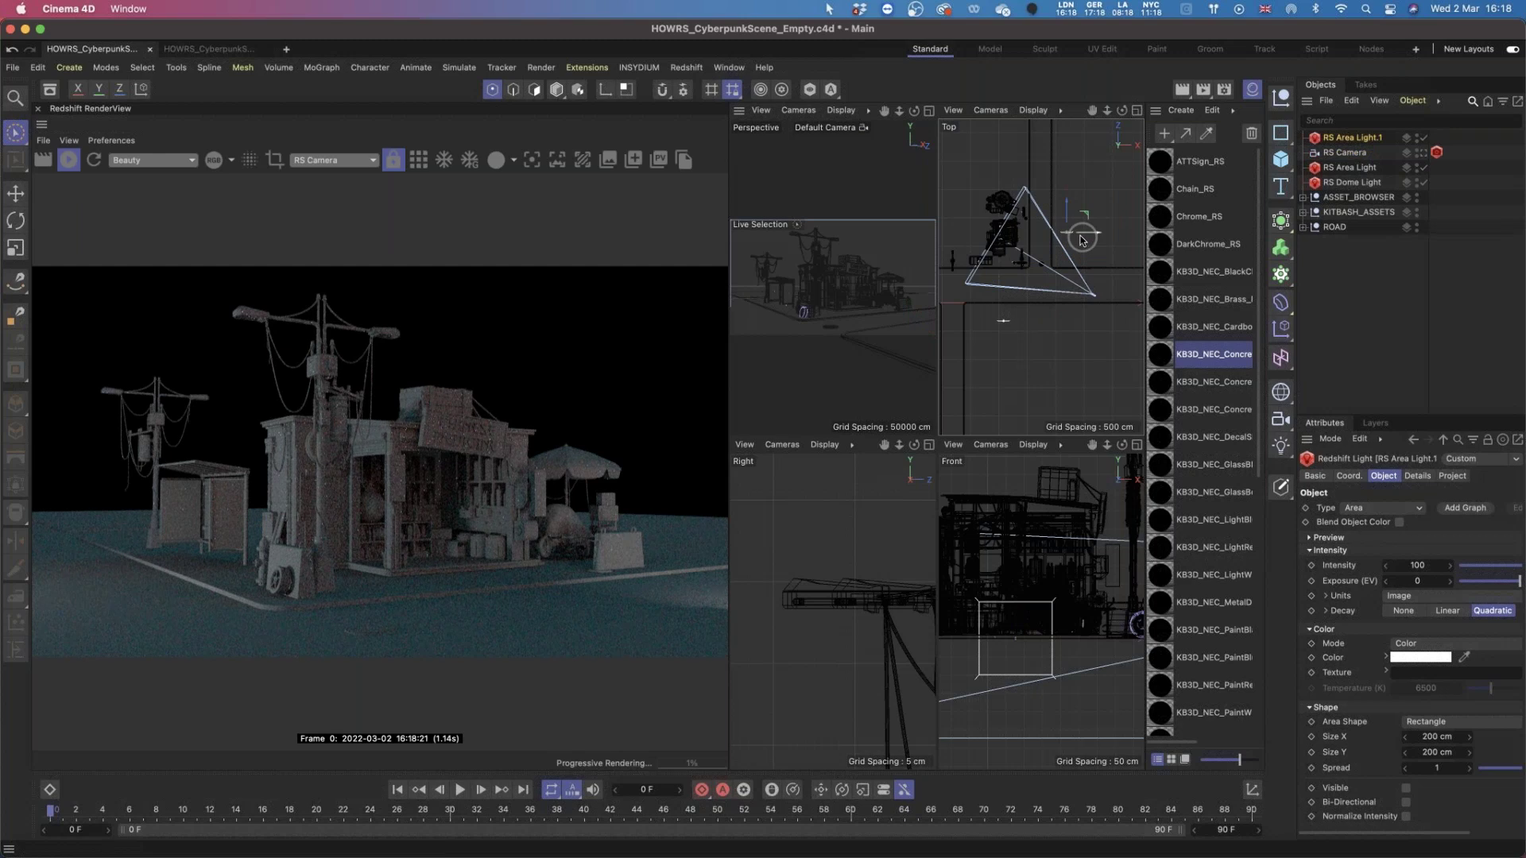
key("r")
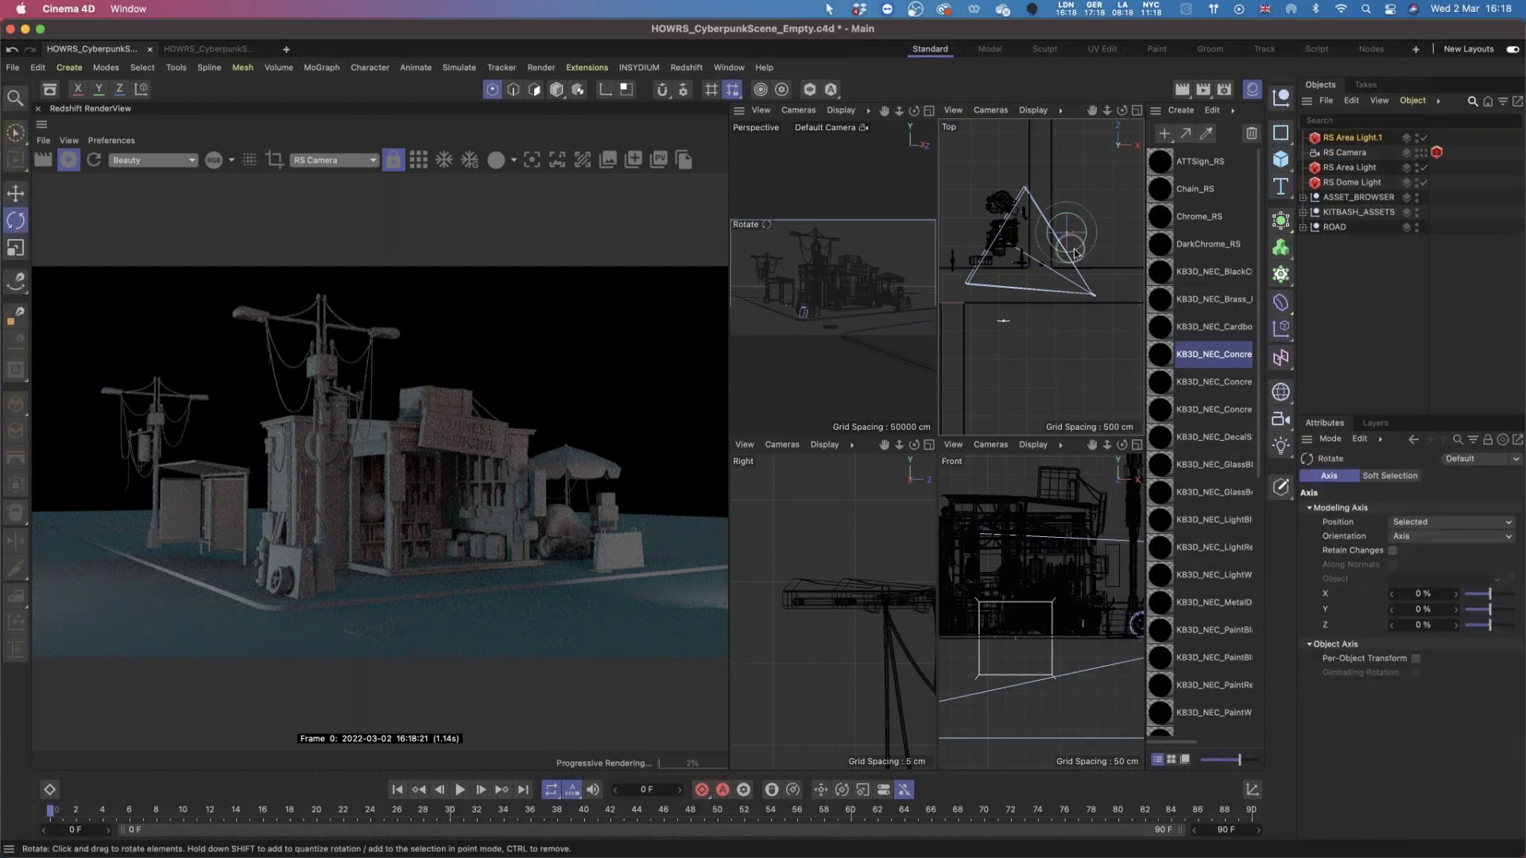
left_click_drag(1075, 254, 1109, 215)
Move the copied area light farther out from the shop and place it directly above RS Area Light in the object hierarchy.
key("e")
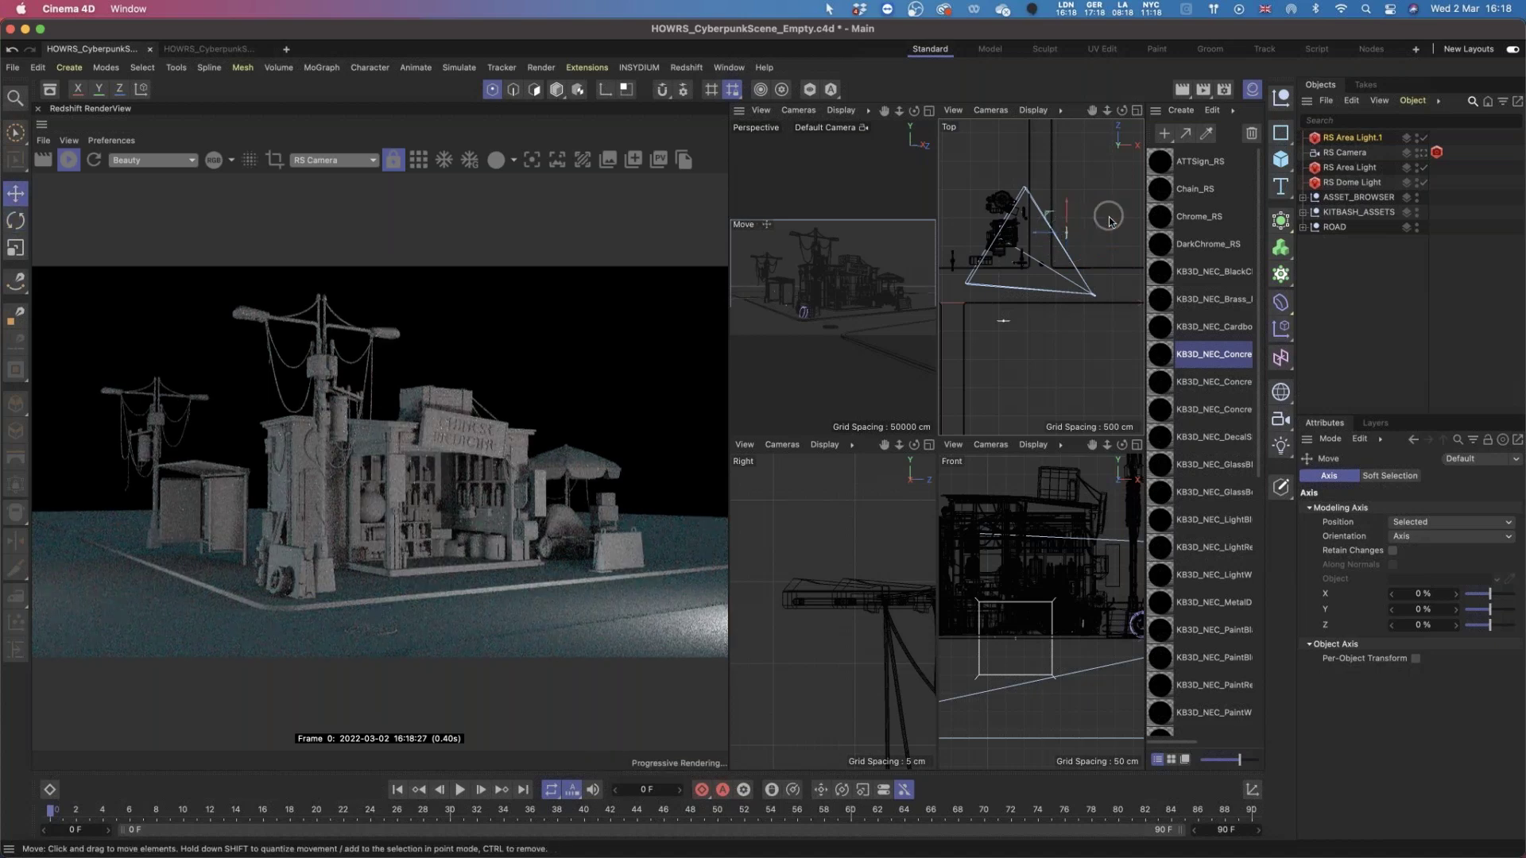
mouse_move(1043, 239)
left_mouse_down()
mouse_move(1049, 252)
mouse_move(1063, 235)
left_mouse_up()
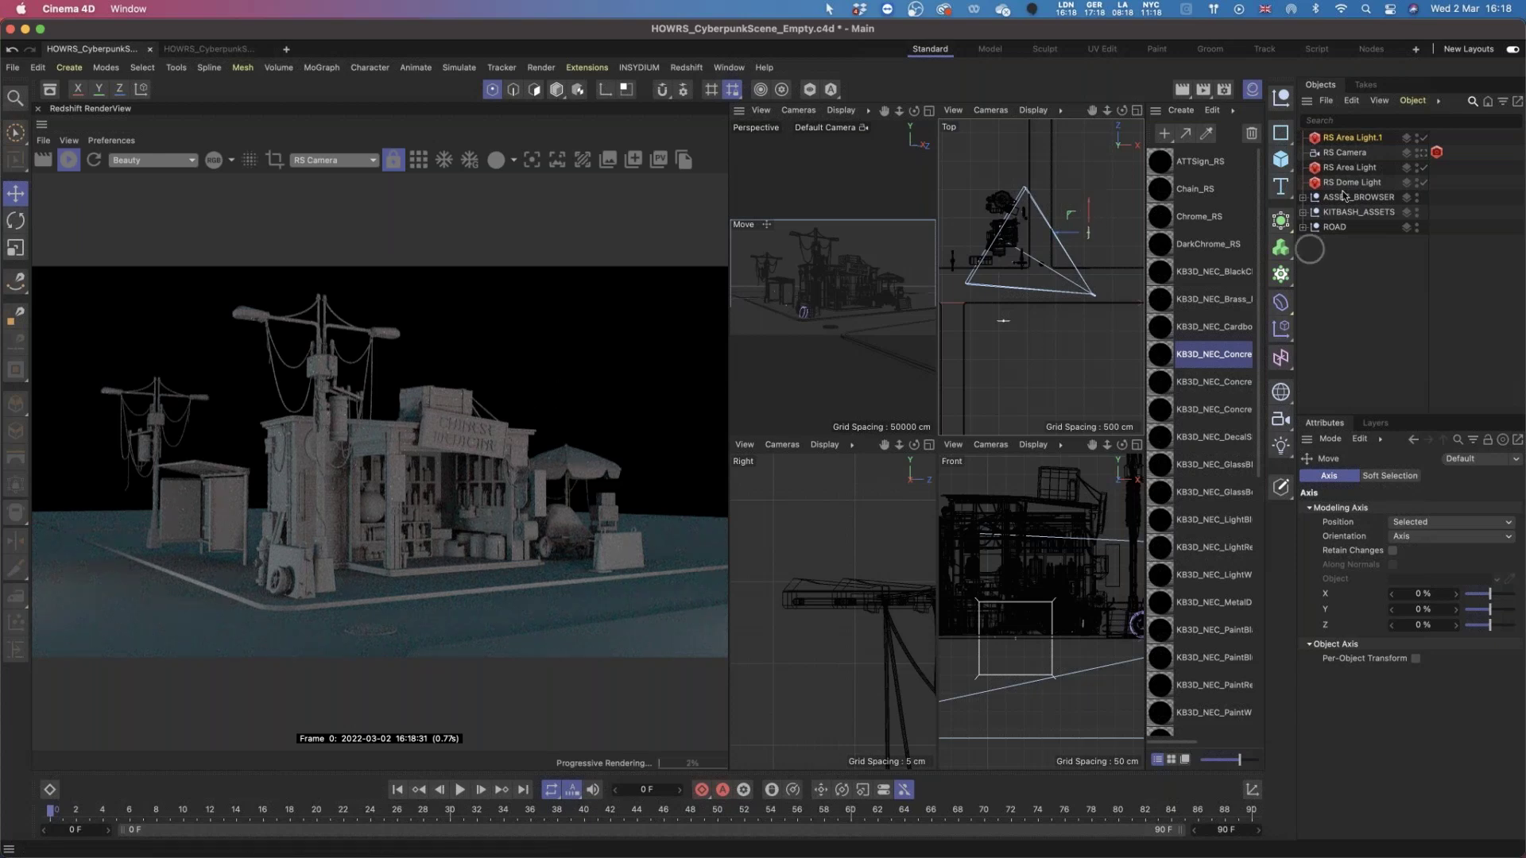
left_click_drag(1349, 138, 1354, 159)
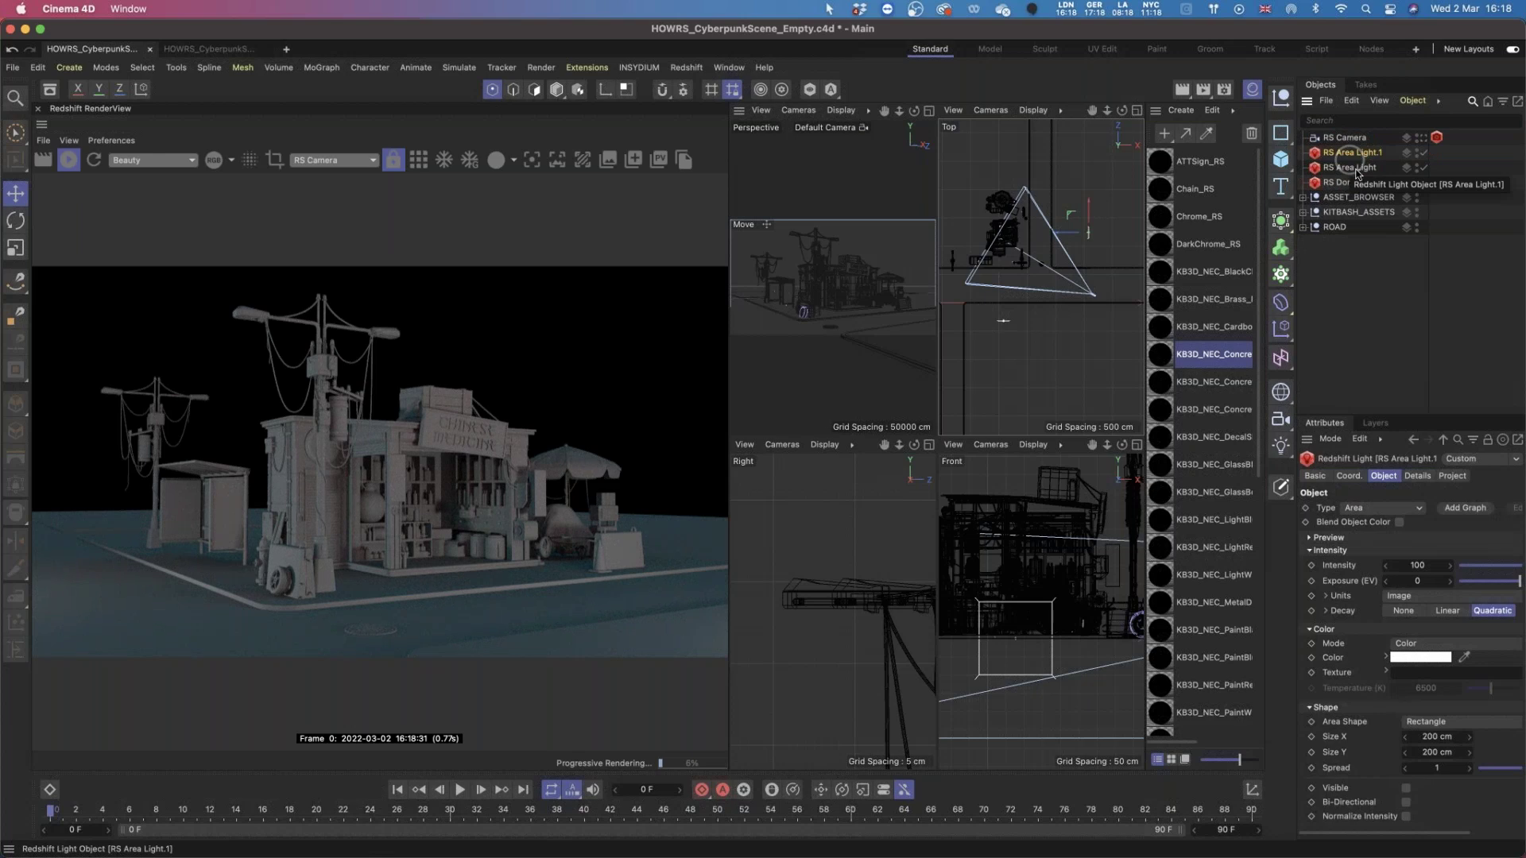
Set the colour of RS Area Light to hot pink, with hue about 328° and saturation about 88%.
left_click(1355, 168)
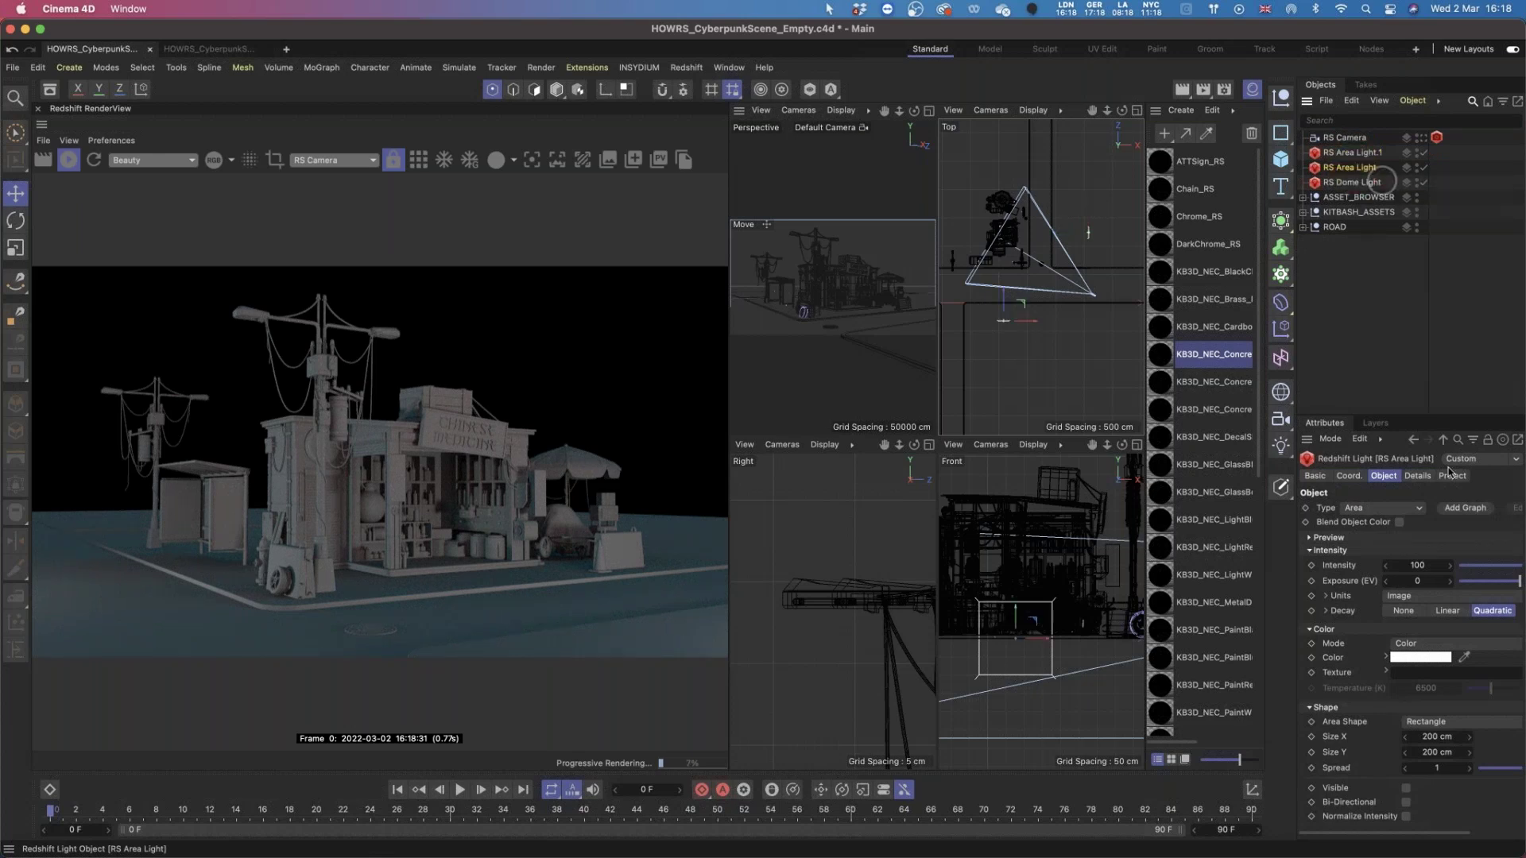
left_click(1414, 658)
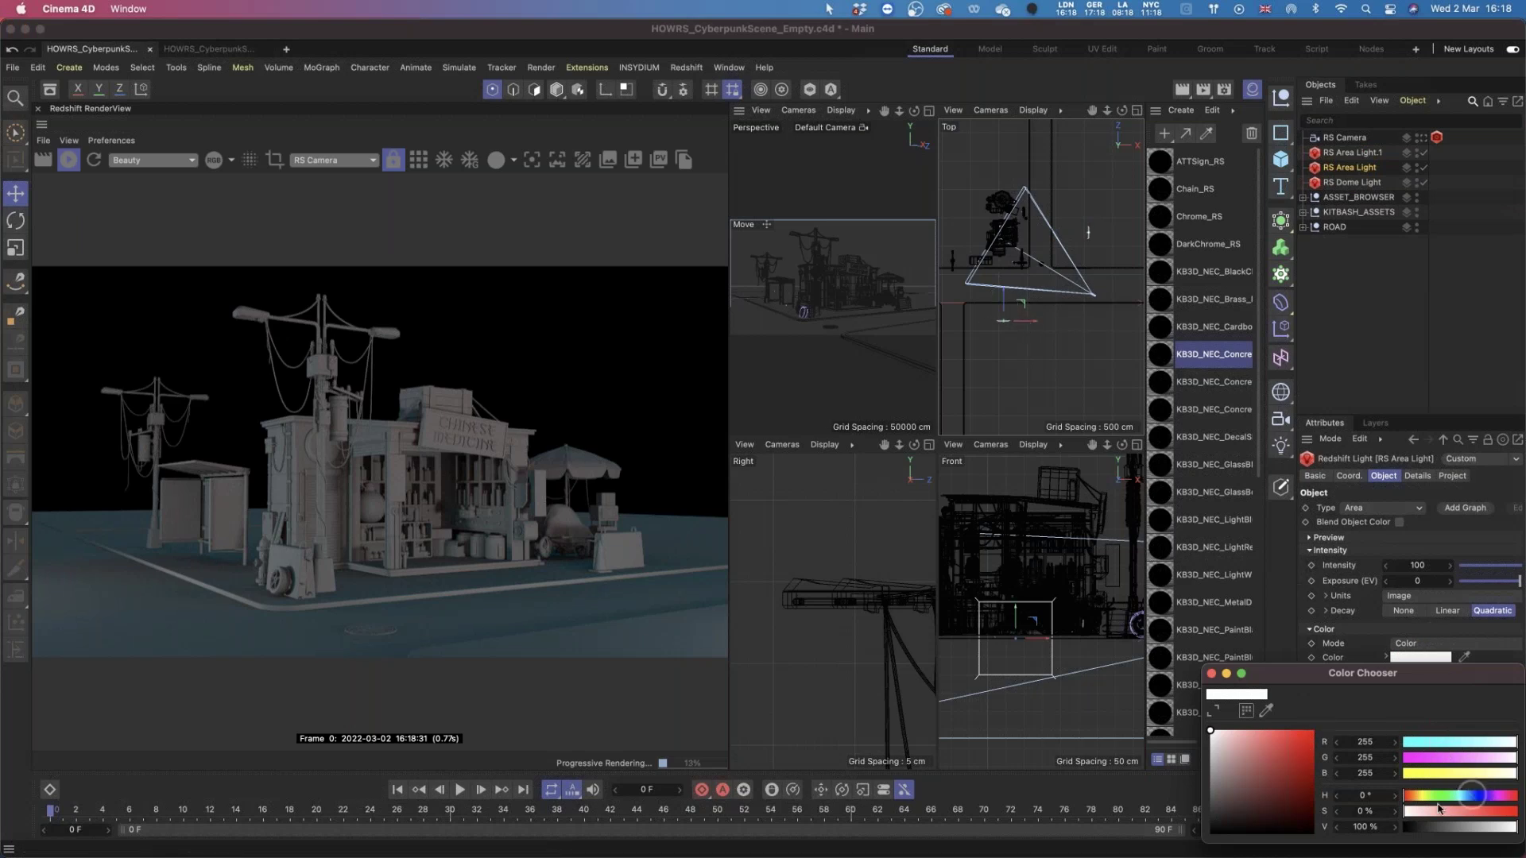
mouse_move(1481, 797)
left_mouse_down()
mouse_move(1503, 812)
mouse_move(1508, 797)
left_mouse_up()
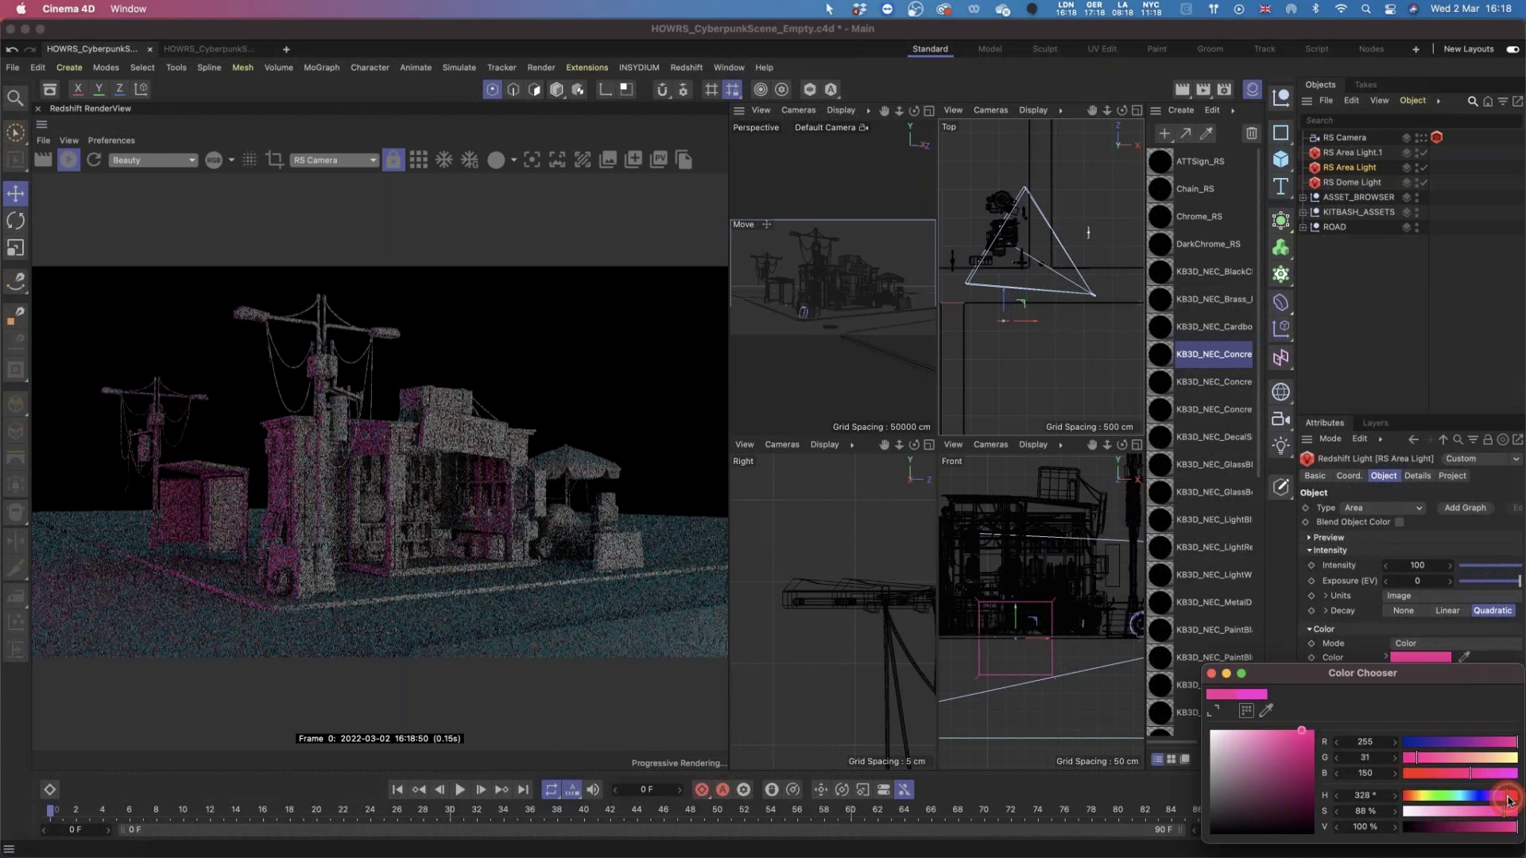
left_click(1211, 673)
Set the colour of RS Area Light.1 to bright blue, with hue about 195° and saturation about 96%.
left_click(1351, 152)
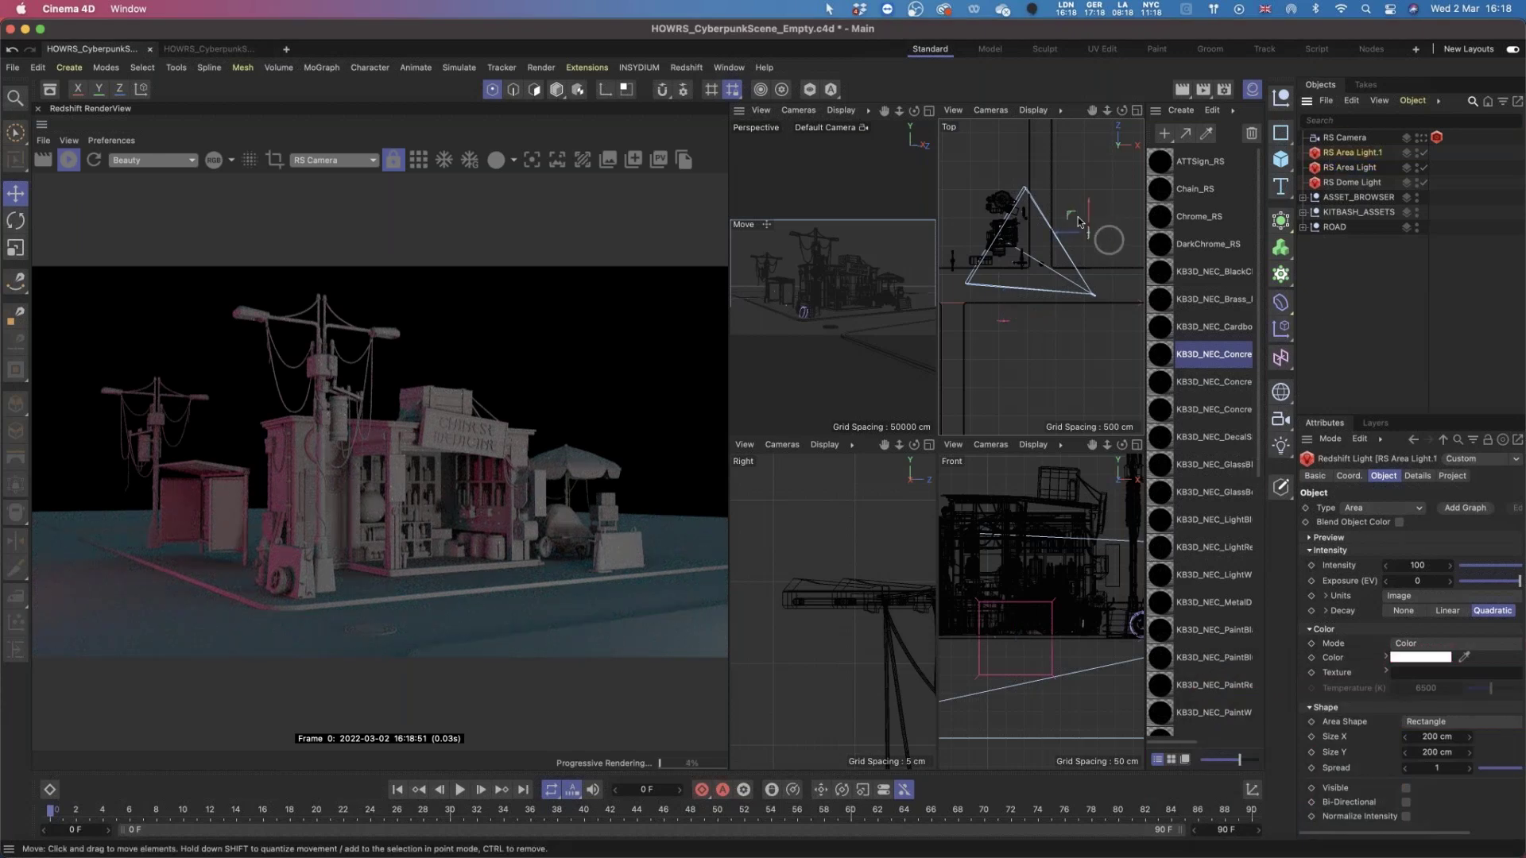
left_click(1420, 656)
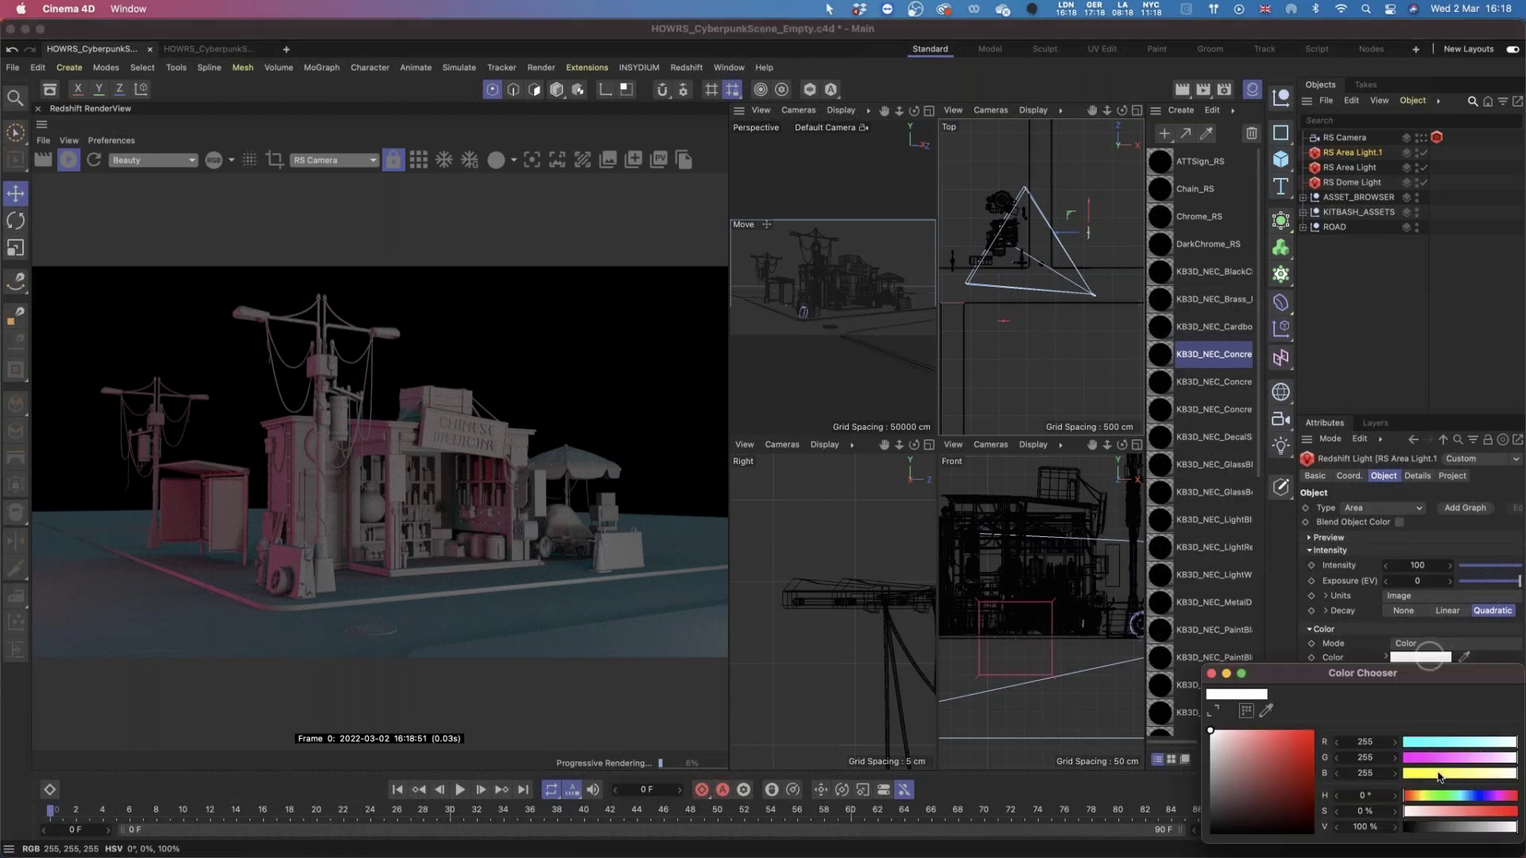
left_click_drag(1442, 796, 1464, 796)
left_click(1513, 810)
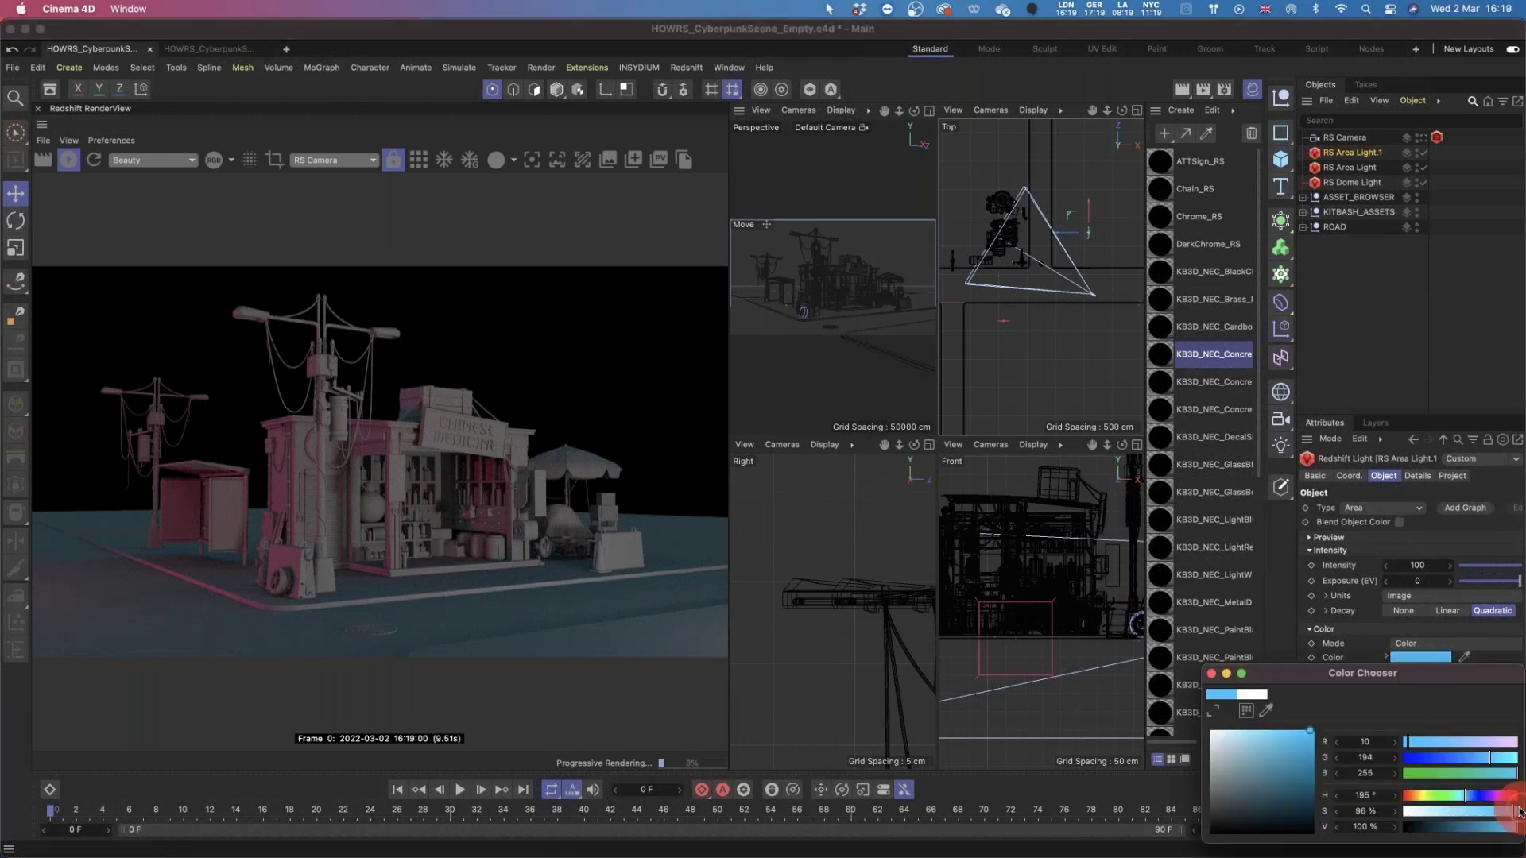
left_click(1211, 673)
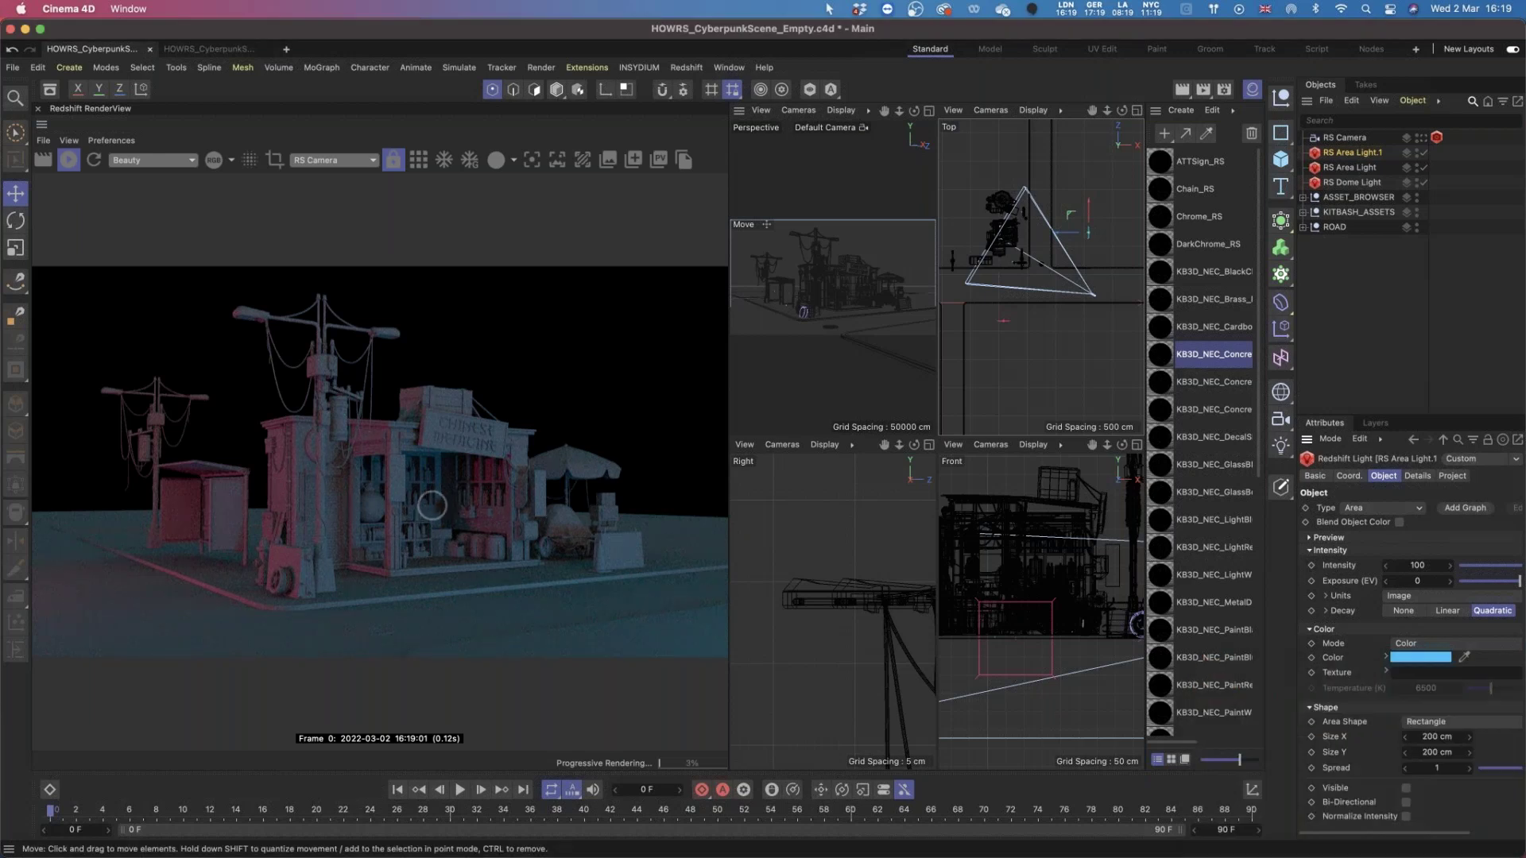
Disable both area lights and enable them again to compare the render with dome lighting alone.
left_click(1424, 166)
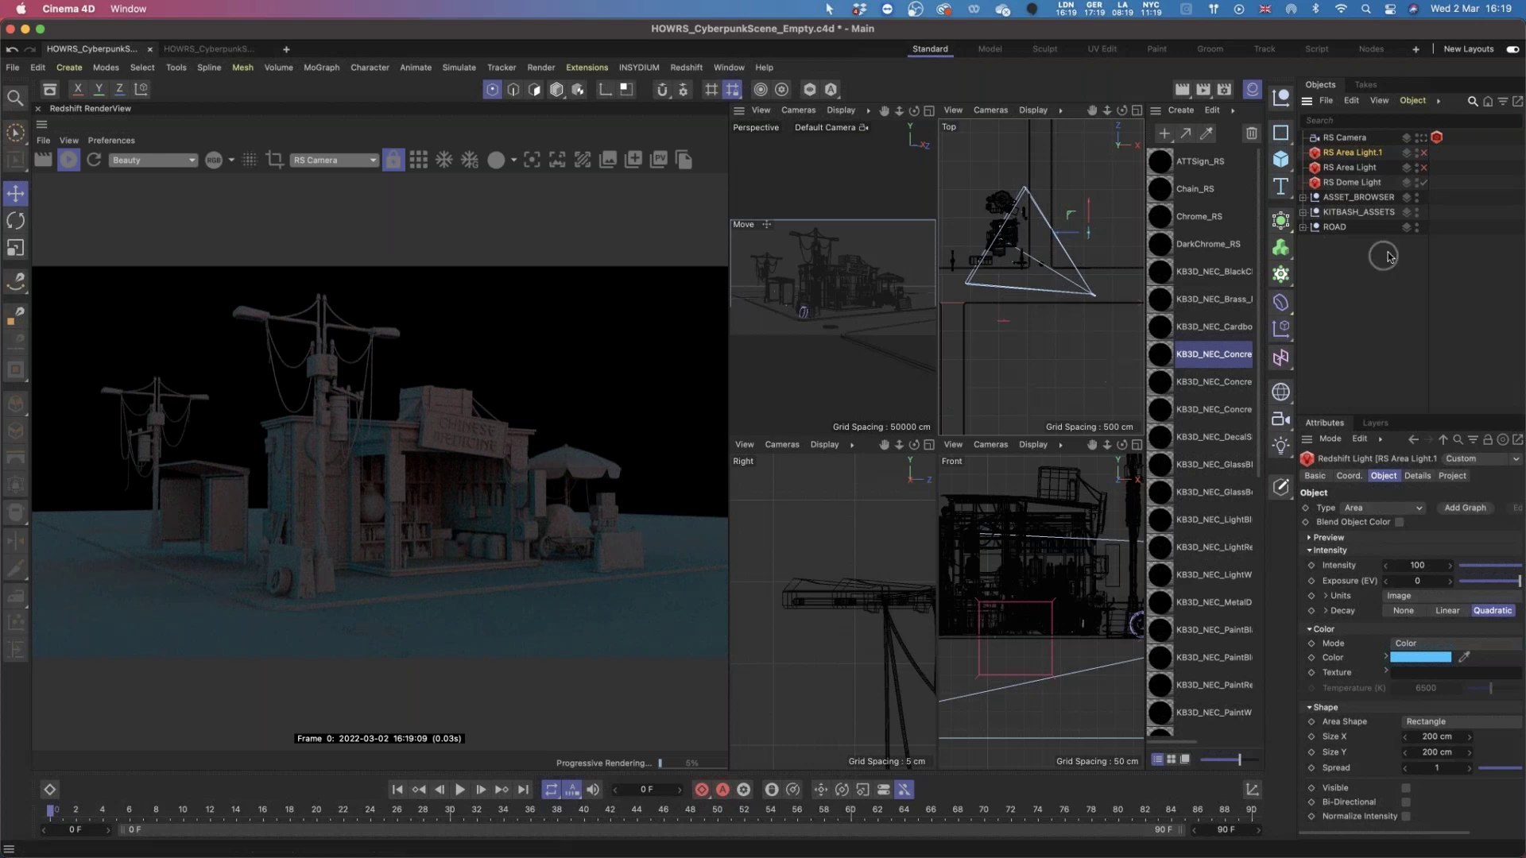
left_click(1423, 152)
left_click(1423, 167)
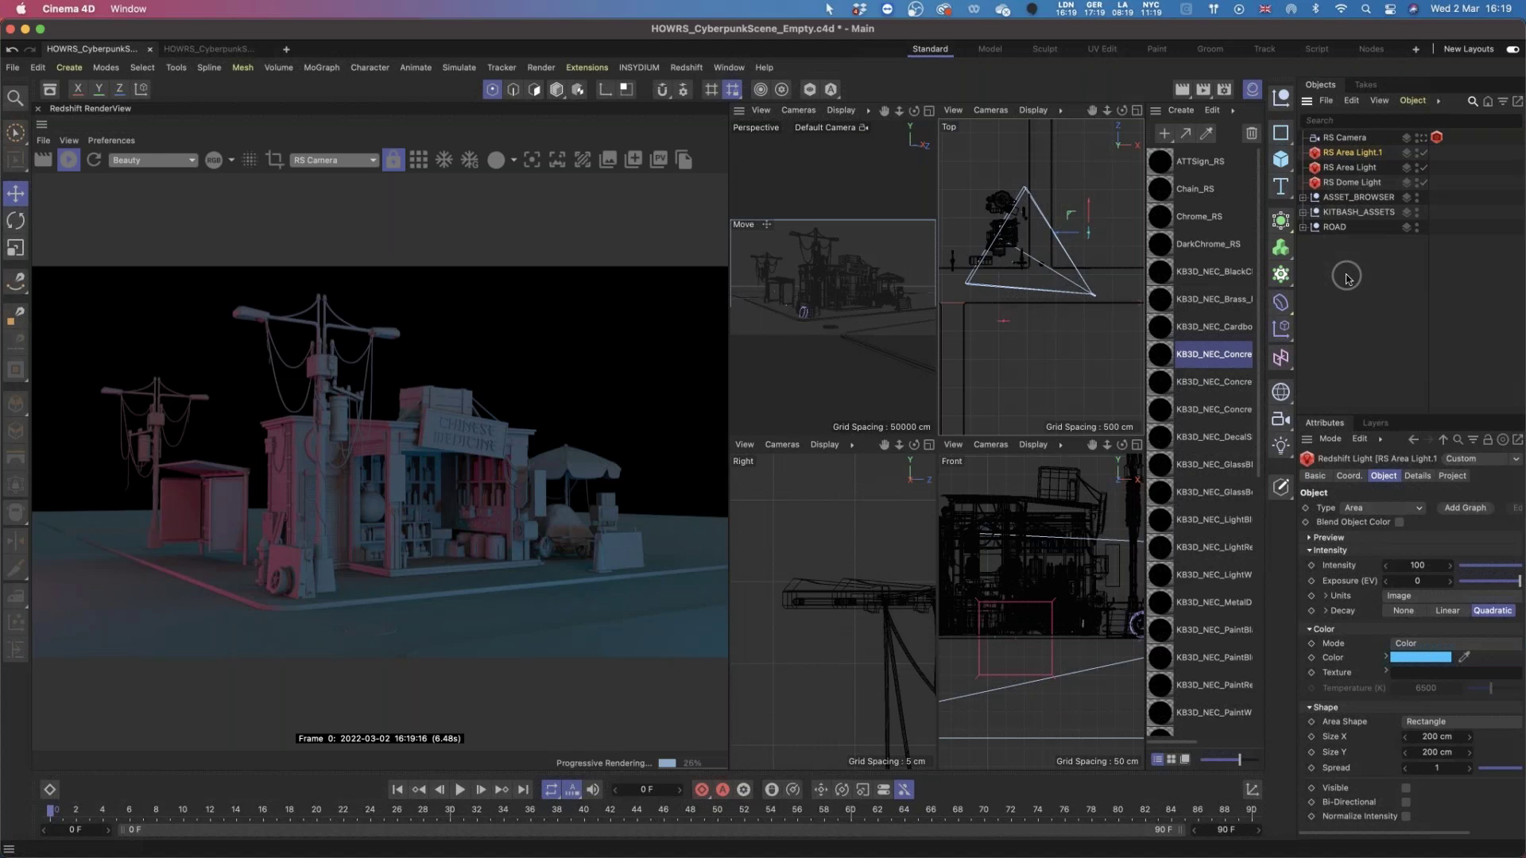
Stop the live render and review the RS Area Light and RS Dome Light settings in the HOWRS_CyberpunkScene_Final scene.
left_click(68, 159)
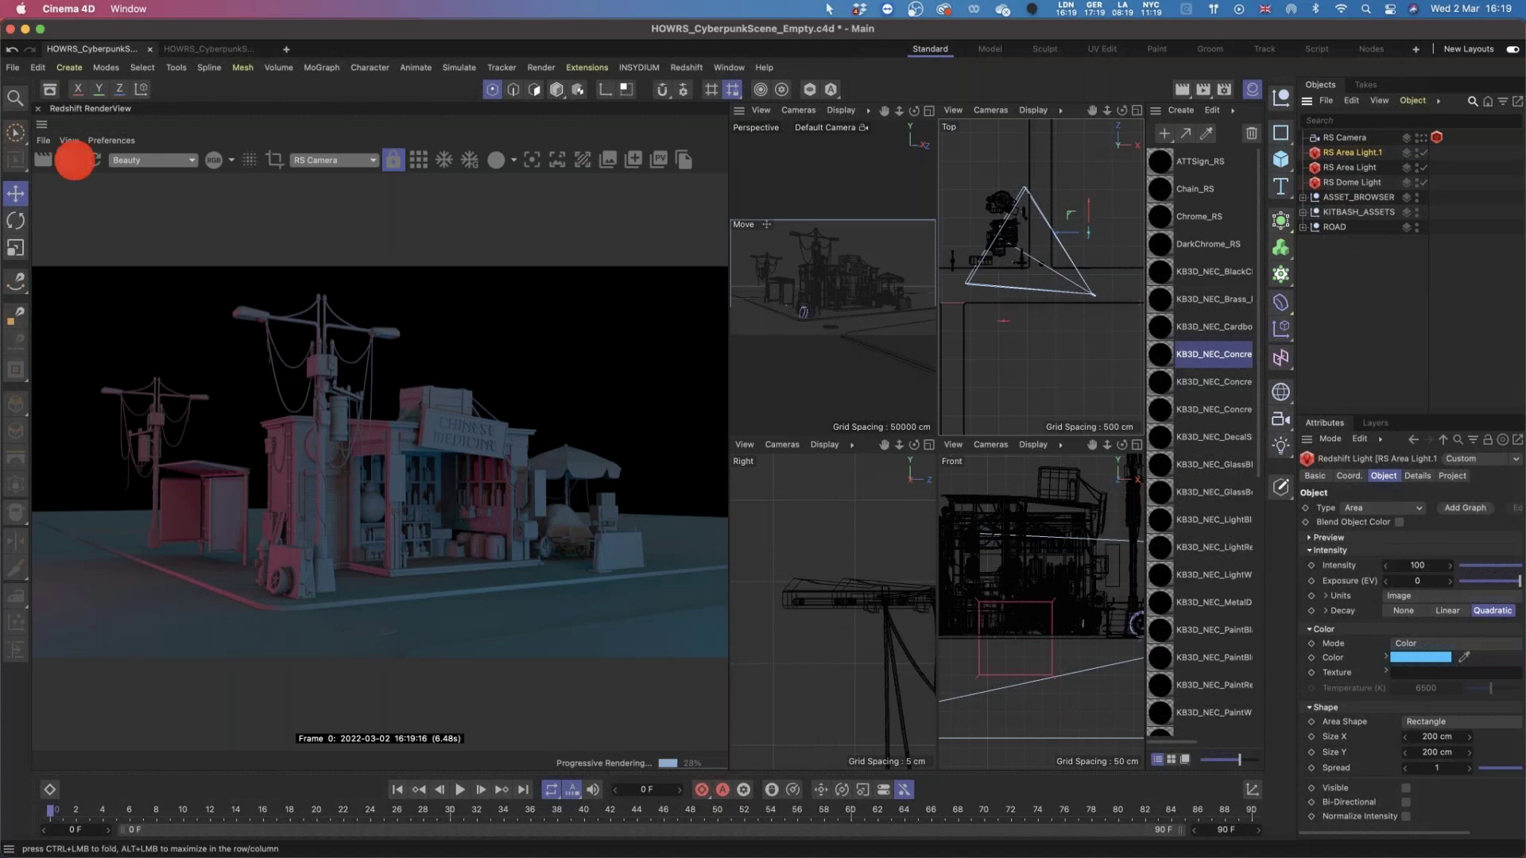
left_click(216, 52)
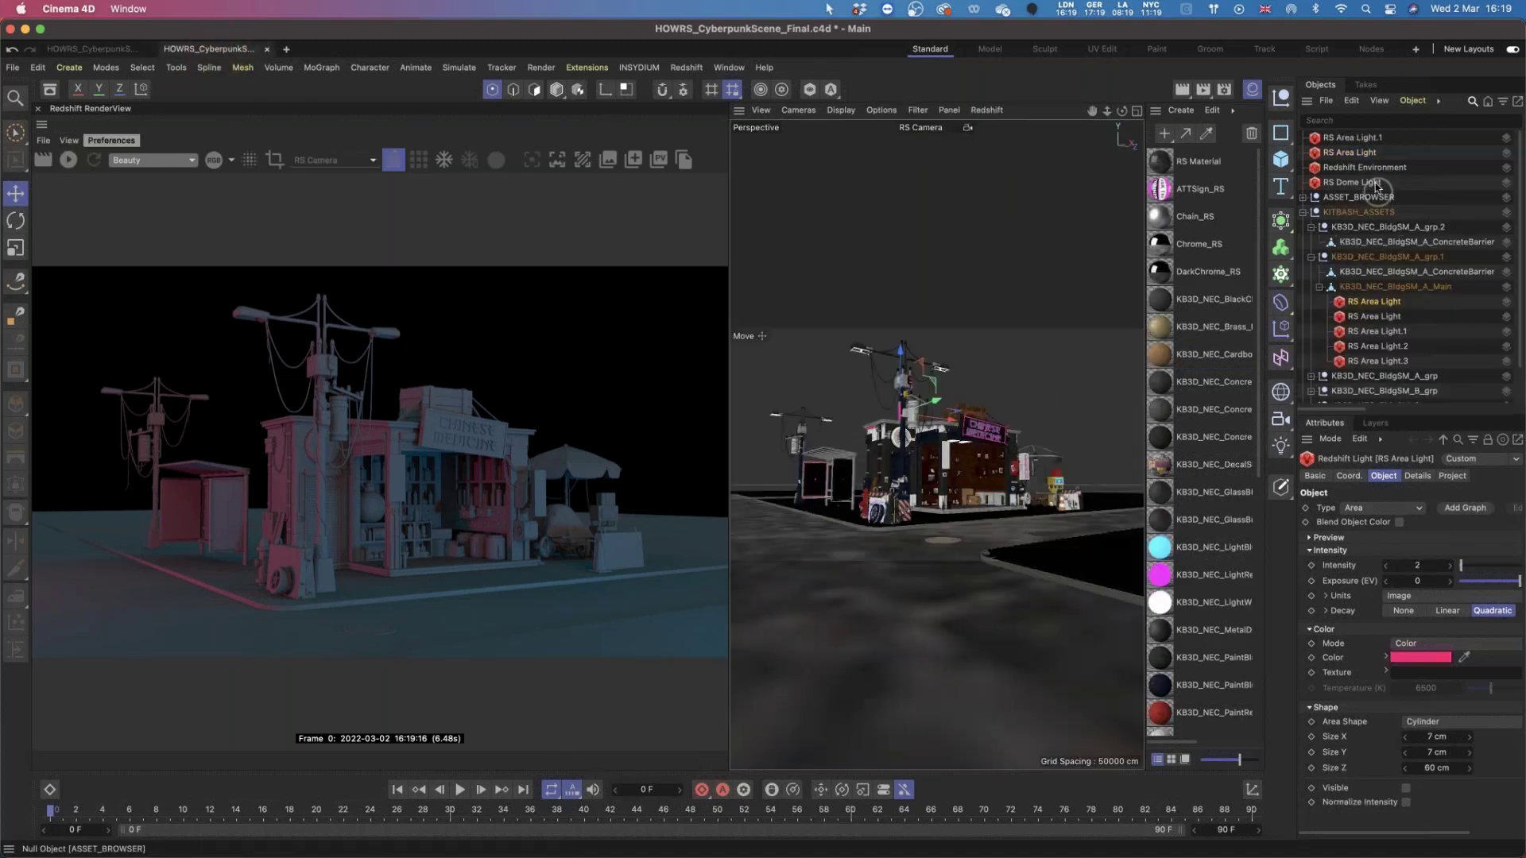
left_click(1347, 150)
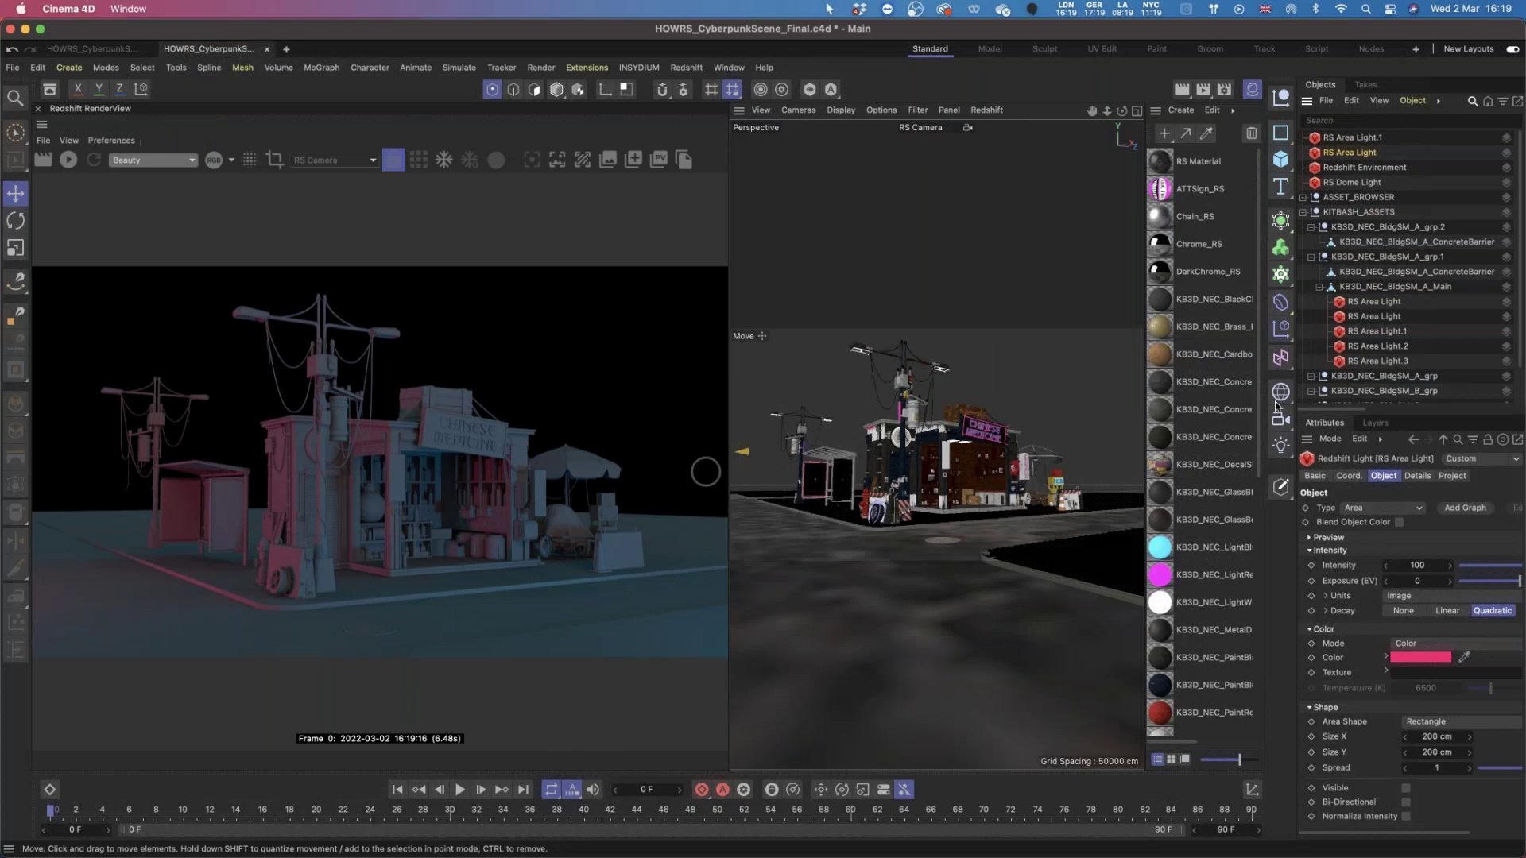
left_click(1373, 182)
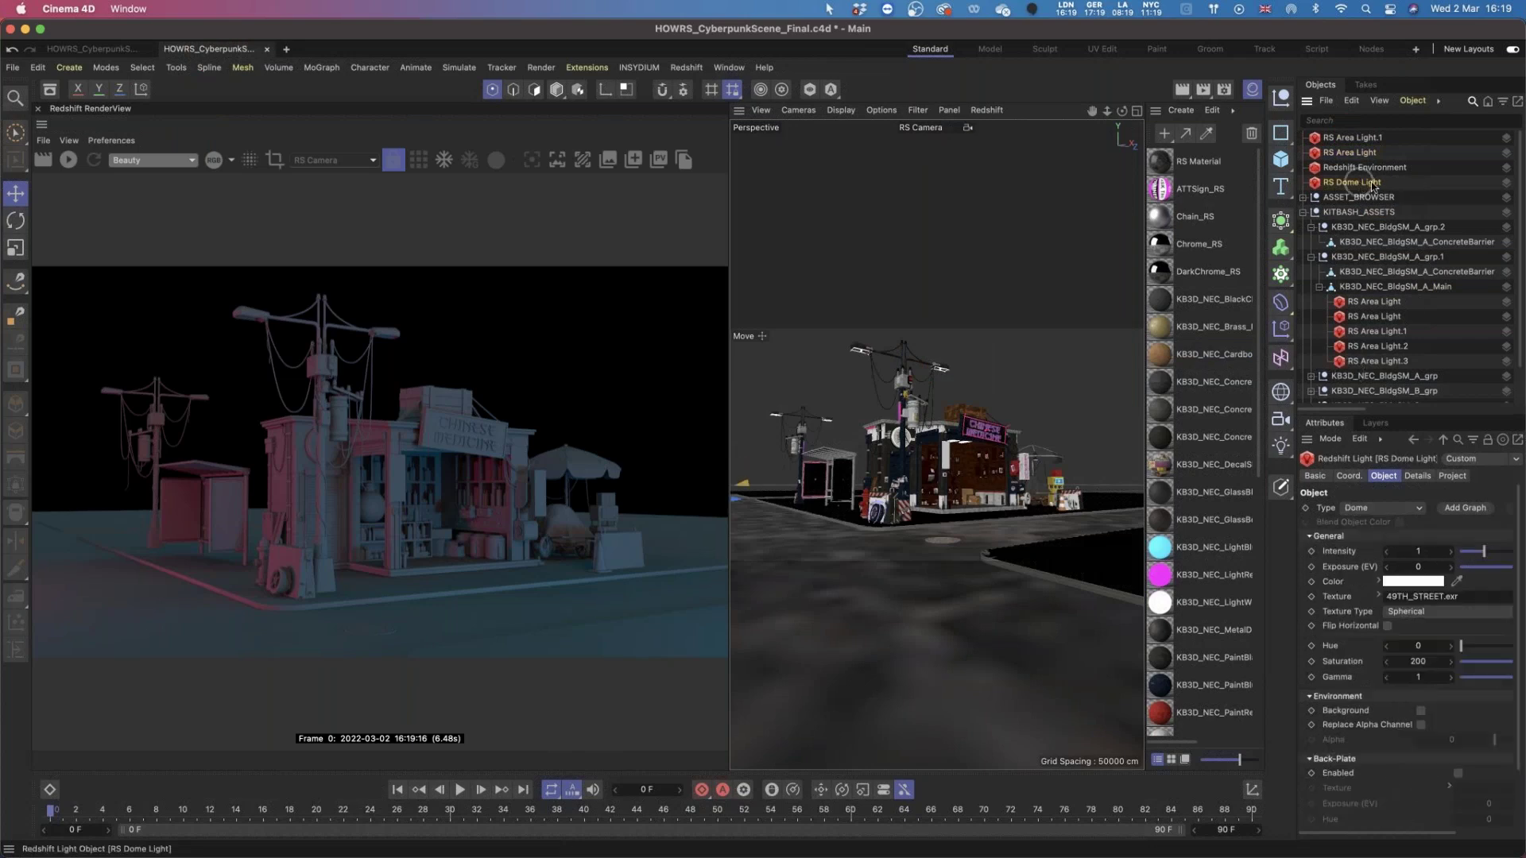
Return to the HOWRS_CyberpunkScene_Empty scene and maximise its perspective view.
left_click(92, 54)
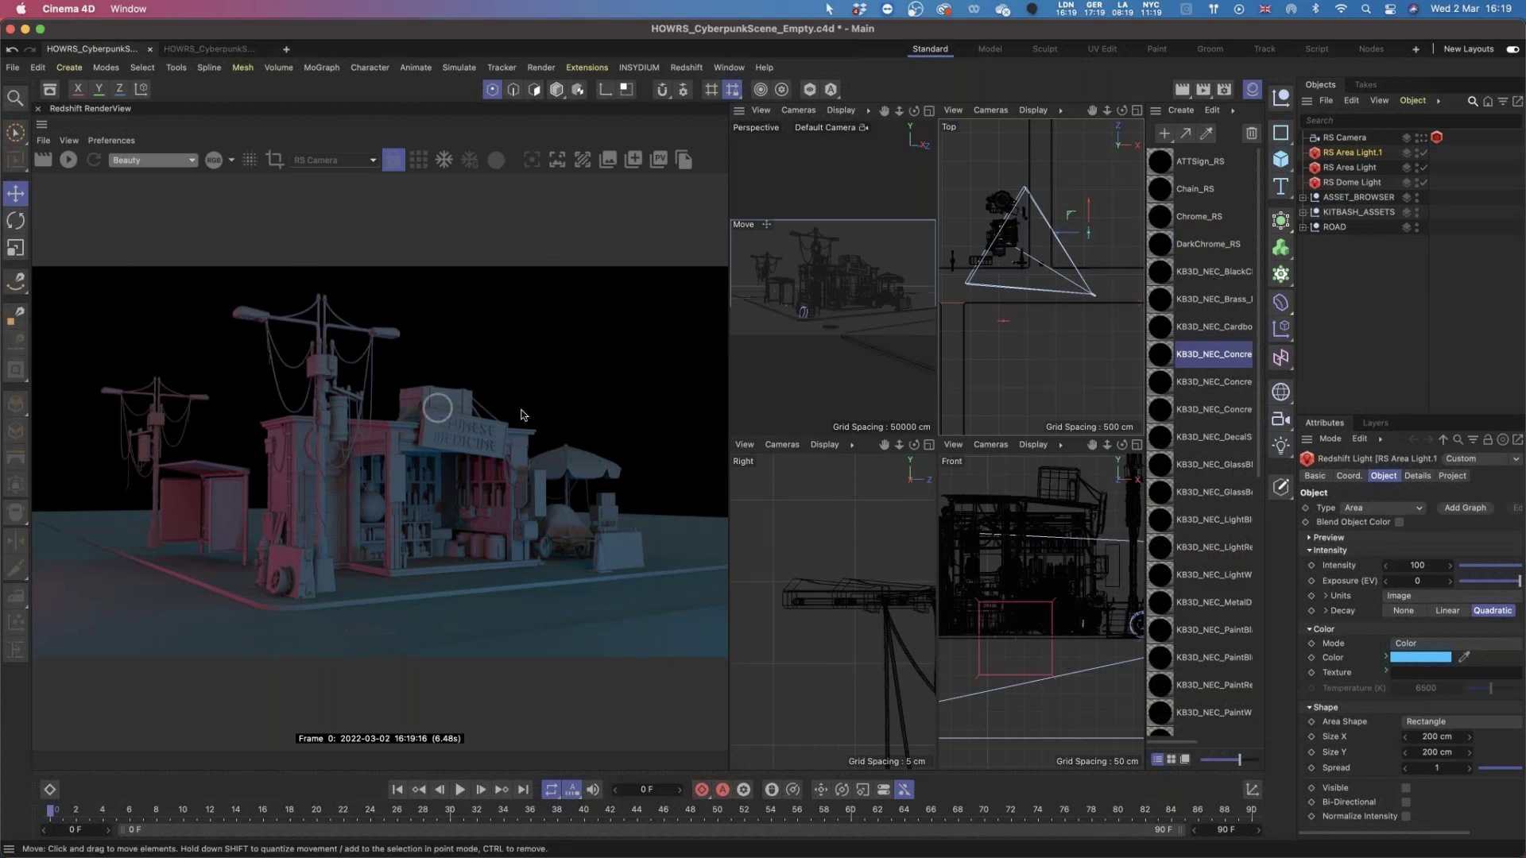
left_click(928, 111)
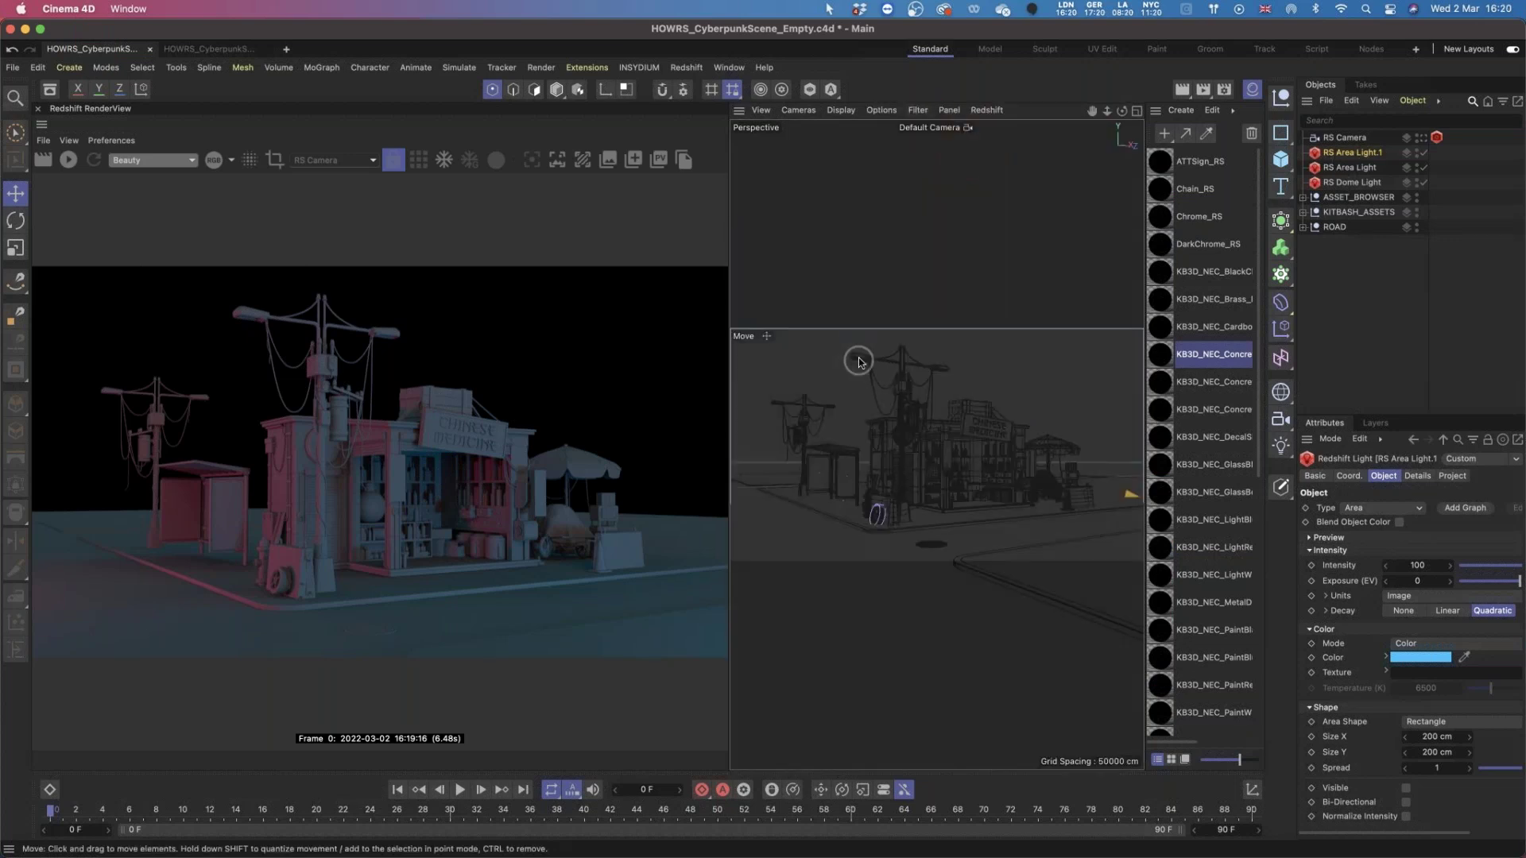
In the HOWRS_CyberpunkScene_Final scene, leave RS Camera and examine the street lamp and shop lights up close, plus the dome light's coordinates.
left_click(221, 51)
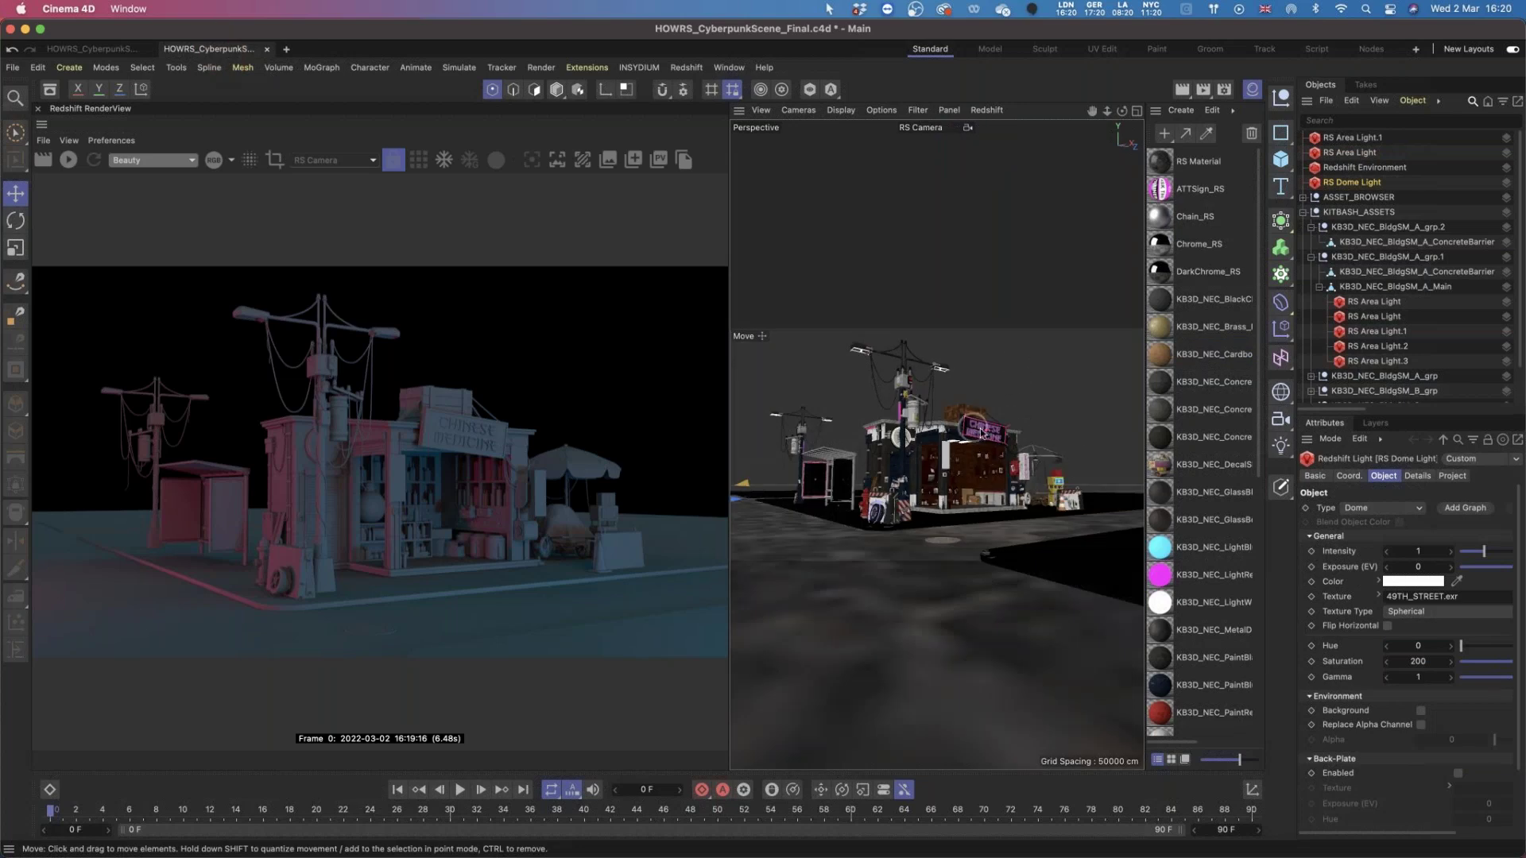
scroll(1402, 302, "down", 2)
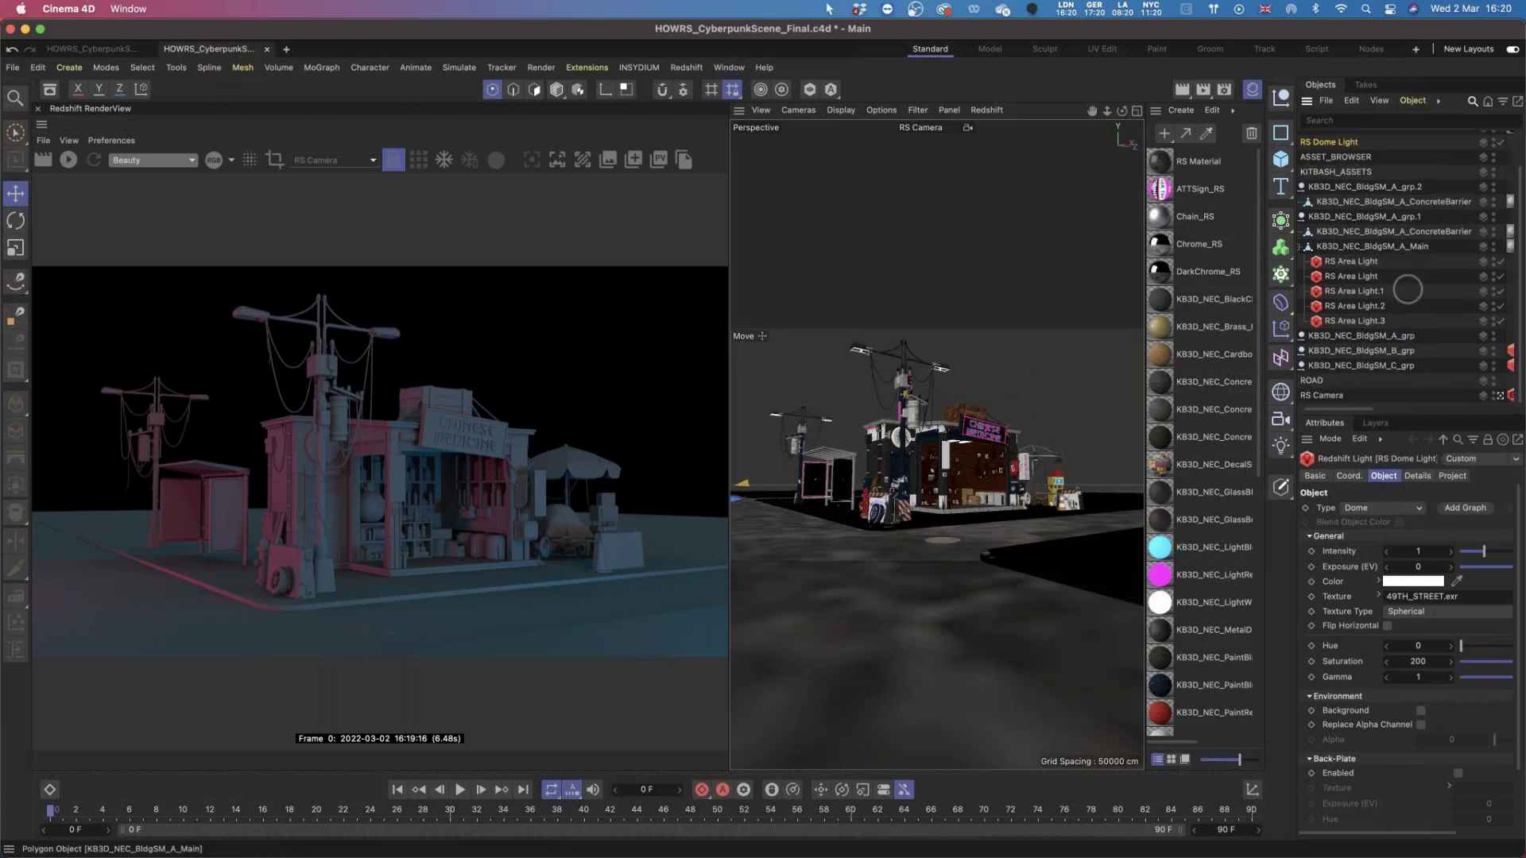
left_click(1500, 395)
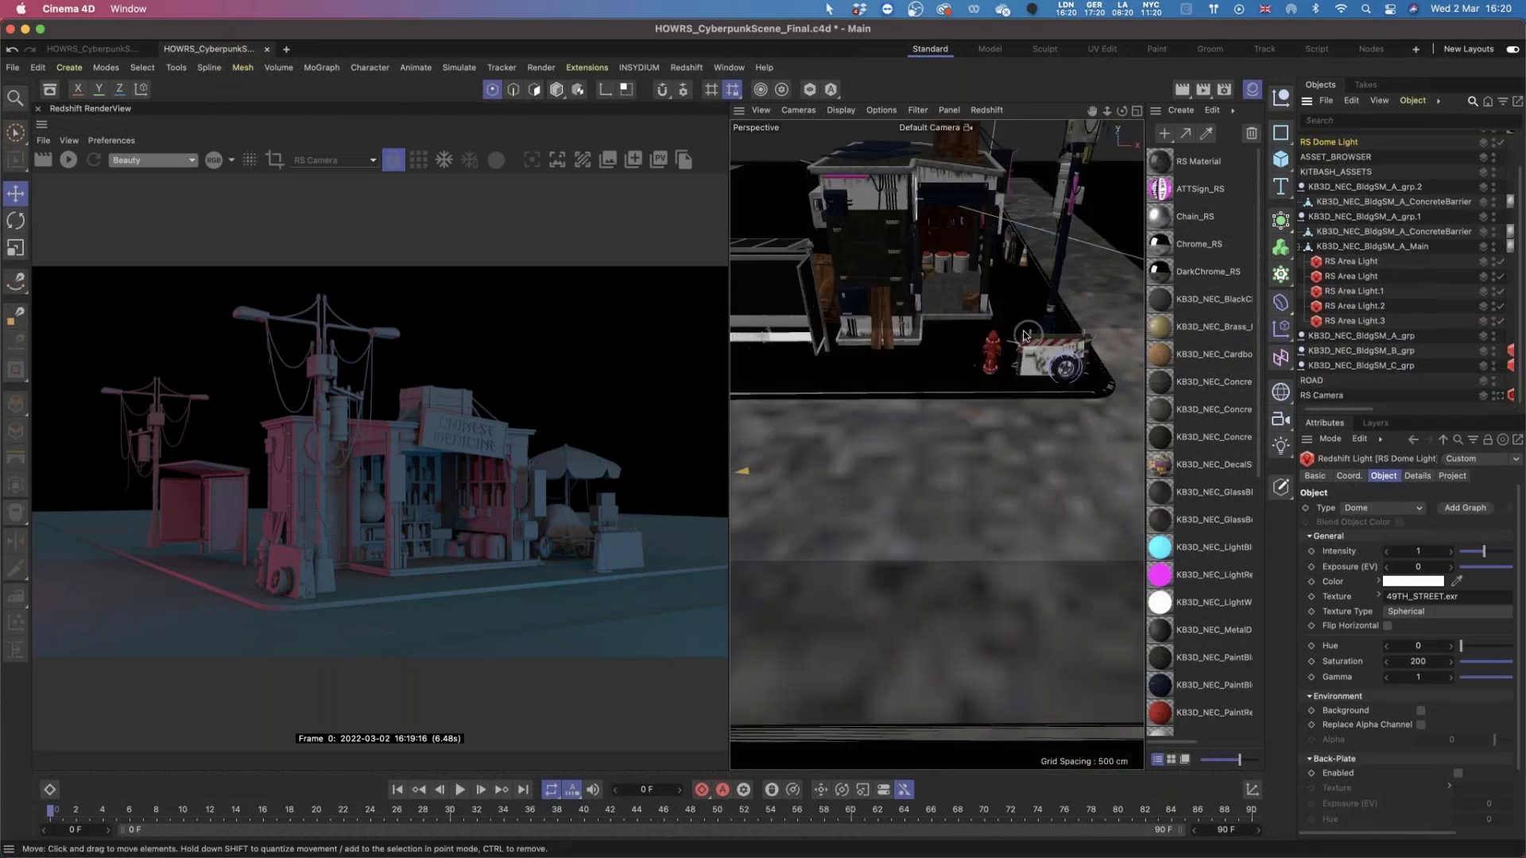
left_click_drag(999, 382, 892, 288, "alt")
scroll(891, 289, "up", 6)
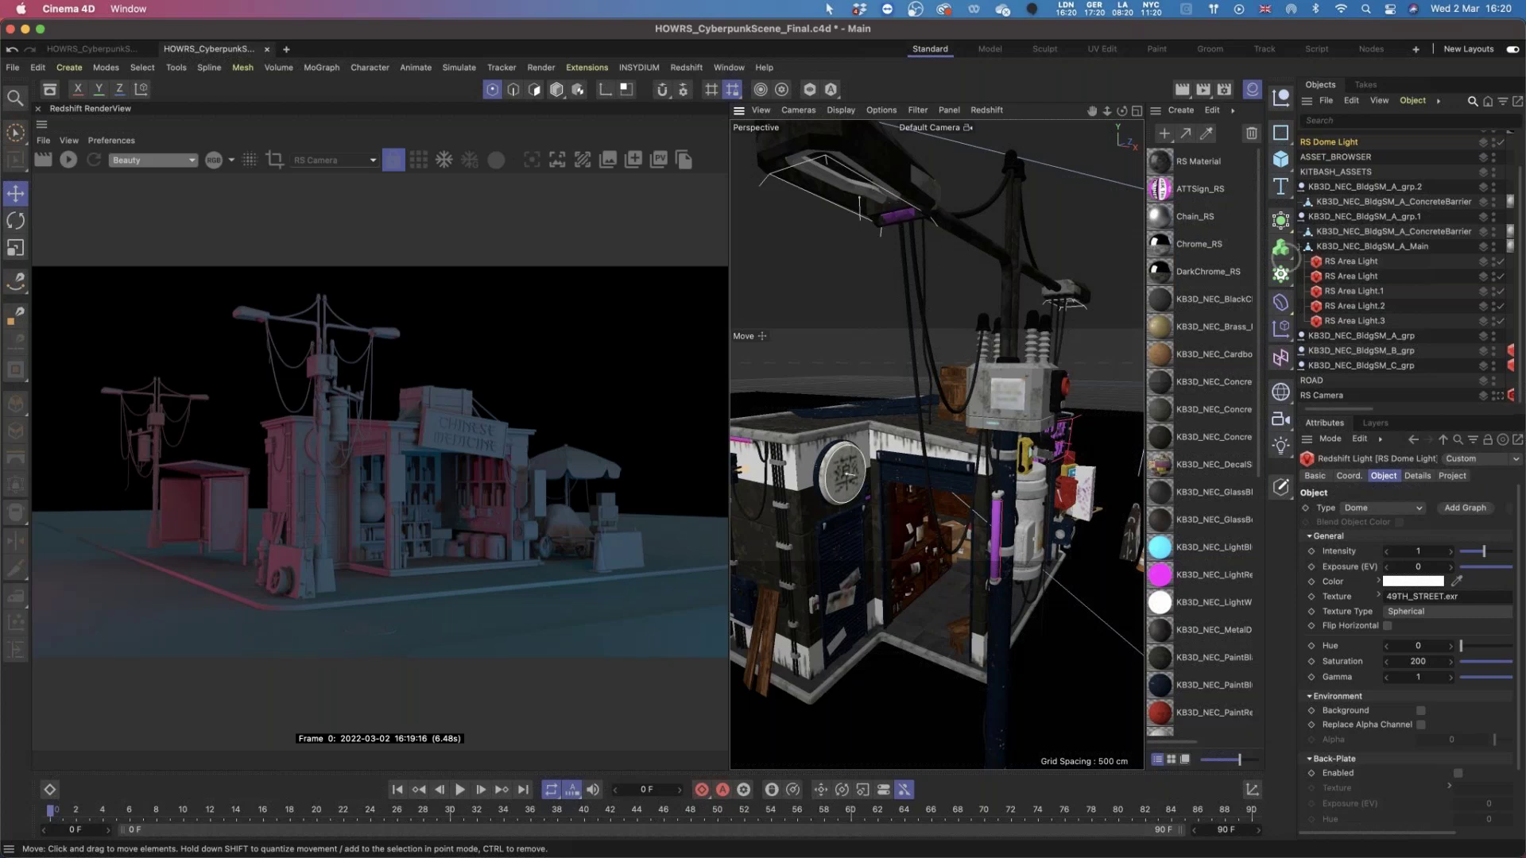
scroll(1322, 346, "left", 3)
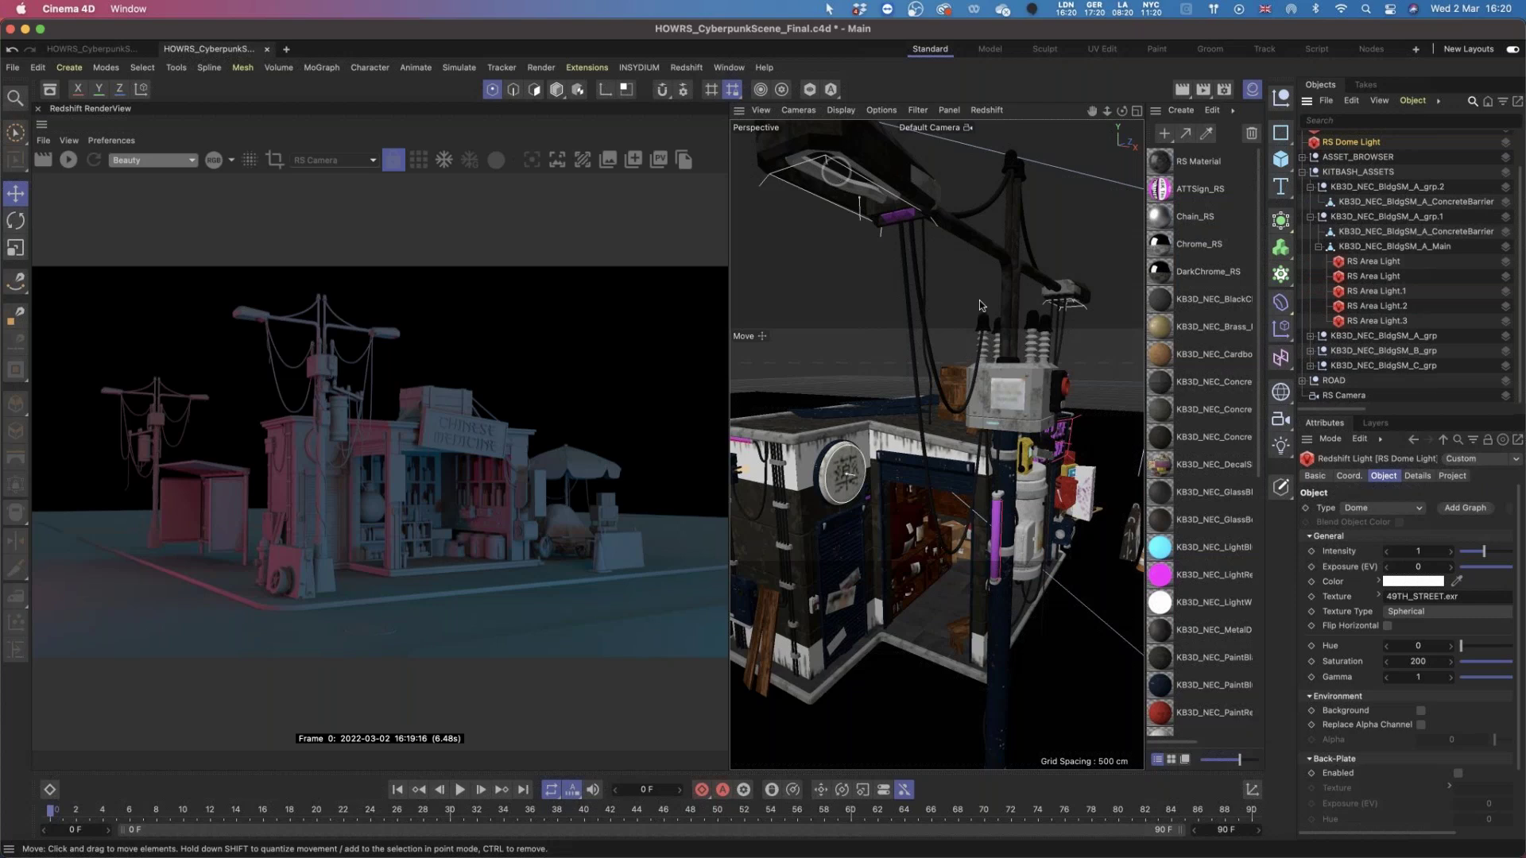
left_click(1349, 475)
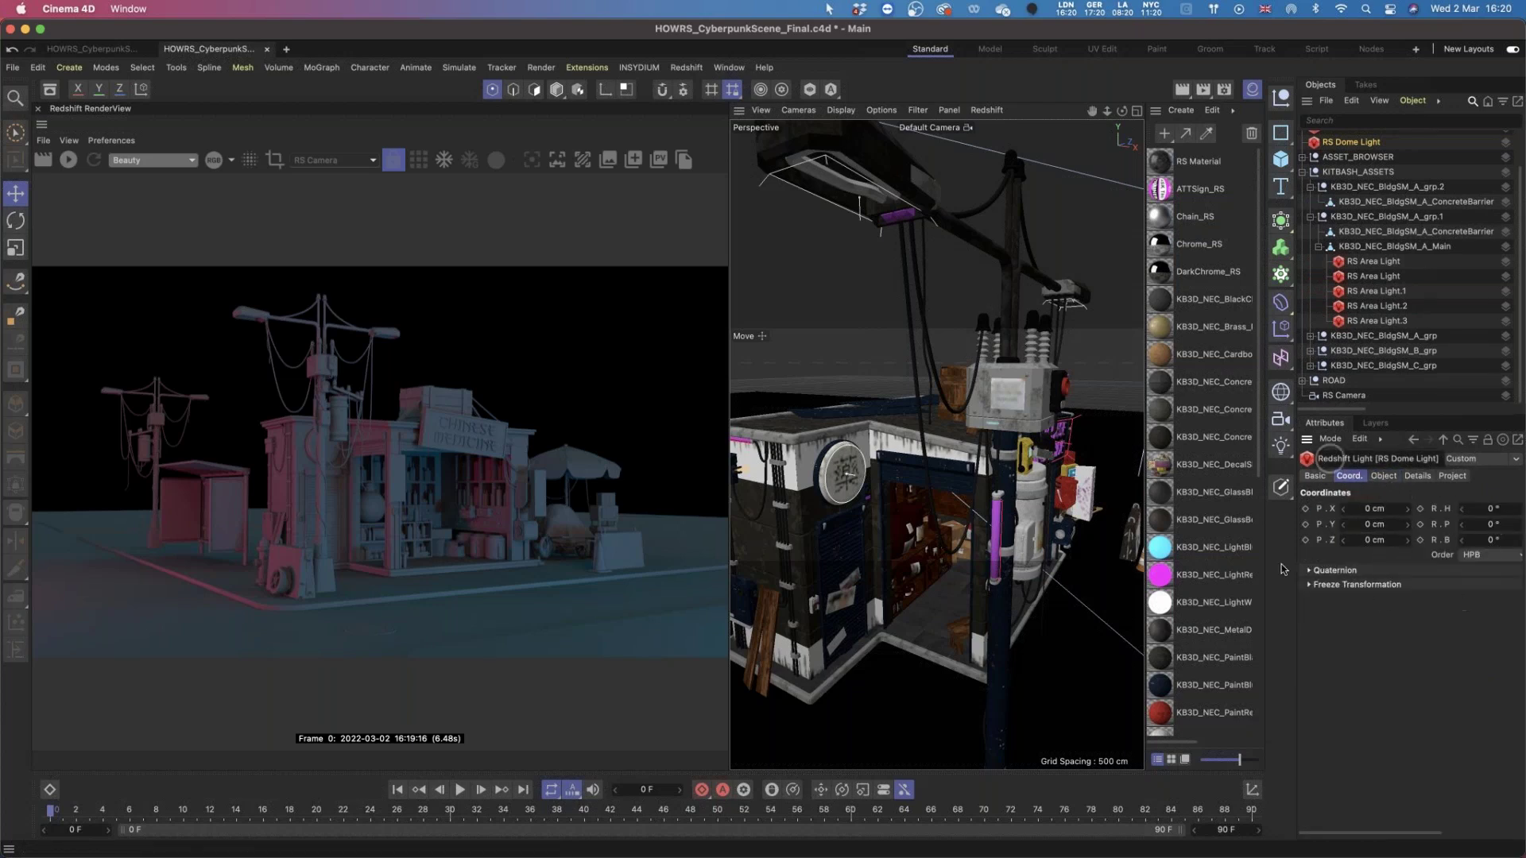
left_click(1393, 584)
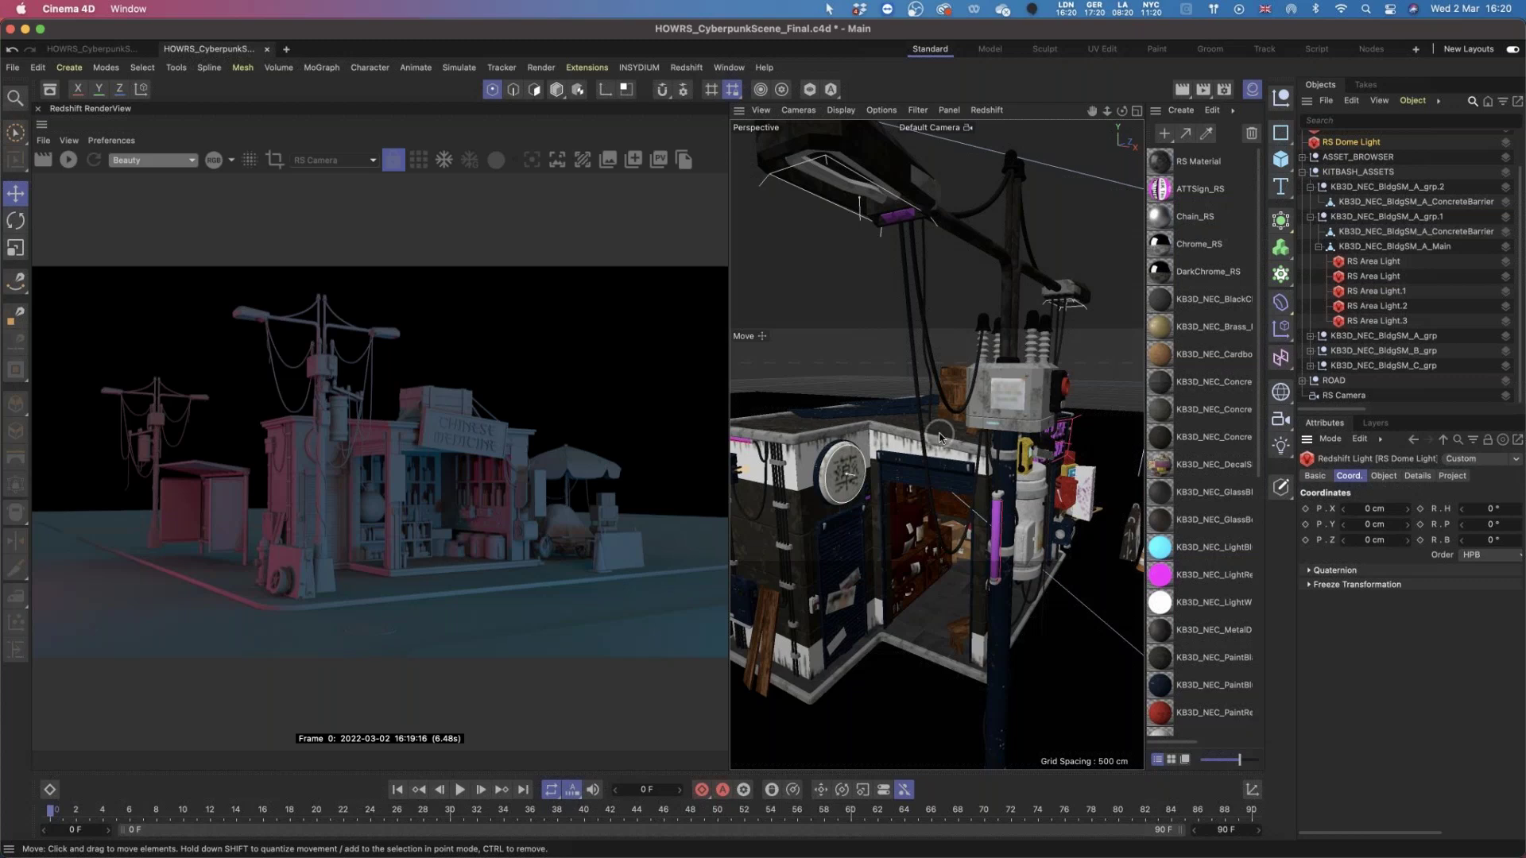
Return to the HOWRS_CyberpunkScene_Empty scene and browse the project's tex folder in Finder for the KB3D_NEC_SteelRaw and KB3D_NEC_Screens texture maps.
left_click(111, 51)
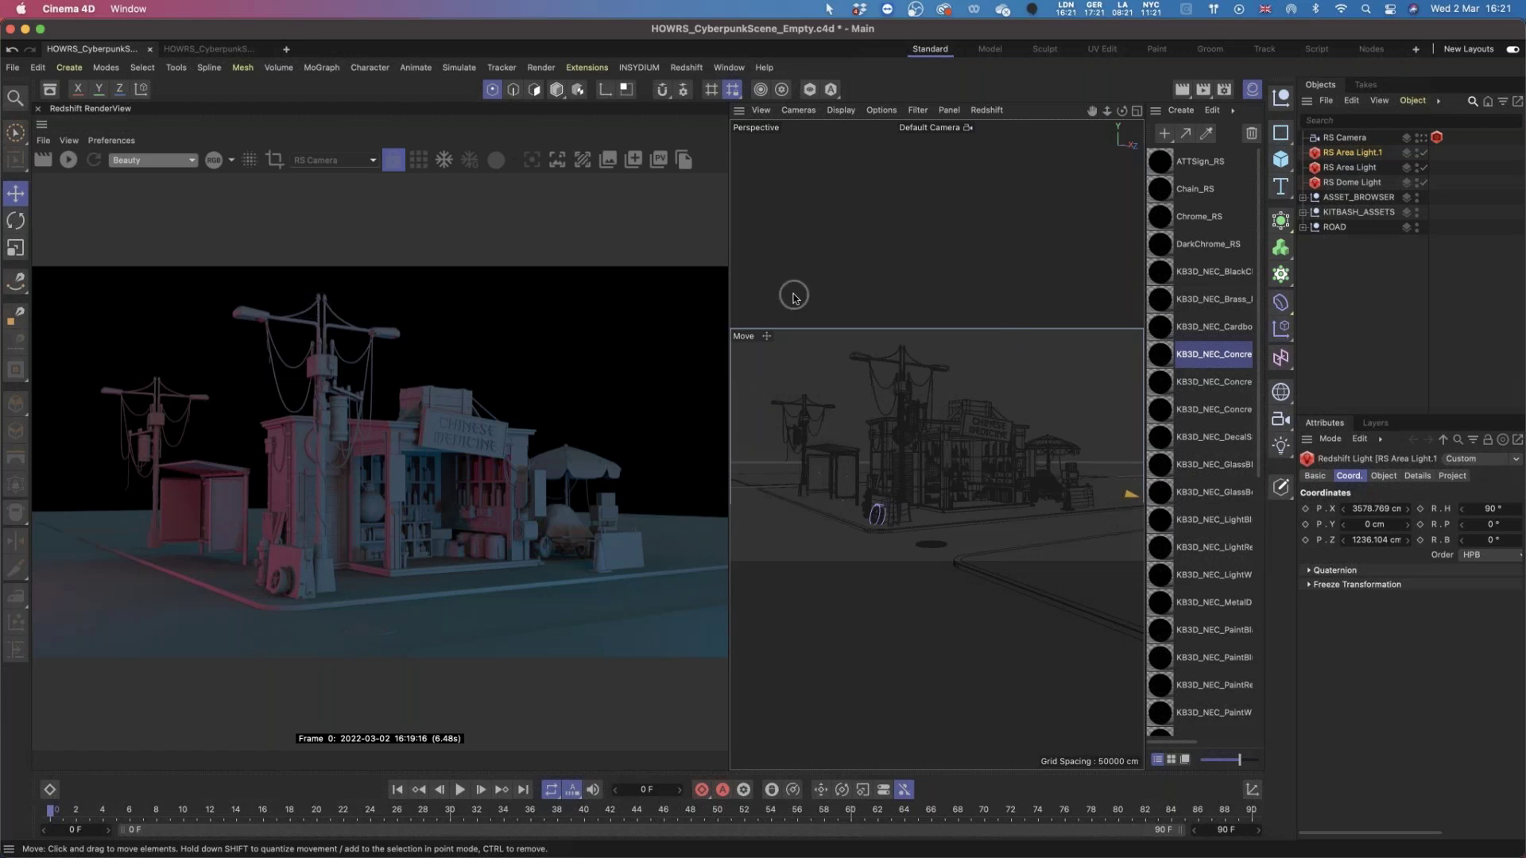
mouse_move(393, 855)
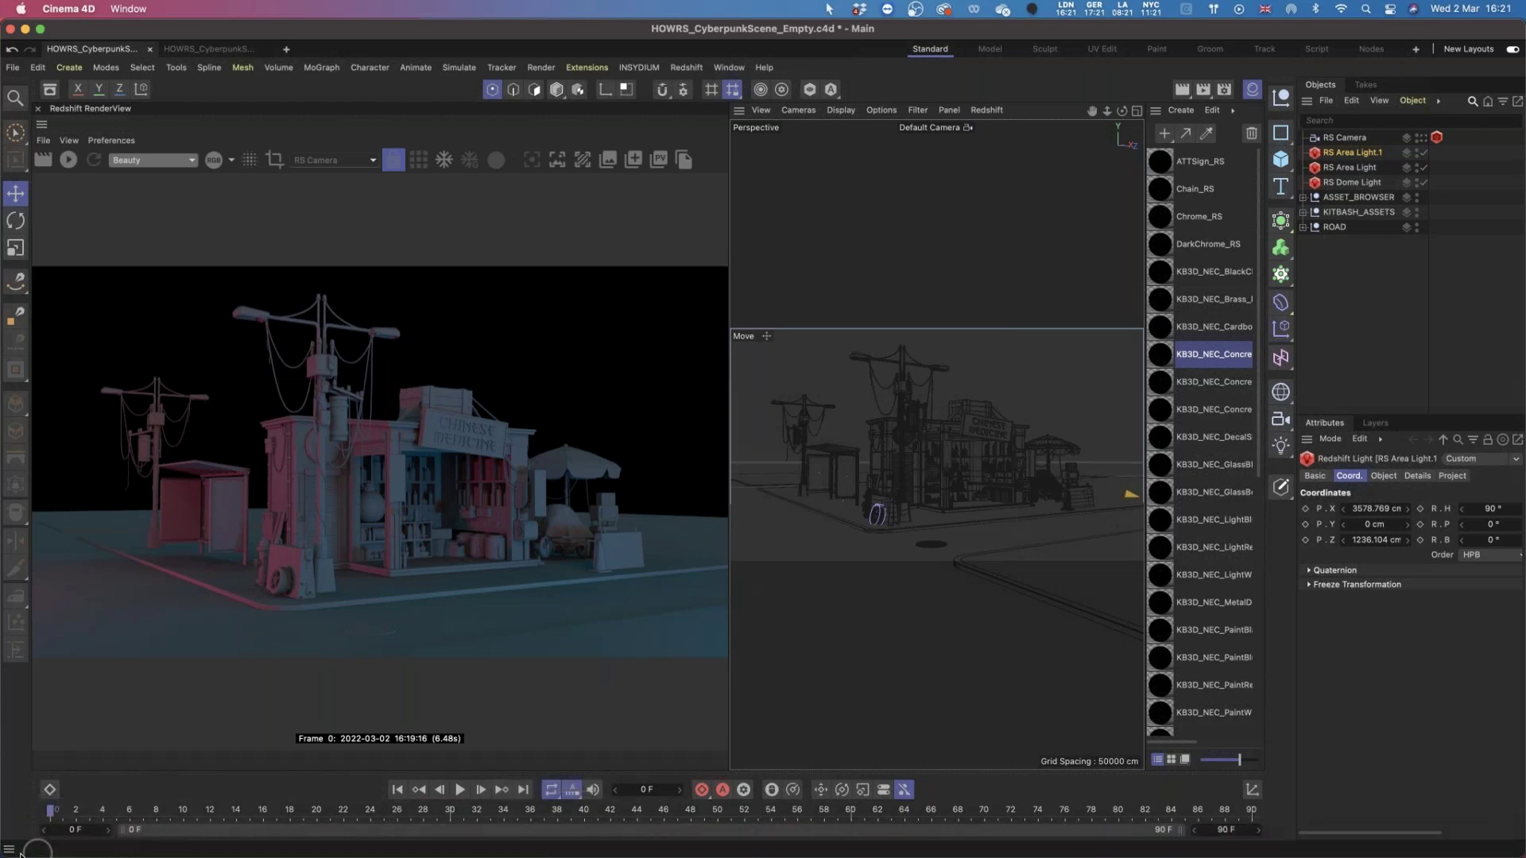
left_click(20, 845)
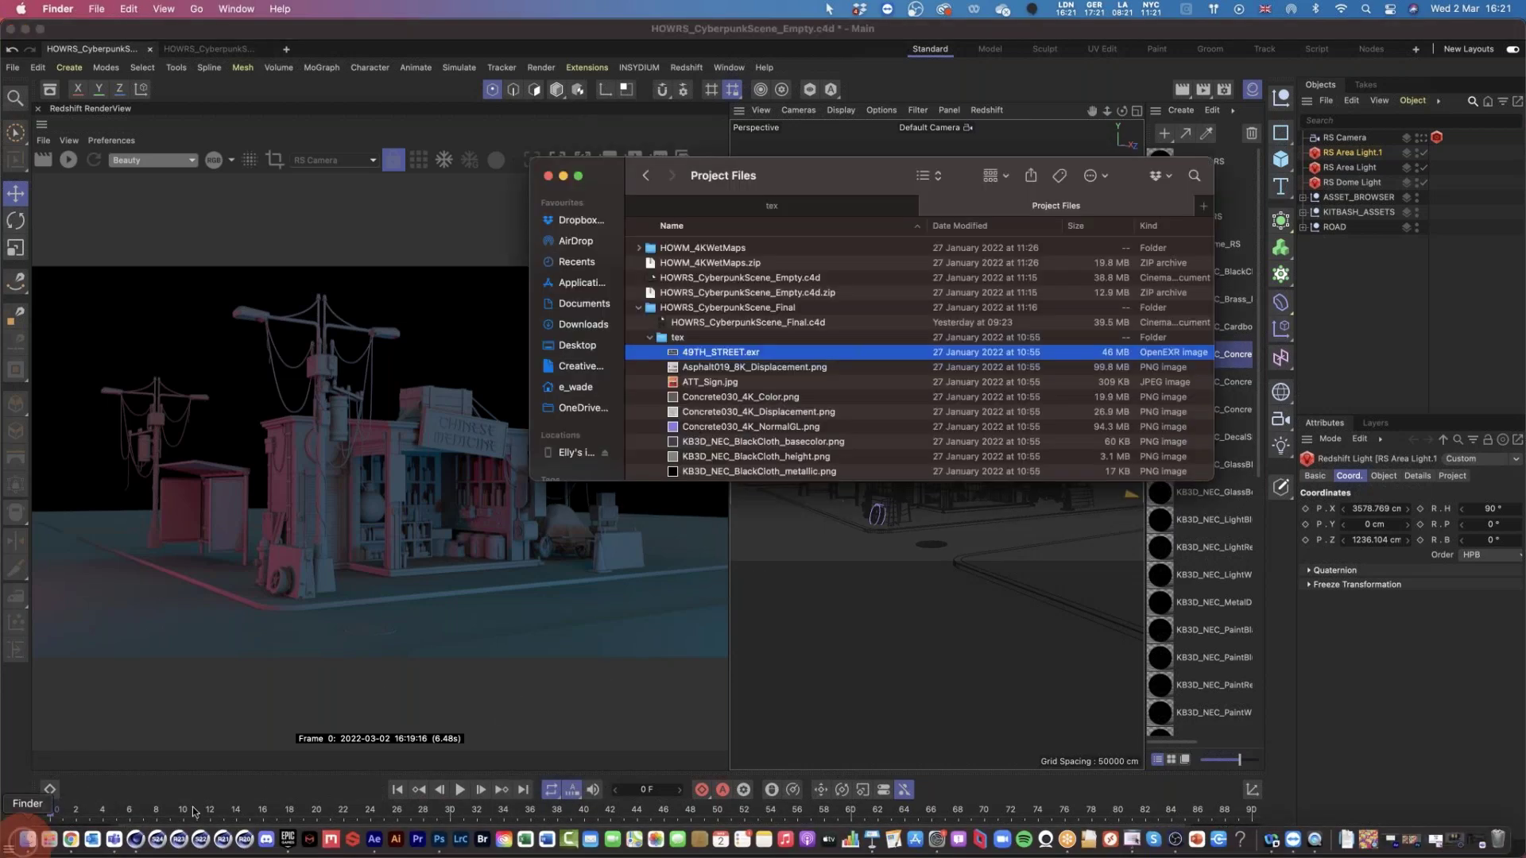
scroll(750, 334, "down", 8)
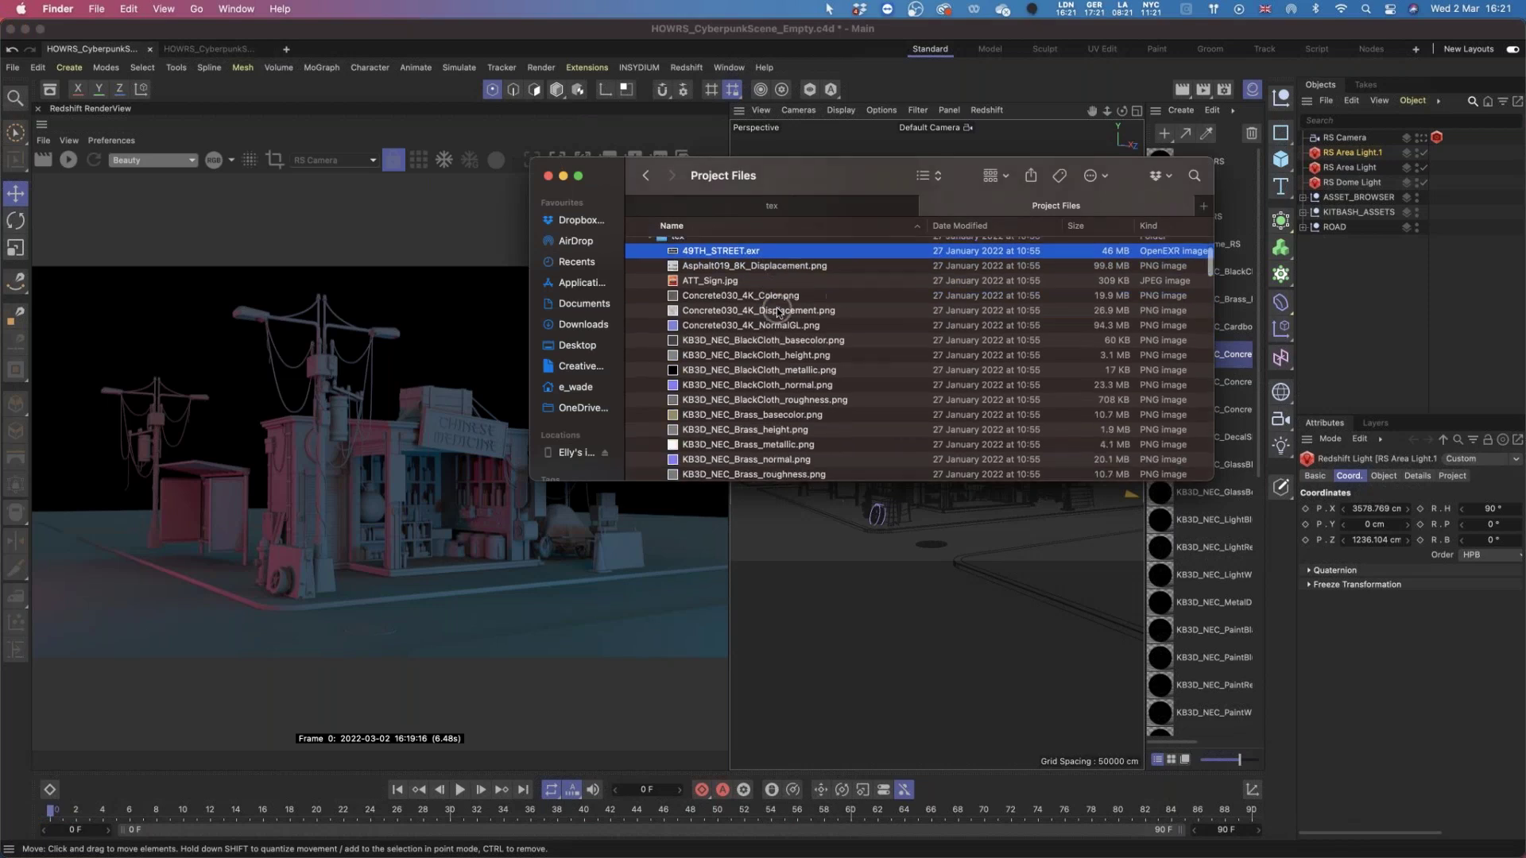
scroll(778, 311, "down", 20)
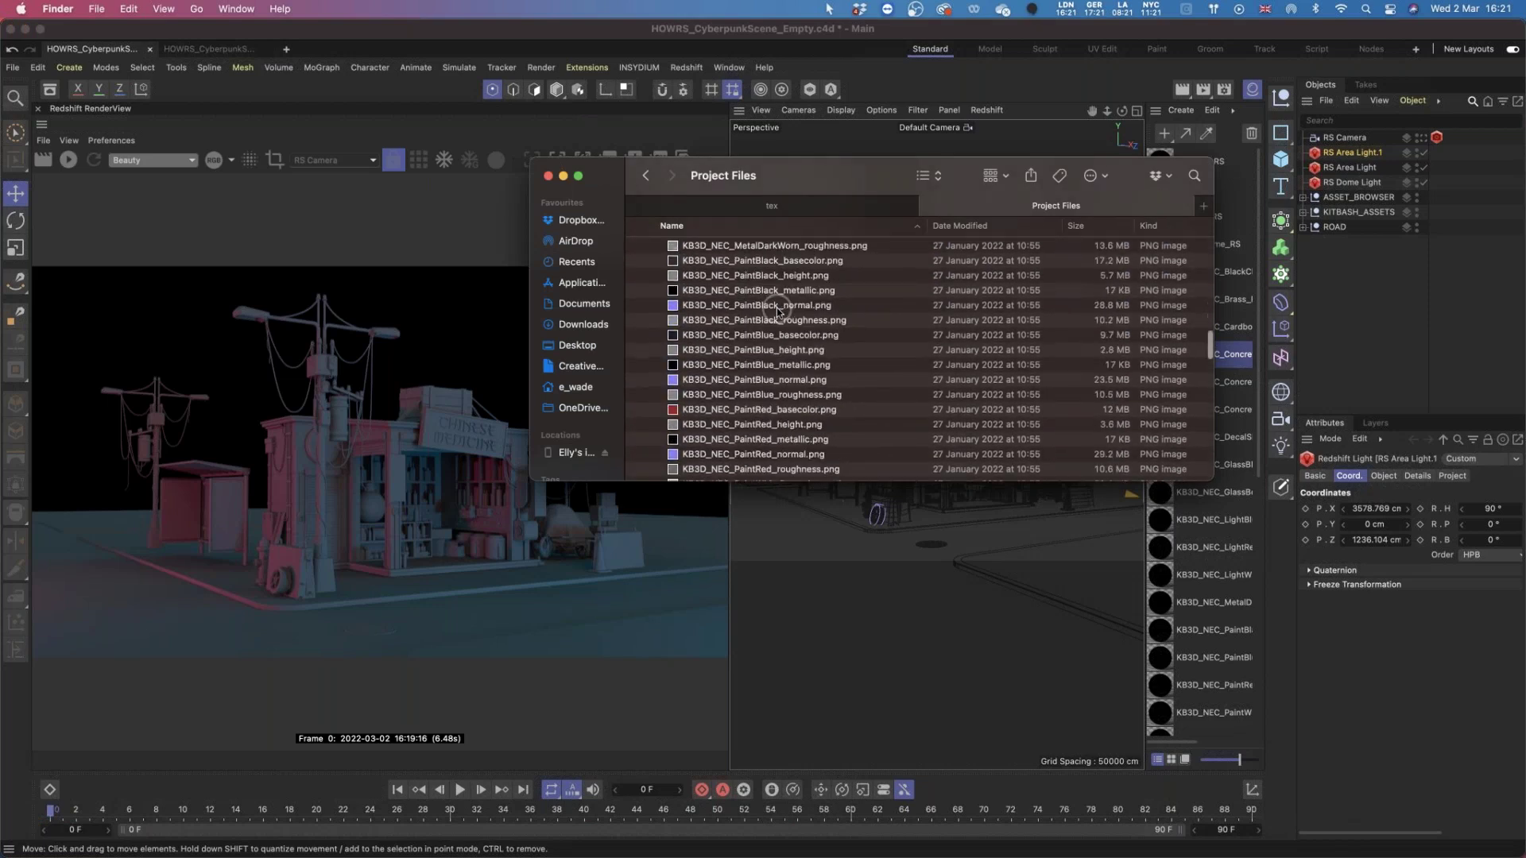
scroll(777, 312, "down", 20)
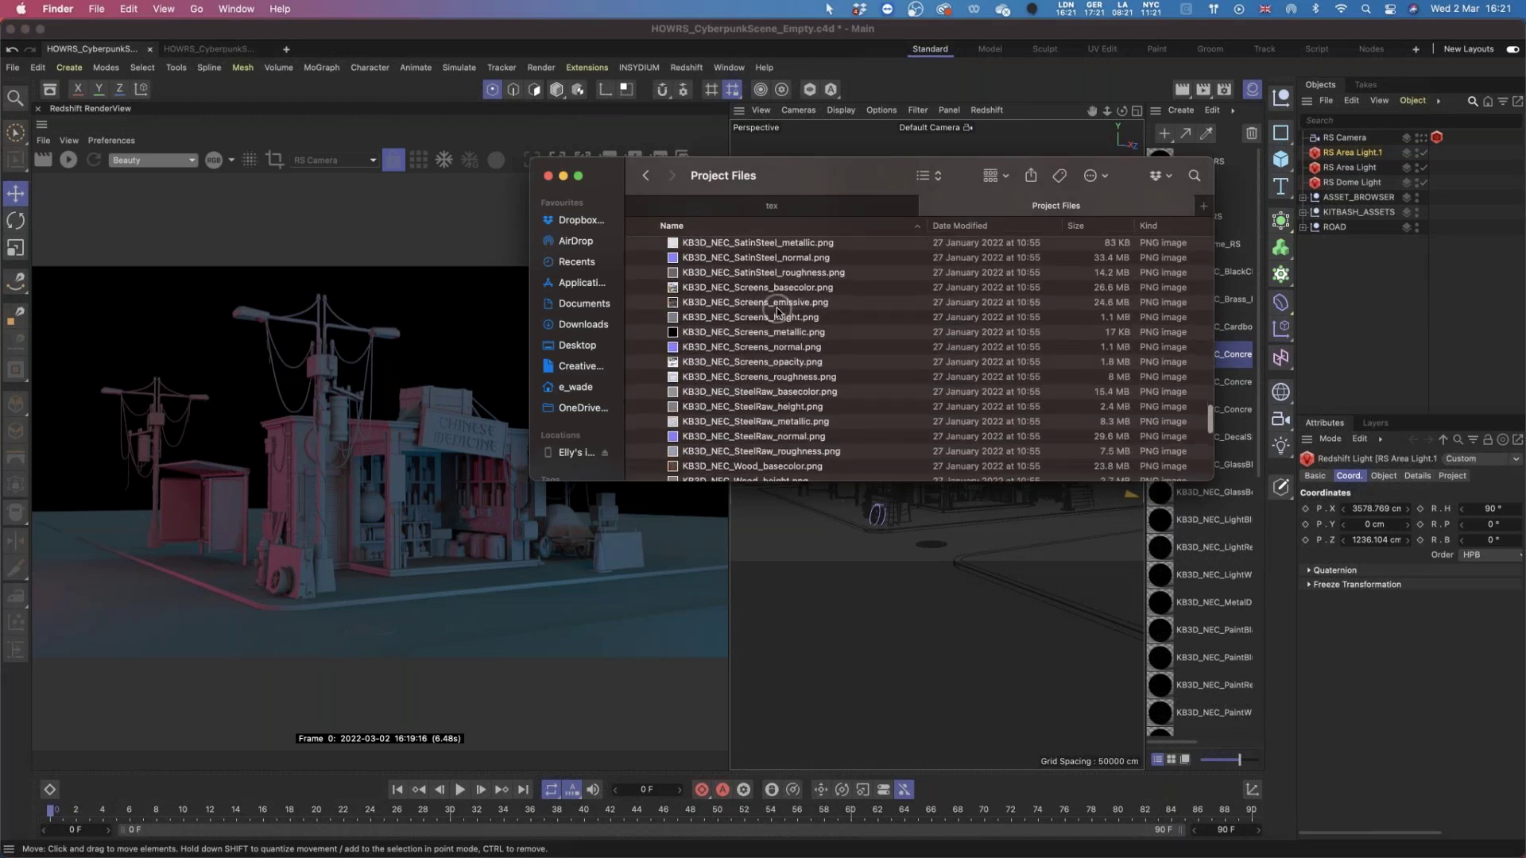
scroll(777, 310, "down", 1)
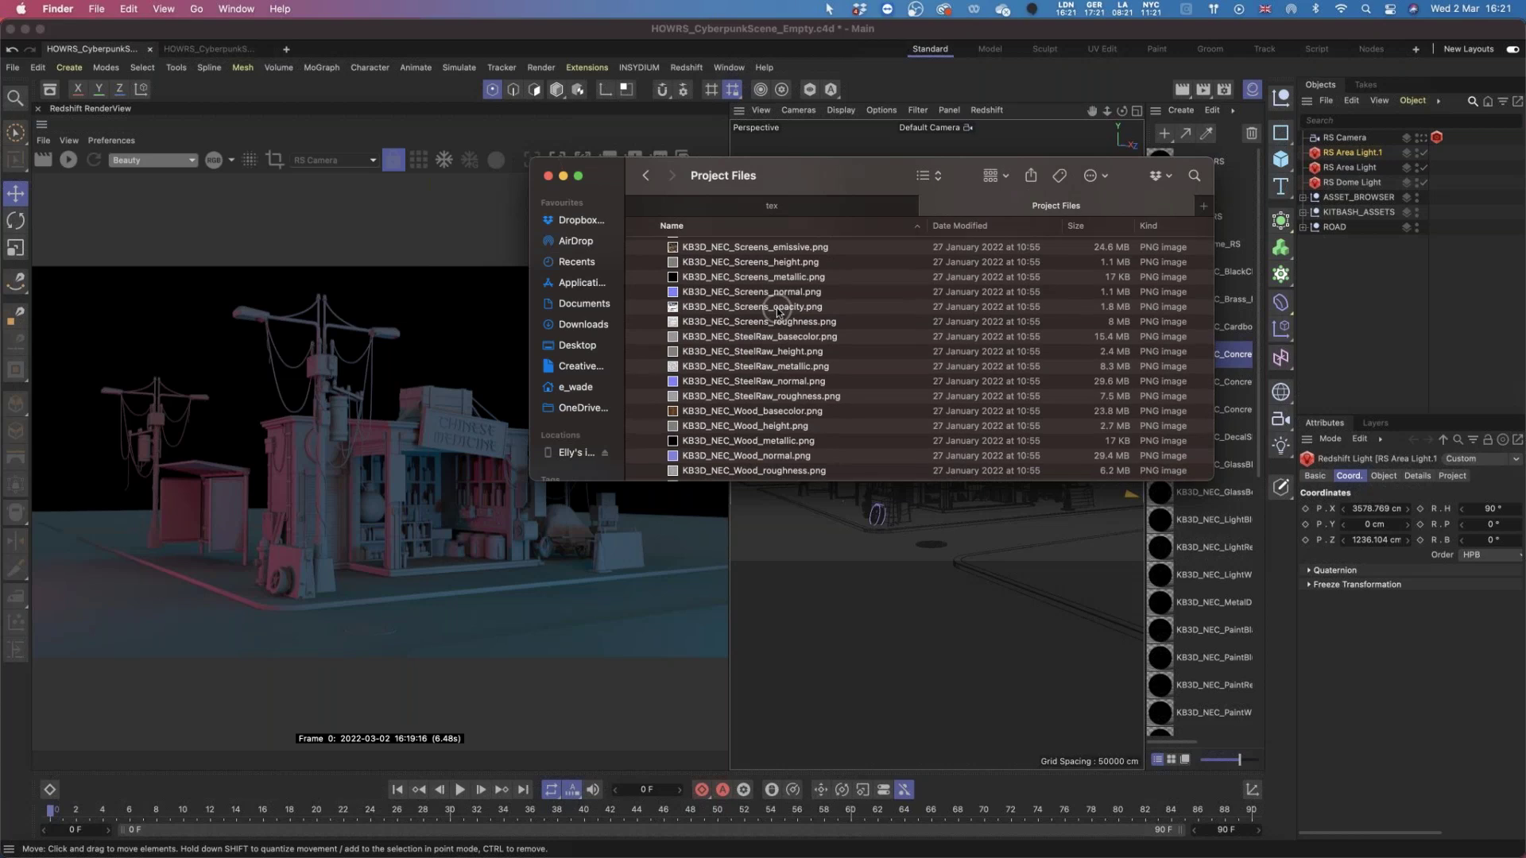
left_click(797, 337)
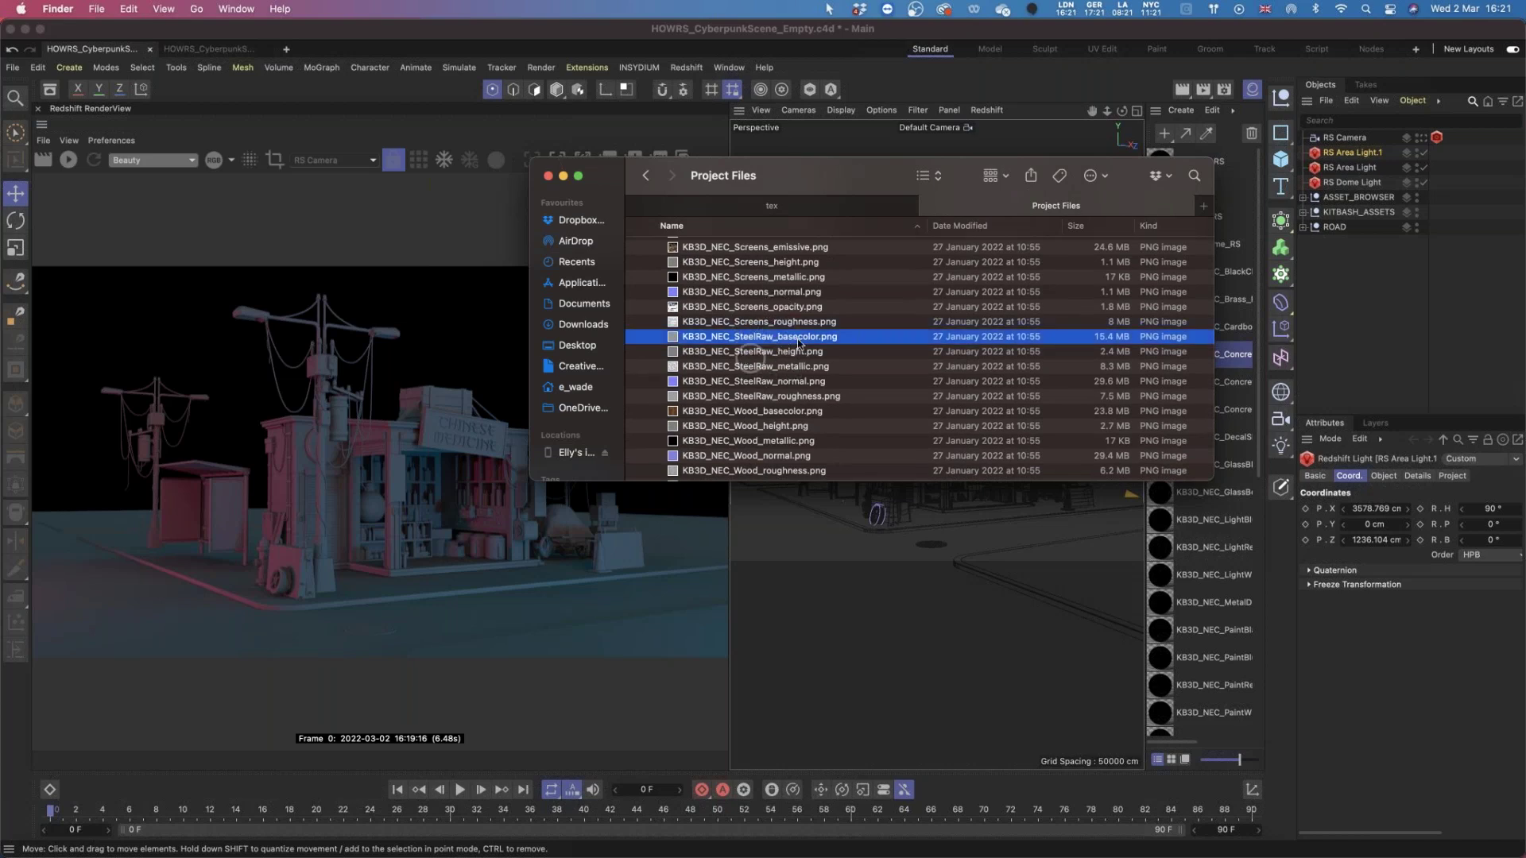
scroll(763, 302, "up", 3)
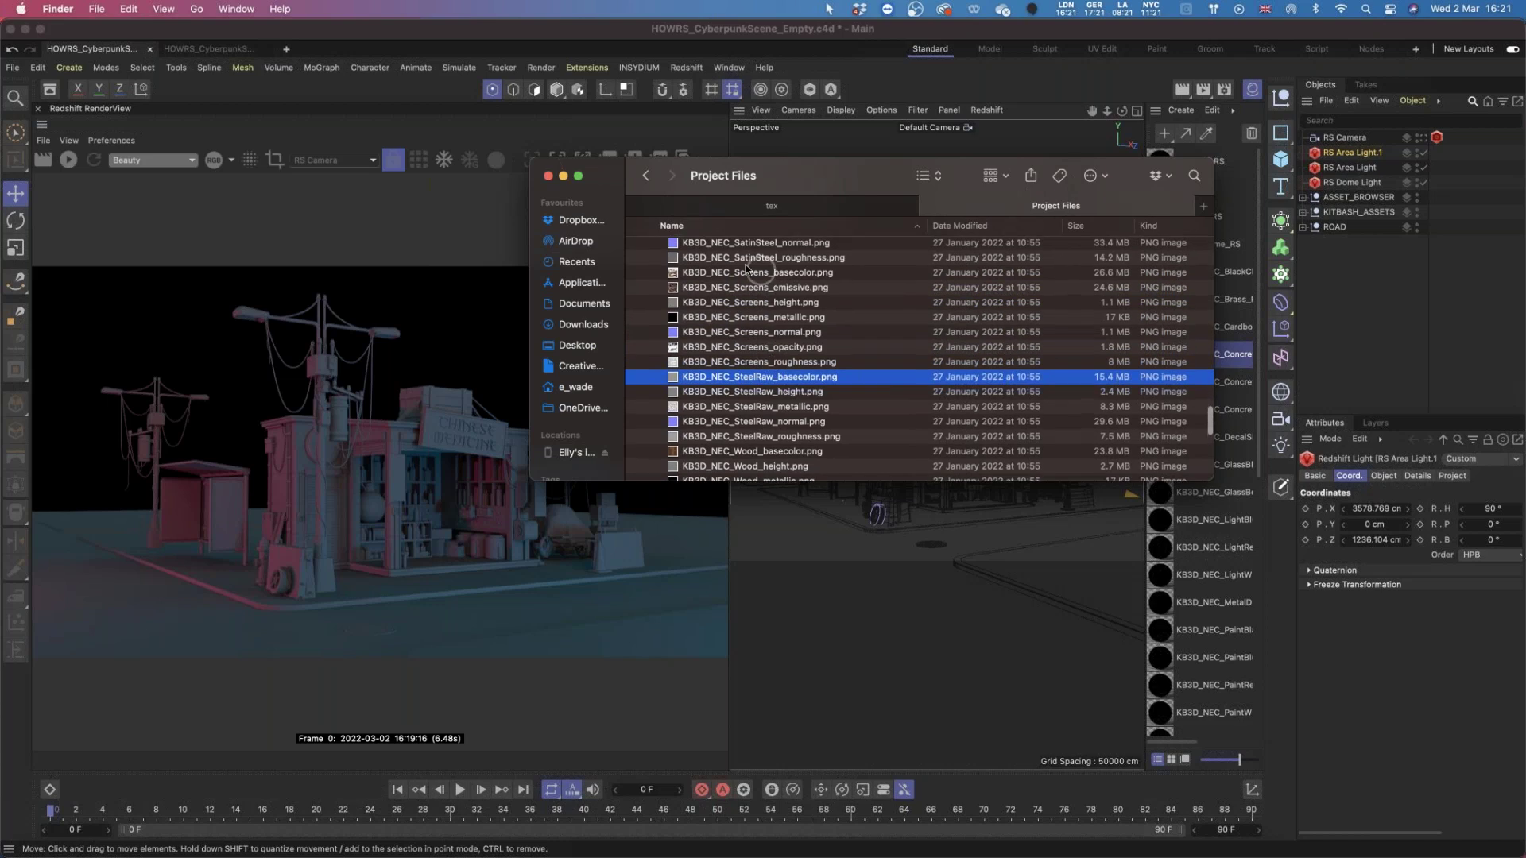
left_click(752, 271)
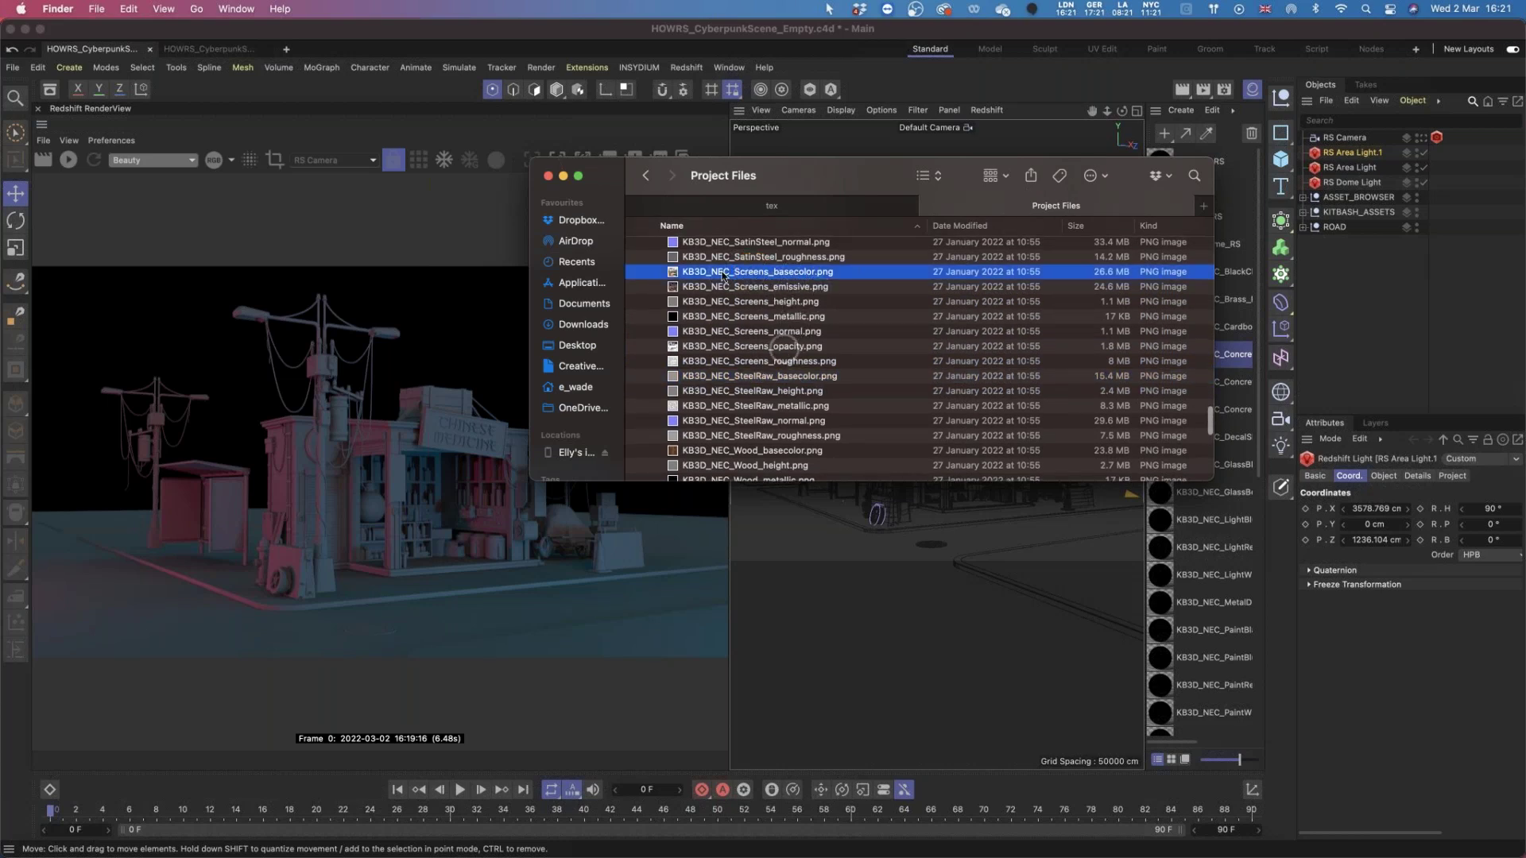
Return to Cinema 4D and examine the KB3D_NEC_SteelRaw_RS material's shader graph and its RS Material base properties.
left_click(382, 104)
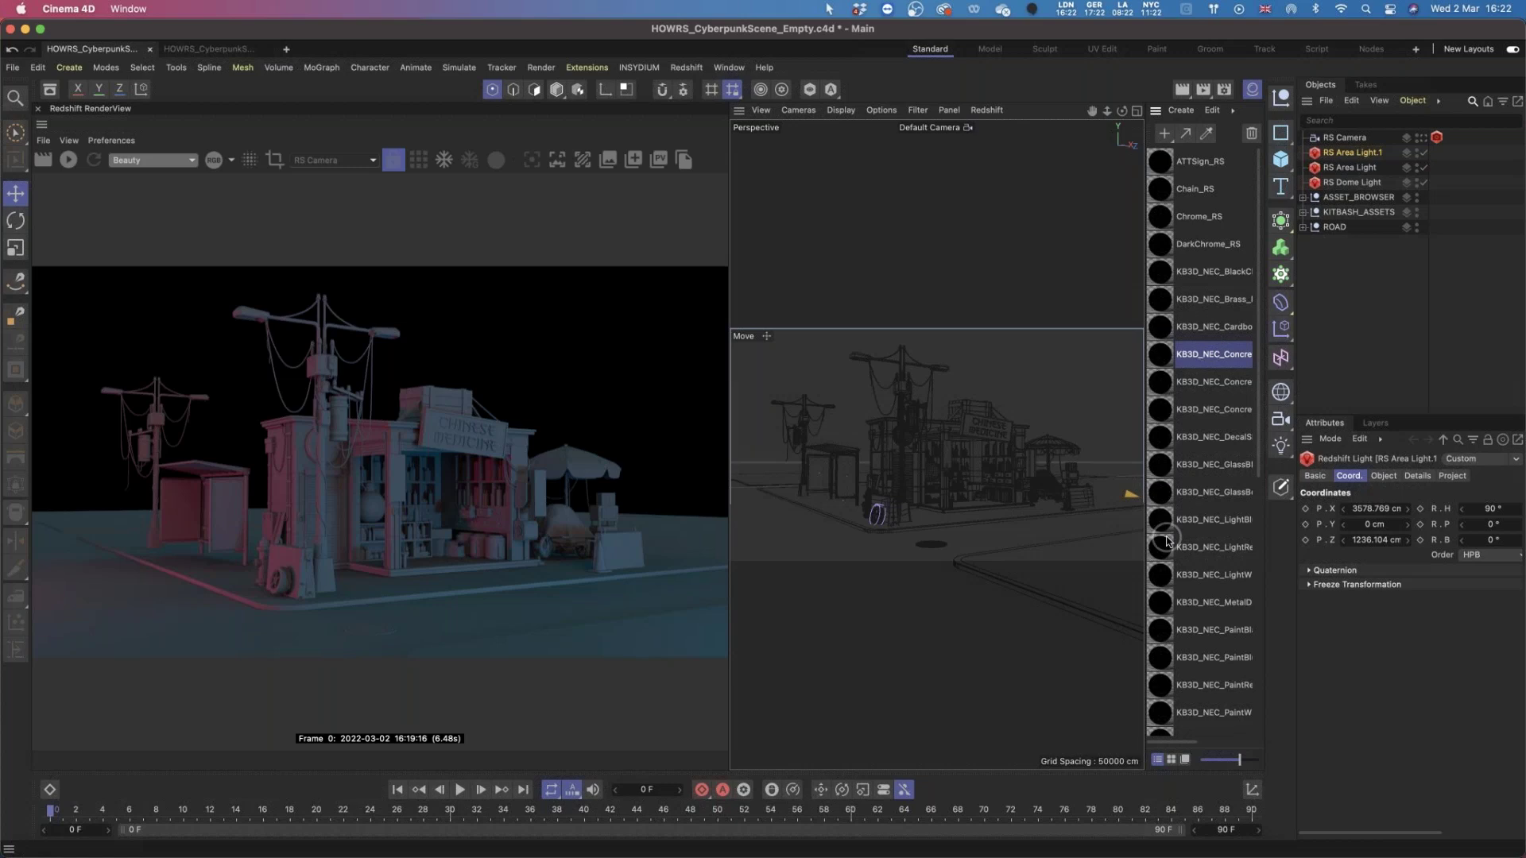
scroll(1176, 605, "down", 6)
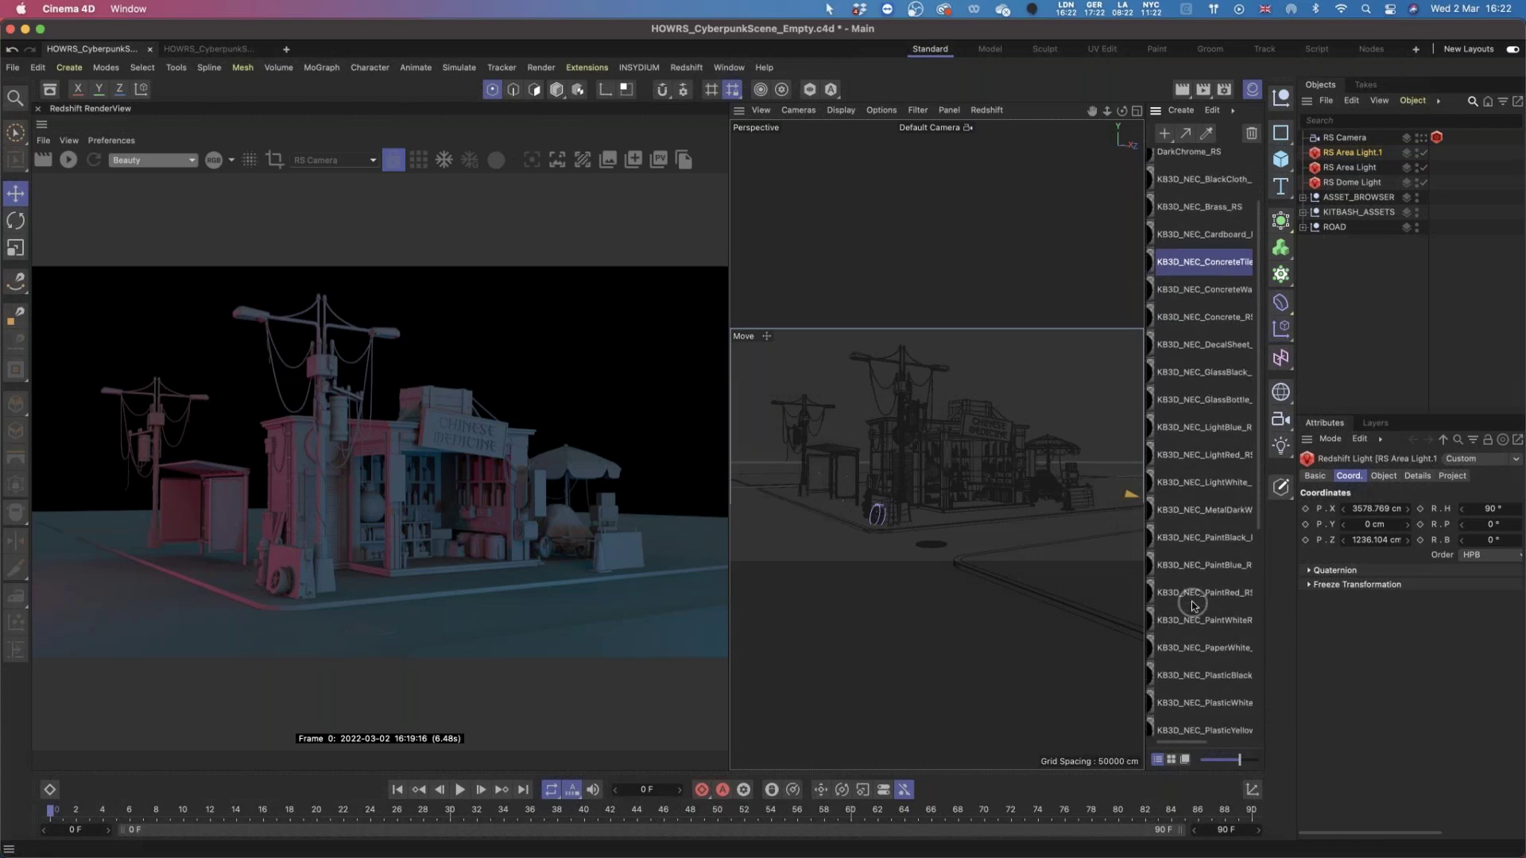
left_click(1200, 631)
left_click(1164, 606)
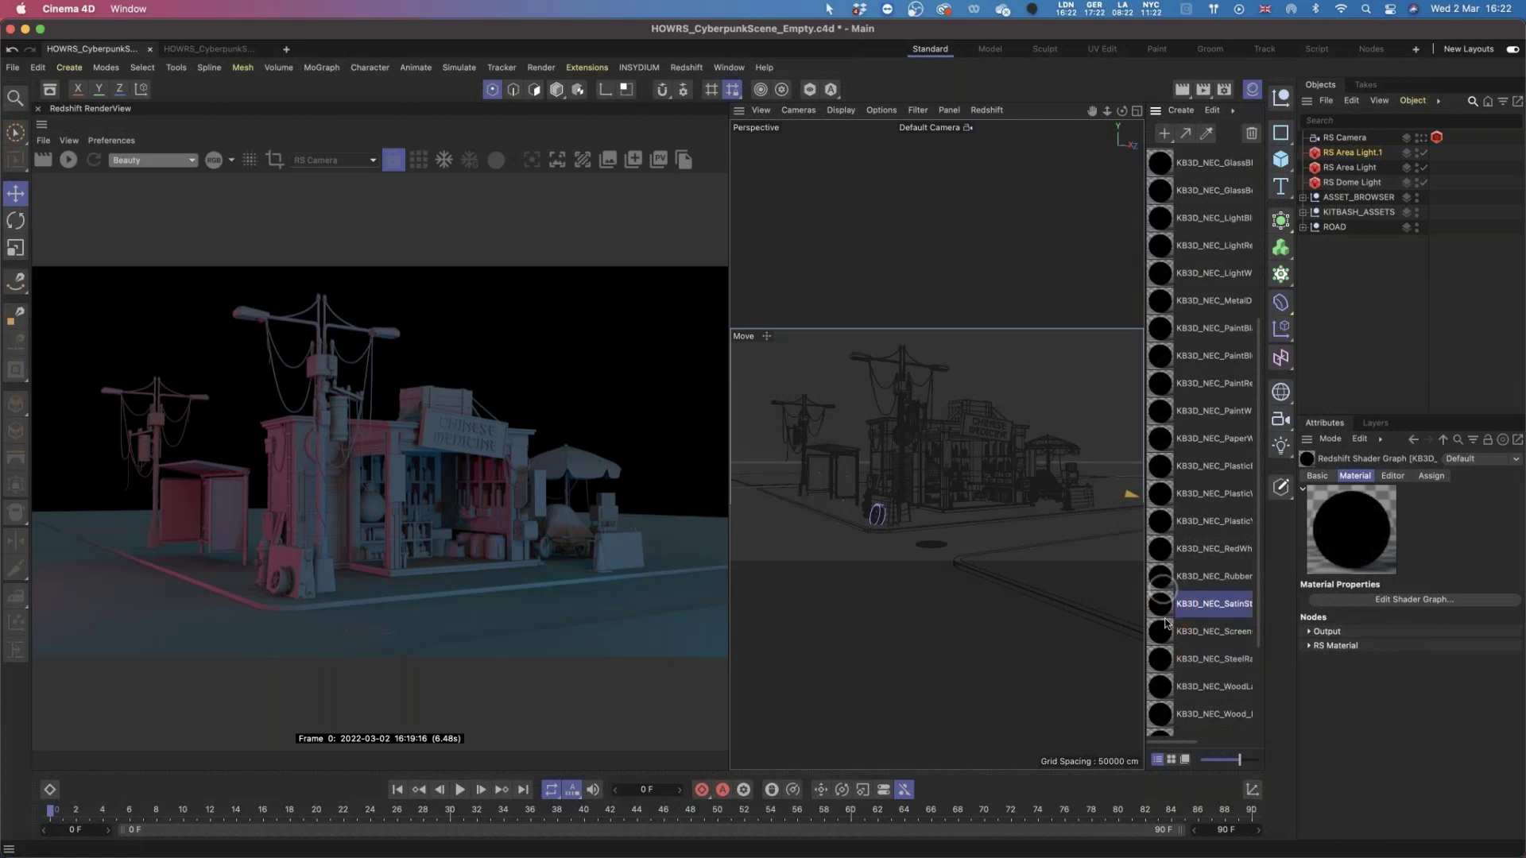
left_click(1168, 659)
double_click(1162, 663)
left_click_drag(636, 490, 1149, 634)
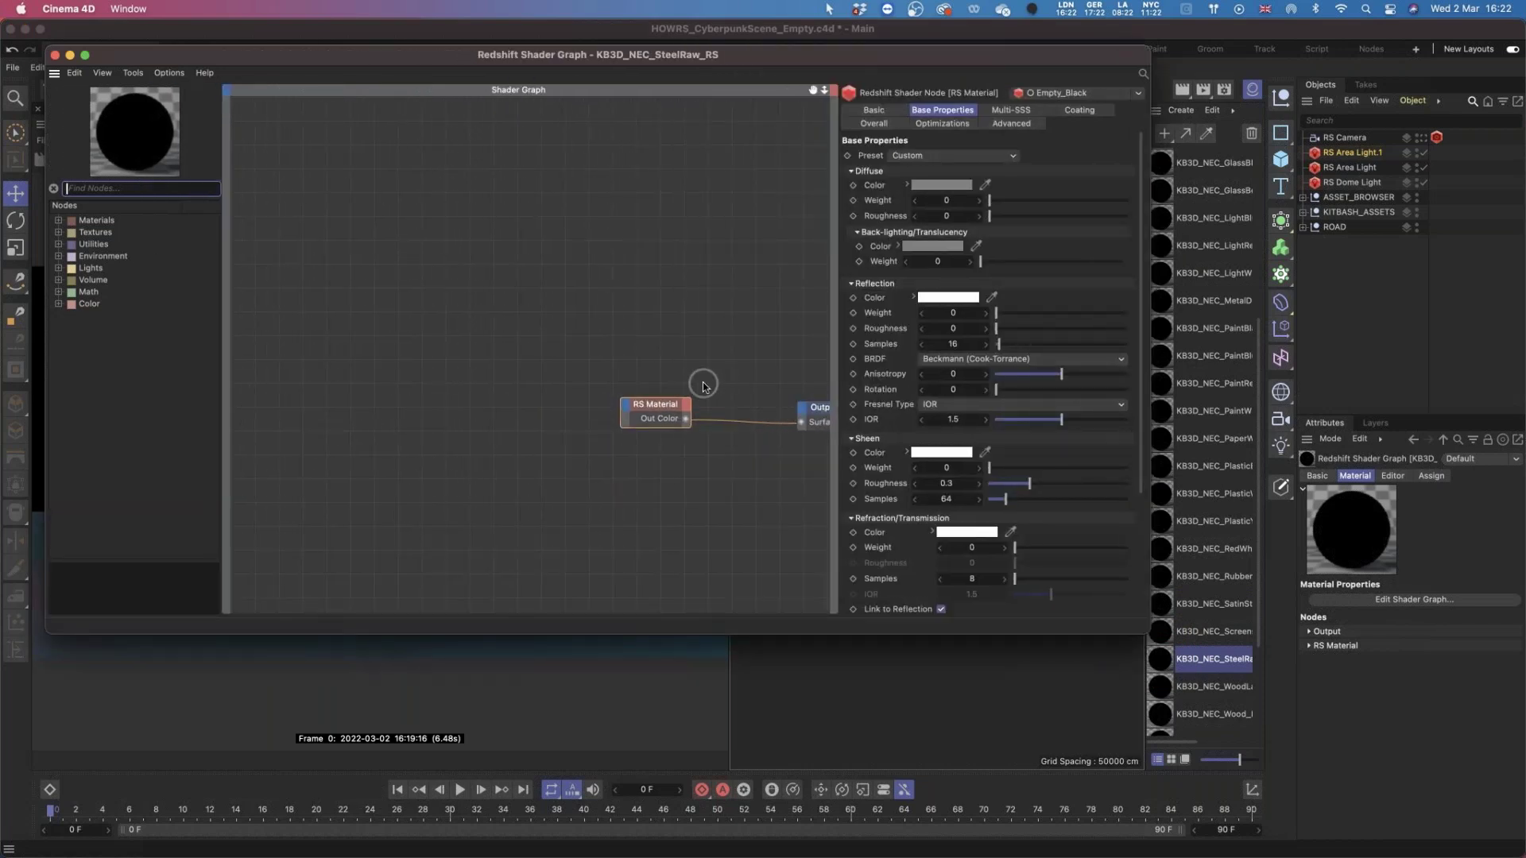
left_click(55, 54)
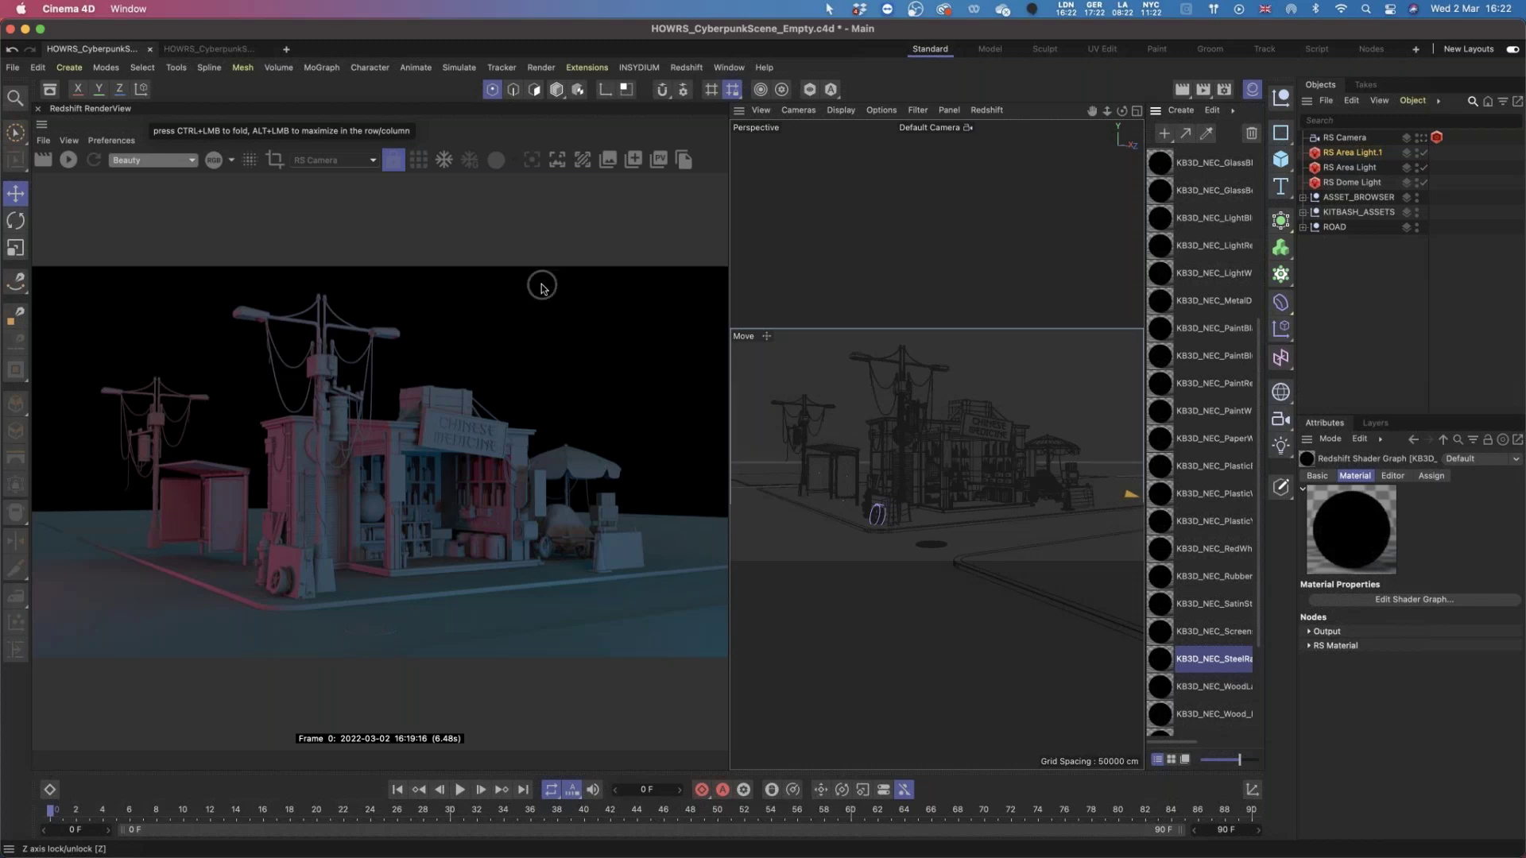
Widen the material list to show full names and create a new Redshift Material.
left_click(1161, 656)
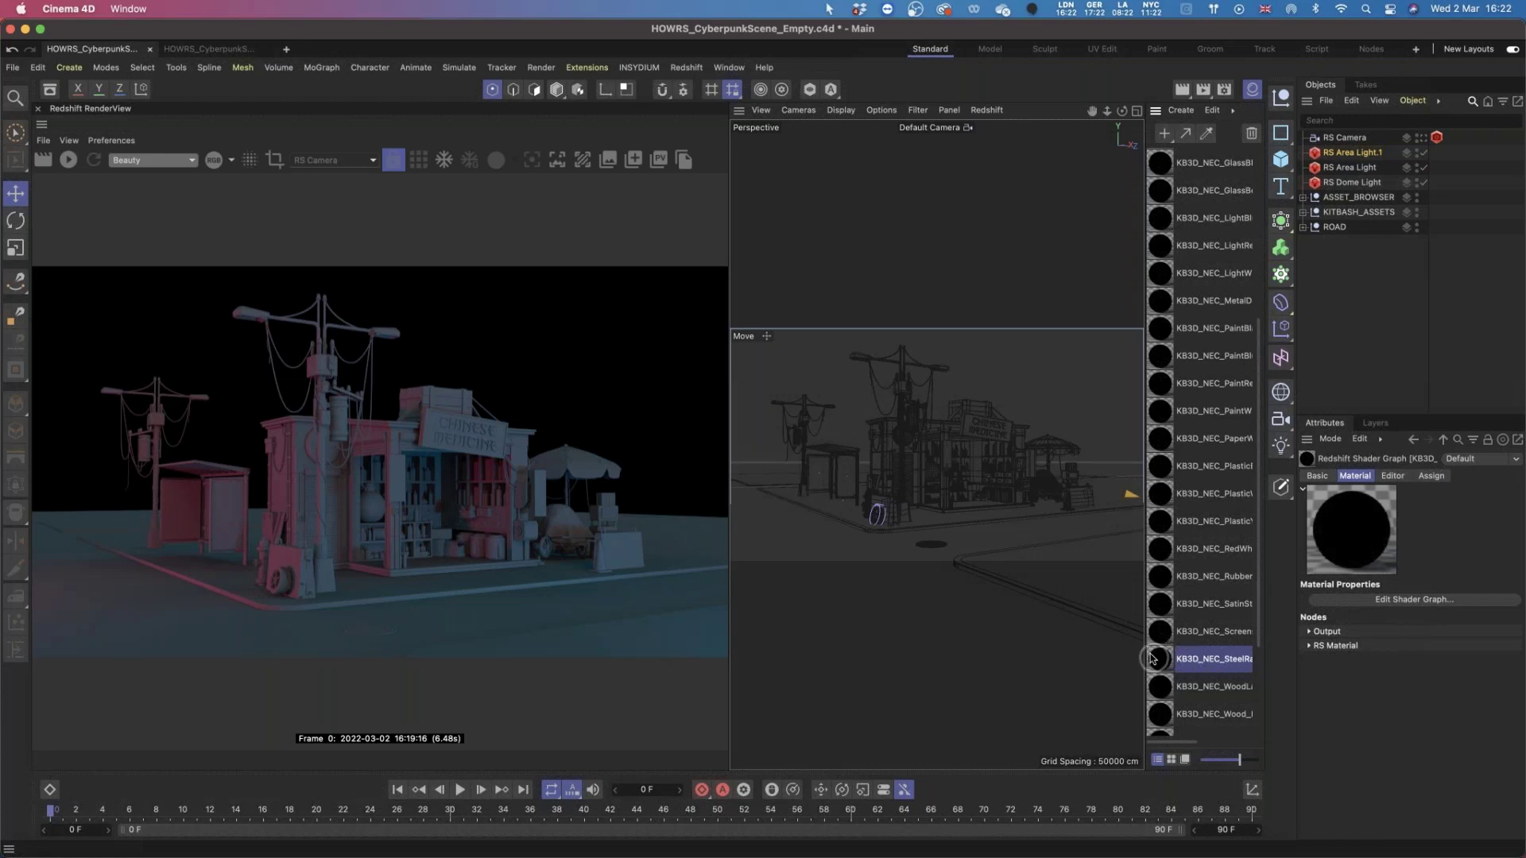
left_click_drag(1145, 650, 1089, 650)
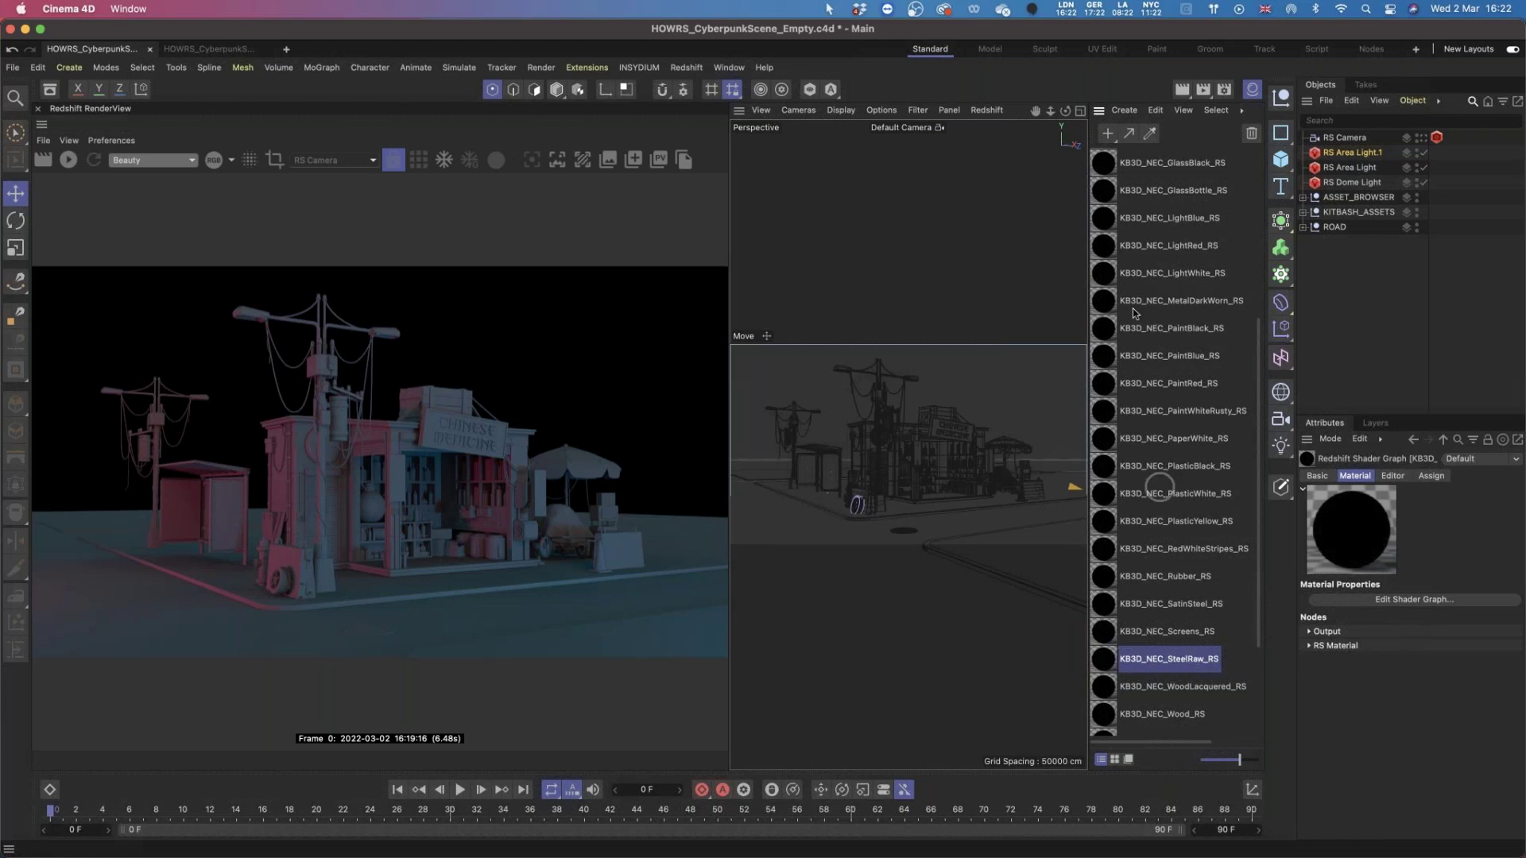
left_click(1128, 112)
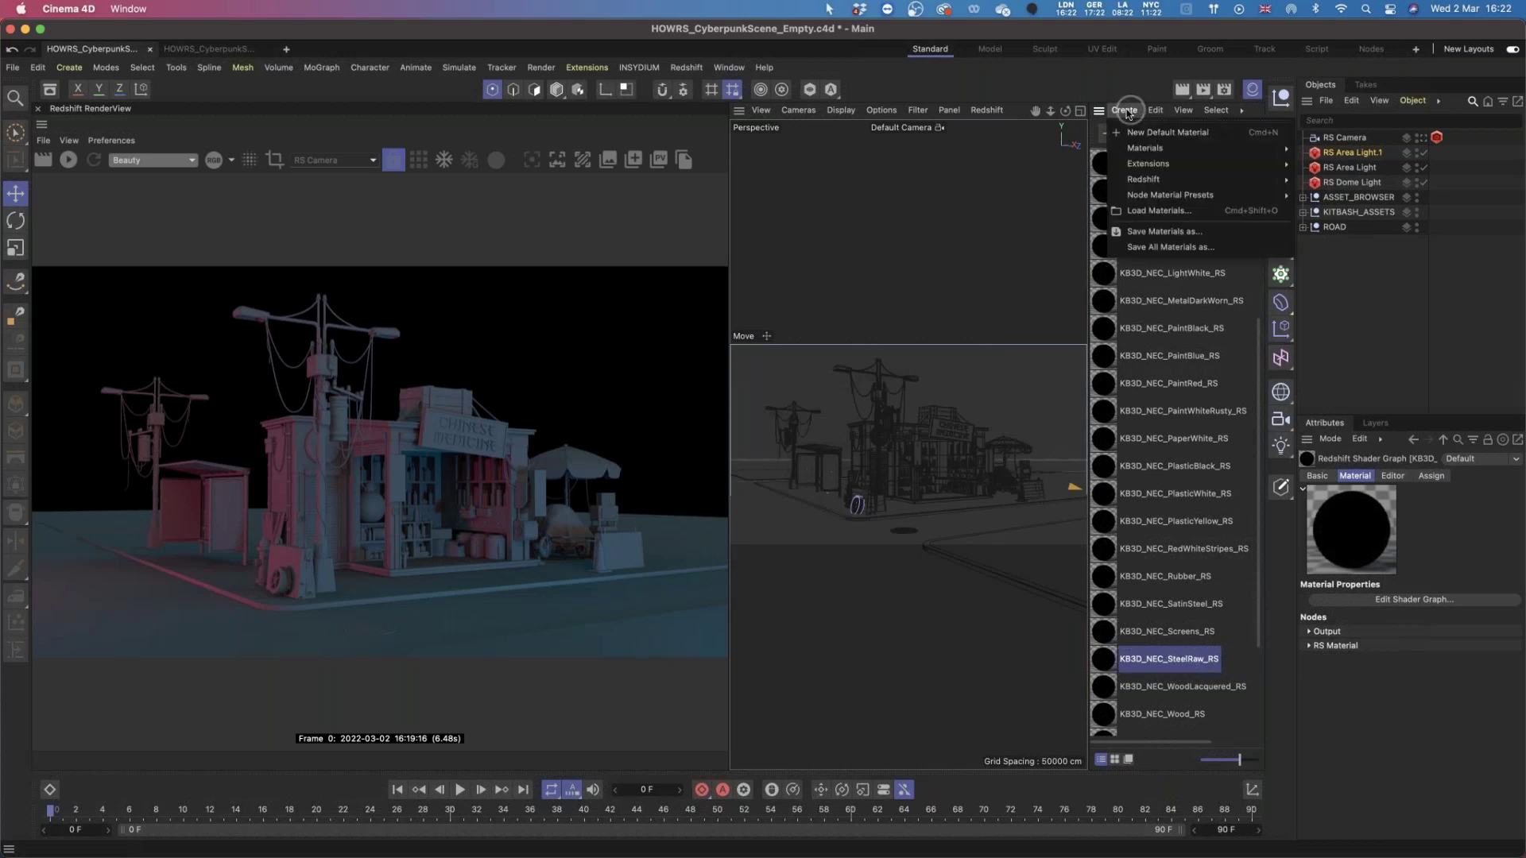
mouse_move(1152, 179)
mouse_move(1315, 179)
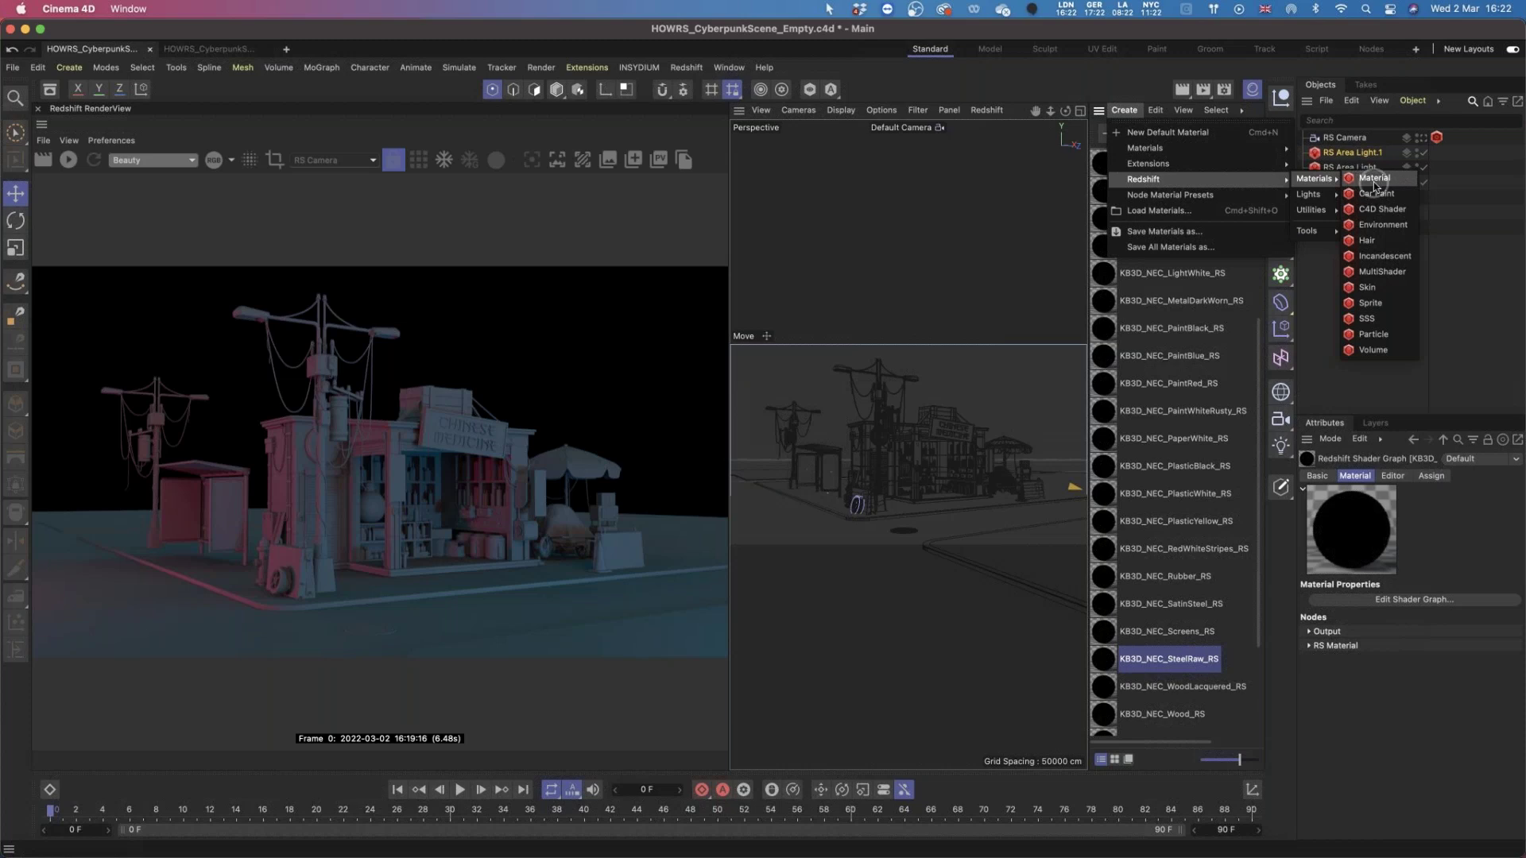
left_click(1374, 180)
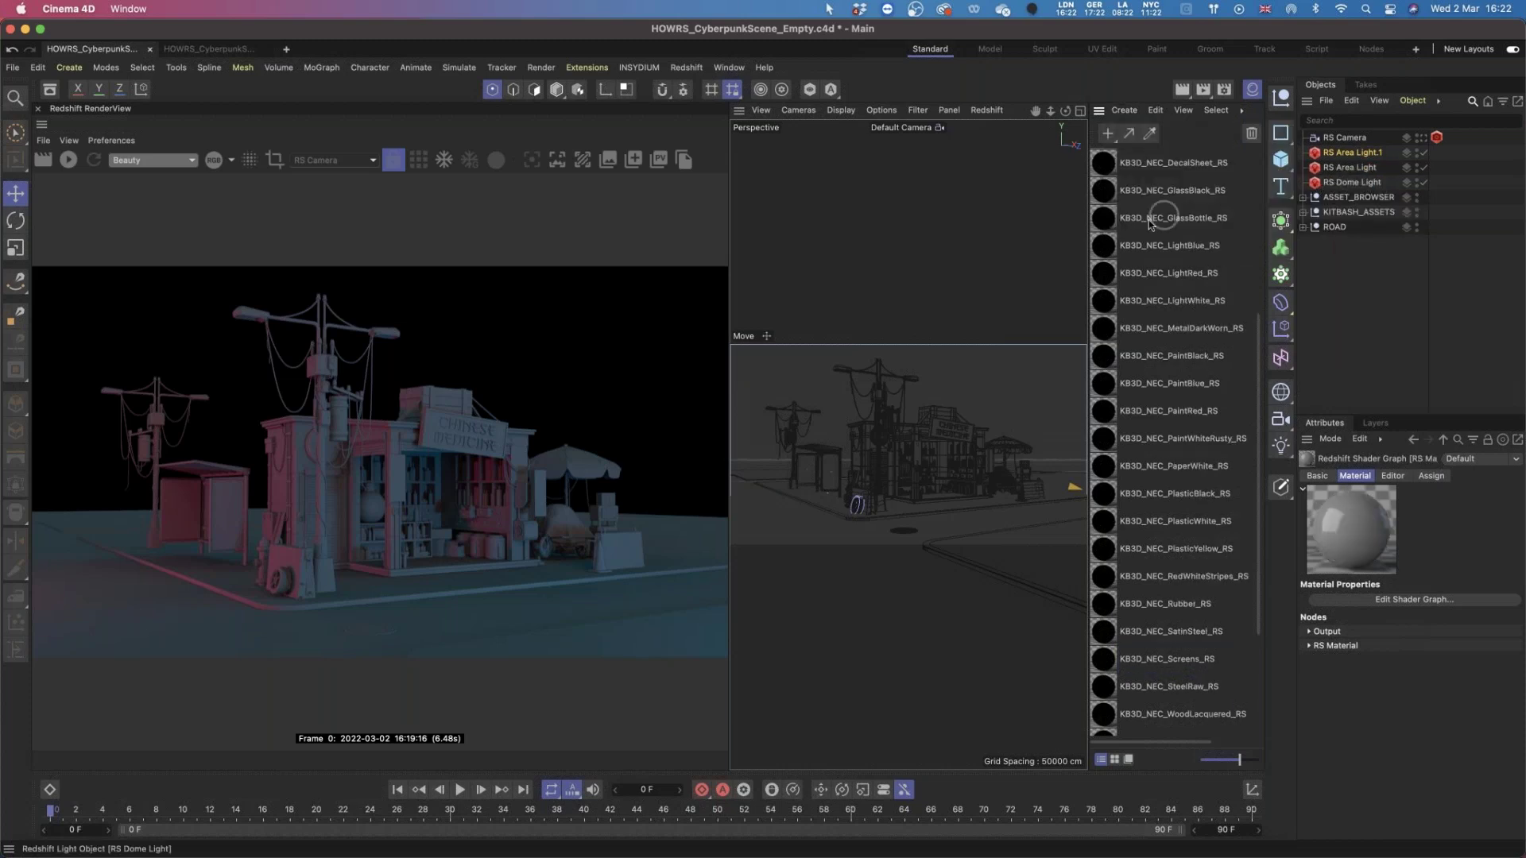
Rename the new material New_SteelRaw_RS and place it directly below KB3D_NEC_SteelRaw_RS in the material list.
scroll(1149, 224, "up", 5)
left_click(1145, 163)
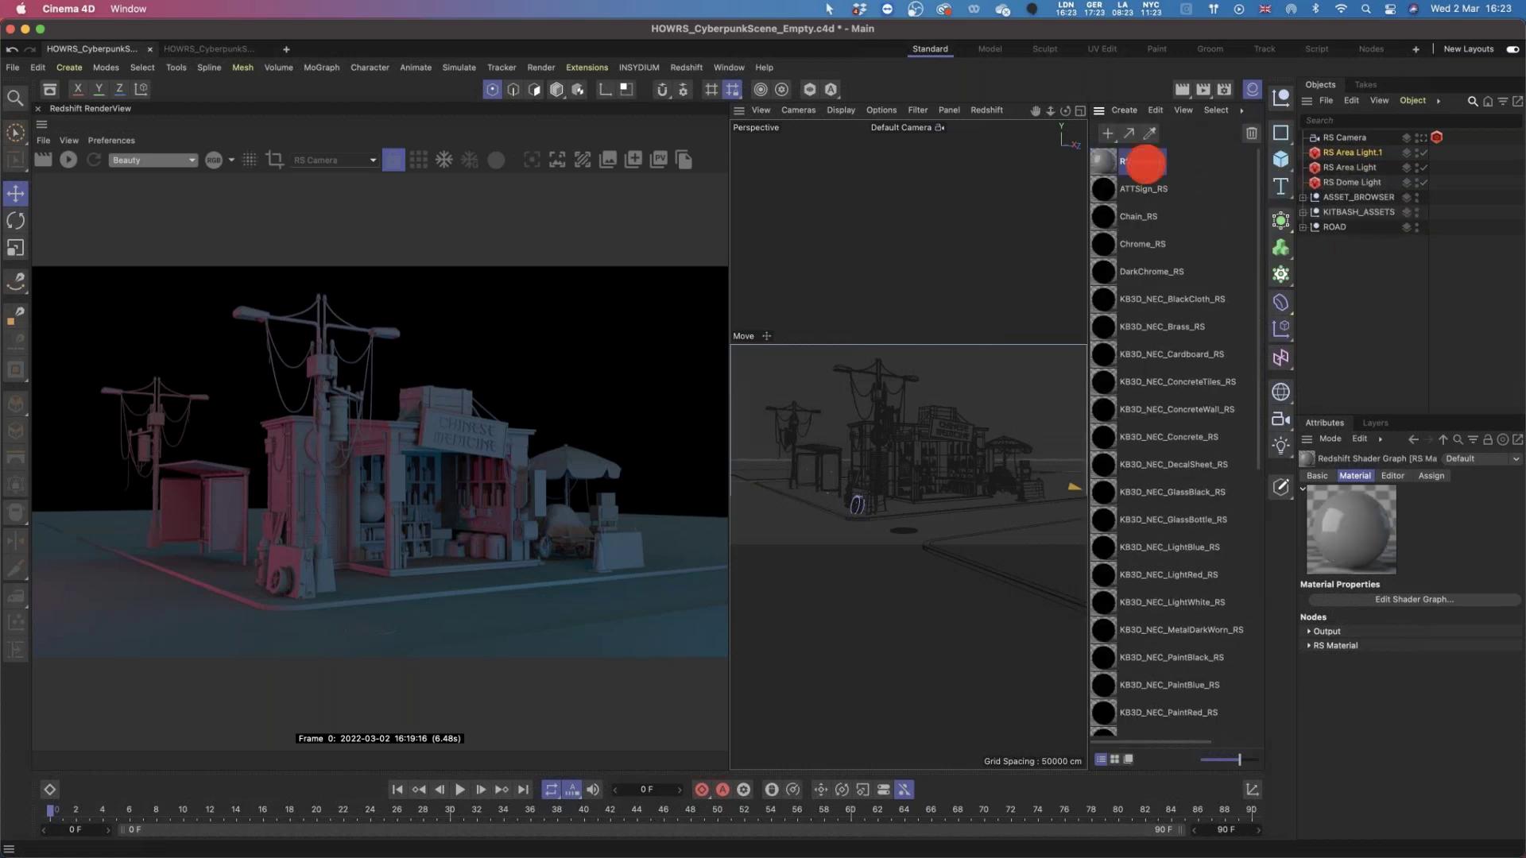
double_click(1145, 162)
type("New_")
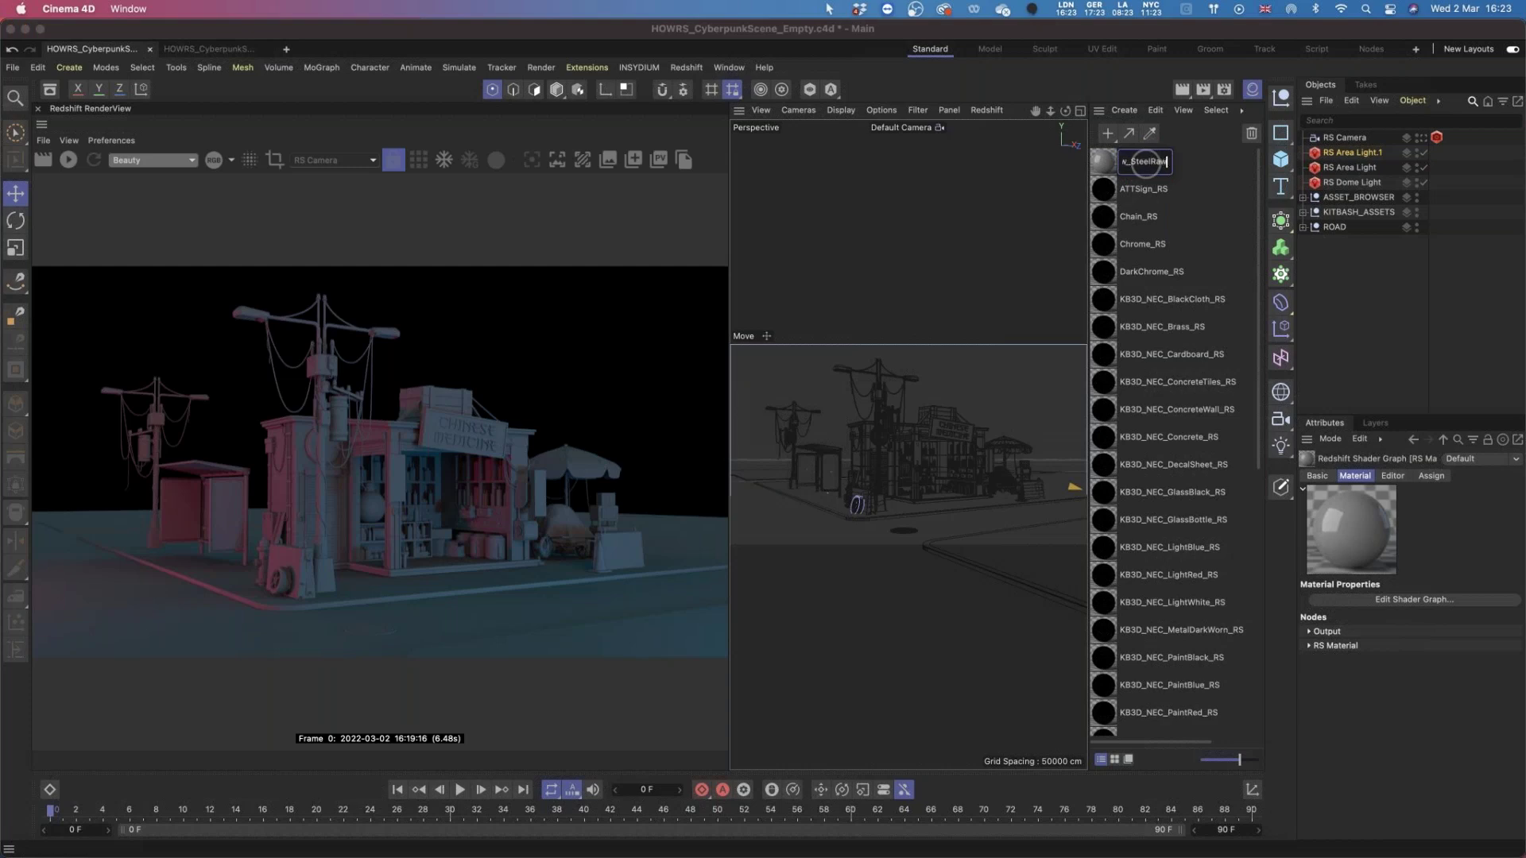
type("SteelRaw_RS")
key("Tab")
left_click_drag(1113, 165, 1135, 509)
left_click_drag(1125, 543, 1125, 542)
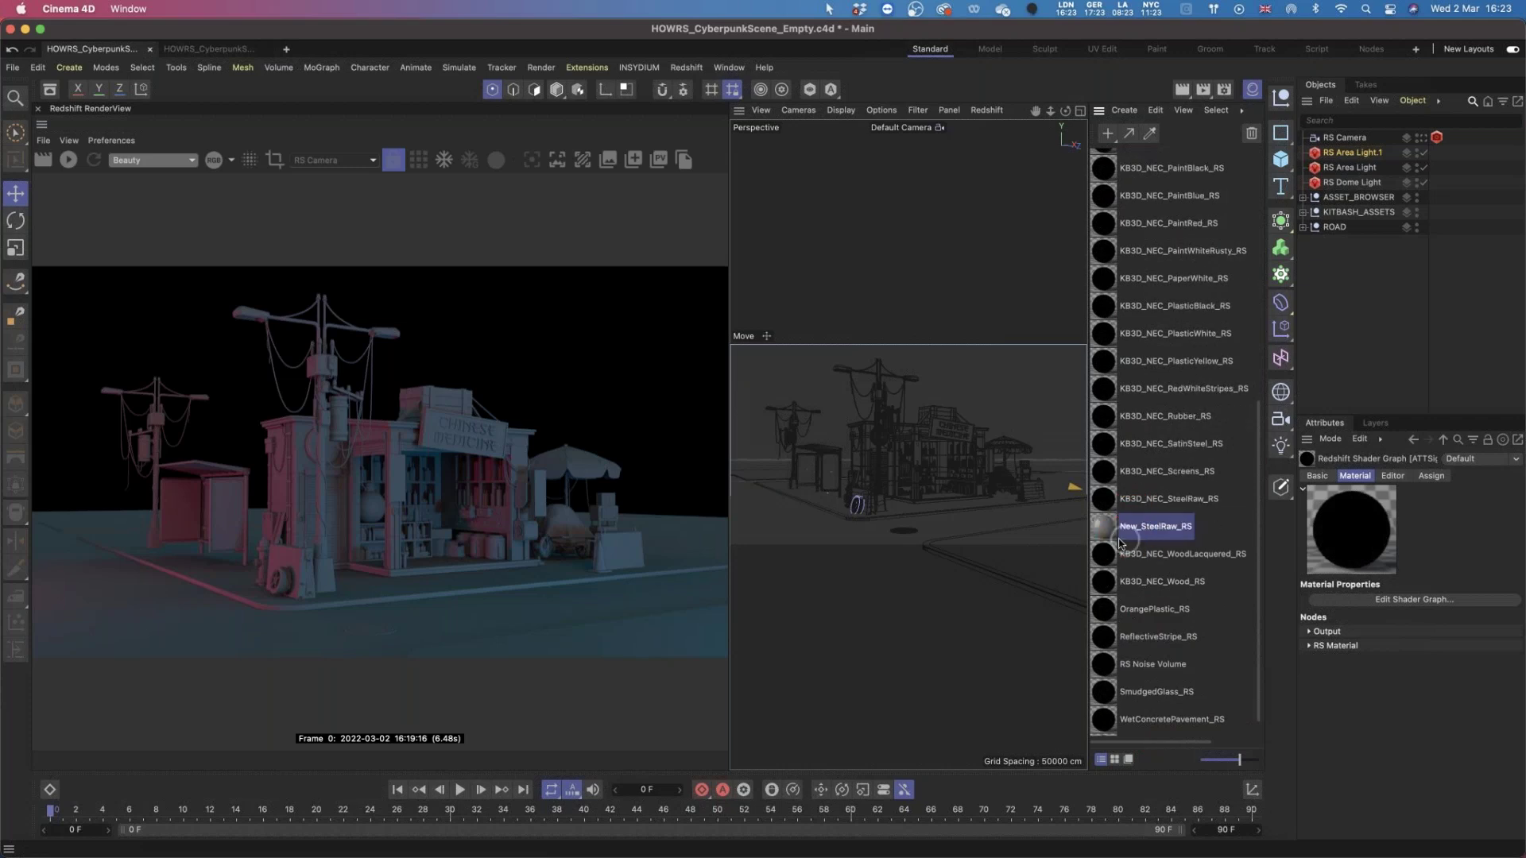
Restart the live render in the Redshift RenderView and turn off its clay override.
left_click(71, 160)
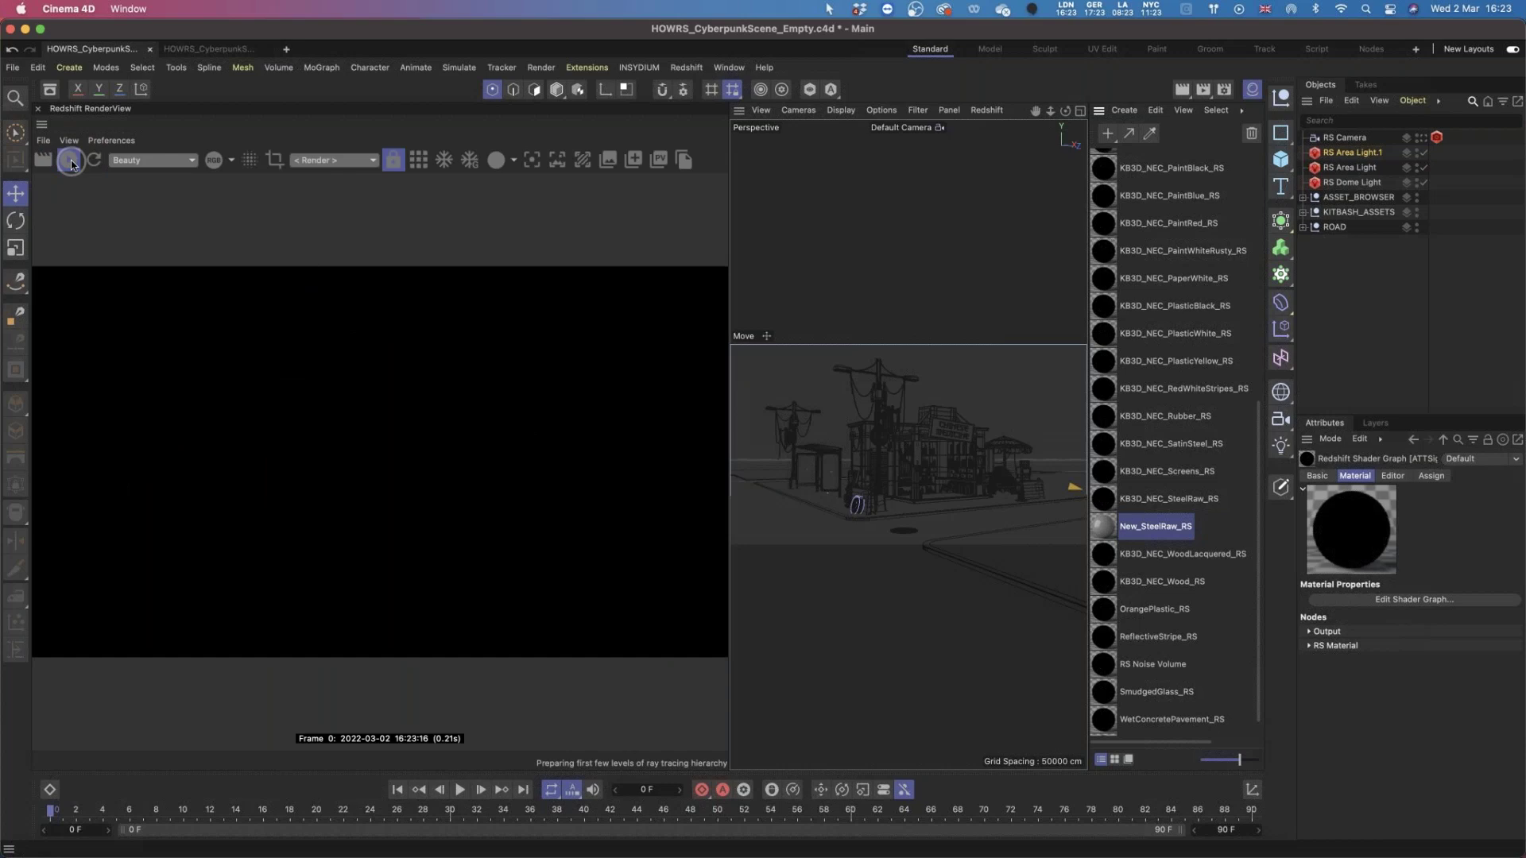
left_click(513, 160)
left_click(518, 187)
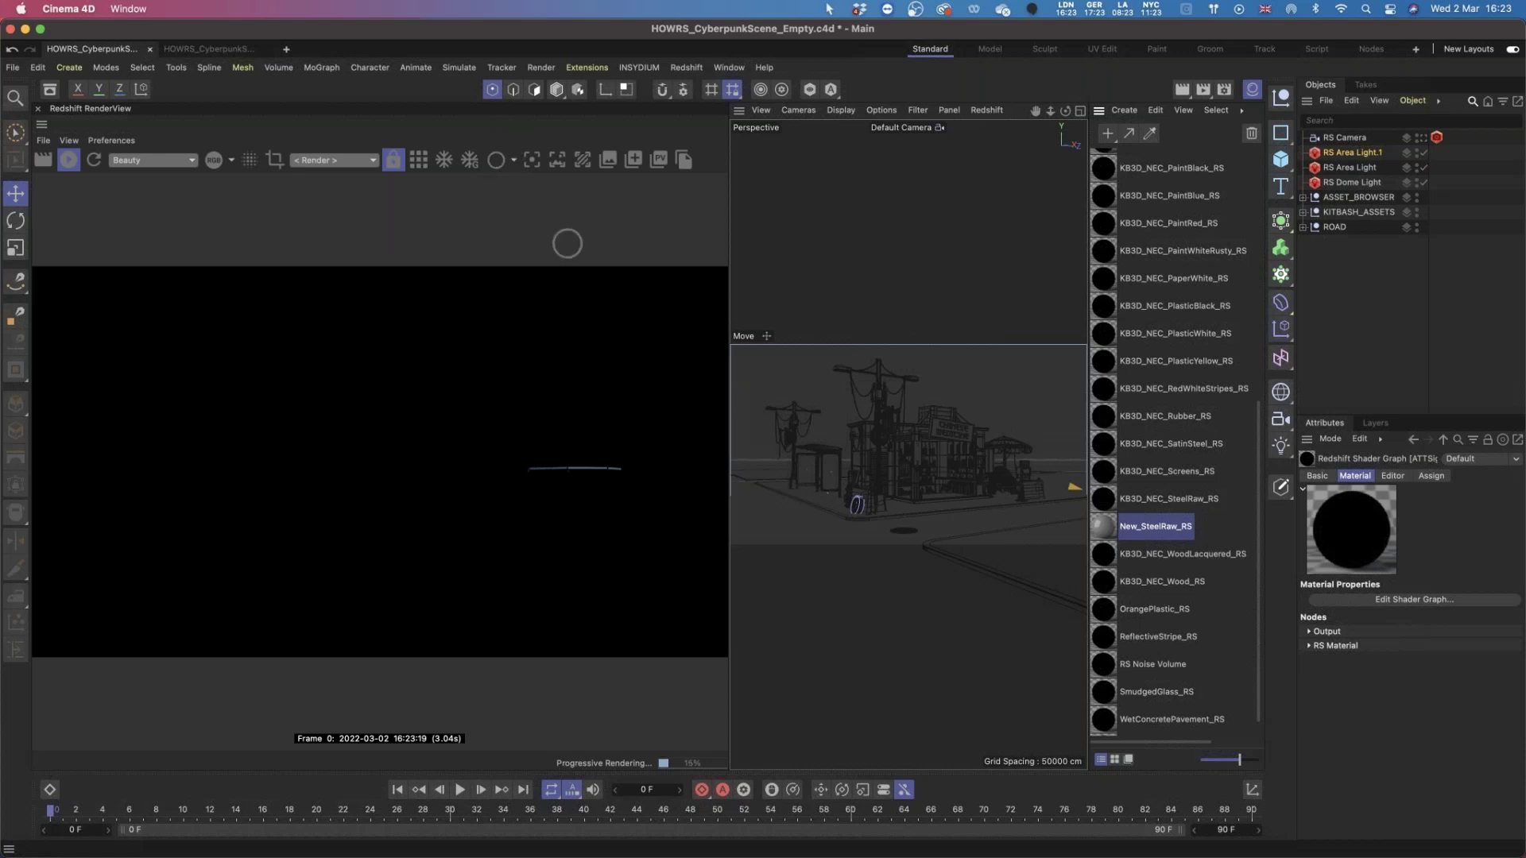
Examine which objects use KB3D_NEC_SteelRaw_RS and locate the second KB3D_NEC_BldgSM_A_ConcreteBarrier in the object hierarchy.
left_click(1112, 499)
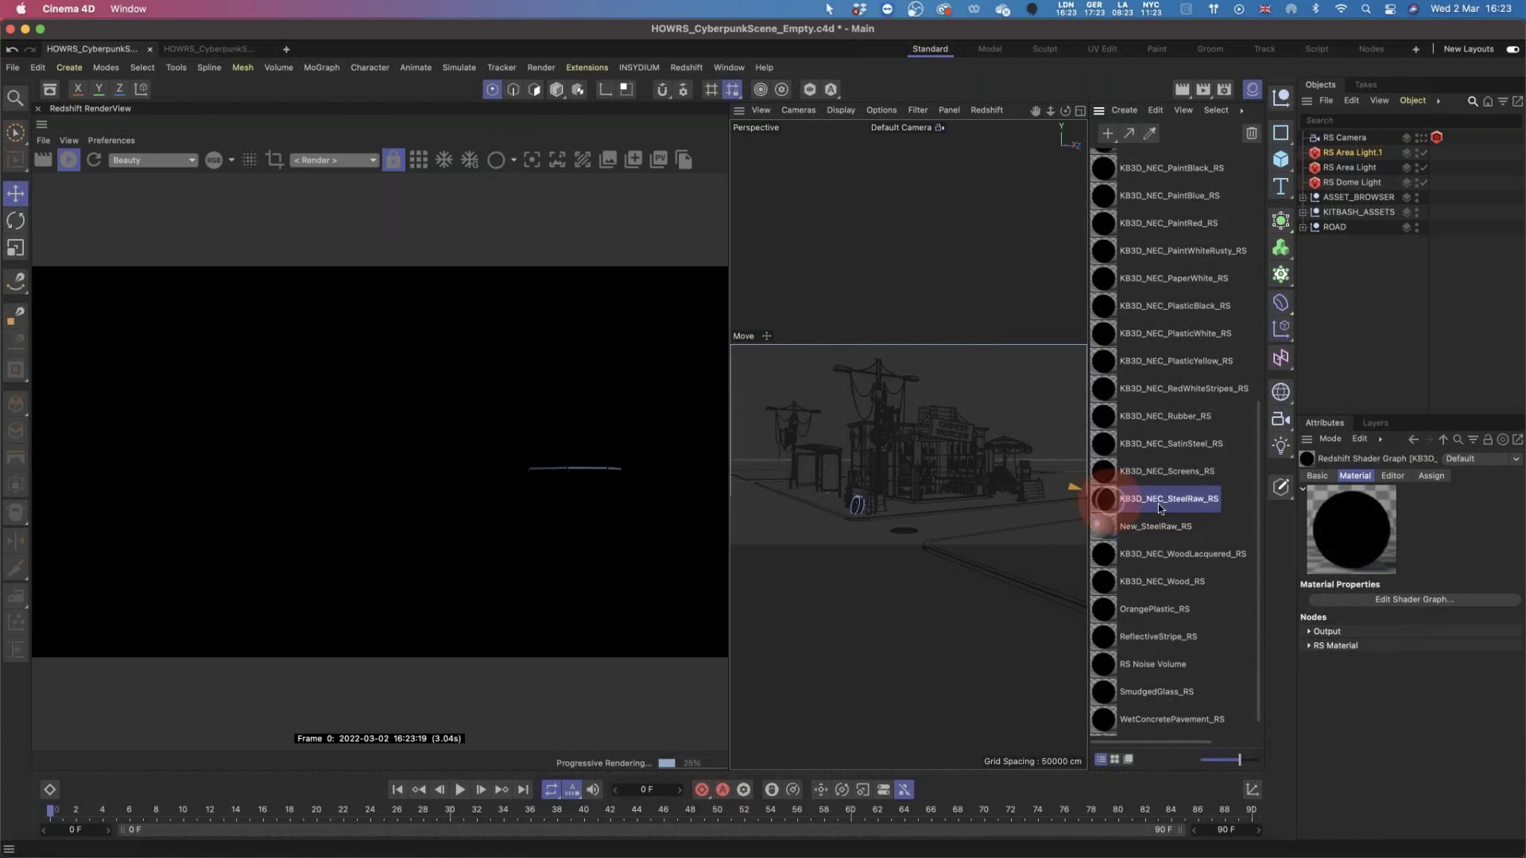
left_click(1429, 477)
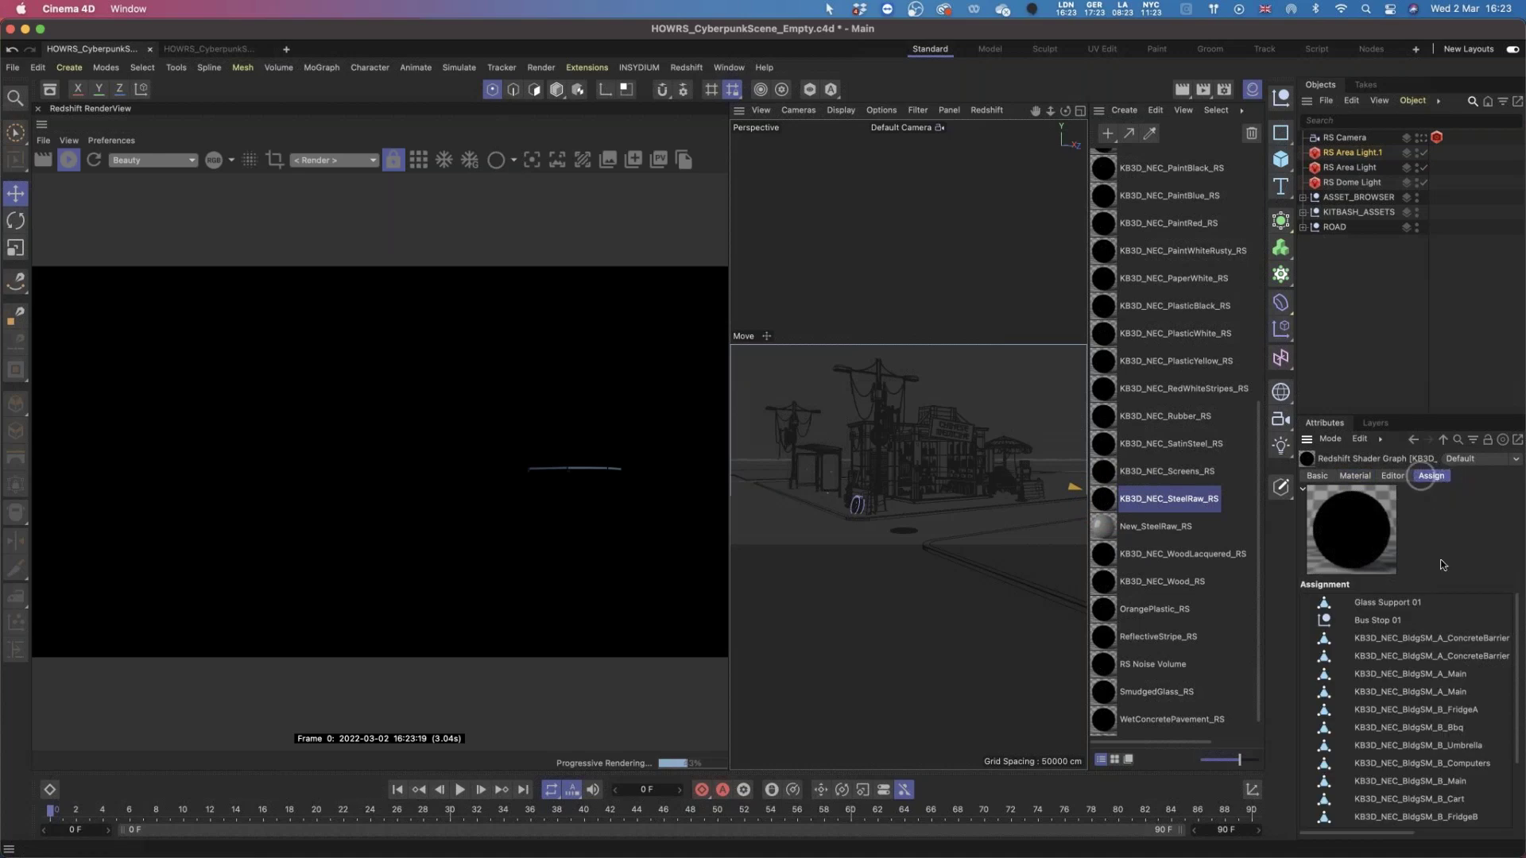
scroll(1403, 645, "down", 3)
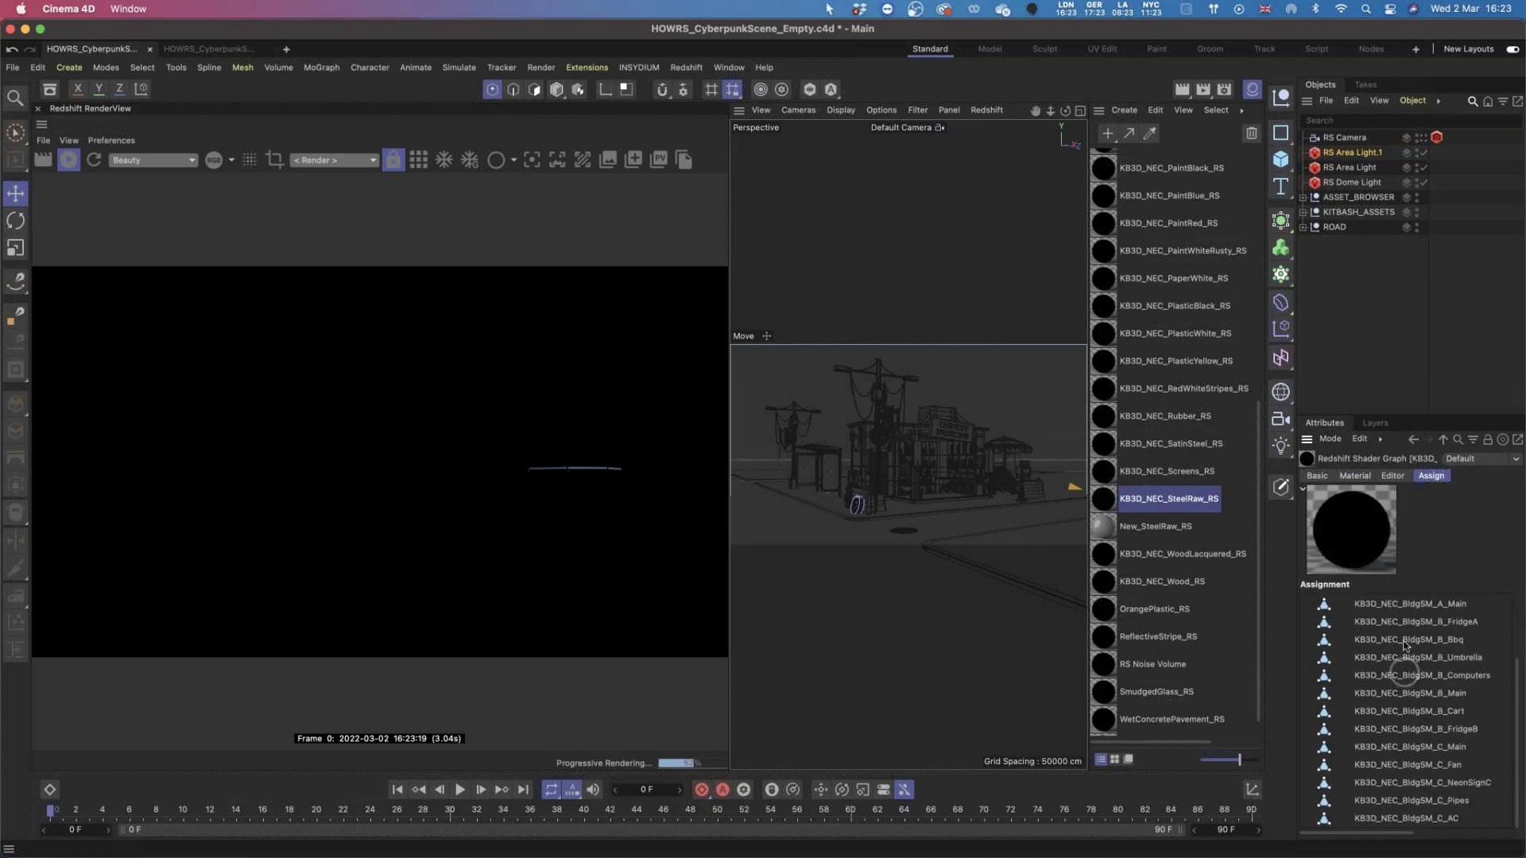
scroll(1415, 802, "up", 3)
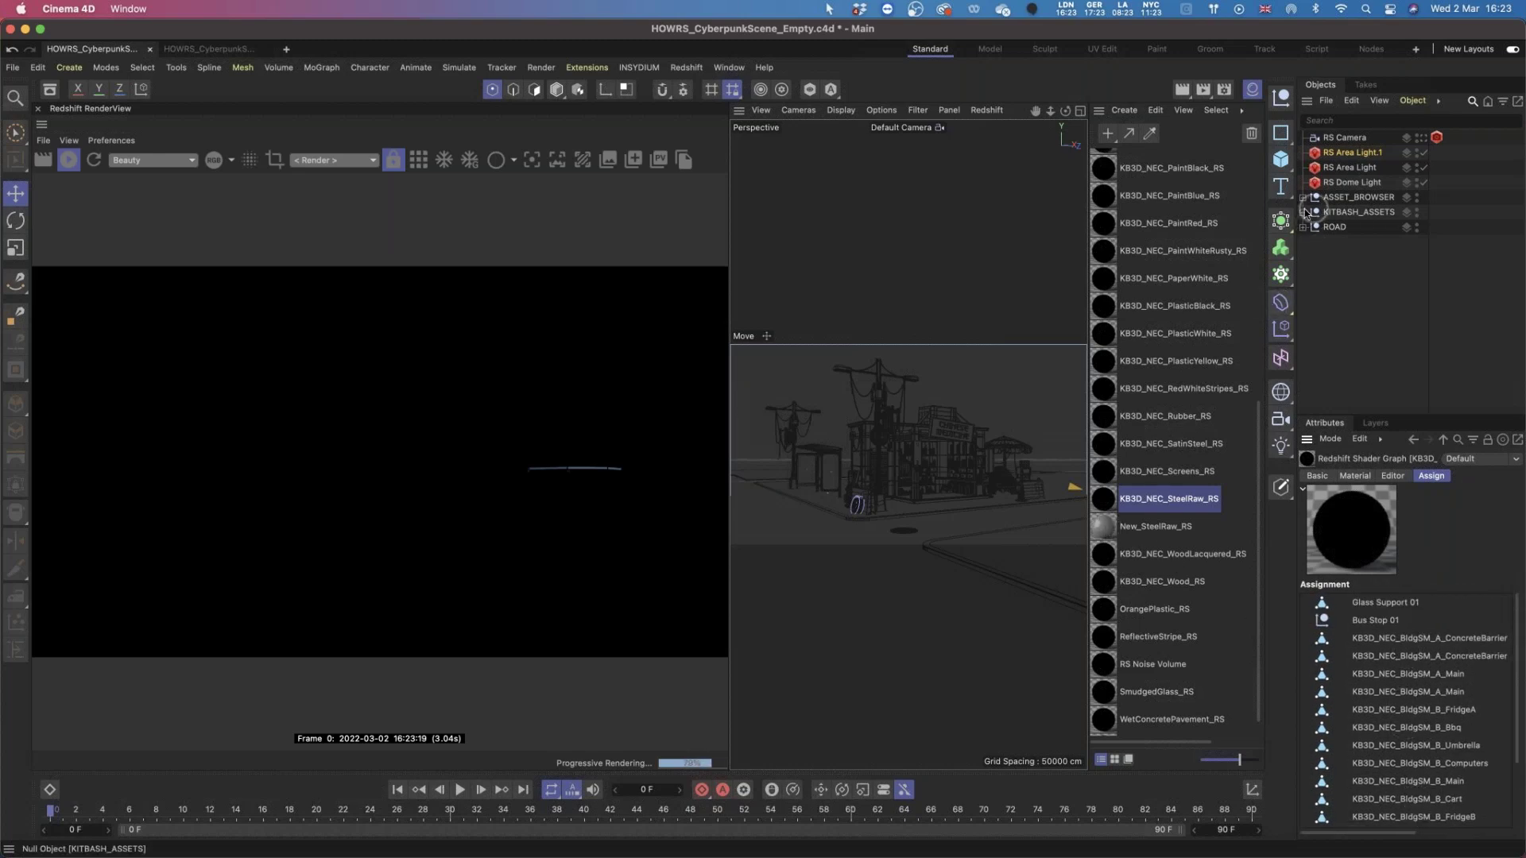
right_click(1402, 654)
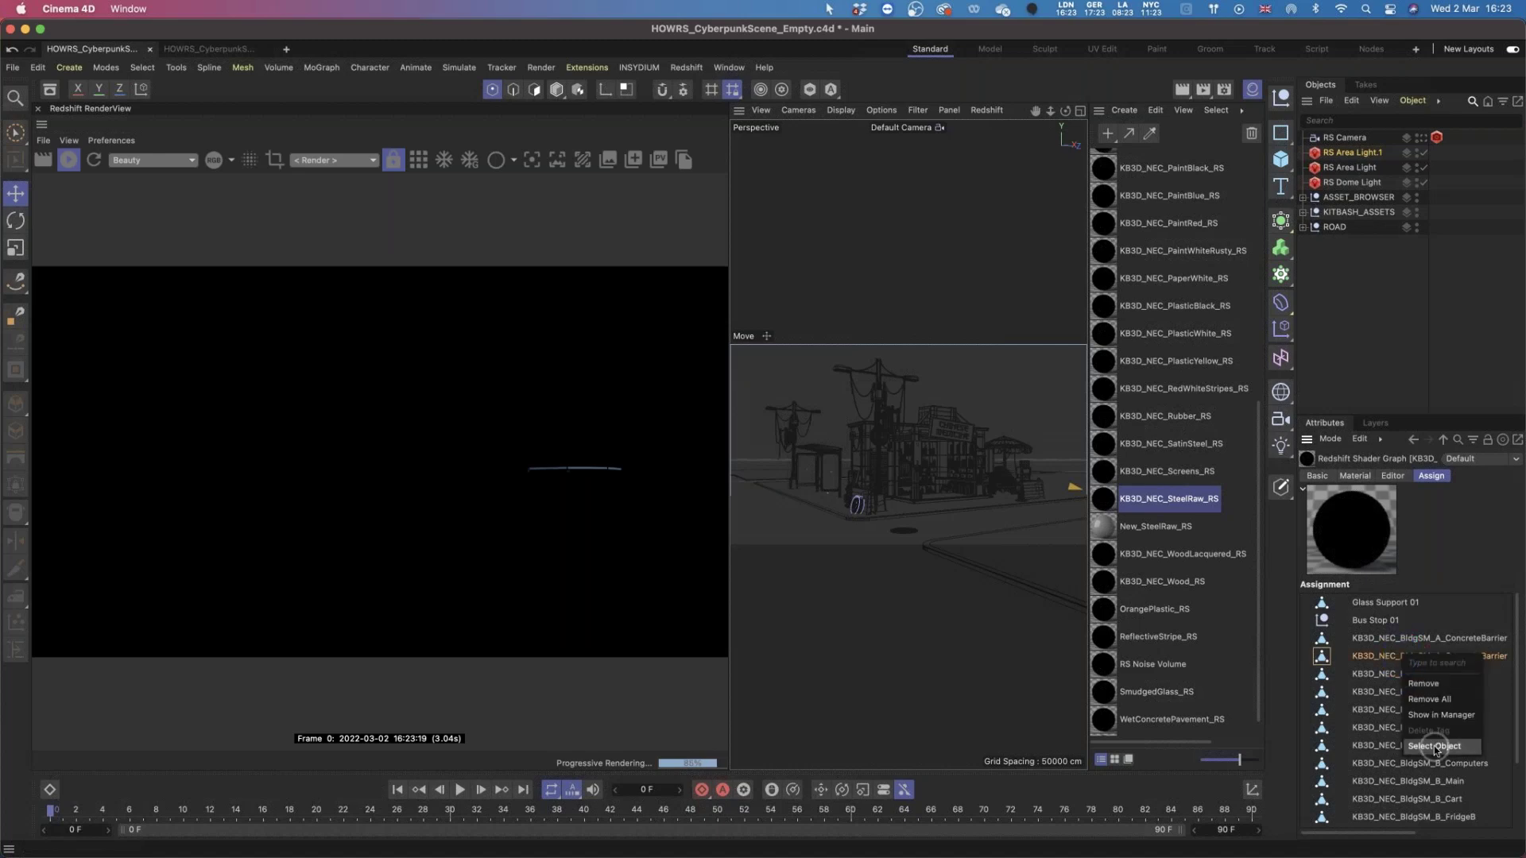
left_click(1438, 741)
scroll(1343, 373, "down", 6)
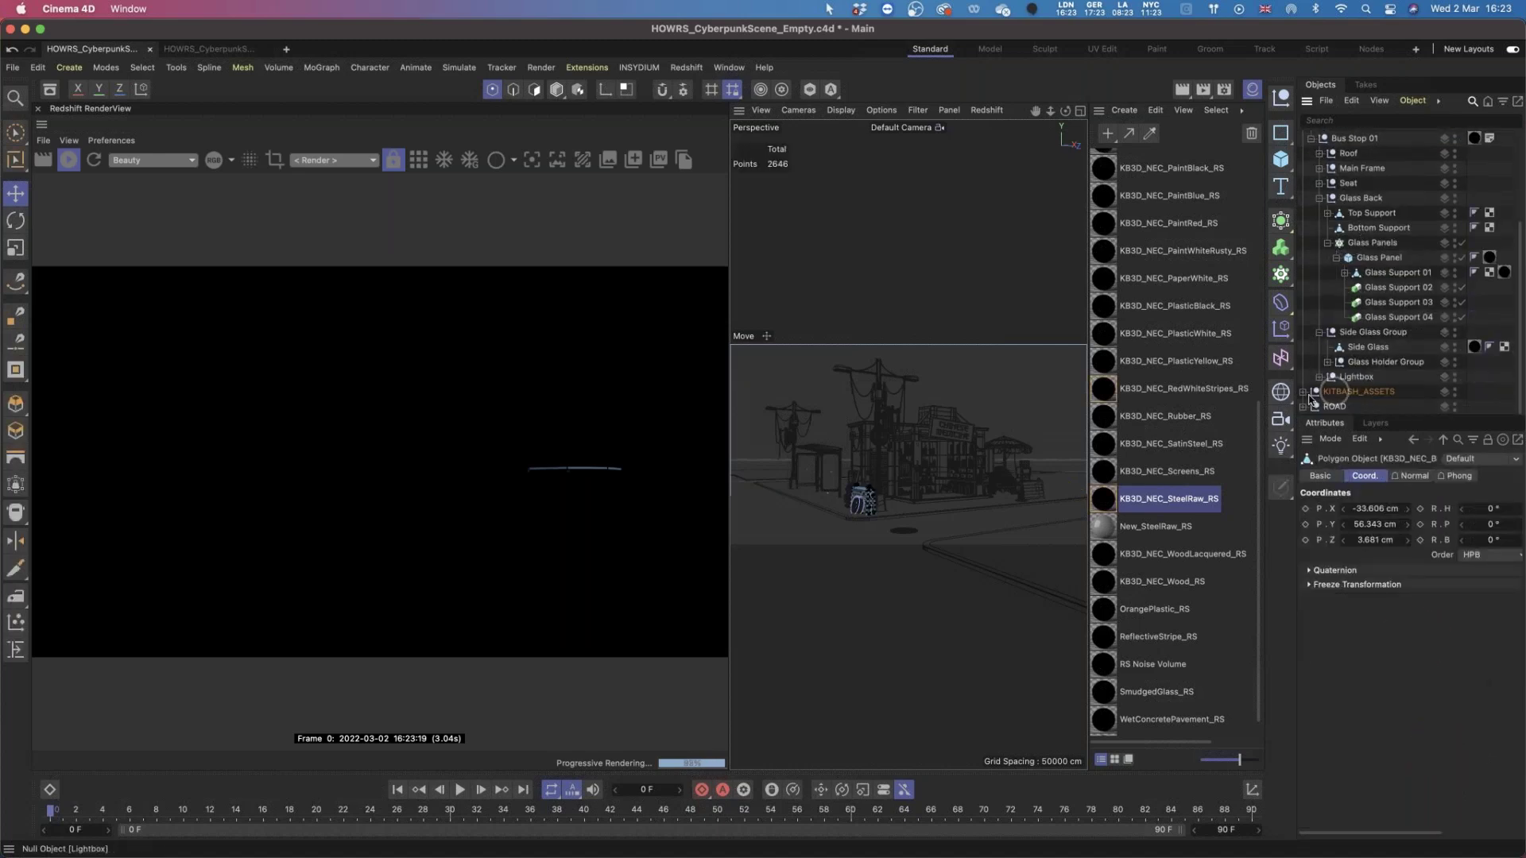
scroll(1335, 399, "down", 4)
scroll(1389, 324, "right", 2)
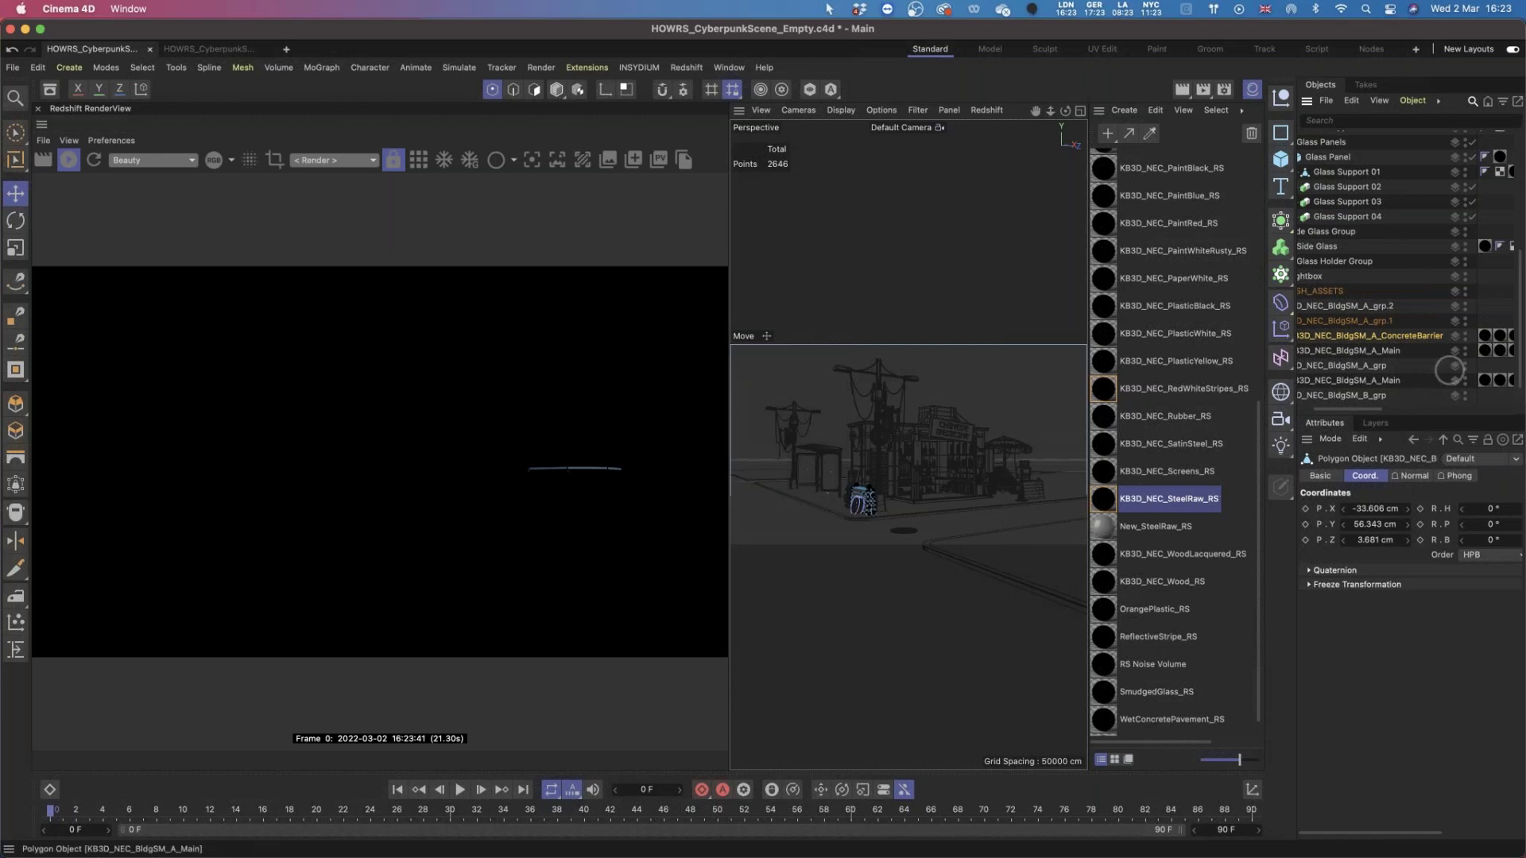
Replace KB3D_NEC_SteelRaw_RS with New_SteelRaw_RS on all objects it is assigned to.
left_click(1130, 498)
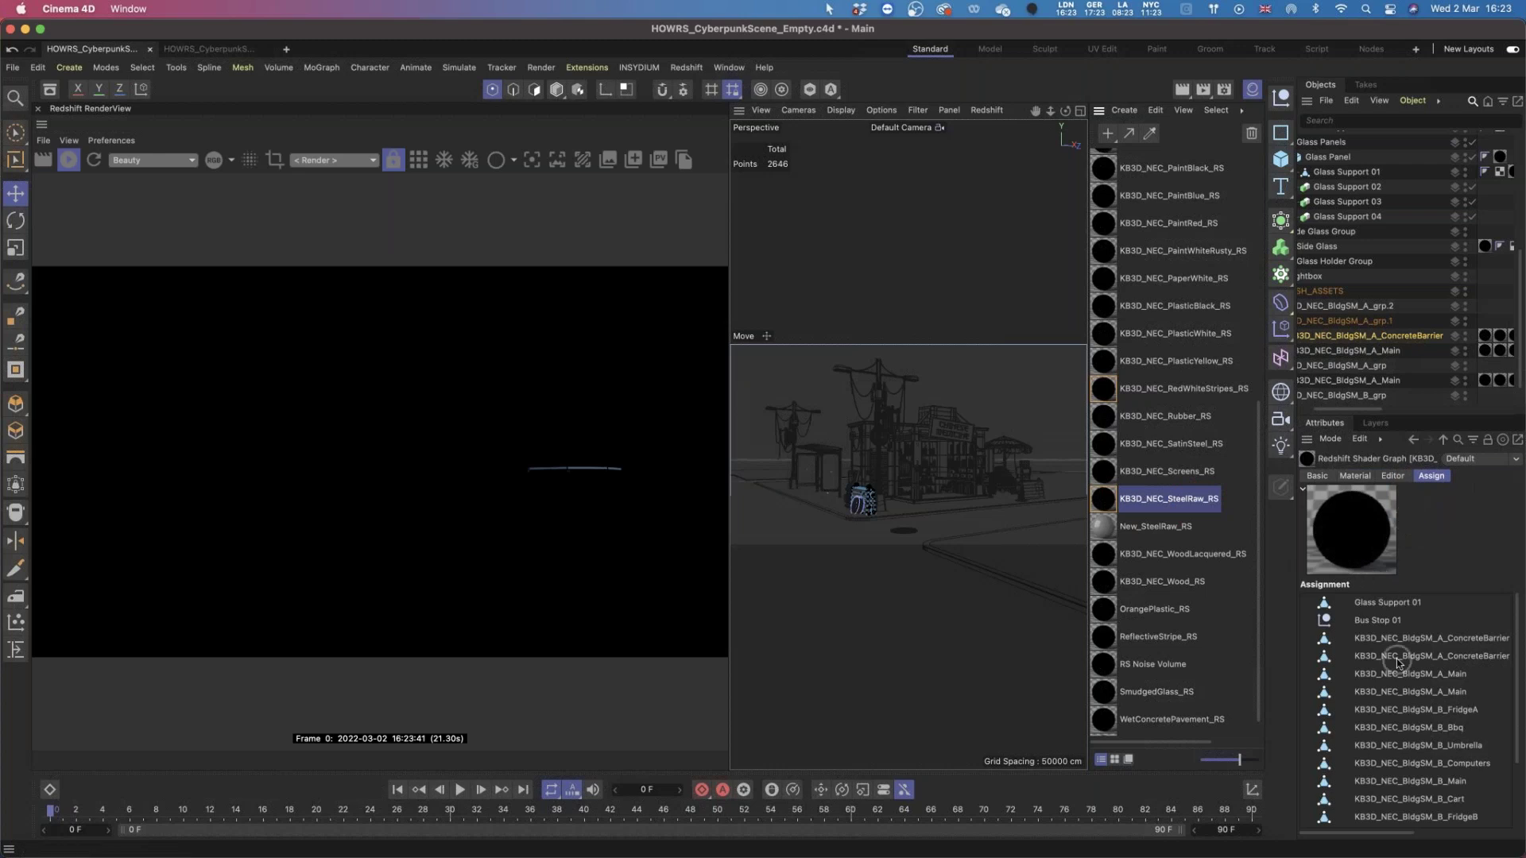
left_click(1096, 500)
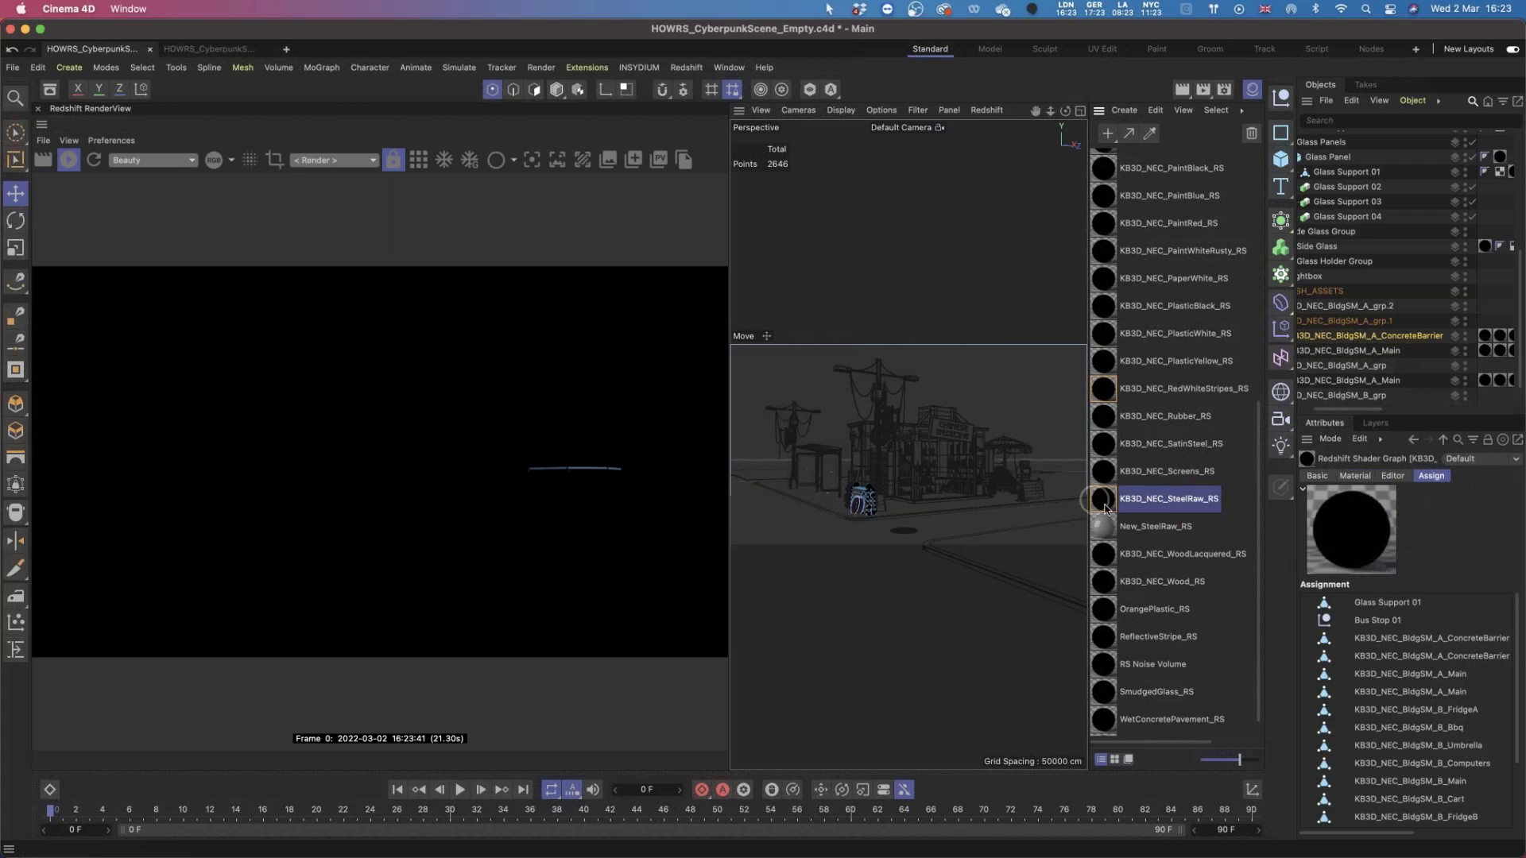
left_click(1103, 527)
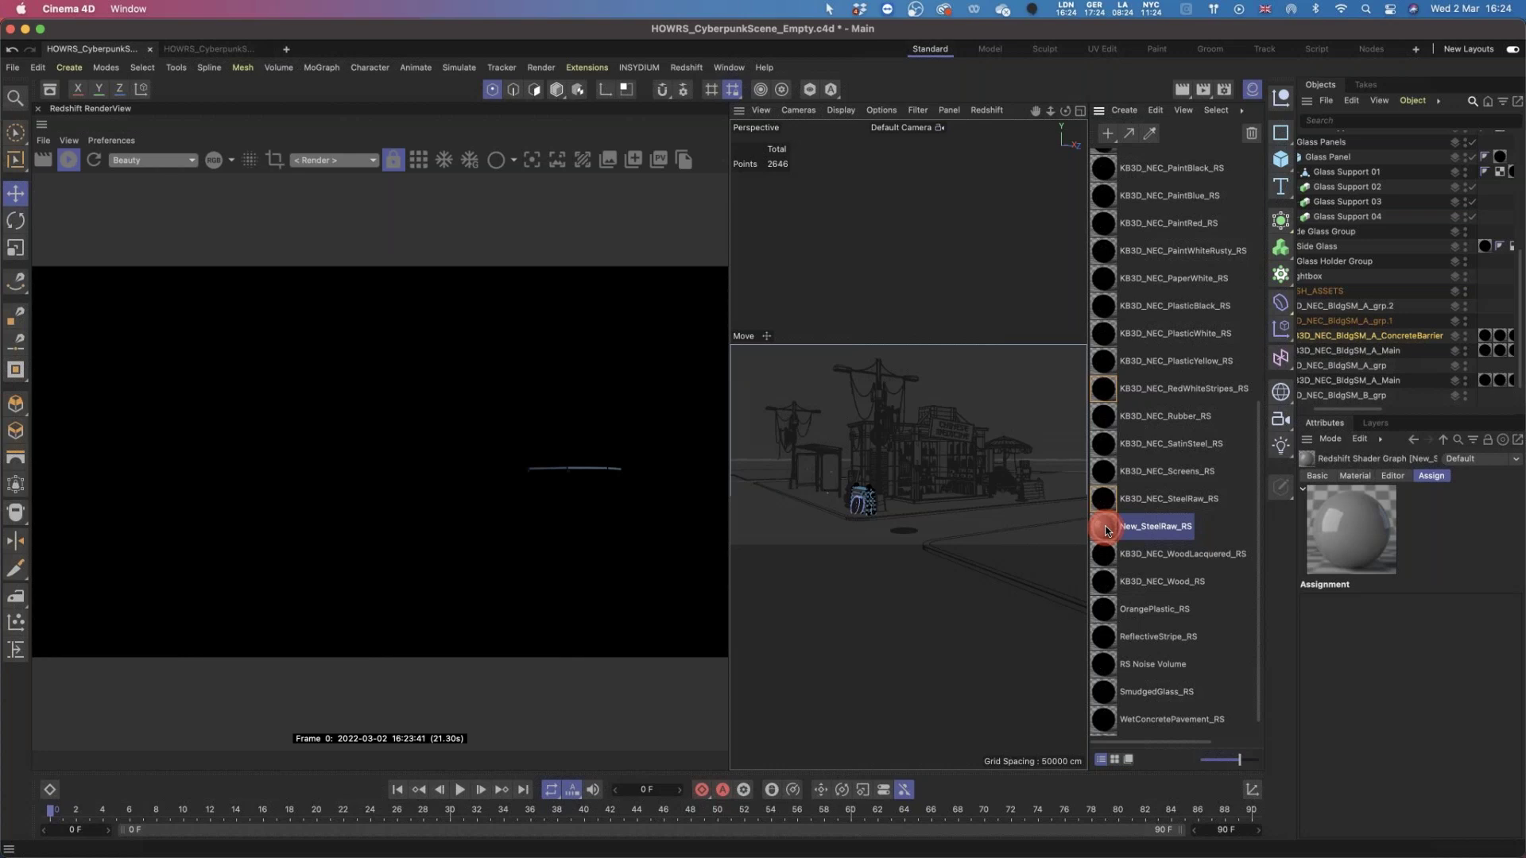
left_click_drag(1105, 530, 1109, 499)
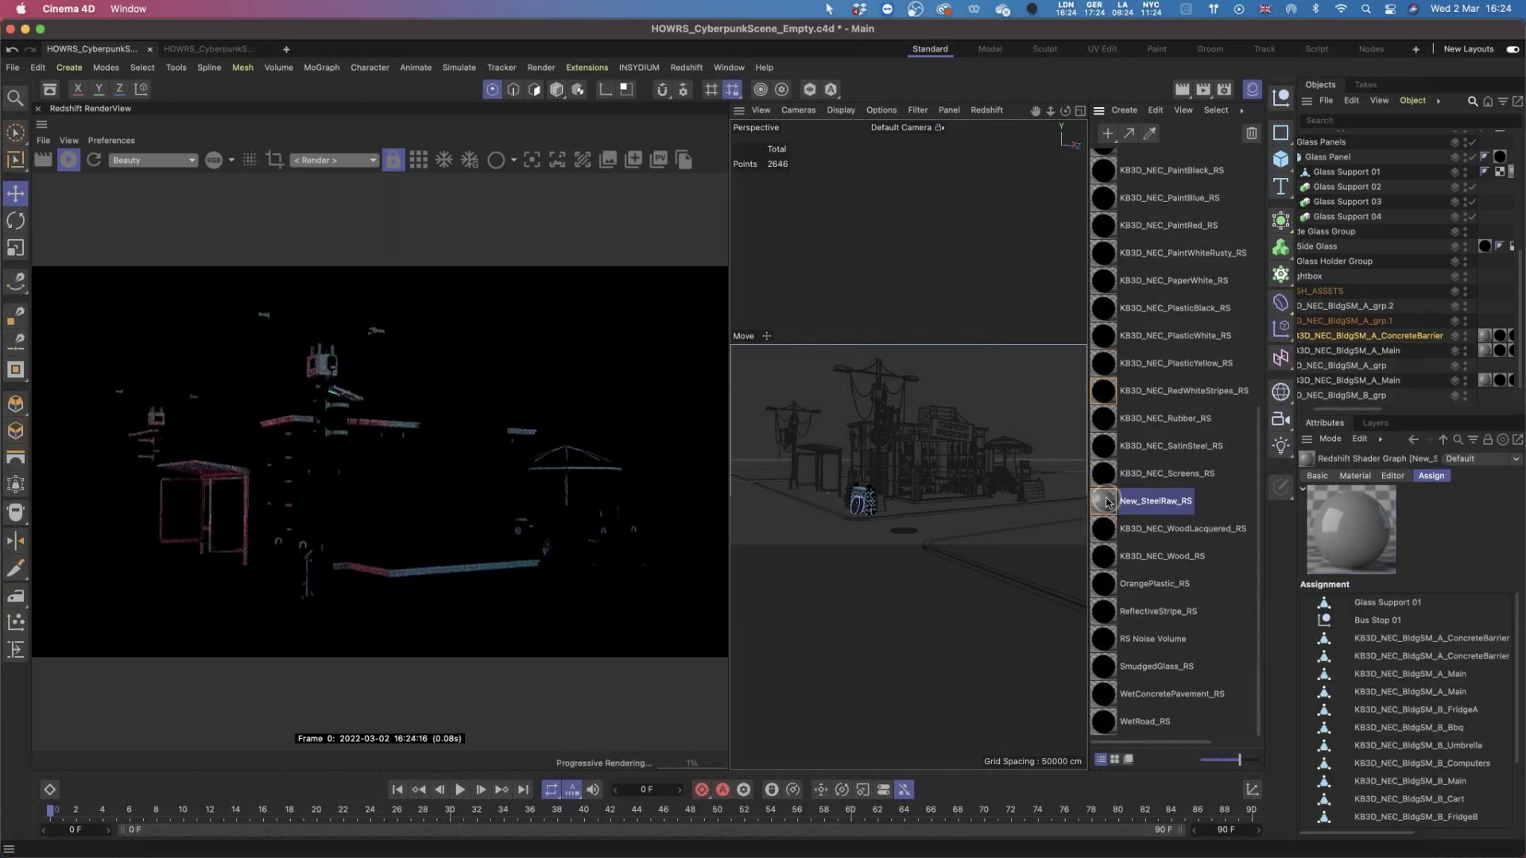
Widen the object list to reveal the material tags and collapse the ASSET_BROWSER group.
left_click_drag(1295, 352, 1155, 352)
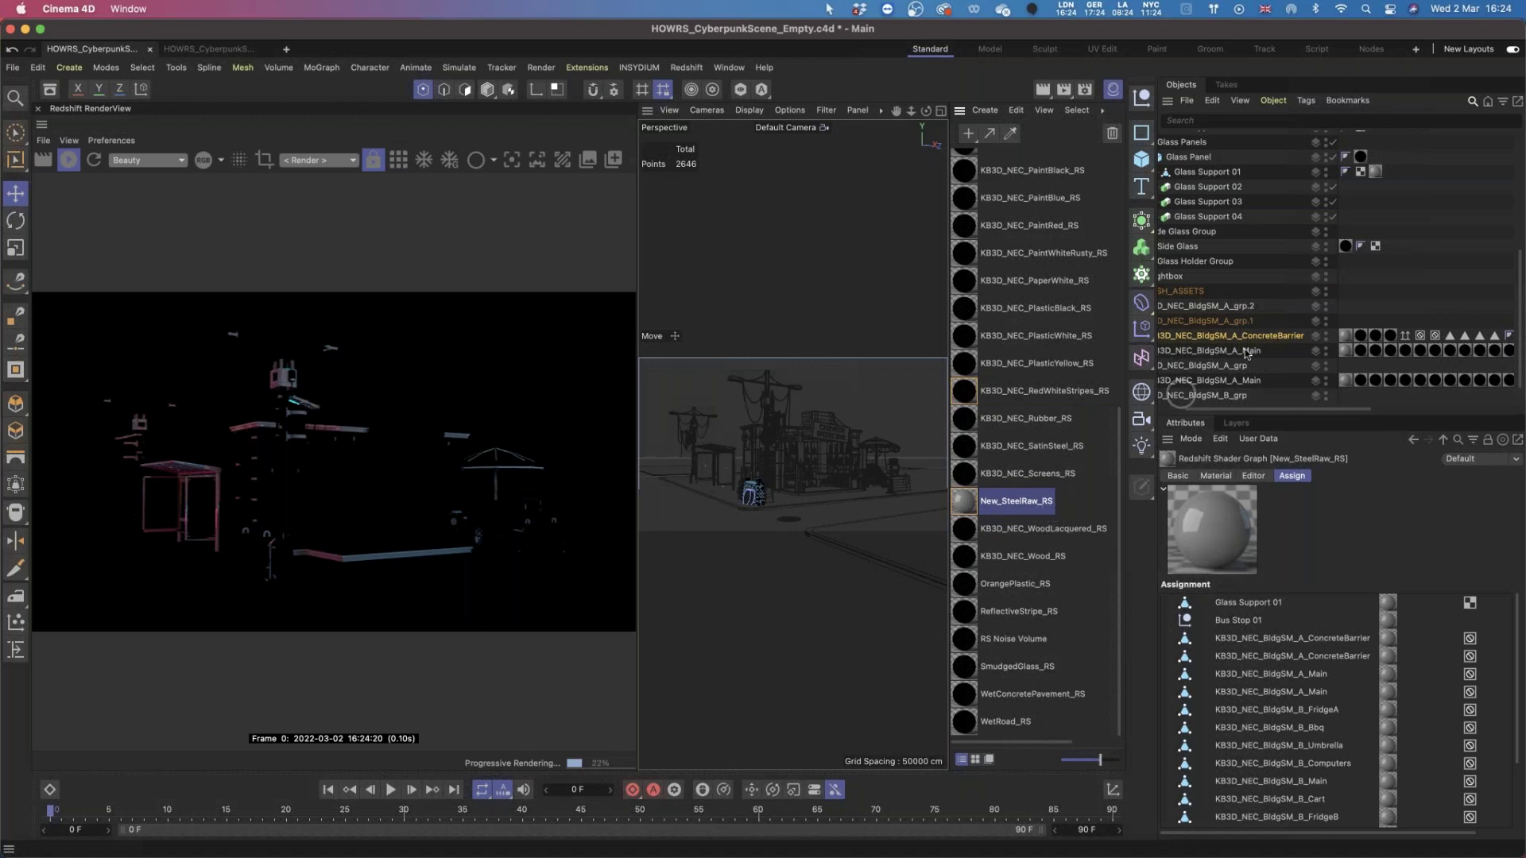
scroll(1259, 341, "left", 3)
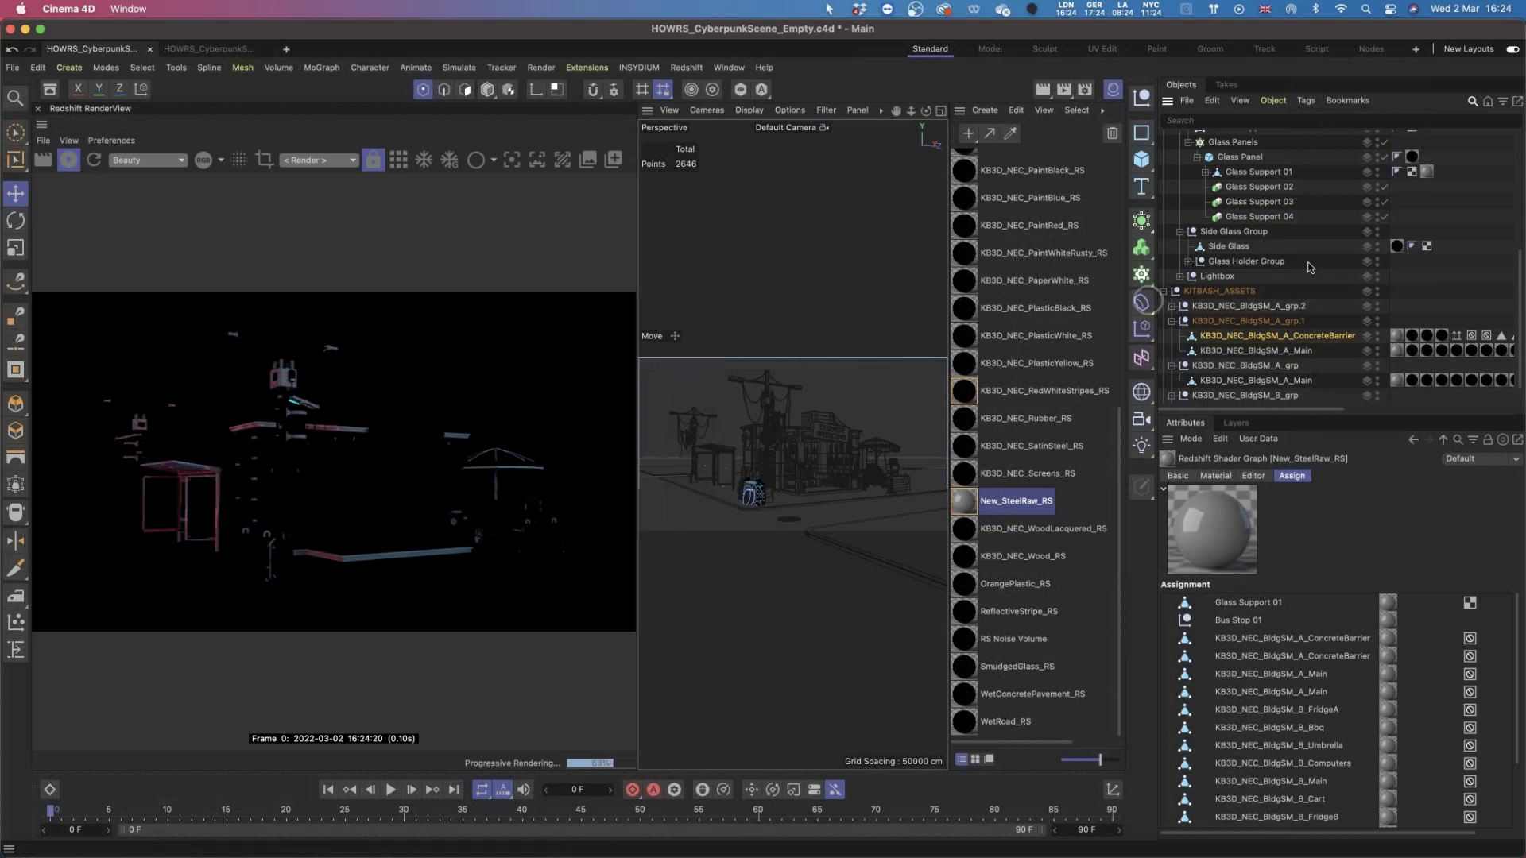
scroll(1208, 318, "up", 6)
left_click(1164, 197)
Frame the utility pole's transformer box close up in the perspective view and stop the live render.
left_click(823, 398)
right_click_drag(755, 397, 809, 422, "alt")
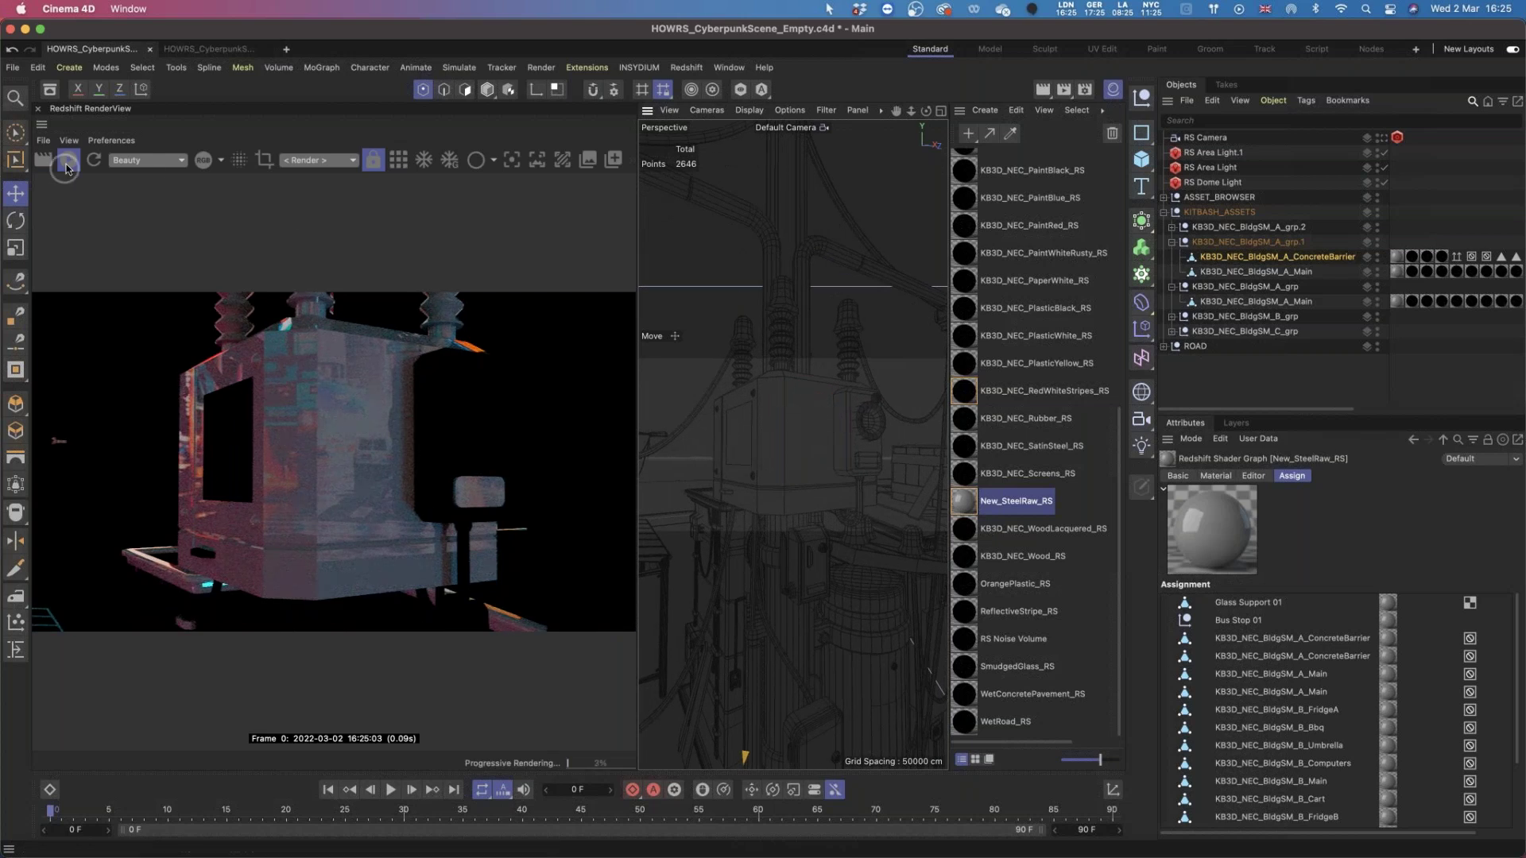
left_click(511, 321)
Open the New_SteelRaw_RS shader graph, dock it beneath the timeline, and shift its nodes aside to free up space.
left_click(965, 508)
double_click(964, 508)
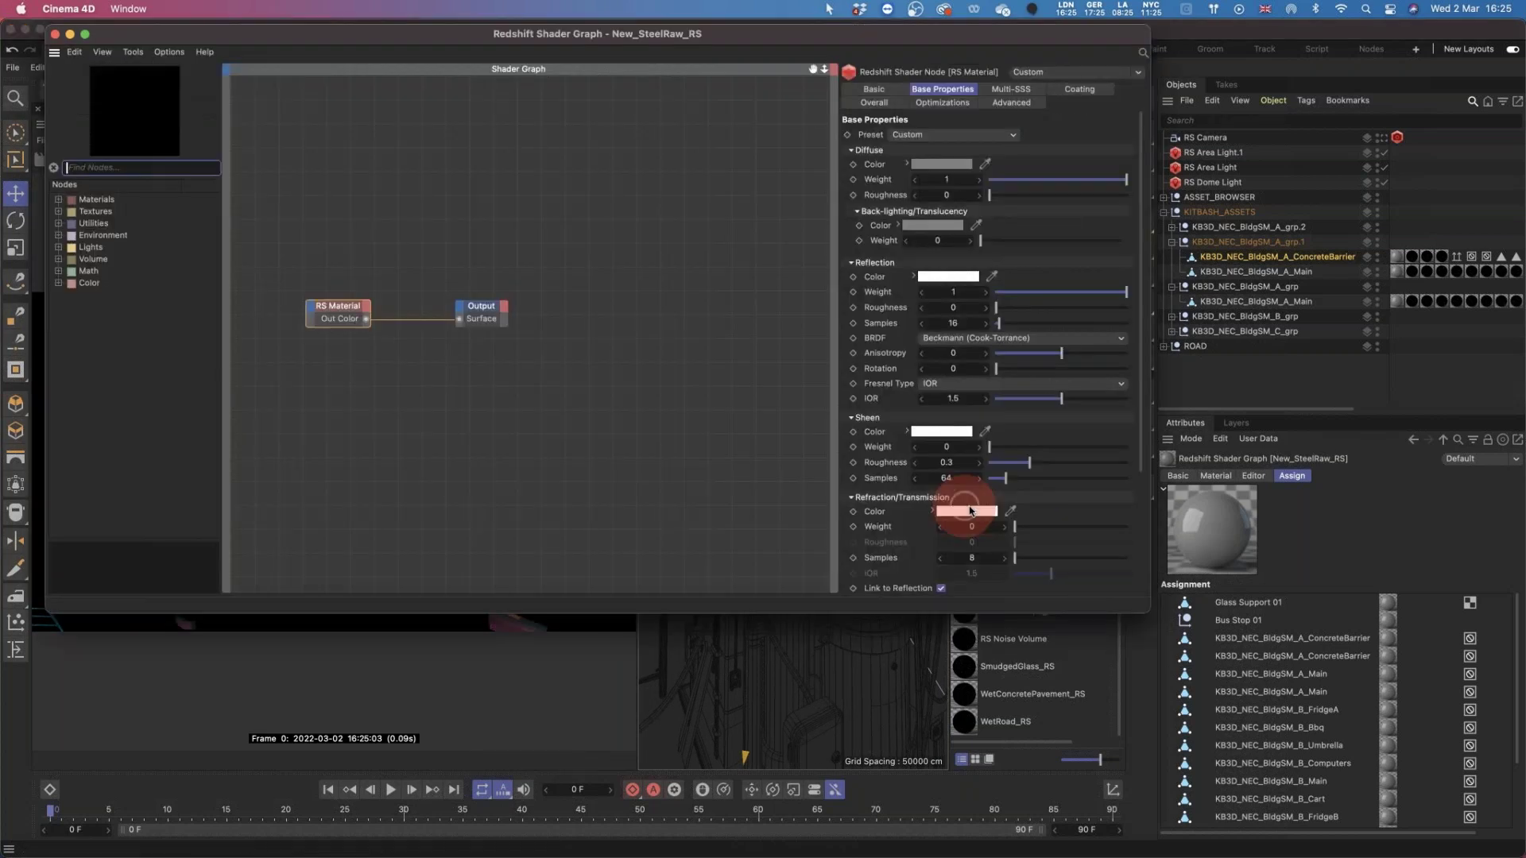
left_click_drag(54, 52, 323, 833)
left_click_drag(435, 613, 698, 673)
left_click_drag(622, 643, 982, 664)
left_click(847, 614)
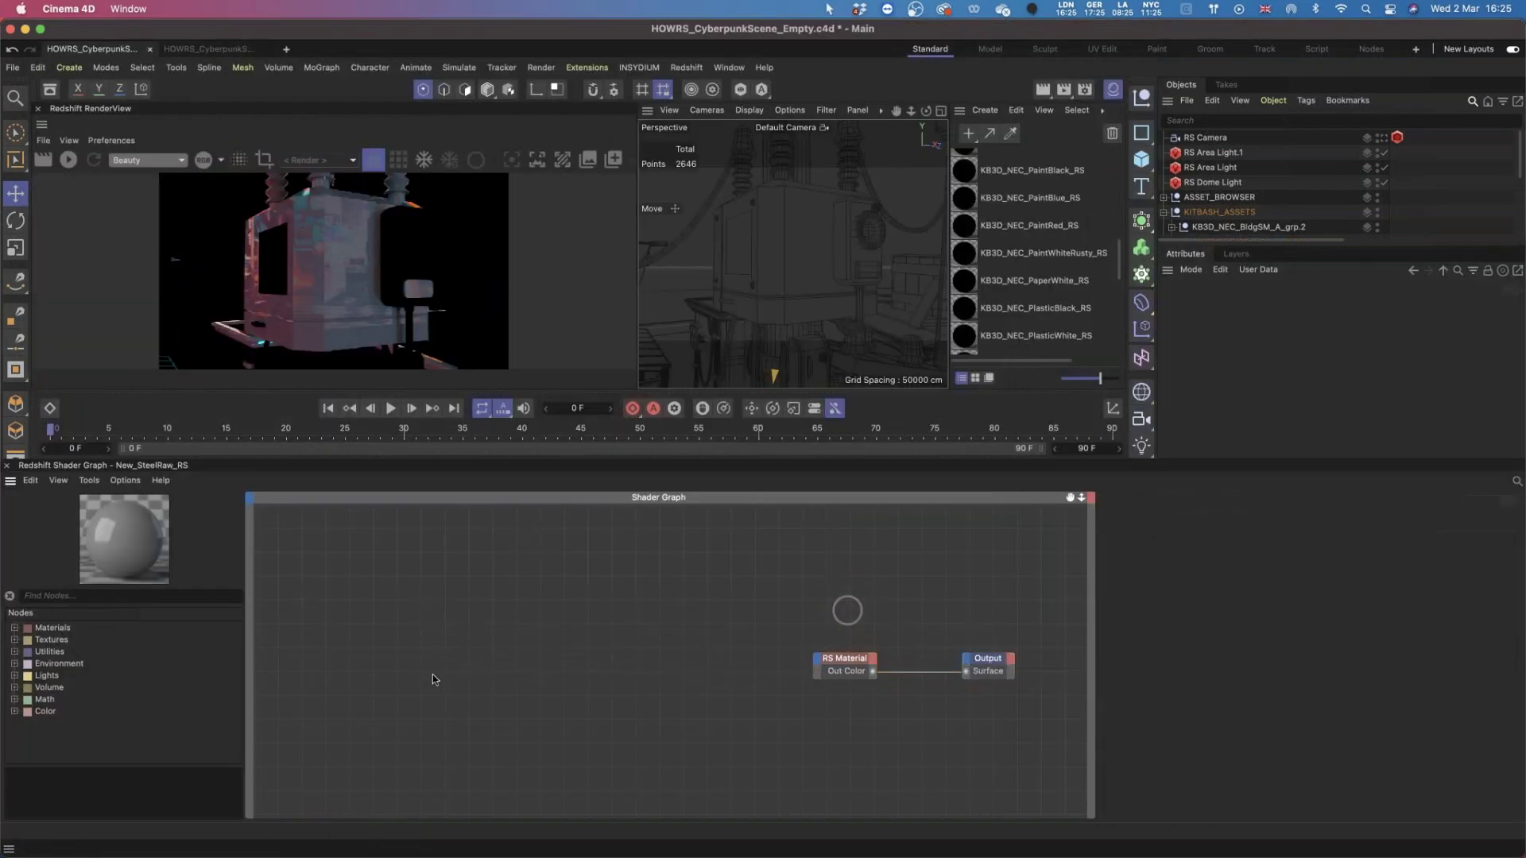
Import the five KB3D_NEC_SteelRaw maps from the Project Files folder into the shader graph without copying them to the project location.
left_click(27, 844)
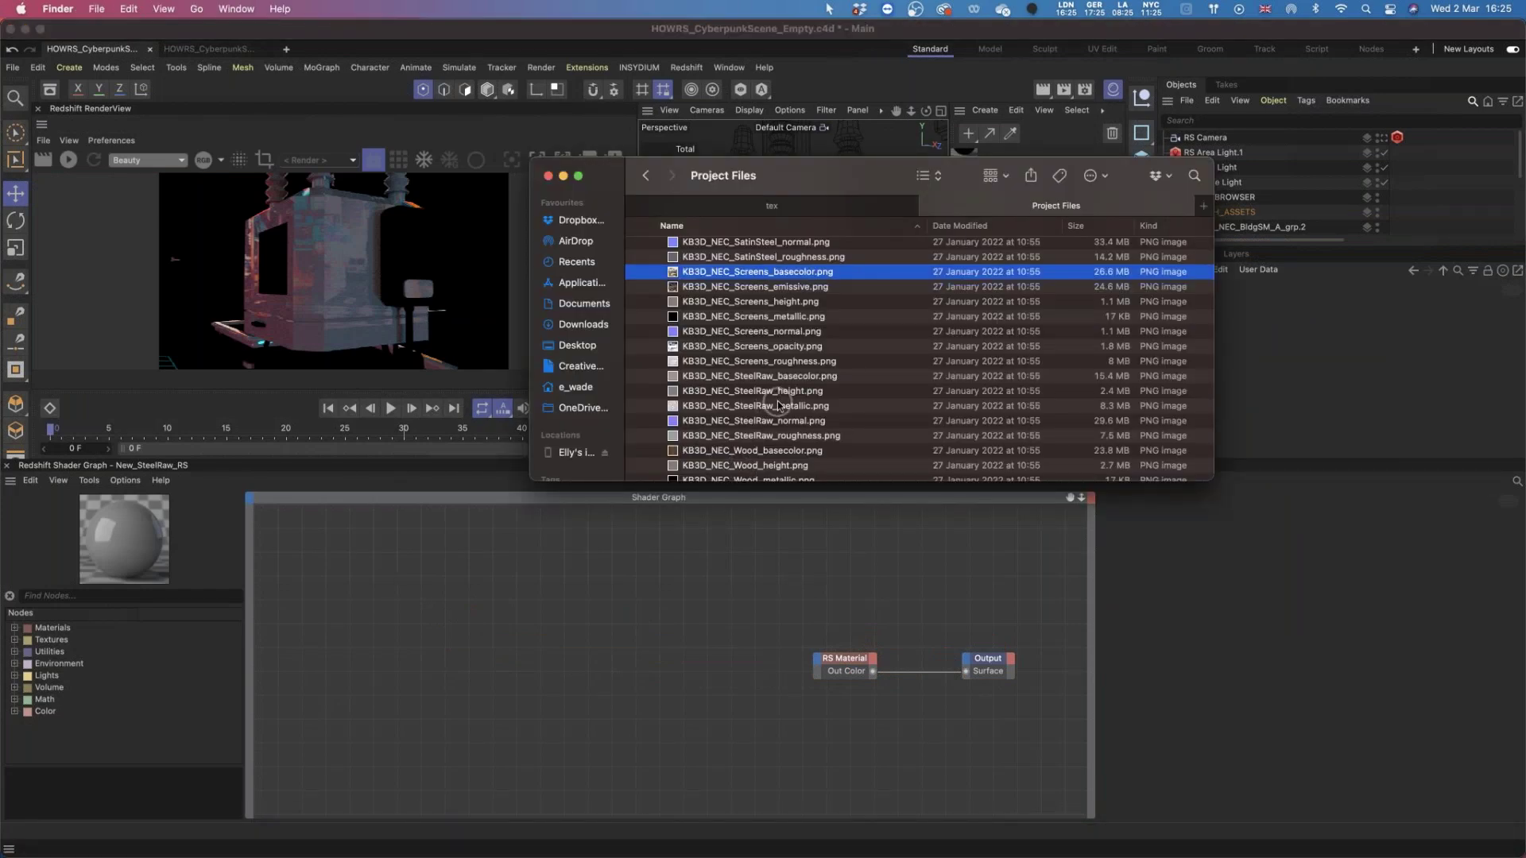
scroll(778, 405, "down", 2)
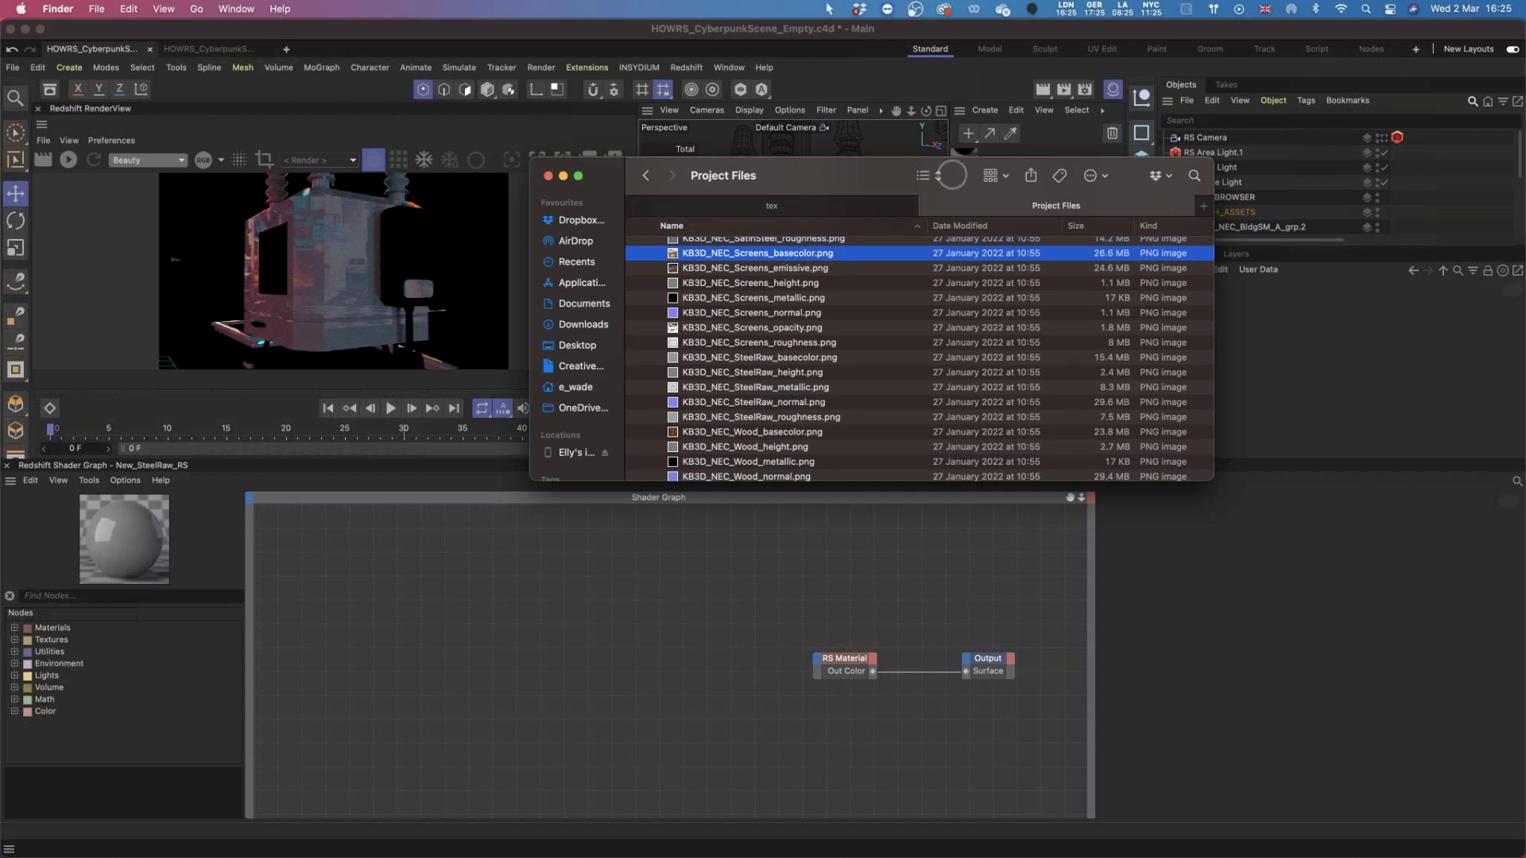
scroll(740, 343, "down", 1)
left_click(749, 342)
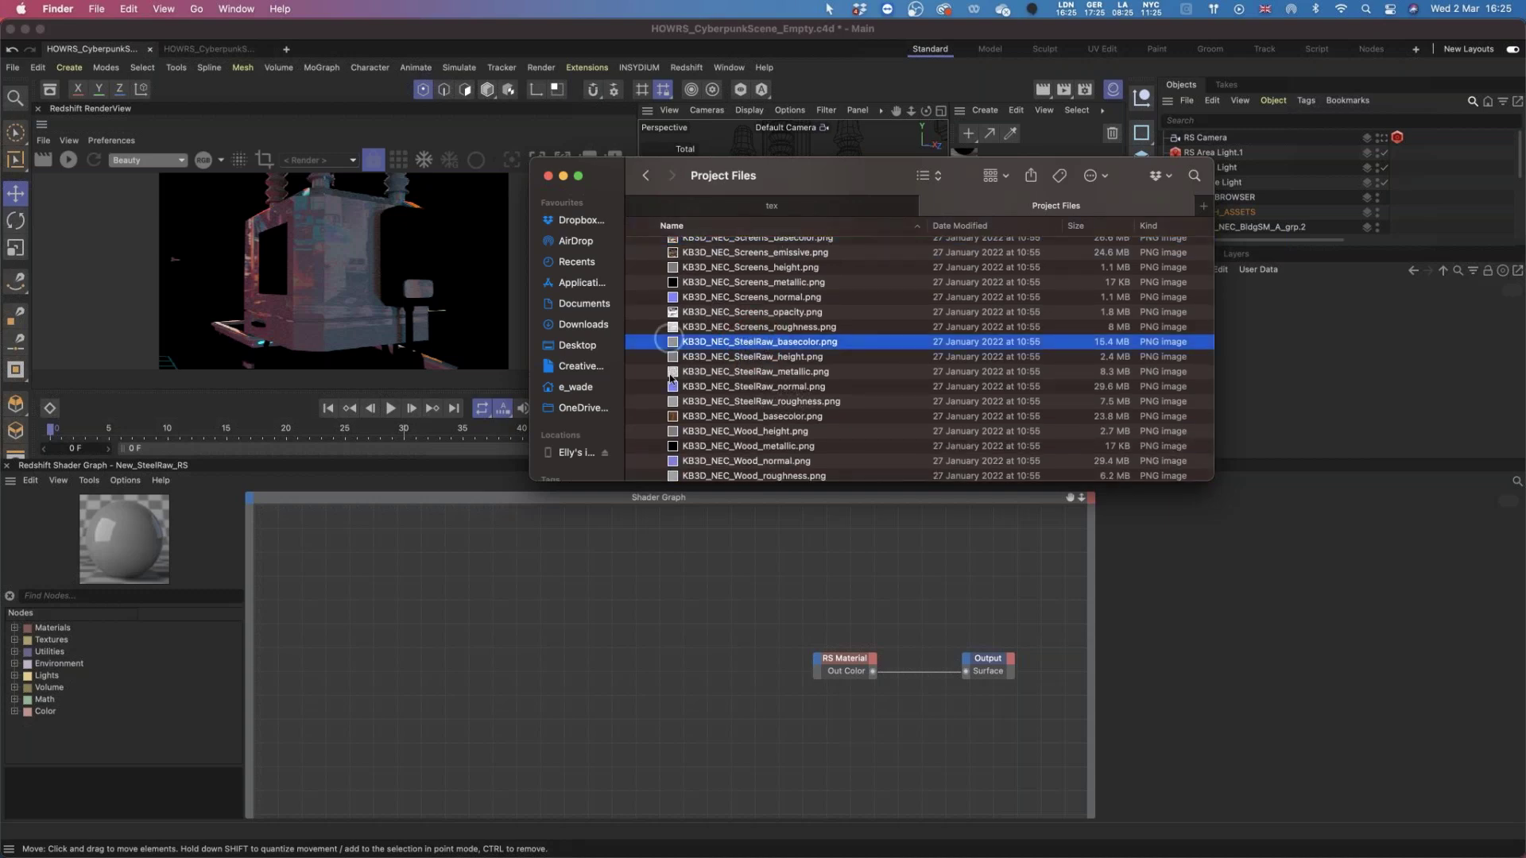
left_click(750, 399, "shift")
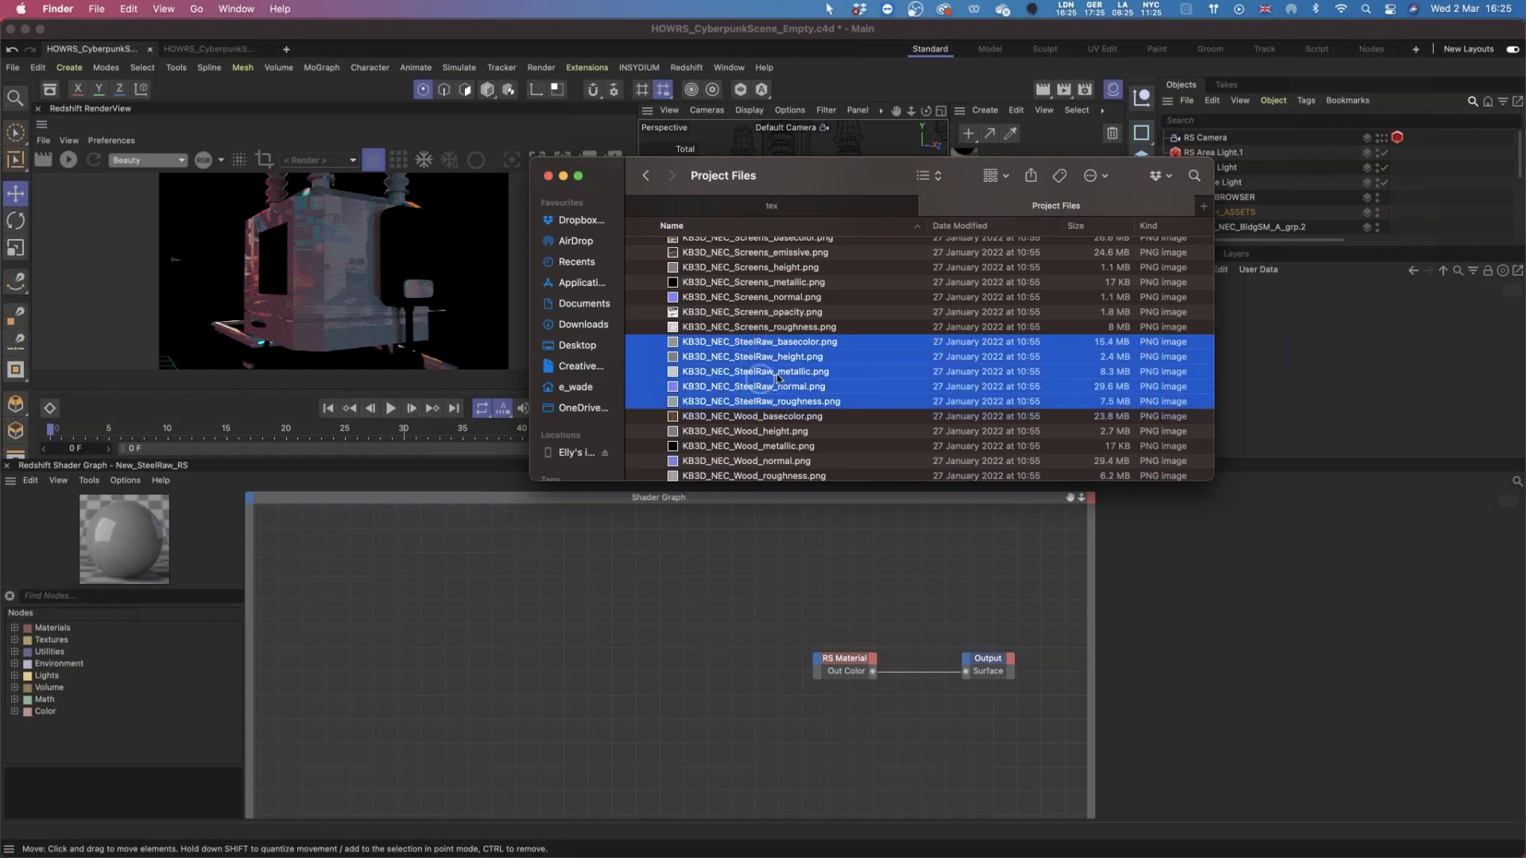
left_click_drag(760, 387, 416, 657)
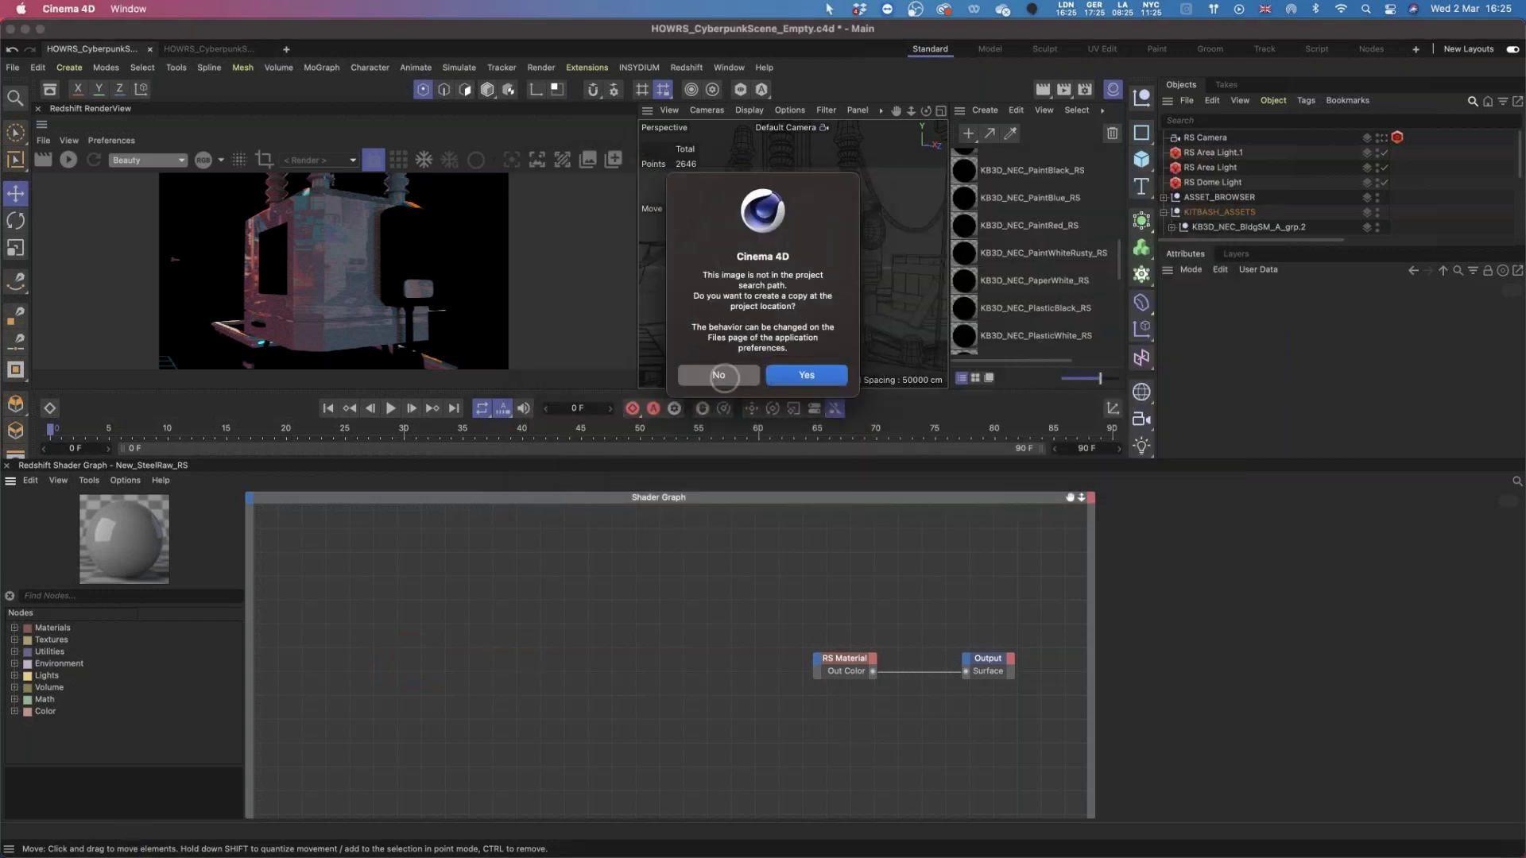
left_click(723, 378)
left_click(723, 377)
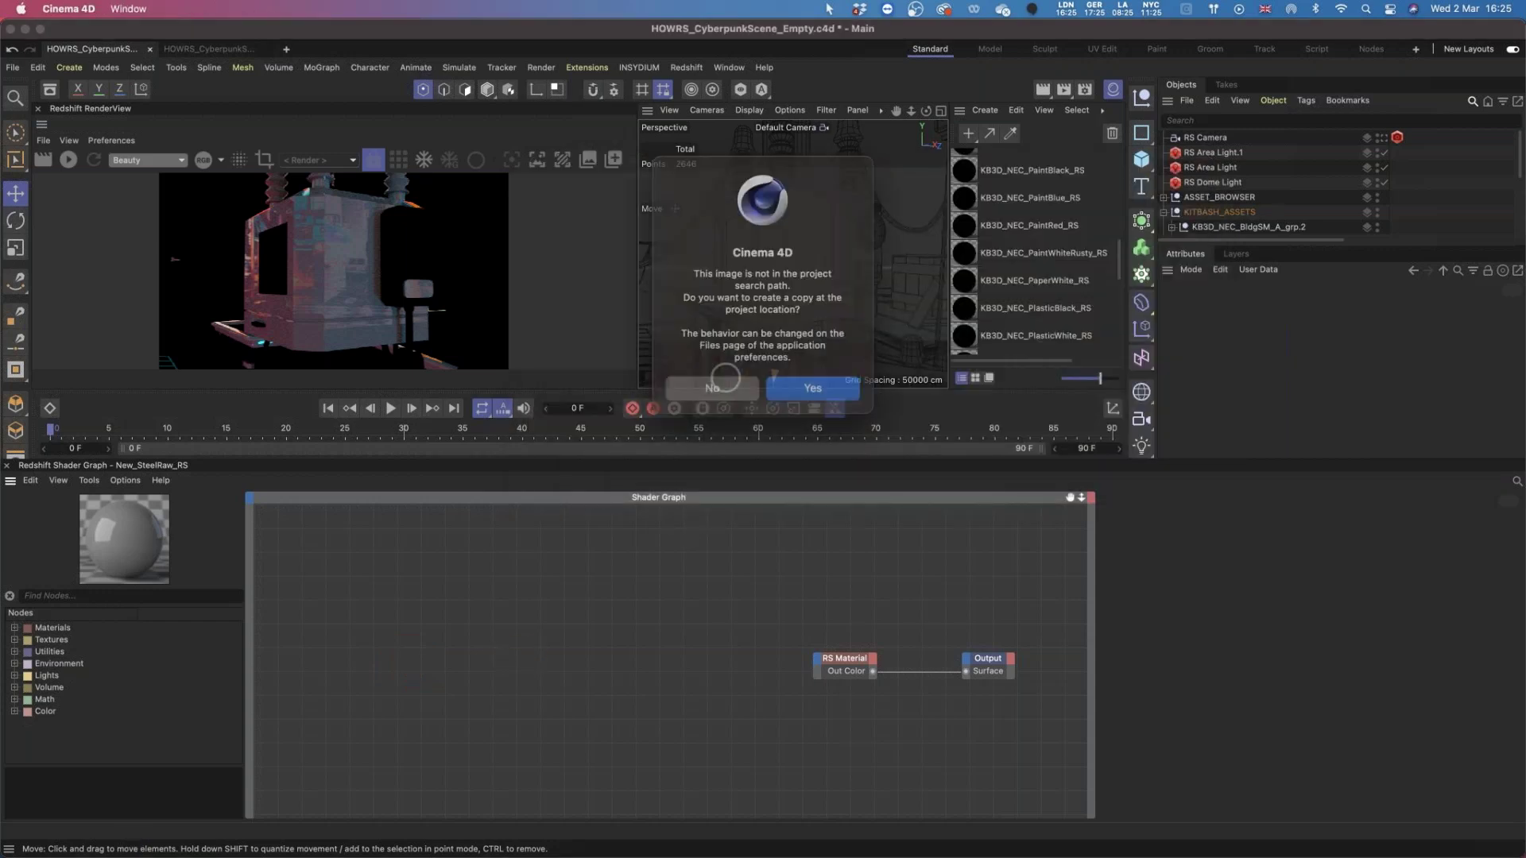
left_click(723, 377)
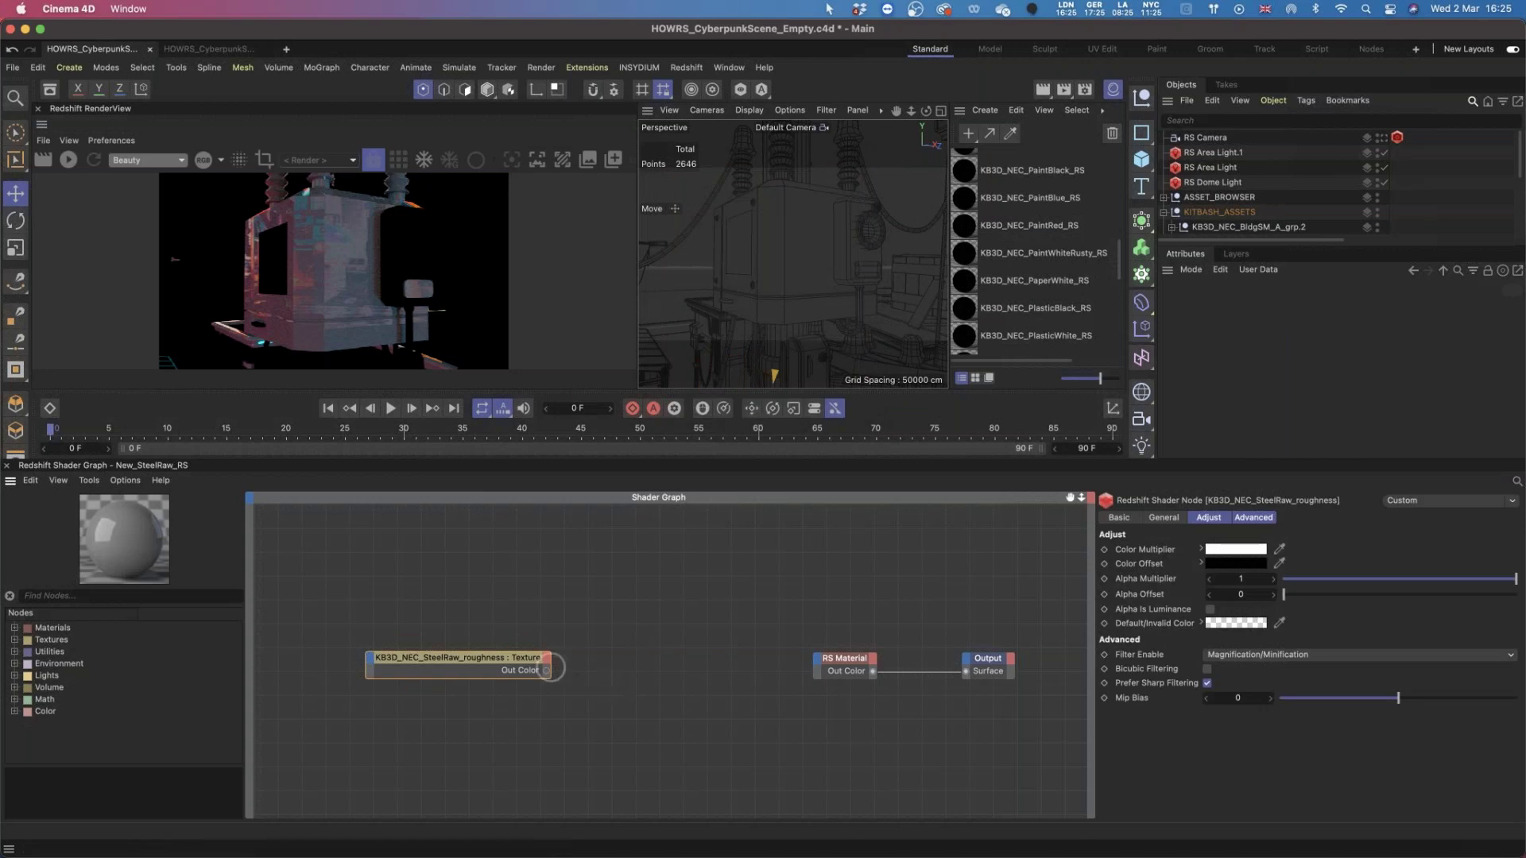
Spread the imported texture nodes into a column ordered basecolor, roughness, metallic, normal and height.
mouse_move(816, 691)
right_mouse_down("alt")
mouse_move(762, 490)
mouse_move(801, 710)
right_mouse_up("alt")
left_click_drag(506, 660, 493, 743)
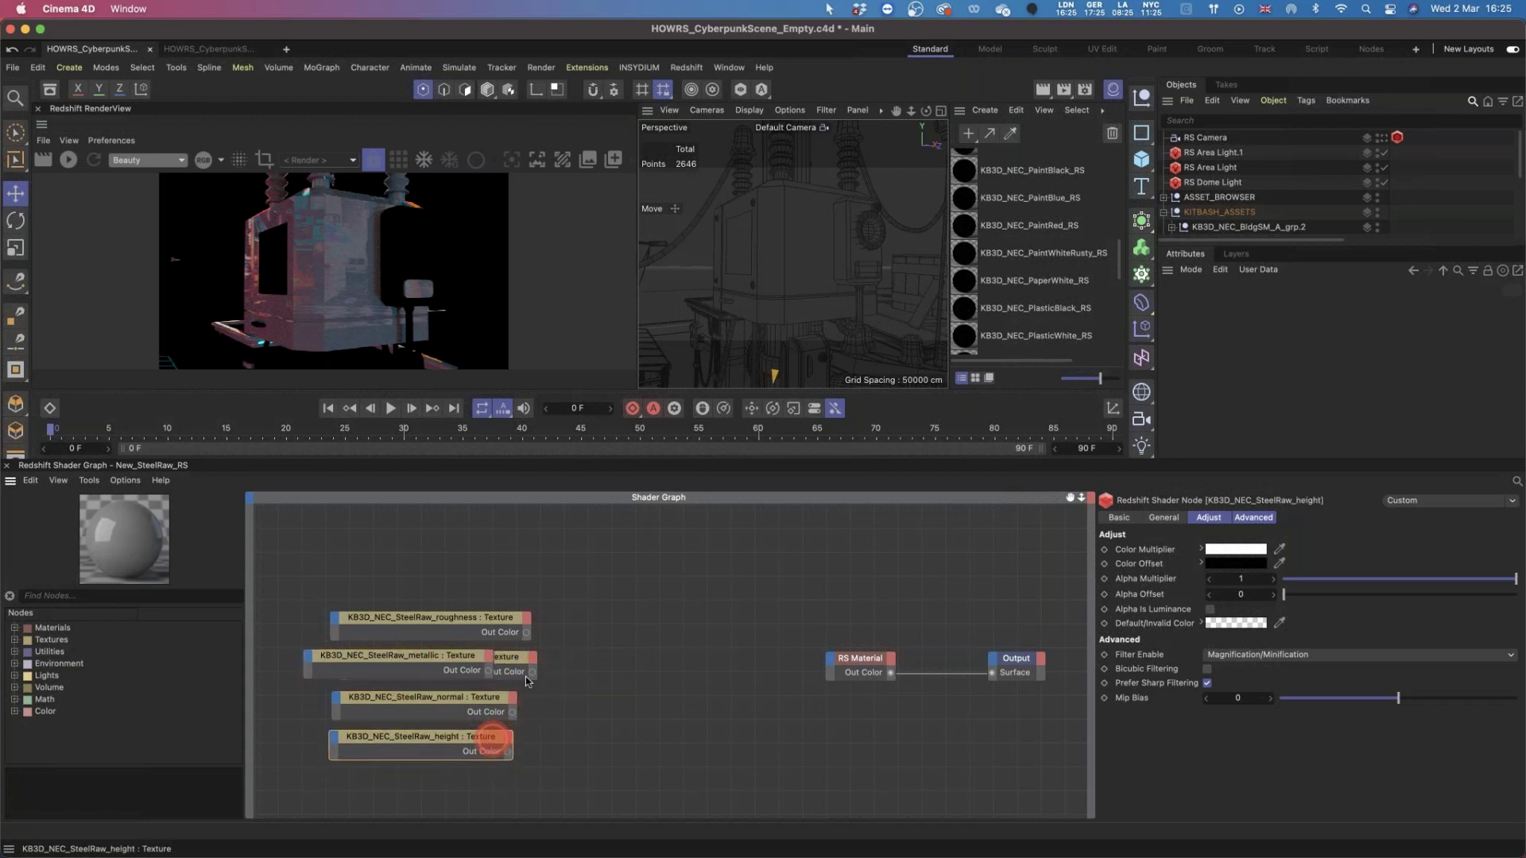
left_click_drag(518, 664, 507, 575)
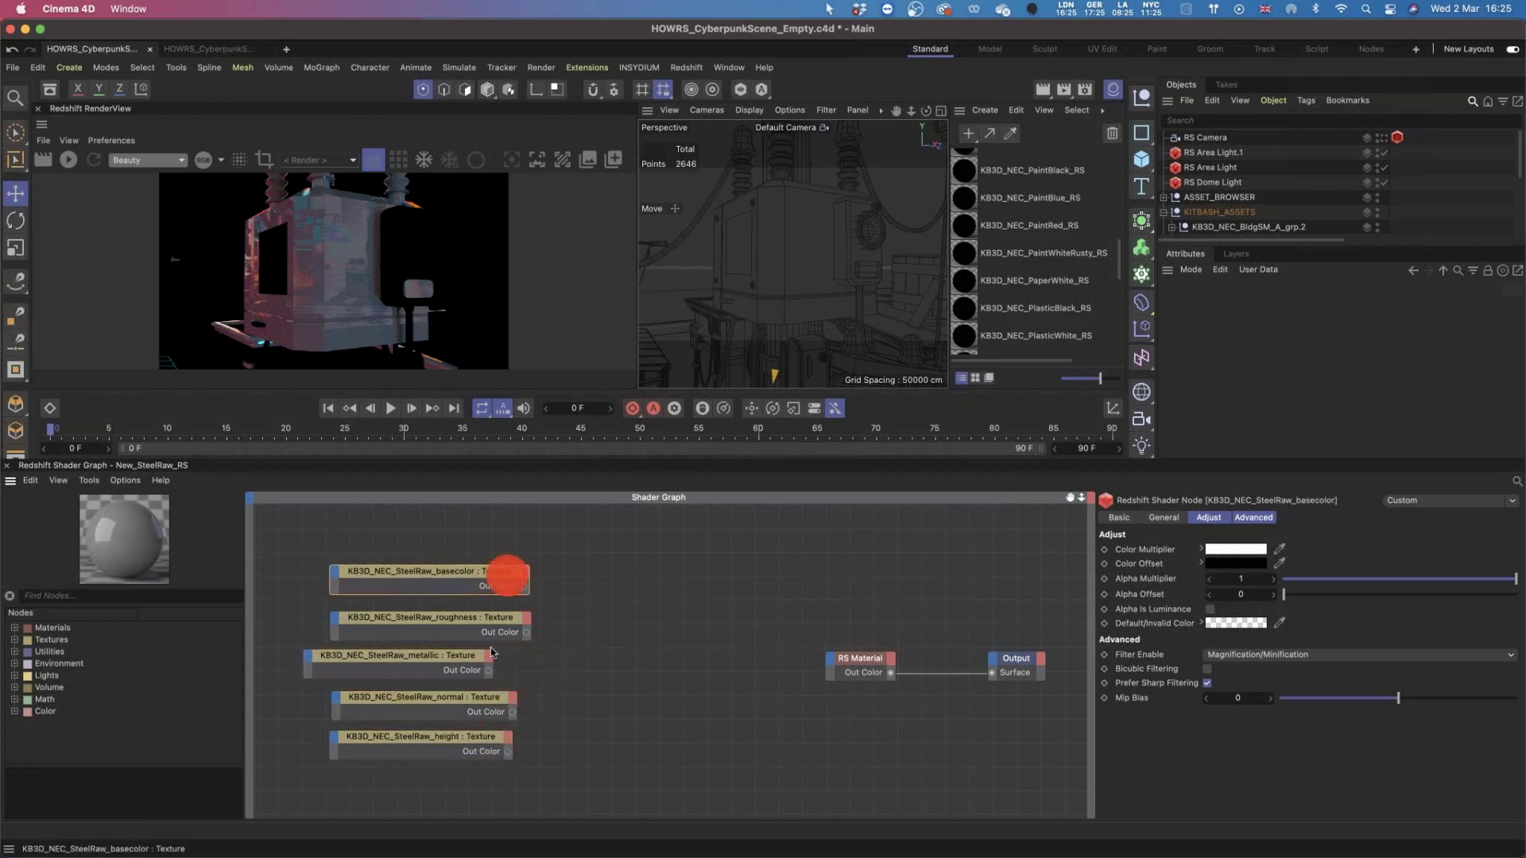
left_click_drag(470, 663, 500, 665)
Examine the general image settings of the basecolor, roughness, metallic, normal and height texture nodes.
left_click(476, 577)
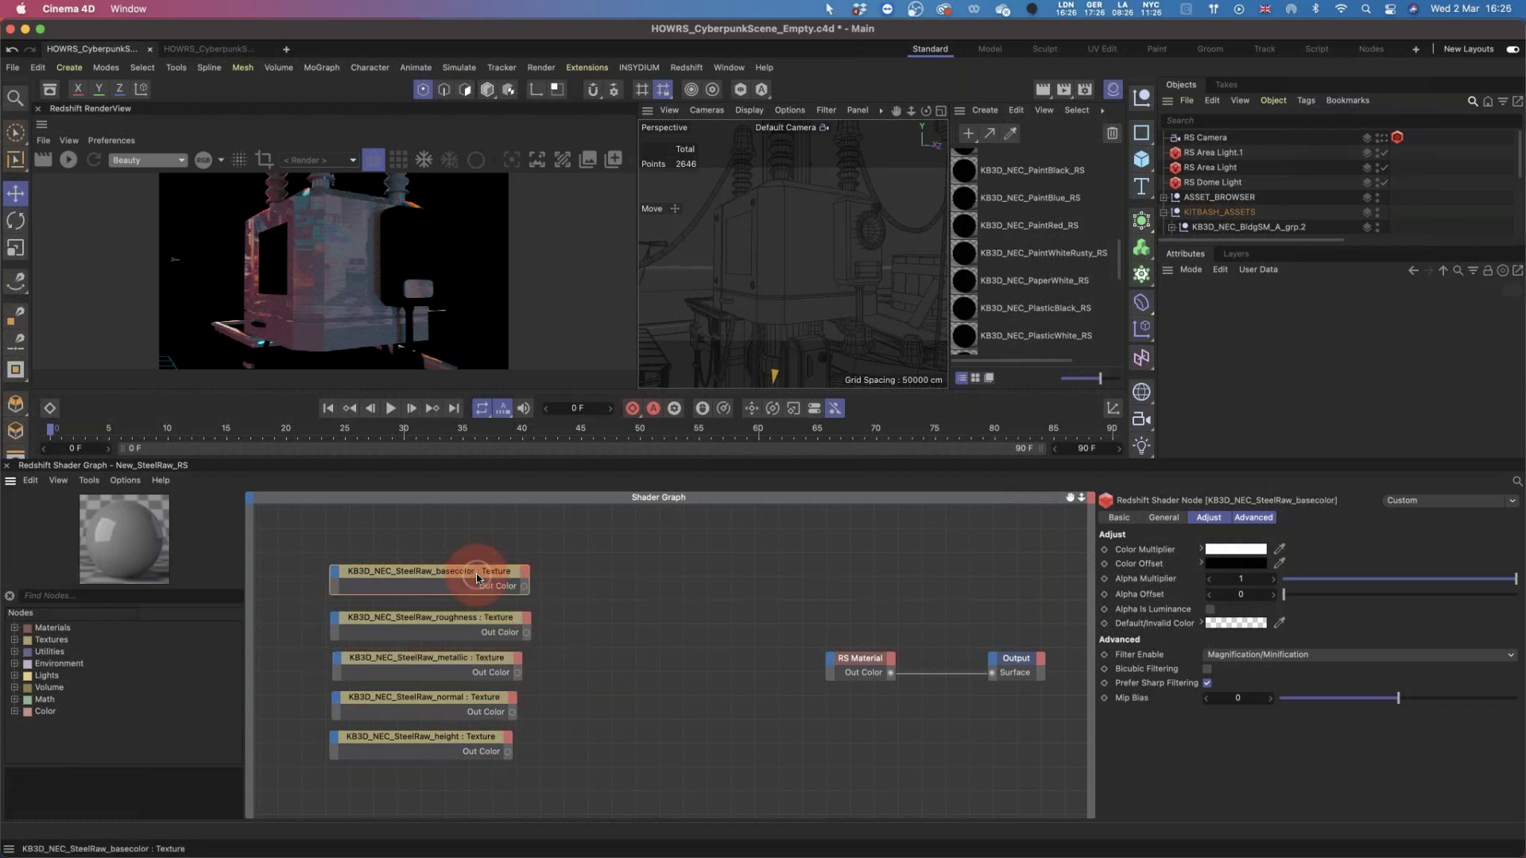
left_click(1165, 520)
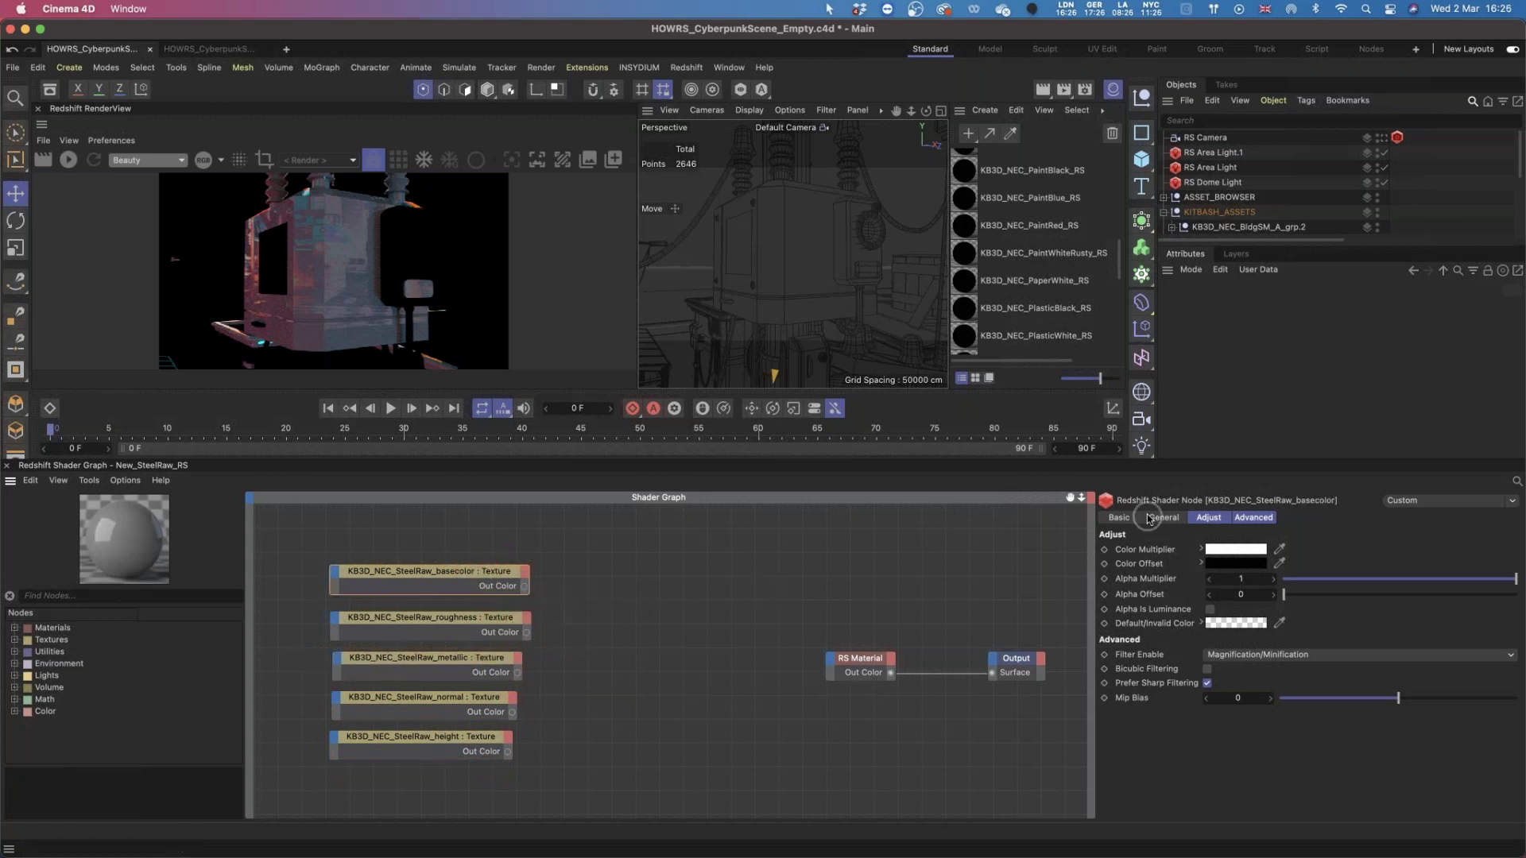
left_click(456, 628)
left_click(459, 665)
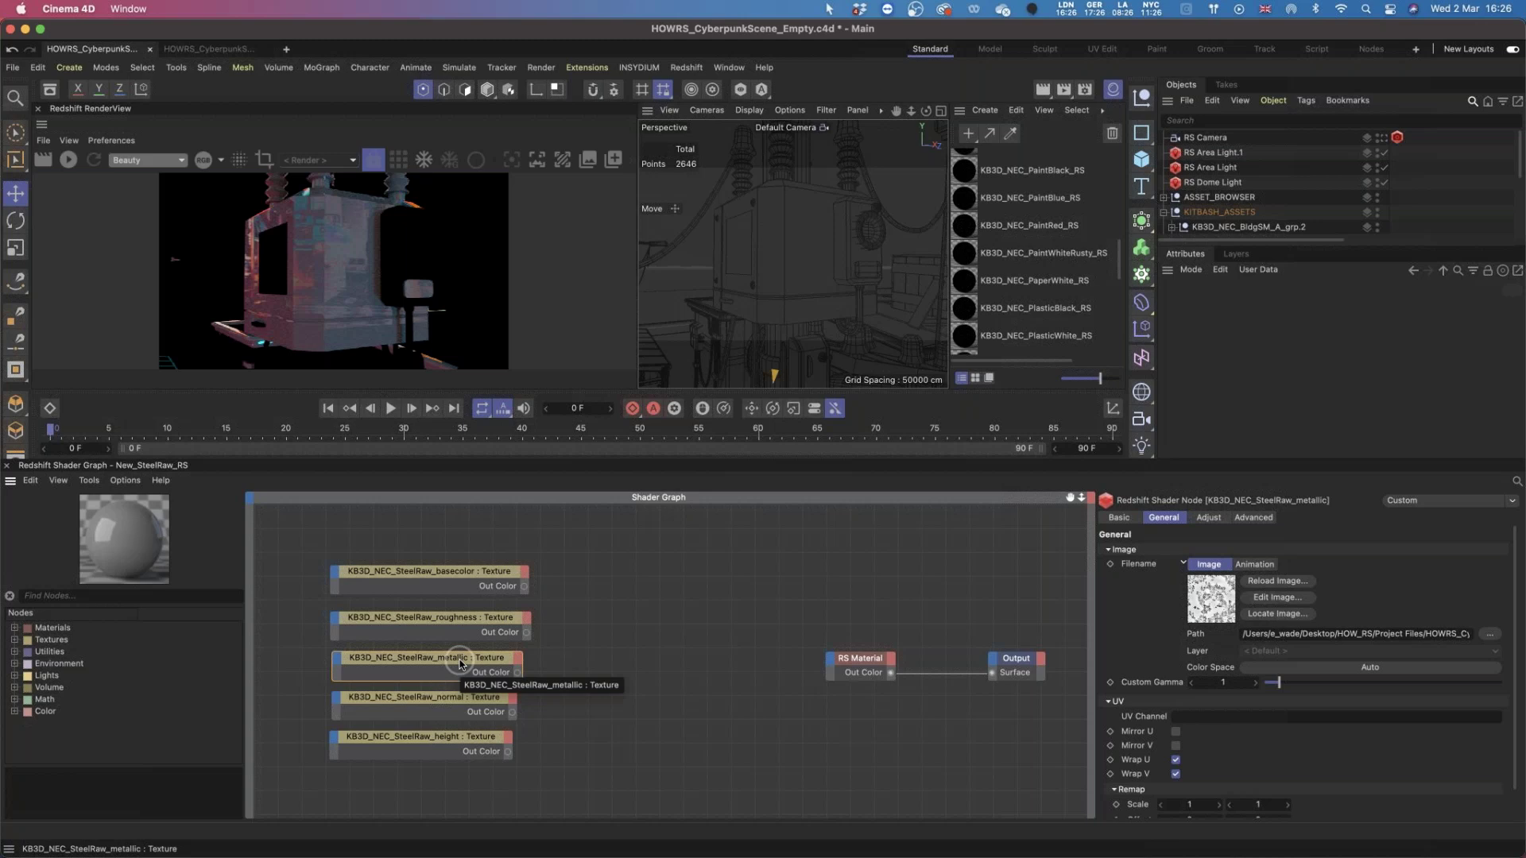
left_click(452, 704)
left_click(451, 741)
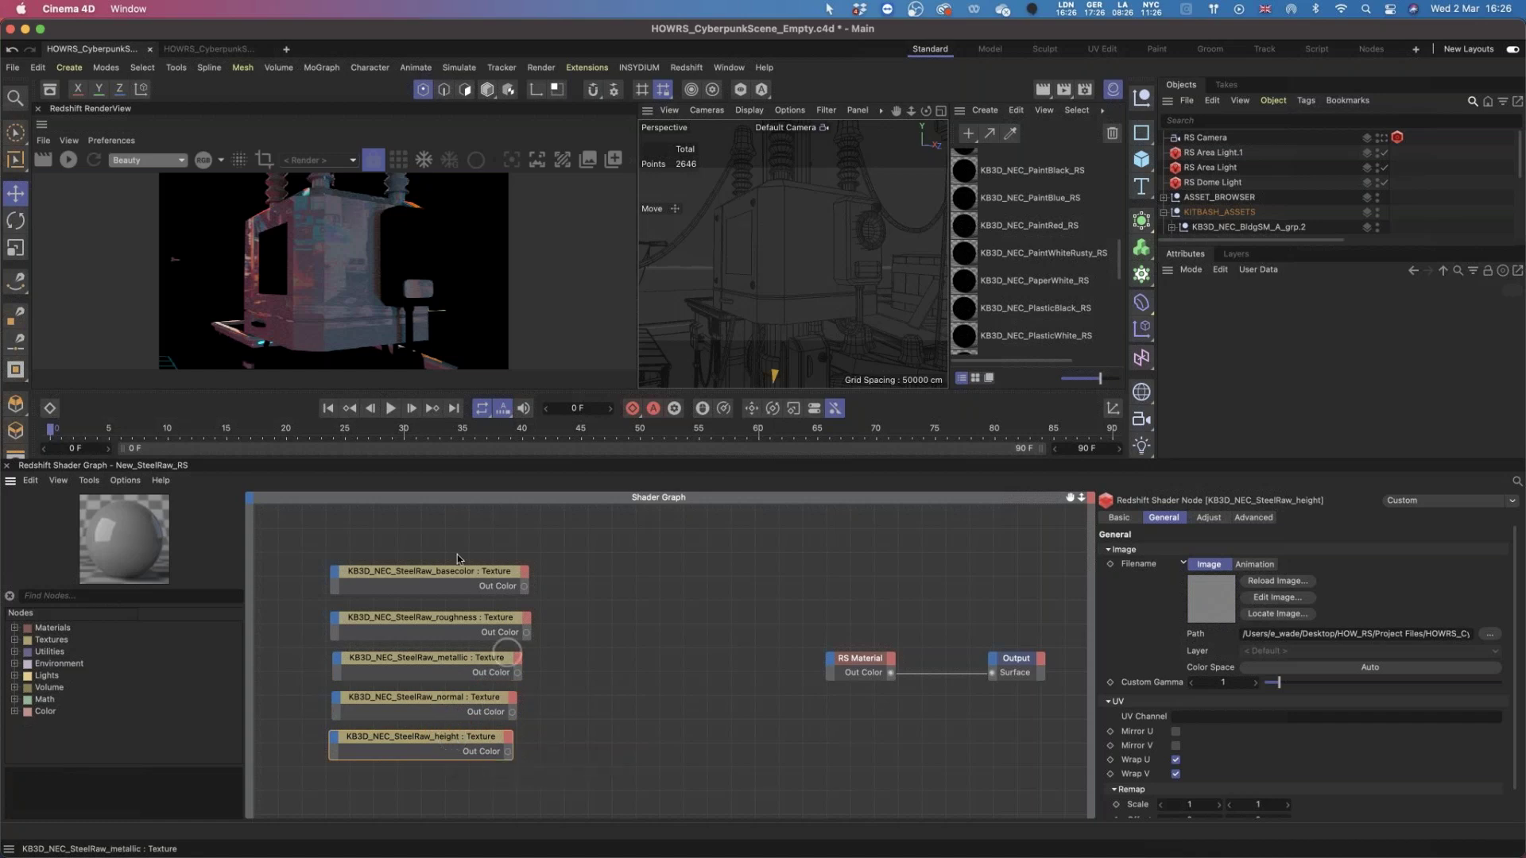
Restart the live render and set the RS Material's reflection BRDF to GGX and its Fresnel Type to Metalness.
left_click(76, 160)
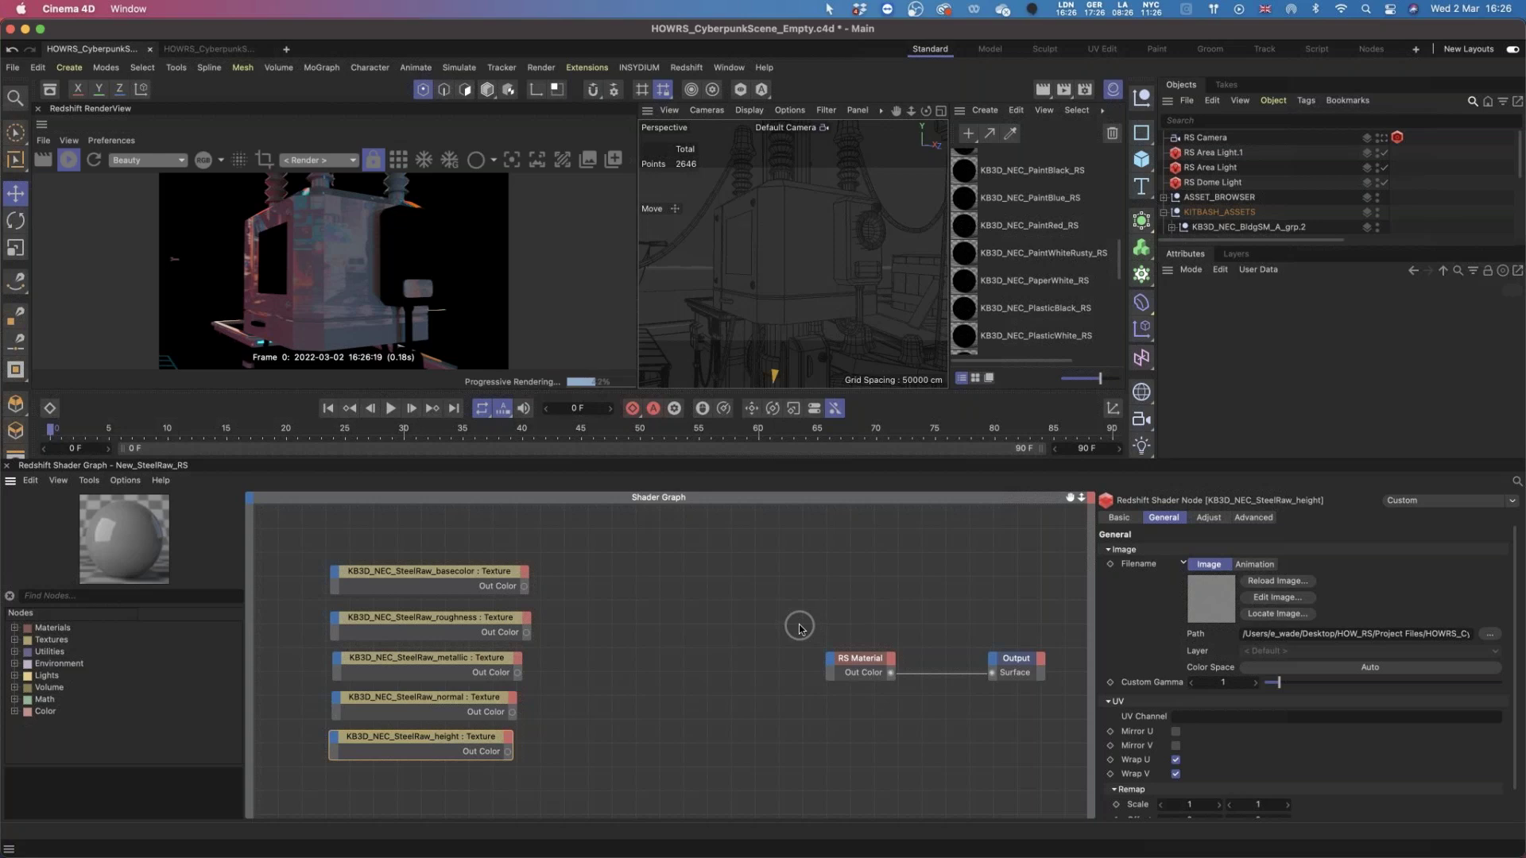
left_click(922, 785)
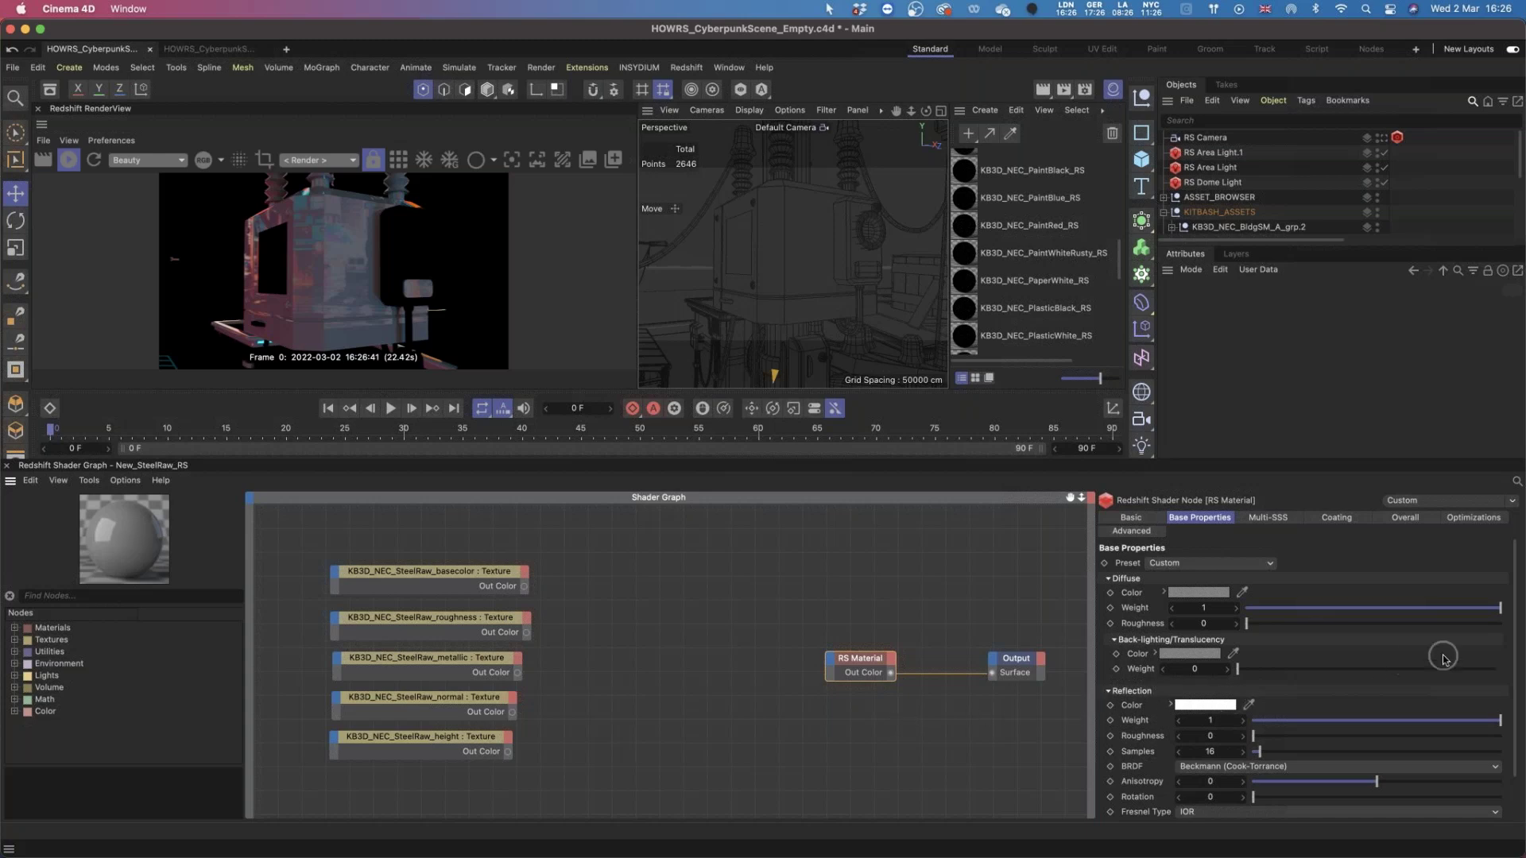
left_click_drag(1515, 647, 1515, 715)
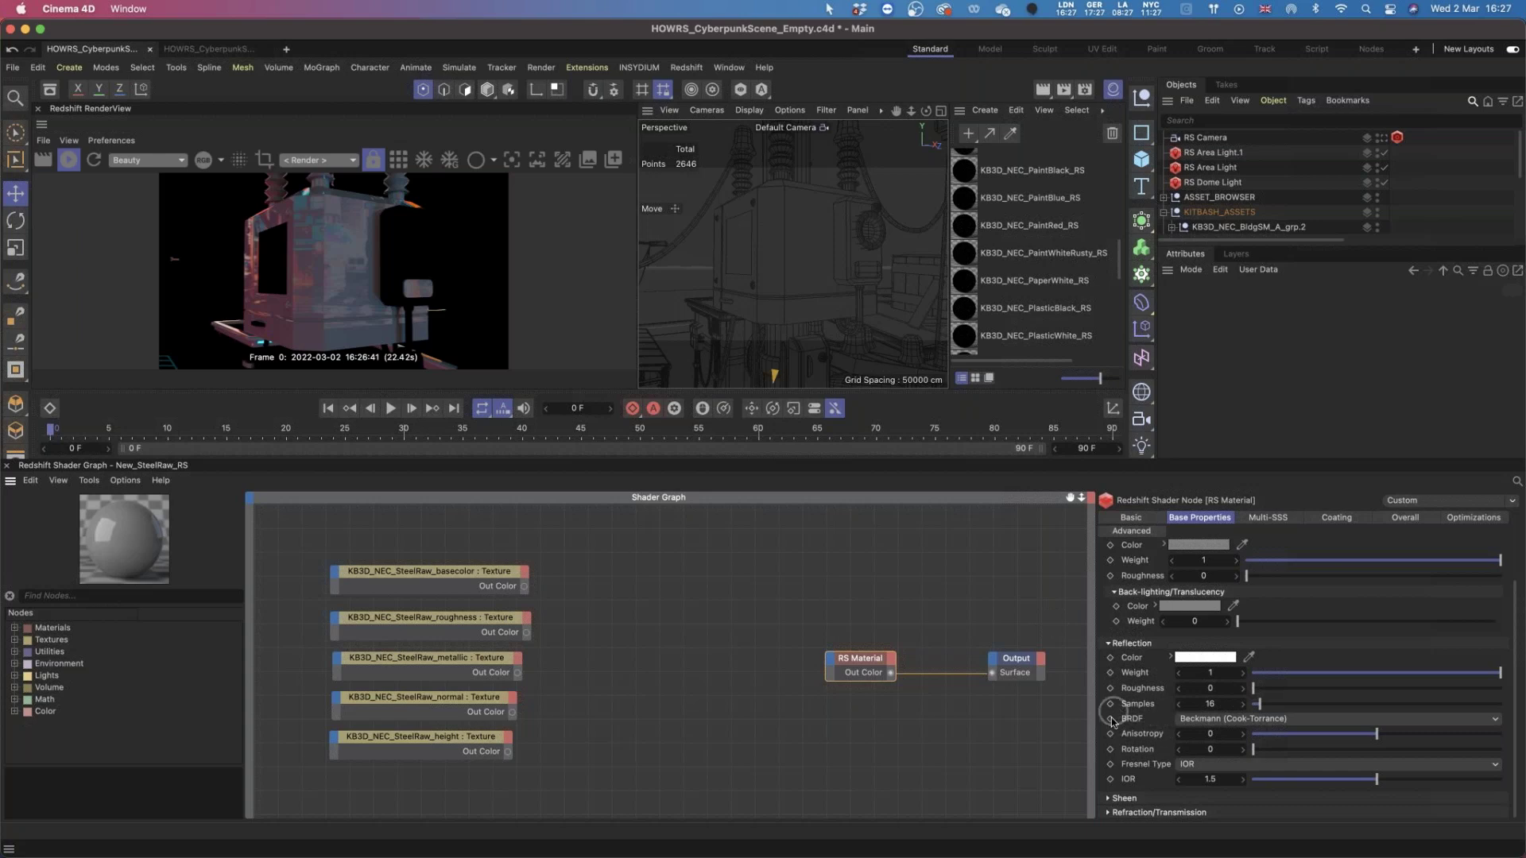
left_click(1202, 719)
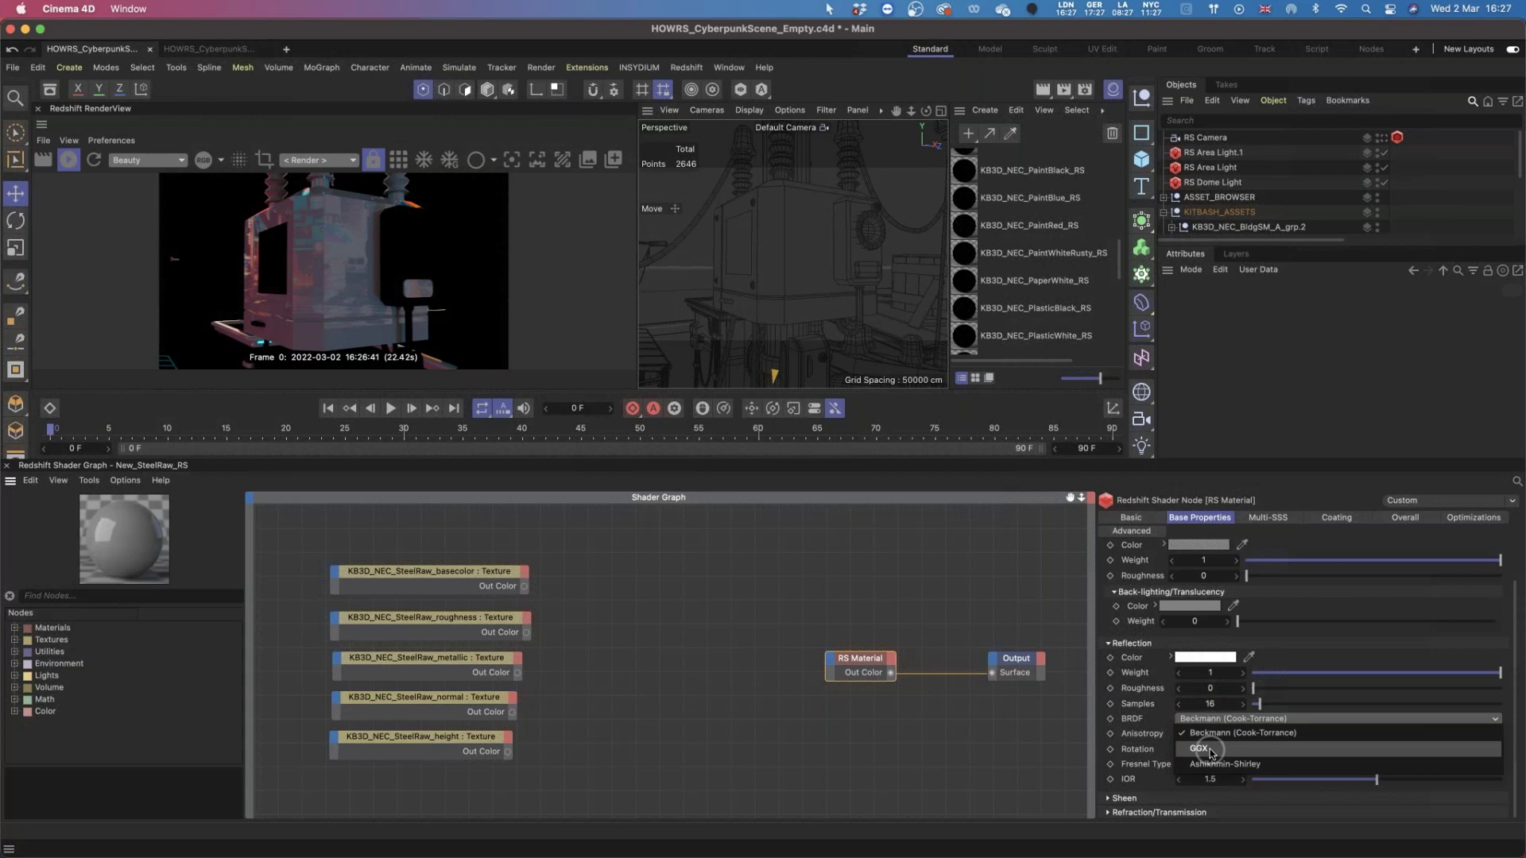
left_click(1199, 748)
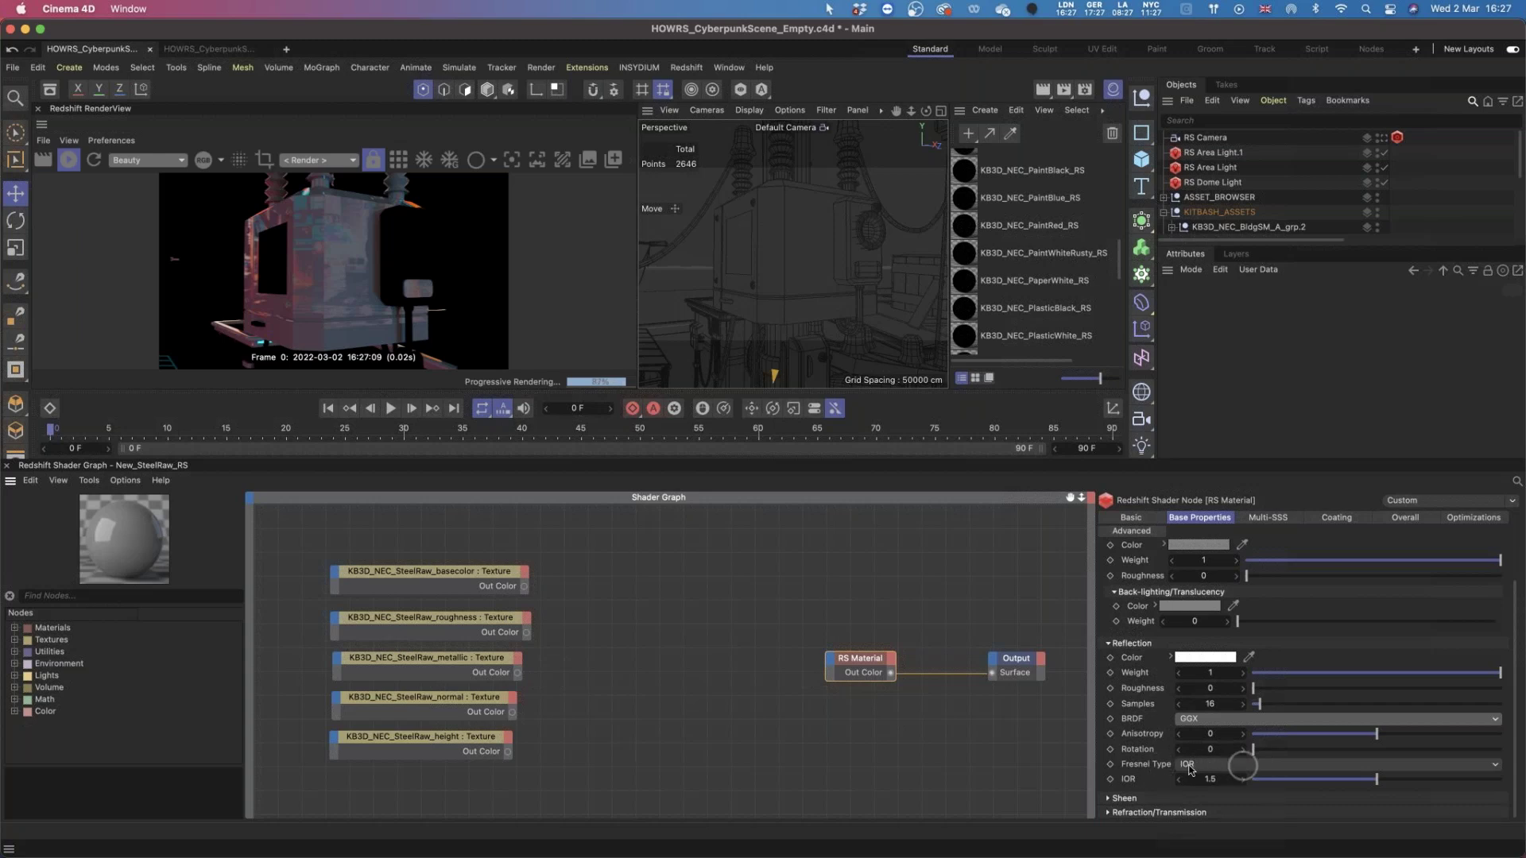
left_click(1199, 766)
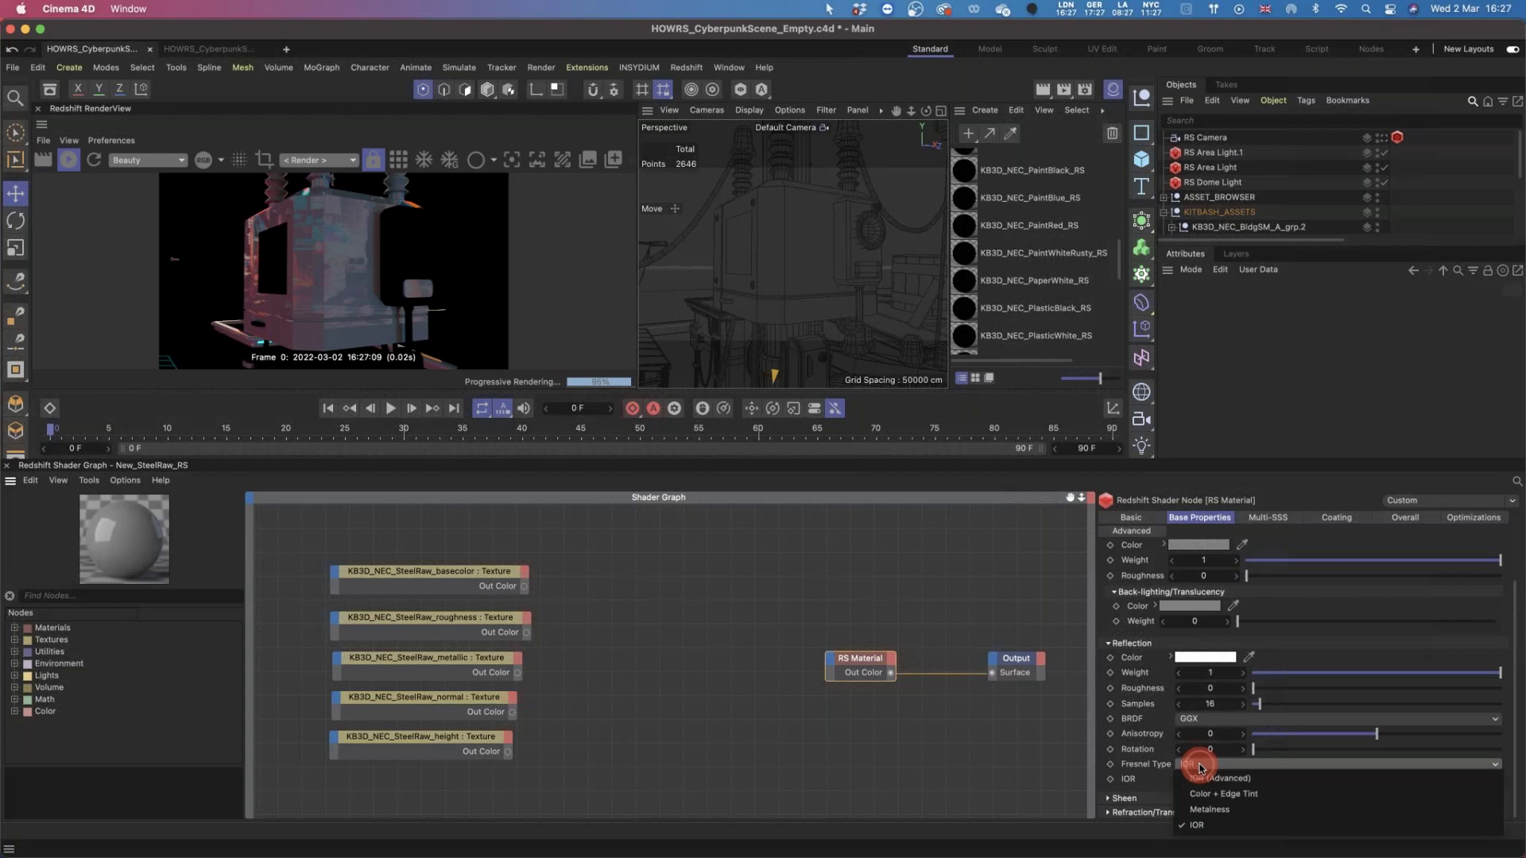
left_click(1208, 807)
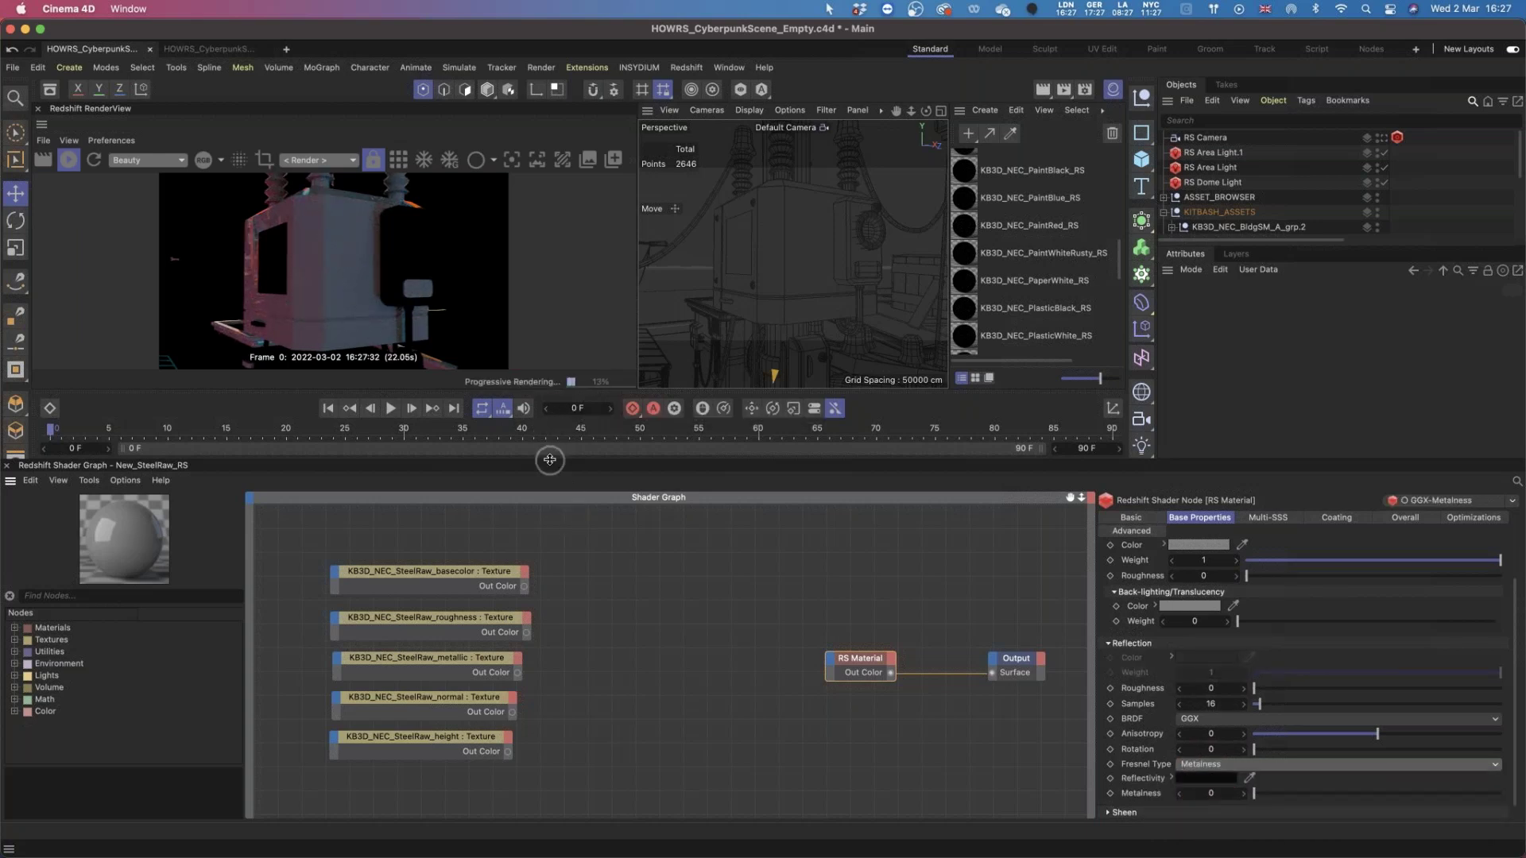
Enlarge the render area and compare the IOR Fresnel Type with Metalness on the RS Material, ending on Metalness.
left_click_drag(551, 476, 551, 543)
scroll(1509, 747, "down", 3)
left_click(1287, 750)
left_click(1236, 766)
left_click(1224, 755)
left_click(1225, 810)
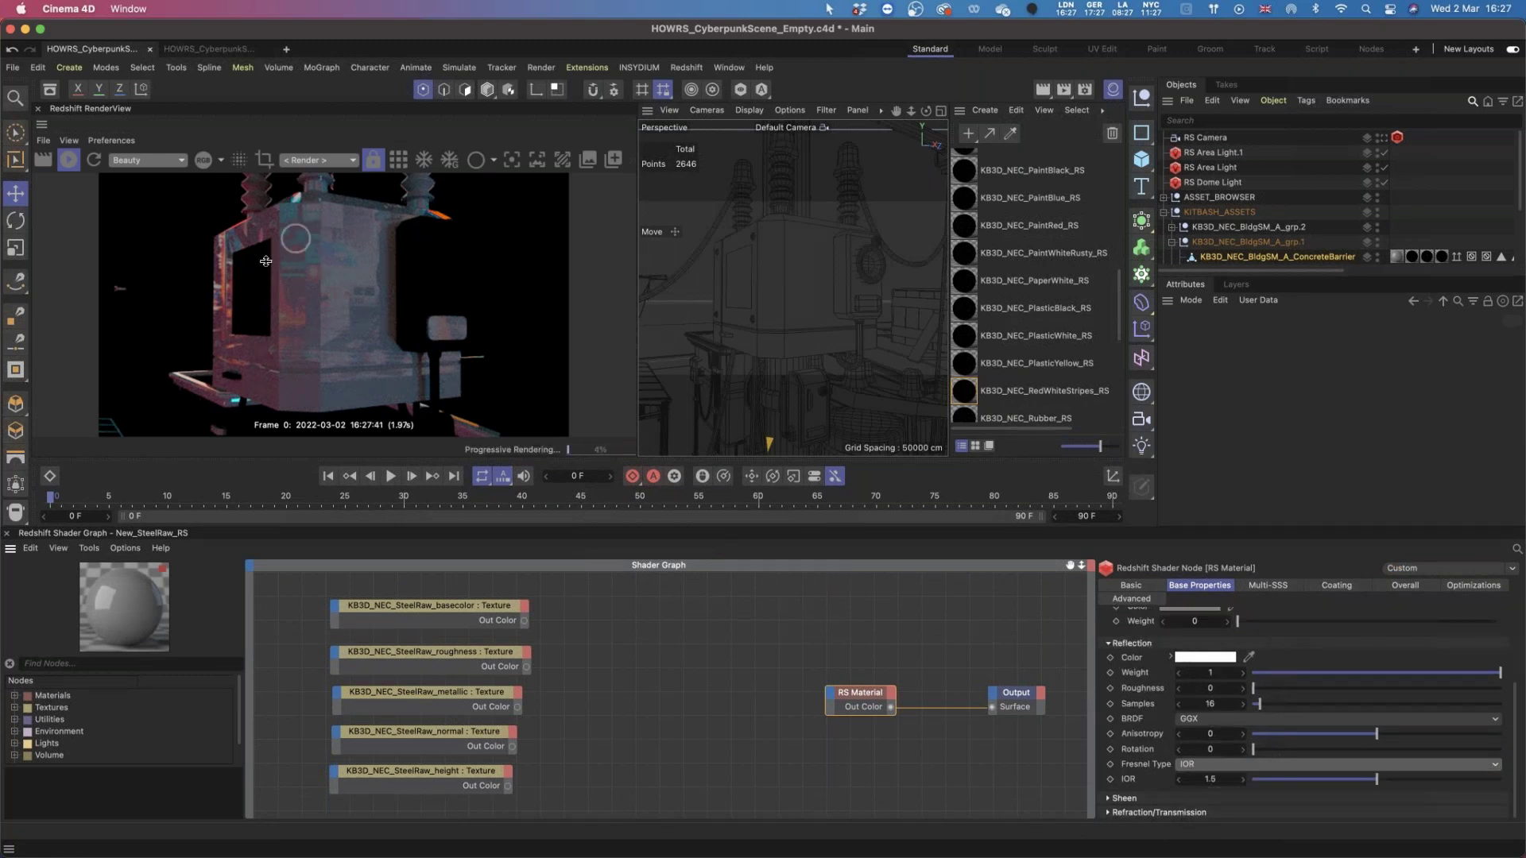
left_click(1190, 766)
left_click(1209, 810)
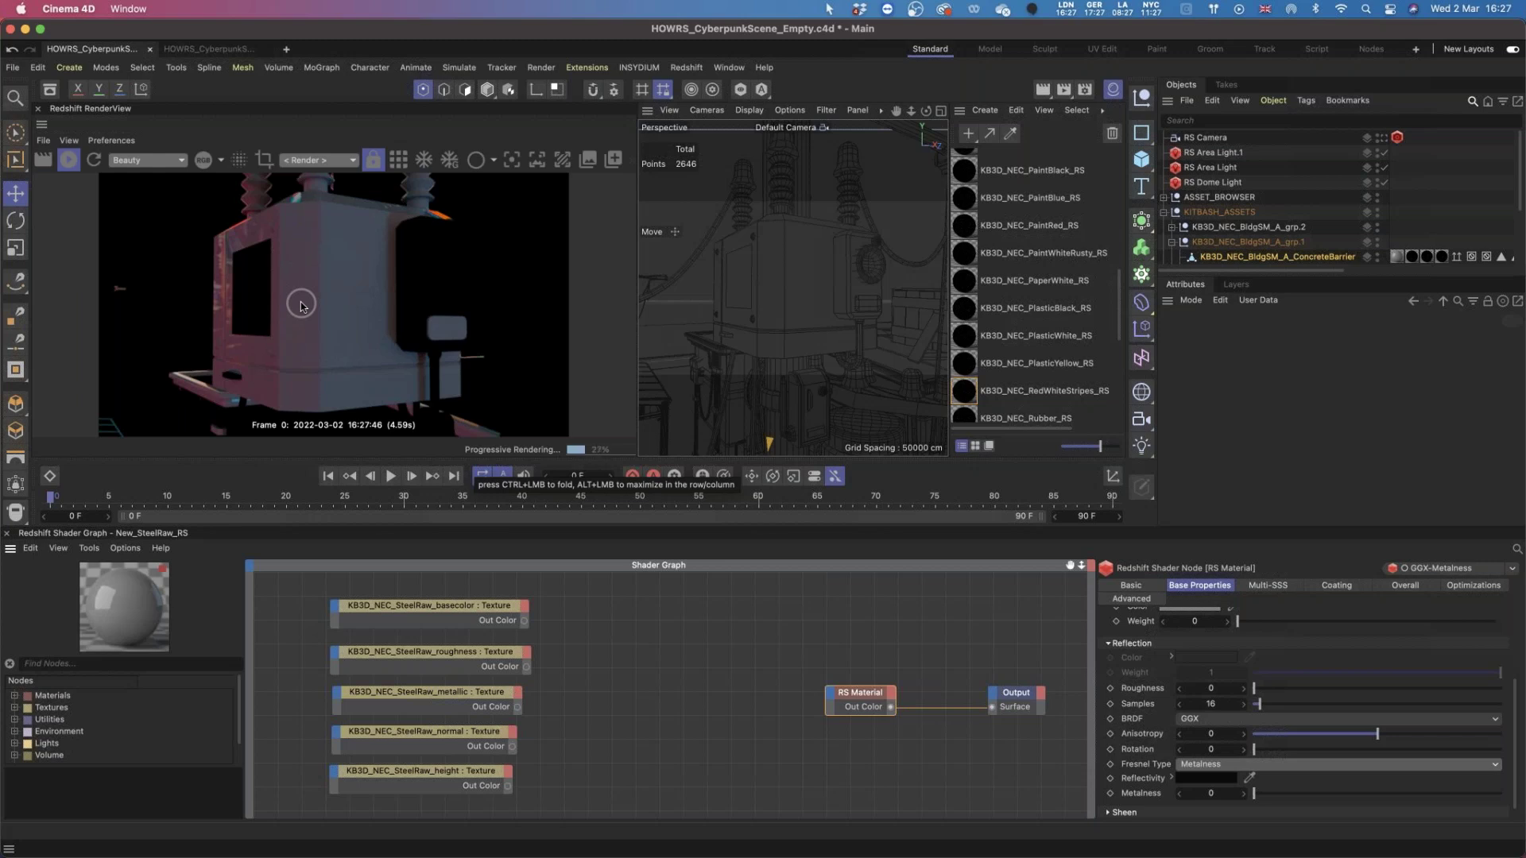
Set the color space of the KB3D_NEC_SteelRaw_basecolor texture to sRGB.
left_click(482, 614)
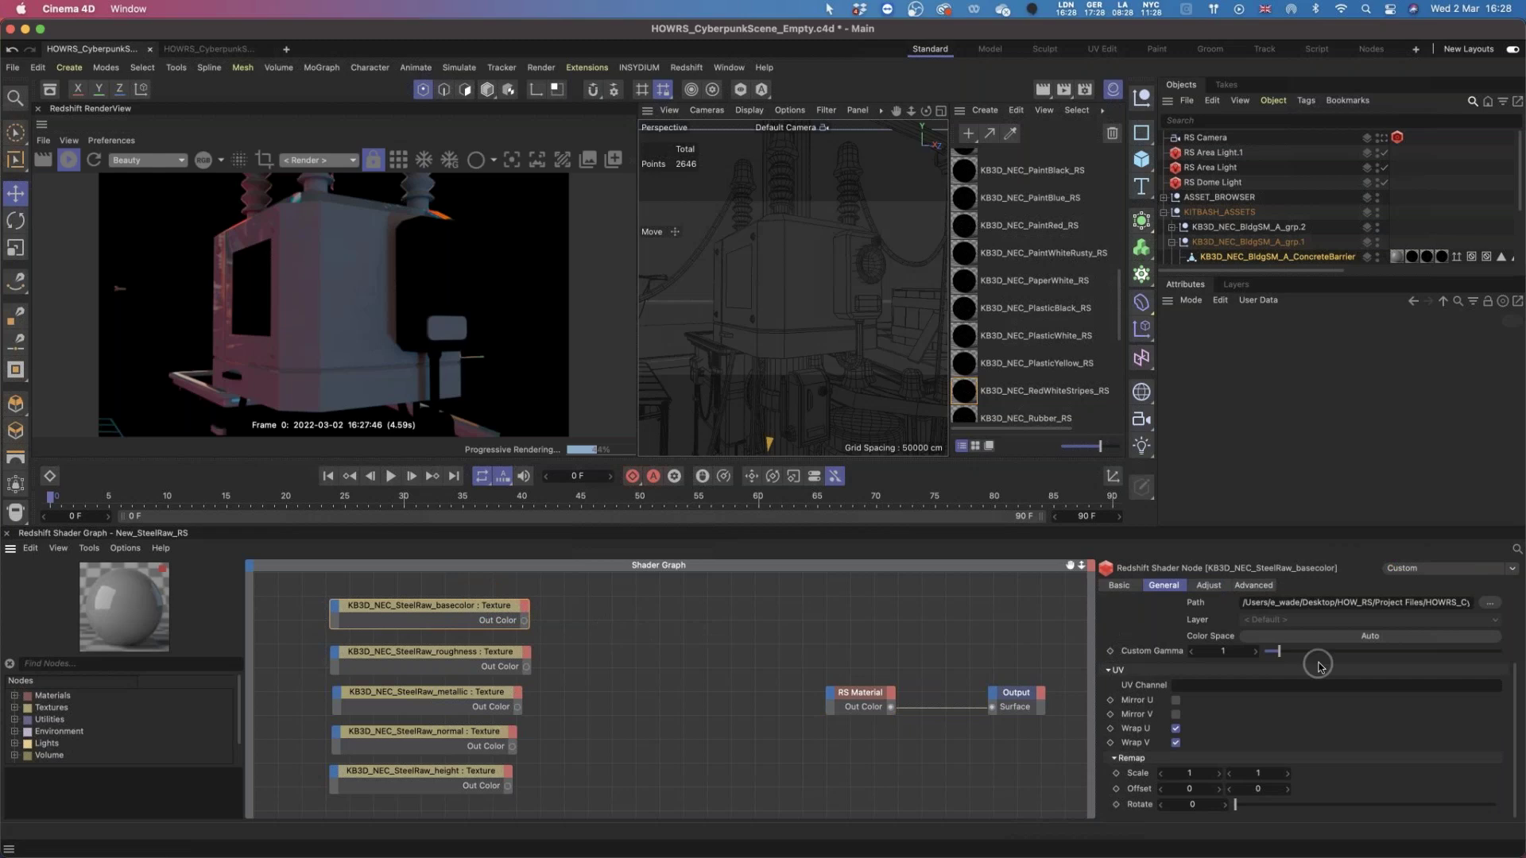
left_click_drag(445, 609, 446, 608)
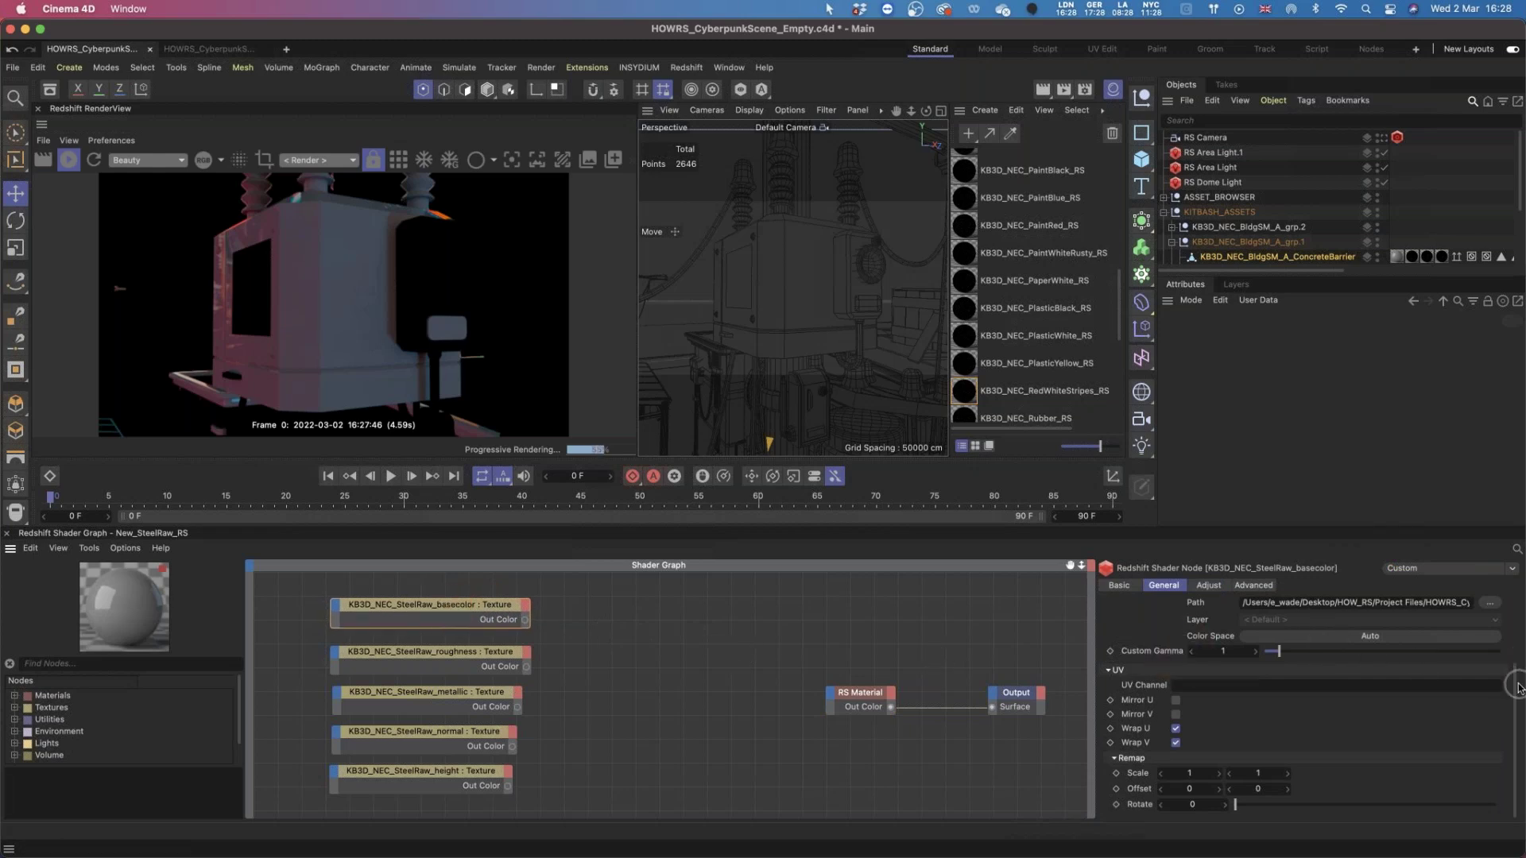
left_click_drag(1518, 688, 1516, 616)
left_click(1383, 735)
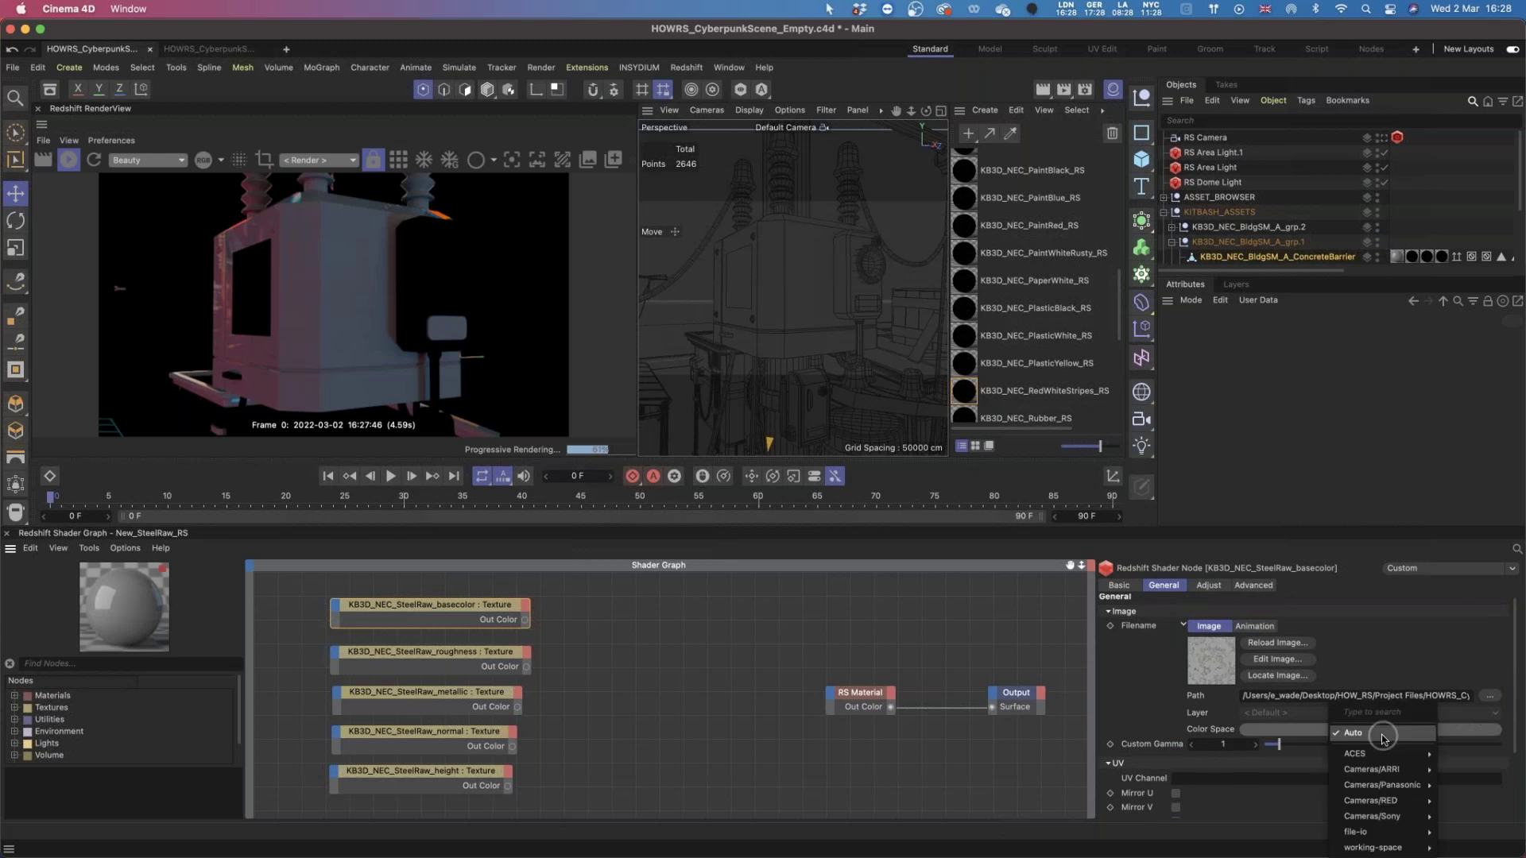
mouse_move(1382, 833)
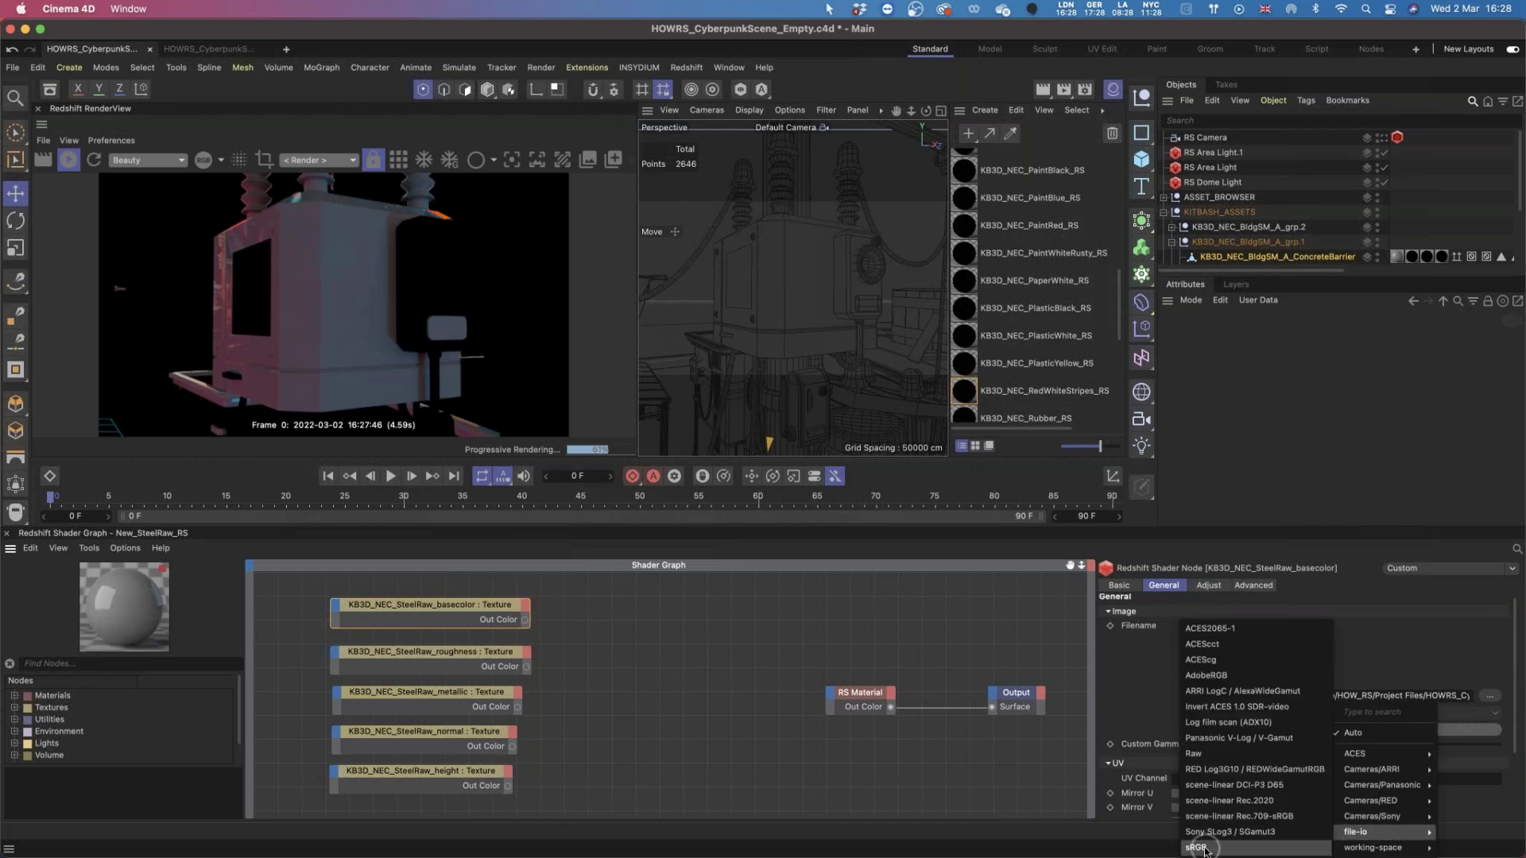
left_click(1204, 849)
Connect the basecolor texture's Out Color to the RS Material's Diffuse Color.
left_click(525, 619)
left_click_drag(559, 644, 832, 696)
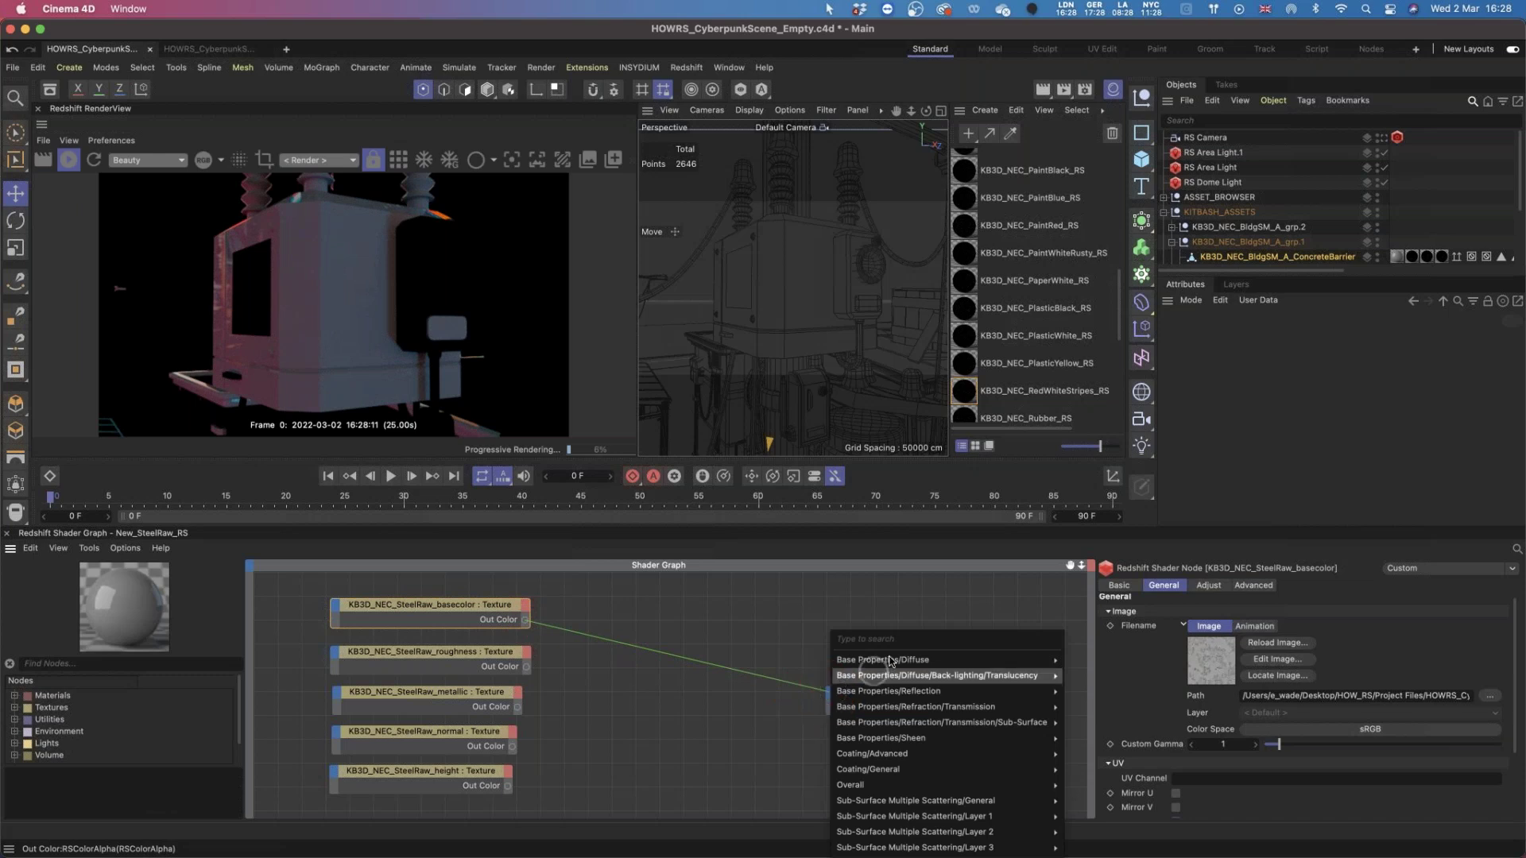
mouse_move(889, 660)
left_click(1092, 659)
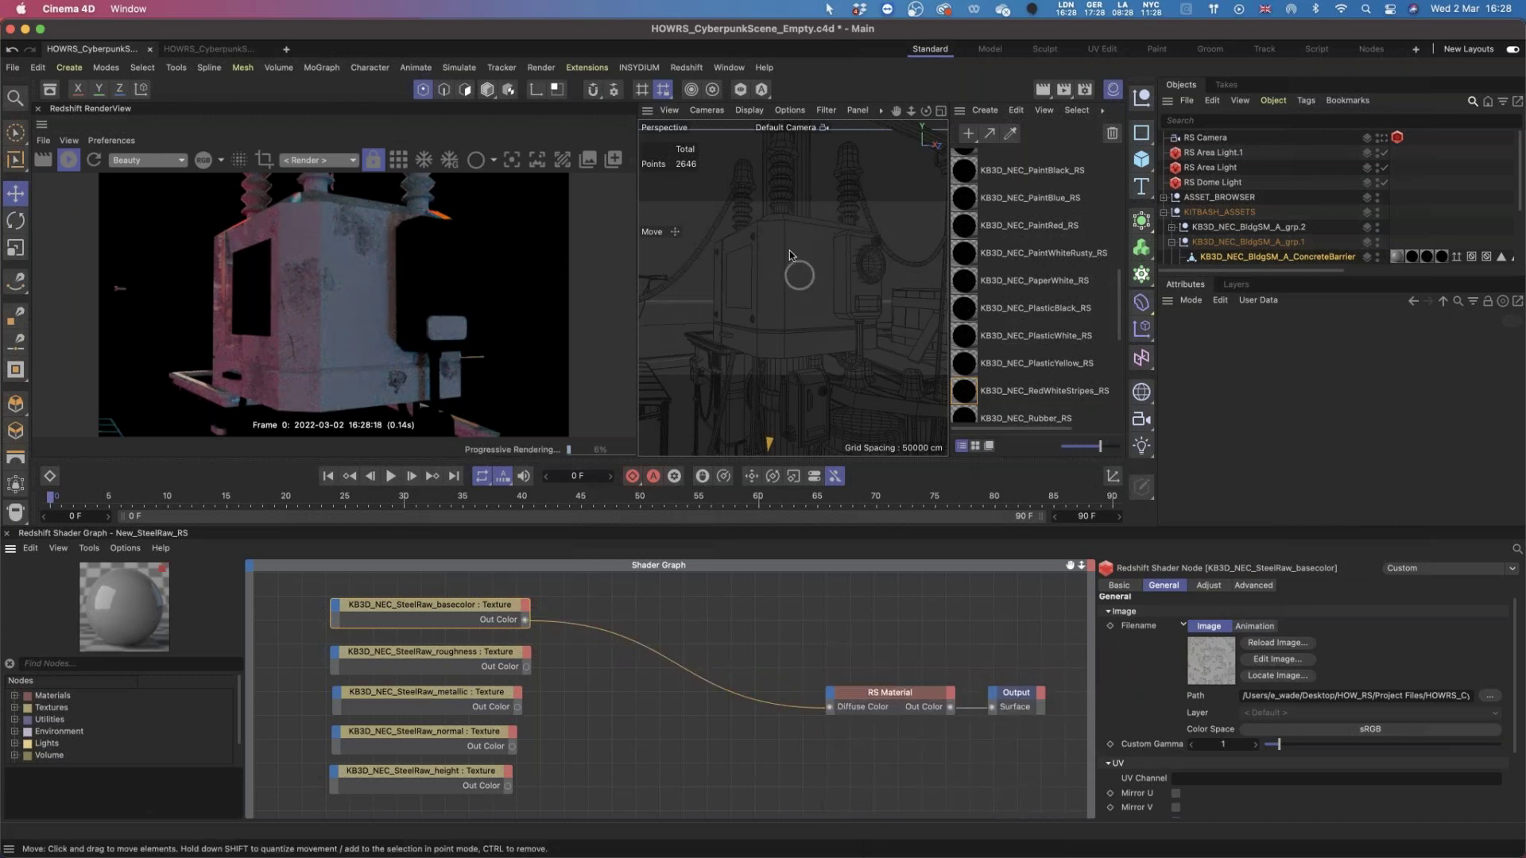
Add a TriPlanar node beside the basecolor texture, keep the same image on each axis, and connect the texture to its Image X input.
left_click_drag(791, 237, 780, 270, "alt")
mouse_move(783, 275)
right_mouse_down("alt")
mouse_move(827, 268)
mouse_move(801, 265)
right_mouse_up("alt")
mouse_move(793, 288)
left_mouse_down("alt")
mouse_move(798, 270)
mouse_move(850, 267)
mouse_move(821, 280)
left_mouse_up("alt")
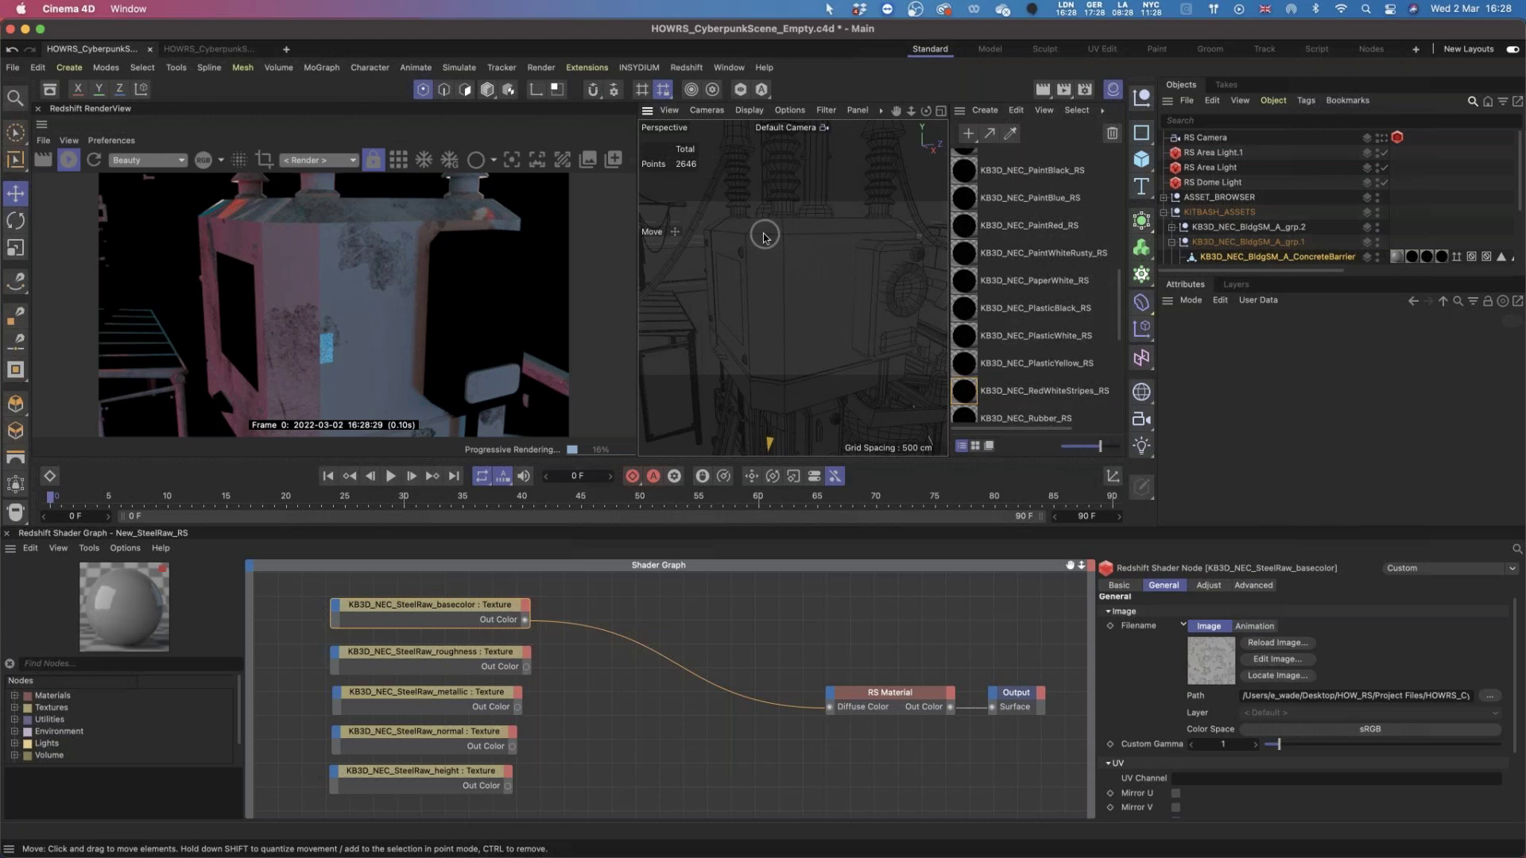
left_click_drag(808, 276, 805, 258, "alt")
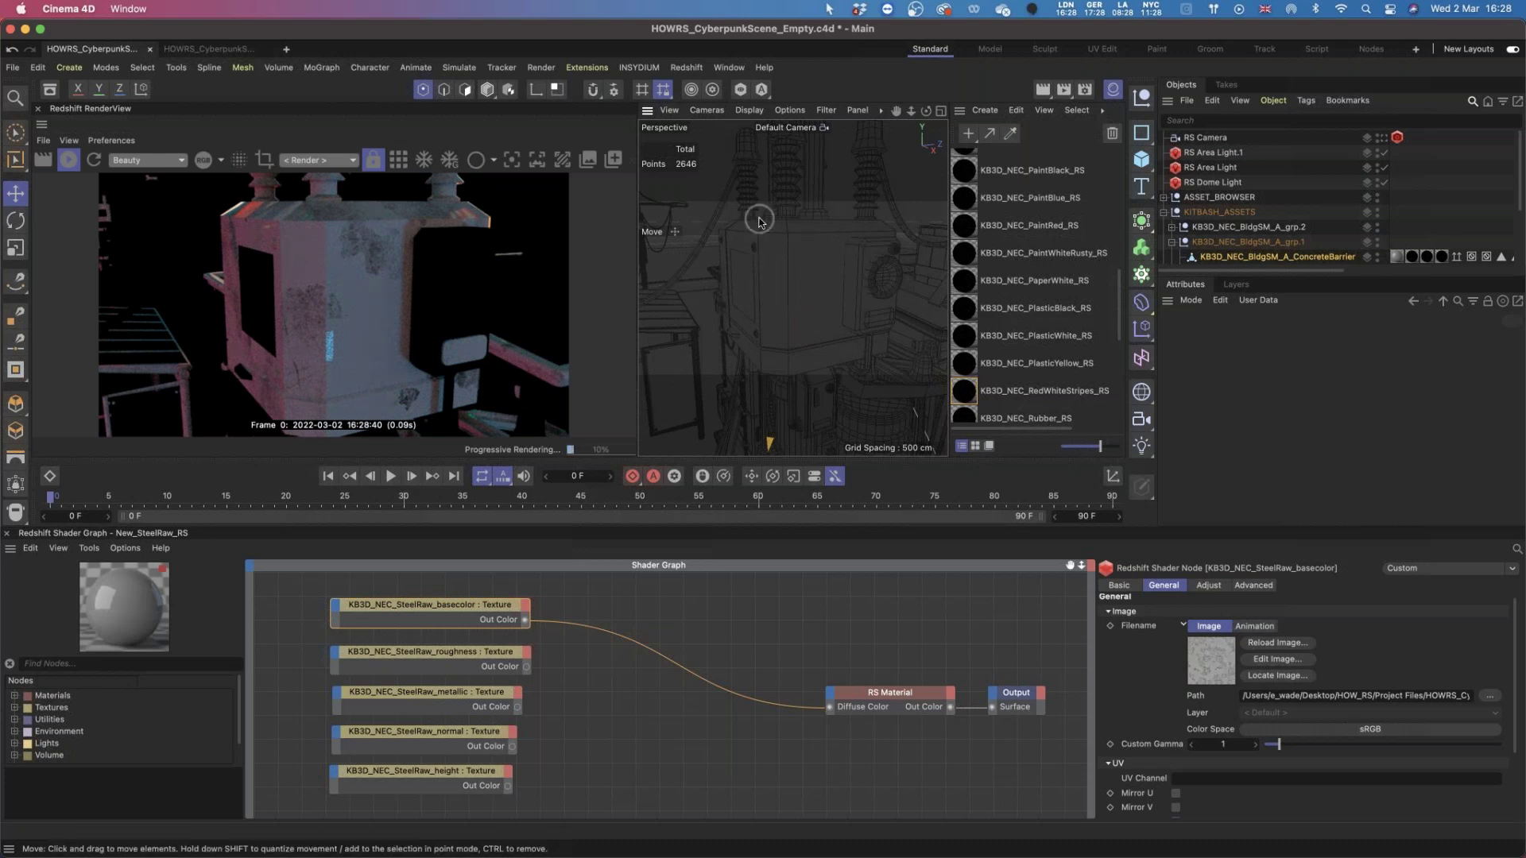
mouse_move(759, 219)
left_mouse_down("alt")
mouse_move(713, 230)
mouse_move(742, 236)
left_mouse_up("alt")
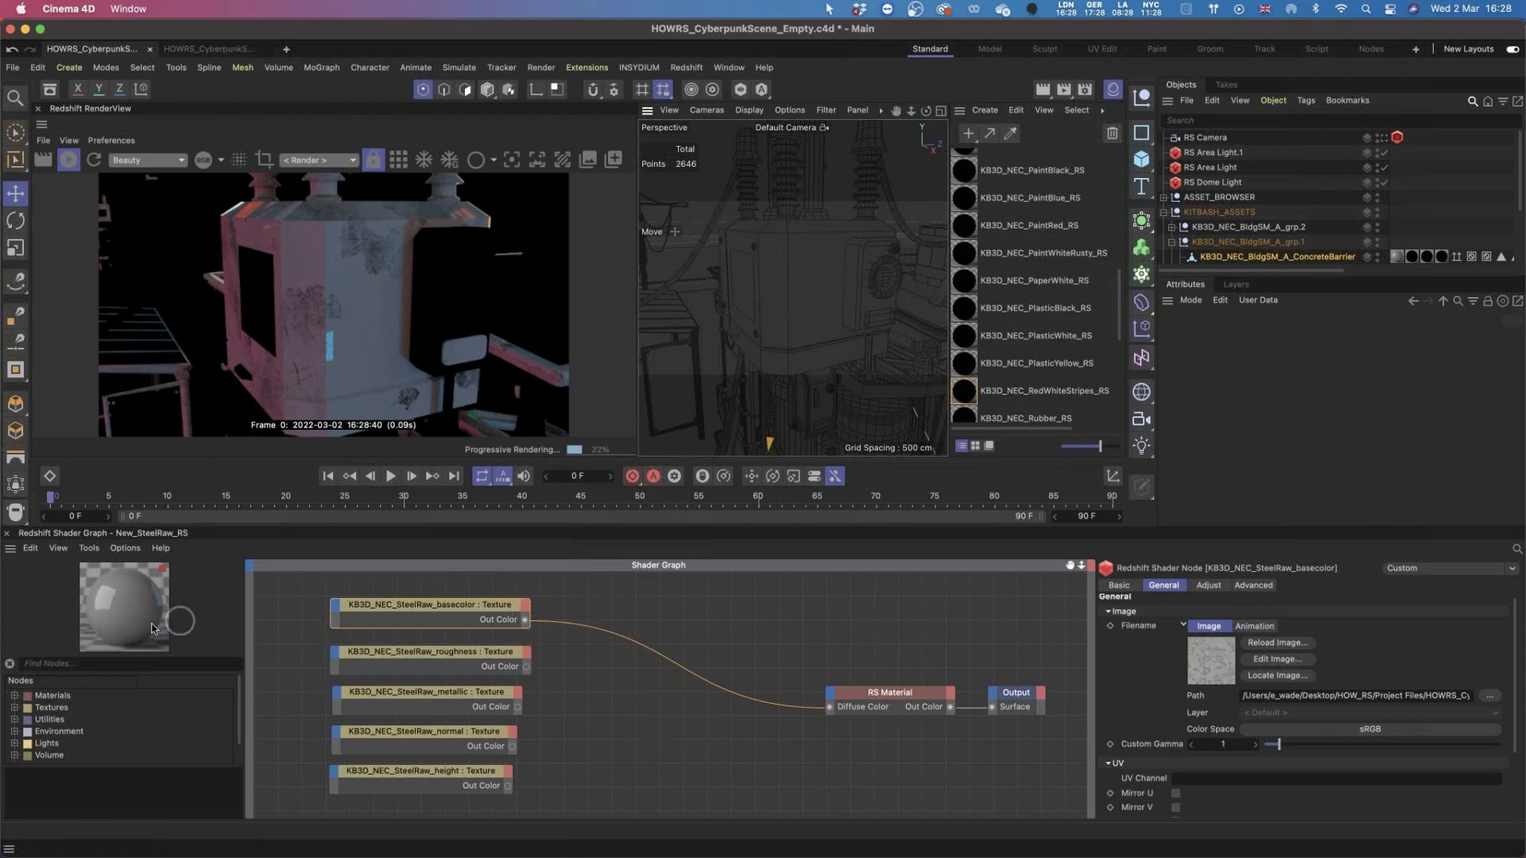
left_click(61, 665)
type("tr")
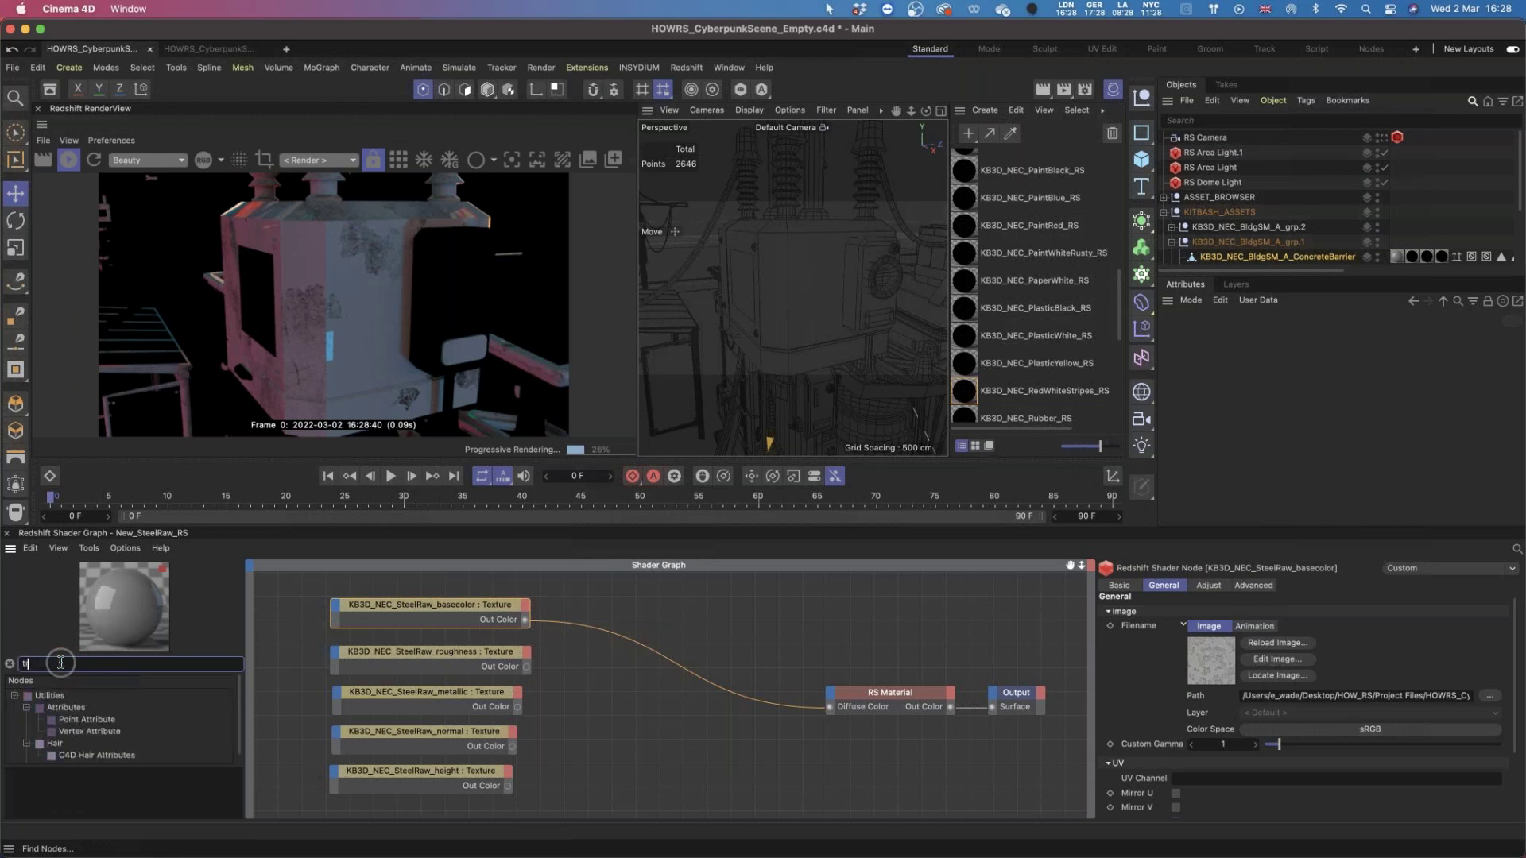
type("ipl")
left_click_drag(64, 707, 619, 610)
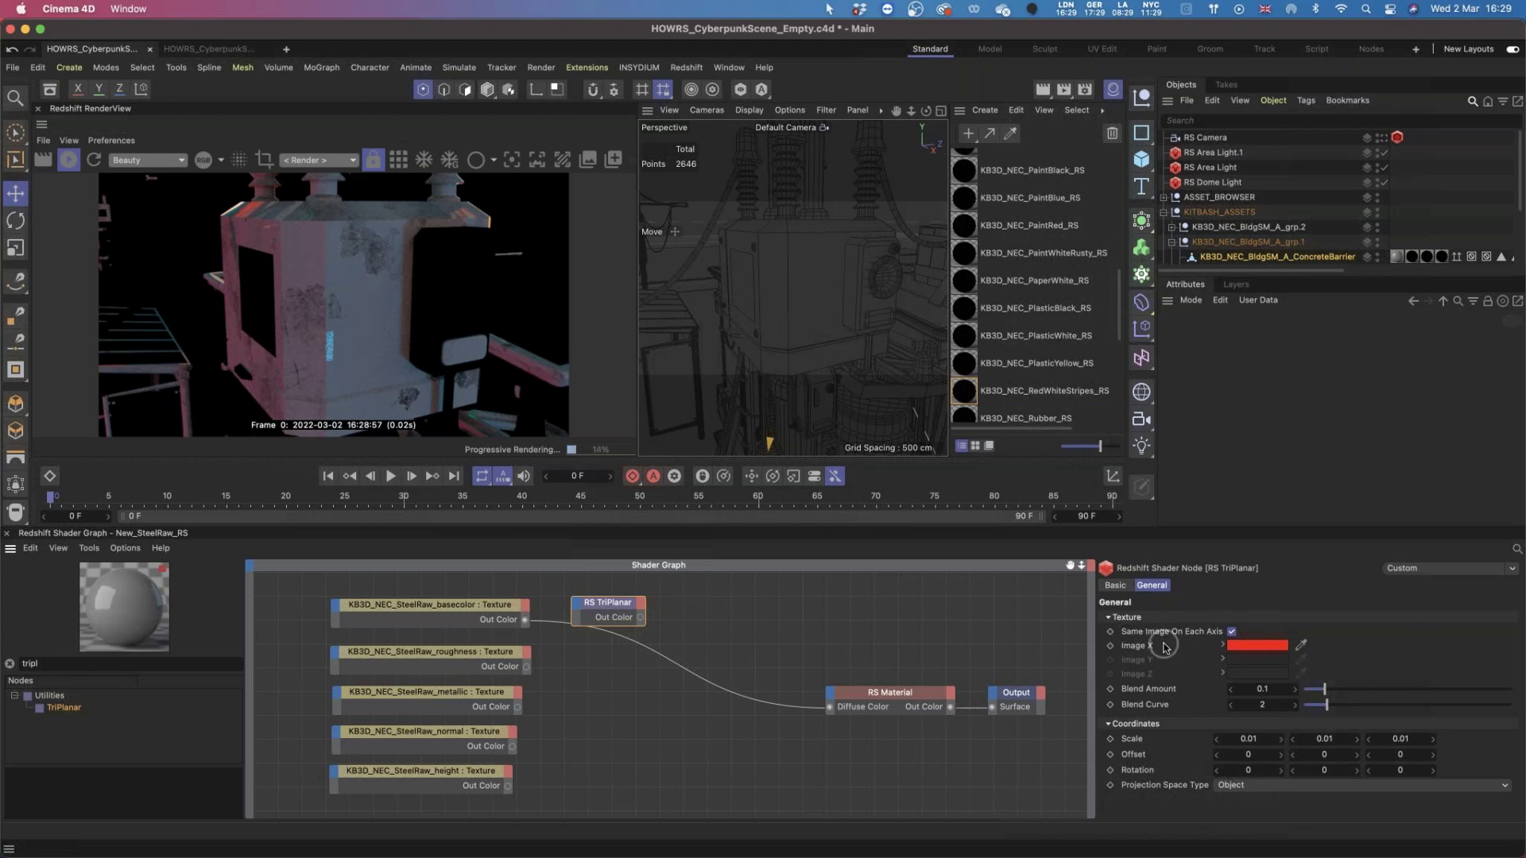
left_click(1231, 631)
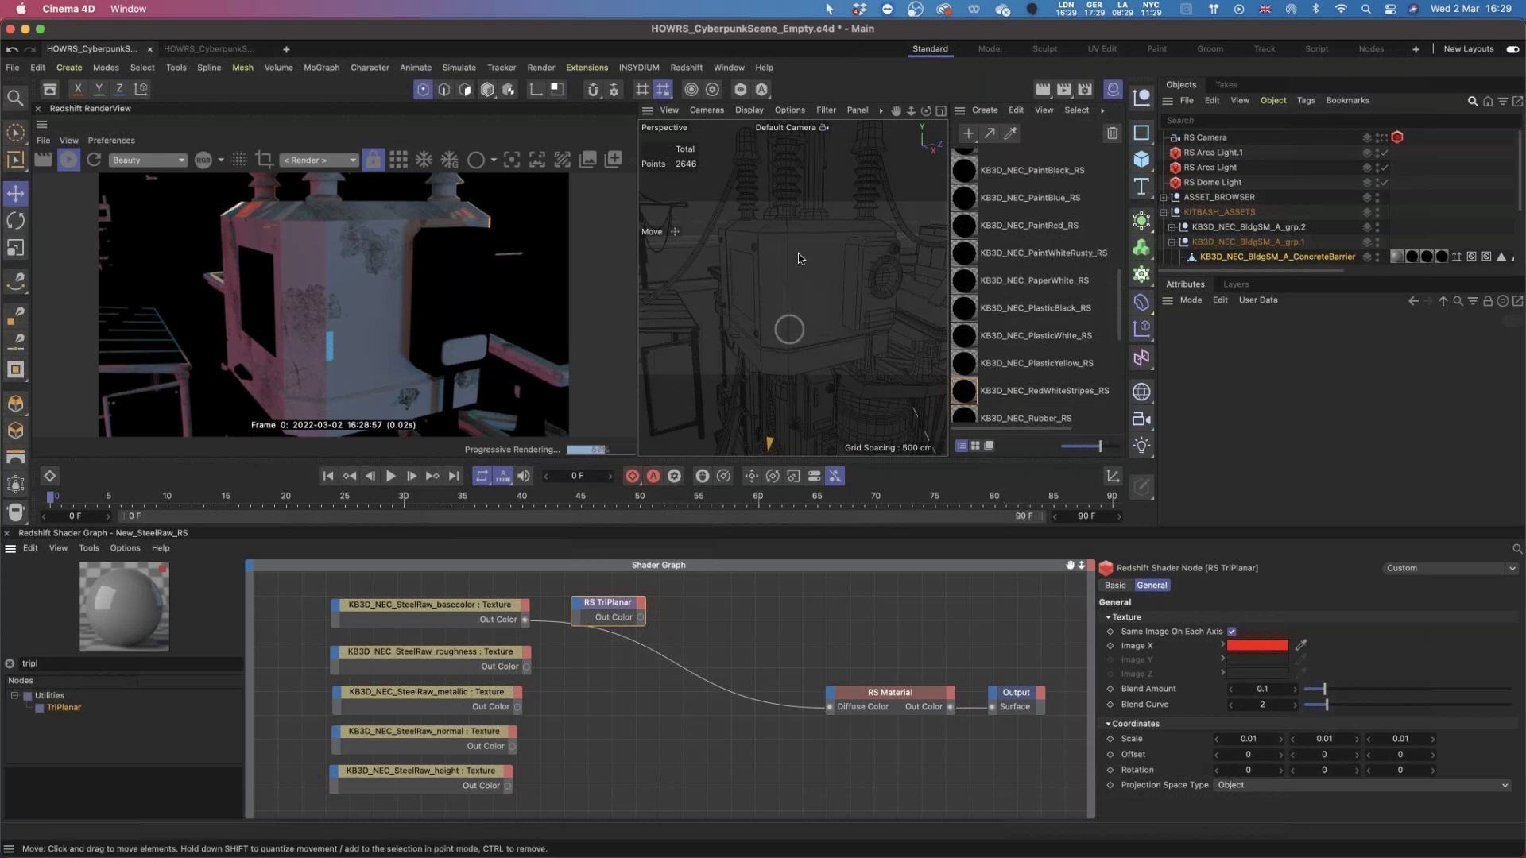
mouse_move(524, 620)
left_mouse_down()
mouse_move(575, 612)
mouse_move(668, 633)
left_mouse_up()
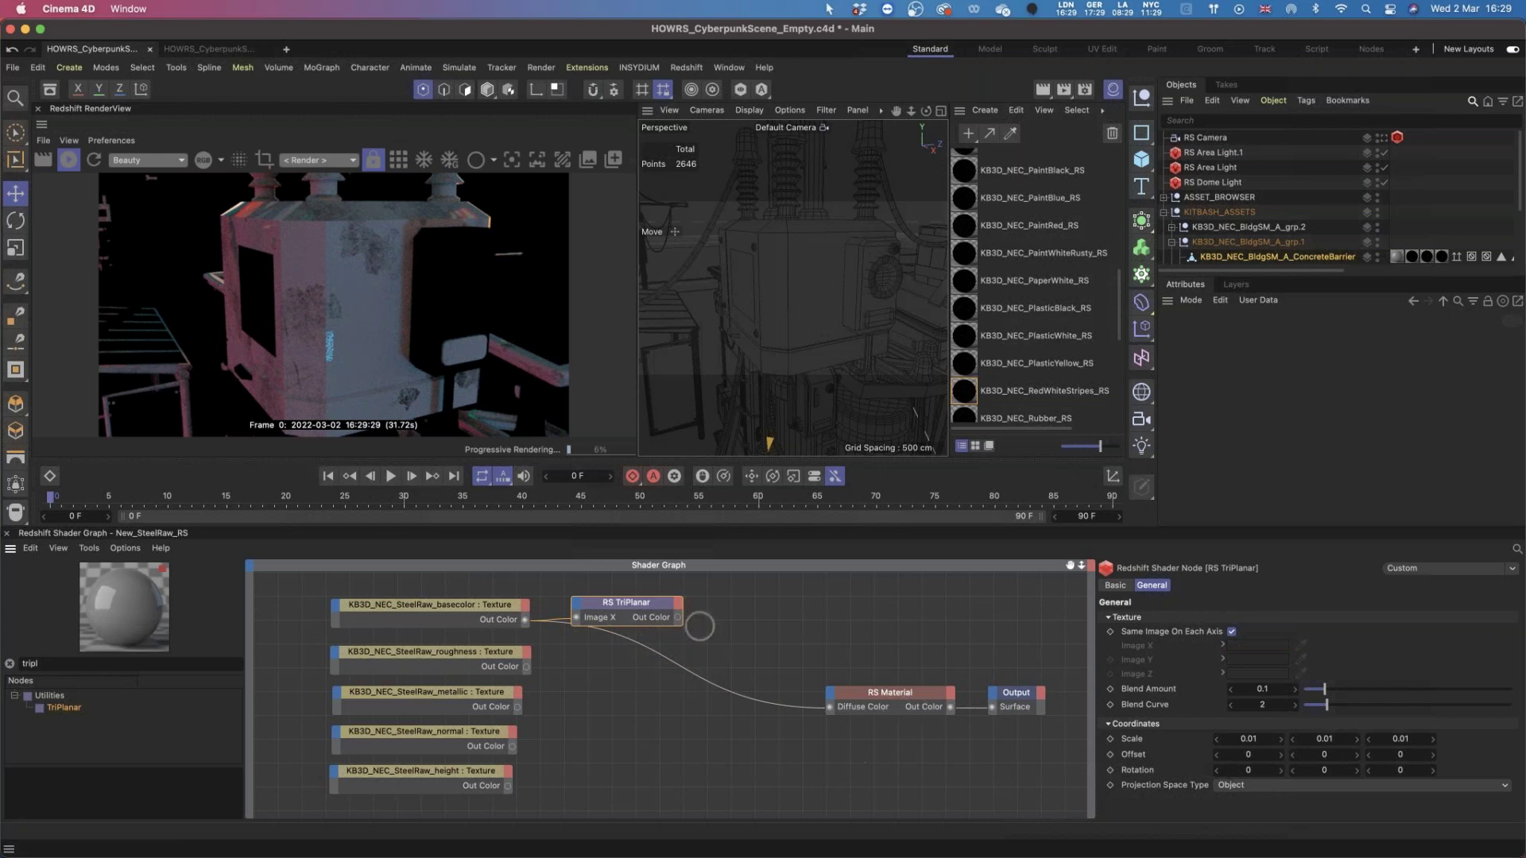
Connect the TriPlanar's Out Color to the RS Material's Diffuse Color and shift the texture nodes and TriPlanar away from the material.
left_click_drag(677, 618, 829, 706)
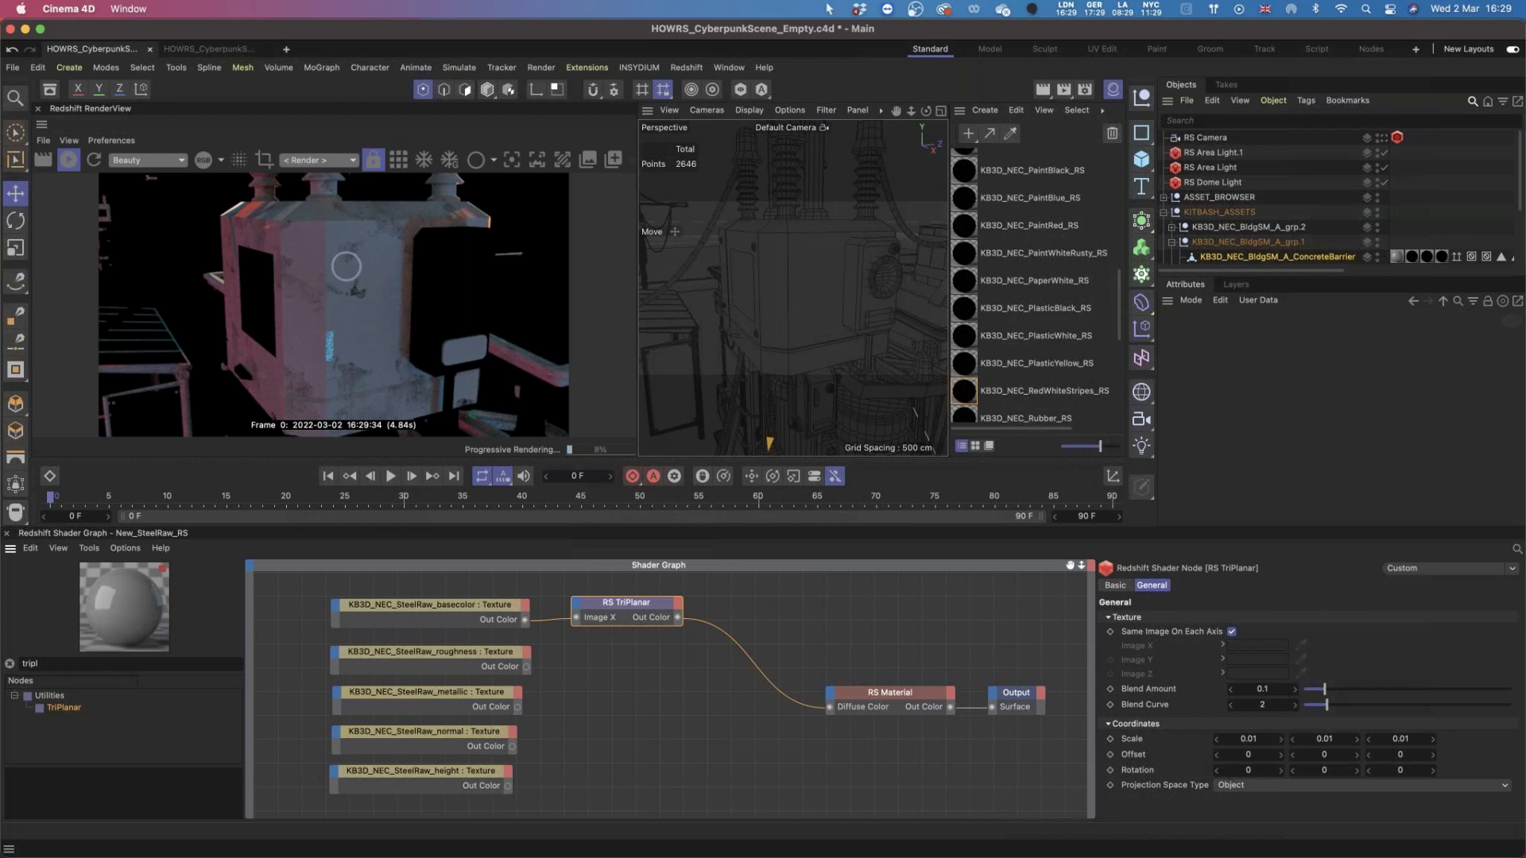
left_click_drag(634, 608, 630, 609)
left_click(840, 661)
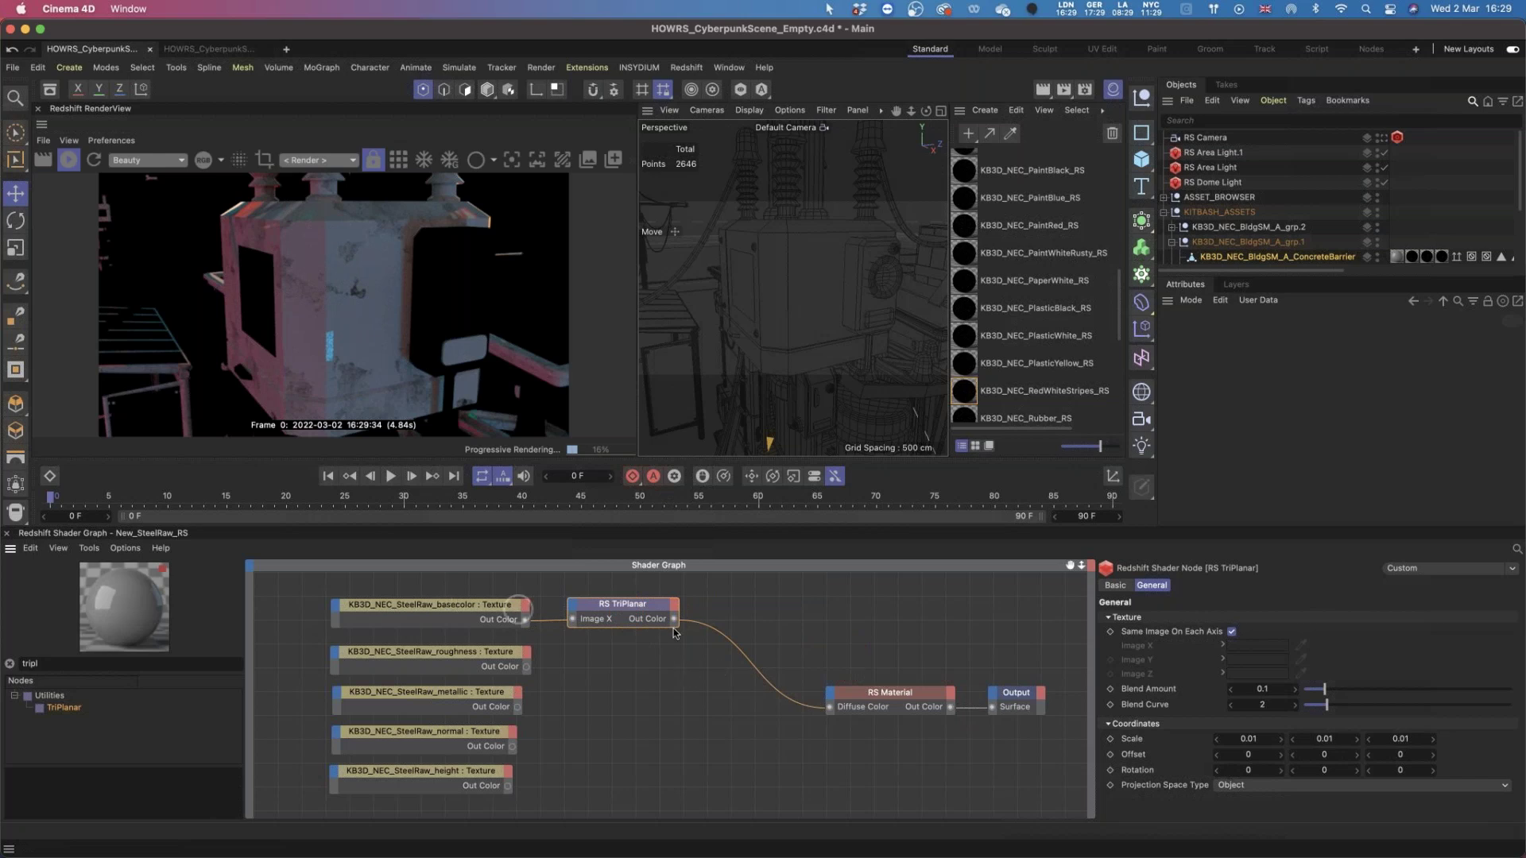
left_click_drag(288, 606, 439, 804)
left_click_drag(420, 609, 369, 609)
left_click(613, 609)
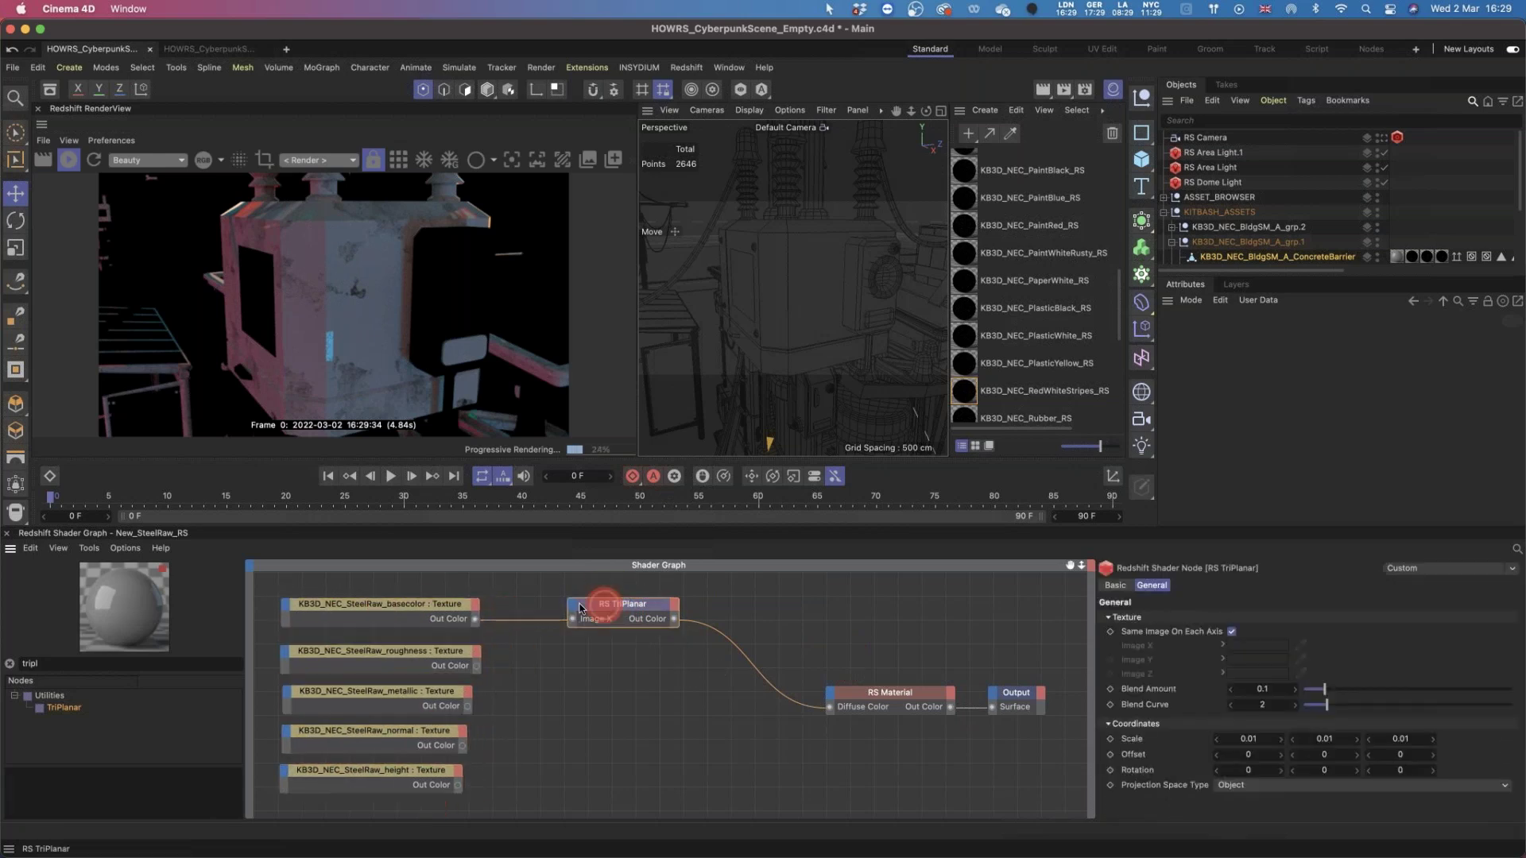
left_click_drag(613, 609, 565, 608)
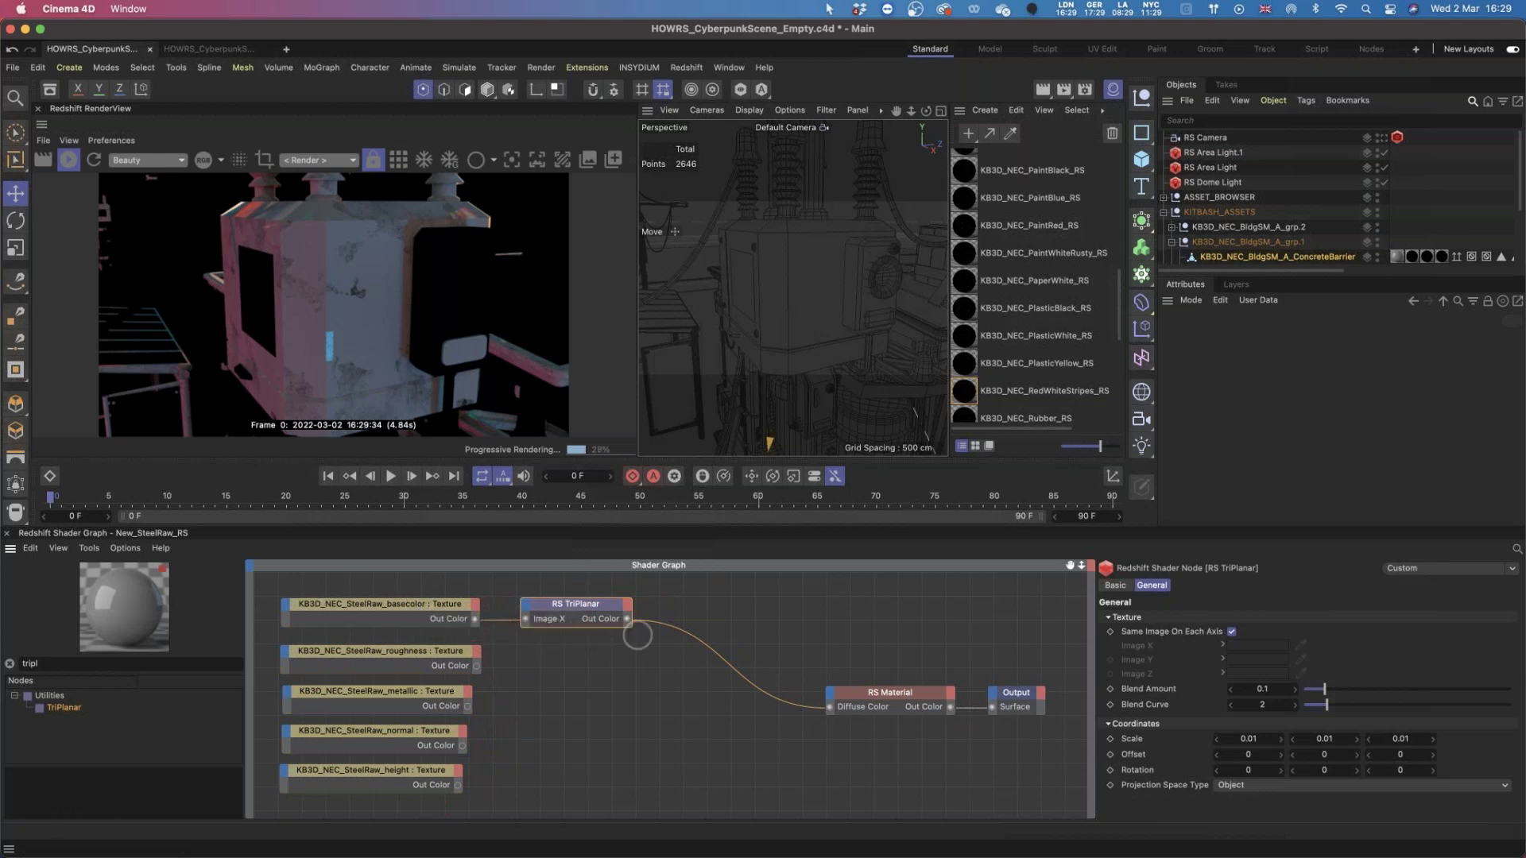
Duplicate the TriPlanar for the roughness, metallic, normal and height textures and connect each texture to its copy's Image X input.
left_click(576, 610)
left_click_drag(572, 604, 571, 651, "ctrl")
left_click_drag(572, 651, 563, 777, "ctrl")
left_click_drag(477, 666, 524, 664)
left_click_drag(468, 708, 513, 790)
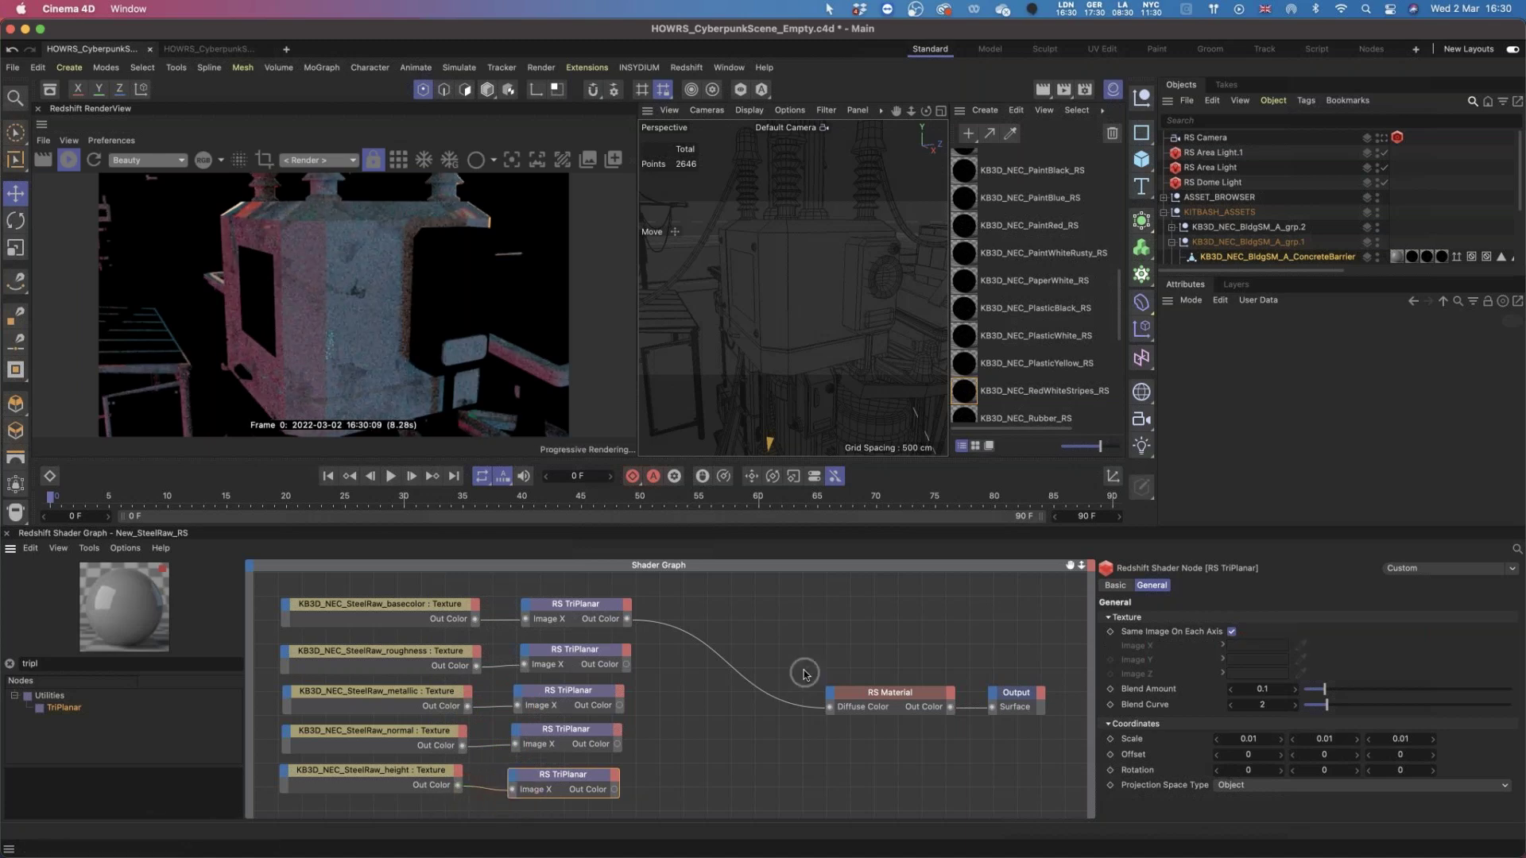
Set the color space of the KB3D_NEC_SteelRaw_roughness texture to Raw.
left_click(381, 654)
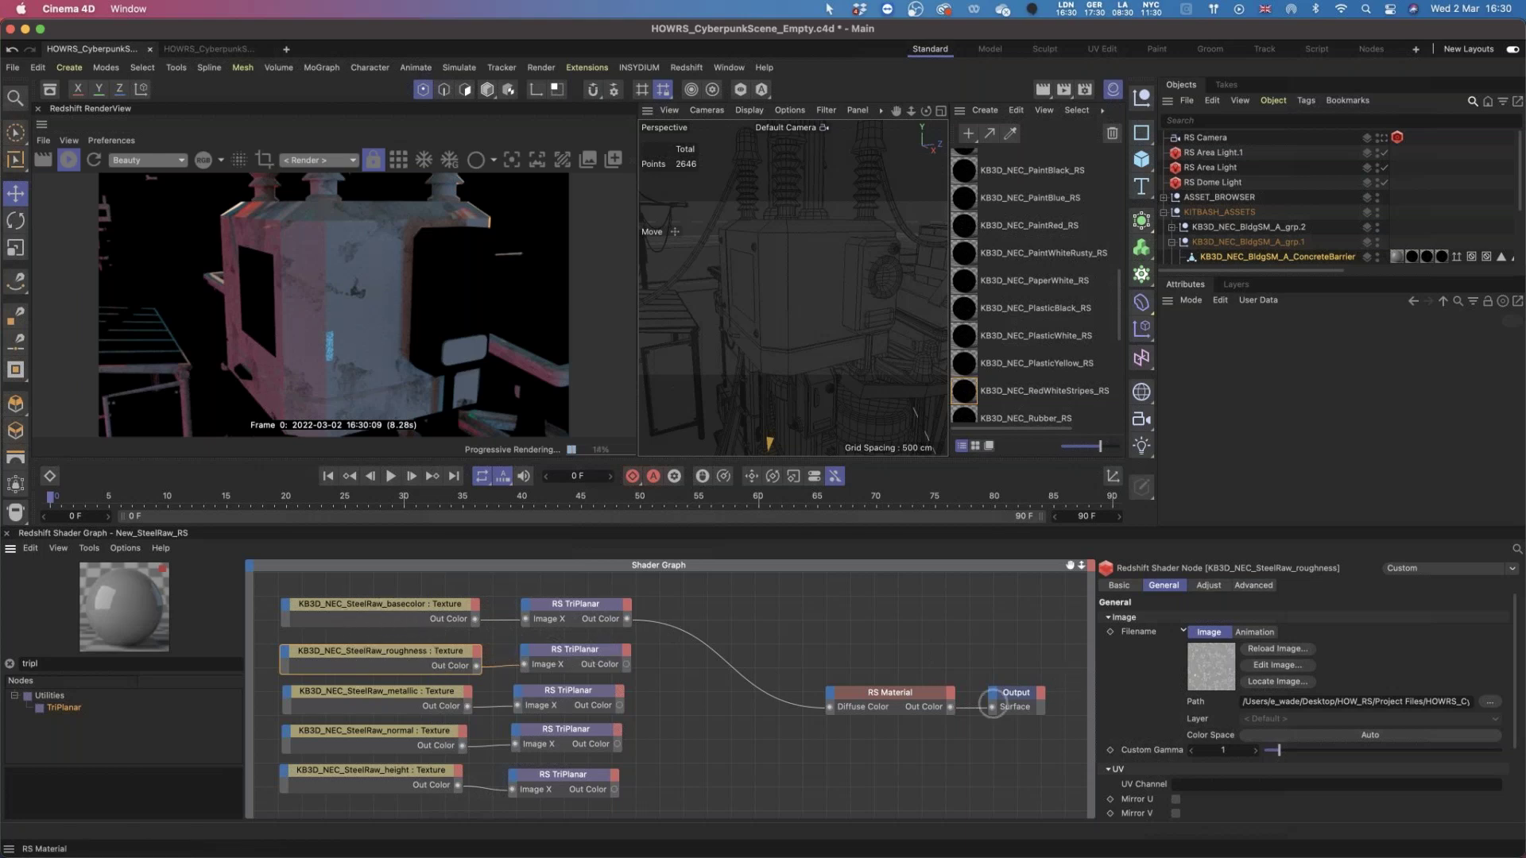
left_click(1346, 741)
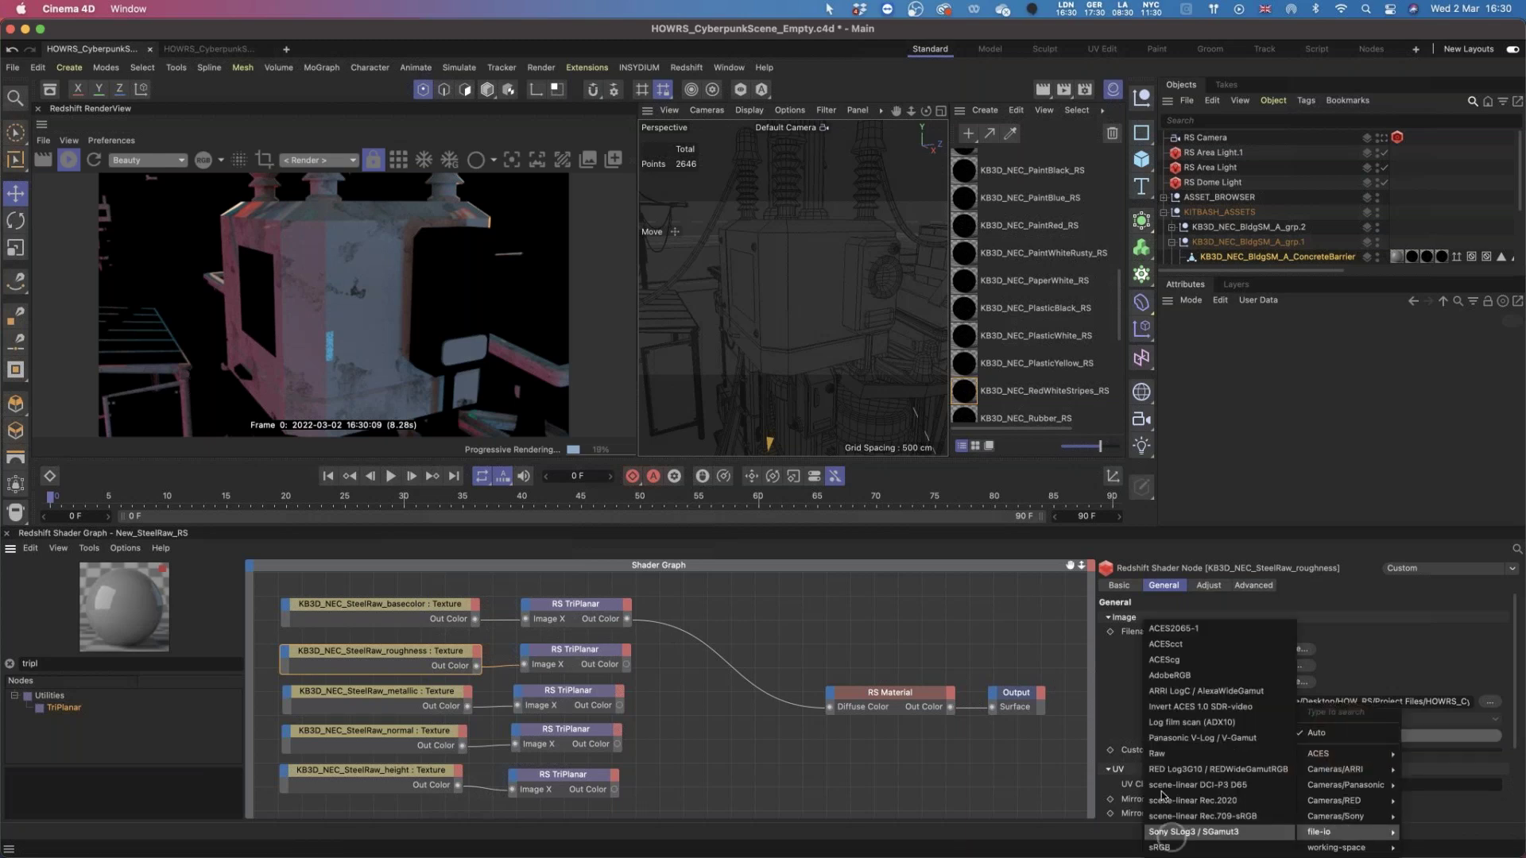
left_click(1176, 759)
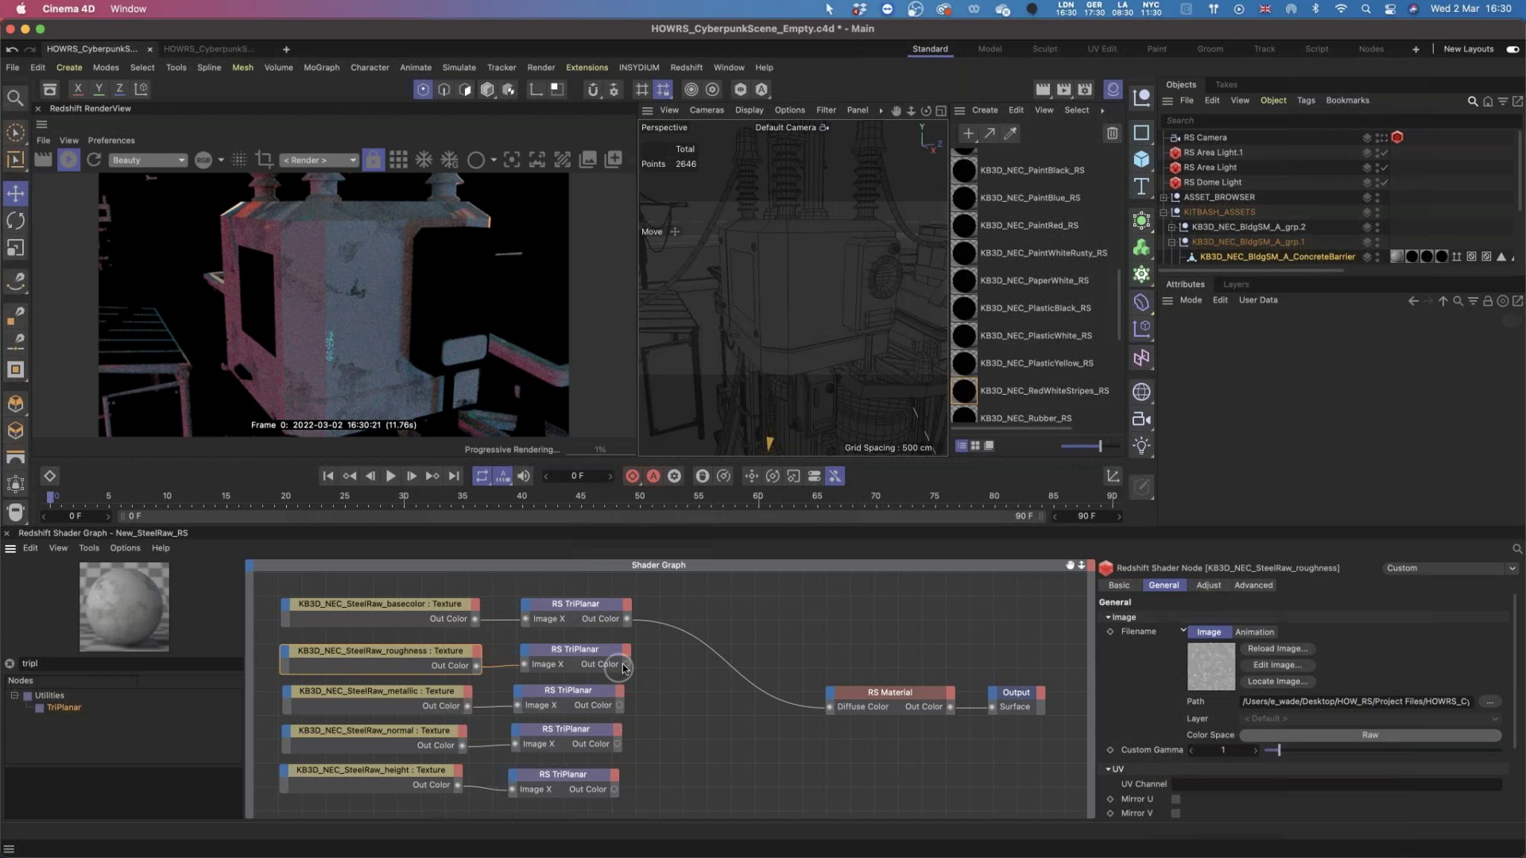
Connect the roughness TriPlanar's Out Color to the RS Material's Refl Roughness and move the RS Material node closer to the TriPlanars.
left_click_drag(627, 664, 831, 688)
mouse_move(906, 691)
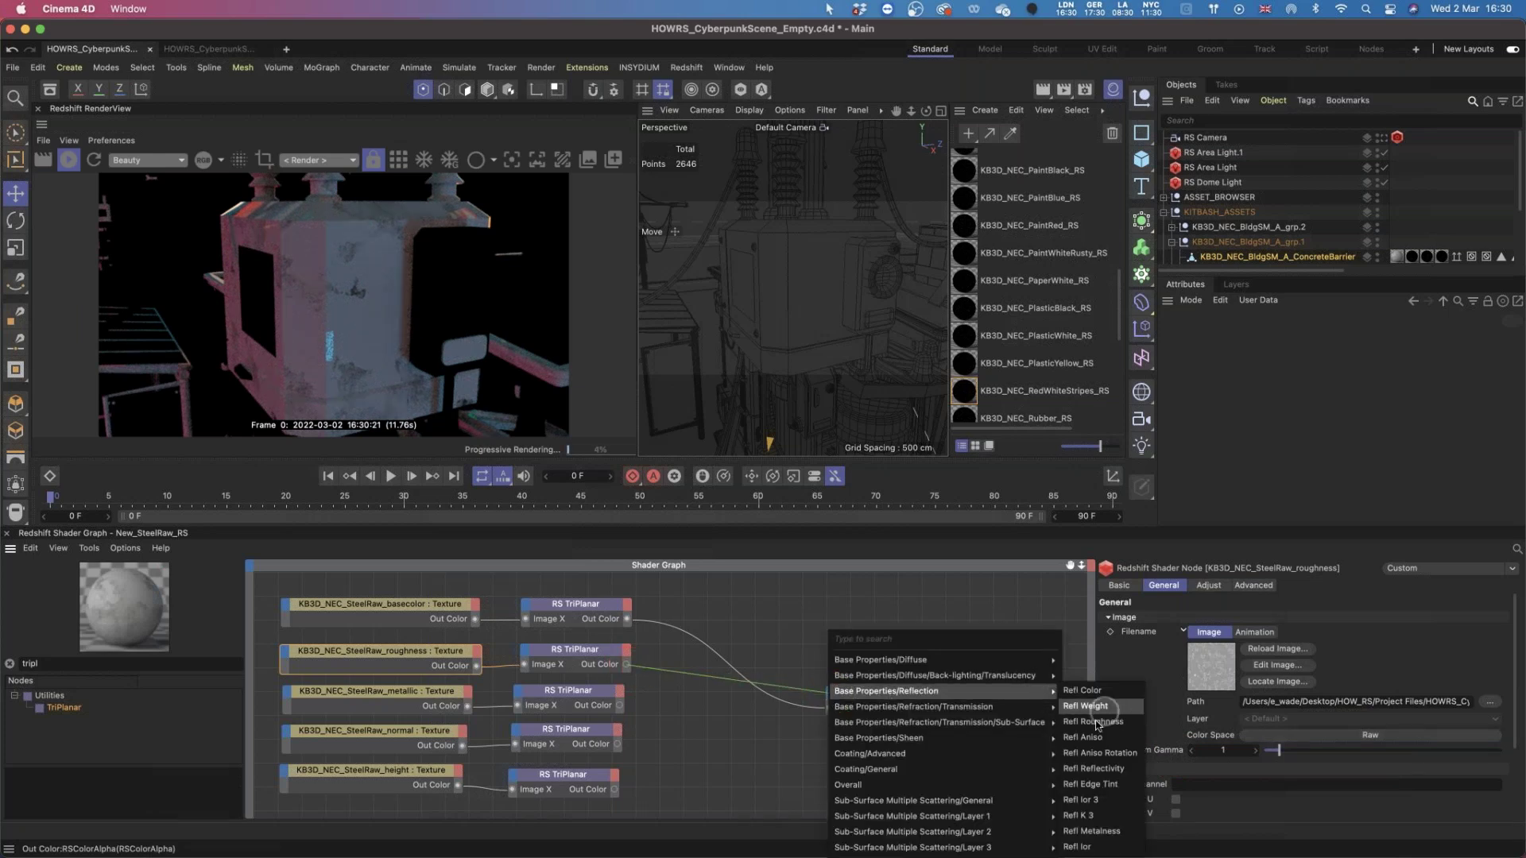
left_click(1105, 725)
left_click_drag(889, 676, 843, 676)
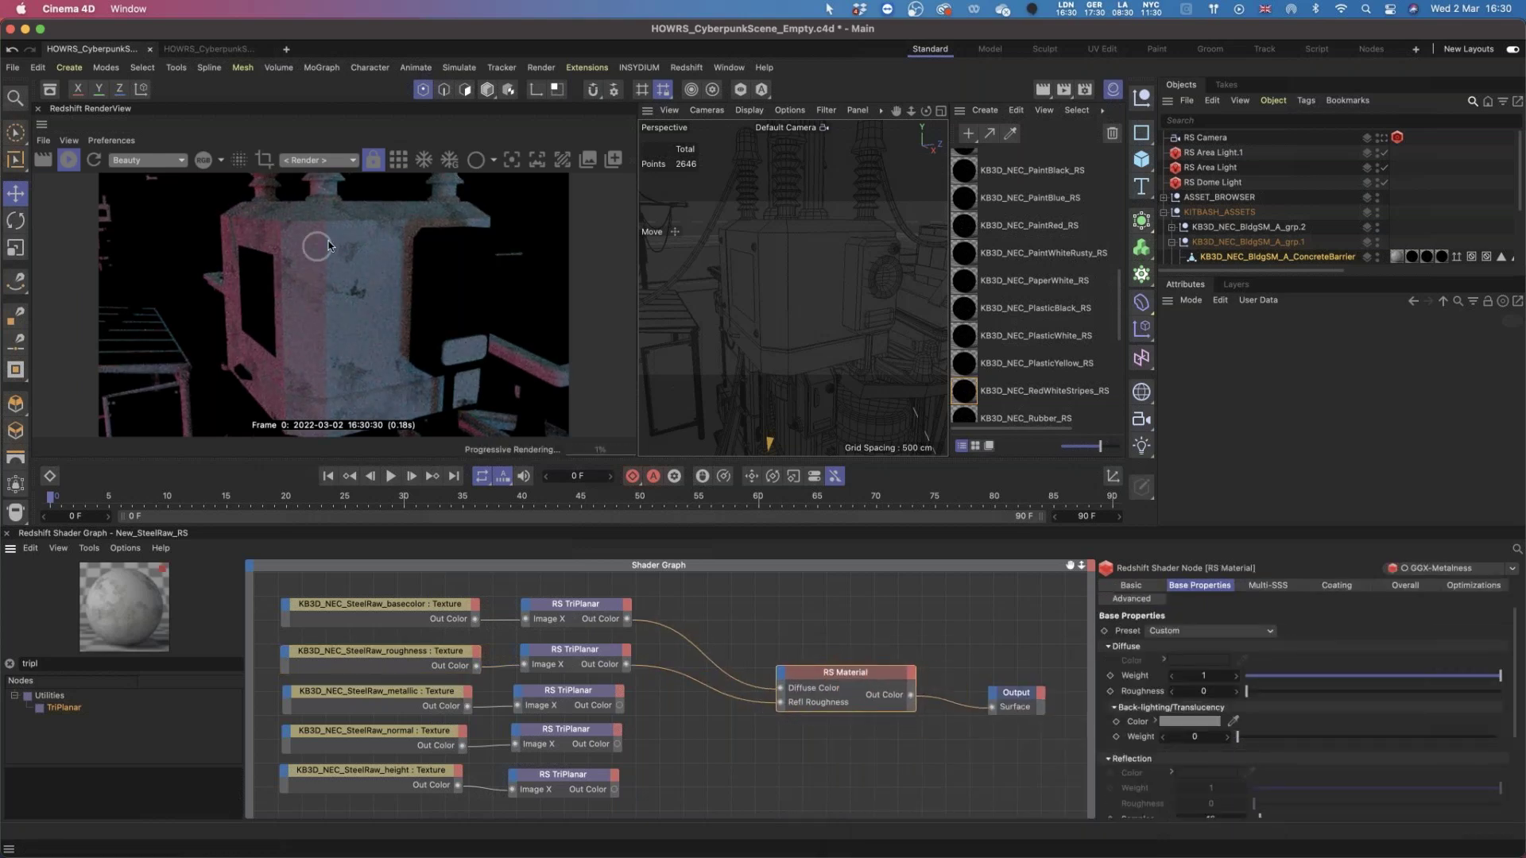
left_click(604, 612)
left_click(401, 657)
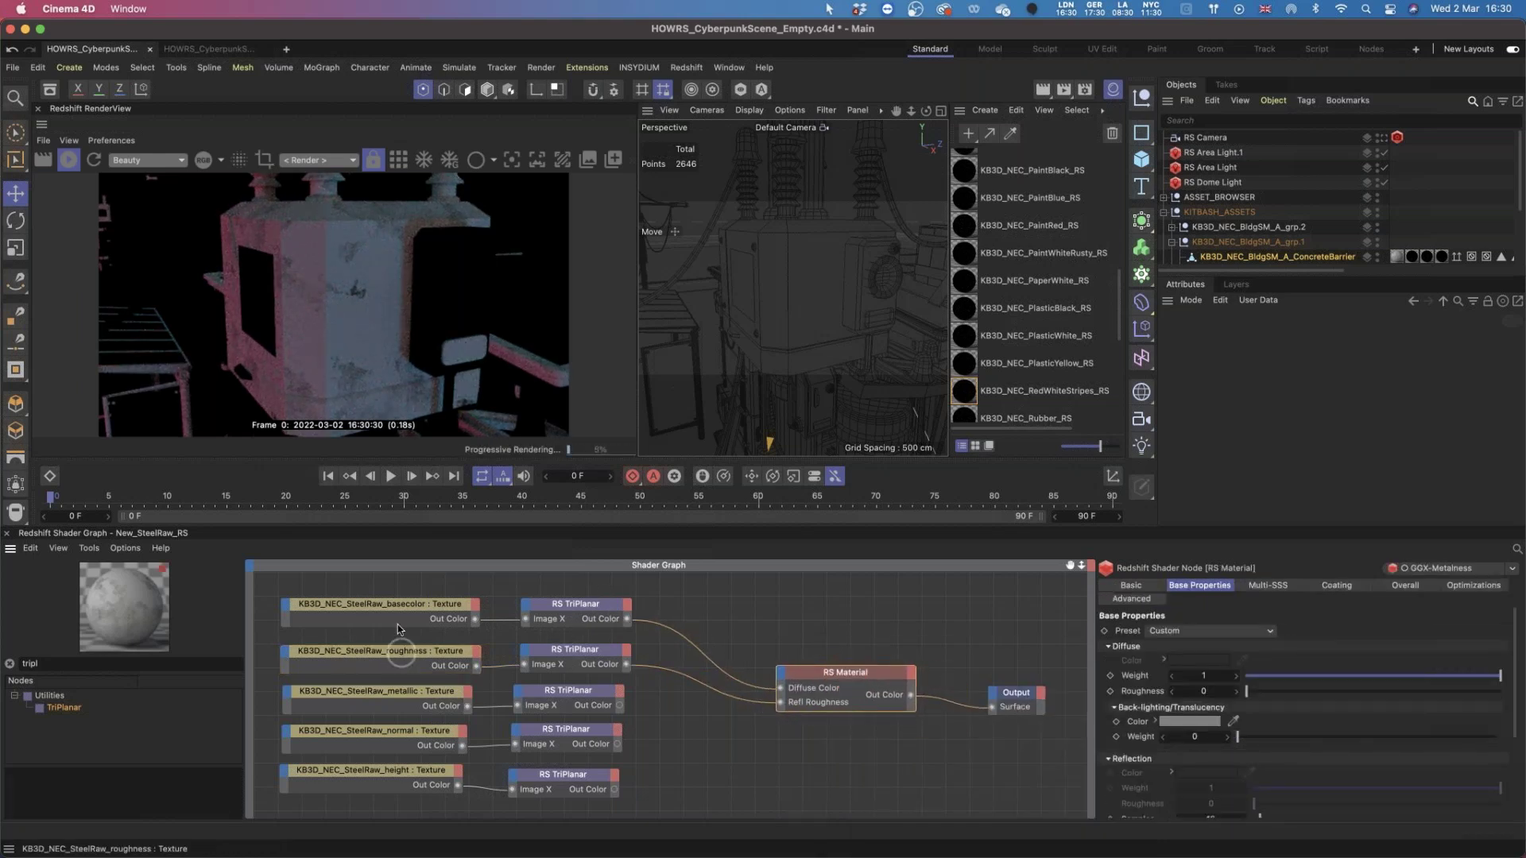
left_click(401, 653)
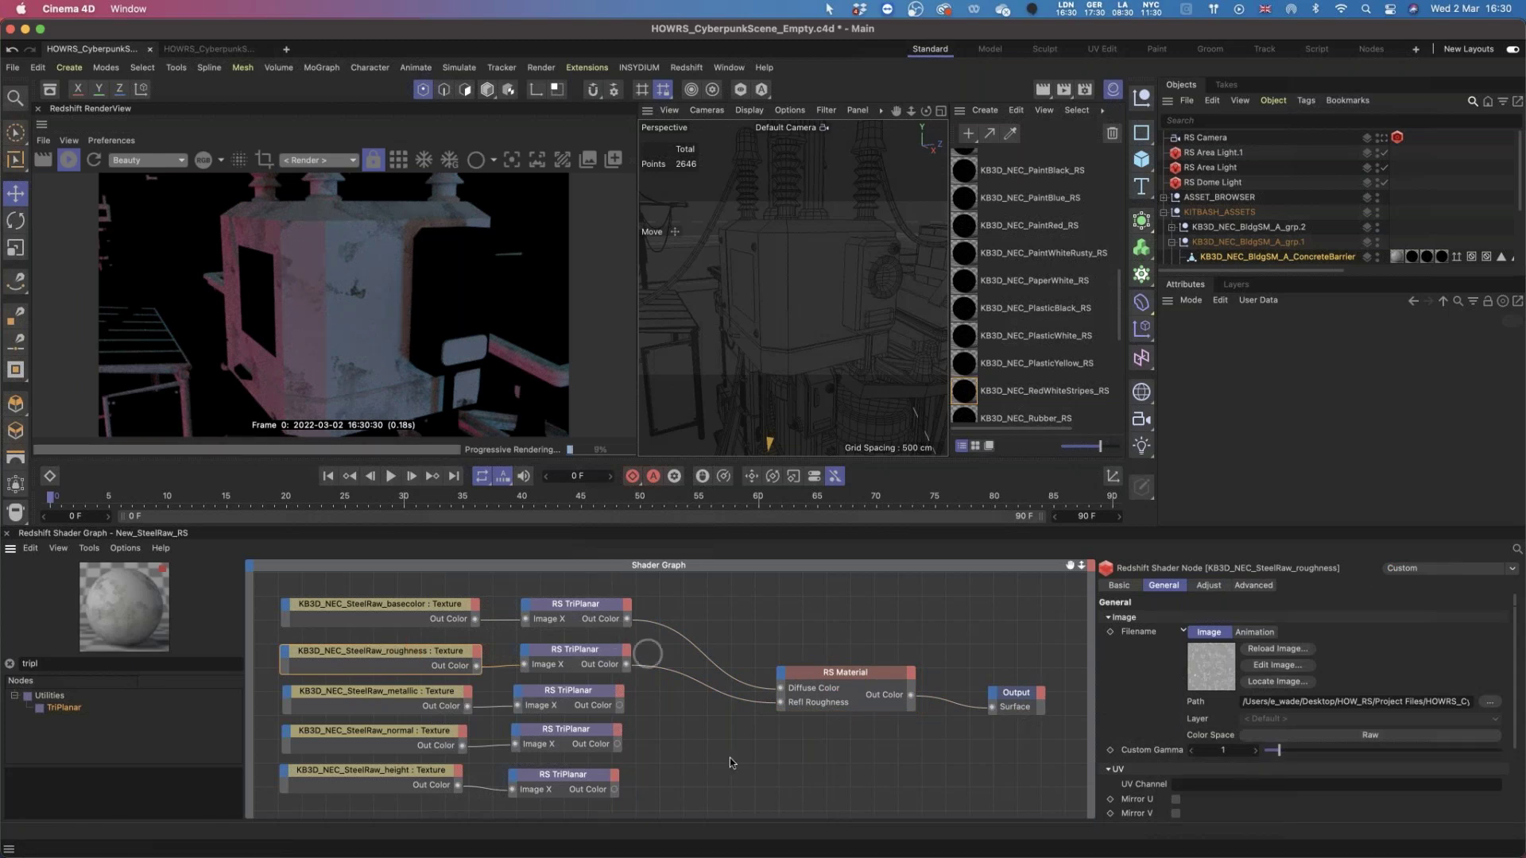
Connect the metallic TriPlanar's Out Color to the RS Material's Refl Metalness.
left_click(412, 706)
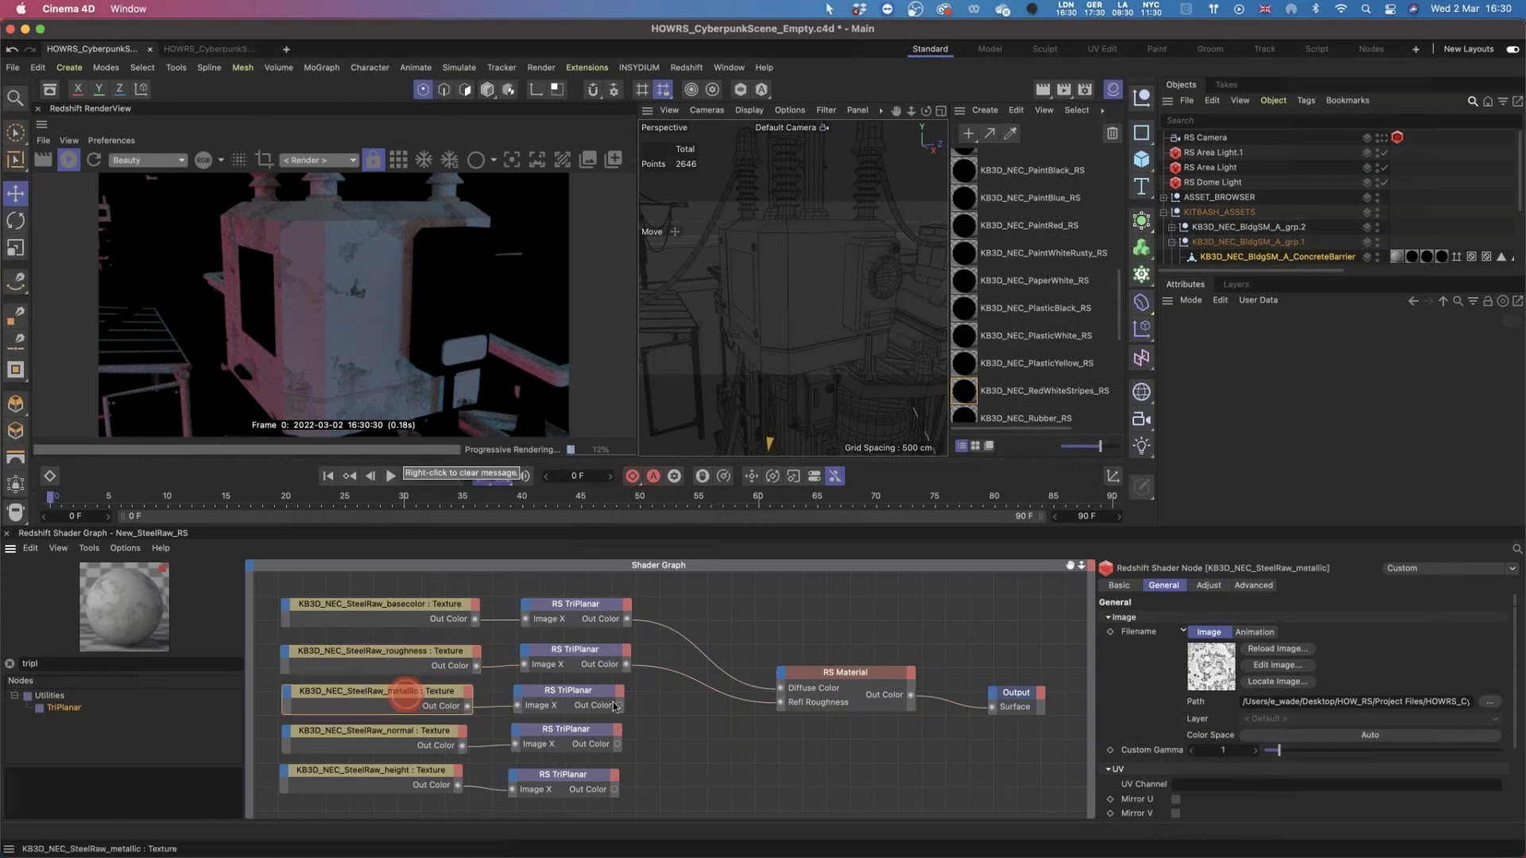
left_click(851, 674)
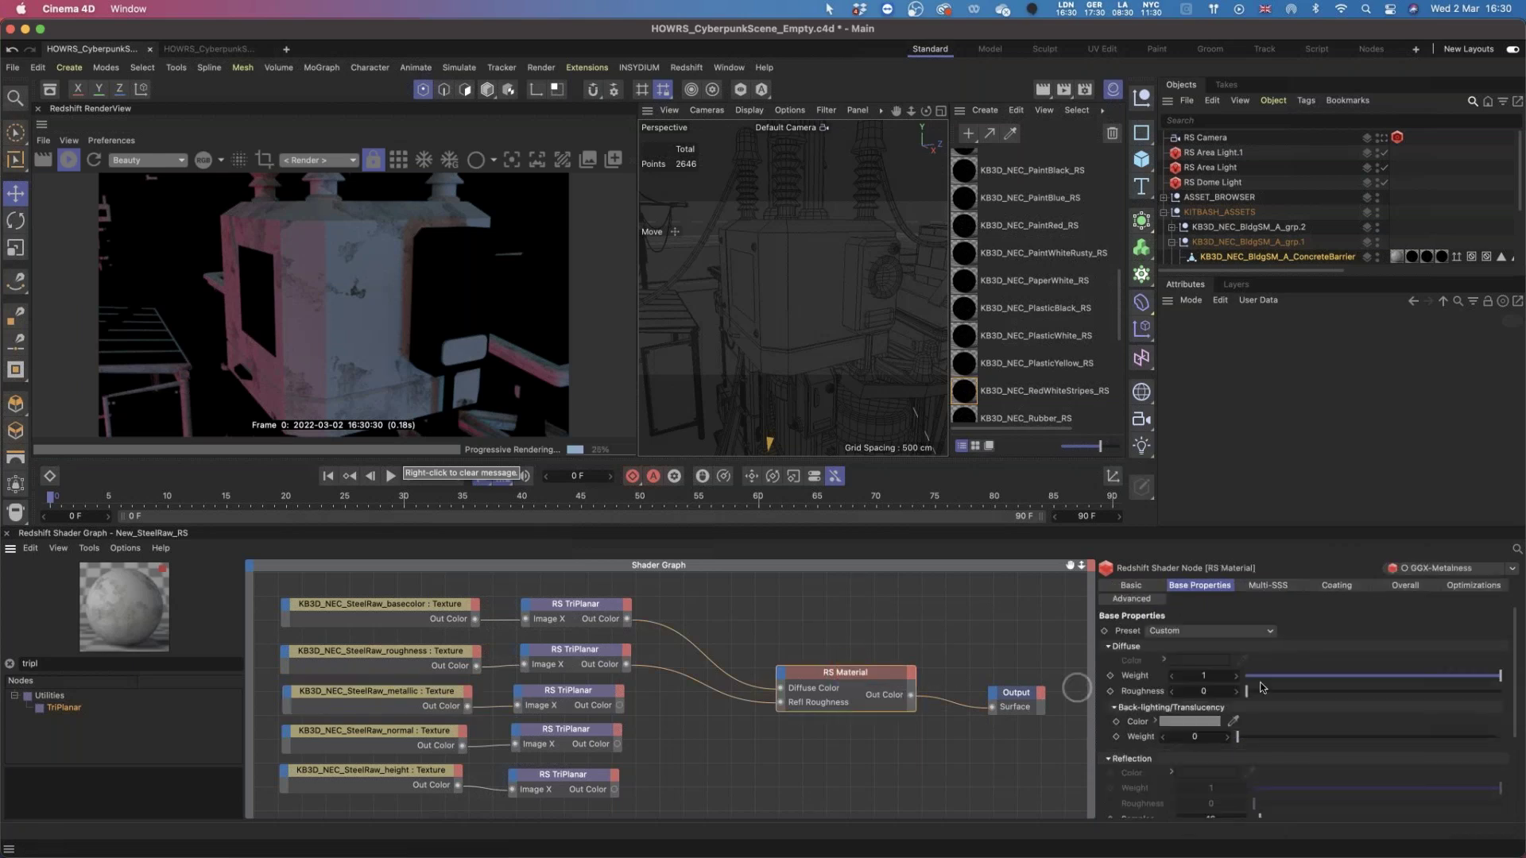
left_click_drag(1516, 680, 1510, 756)
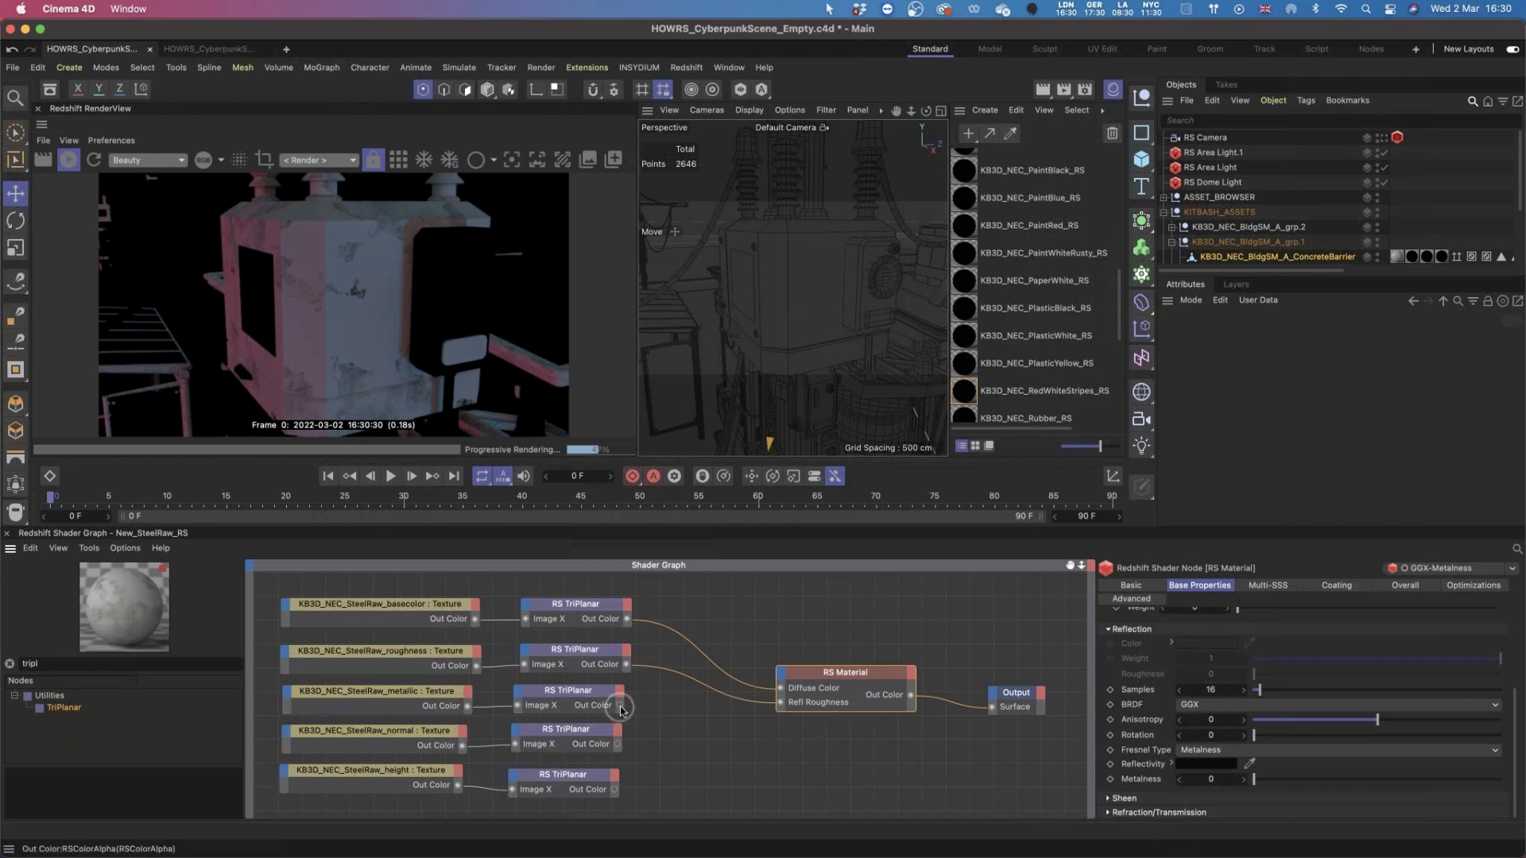
left_click_drag(621, 706, 783, 678)
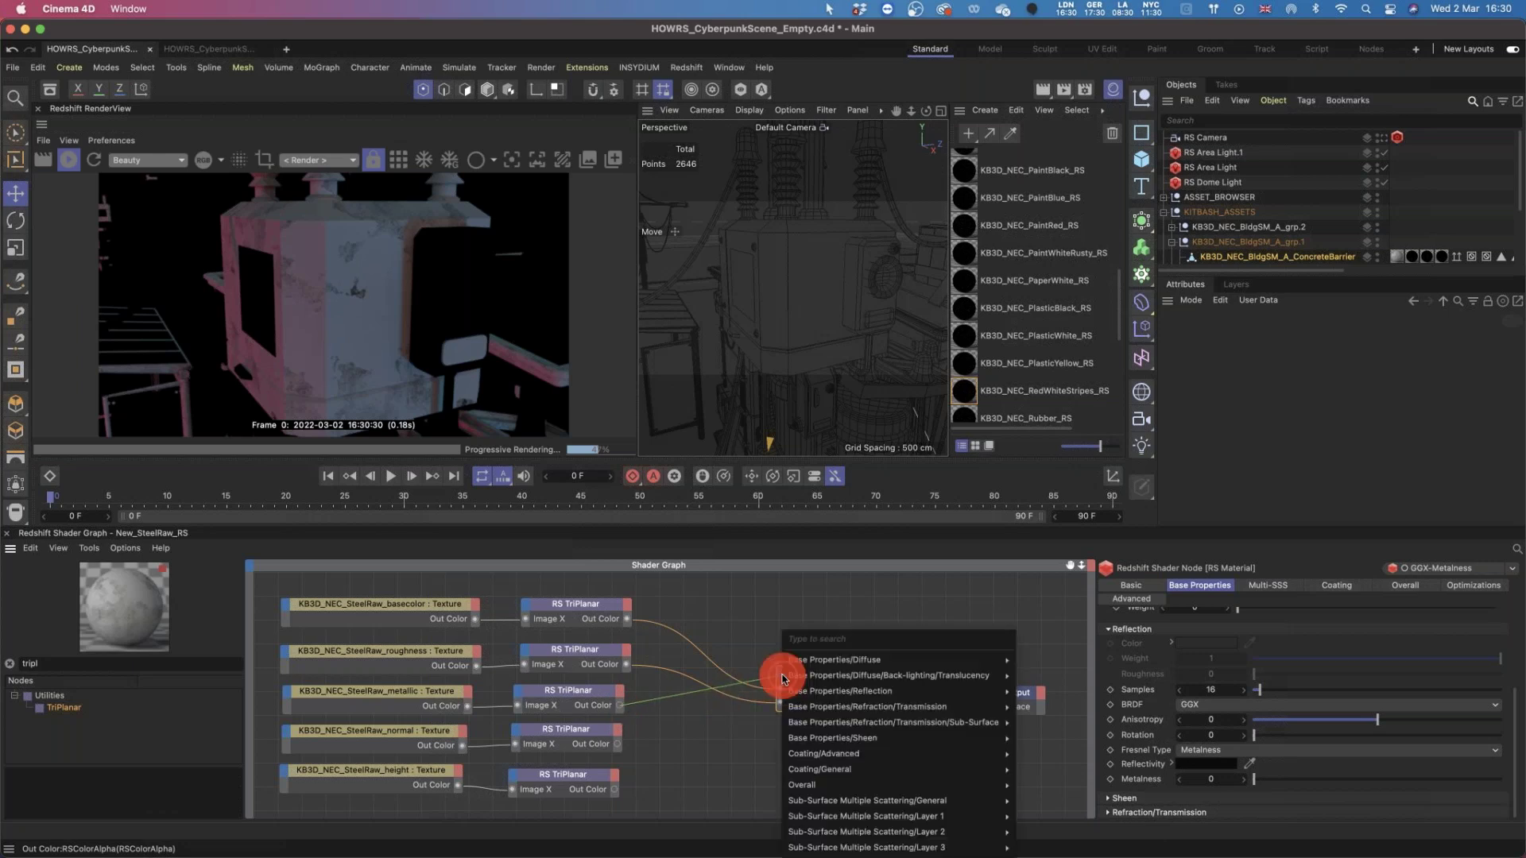
mouse_move(926, 691)
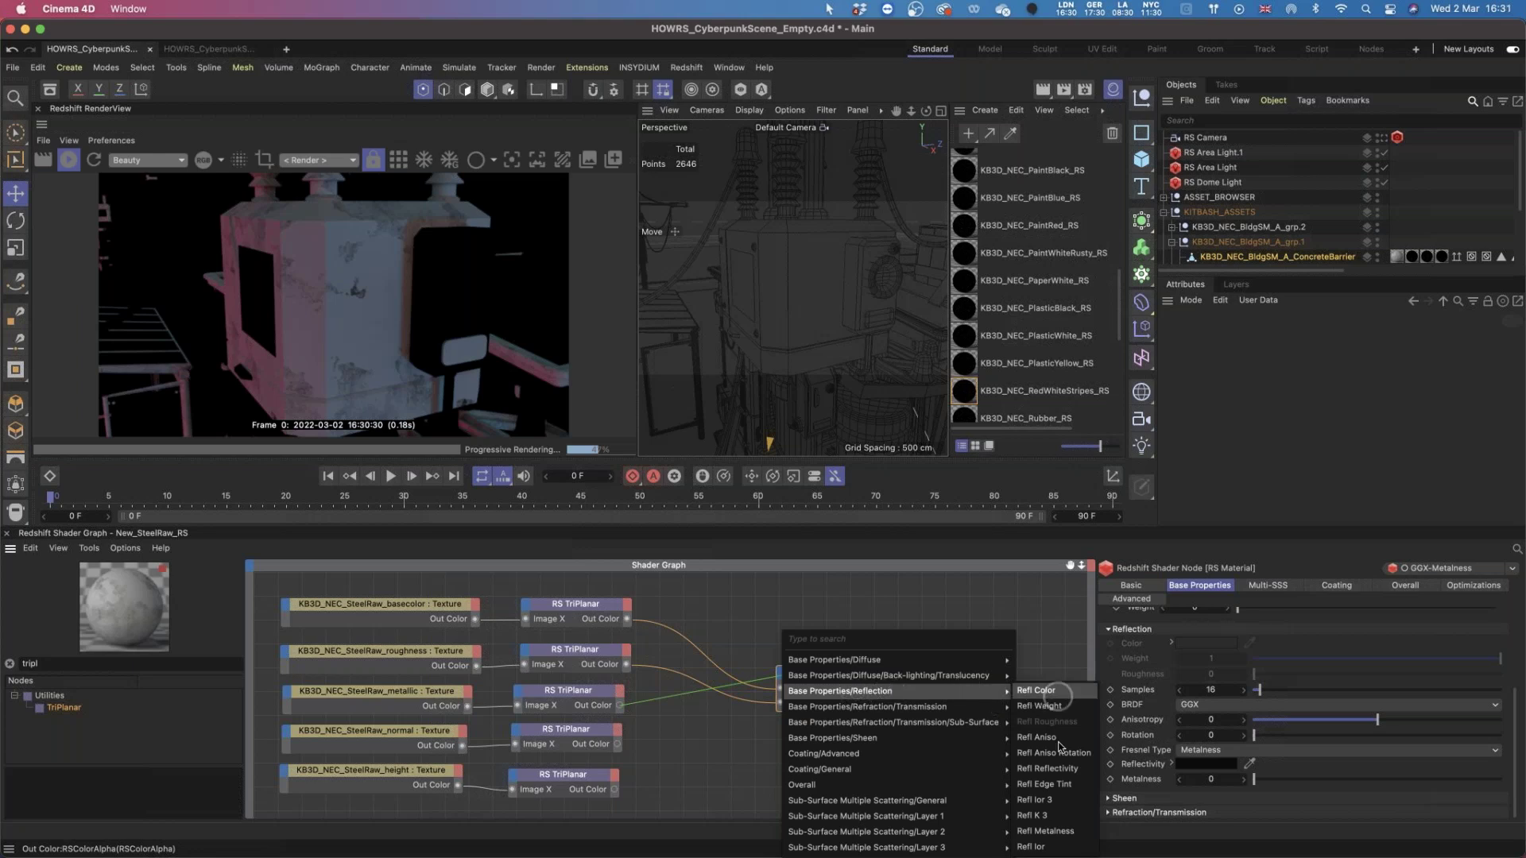
left_click(1051, 834)
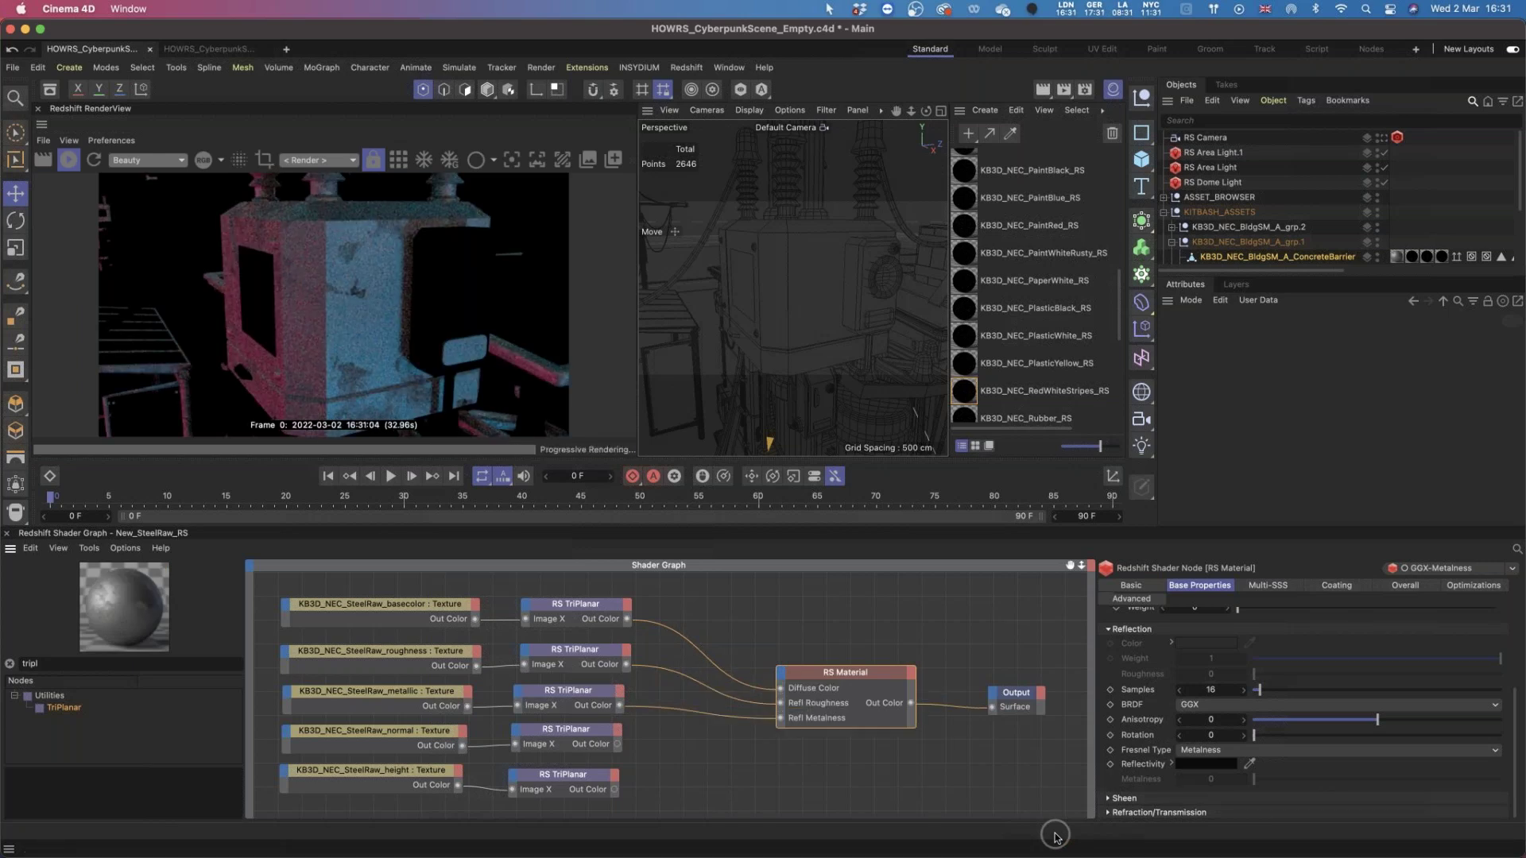
Check the metallic texture's settings and the RS Material's reflection settings against the rendered metal.
mouse_move(770, 271)
left_mouse_down("alt")
mouse_move(827, 262)
mouse_move(760, 272)
mouse_move(736, 252)
mouse_move(787, 293)
mouse_move(820, 286)
mouse_move(768, 249)
left_mouse_up("alt")
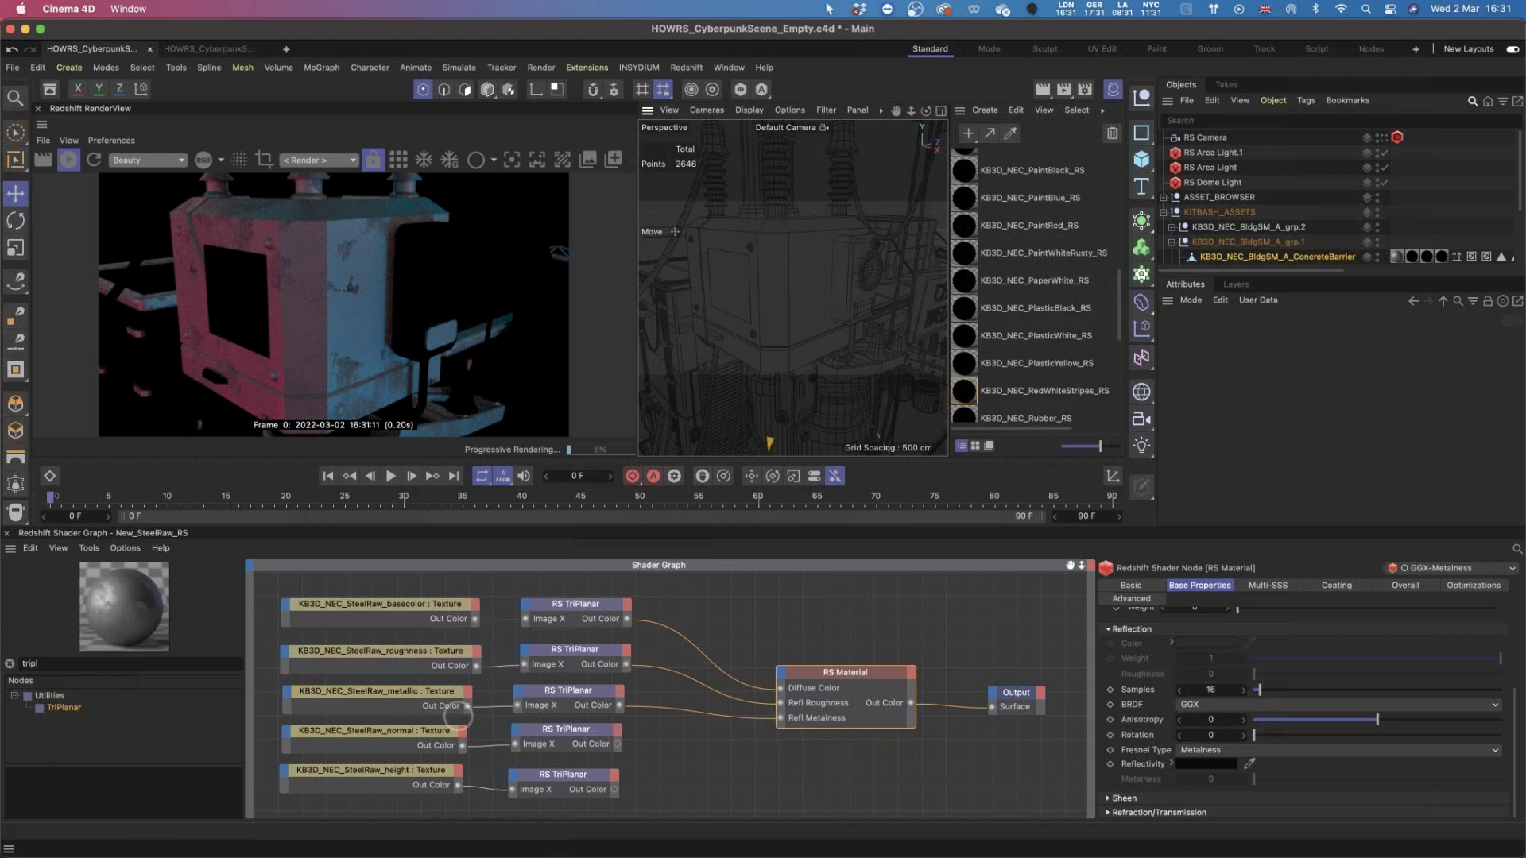
left_click(390, 697)
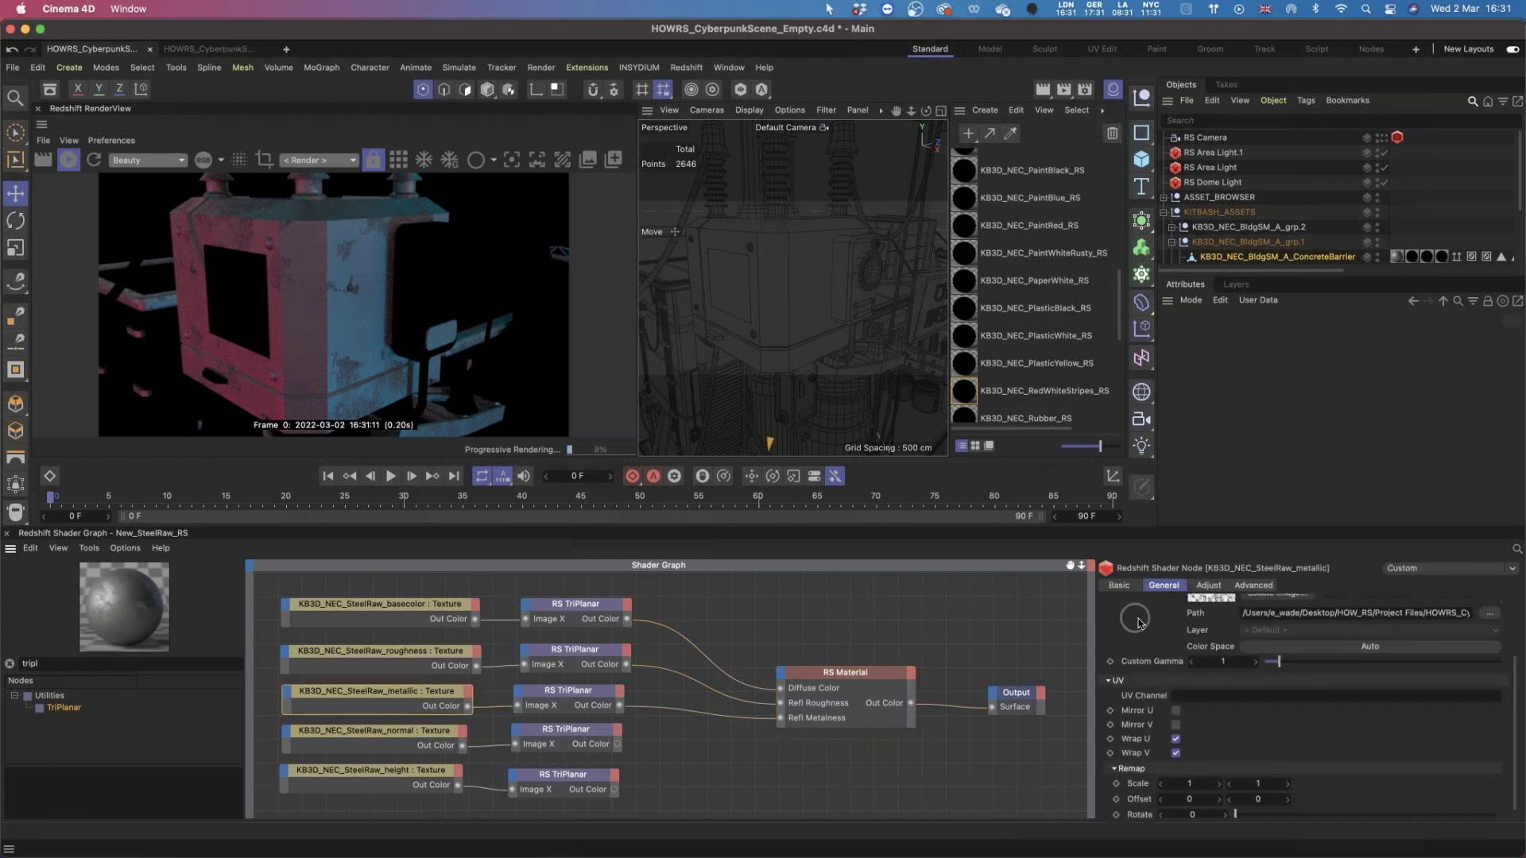
left_click(855, 699)
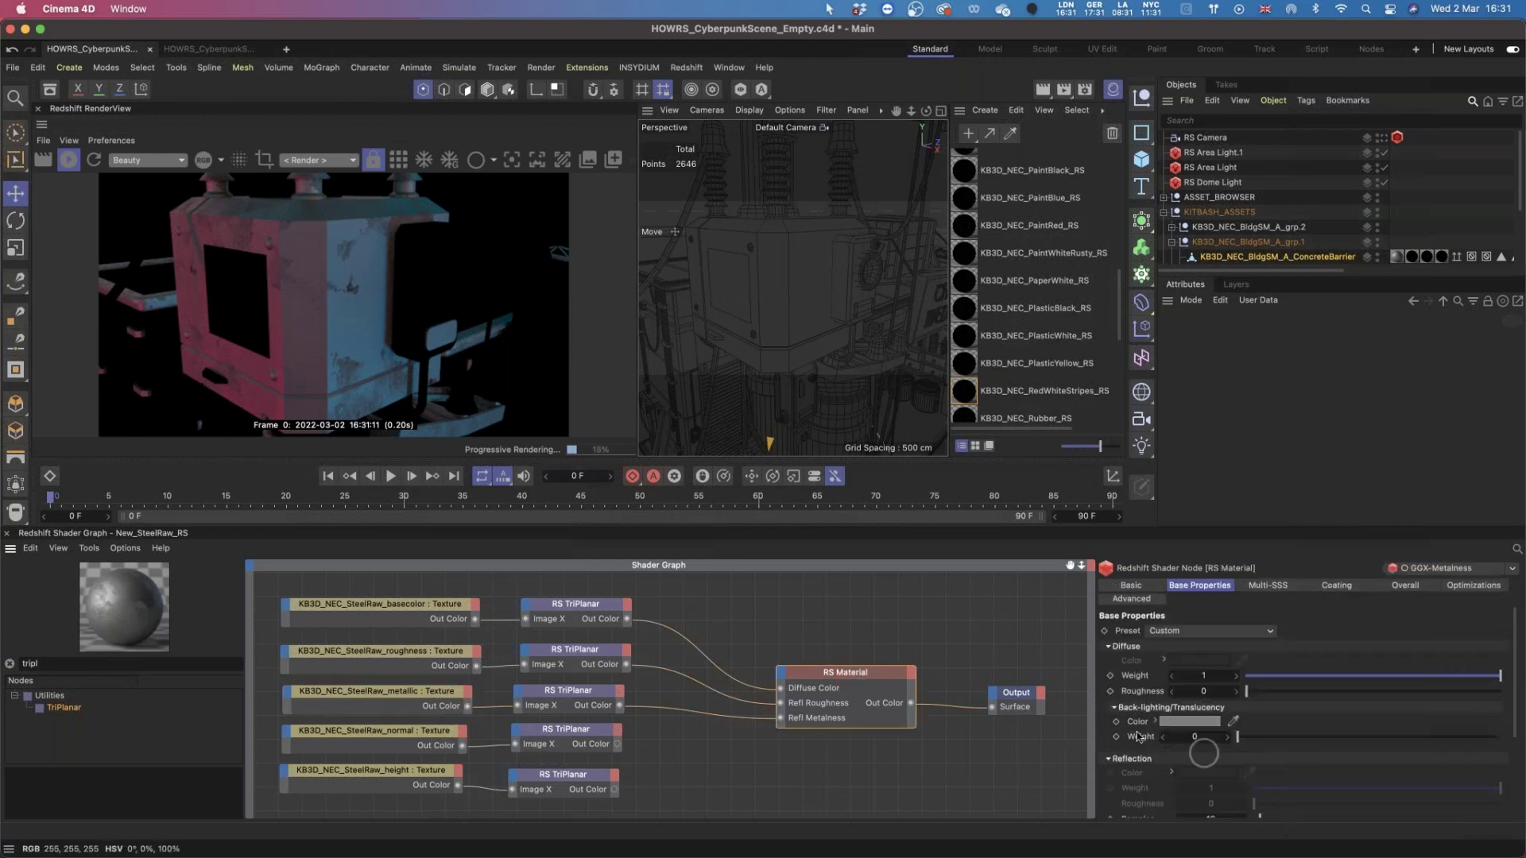
scroll(1515, 783, "down", 3)
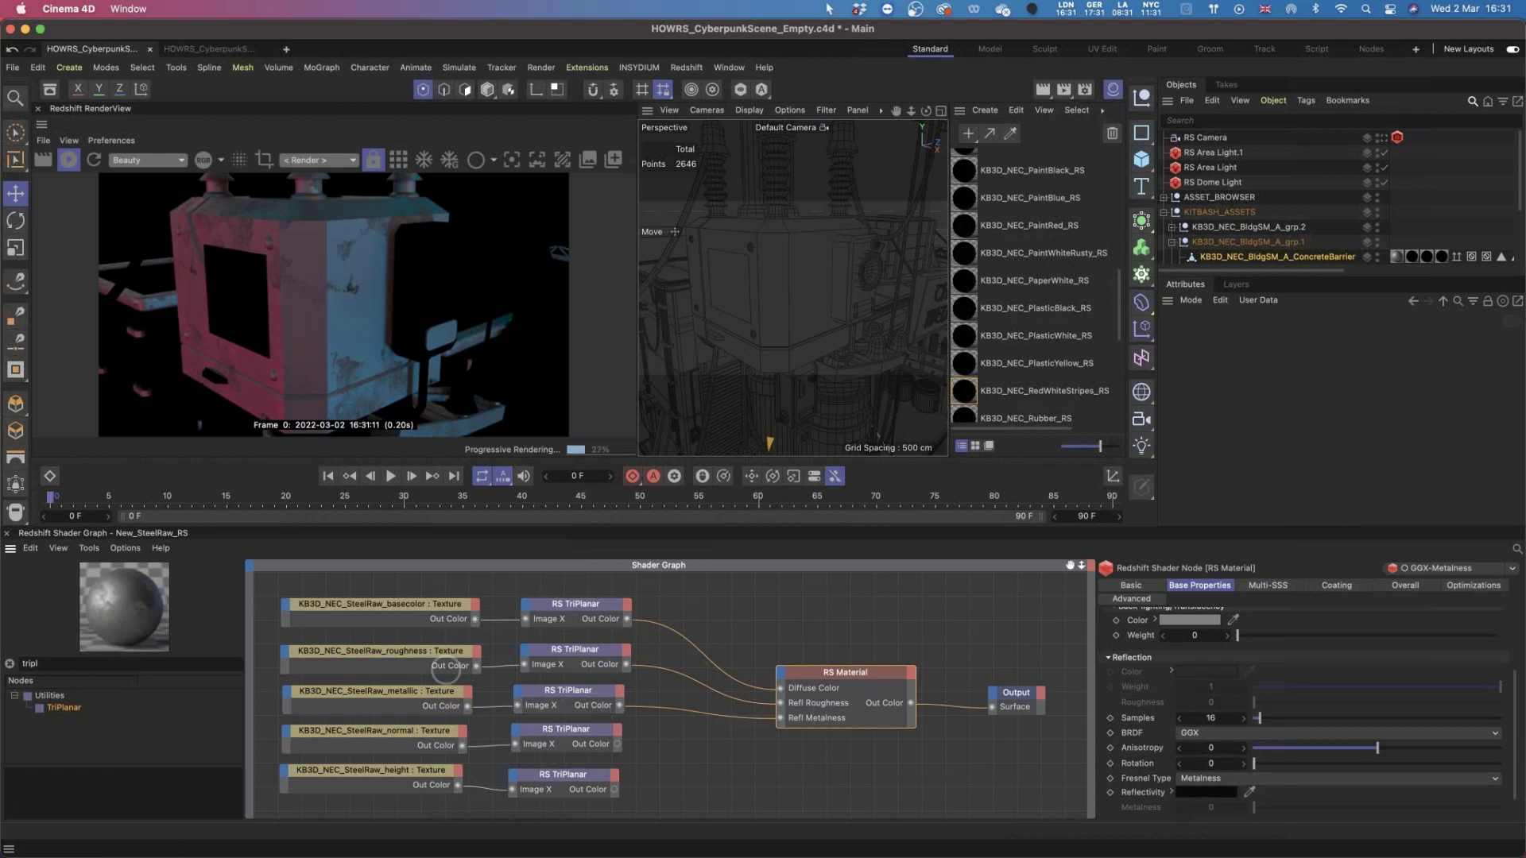
Move the RS Material and Output nodes aside and add a Bump Map node beside the normal texture's TriPlanar.
left_click_drag(842, 645, 1017, 759)
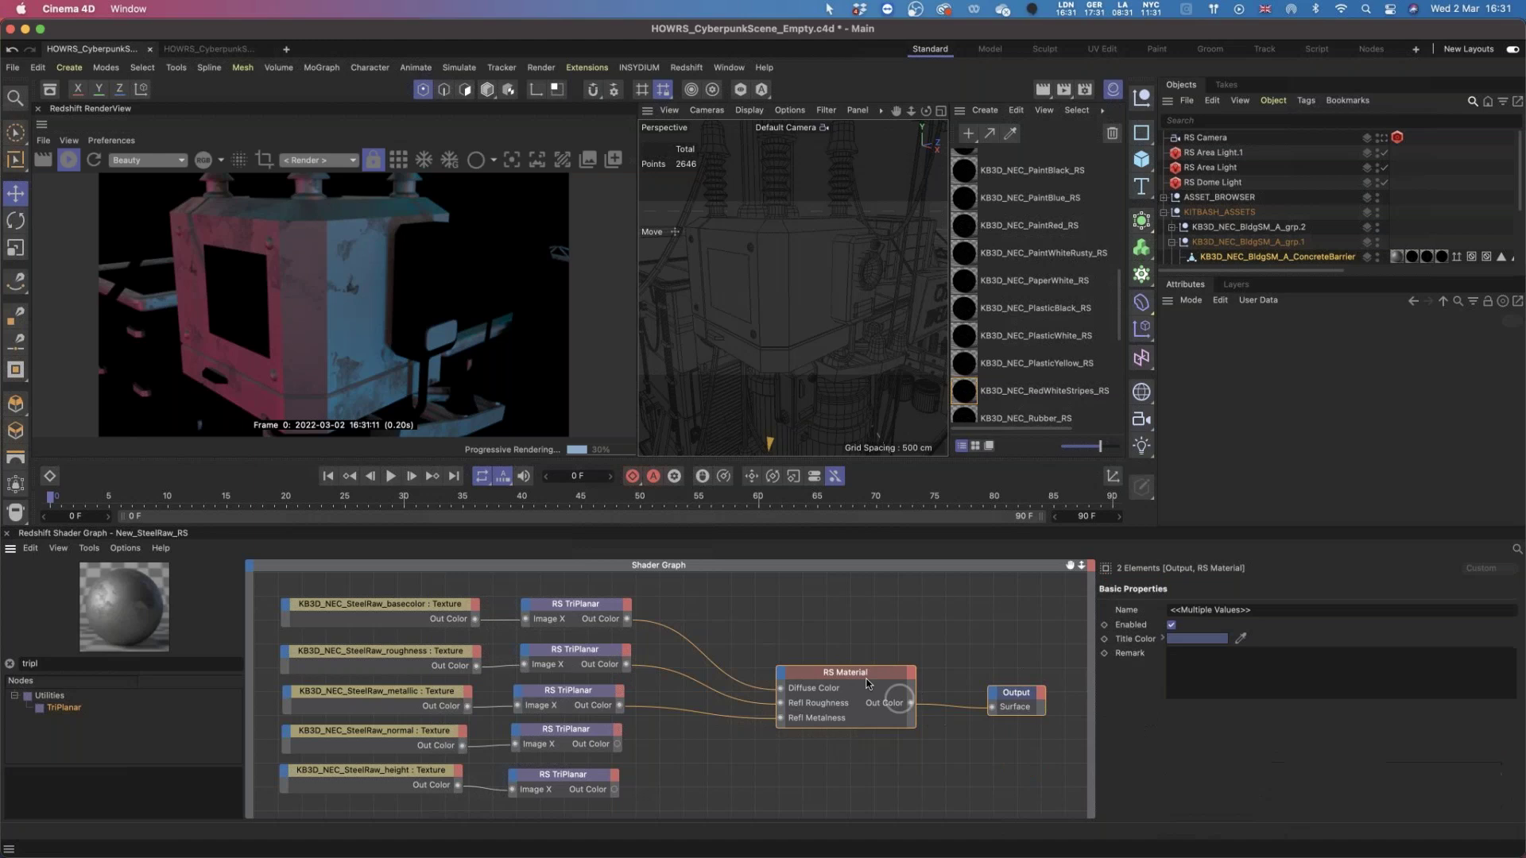
left_click_drag(867, 681, 928, 689)
left_click_drag(858, 635, 1060, 789)
left_click_drag(866, 678, 913, 688)
left_click(837, 634)
left_click_drag(54, 663, 3, 652)
type("bump")
left_click_drag(80, 732, 740, 740)
Set the color space of the KB3D_NEC_SteelRaw_normal texture to Raw.
left_click(408, 730)
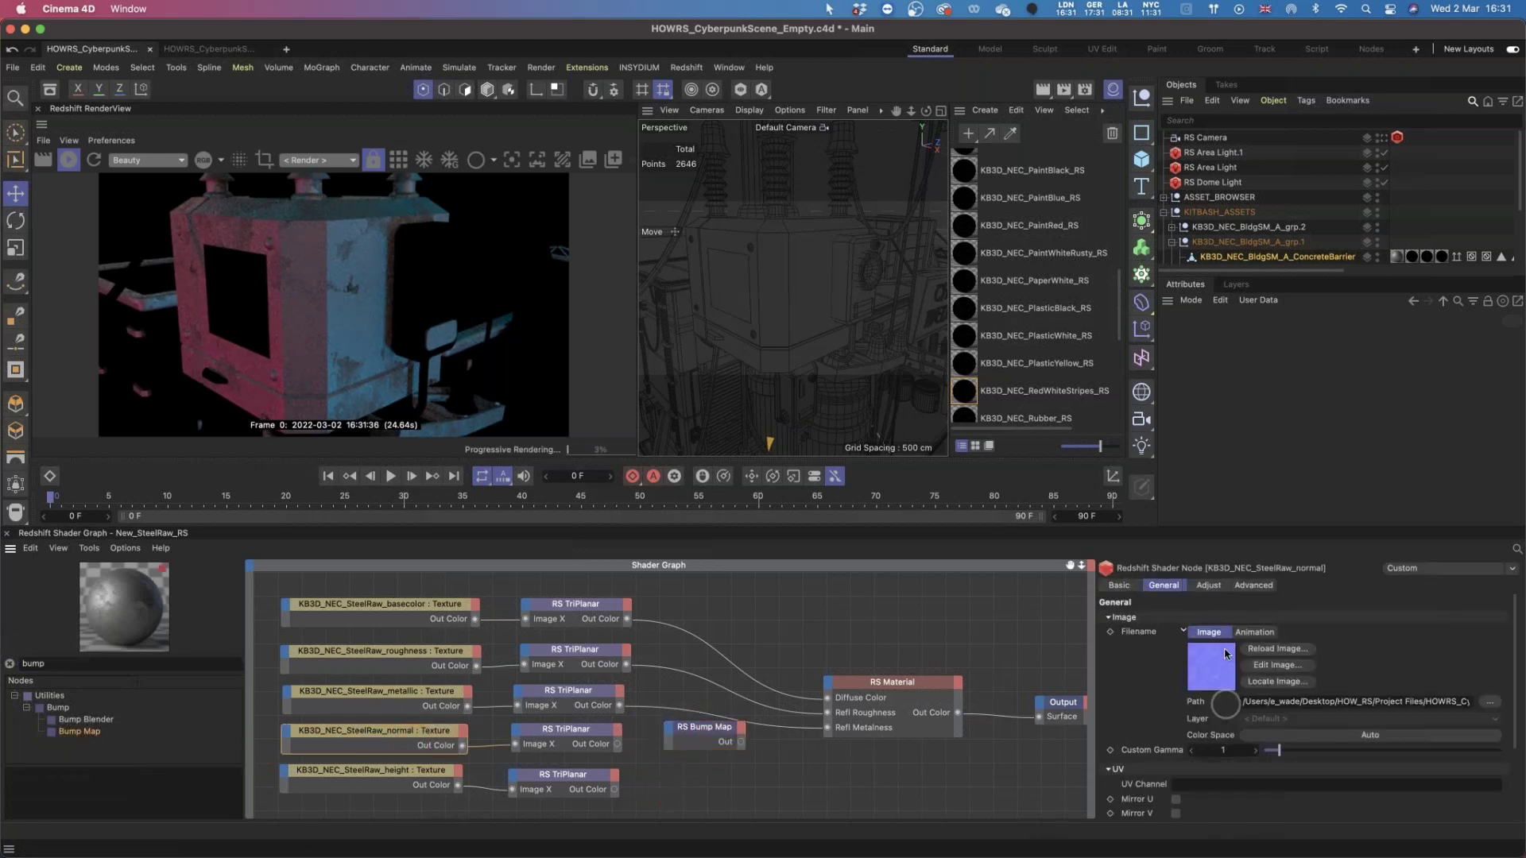
left_click(701, 729)
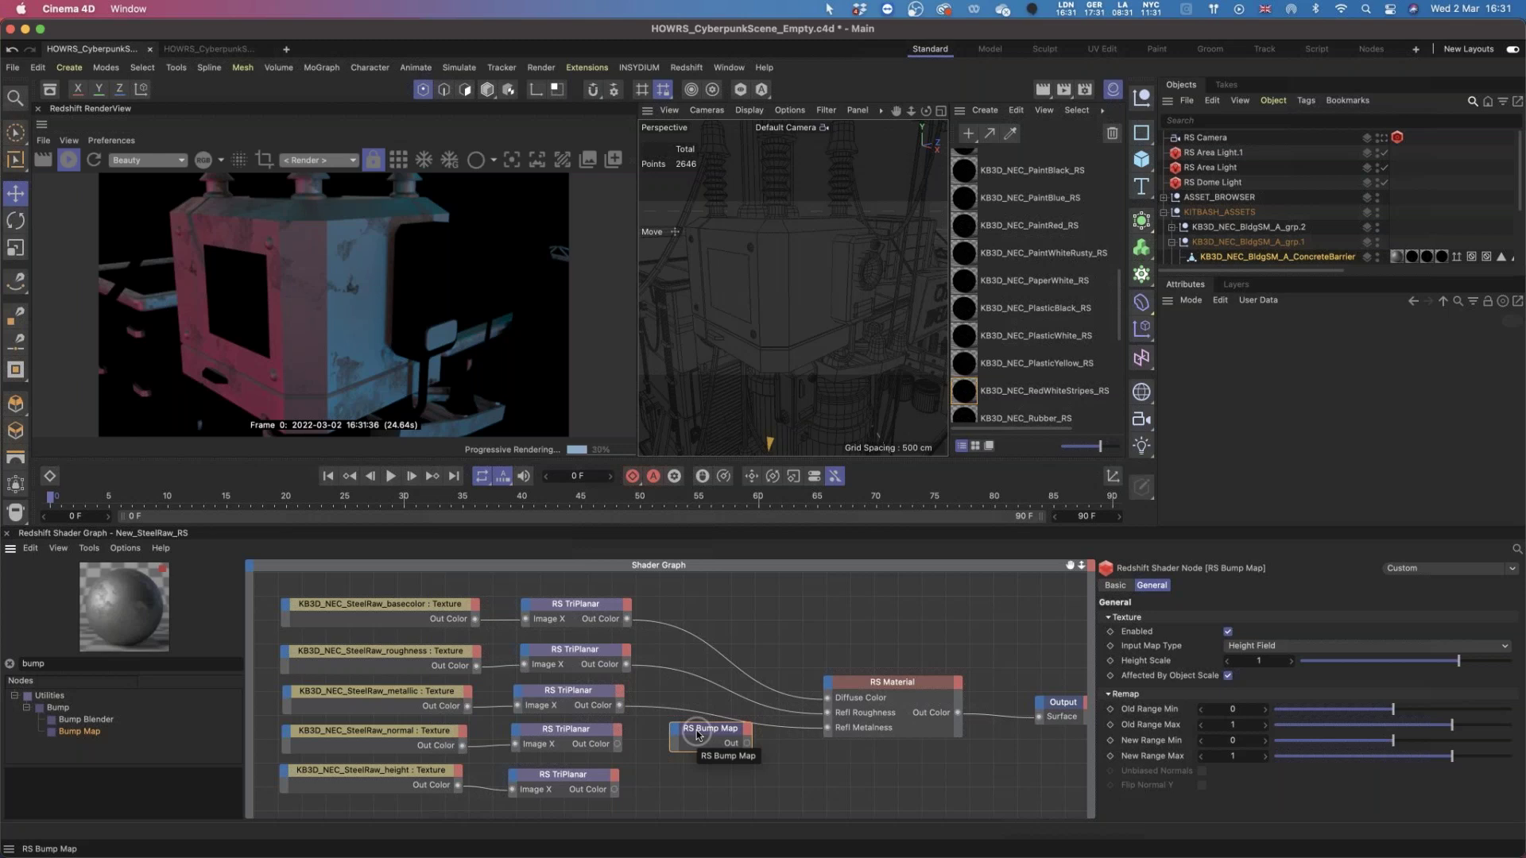
left_click(397, 733)
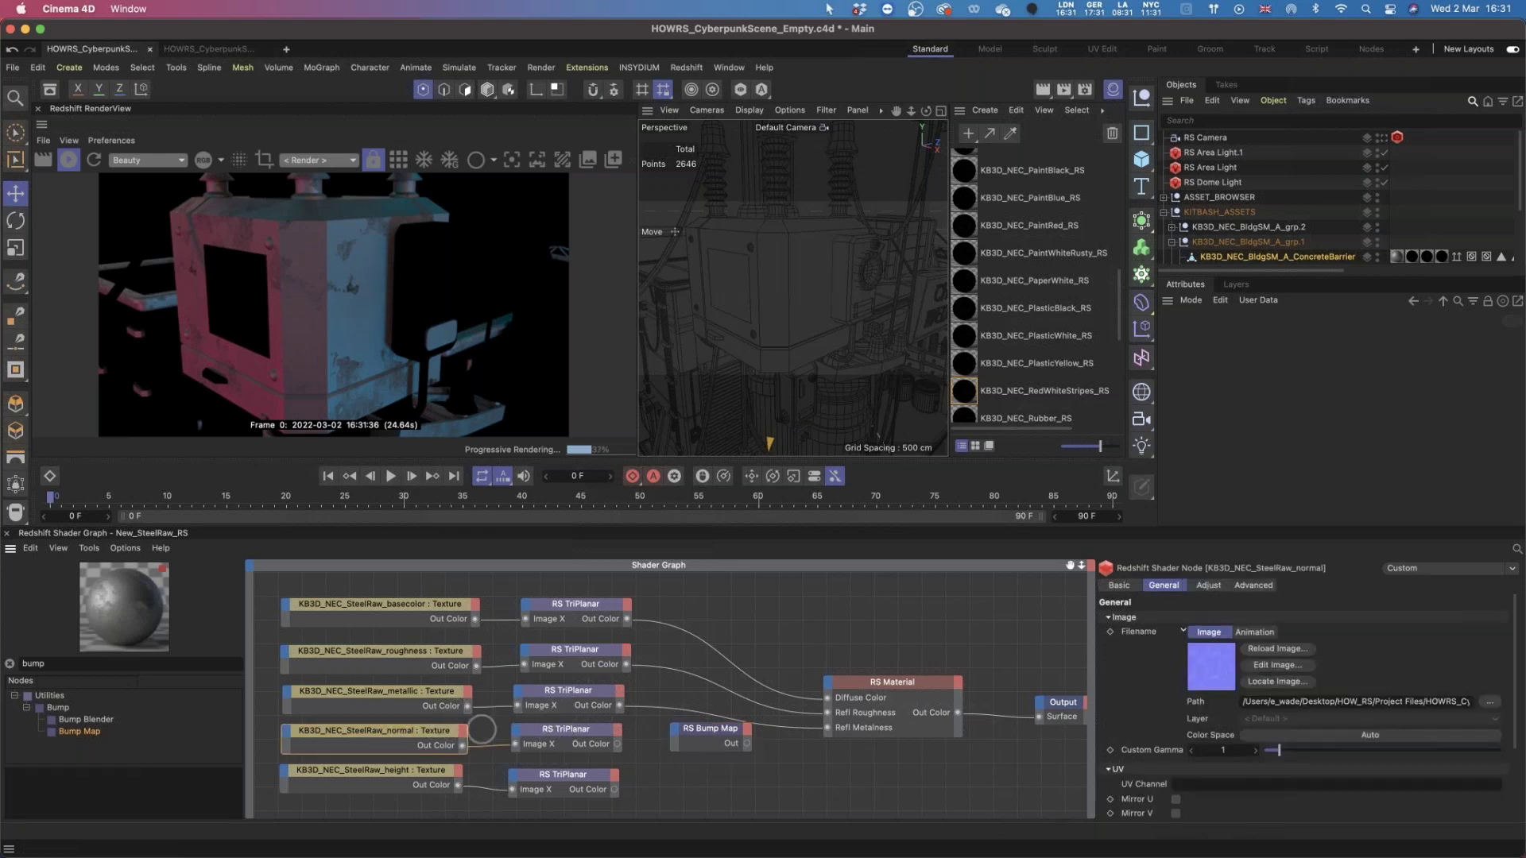
left_click(1376, 739)
mouse_move(1378, 831)
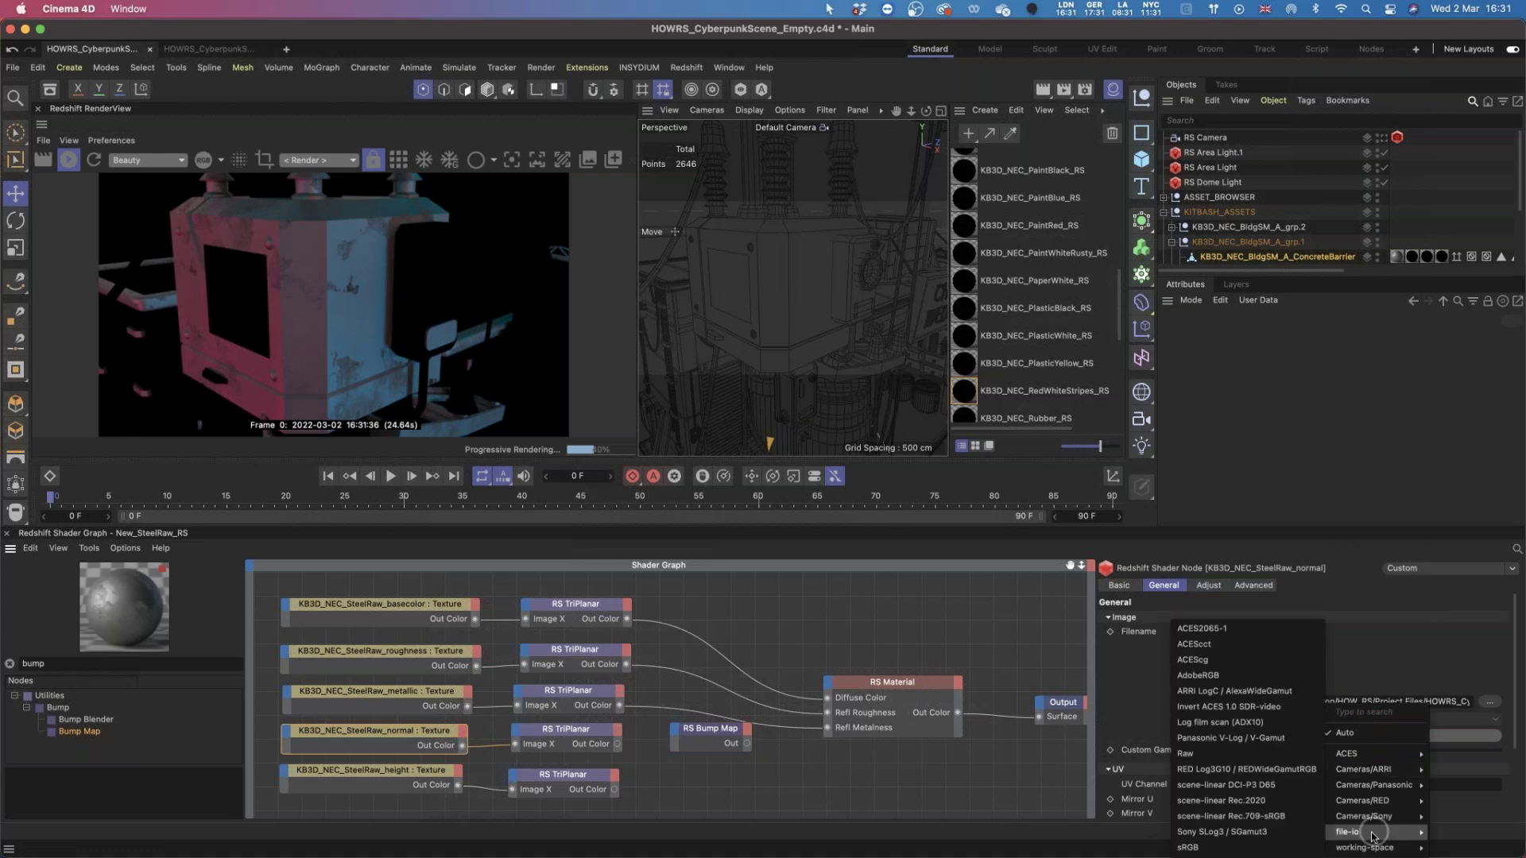
left_click(1185, 755)
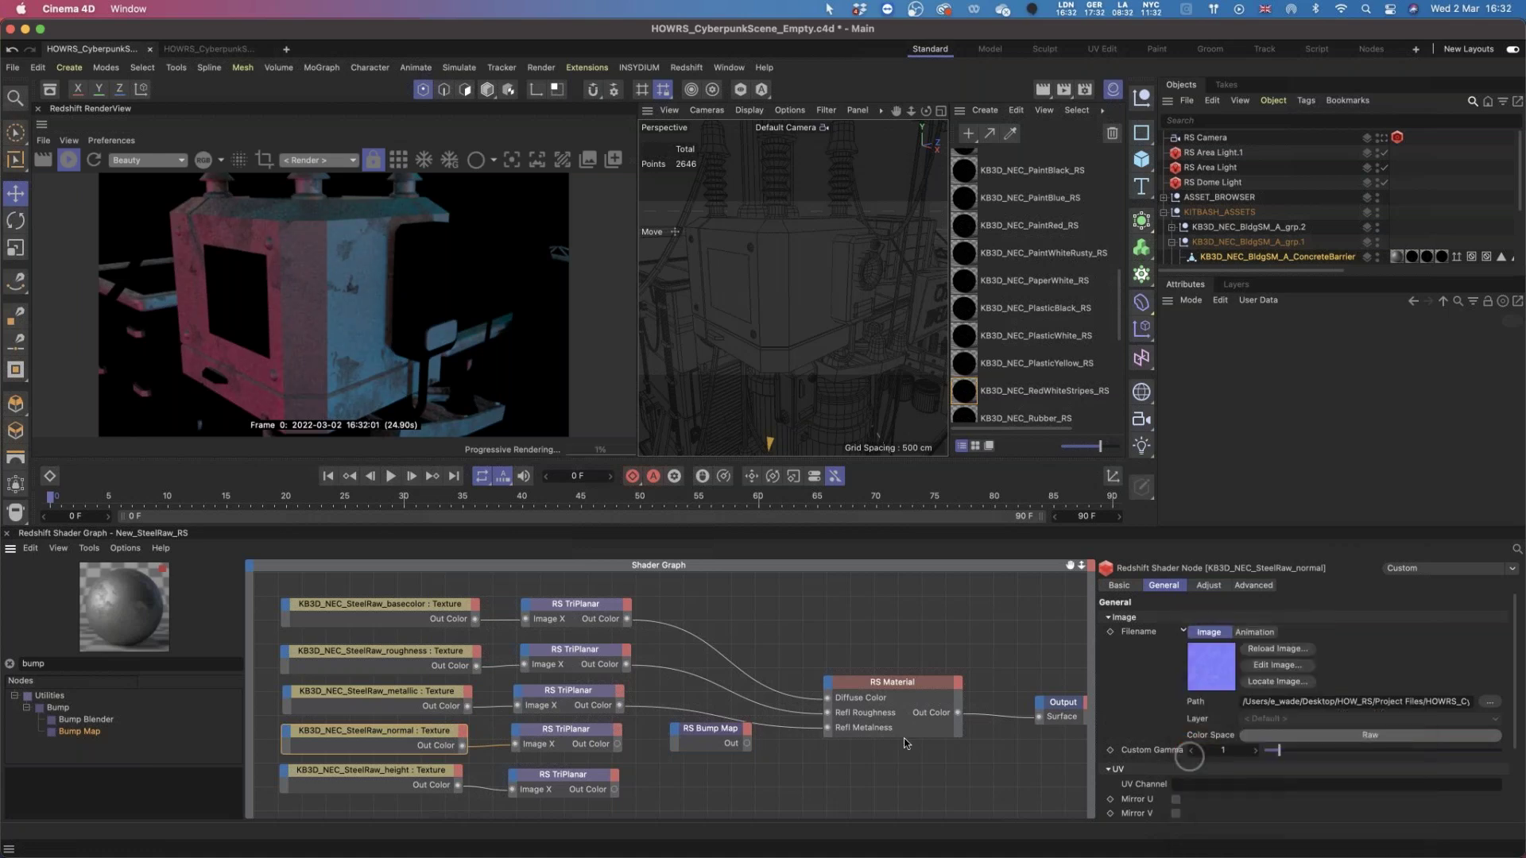
Set the Bump Map node's Input Map Type to Tangent-Space Normal.
left_click(706, 736)
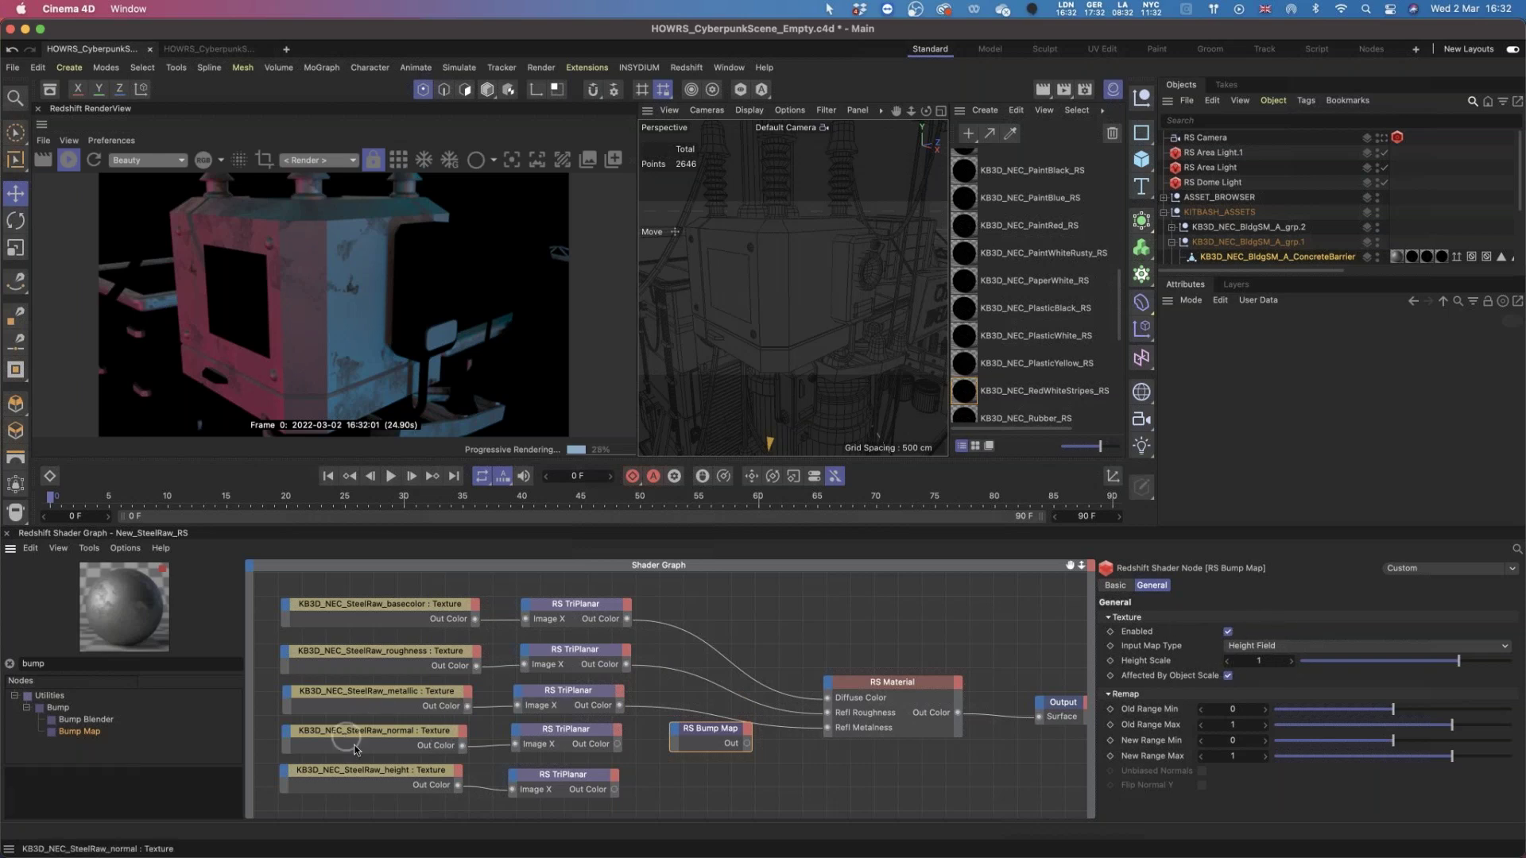
left_click(415, 735)
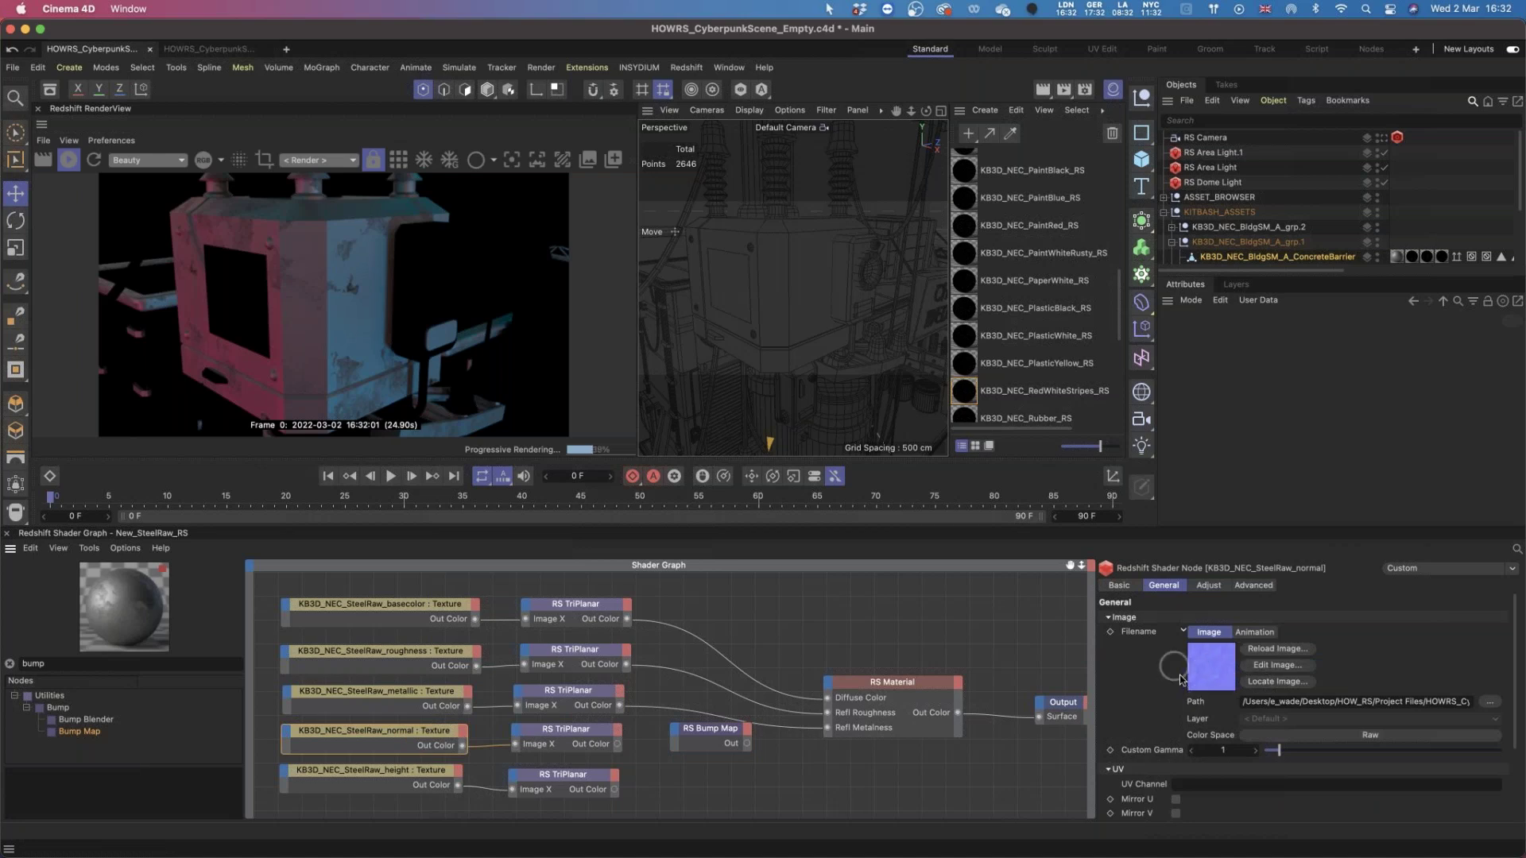
left_click(716, 738)
left_click(1282, 646)
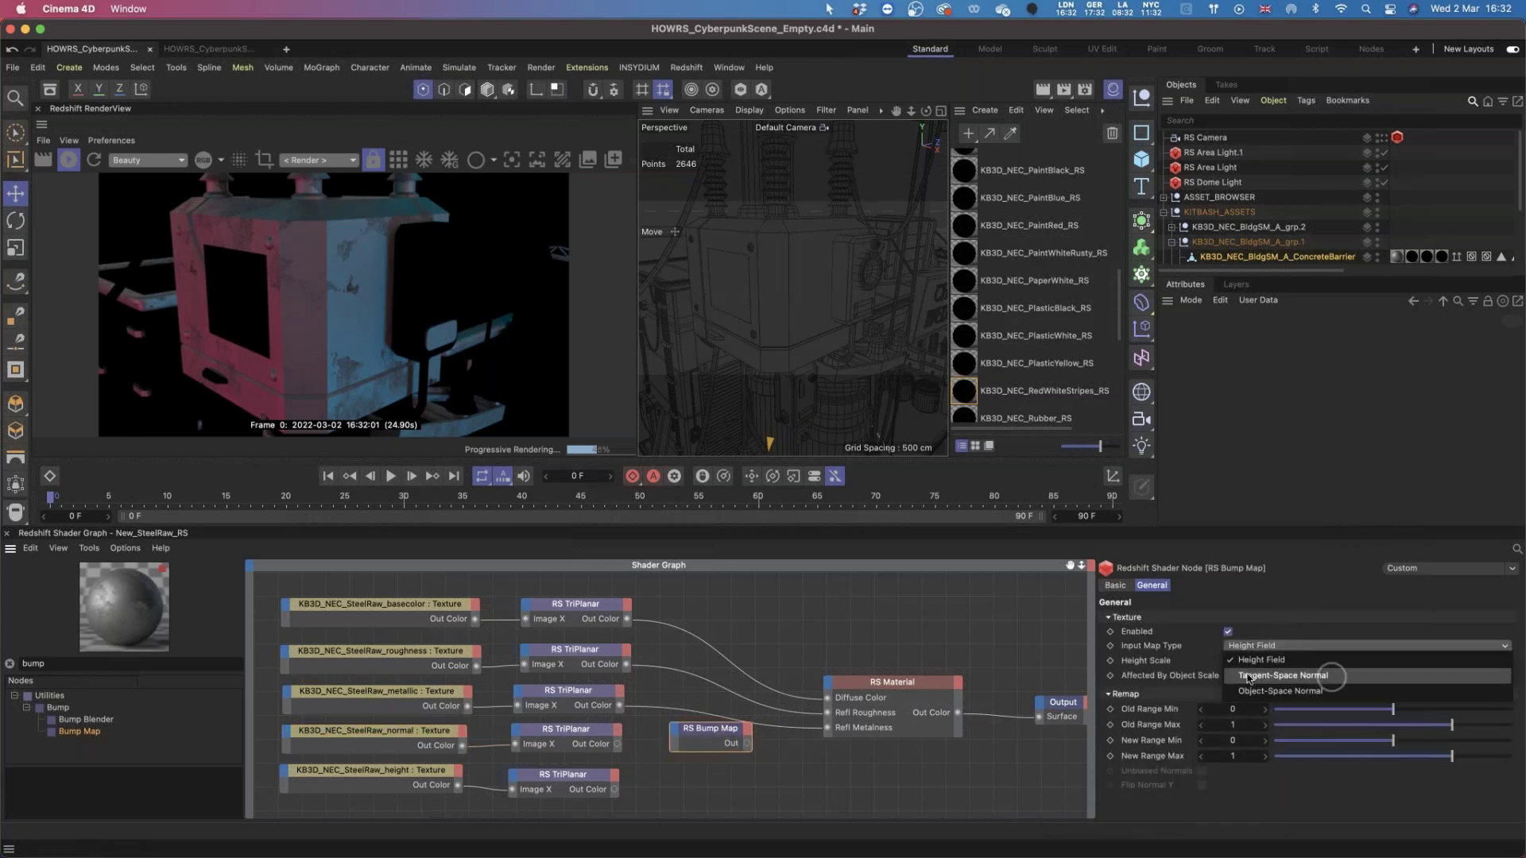
left_click(1309, 677)
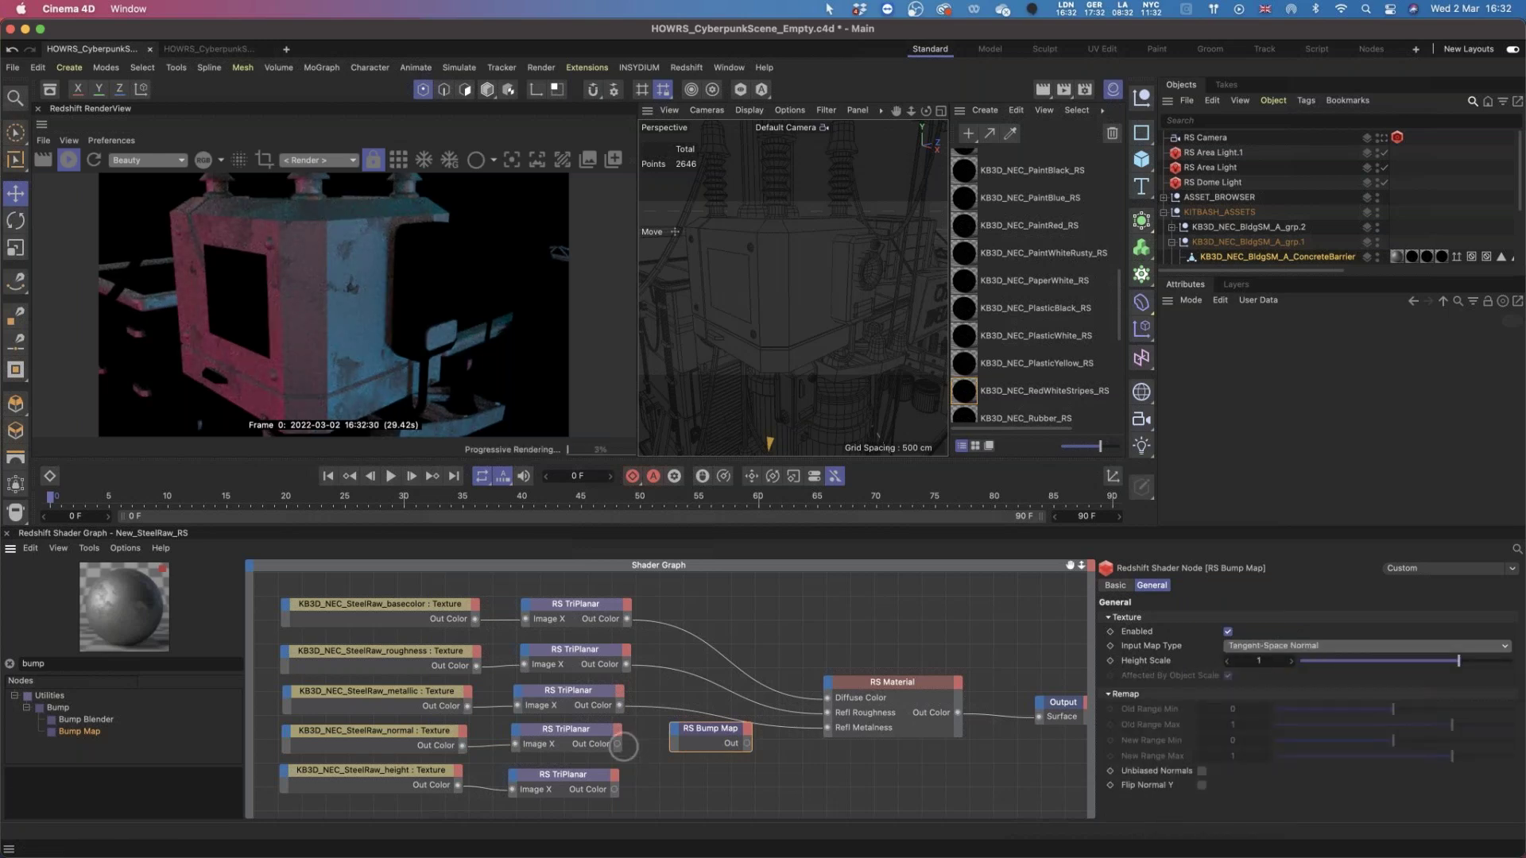
Wire the normal map's TriPlanar through the Bump Map into the RS Material's Bump Input, with a Height Scale of 0.5.
left_click_drag(619, 744, 823, 682)
mouse_move(871, 785)
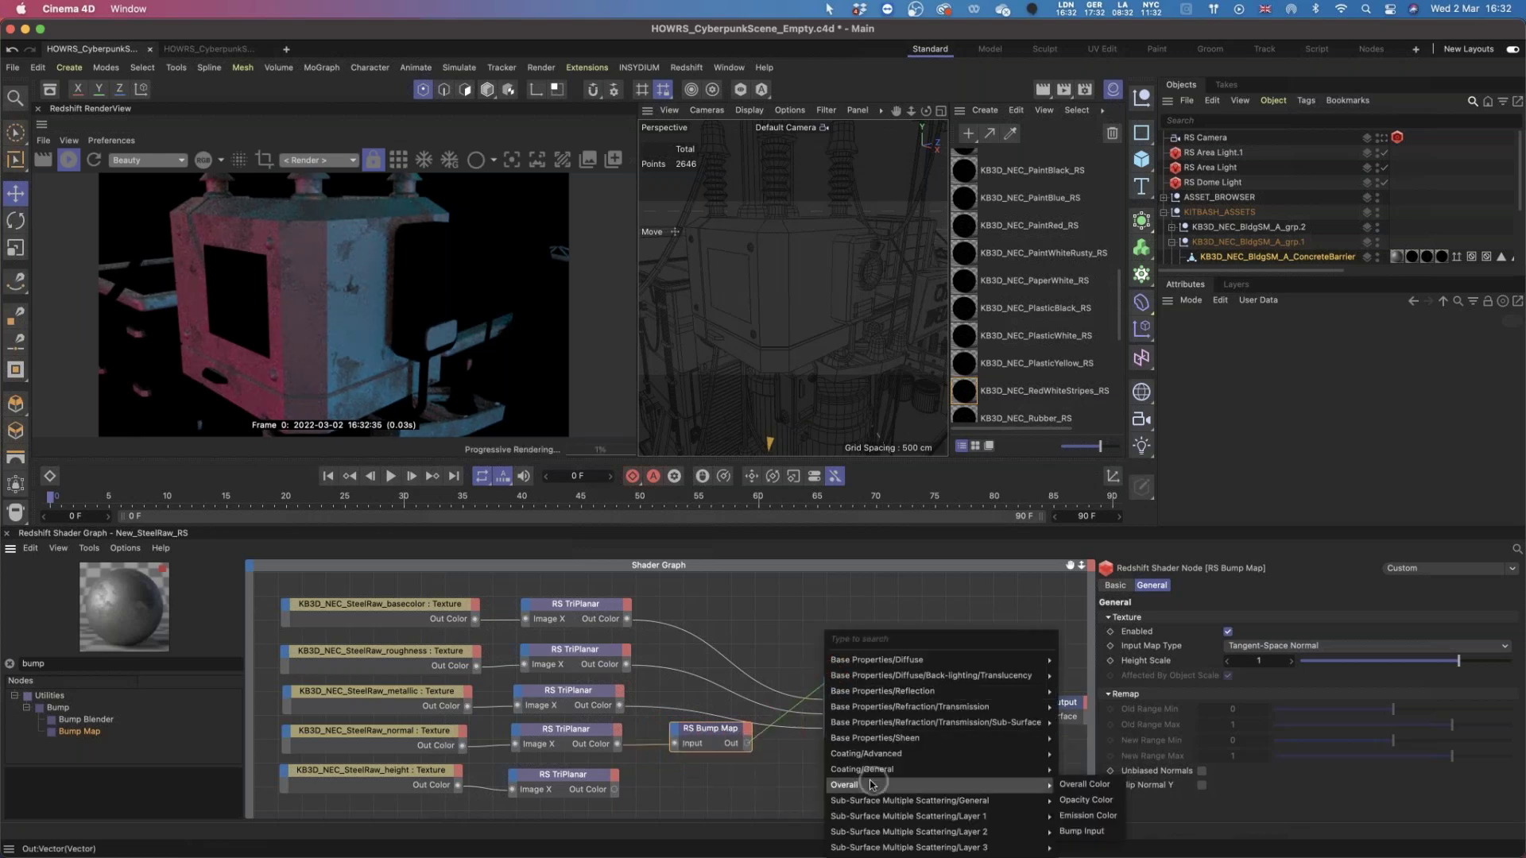
left_click(1083, 831)
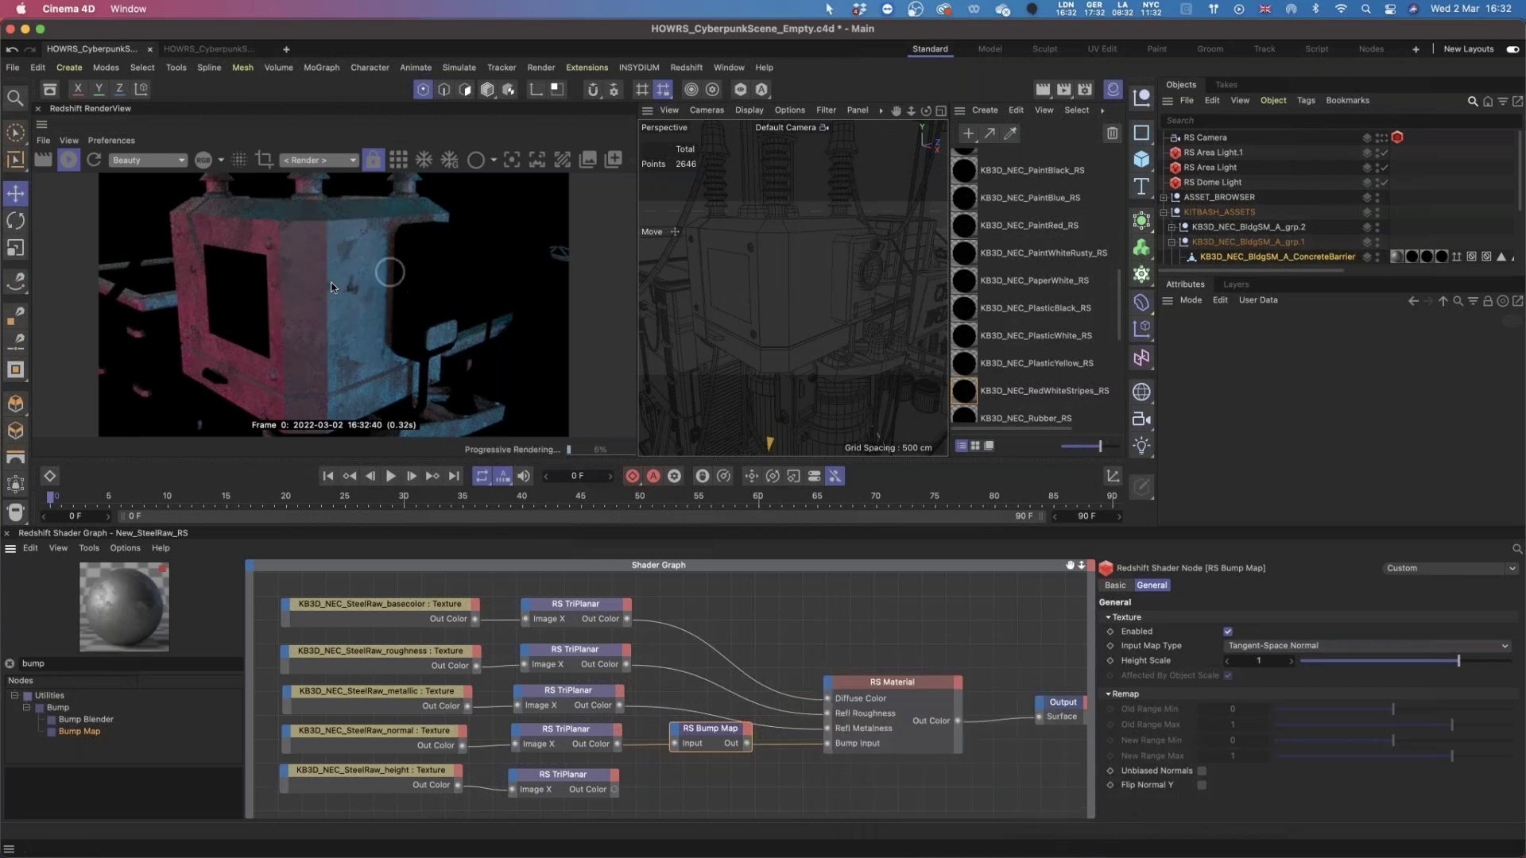
left_click_drag(715, 729, 718, 734)
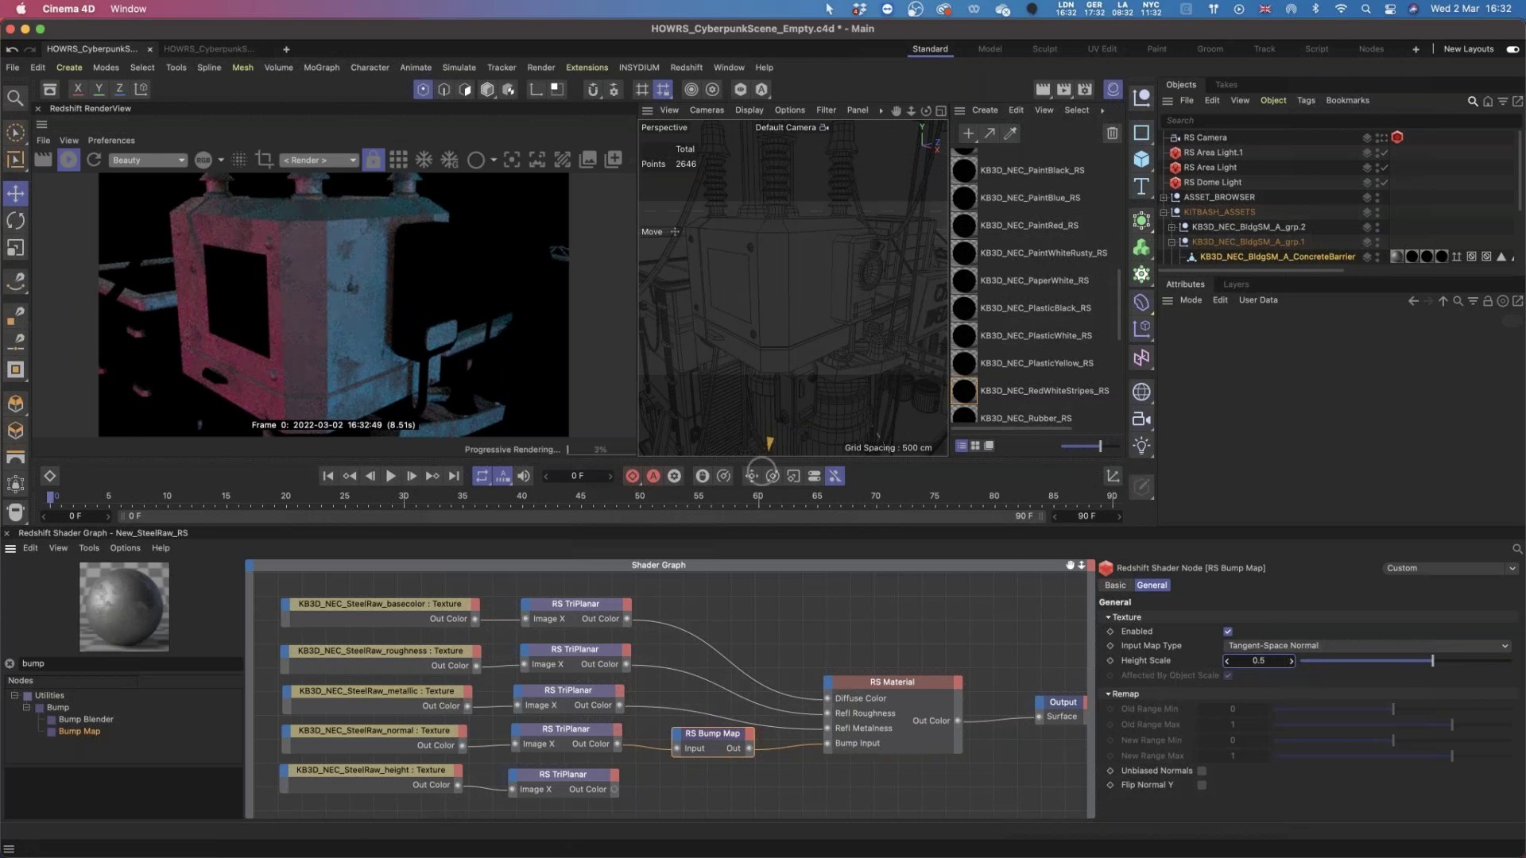
left_click(1261, 660)
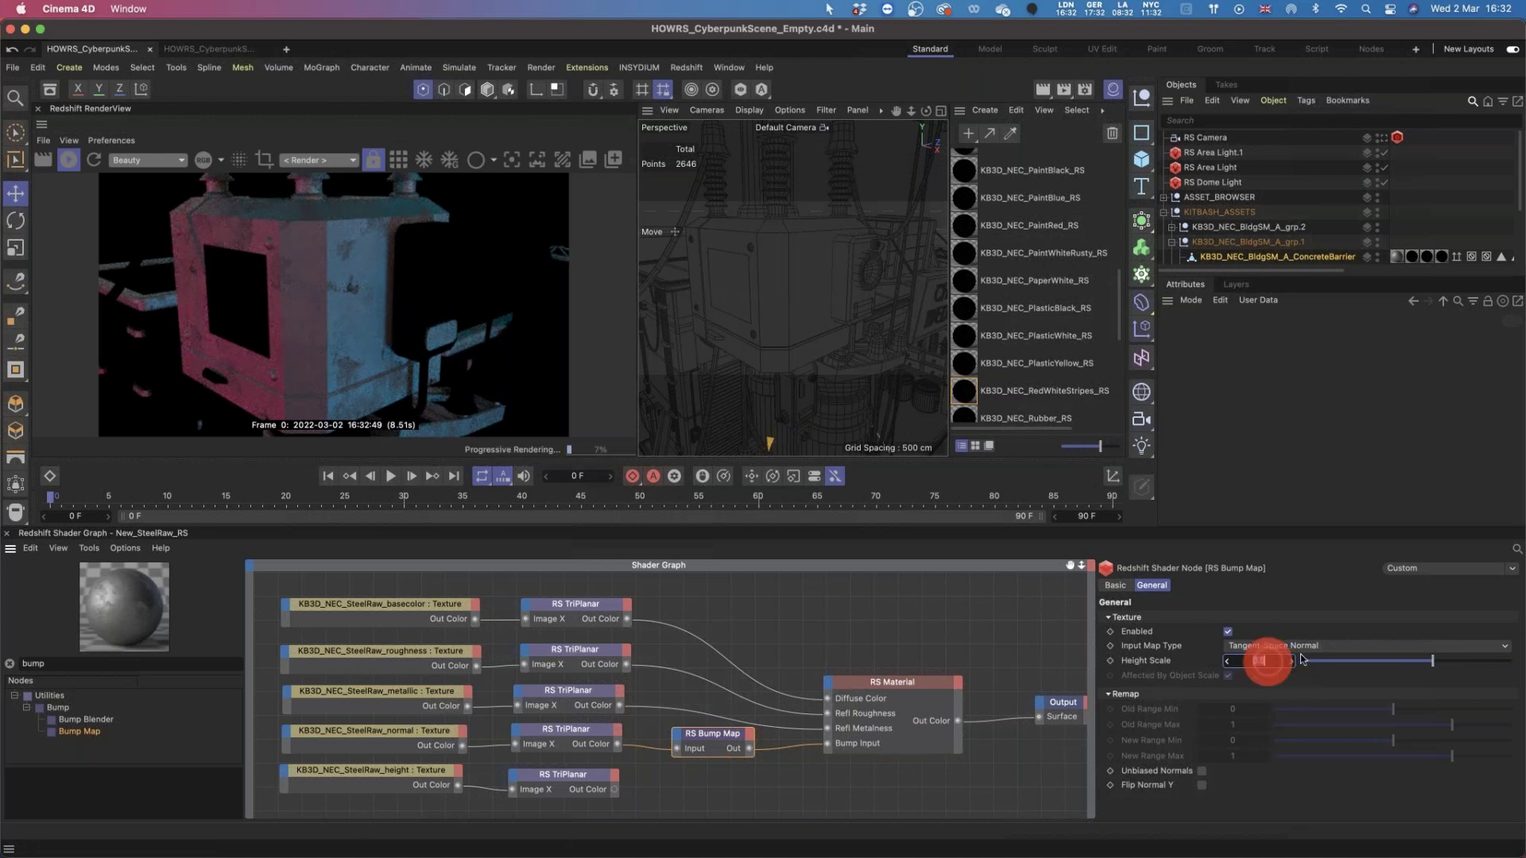
left_click(1297, 687)
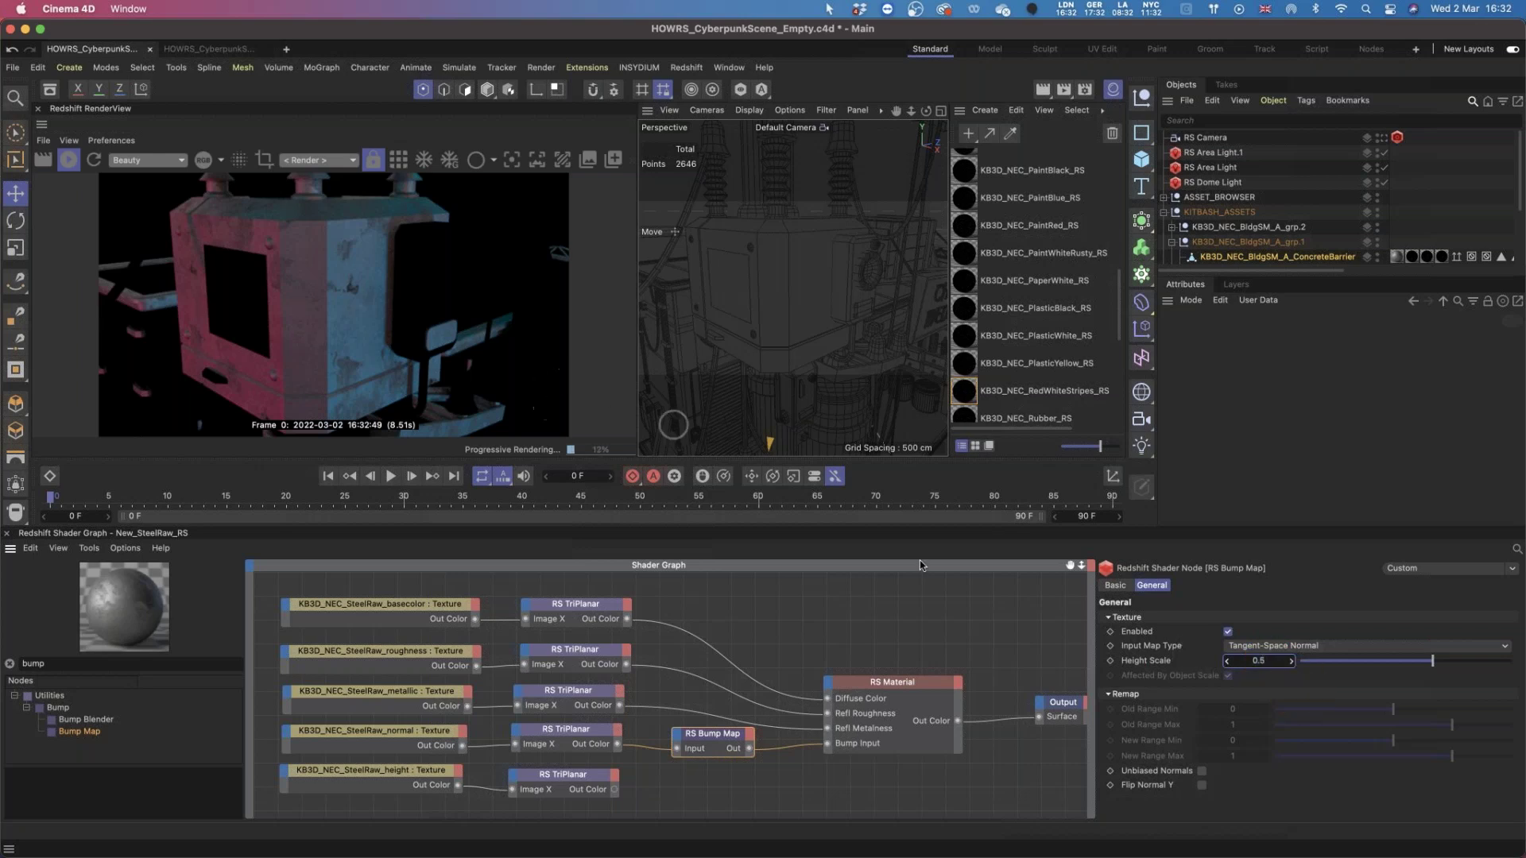
left_click(564, 775)
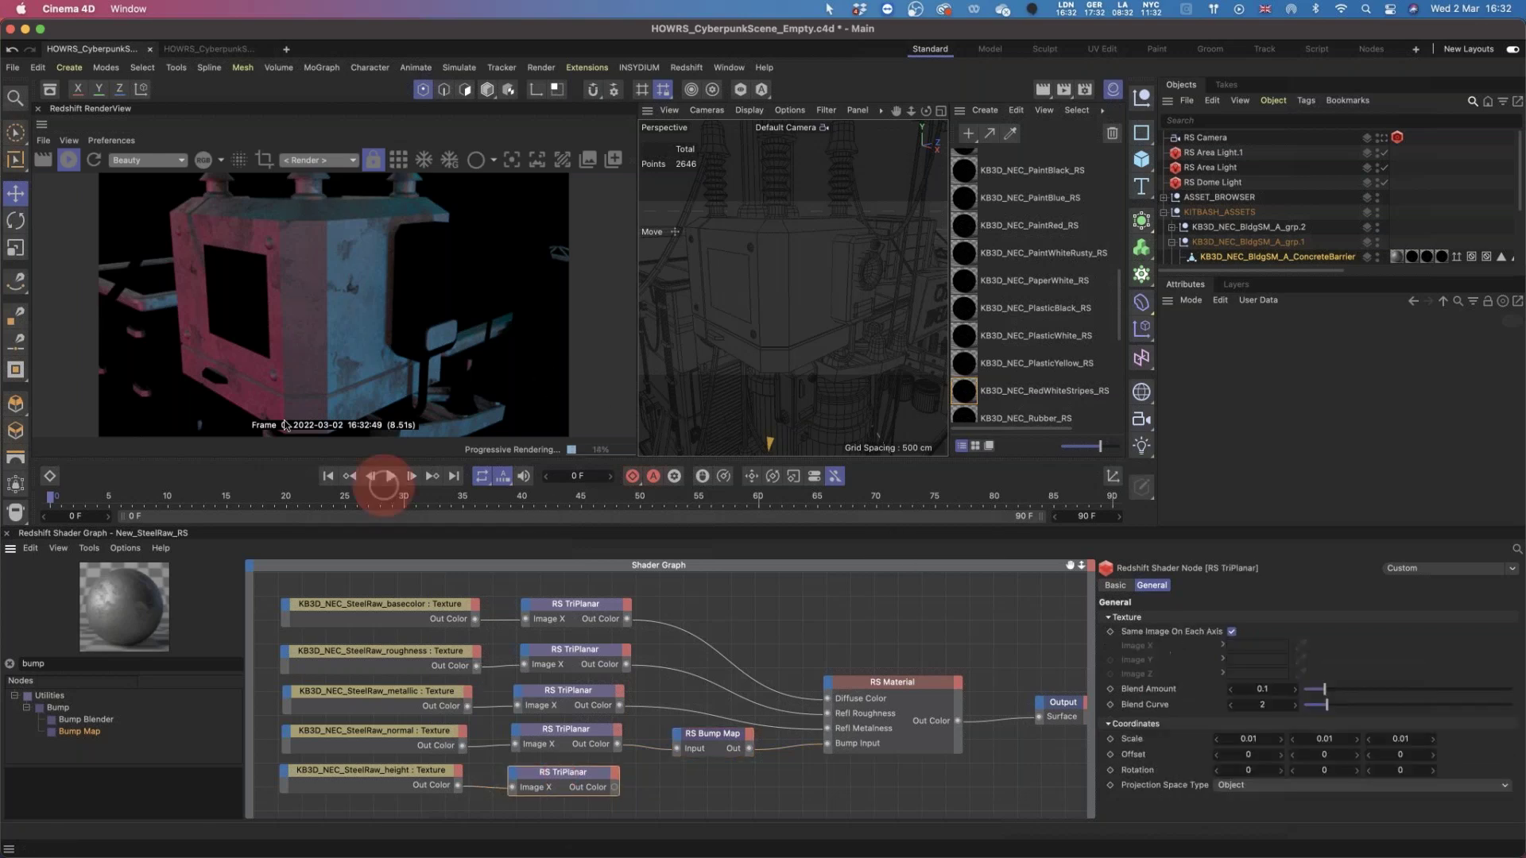
left_click(365, 771)
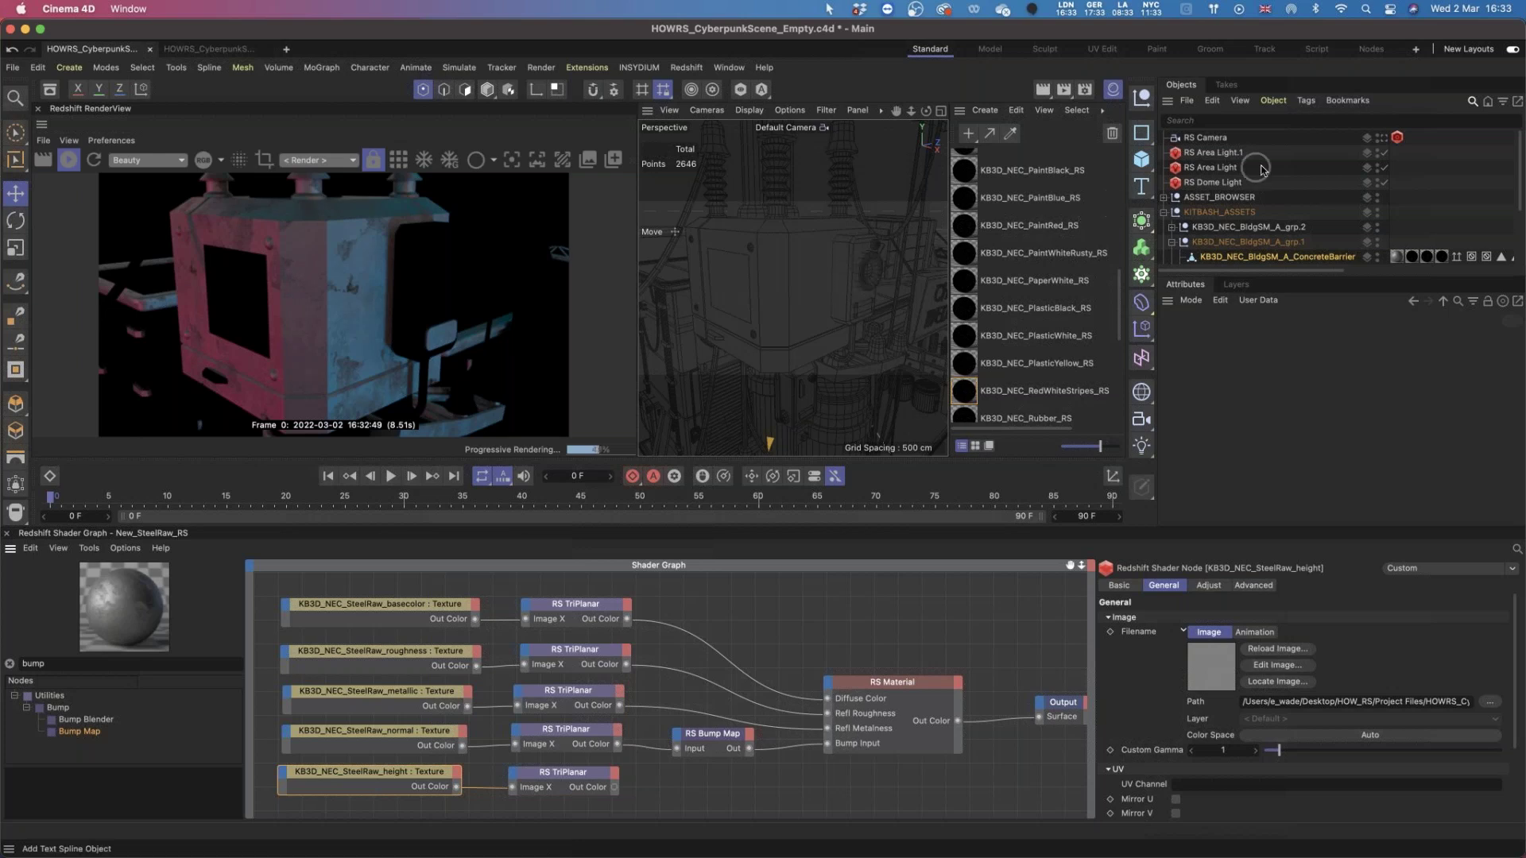
View the scene through the RS Camera, and return to the default camera view.
left_click(1384, 139)
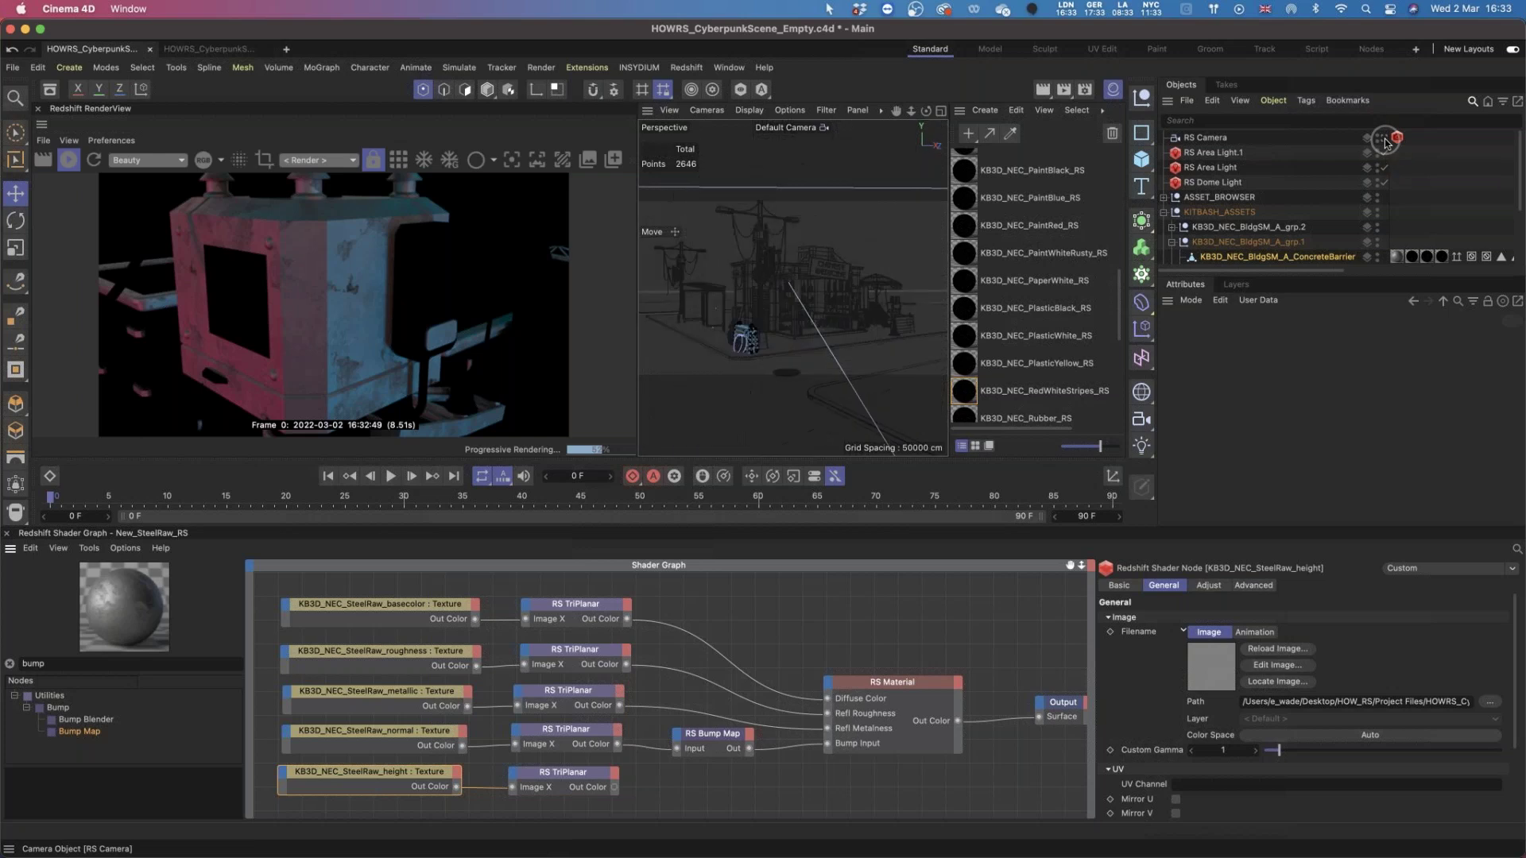
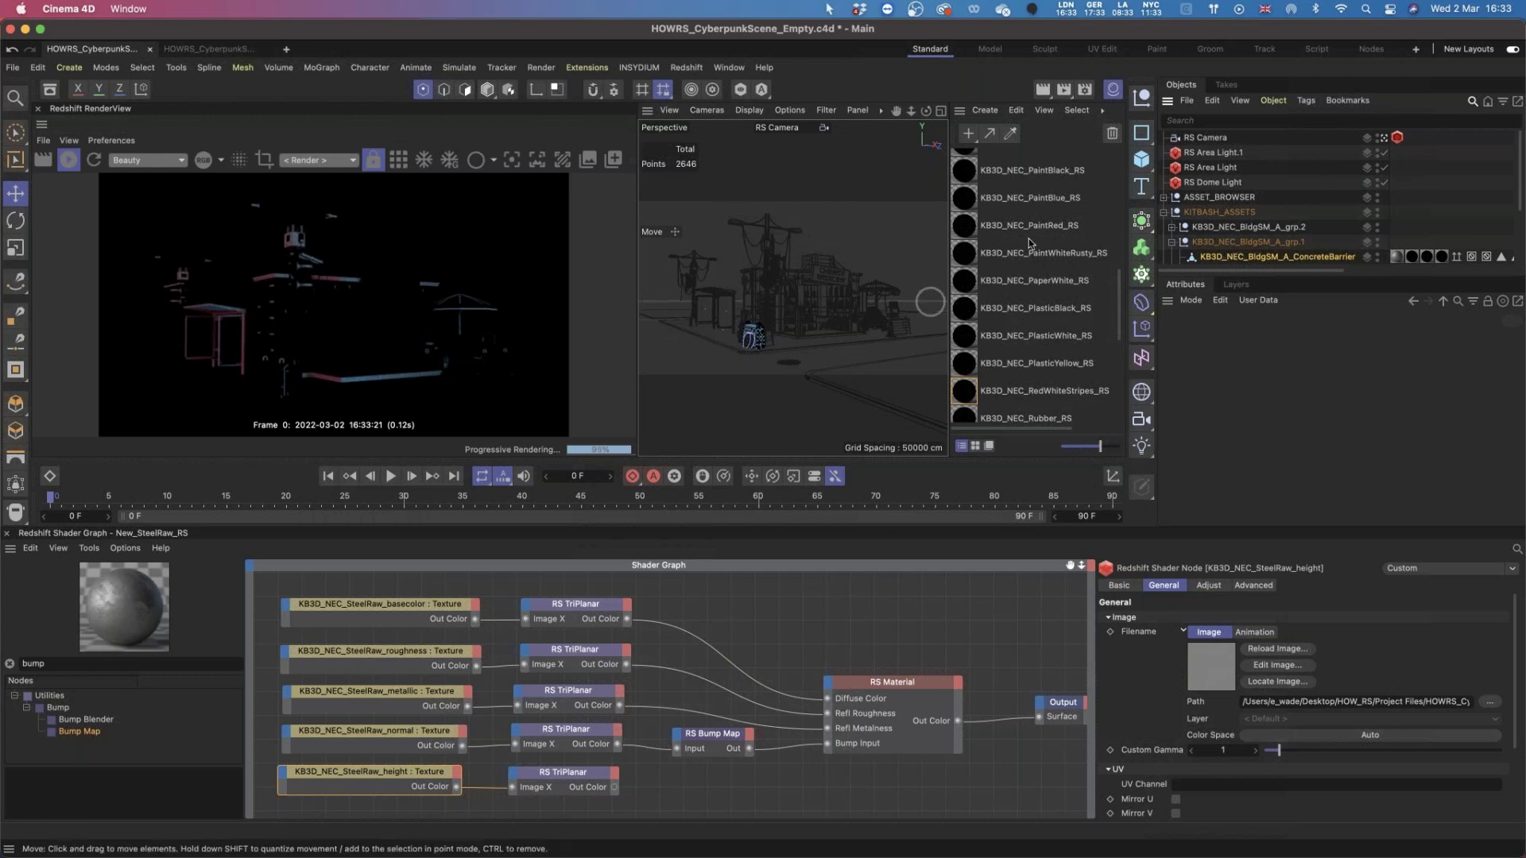
left_click(1387, 137)
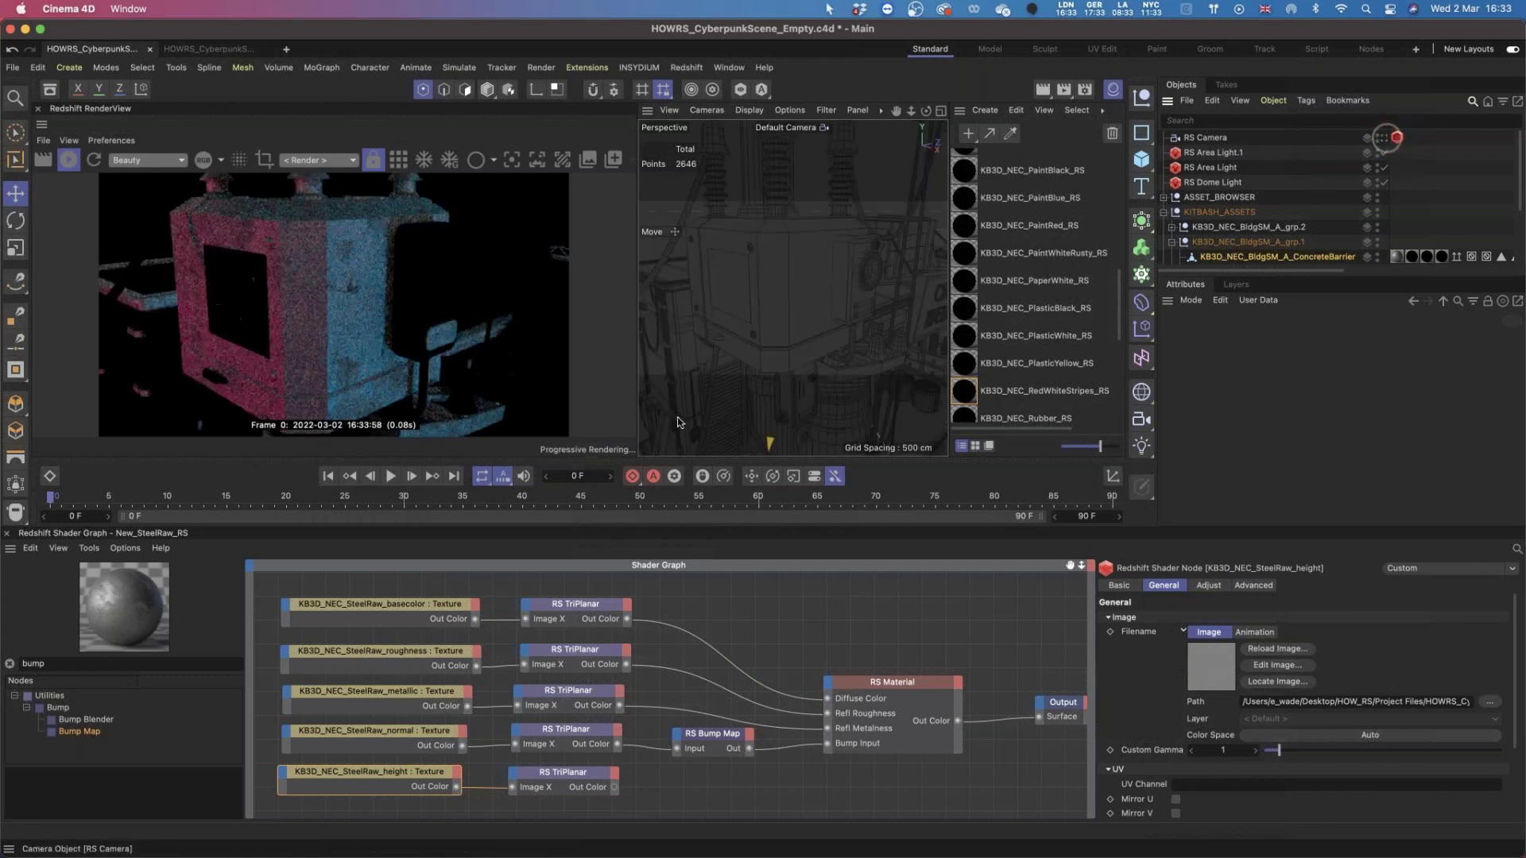
Add a Displacement node and wire the height map's TriPlanar into its Tex Map input.
left_click(10, 664)
type("dis")
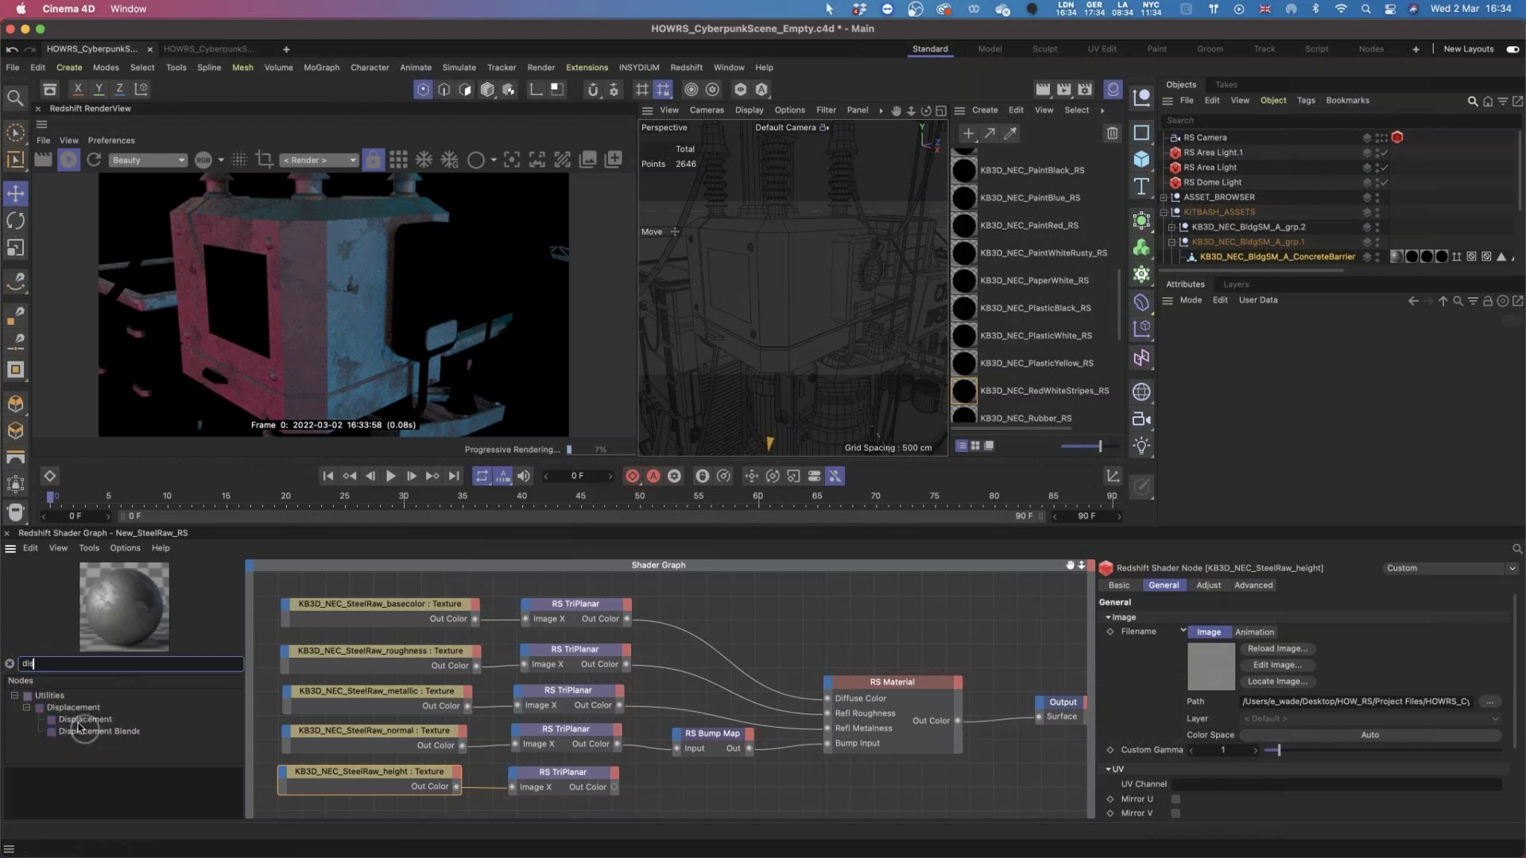
left_click_drag(84, 719, 716, 789)
left_click_drag(616, 787, 691, 801)
left_click(764, 799)
Move the Output node down and connect the RS Displacement node to its Displacement input.
middle_click_drag(982, 768, 870, 715, "alt")
left_click_drag(947, 651, 946, 727)
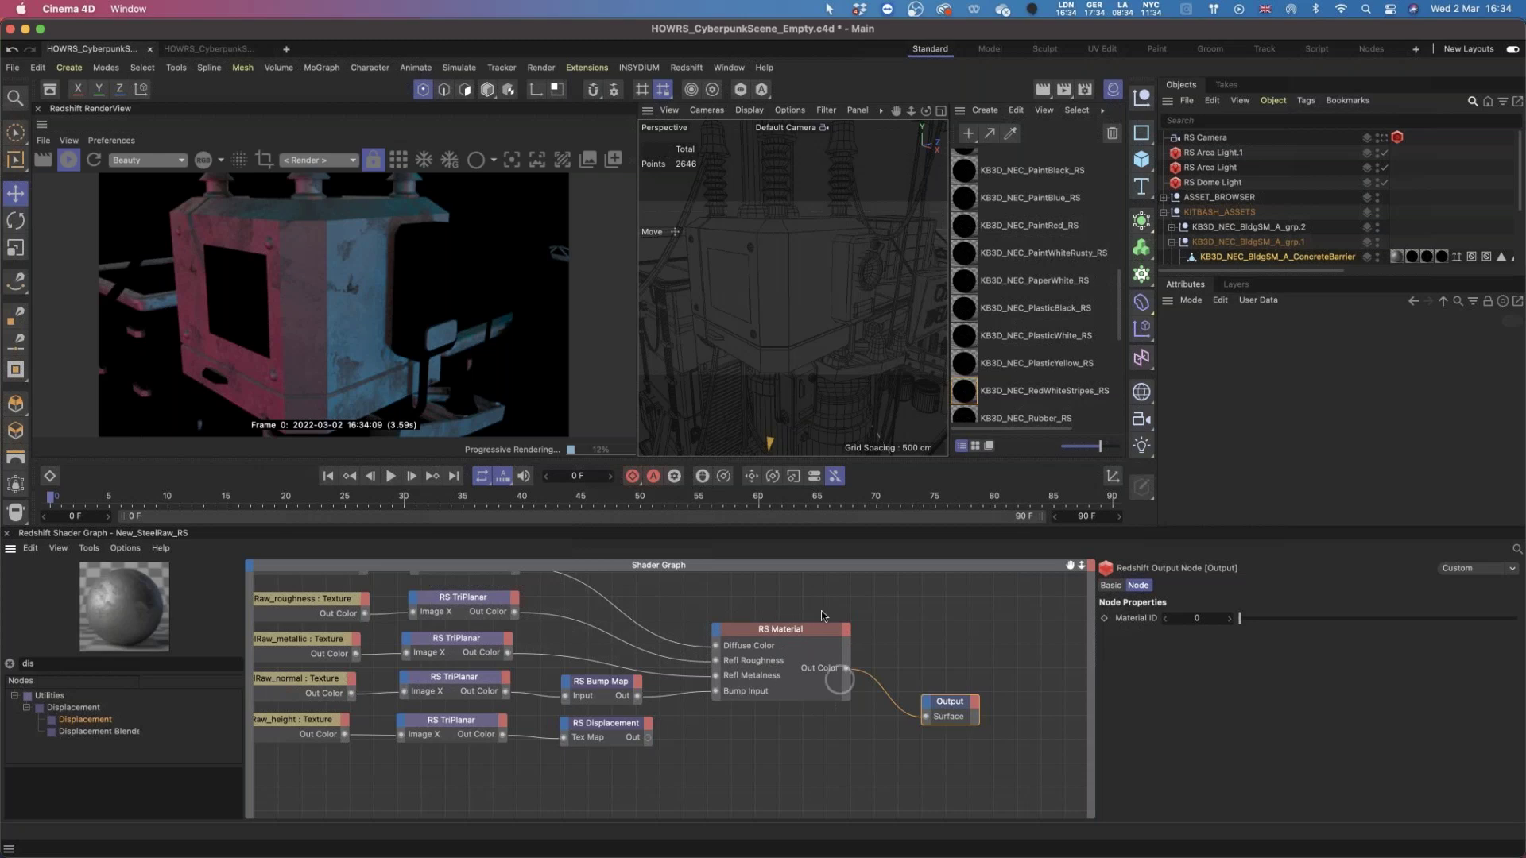
left_click_drag(648, 737, 932, 721)
left_click(950, 731)
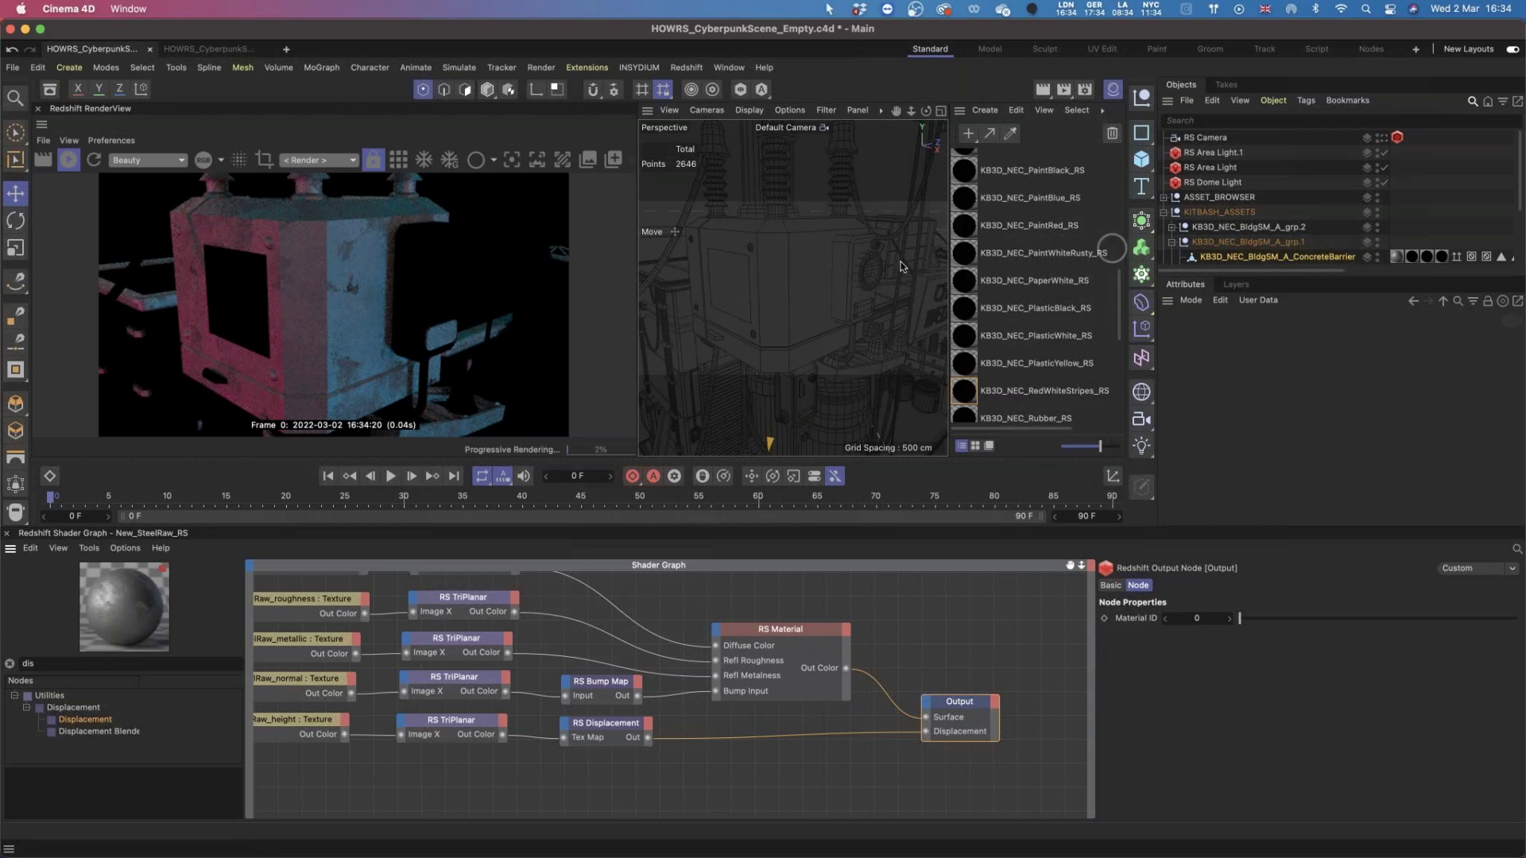
Add a Redshift Object tag to KB3D_NEC_BldgSM_A_Main in KB3D_NEC_BldgSM_A_grp.1, working in Model mode.
left_click_drag(1230, 276, 1233, 435)
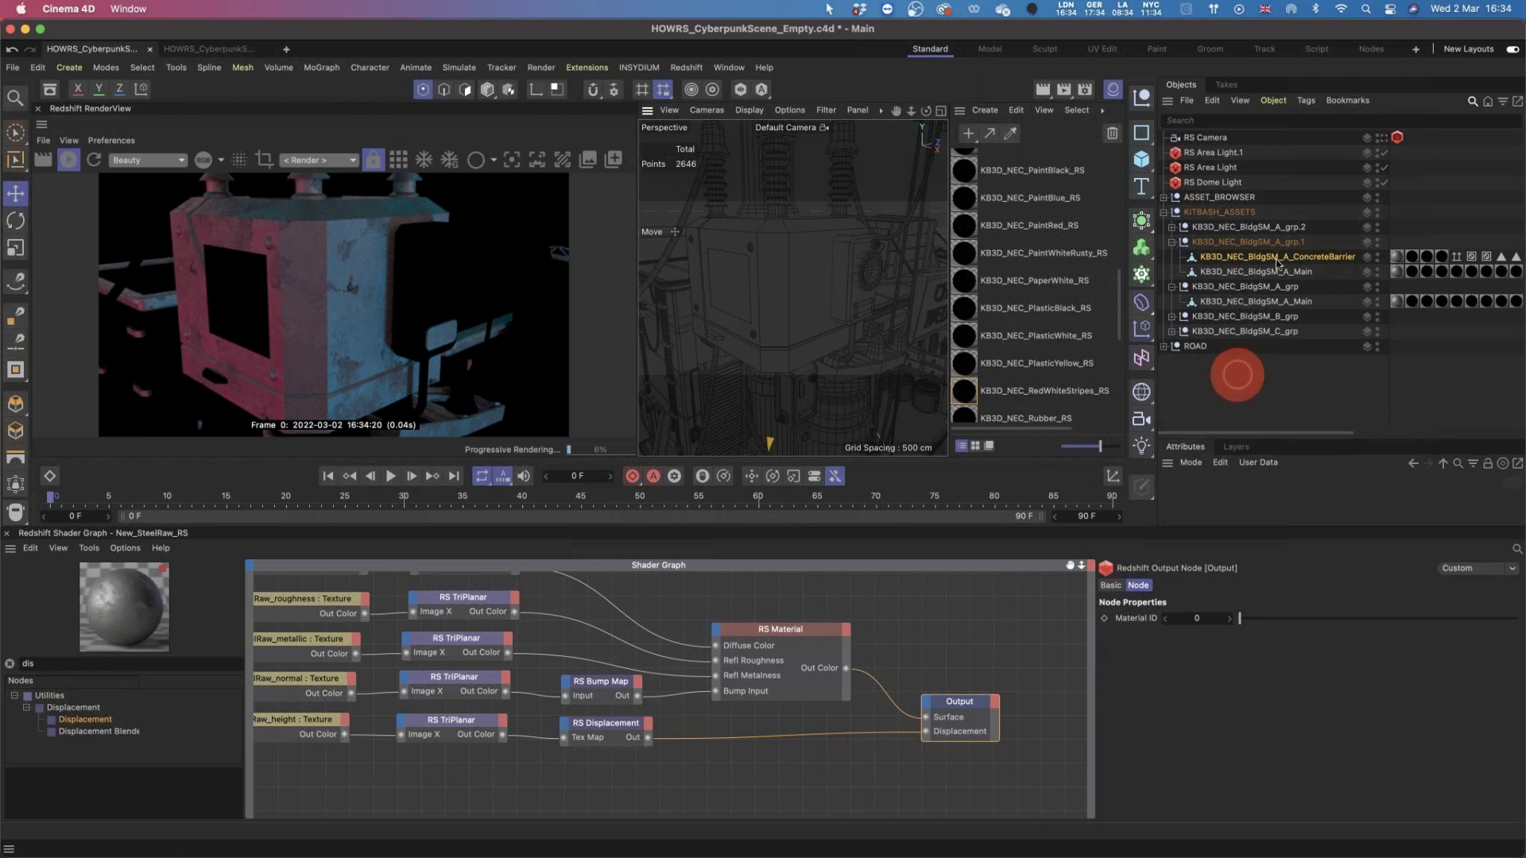
left_click(15, 132)
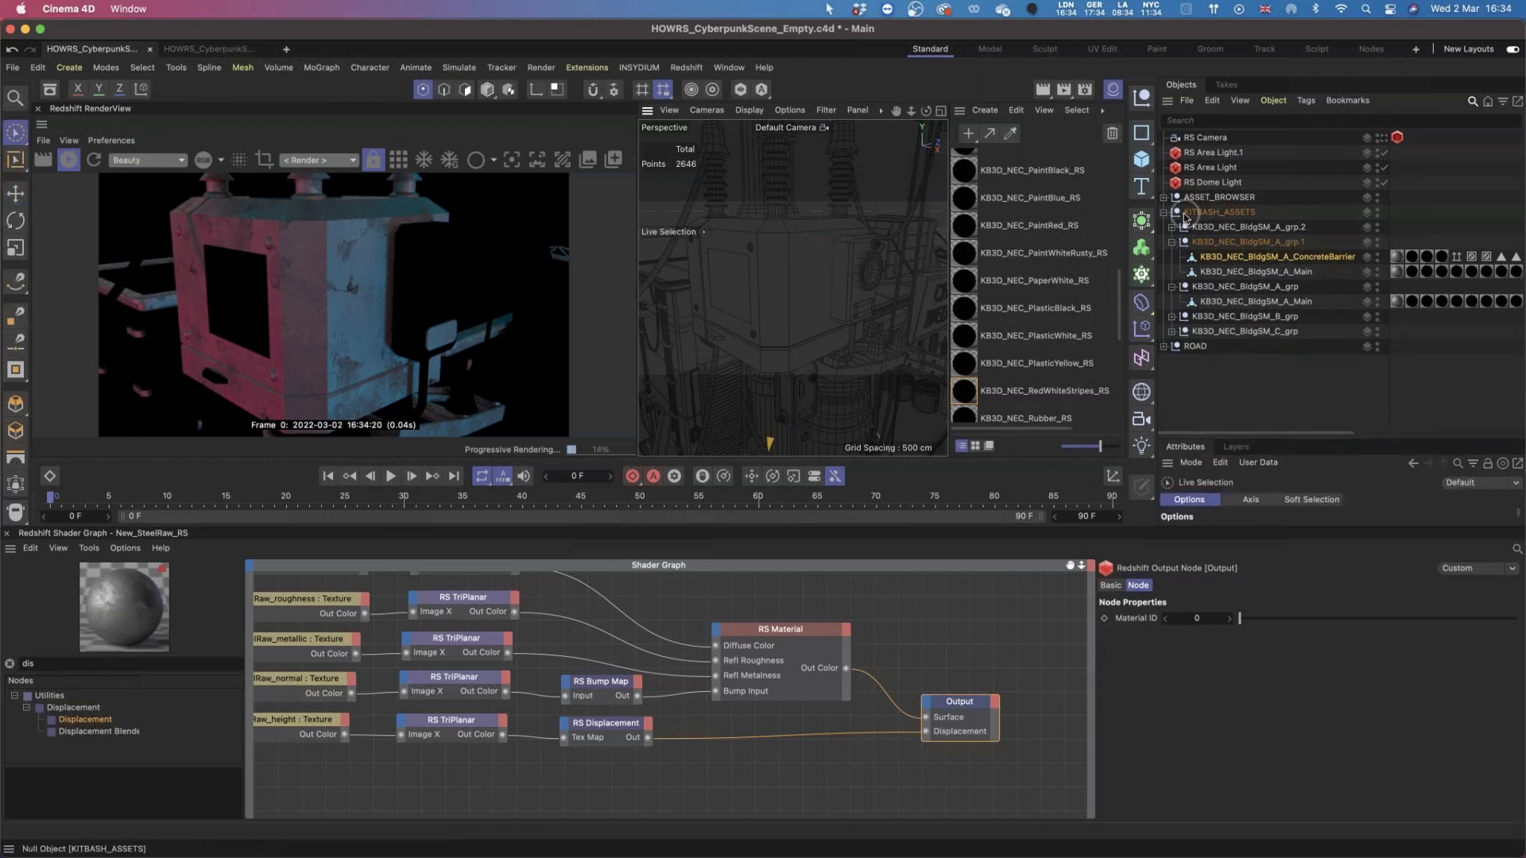
left_click(1215, 255)
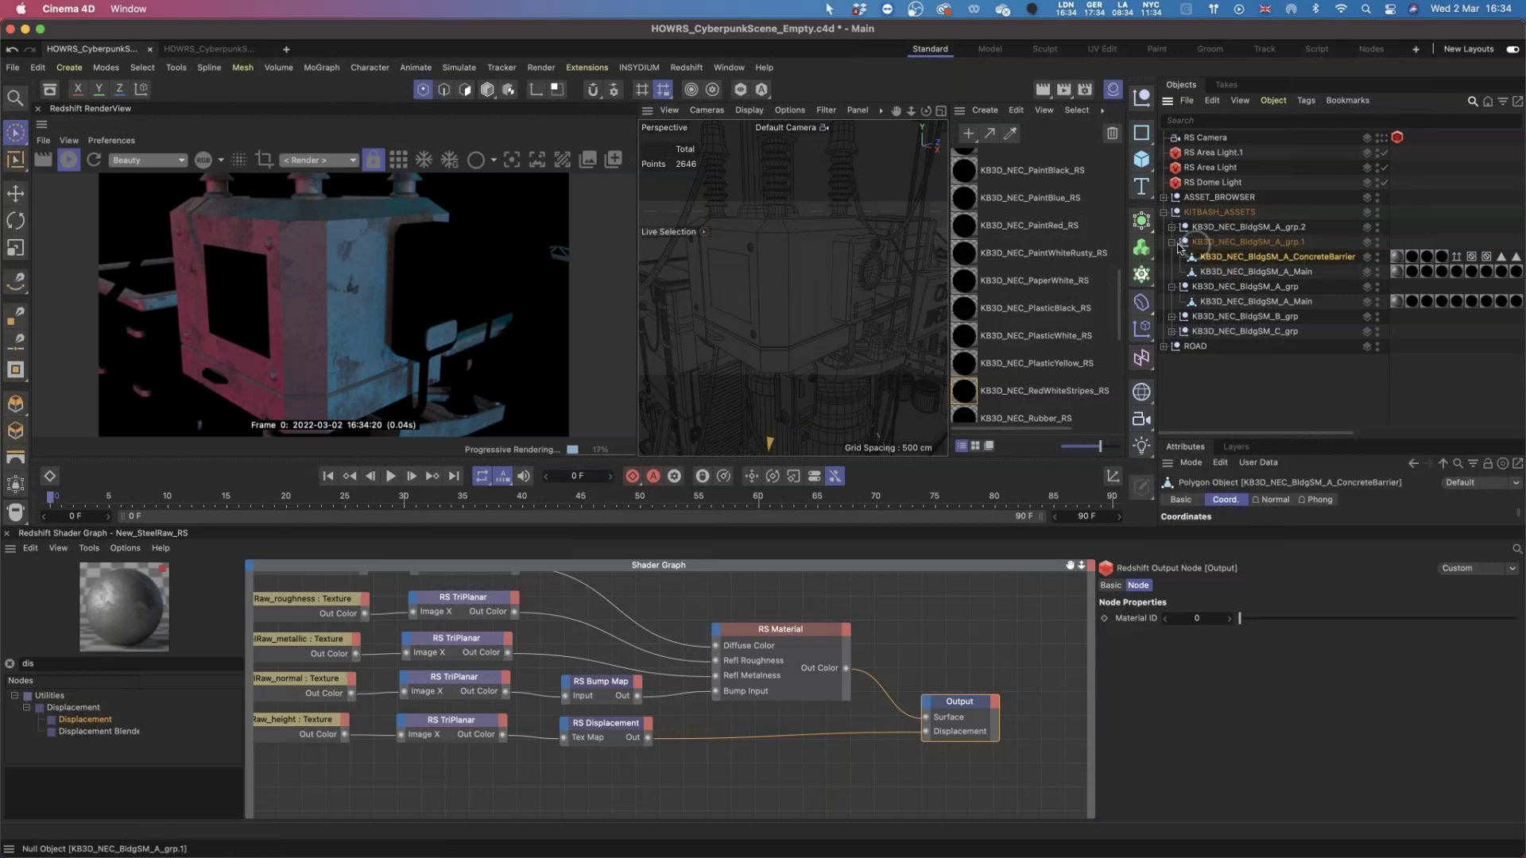
left_click(1275, 274)
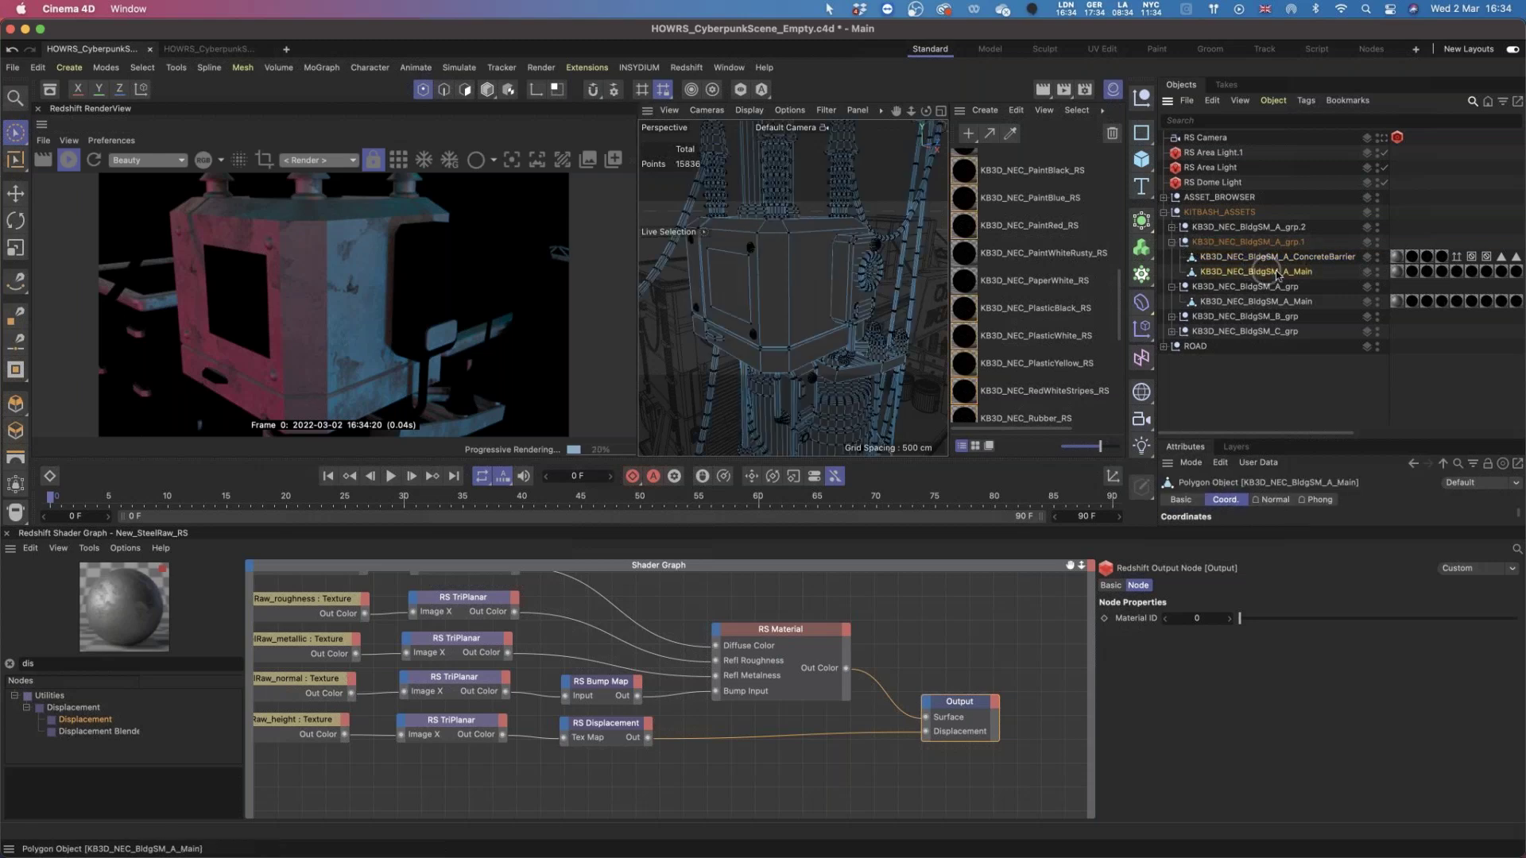
right_click(1285, 277)
mouse_move(1331, 263)
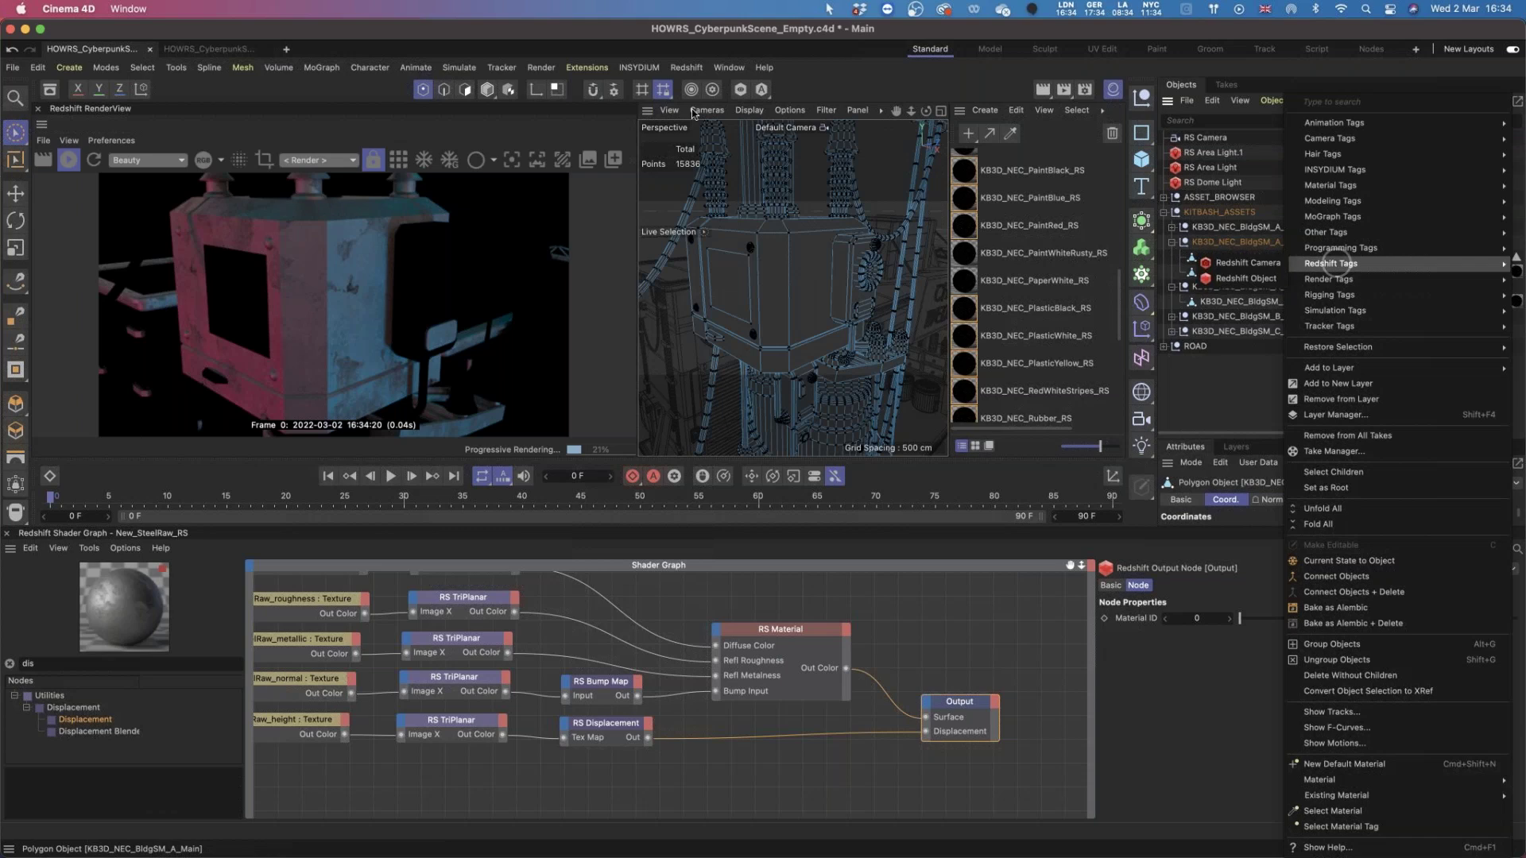
left_click(487, 89)
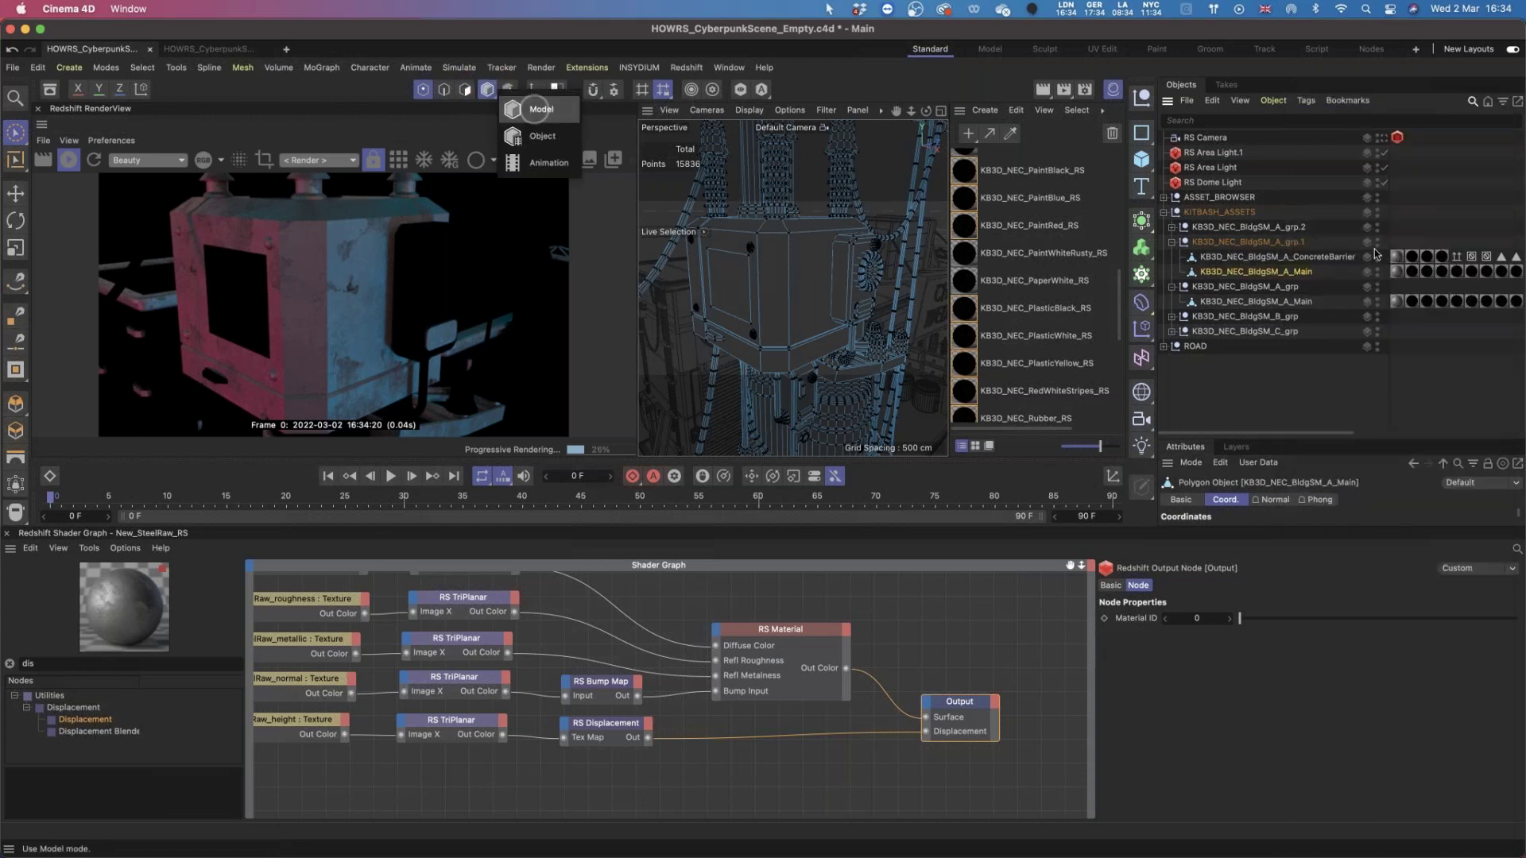
right_click(1263, 271)
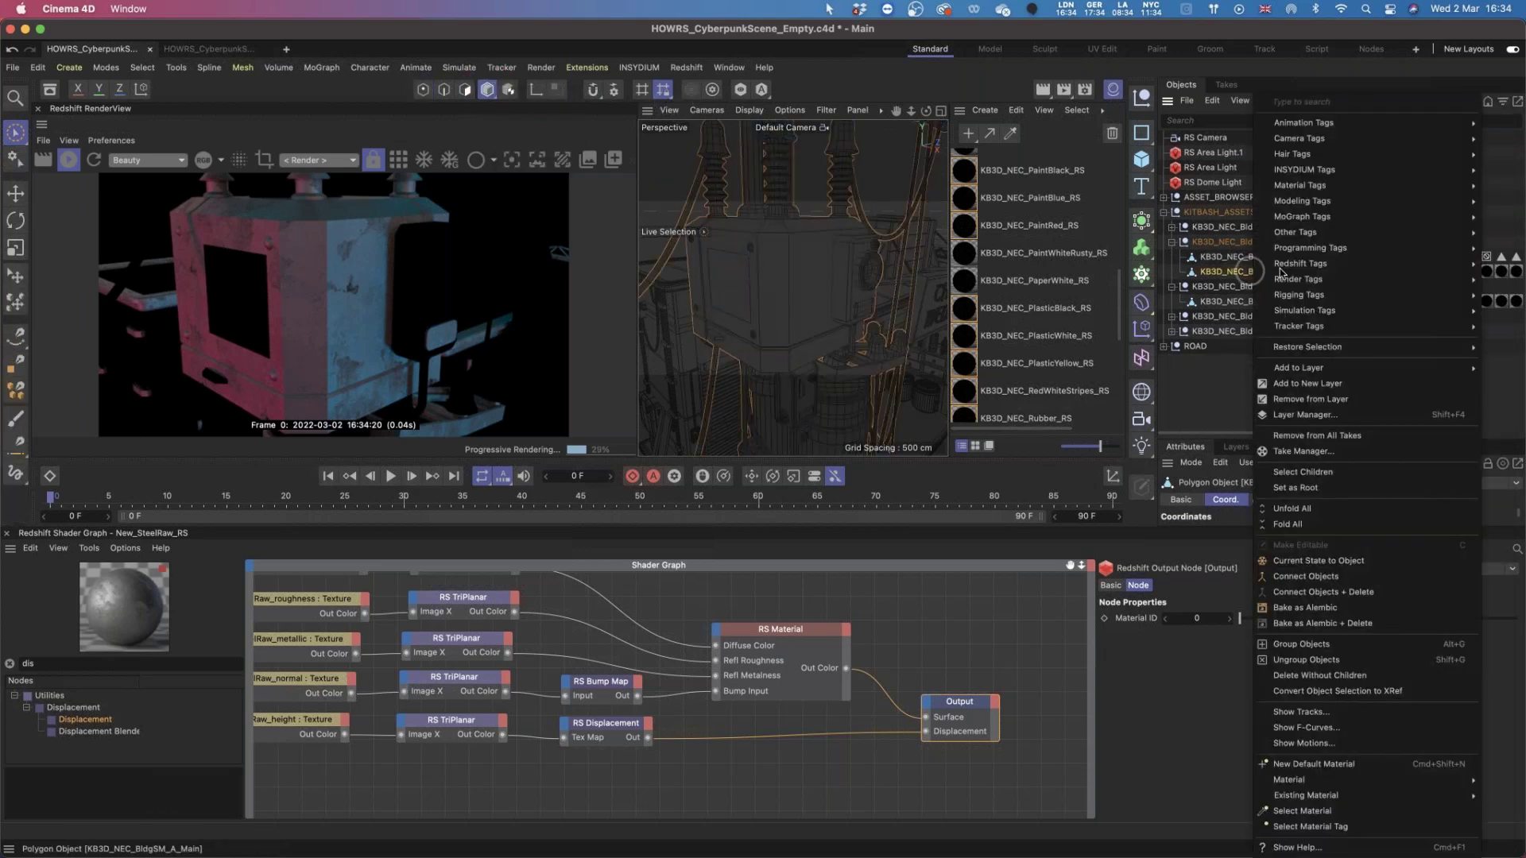
mouse_move(1303, 263)
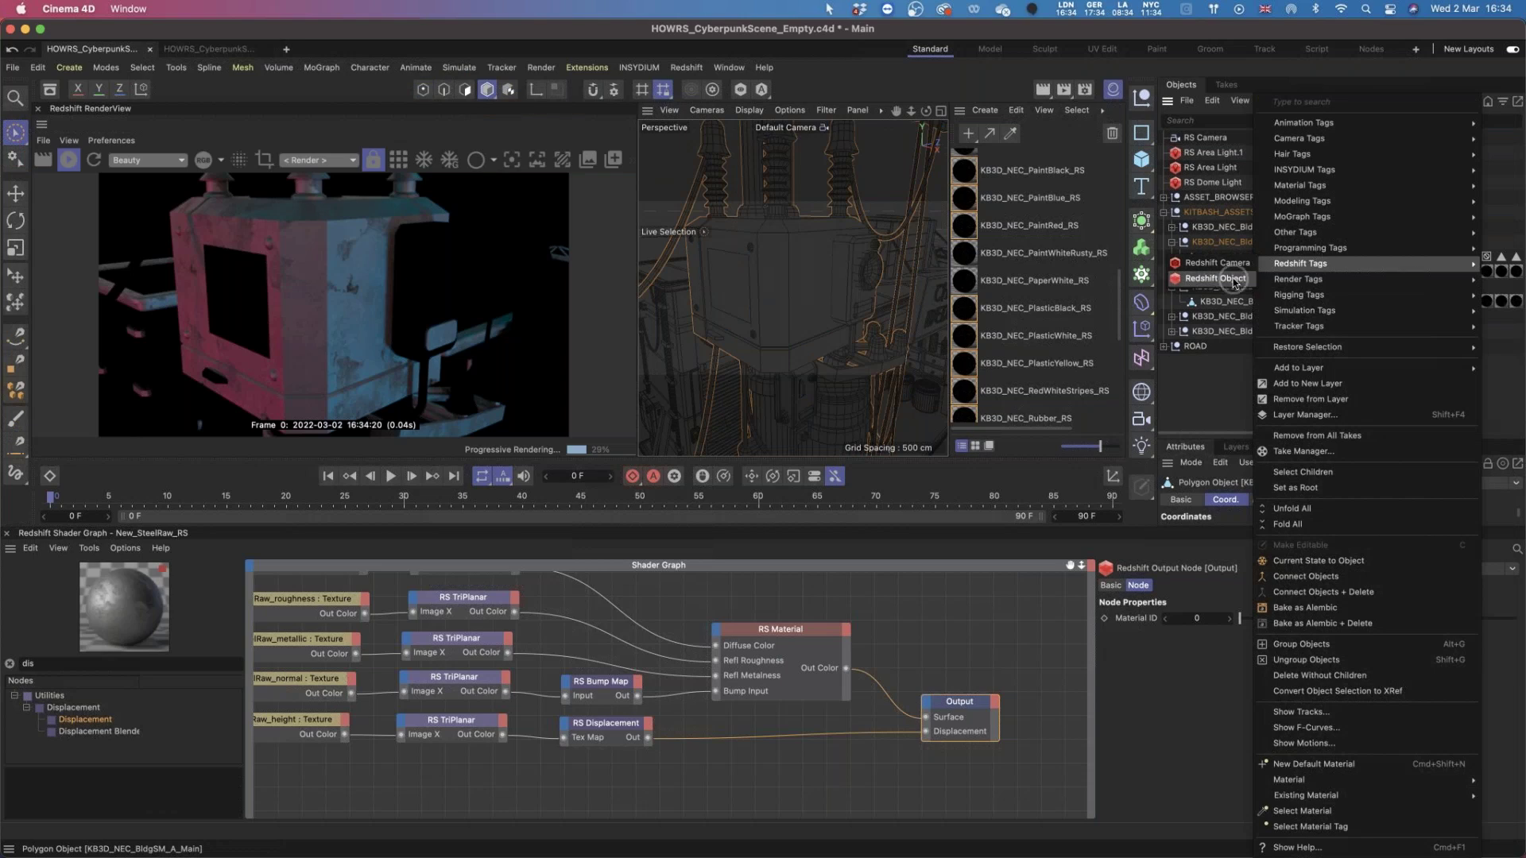
left_click(1232, 280)
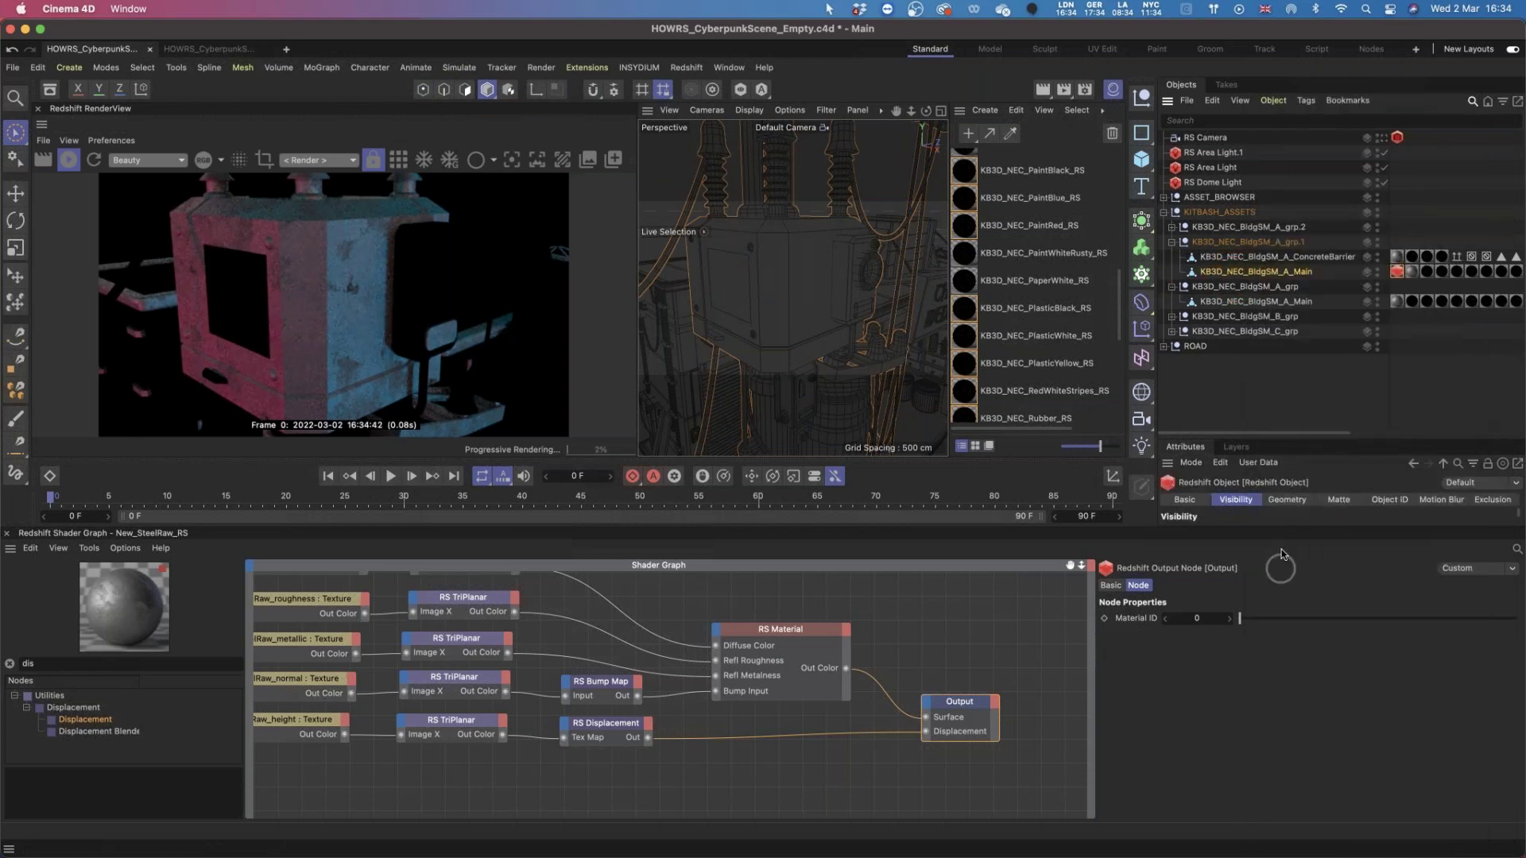
Override the geometry settings of the Redshift Object tag and enable its displacement.
left_click_drag(1274, 437, 1273, 325)
left_click(1277, 395)
left_click(1218, 427)
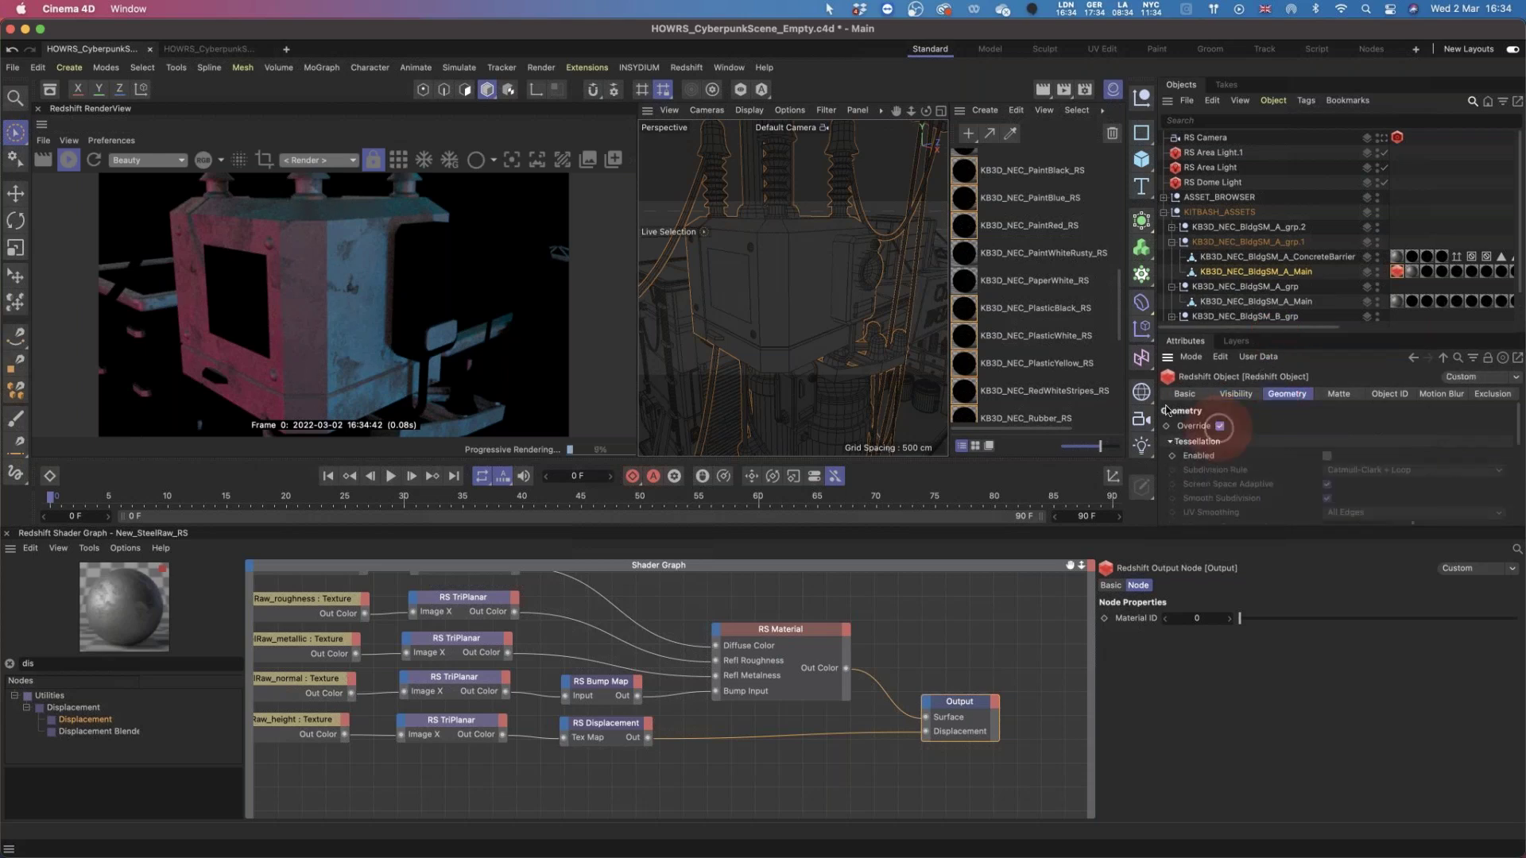
scroll(1520, 439, "down", 5)
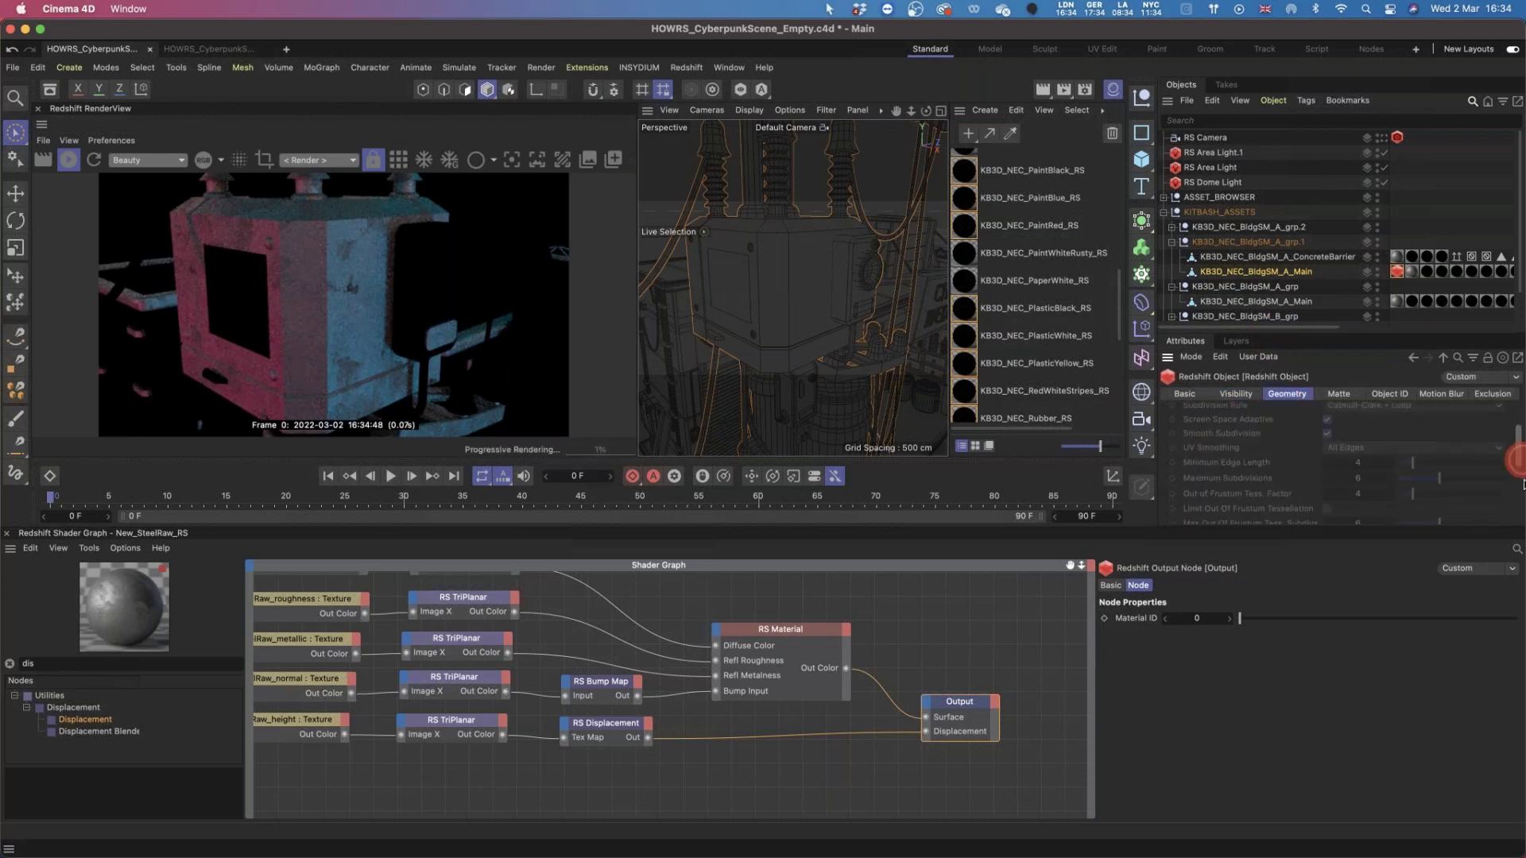
left_click(1301, 460)
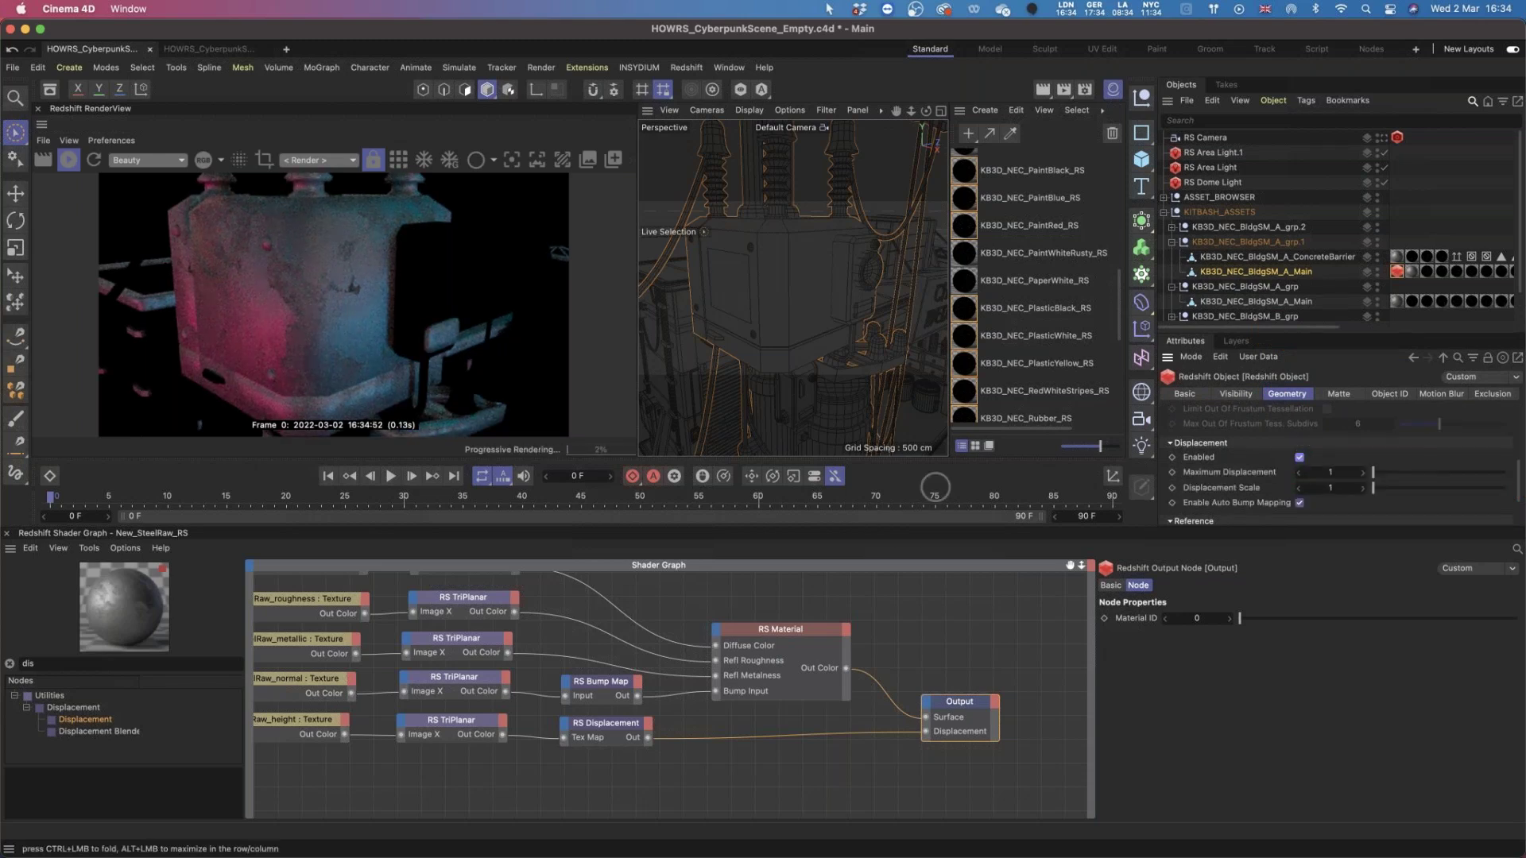
Set the RS Displacement node's Scale to 0.1.
left_click(632, 719)
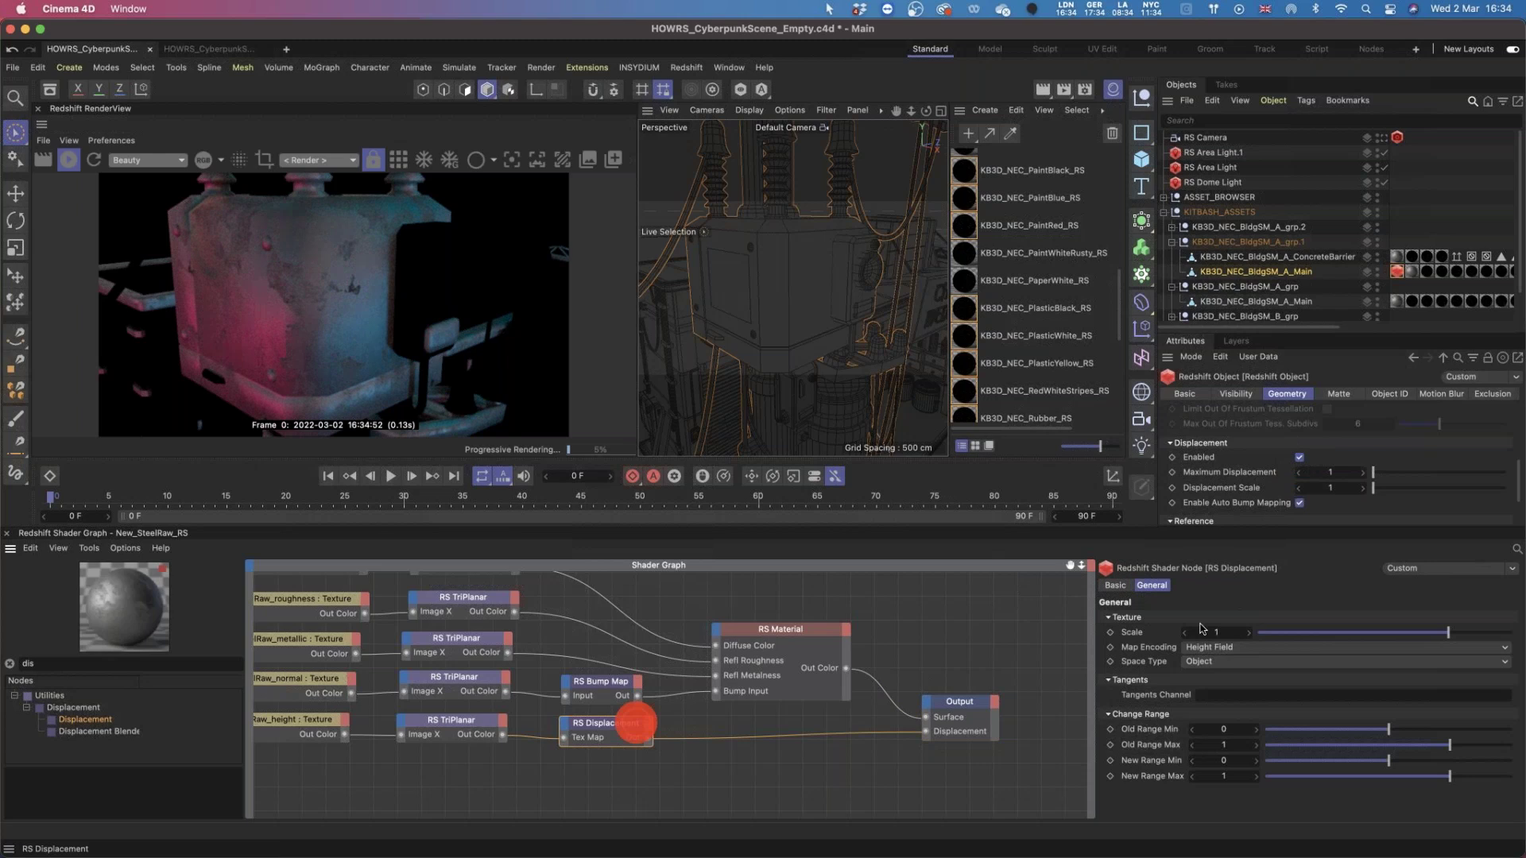
left_click_drag(1223, 632, 1223, 632)
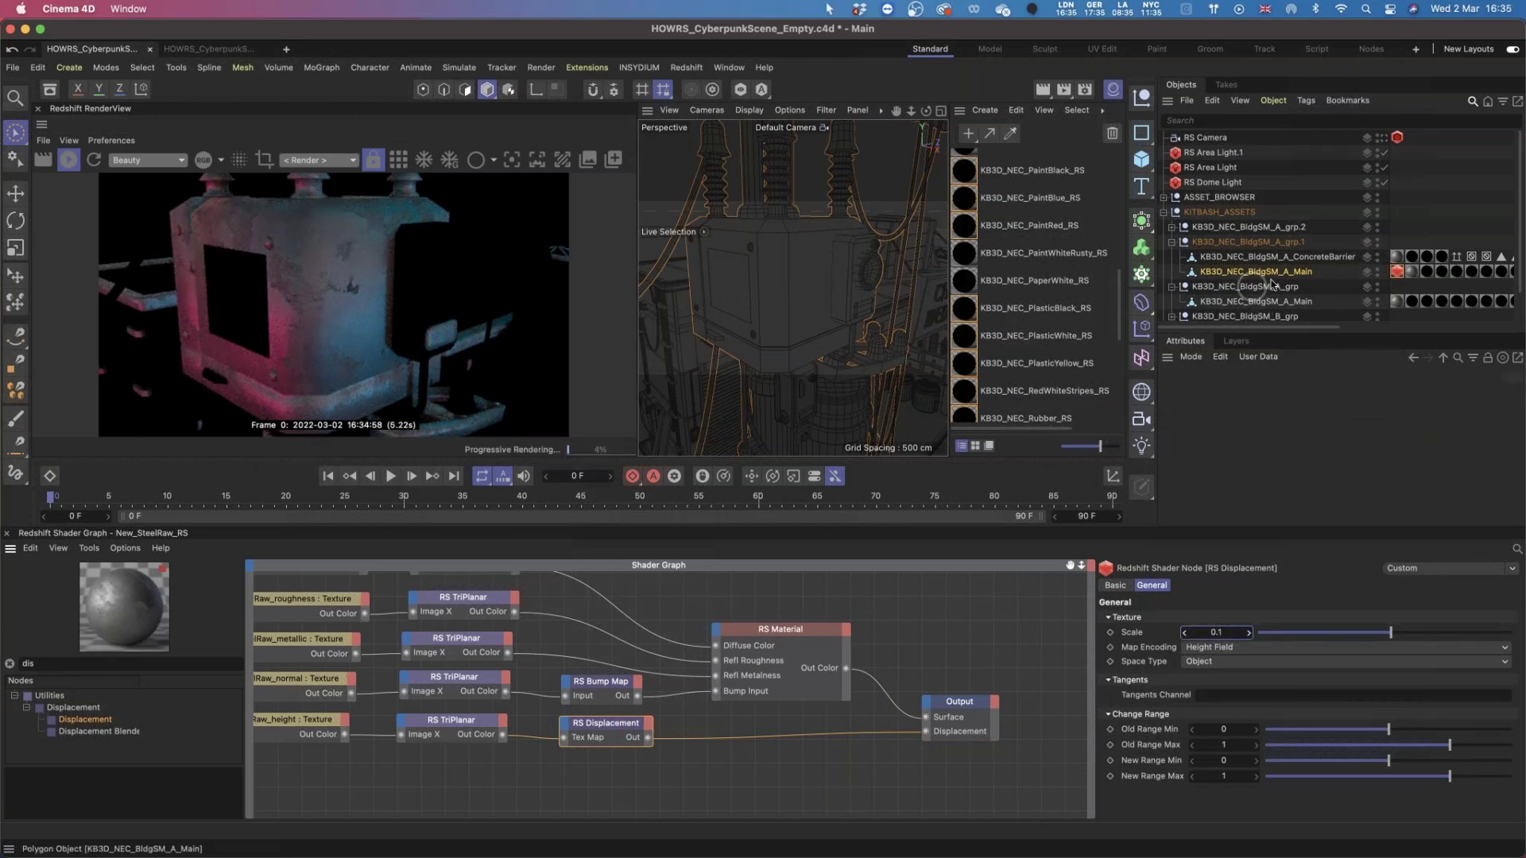
Delete the Redshift Object tag from KB3D_NEC_BldgSM_A_Main.
left_click(1394, 272)
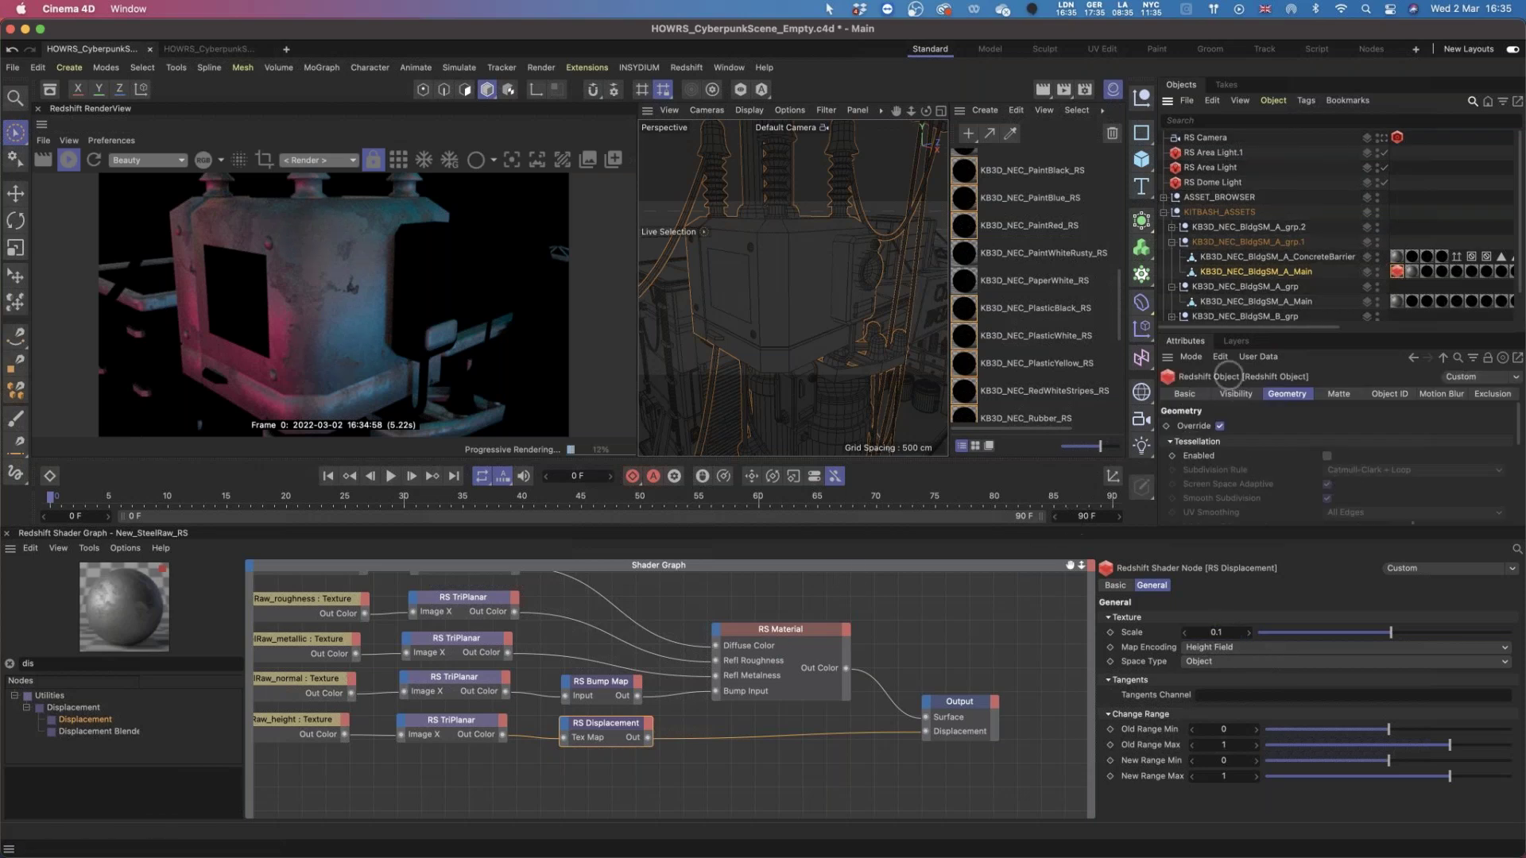
left_click(1396, 272)
key("Delete")
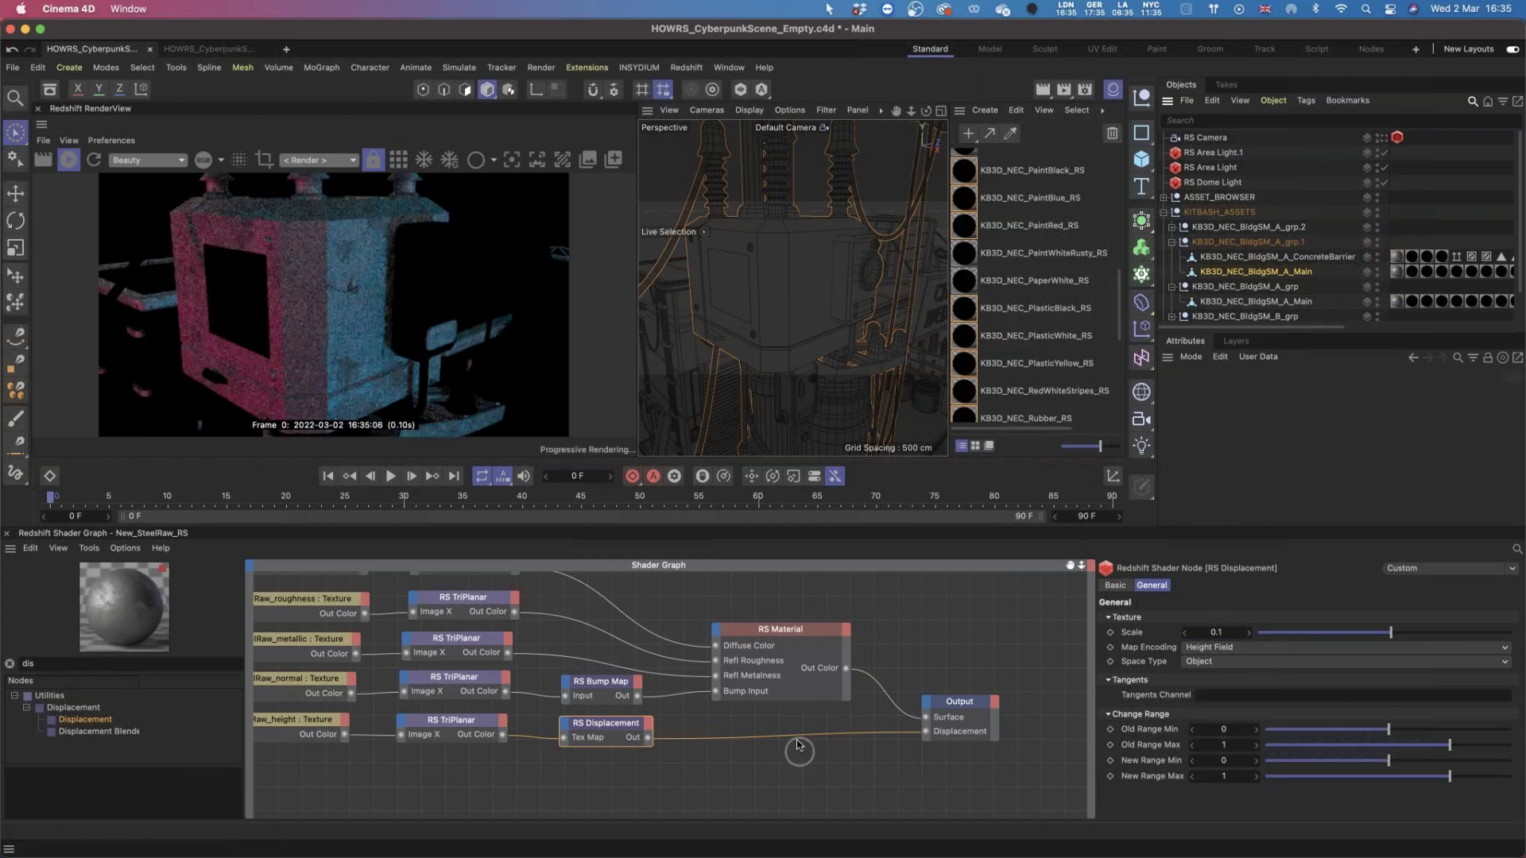
Disconnect the RS Displacement node from the Output node.
left_click(794, 738)
key("Delete")
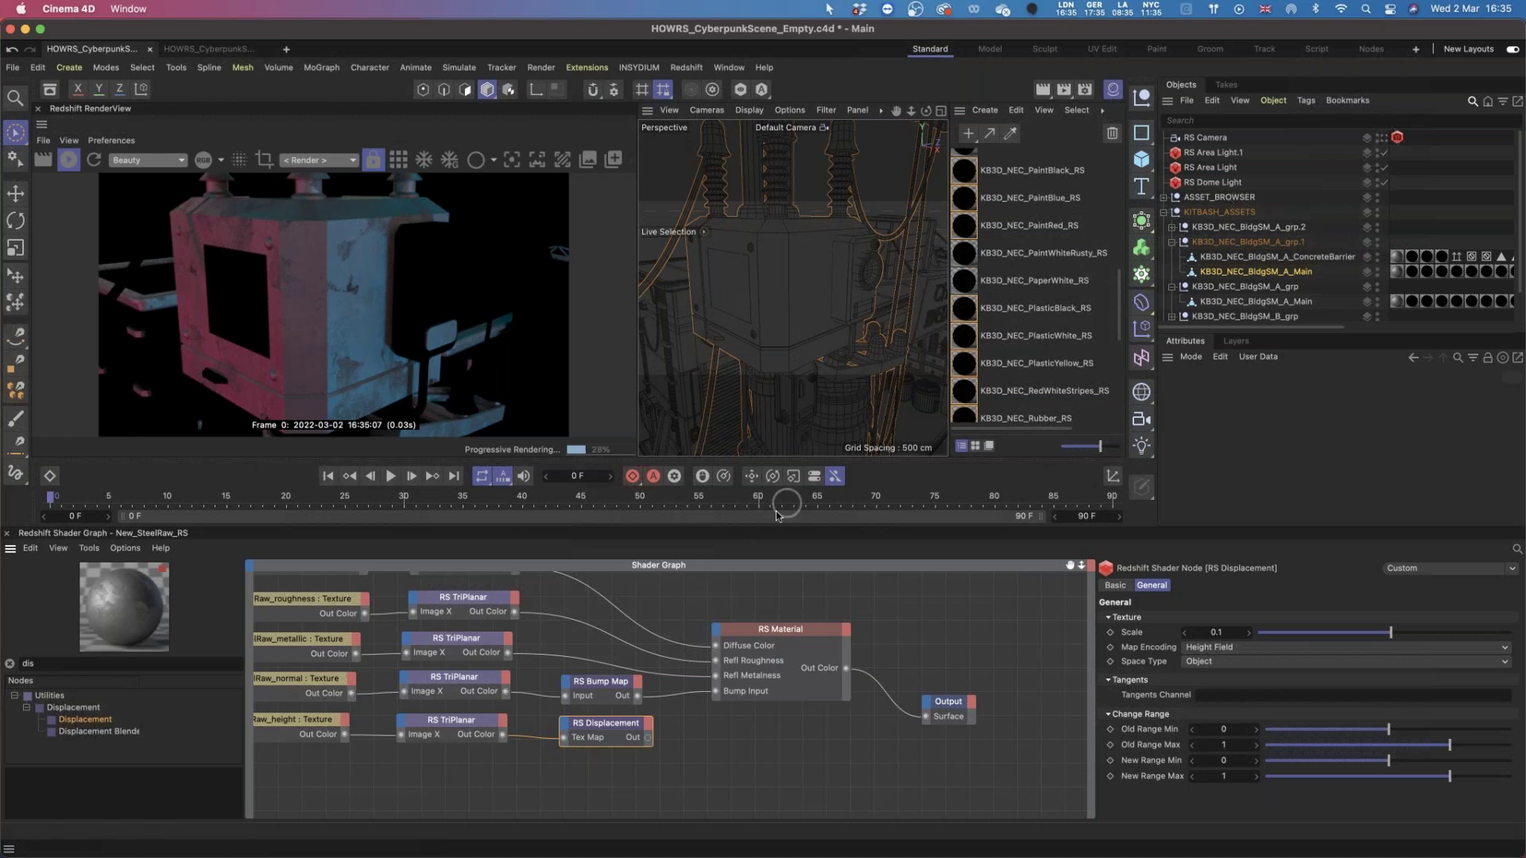
Inspect the settings of the five SteelRaw texture nodes together, and those of the basecolor texture alone.
middle_click_drag(727, 604, 918, 609)
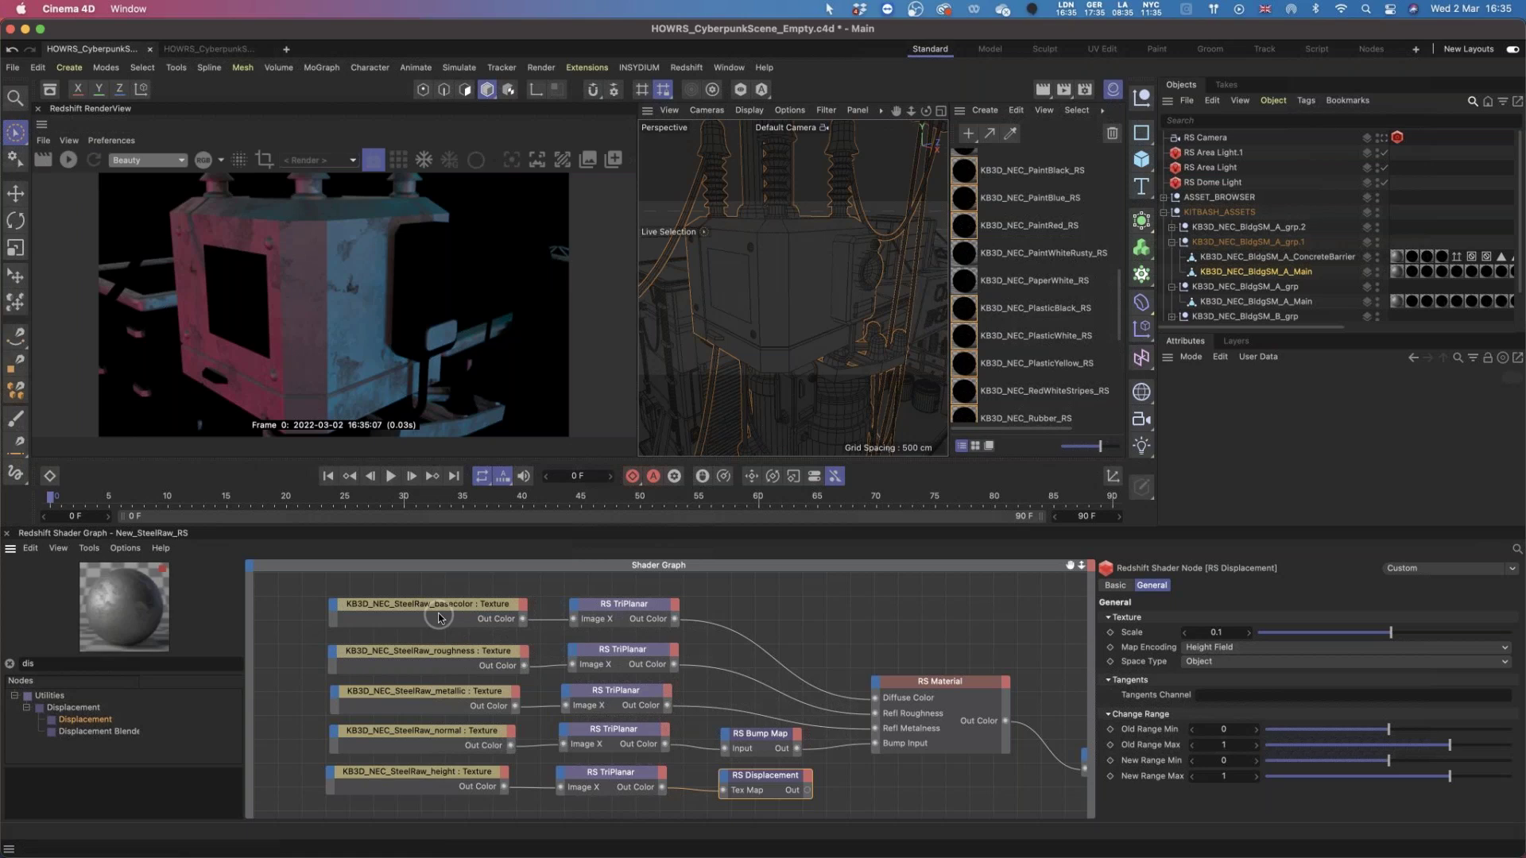
left_click_drag(322, 598, 469, 833)
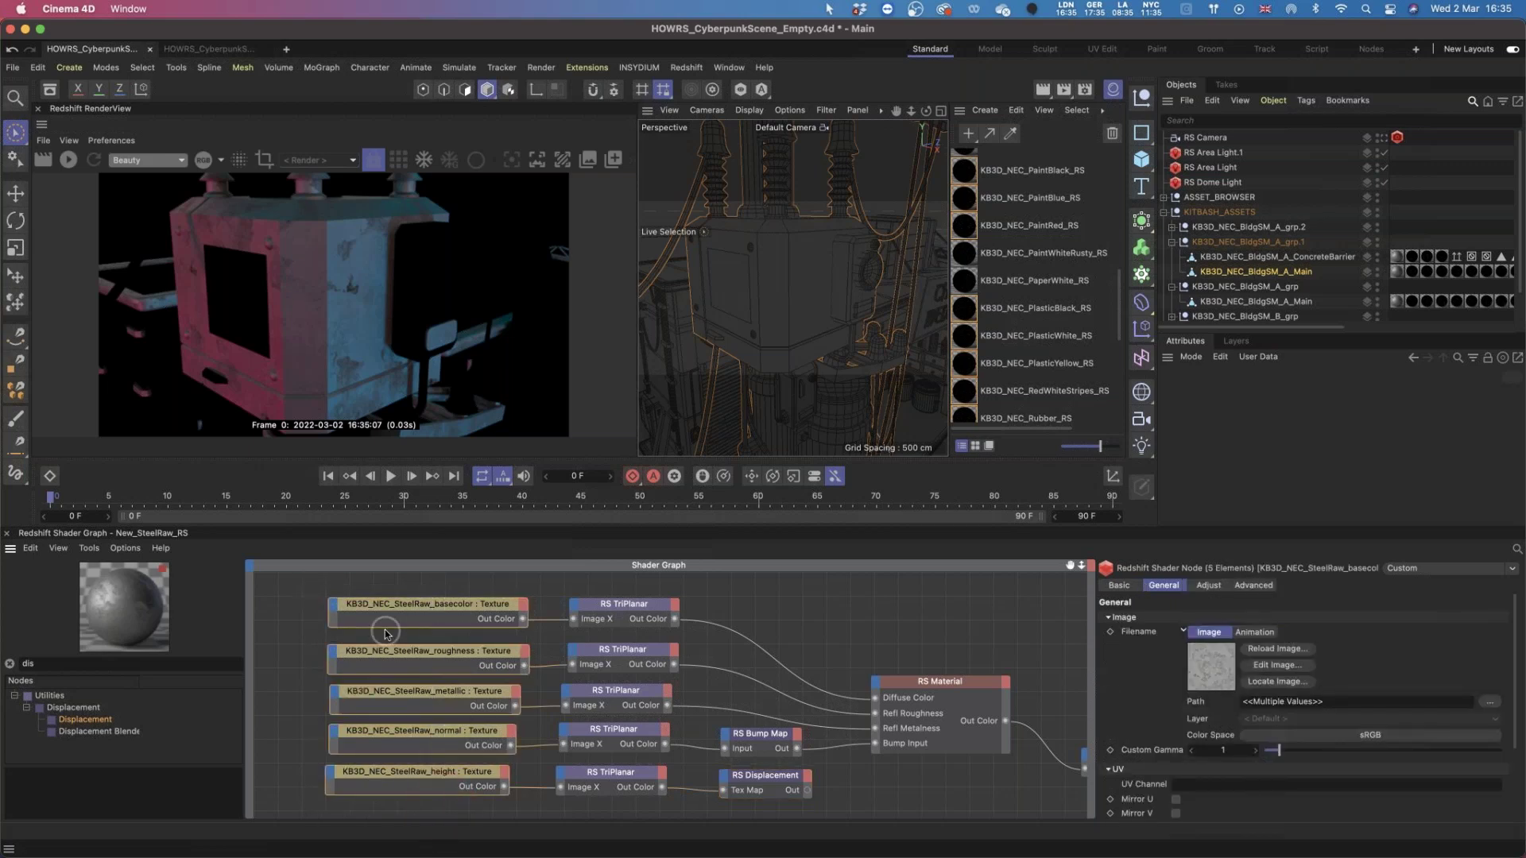
left_click(410, 610)
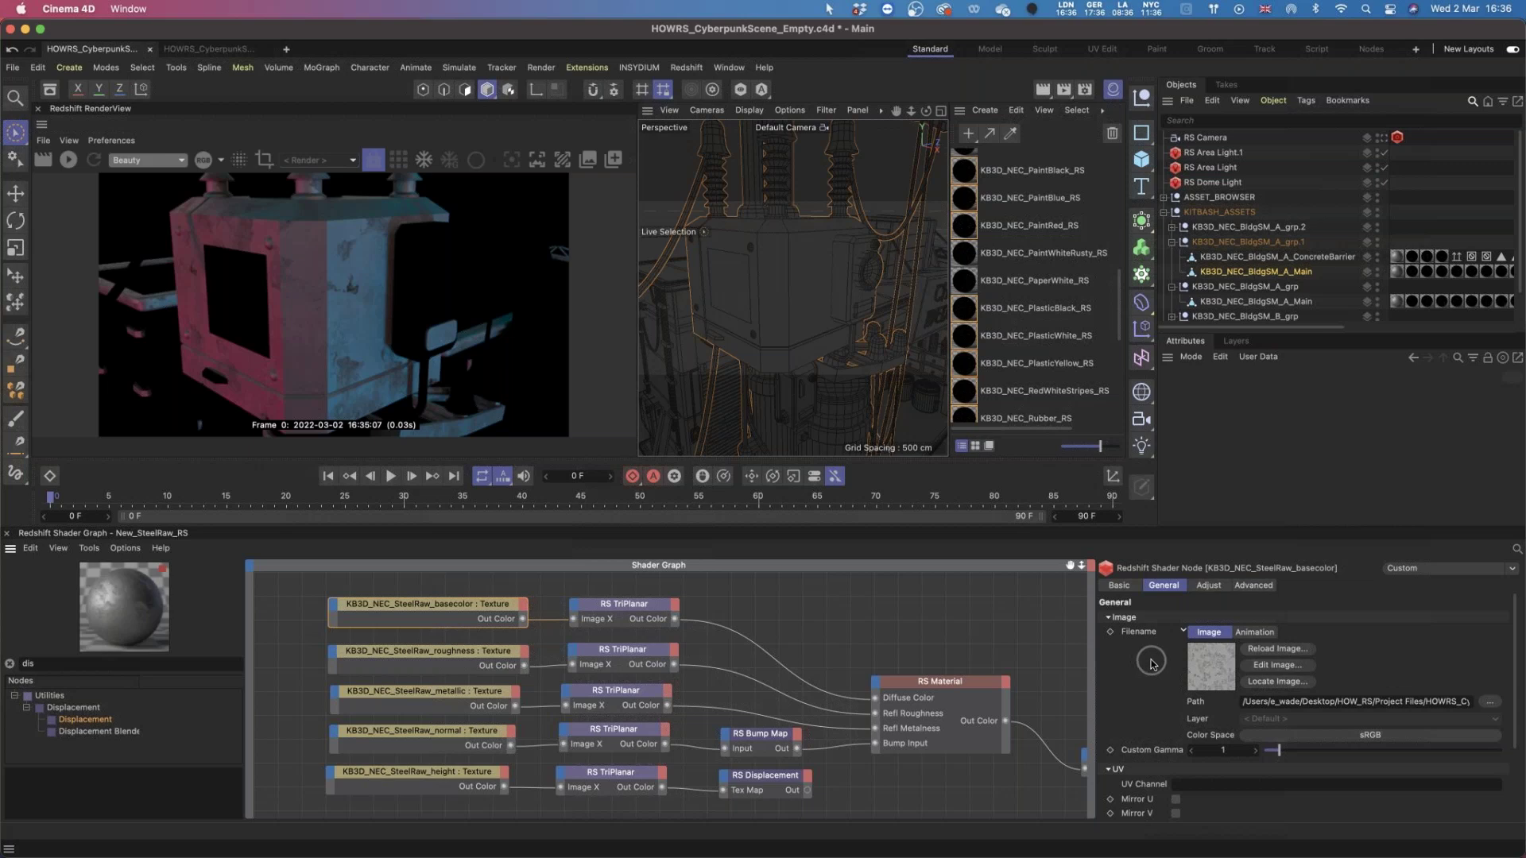
Switch to Finder, preview KB3D_NEC_Screens_basecolor.png from the project textures, and return to Cinema 4D.
mouse_move(525, 854)
left_click(27, 843)
scroll(794, 357, "up", 3)
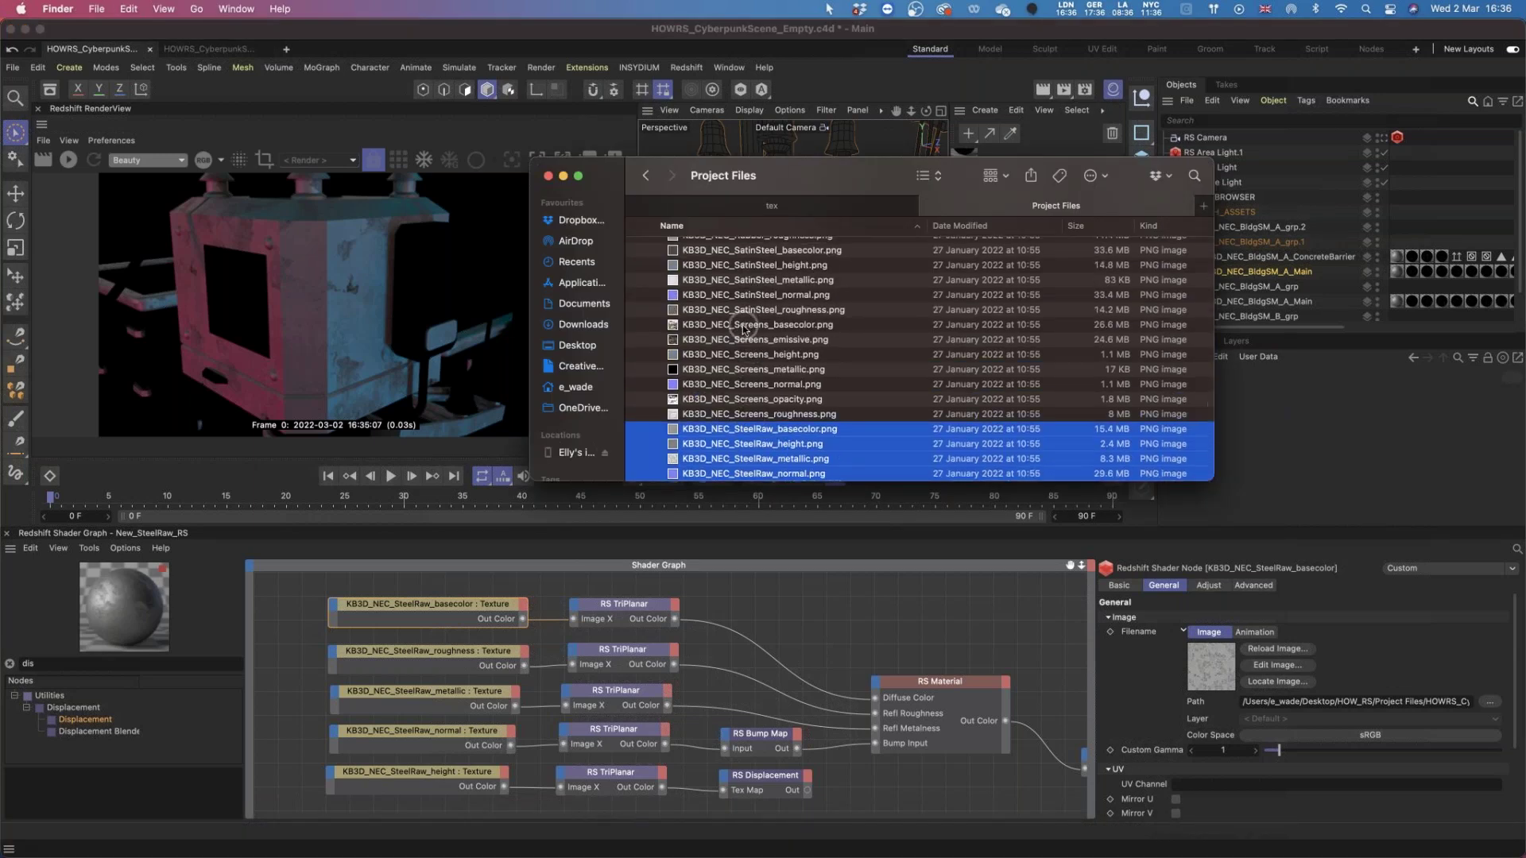
double_click(745, 326)
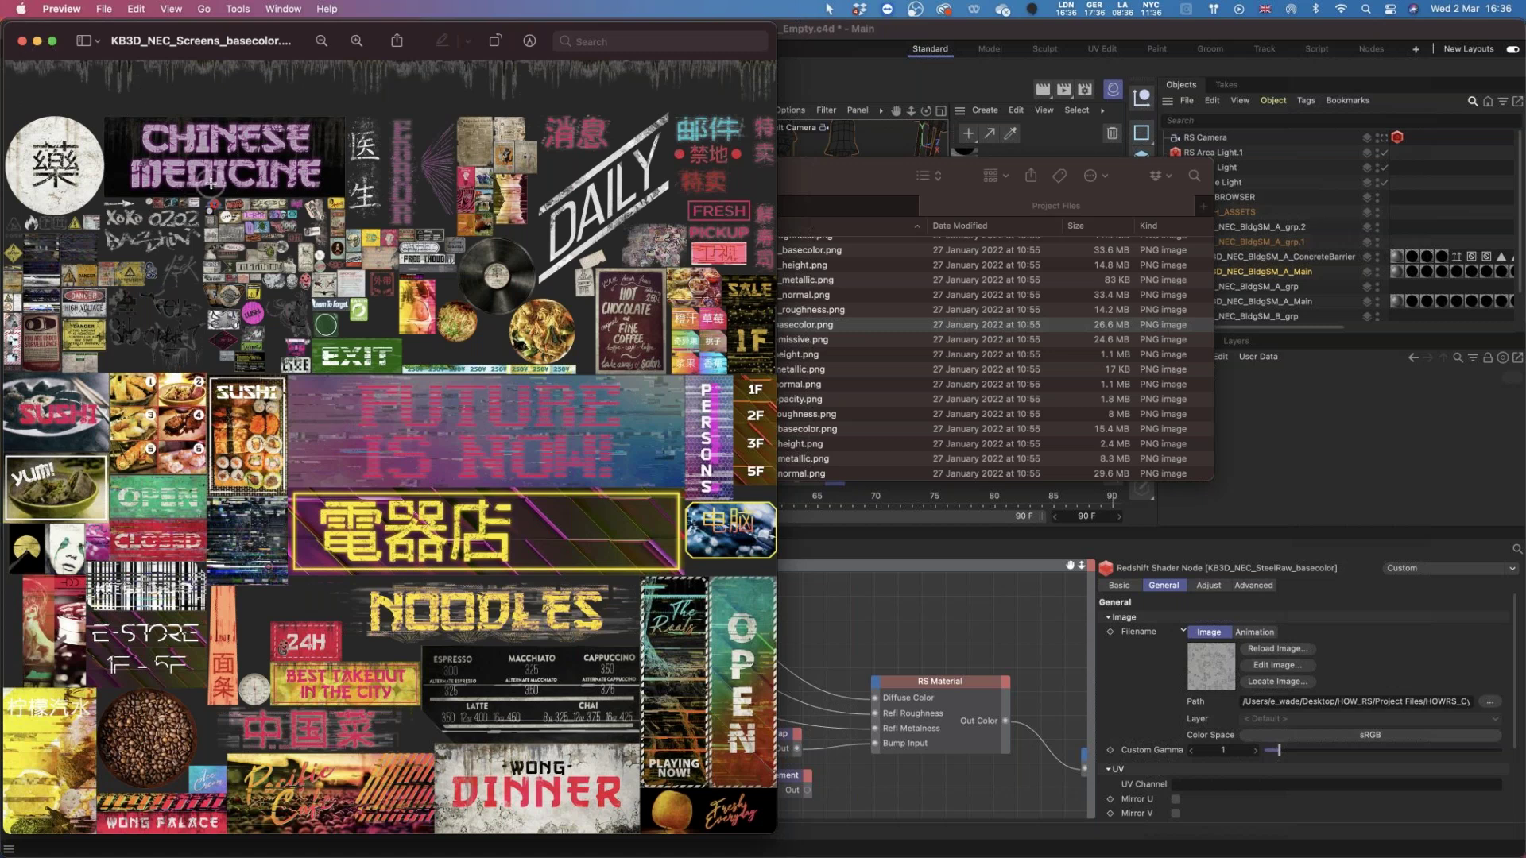
left_click(23, 42)
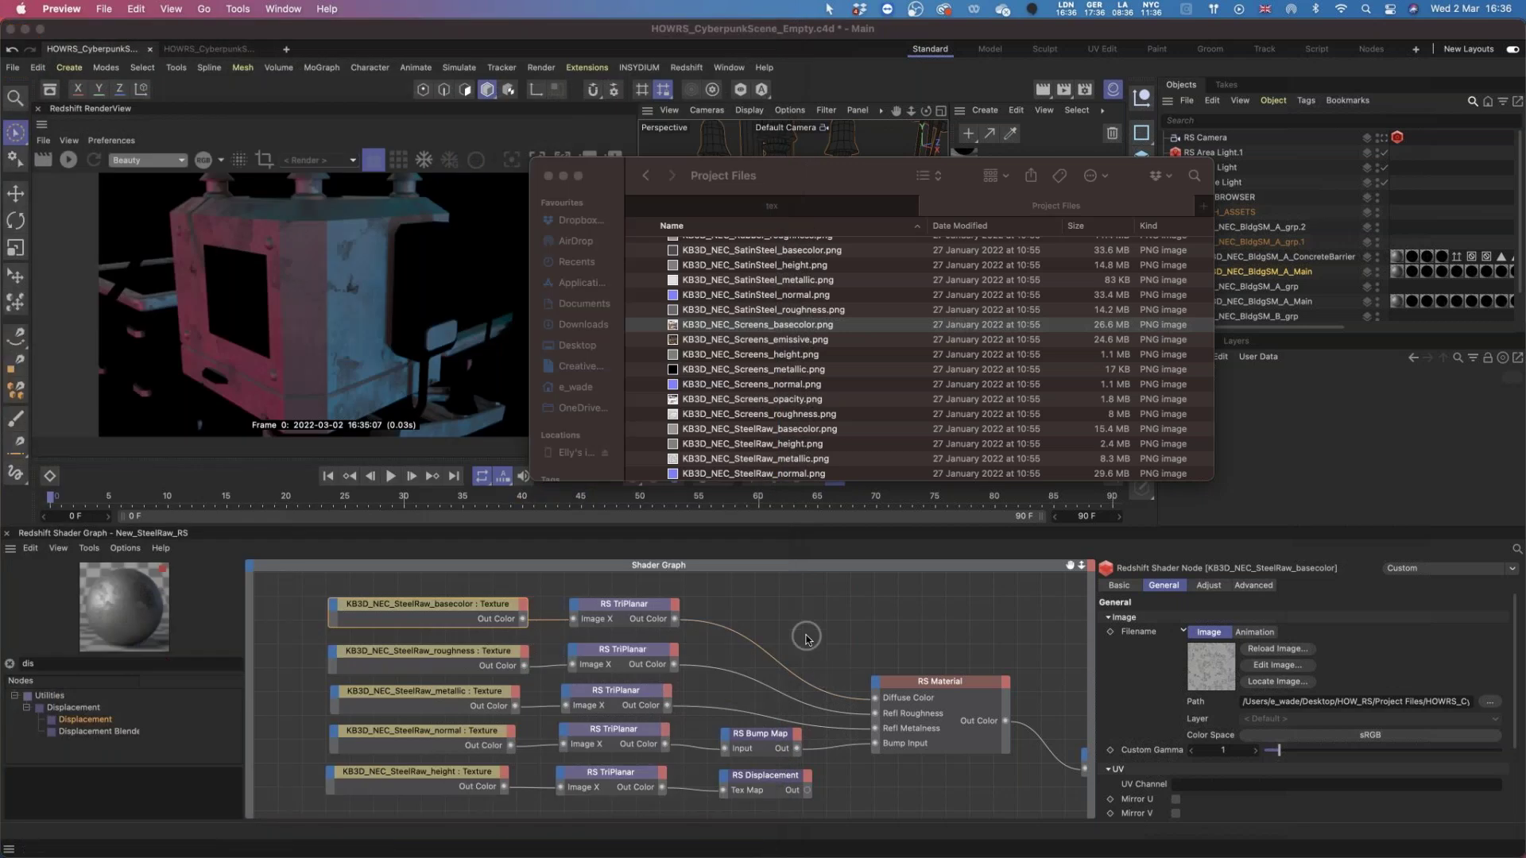
left_click(807, 640)
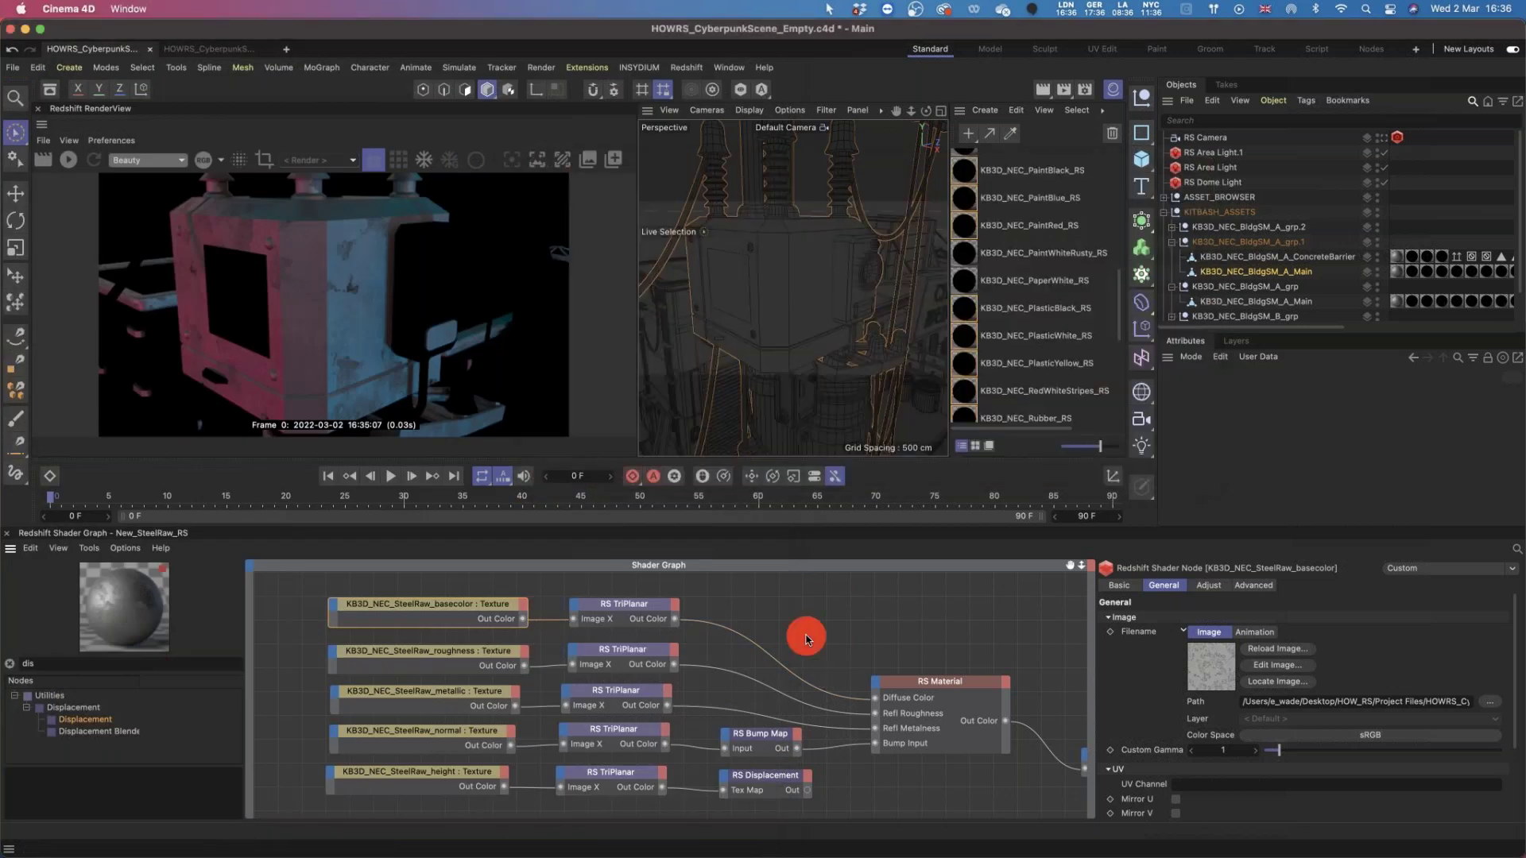
Create a new Redshift material and name it New_Screens_RS.
left_click(984, 109)
mouse_move(1005, 181)
mouse_move(1176, 178)
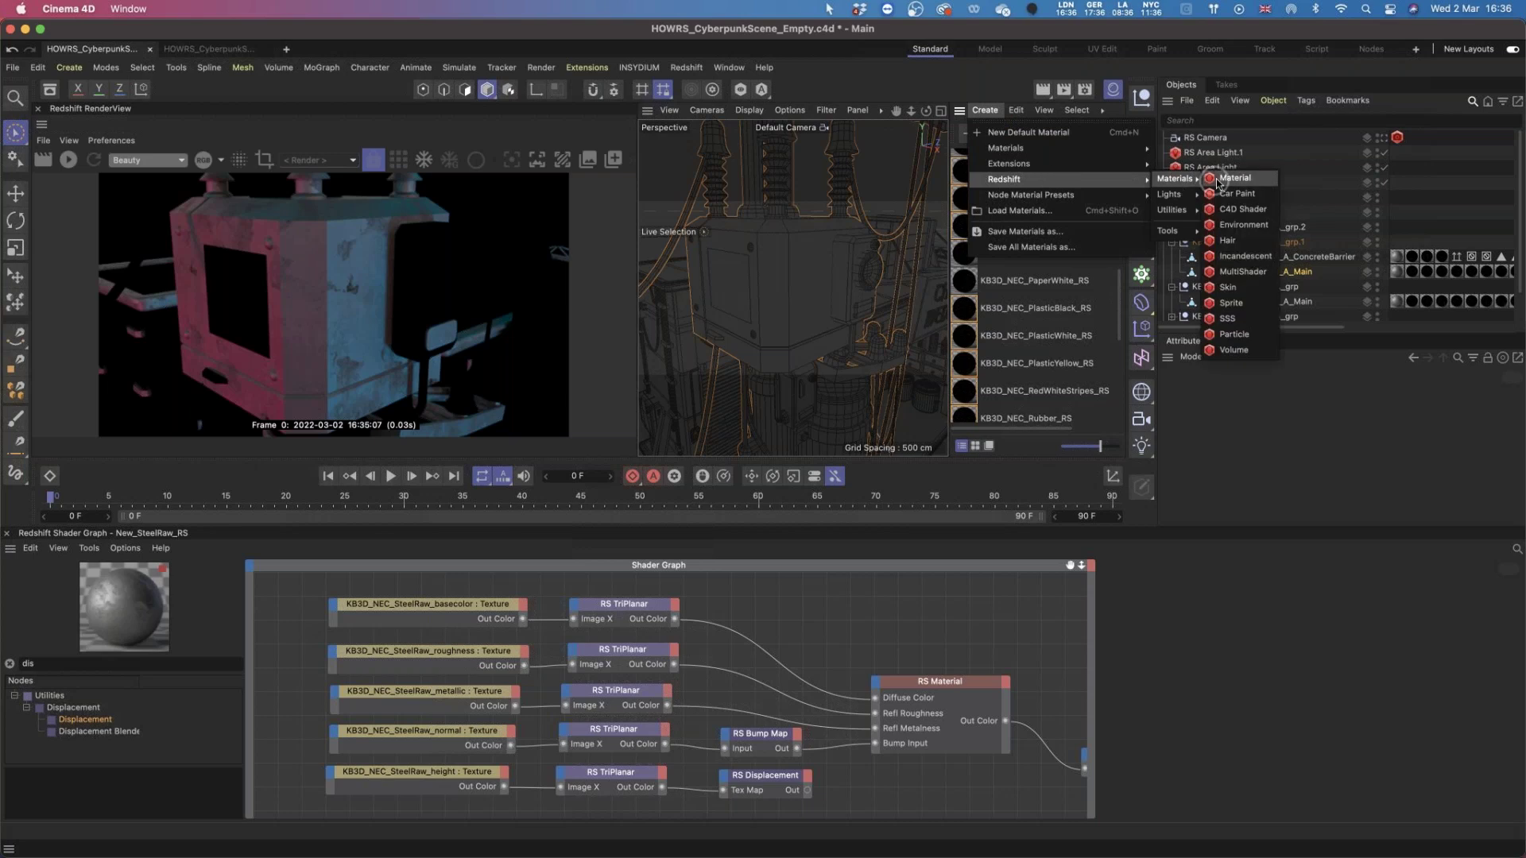
left_click(1233, 178)
left_click(994, 163)
double_click(993, 163)
type("N_Screens_")
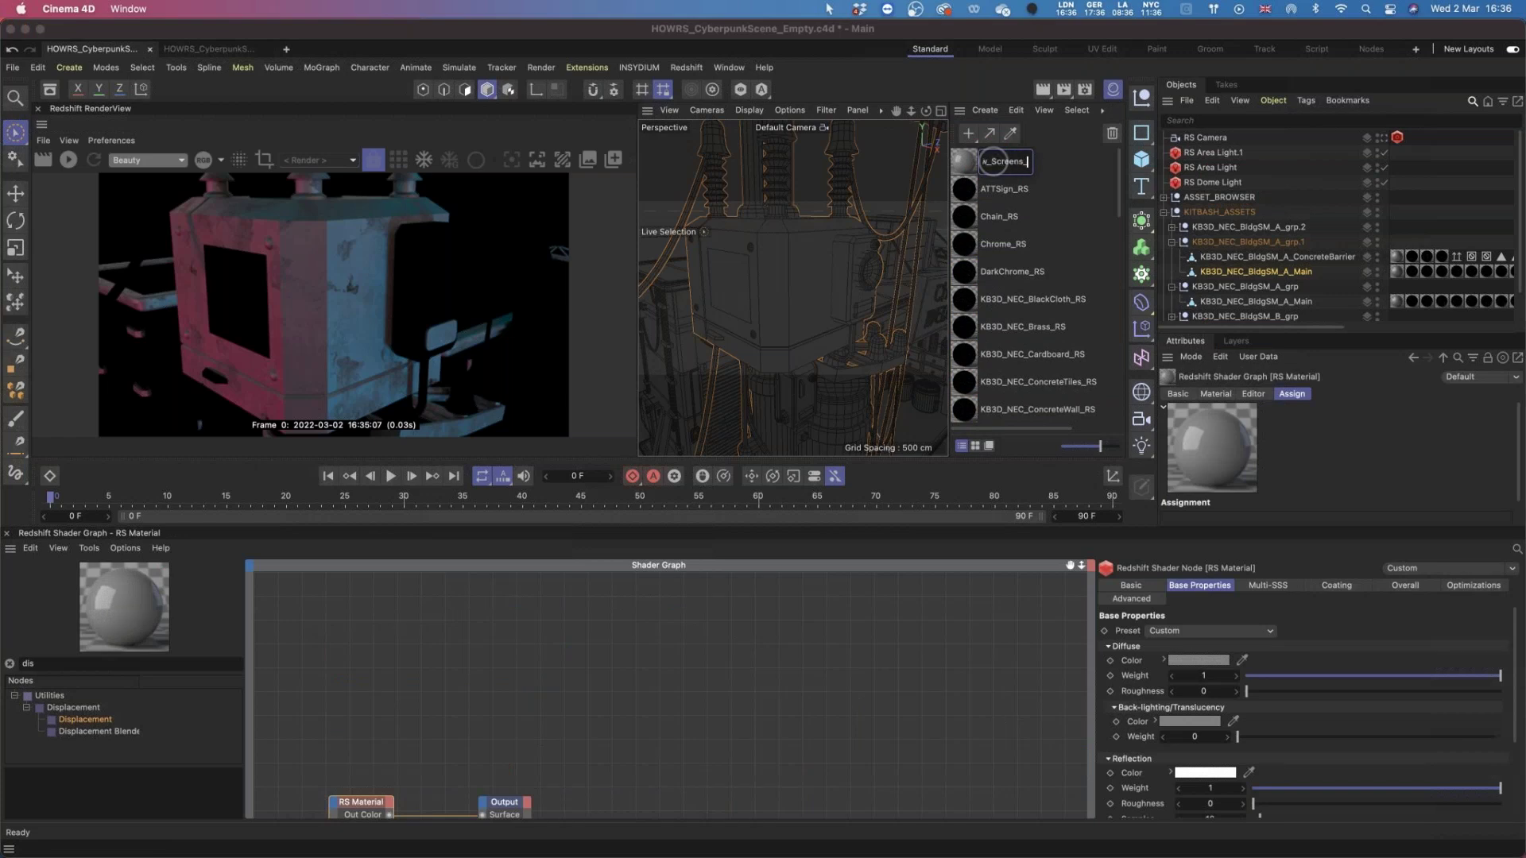
Replace the KB3D_NEC_Screens_RS material with New_Screens_RS in the material list so it takes over its assignments.
mouse_move(976, 196)
left_mouse_down()
mouse_move(1003, 423)
mouse_move(1033, 427)
mouse_move(1016, 230)
left_mouse_up()
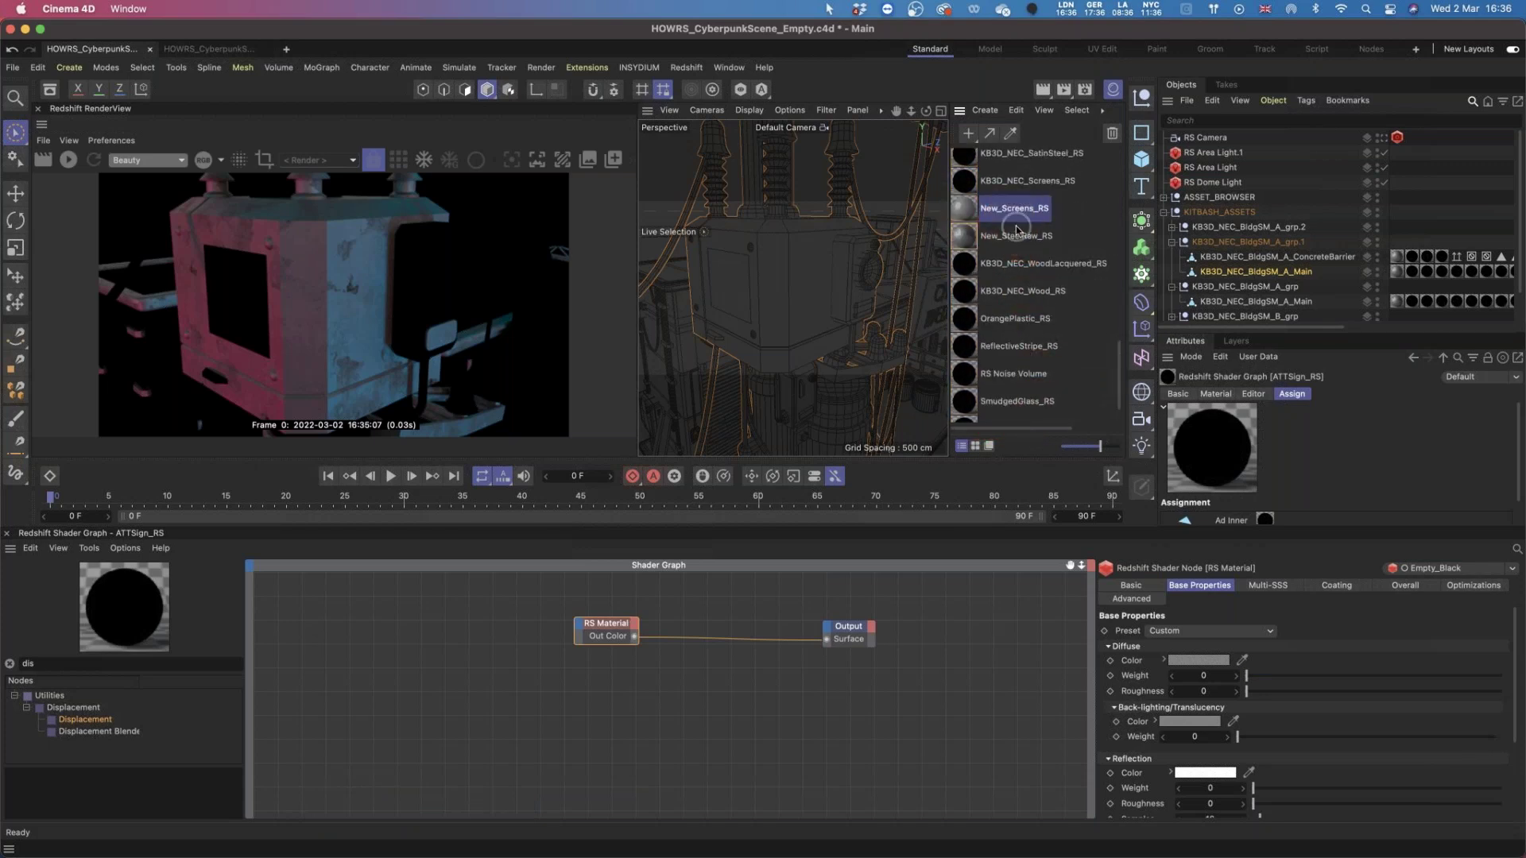
left_click(965, 200)
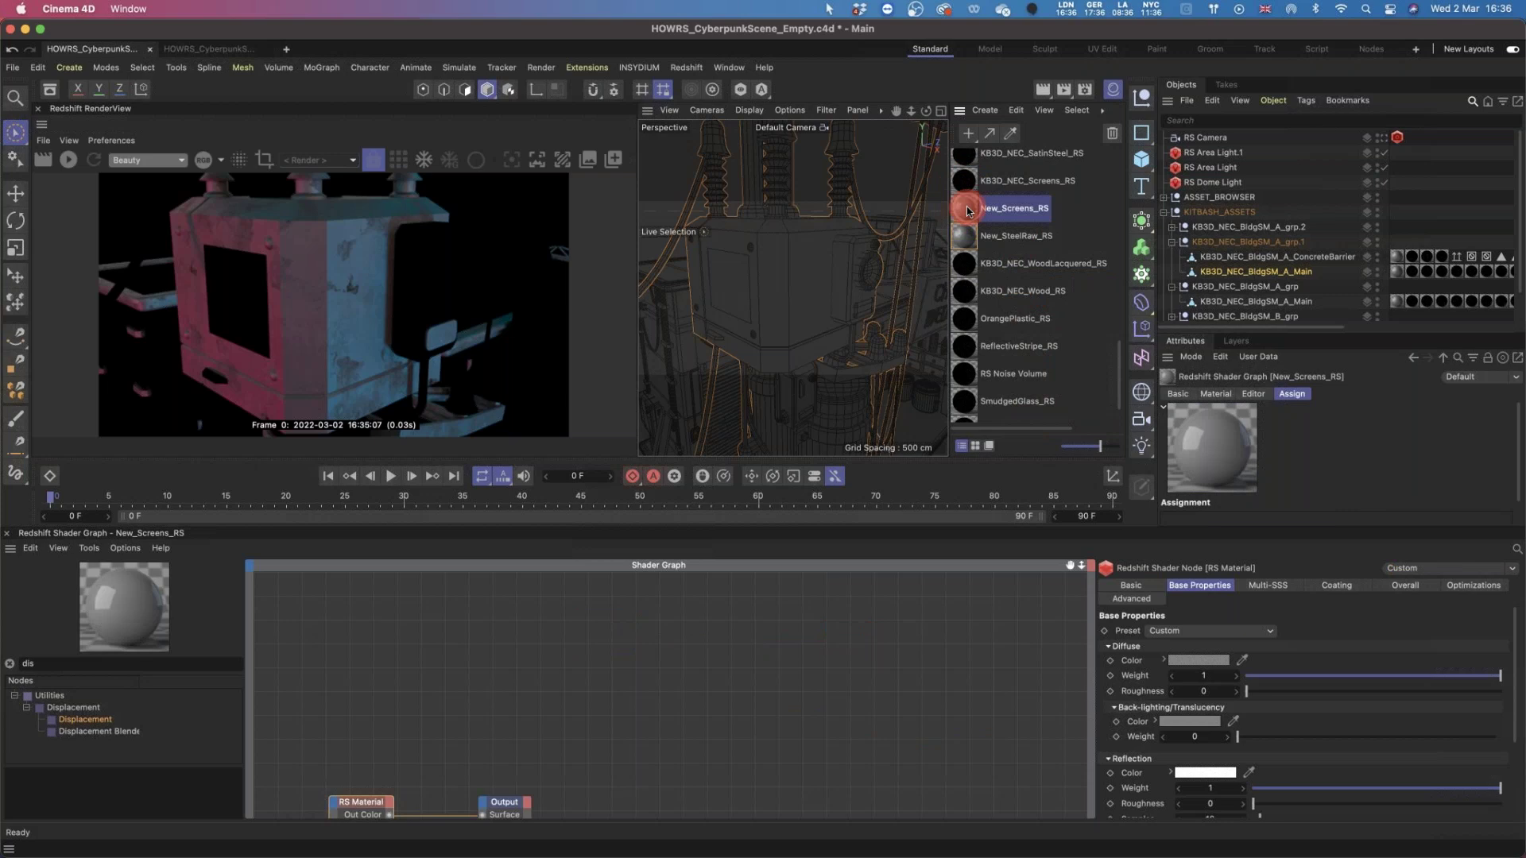
left_click_drag(966, 207, 967, 183)
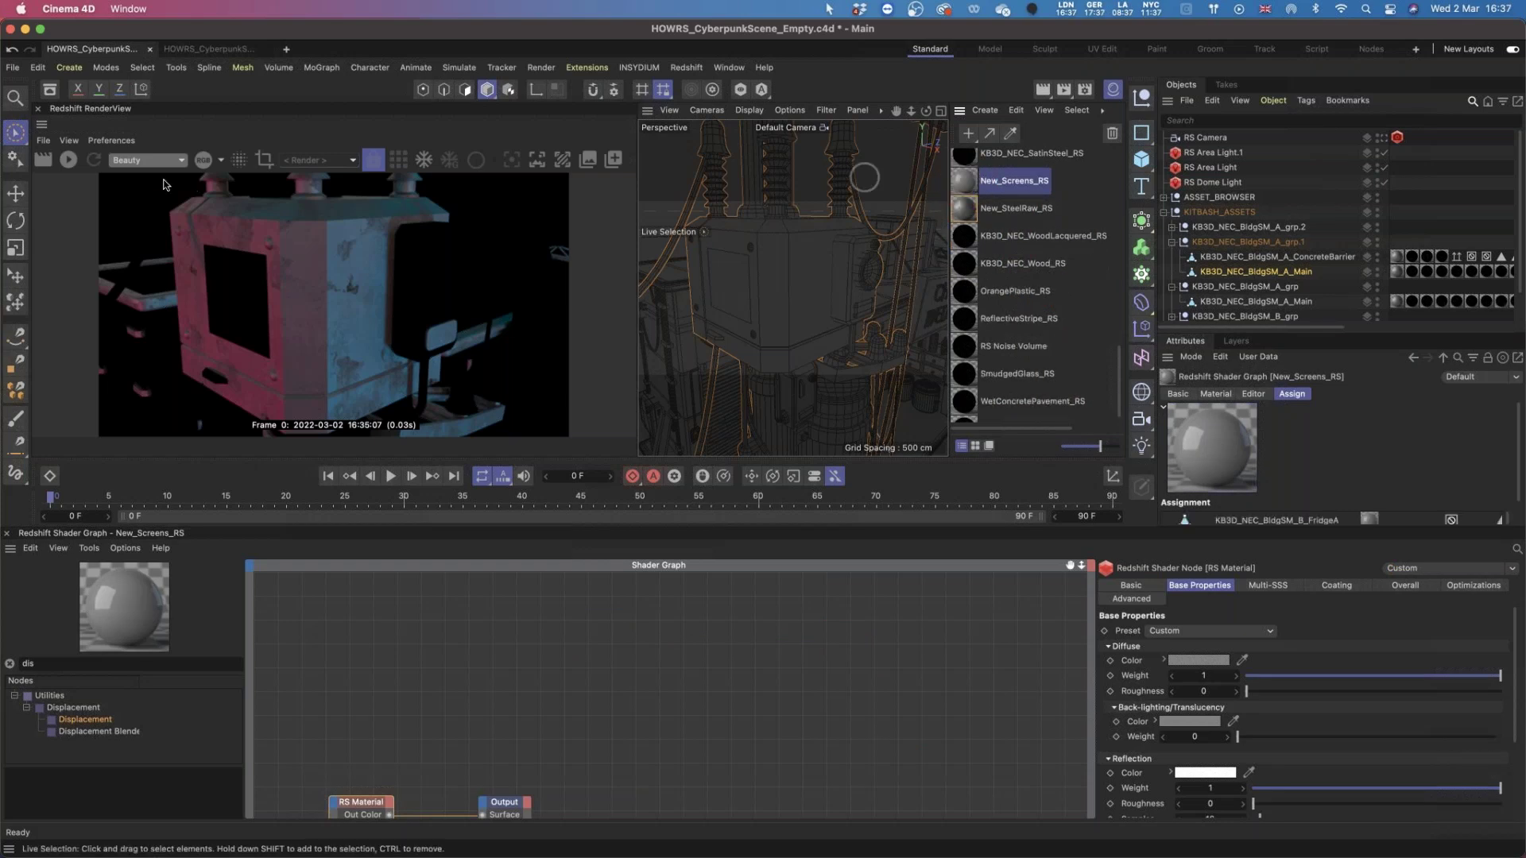
Reframe the perspective view on the umbrella stall and tall screen, with the interactive Redshift render running.
right_click_drag(865, 295, 735, 296, "alt")
left_click_drag(735, 296, 802, 289, "alt")
right_click_drag(802, 289, 875, 280, "alt")
mouse_move(807, 284)
left_mouse_down("alt")
mouse_move(766, 299)
mouse_move(795, 296)
left_mouse_up("alt")
left_click(67, 161)
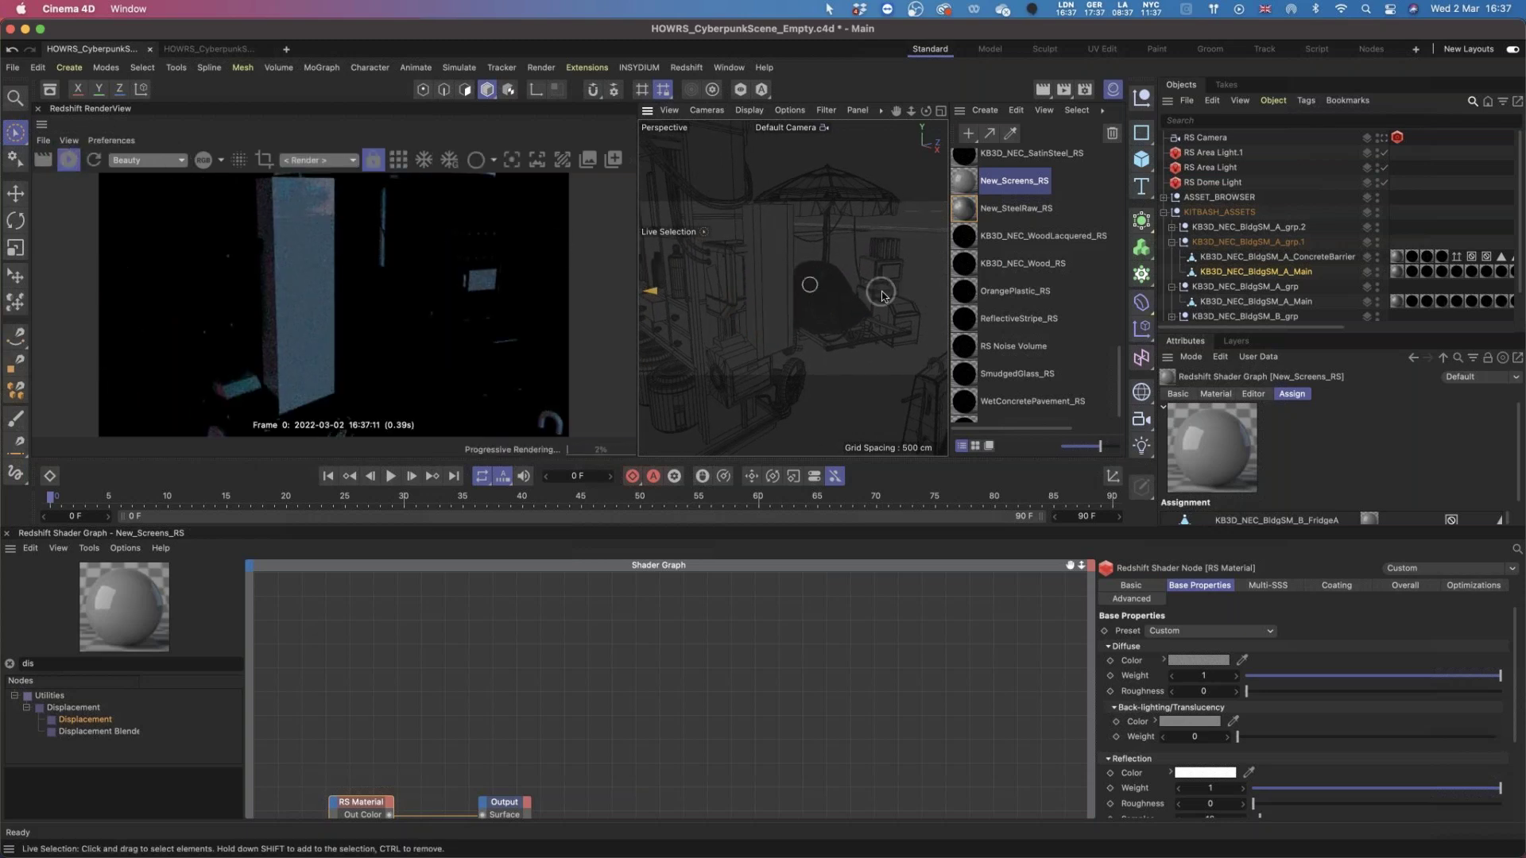
left_click(779, 284)
left_click_drag(779, 285, 761, 253, "alt")
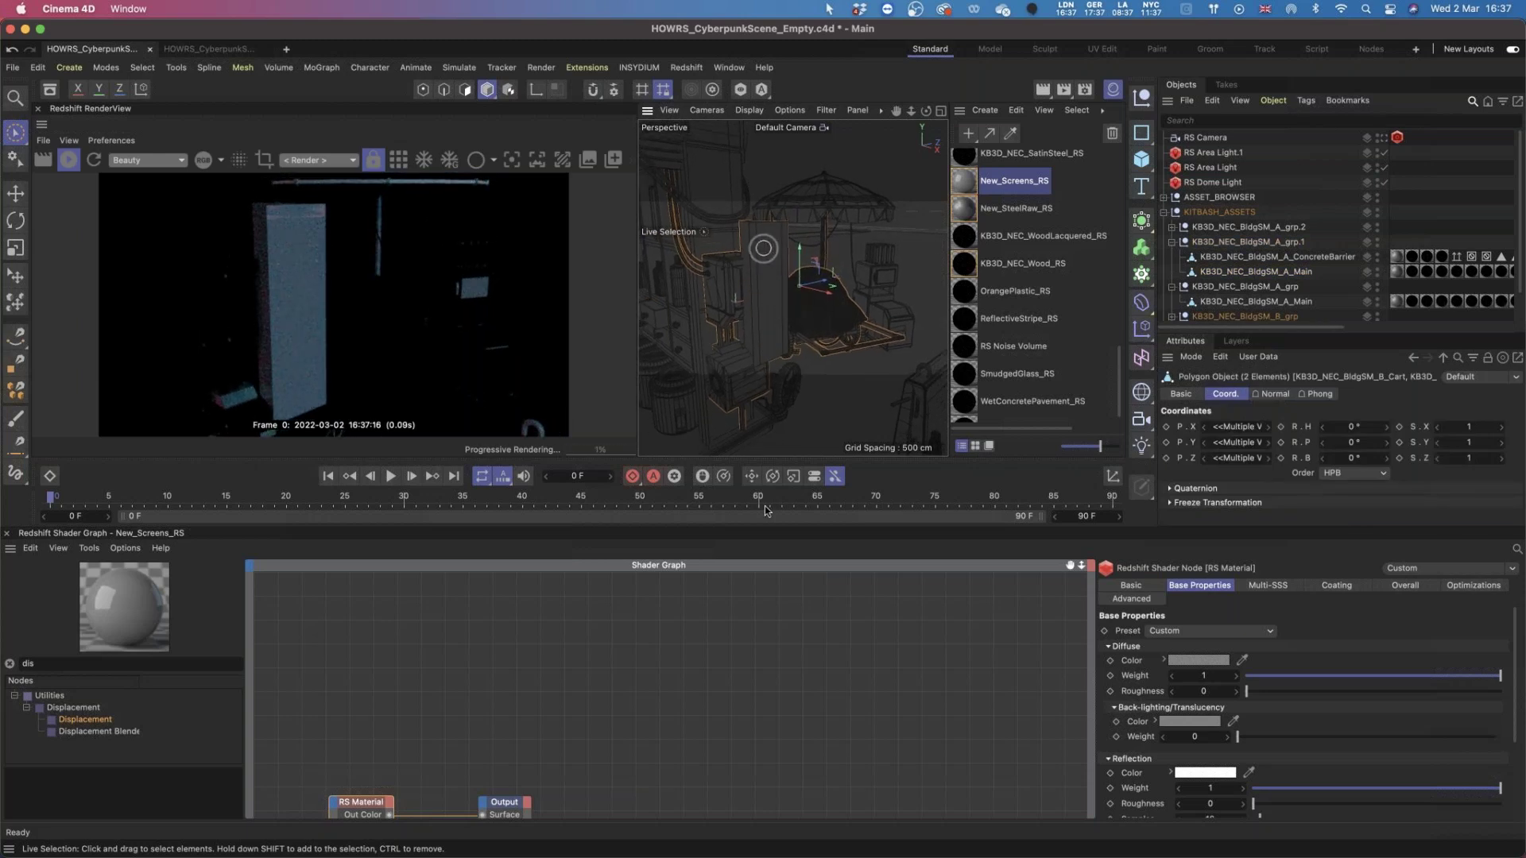
Bring the seven KB3D_NEC_Screens texture files from Finder into the New_Screens_RS graph, declining to copy them to the project location.
left_click_drag(683, 768, 763, 563, "alt")
mouse_move(729, 687)
left_mouse_down("alt")
mouse_move(763, 561)
mouse_move(756, 691)
mouse_move(811, 697)
left_mouse_up("alt")
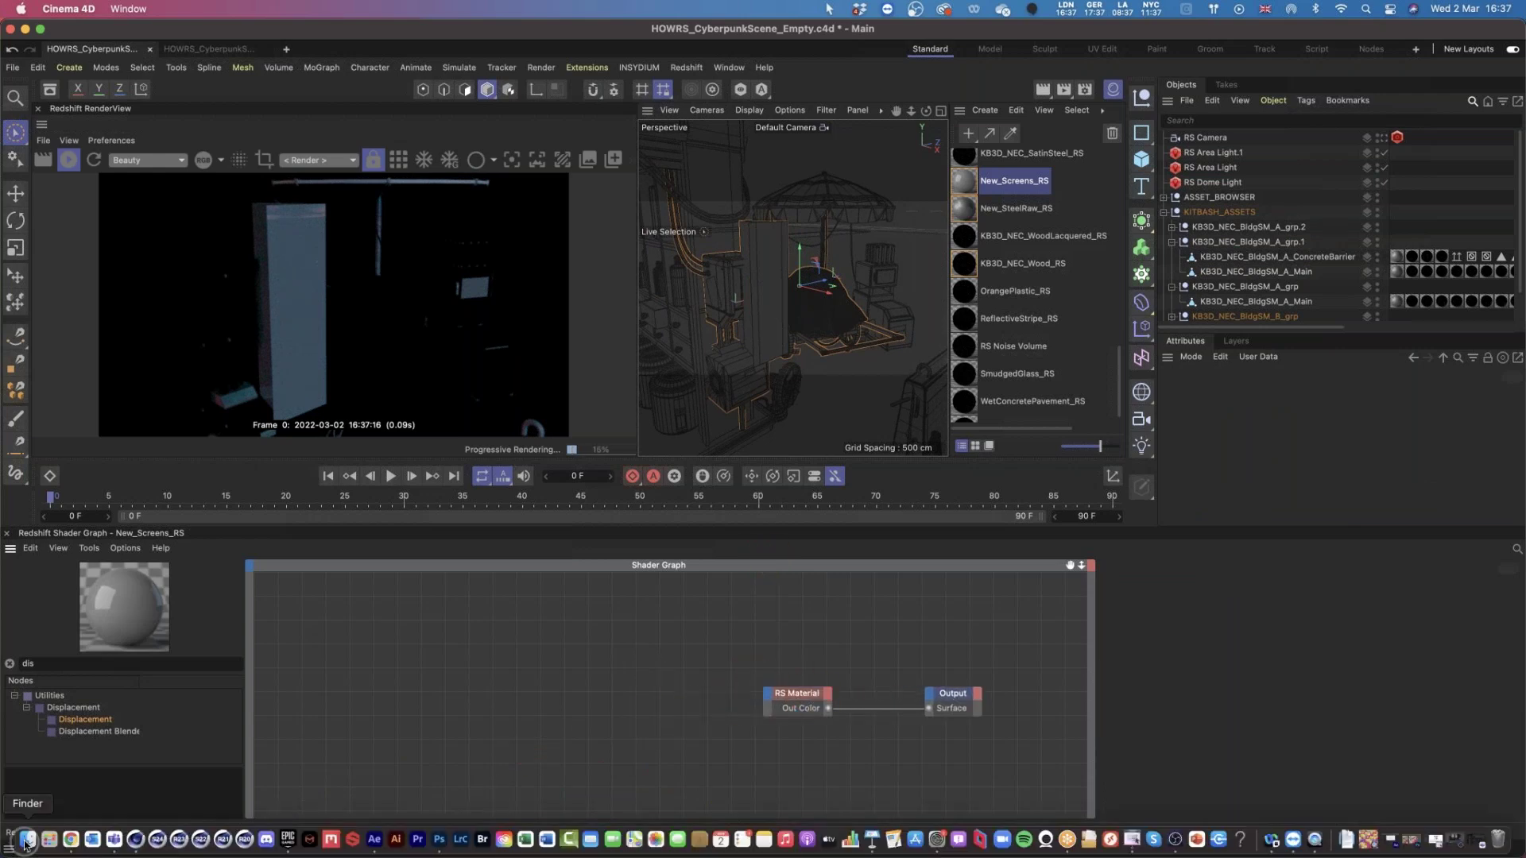
left_click(27, 839)
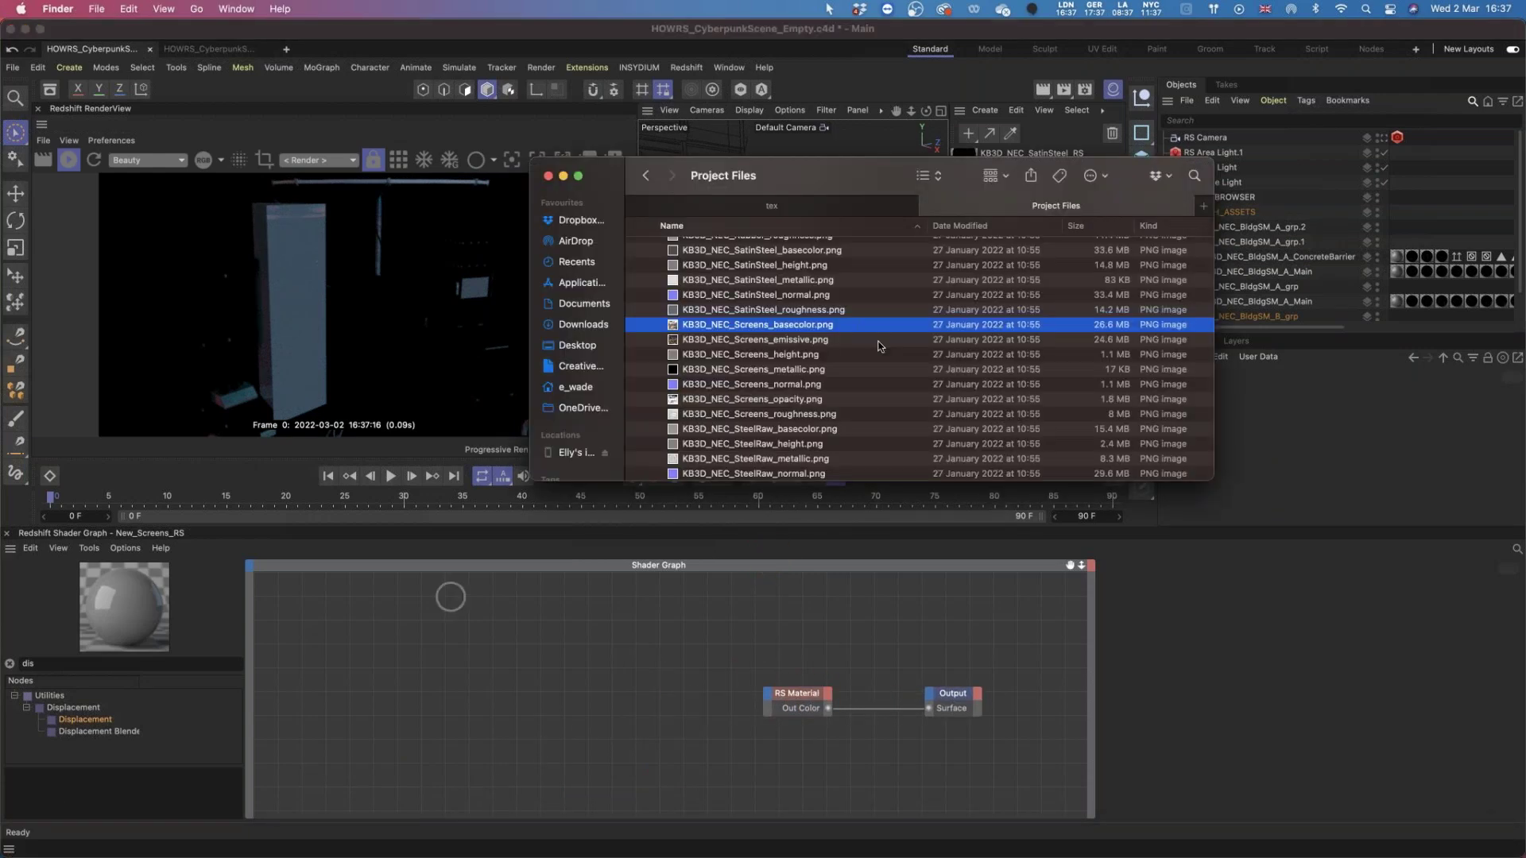
left_click(787, 414, "shift")
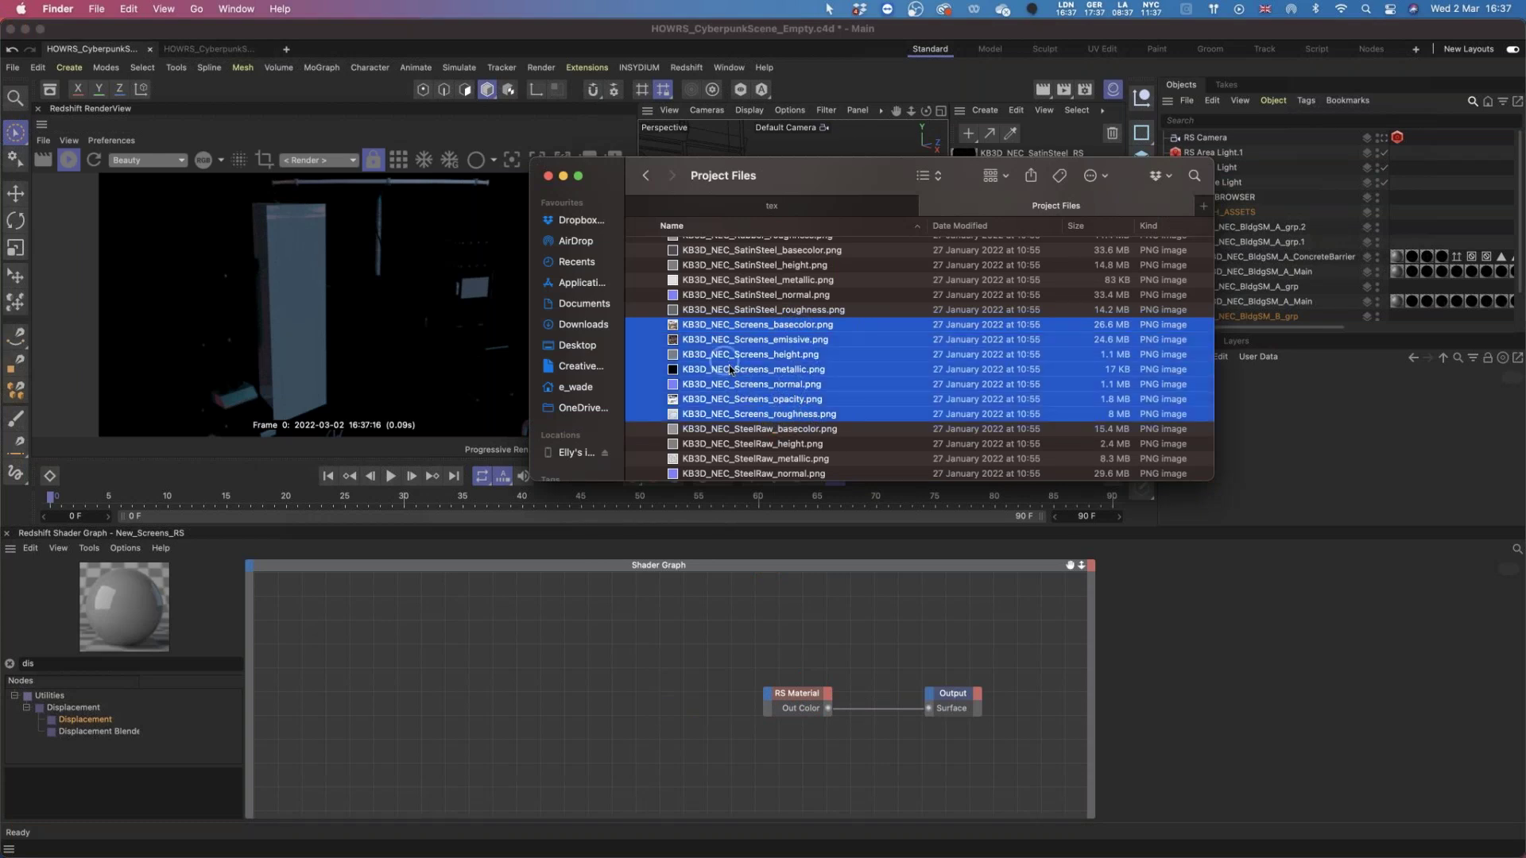
left_click_drag(753, 382, 390, 698)
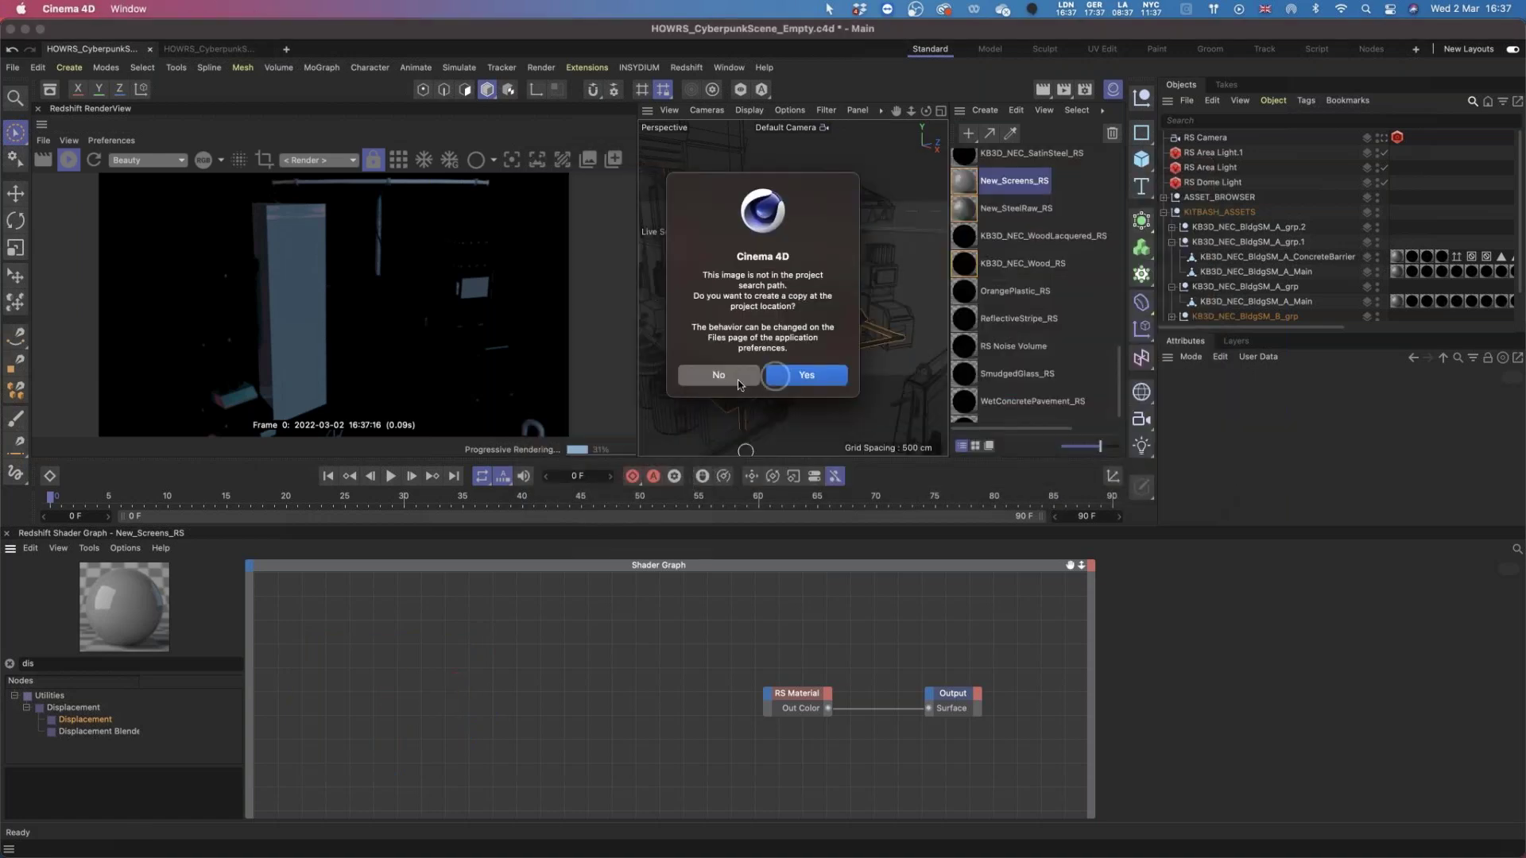
left_click(735, 379)
left_click(734, 377)
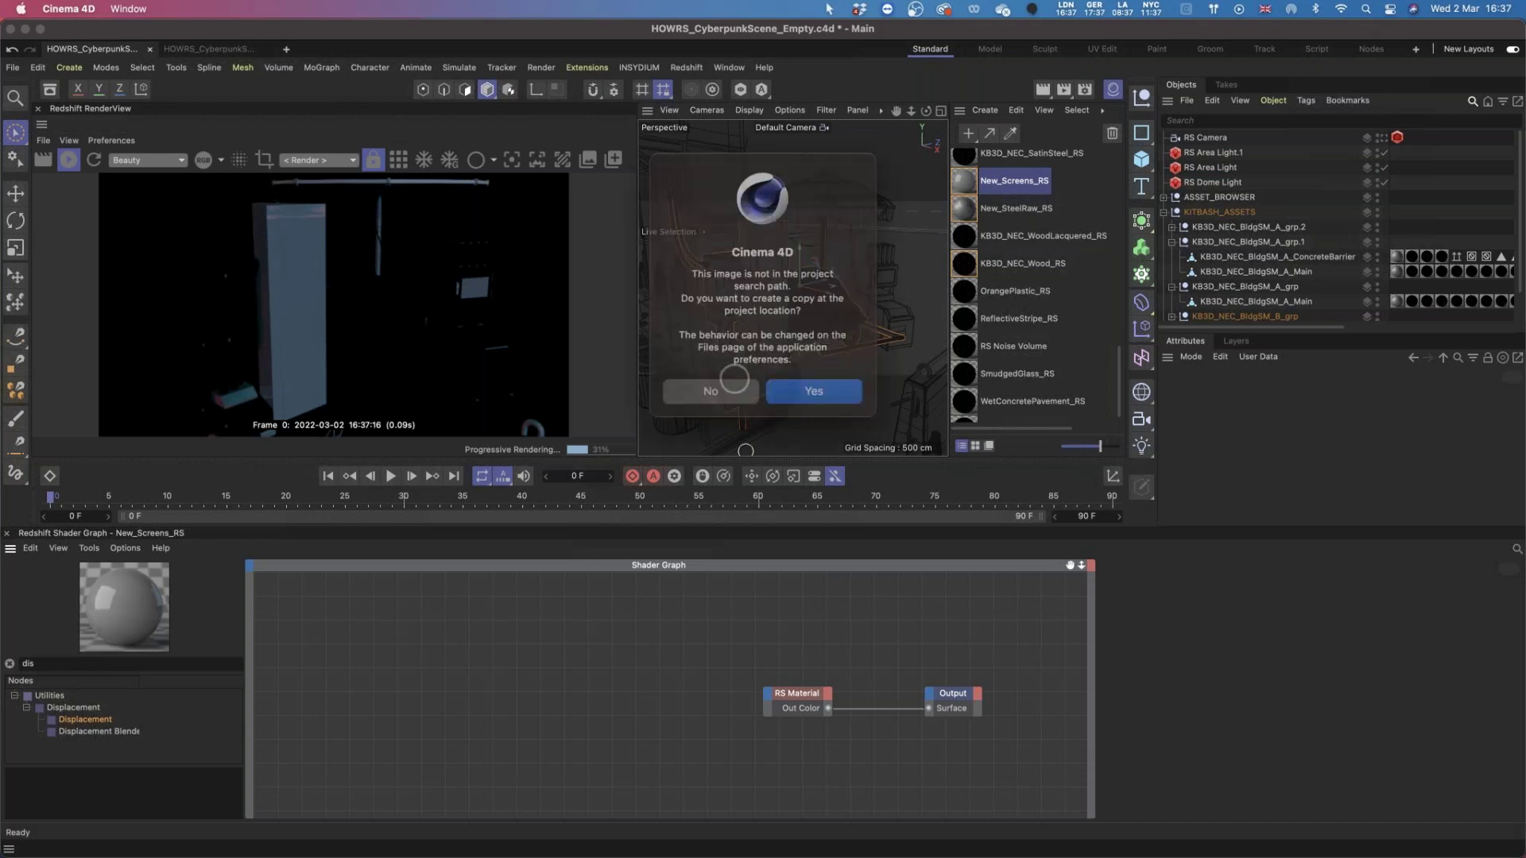
left_click(732, 379)
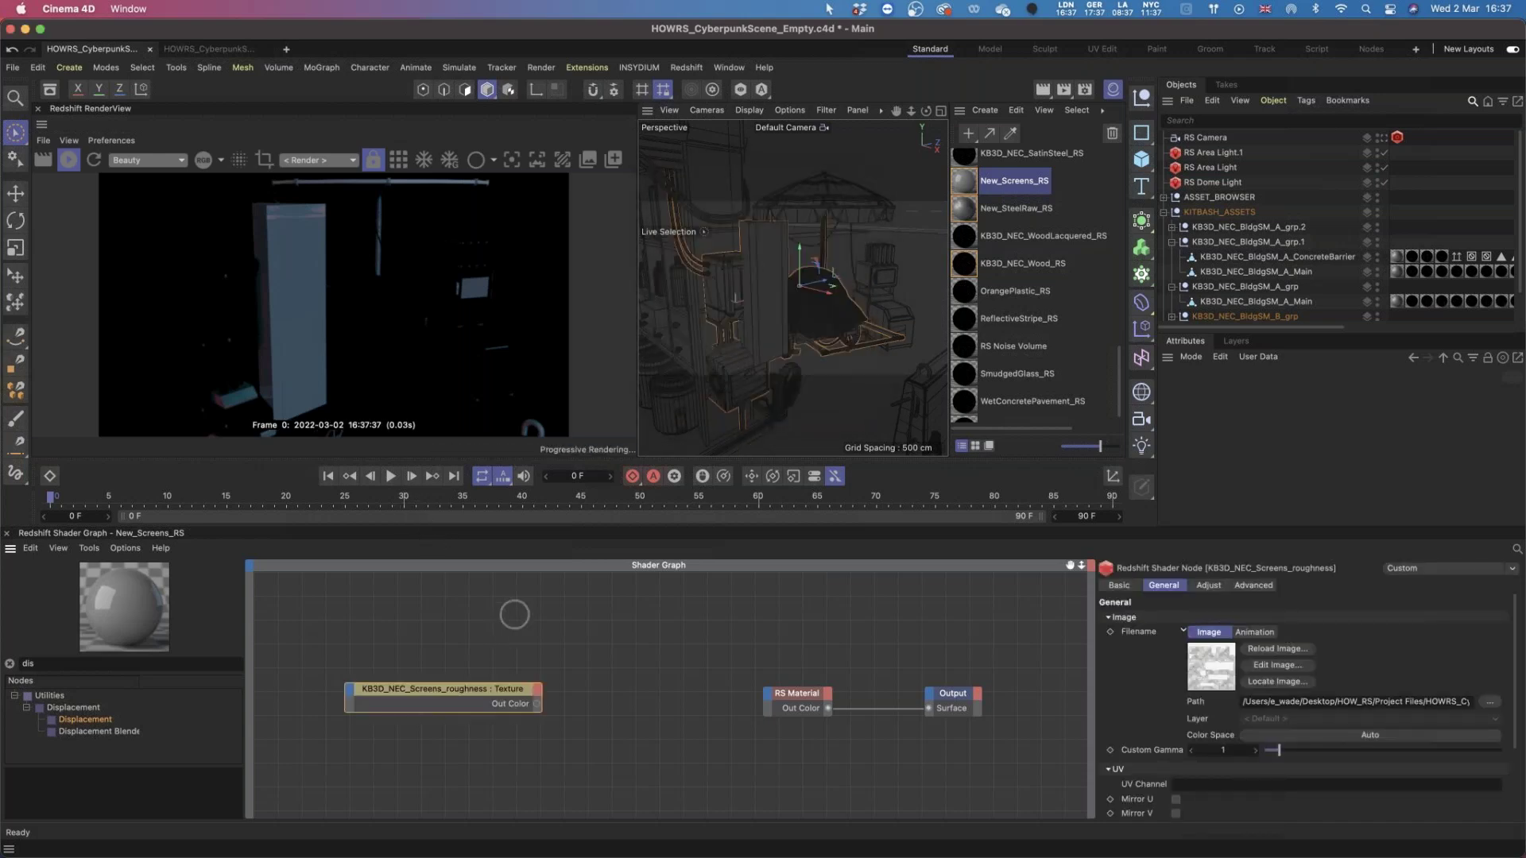
Spread the stacked Screens texture nodes into a column beside the RS Material node, with basecolor first.
left_click_drag(505, 688, 466, 775)
left_click_drag(508, 688, 445, 731)
left_click_drag(504, 689, 445, 819)
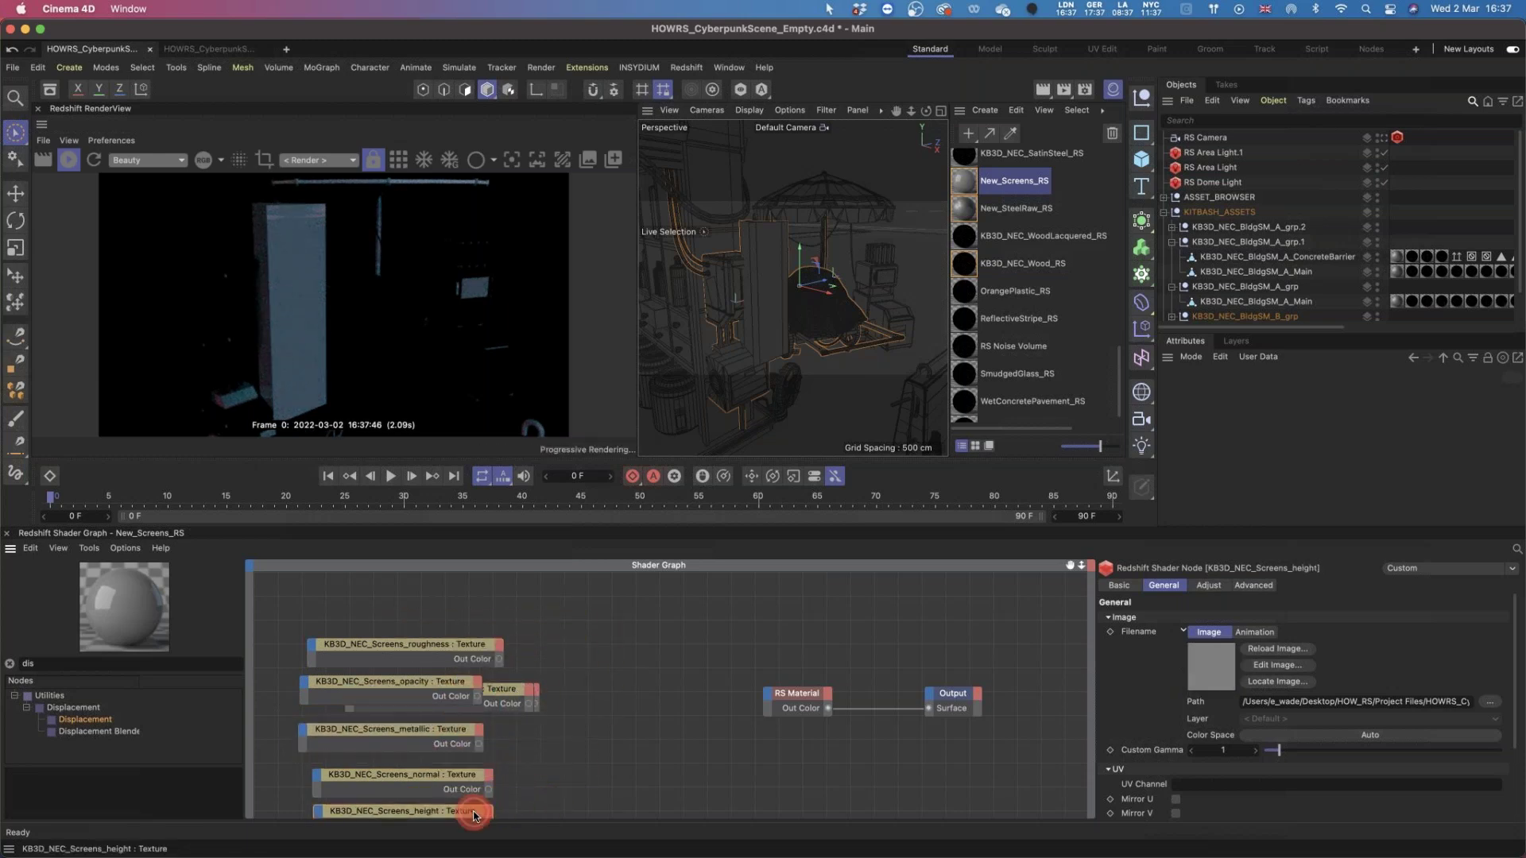
left_click(559, 663)
left_click_drag(508, 688, 488, 605)
left_click_drag(517, 689, 484, 570)
right_click_drag(605, 636, 660, 645, "alt")
middle_click_drag(661, 637, 652, 640, "alt")
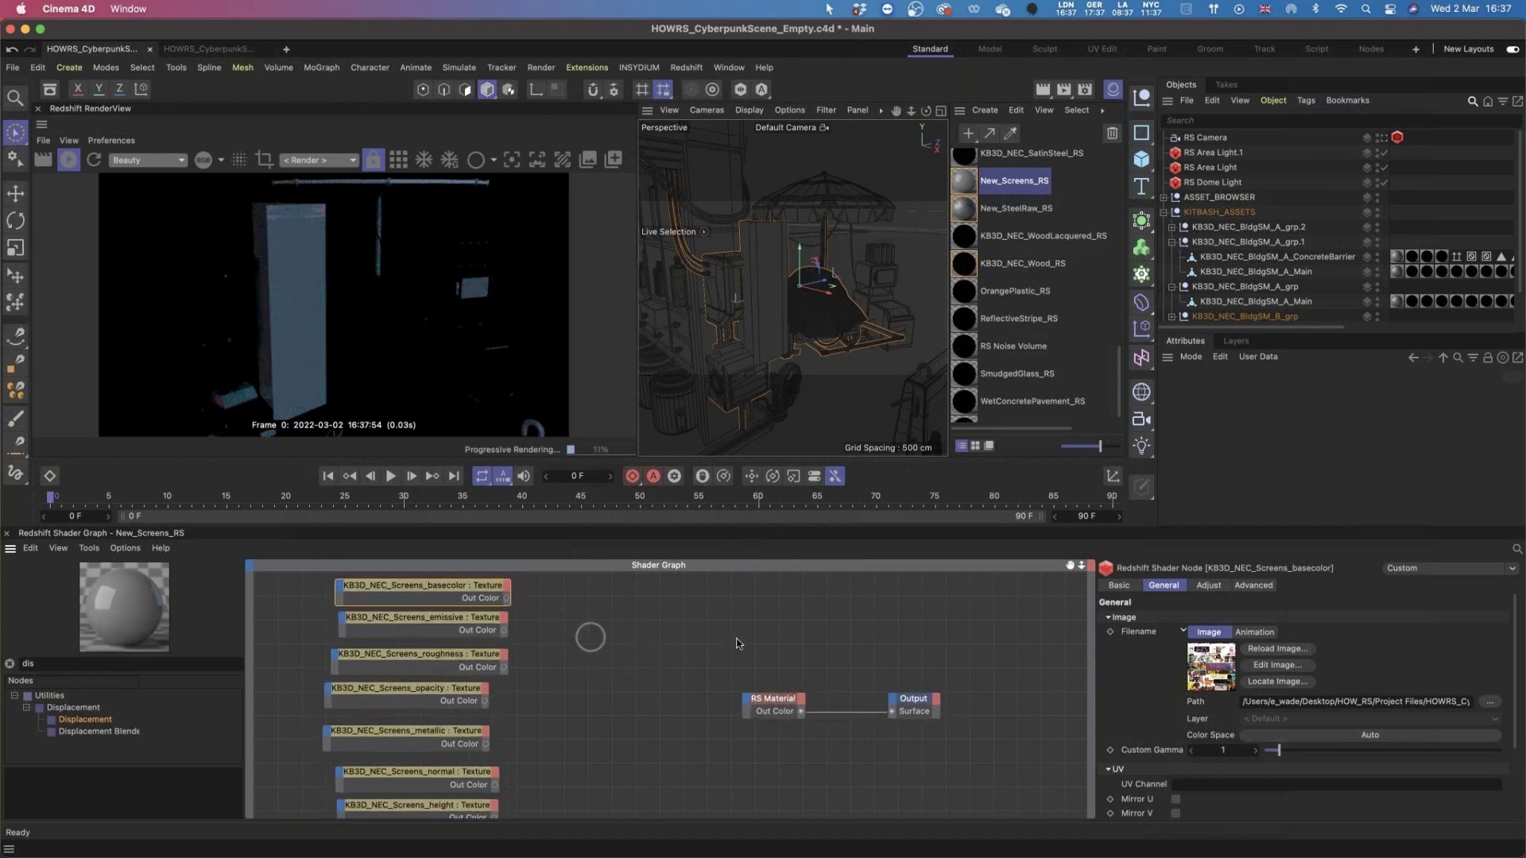
Set the color space of the KB3D_NEC_Screens_basecolor texture to sRGB.
left_click(775, 701)
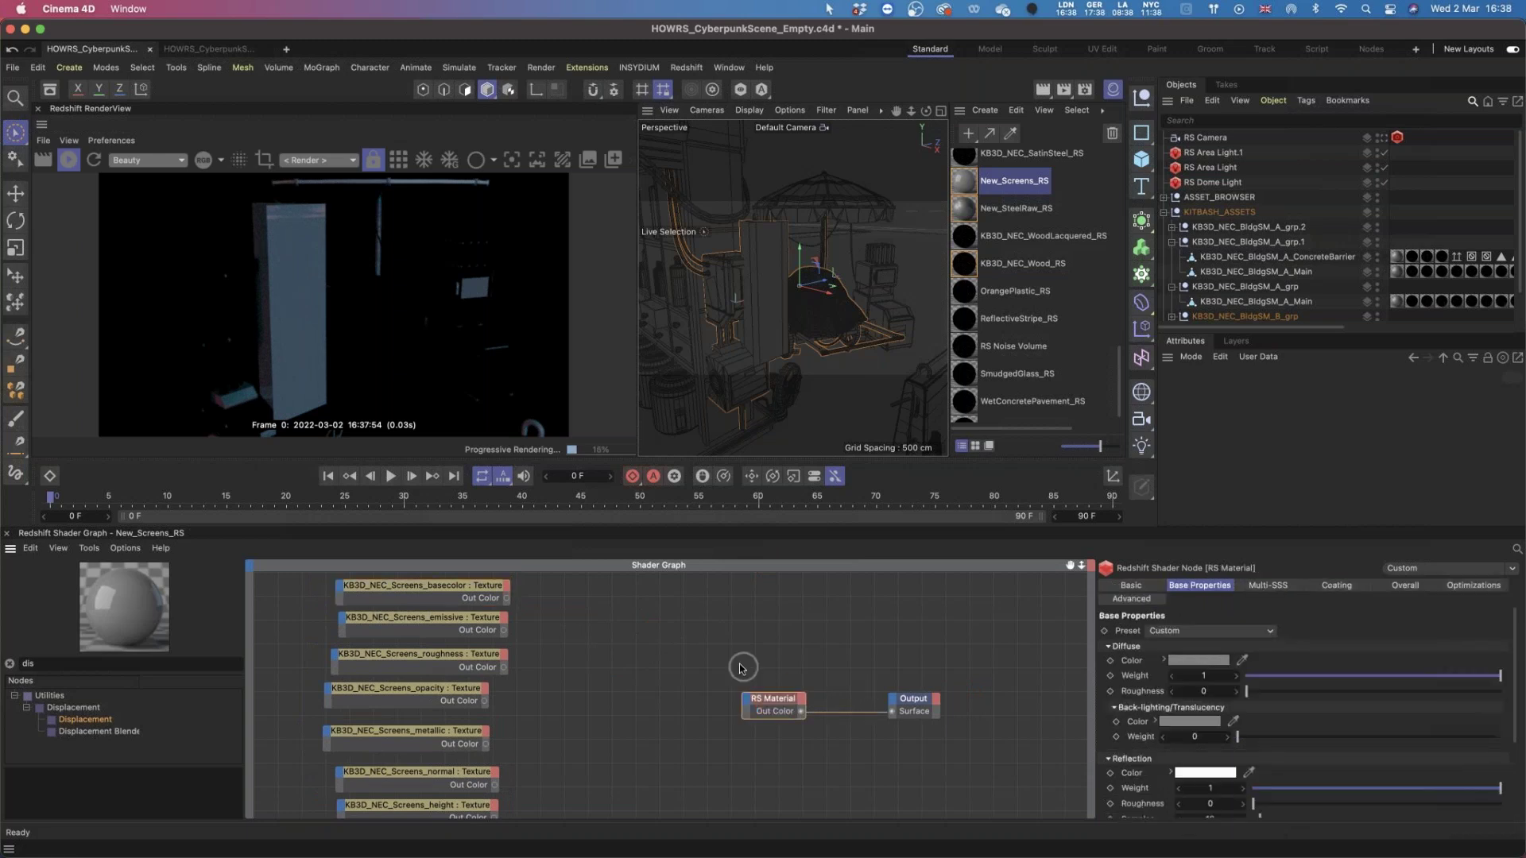
left_click(488, 589)
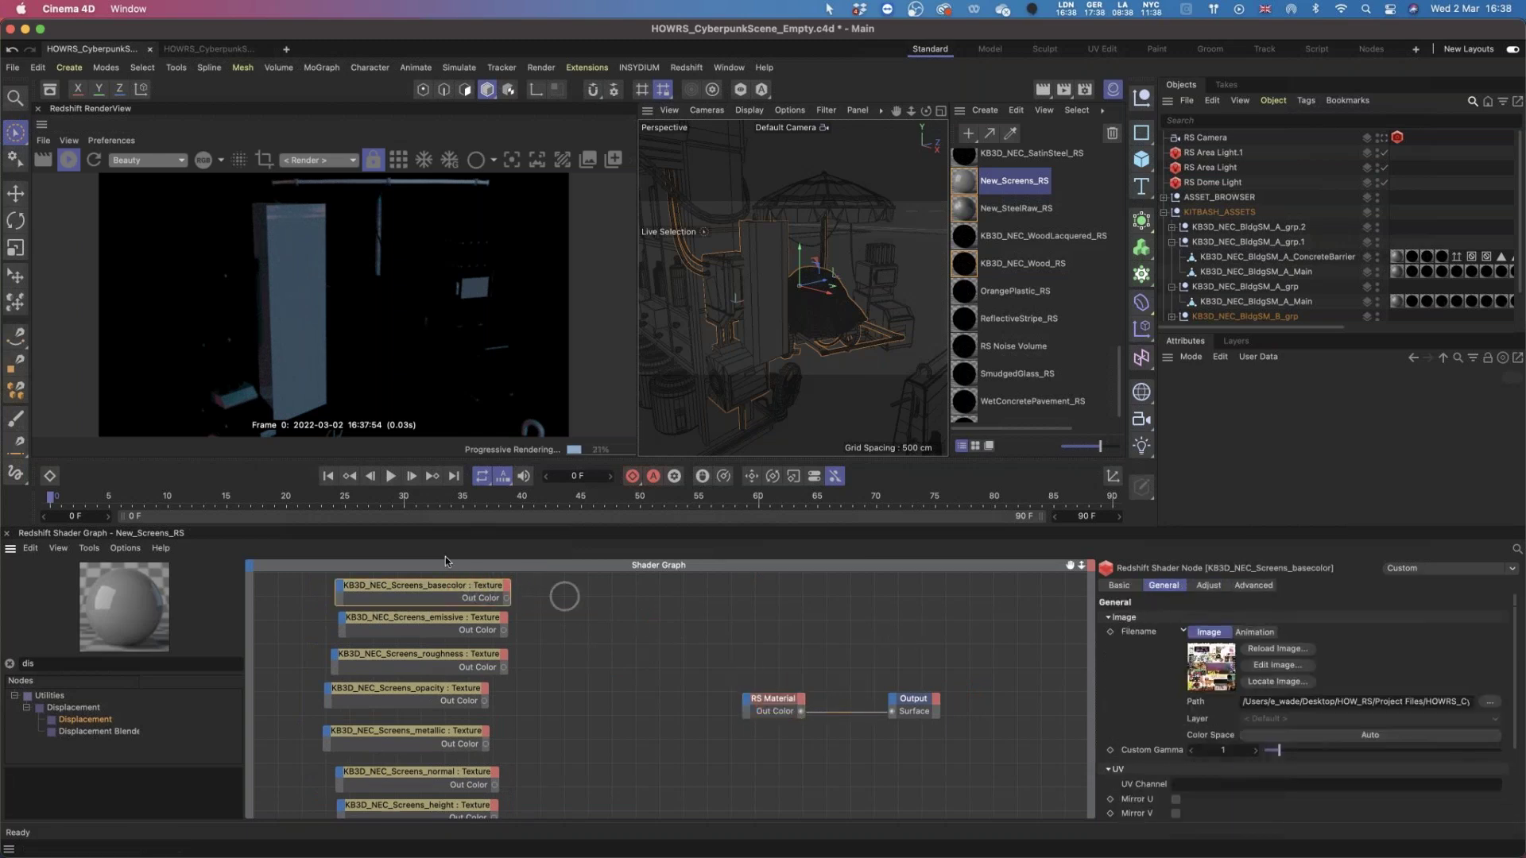
left_click(771, 701)
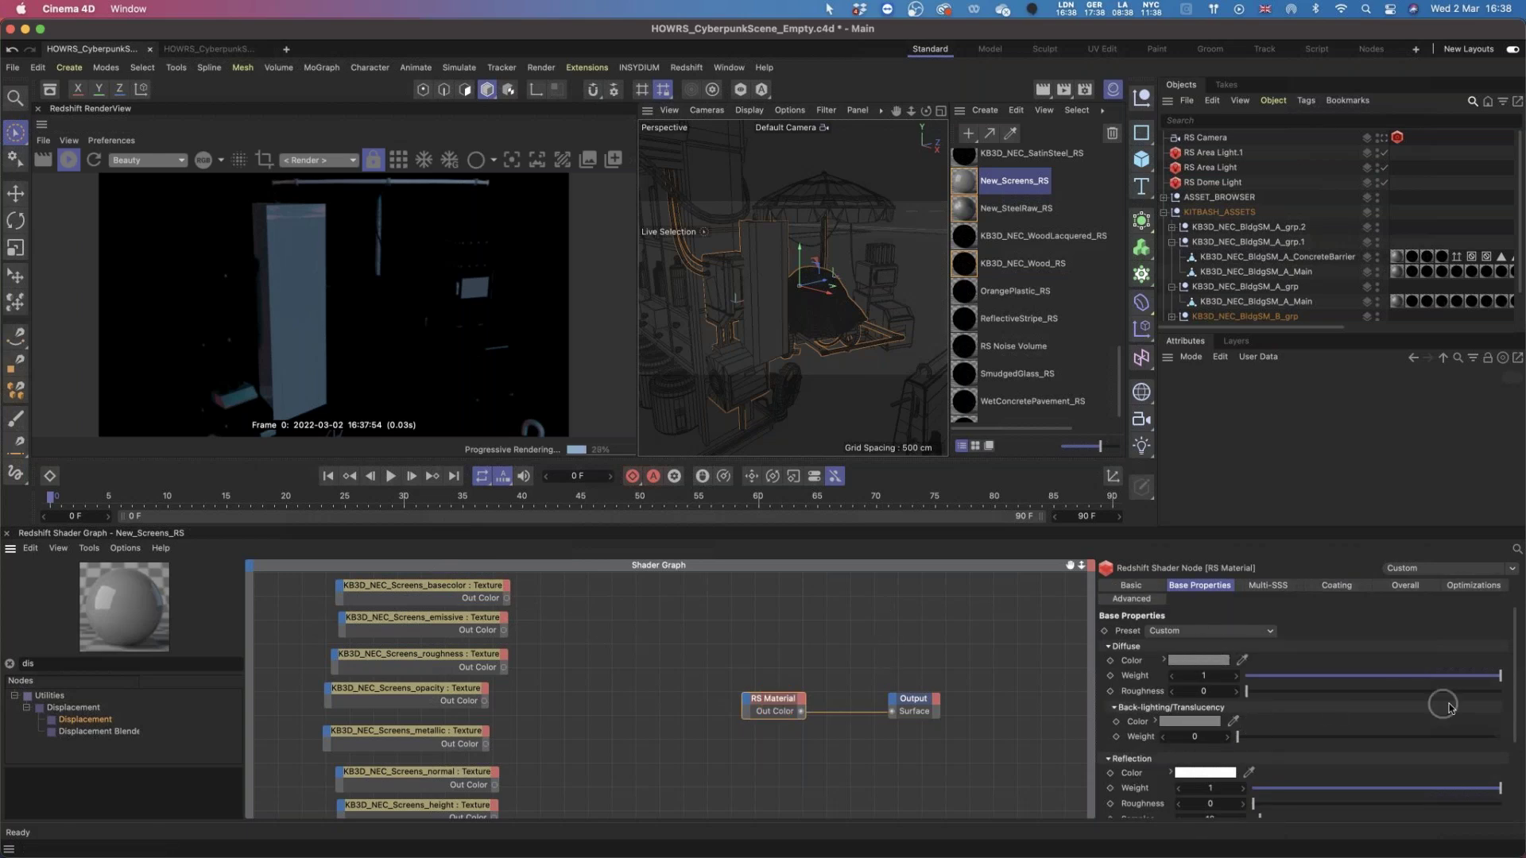
left_click_drag(1514, 729, 1509, 798)
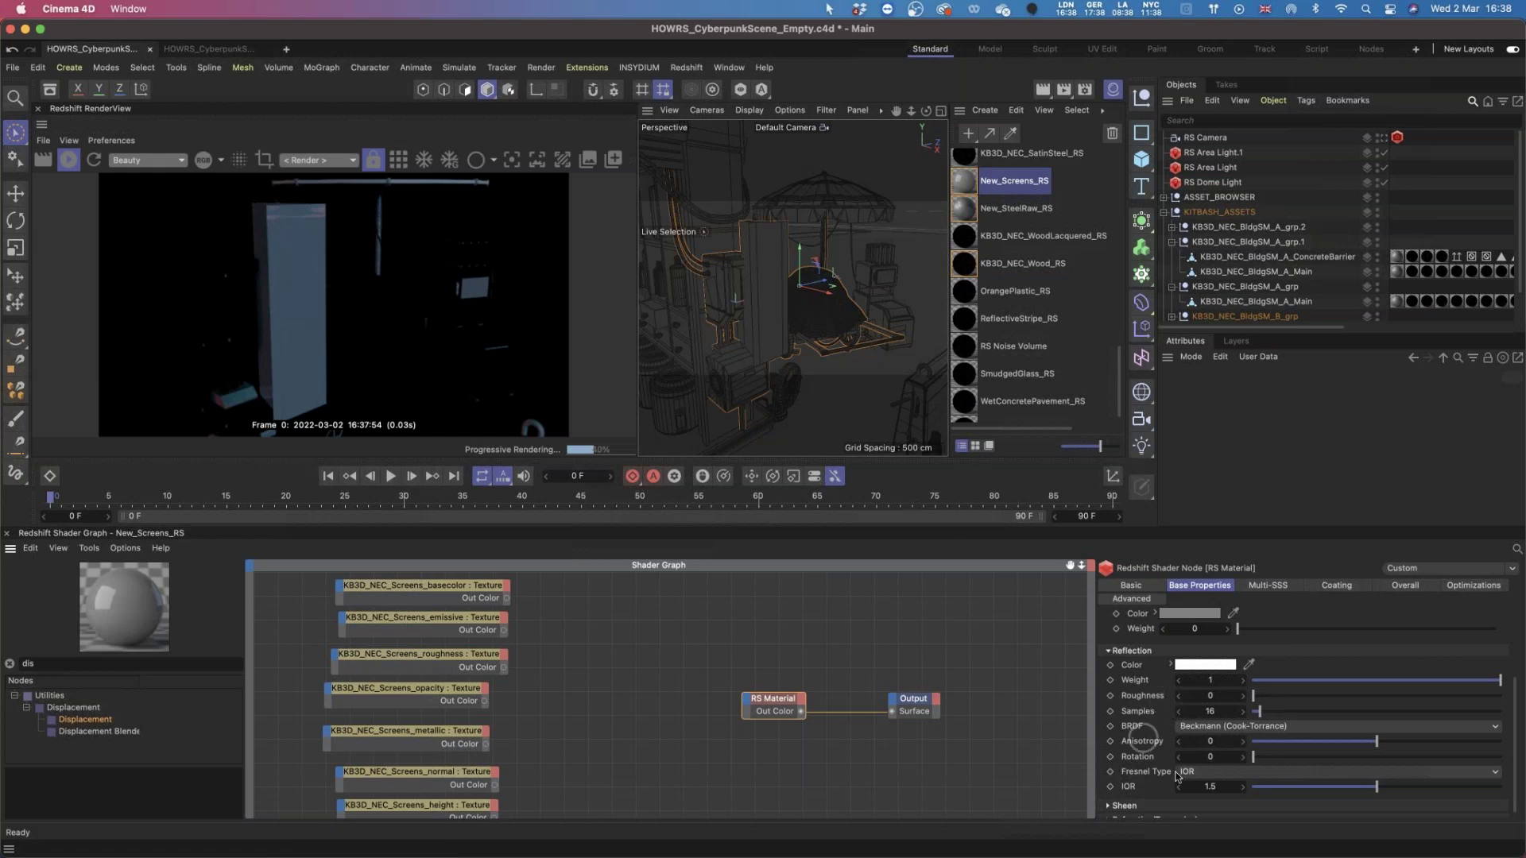
left_click(453, 585)
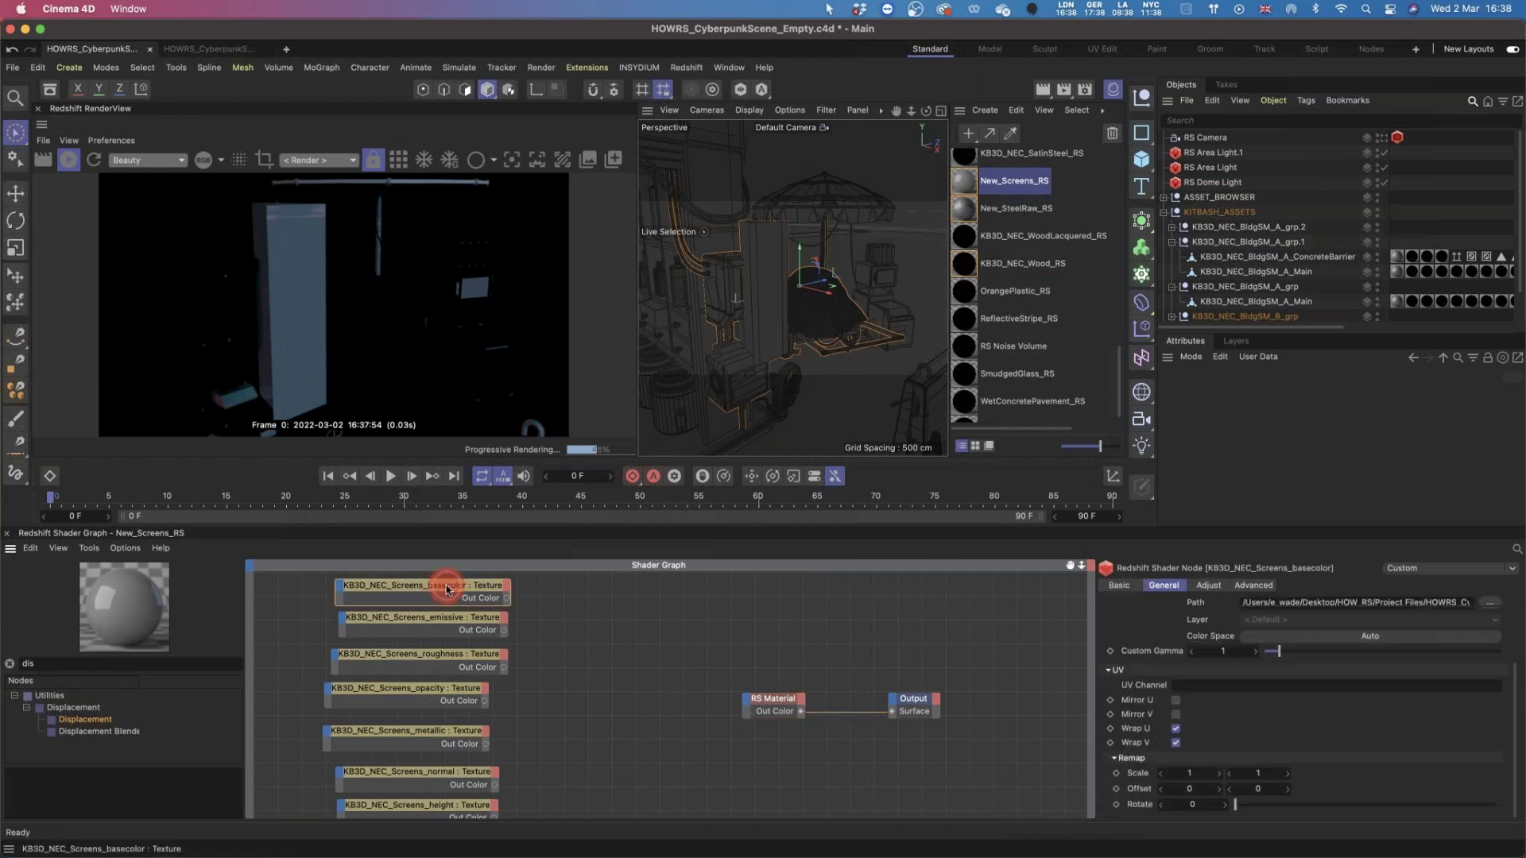
left_click(1301, 637)
mouse_move(1303, 769)
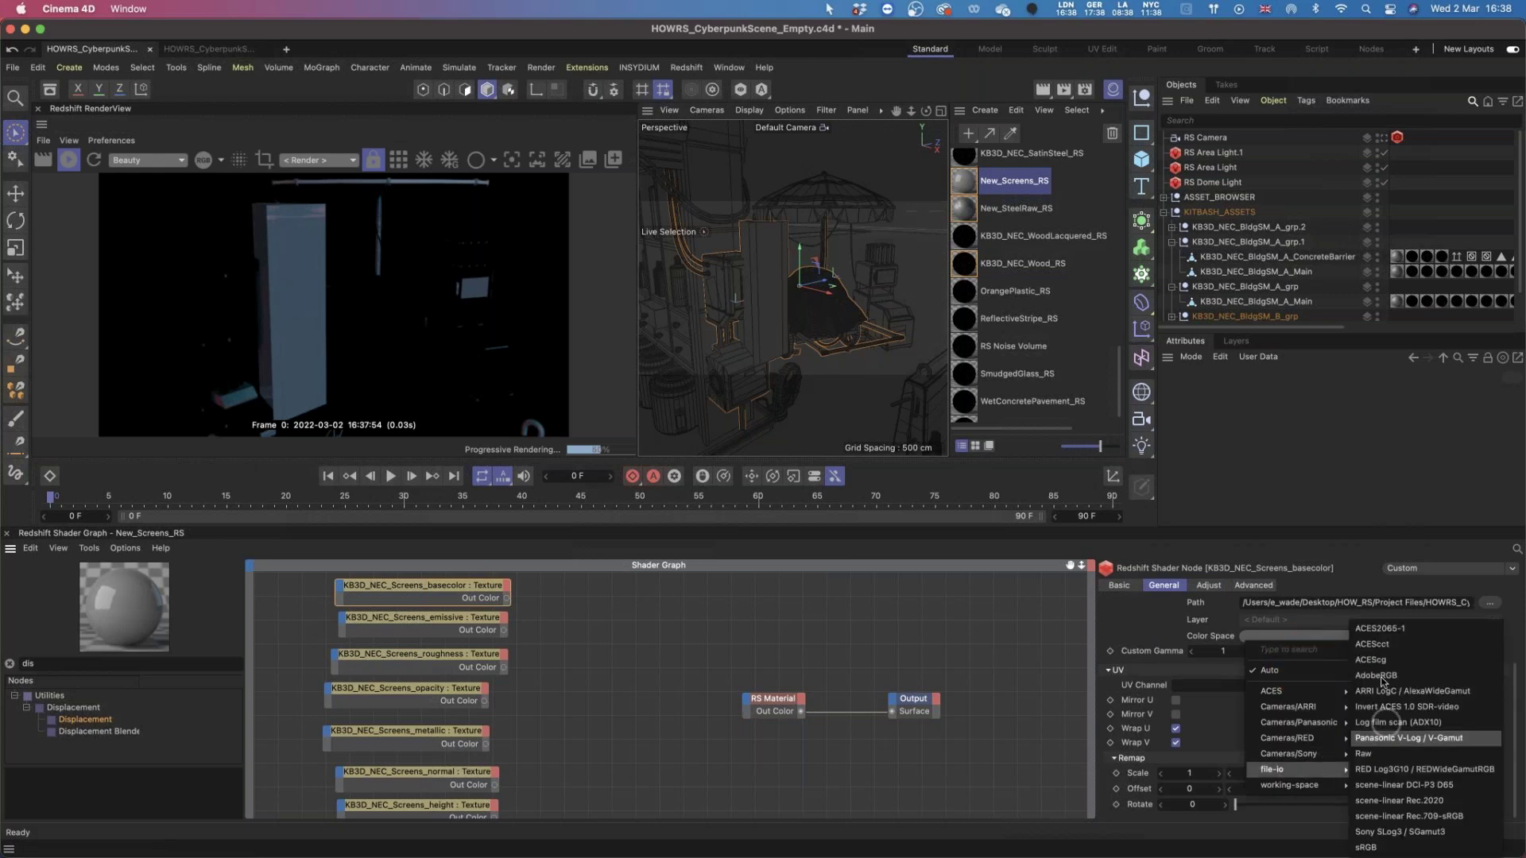
left_click(1168, 839)
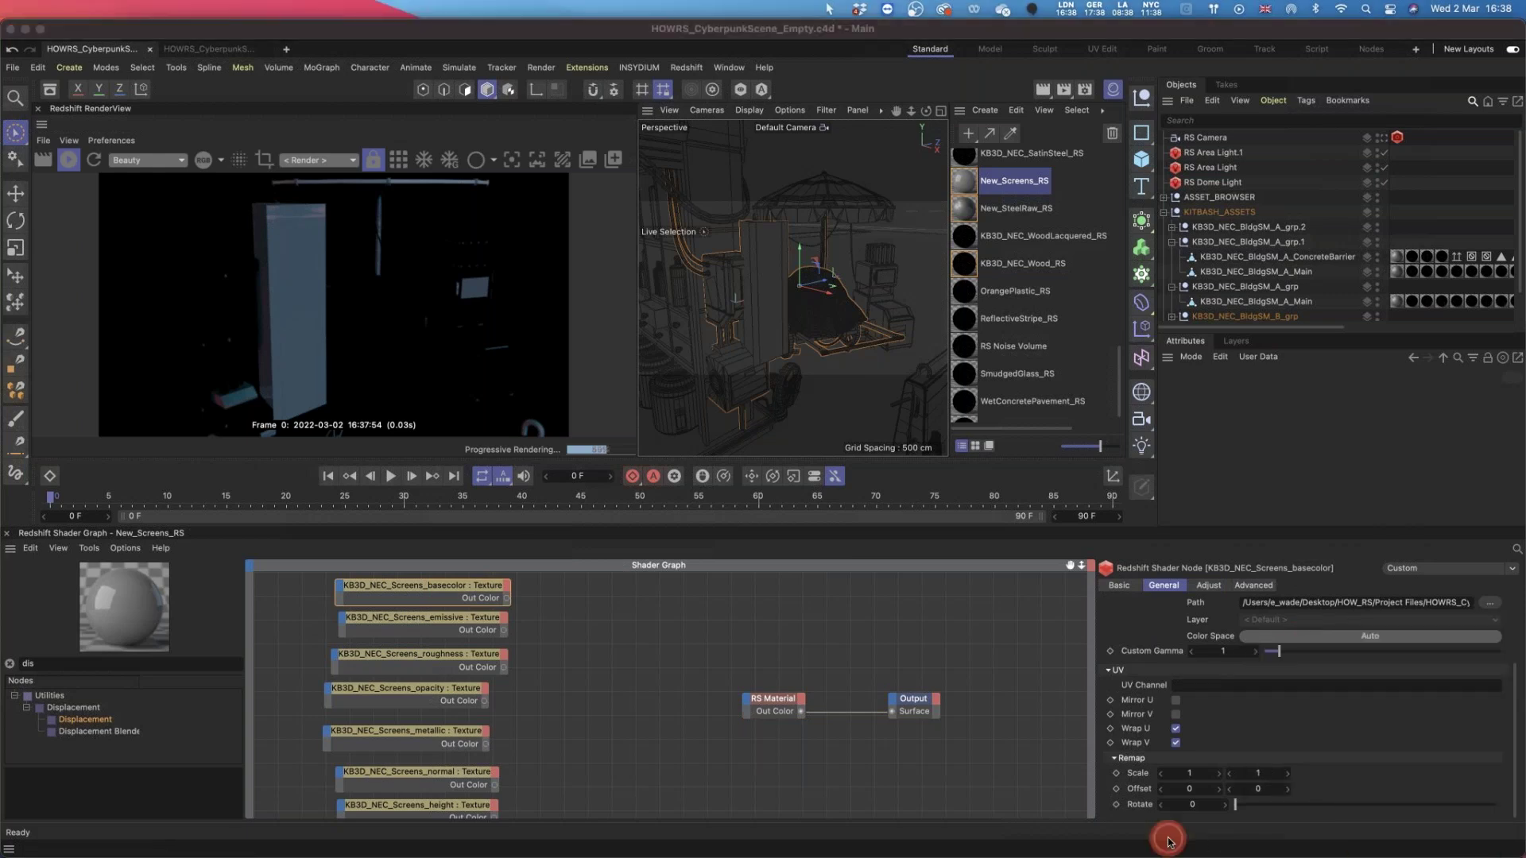
left_click(1335, 638)
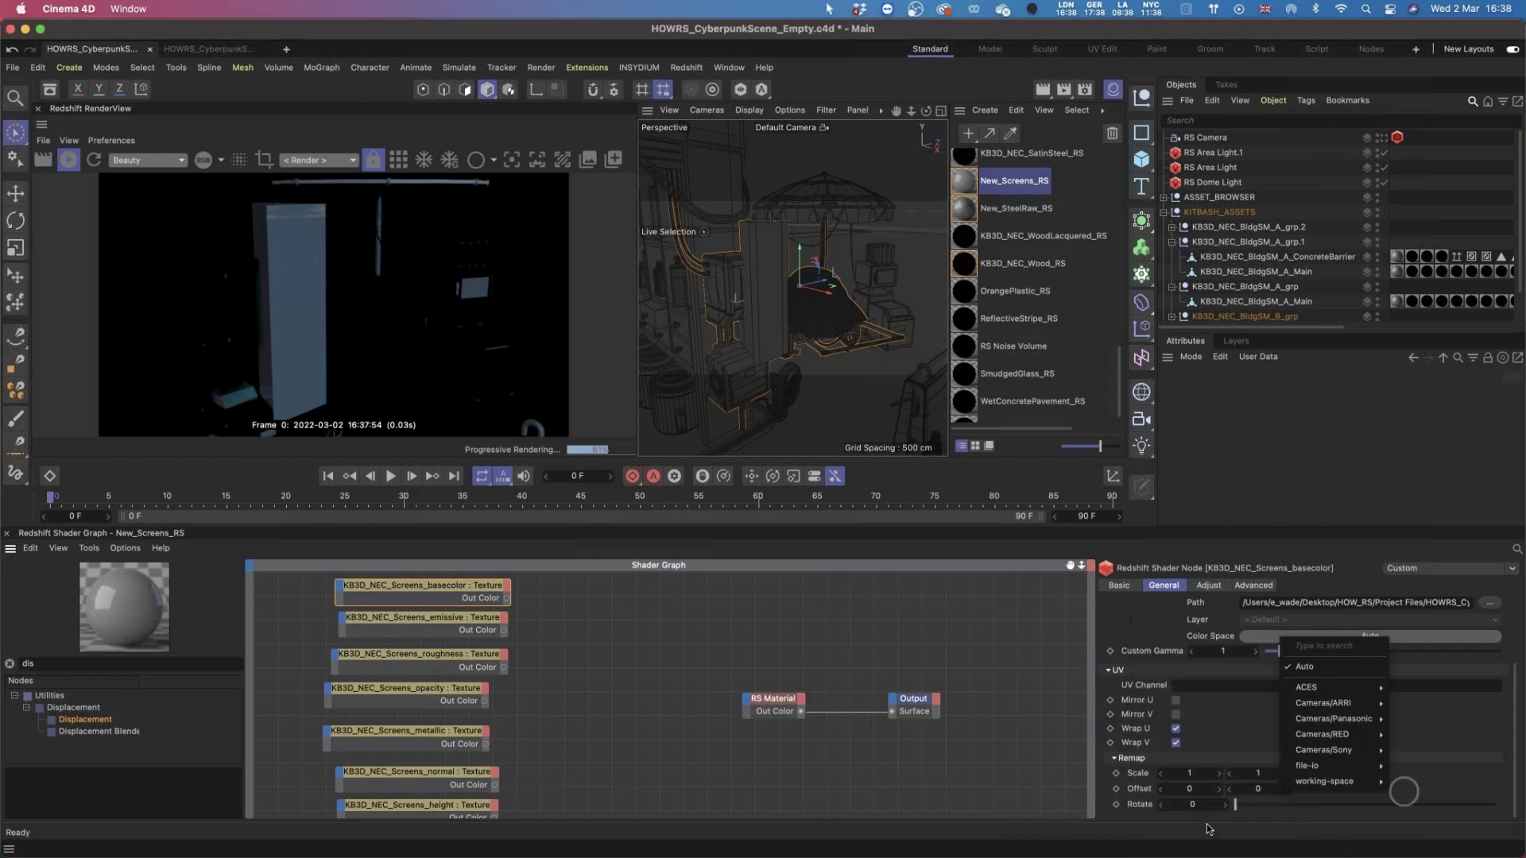
mouse_move(1315, 766)
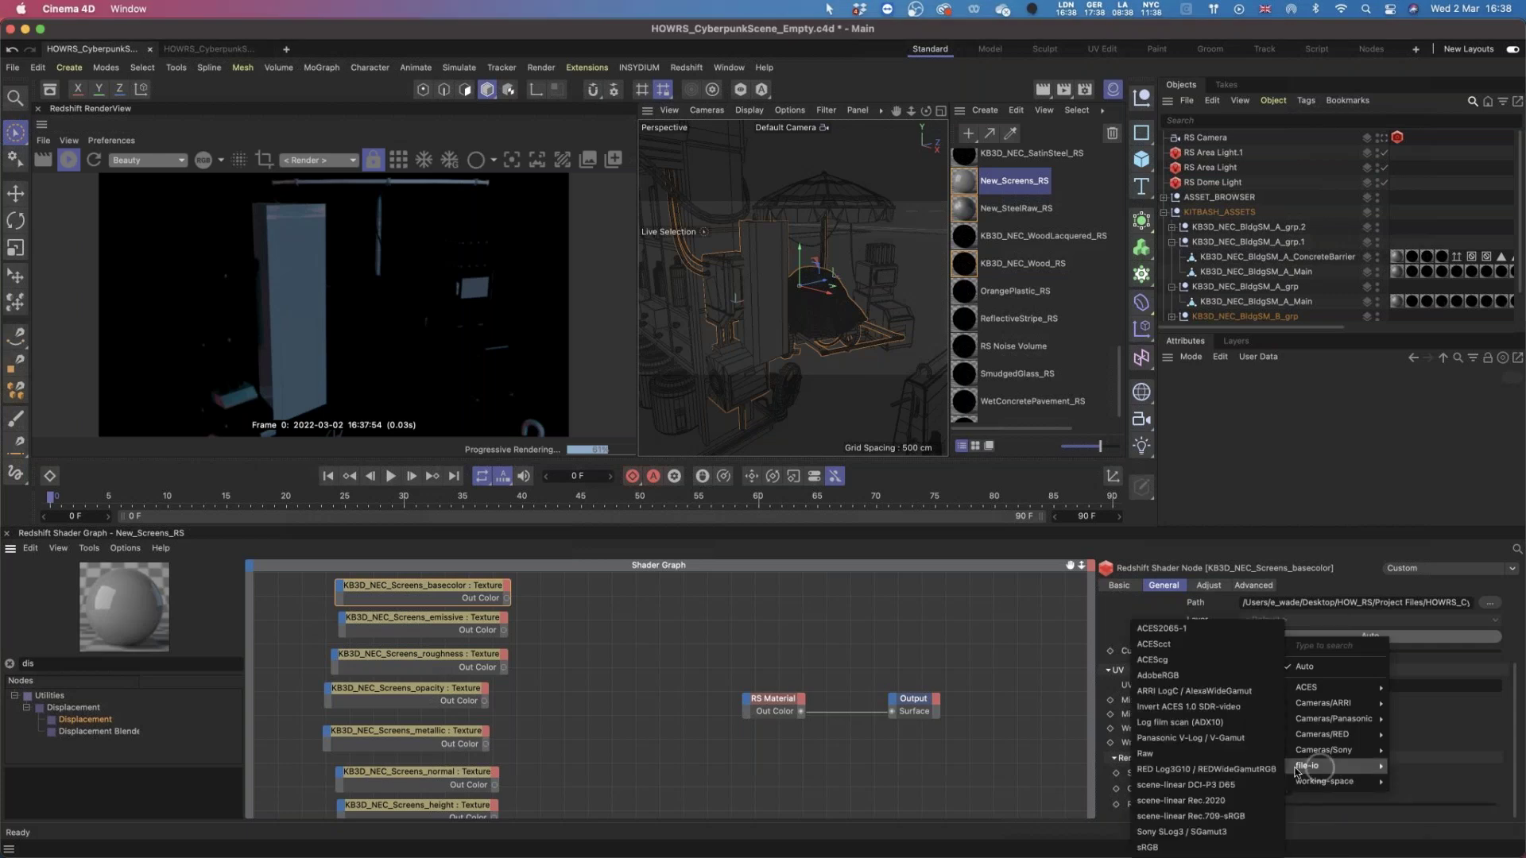
left_click(1276, 848)
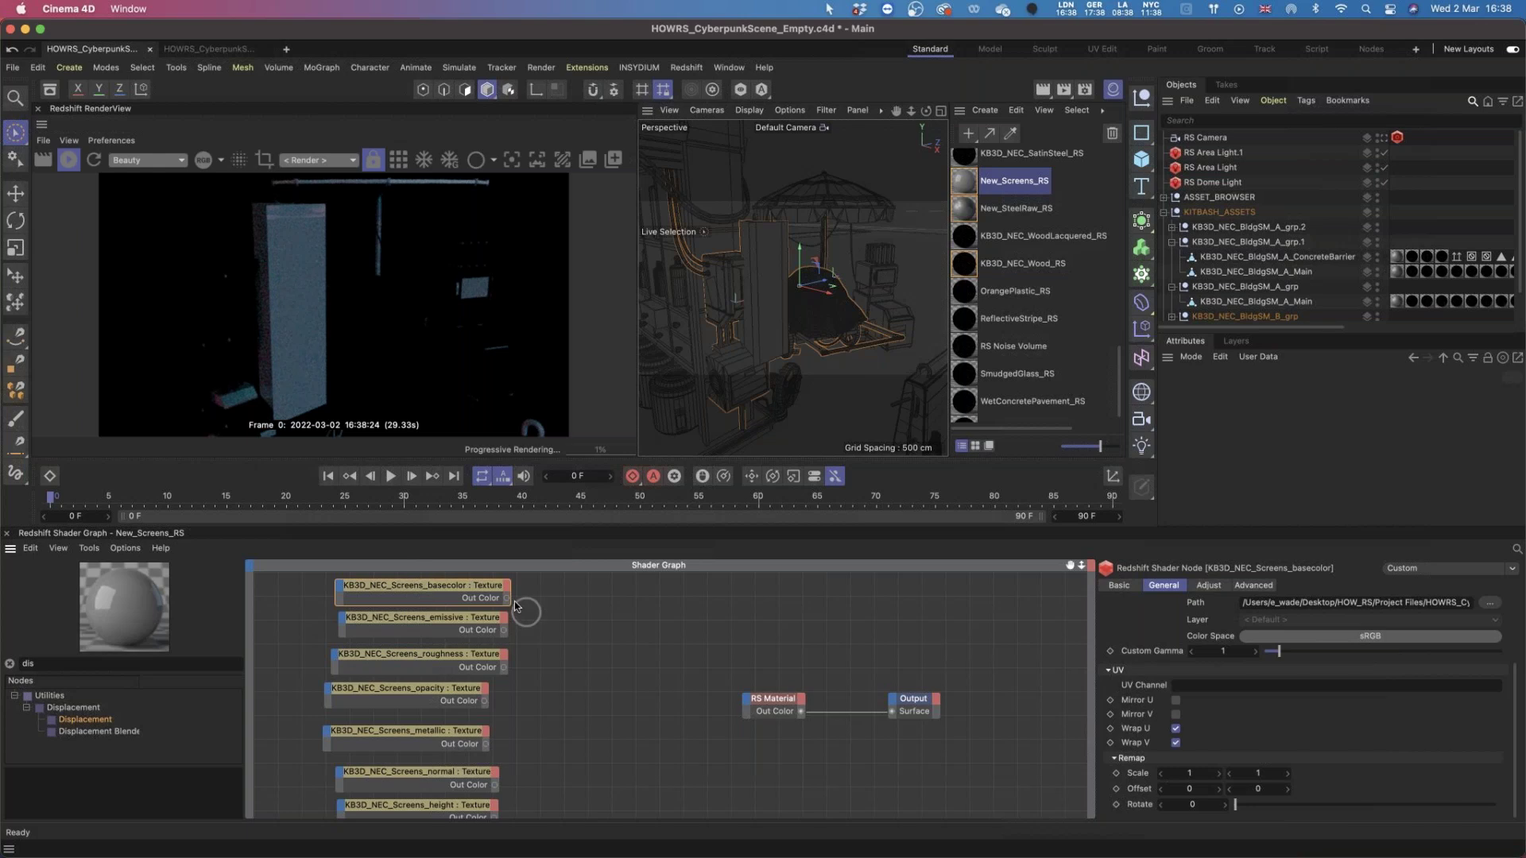
Connect the Screens basecolor texture to the RS Material's Diffuse Color and check the screens in the render.
left_click_drag(506, 598, 744, 701)
mouse_move(926, 658)
left_click(986, 658)
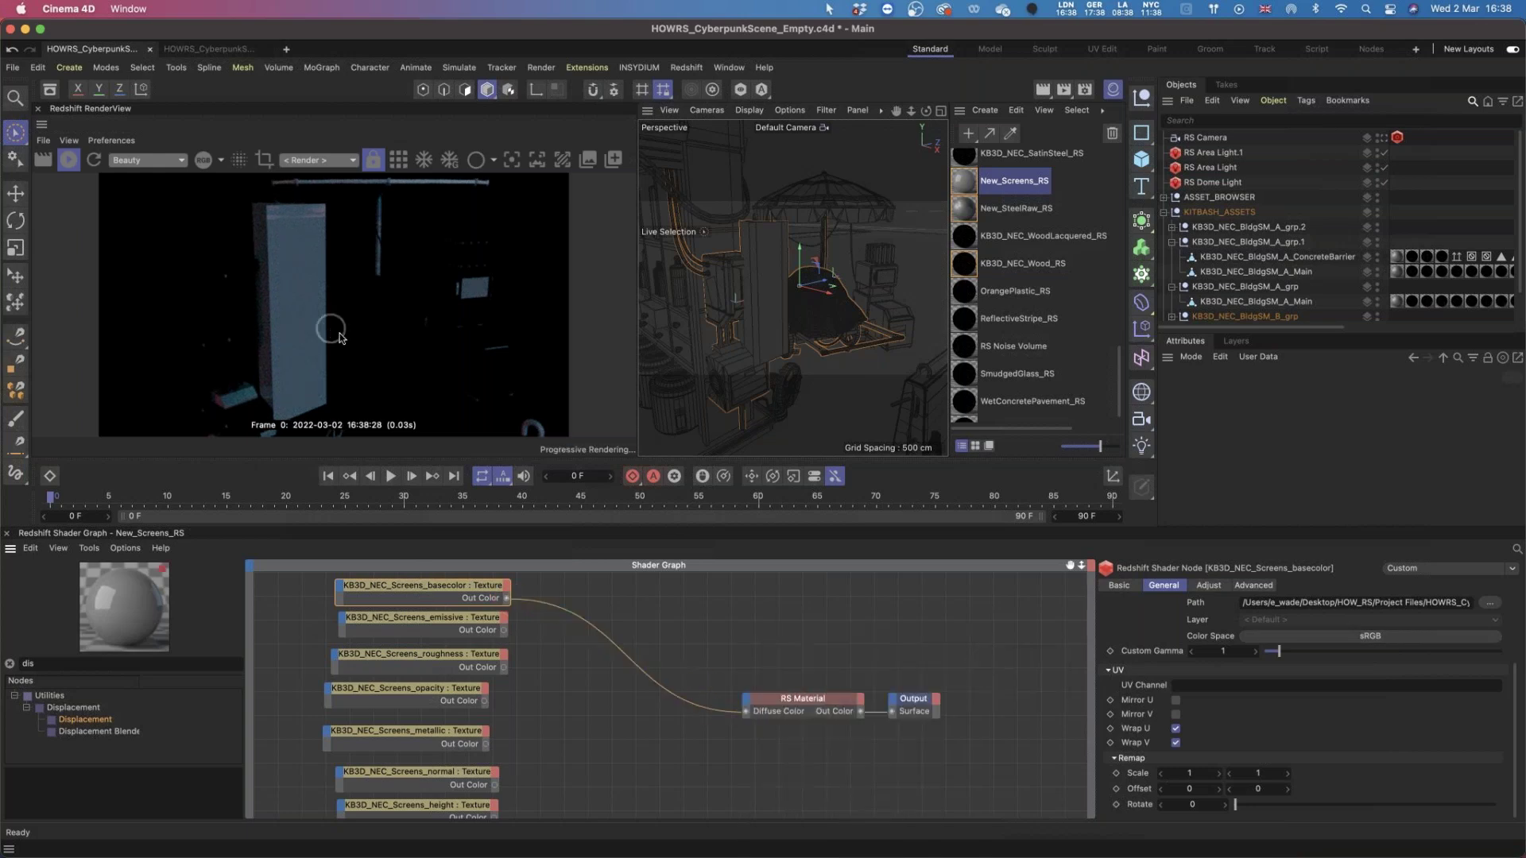
left_click_drag(459, 588, 464, 587)
scroll(1269, 315, "down", 2)
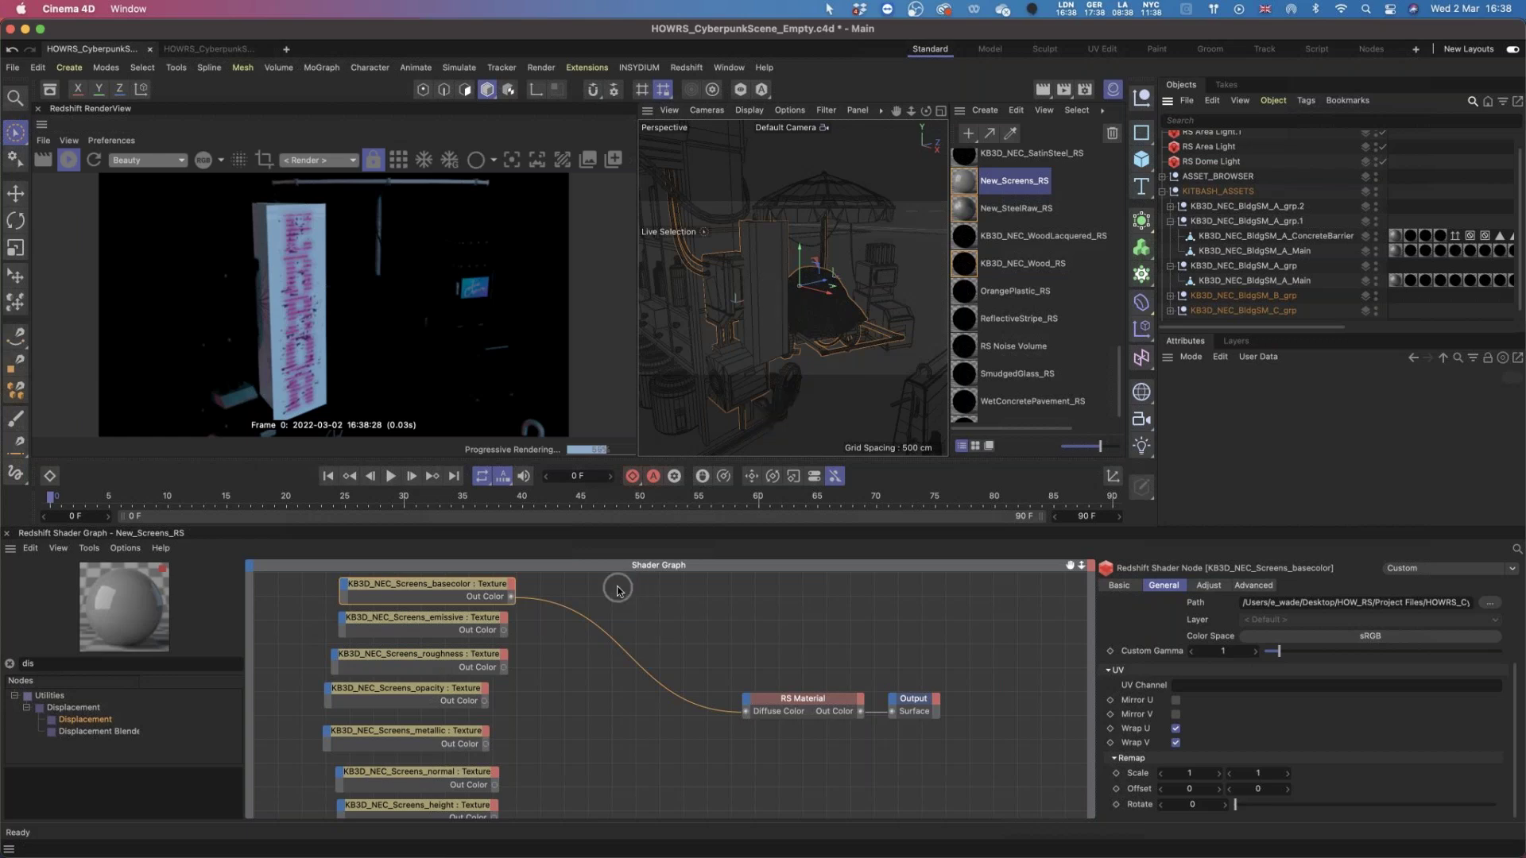
Swap the emissive and roughness texture nodes so that roughness sits directly below basecolor.
left_click(648, 594)
mouse_move(476, 623)
left_mouse_down()
mouse_move(380, 658)
mouse_move(470, 619)
left_mouse_up()
left_click_drag(390, 654, 469, 647)
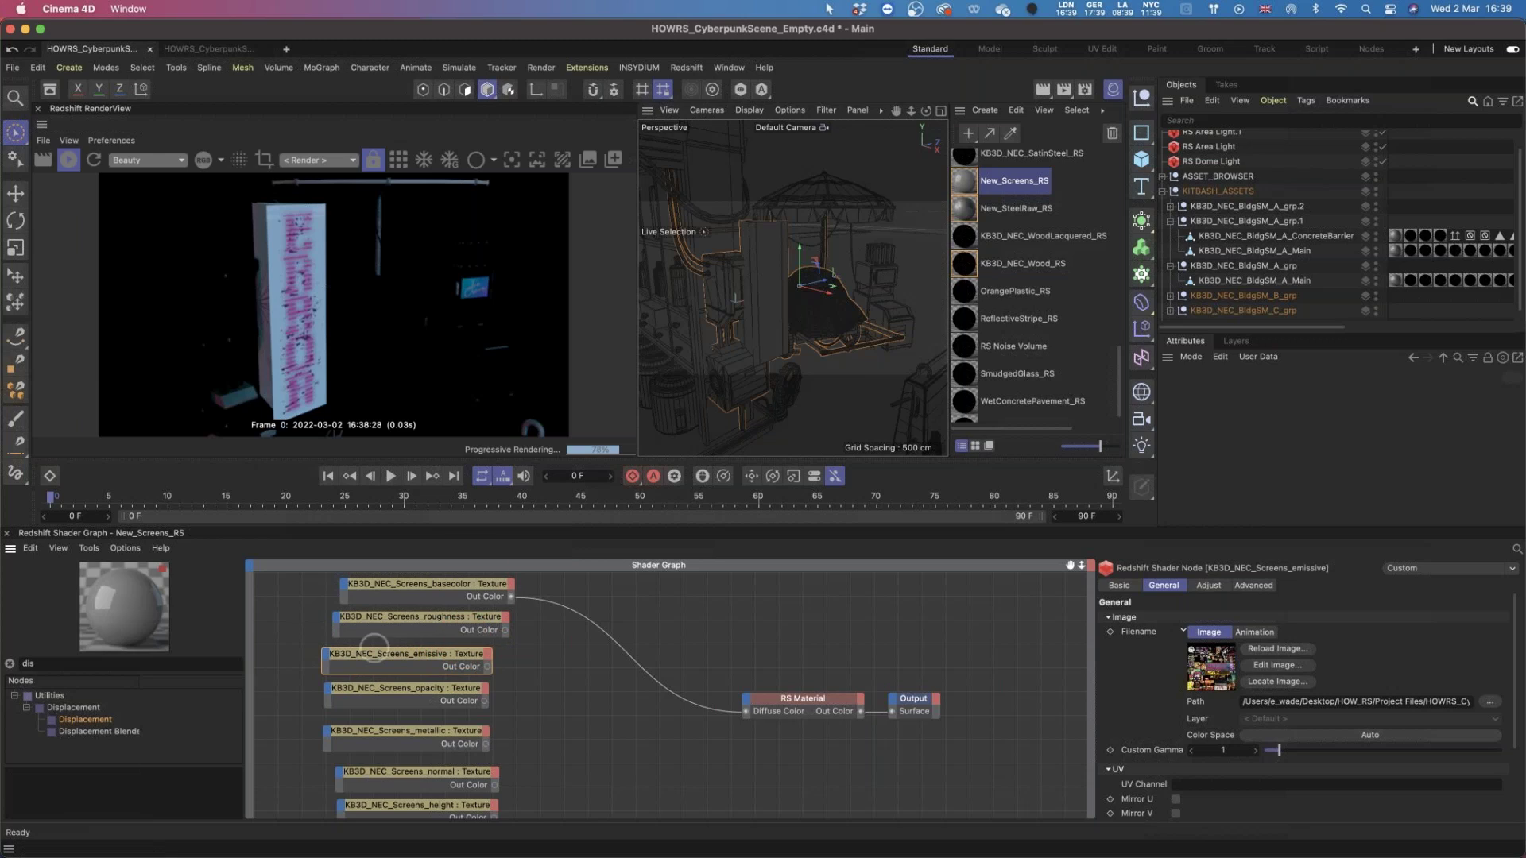
Set the color space of the KB3D_NEC_Screens_roughness texture to Raw.
left_click(444, 622)
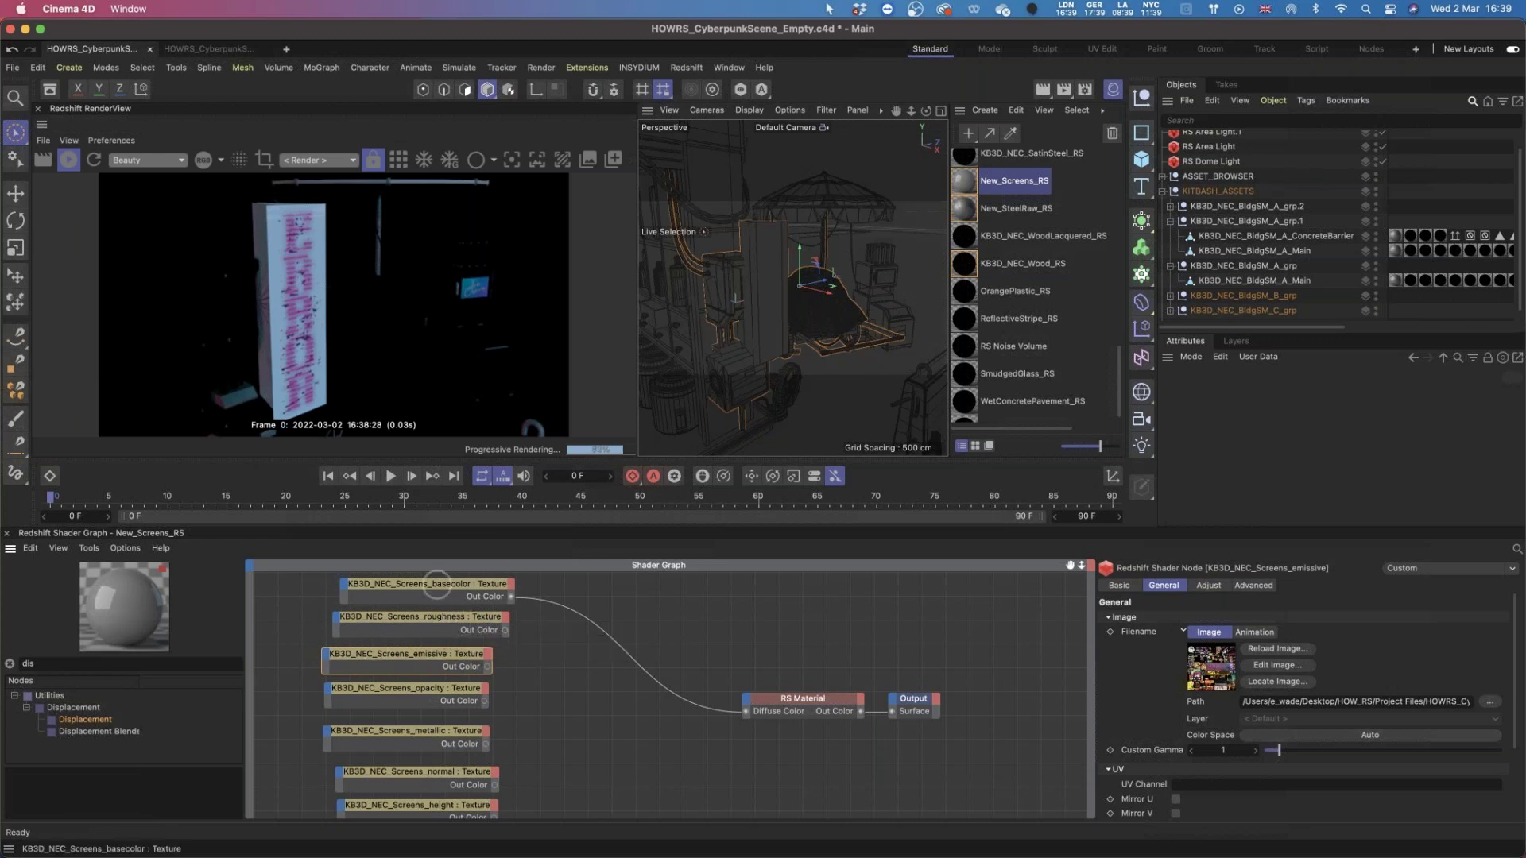
left_click(1315, 735)
mouse_move(1311, 832)
left_click(1138, 753)
Connect the roughness texture to the RS Material's Refl Roughness and reposition the RS Material and Output nodes.
left_click_drag(506, 630, 749, 710)
mouse_move(907, 691)
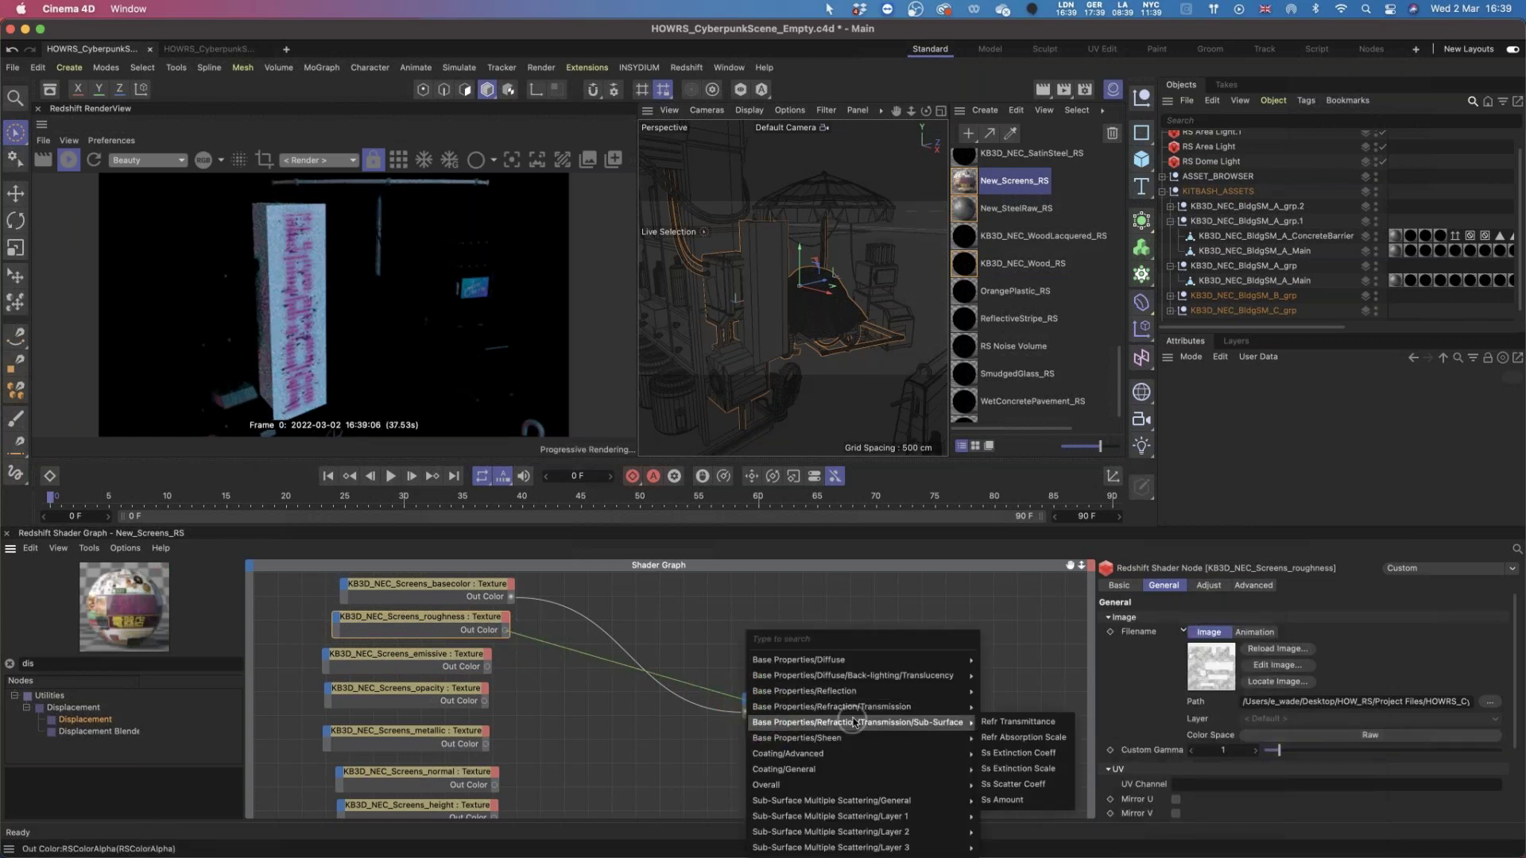
left_click(1009, 721)
left_click_drag(831, 668, 807, 664)
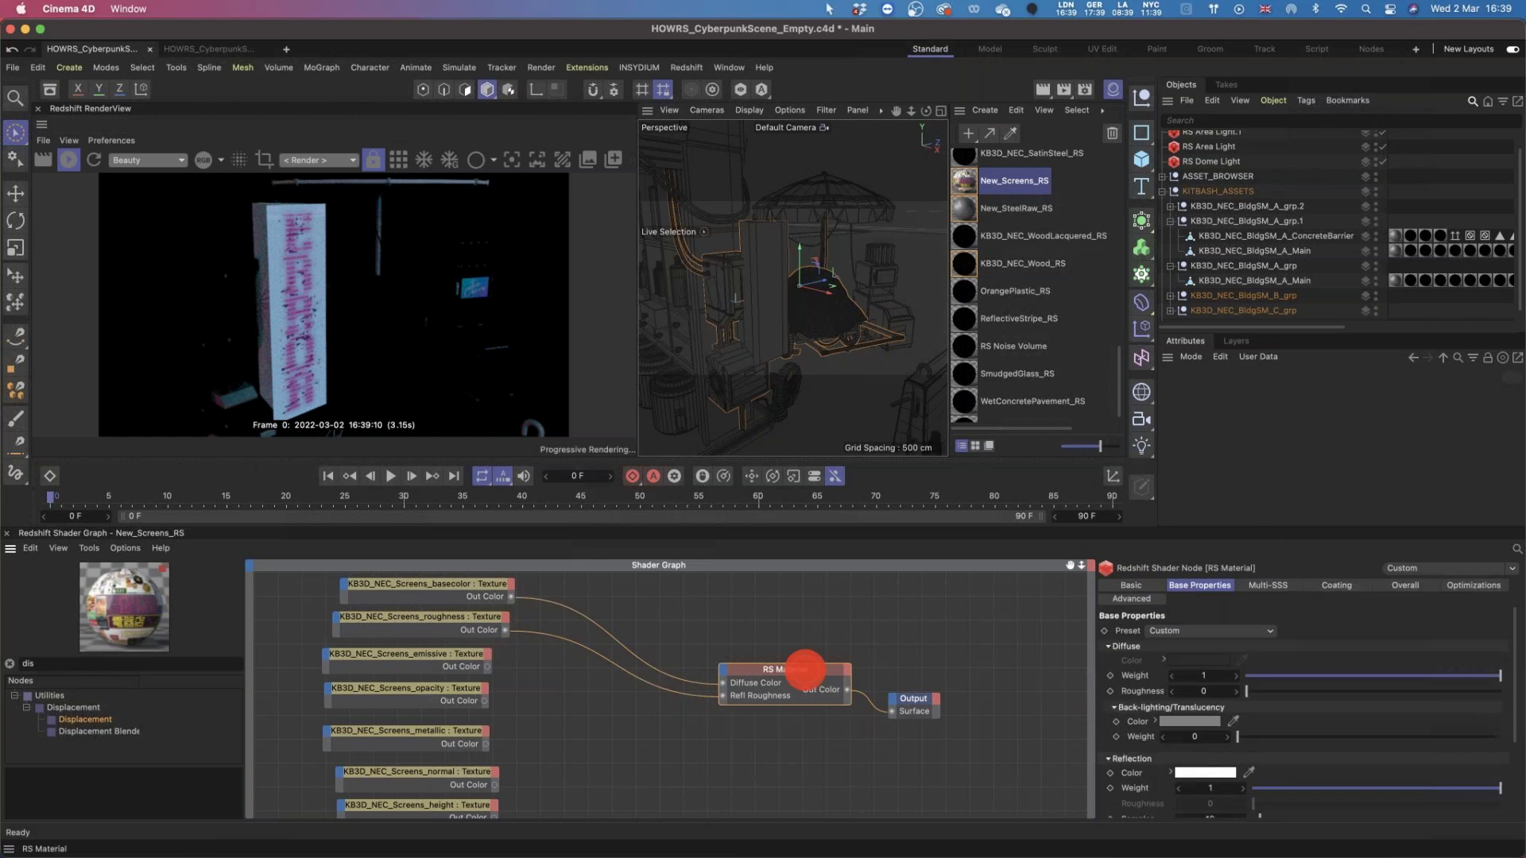
left_click_drag(914, 706, 938, 715)
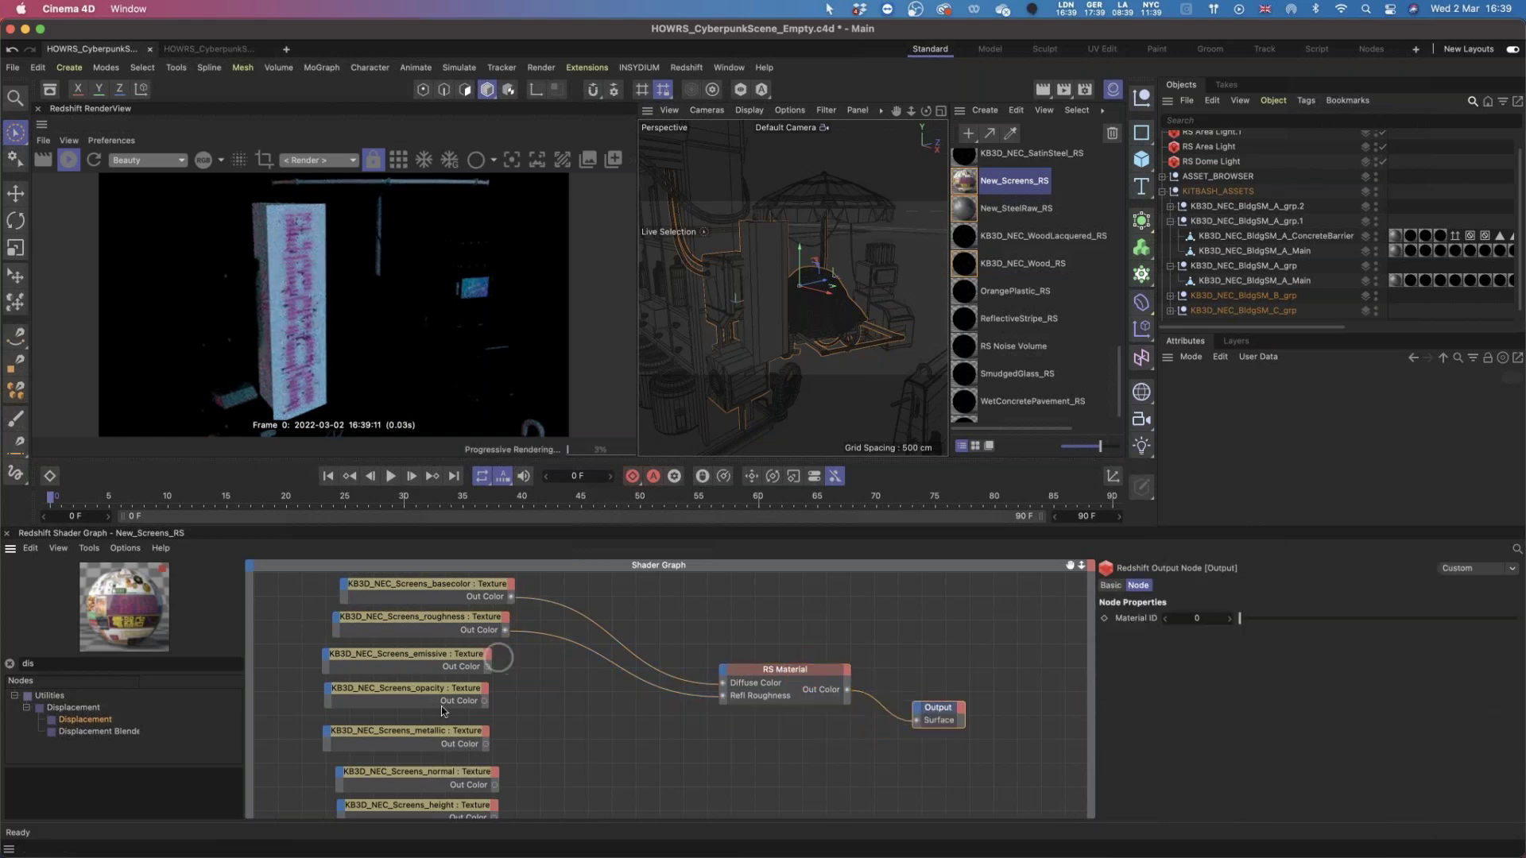
Inspect the image settings of the emissive and opacity textures, and compare the emissive image with the basecolor one.
left_click_drag(501, 658, 441, 708)
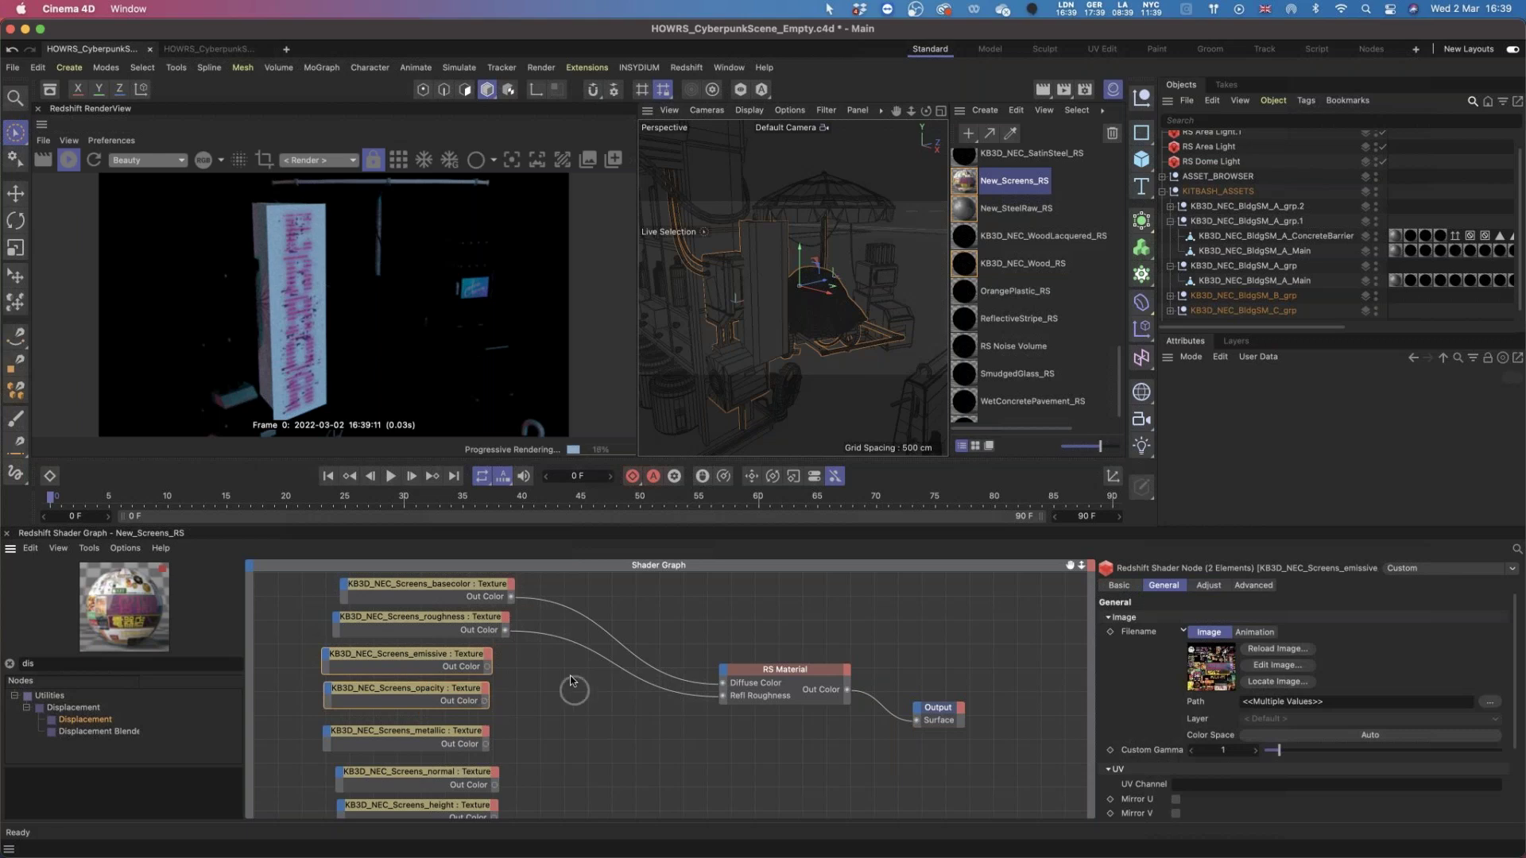
left_click(458, 666)
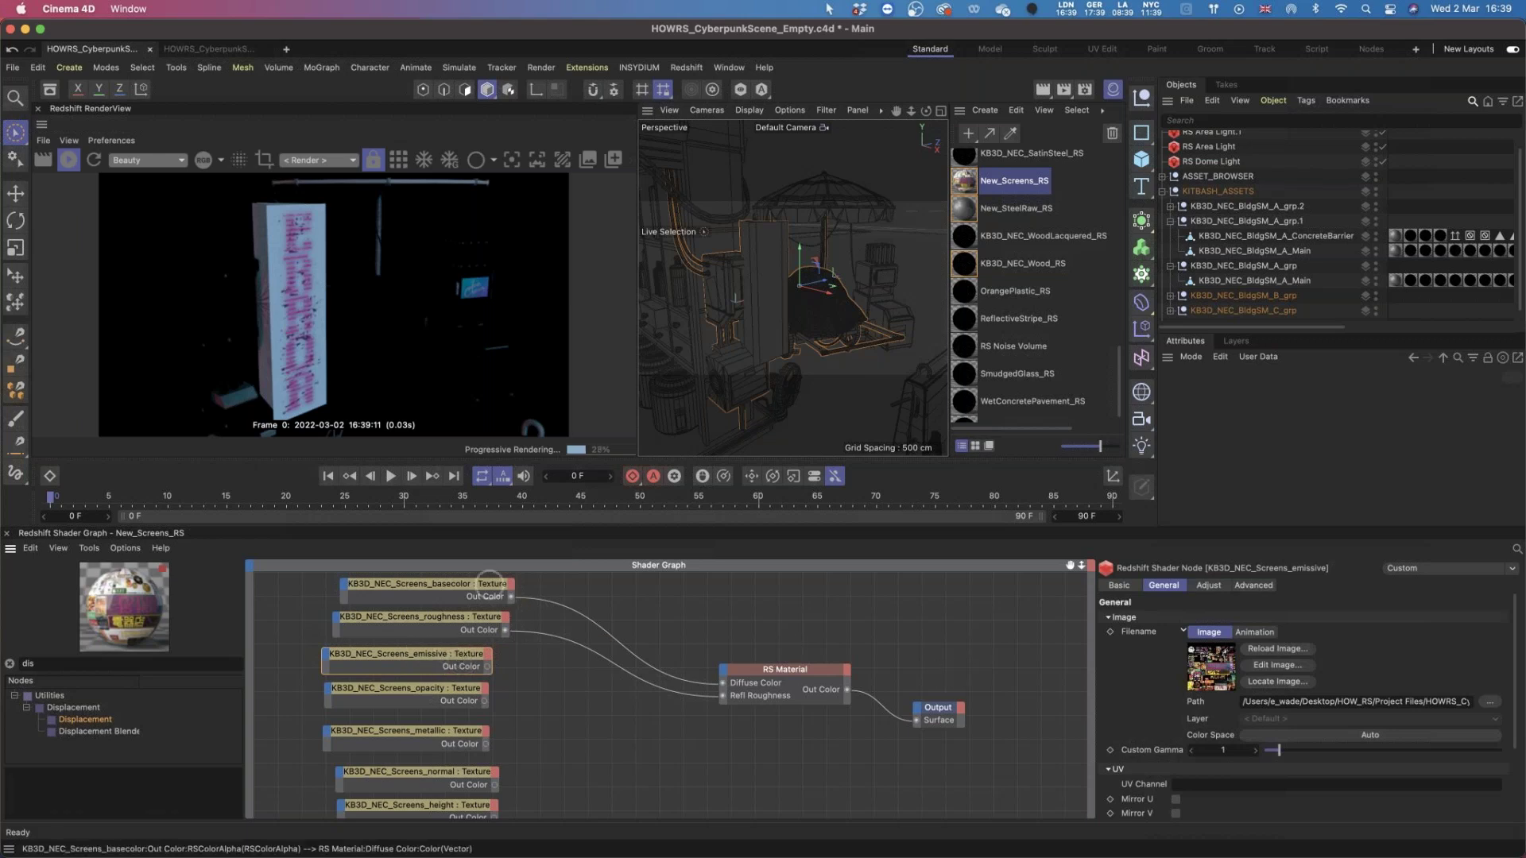
left_click(472, 590)
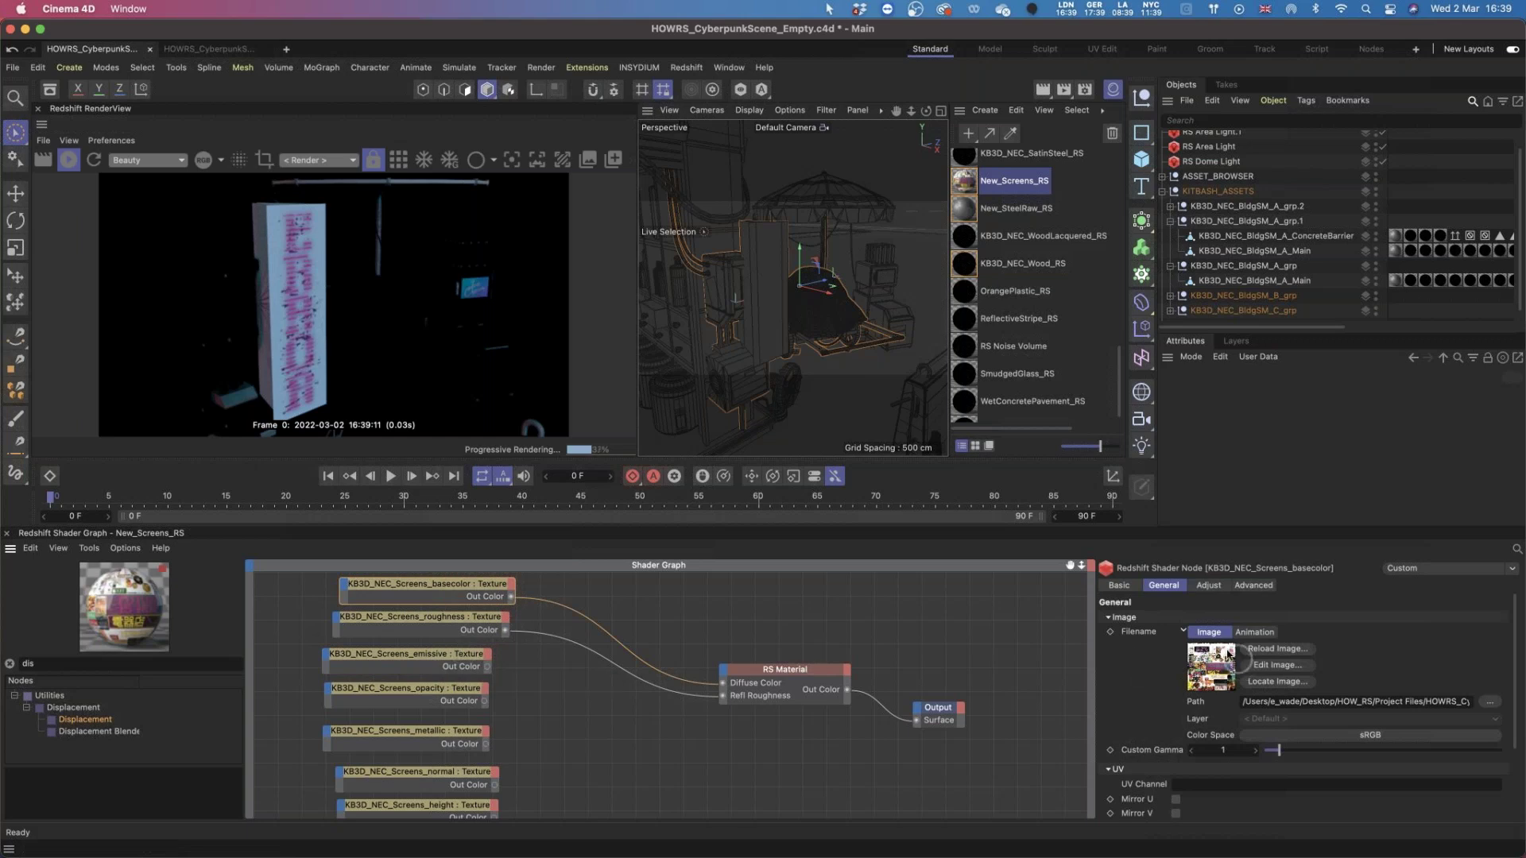
Connect the KB3D_NEC_Screens_emissive texture to the RS Material's Emission Color and align its node with the other textures.
left_click(443, 659)
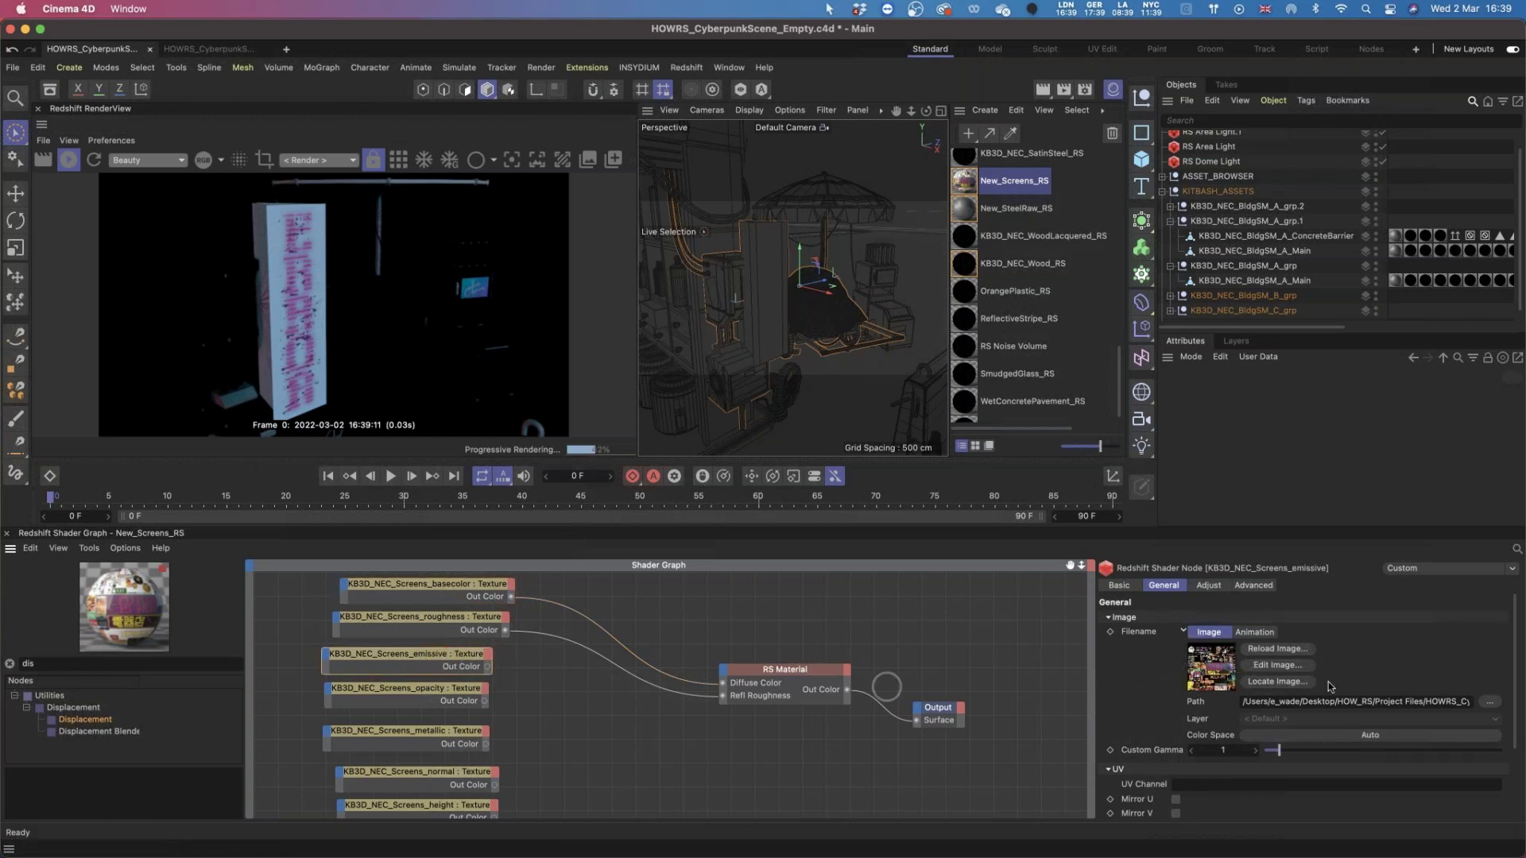
left_click_drag(402, 657, 466, 654)
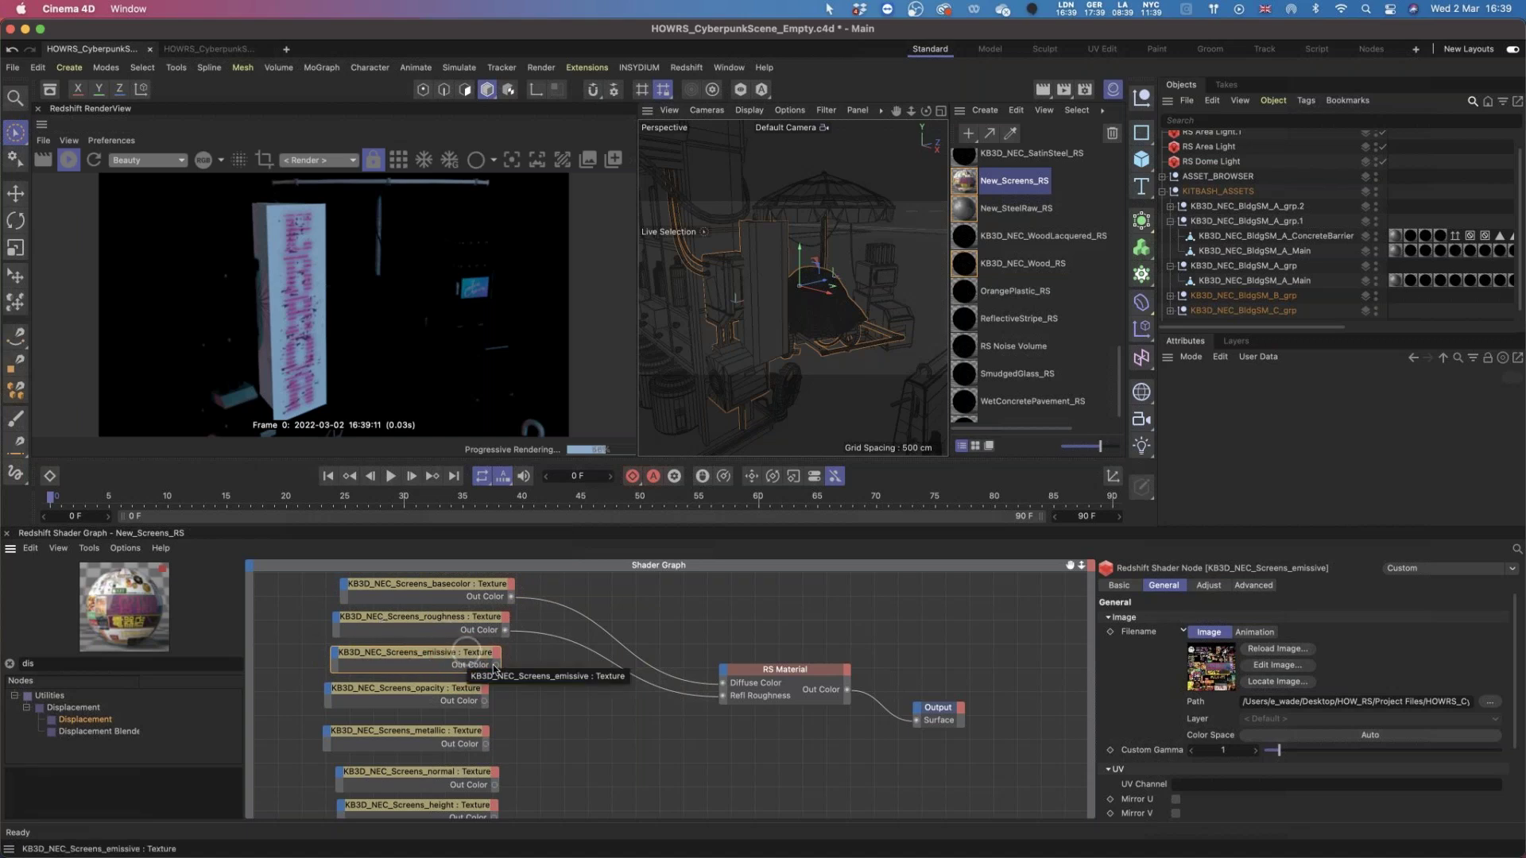
left_click_drag(495, 666, 724, 675)
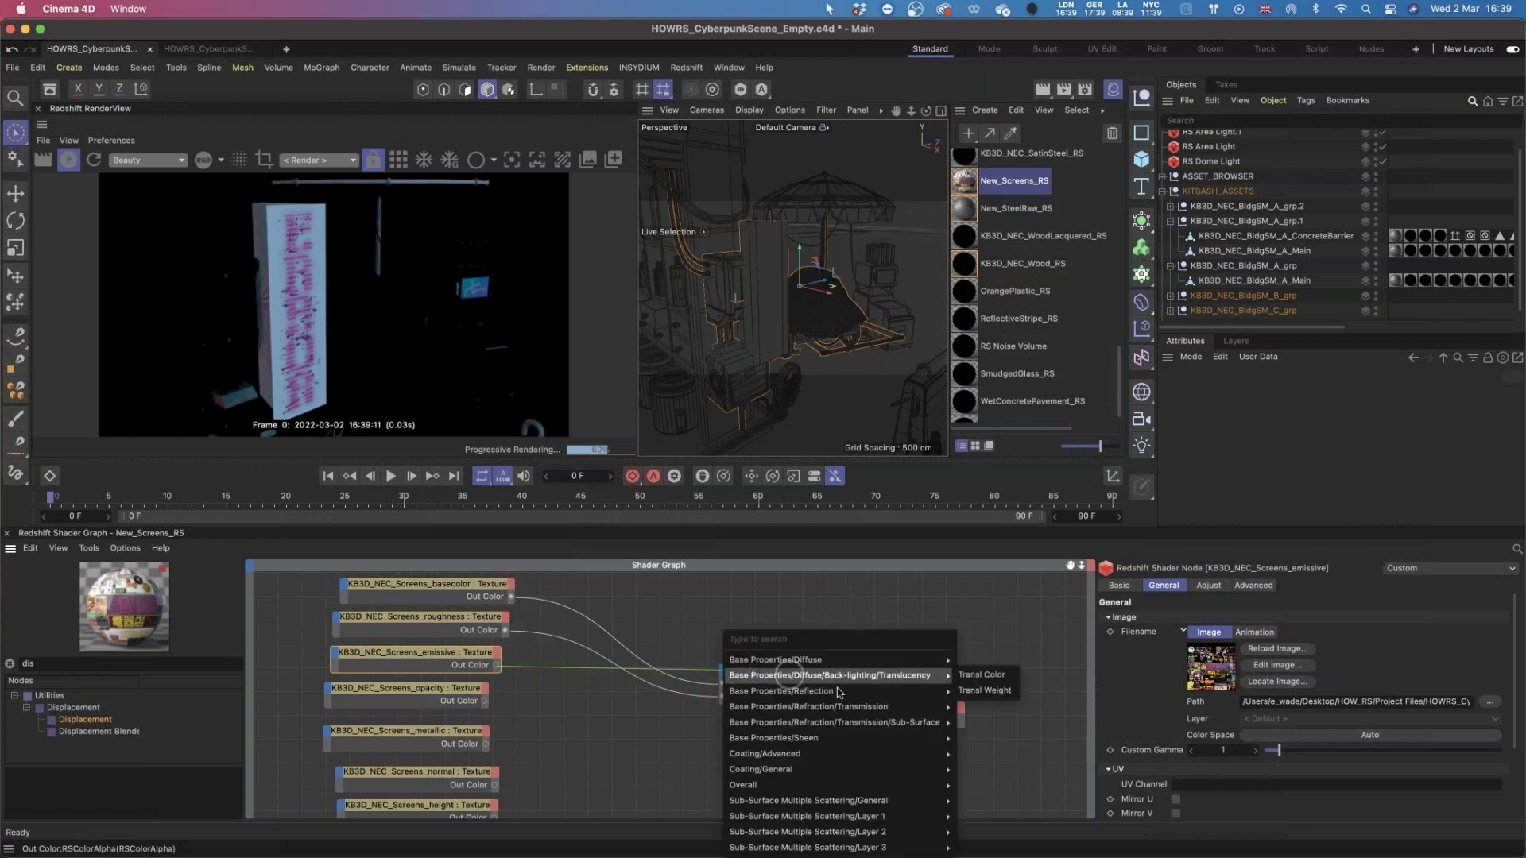
mouse_move(768, 787)
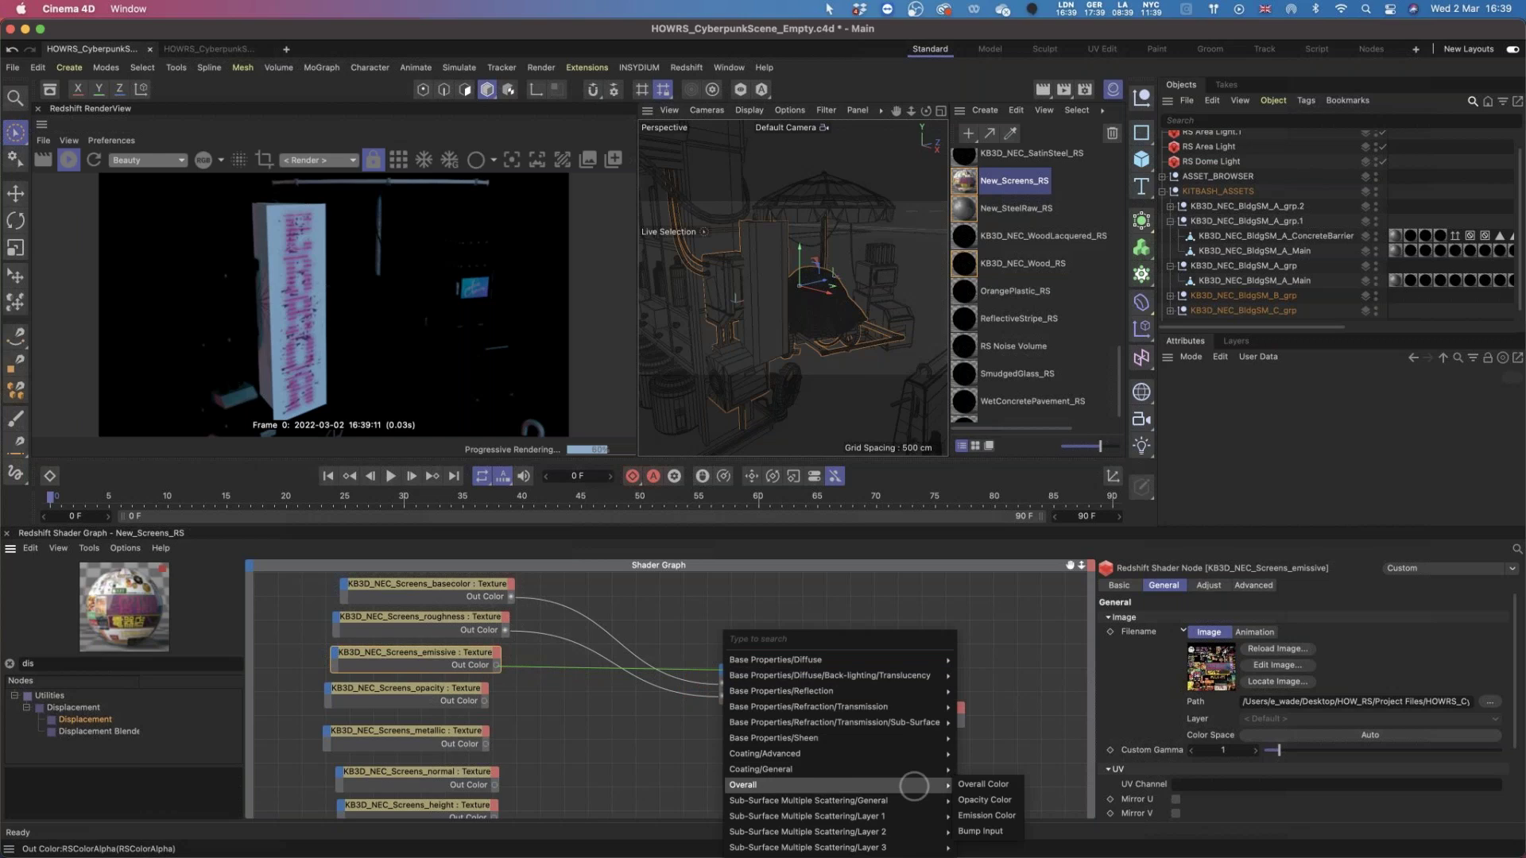
left_click(986, 816)
Set the RS Material's overall Emission Weight to 2.
left_click(834, 695)
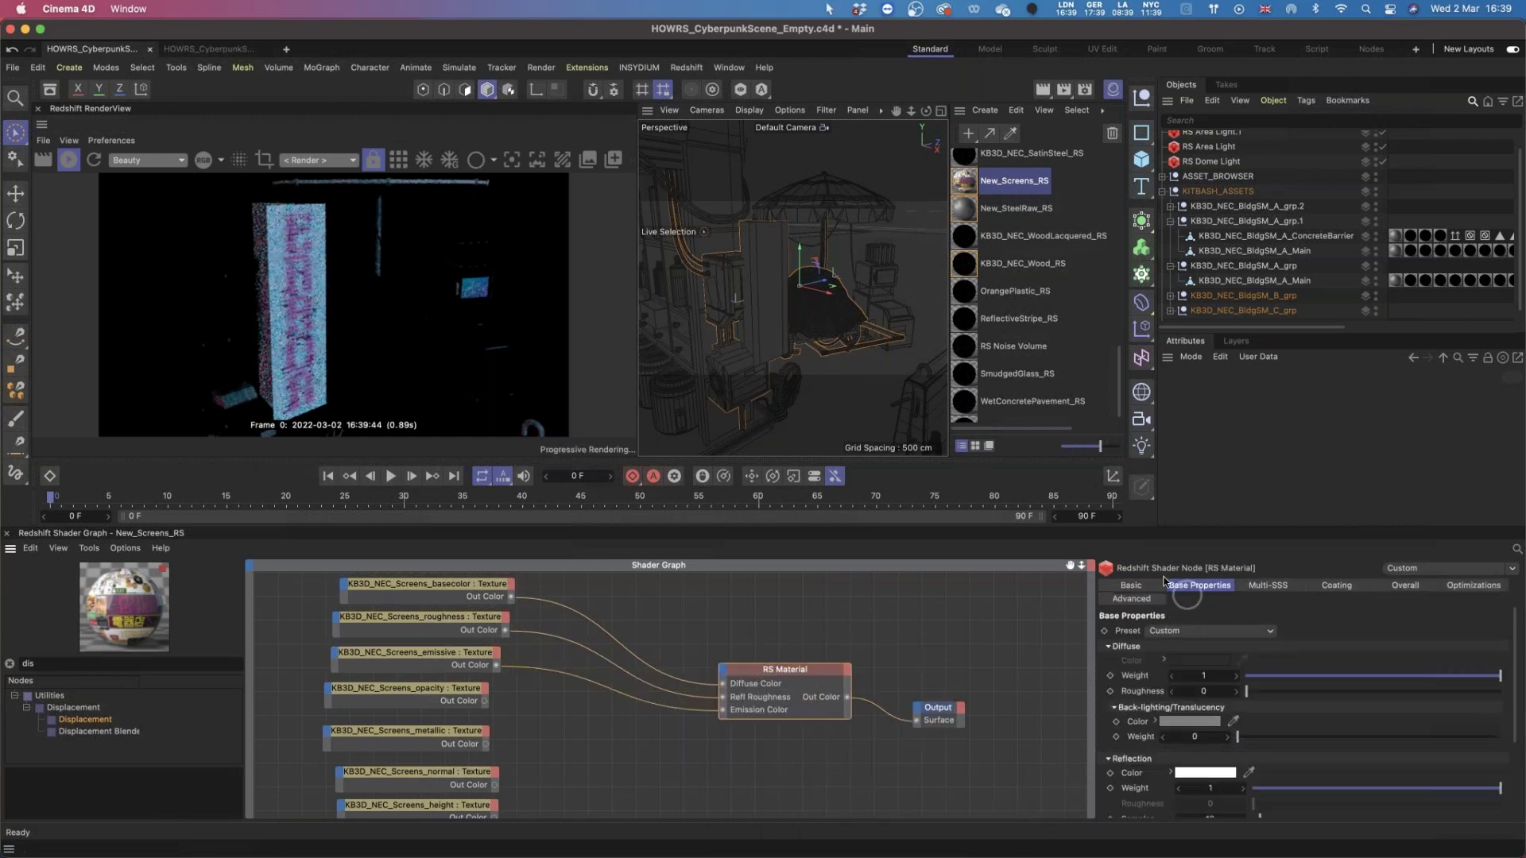
left_click(1410, 585)
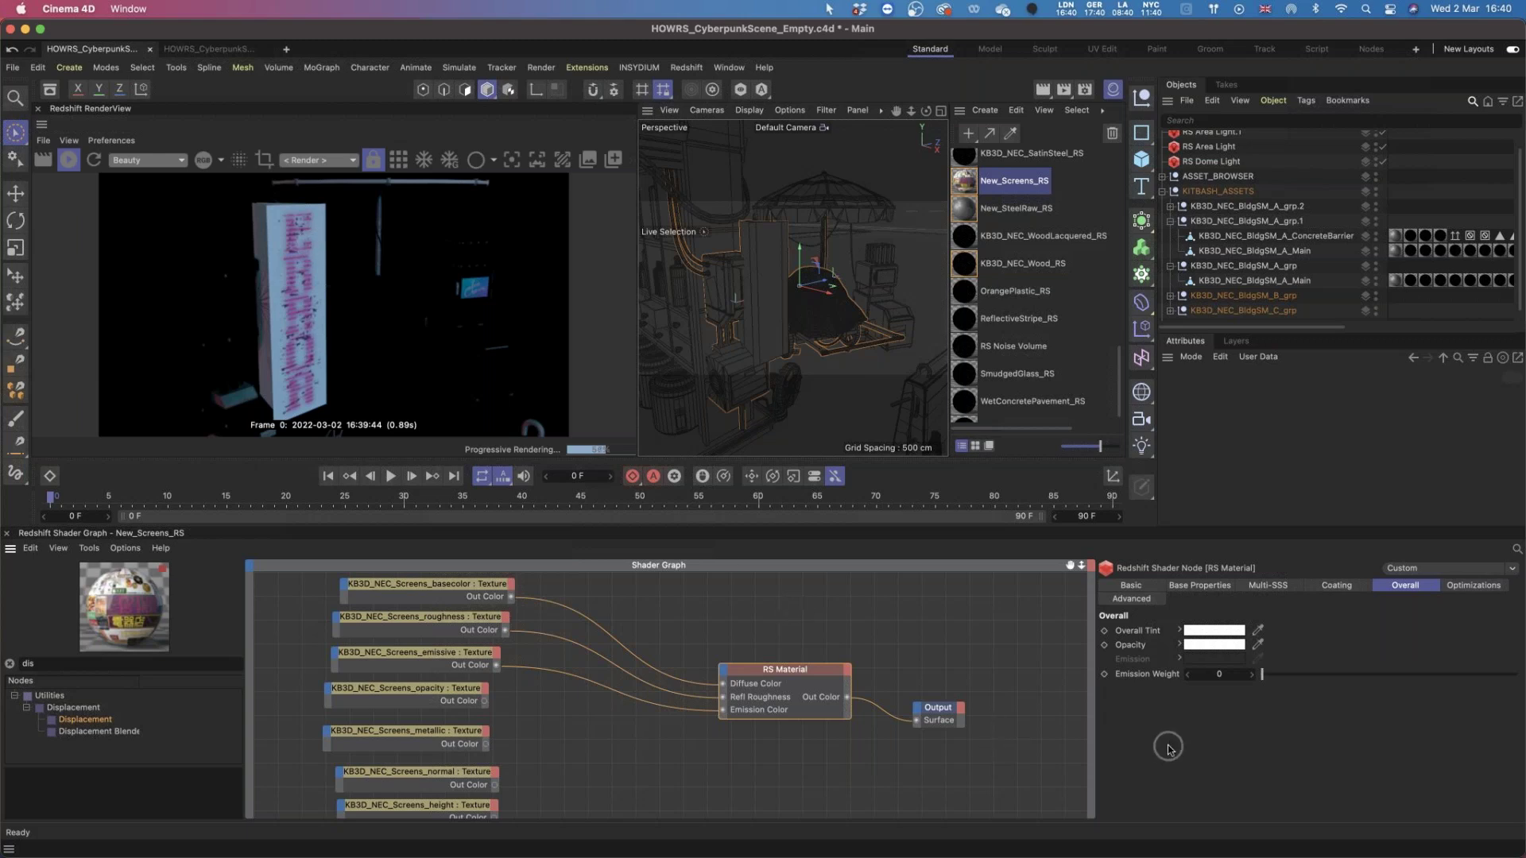
left_click(1218, 675)
type("2")
key("Return")
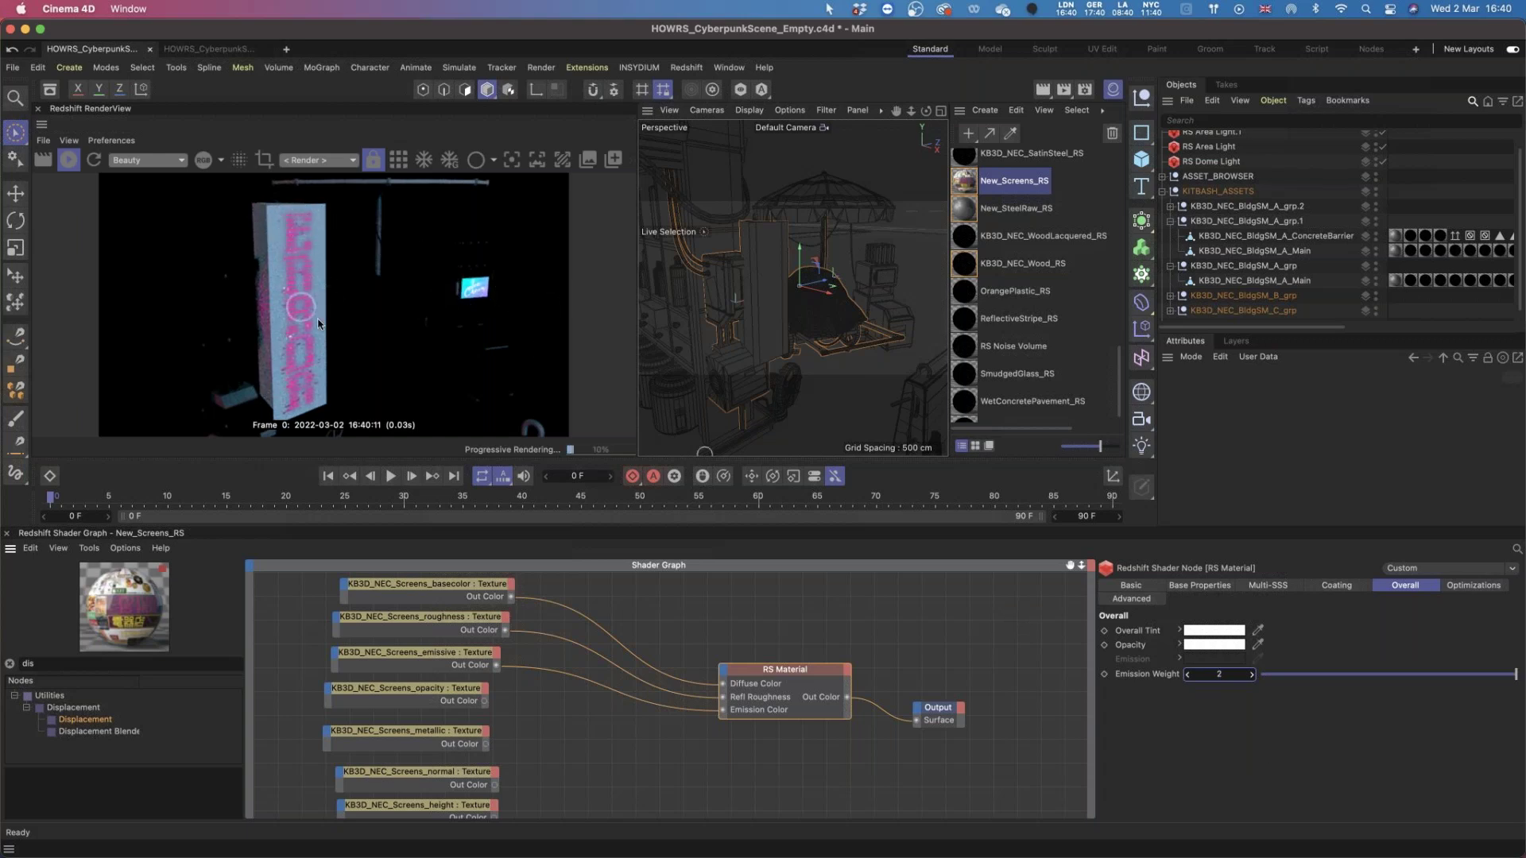
Set the RS Material's Emission Weight to 4 and move its node slightly closer to the textures.
left_click(438, 659)
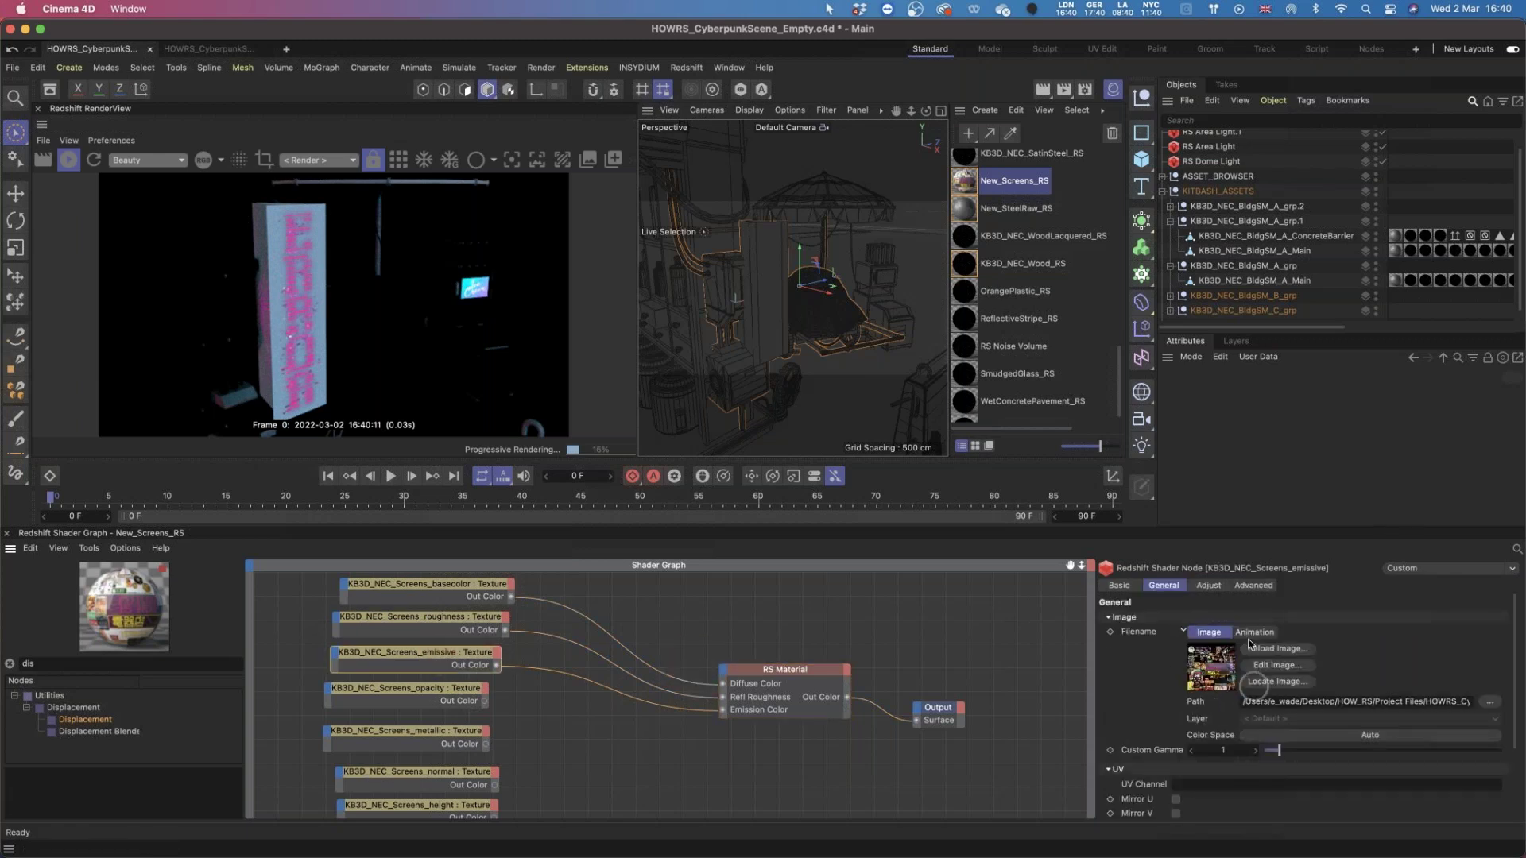
left_click(774, 666)
left_click(1220, 675)
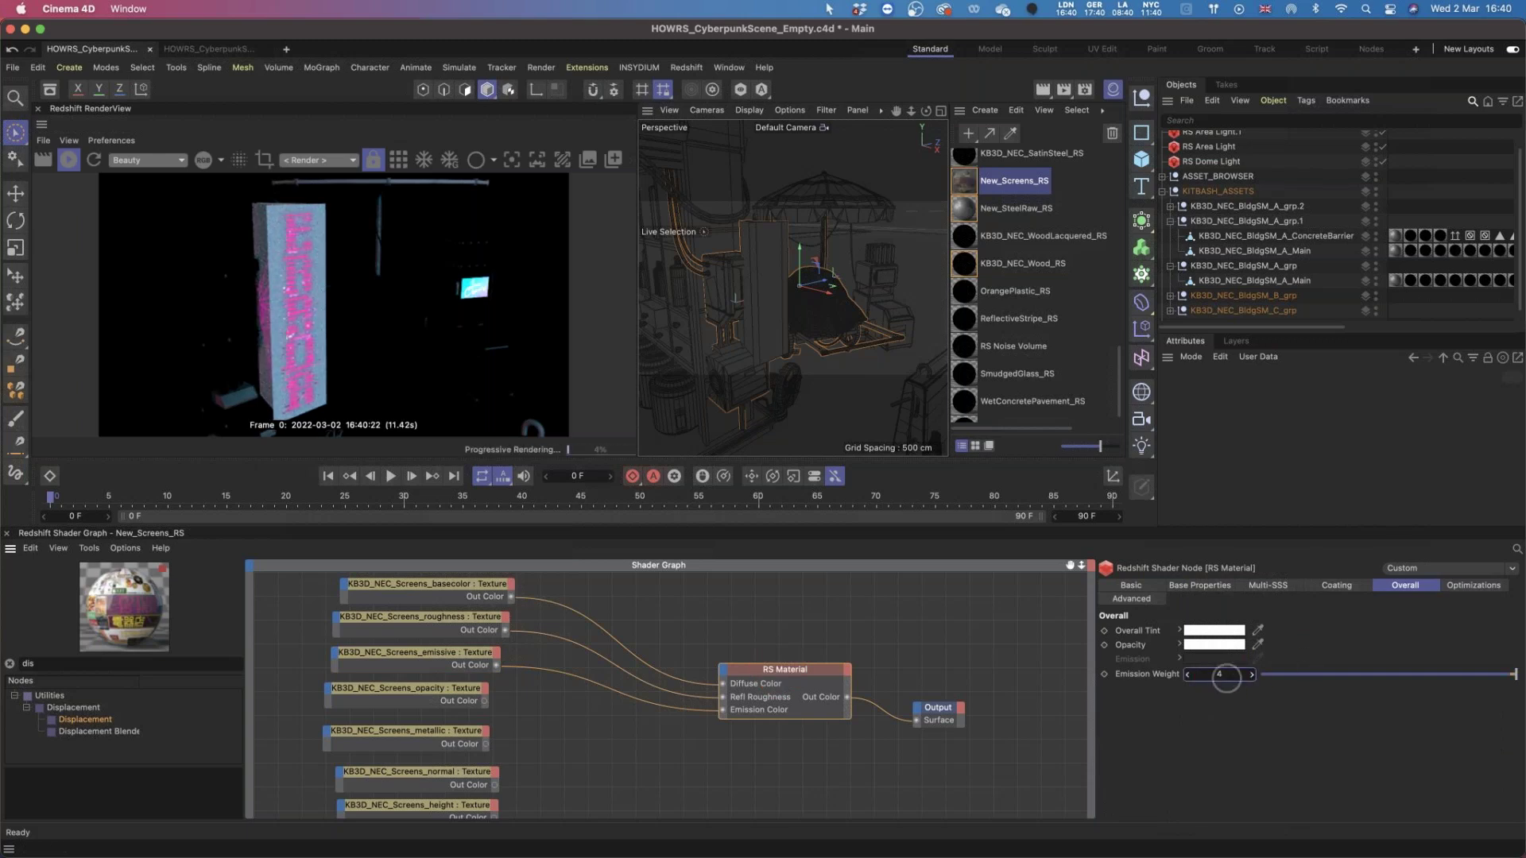
left_click_drag(792, 666, 773, 656)
left_click(937, 711)
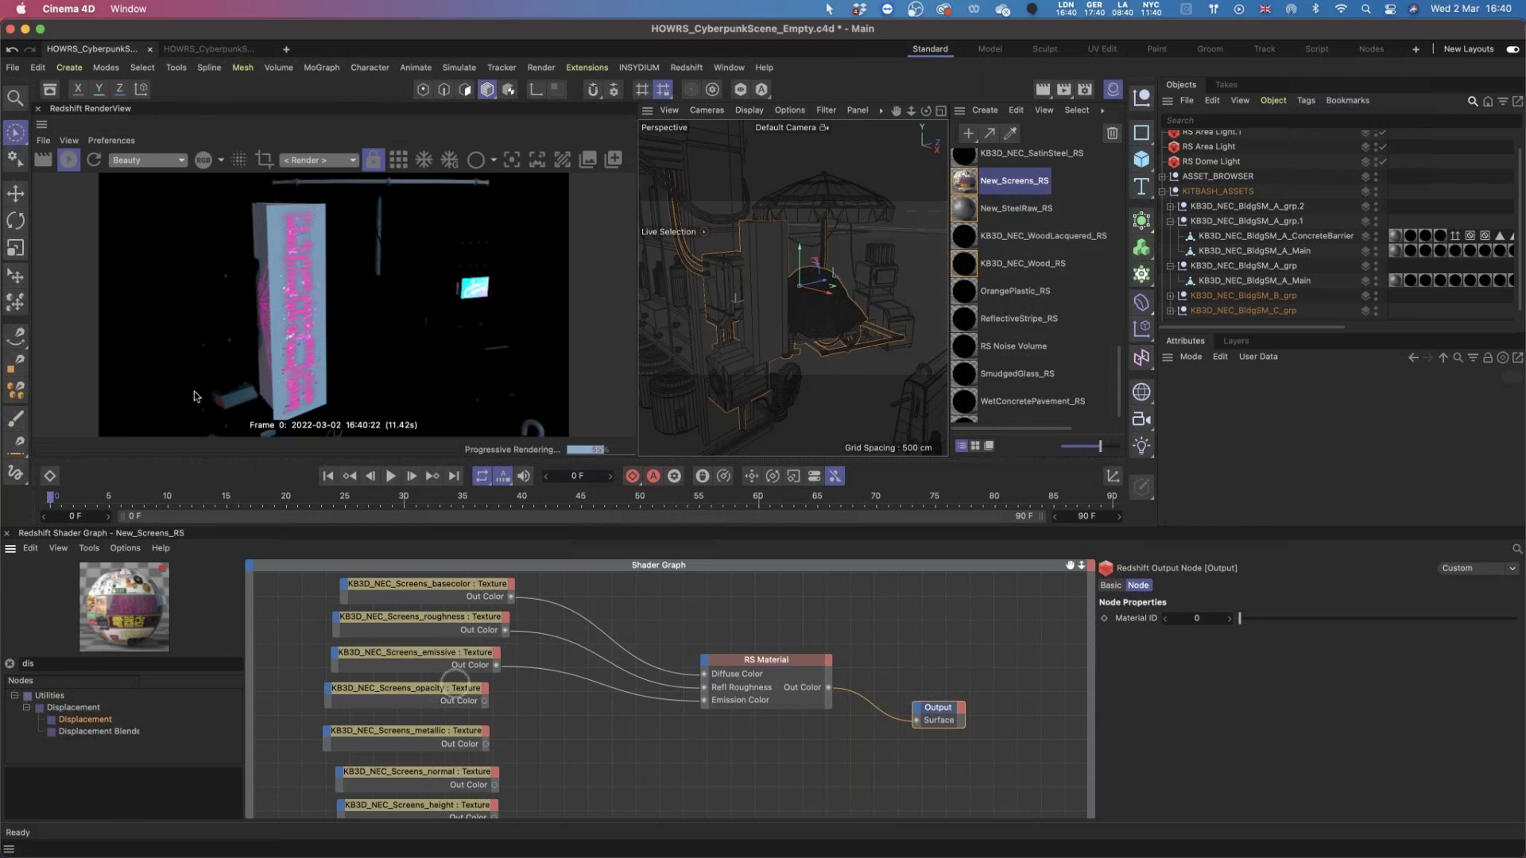
Connect the KB3D_NEC_Screens_opacity texture to the RS Material's Opacity Color.
left_click(423, 690)
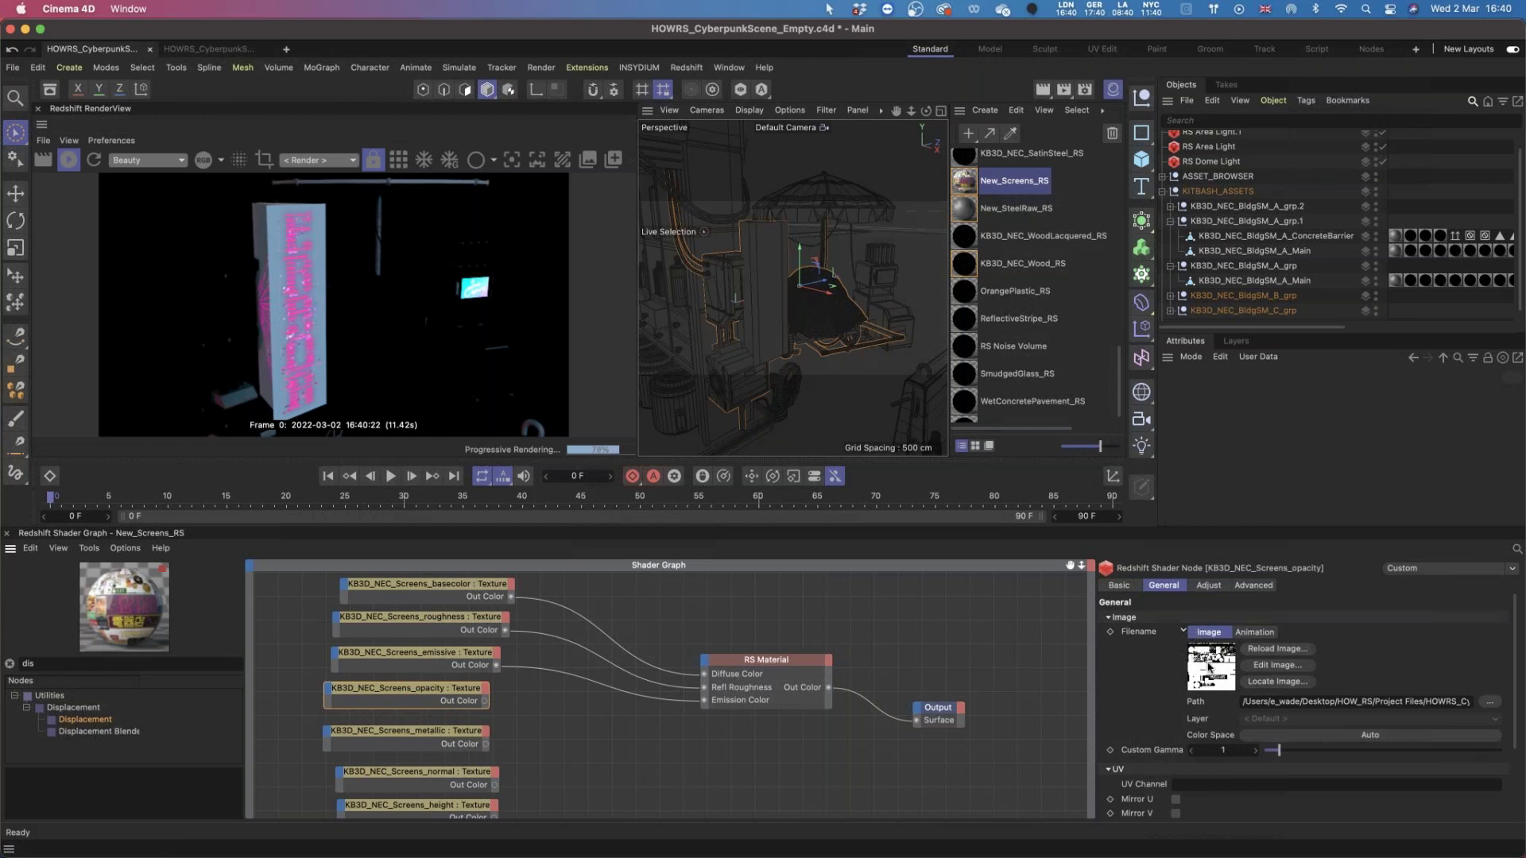
left_click(793, 668)
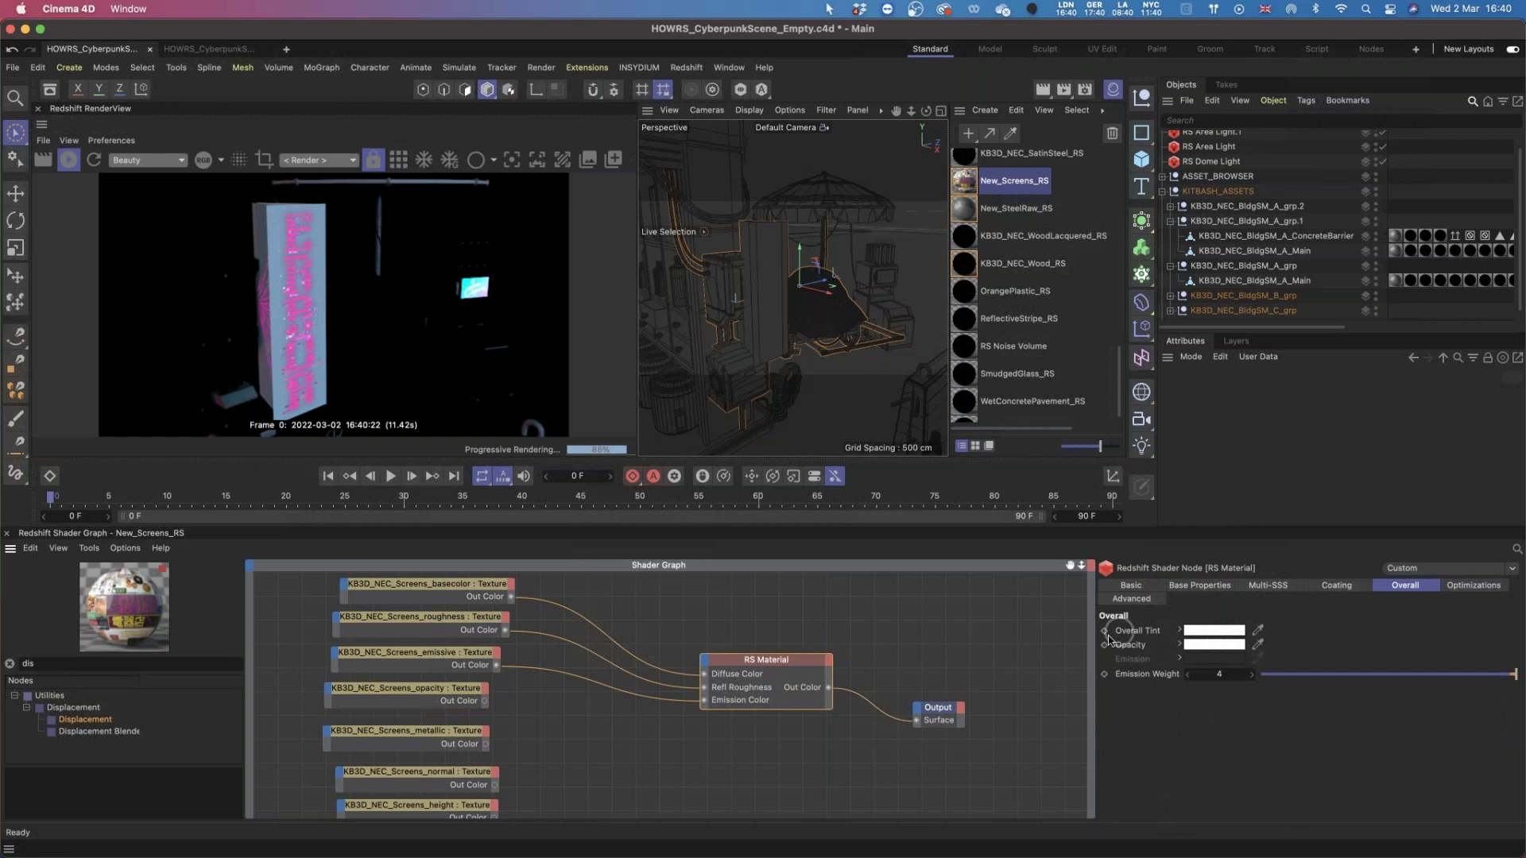
left_click(464, 690)
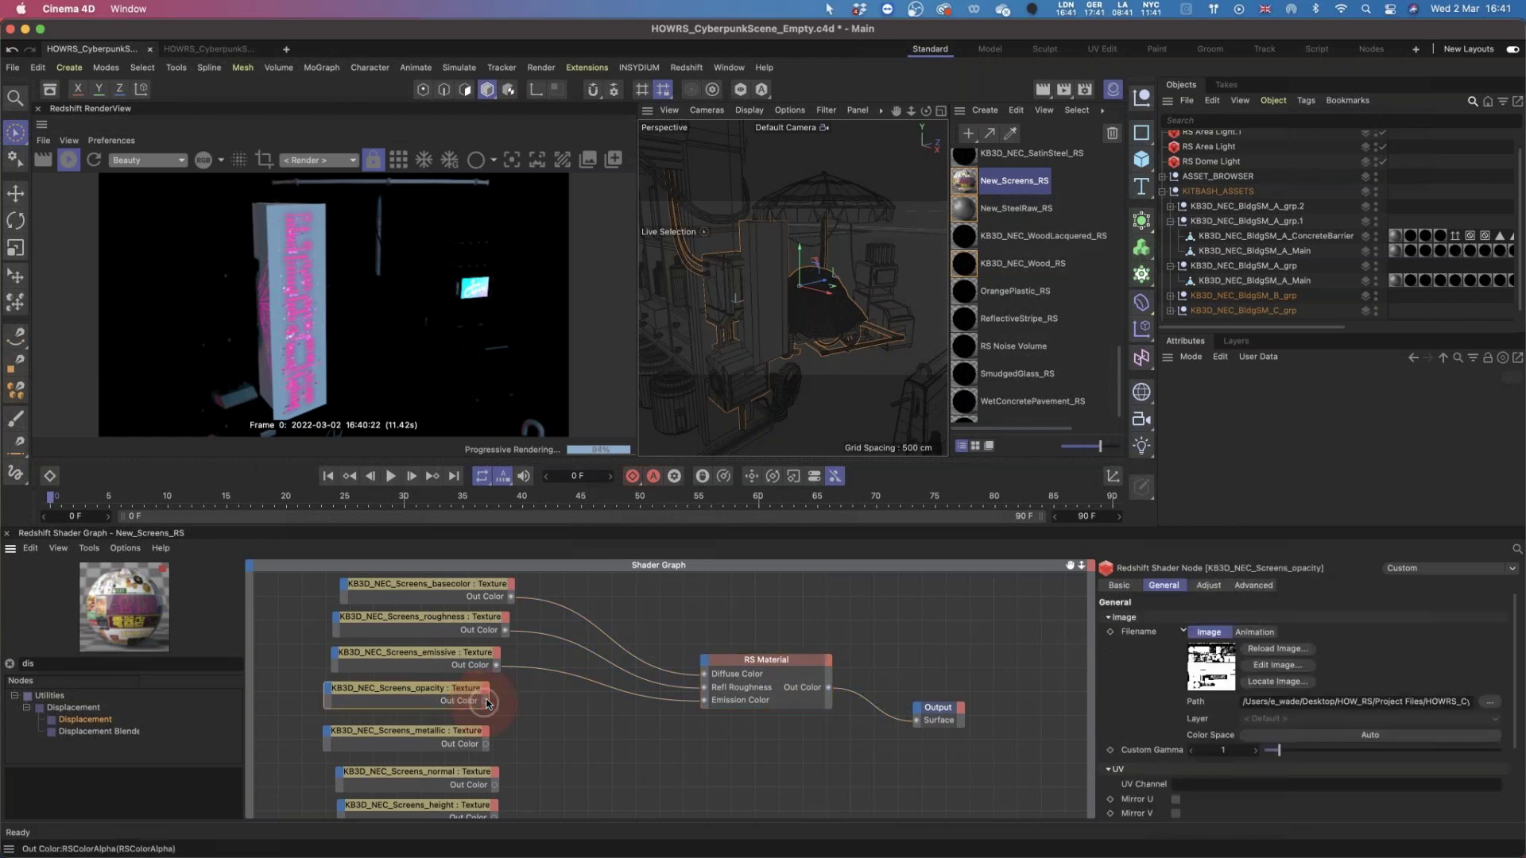
left_click_drag(464, 691, 705, 661)
left_click(725, 786)
left_click(939, 801)
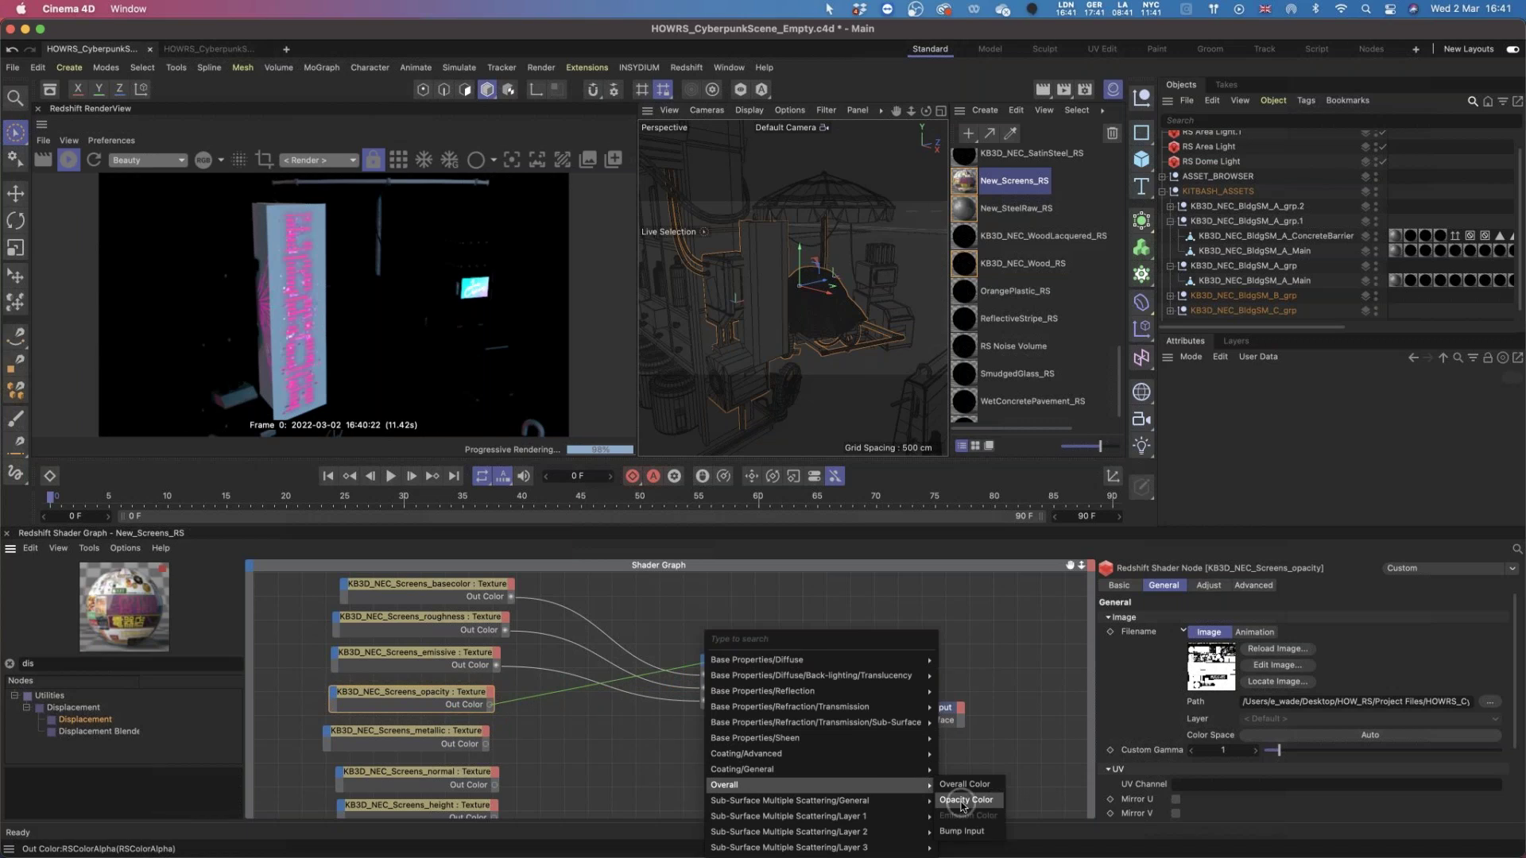
left_click(971, 801)
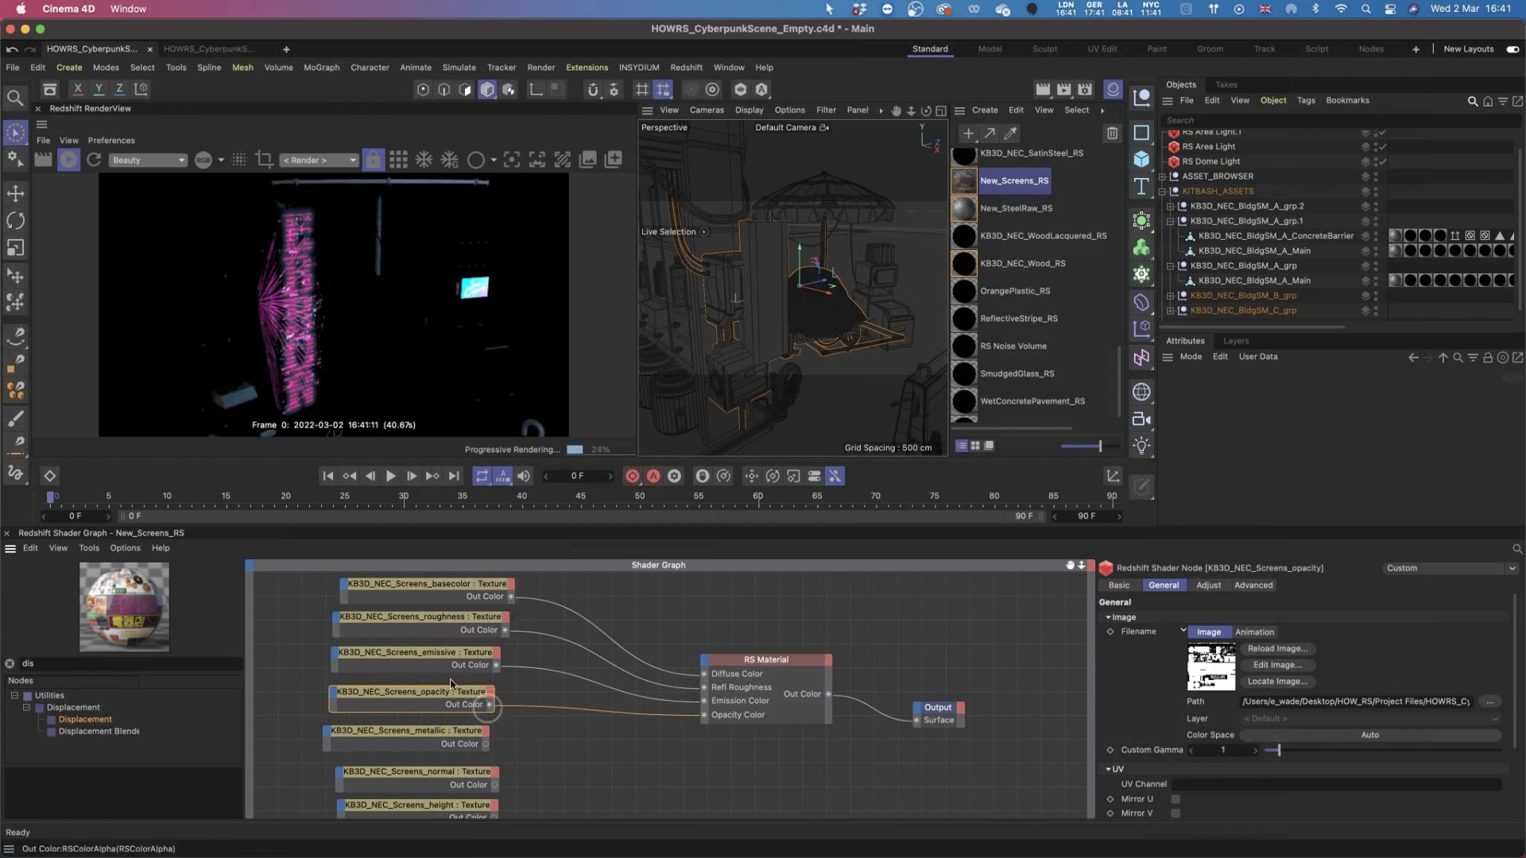
Check the images of the Screens metallic, normal and height textures, and delete these three nodes from the graph.
left_click_drag(320, 647, 429, 705)
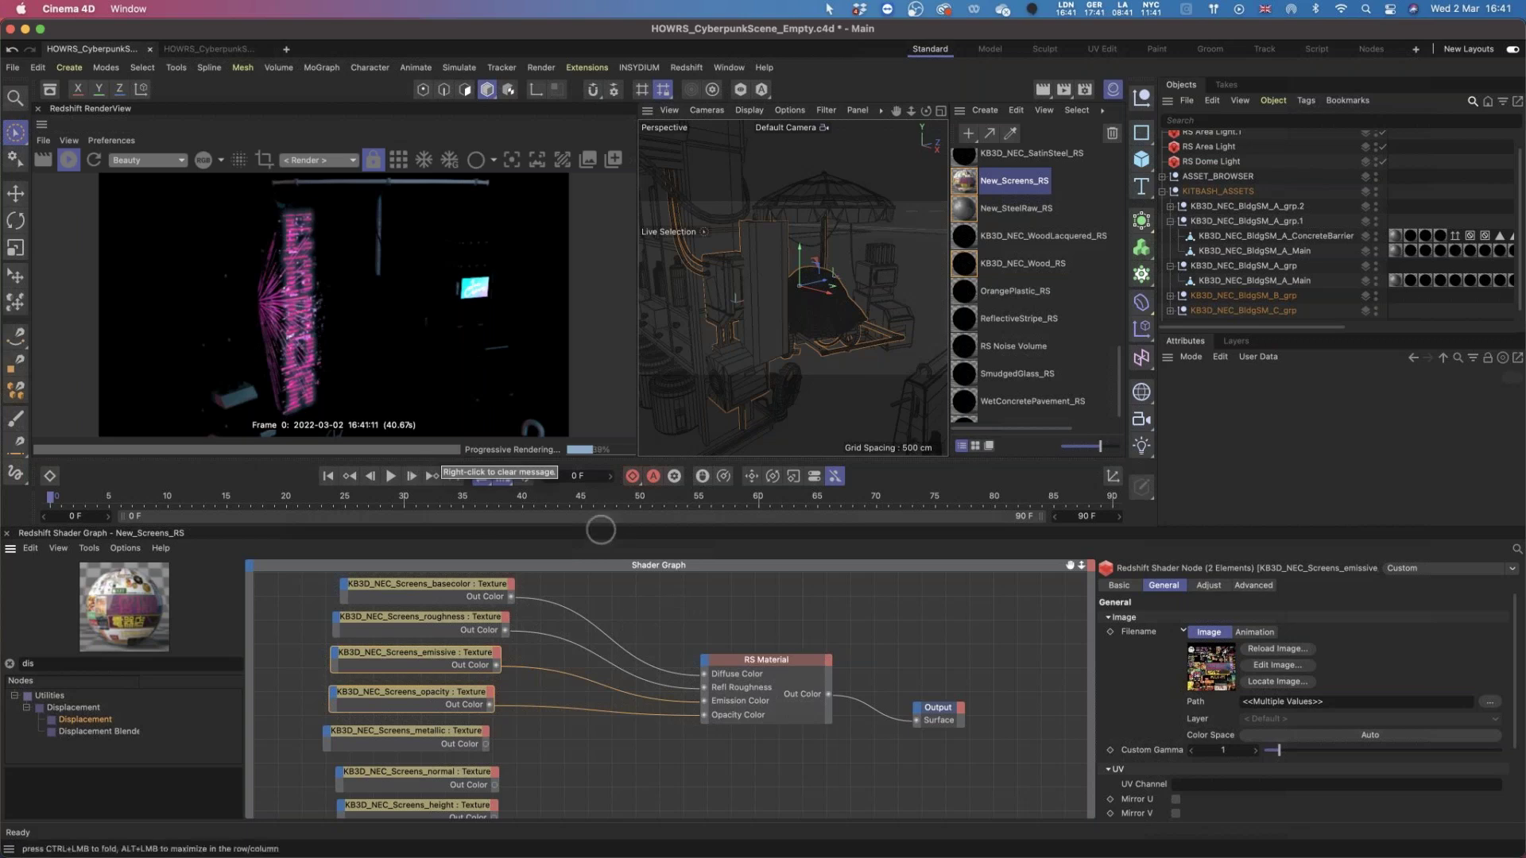
scroll(761, 556, "down", 3)
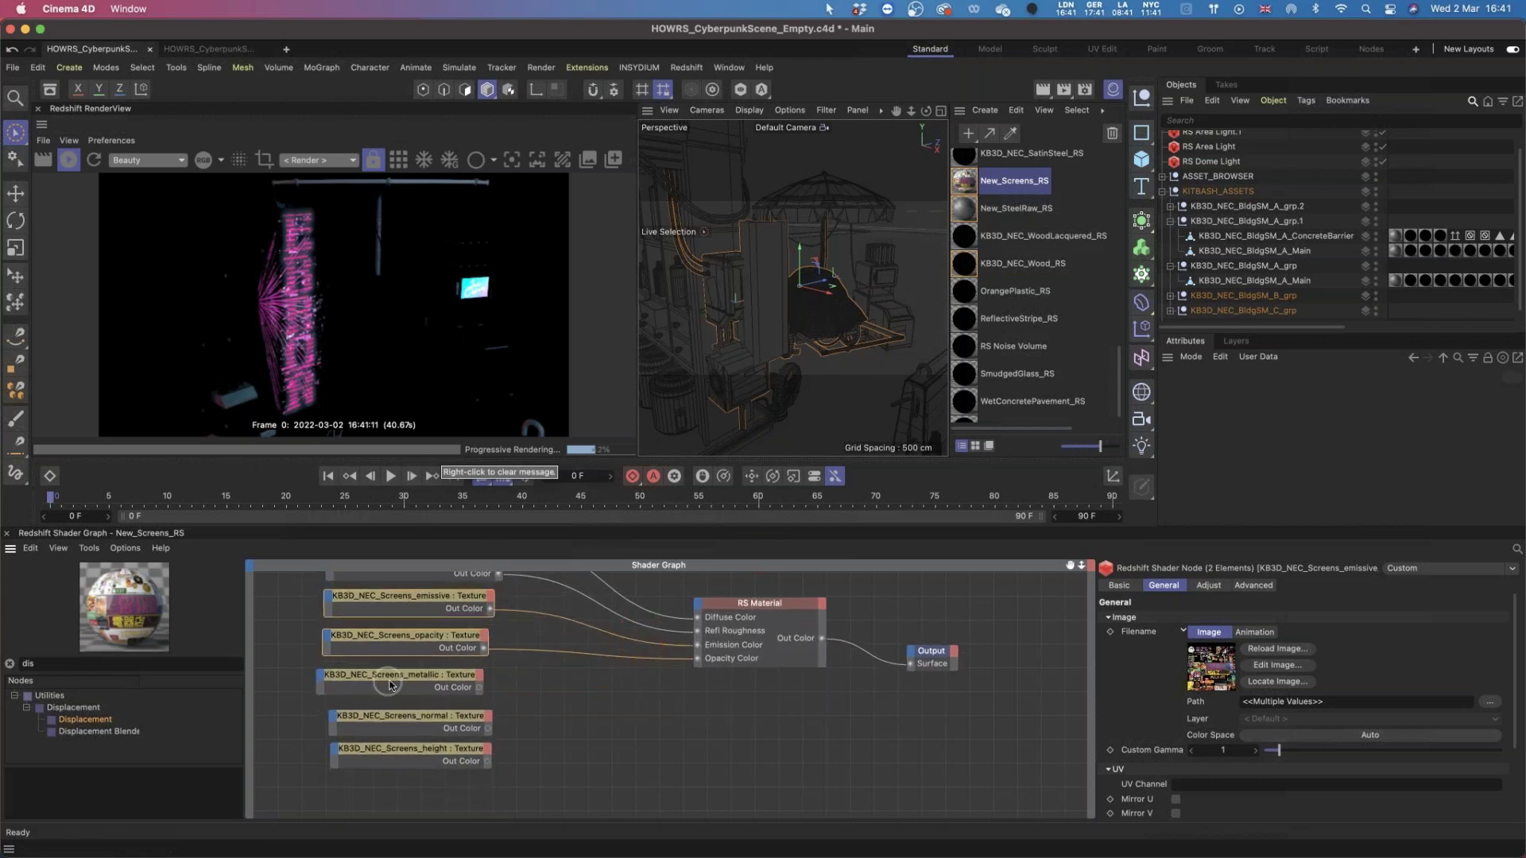
left_click(405, 681)
left_click_drag(406, 682, 451, 685)
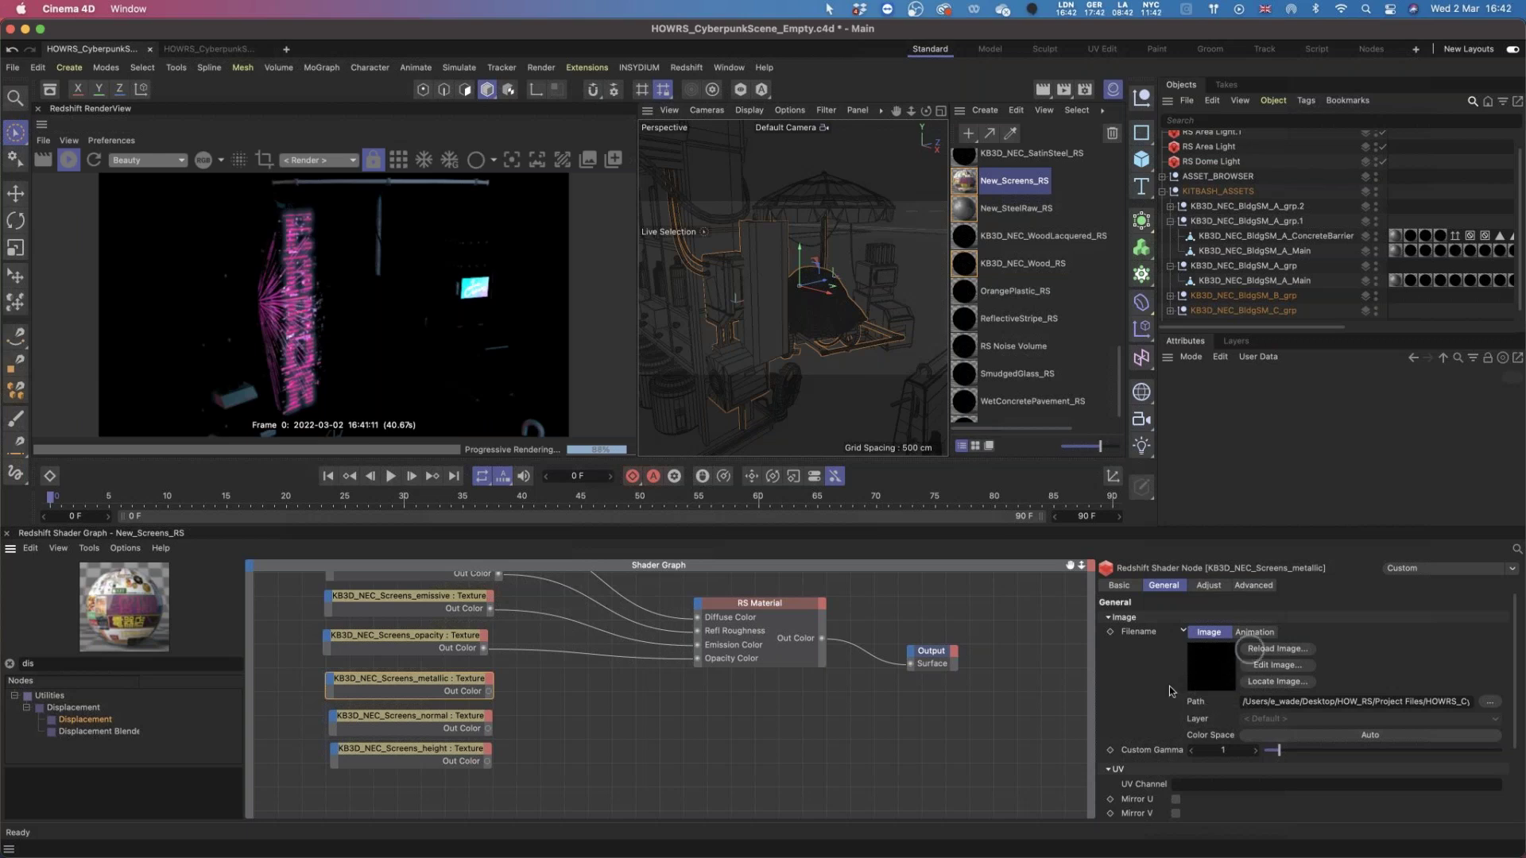
left_click(437, 720)
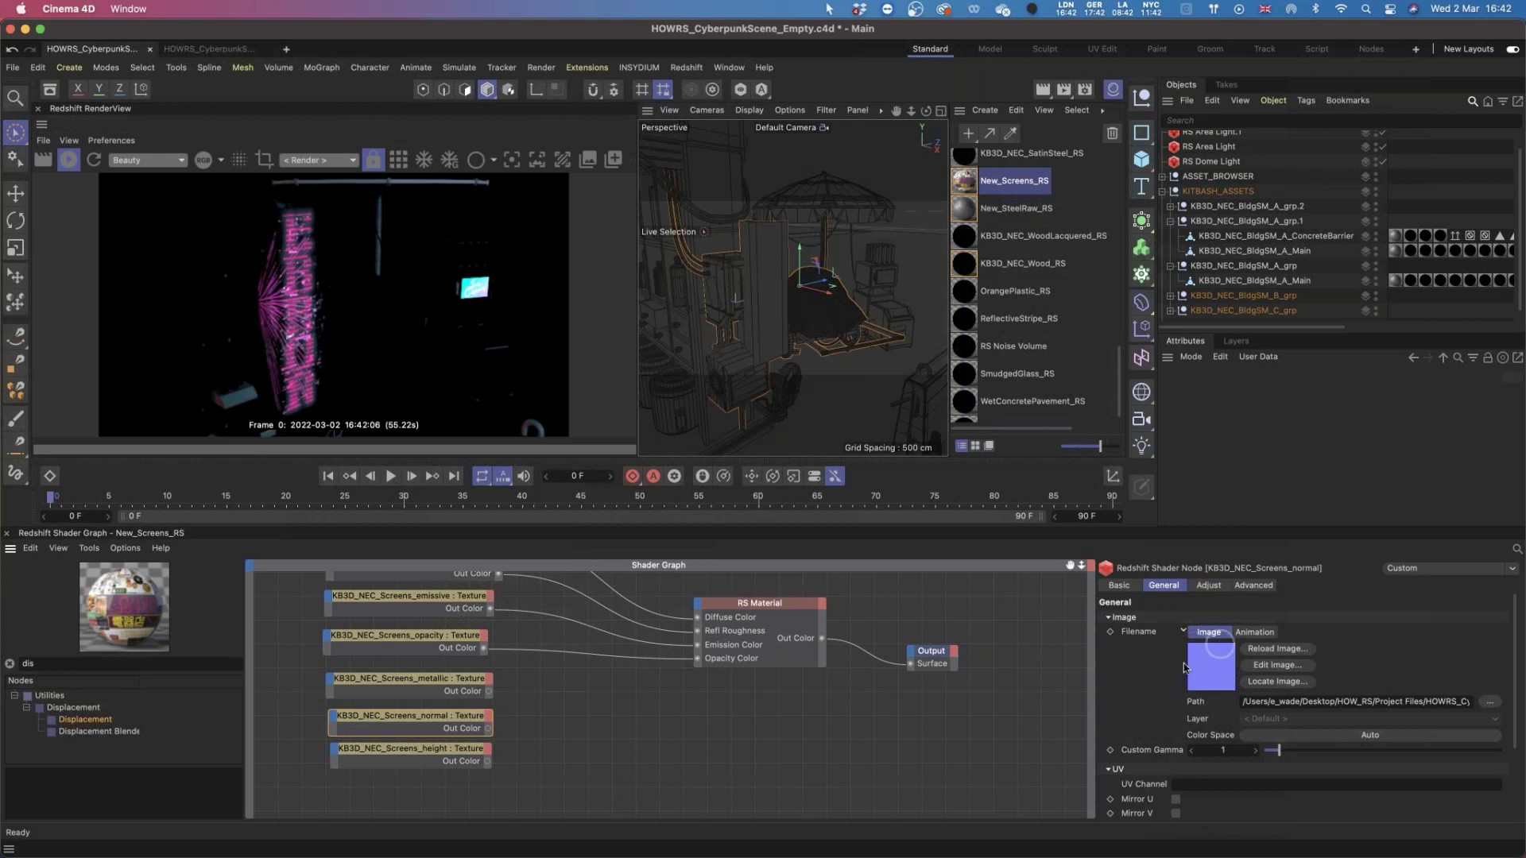
left_click(427, 750)
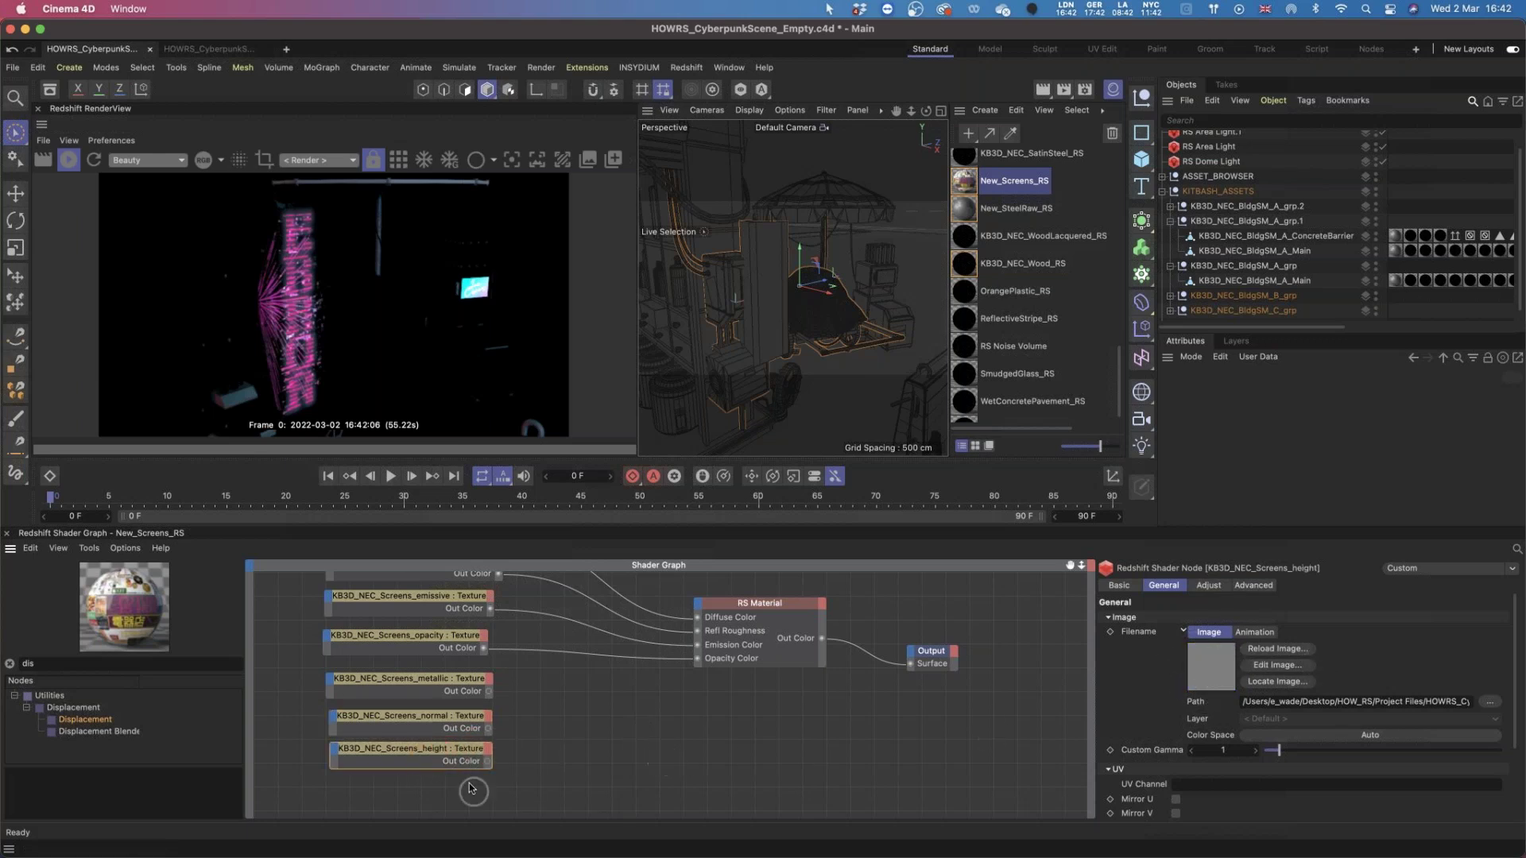
left_click_drag(439, 755, 440, 764)
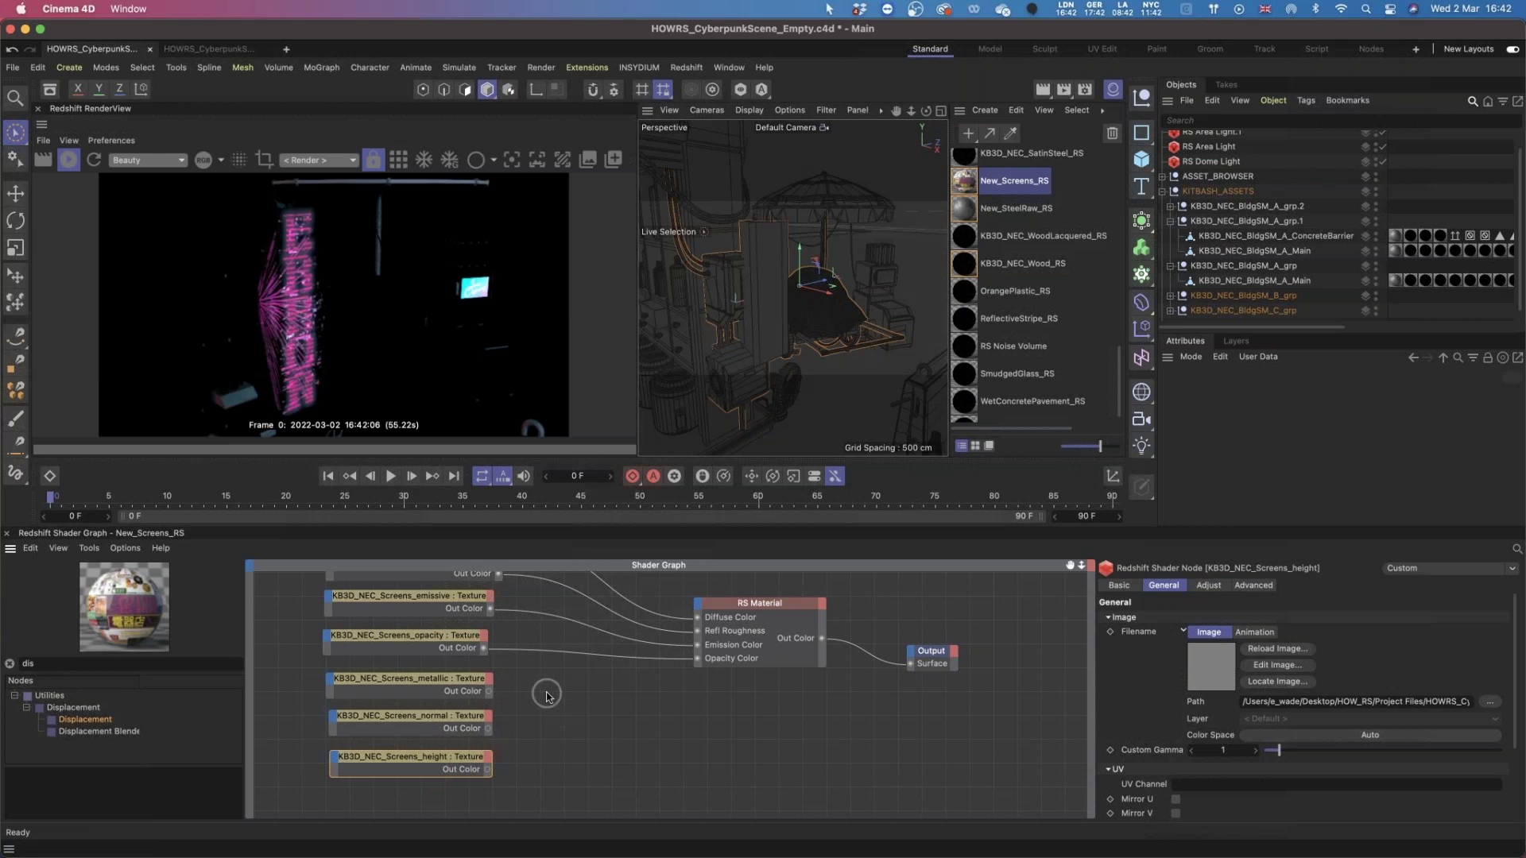
left_click_drag(541, 675, 380, 778)
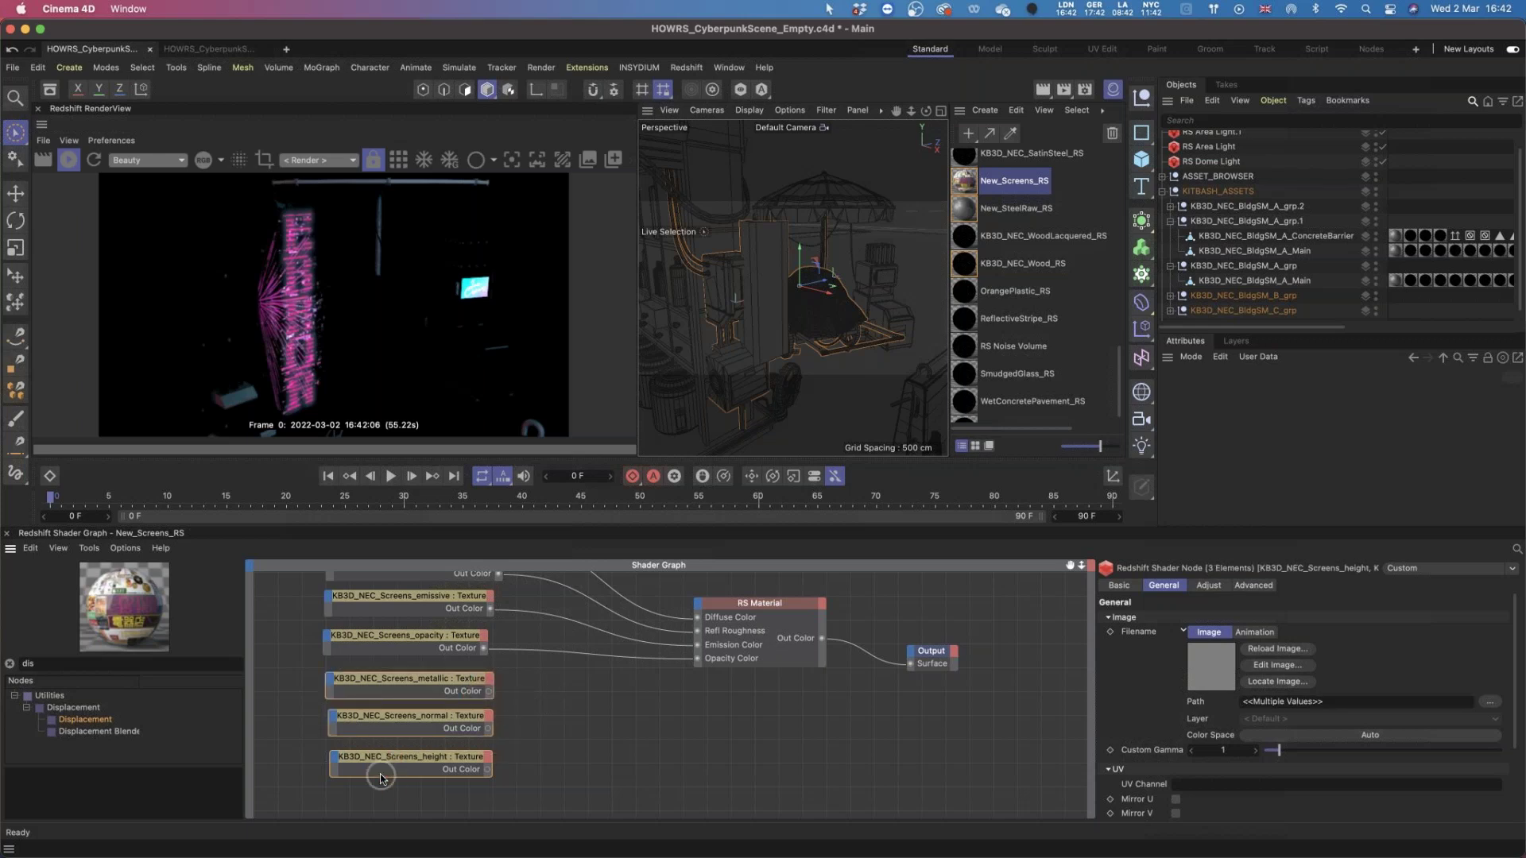
key("Delete")
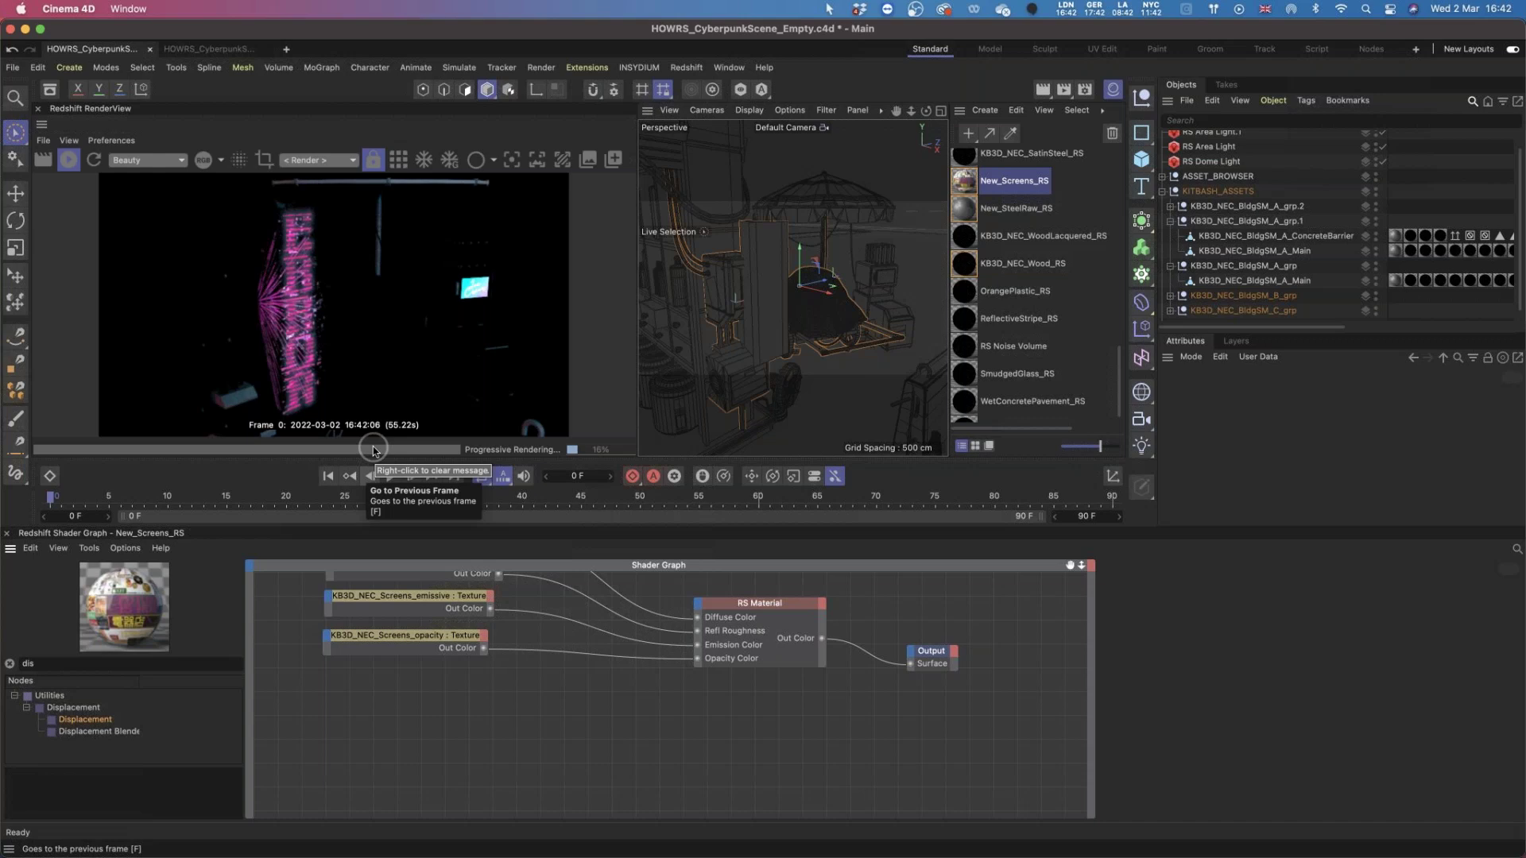
Space out the remaining basecolor, emissive and opacity texture nodes in the New_Screens_RS graph.
middle_click_drag(549, 712, 610, 809, "alt")
left_click_drag(486, 624, 491, 609)
left_click_drag(508, 735, 512, 698)
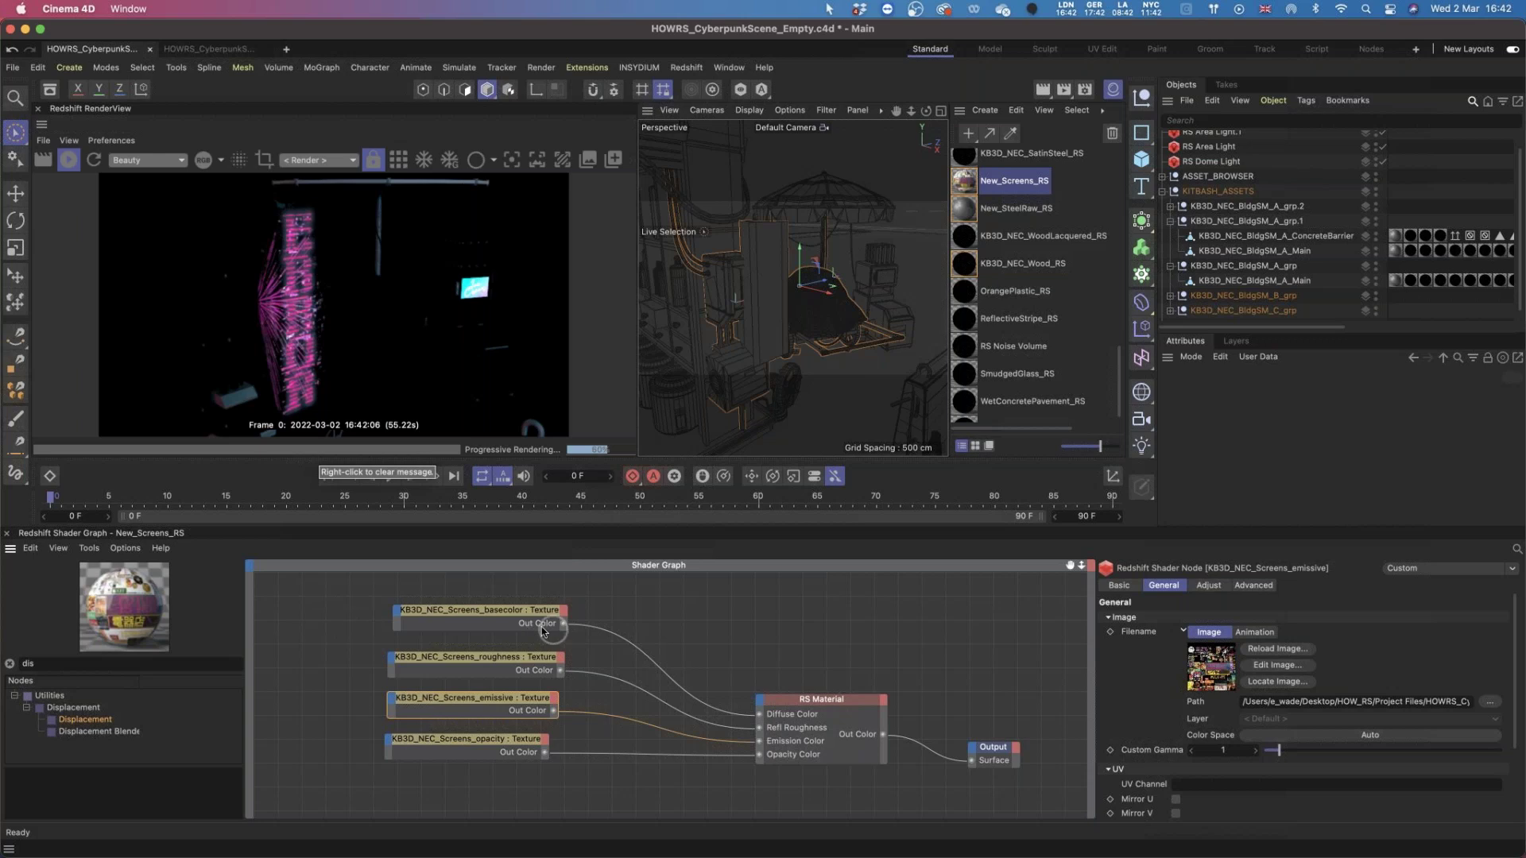
left_click_drag(442, 742, 442, 749)
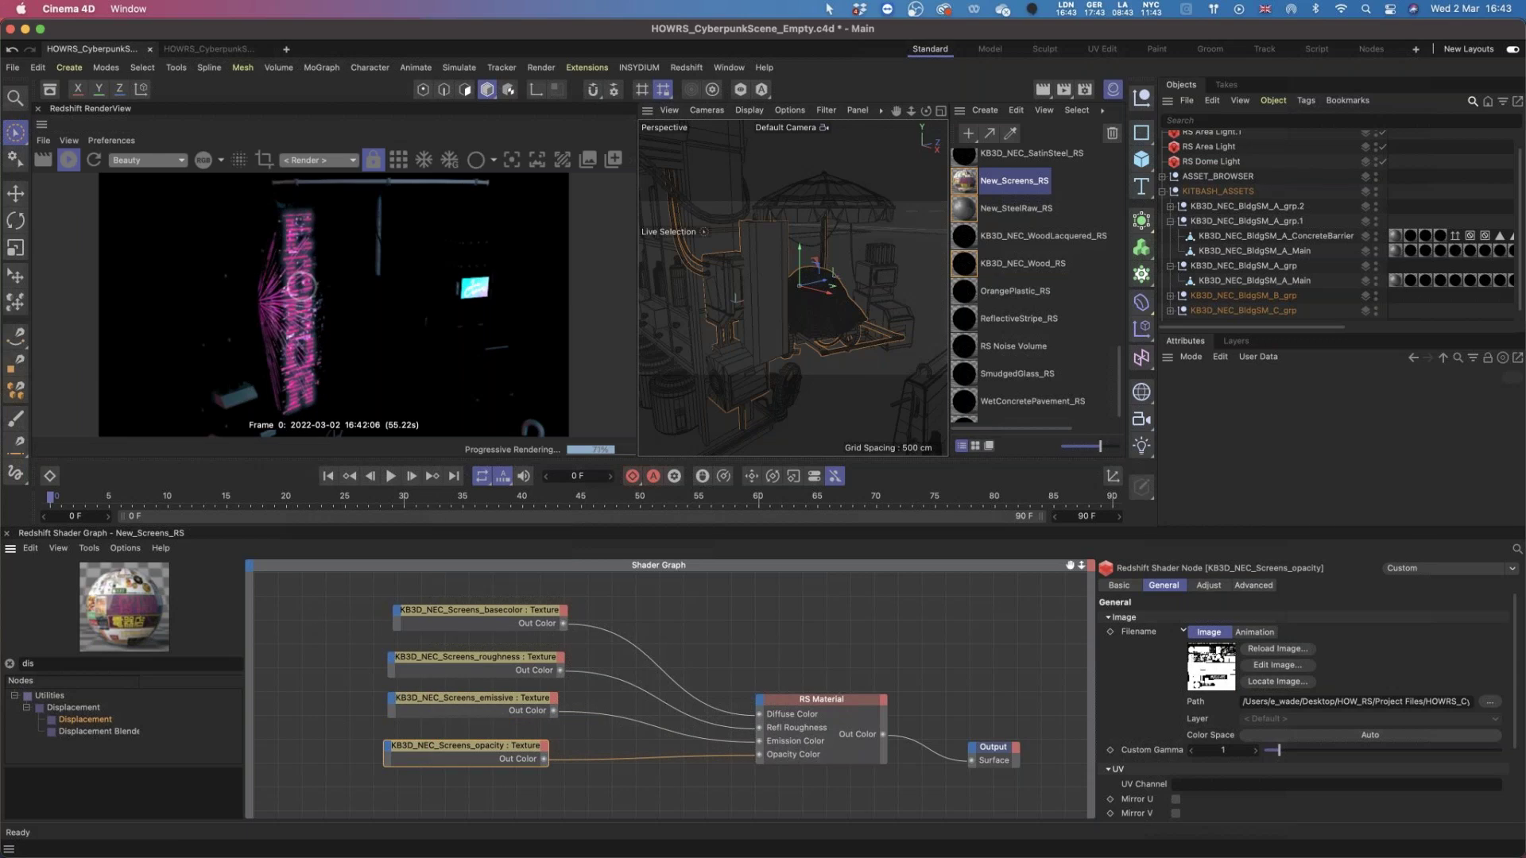
left_click(443, 625)
Compare the New_SteelRaw_RS shader graph with the one of New_Screens_RS.
left_click(973, 209)
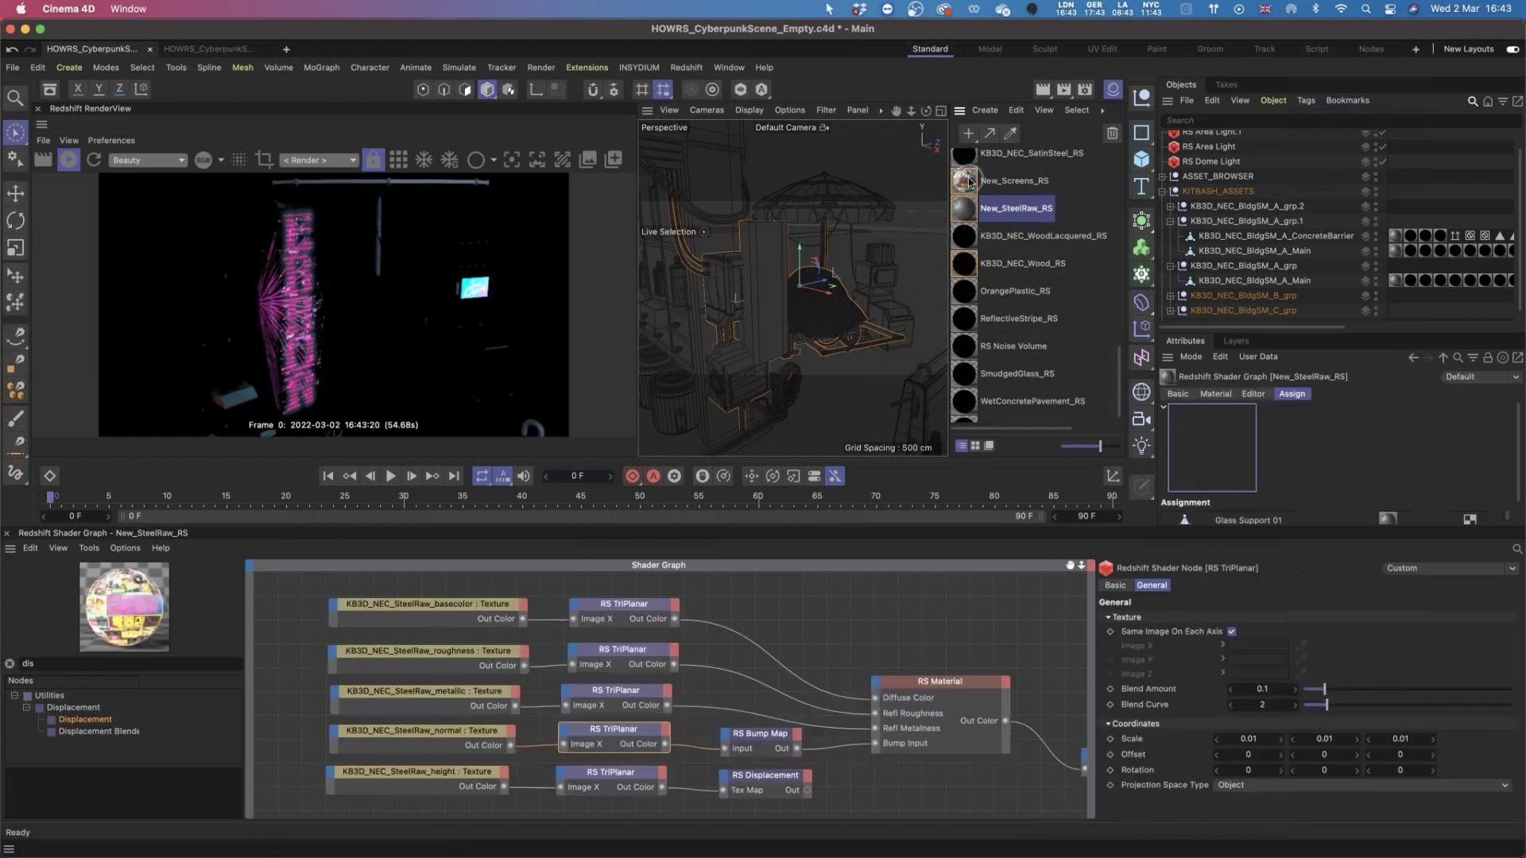
left_click(968, 178)
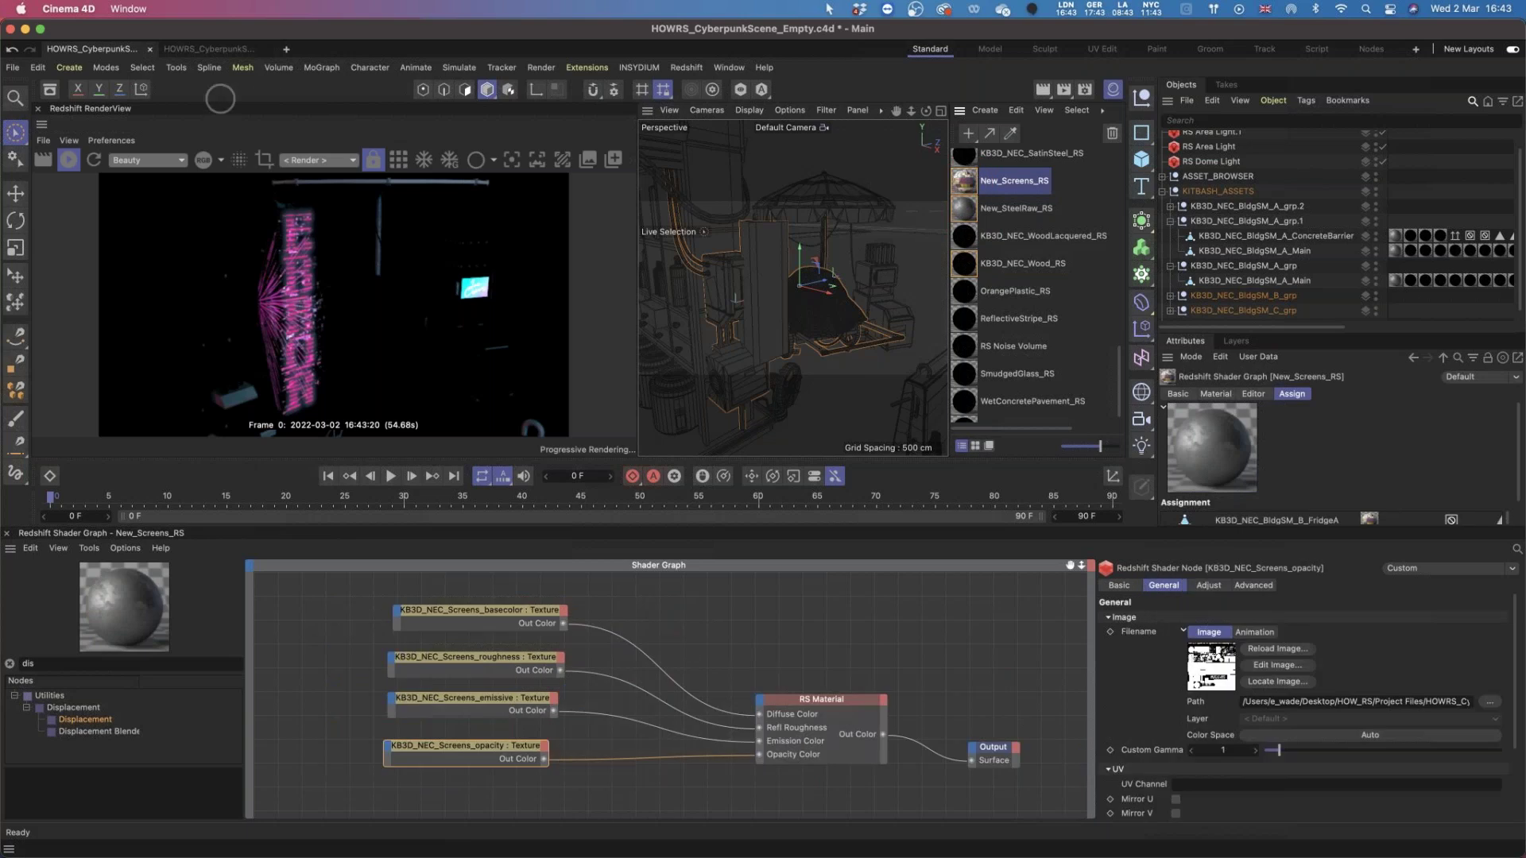
scroll(1039, 282, "up", 2)
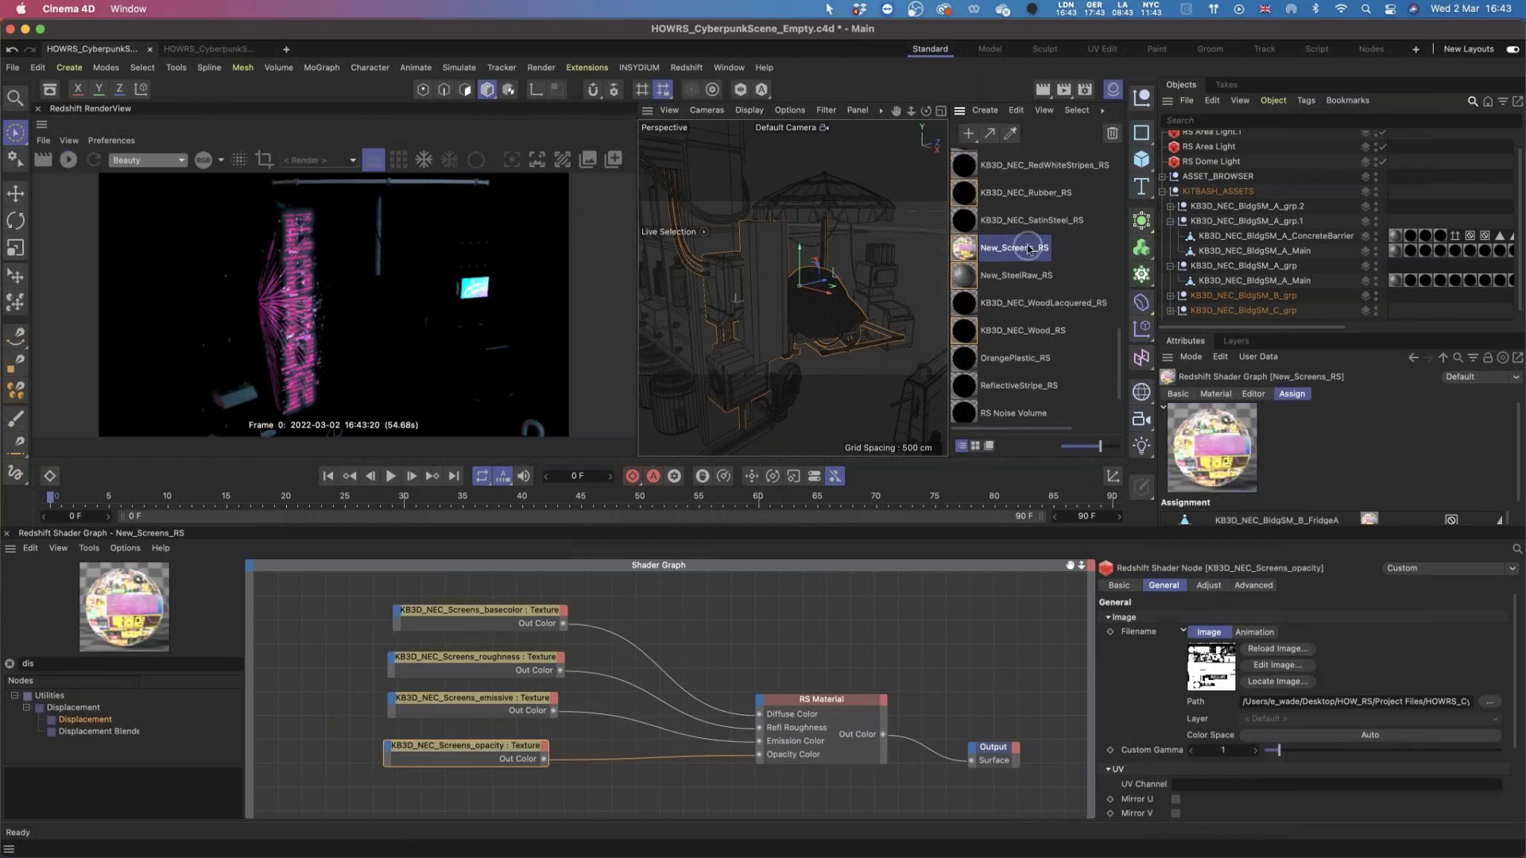
Switch to Finder and look through the KB3D_NEC texture files above the Screens set, from SatinSteel back to PlasticWhite.
left_click(27, 846)
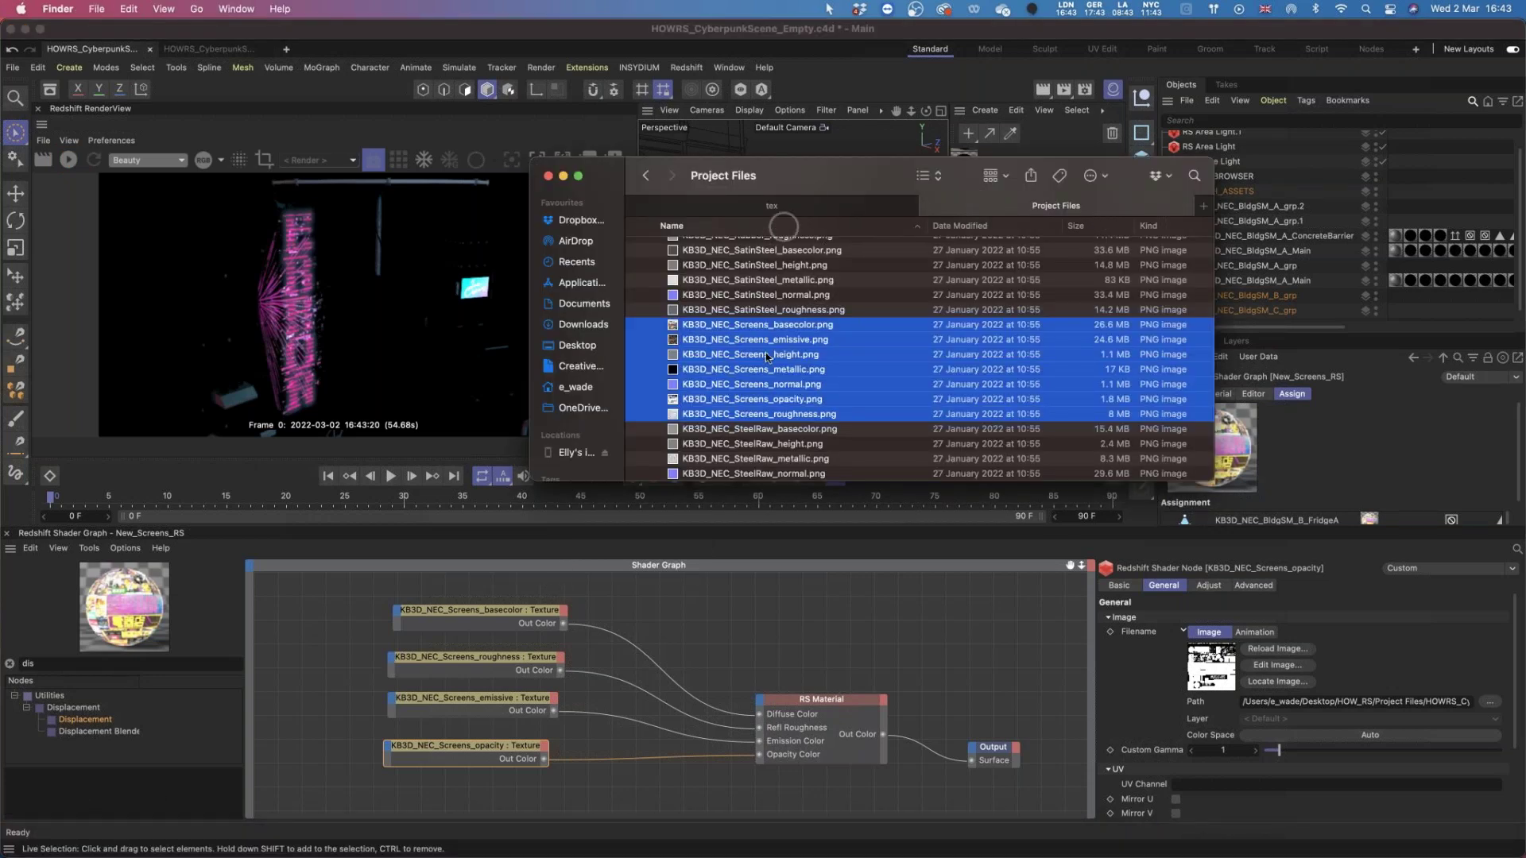
scroll(728, 294, "up", 4)
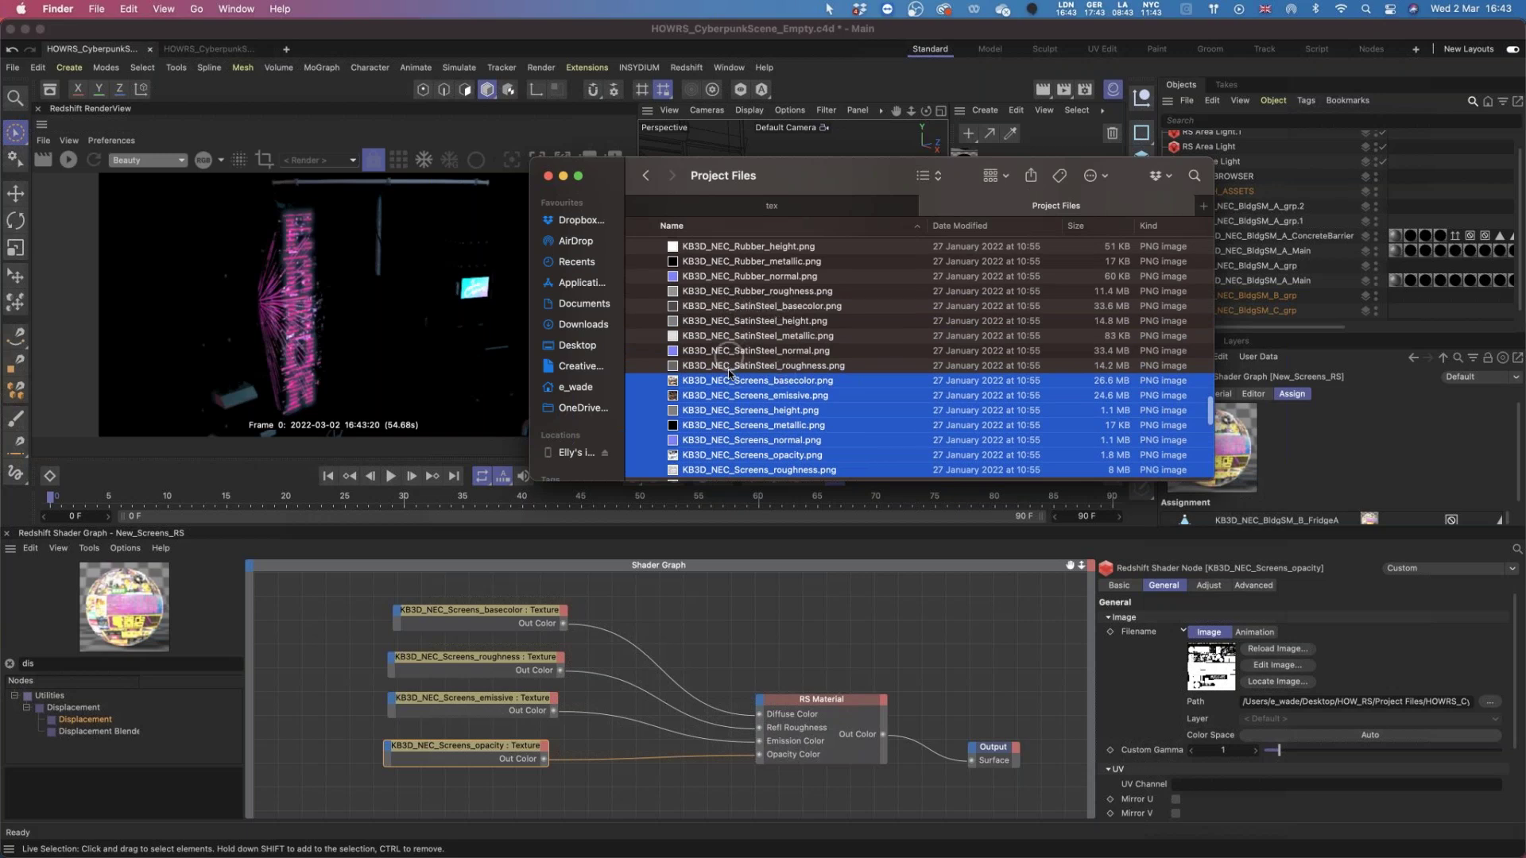
scroll(795, 298, "up", 4)
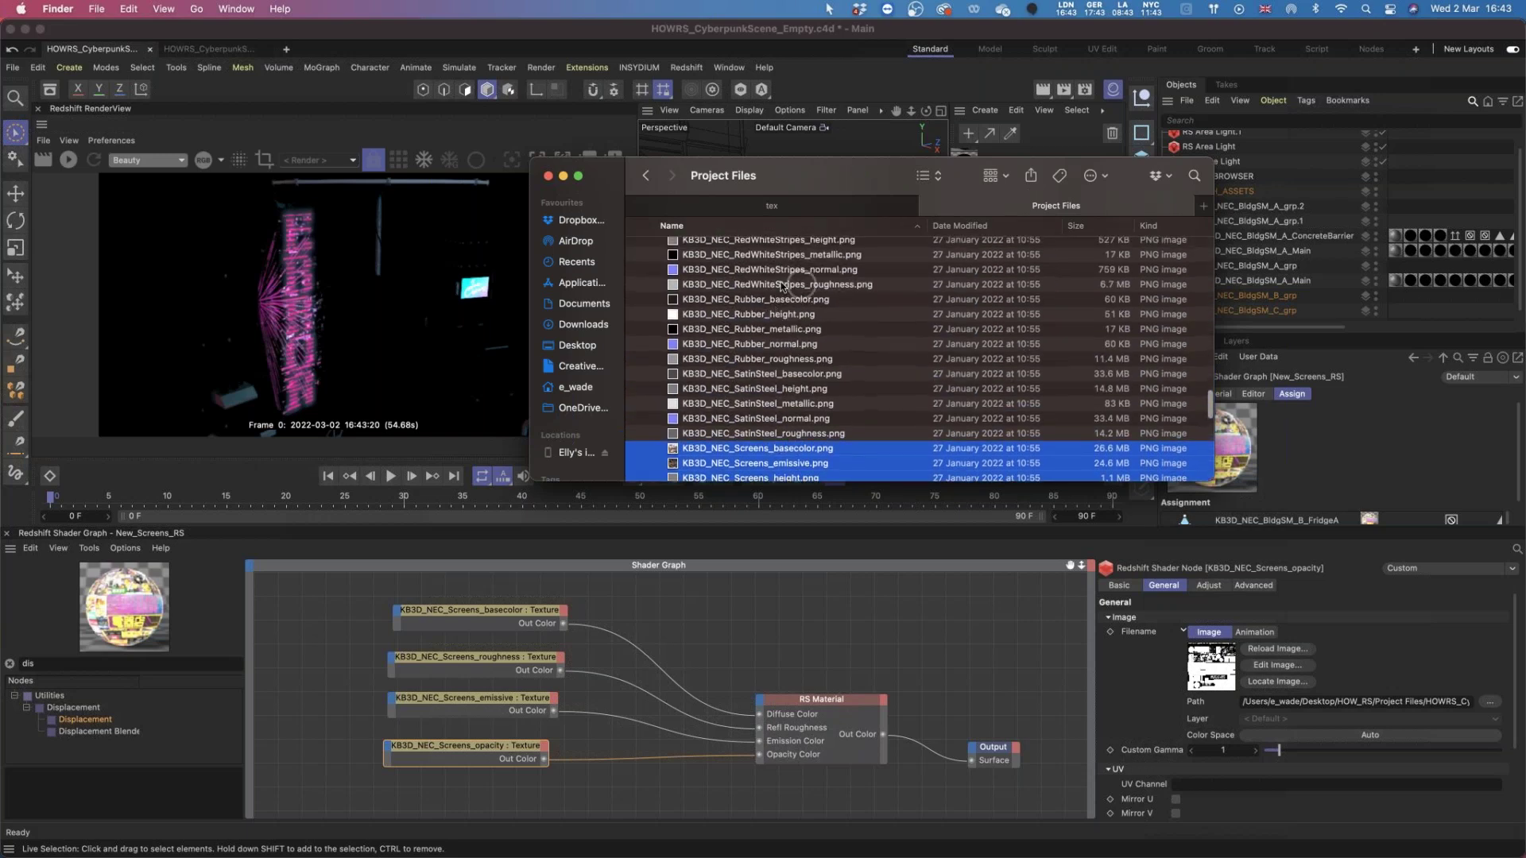
scroll(795, 294, "up", 6)
scroll(789, 352, "up", 3)
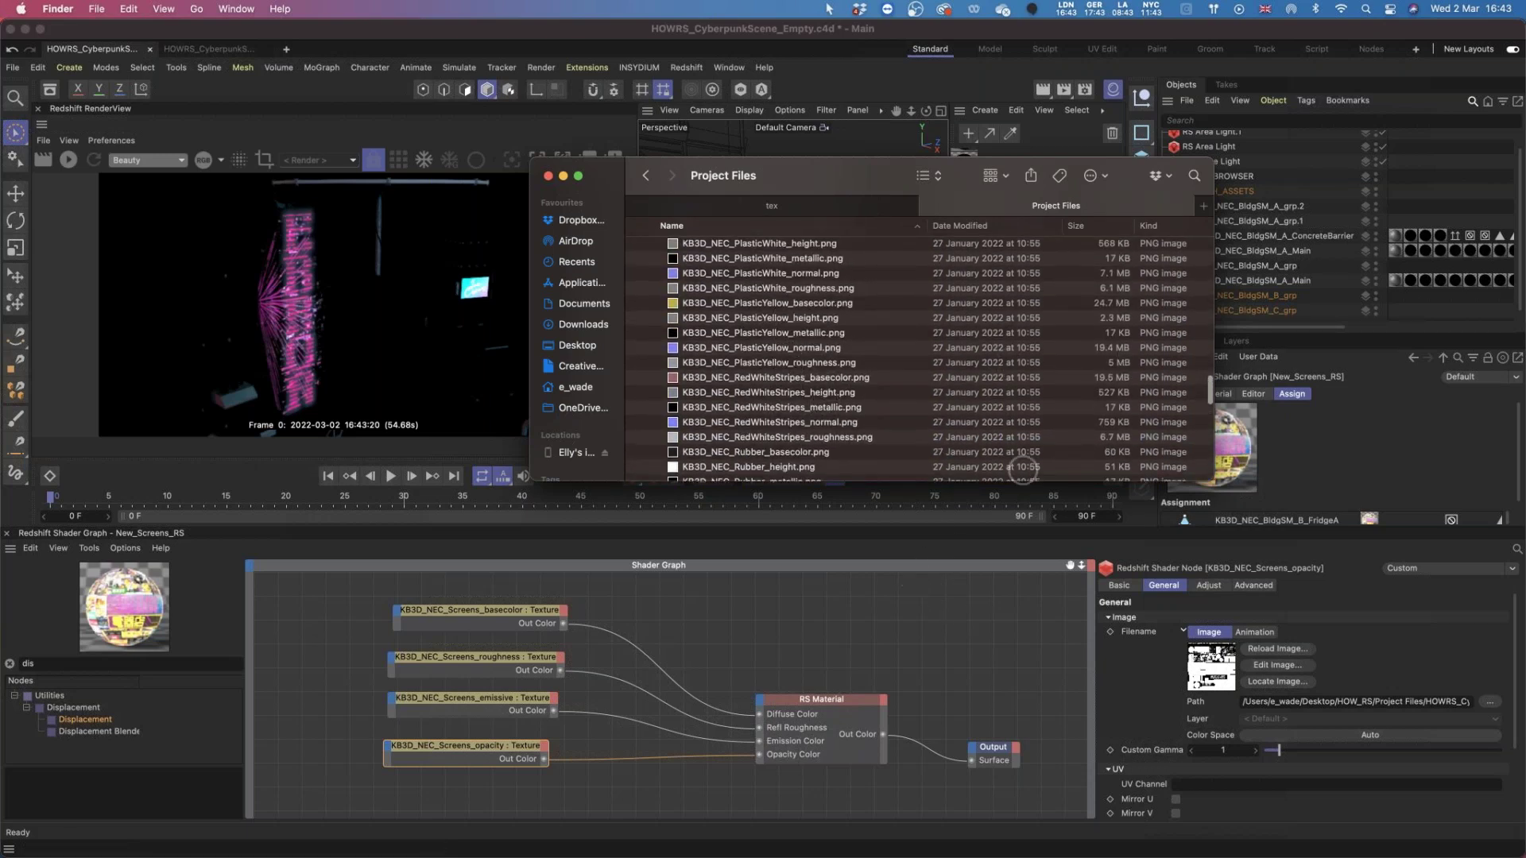
left_click(983, 617)
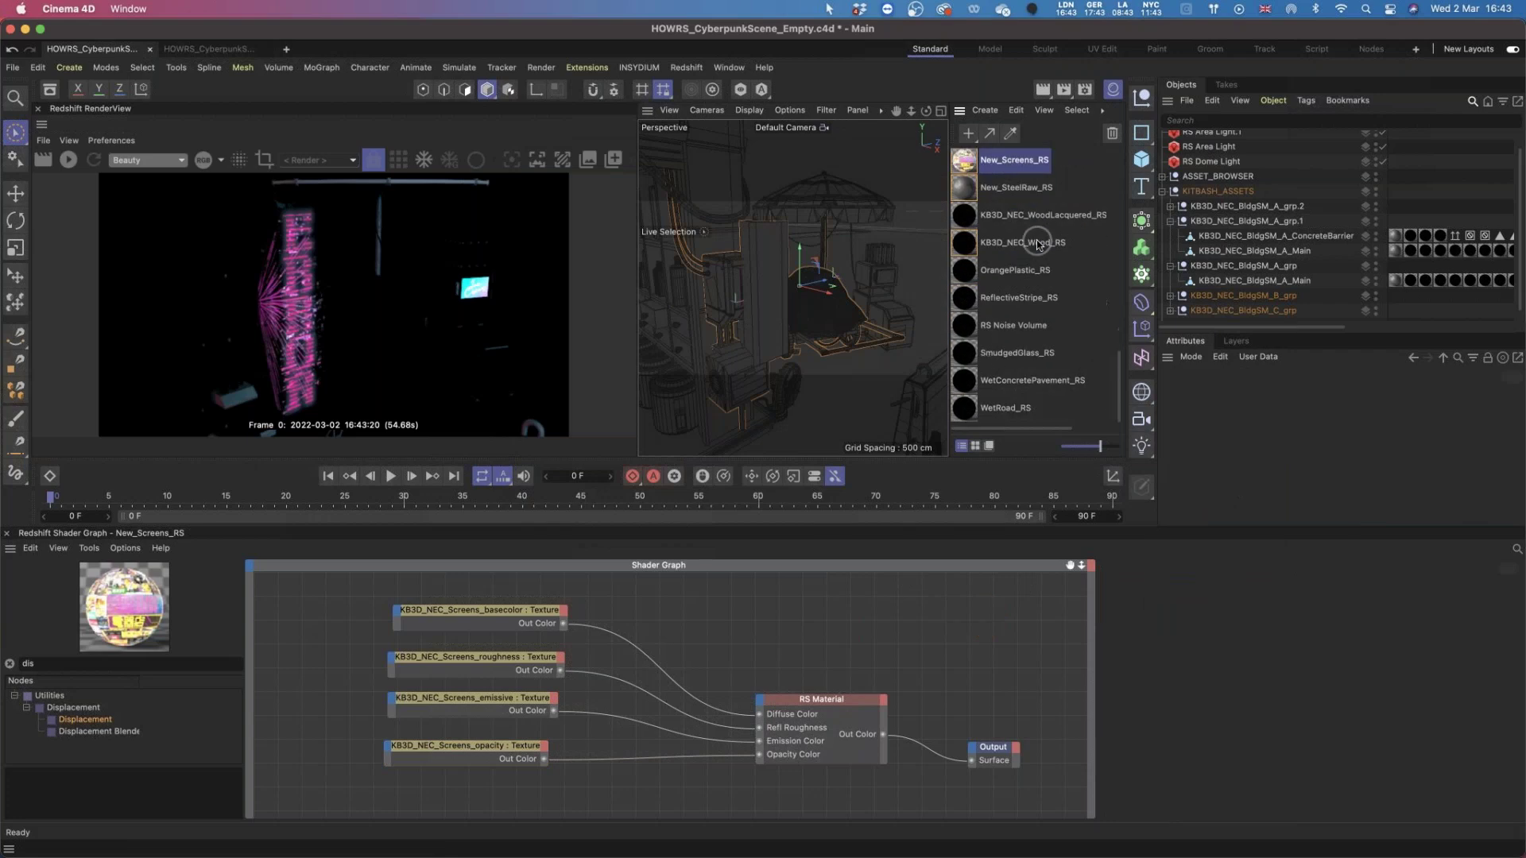
Open the shader graphs of the OrangePlastic_RS and SmudgedGlass_RS materials.
left_click(970, 270)
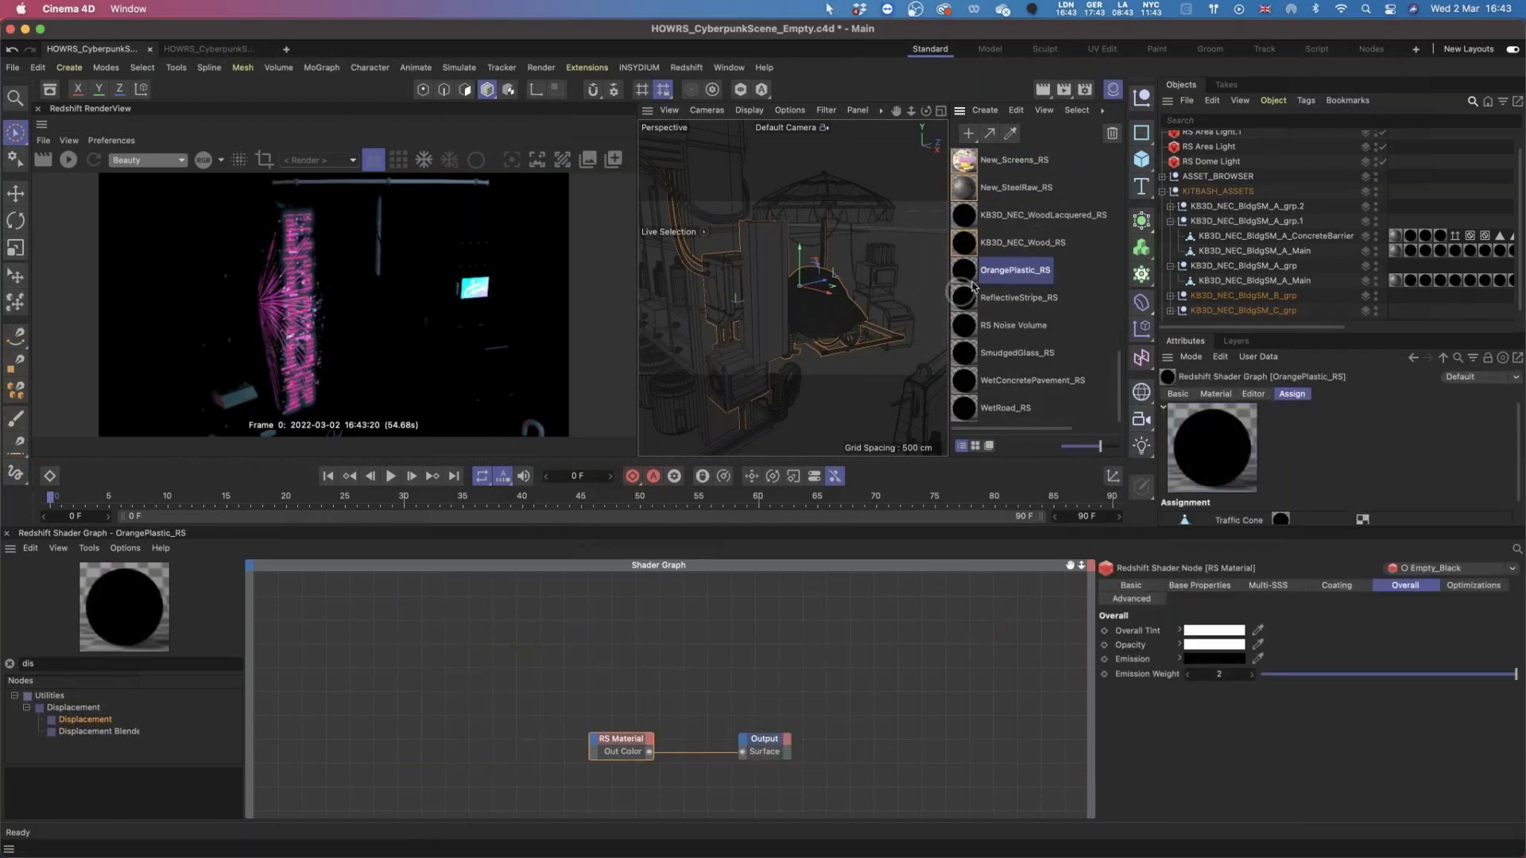
left_click(968, 352)
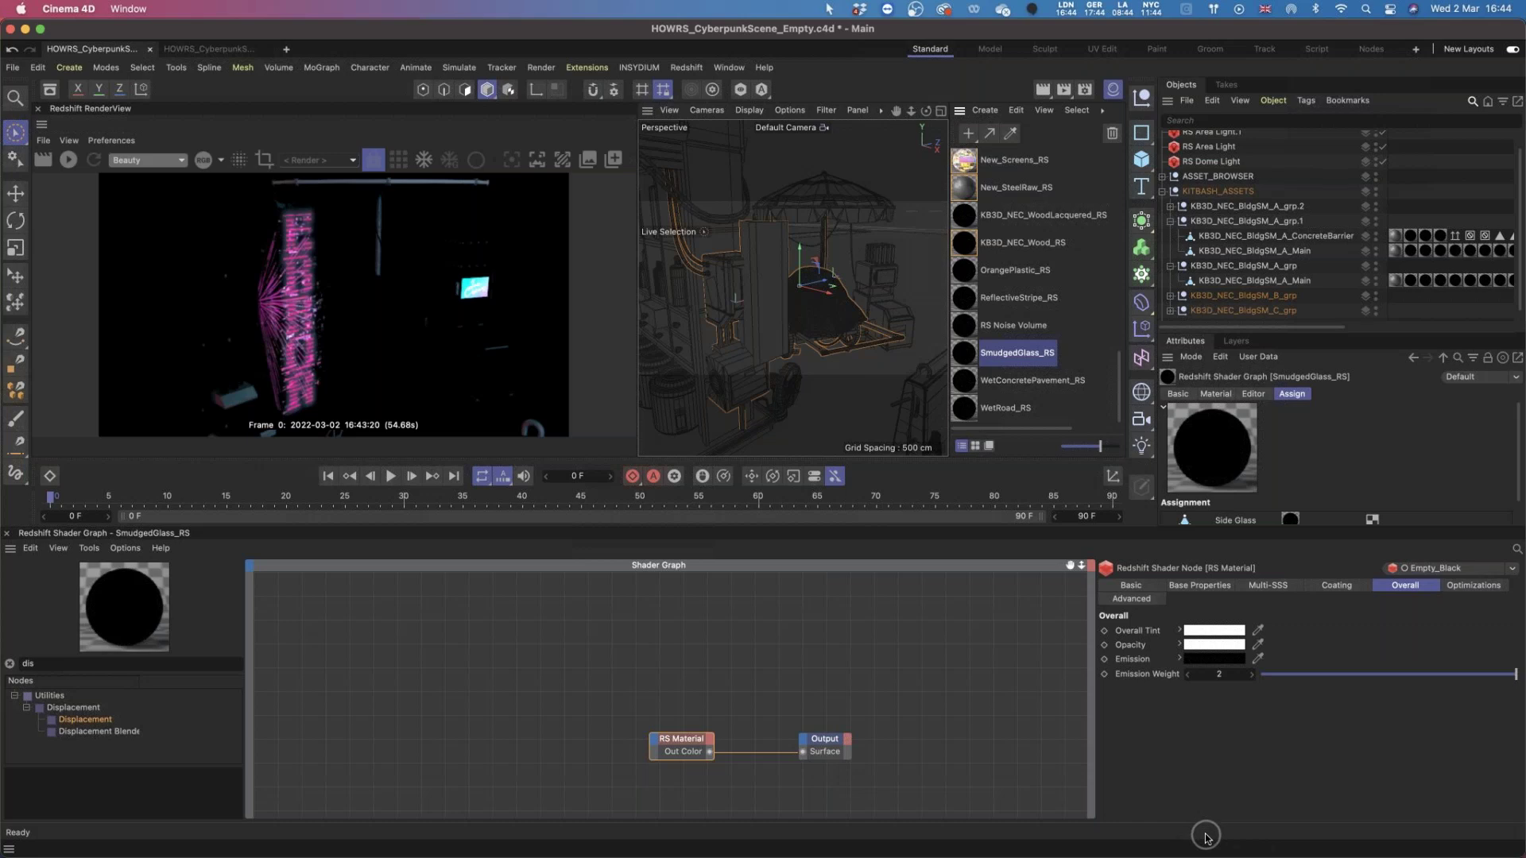
left_click(1205, 837)
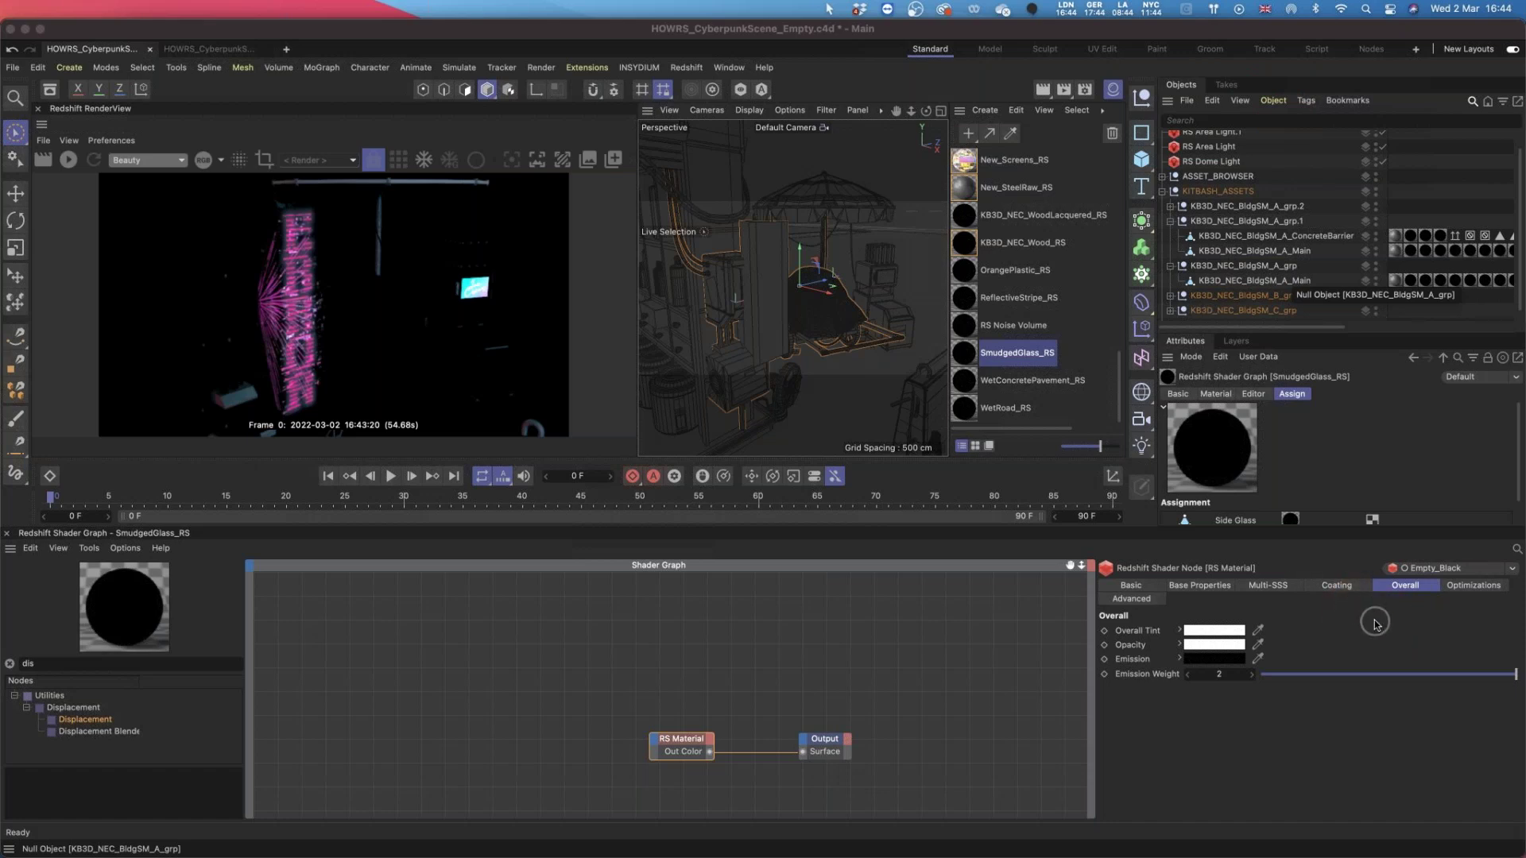
left_click(1340, 43)
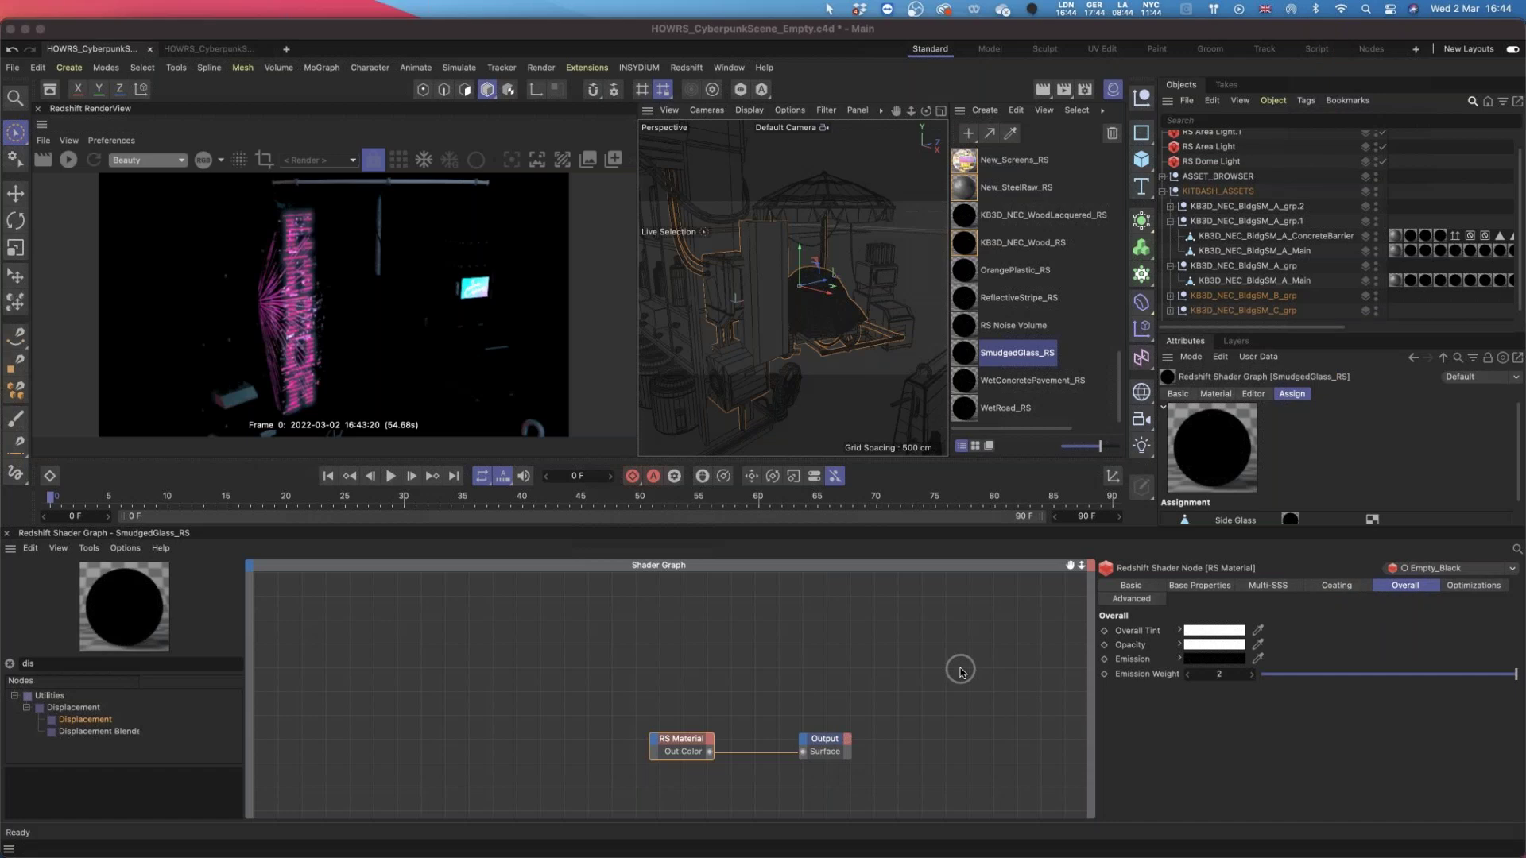
left_click_drag(1374, 689, 1433, 856)
left_click(826, 685)
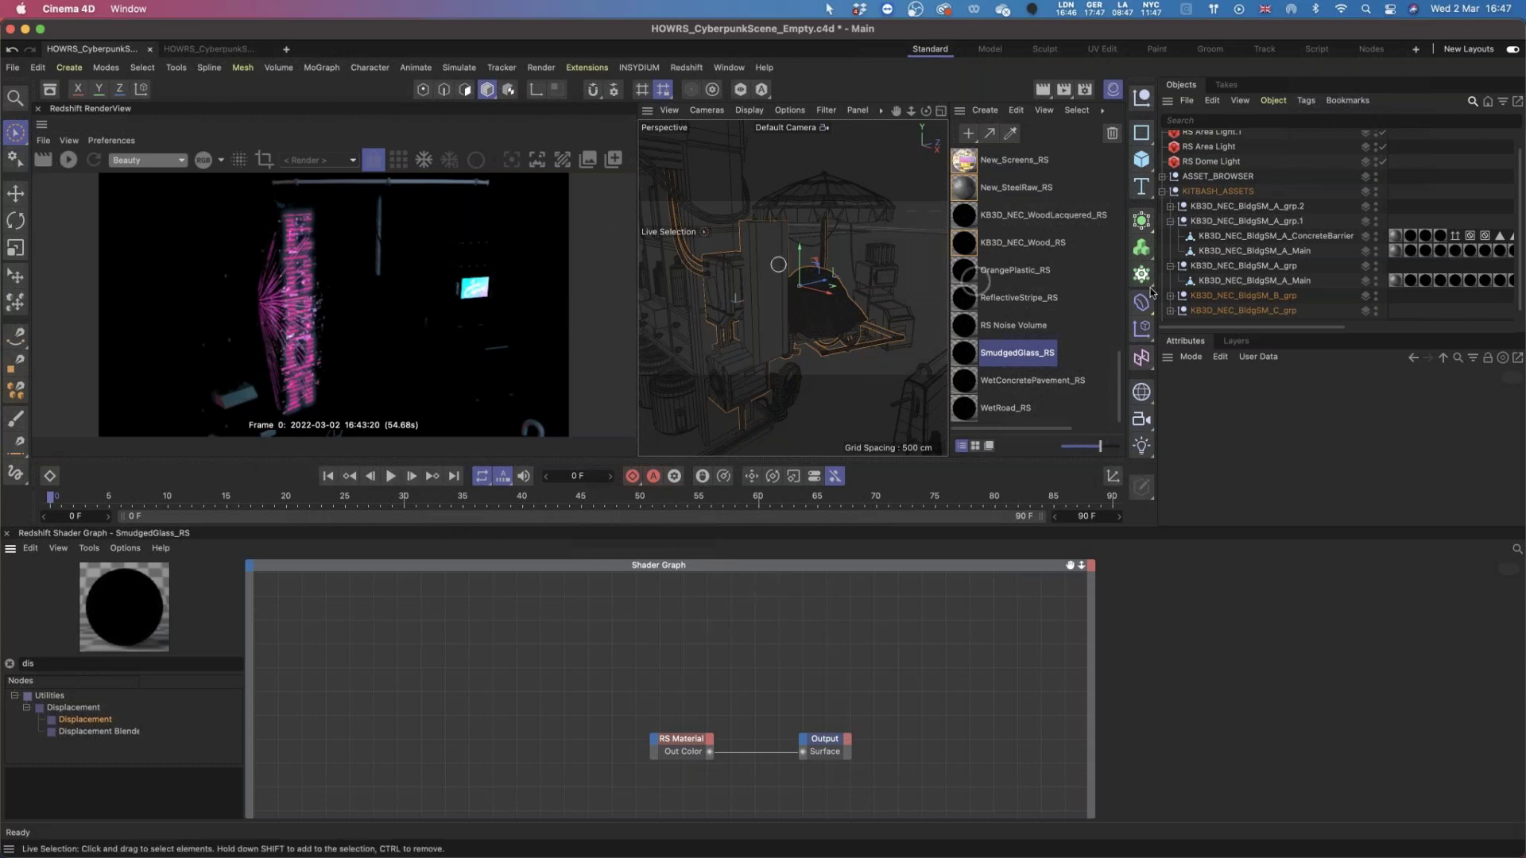
Collapse the KITBASH_ASSETS group and run a short Redshift preview render of the road area.
left_click(1162, 192)
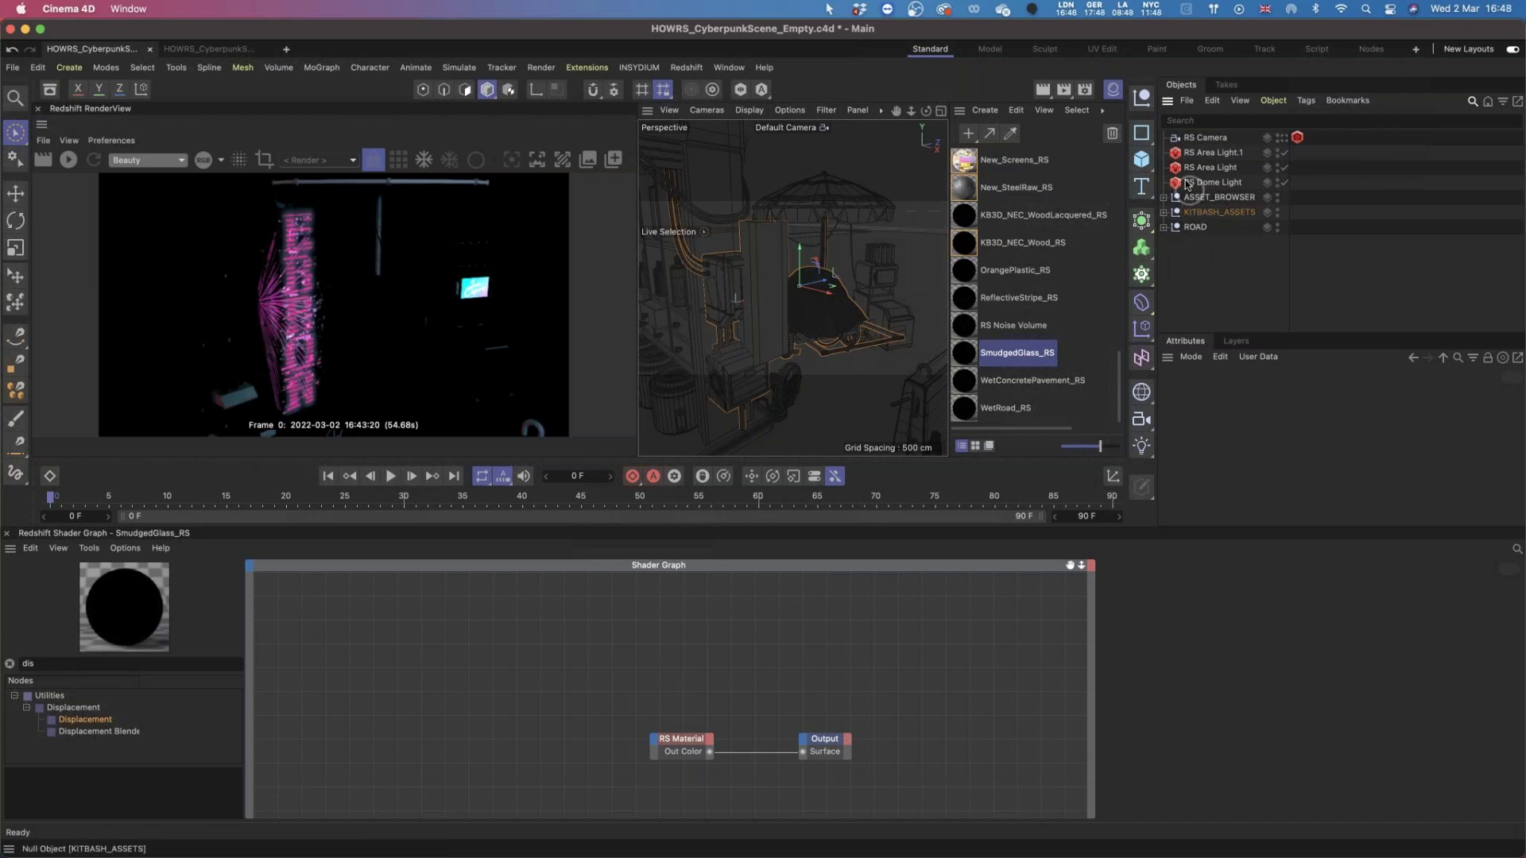
left_click_drag(872, 344, 837, 247, "alt")
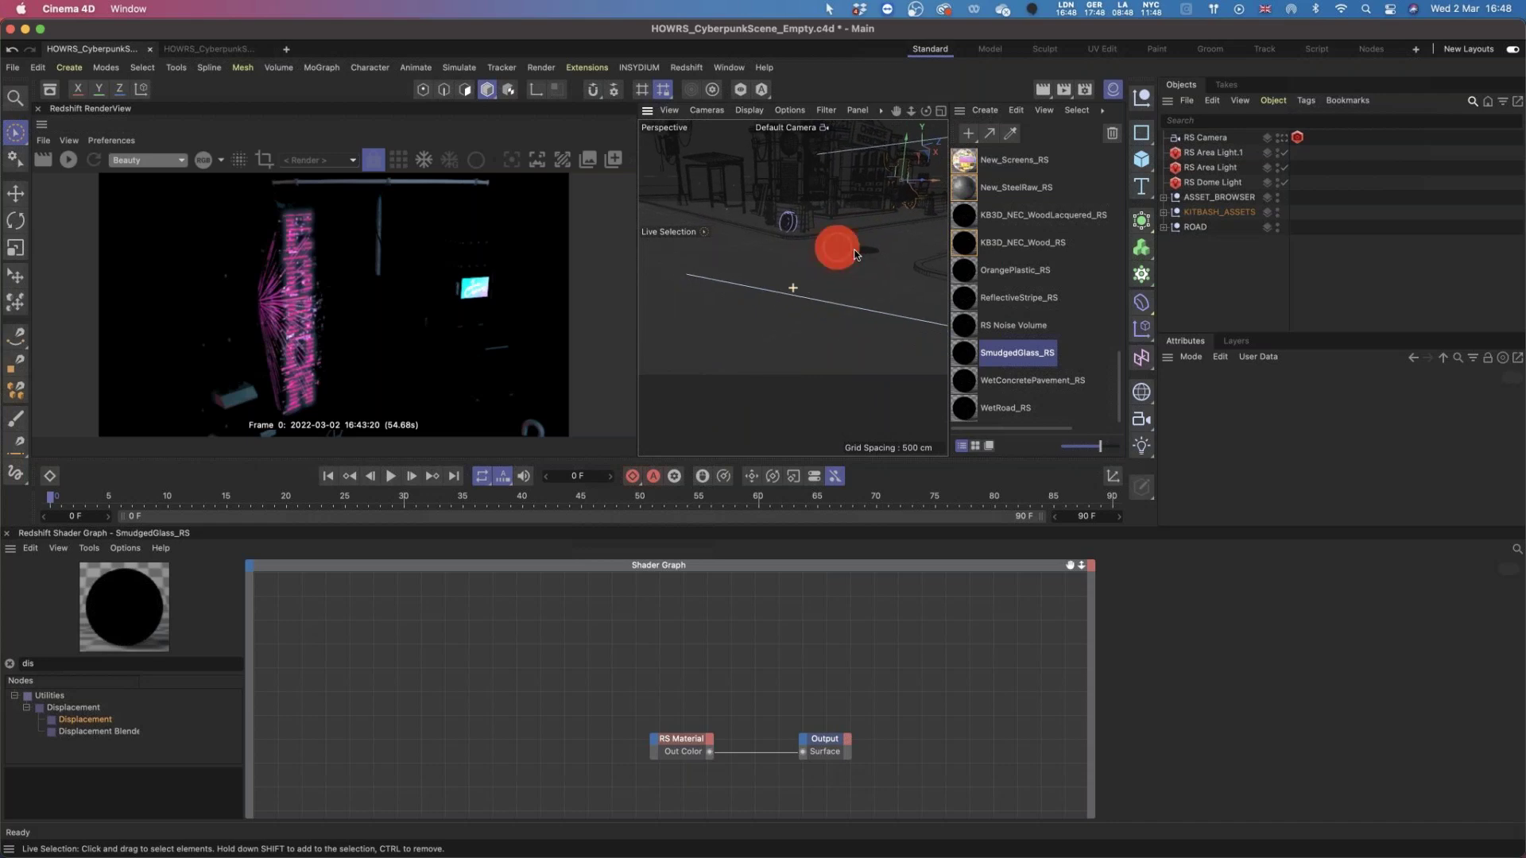
left_click(70, 160)
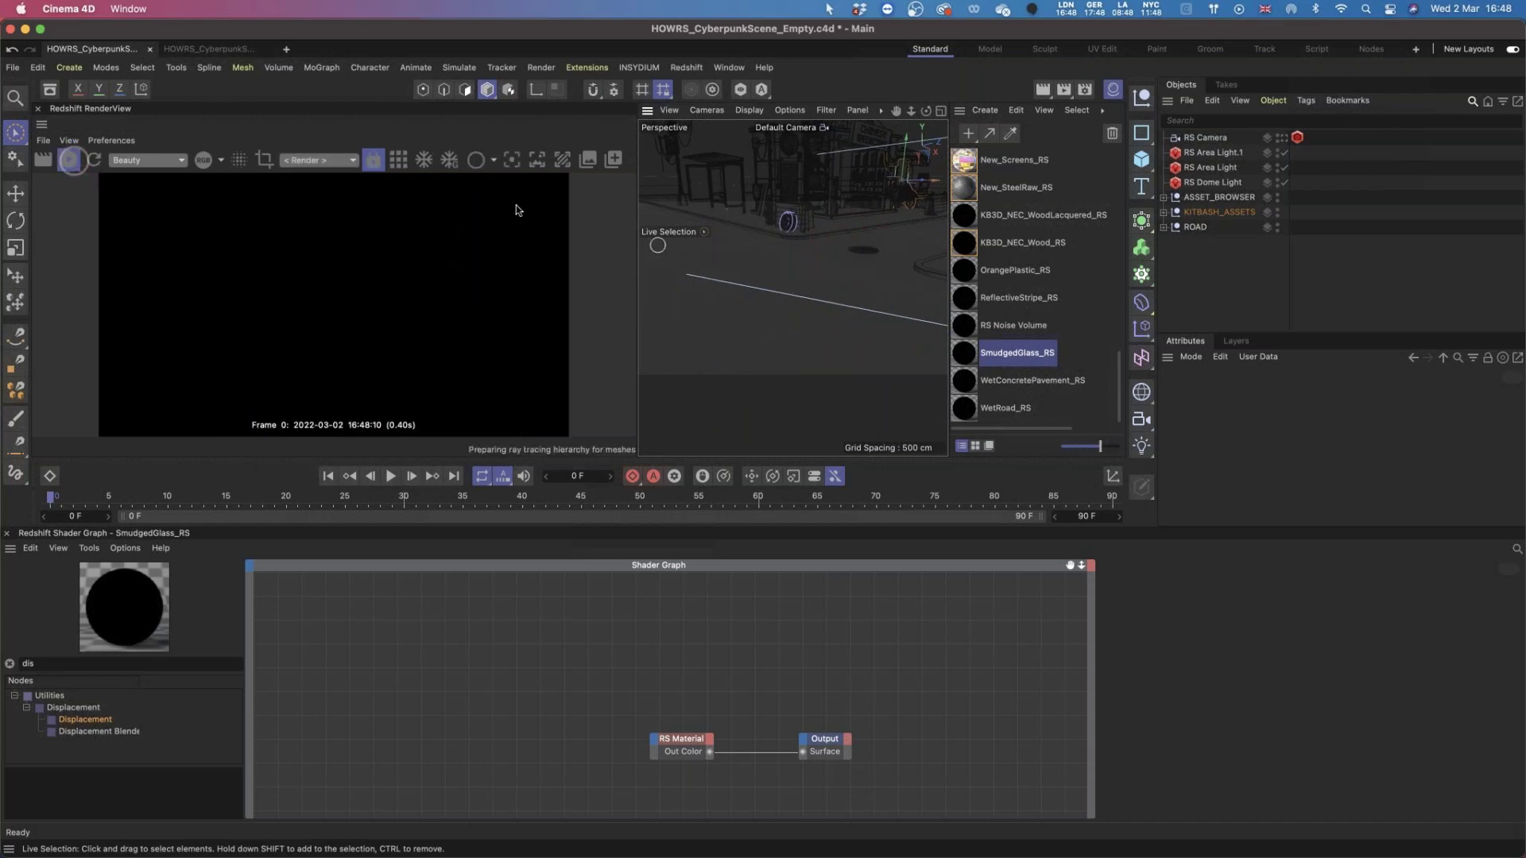
left_click(95, 163)
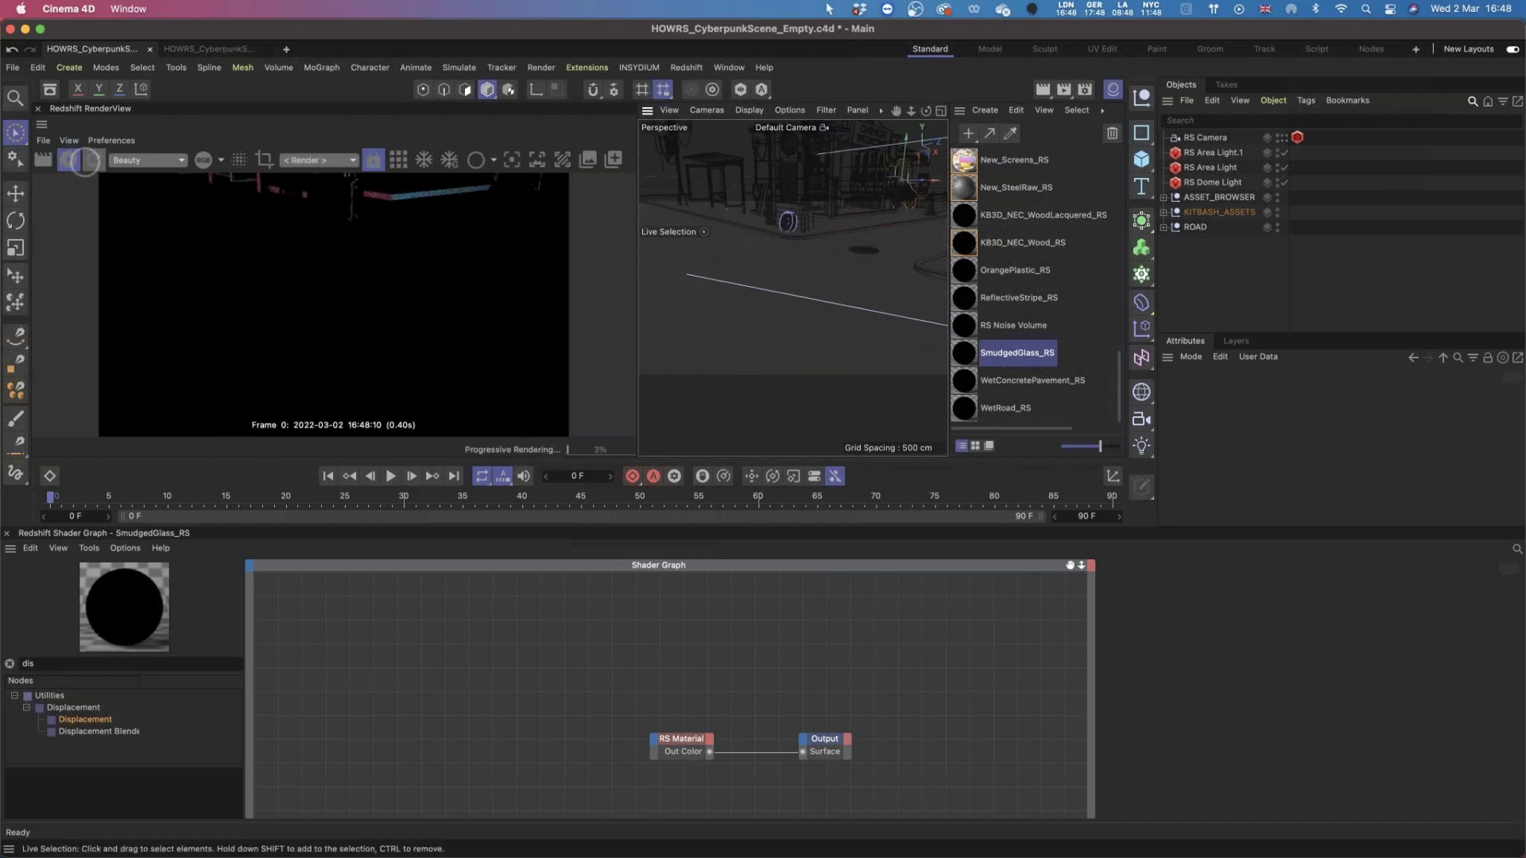
Create a new Redshift material and name it New_WetRoad_RS.
left_click(986, 111)
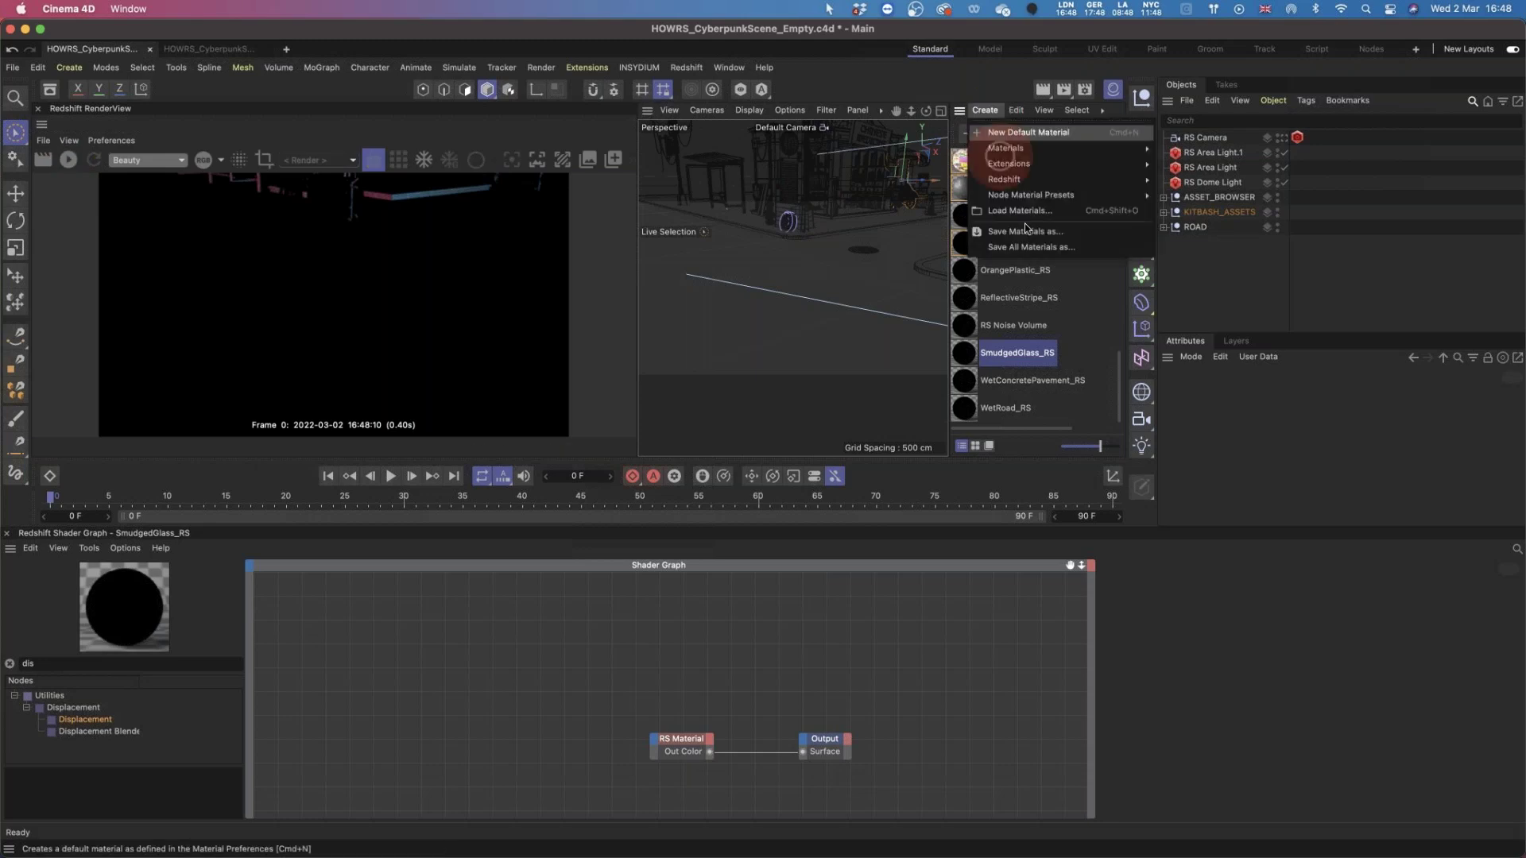
mouse_move(1113, 178)
mouse_move(1176, 177)
left_click(1231, 180)
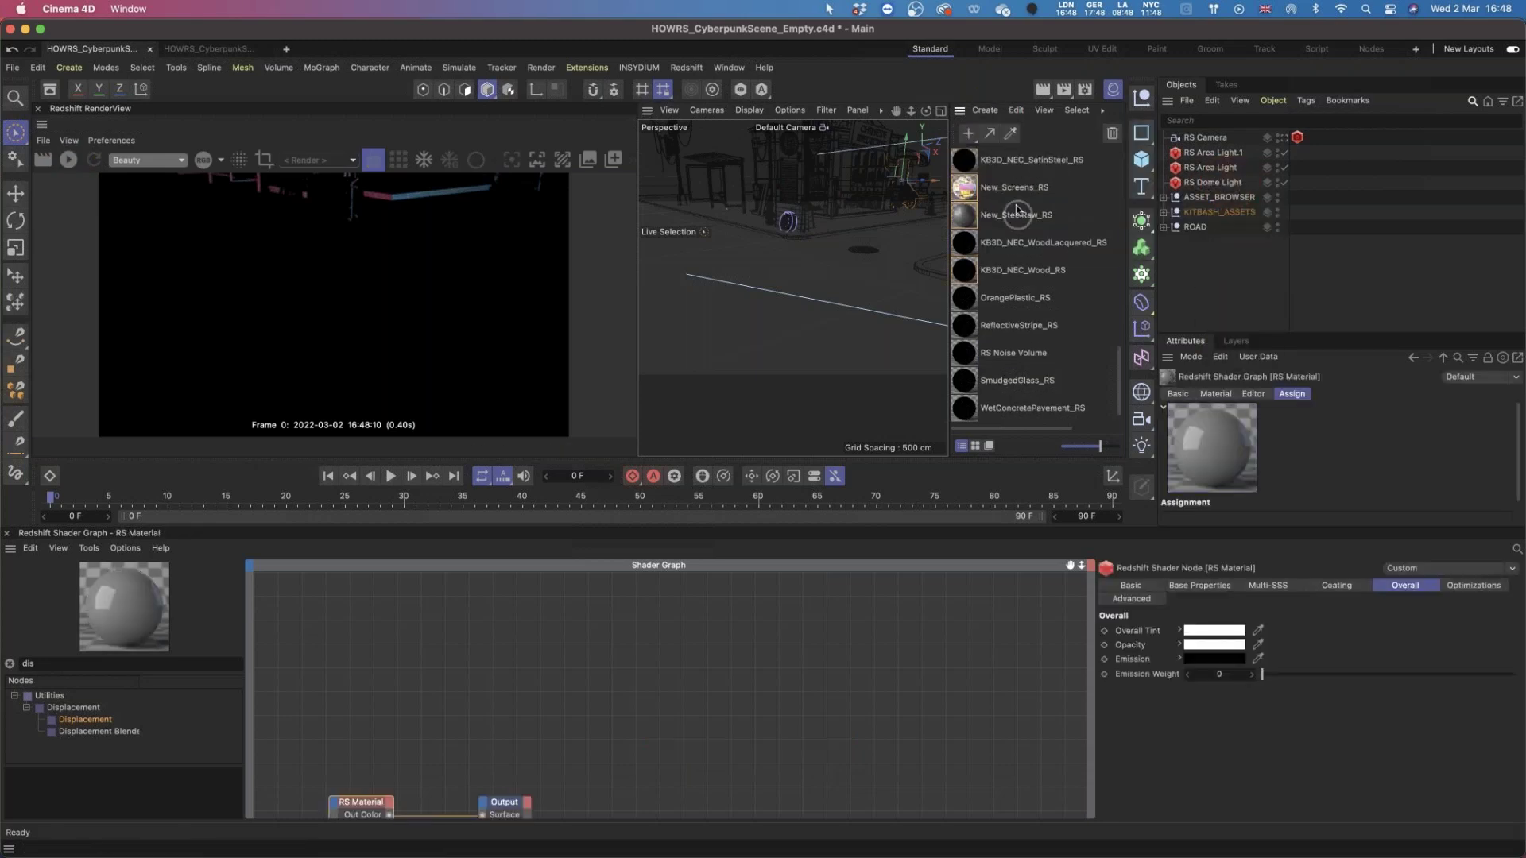
left_click(995, 165)
double_click(995, 163)
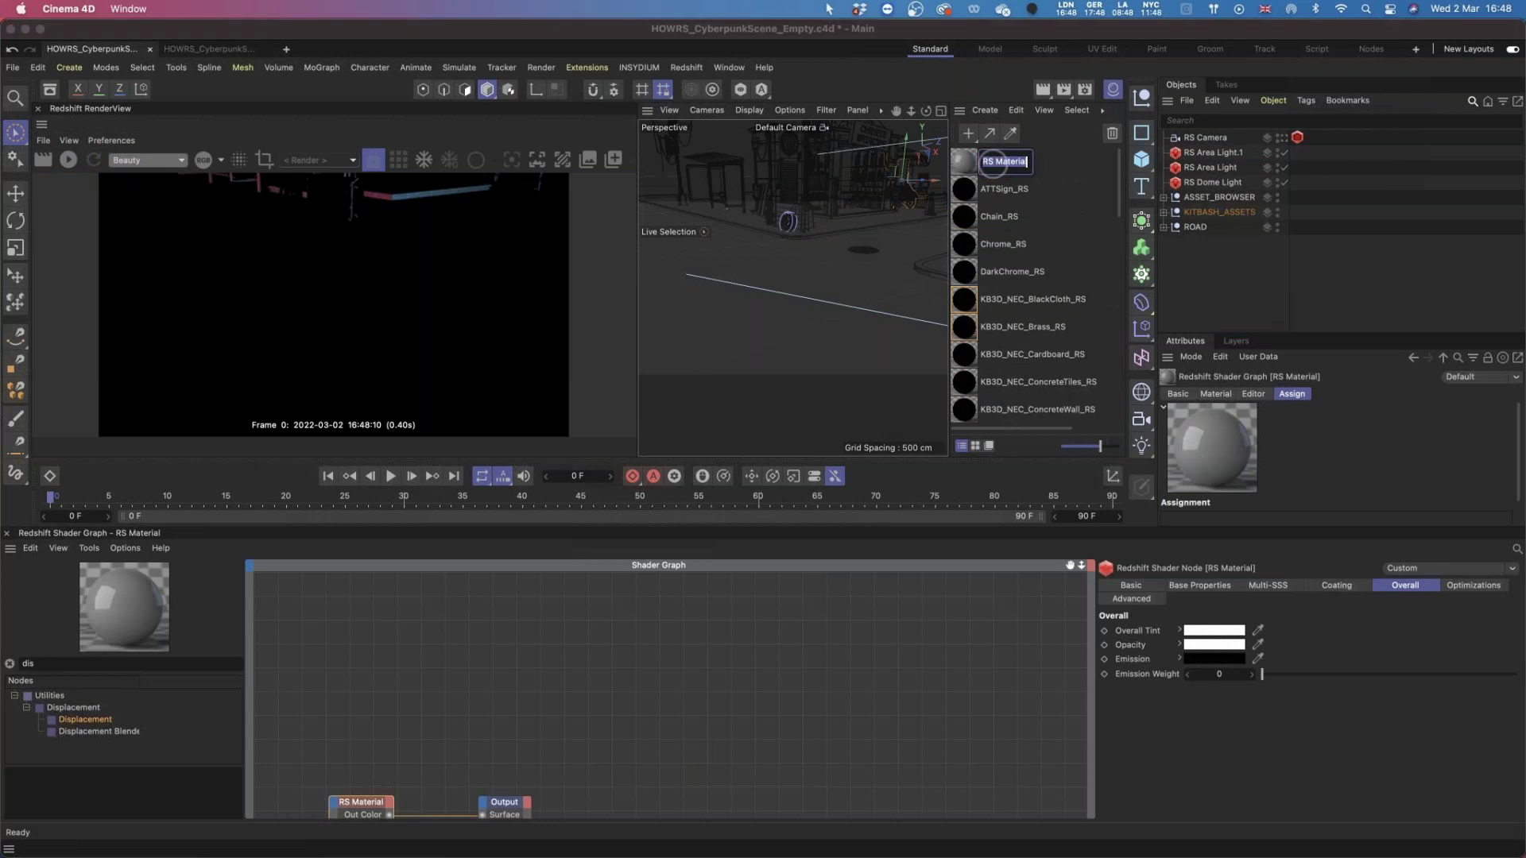
type("New-")
type("WetF")
type("oad_RS")
Assign New_WetRoad_RS to the road surface and start the live Redshift render.
left_click(971, 175)
left_click_drag(971, 175, 762, 300)
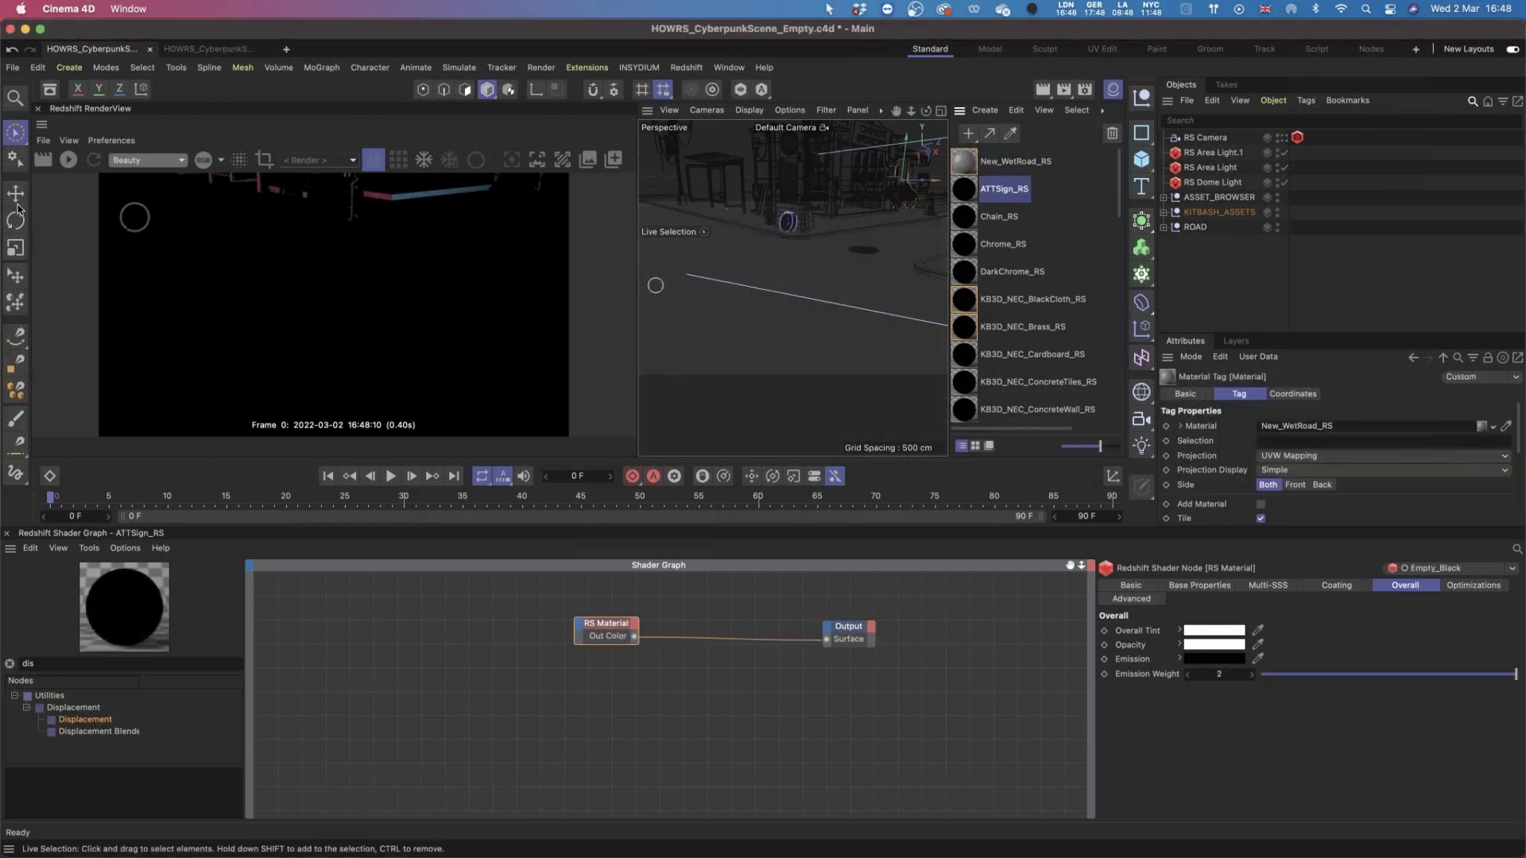
left_click(67, 162)
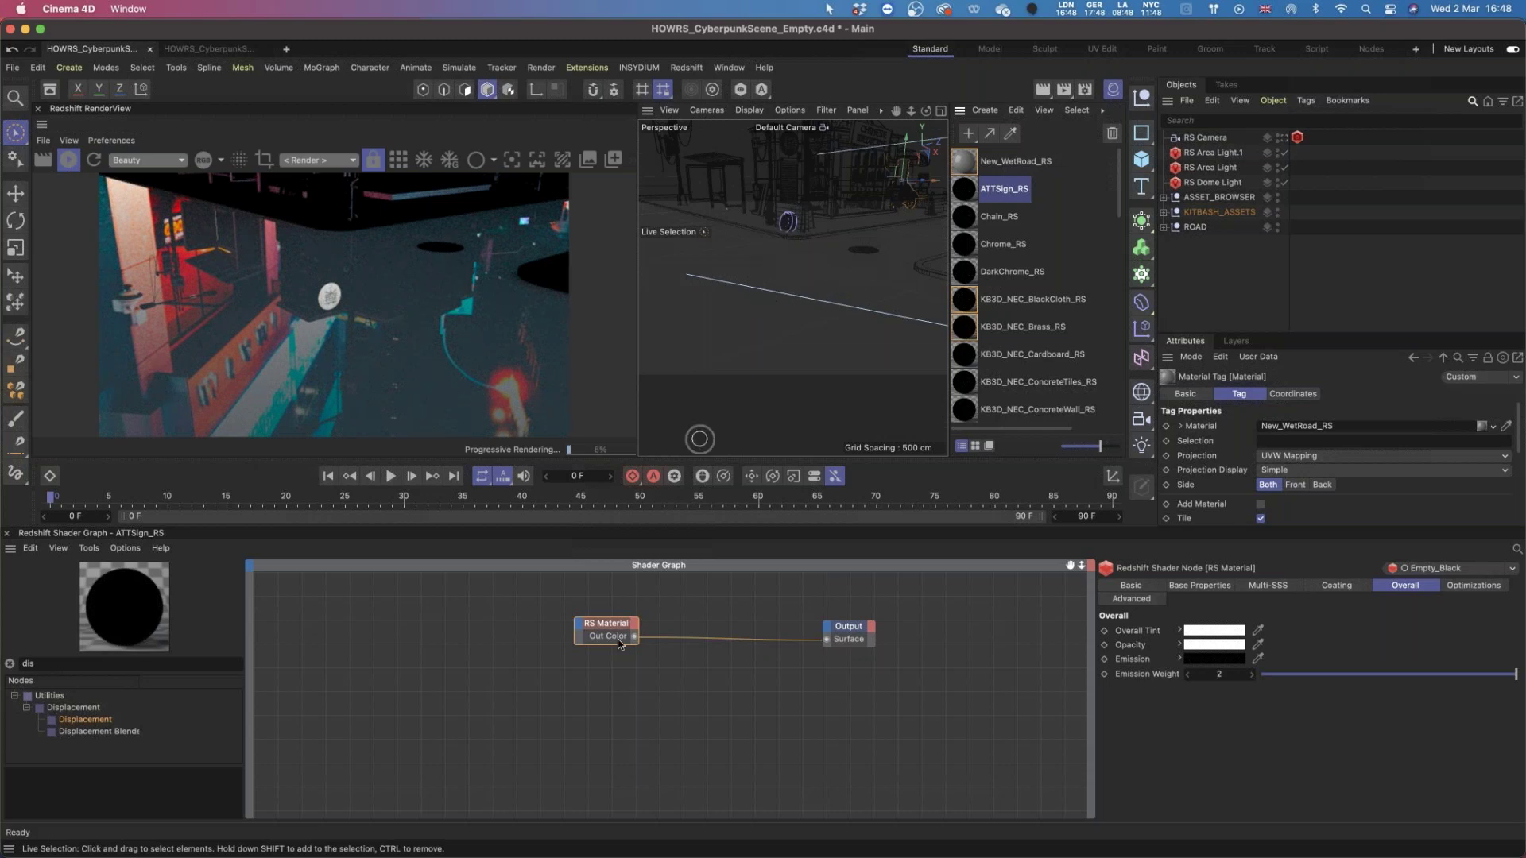
Open the shader graph of the New_WetRoad_RS material.
left_click(964, 161)
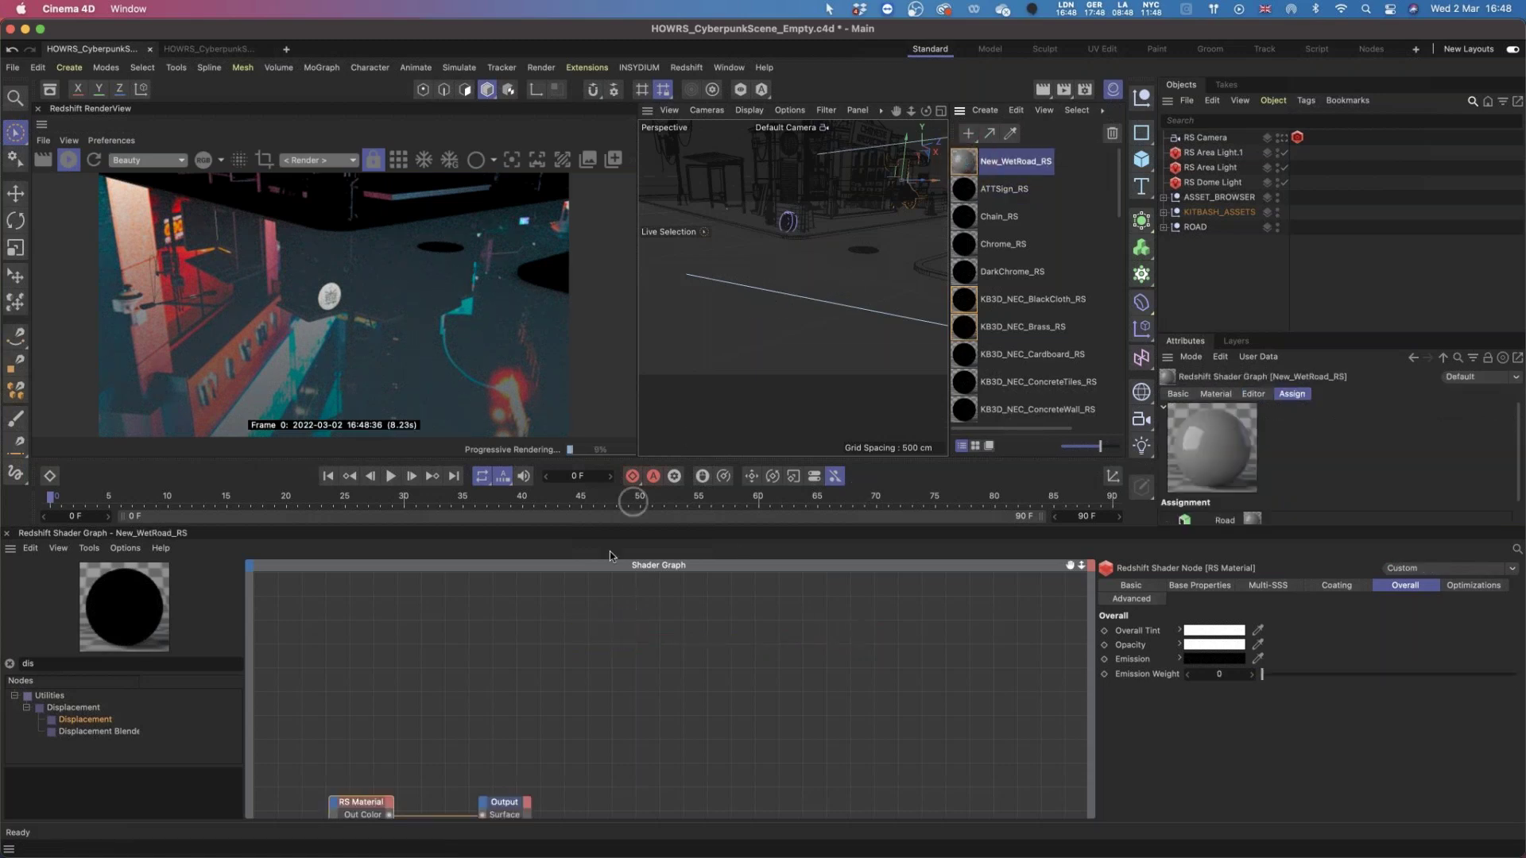
mouse_move(537, 702)
middle_mouse_down("alt")
mouse_move(737, 631)
mouse_move(1022, 606)
middle_mouse_up("alt")
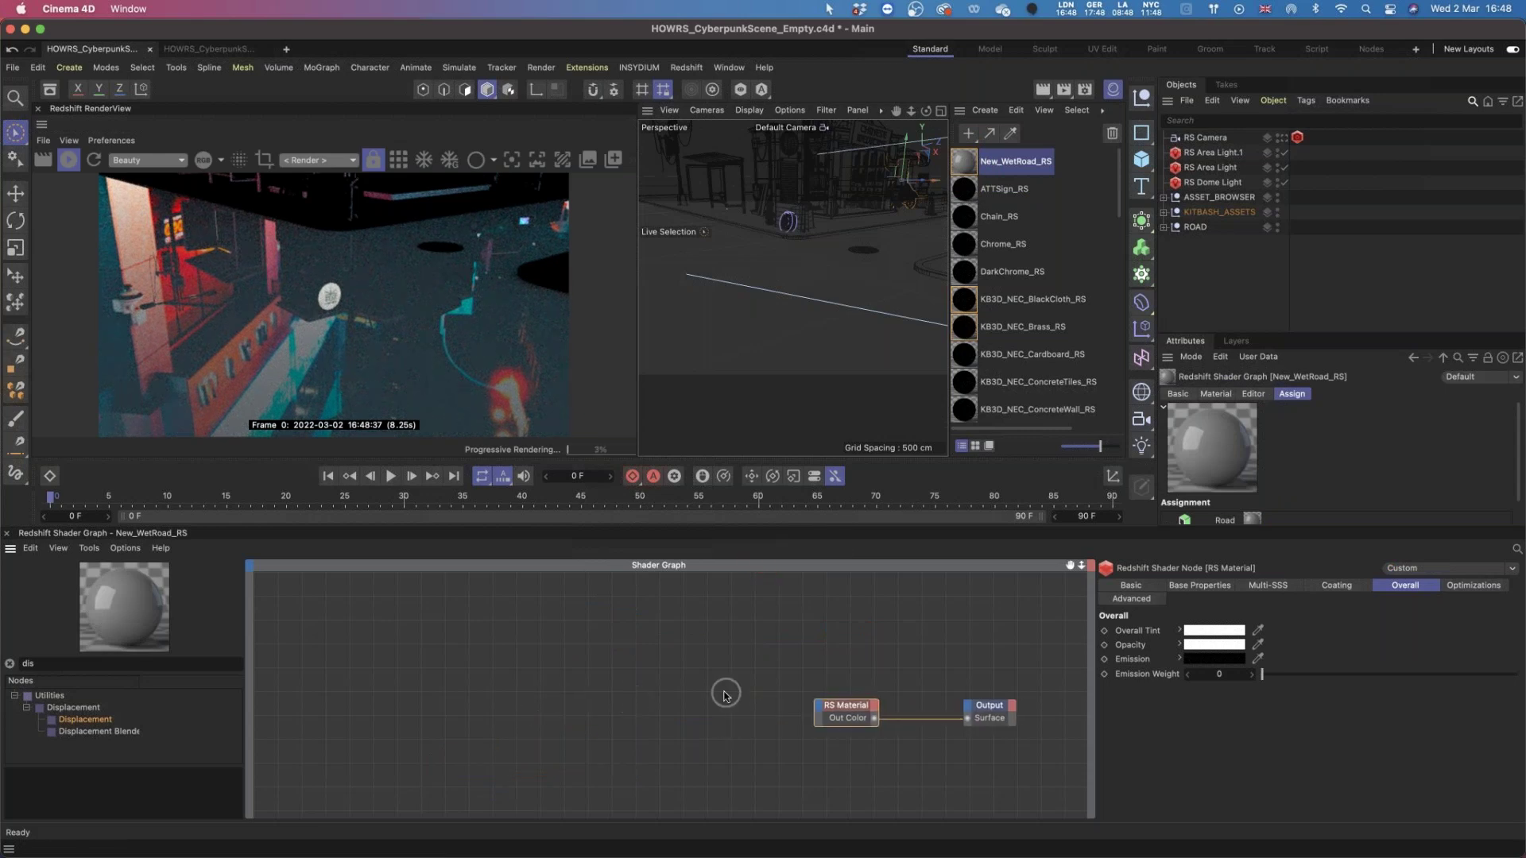
middle_click_drag(724, 693, 725, 693, "alt")
right_click_drag(725, 693, 736, 693, "alt")
middle_click_drag(805, 675, 766, 672, "alt")
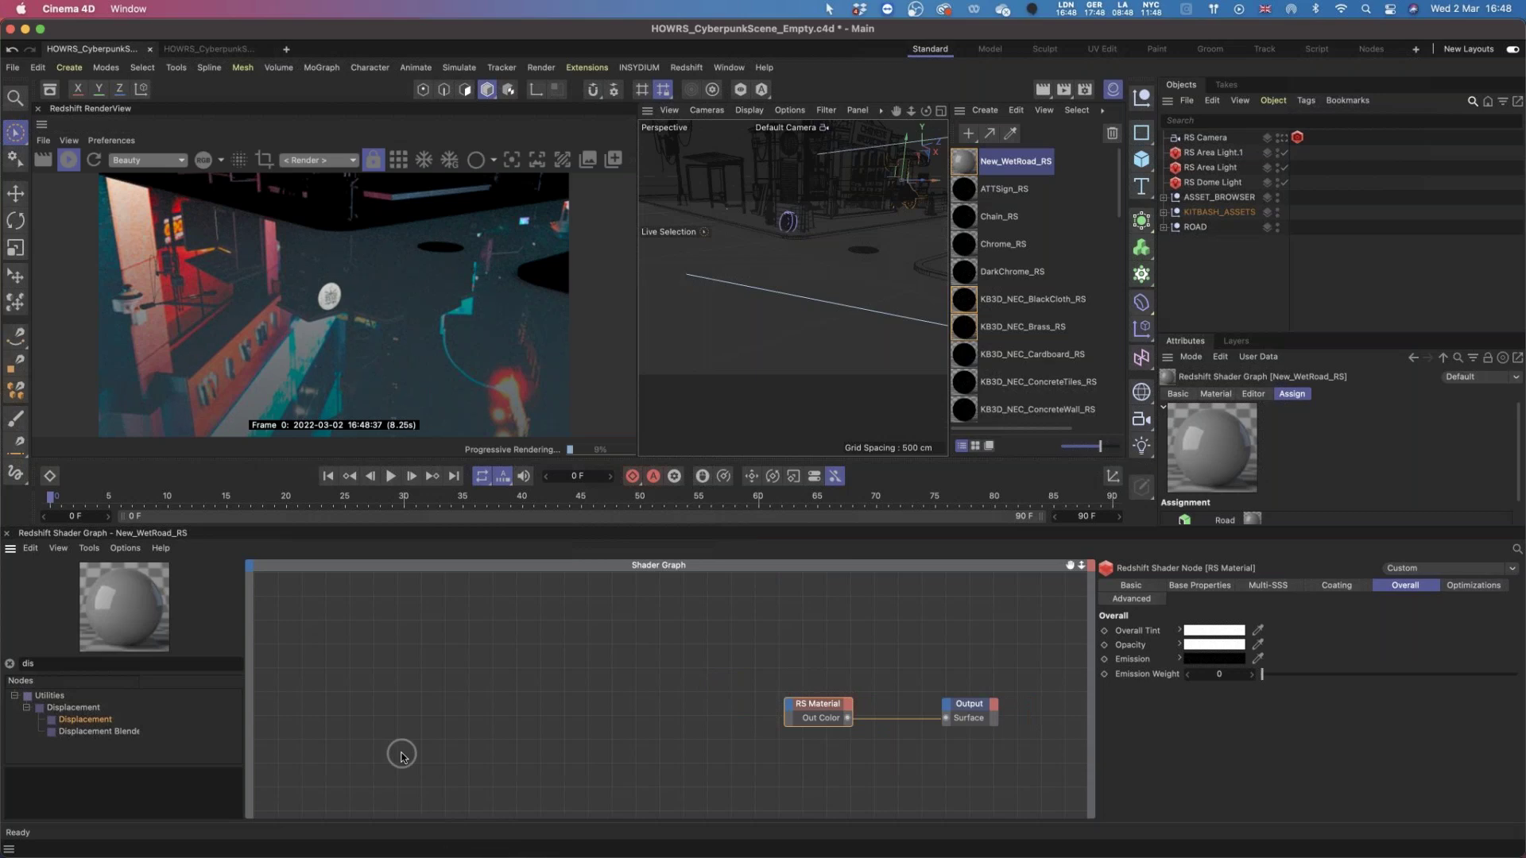
Switch to Finder, preview Asphalt016_4K_Color.png from the tex folder, close it and return to Cinema 4D.
mouse_move(309, 854)
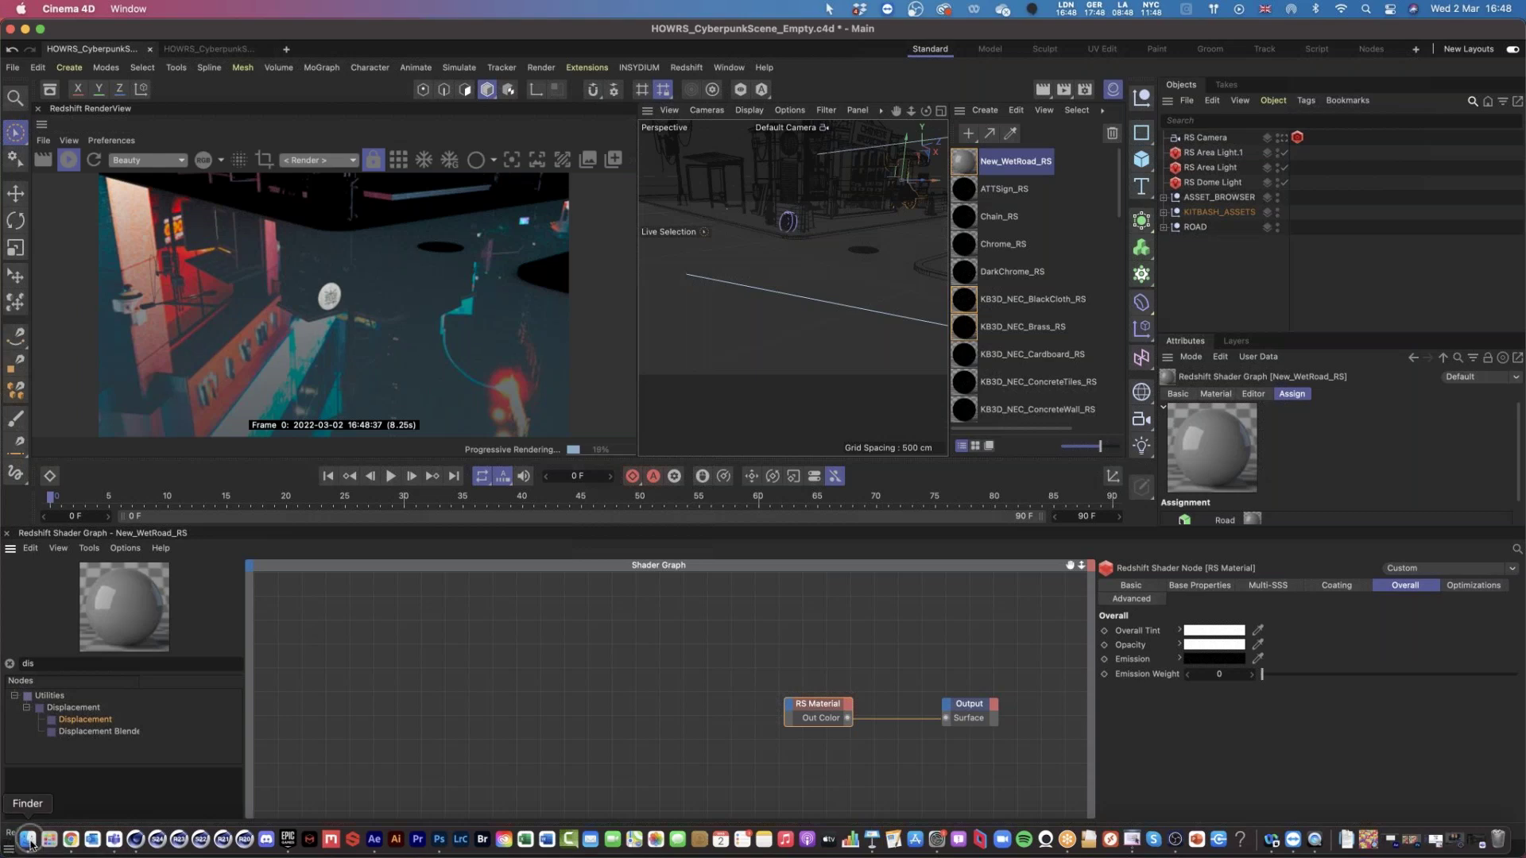
left_click(29, 841)
scroll(797, 367, "up", 15)
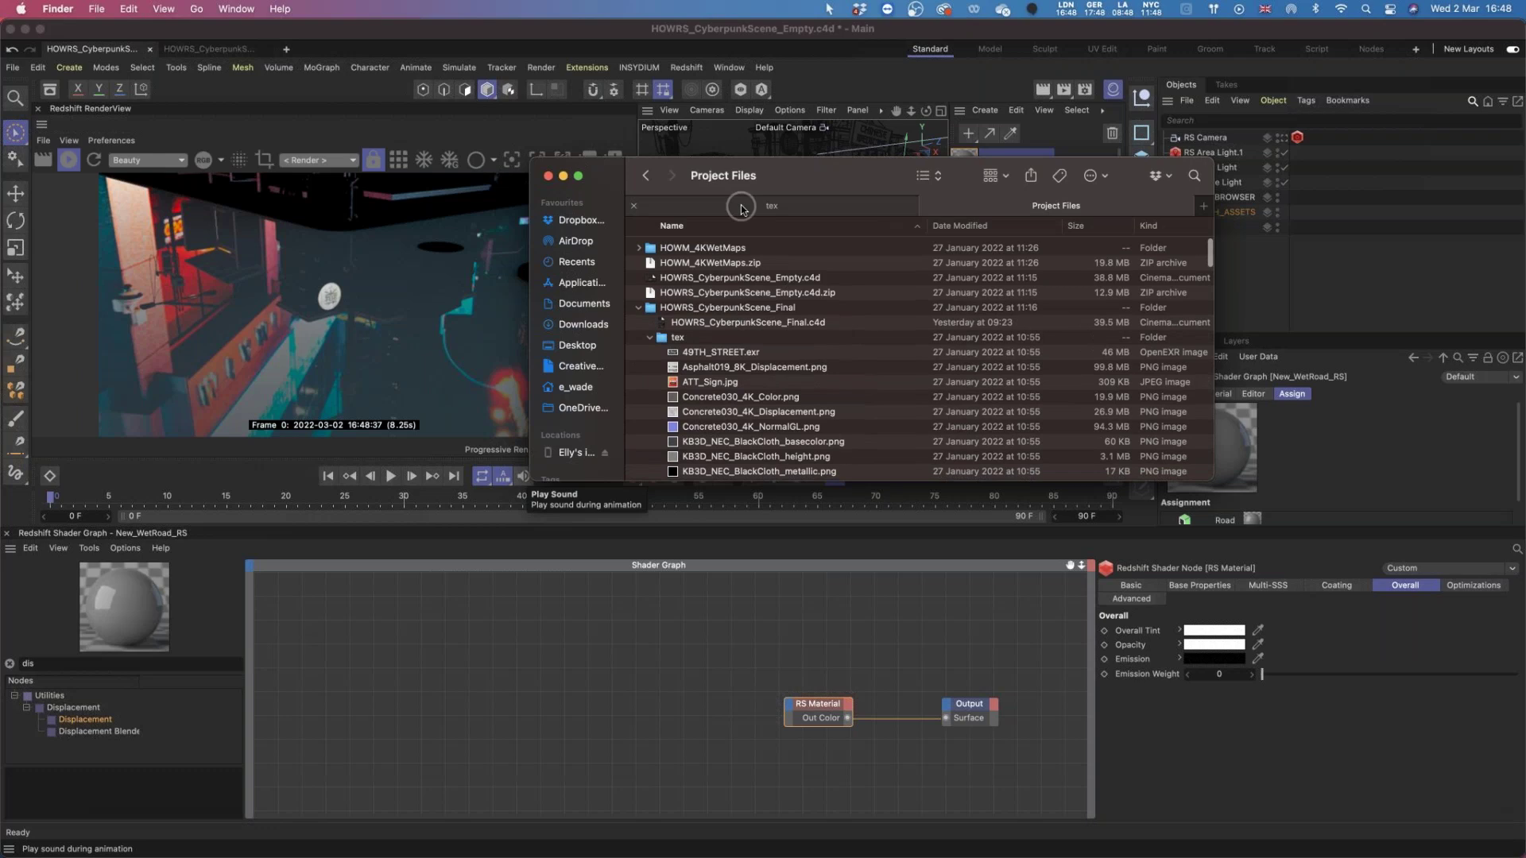
left_click(755, 208)
double_click(737, 265)
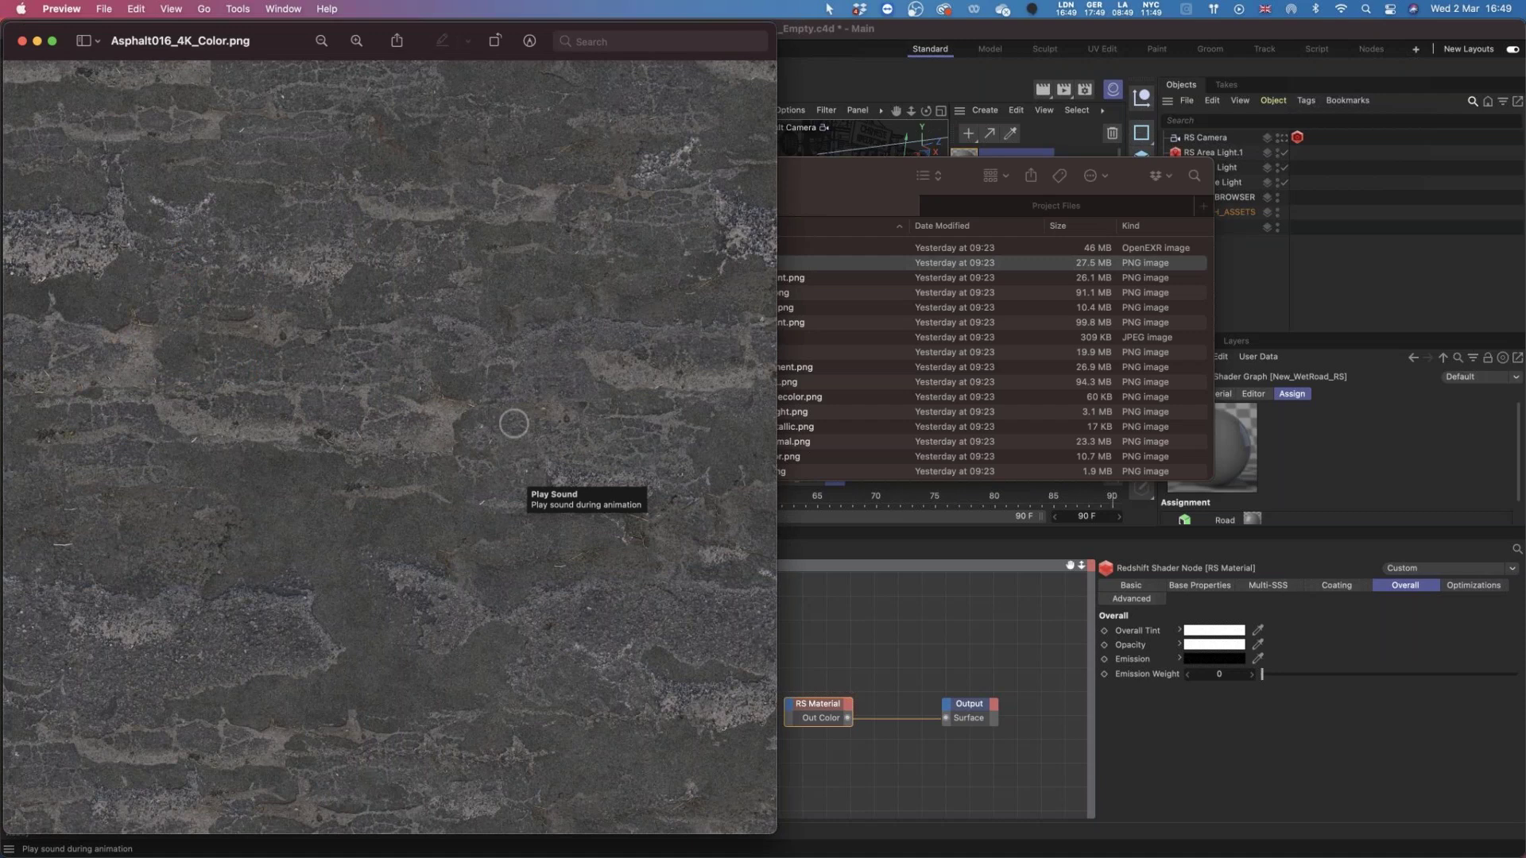
left_click(817, 291)
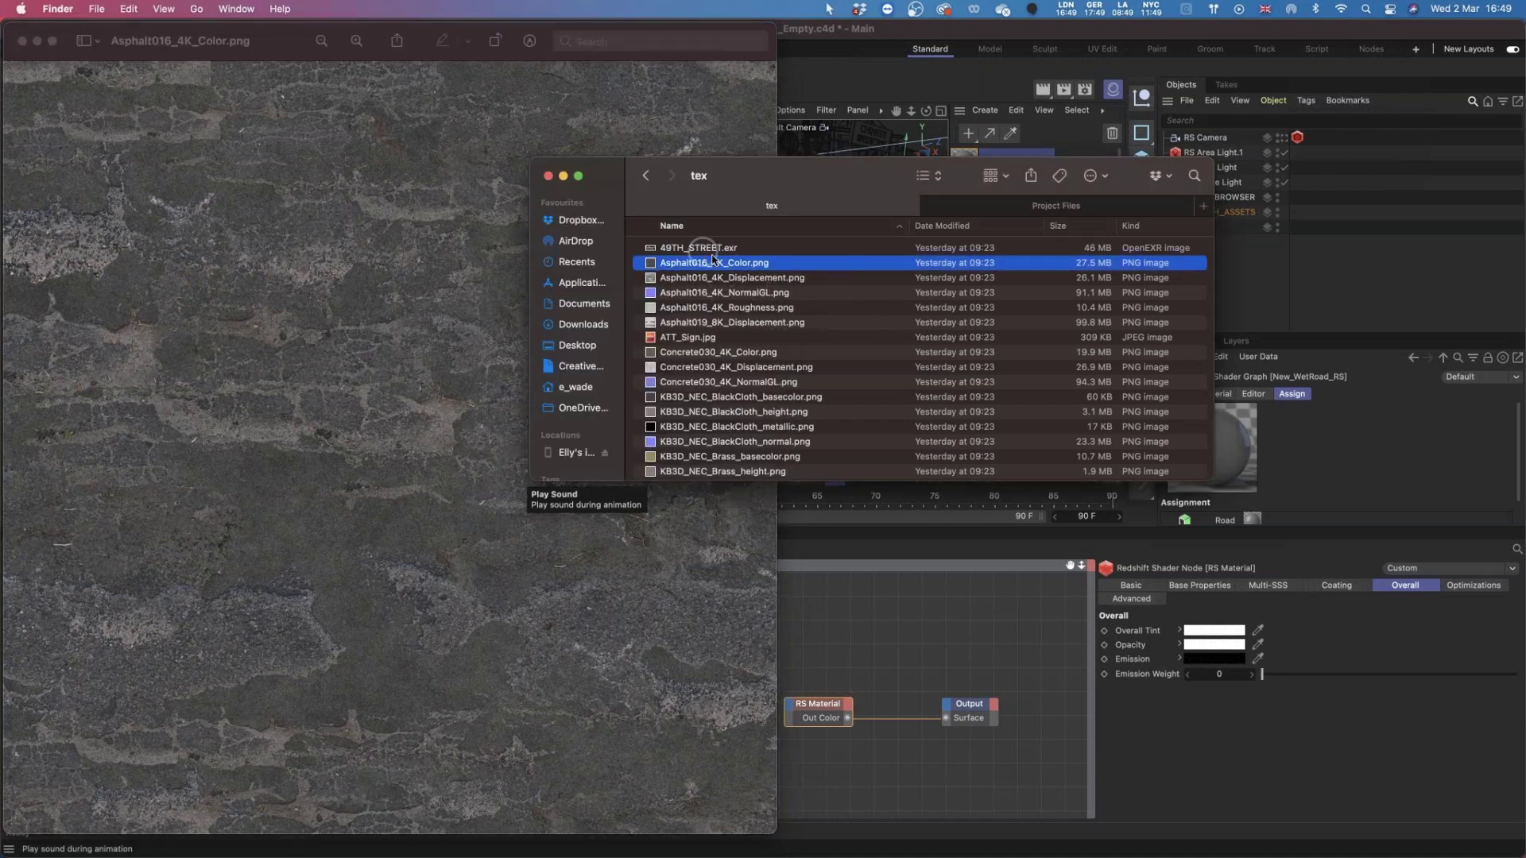
left_click_drag(825, 189, 986, 222)
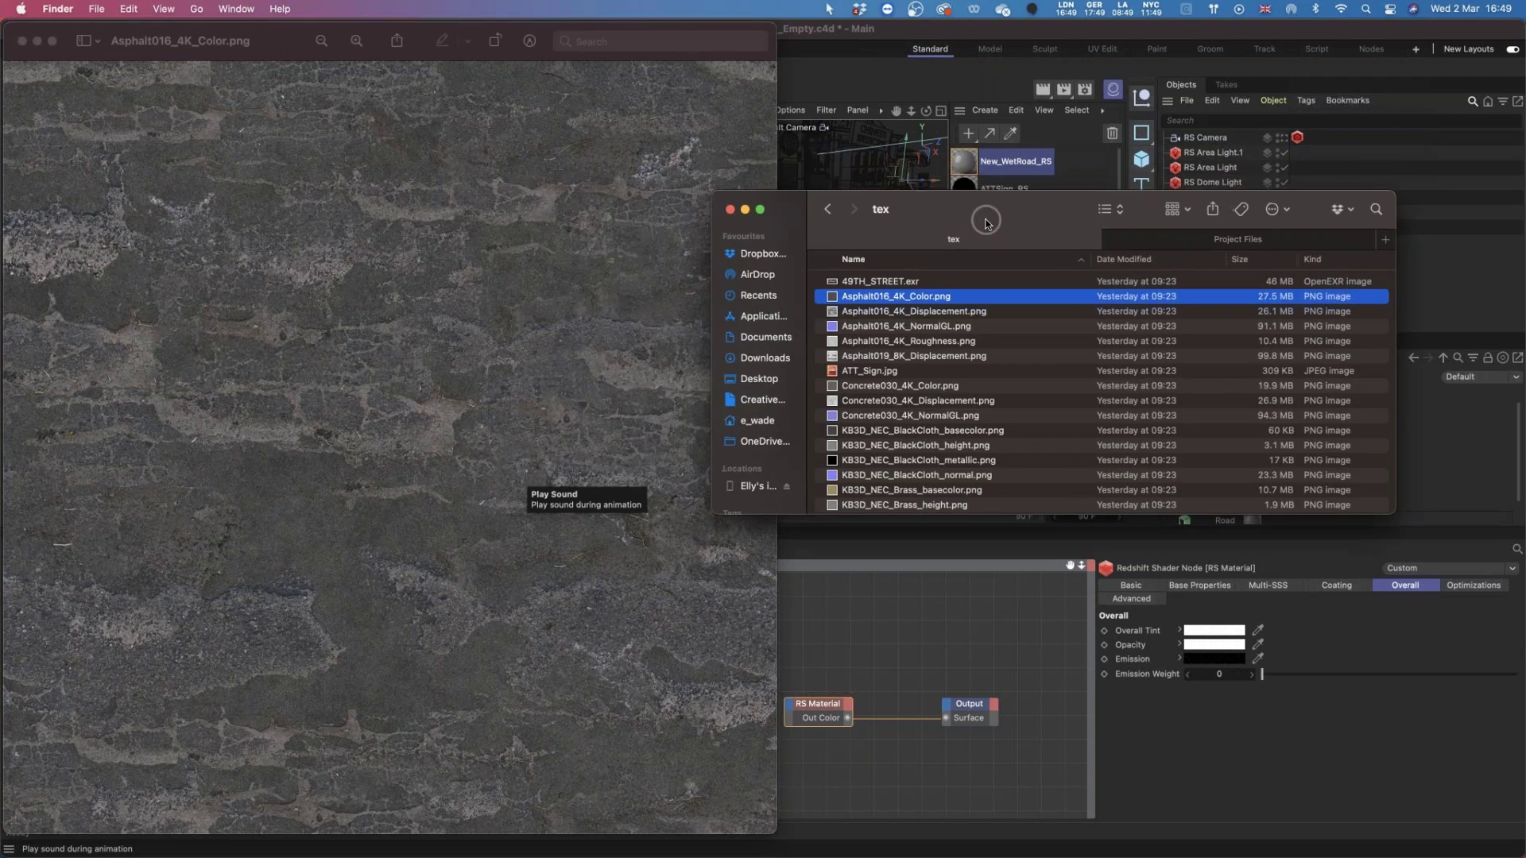
left_click(21, 40)
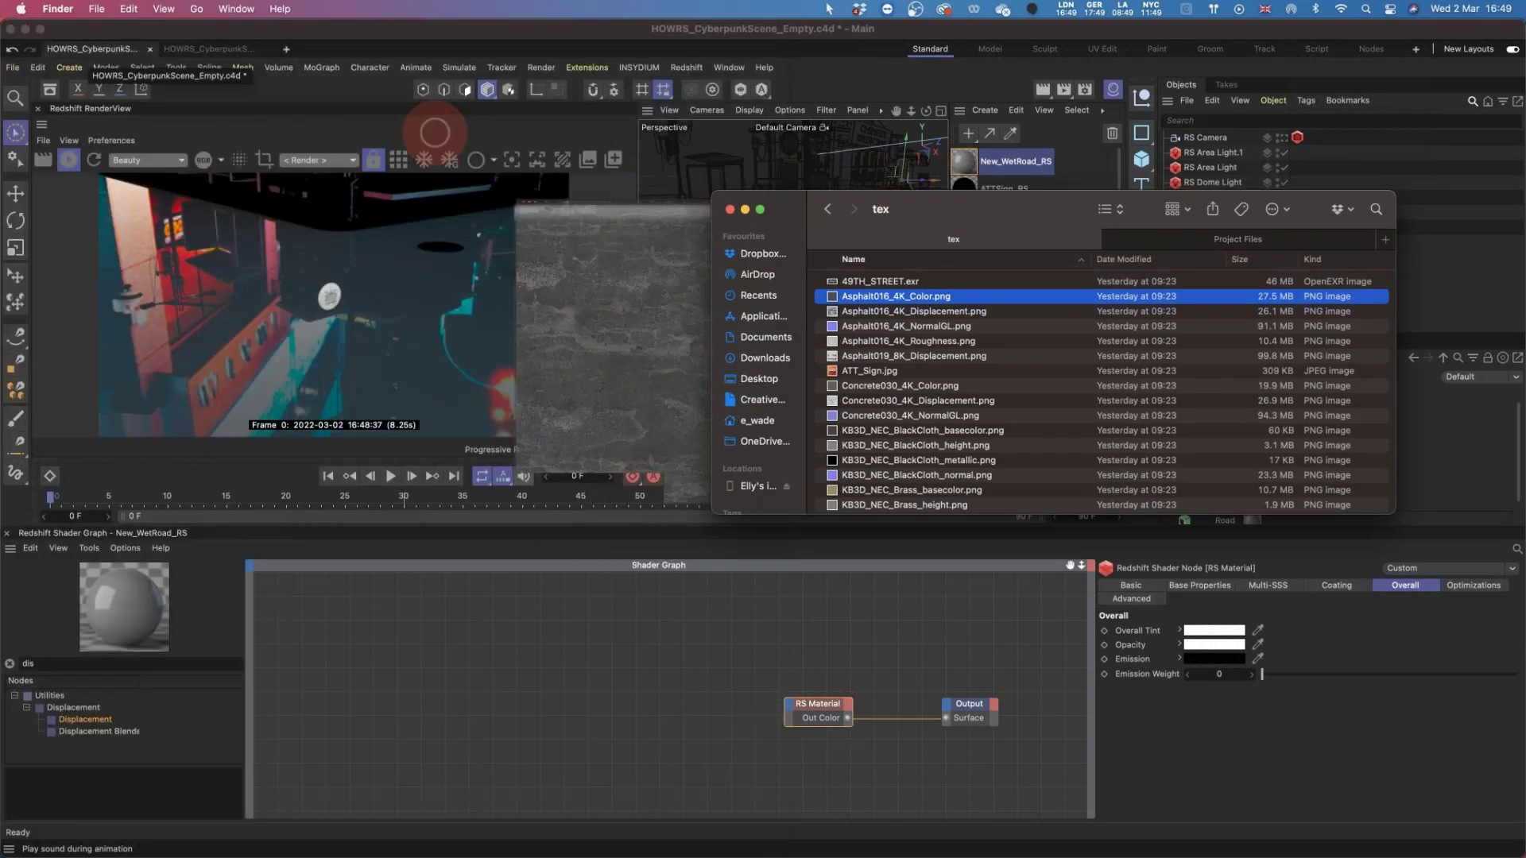
left_click(734, 622)
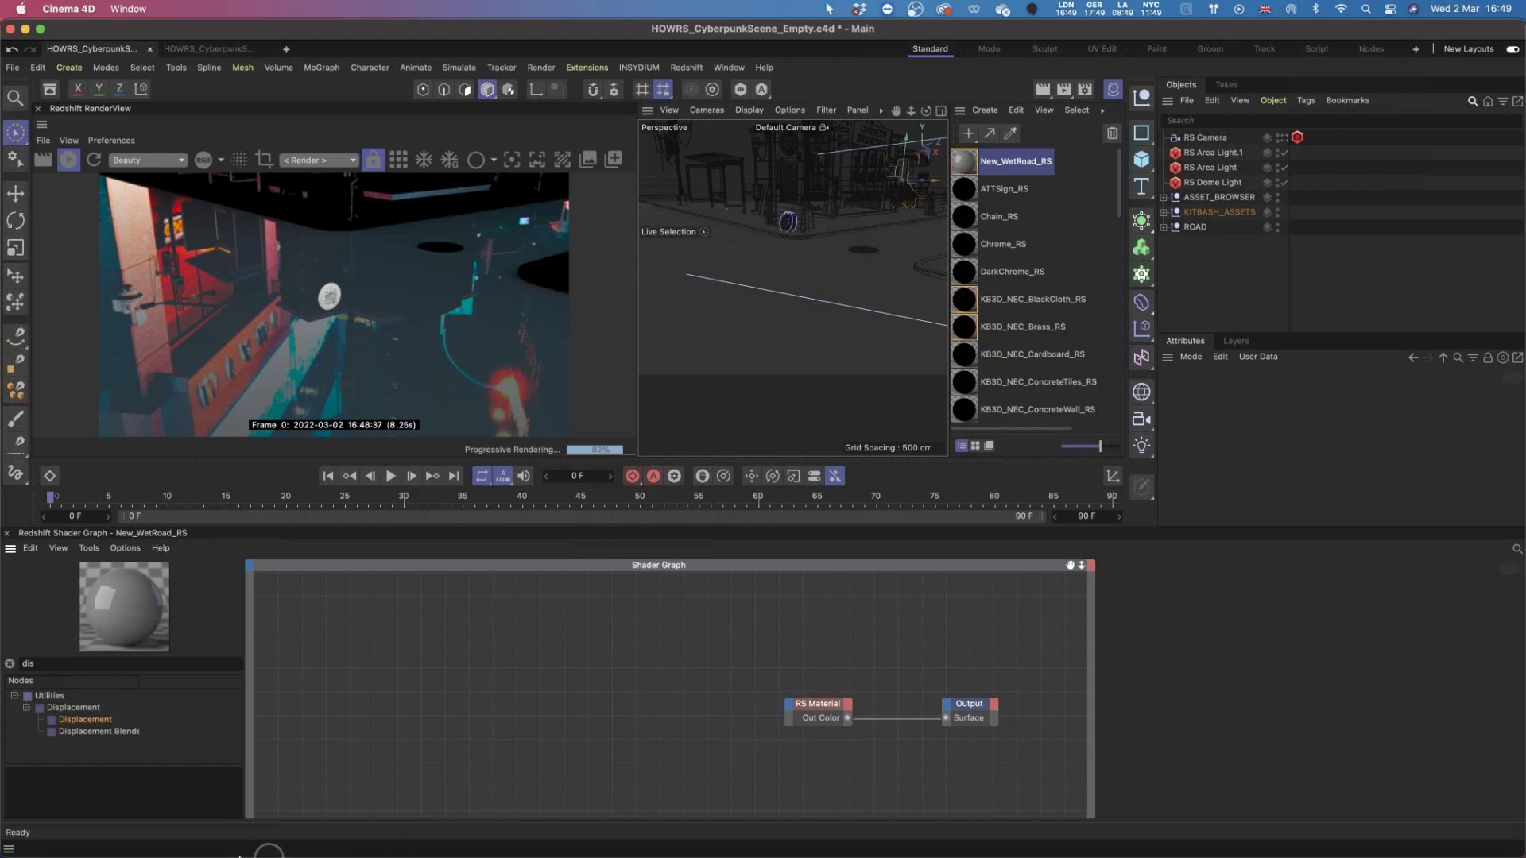
Add the Asphalt016_4K Color, Displacement, NormalGL and Roughness images from Finder to the New_WetRoad_RS graph without copying them into the project.
left_click(21, 835)
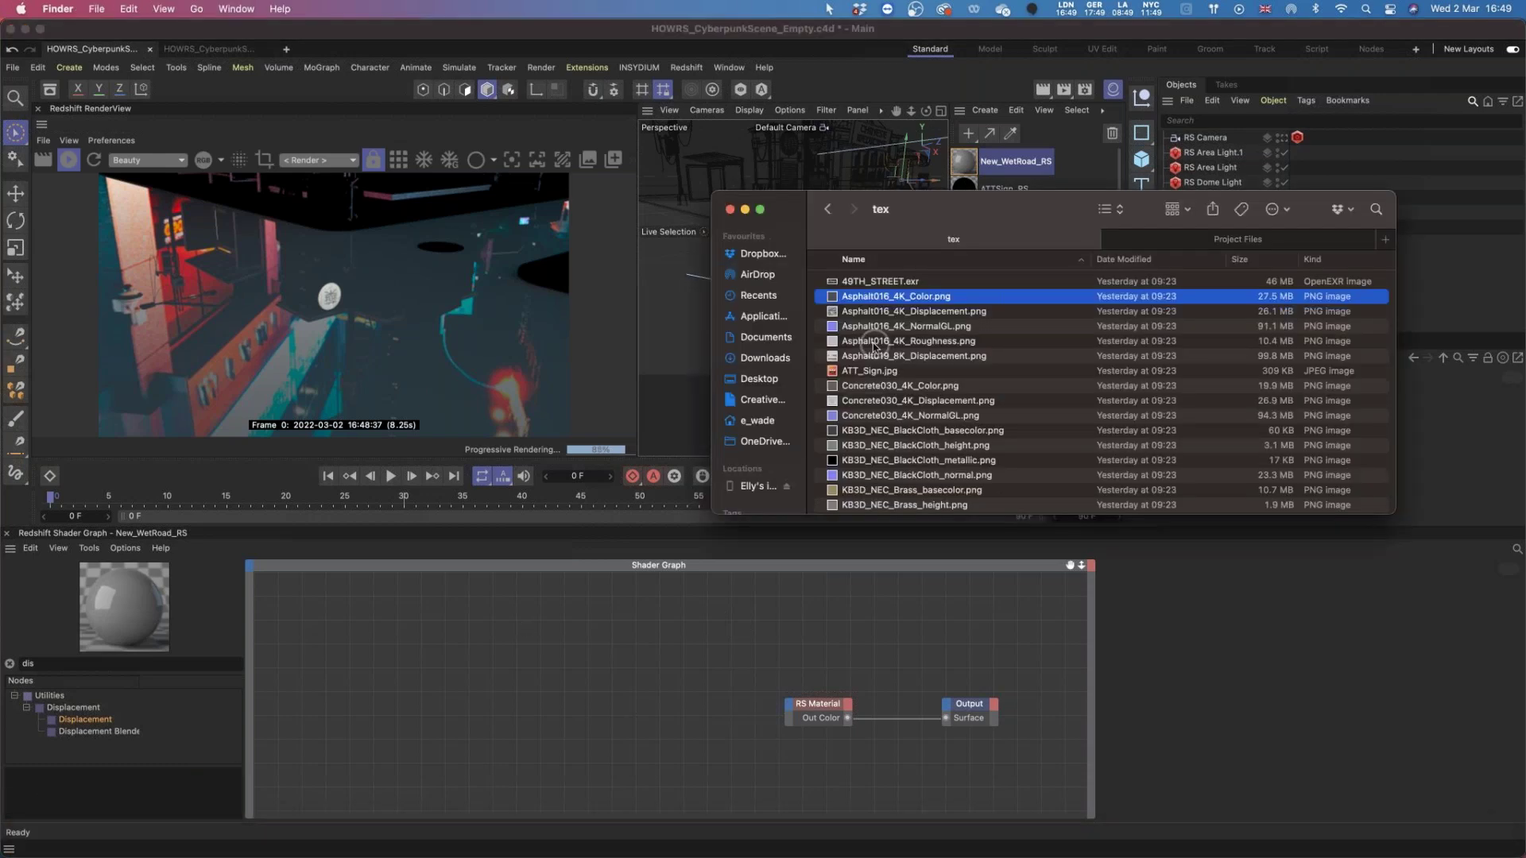
left_click(874, 341, "shift")
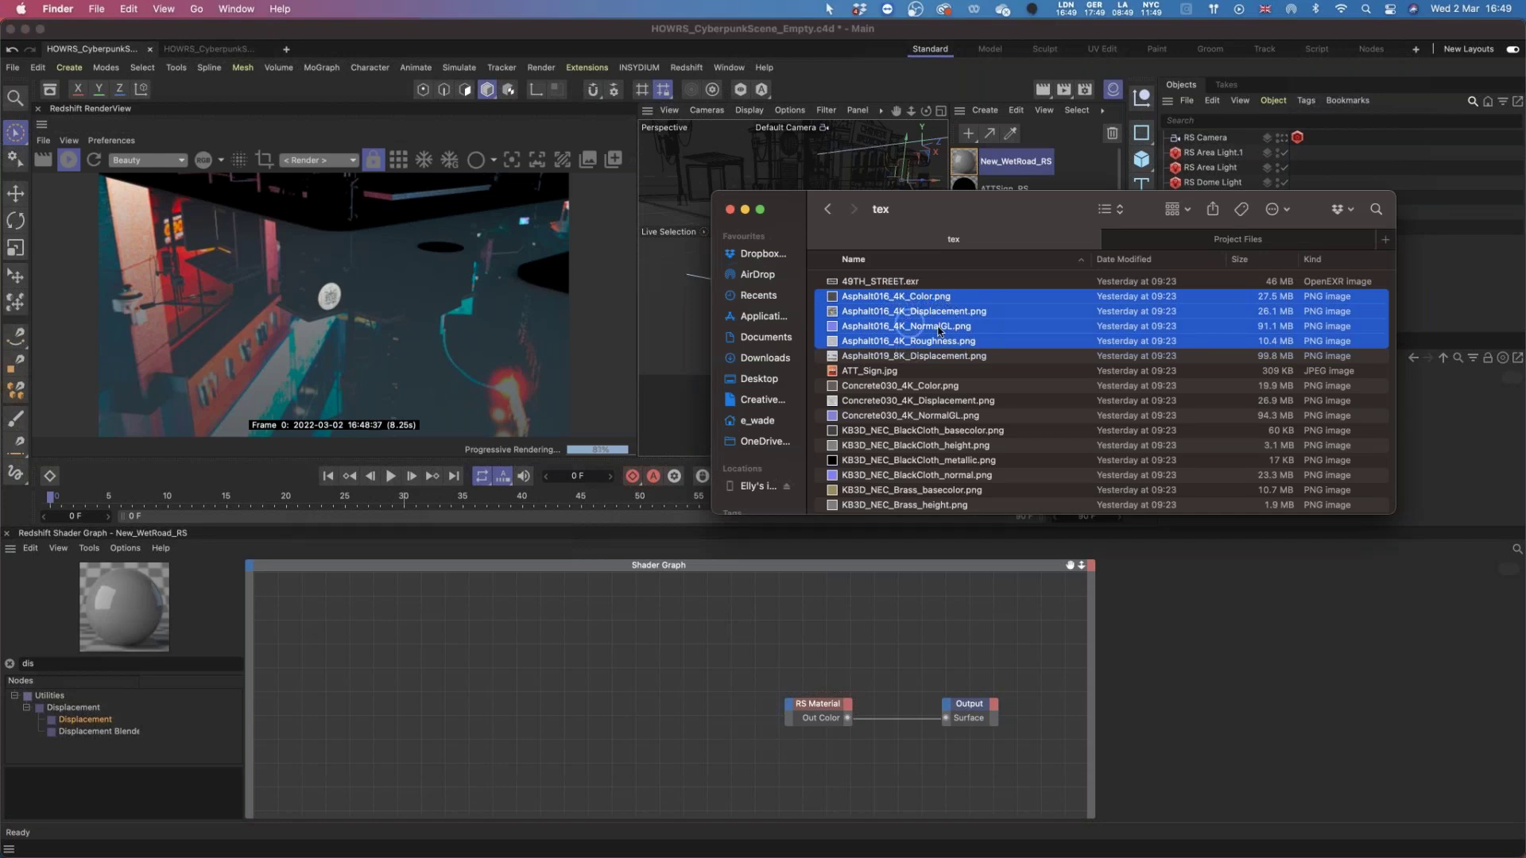
left_click_drag(897, 326, 493, 667)
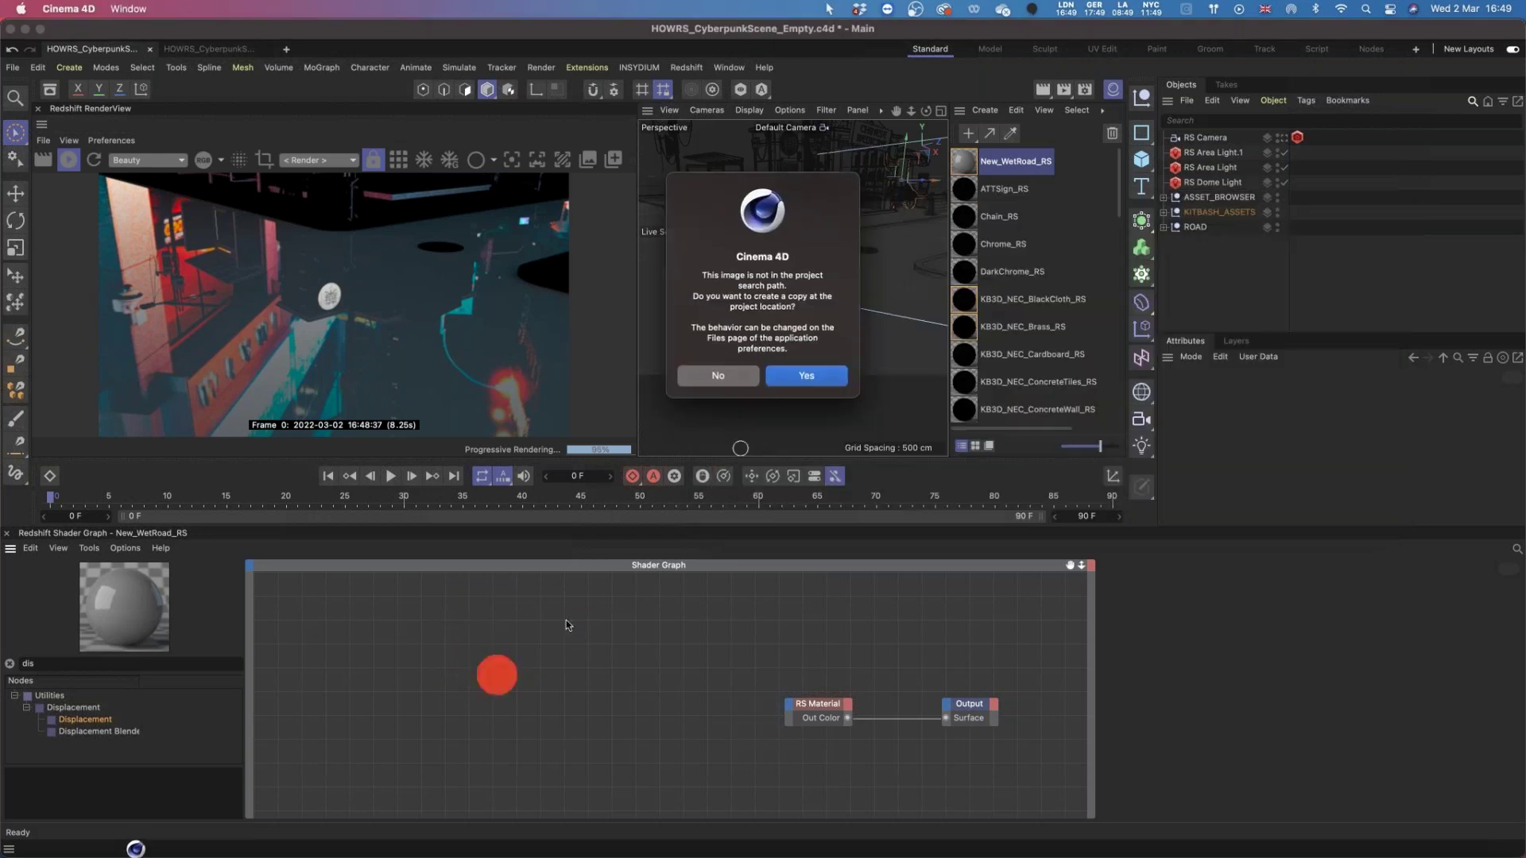
left_click(713, 379)
left_click(726, 379)
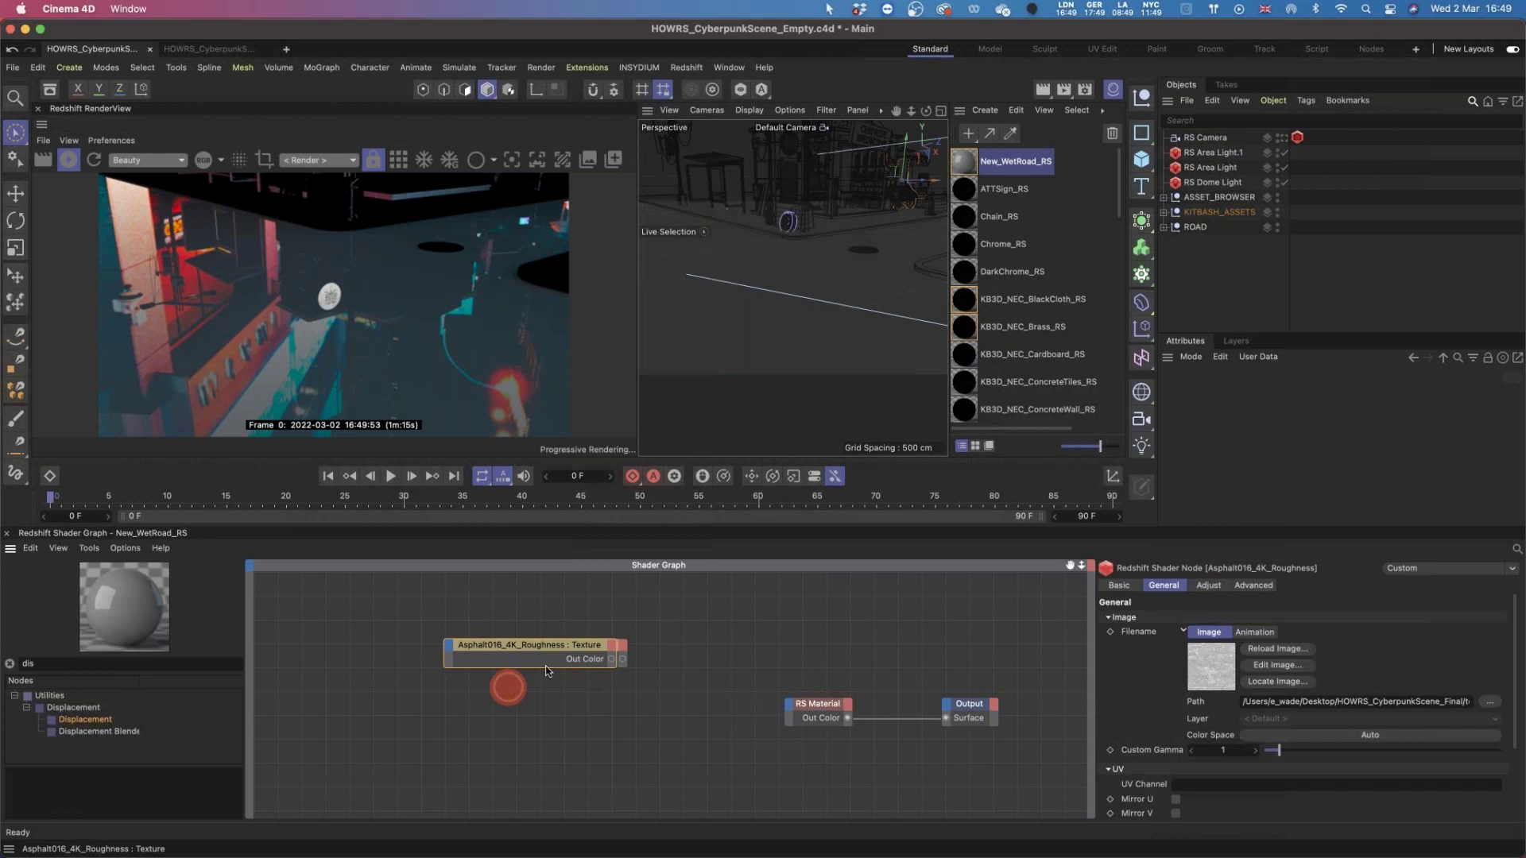
Space out the four Asphalt016_4K texture nodes in a column ordered Color, Roughness, NormalGL, Displacement.
left_click_drag(550, 645, 493, 688)
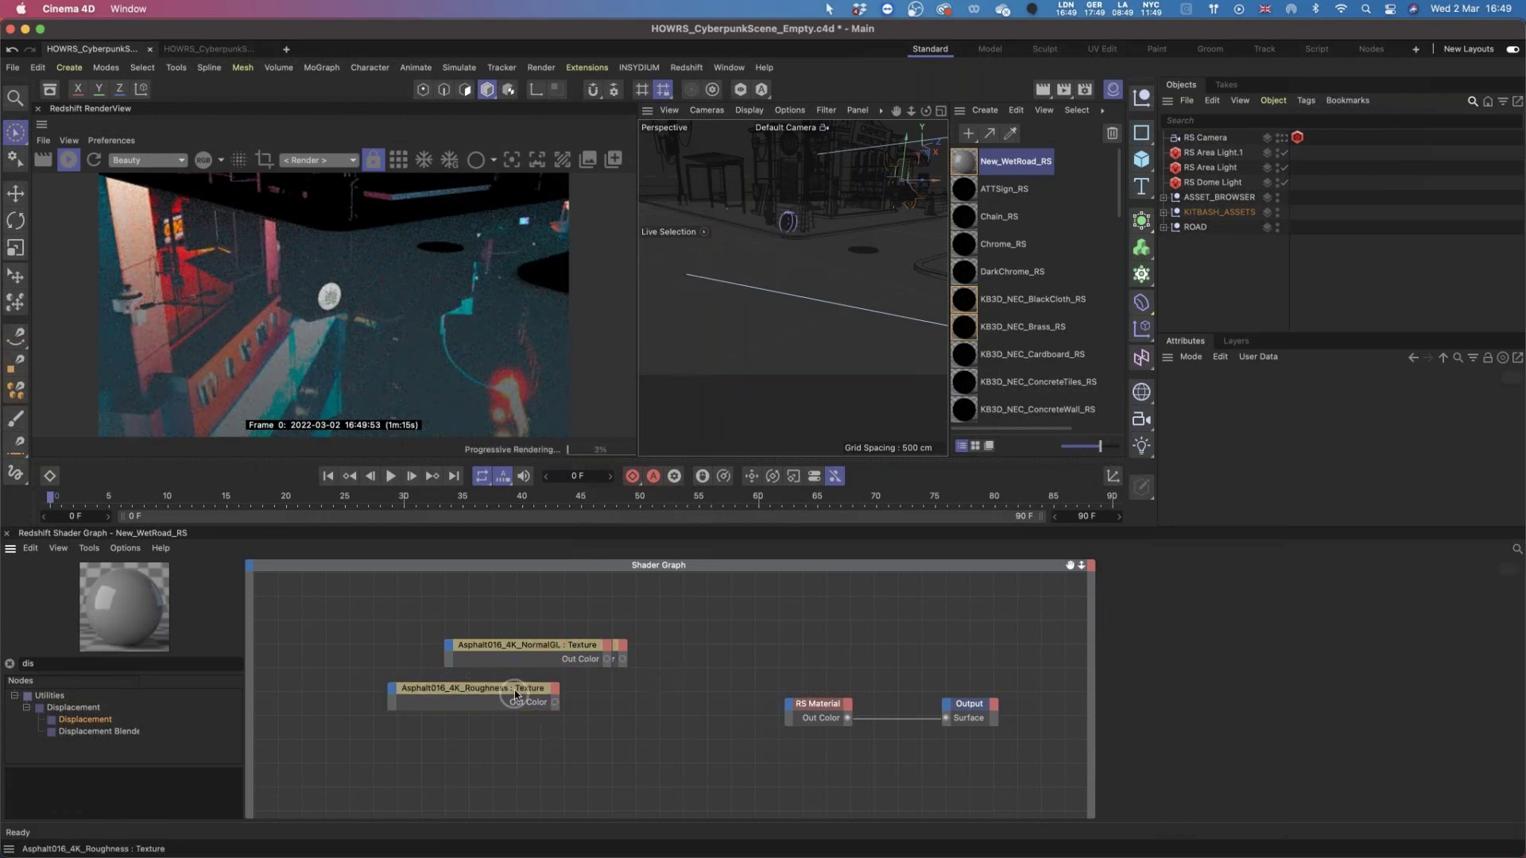
left_click_drag(514, 690, 550, 683)
left_click(532, 646)
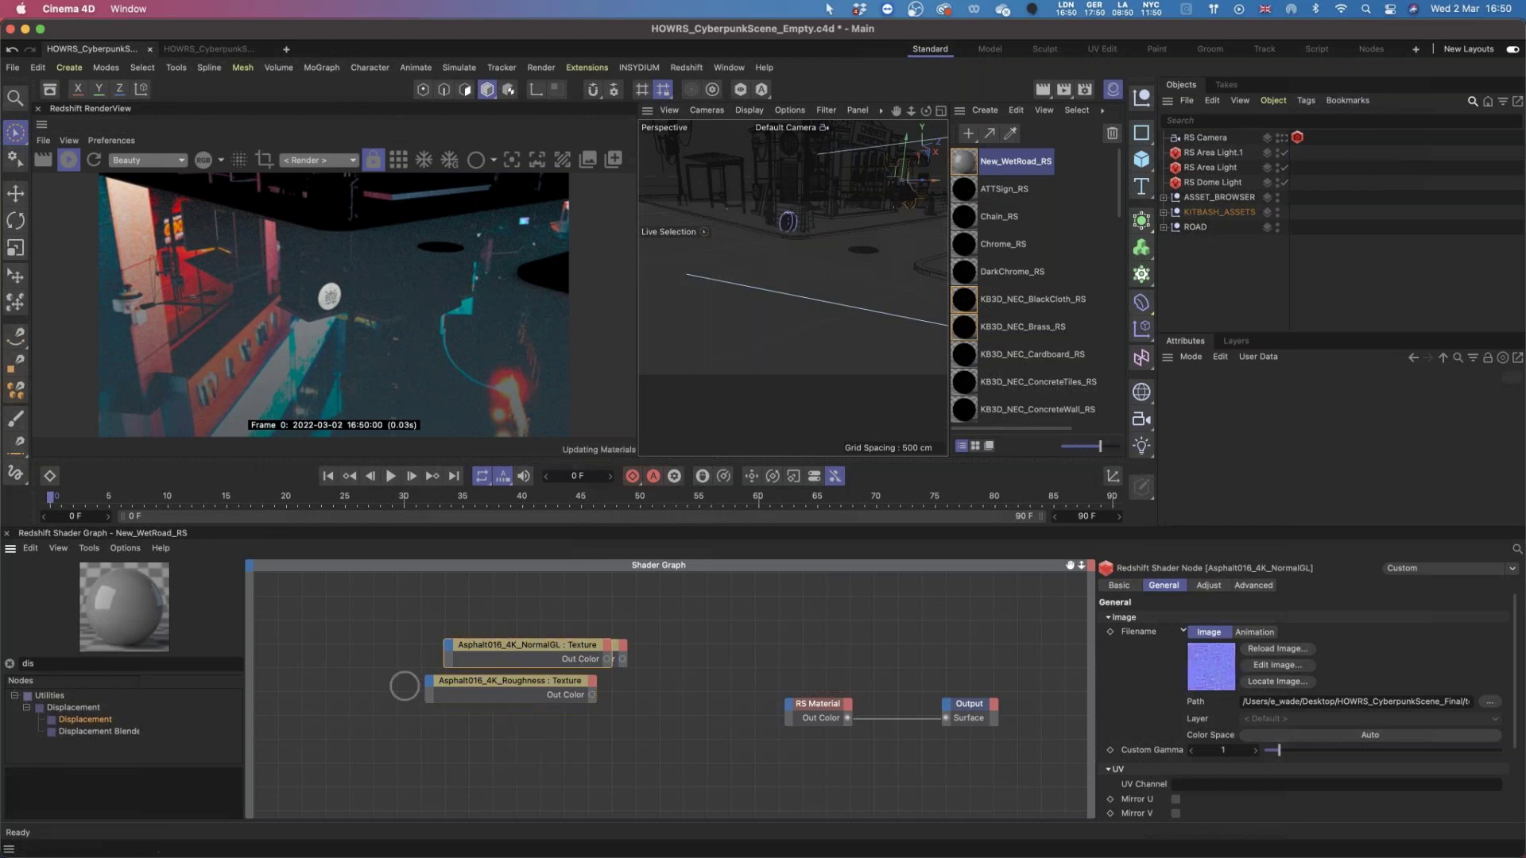
left_click_drag(564, 650, 515, 766)
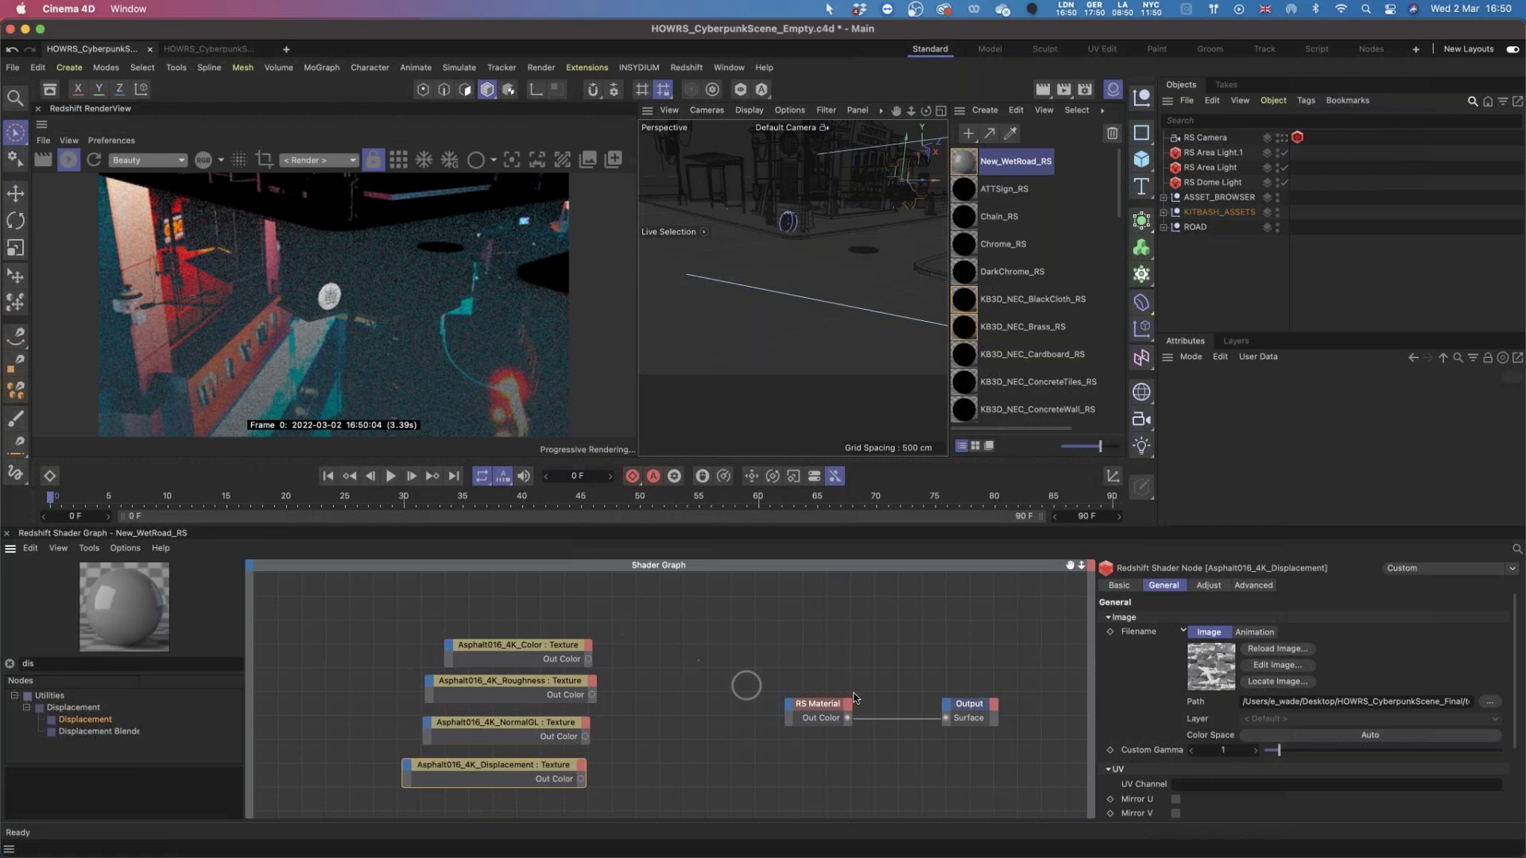
left_click(572, 643)
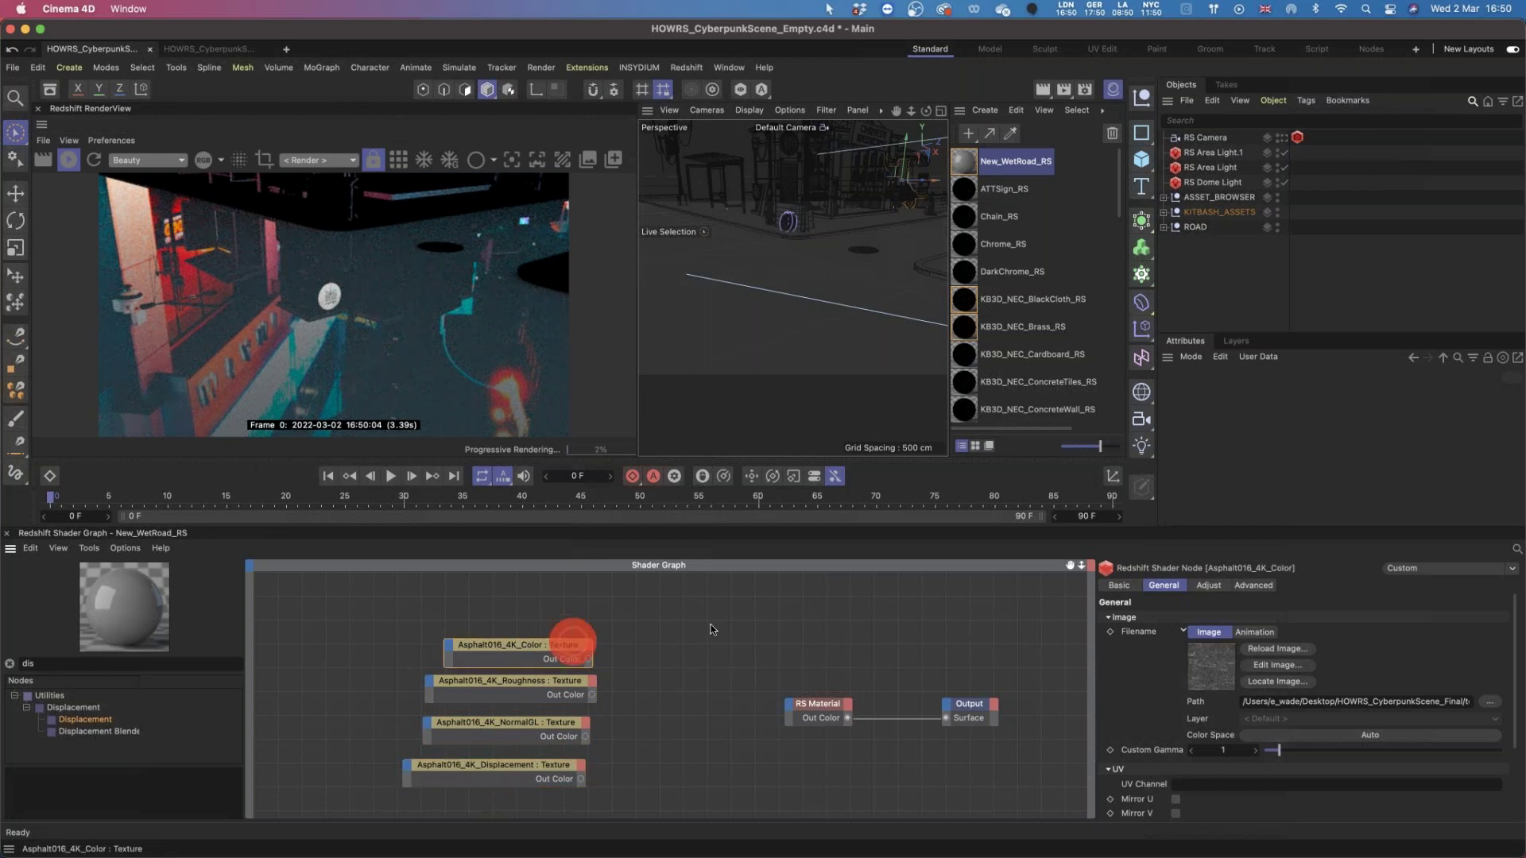
left_click_drag(563, 645, 569, 636)
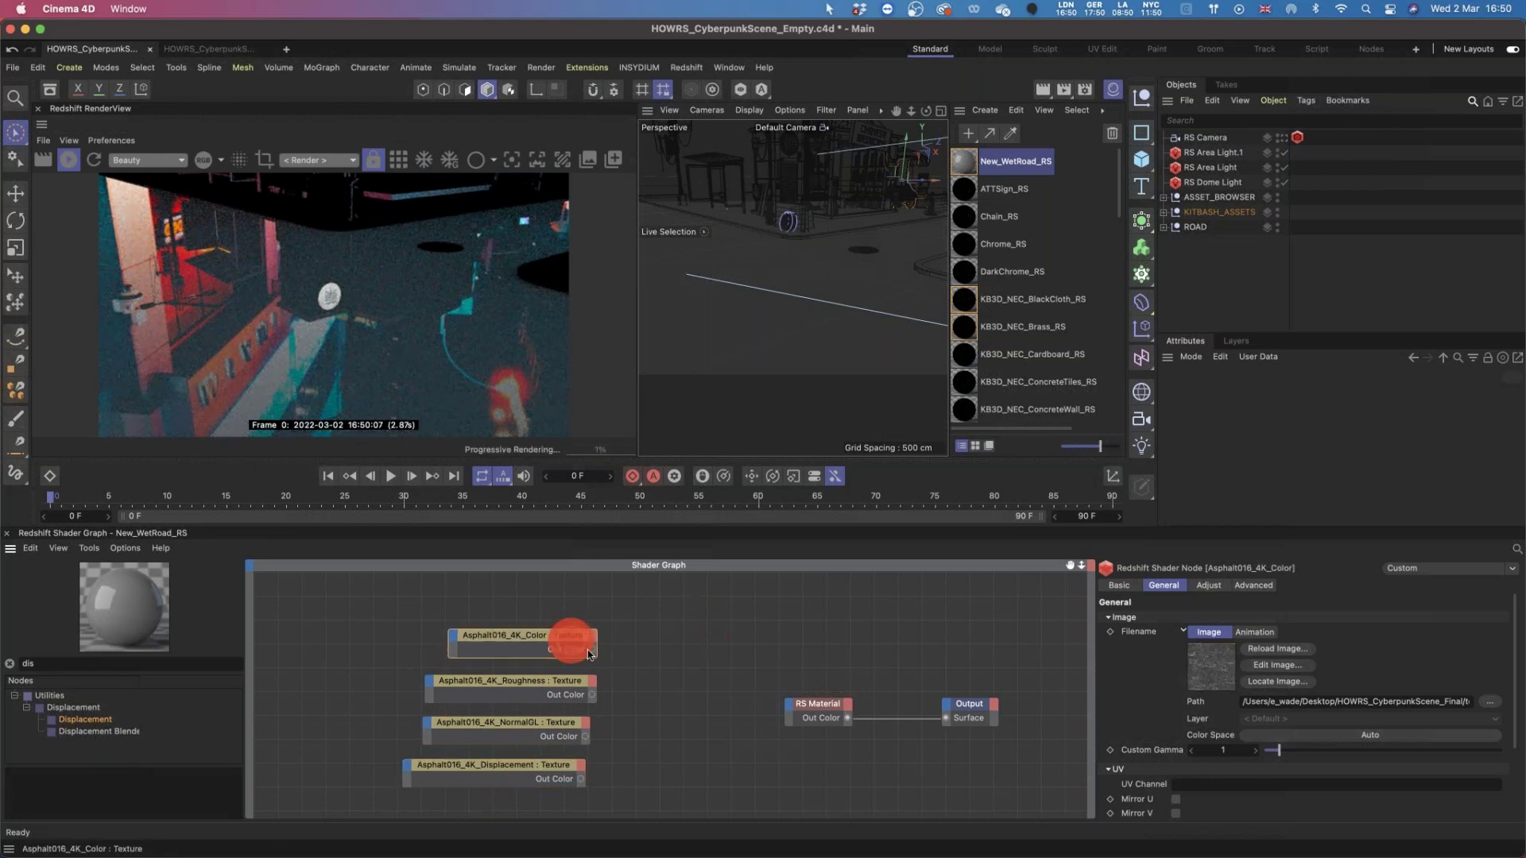
Set the Asphalt016_4K_Color texture's color space to sRGB and connect its Out Color to the RS Material's Diffuse Color.
left_click(1232, 735)
mouse_move(1247, 832)
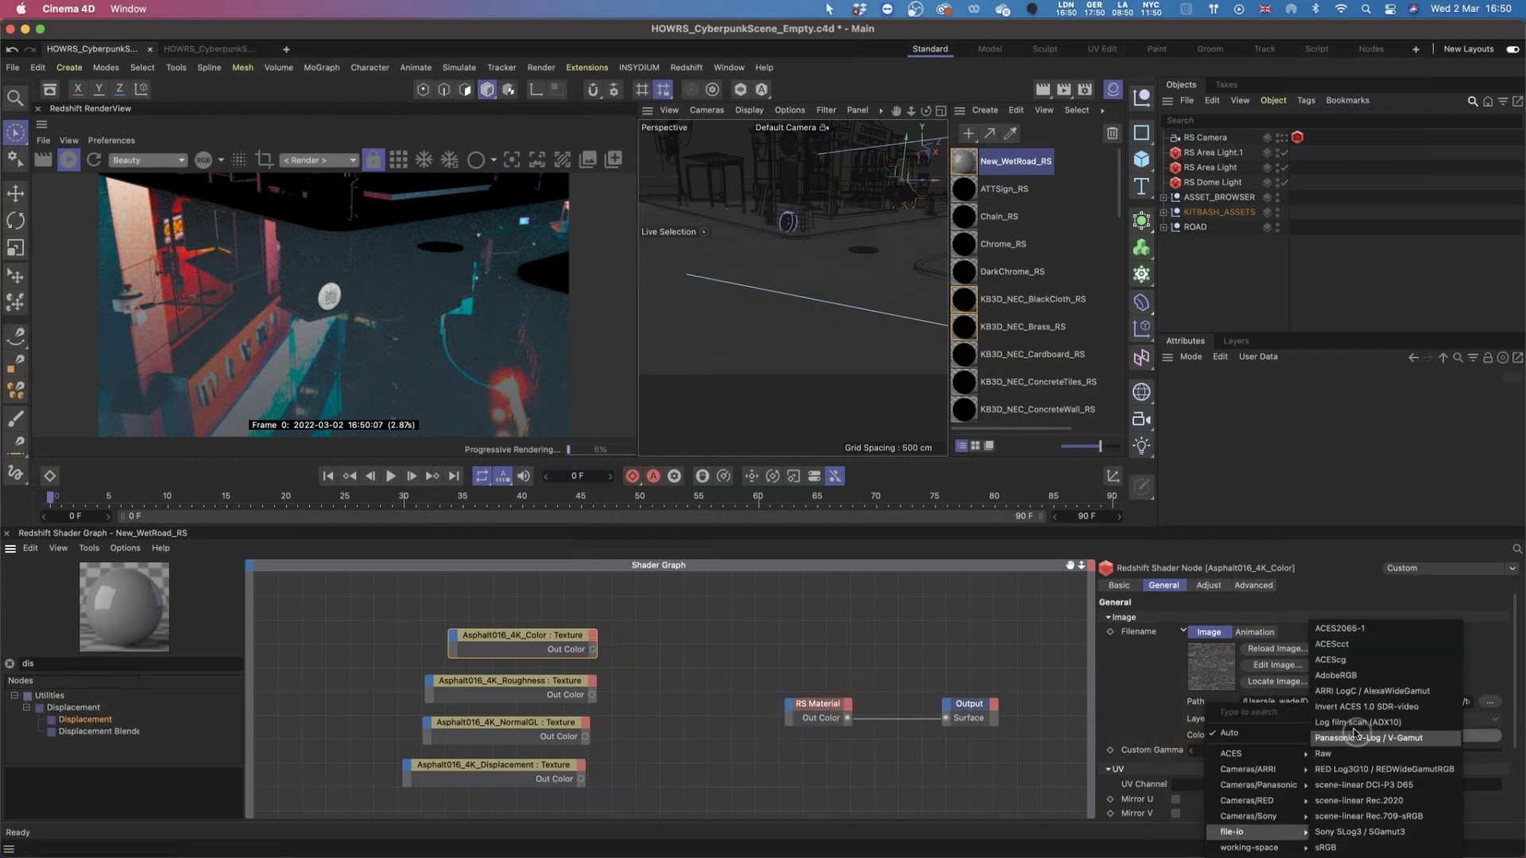
left_click(1390, 848)
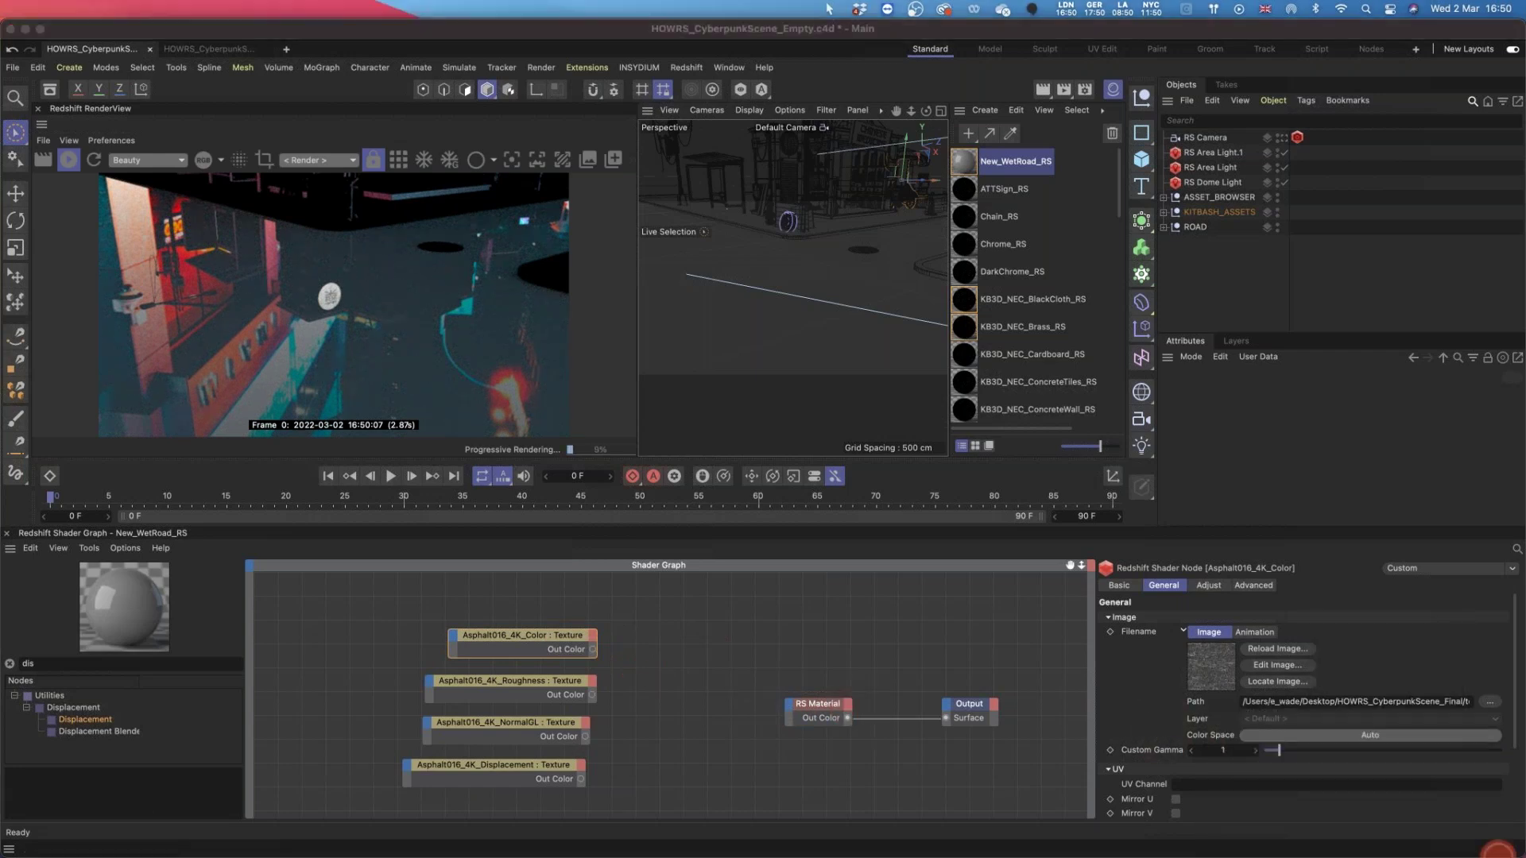
left_click(1308, 732)
mouse_move(1312, 834)
left_click(1373, 848)
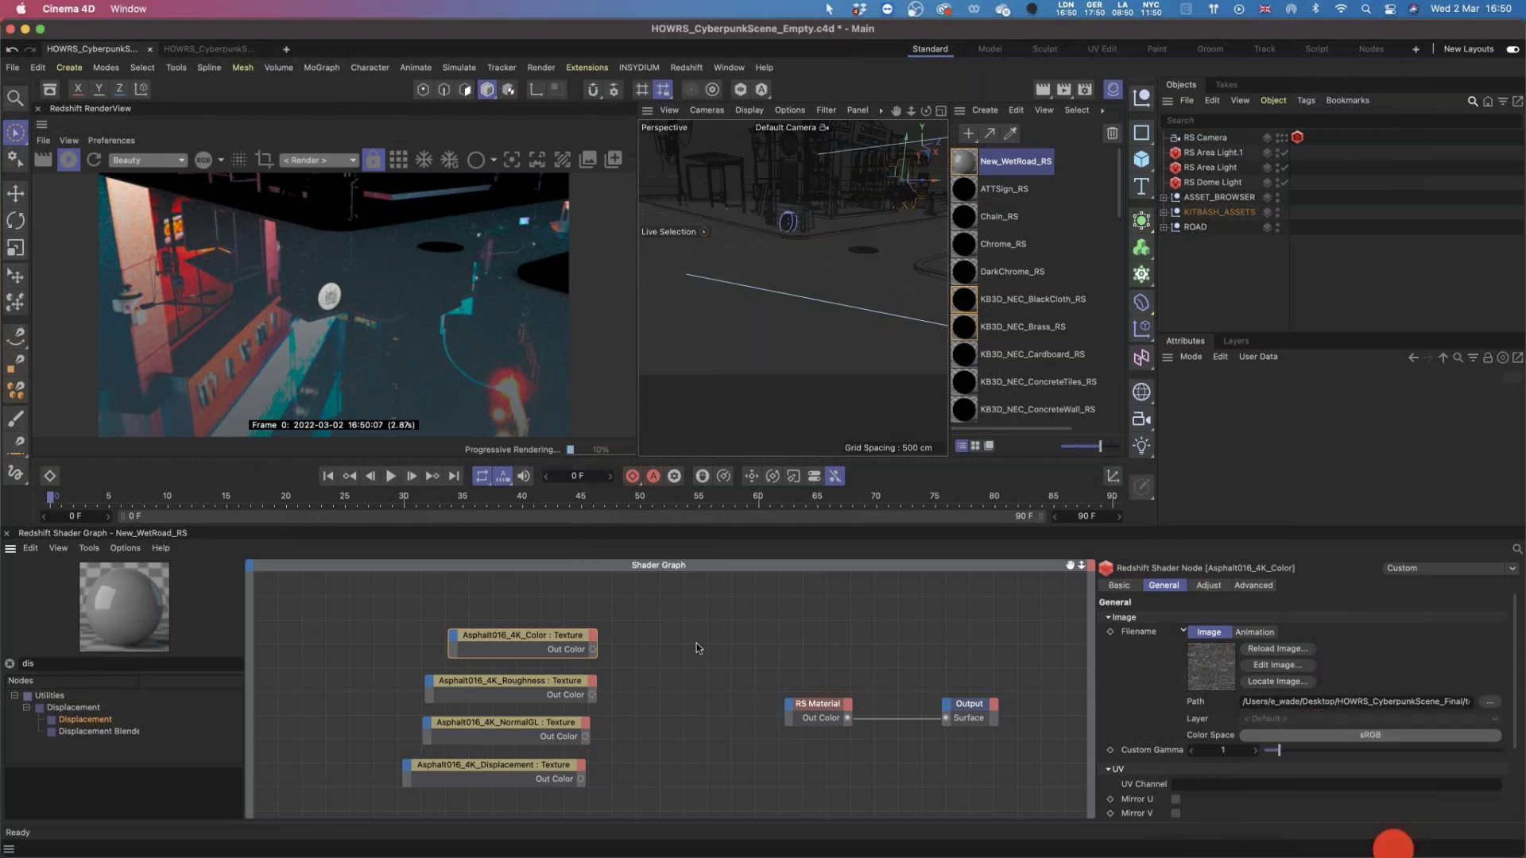
left_click_drag(593, 649, 788, 704)
left_click(1039, 661)
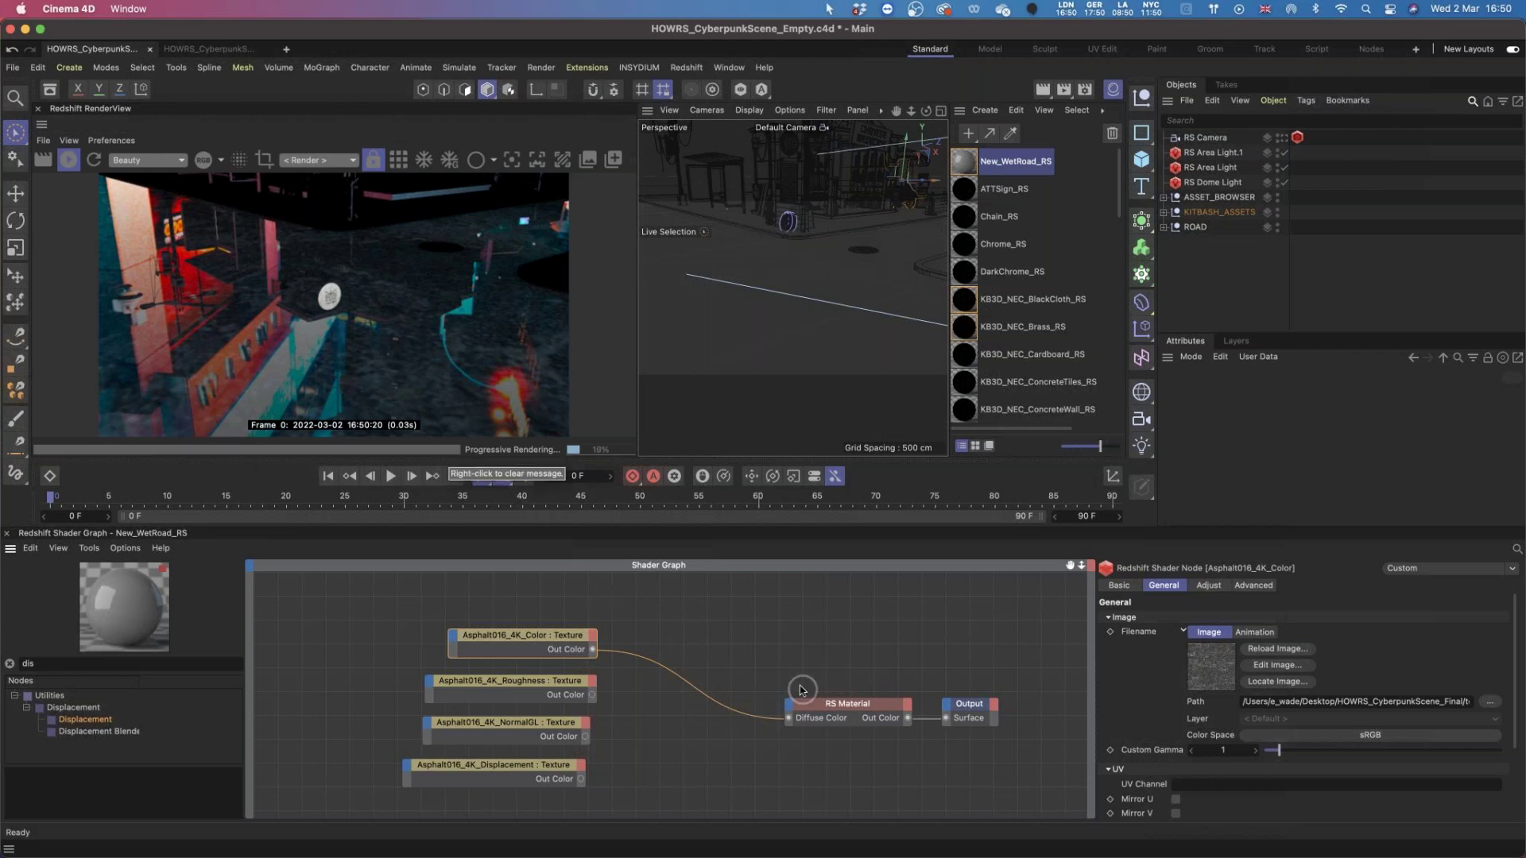
Set the Asphalt016_4K_Roughness texture's color space to Raw and connect its Out Color to the RS Material's Refl Roughness.
left_click_drag(839, 704, 827, 702)
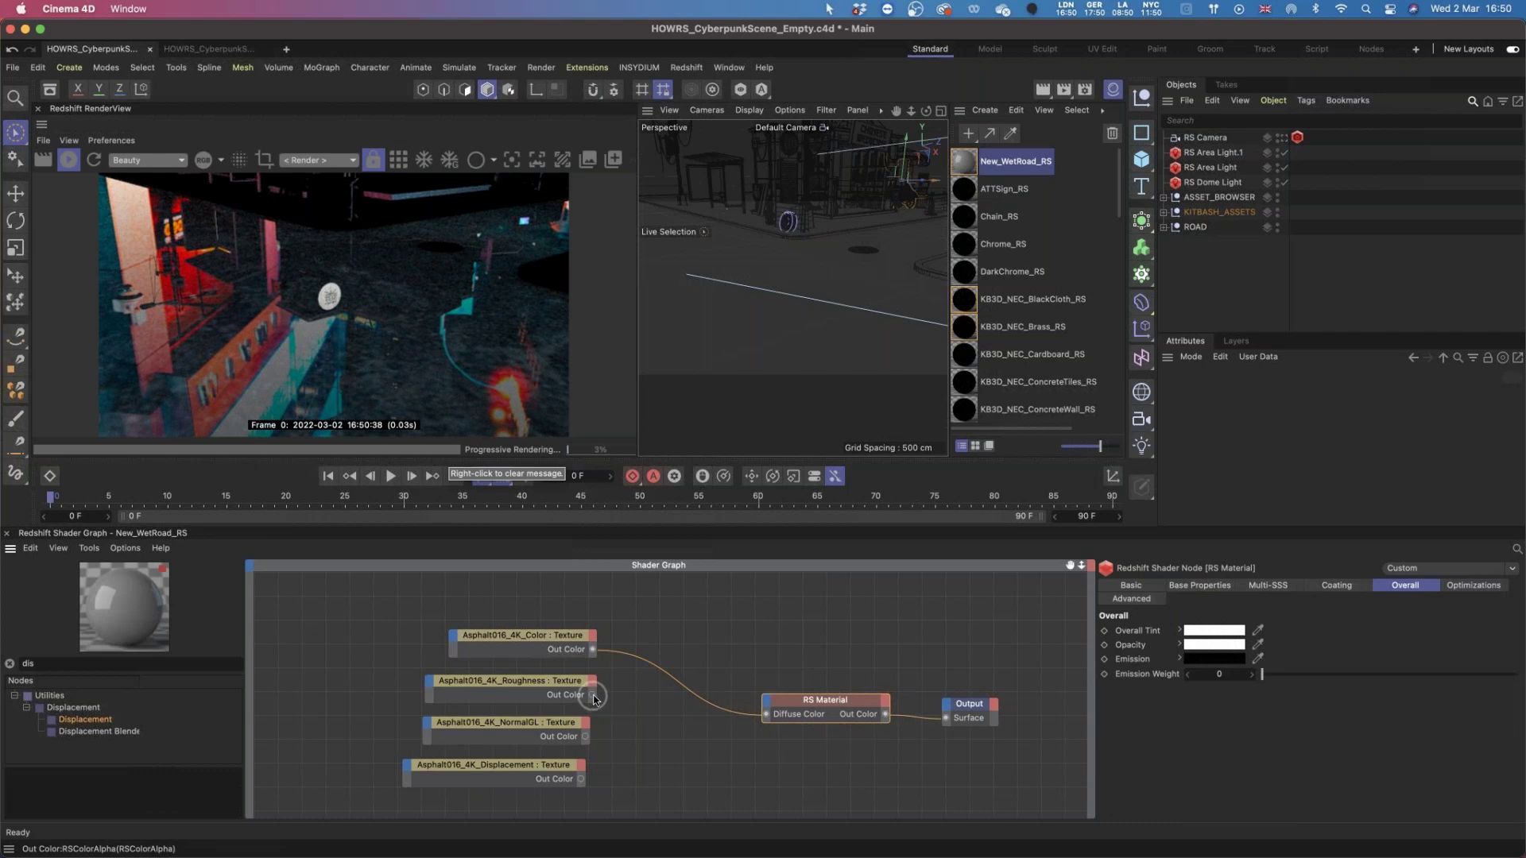
left_click(536, 682)
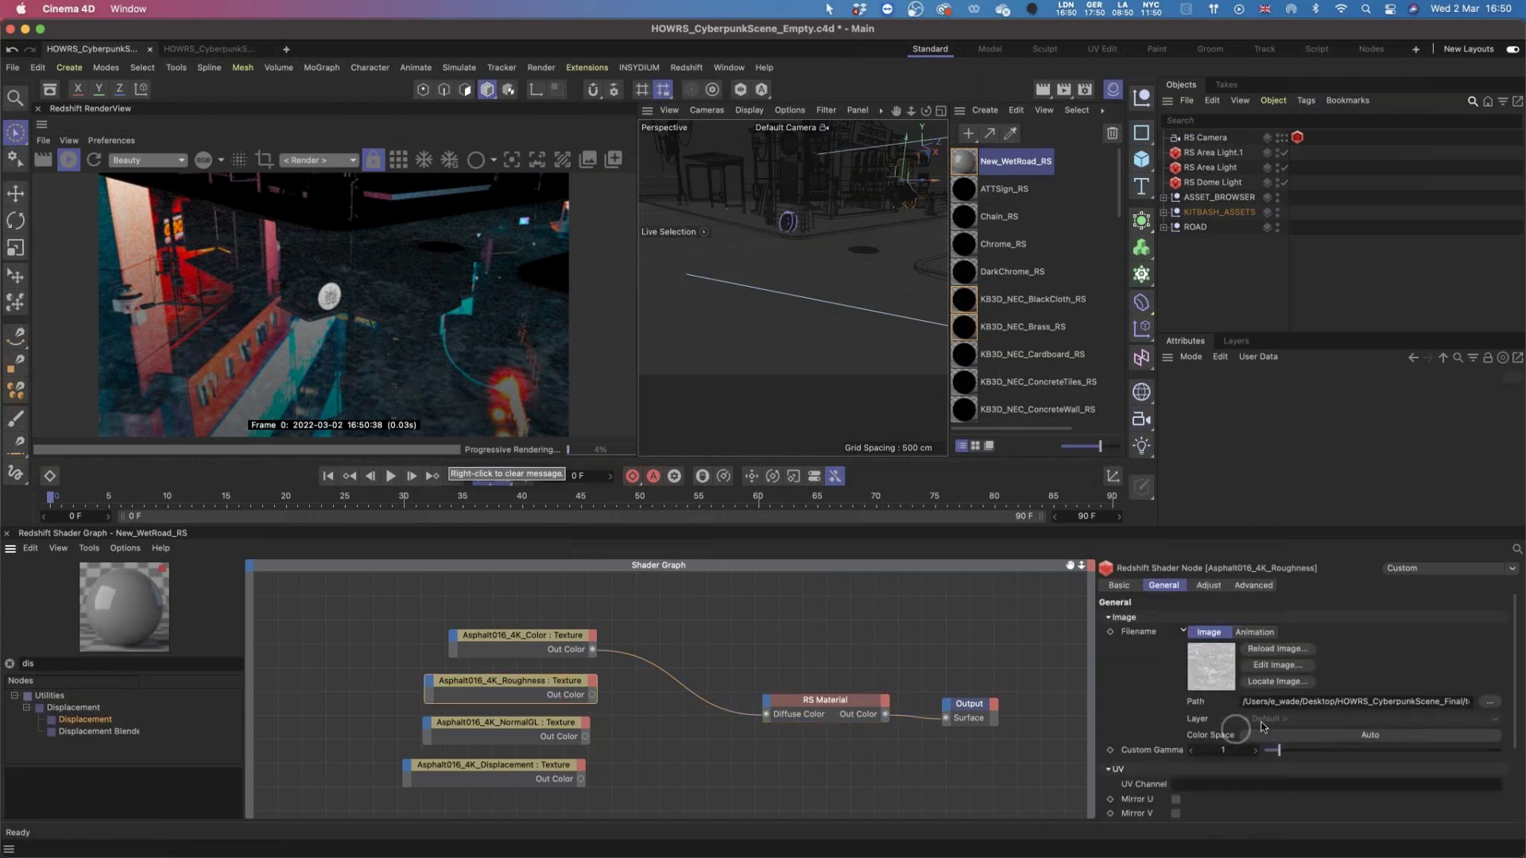
left_click(1326, 736)
mouse_move(1319, 831)
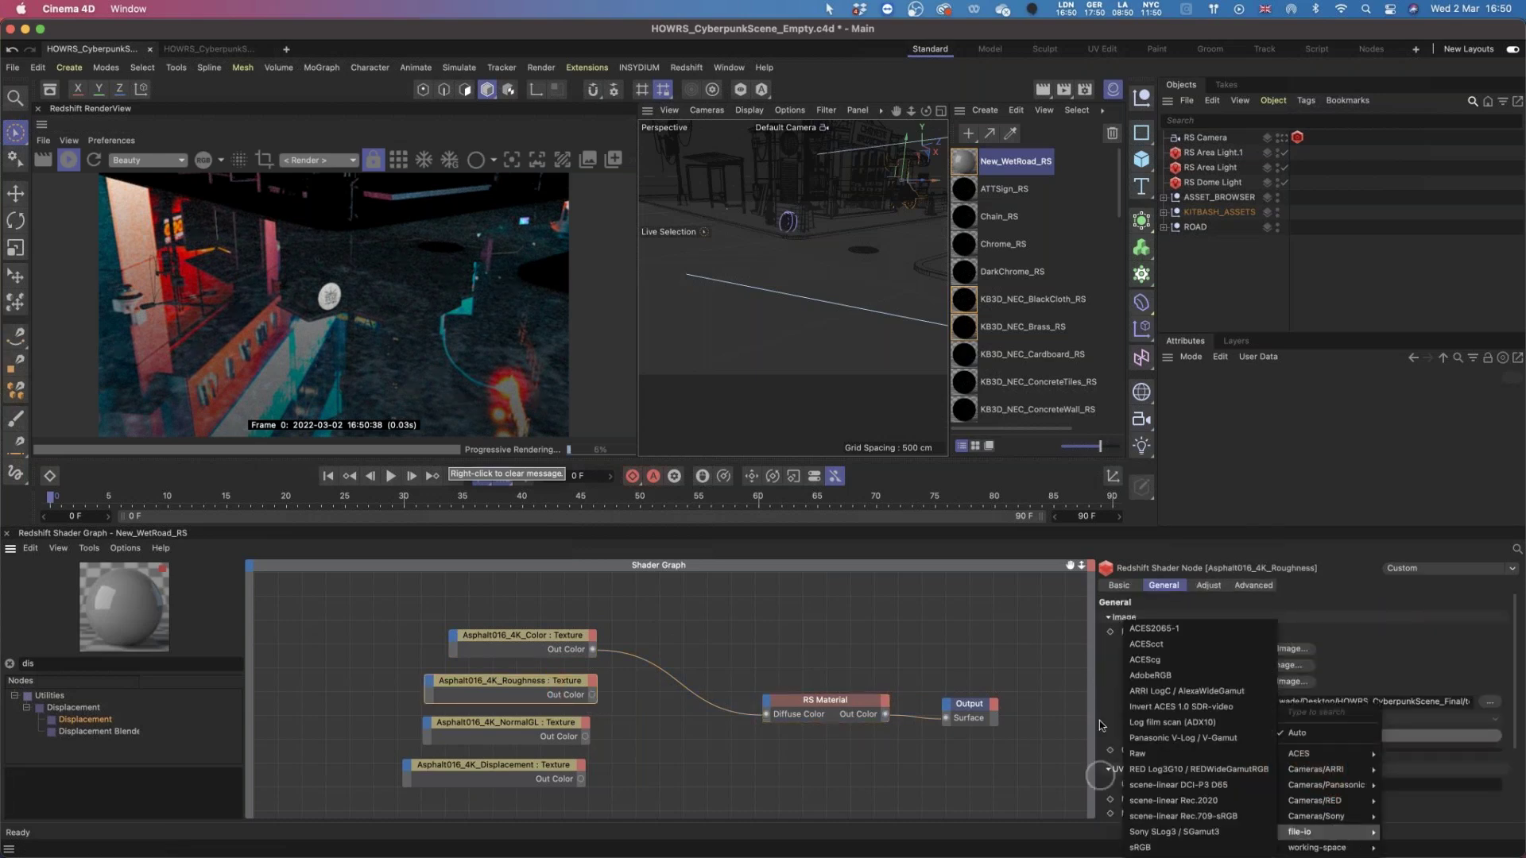
left_click(1144, 753)
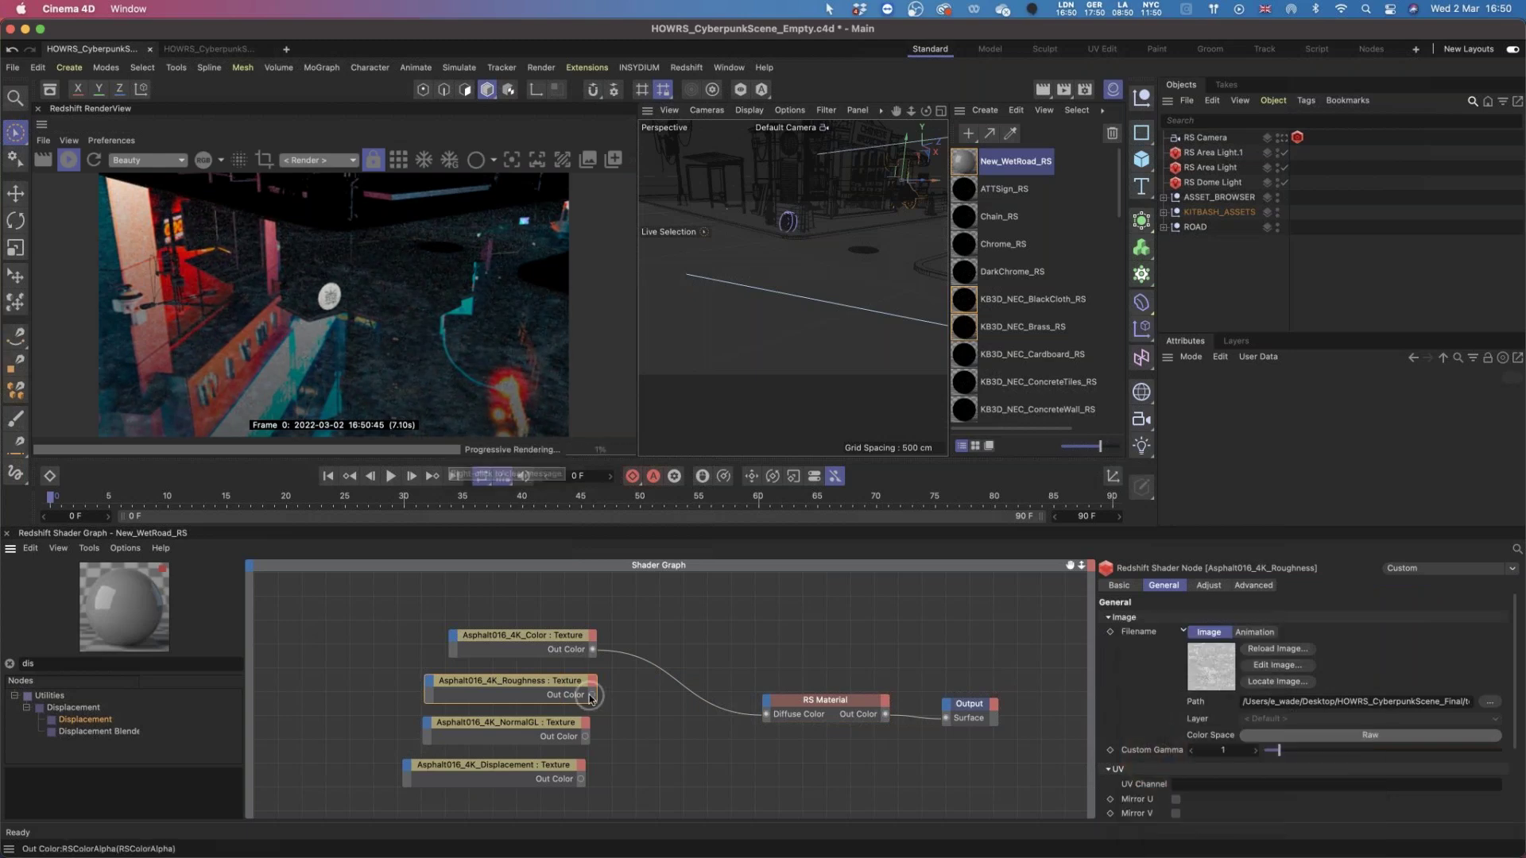
left_click_drag(710, 707, 766, 703)
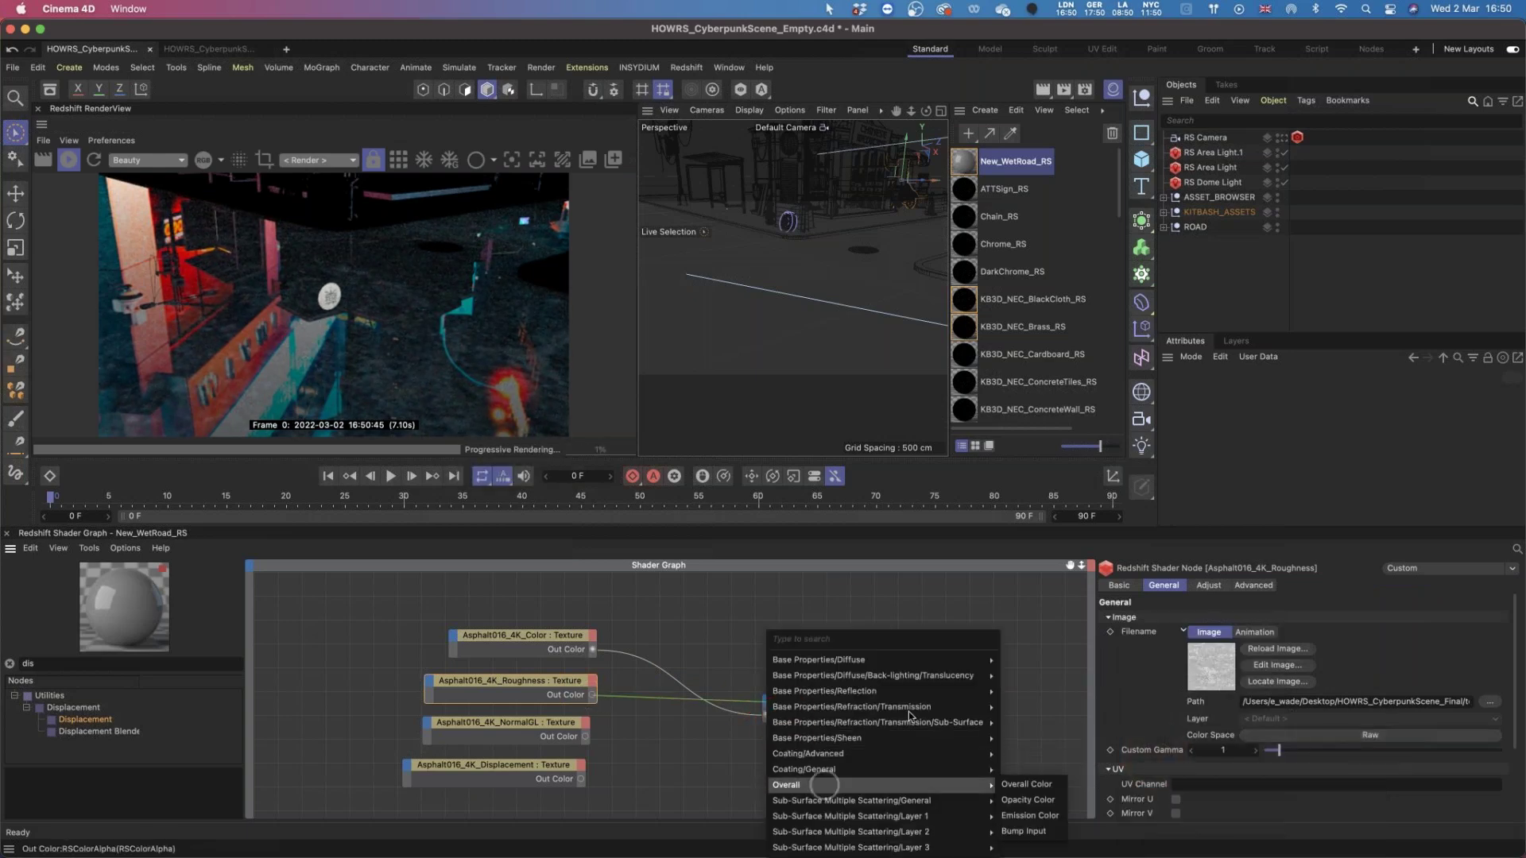
mouse_move(906, 696)
left_click(1028, 722)
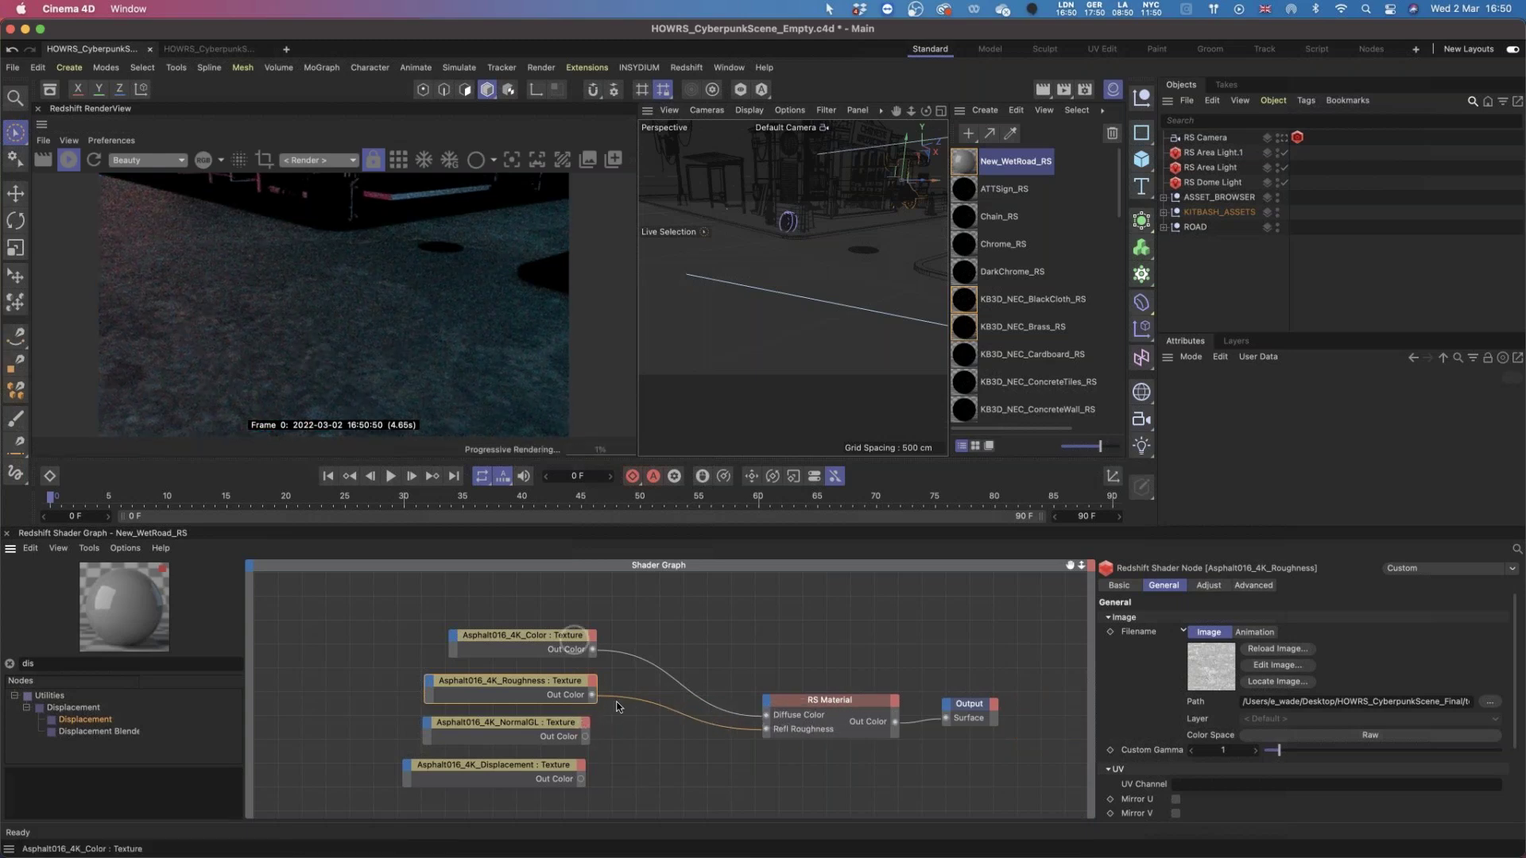
Make room in the graph and add a Bump Map node beside the NormalGL texture and a Displacement node beside the Displacement texture.
left_click_drag(1003, 764, 933, 709)
left_click(8, 664)
type("bump")
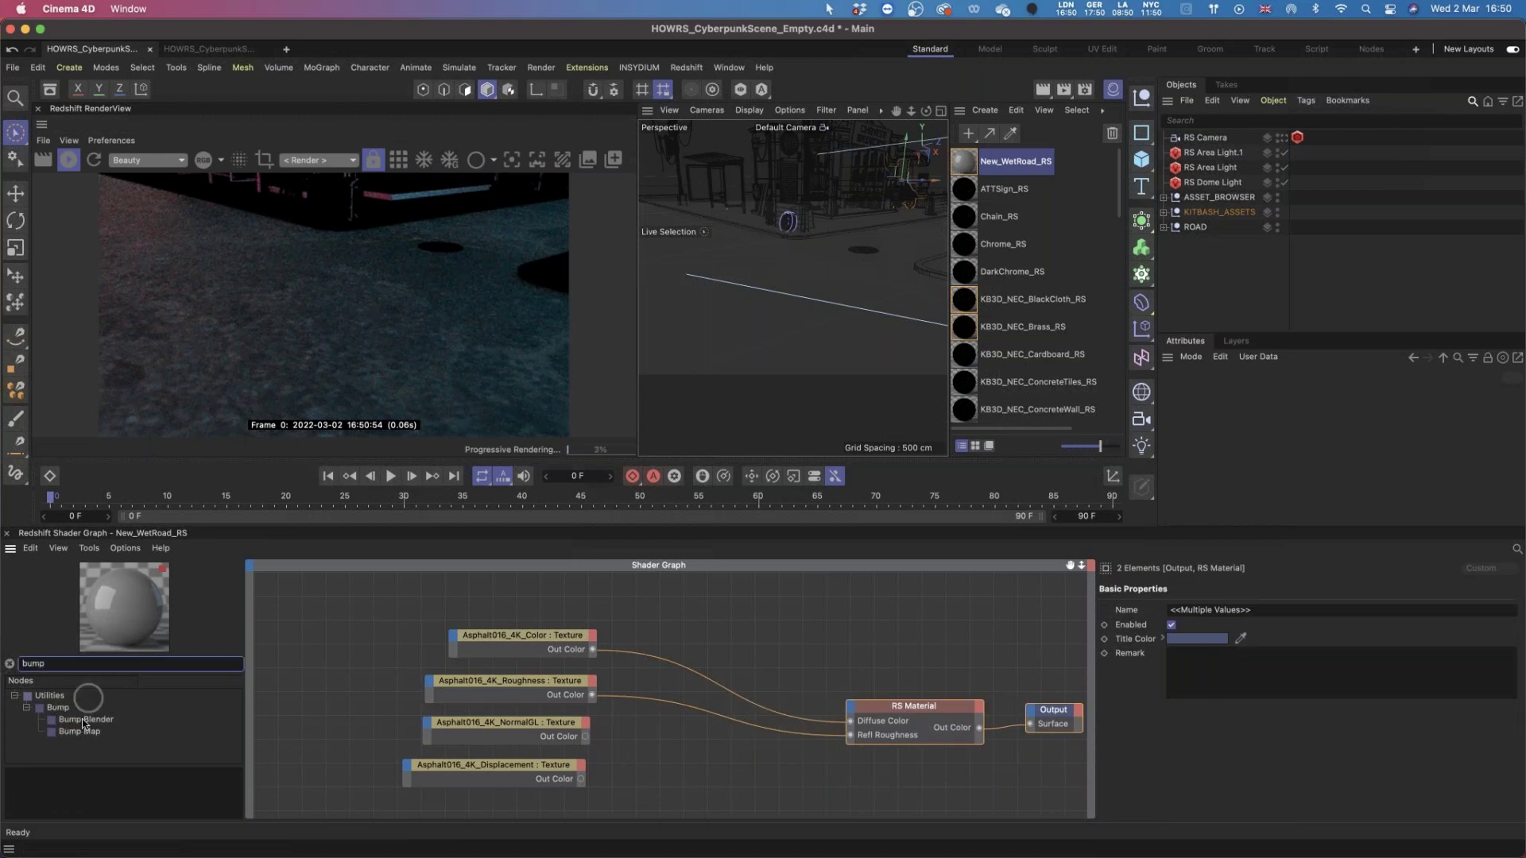
left_click_drag(80, 730, 673, 729)
double_click(68, 657)
type("dis")
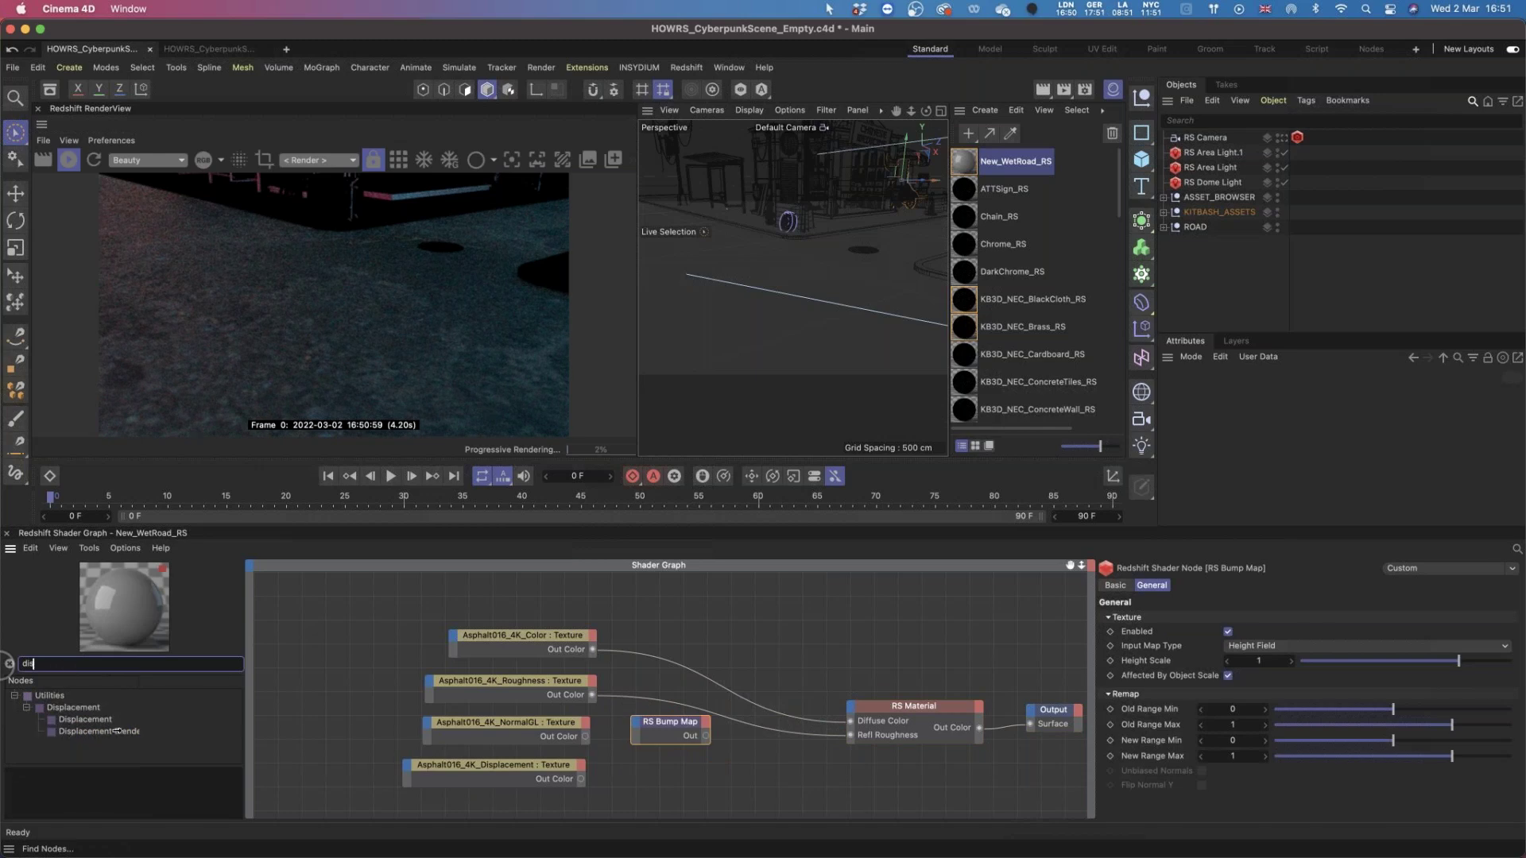
left_click_drag(80, 719, 675, 771)
Set the Asphalt016_4K_NormalGL texture's color space to Raw and the RS Bump Map's input map type to Tangent-Space Normal.
left_click(552, 729)
left_click(1316, 734)
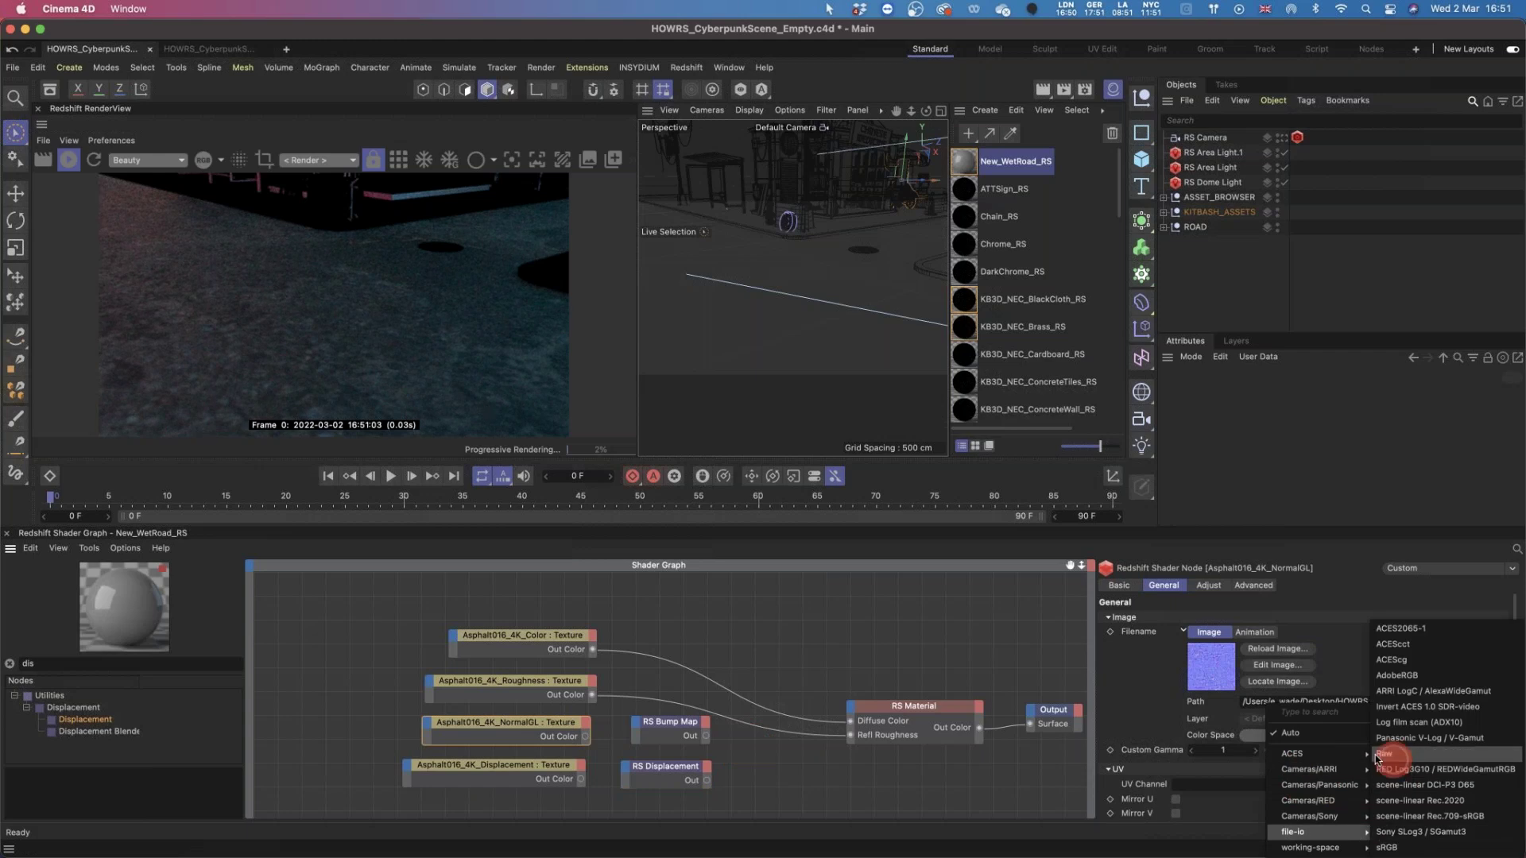
left_click(658, 724)
left_click(1271, 645)
left_click(1236, 676)
Connect the NormalGL texture through the RS Bump Map to the RS Material's Bump Input and slightly lower the bump's height scale.
left_click_drag(584, 737, 850, 723)
left_click(1116, 821)
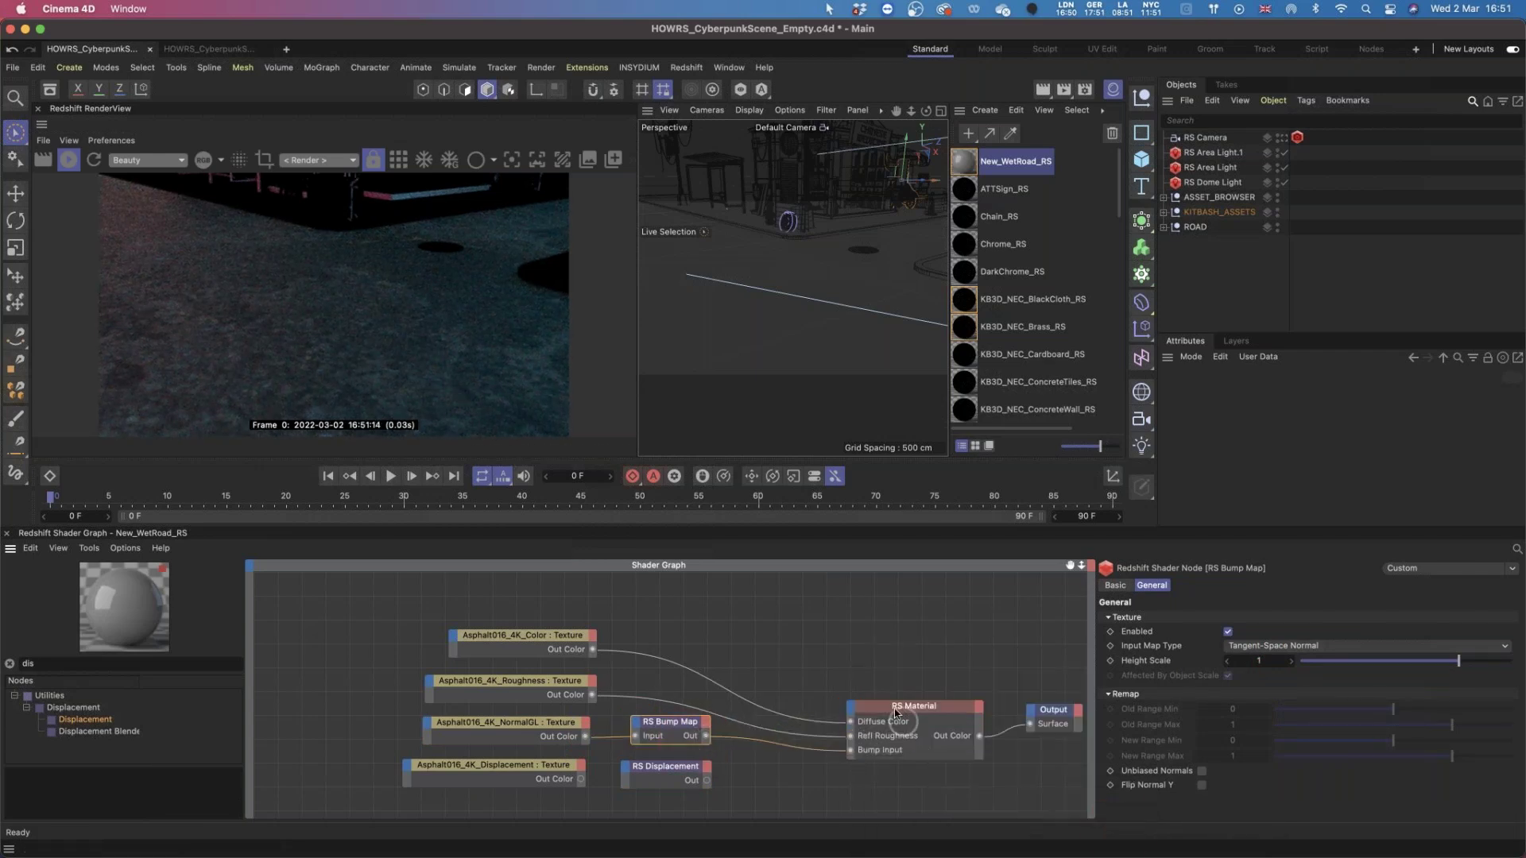
left_click(869, 674)
left_click_drag(868, 678, 865, 679)
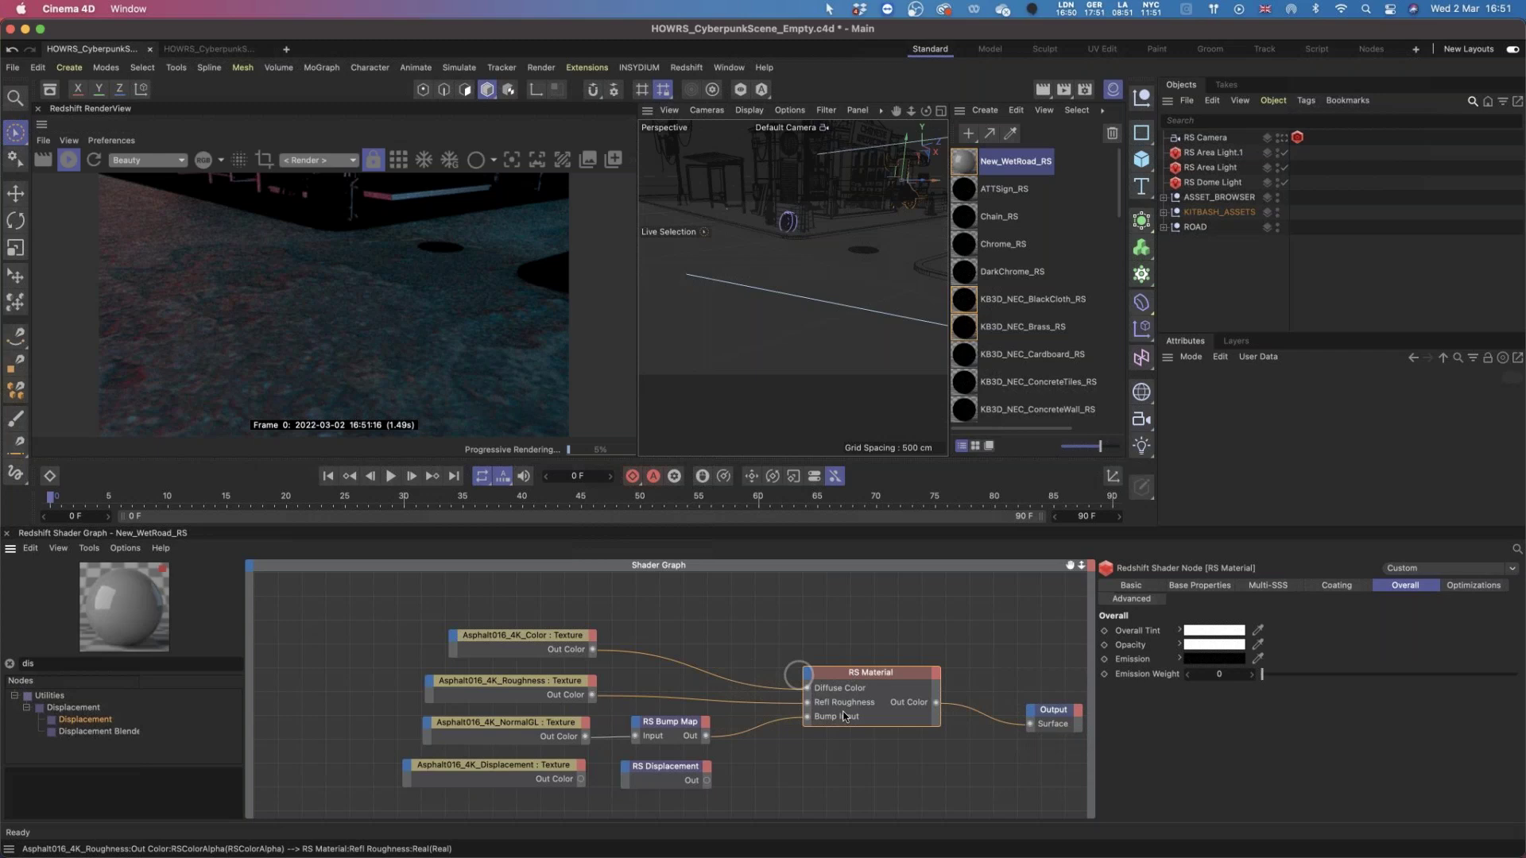
left_click(675, 724)
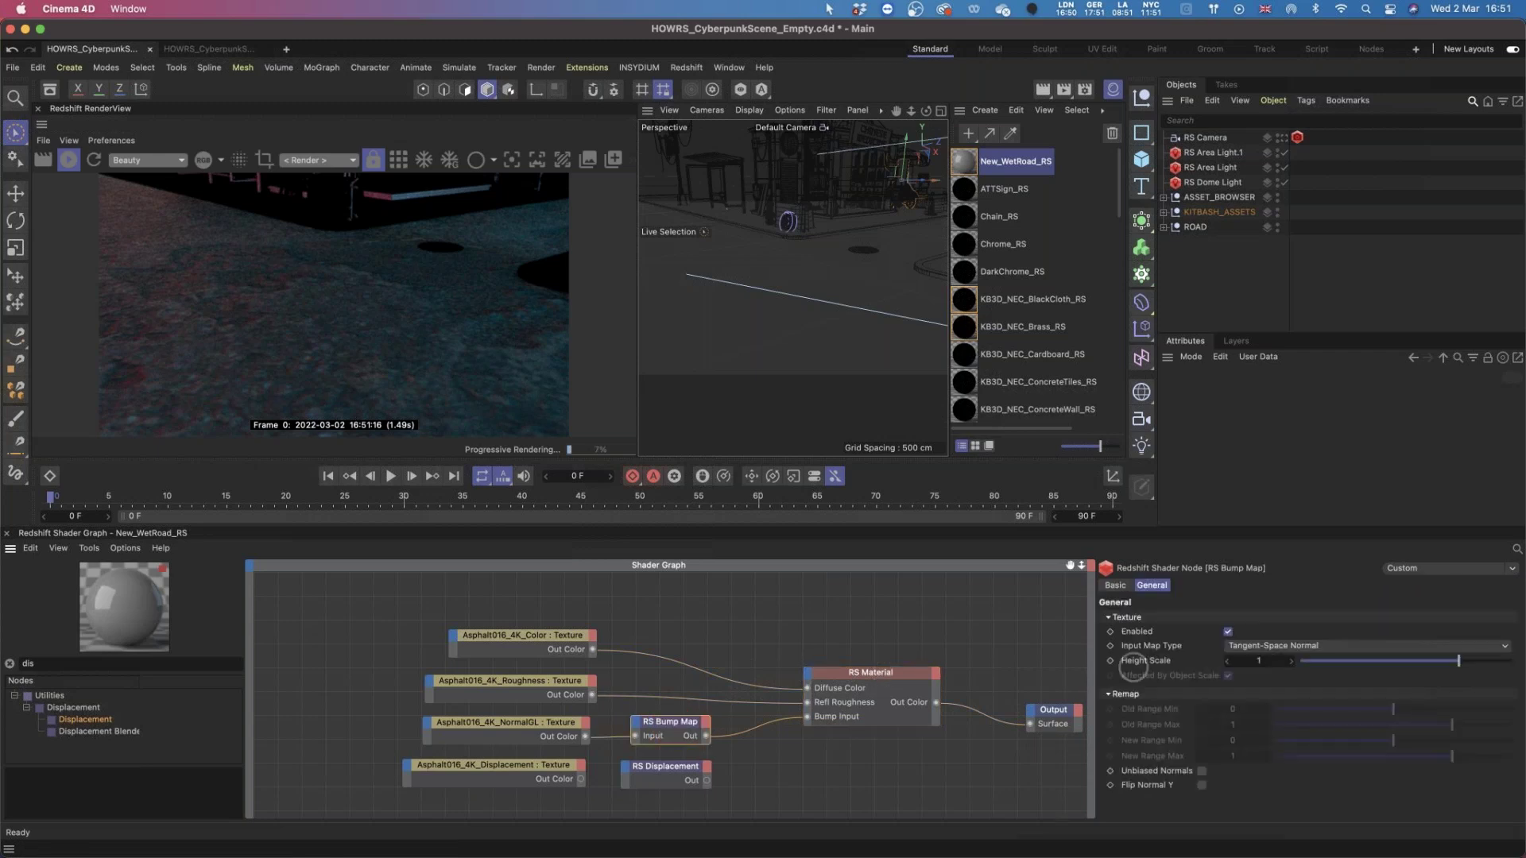
left_click_drag(1256, 660, 1253, 660)
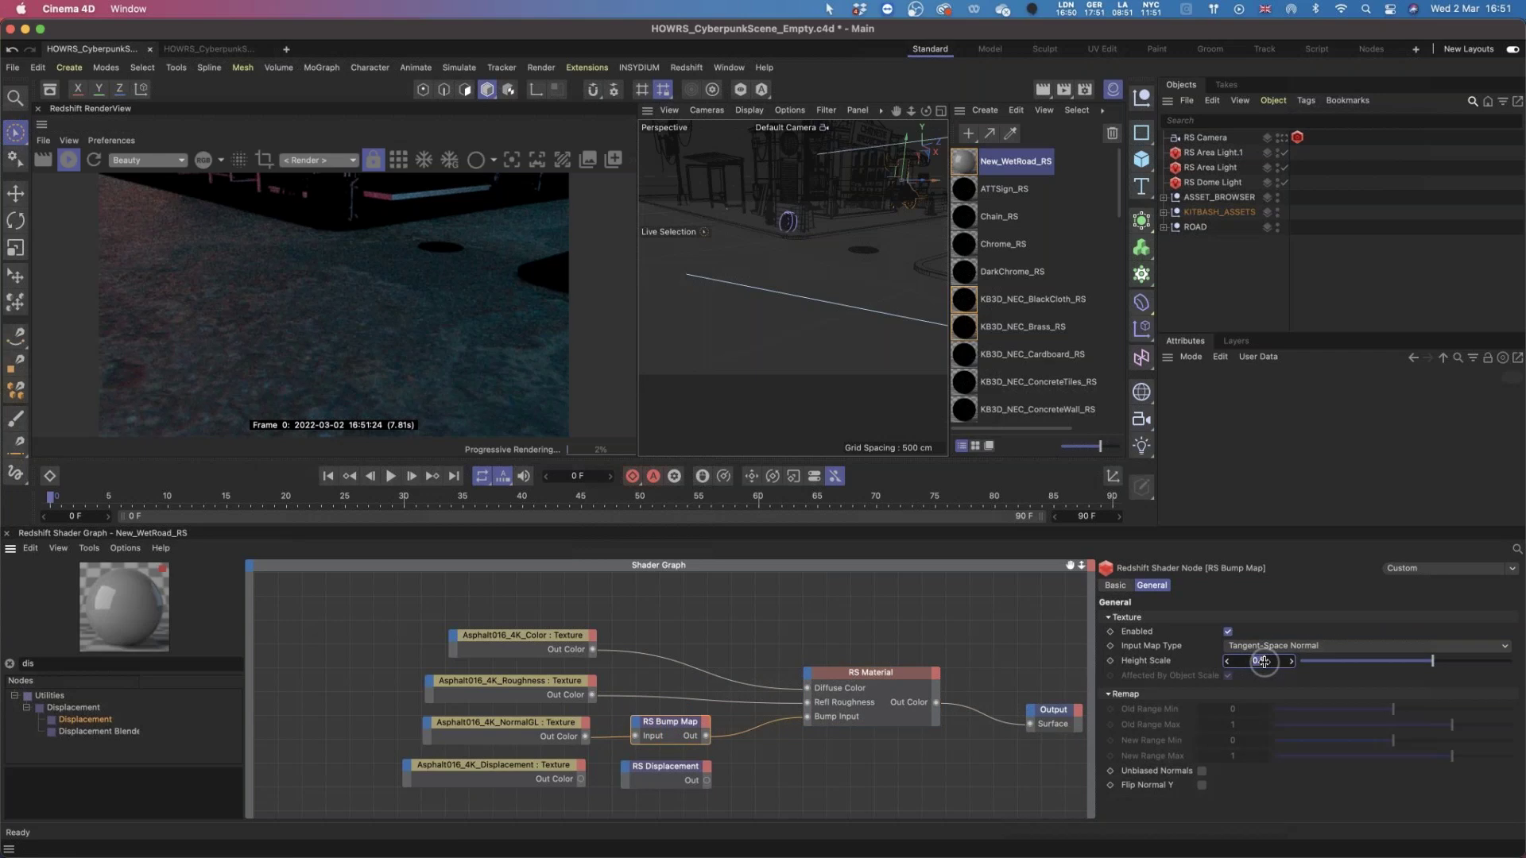
Connect the Asphalt016_4K_Displacement texture's Out Color to the Tex Map input of the RS Displacement node.
left_click(537, 774)
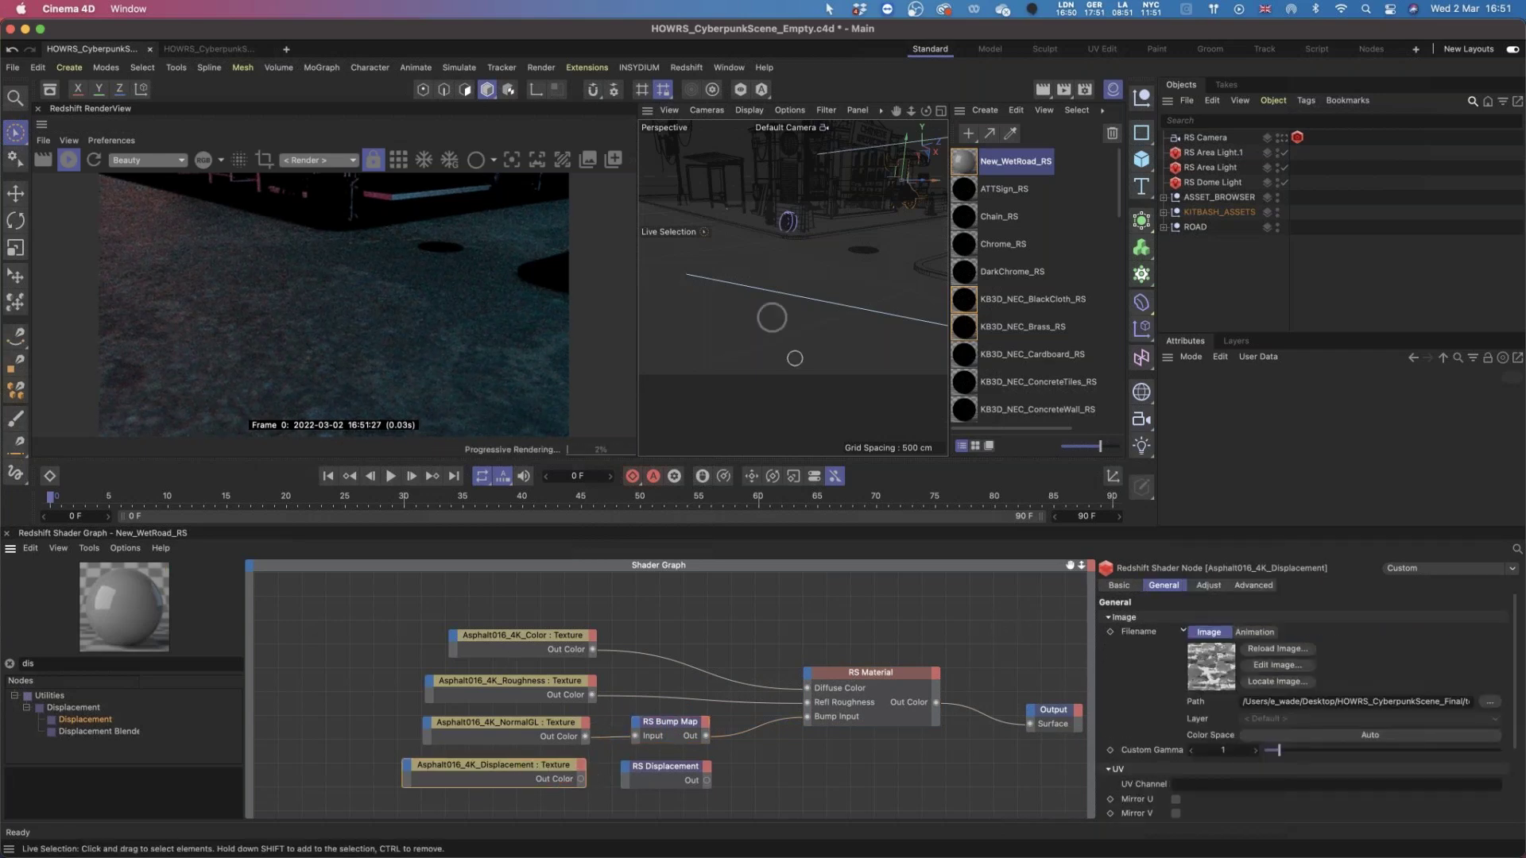
left_click_drag(581, 780, 730, 776)
mouse_move(667, 792)
left_click(726, 792)
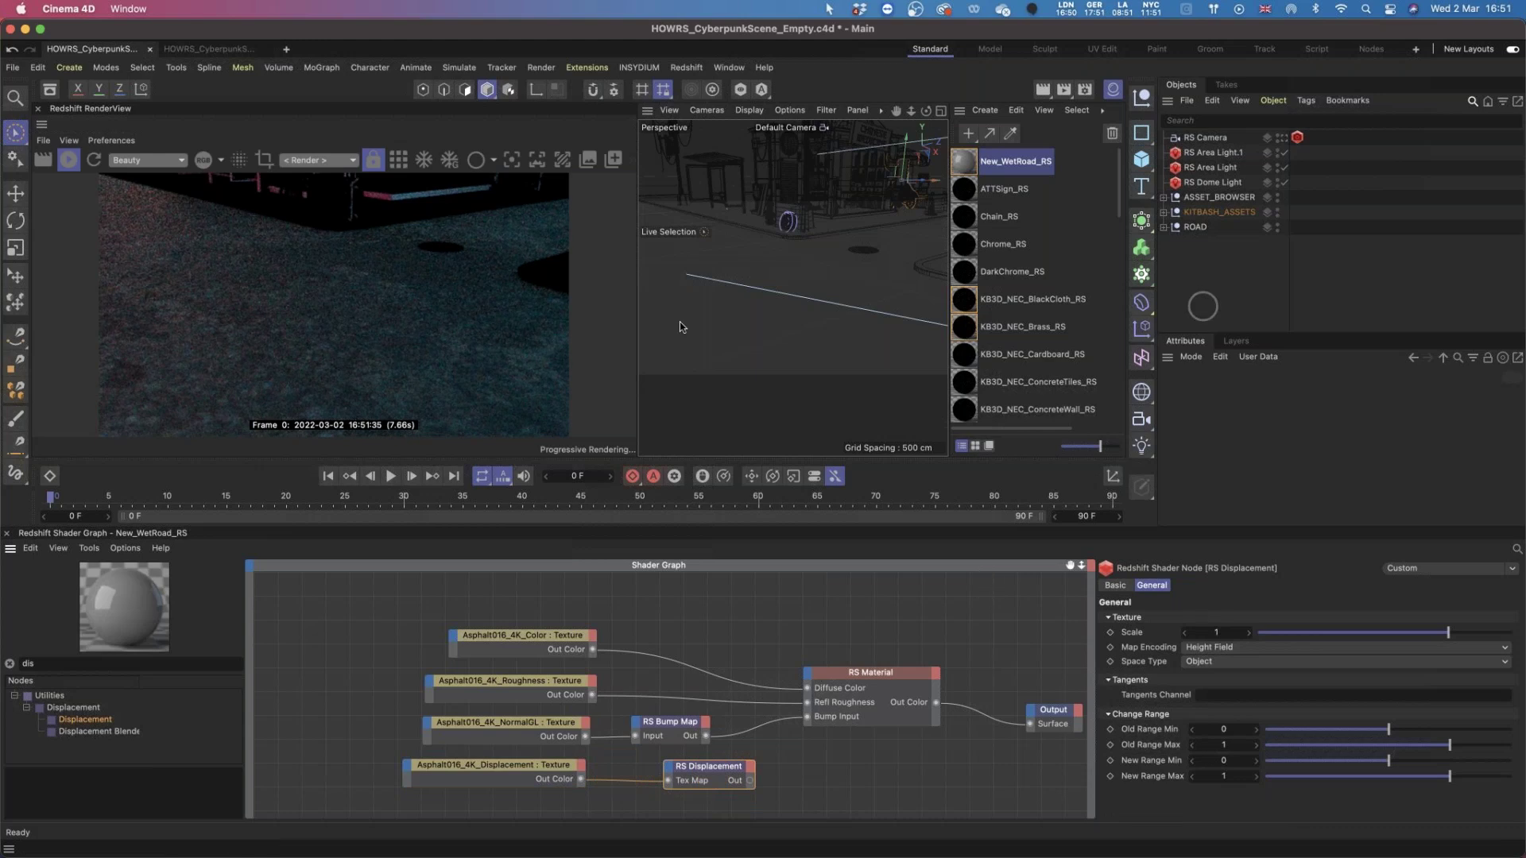
left_click_drag(814, 245, 835, 210, "alt")
middle_click_drag(834, 210, 867, 199, "alt")
mouse_move(866, 203)
left_mouse_down("alt")
mouse_move(851, 194)
mouse_move(840, 213)
left_mouse_up("alt")
right_click_drag(841, 213, 786, 275, "alt")
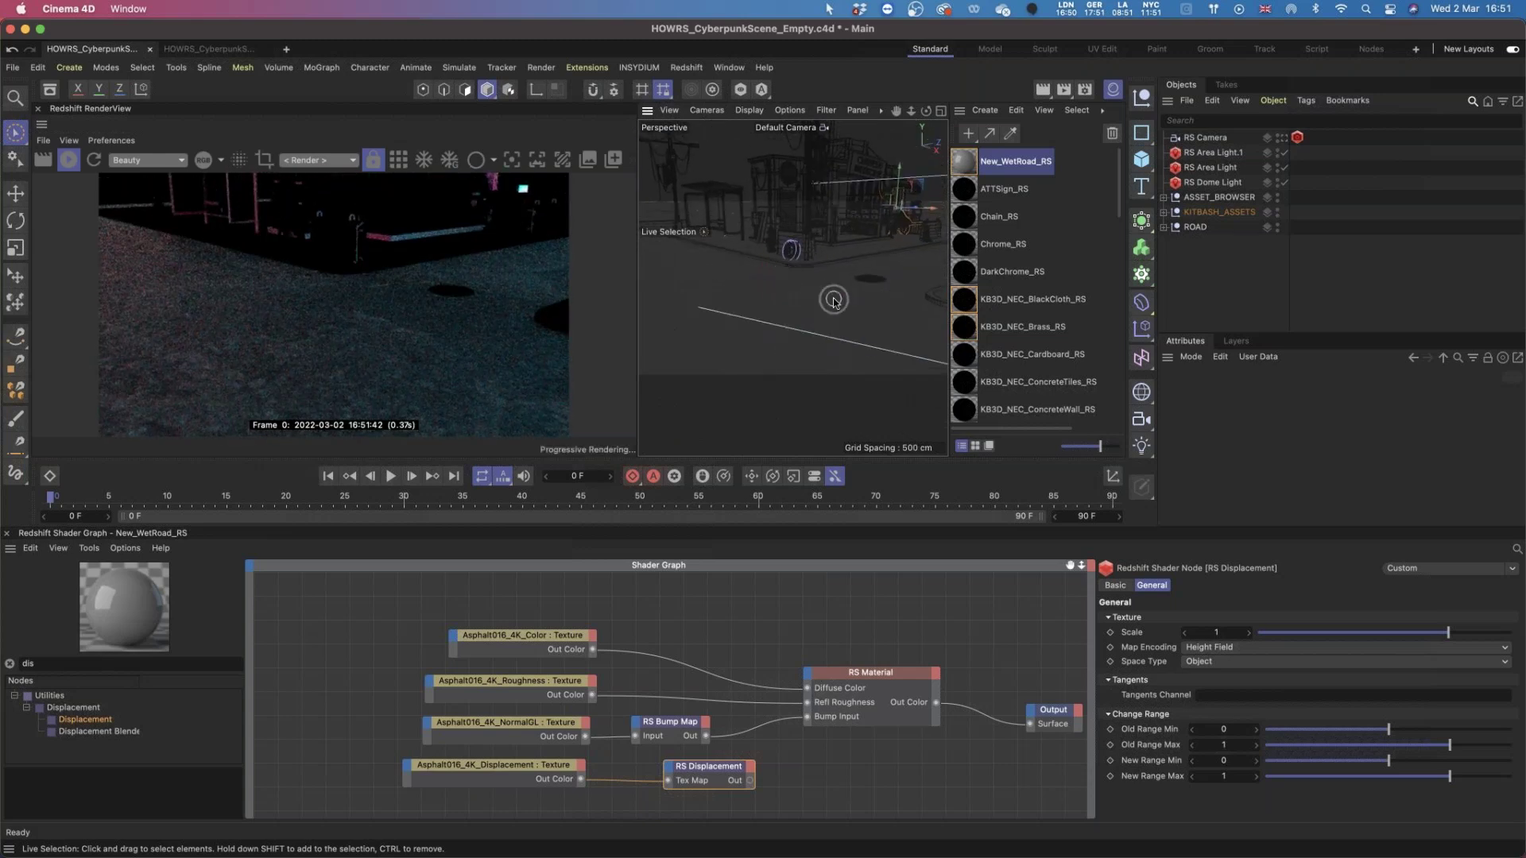
middle_click_drag(834, 301, 825, 270, "alt")
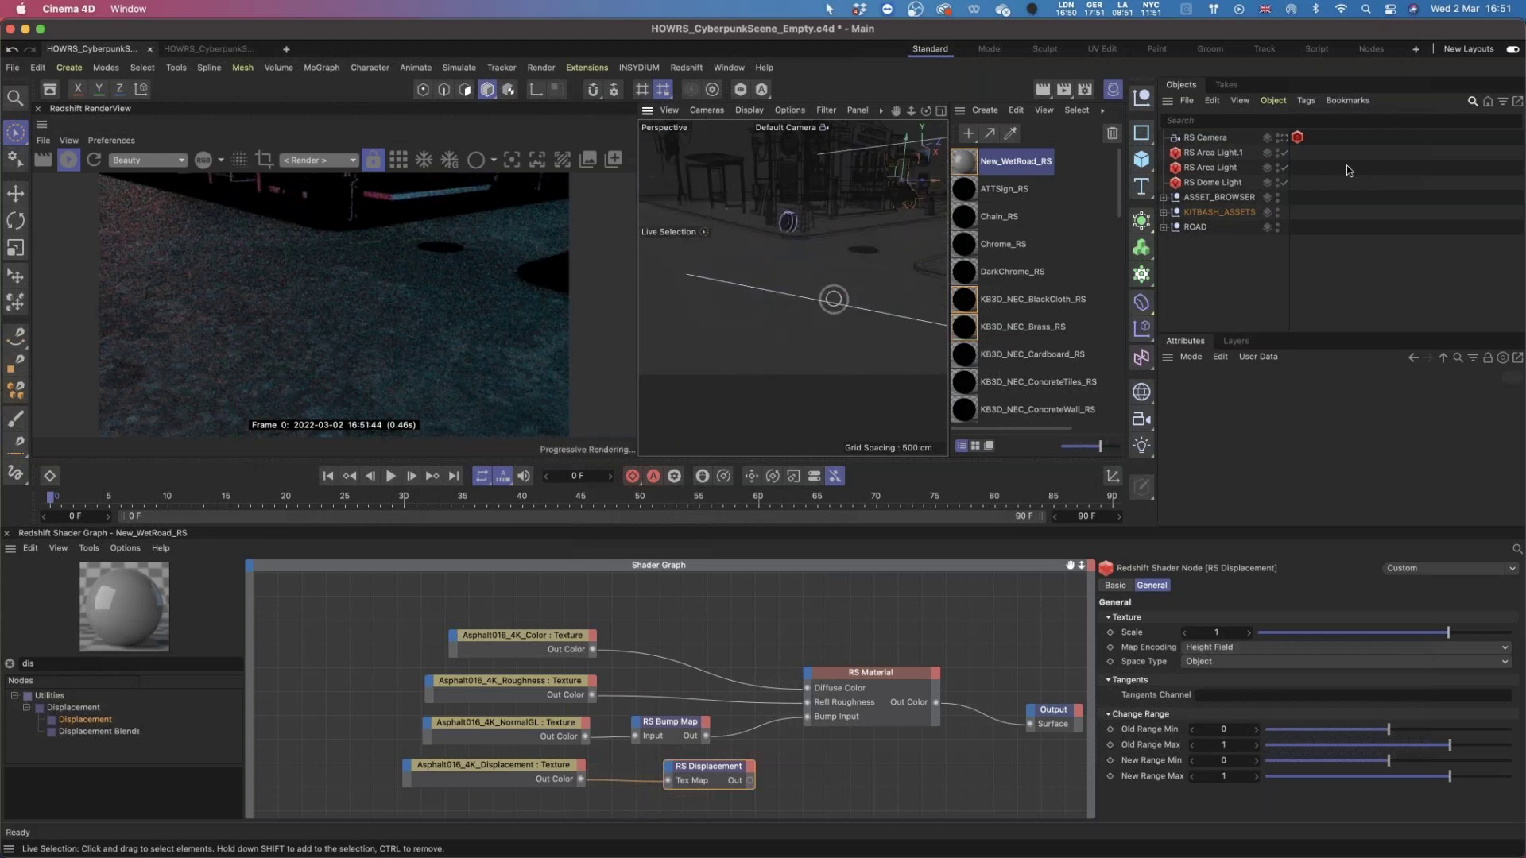
Add a Redshift Object tag to the Road extrude object inside the ROAD group.
left_click_drag(863, 301, 908, 296)
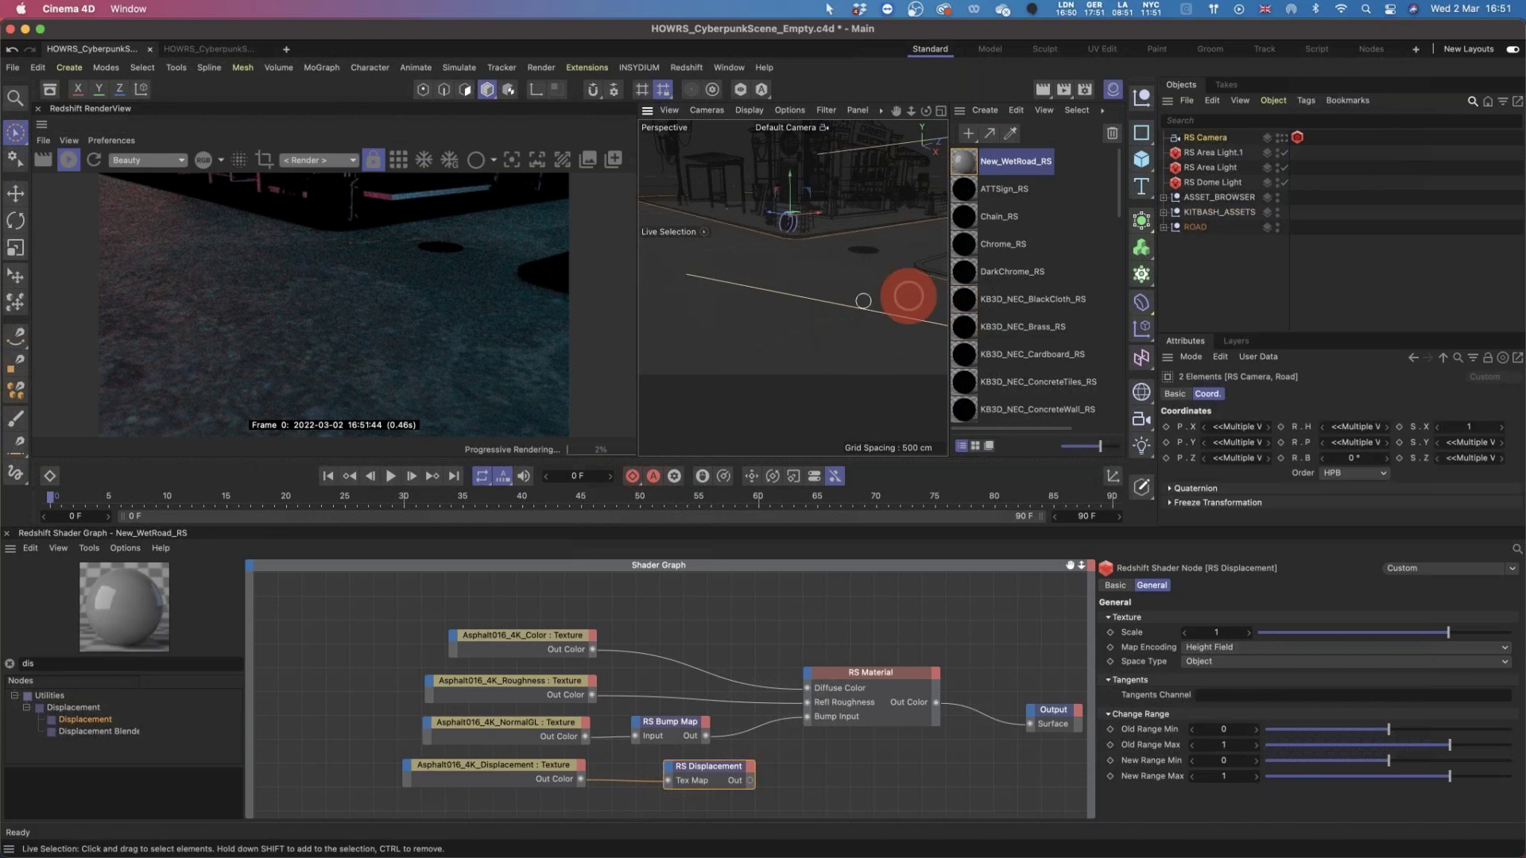
left_click(1164, 228)
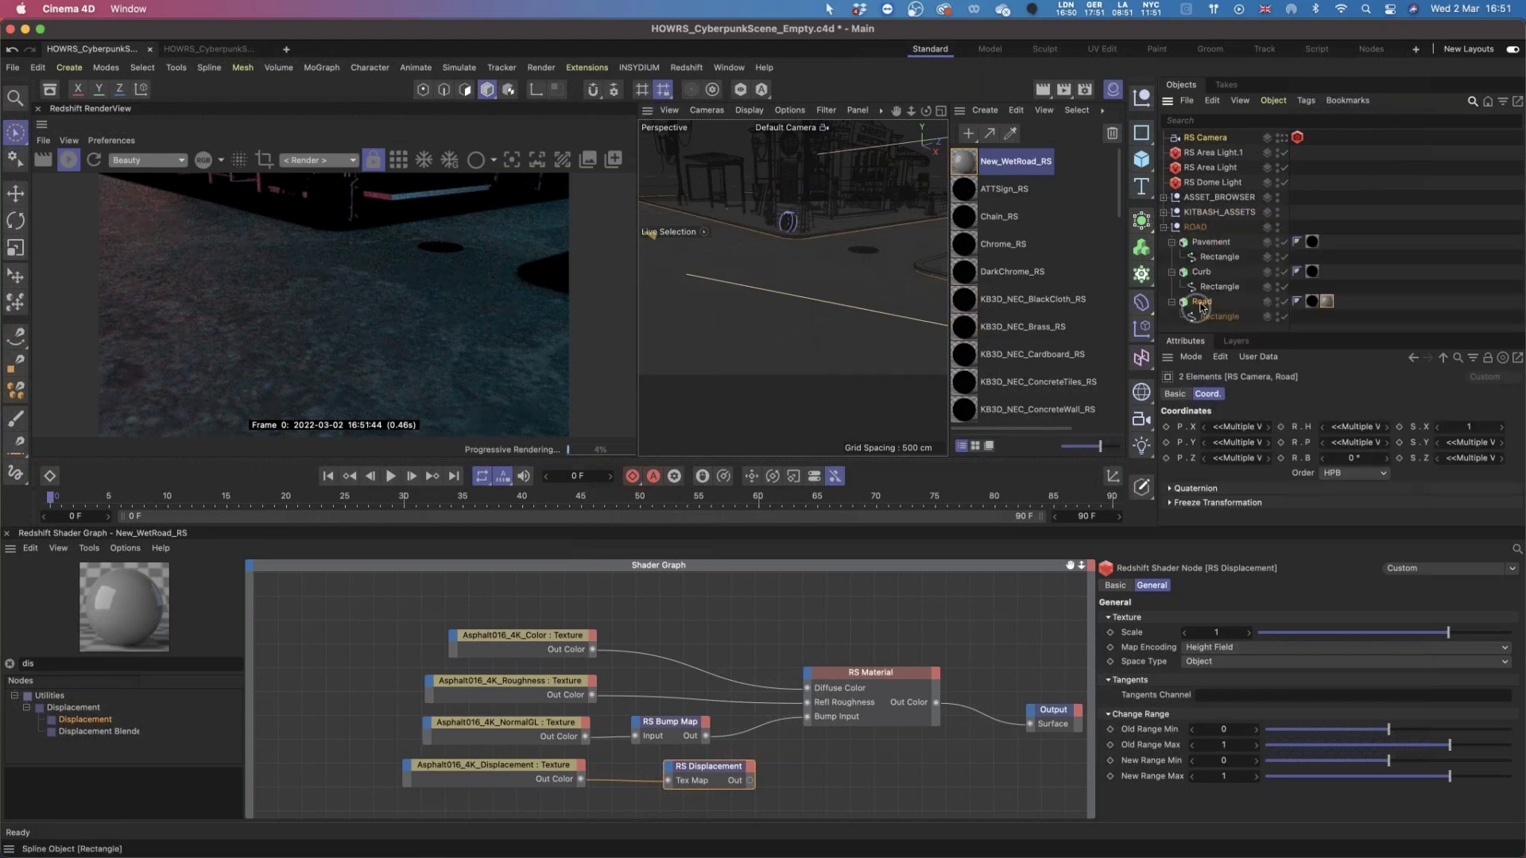
left_click(1200, 304)
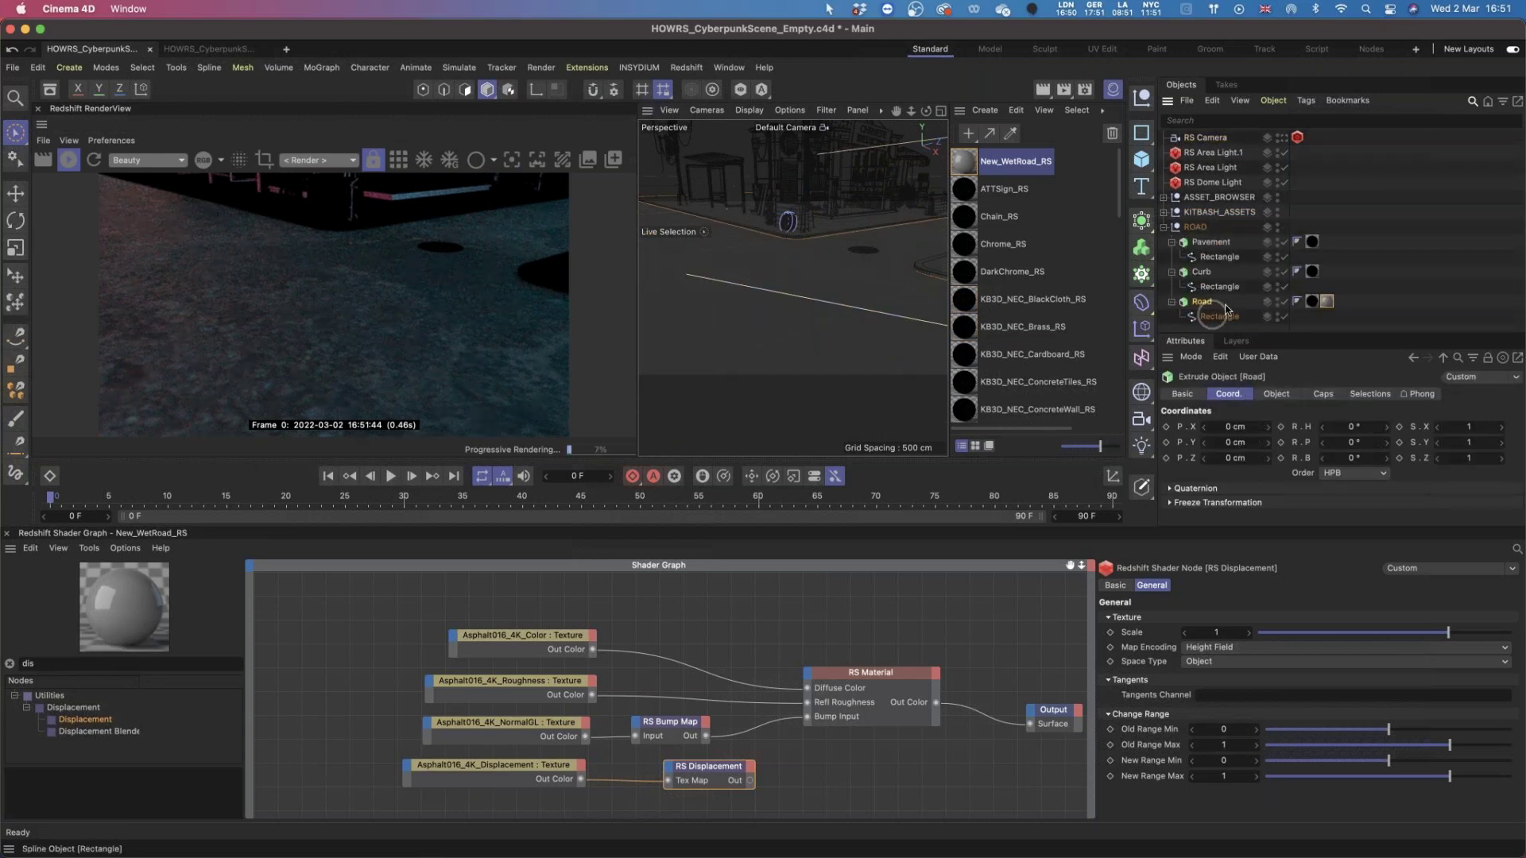
right_click(1226, 308)
mouse_move(1244, 269)
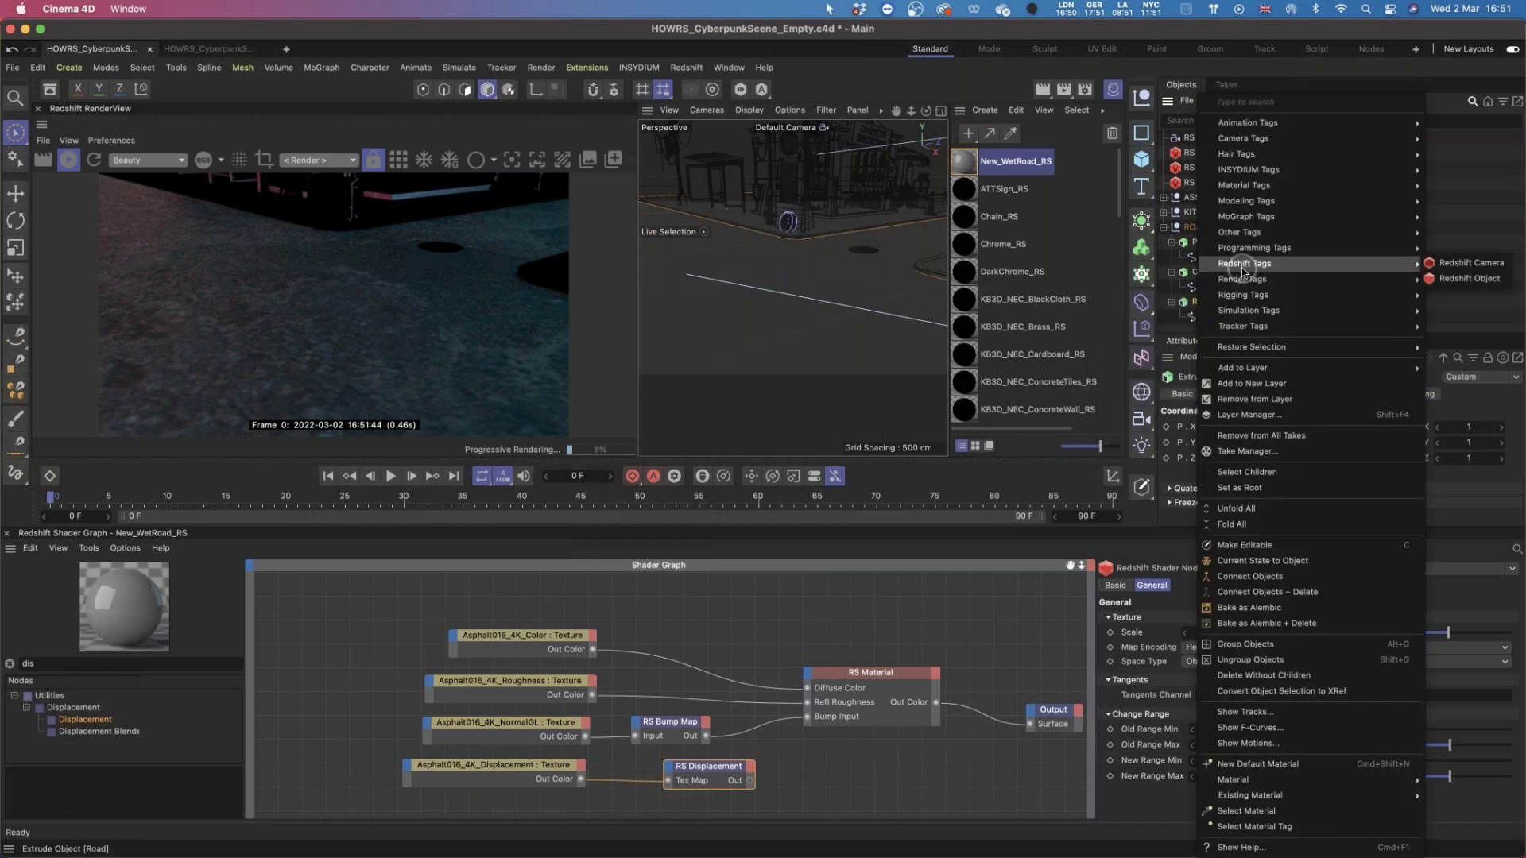
left_click(1457, 281)
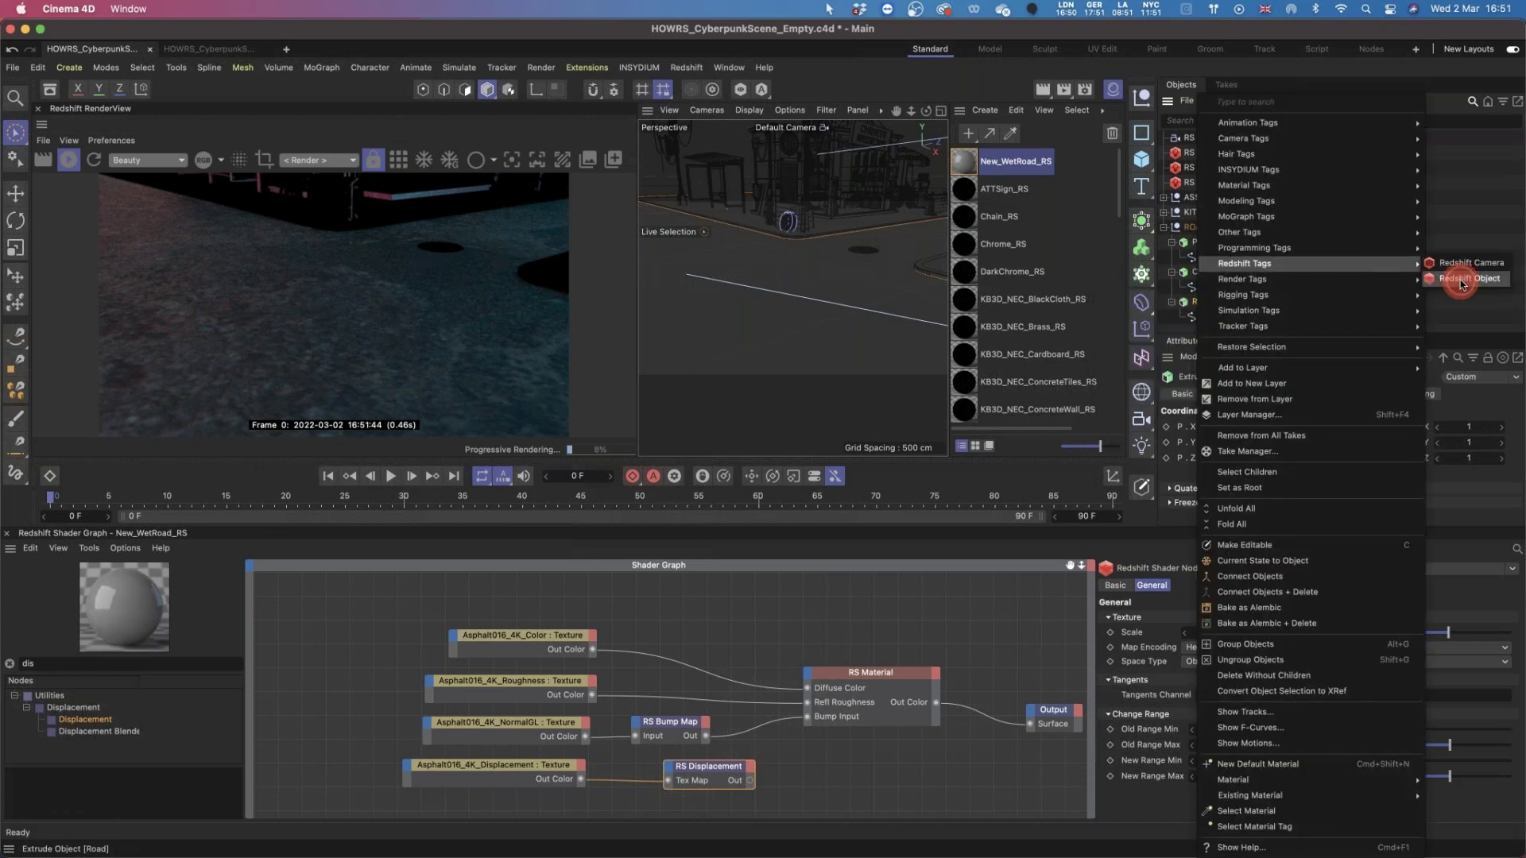
Enable Override and displacement in the Road tag's geometry settings, and connect the RS Displacement node to the Output's Displacement input.
left_click(1219, 428)
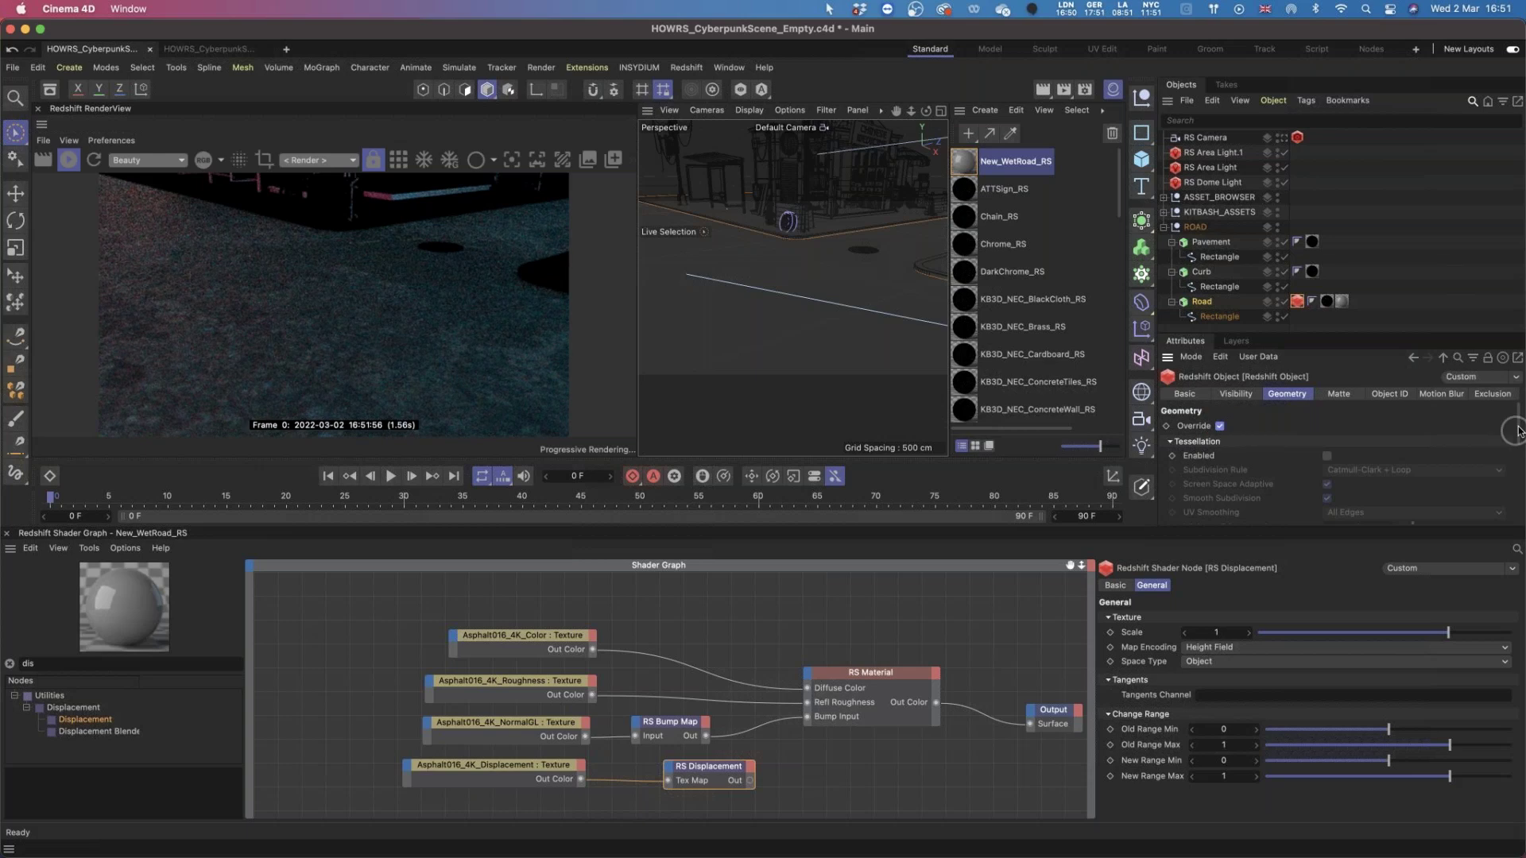
left_click_drag(1518, 428, 1519, 529)
scroll(1309, 430, "up", 1)
left_click(1302, 416)
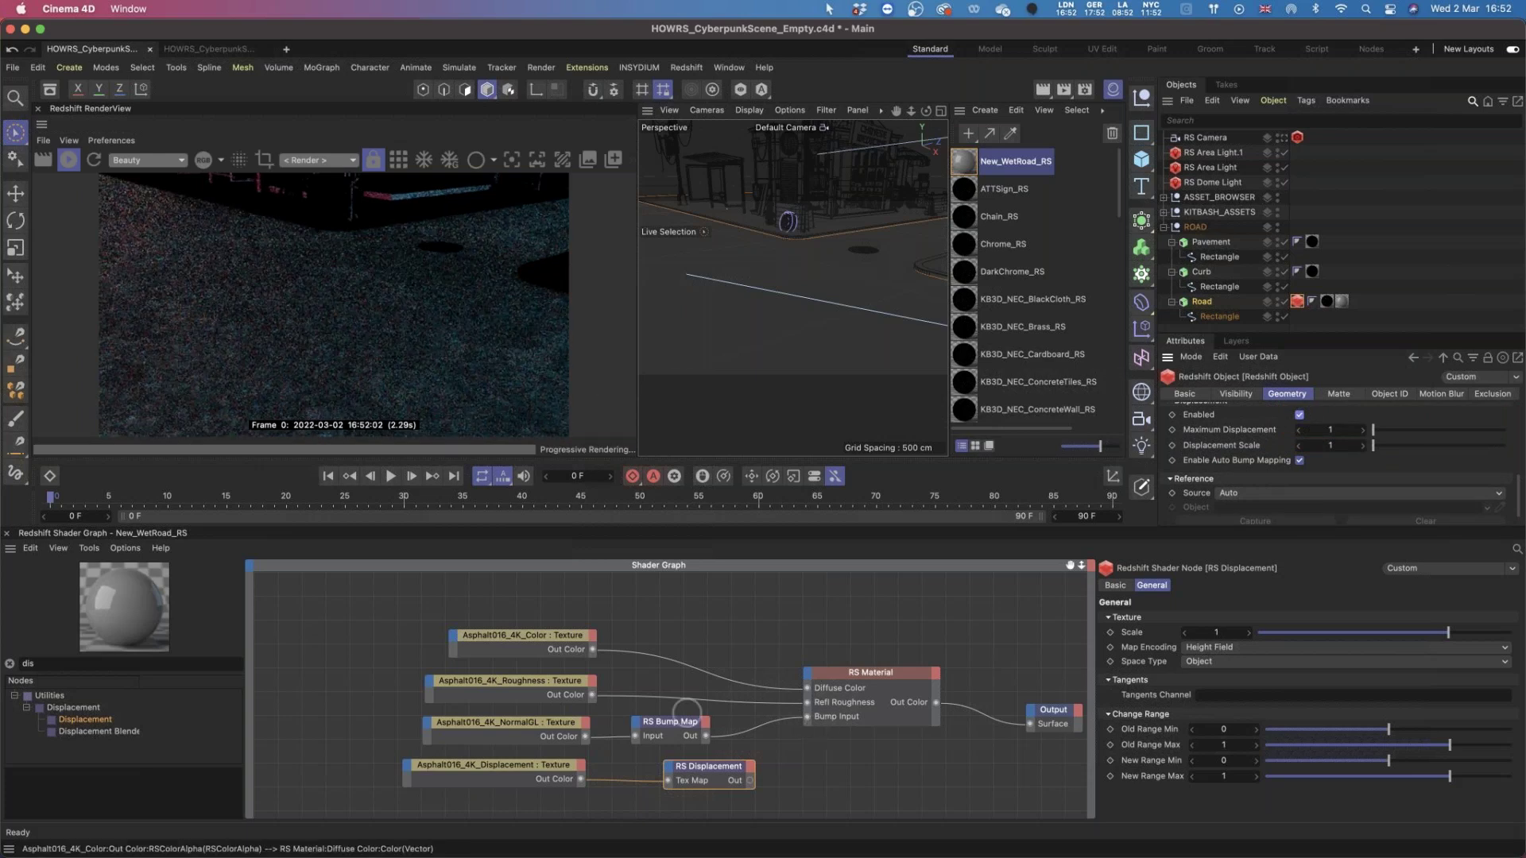
left_click_drag(750, 781, 1036, 739)
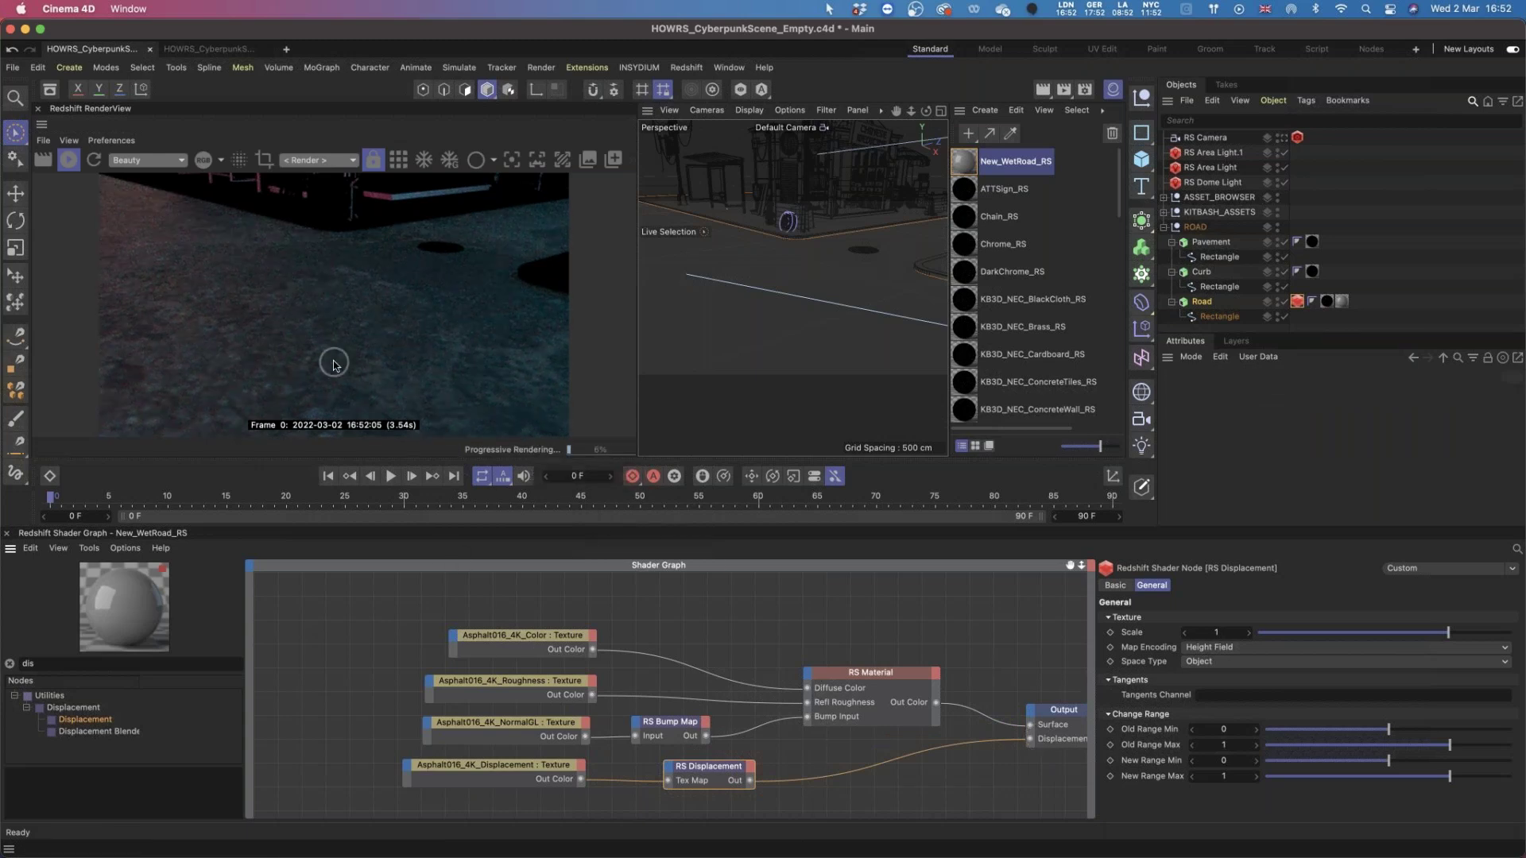
Add a math Constant node to the graph and place it ahead of the four Asphalt016_4K texture nodes.
left_click_drag(509, 640, 510, 641)
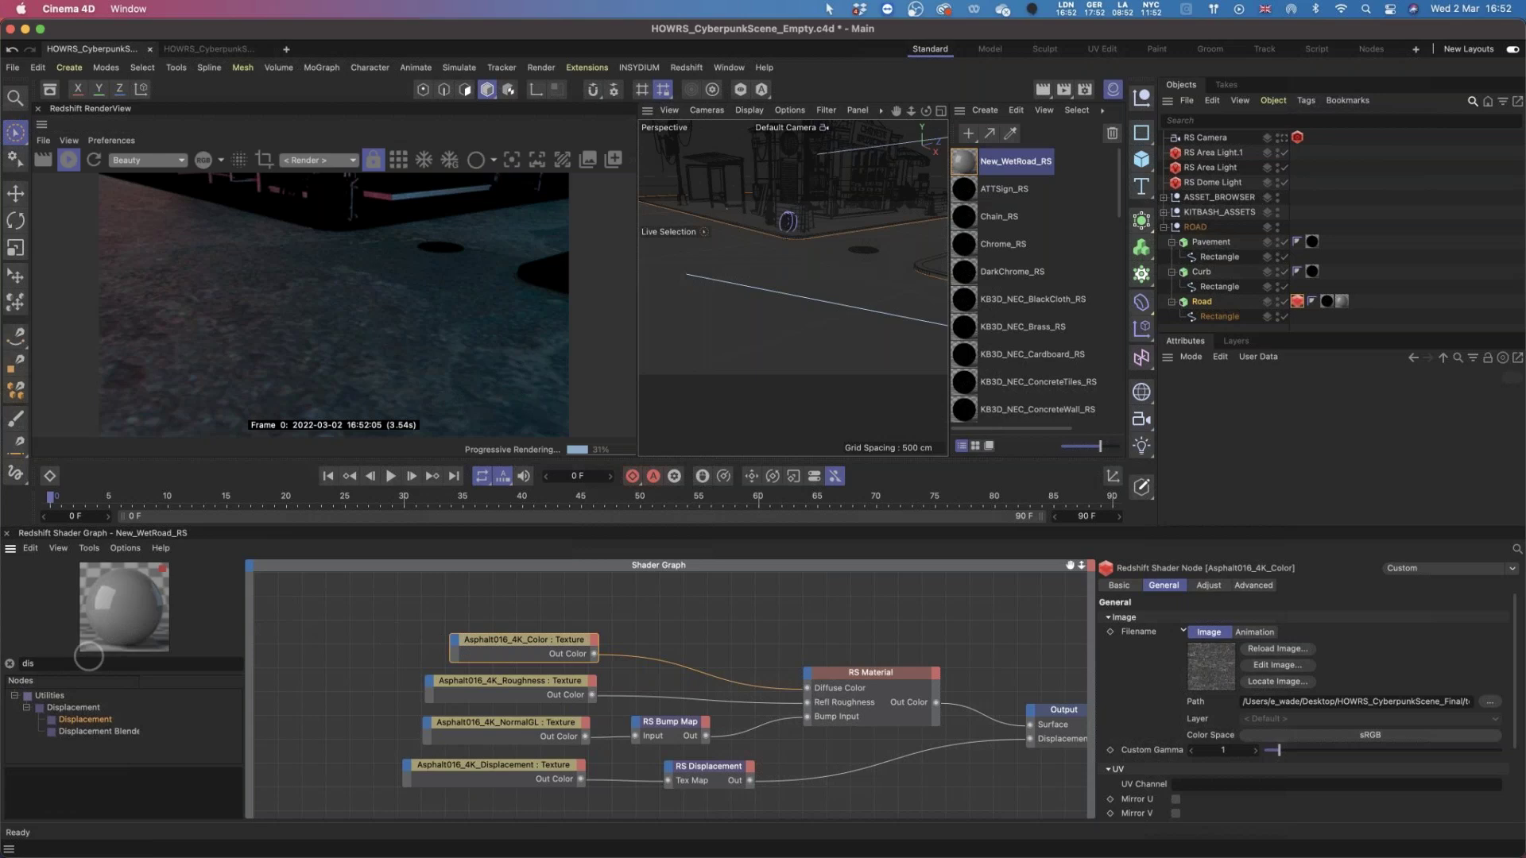
left_click(15, 661)
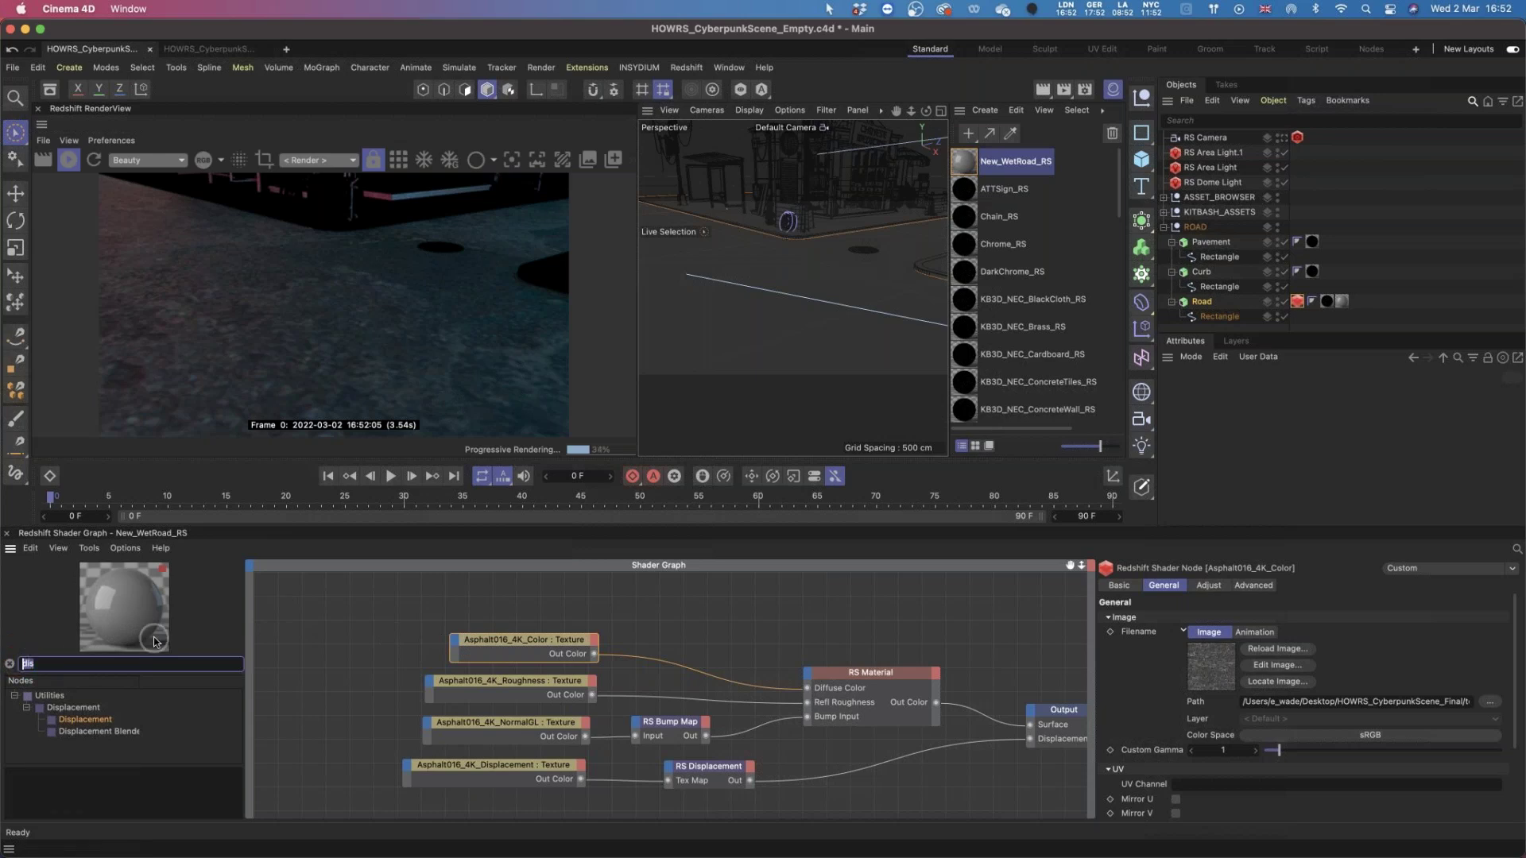
type("con")
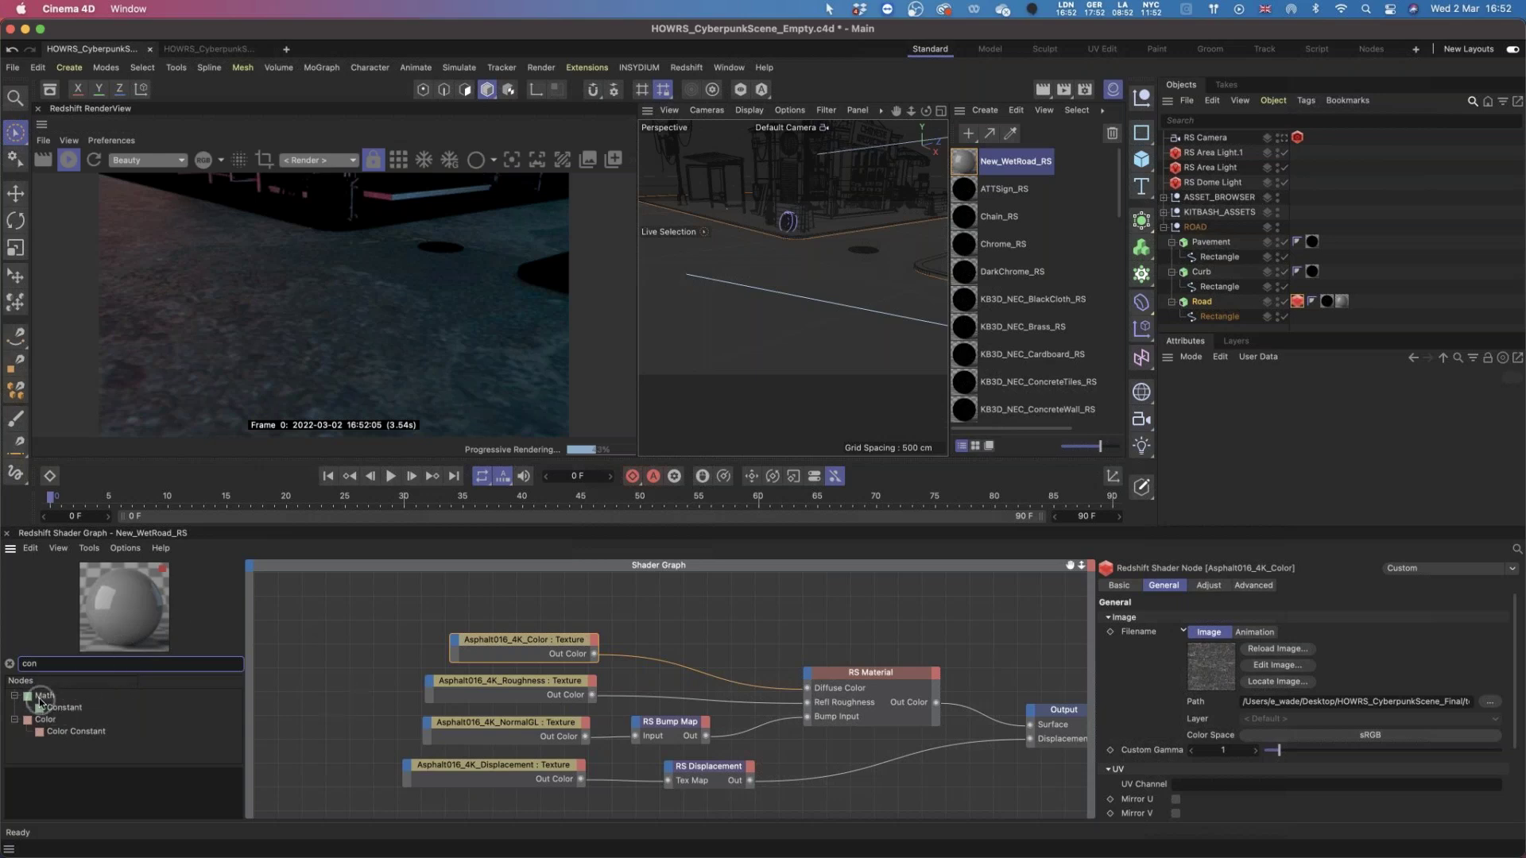
left_click_drag(63, 713, 347, 681)
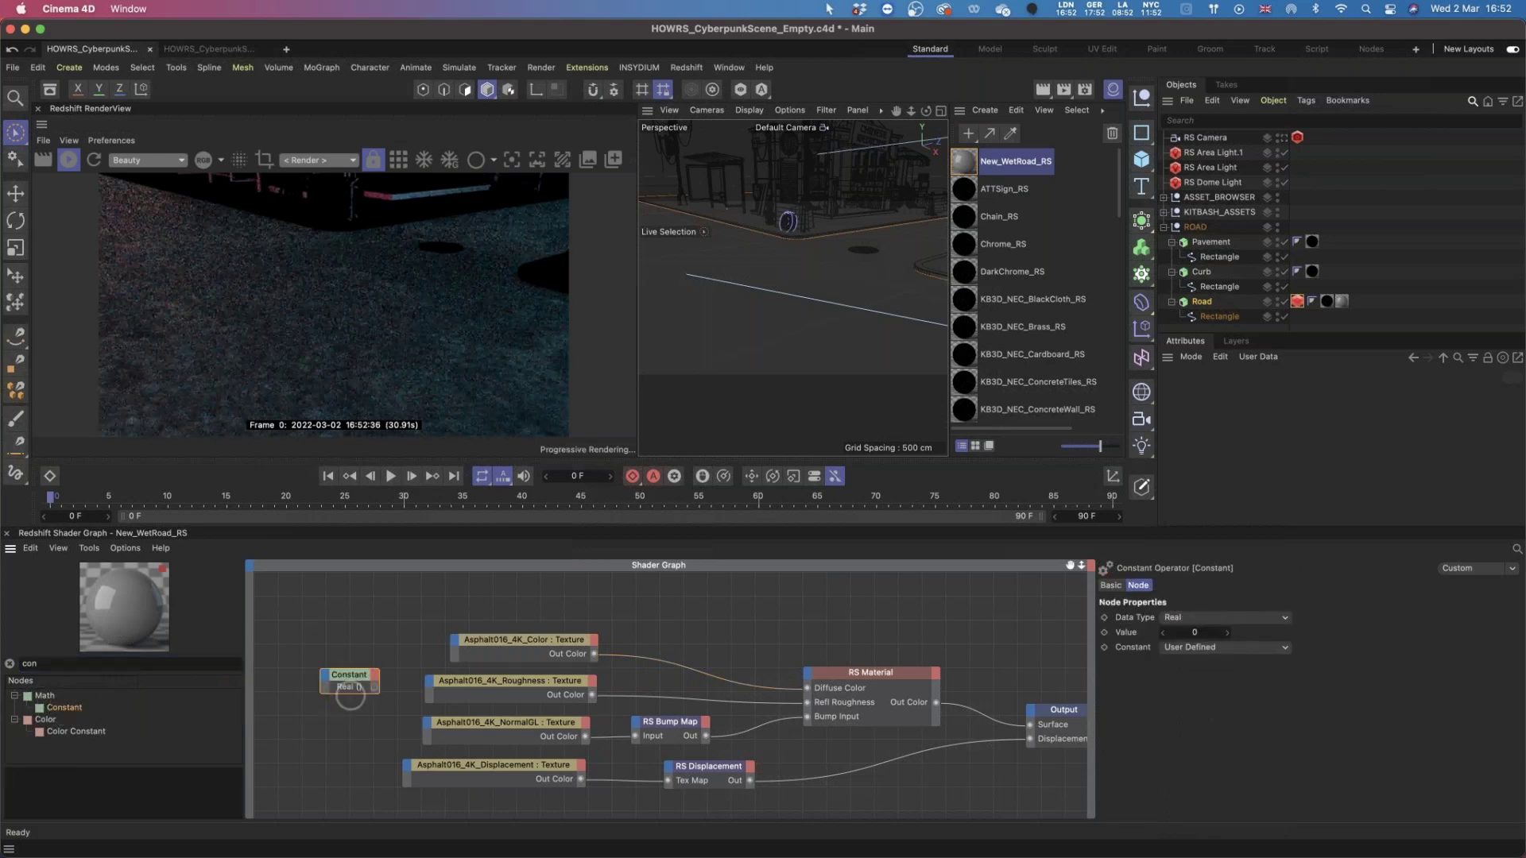
middle_click_drag(300, 644, 361, 636, "alt")
left_click_drag(423, 668, 399, 678)
Examine the UV remap settings of the four Asphalt016_4K textures and the Constant node's data type and value.
left_click_drag(475, 607, 595, 797)
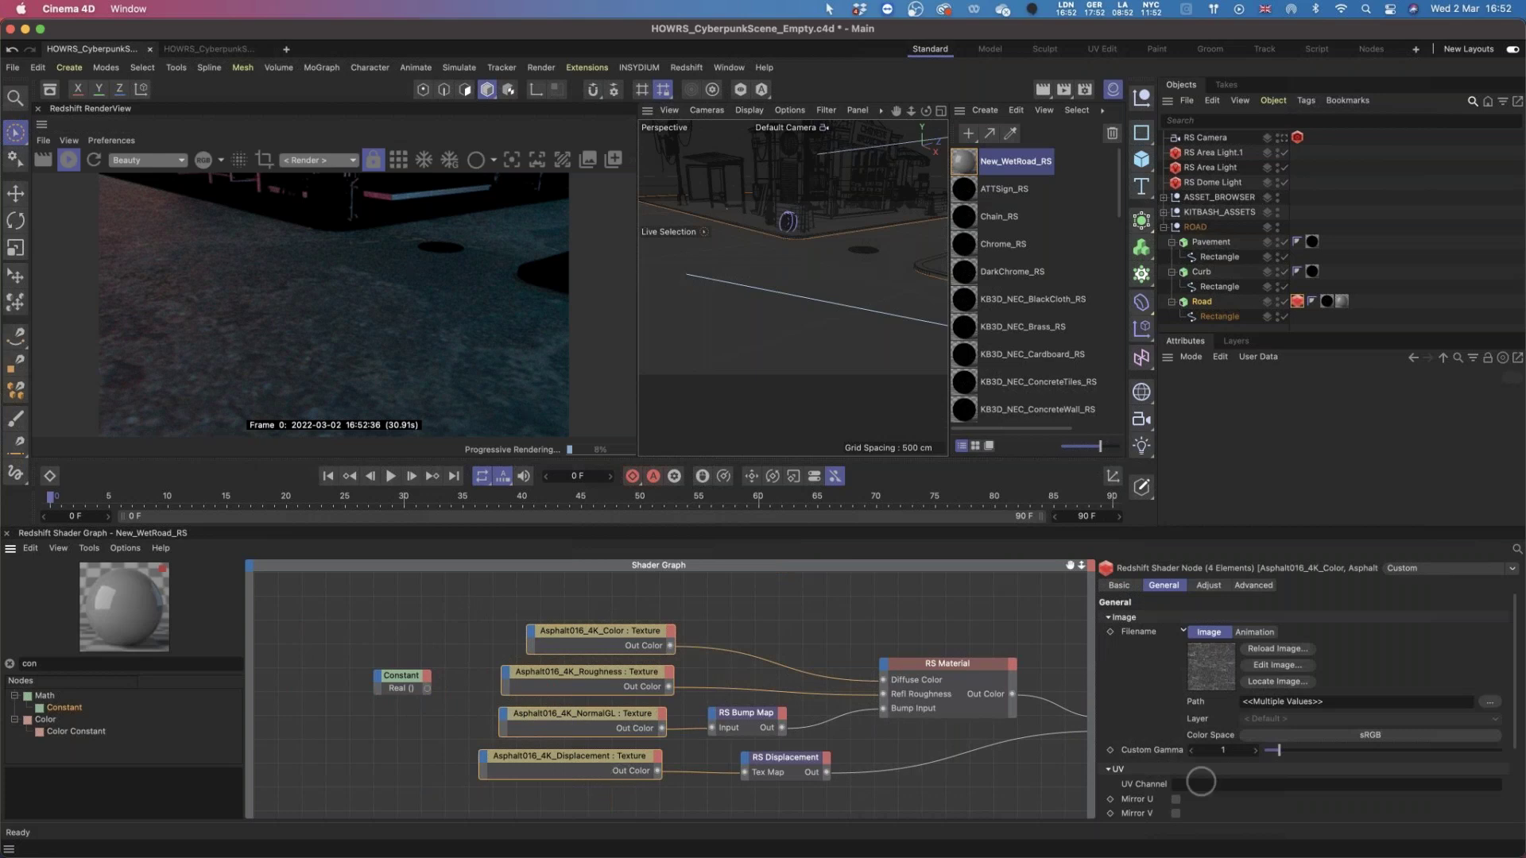
scroll(1517, 737, "down", 3)
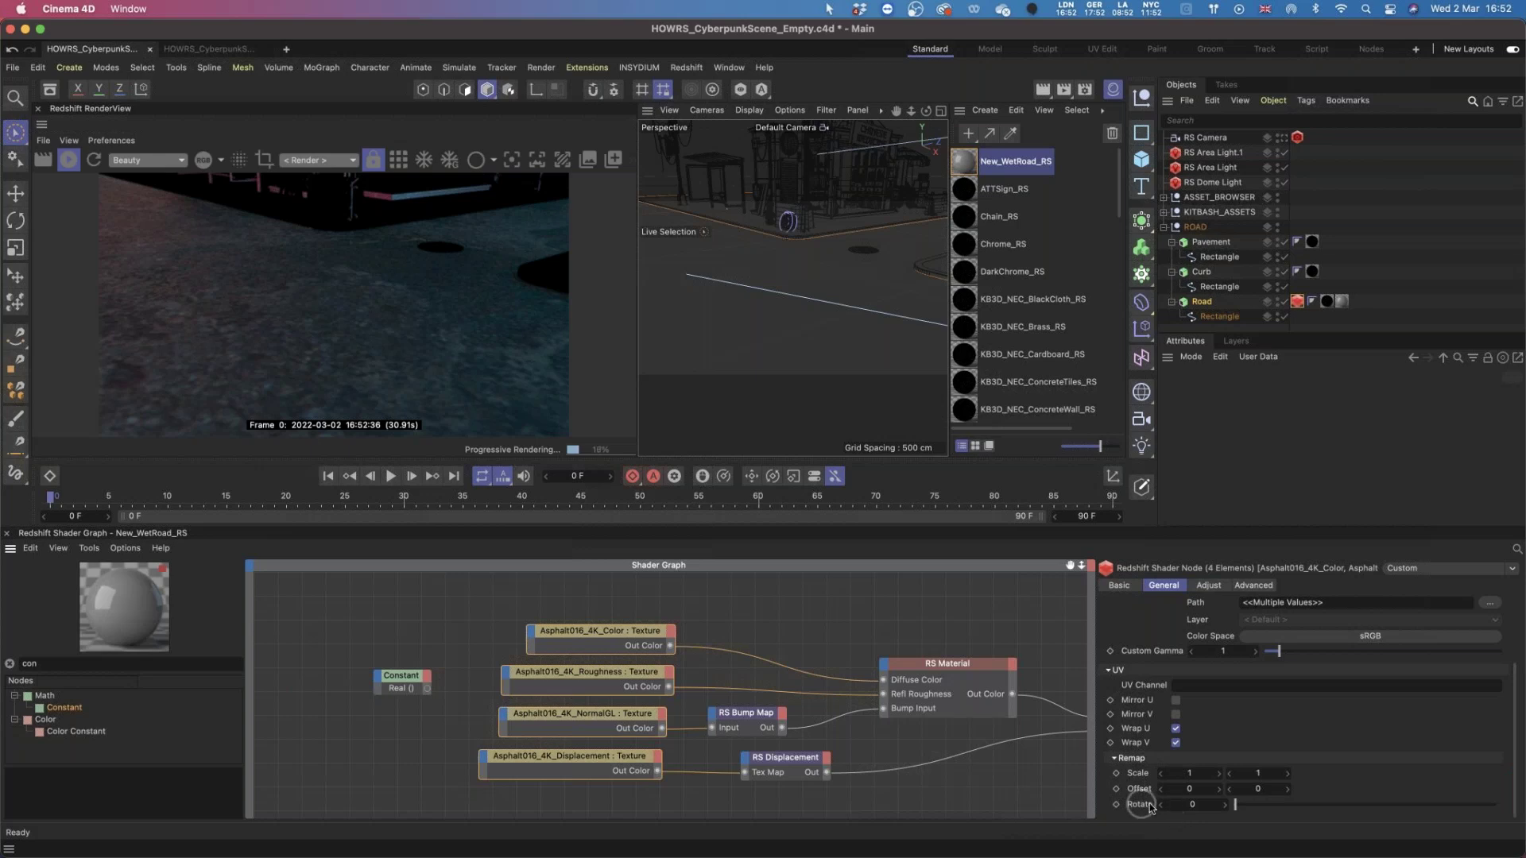
left_click(440, 640)
left_click(543, 634)
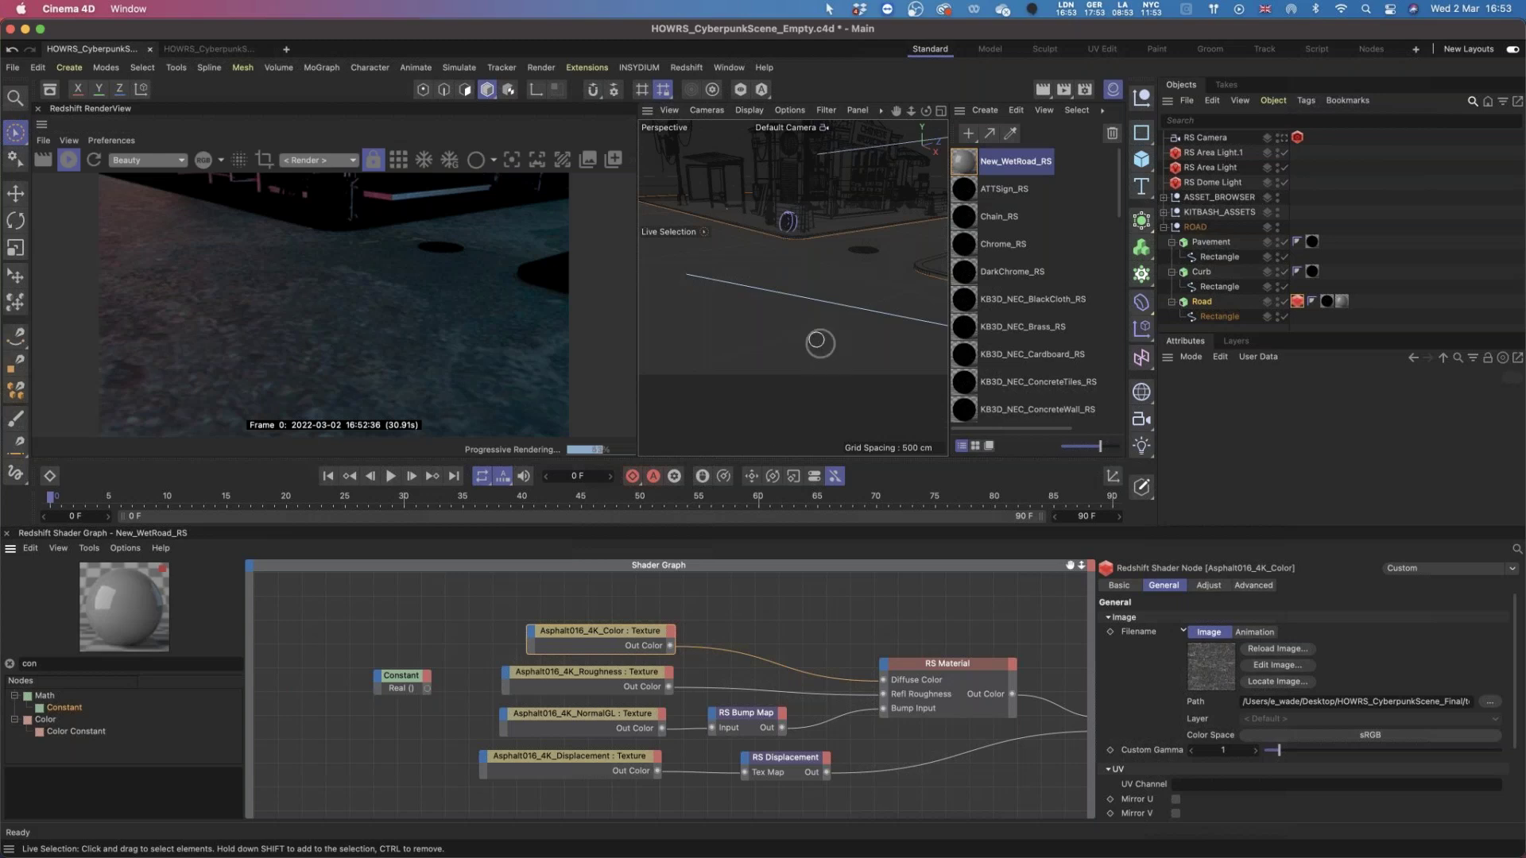
left_click_drag(348, 645, 391, 701)
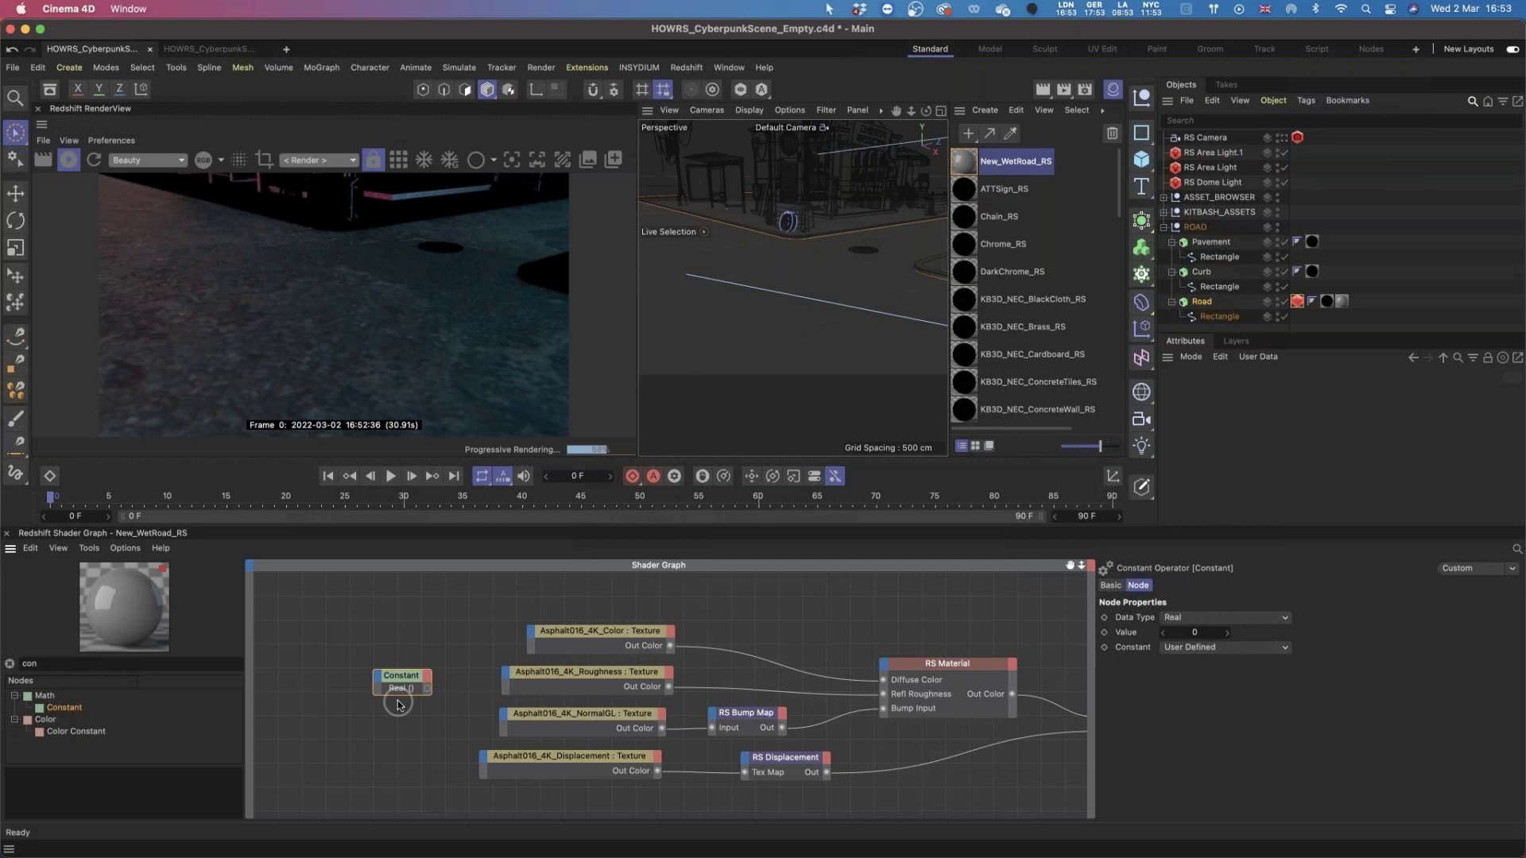
left_click(584, 631)
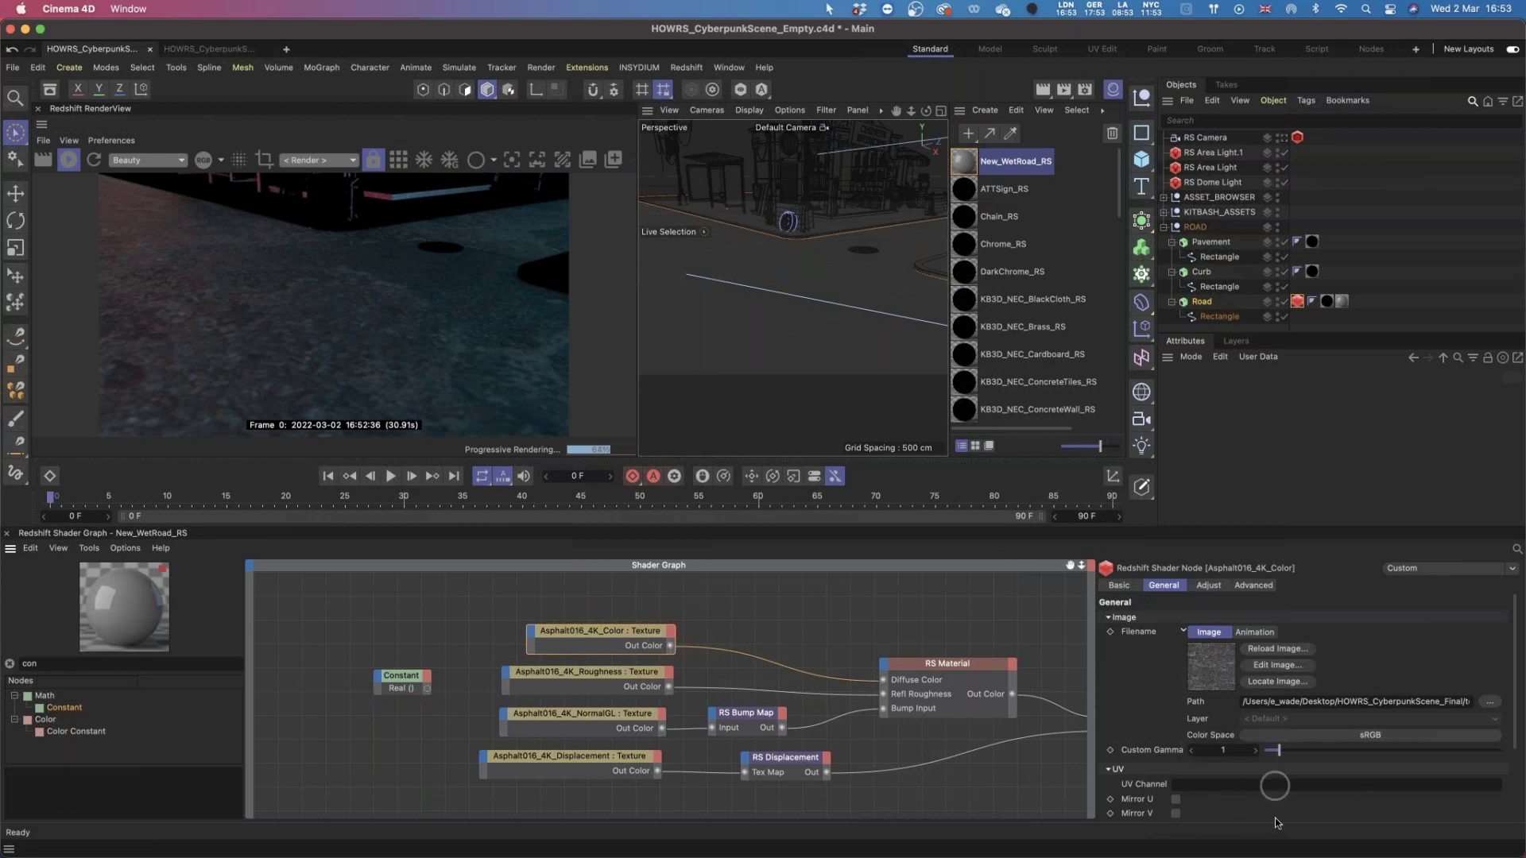
left_click(422, 684)
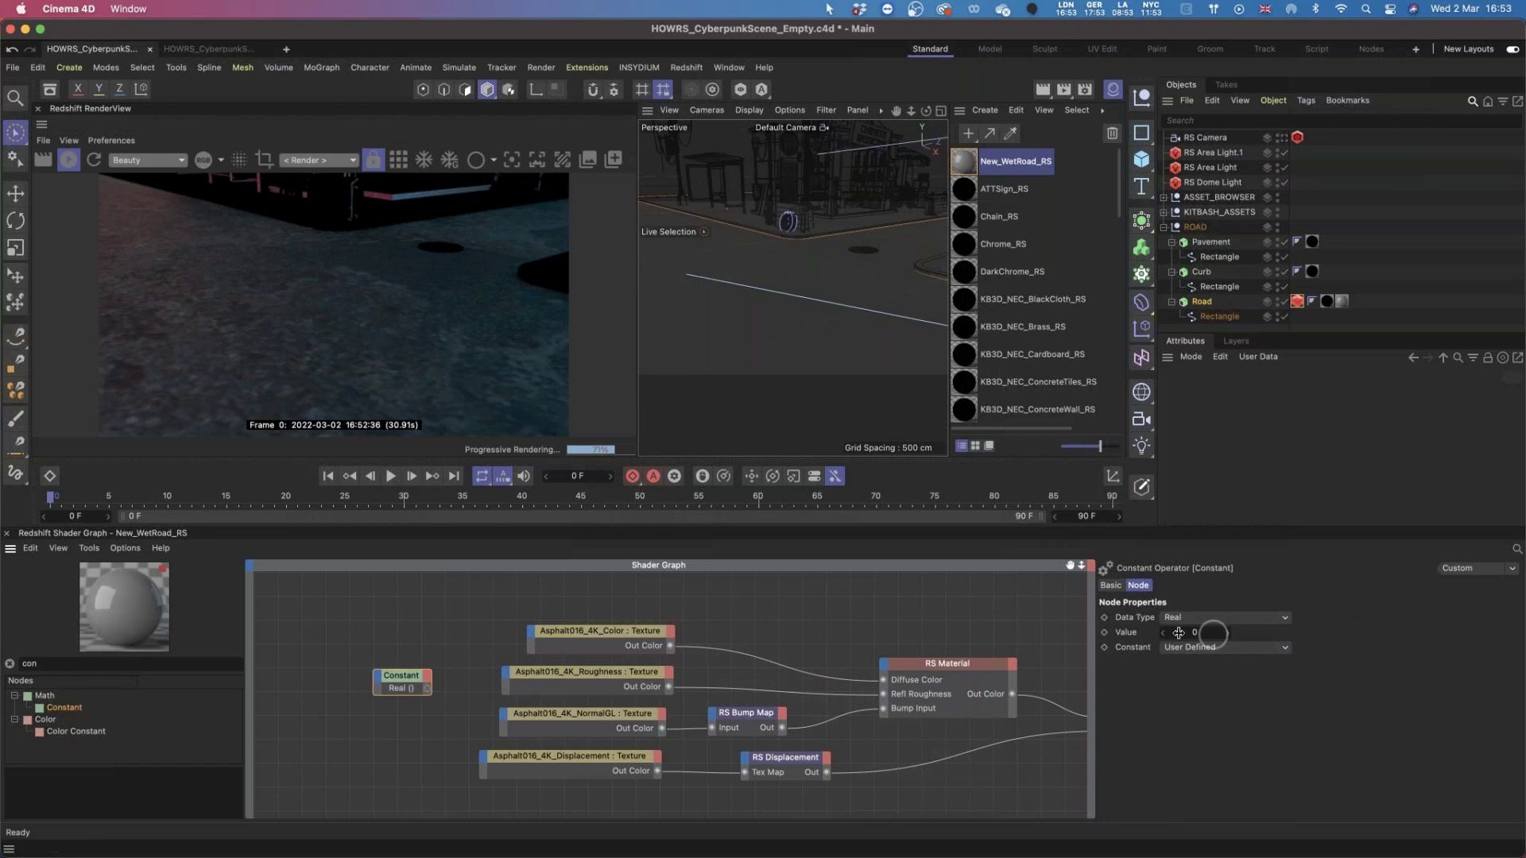
left_click(439, 618)
Connect the Constant node's Real output to the Scale inputs of the Asphalt016_4K Color and Roughness textures.
left_click(571, 638)
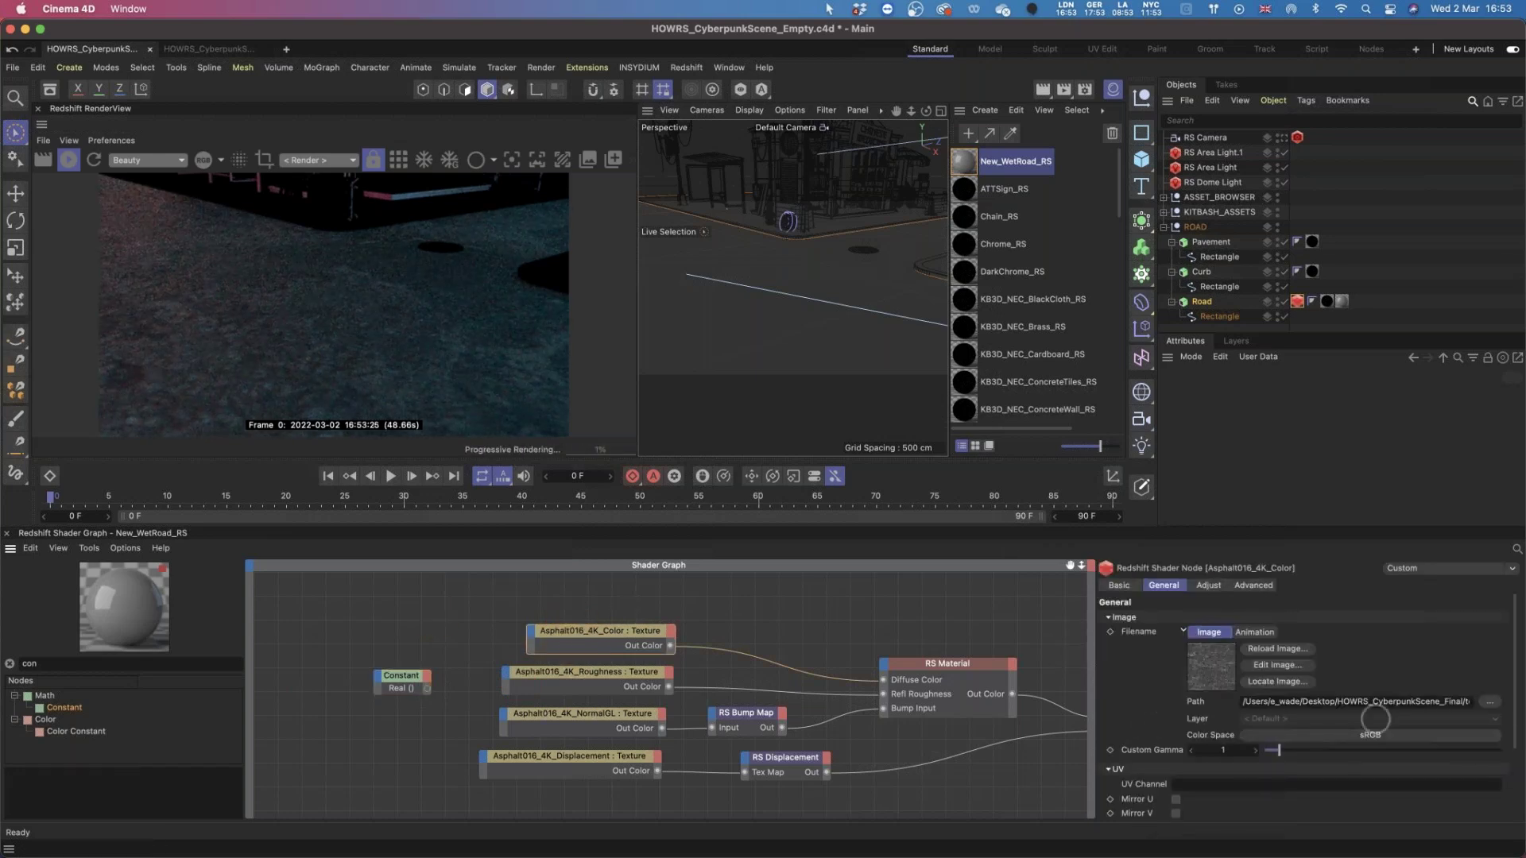
scroll(1515, 709, "down", 3)
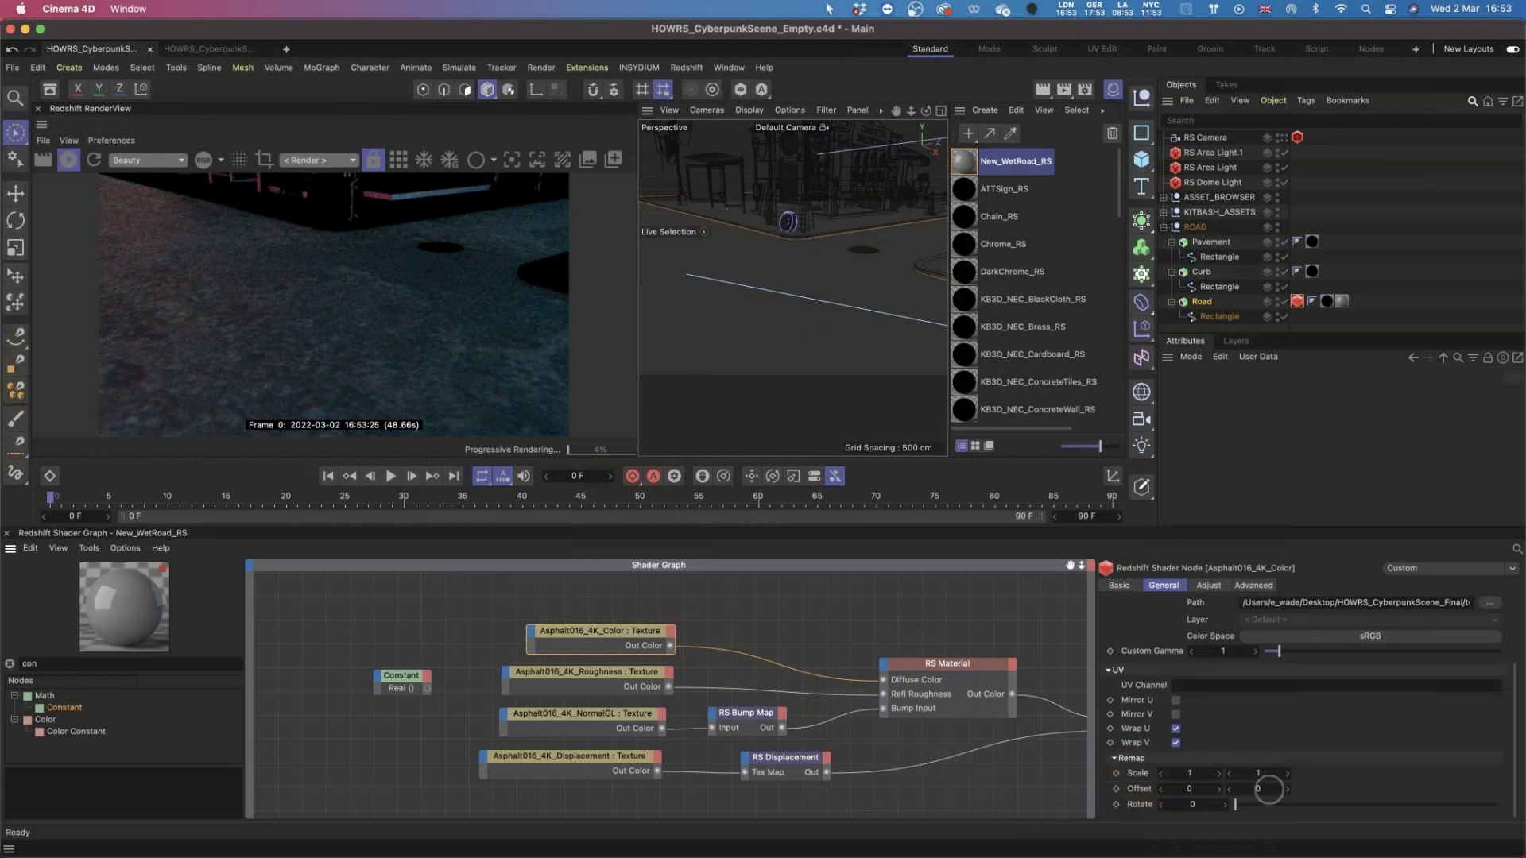
left_click_drag(427, 688, 623, 715)
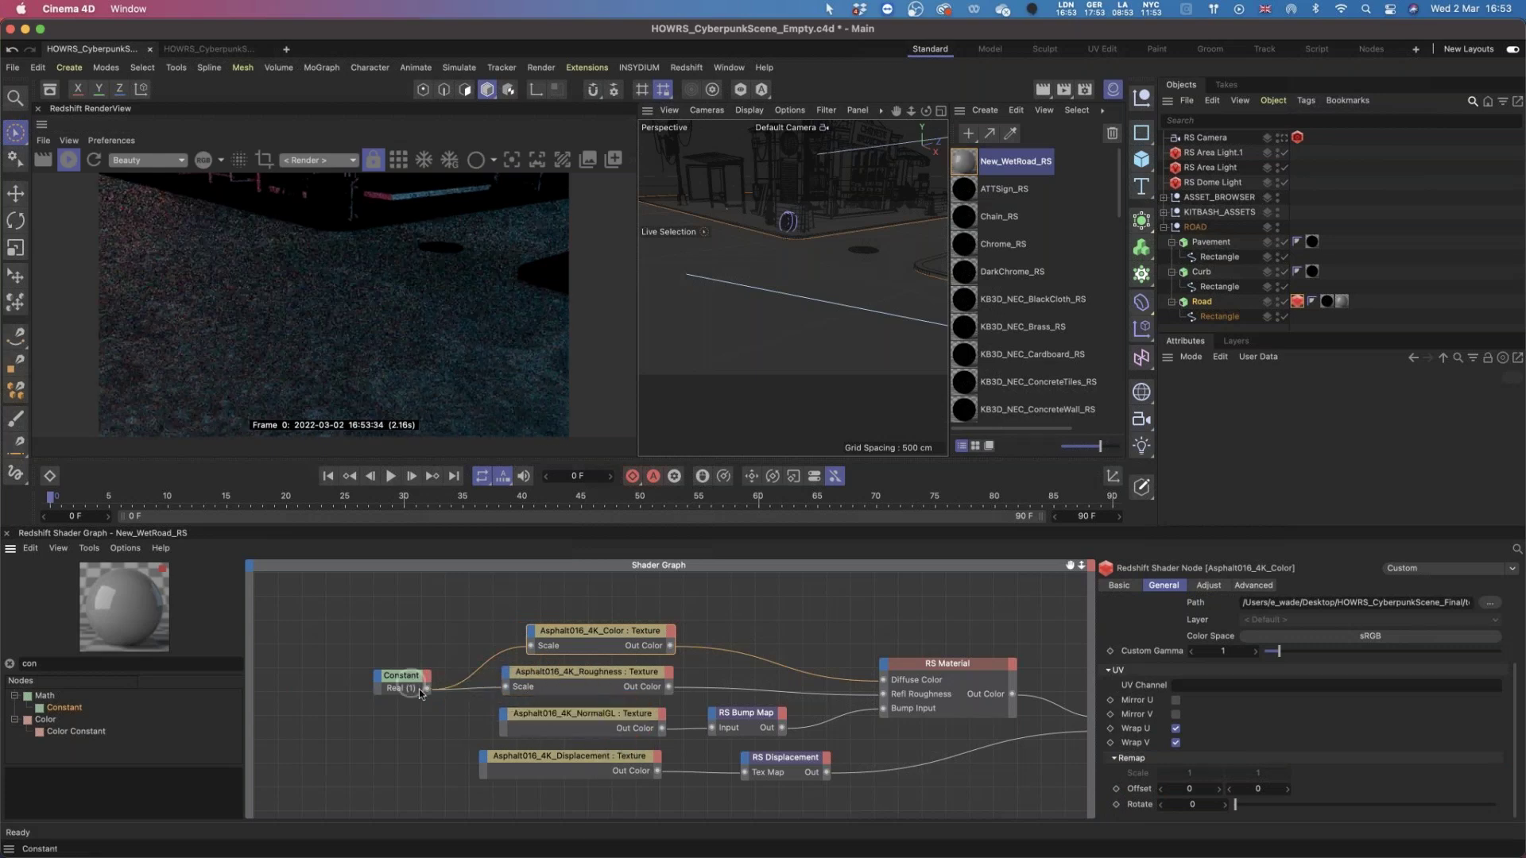
Connect the Constant node to the Scale inputs of the NormalGL and Displacement textures, moving the Constant slightly away from them.
left_click_drag(427, 688, 504, 715)
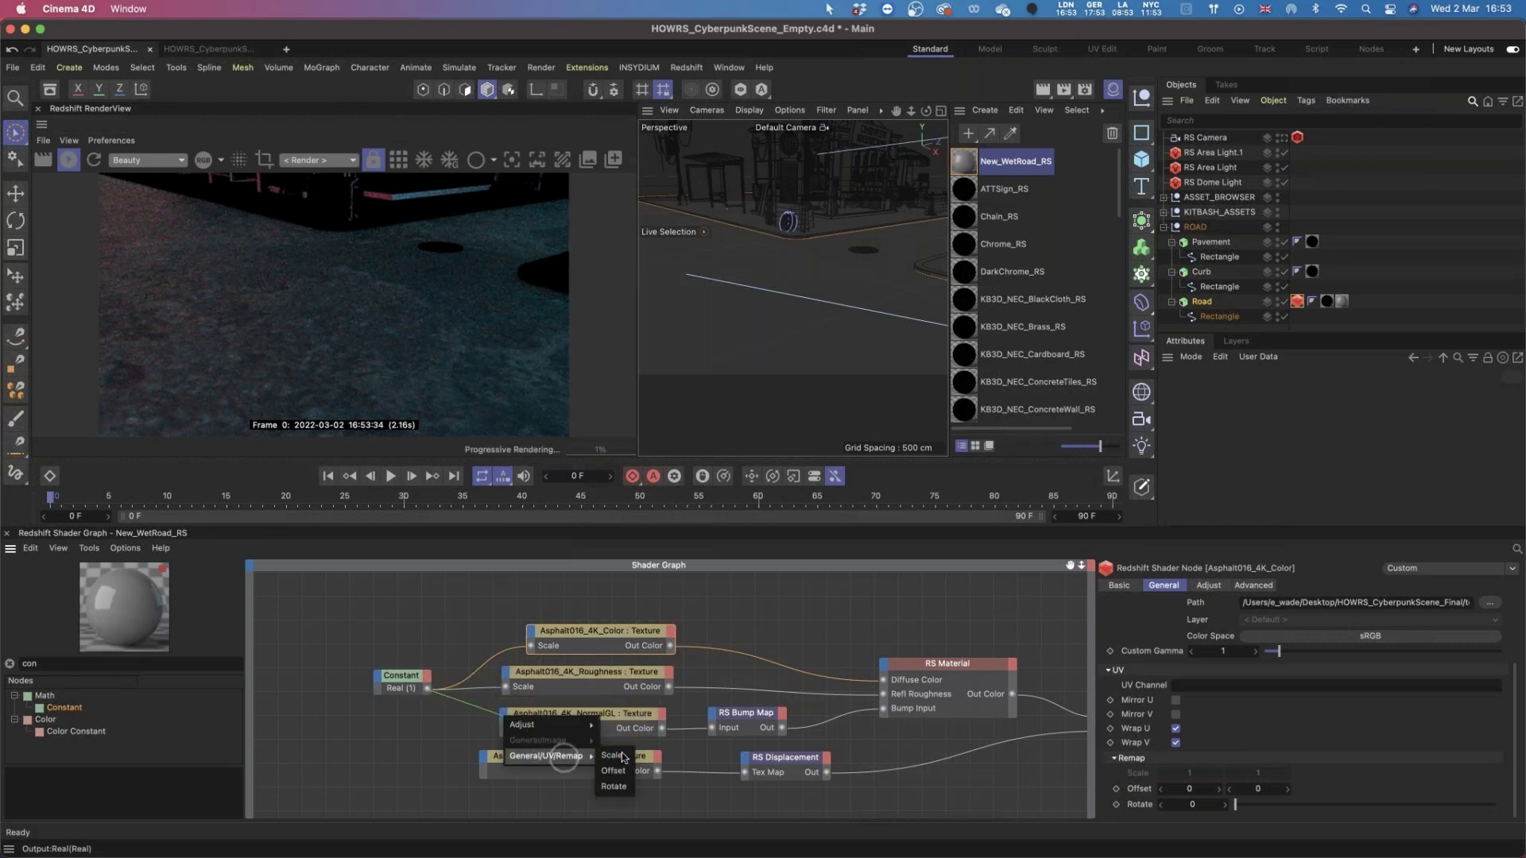
left_click(620, 753)
left_click_drag(426, 688, 483, 756)
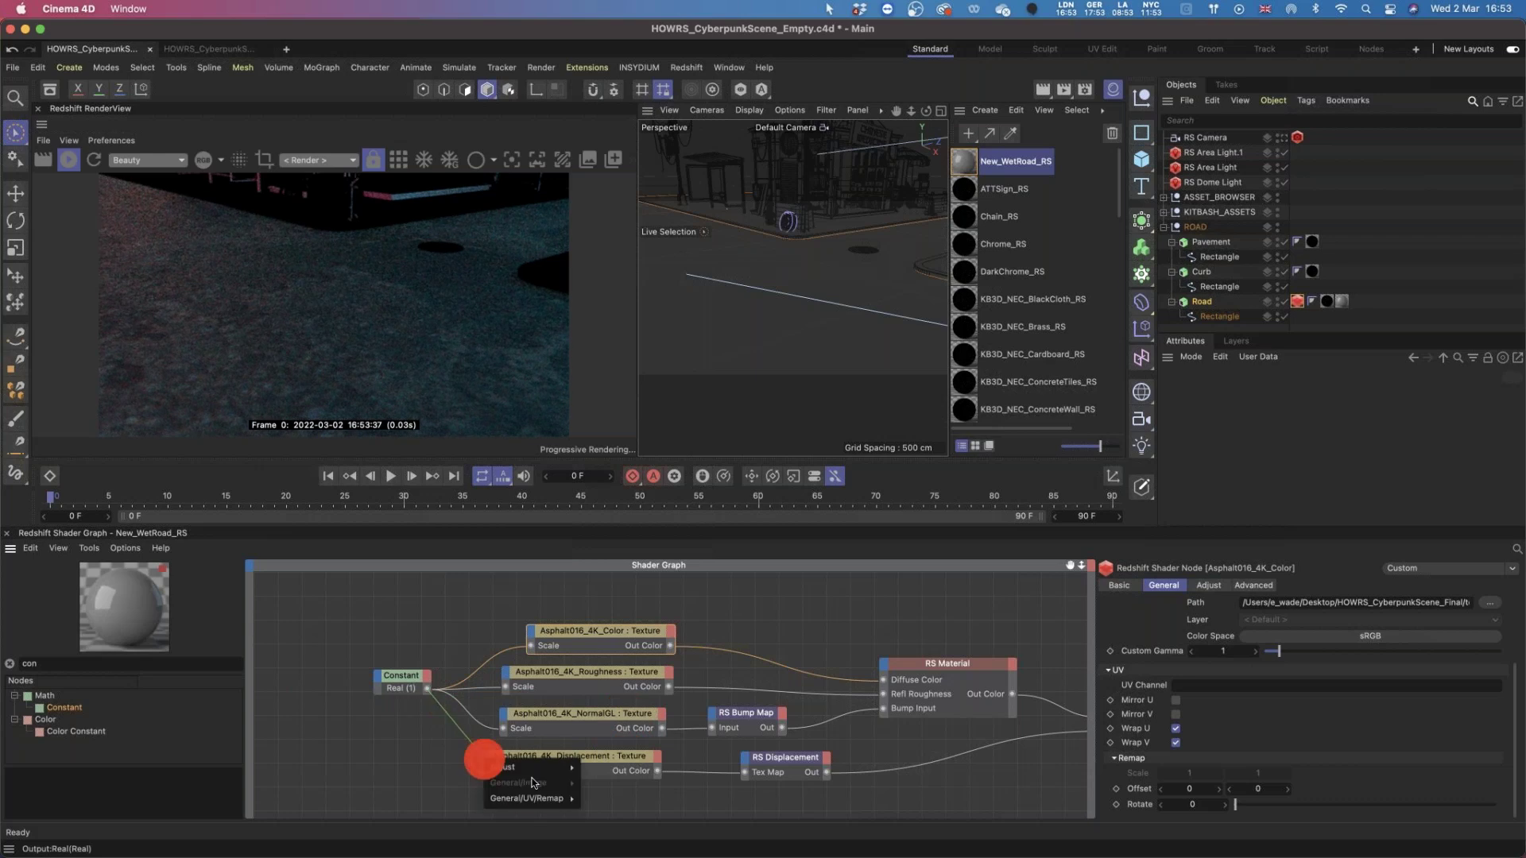
left_click(612, 798)
left_click_drag(401, 676, 383, 672)
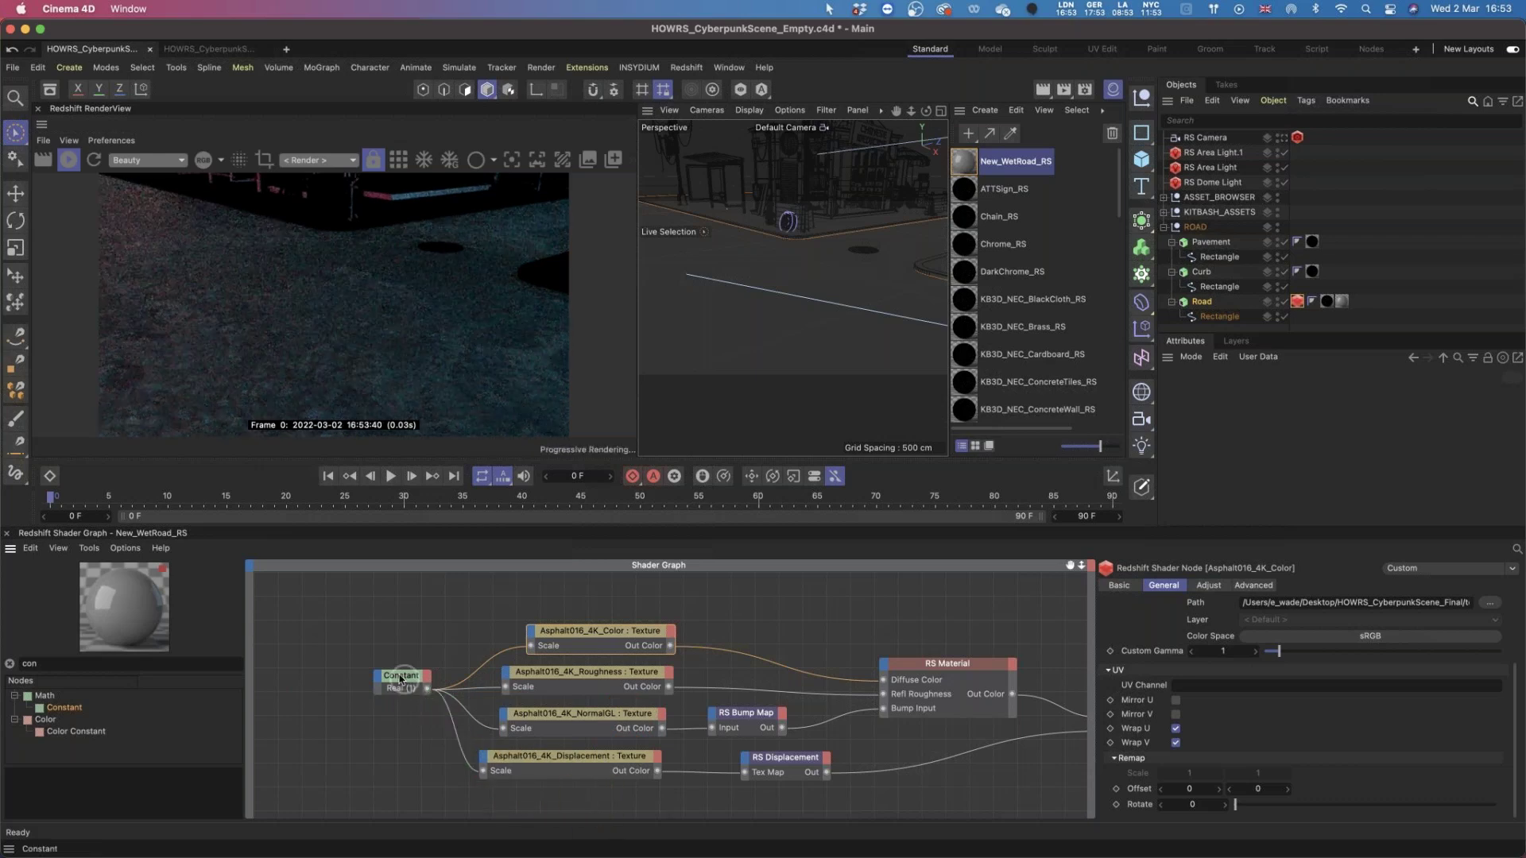
left_click(389, 672)
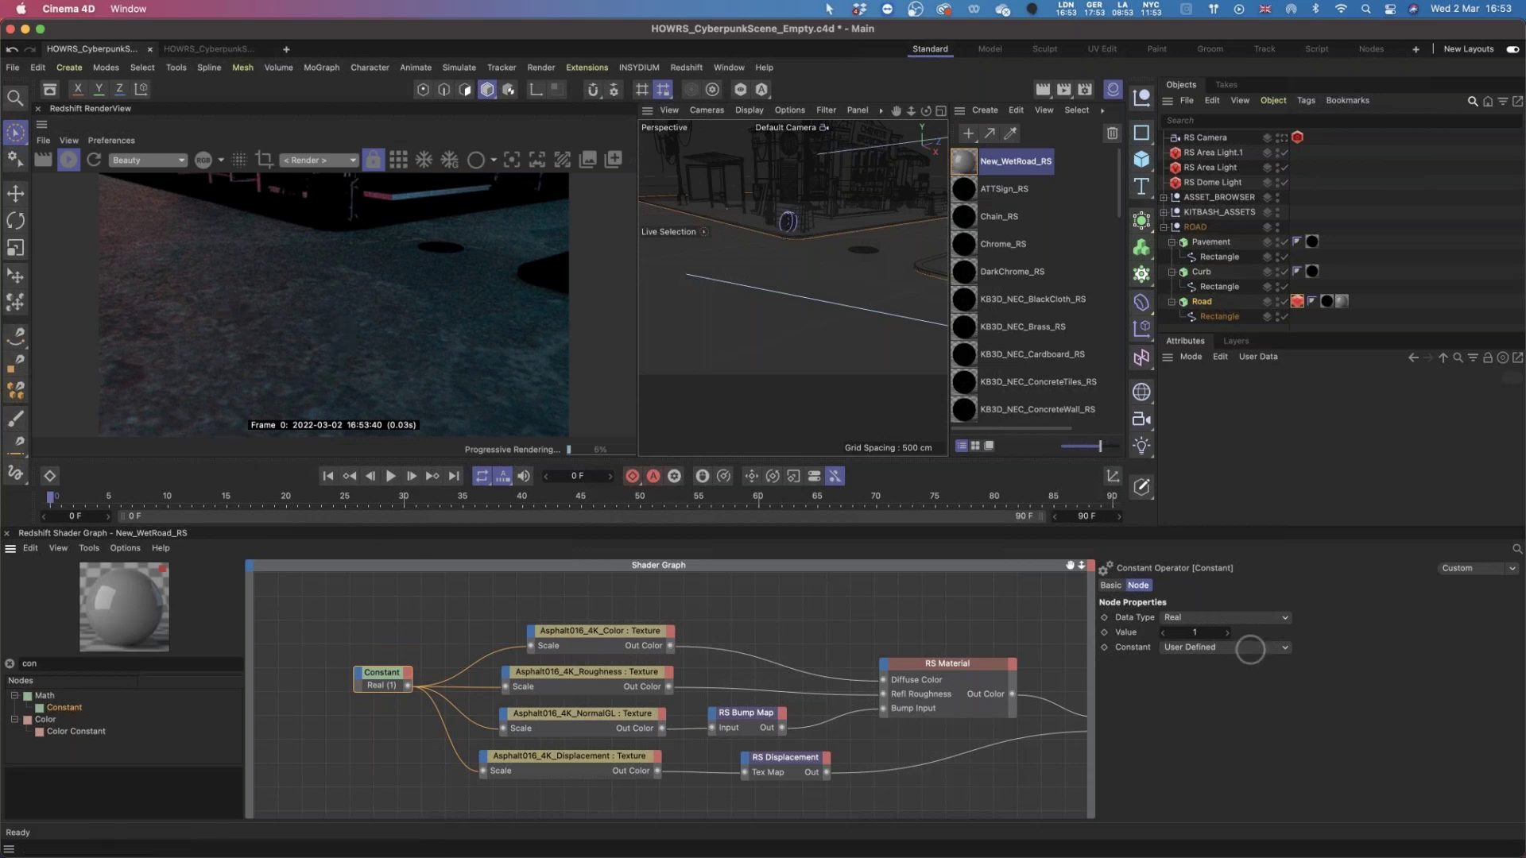
Try a value of 4 on the Constant node that drives the asphalt textures' scale.
left_click(583, 629)
scroll(1509, 731, "down", 3)
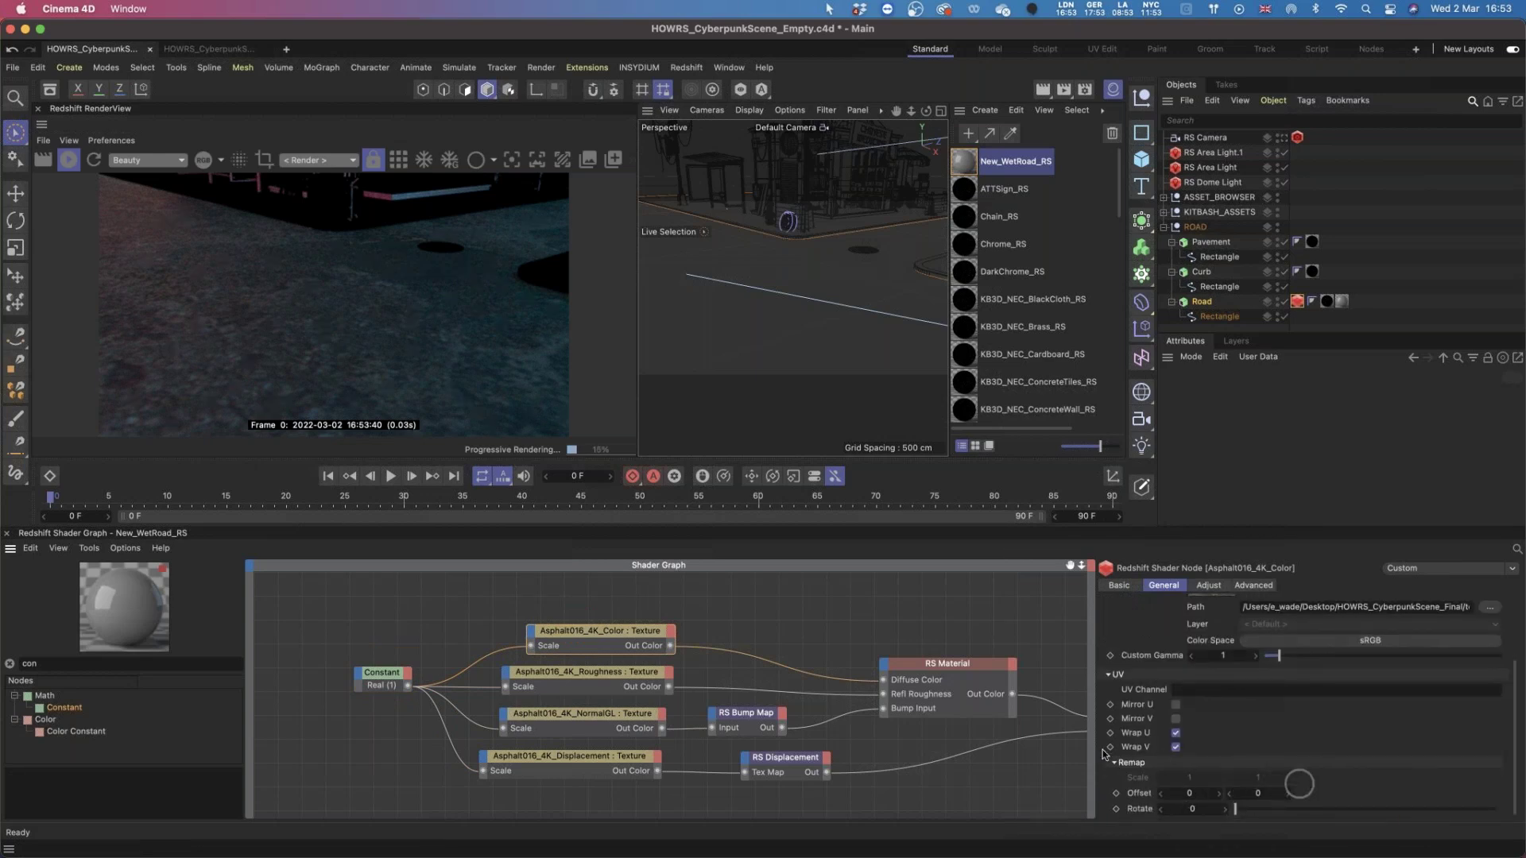
left_click(385, 676)
double_click(1192, 632)
type("4")
key("Return")
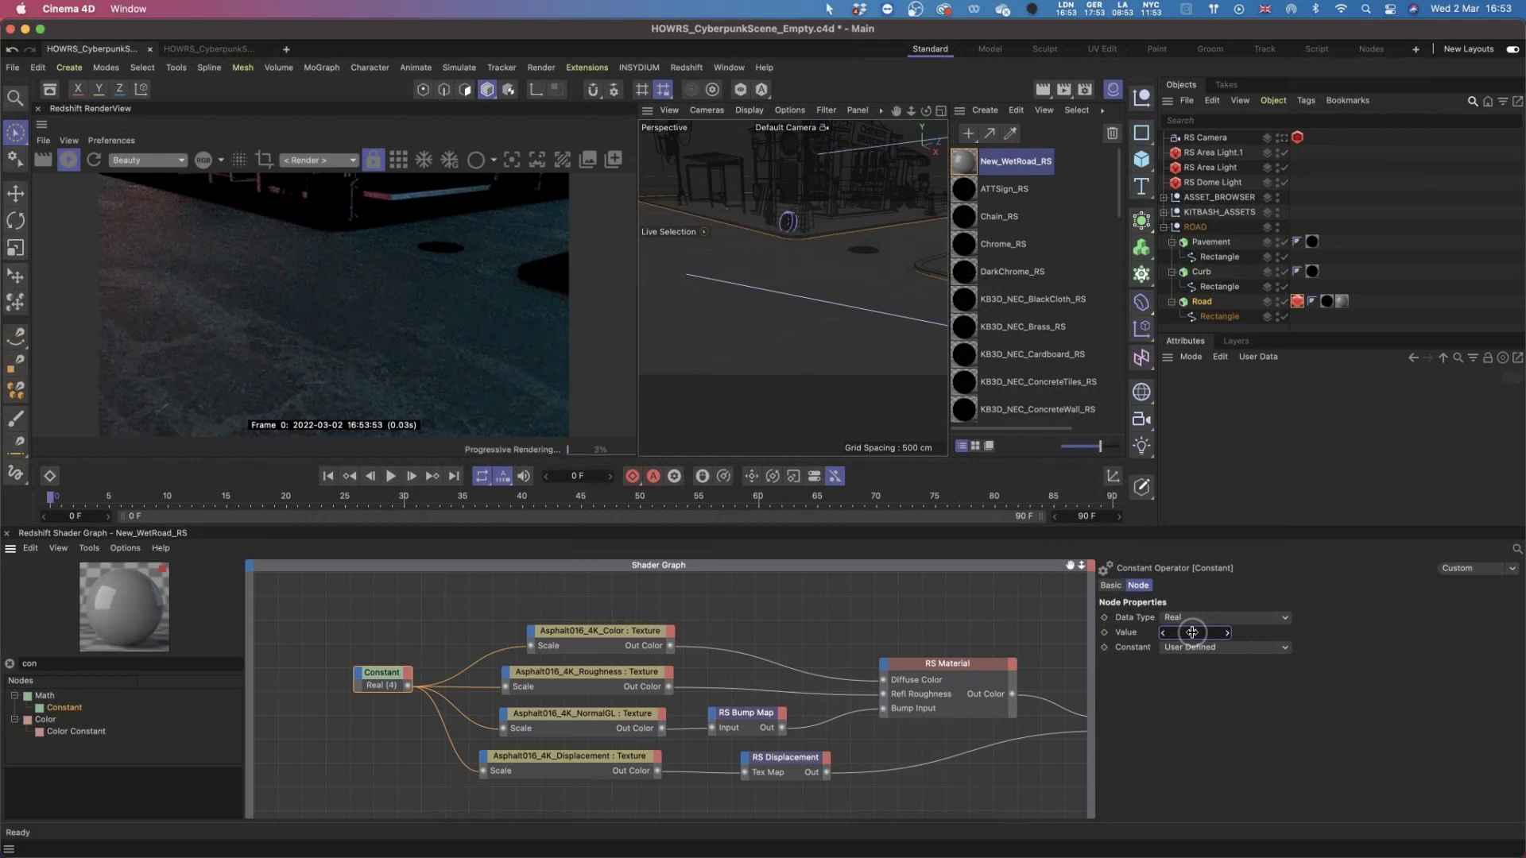
Set the Constant node's value to 8 and enlarge the render view to inspect the road.
double_click(1194, 632)
type("8")
key("Return")
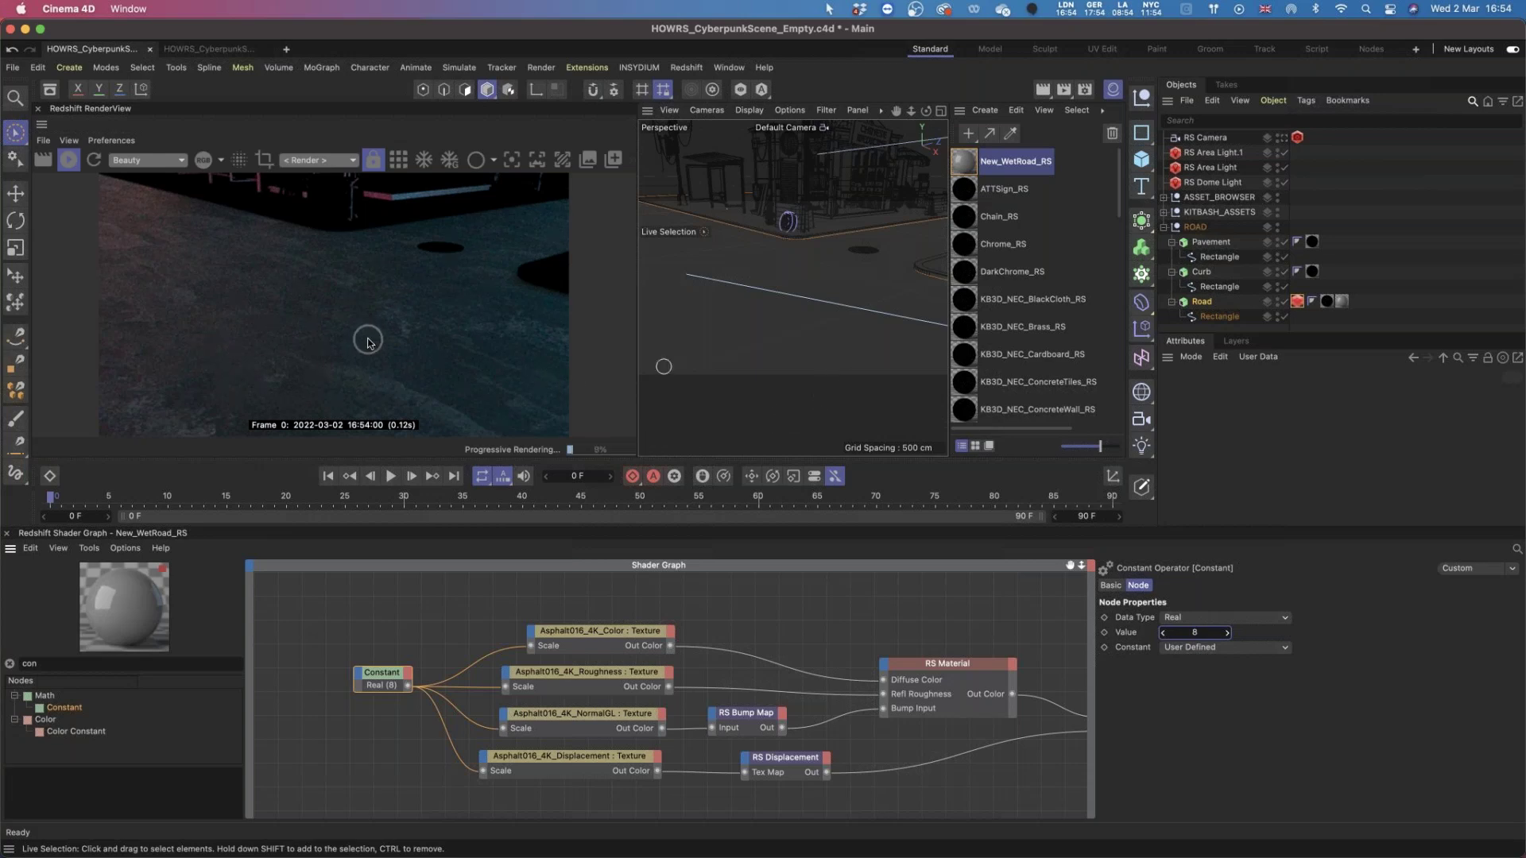
left_click_drag(607, 525, 606, 576)
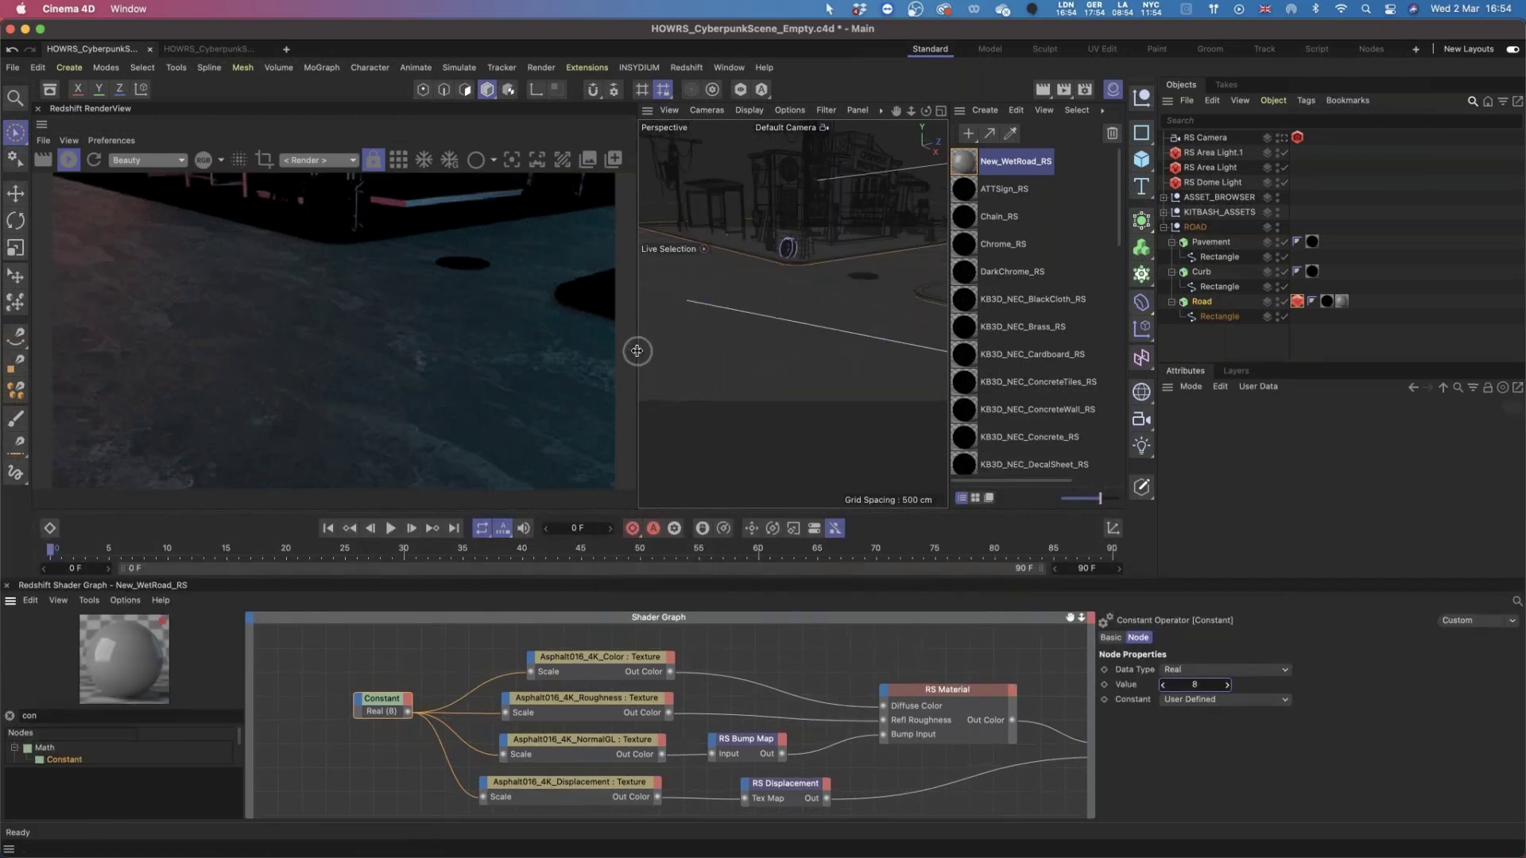
left_click_drag(638, 351, 672, 350)
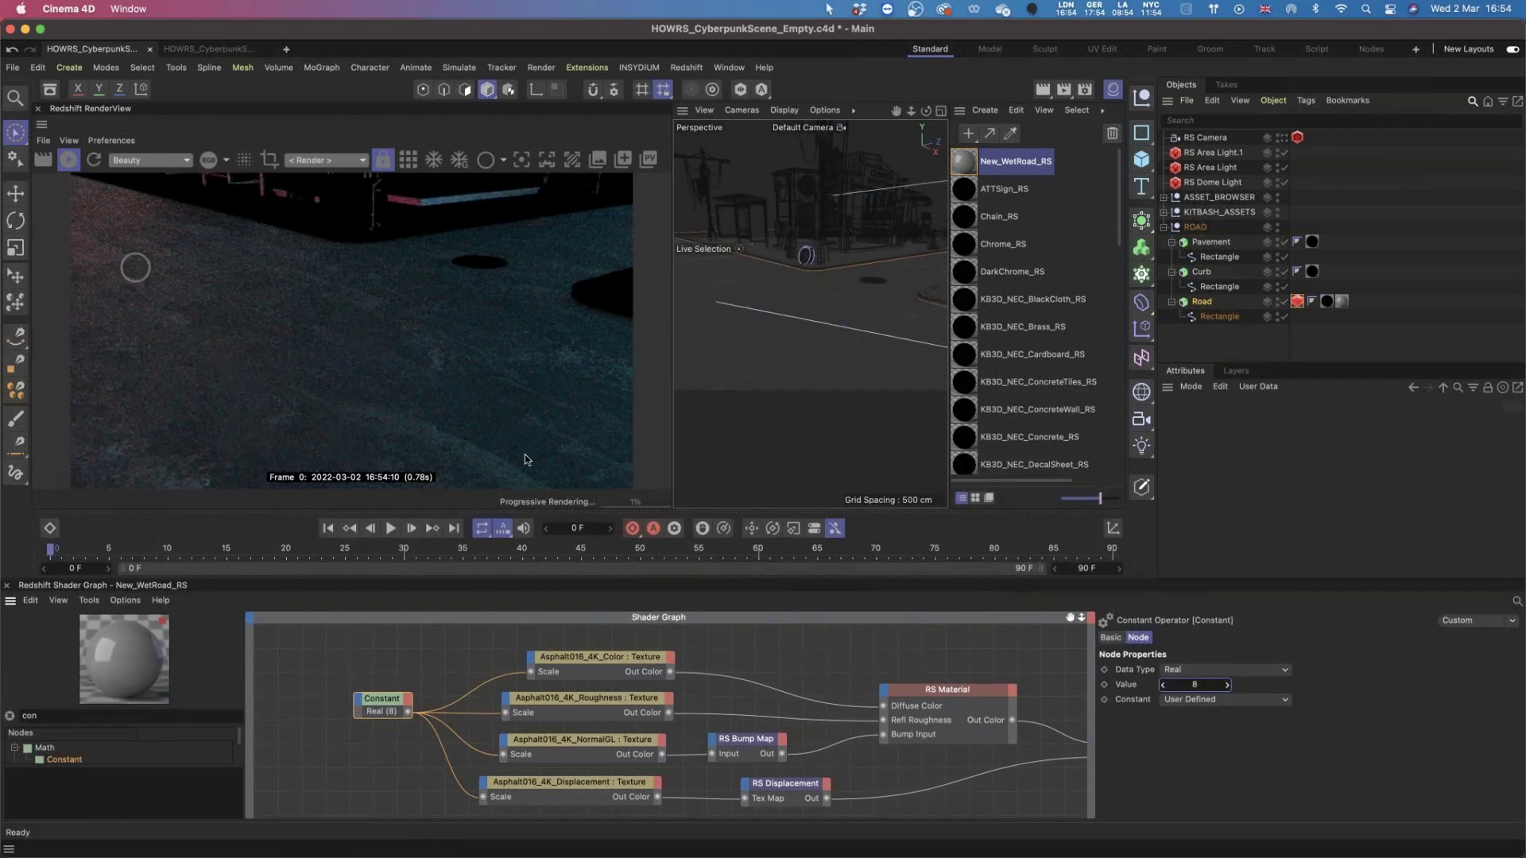
Give the shader graph more room, find the Material Blender node with "mat", and add it near the Output node.
left_click_drag(344, 669, 403, 734)
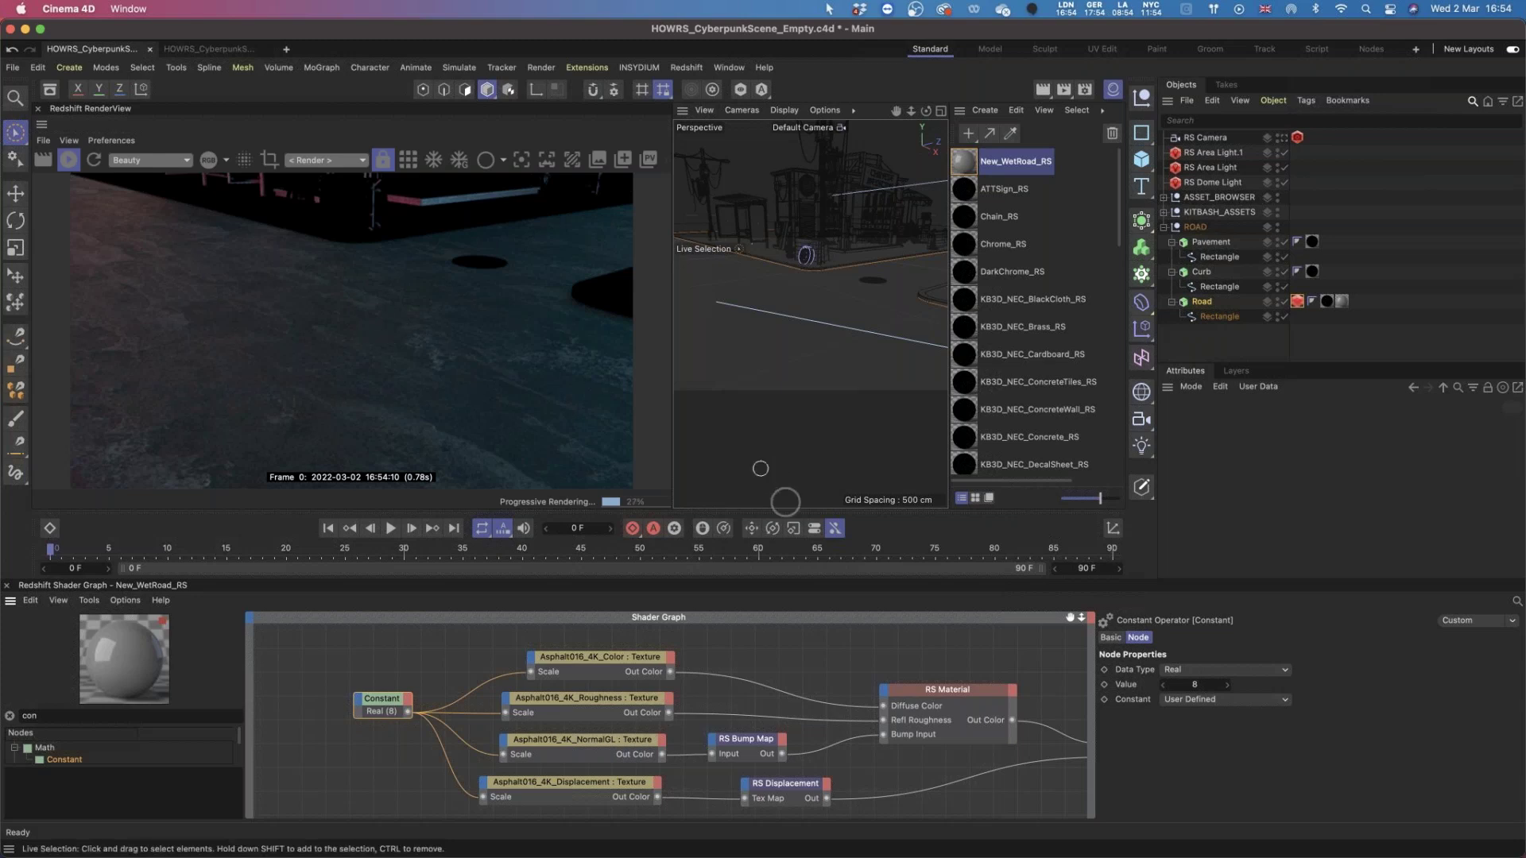
left_click_drag(769, 588, 763, 532)
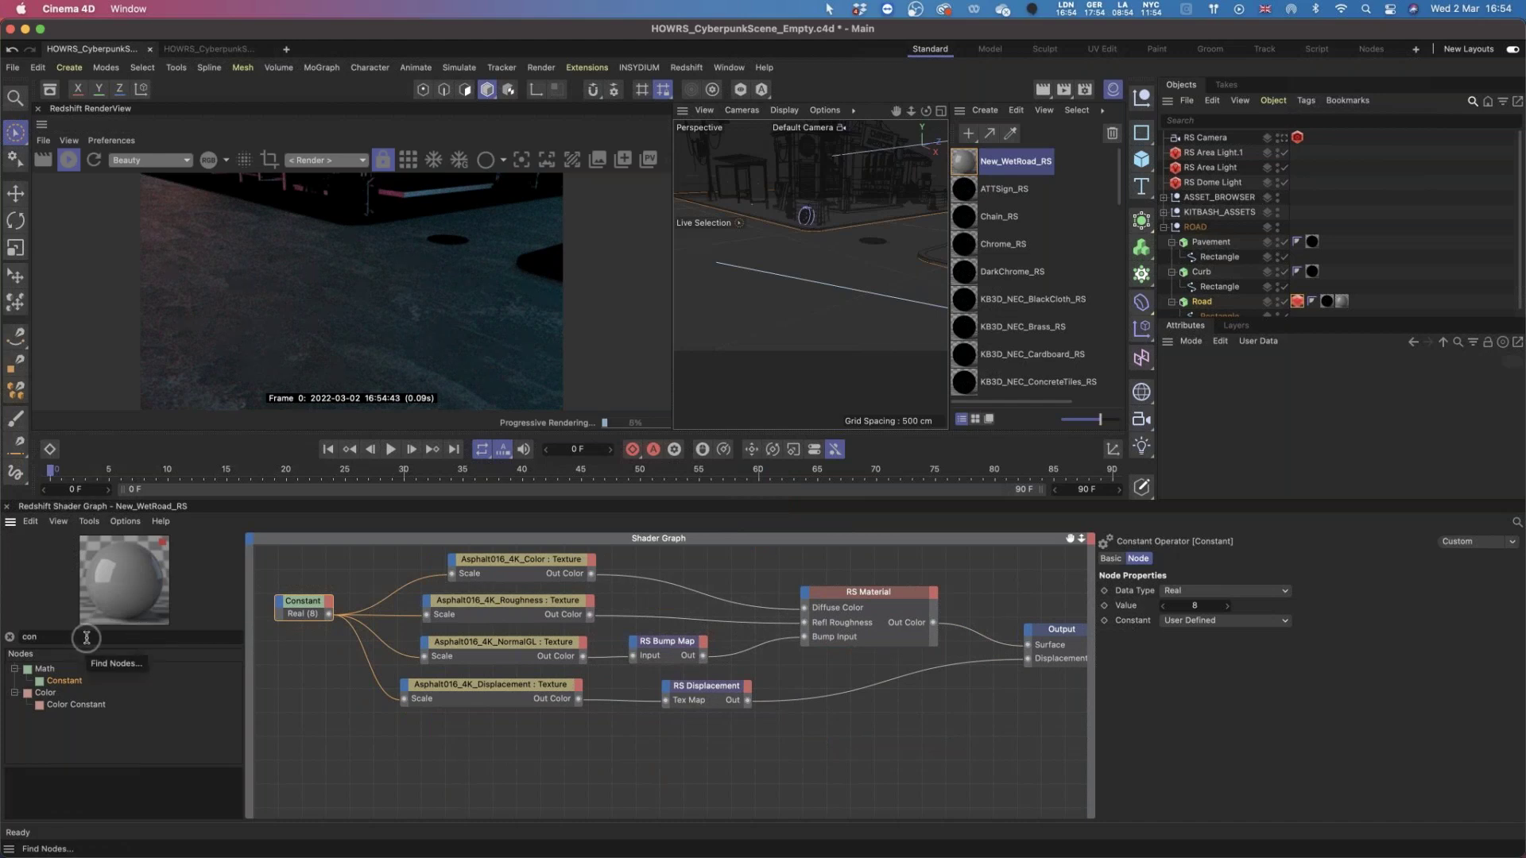
left_click(9, 636)
type("mat")
left_click_drag(71, 716, 966, 703)
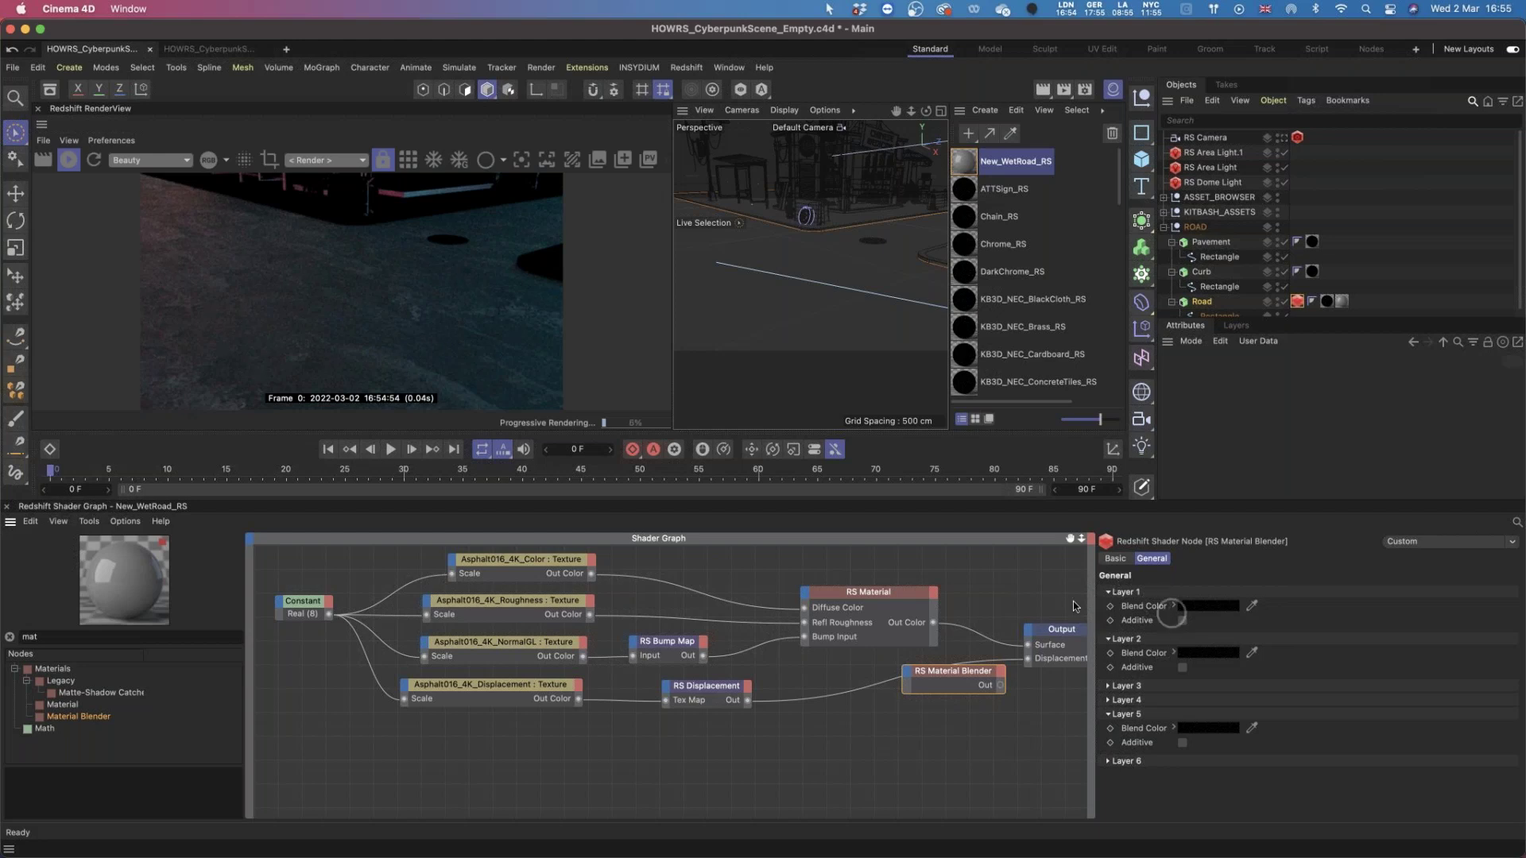
left_click(908, 684)
mouse_move(945, 718)
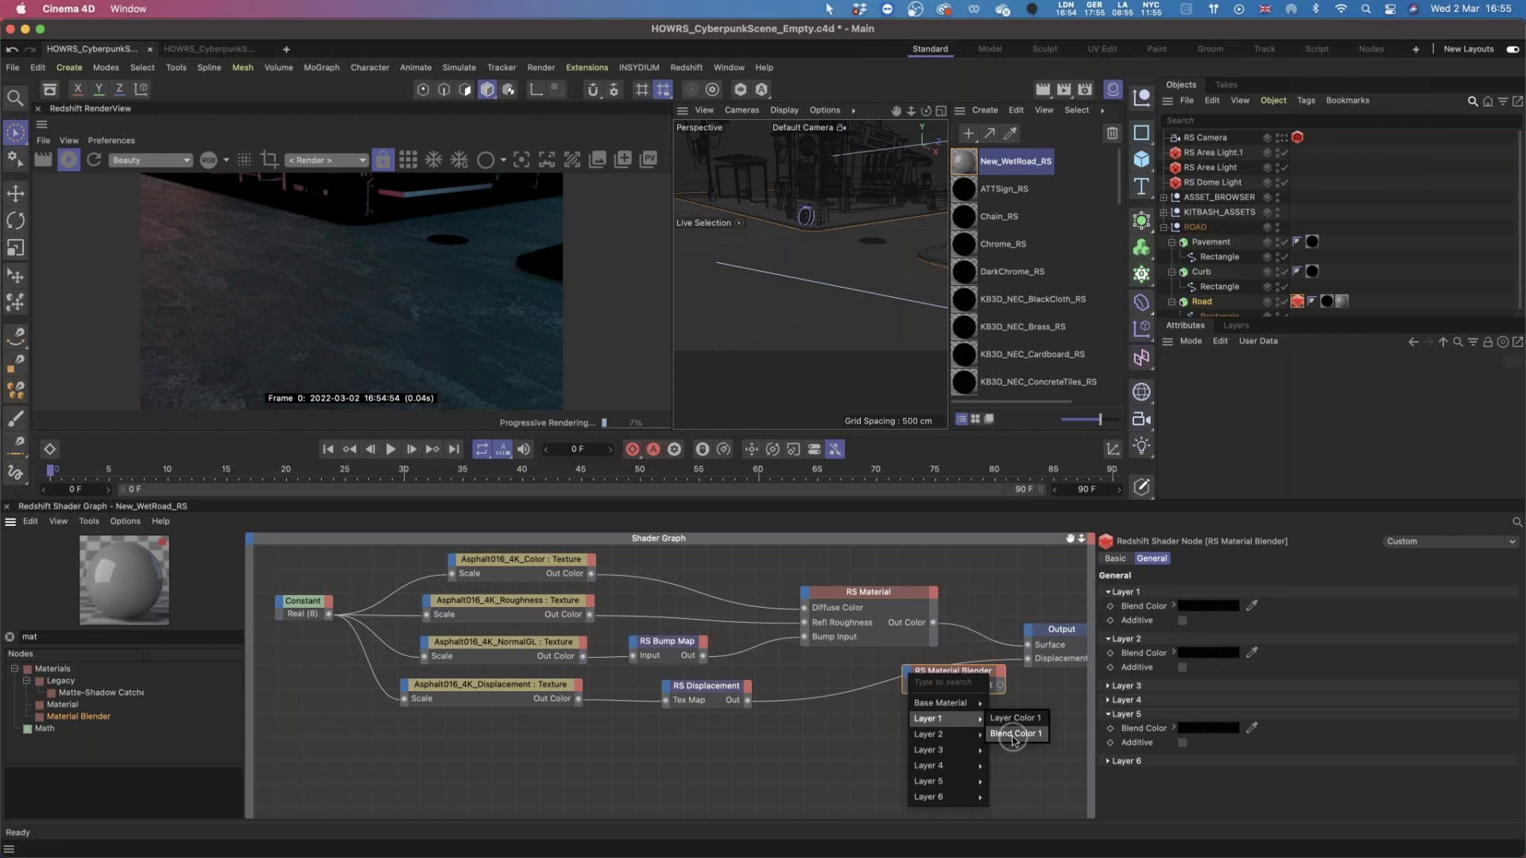
left_click(1042, 789)
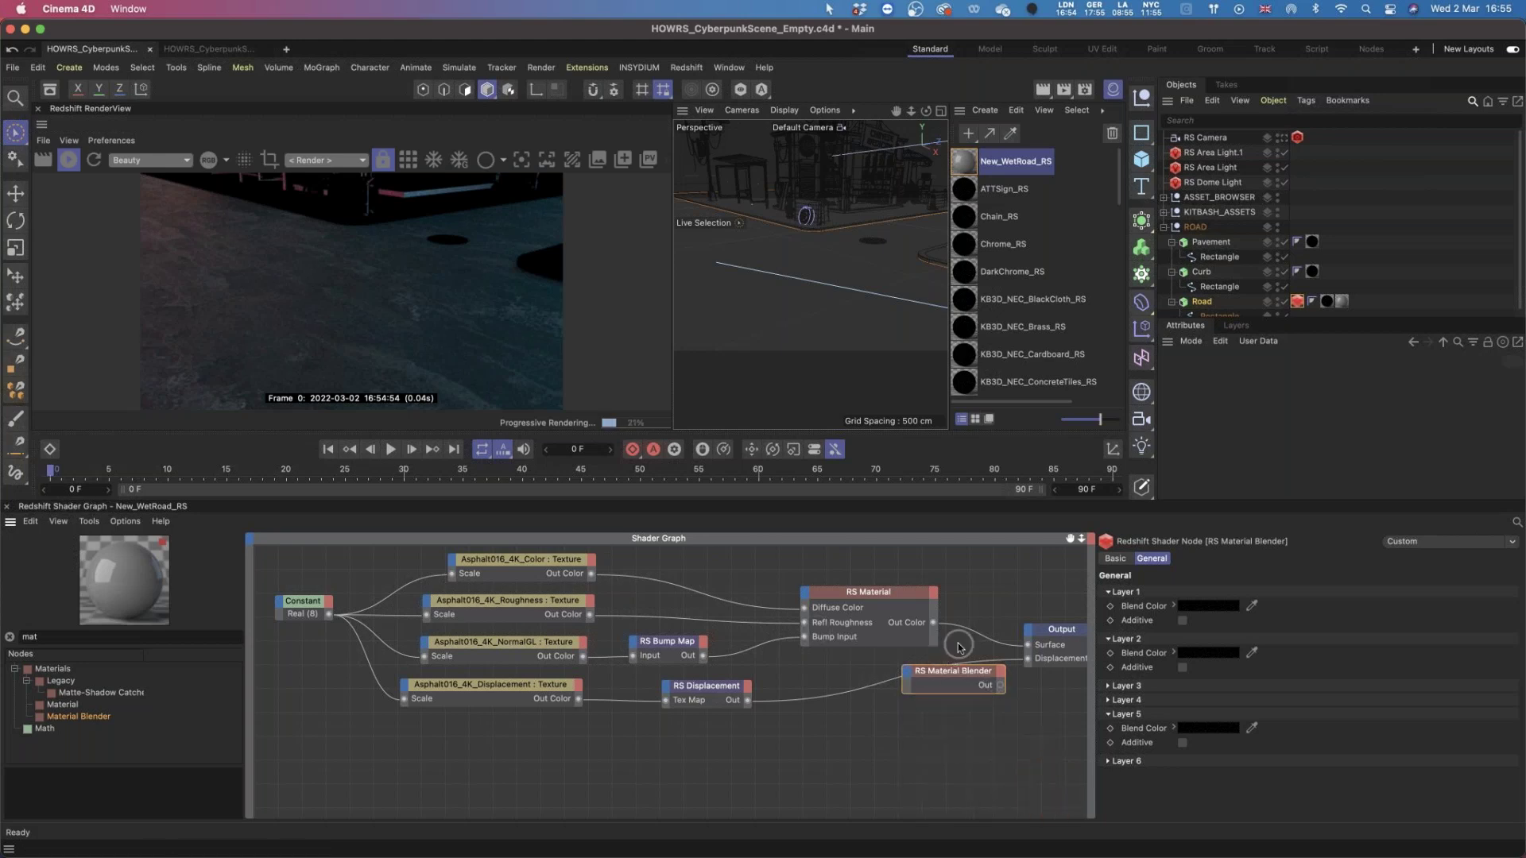
Connect the RS Material to the Material Blender's Base Color, and the blender to the Output's Surface, arranging the nodes in a row.
middle_click_drag(969, 641, 900, 646, "alt")
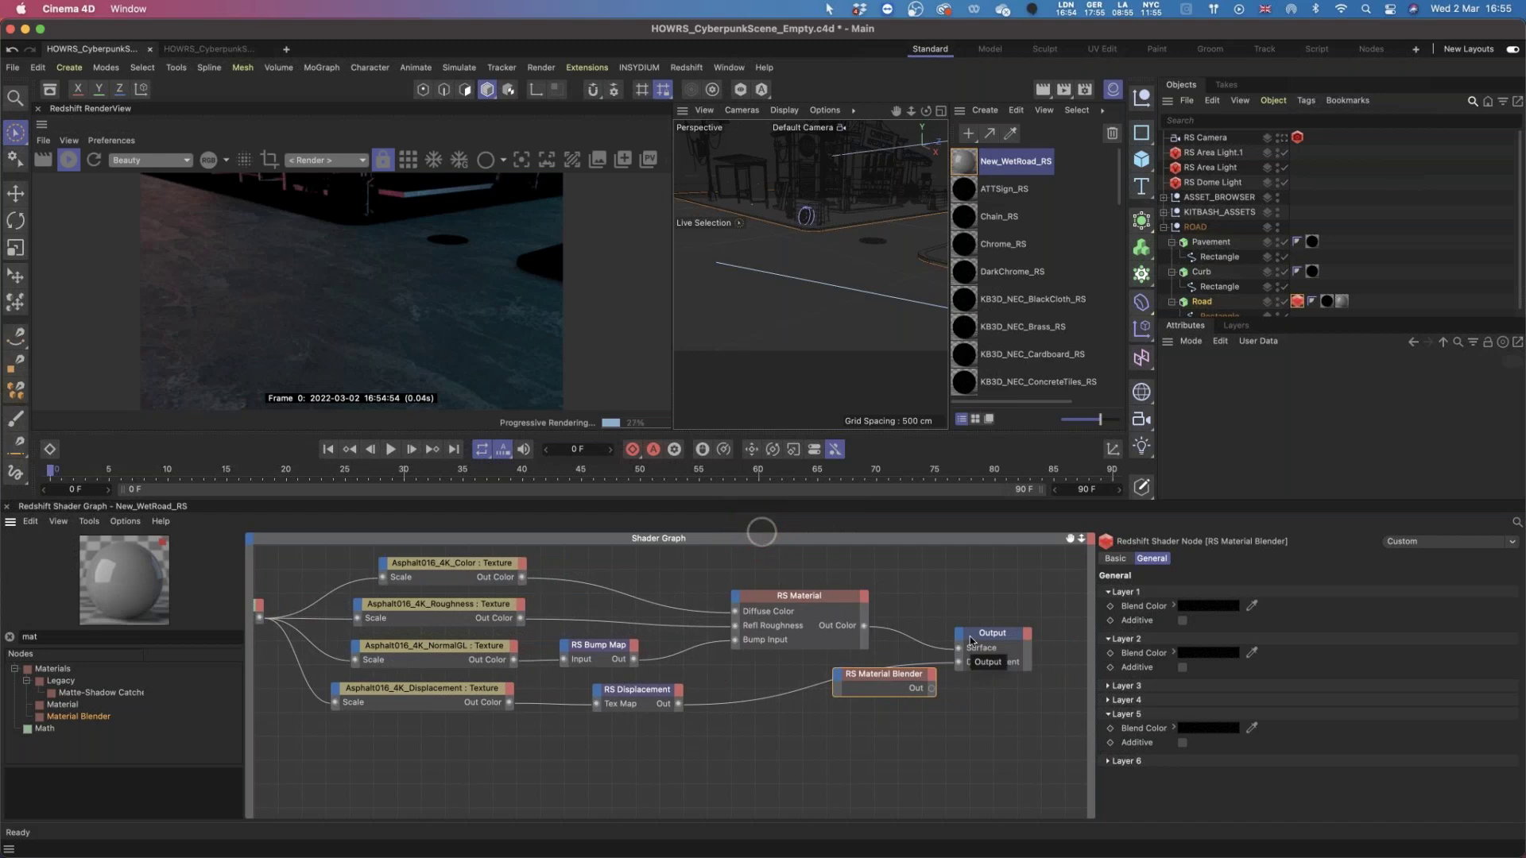
left_click_drag(986, 638, 1044, 660)
left_click_drag(895, 679, 987, 689)
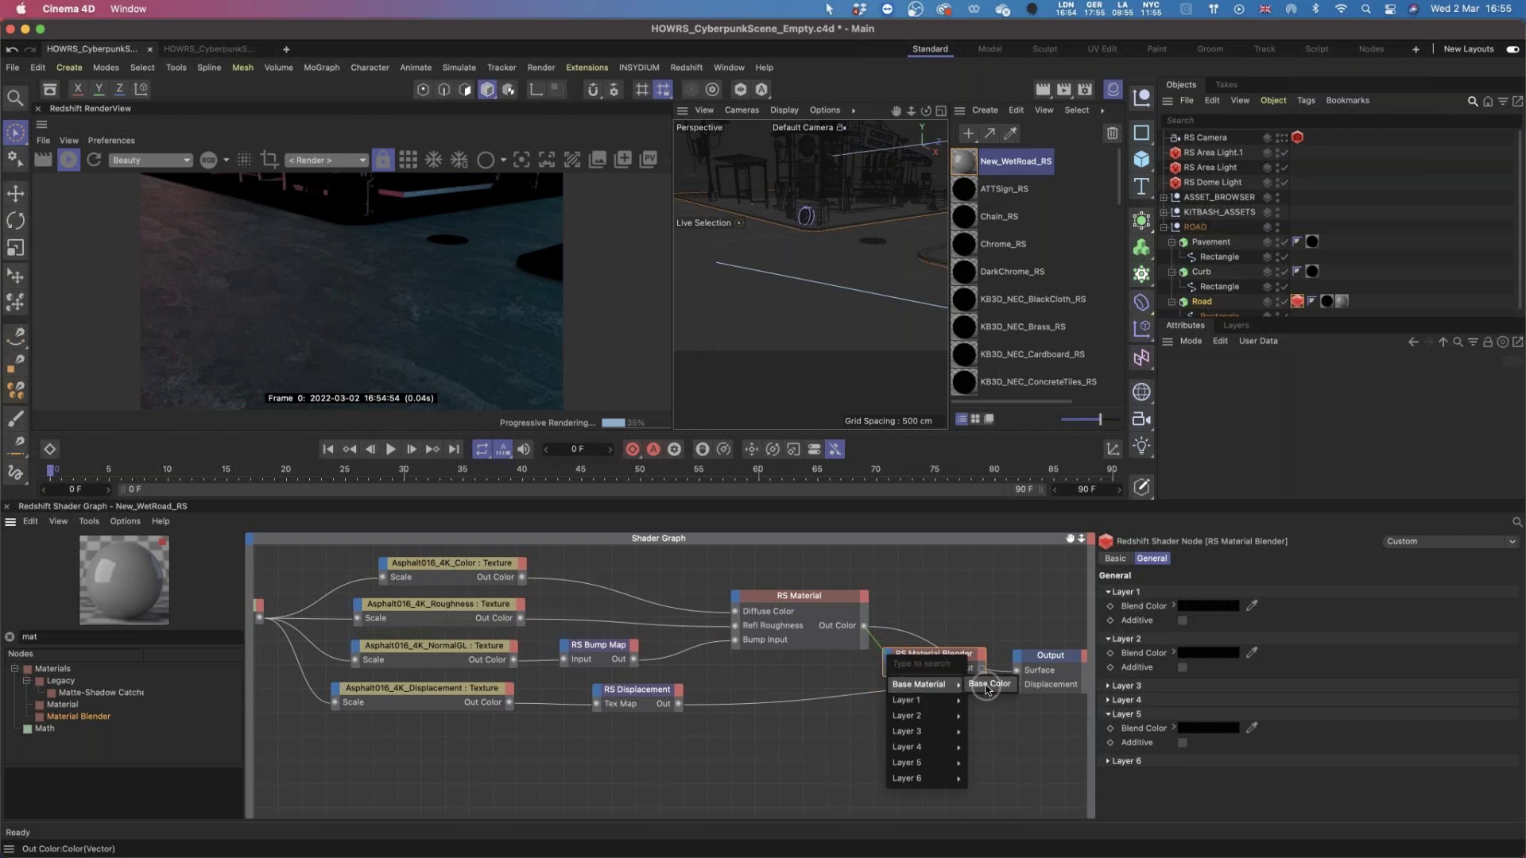
left_click(986, 690)
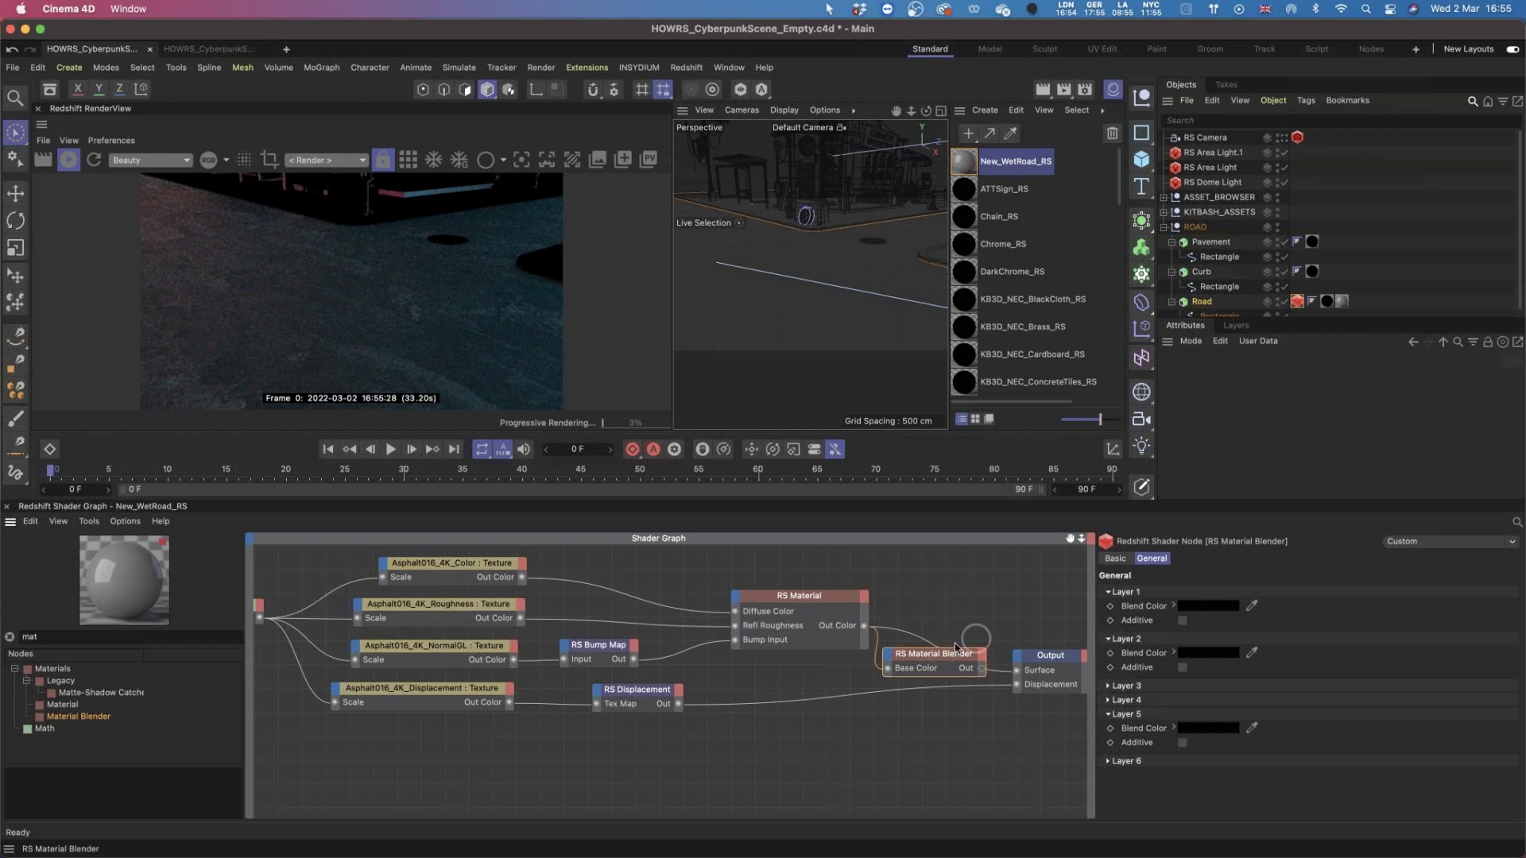
left_click_drag(810, 602, 795, 600)
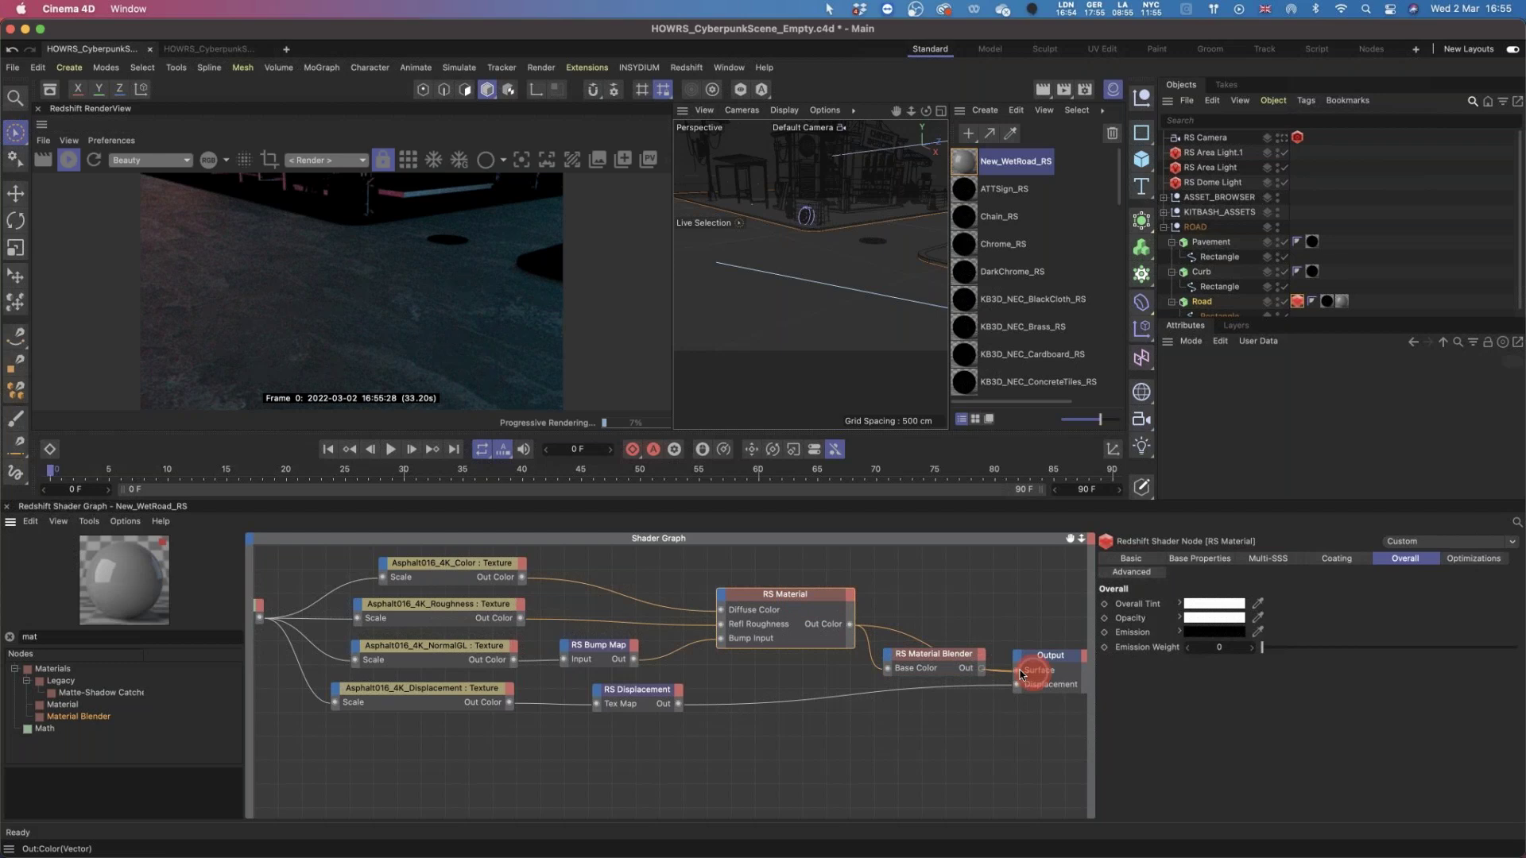
left_click_drag(950, 663, 948, 650)
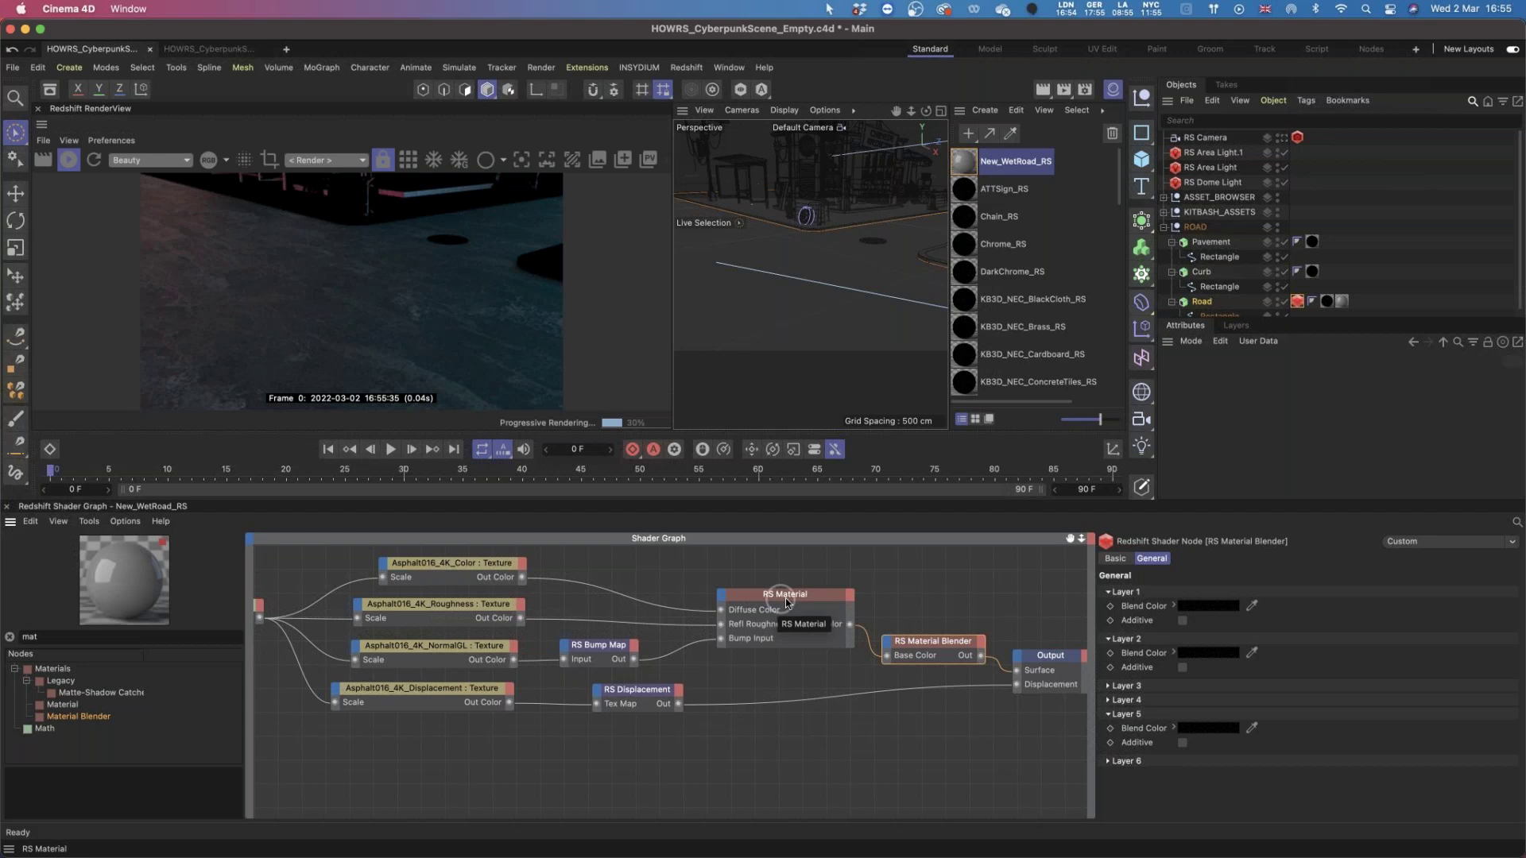
Space out the graph by moving the Material Blender and Output away from the RS Material and the displacement nodes below the others.
middle_click_drag(987, 638, 887, 635, "alt")
left_click_drag(848, 616, 1029, 692)
left_click_drag(859, 639, 954, 644)
left_click(549, 733)
left_click_drag(551, 736, 313, 669)
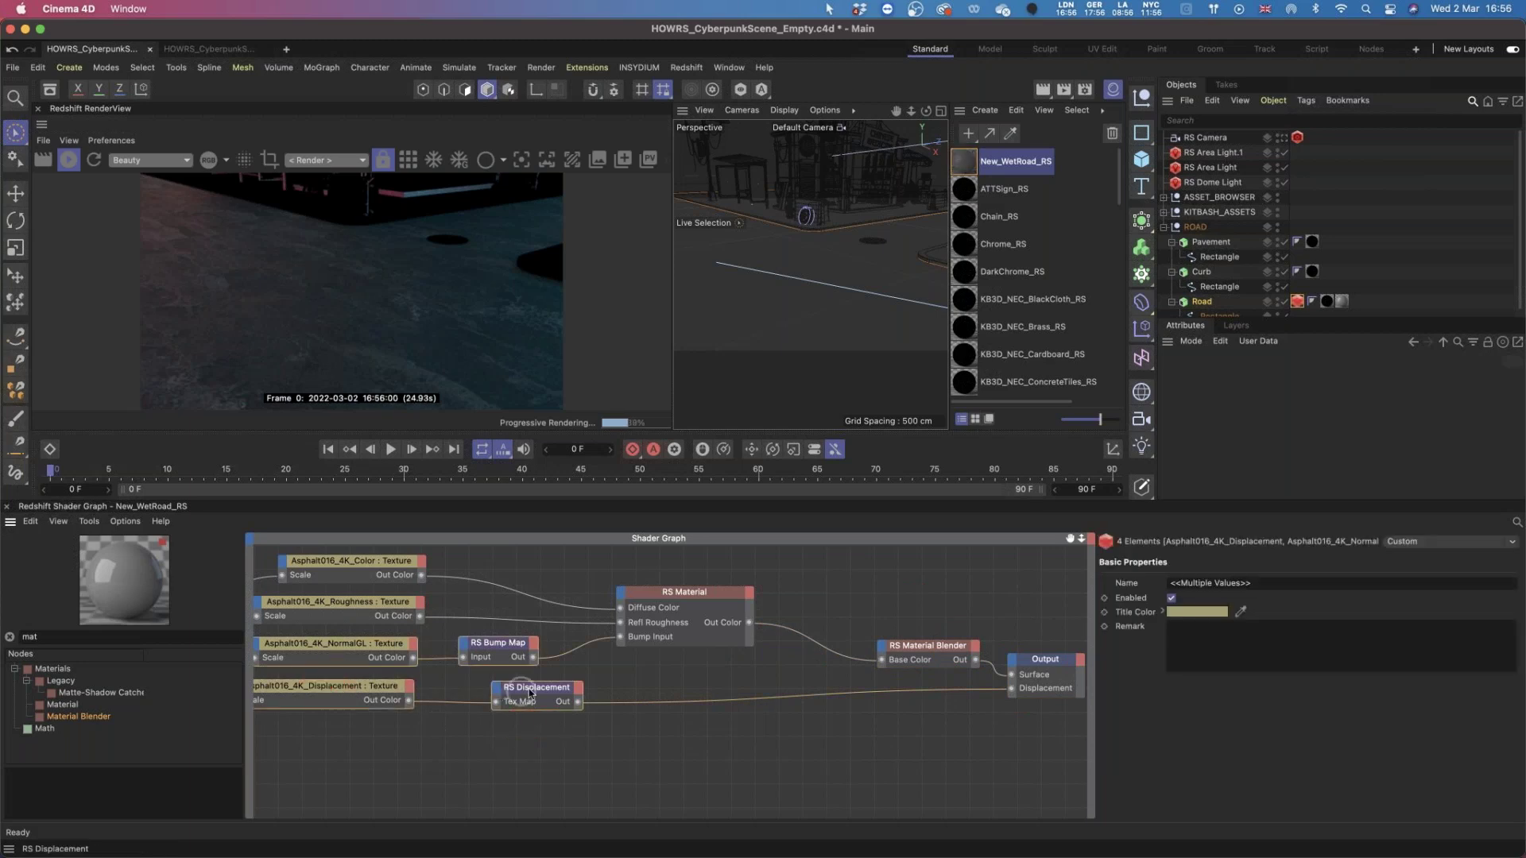
left_click_drag(578, 750, 345, 680)
left_click_drag(516, 690, 513, 797)
Duplicate the RS Material below the original and connect the Asphalt016_4K_Color texture to the copy's Diffuse Color.
left_click(702, 598)
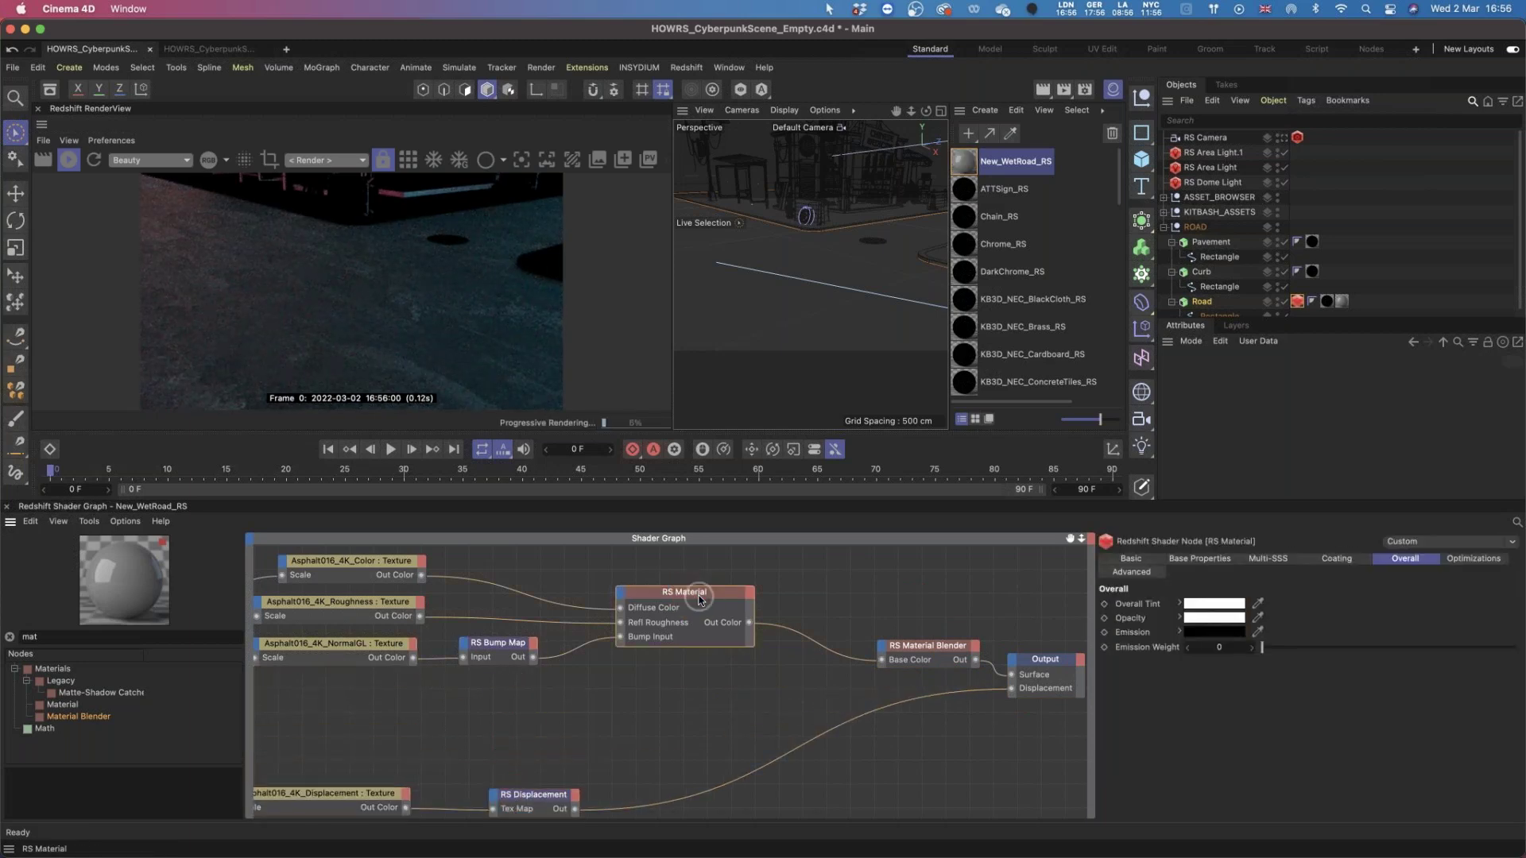
left_click_drag(699, 597, 698, 669, "ctrl")
middle_click_drag(461, 571, 479, 581, "alt")
middle_click_drag(765, 534, 772, 537, "alt")
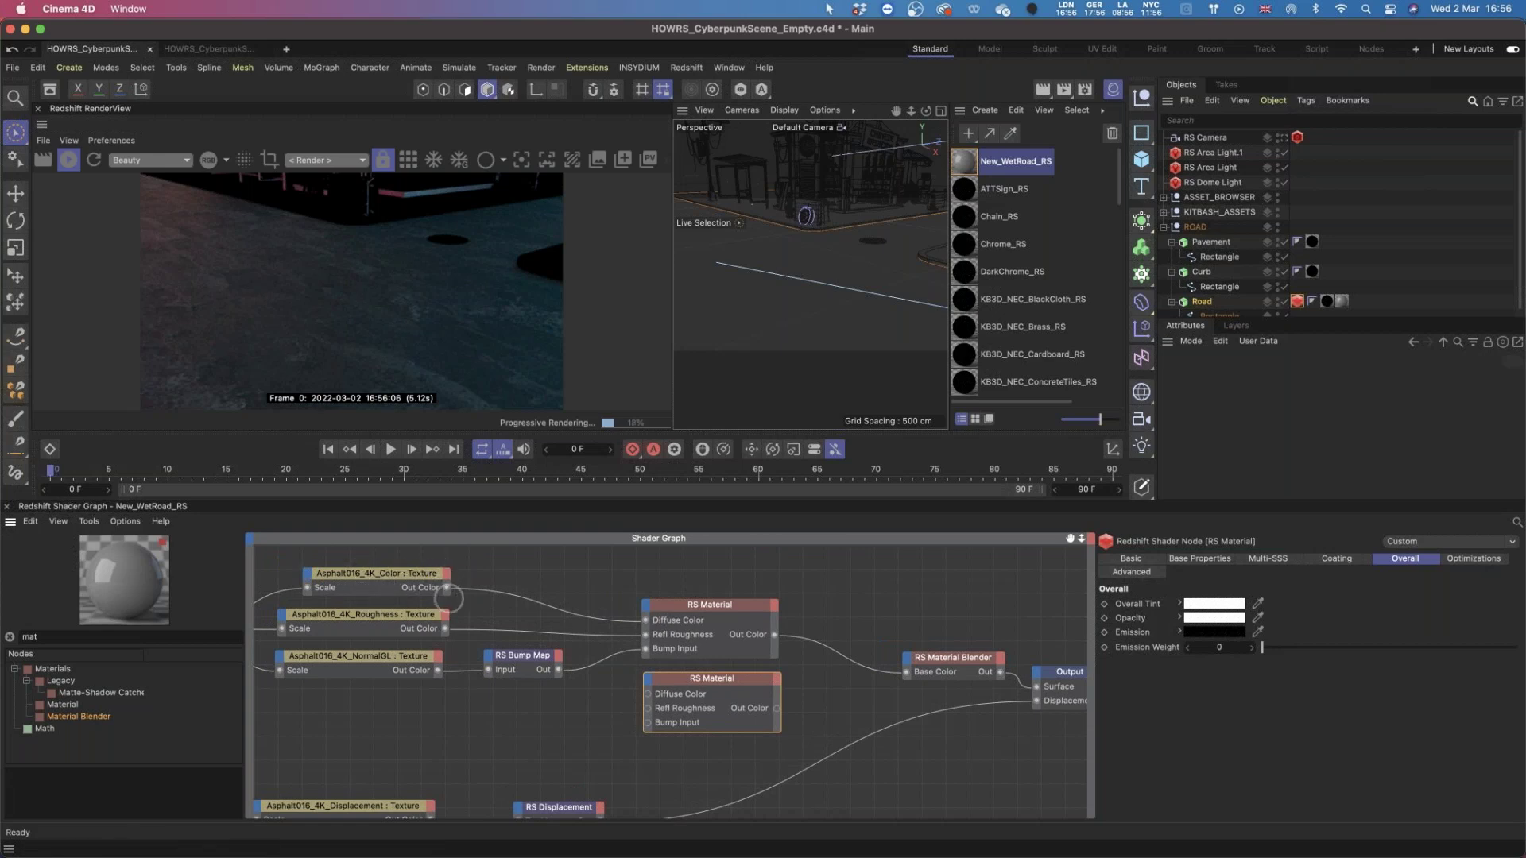
left_click_drag(446, 588, 647, 695)
middle_click_drag(811, 696, 691, 677, "alt")
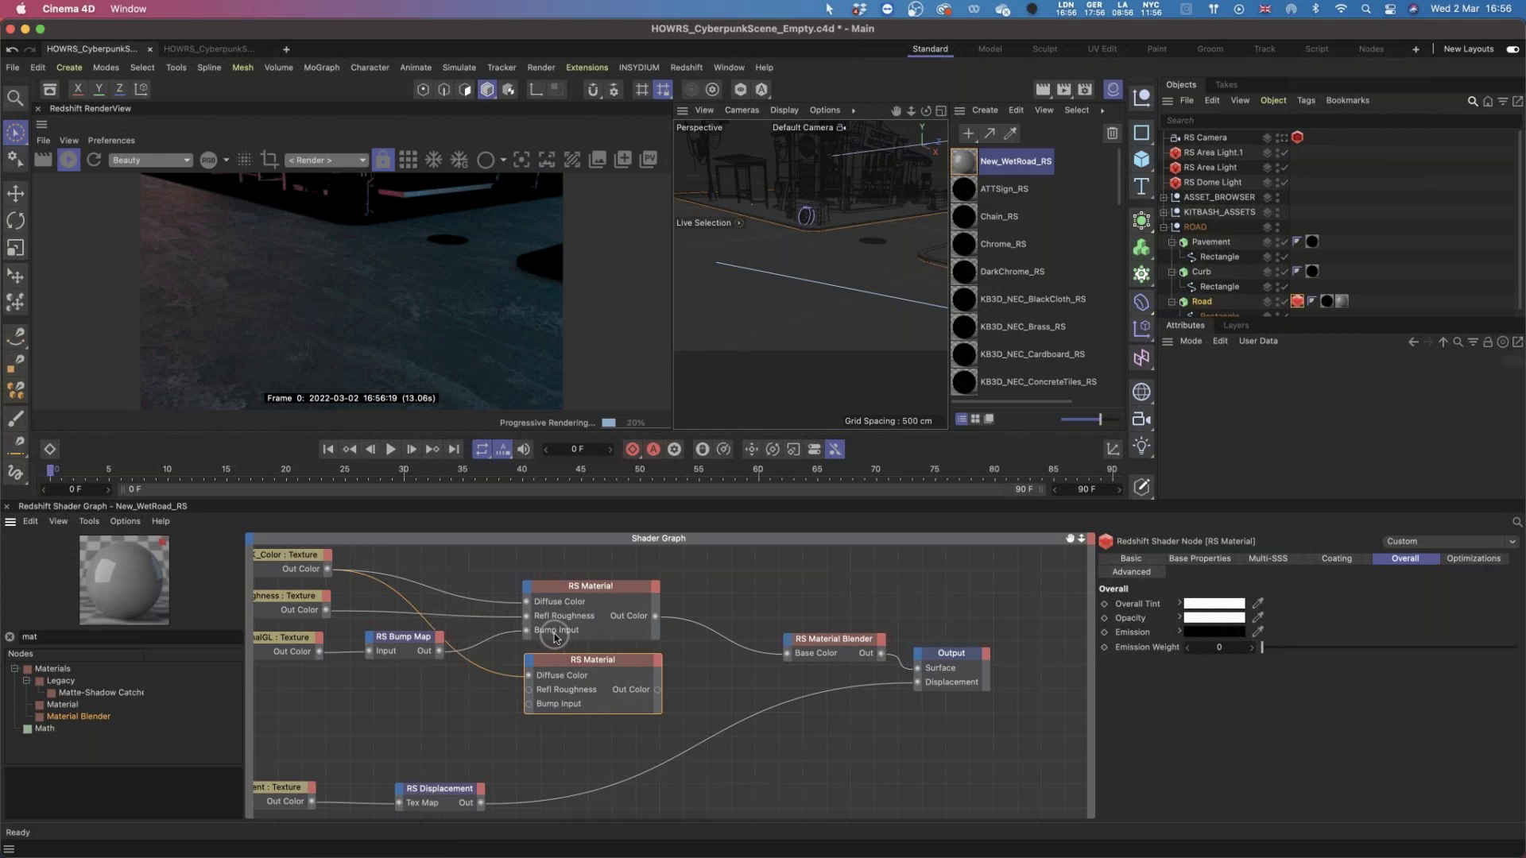
Preview the duplicated RS Material alone through the Output's Surface, check its base properties, and restore the Material Blender connection.
left_click_drag(955, 665, 918, 669)
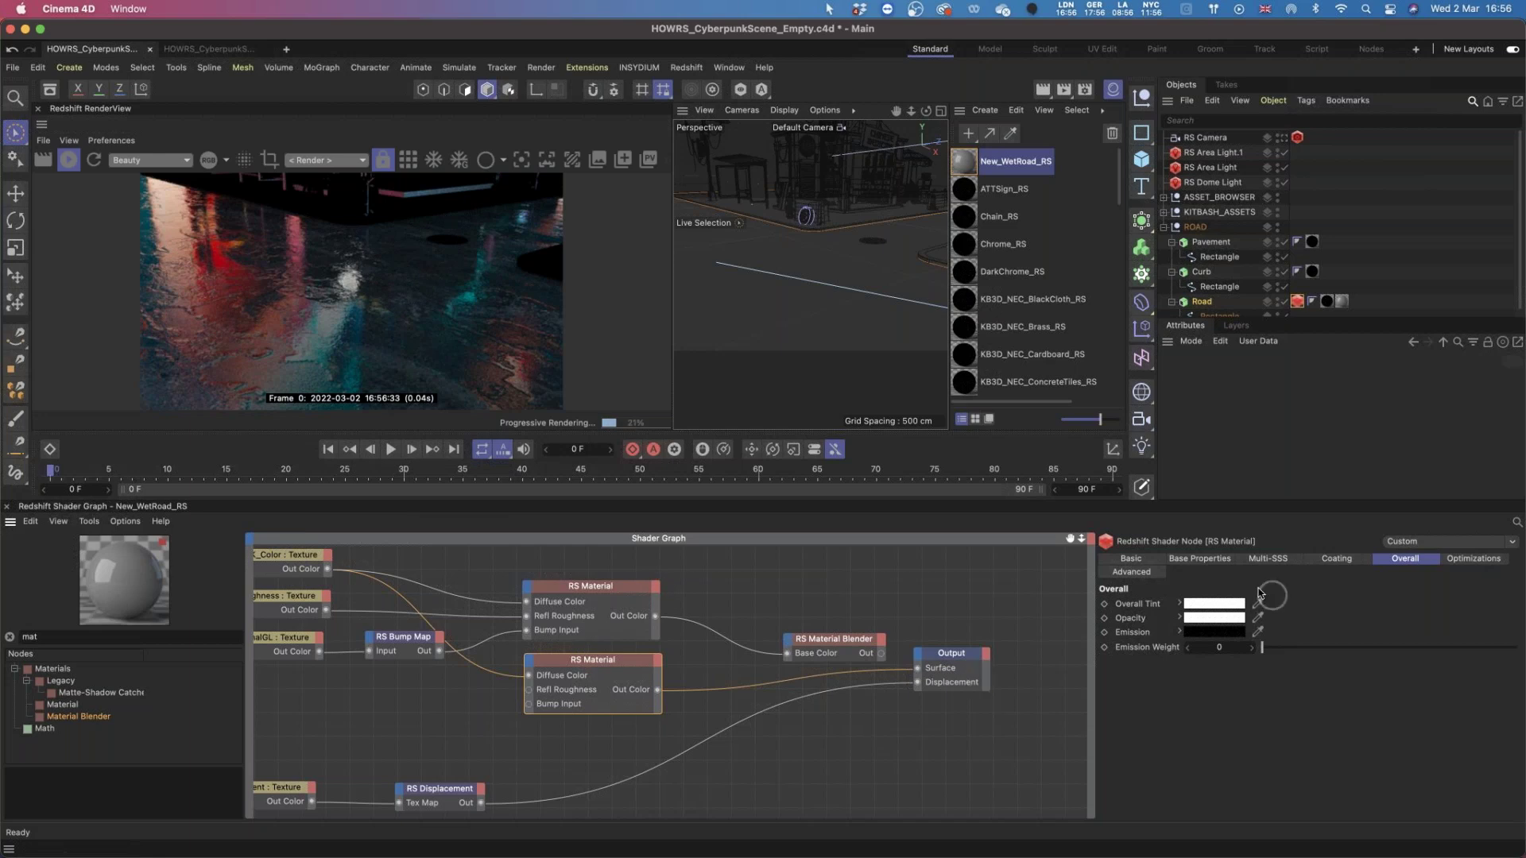
left_click(1199, 558)
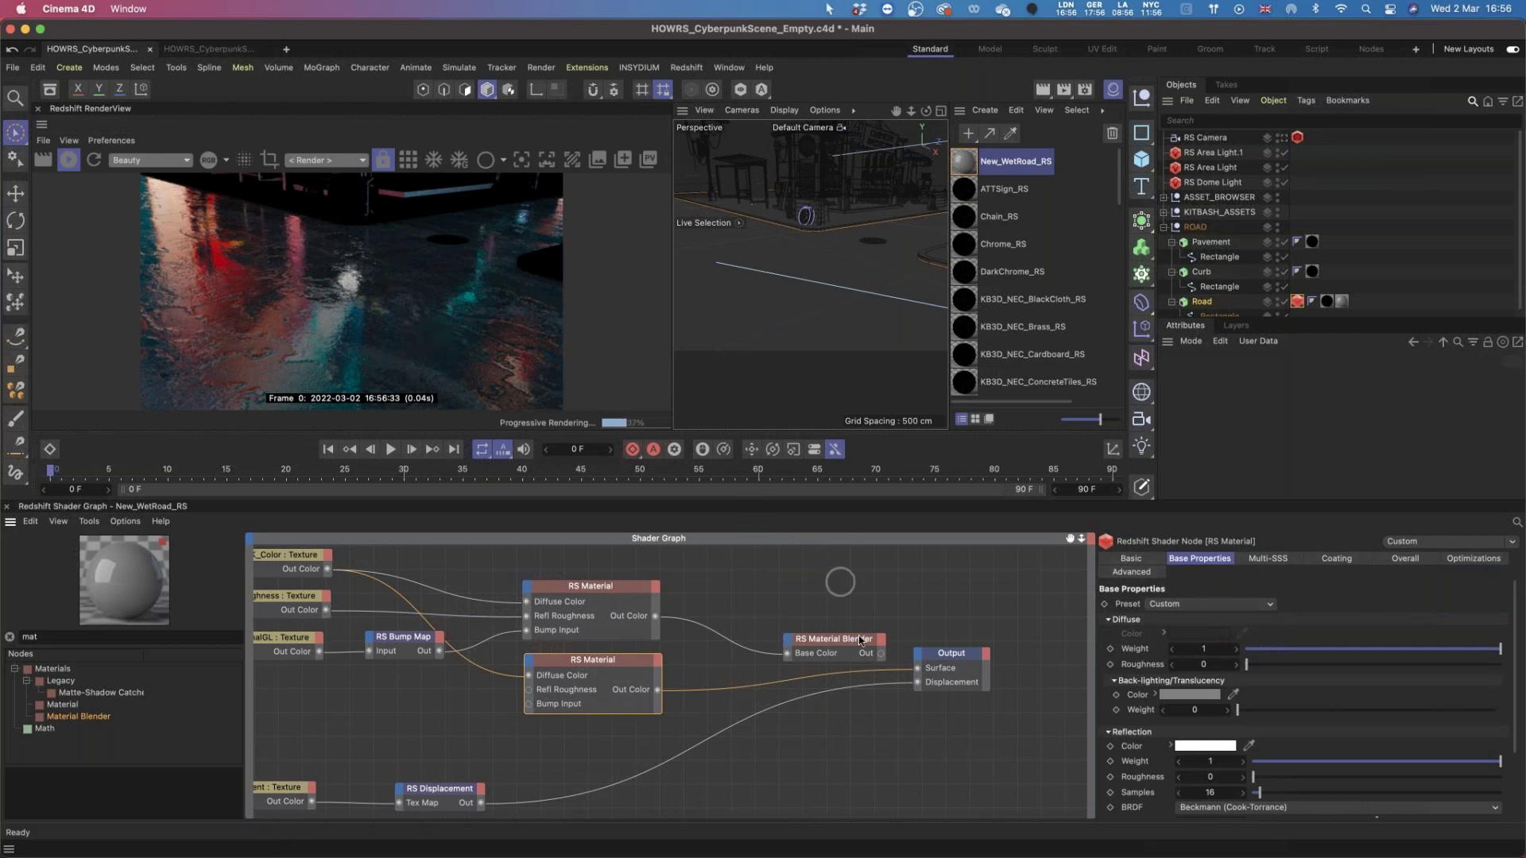
left_click_drag(916, 671, 917, 668)
Connect the duplicated RS Material's Out Color to Layer Color 1 of the Material Blender.
left_click_drag(657, 689, 790, 641)
mouse_move(826, 685)
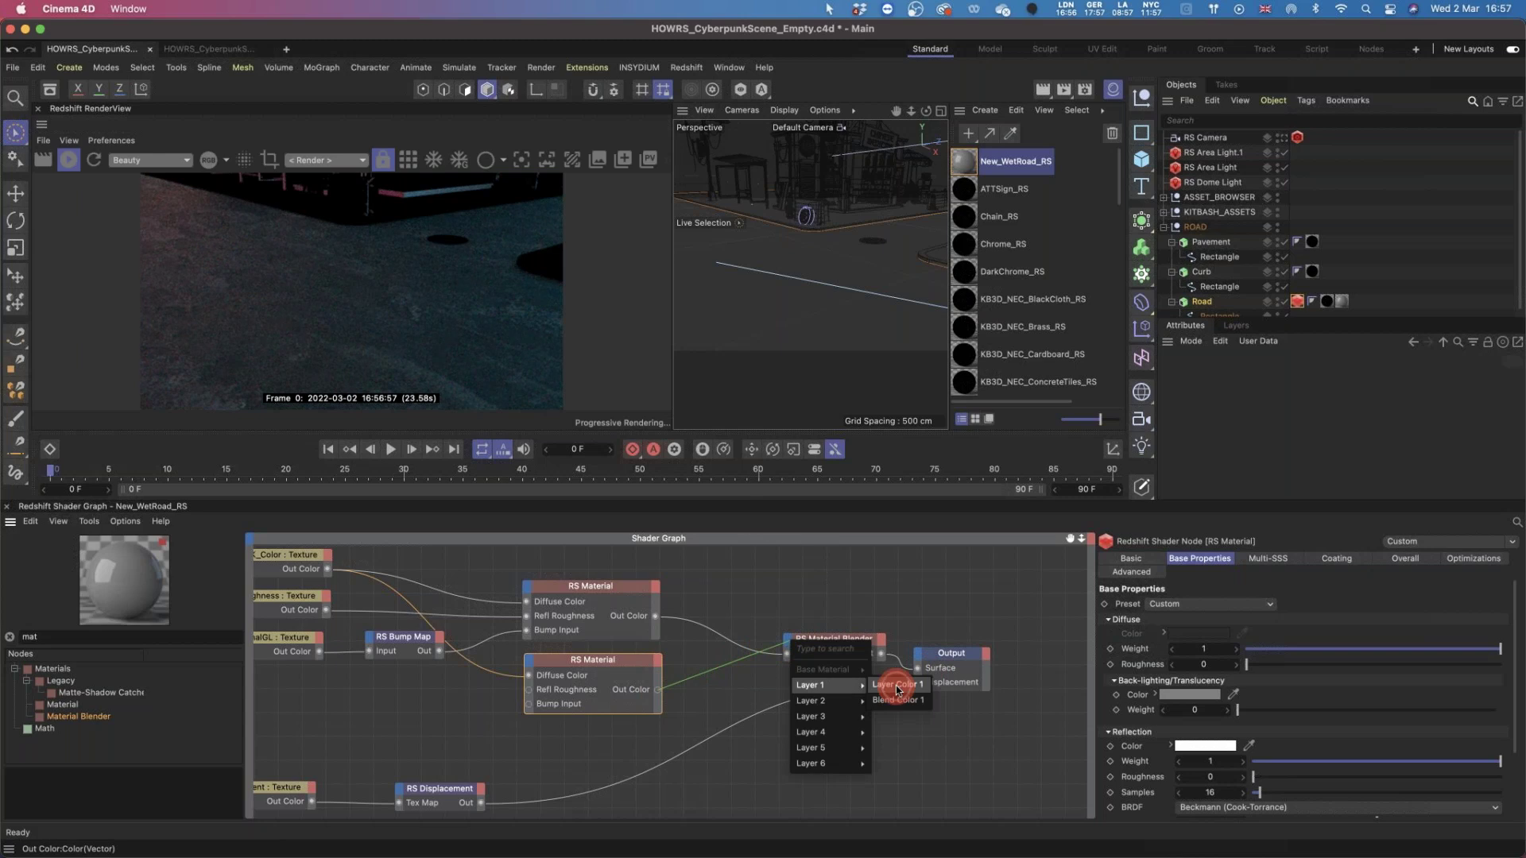
left_click(896, 685)
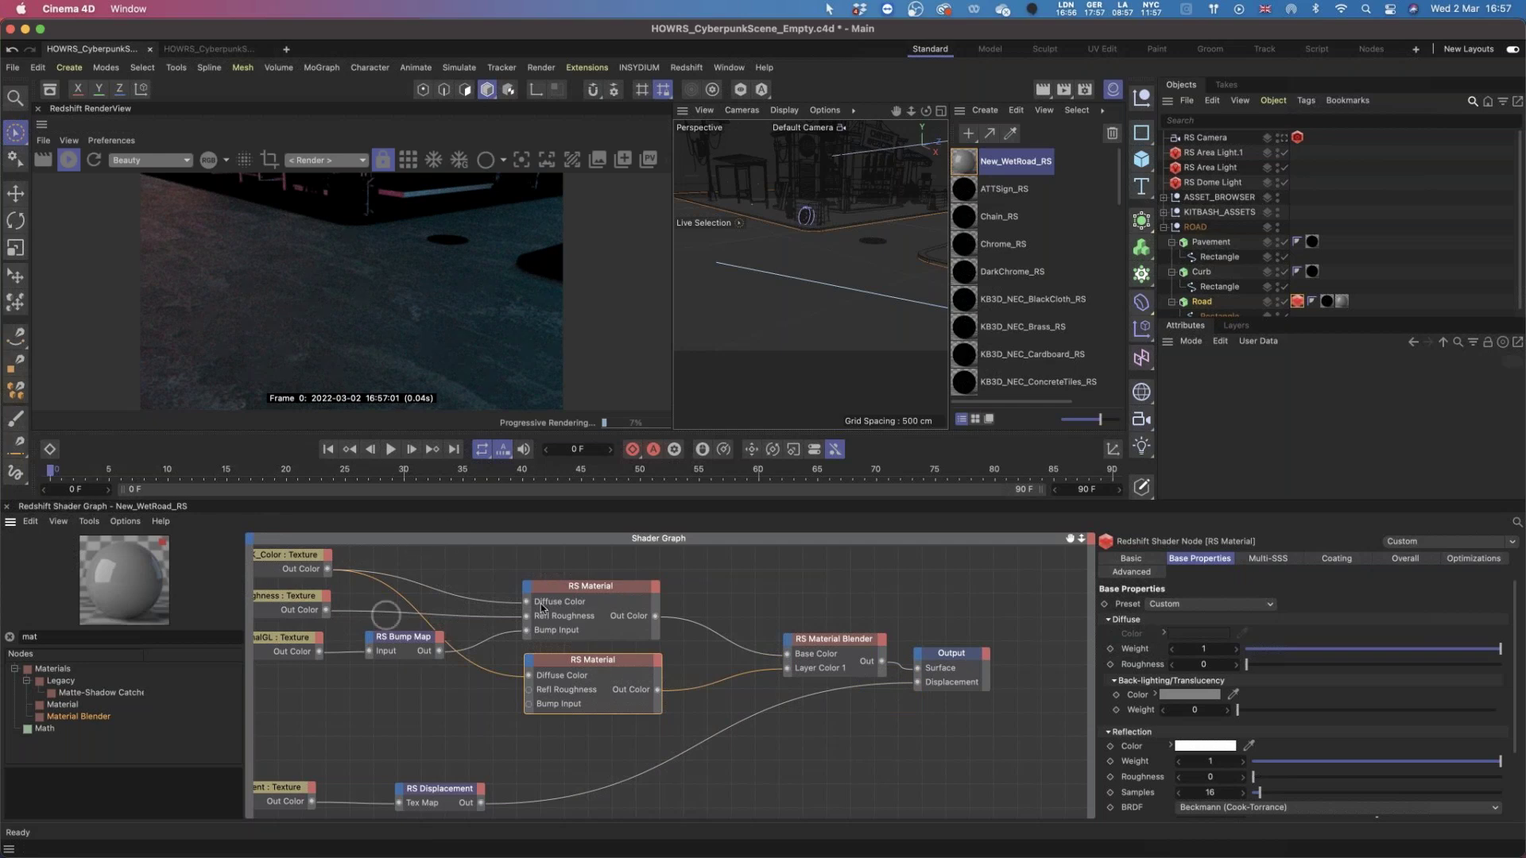
left_click_drag(600, 665, 598, 665)
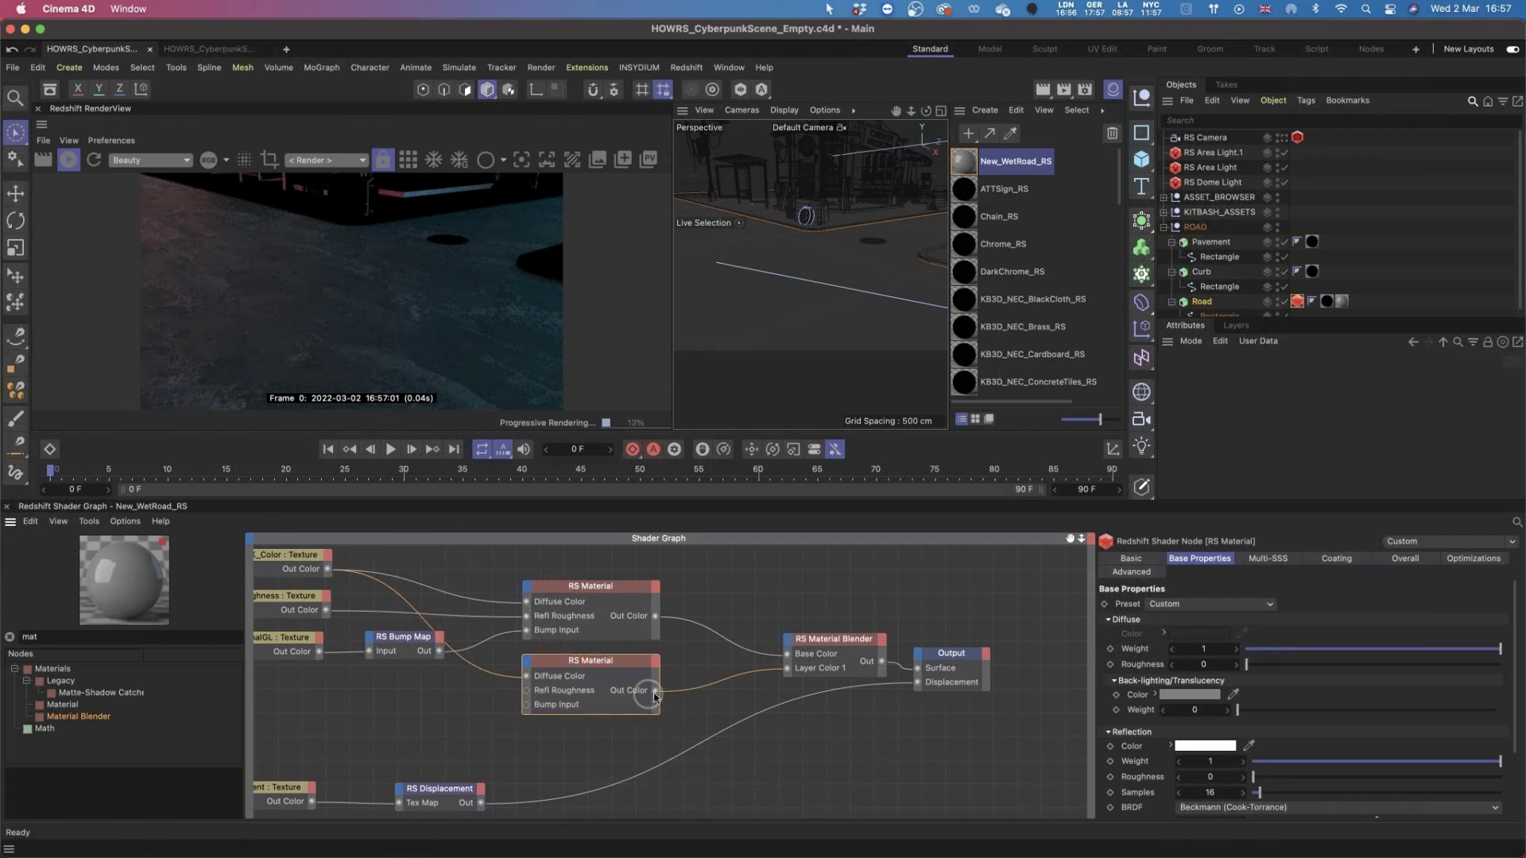
Add the Layer 1 Blend Color 1 input port to the Material Blender node.
middle_click_drag(633, 724, 783, 730, "alt")
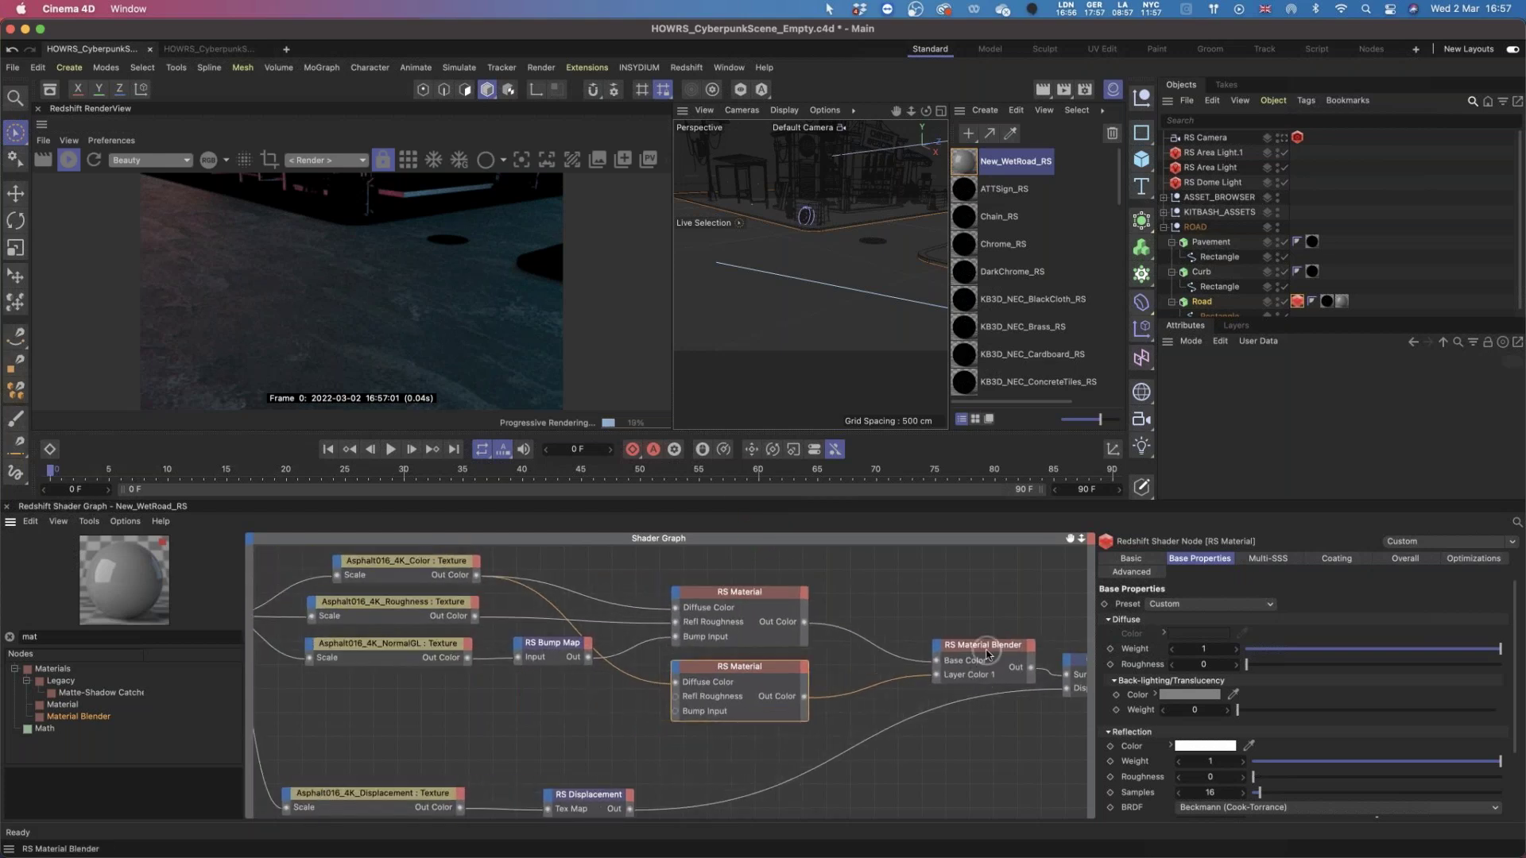
left_click(942, 647)
left_click(936, 645)
mouse_move(974, 690)
left_click(1031, 711)
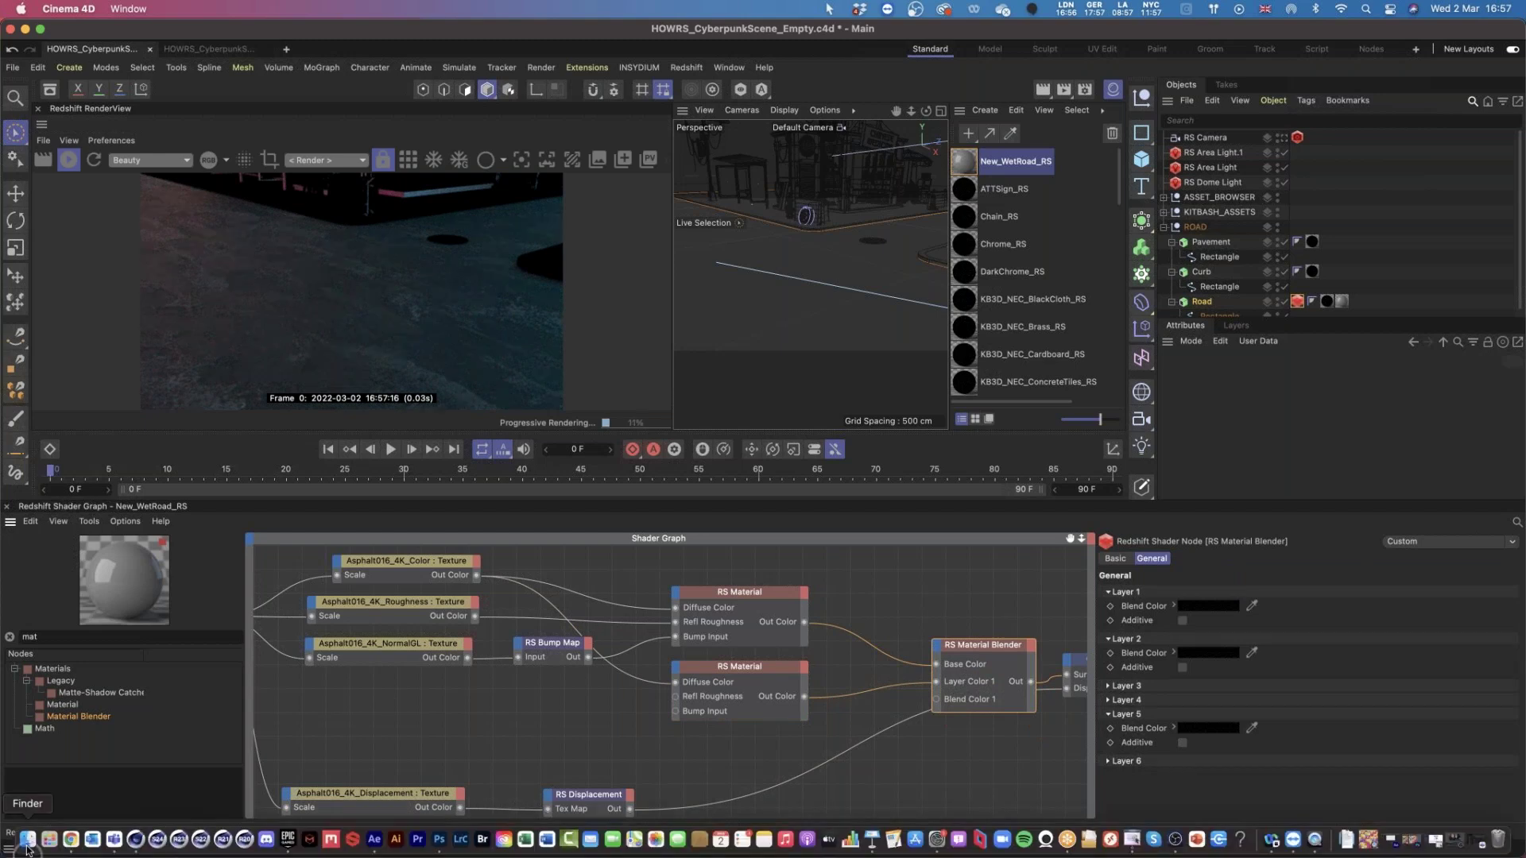
Switch to Finder, open the HOWM_4KWetMaps folder in Project Files, and preview WetMap_02_4K.png.
left_click(25, 839)
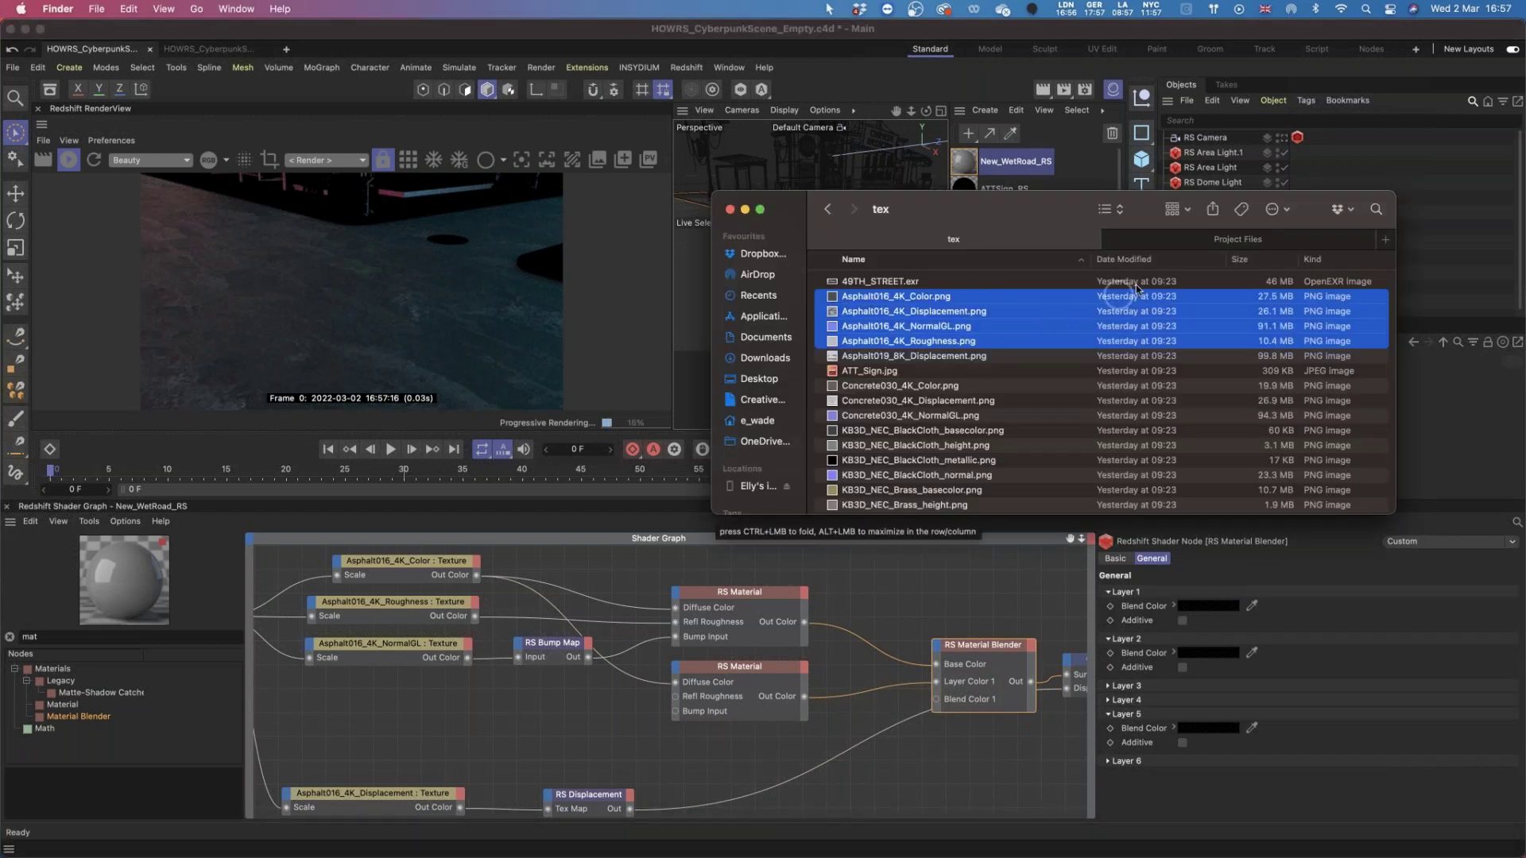
left_click(1228, 238)
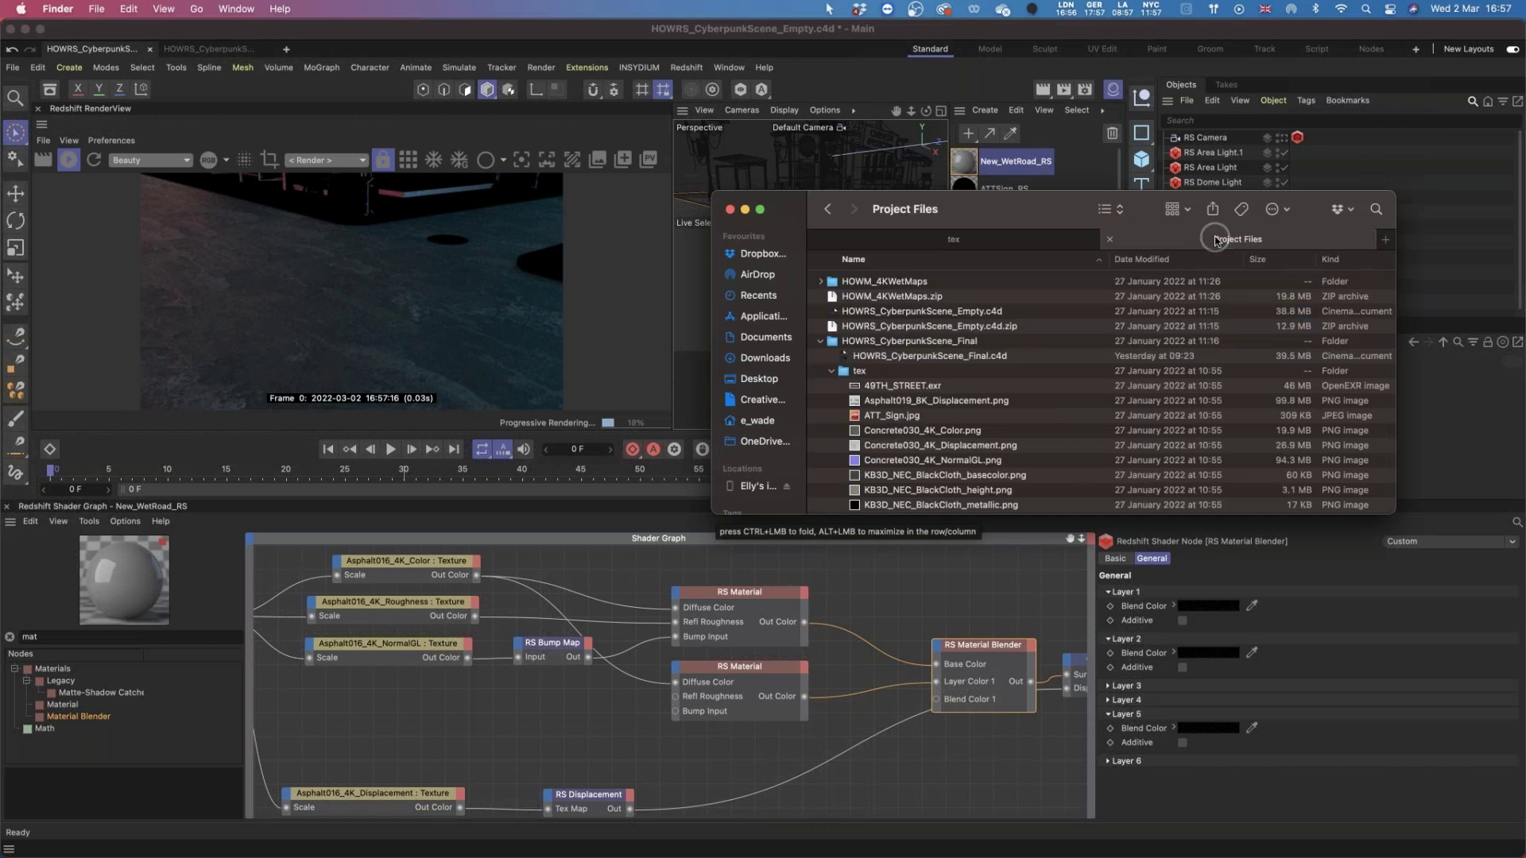
double_click(892, 282)
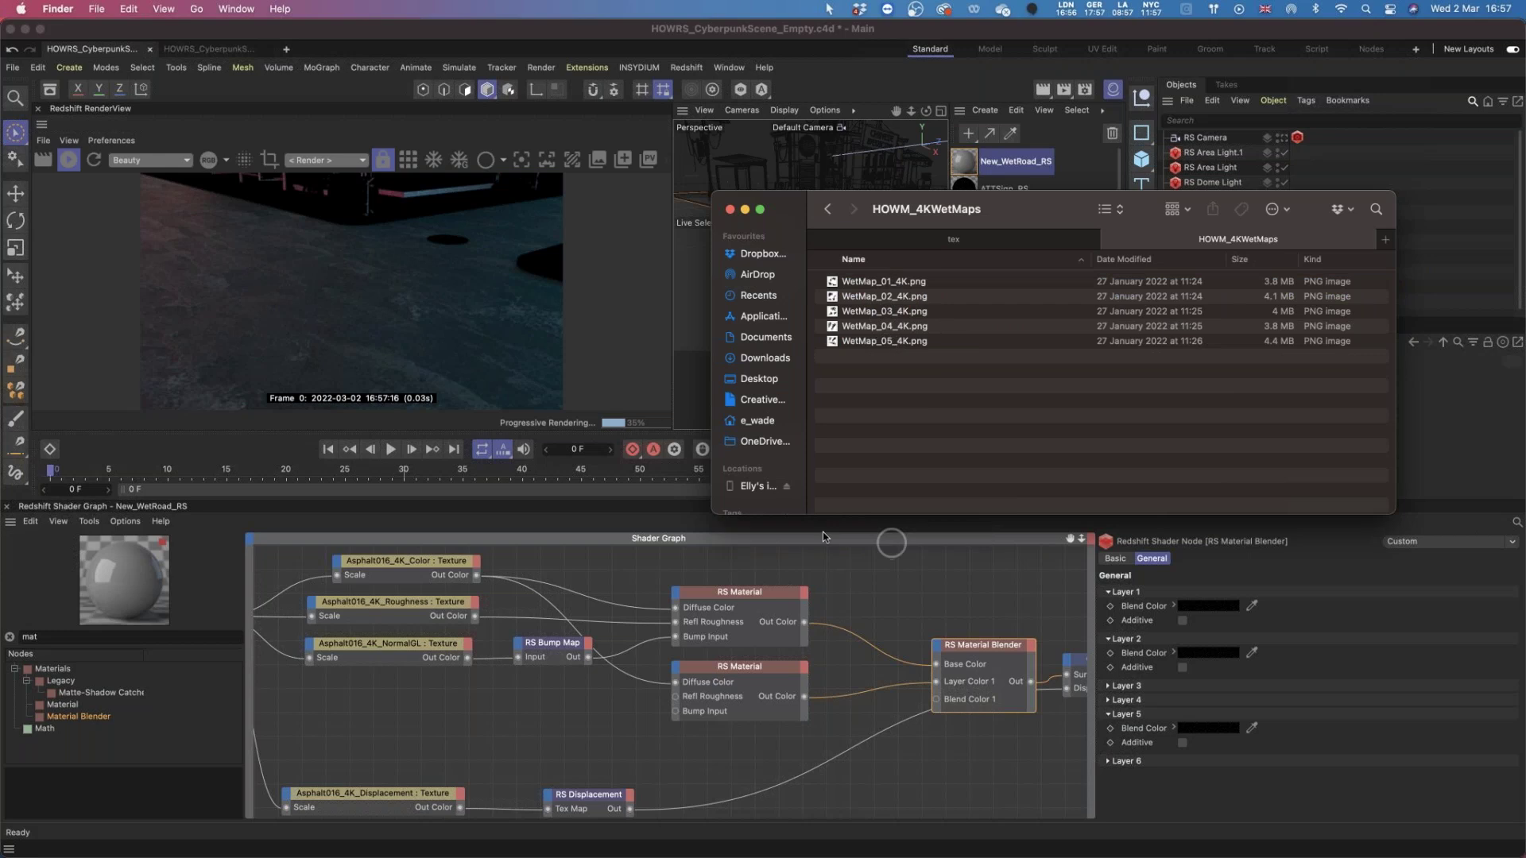
double_click(867, 299)
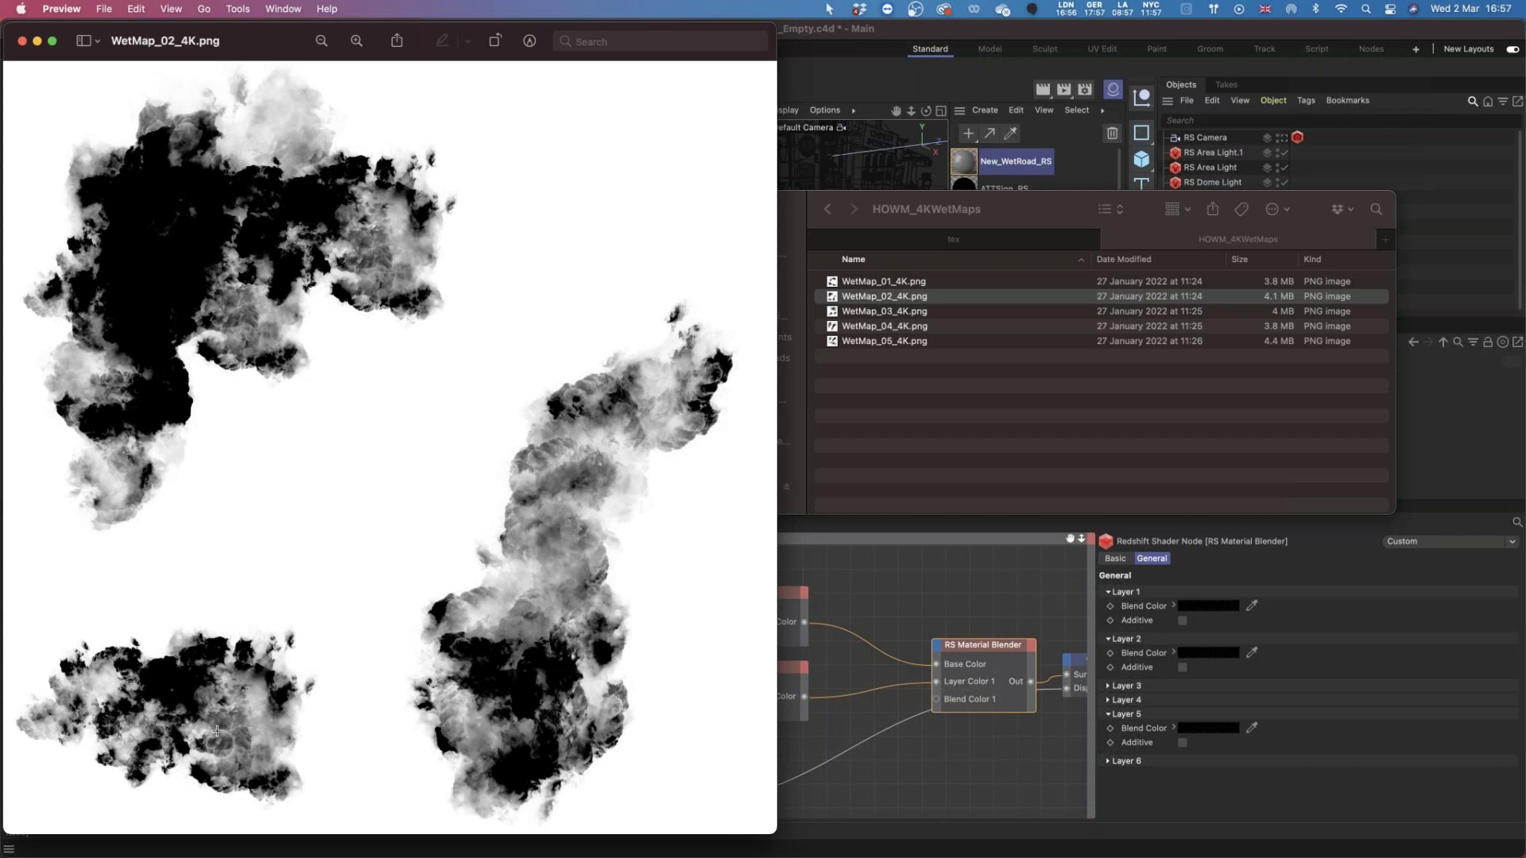
left_click(22, 42)
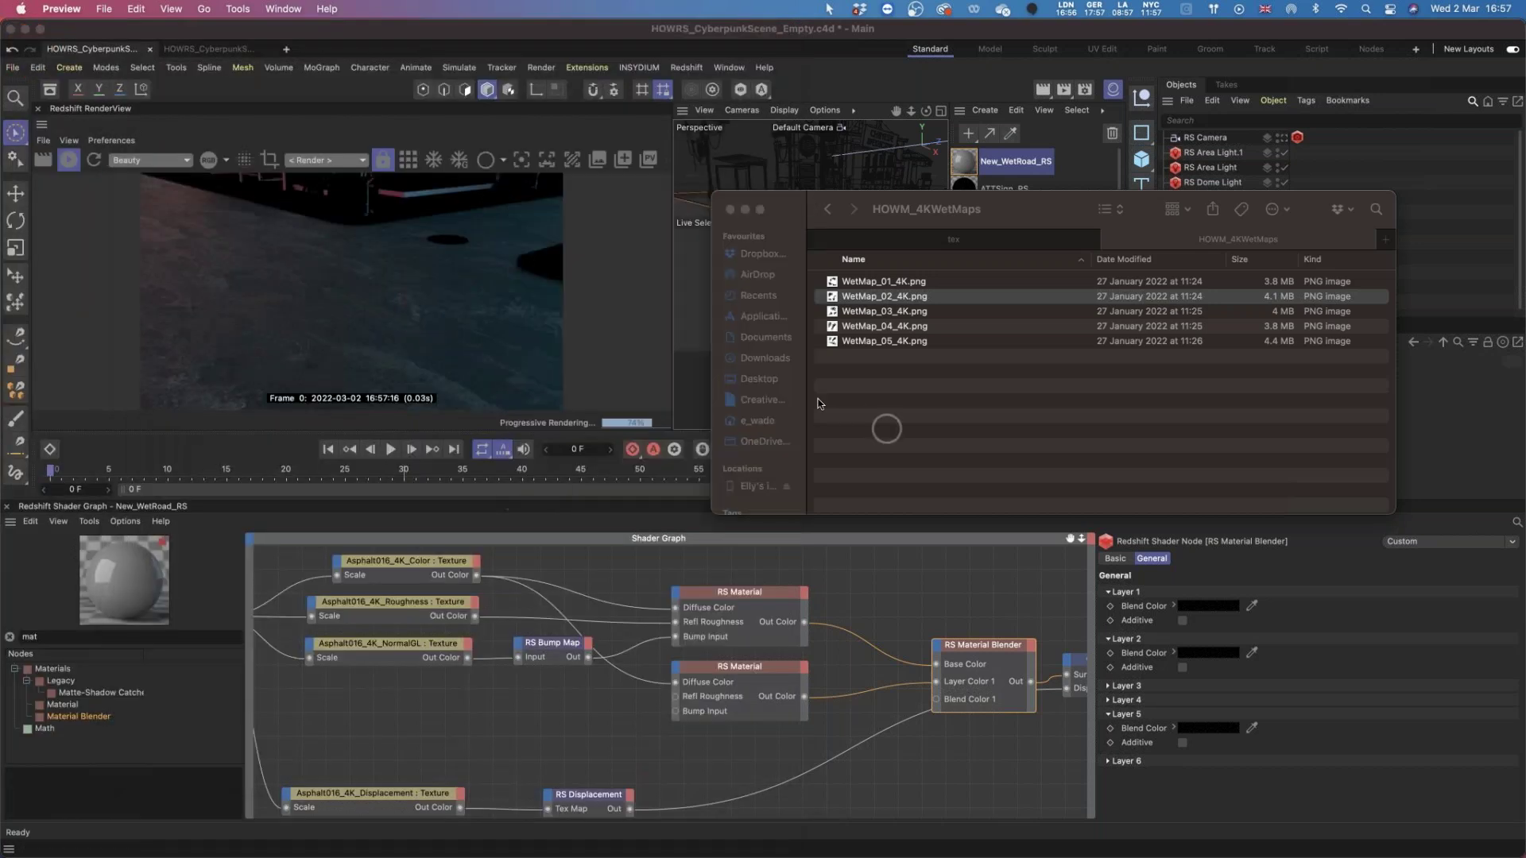
Bring PuddleMap4K.png from the tex folder in Finder into the New_WetRoad_RS shader graph as a texture node.
left_click(886, 594)
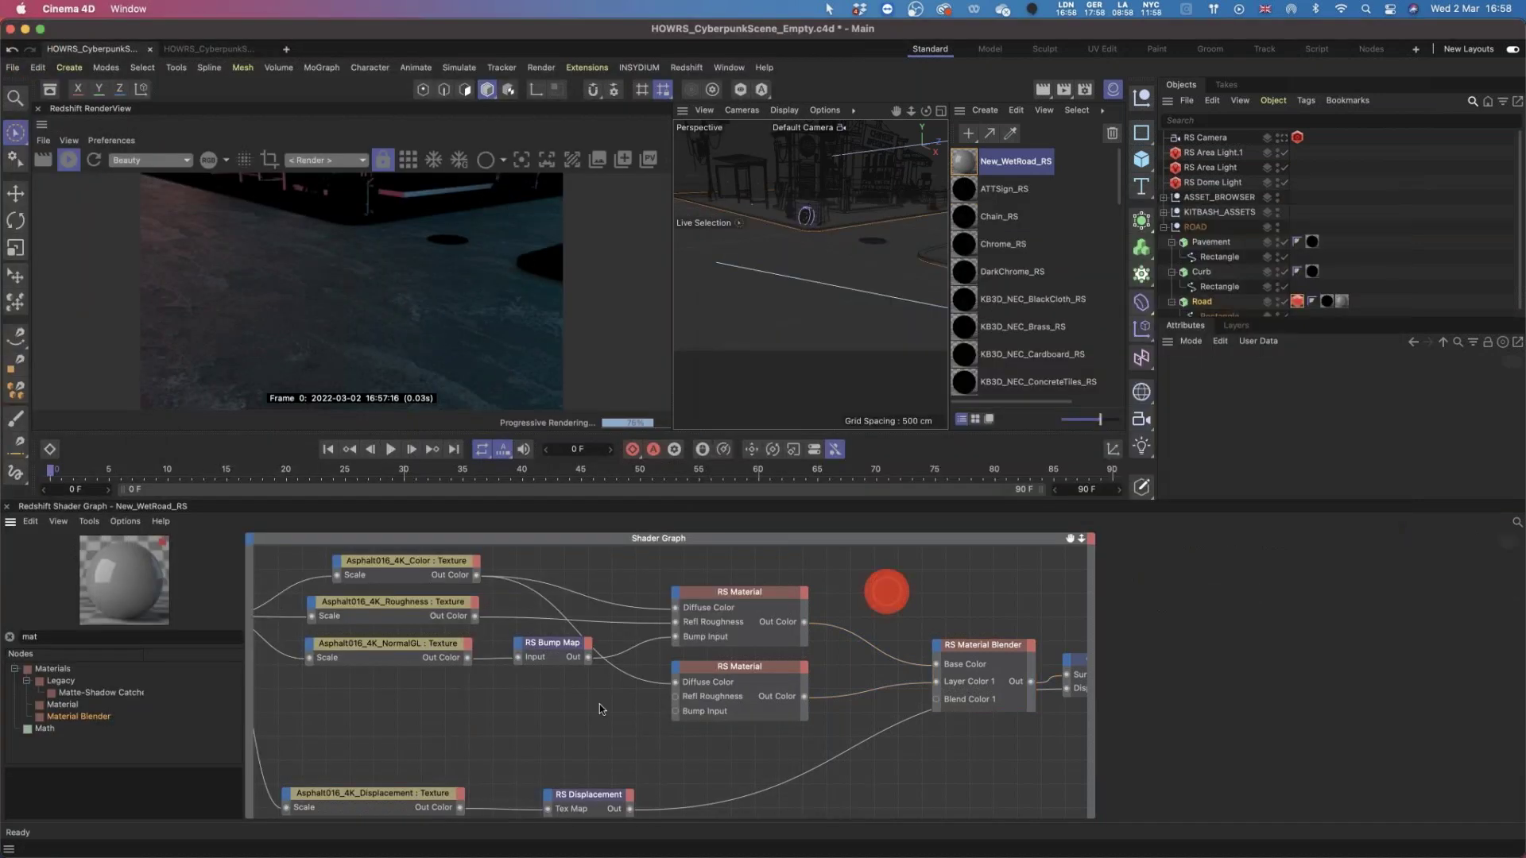
left_click(27, 855)
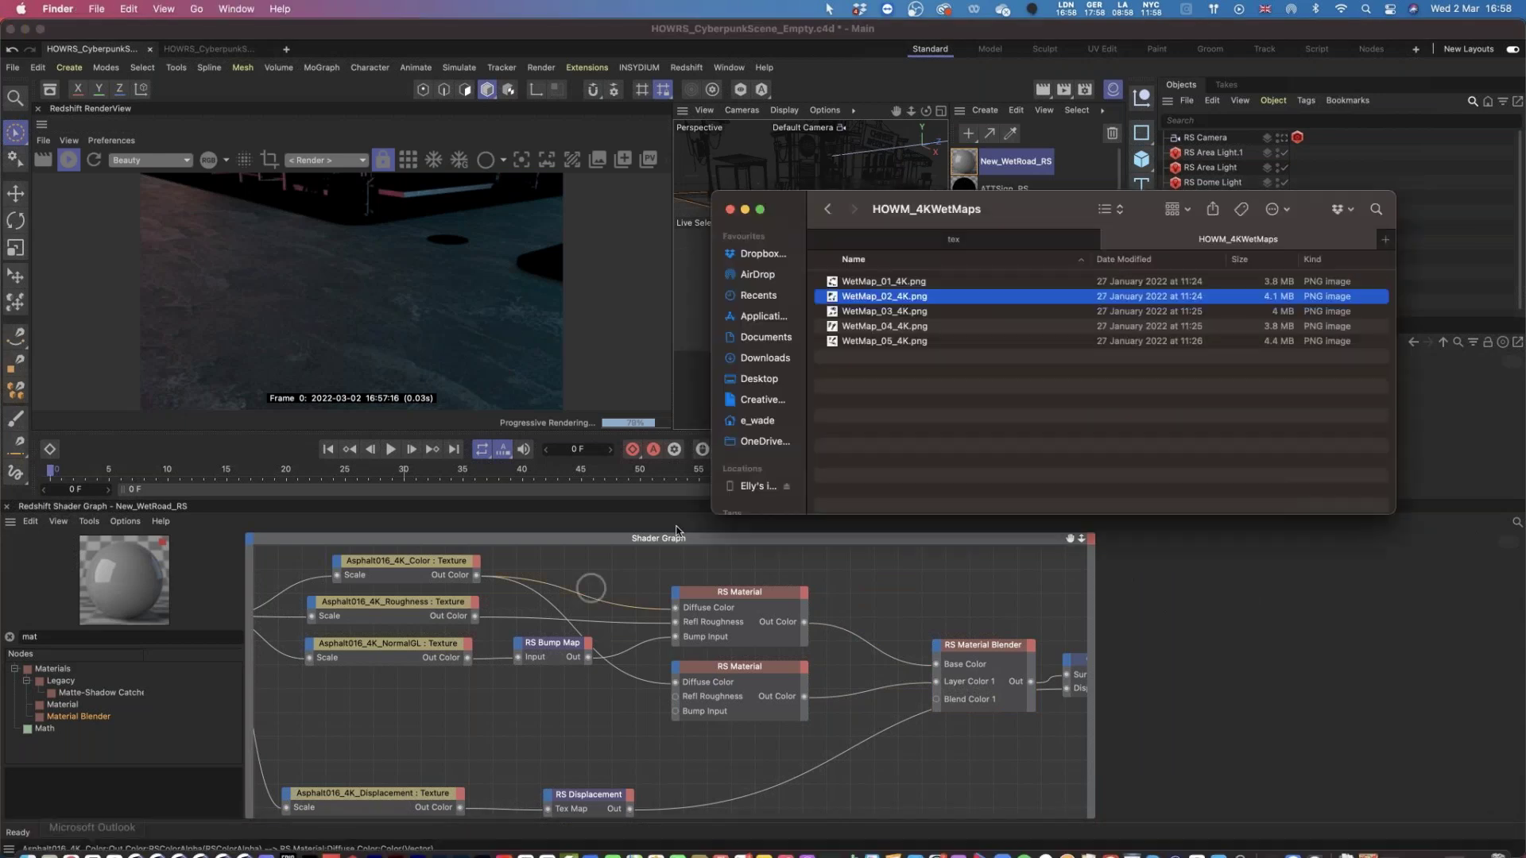
left_click(953, 239)
scroll(942, 359, "down", 5)
scroll(941, 359, "down", 10)
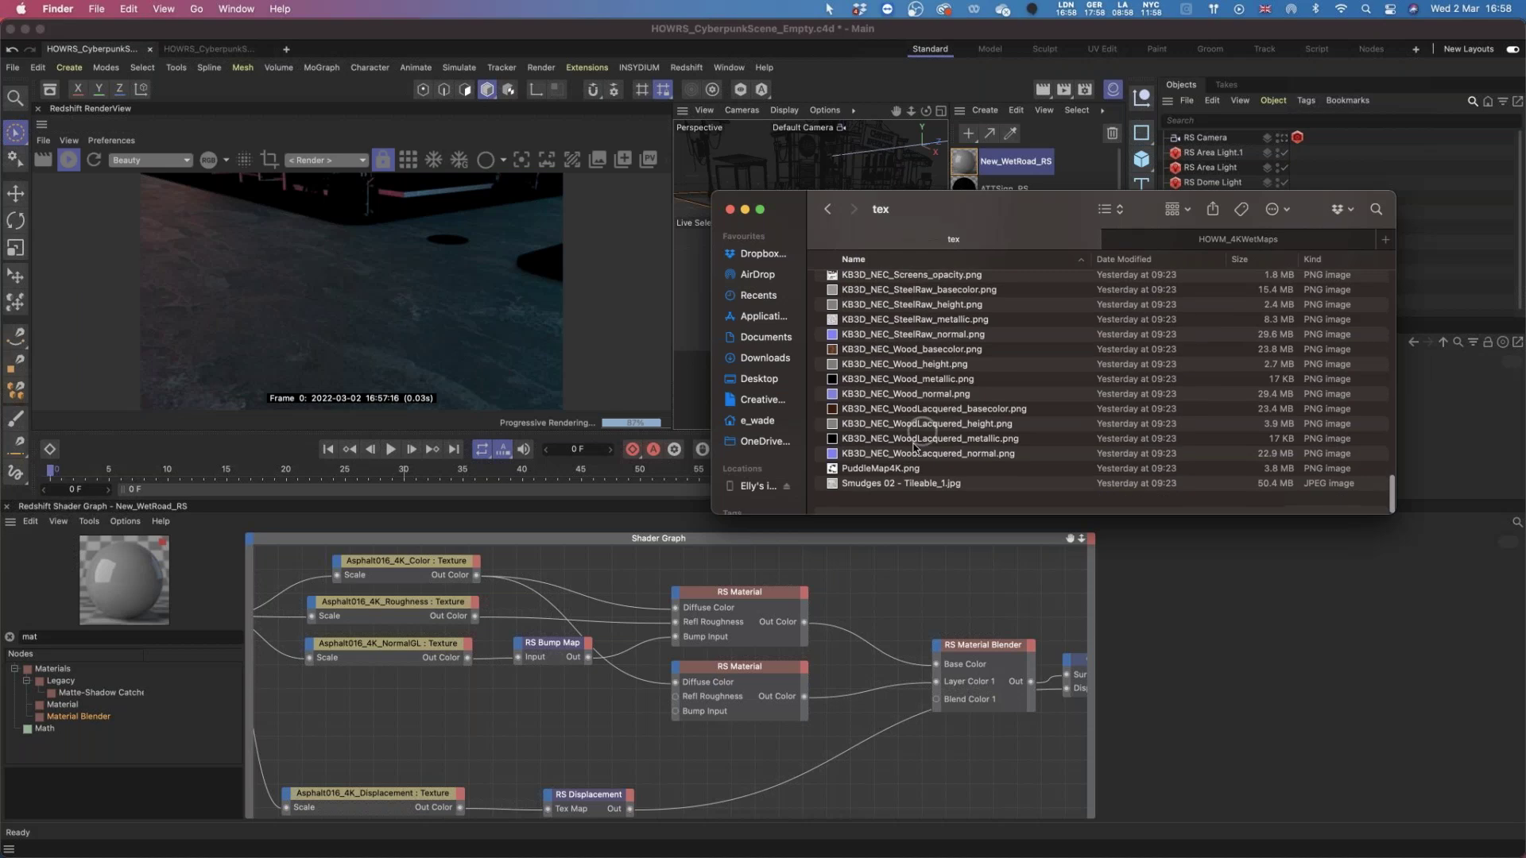
left_click(856, 485)
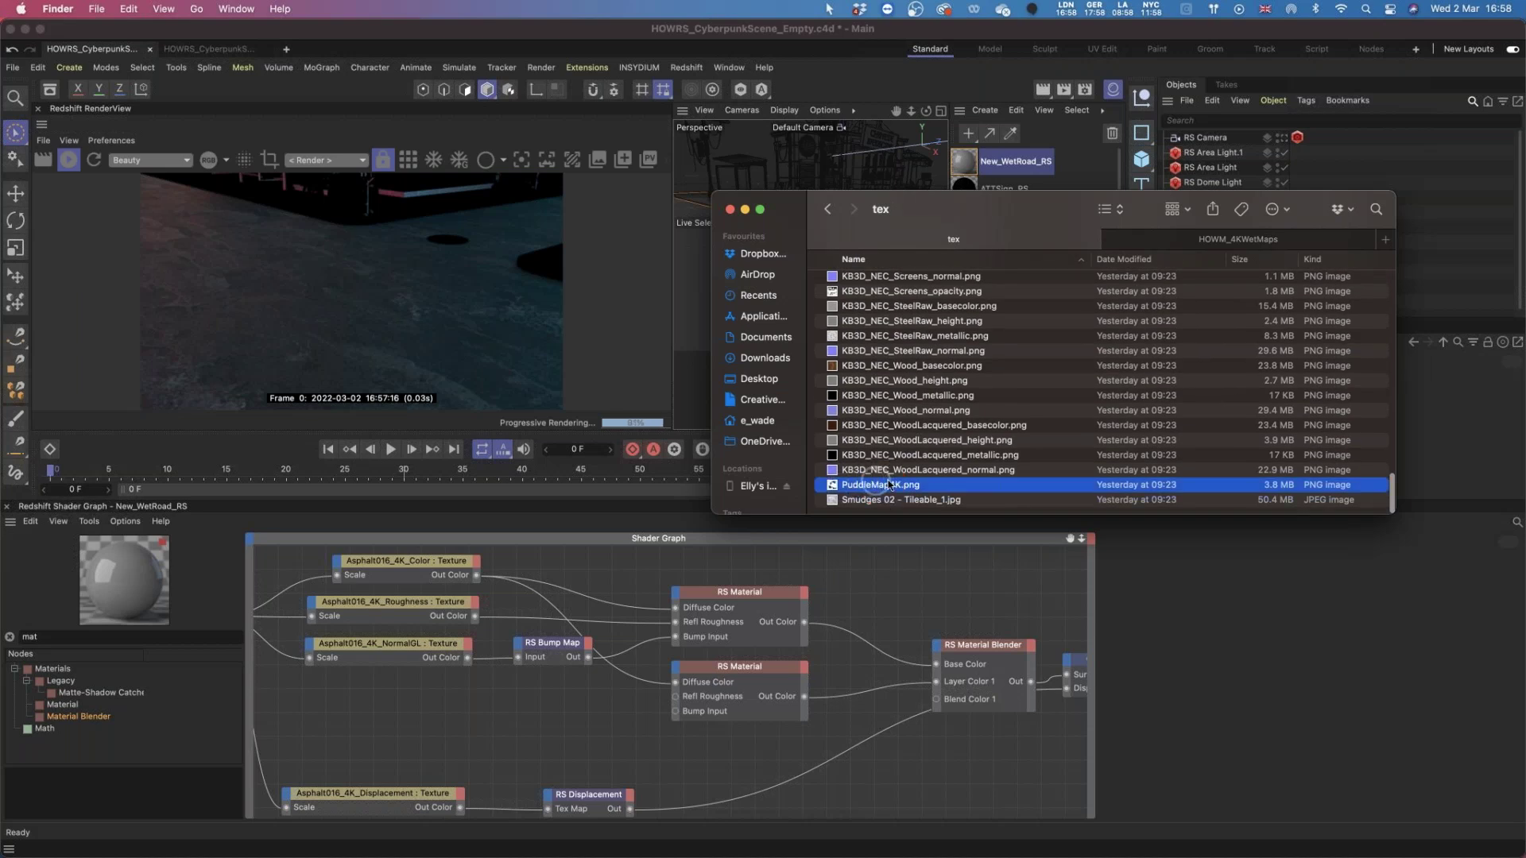
left_click_drag(884, 488, 412, 742)
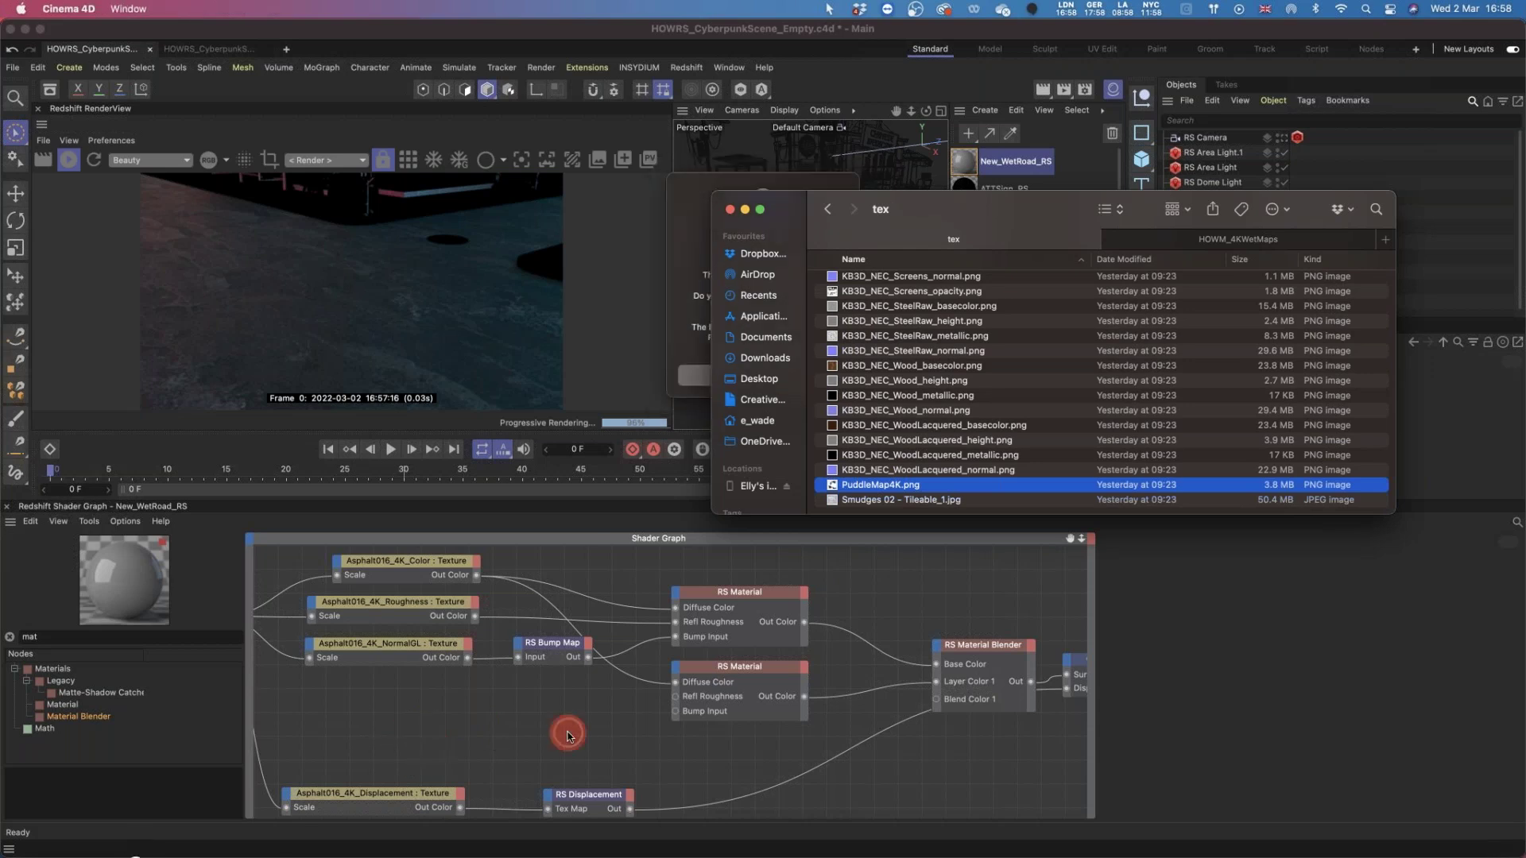
left_click(716, 376)
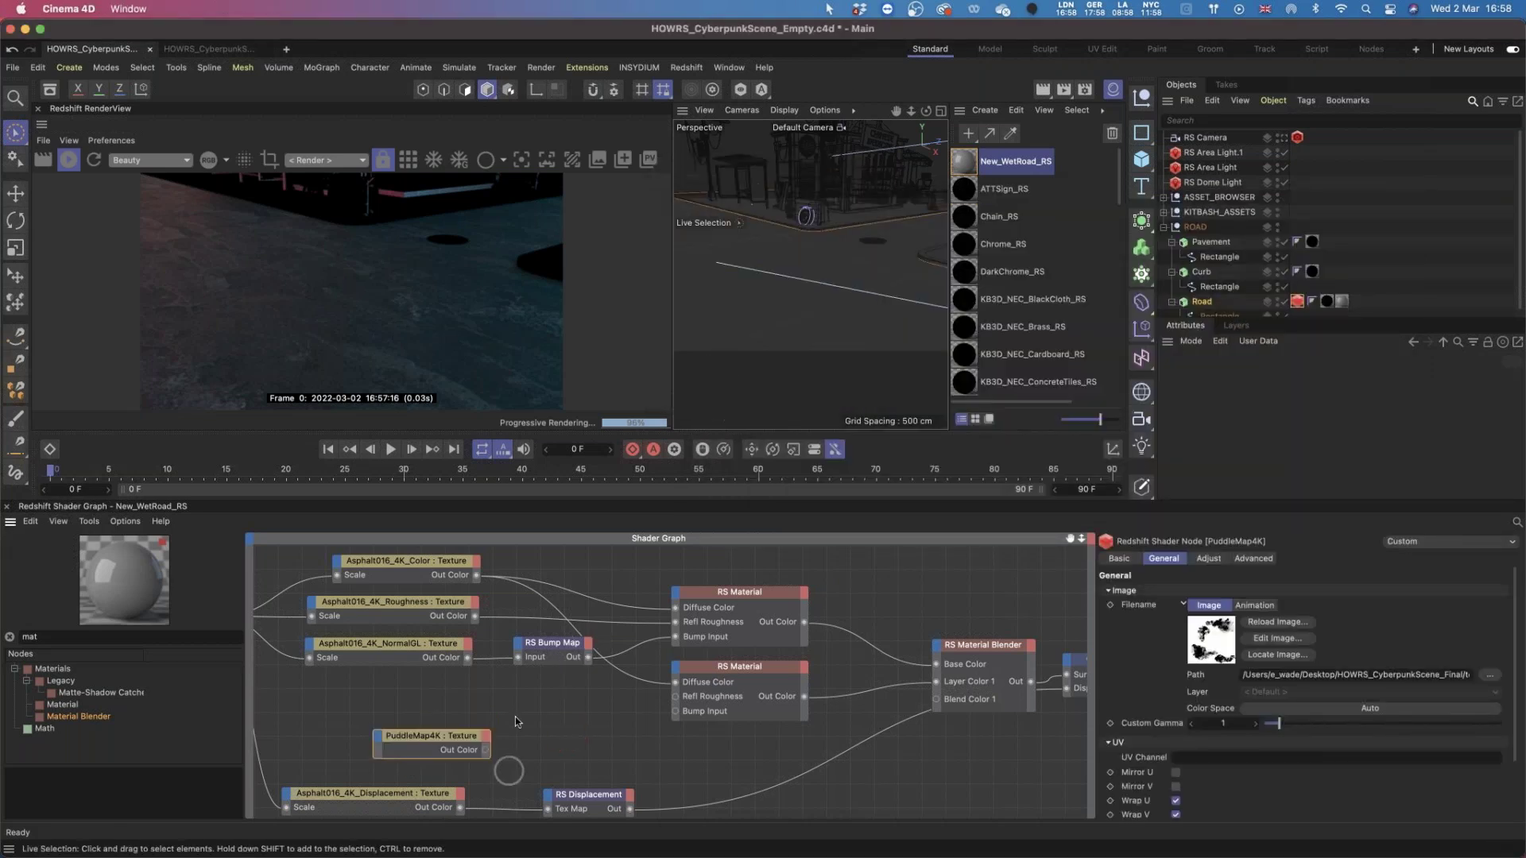
Preview the PuddleMap4K texture alone by connecting its Out Color to the Output's Surface.
left_click(558, 737)
left_click_drag(486, 751, 1069, 678)
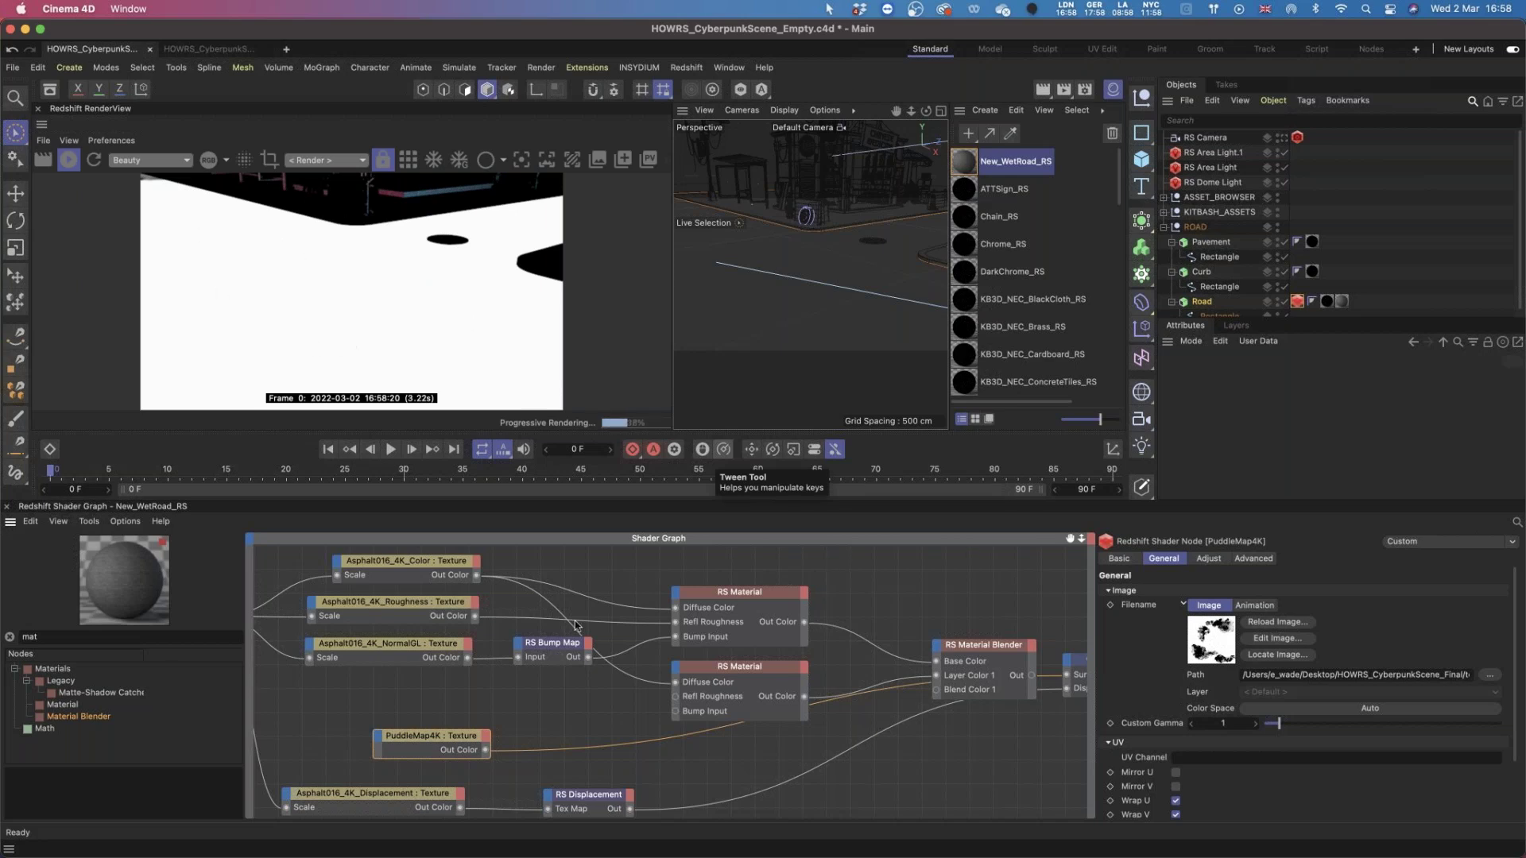
left_click_drag(451, 741, 499, 735)
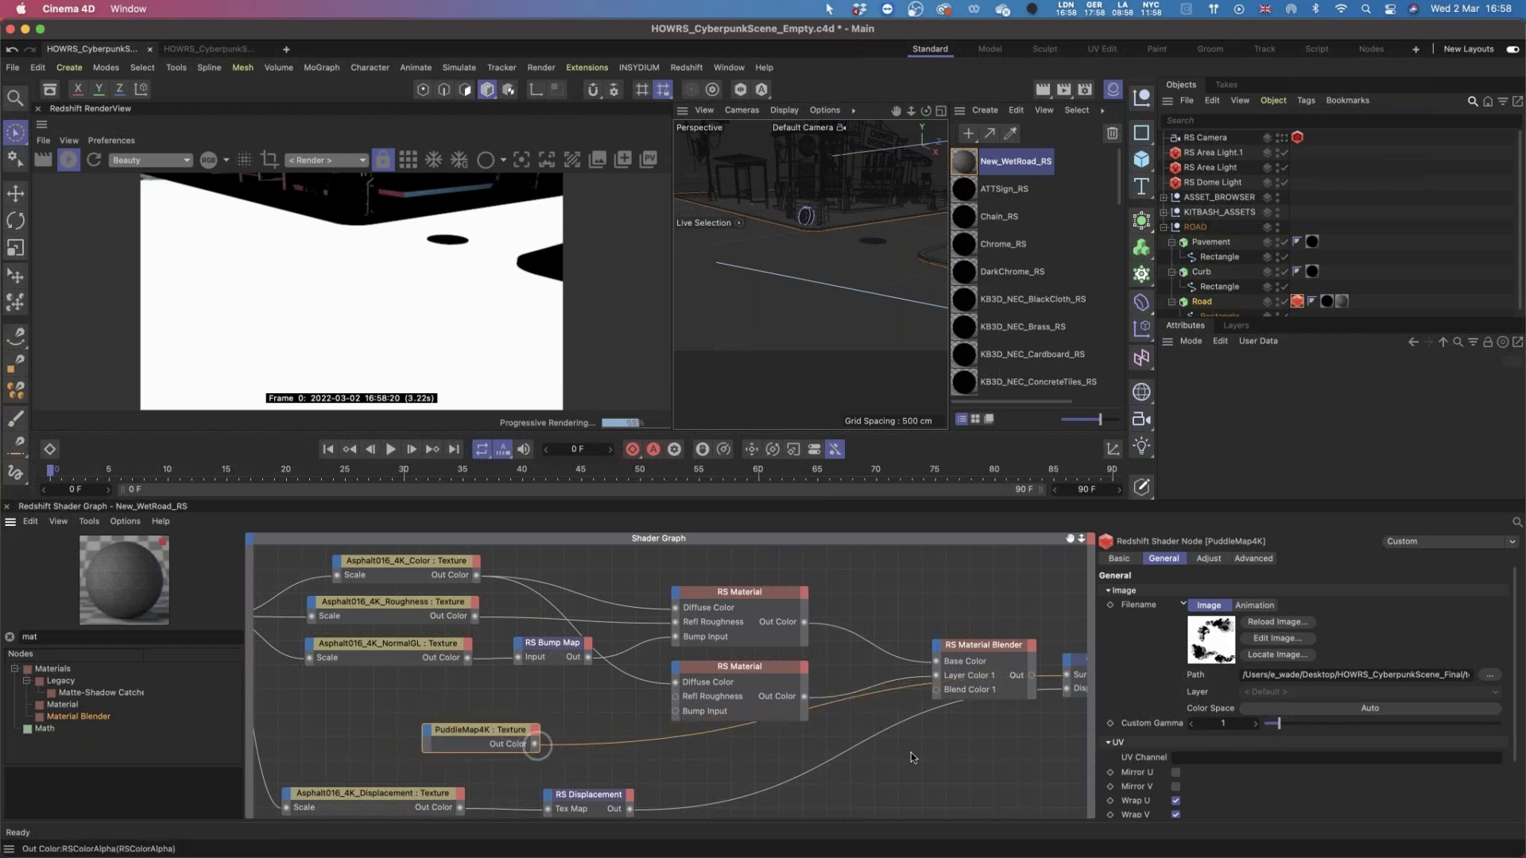
Set both UV remap Scale values of the PuddleMap4K texture to 3.
scroll(1513, 719, "down", 3)
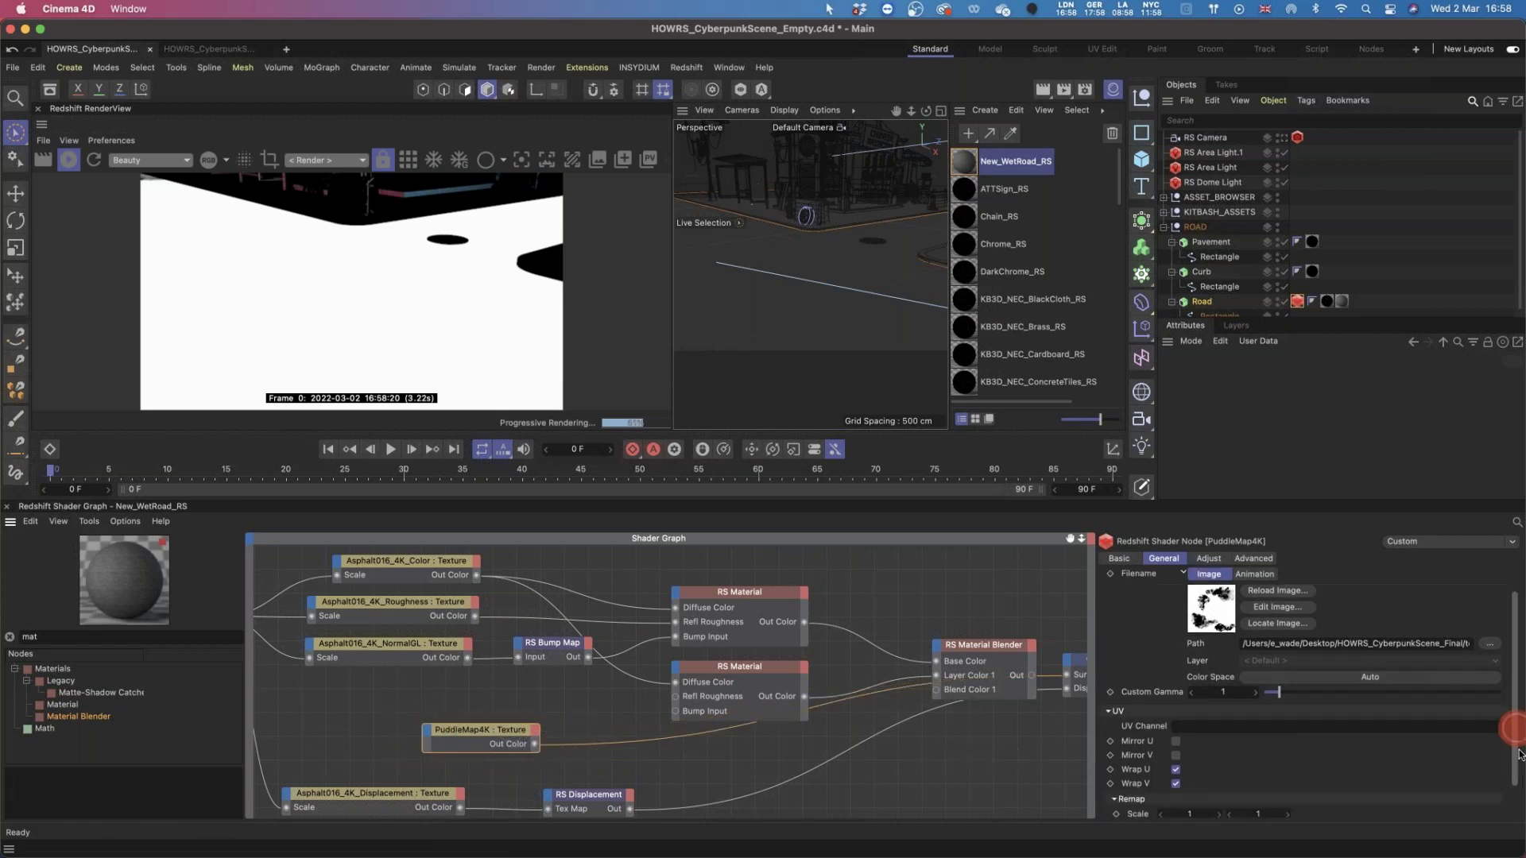
left_click(1227, 767)
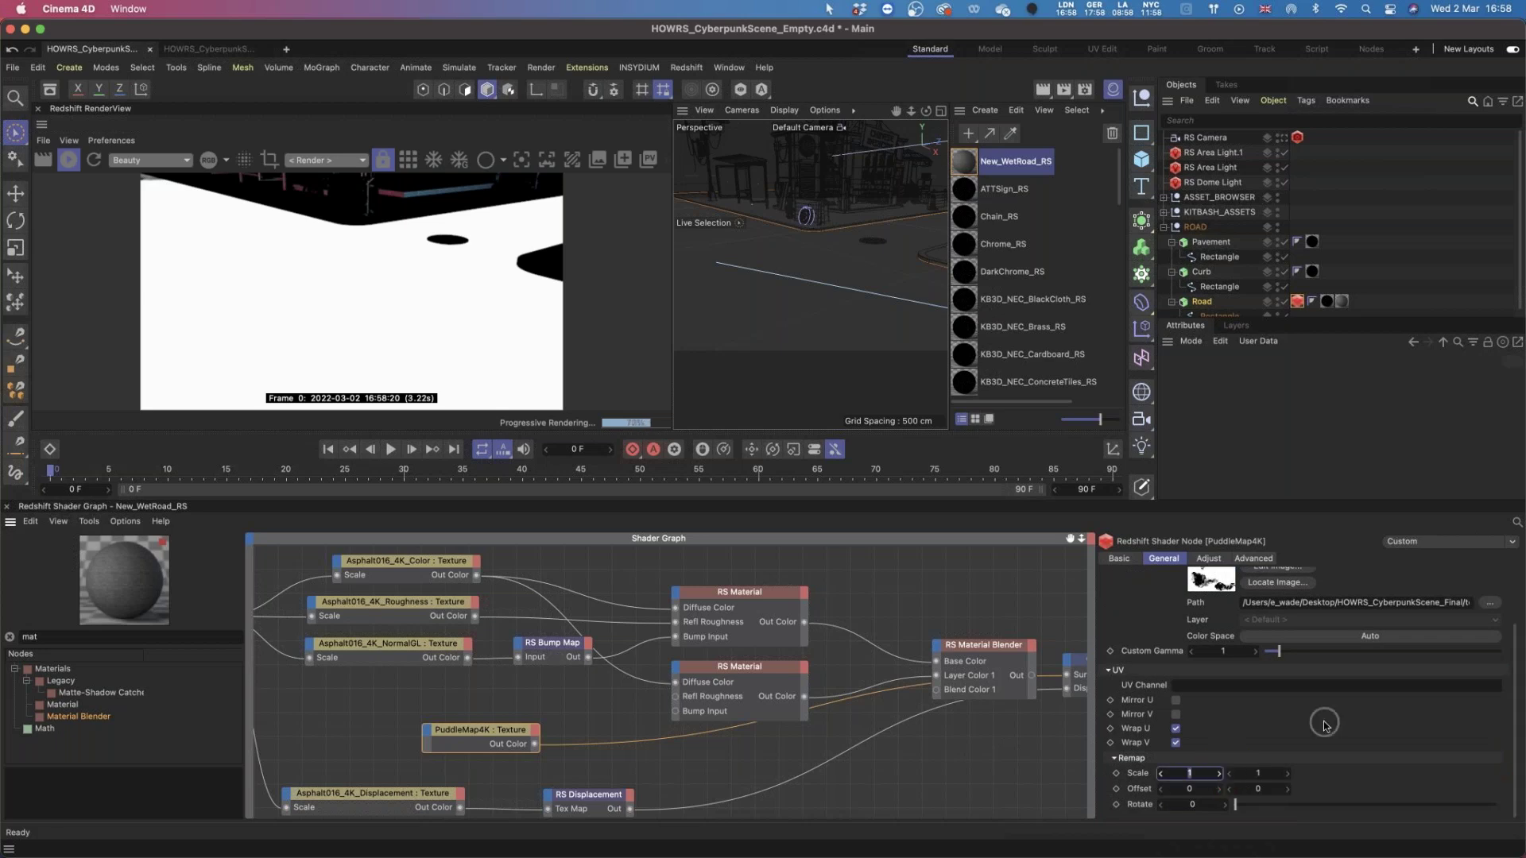
key("Tab")
type("3")
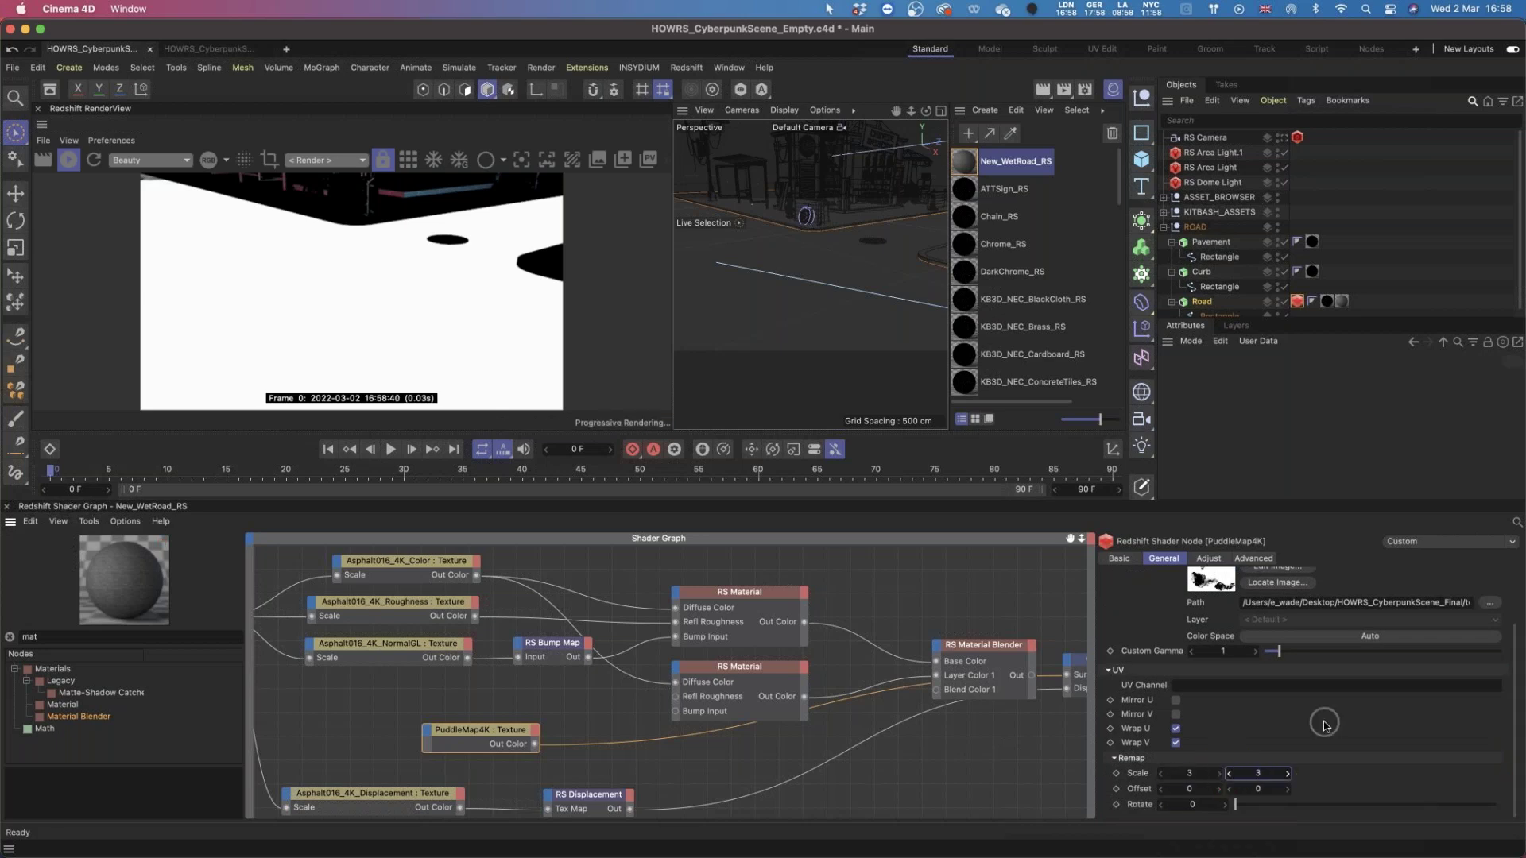
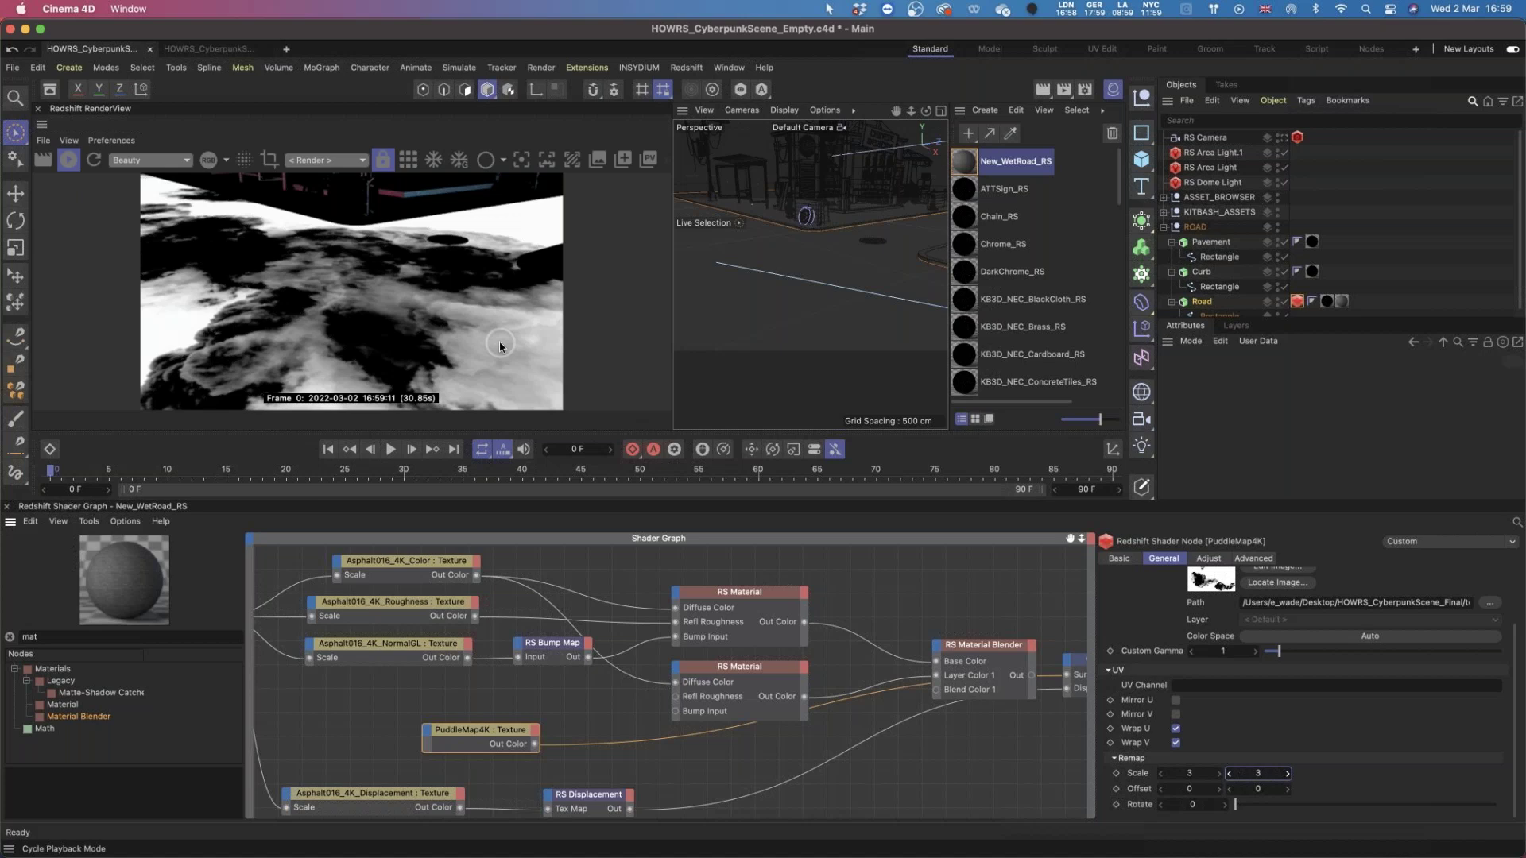
Restore the Material Blender's connection to the Output's Surface and connect PuddleMap4K's Out Color to Blend Color 1.
left_click(1069, 678)
left_click_drag(1068, 674, 1068, 676)
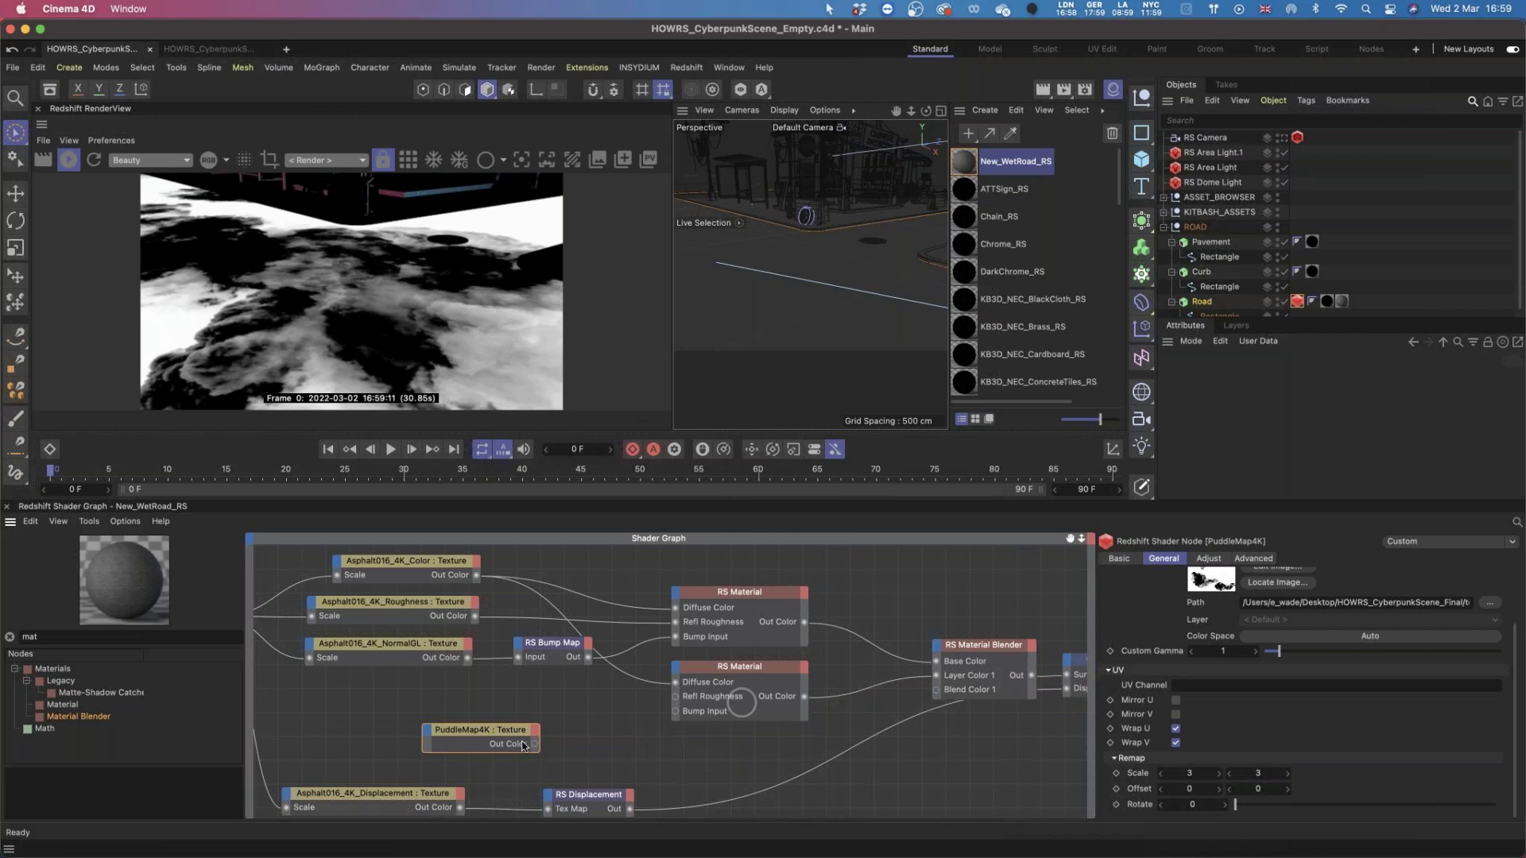
left_click(683, 751)
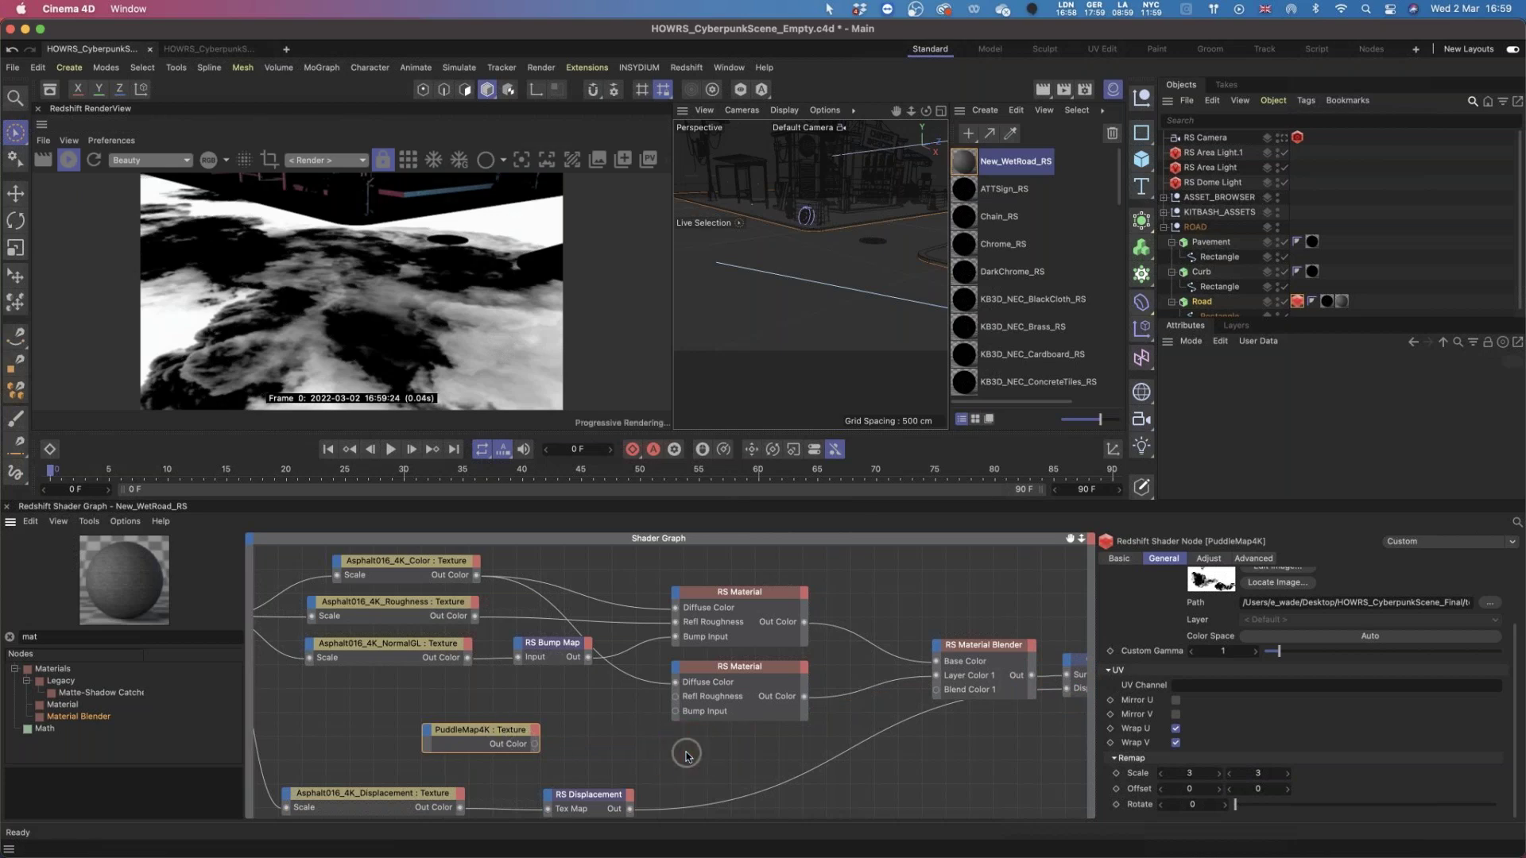
left_click_drag(521, 743, 937, 693)
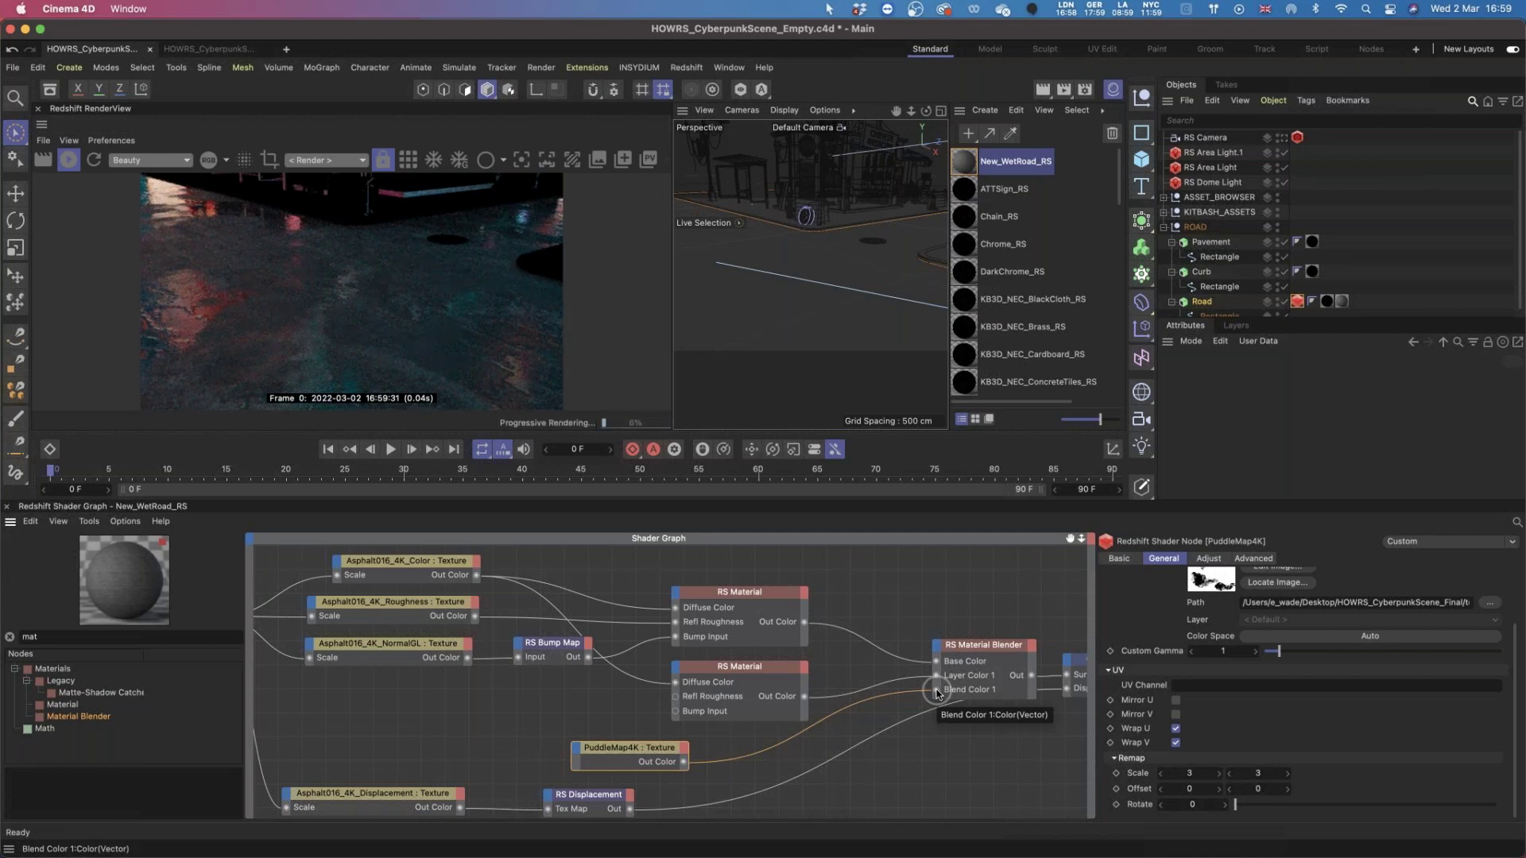
Add a Ramp node and wire it between the PuddleMap4K texture and the Material Blender's Blend Color 1.
double_click(112, 636)
type("ramp")
left_click_drag(49, 689, 762, 749)
left_click_drag(649, 748, 730, 748)
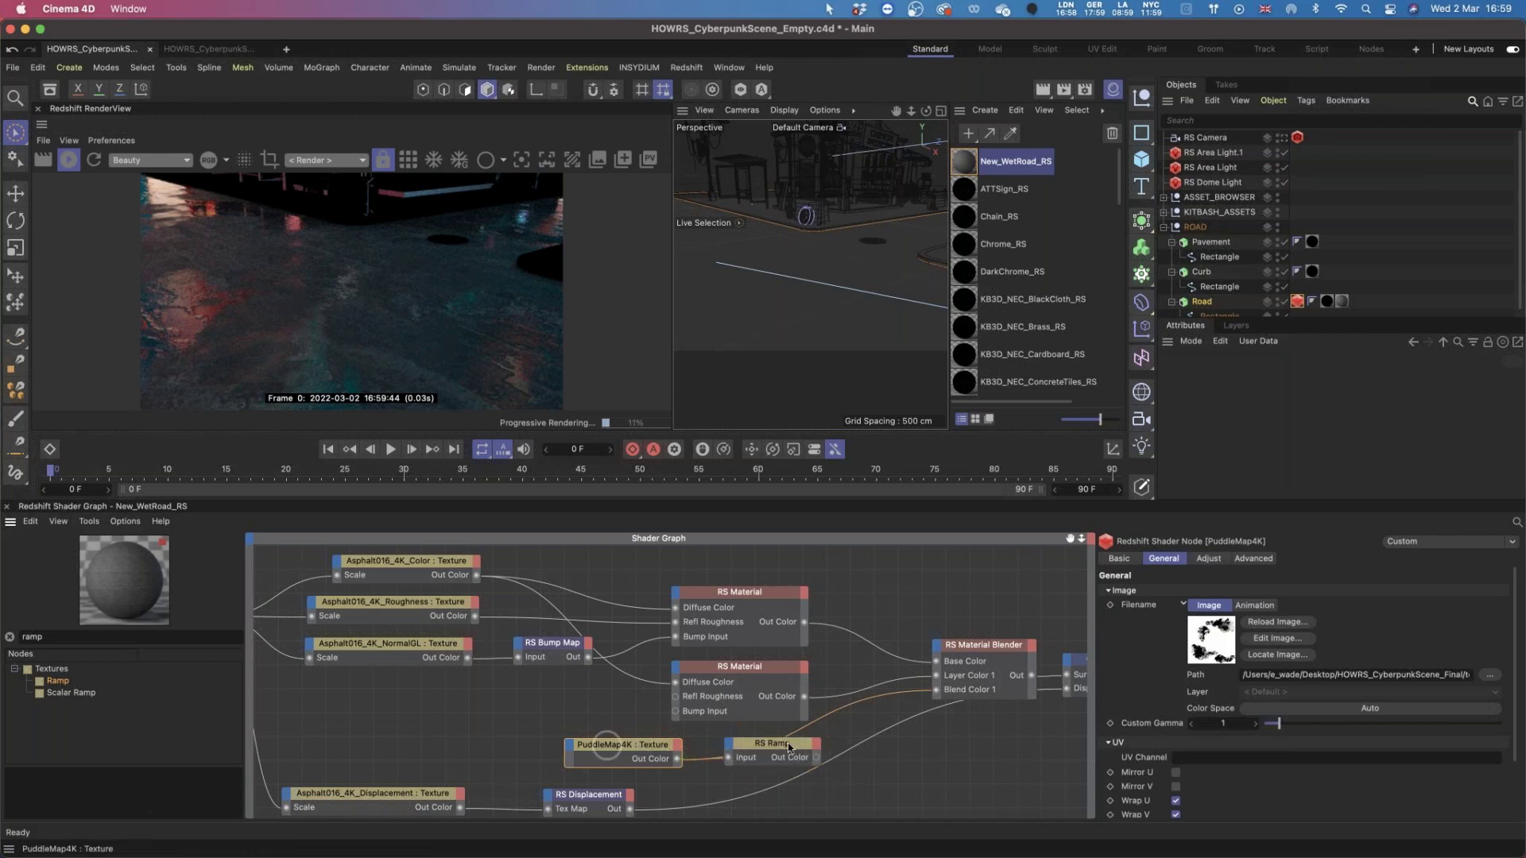
left_click_drag(934, 699, 936, 690)
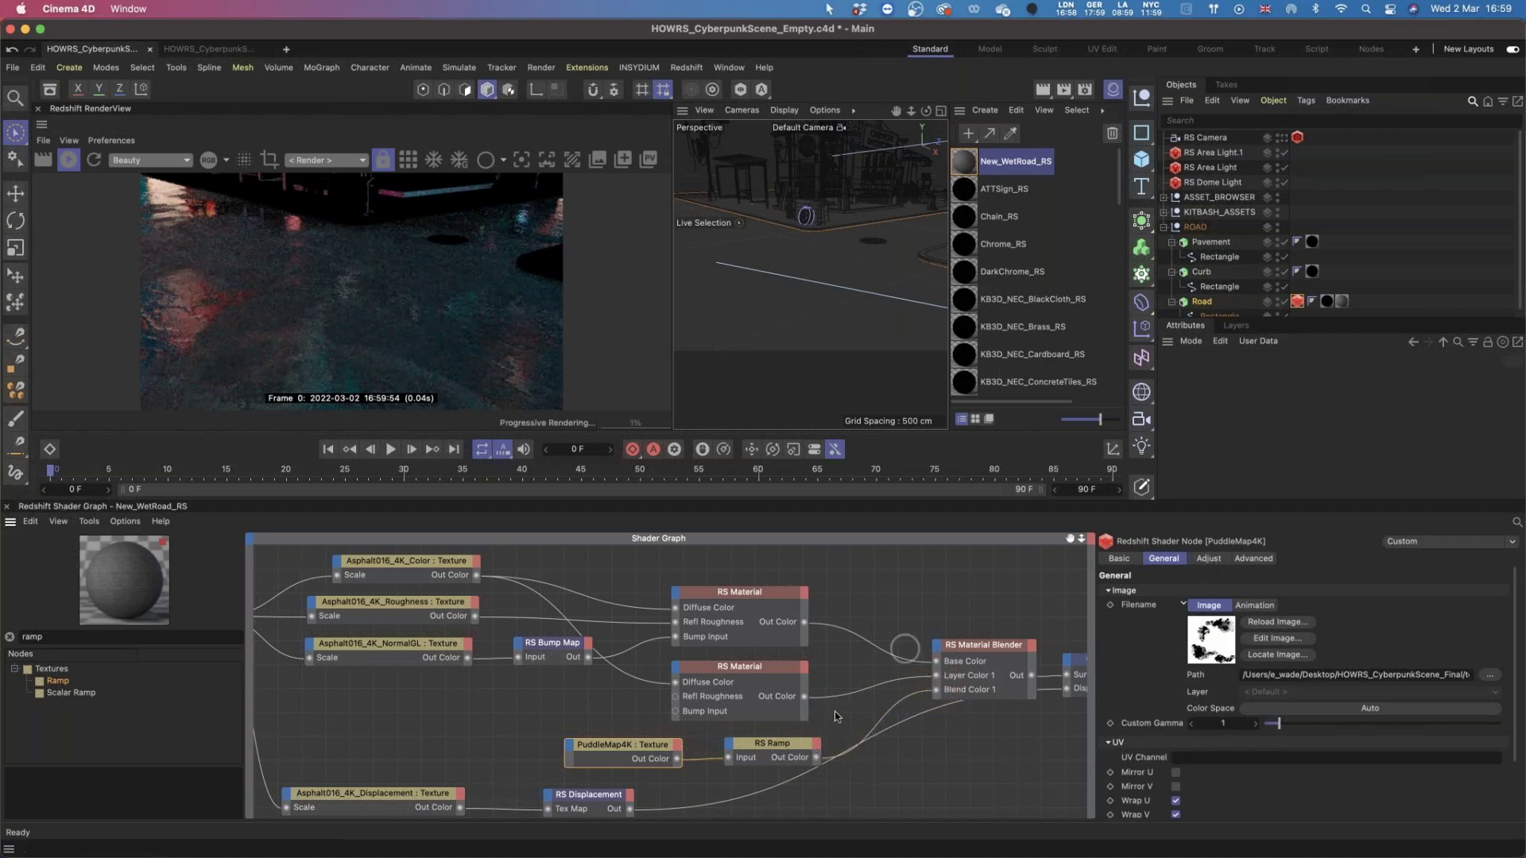
Enable Invert on the RS Ramp, check the PuddleMap4K texture's settings, and reselect the ramp.
left_click(771, 744)
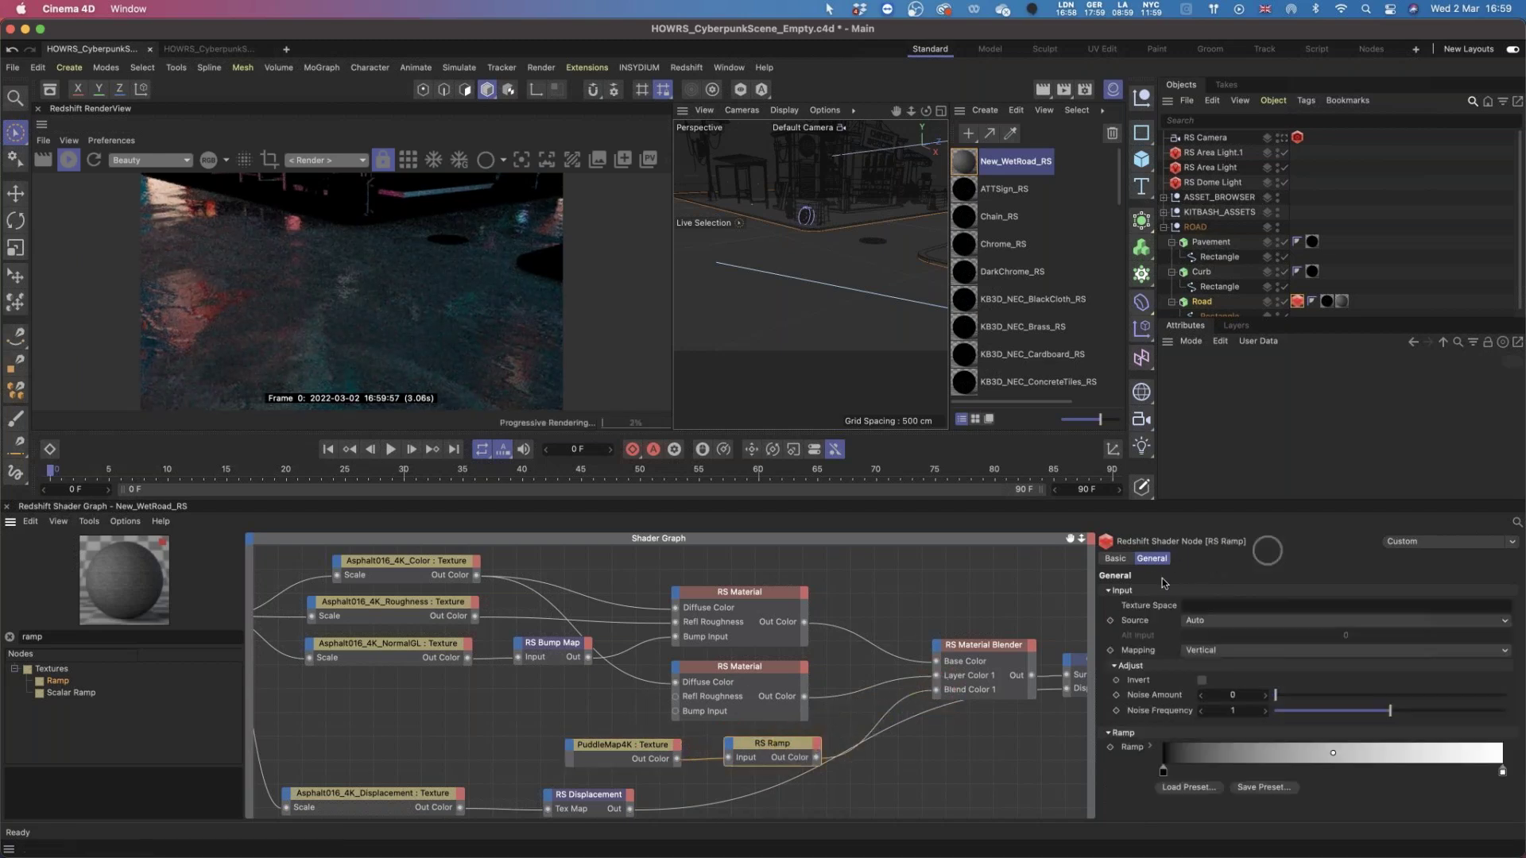
left_click(1202, 681)
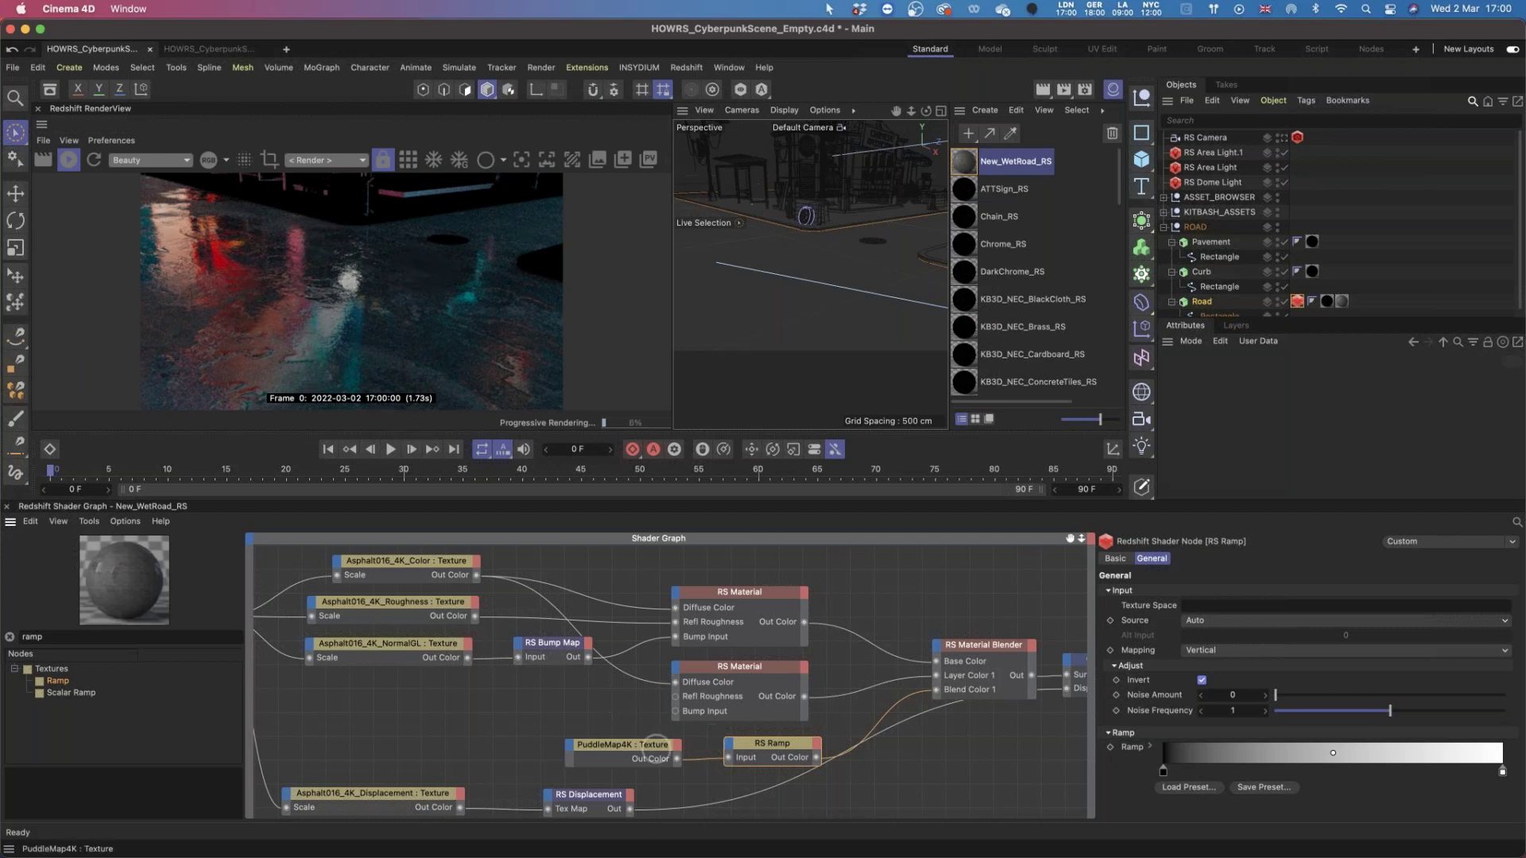
left_click(668, 744)
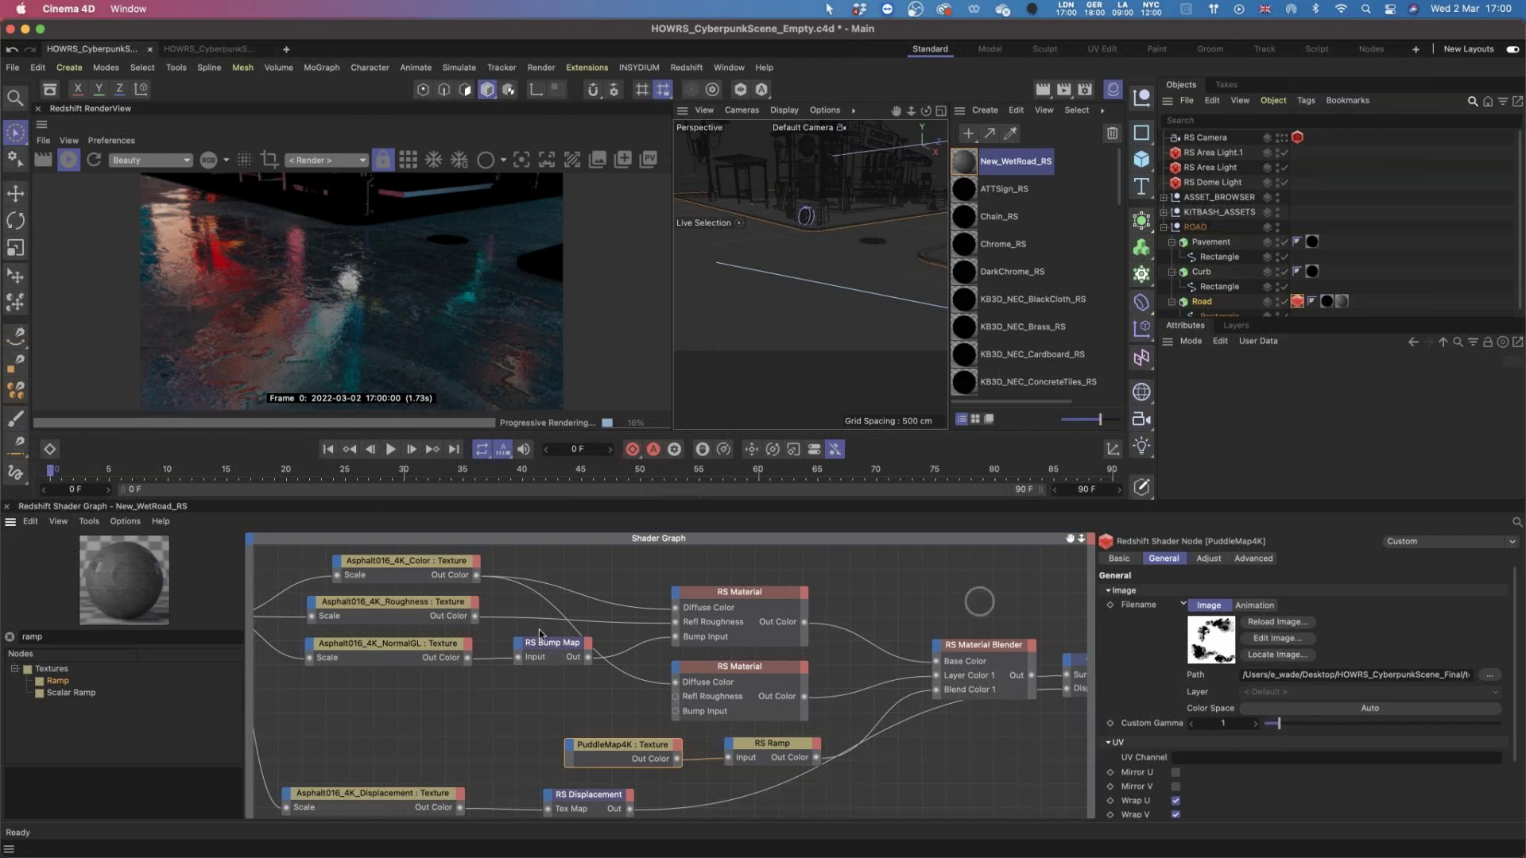
left_click(760, 752)
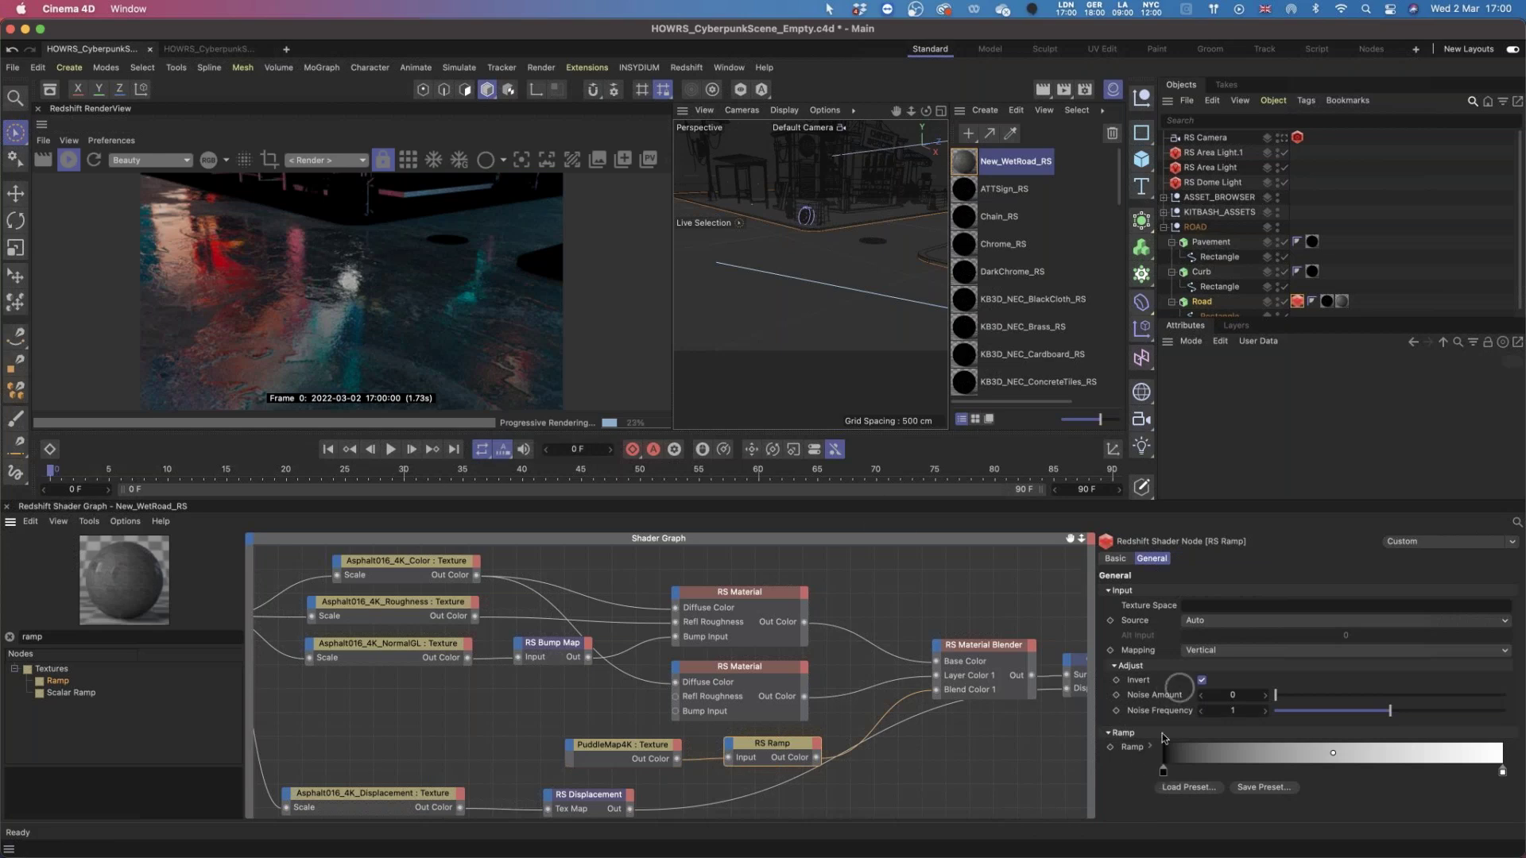
Try moving the RS Ramp's black knot to about two thirds of the way along the gradient.
left_click_drag(1163, 771, 1392, 773)
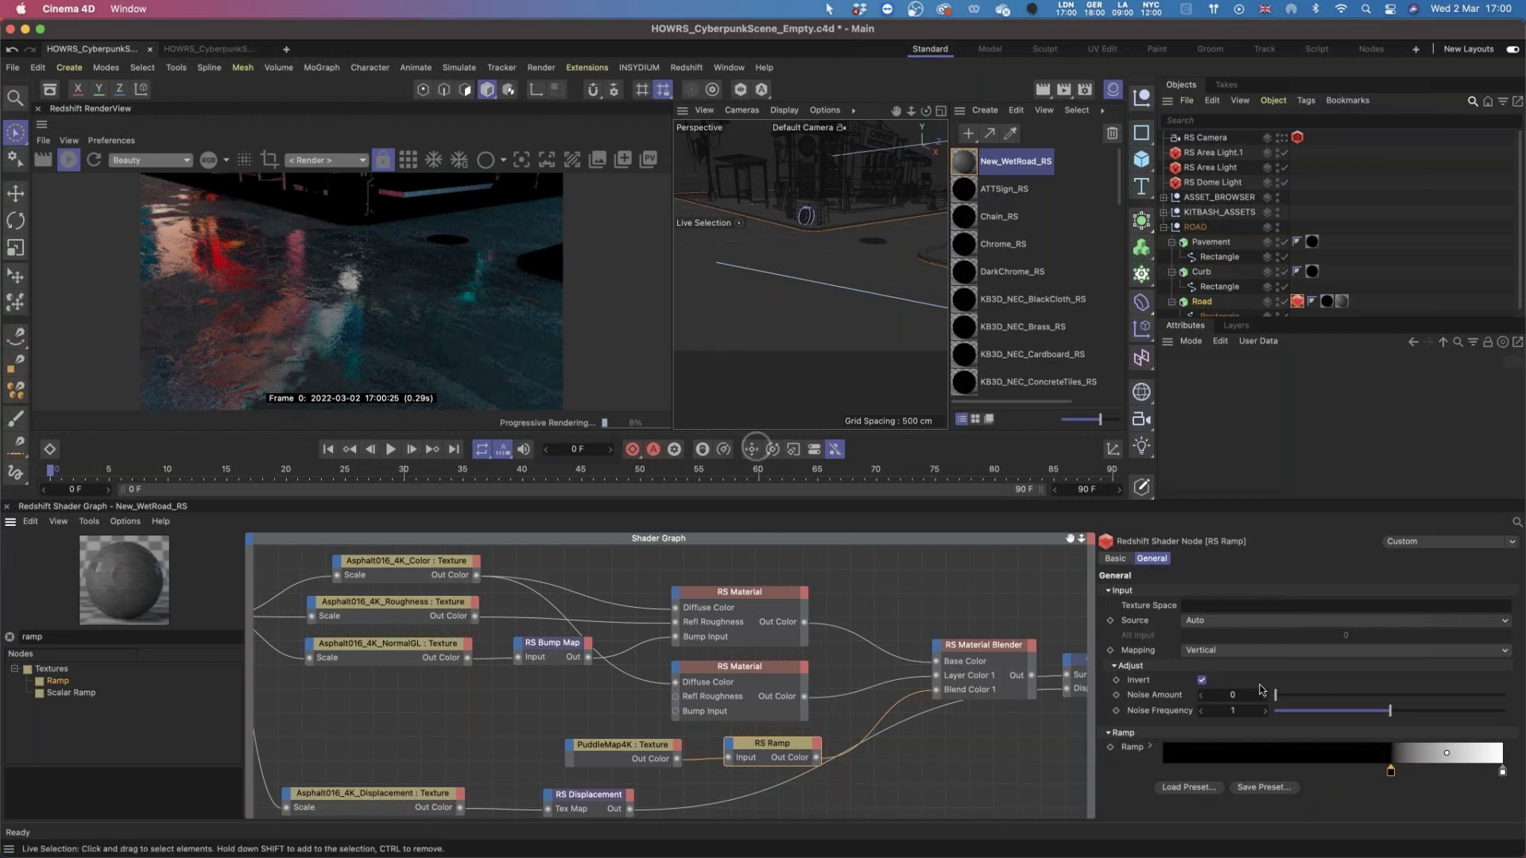
left_click(1390, 773)
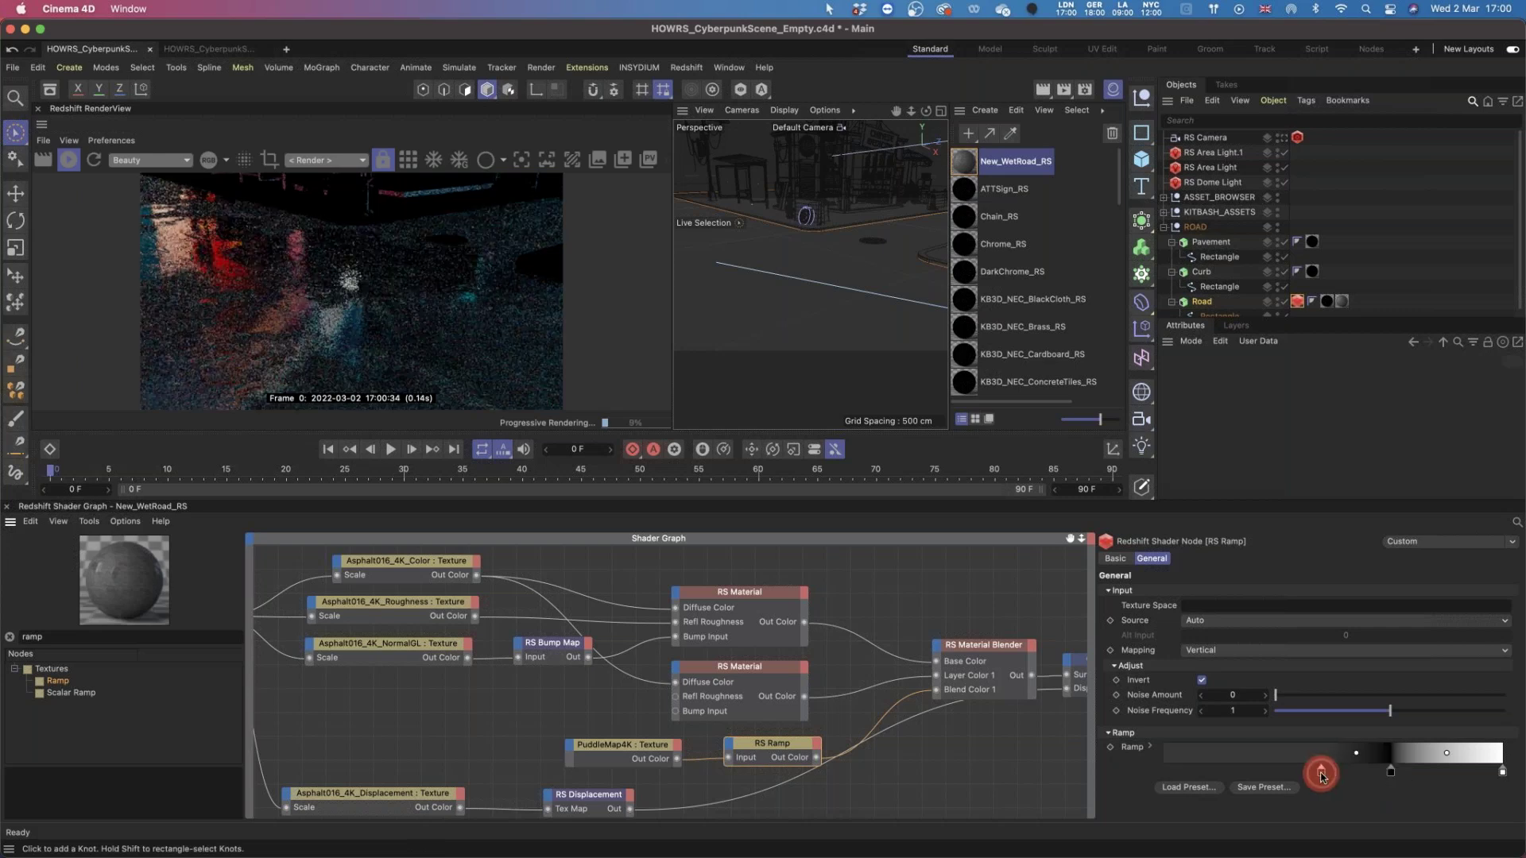
left_click_drag(1392, 777, 1242, 776)
Move the RS Ramp's white knot inward to about four fifths of the gradient's length.
left_click_drag(1501, 770, 1333, 769)
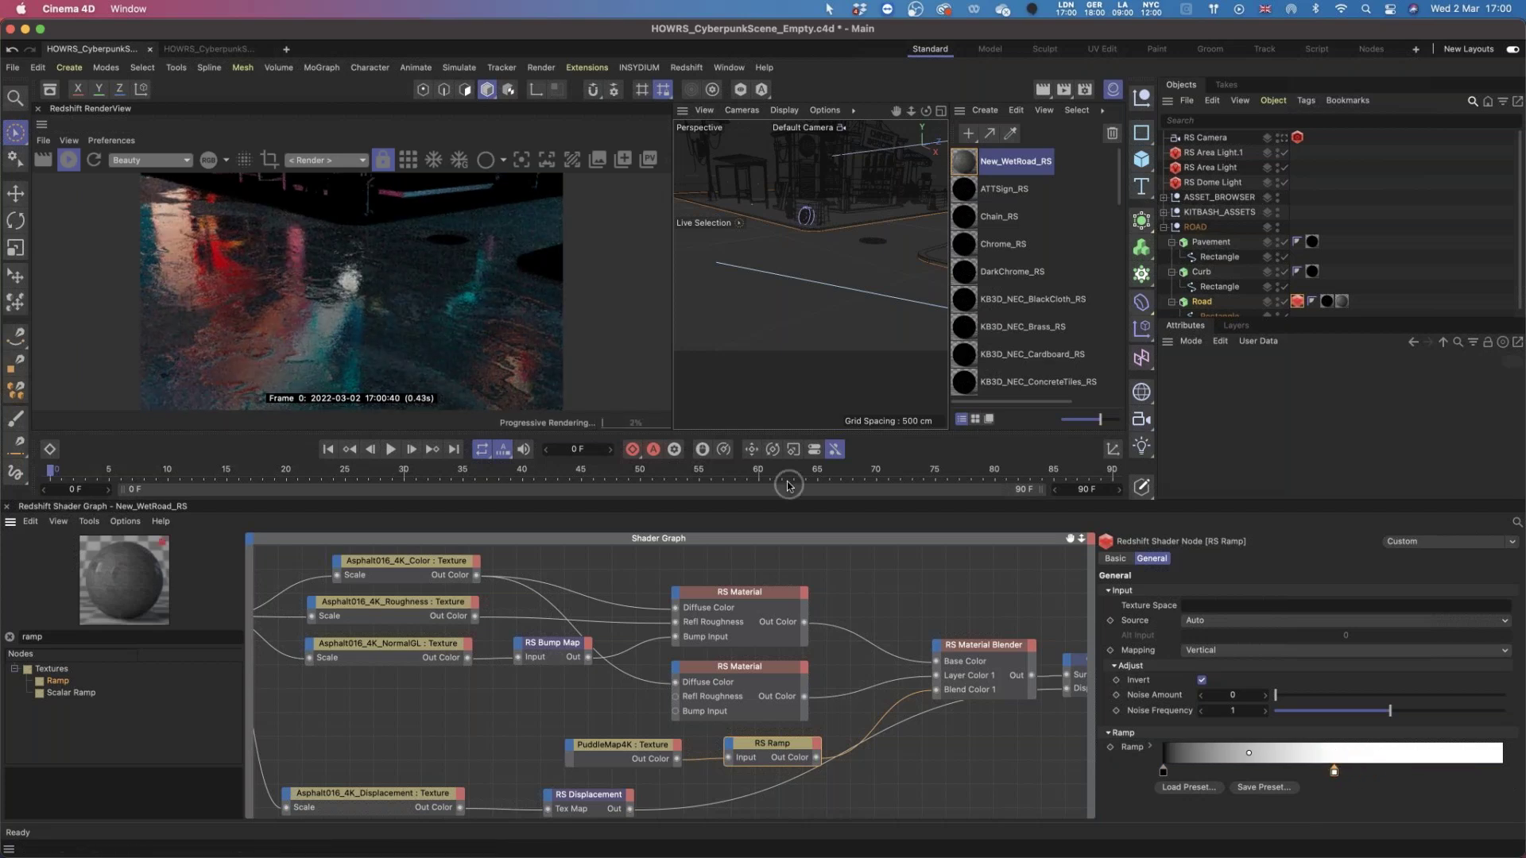
left_click_drag(1333, 775, 1436, 774)
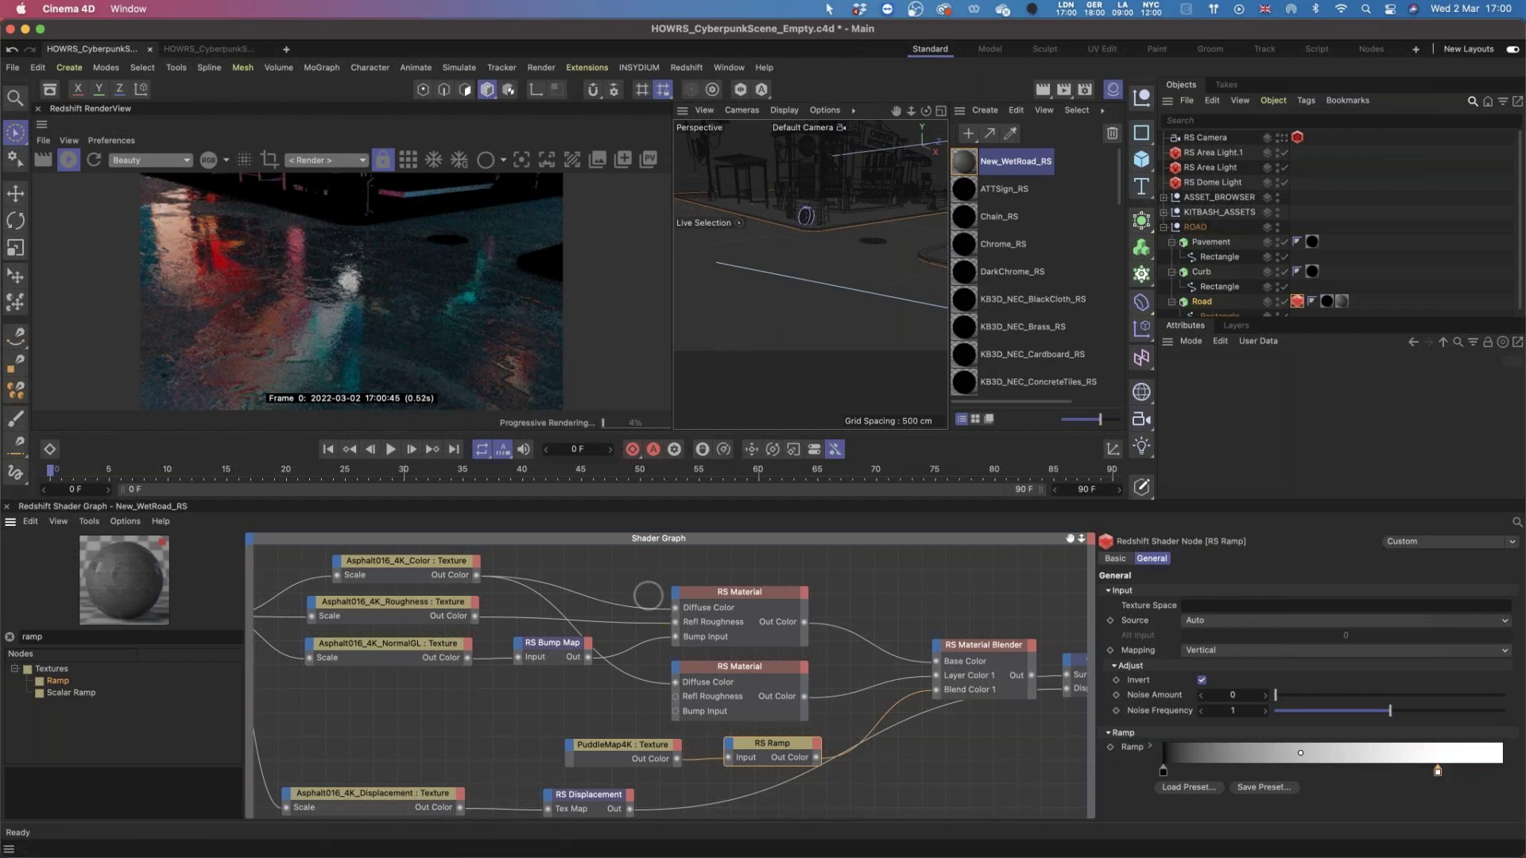
Add a Bump Map node fed by the RS Ramp and connect its Out to the lower RS Material's Bump Input.
middle_click_drag(610, 586, 673, 594, "alt")
left_click_drag(699, 735, 557, 752)
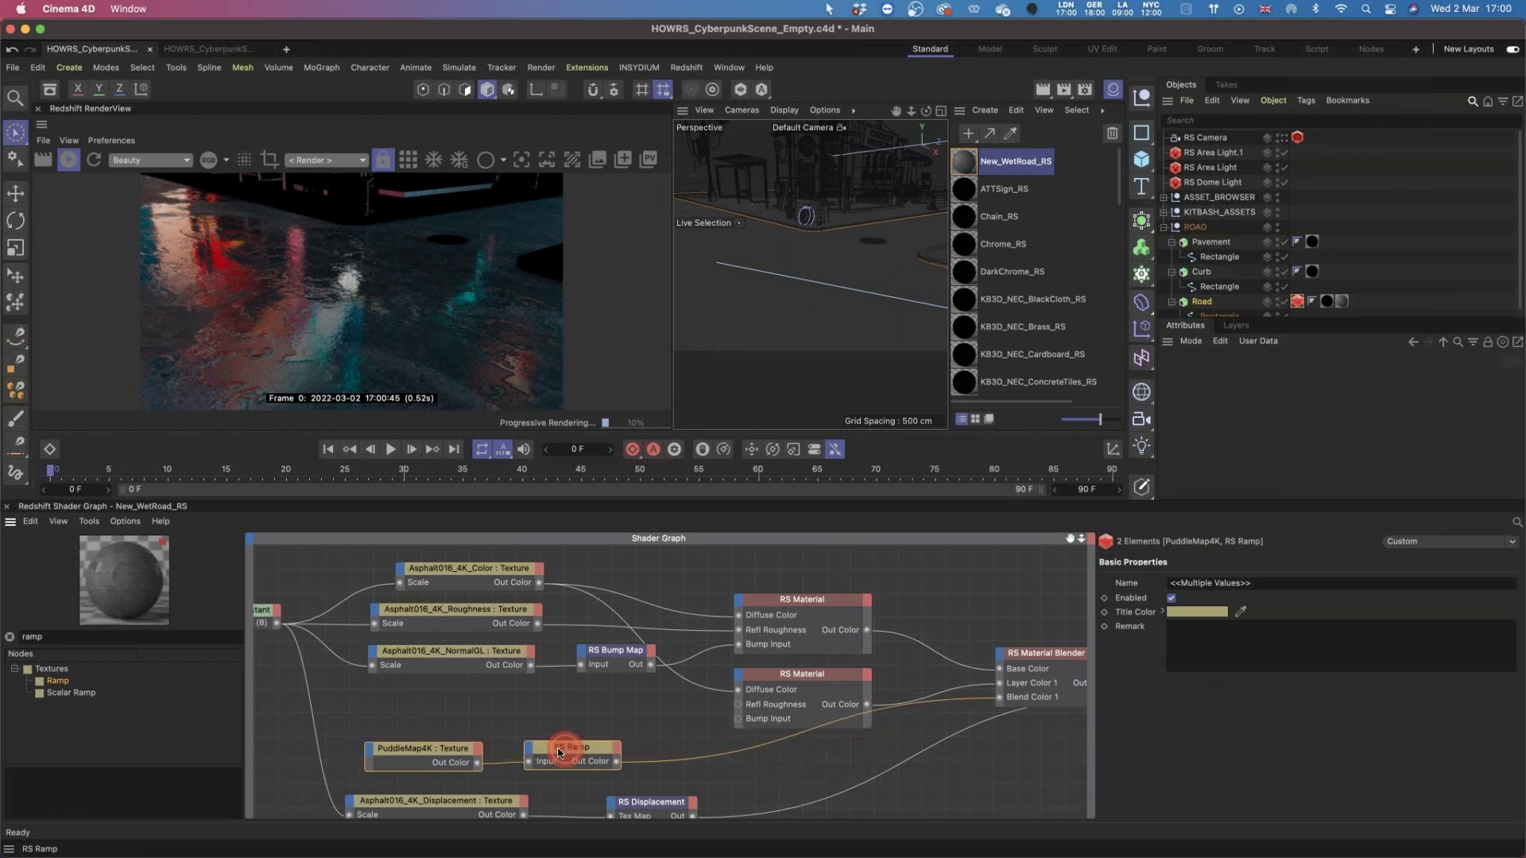
left_click(10, 637)
type("bump")
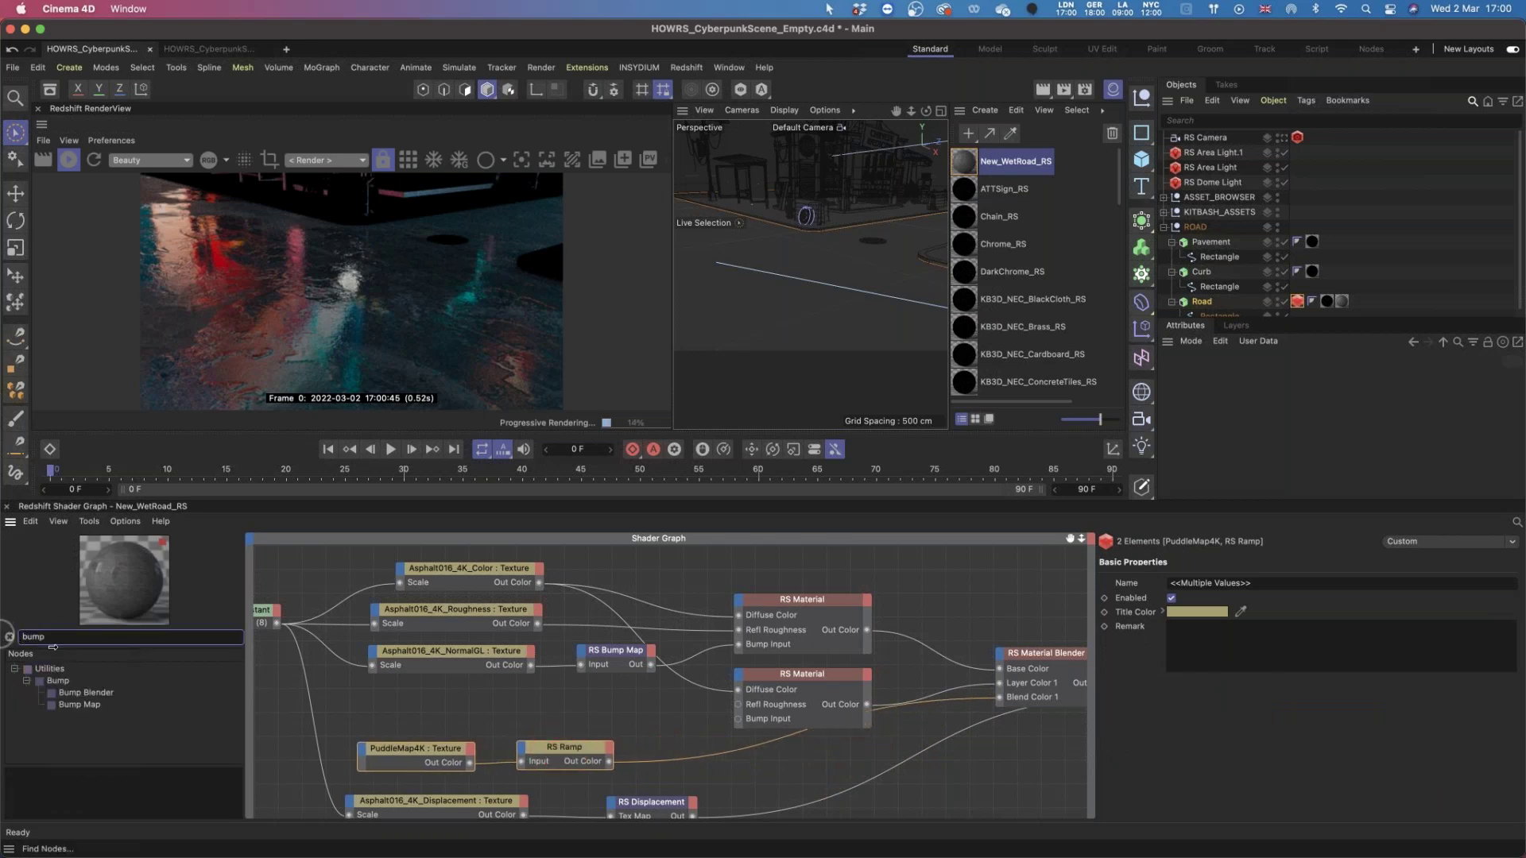
left_click_drag(70, 704, 698, 751)
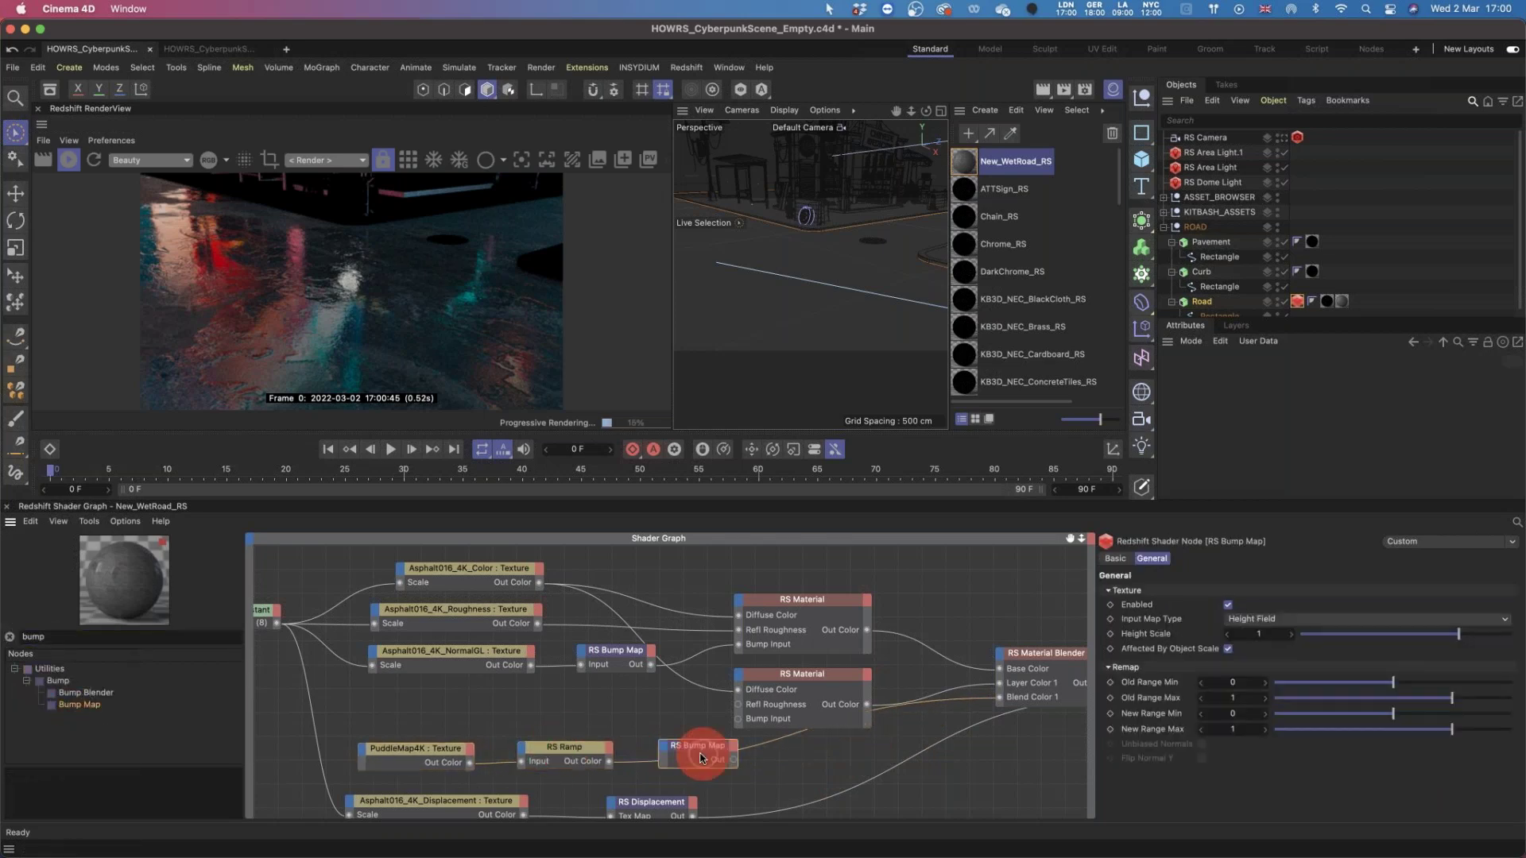
left_click_drag(694, 738, 739, 724)
left_click(710, 770)
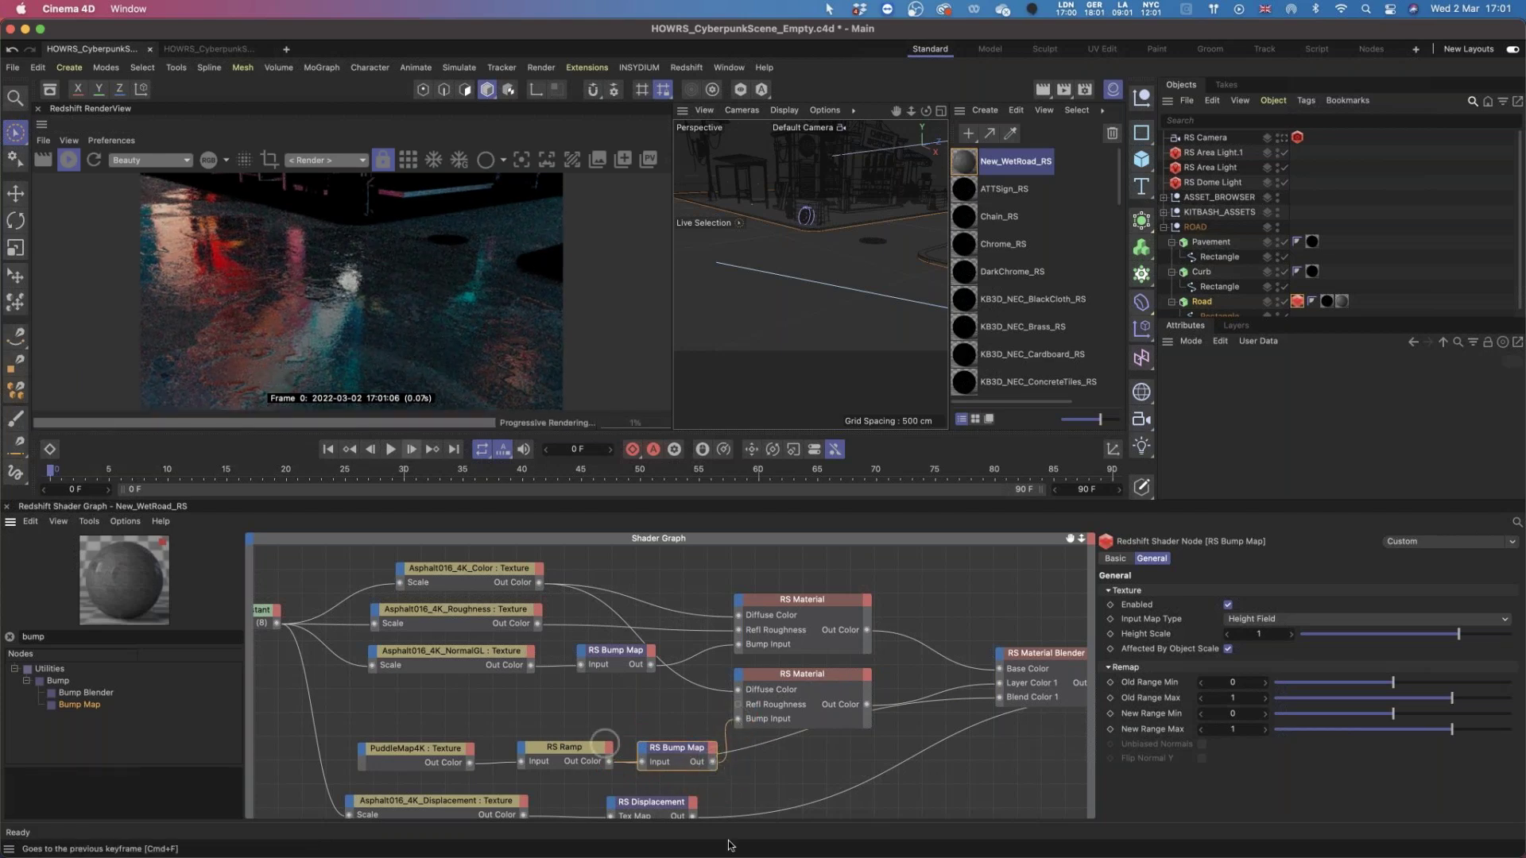
Set the Height Scale of the puddle ramp's Bump Map to 0.2.
left_click(787, 751)
double_click(1260, 633)
type("0.2")
key("Return")
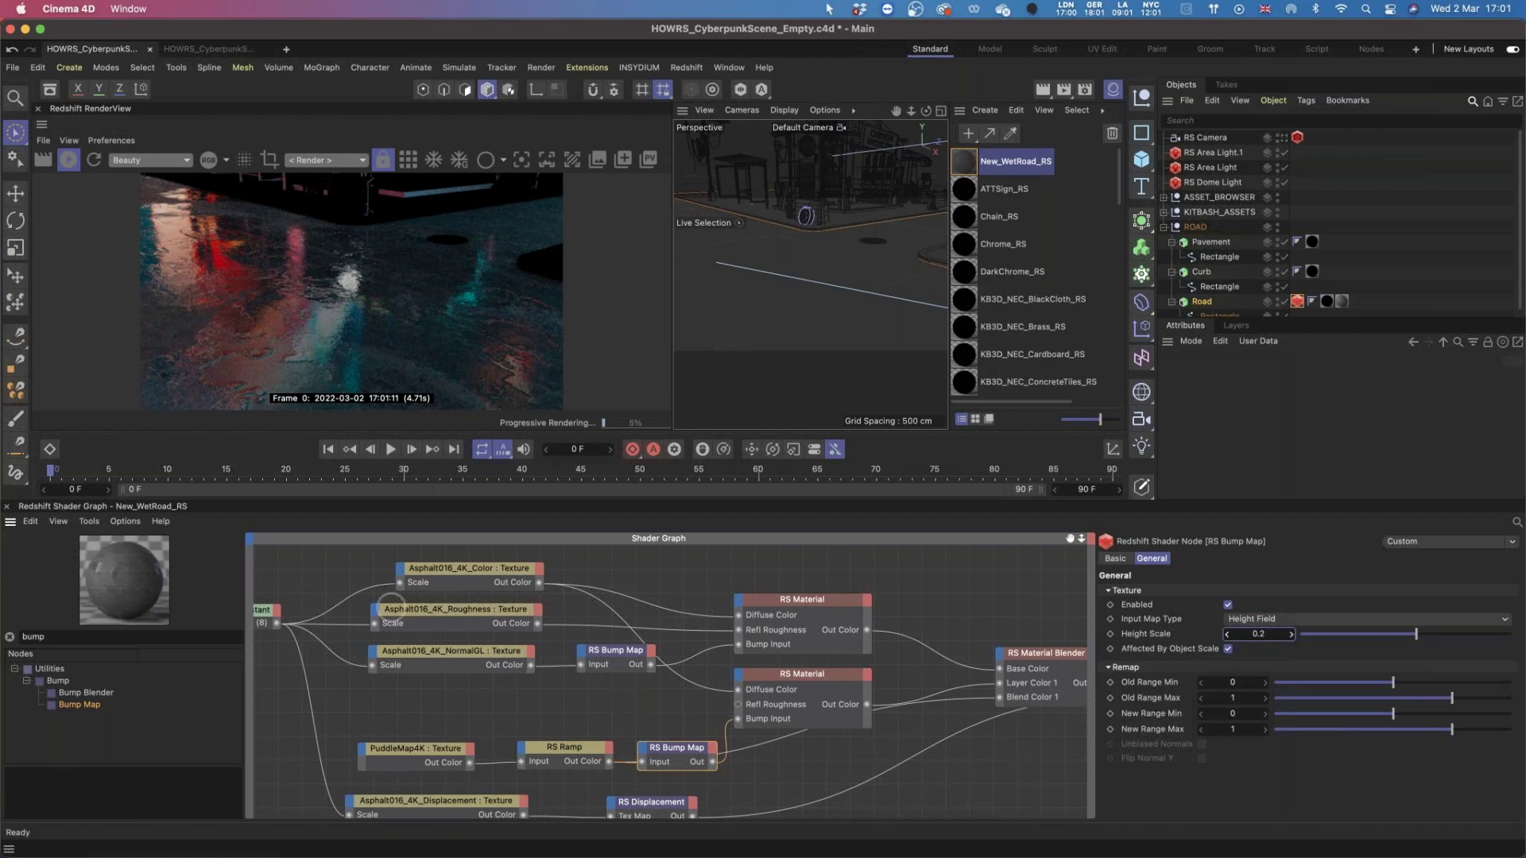
Add a Color Correct node beside the Asphalt016_4K_Color texture in the shader graph.
left_click_drag(76, 637, 1, 636)
type("color")
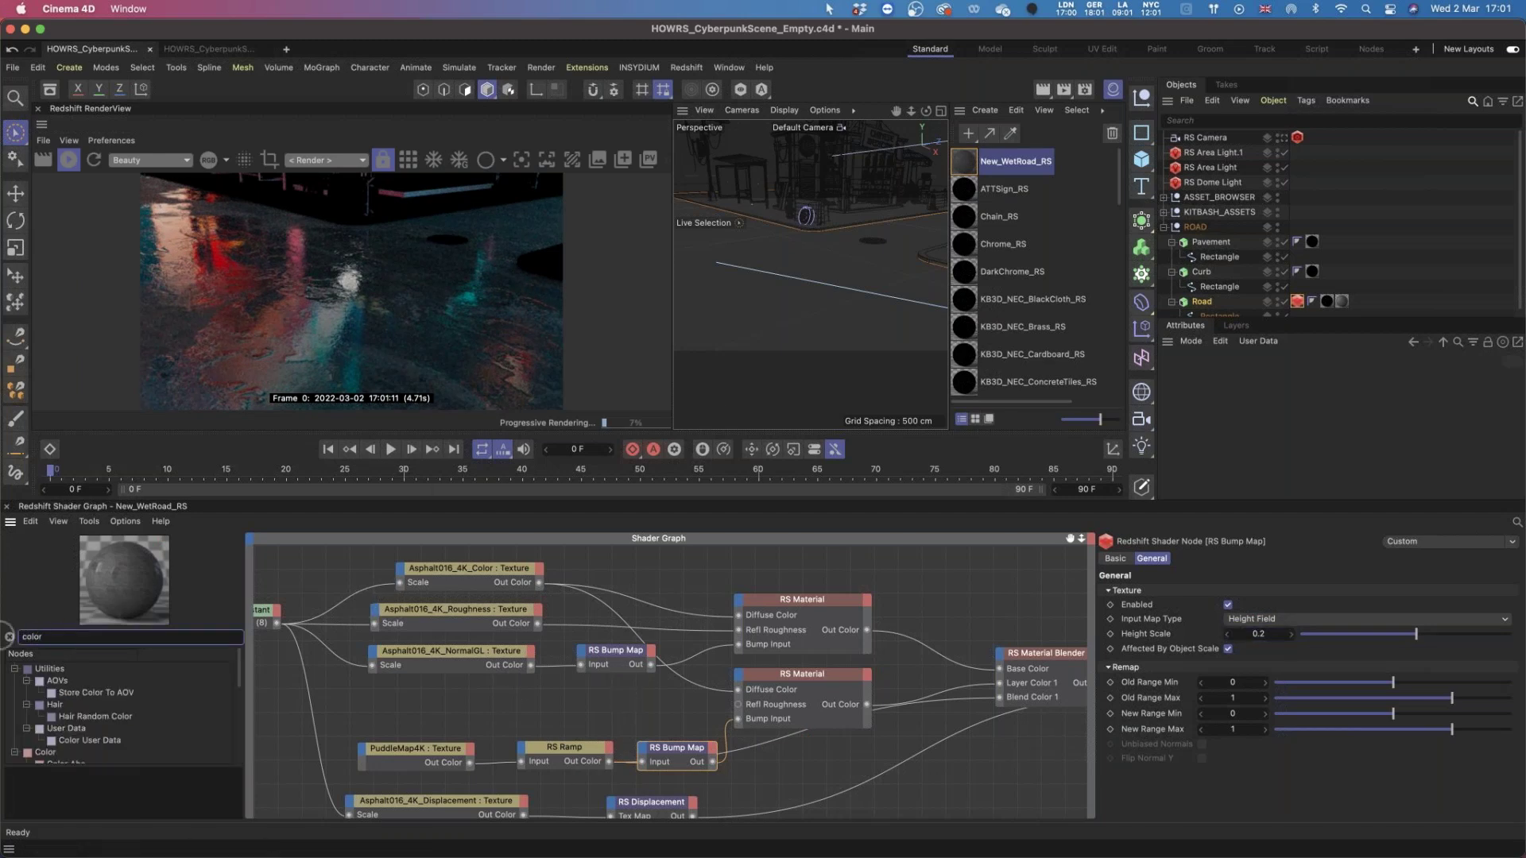
scroll(134, 729, "down", 4)
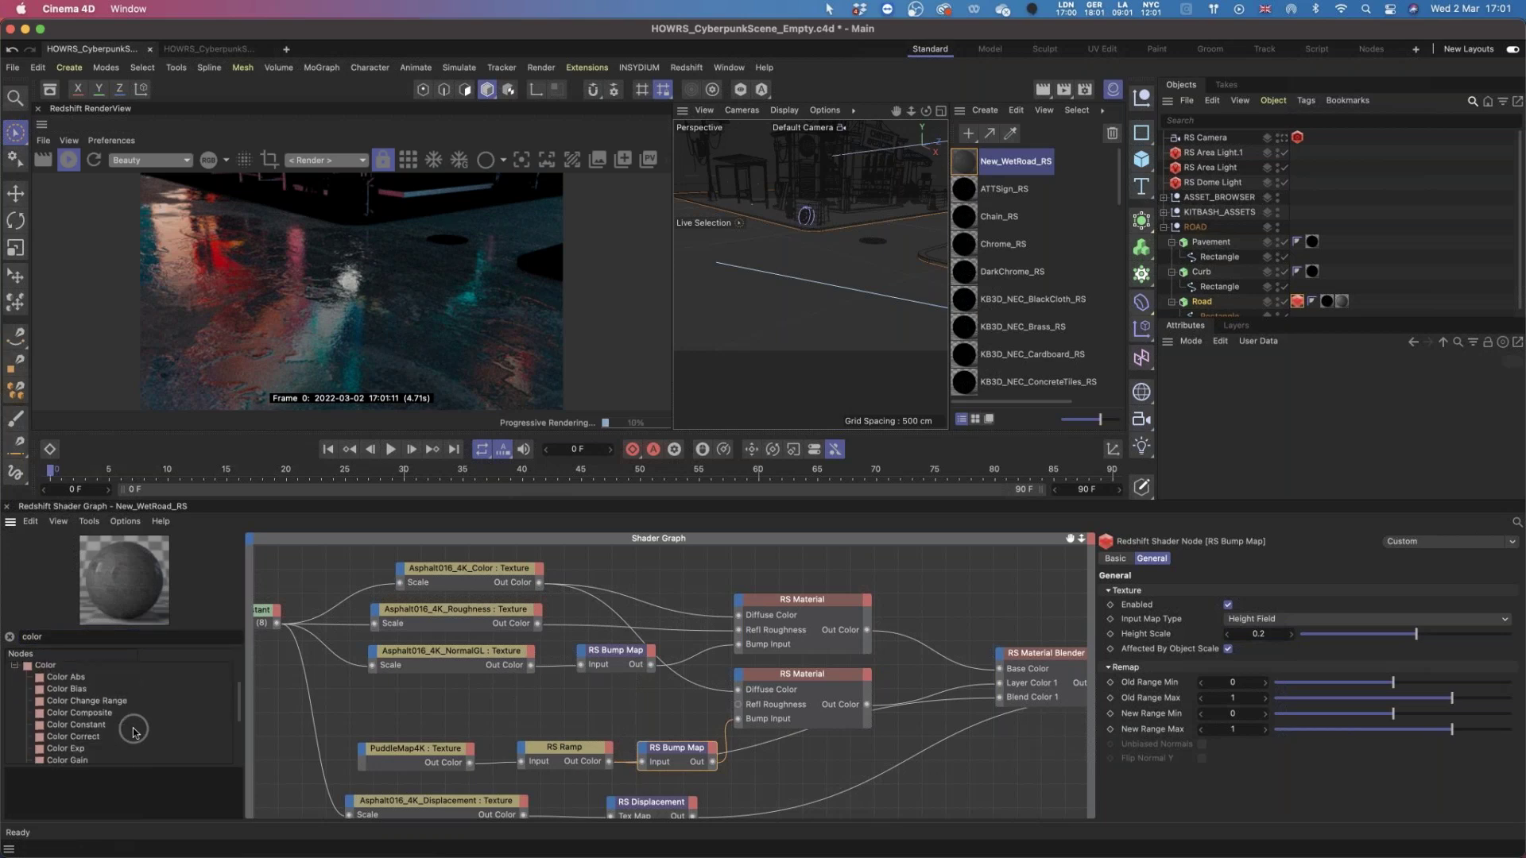
left_click_drag(90, 731, 632, 551)
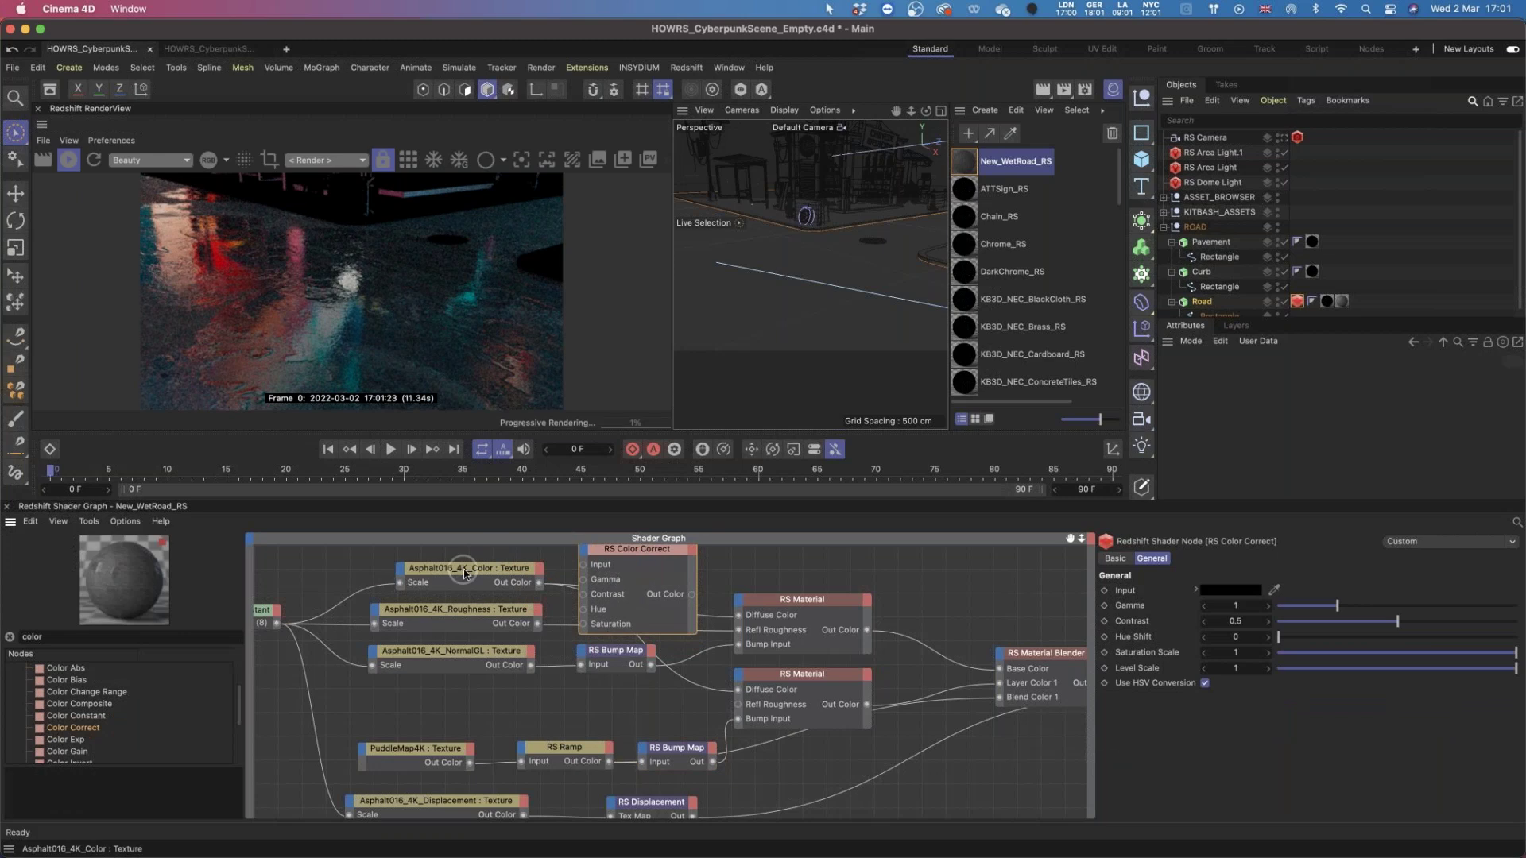
Space out the Asphalt016_4K_Color and Color Correct nodes and connect the texture's Out Color to the Color Correct's Input.
left_click(477, 570)
left_click_drag(492, 574, 472, 570)
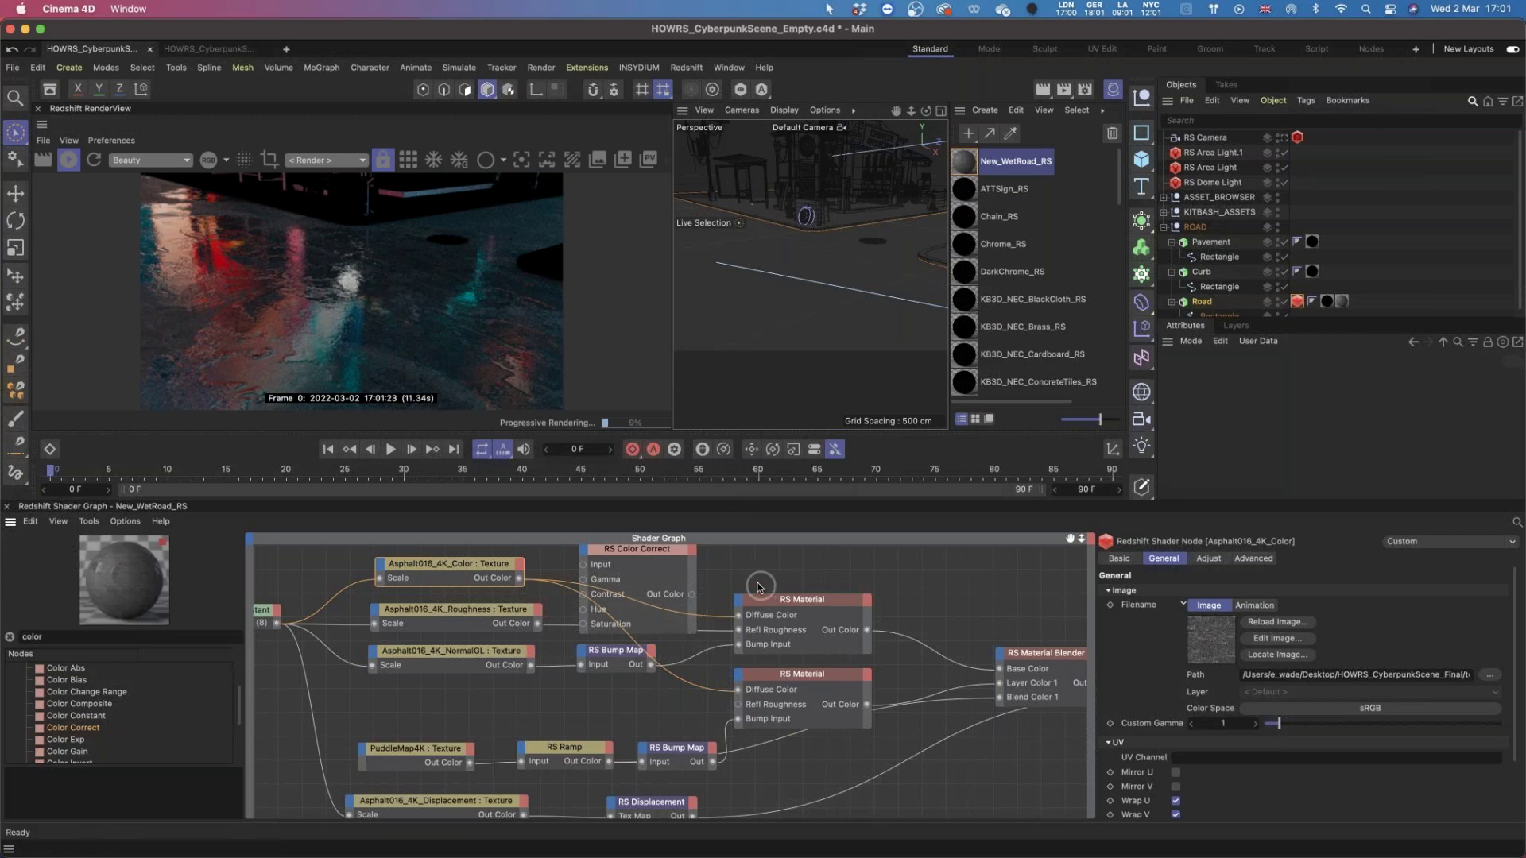
middle_click_drag(761, 531, 797, 574)
left_click_drag(673, 592, 676, 558)
left_click_drag(554, 622, 606, 590)
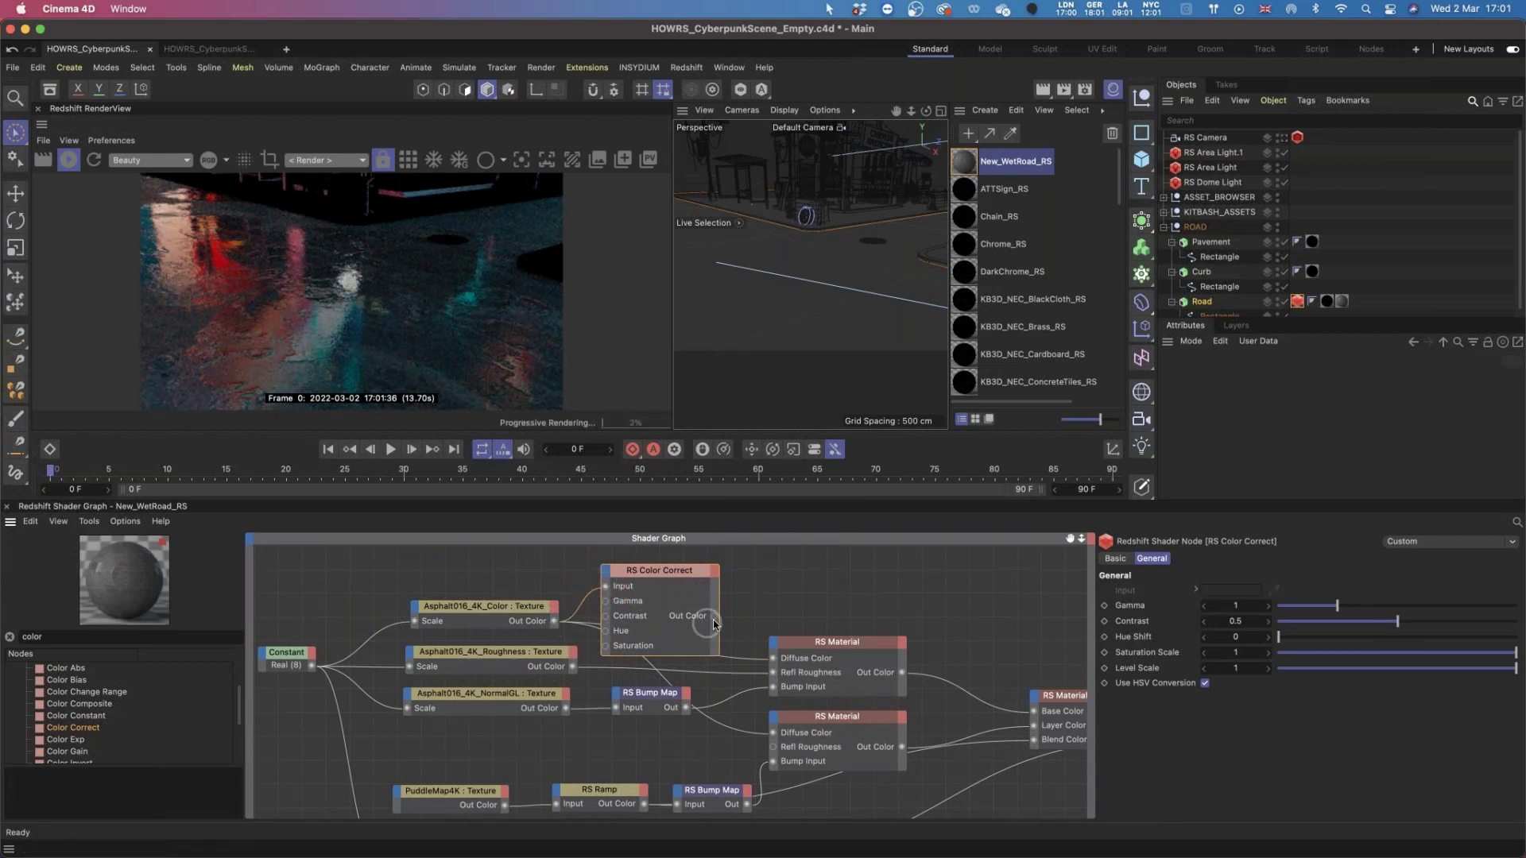
Connect the Color Correct's Out Color to the Diffuse Color of both RS Materials and set its Level Scale to 0.8.
left_click_drag(718, 620, 773, 662)
left_click_drag(716, 619, 773, 732)
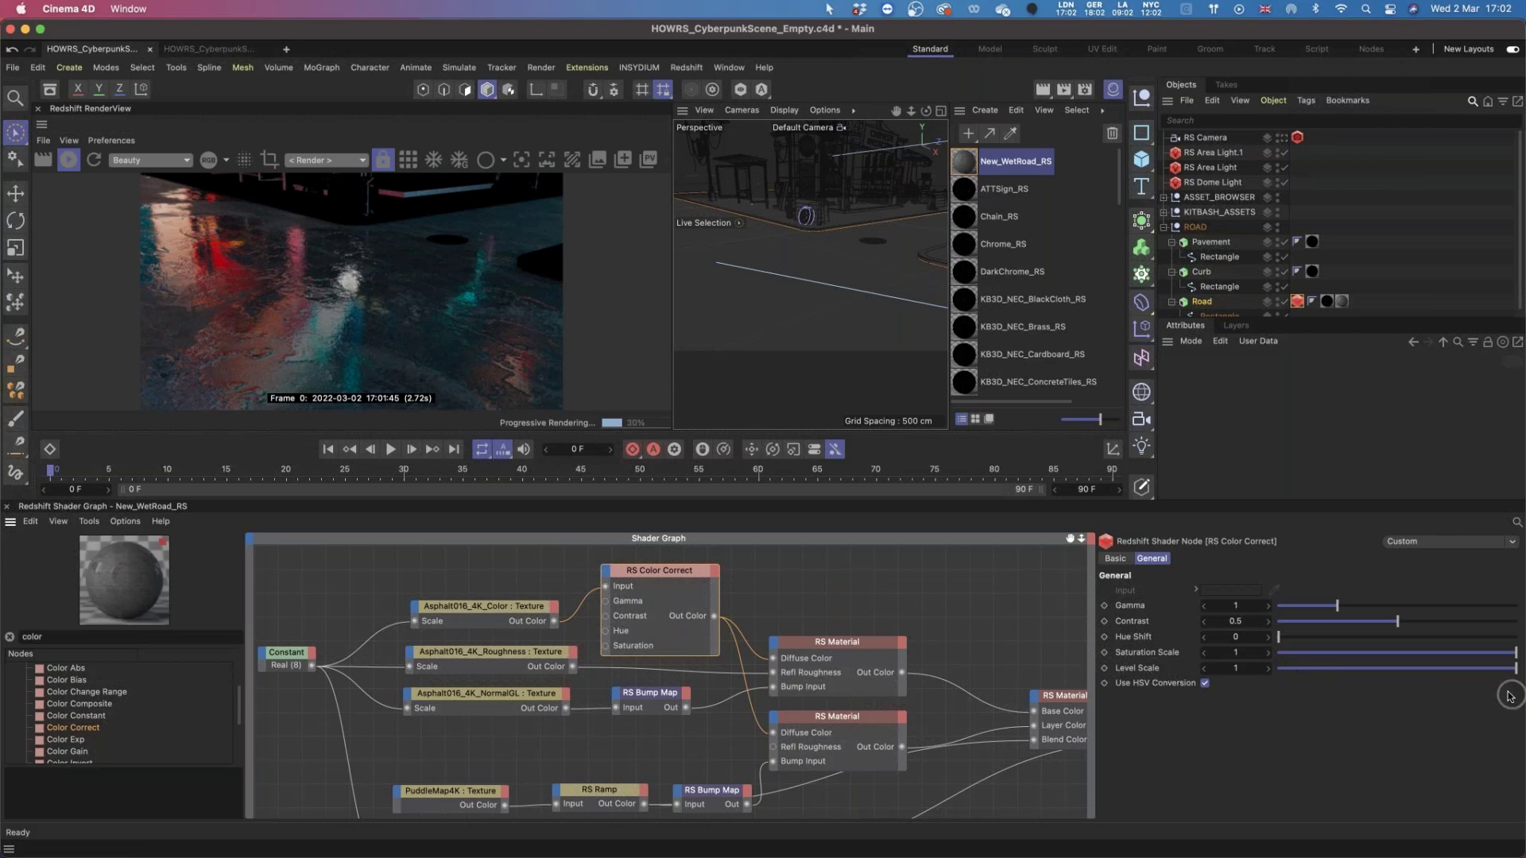
left_click_drag(1514, 672, 1469, 669)
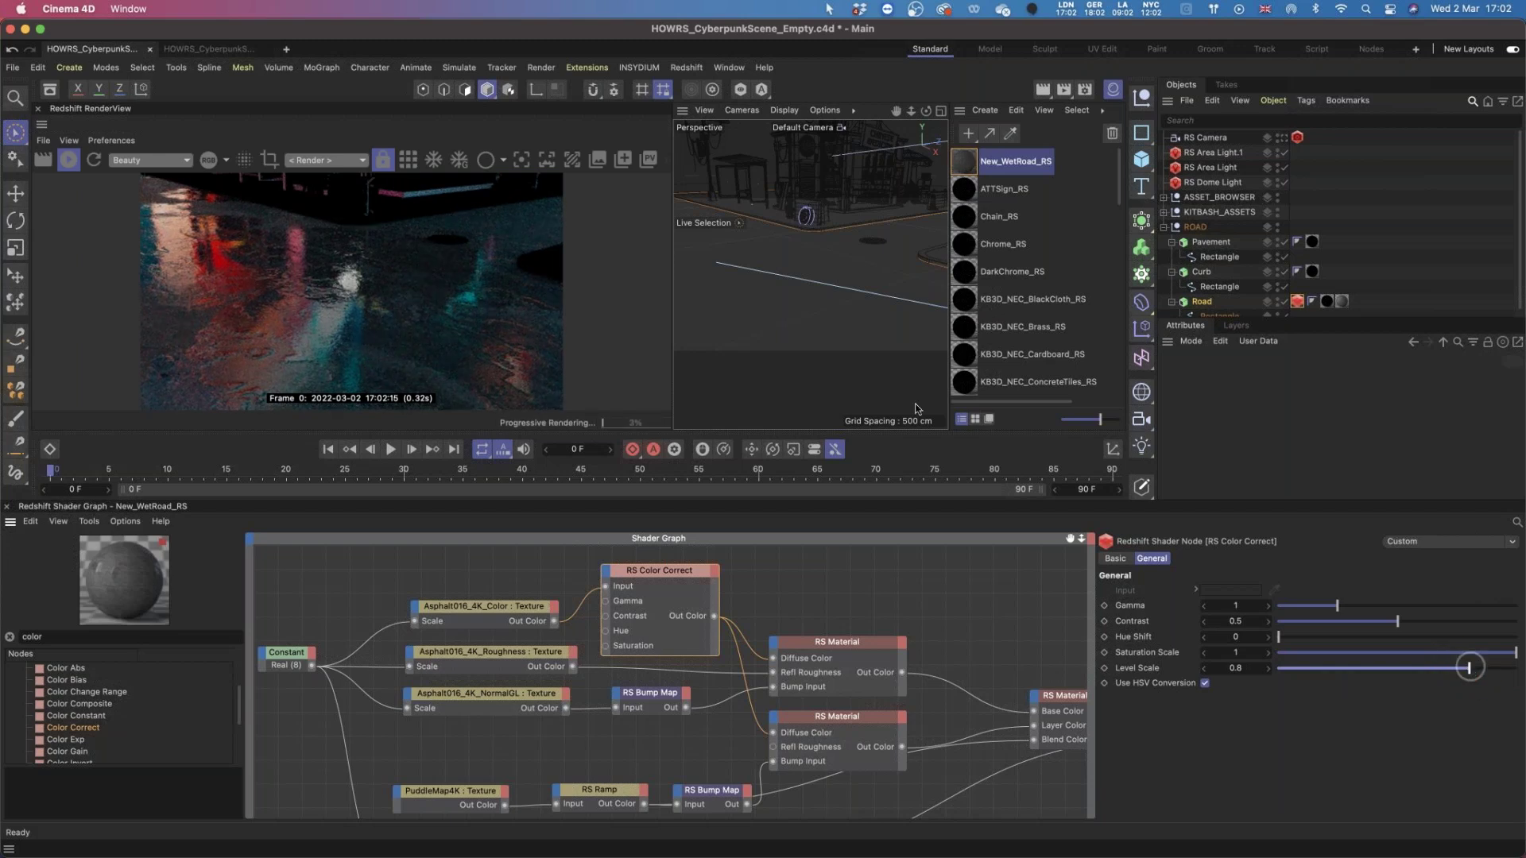
Switch the viewport from the default camera to the RS Camera.
left_click(847, 258)
left_click_drag(847, 258, 891, 246, "alt")
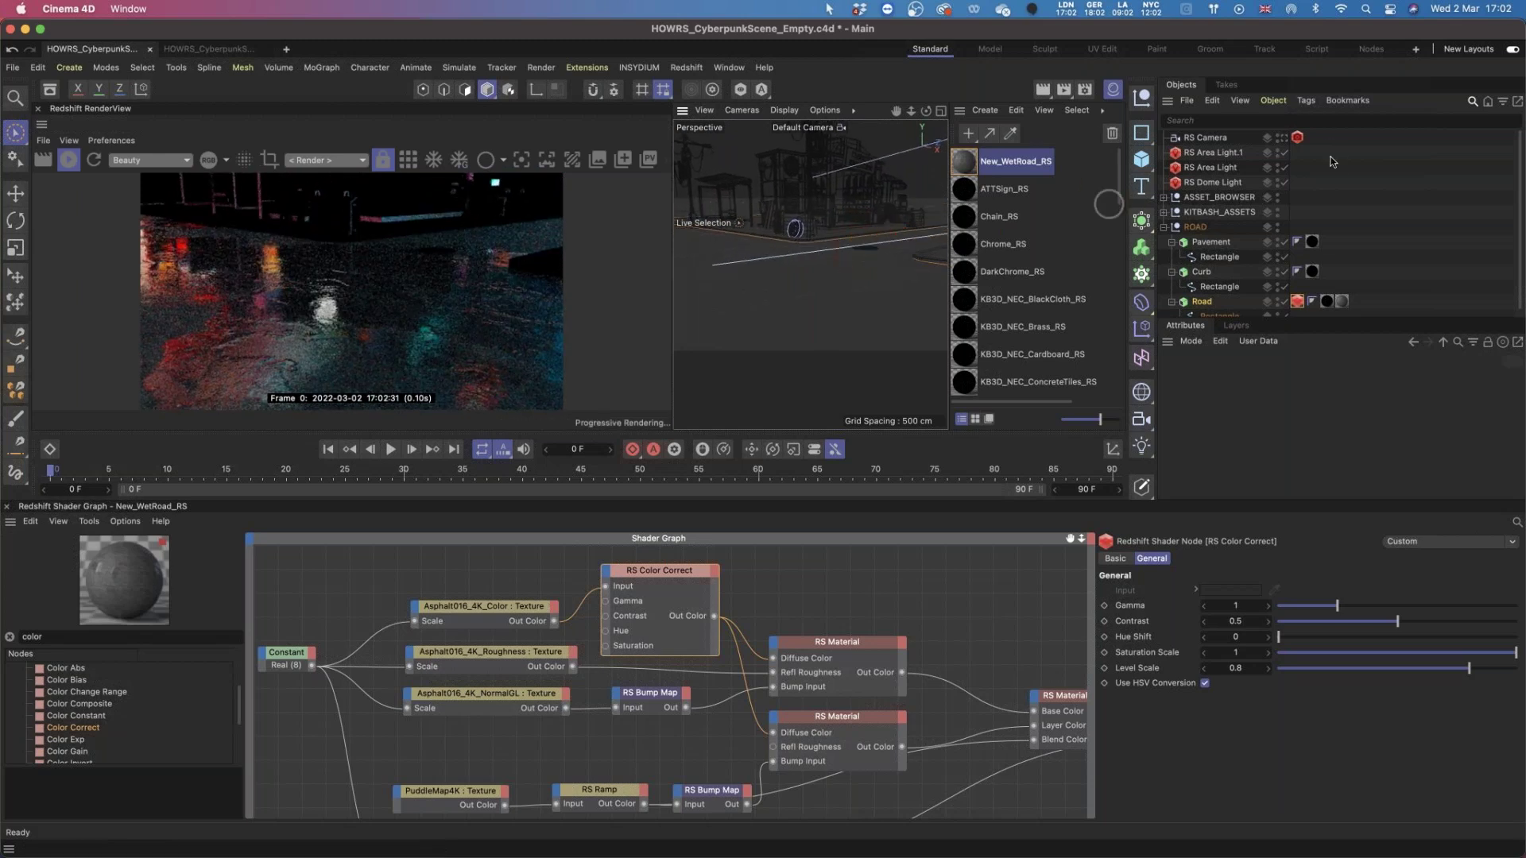
left_click(1282, 137)
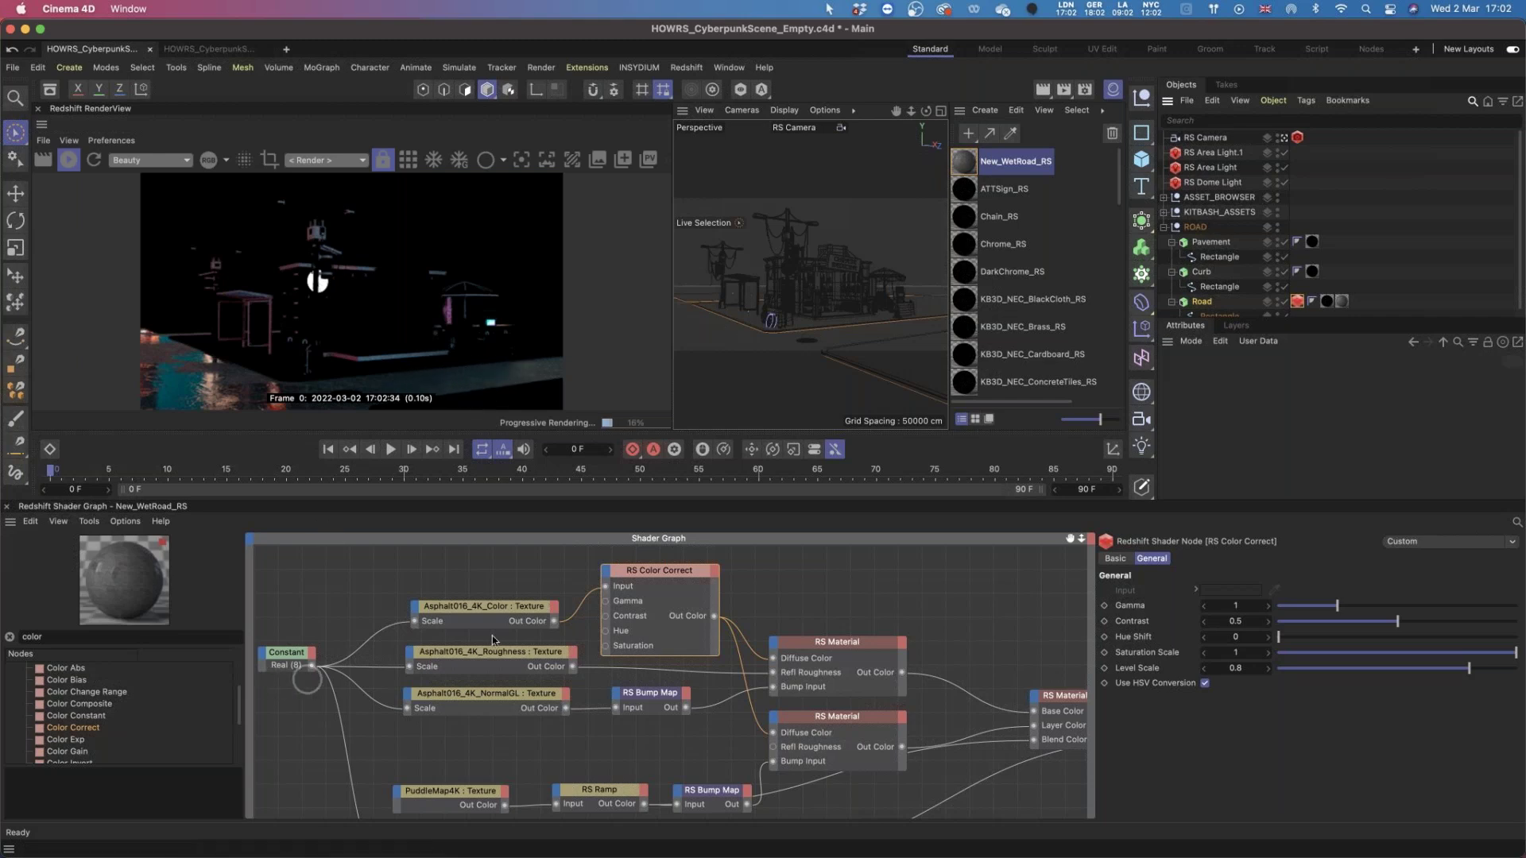
Set the PuddleMap4K texture's Remap Rotate to 20.88 and its second Offset value to 10.005.
left_click(466, 793)
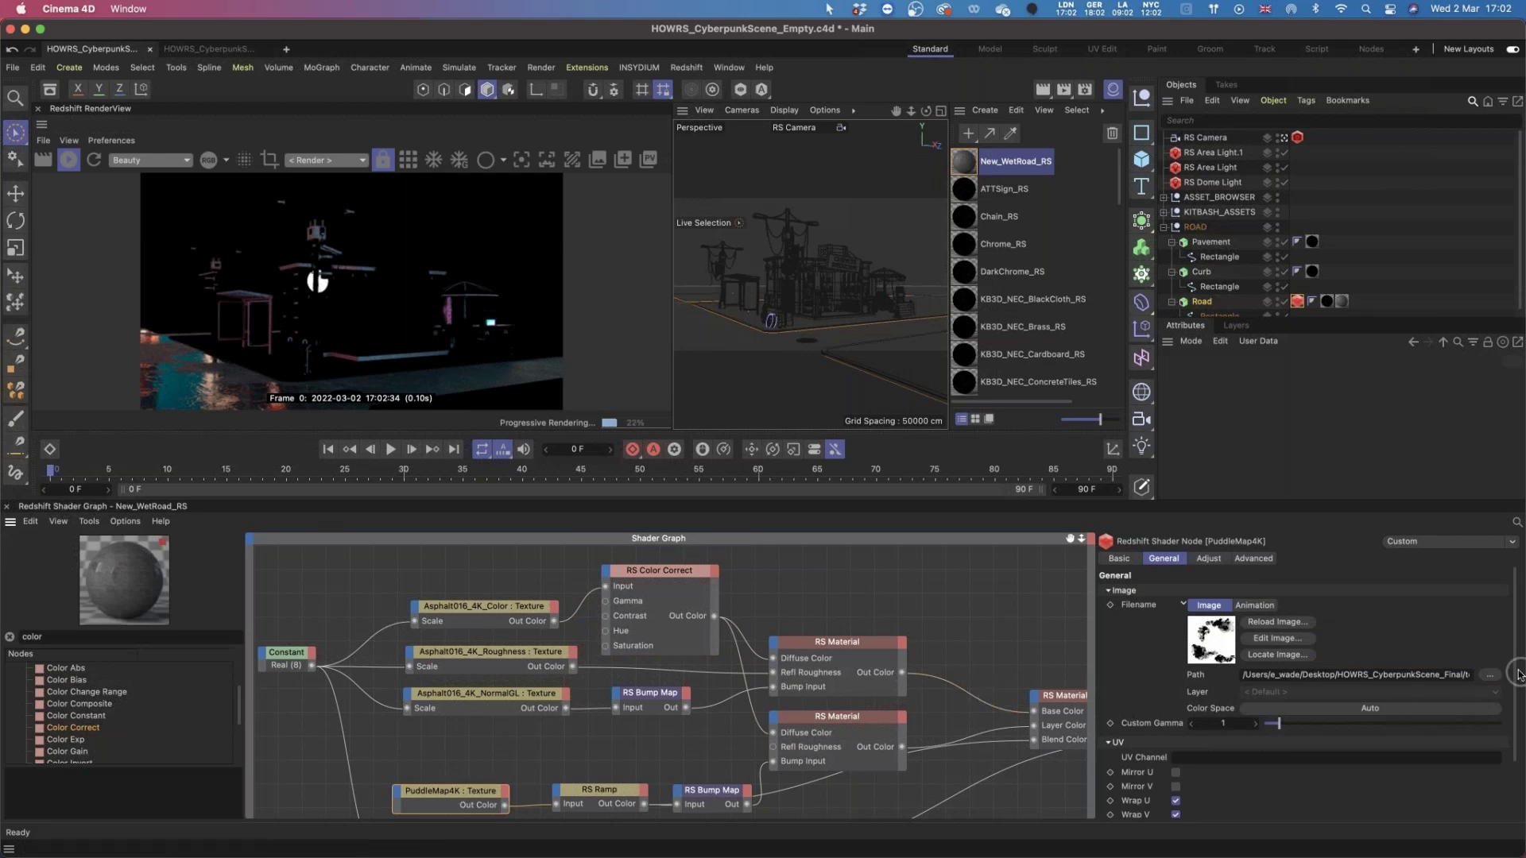
scroll(1512, 763, "down", 3)
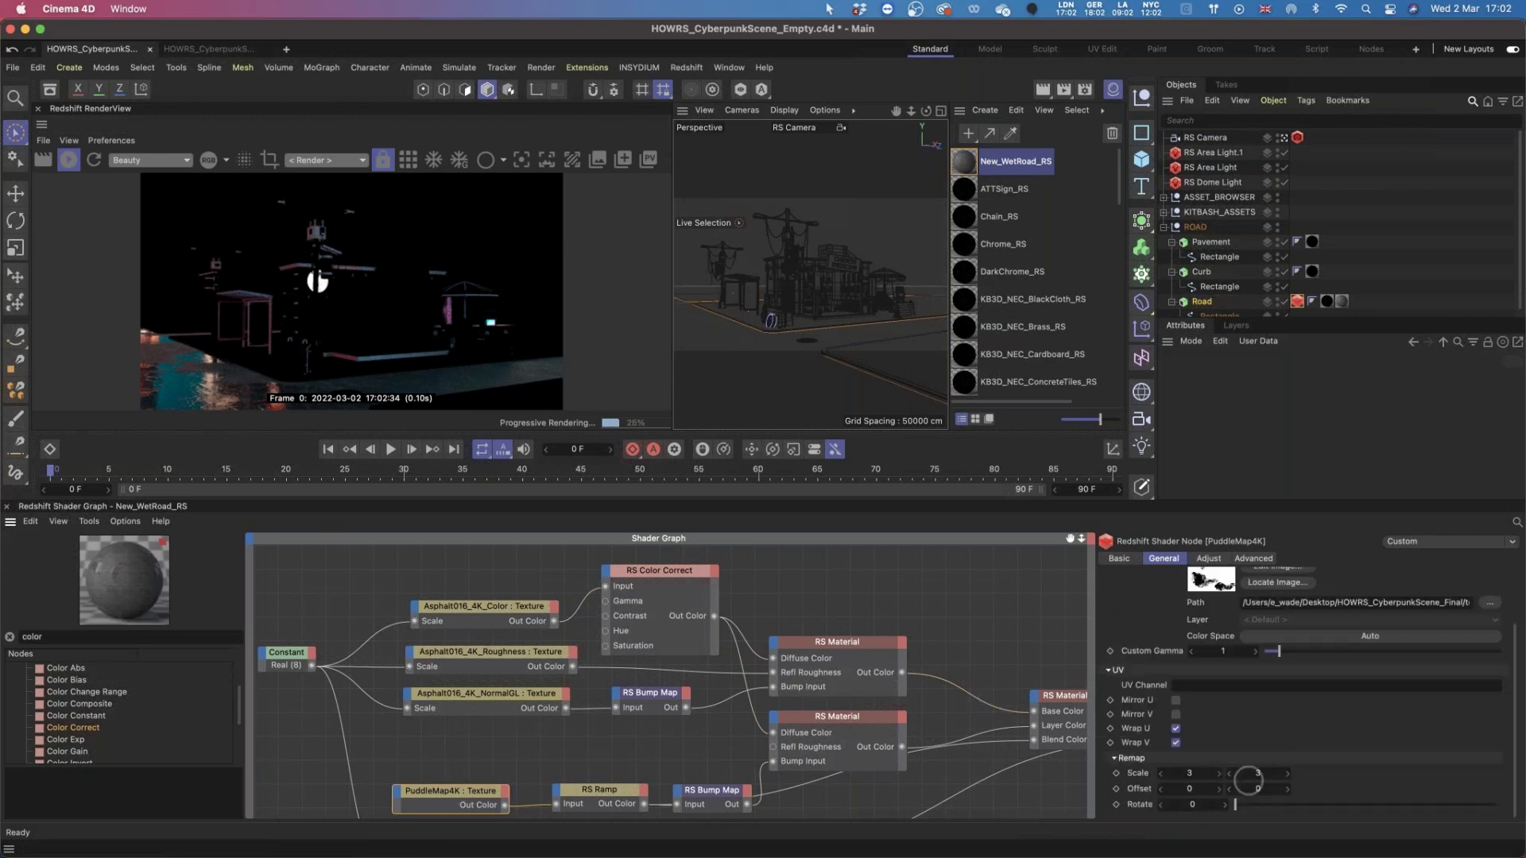
left_click_drag(1236, 808, 1254, 806)
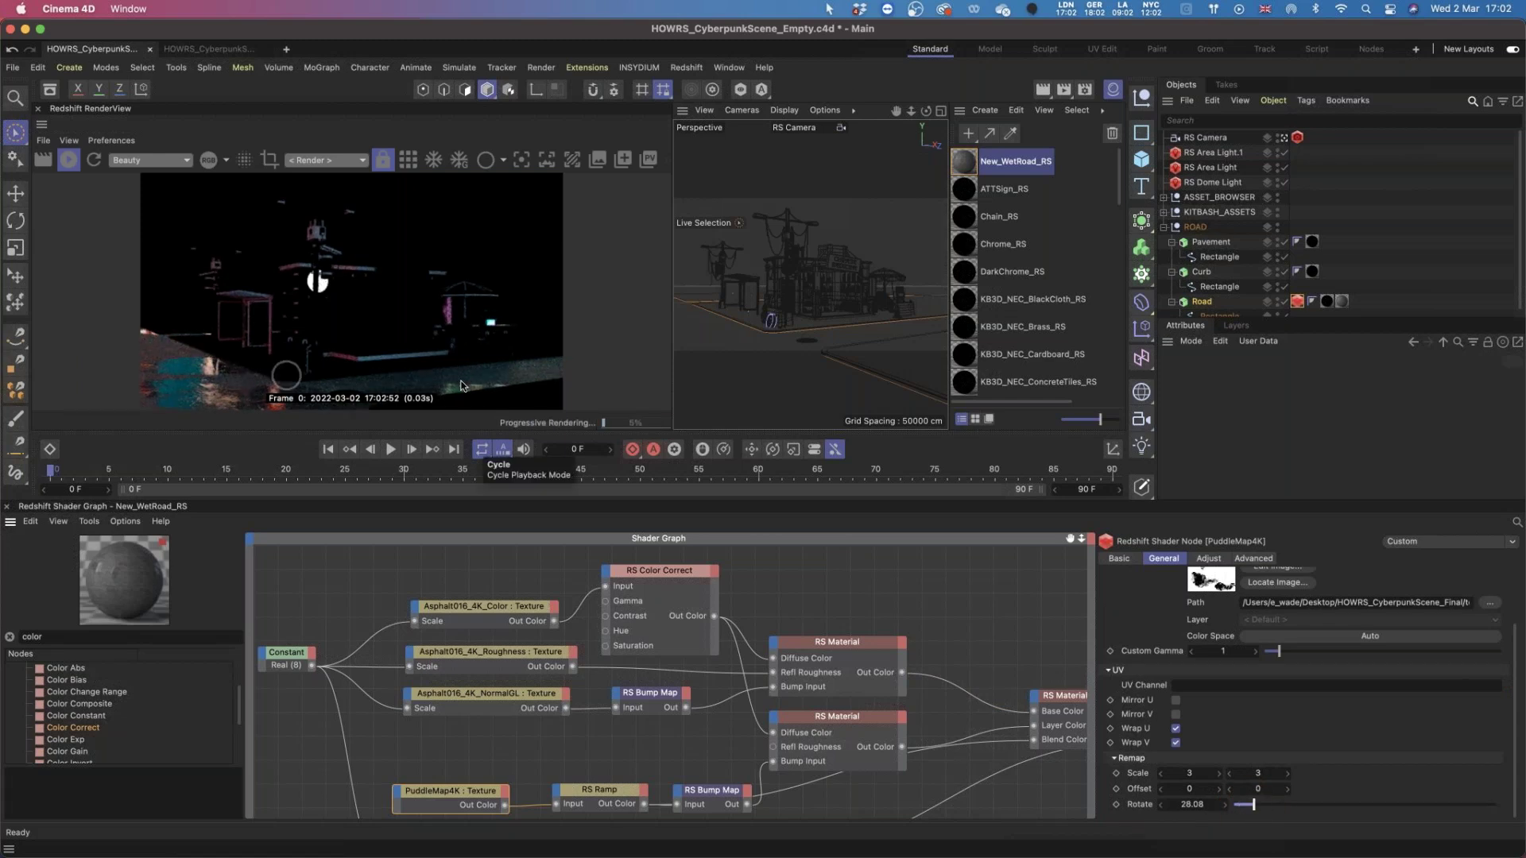
left_click_drag(1254, 805, 1294, 781)
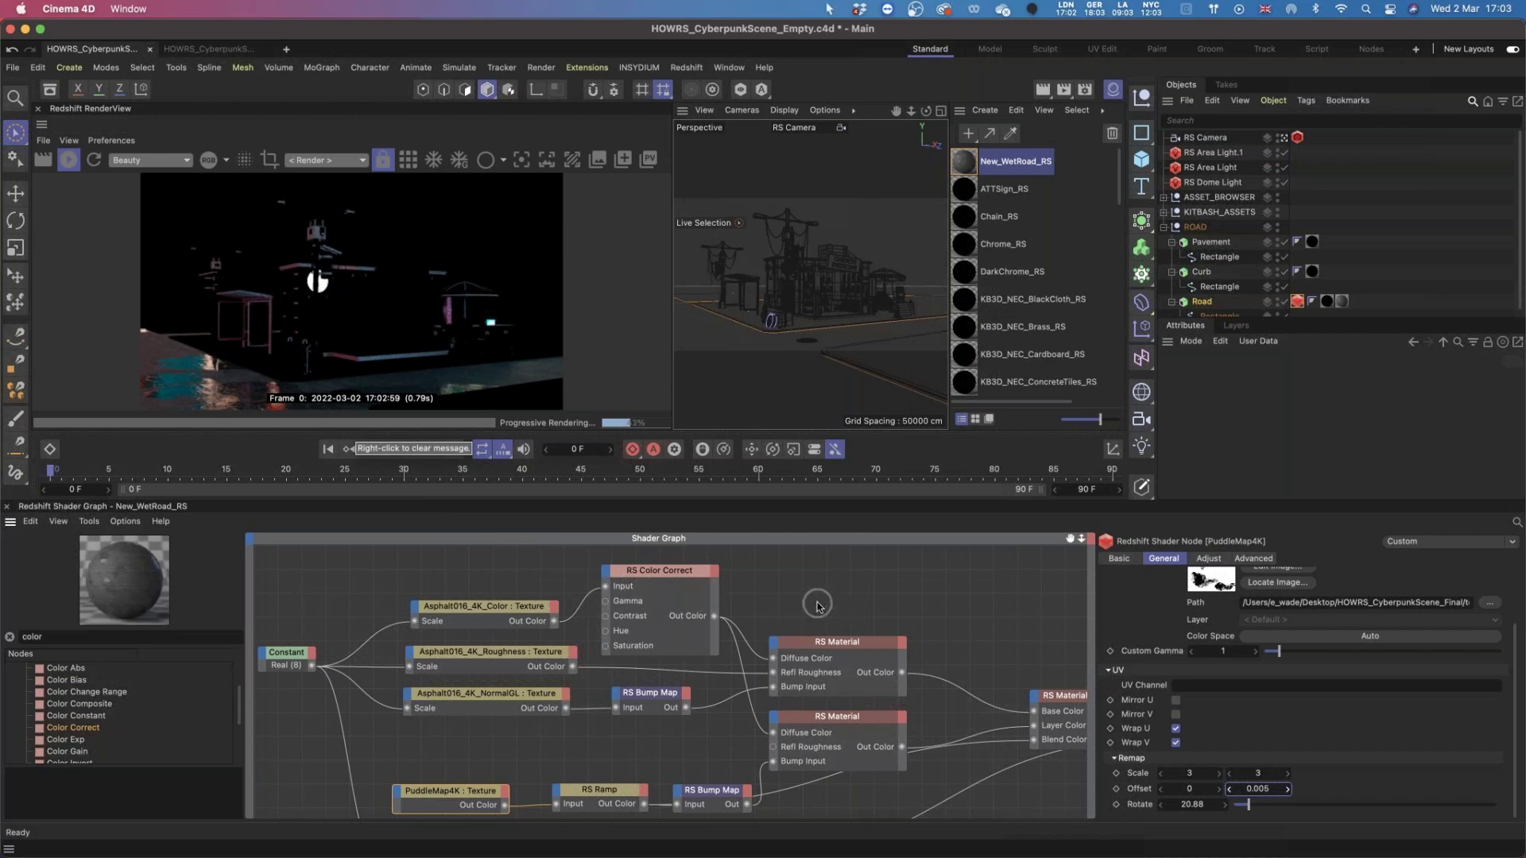
type("1")
left_click_drag(729, 747, 701, 666)
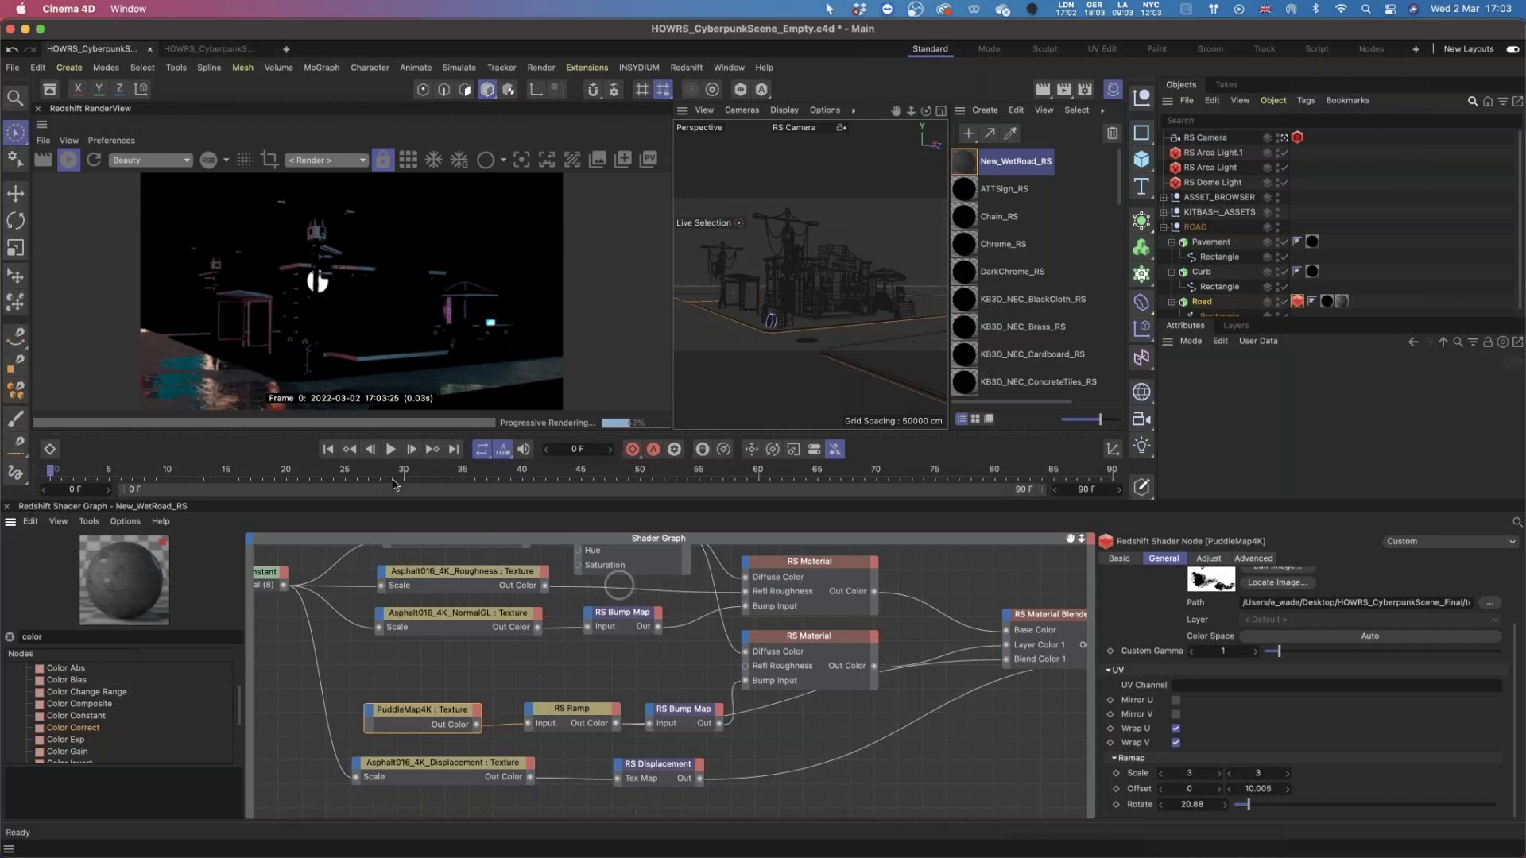
Stop the live render in the Redshift RenderView and look through the scene's material list.
left_click(68, 160)
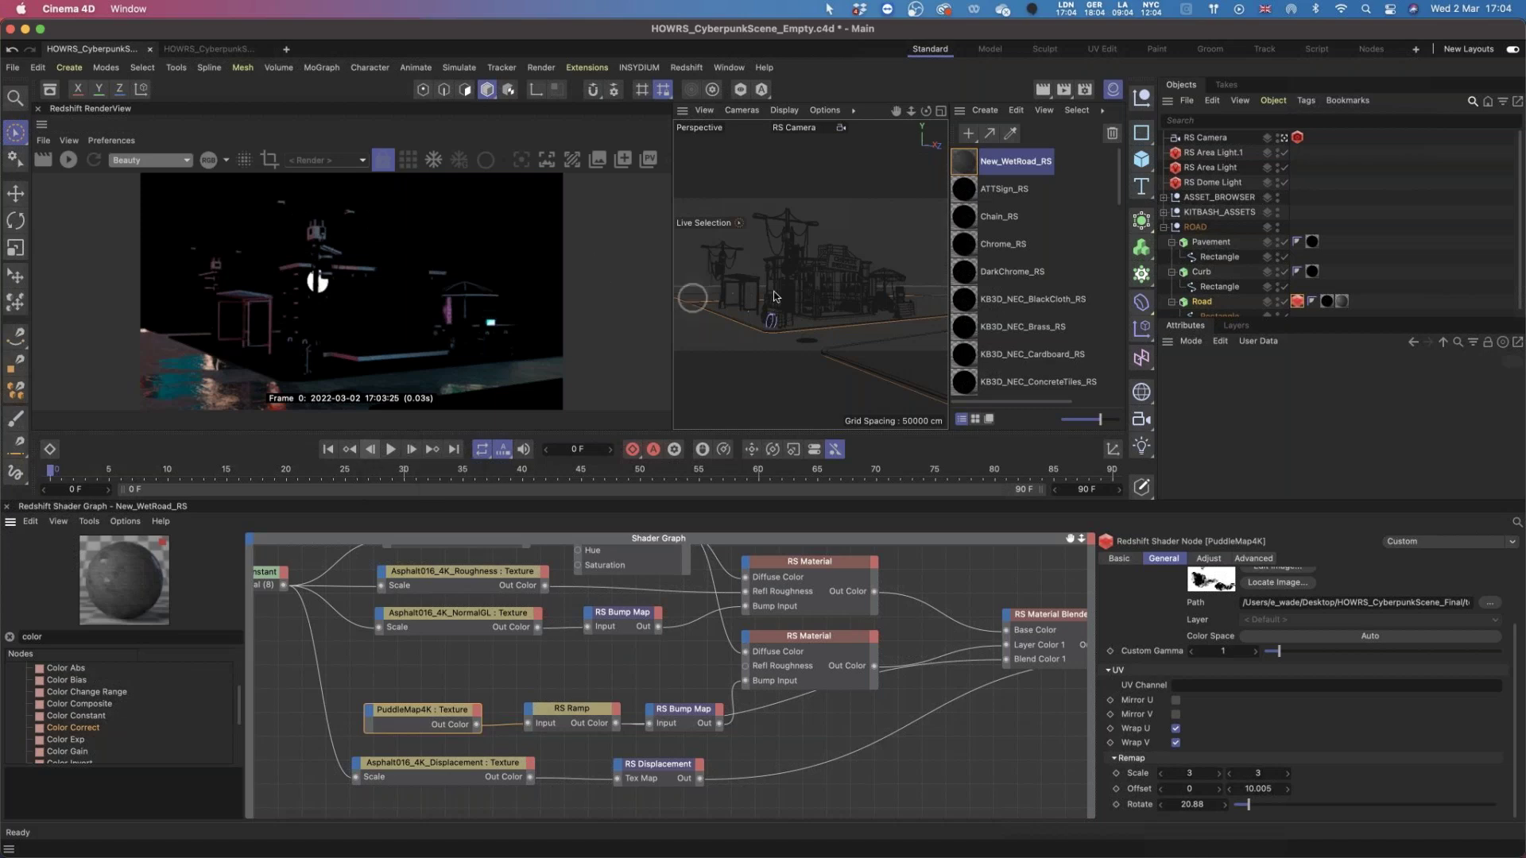
scroll(1009, 283, "down", 5)
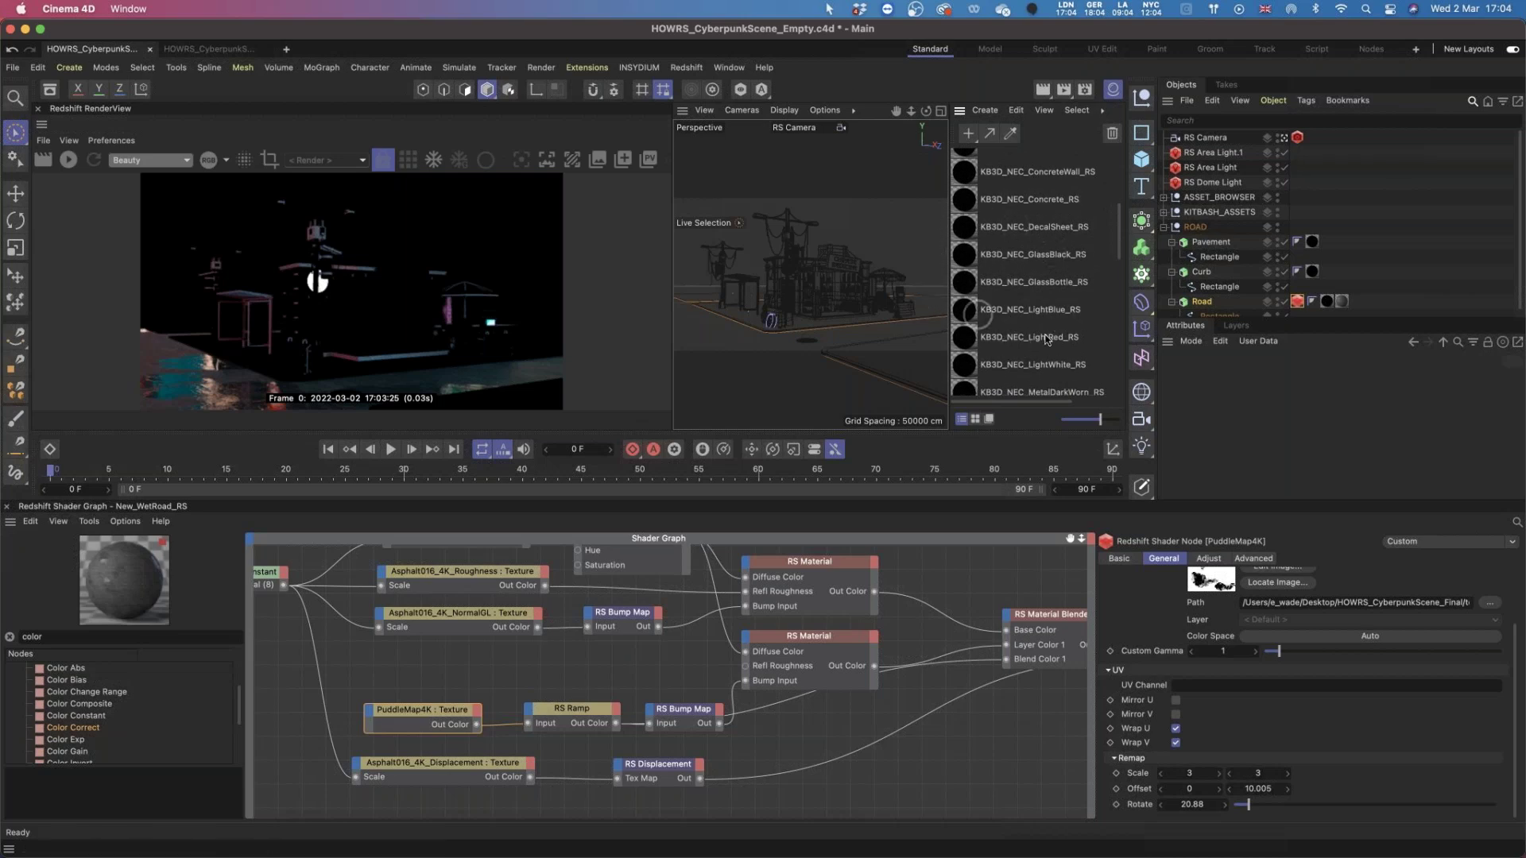
scroll(1066, 311, "down", 3)
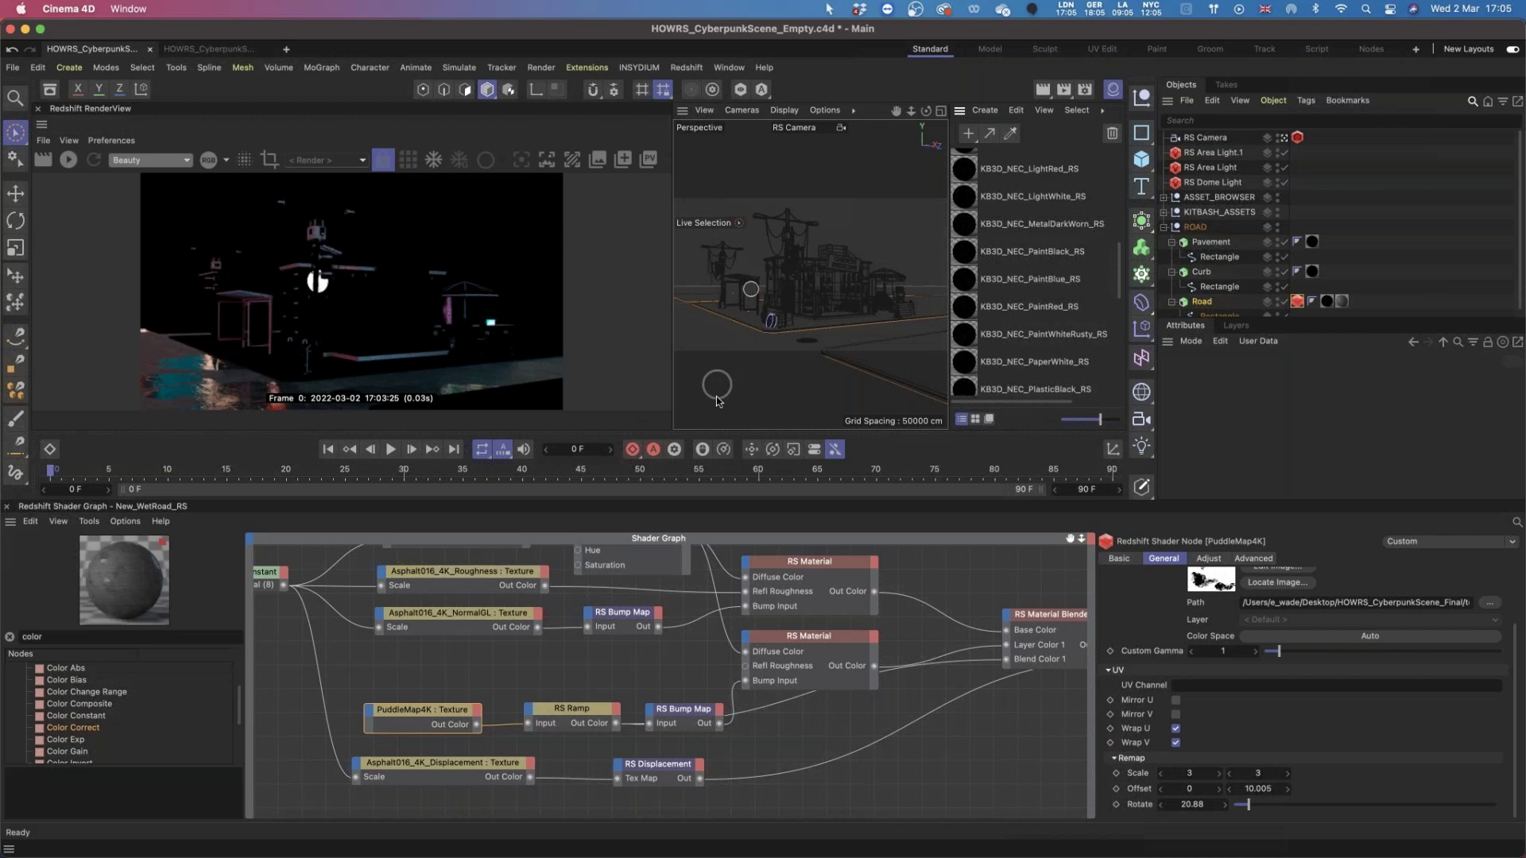
scroll(977, 333, "up", 10)
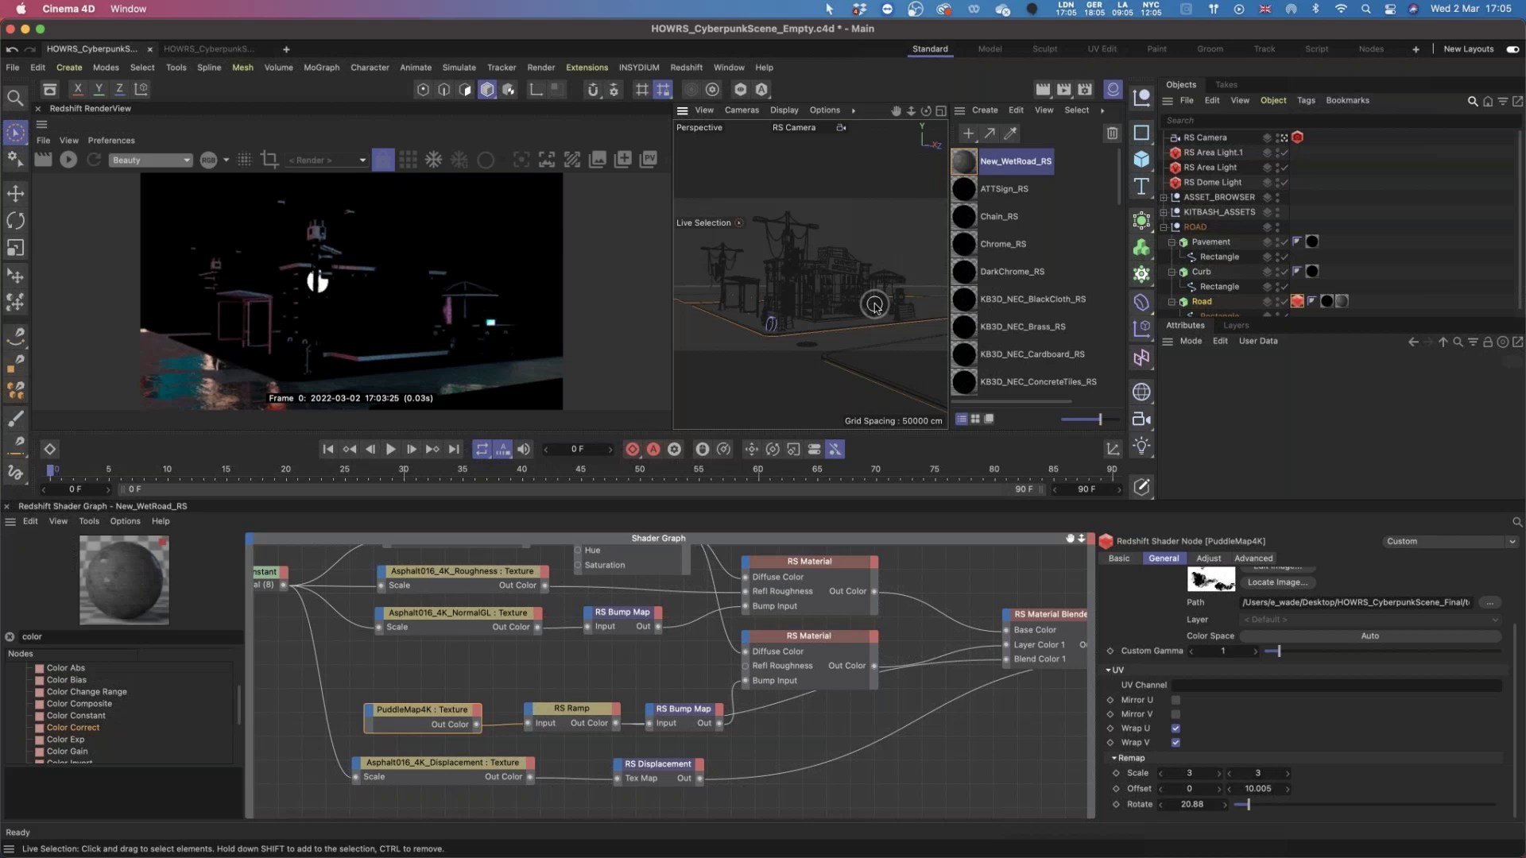
Open the Asset Browser and view its commands for adding materials and importing assets.
left_click(49, 89)
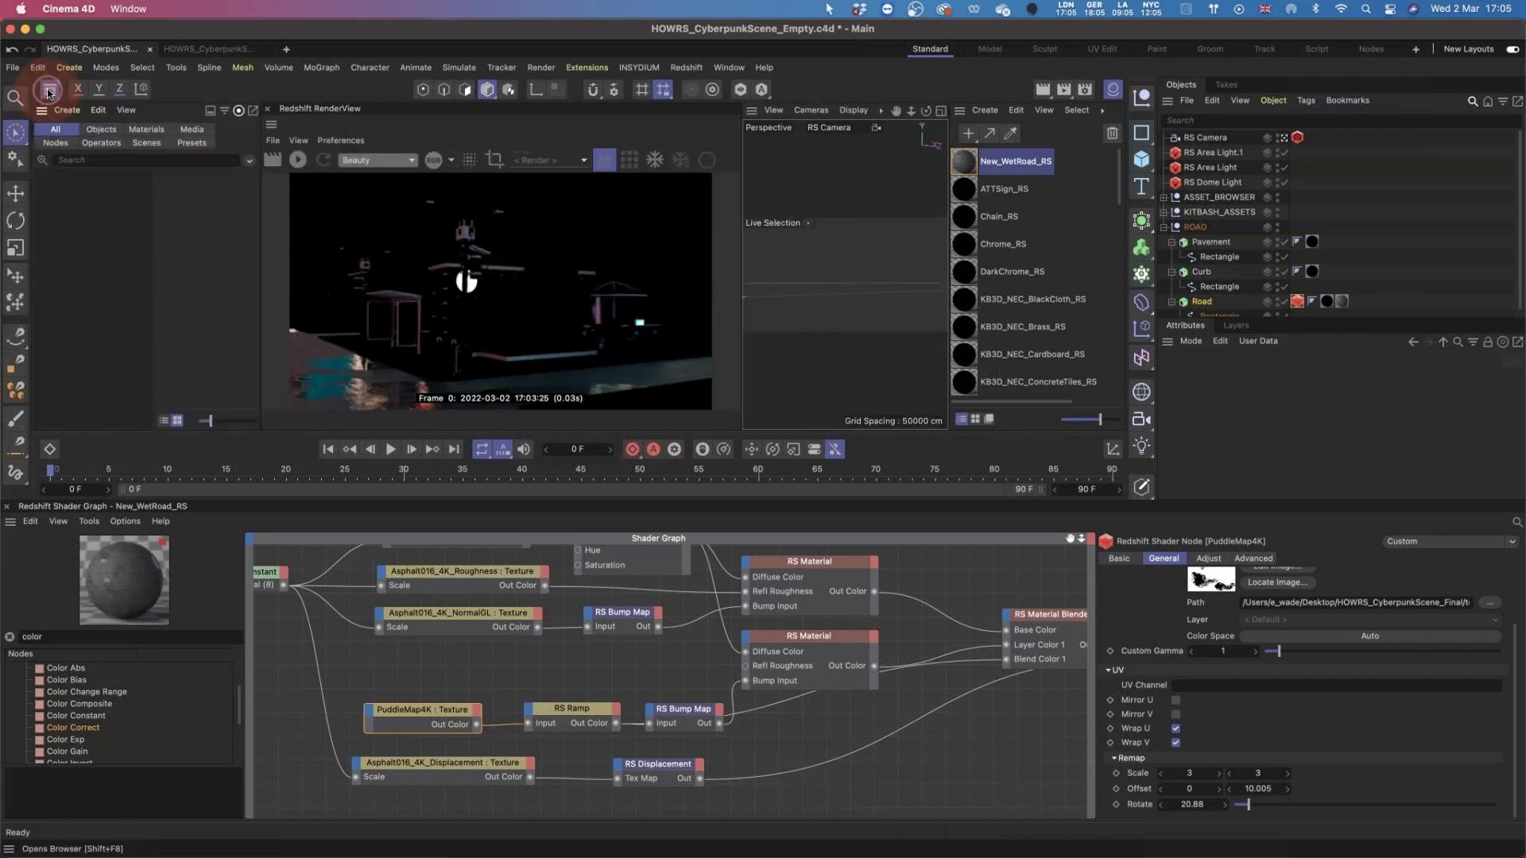
left_click(66, 110)
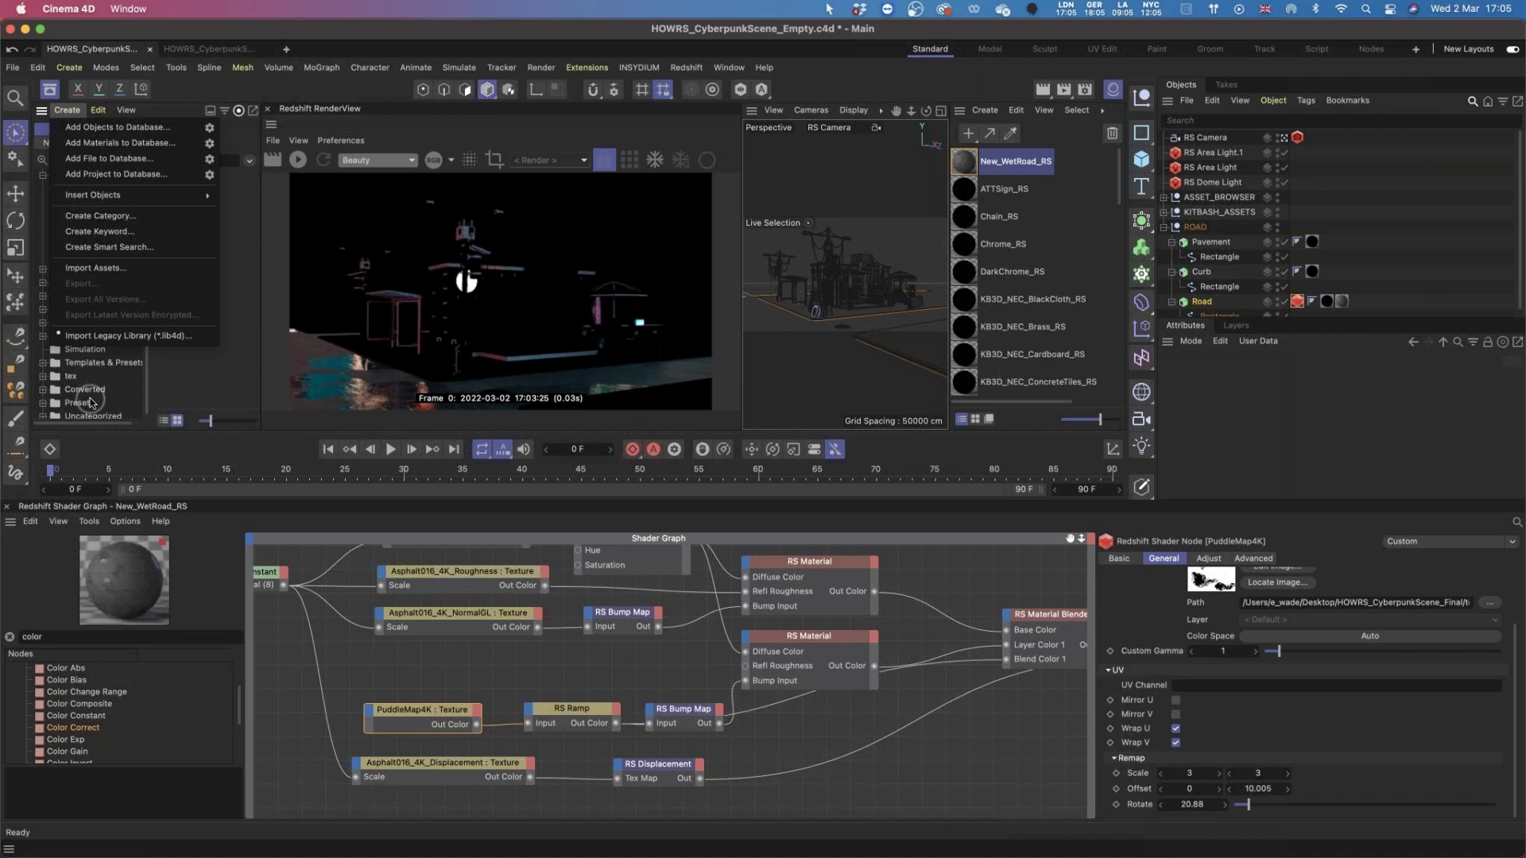
left_click(175, 375)
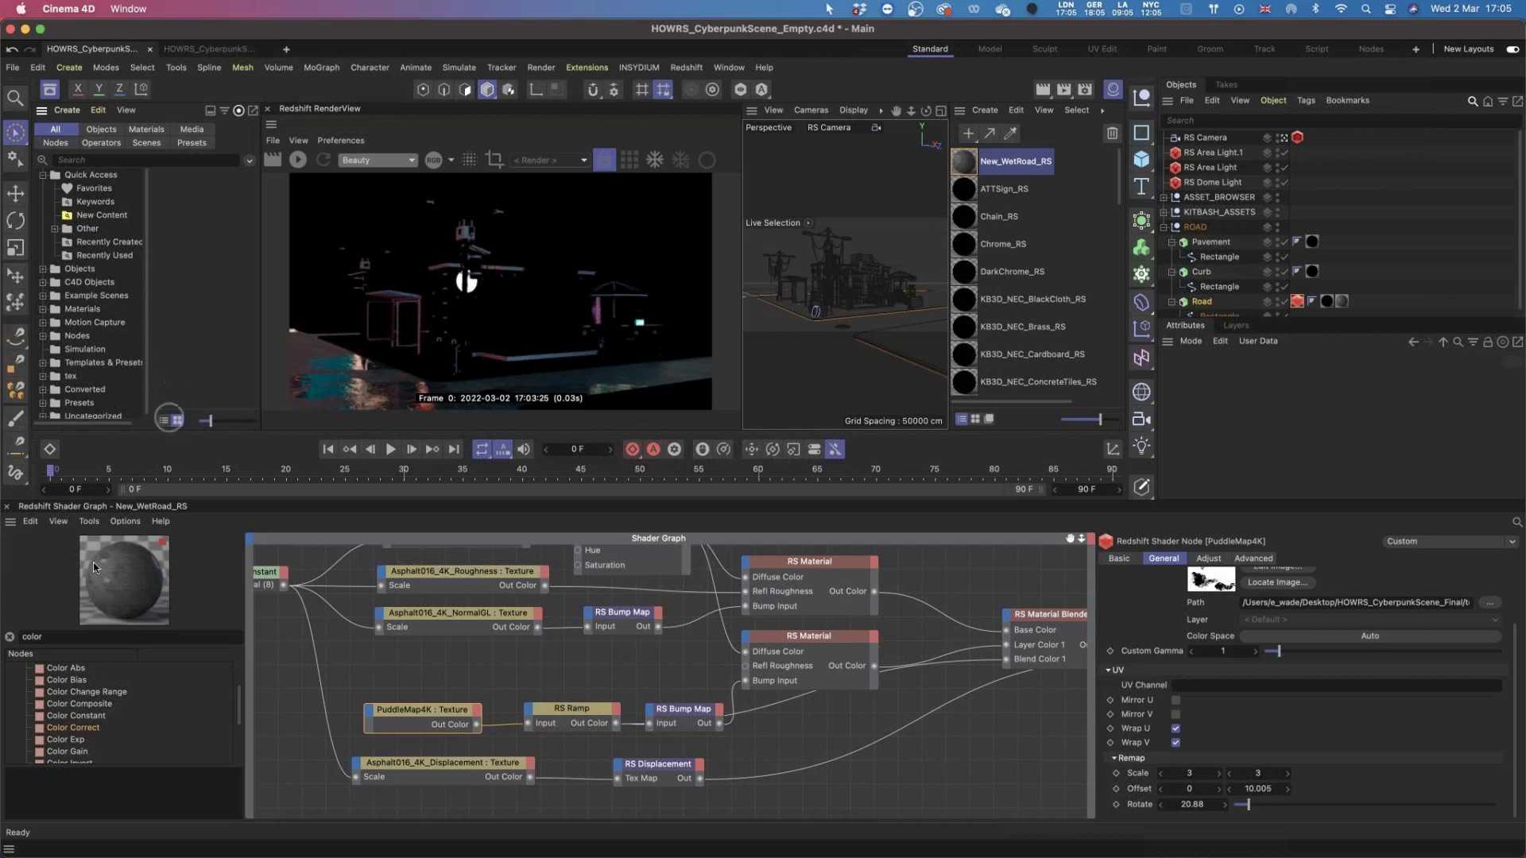
Change the Data Type of the Constant node feeding the asphalt textures to Vector.
left_click(282, 629)
middle_click_drag(282, 629, 417, 699, "alt")
left_click(390, 642)
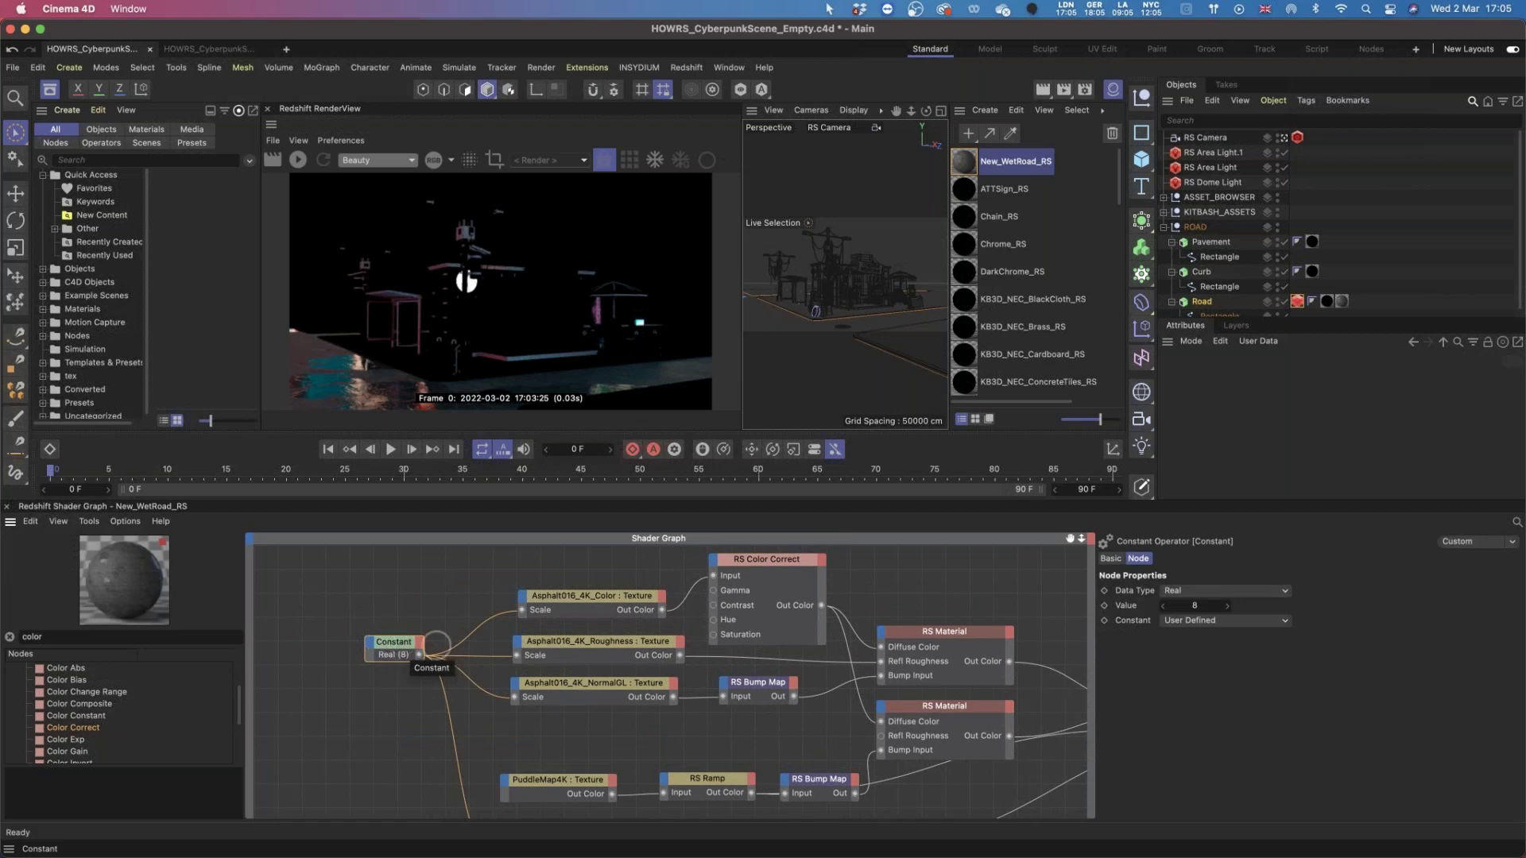
left_click(1222, 591)
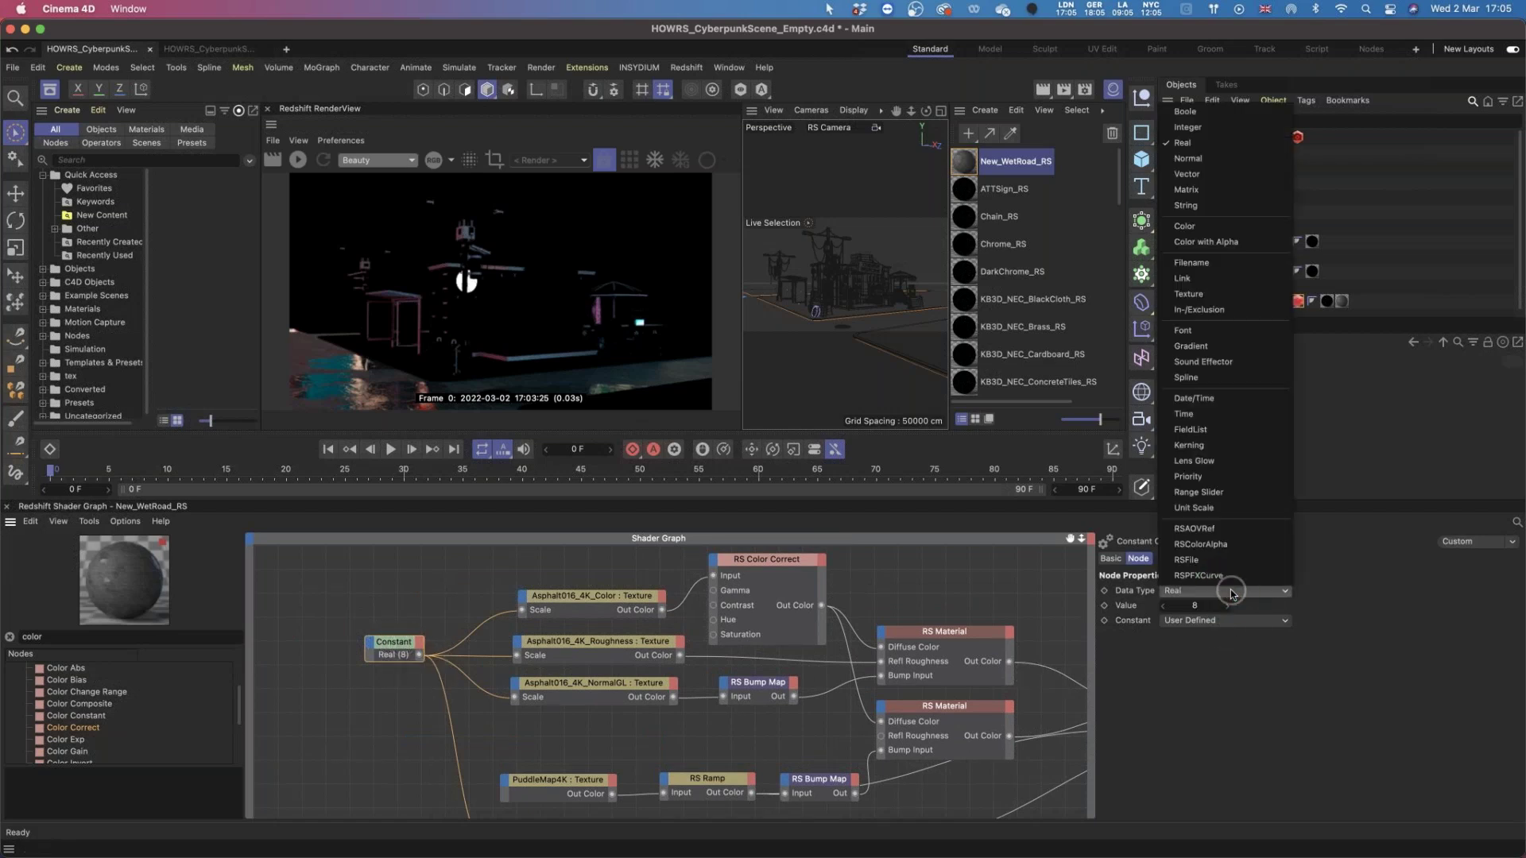
left_click(1214, 175)
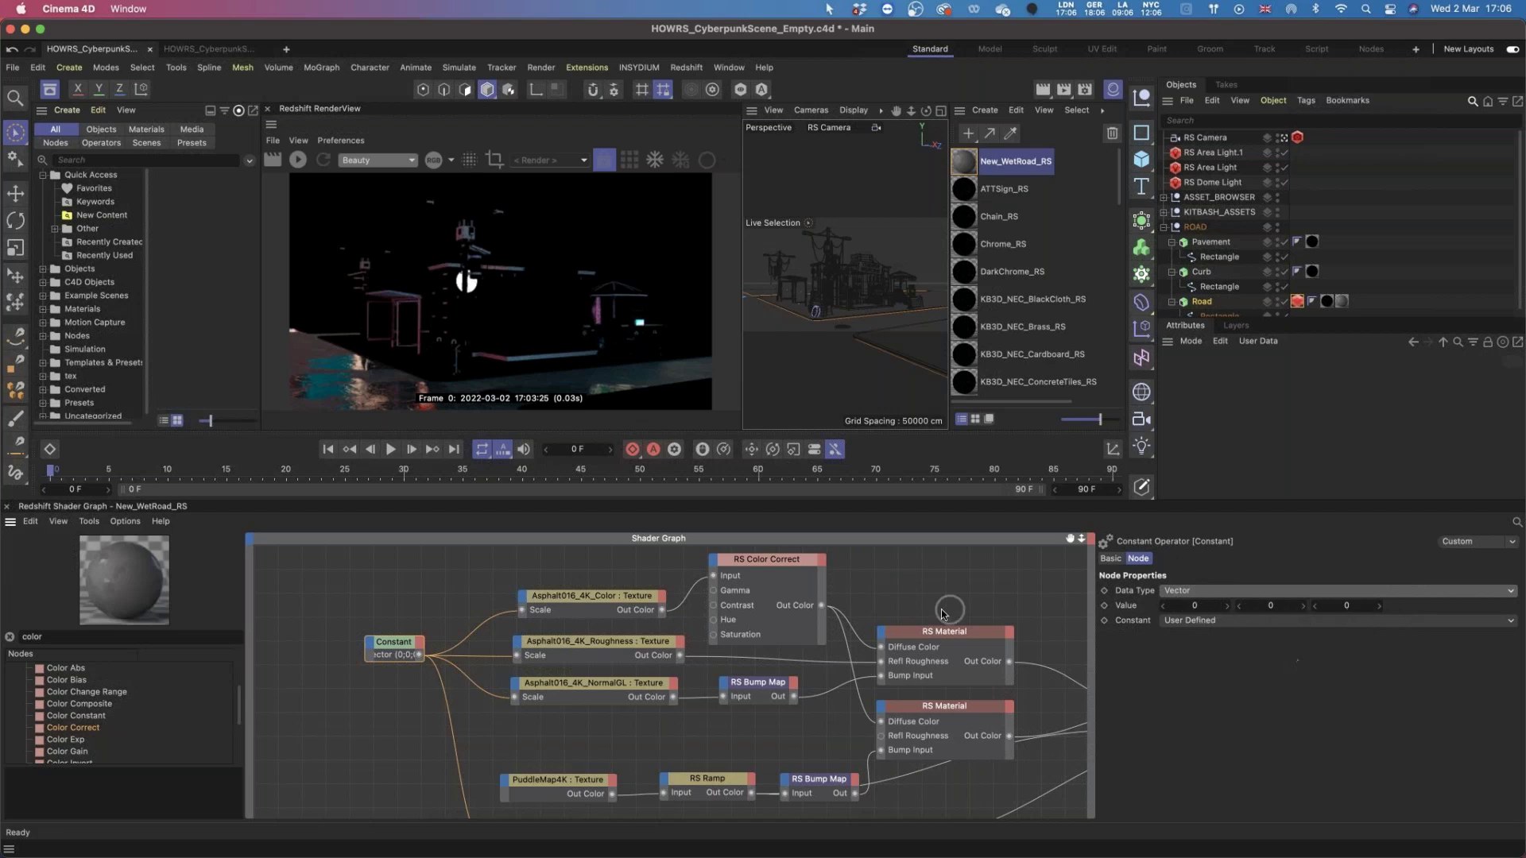
Move the Constant node away from the textures and select the three upper asphalt textures to inspect their Remap settings.
left_click_drag(398, 648, 358, 634)
left_click(615, 601)
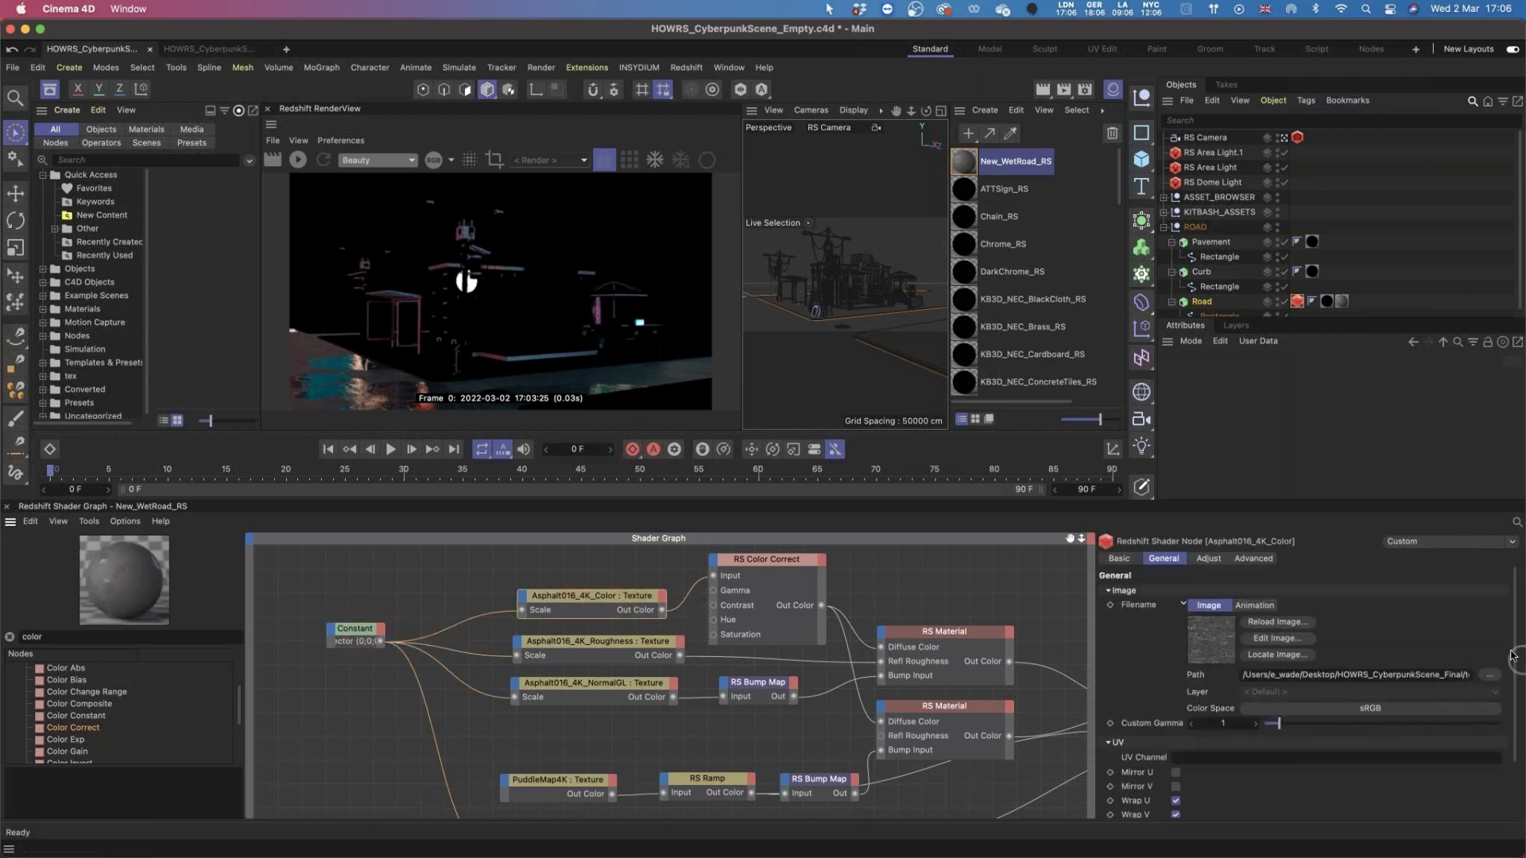
left_click_drag(1514, 654, 1513, 709)
left_click(607, 693, "shift")
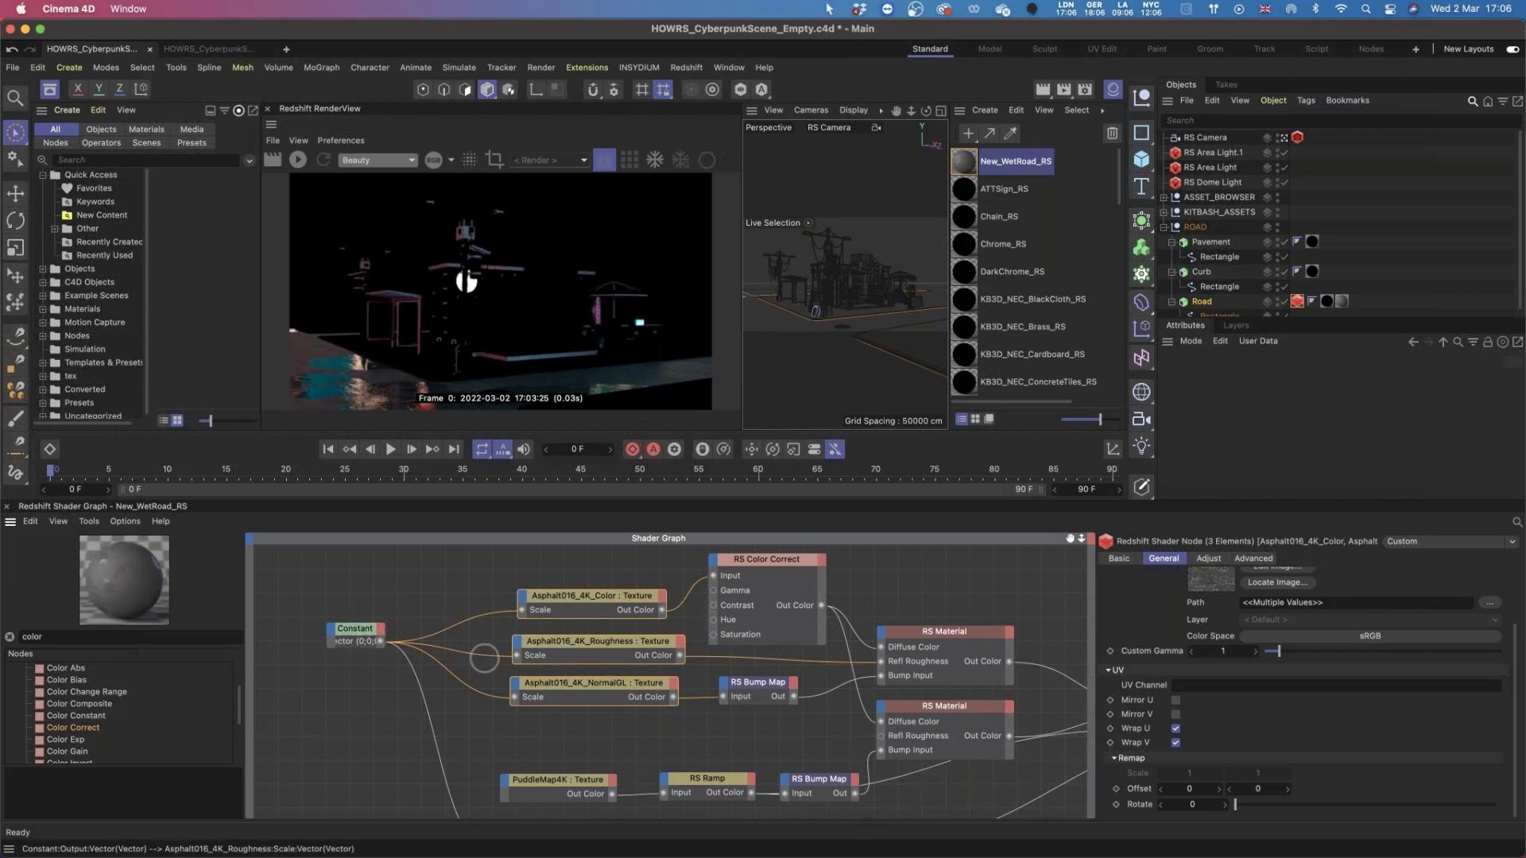
Try the Normal Data Type on the Constant node and reset the Data Type to its default.
left_click(381, 632)
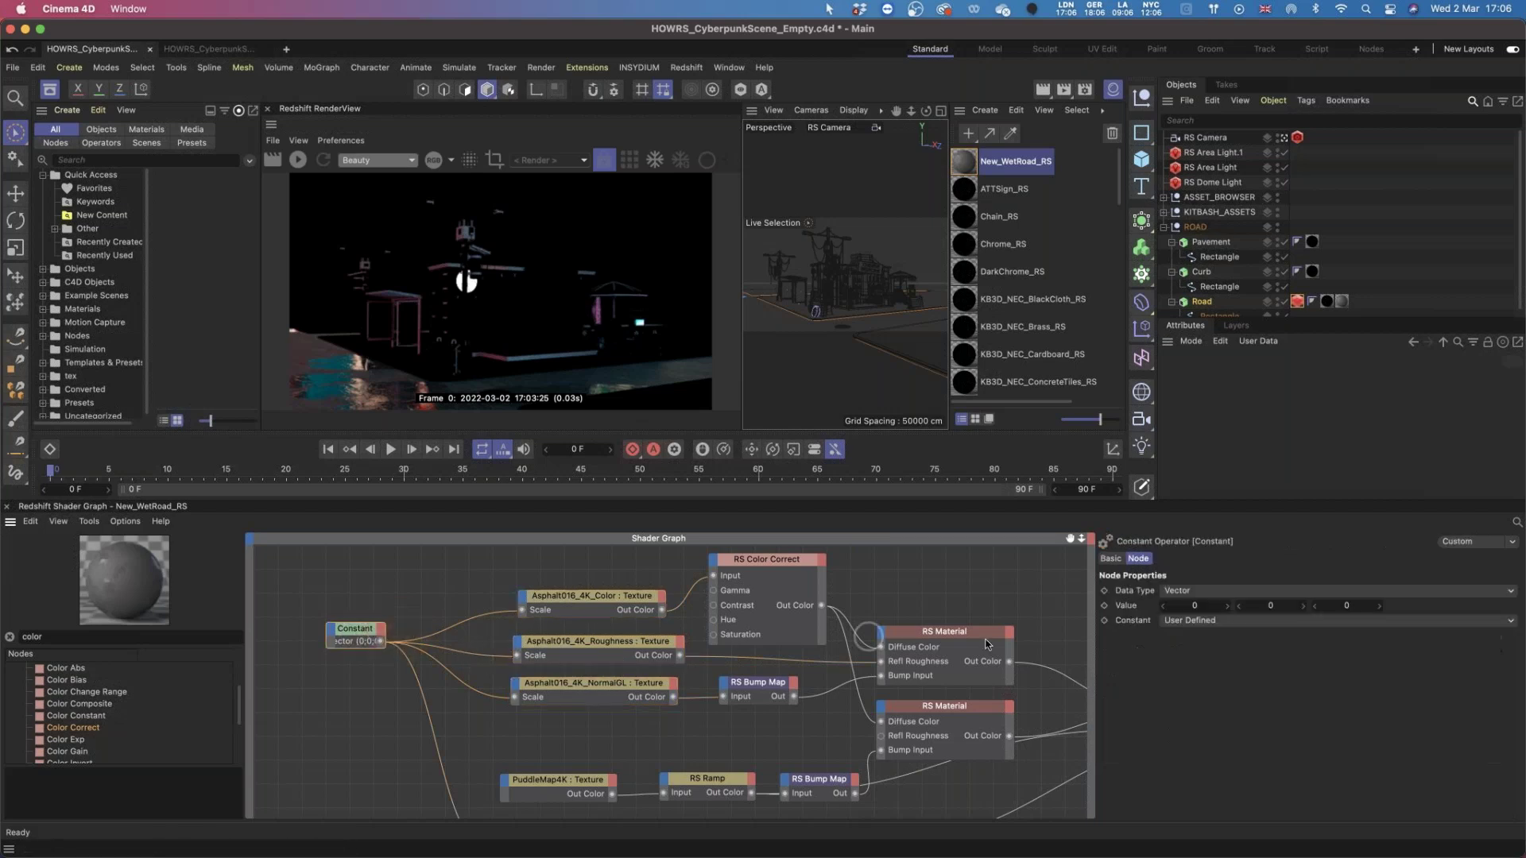
left_click(1223, 592)
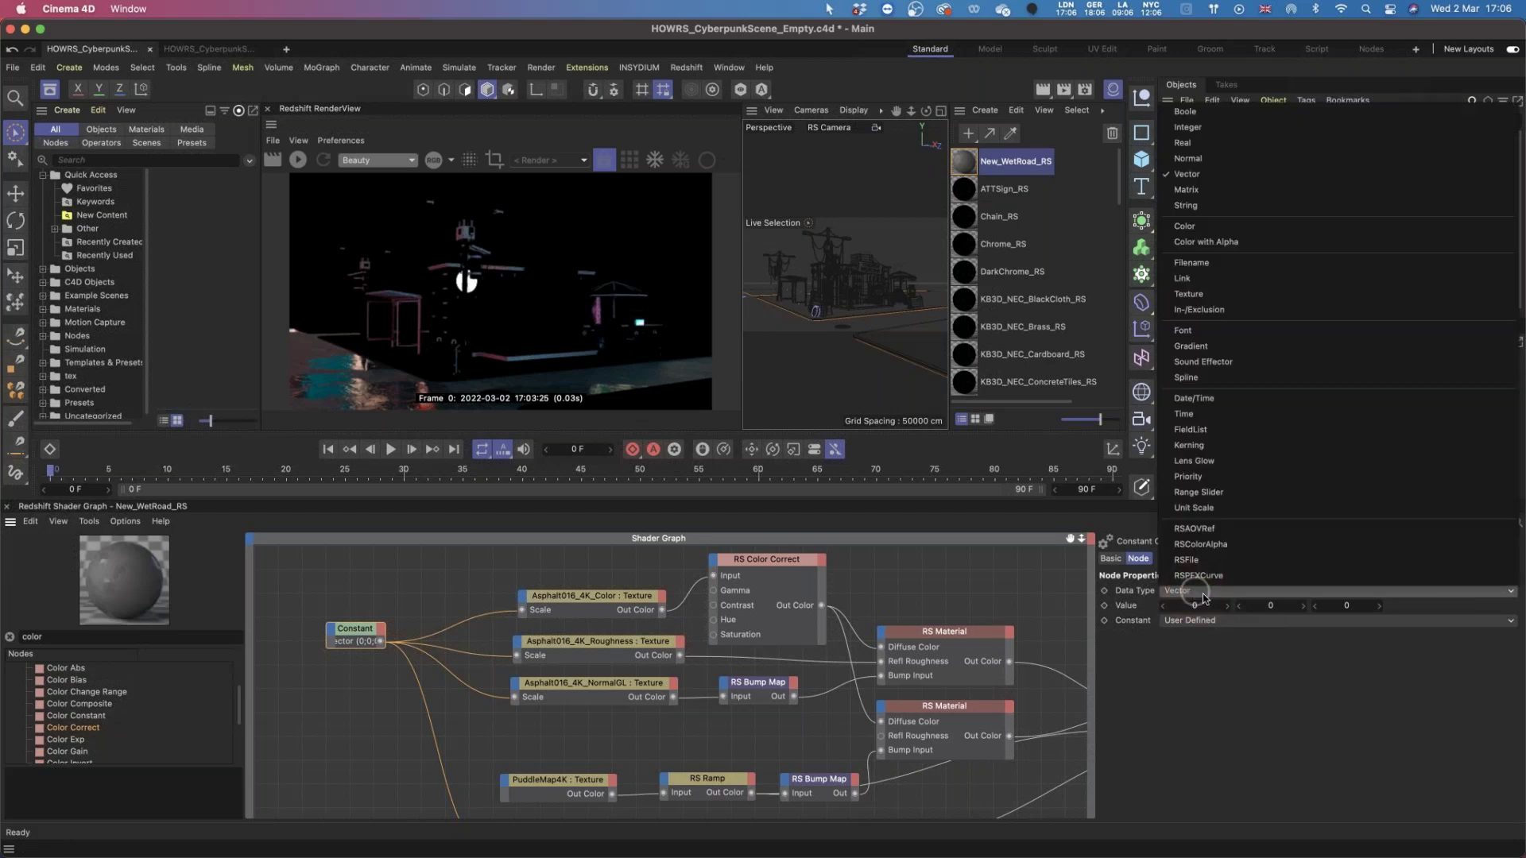
left_click(1221, 160)
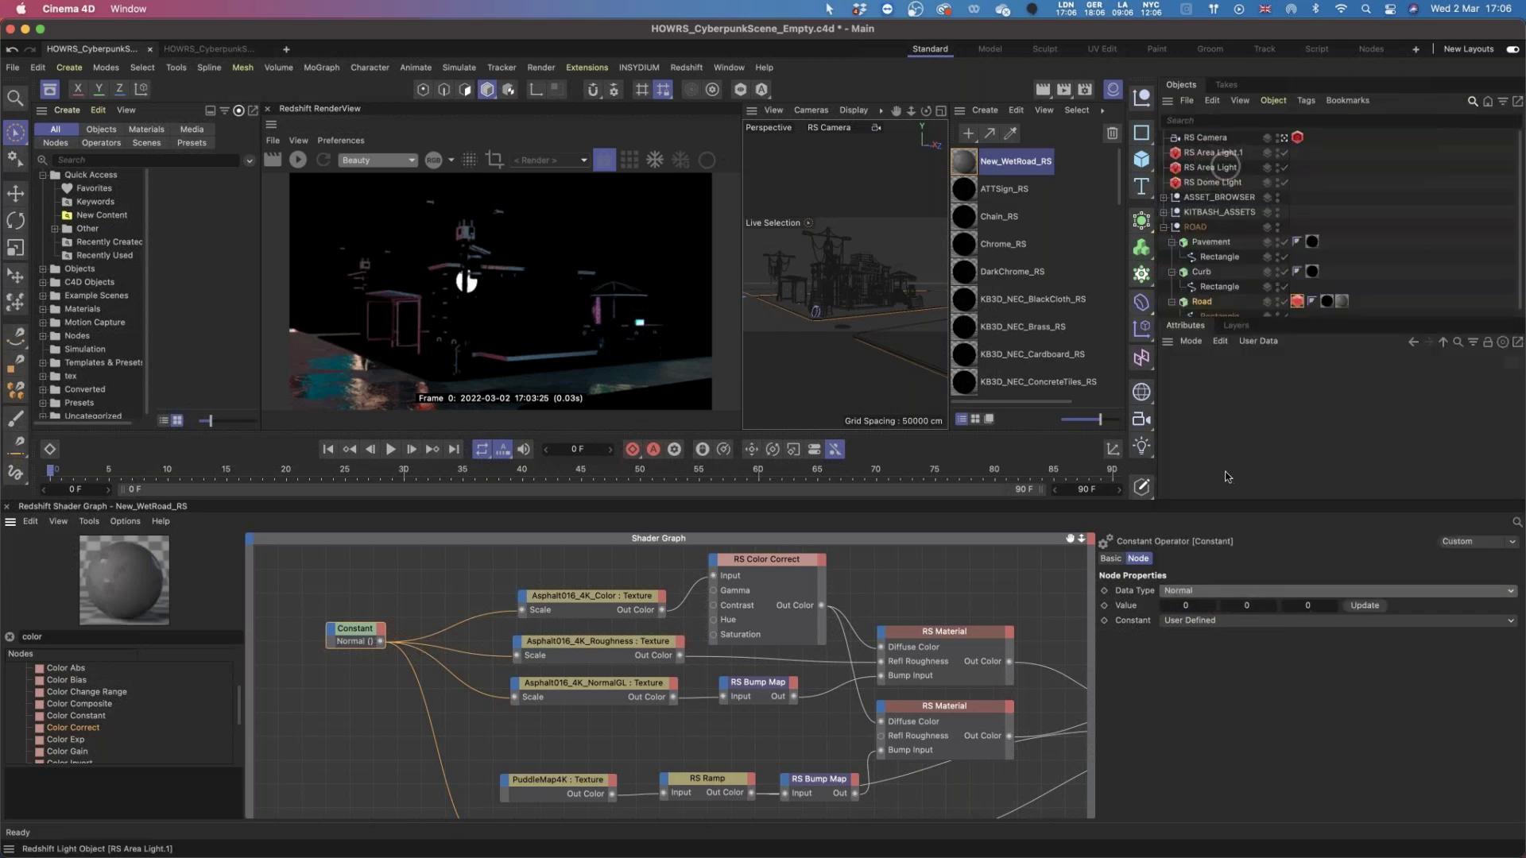
right_click(1123, 596)
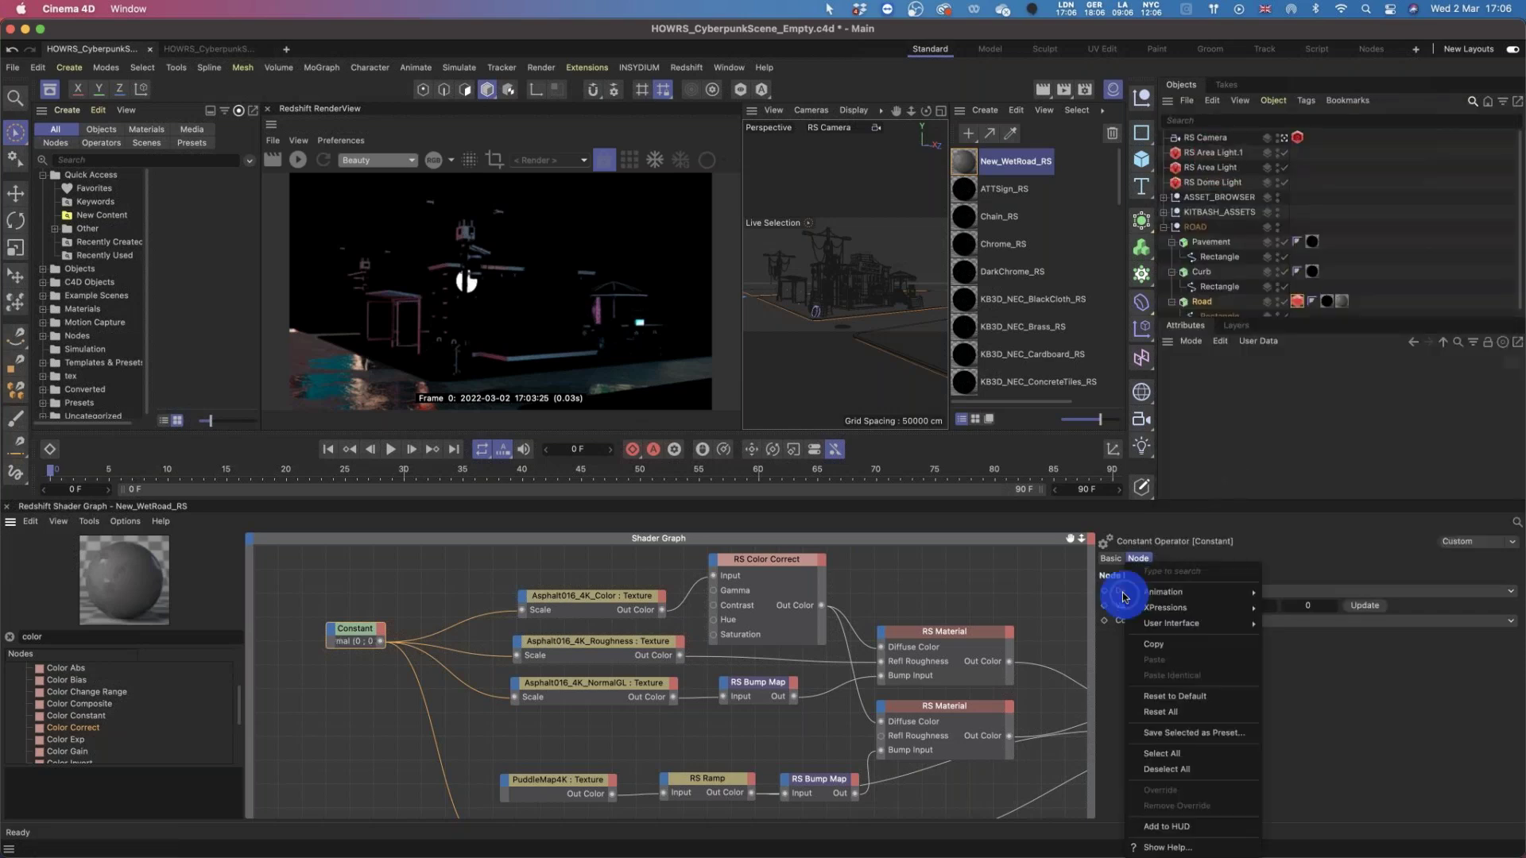
left_click(1174, 697)
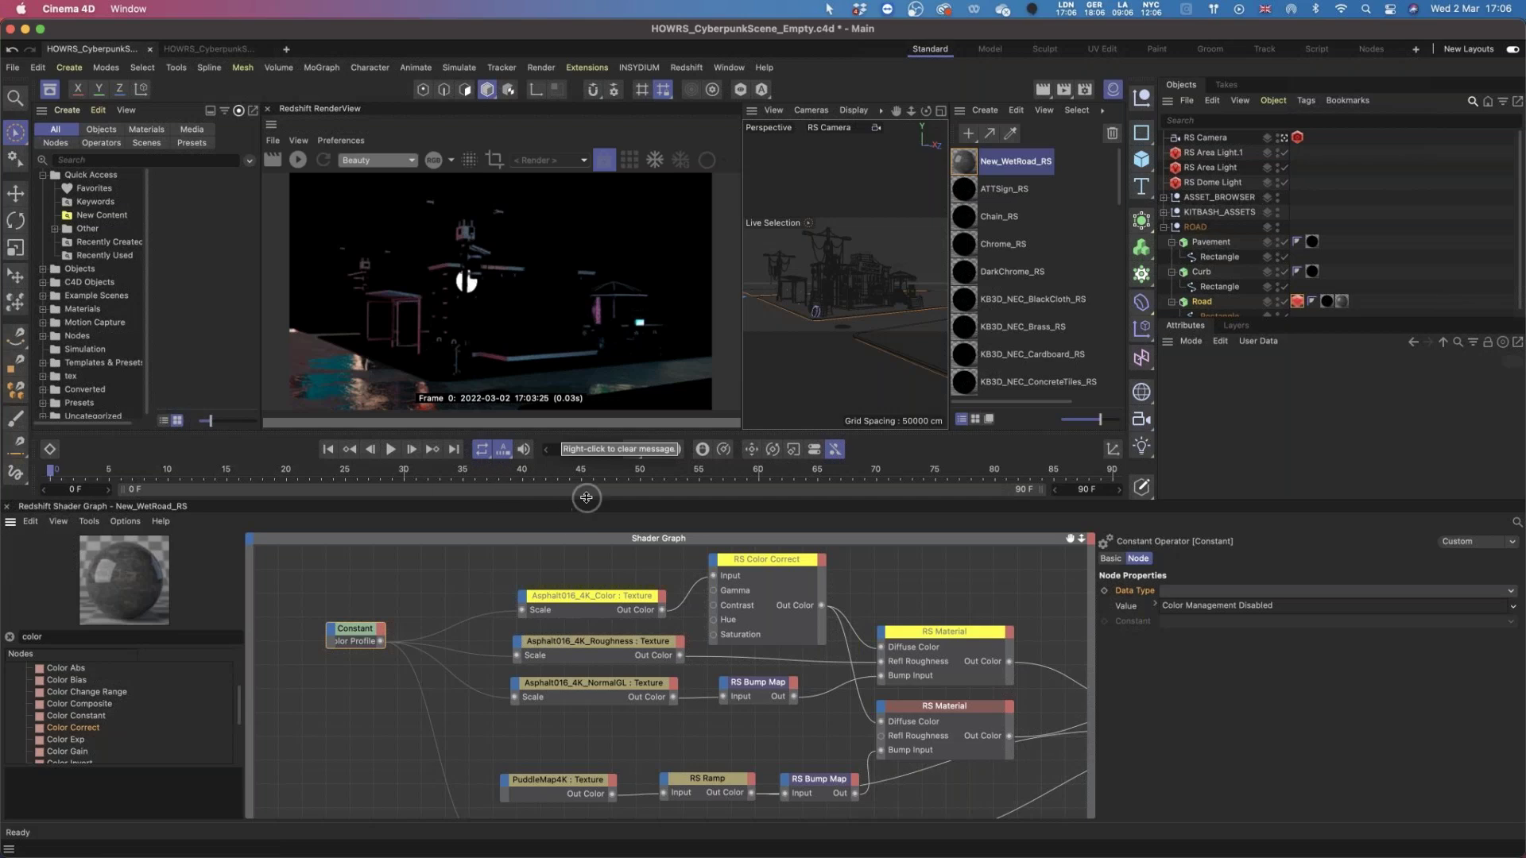
Undo the Constant node's Data Type changes and its move.
left_click_drag(586, 499, 586, 544)
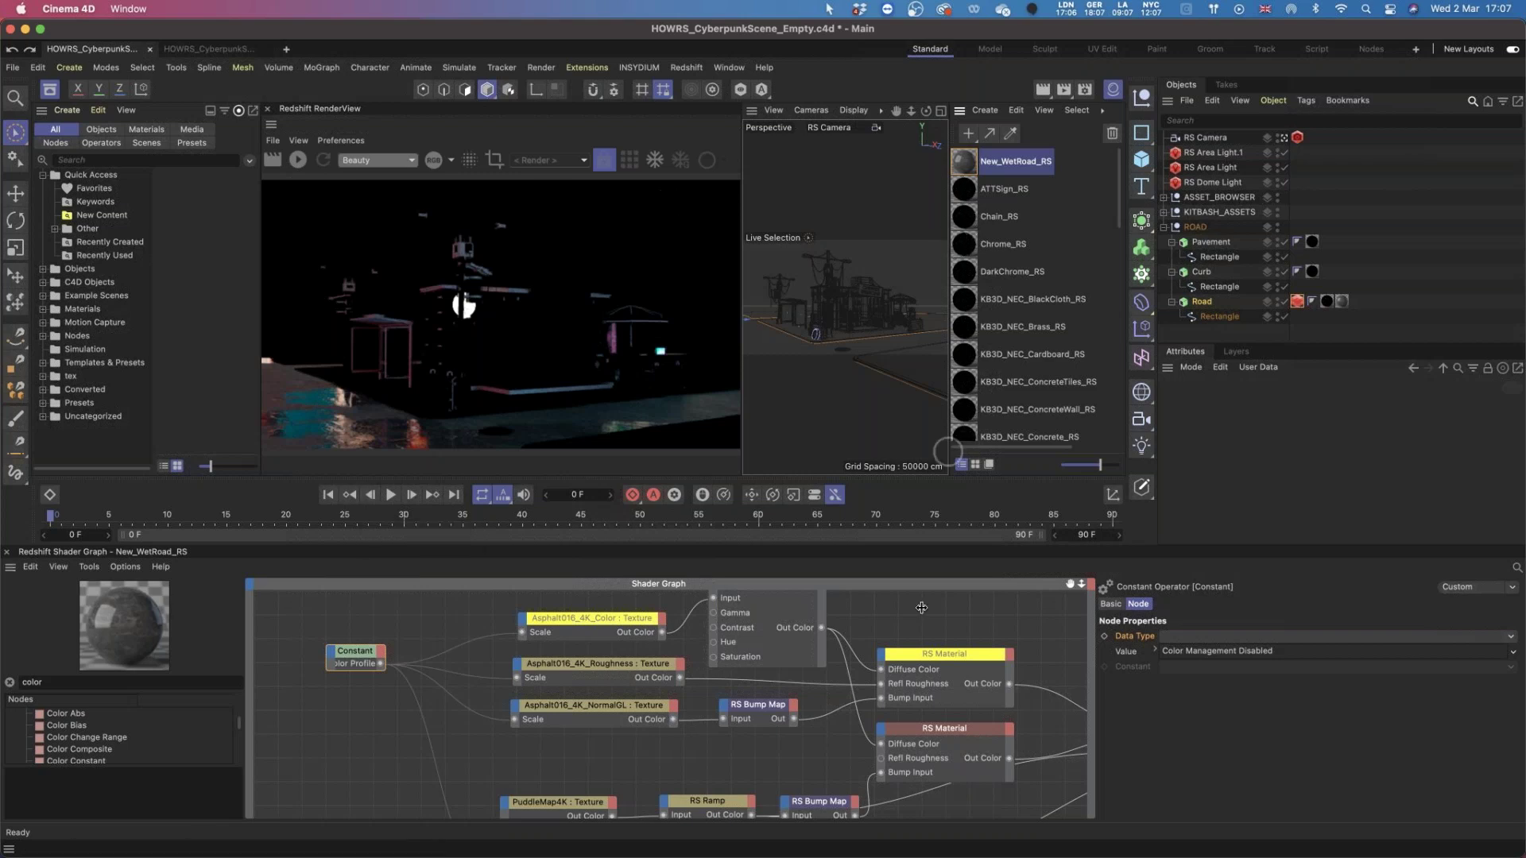
key("super+z")
key("super+z")
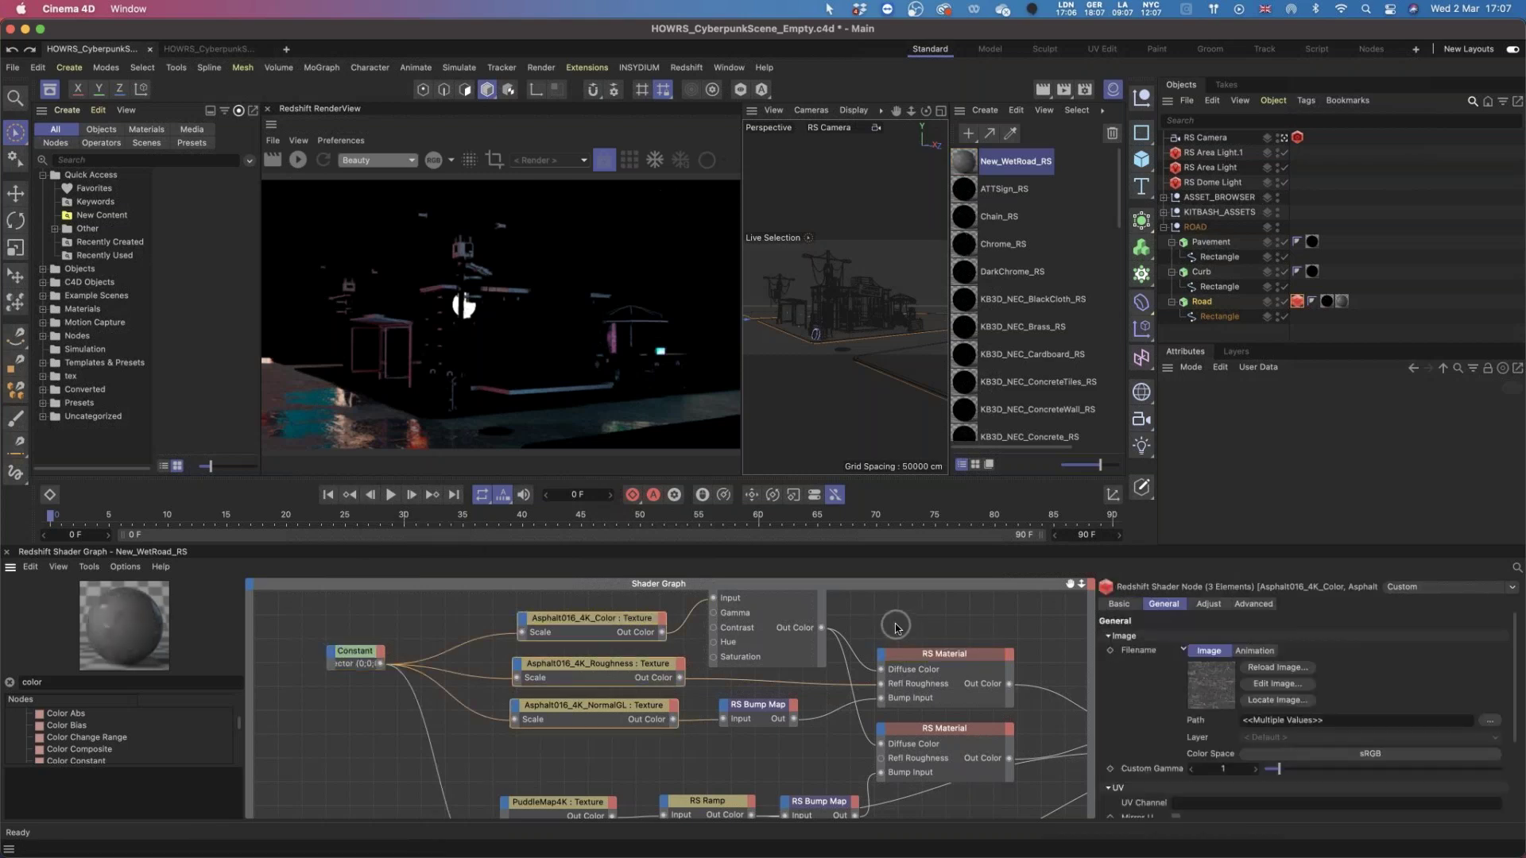
key("super+z")
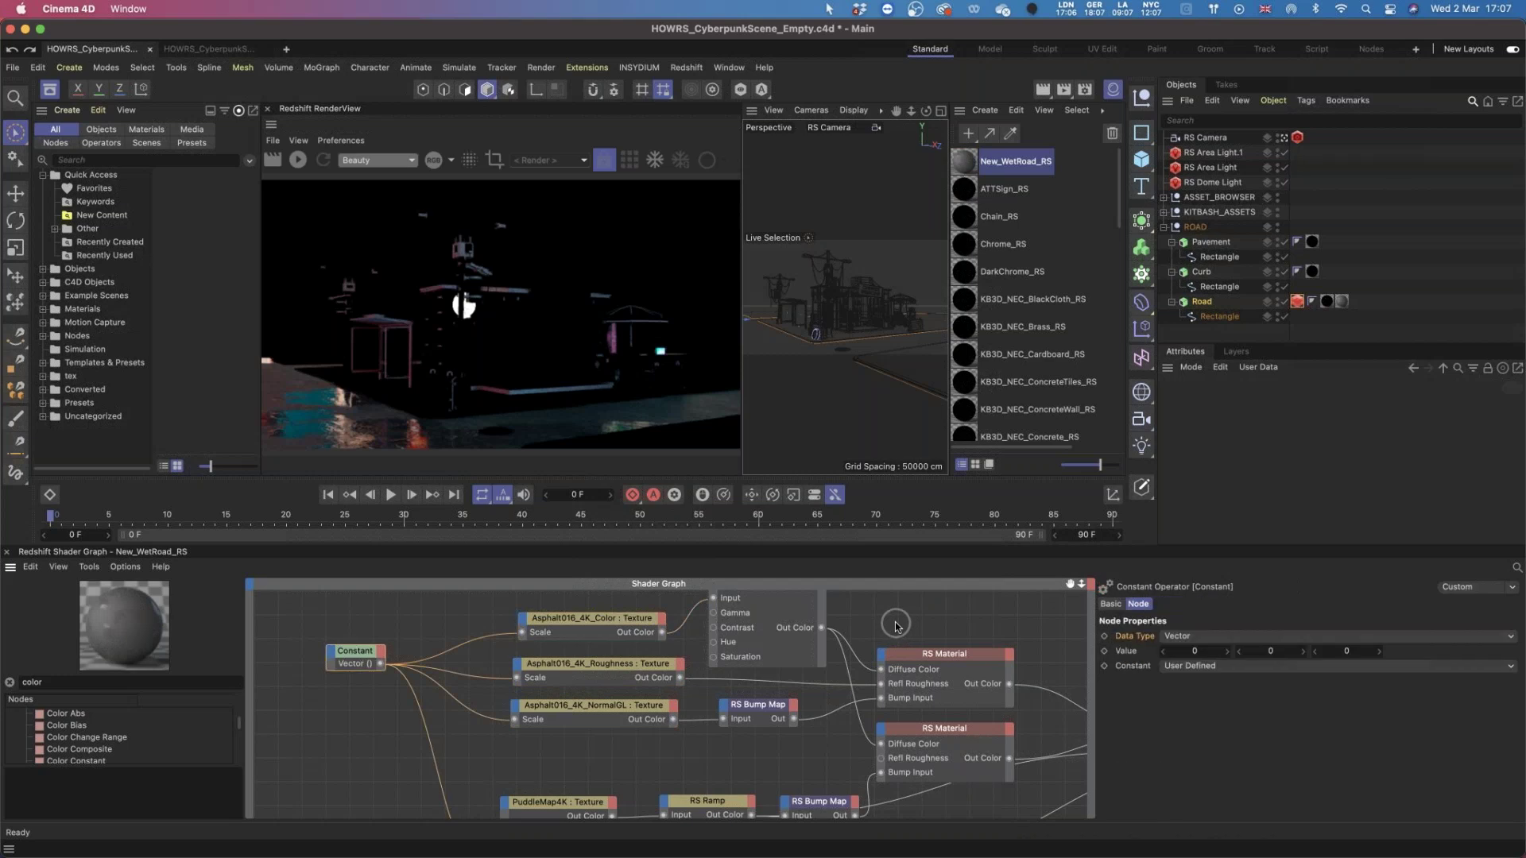
key("super+z")
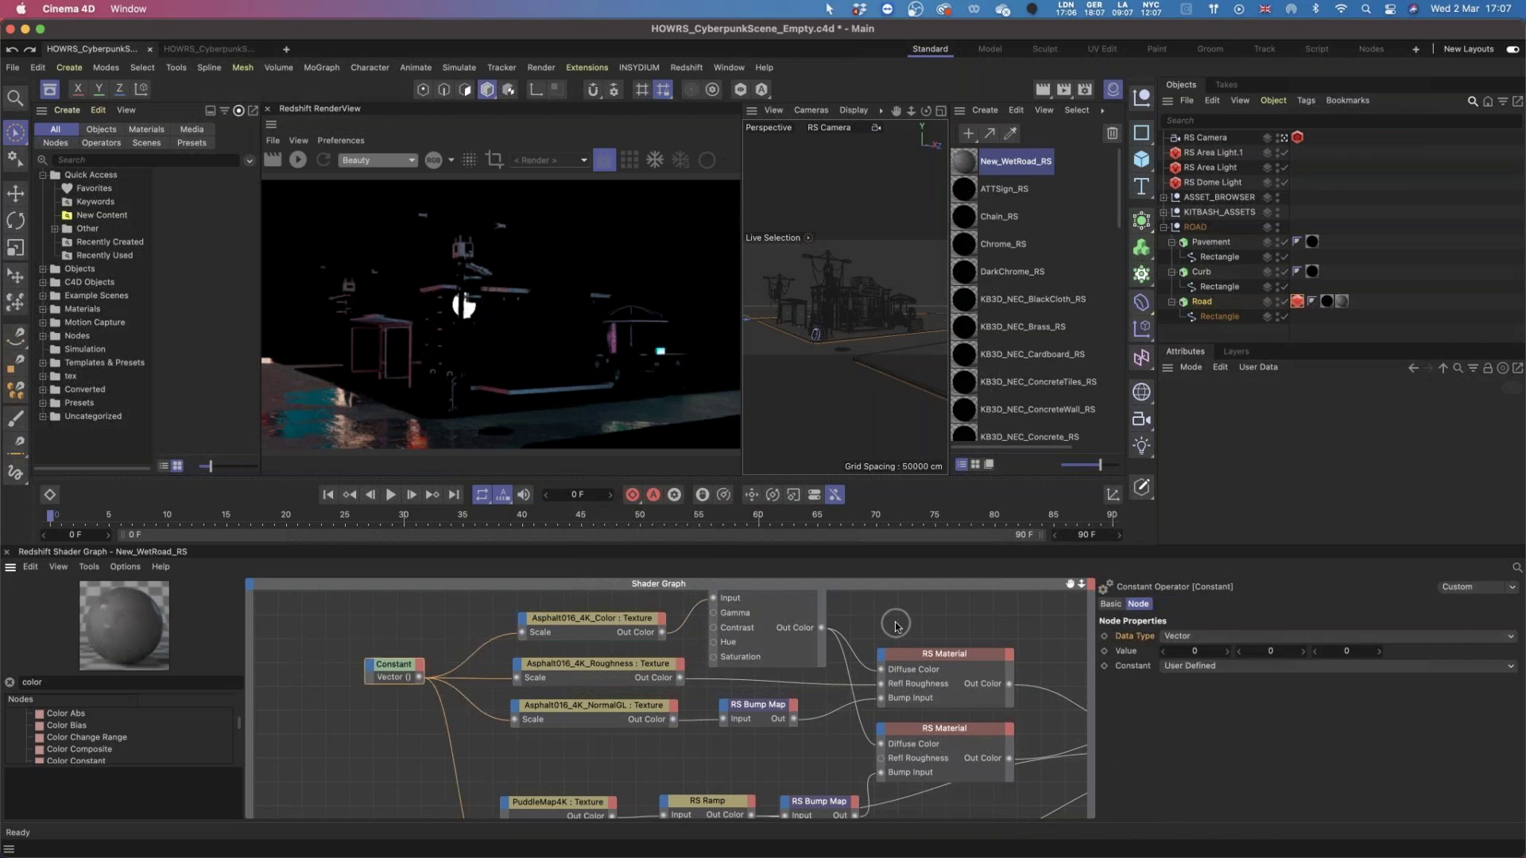
key("super+z")
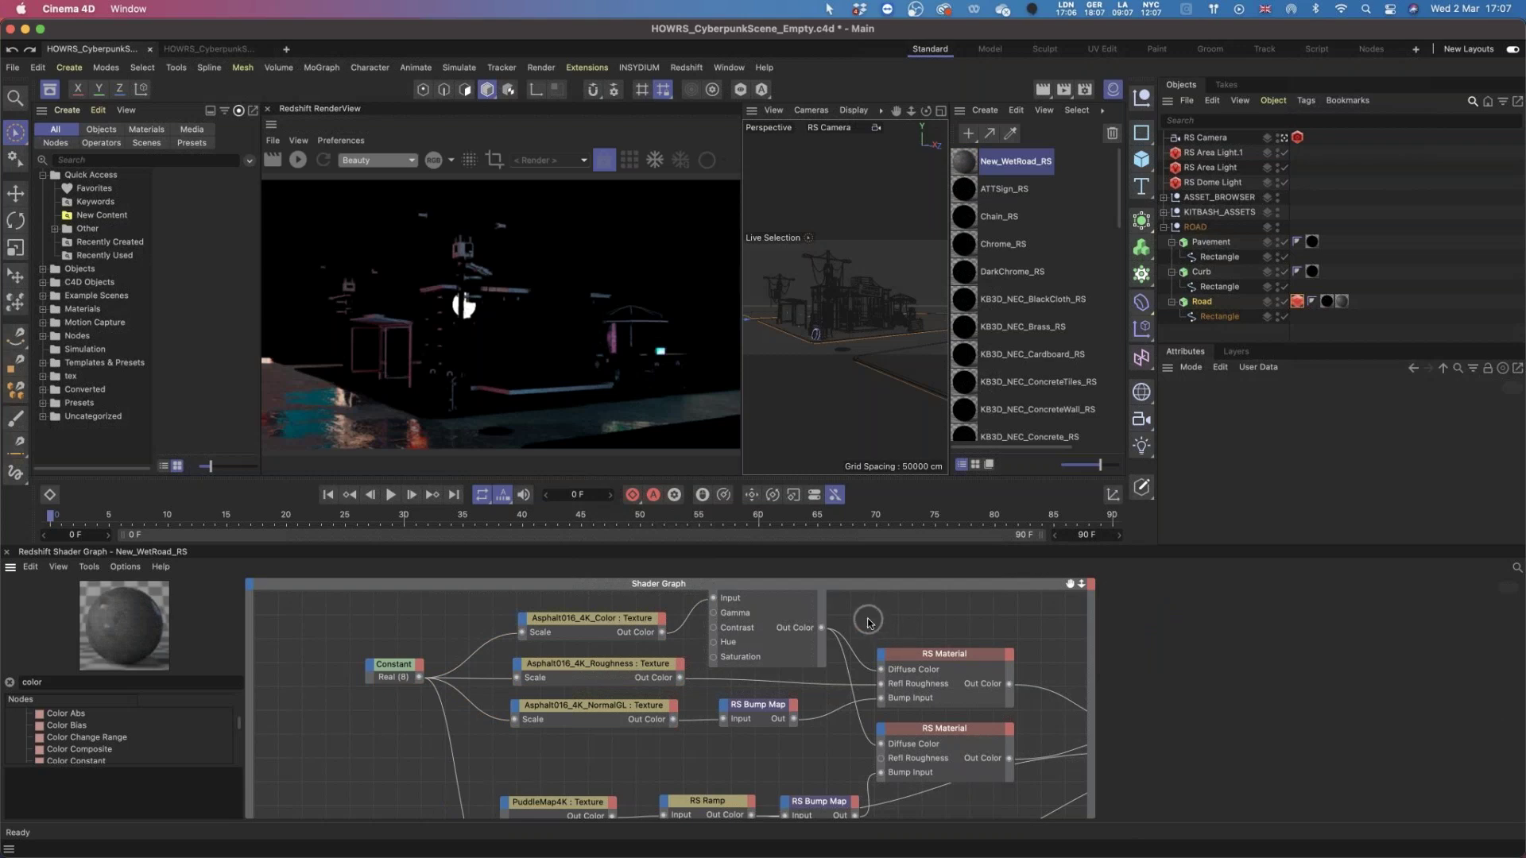
left_click(869, 622)
left_click(124, 567)
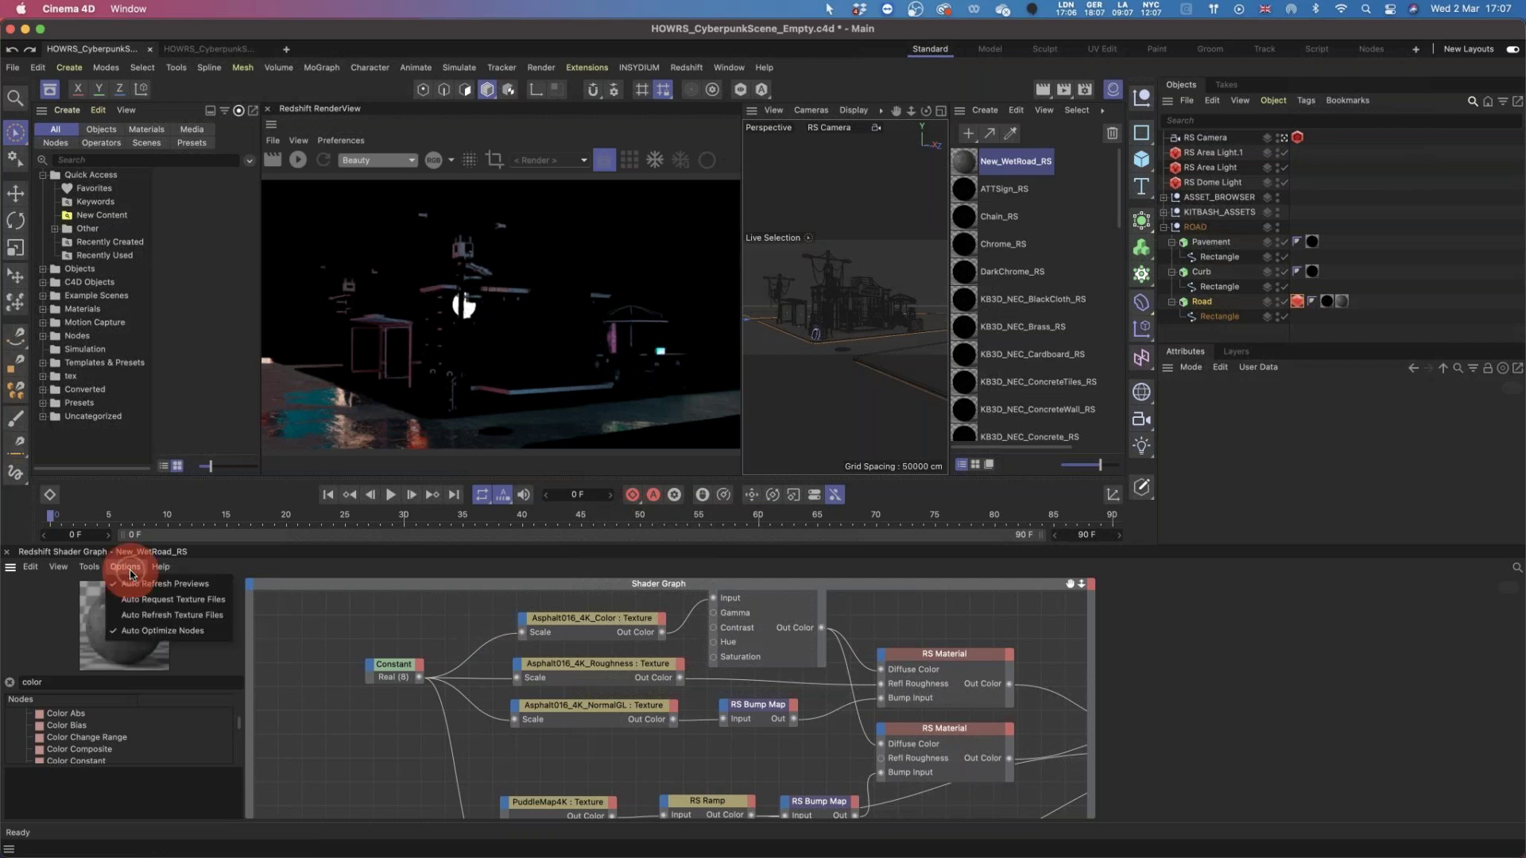
left_click(91, 566)
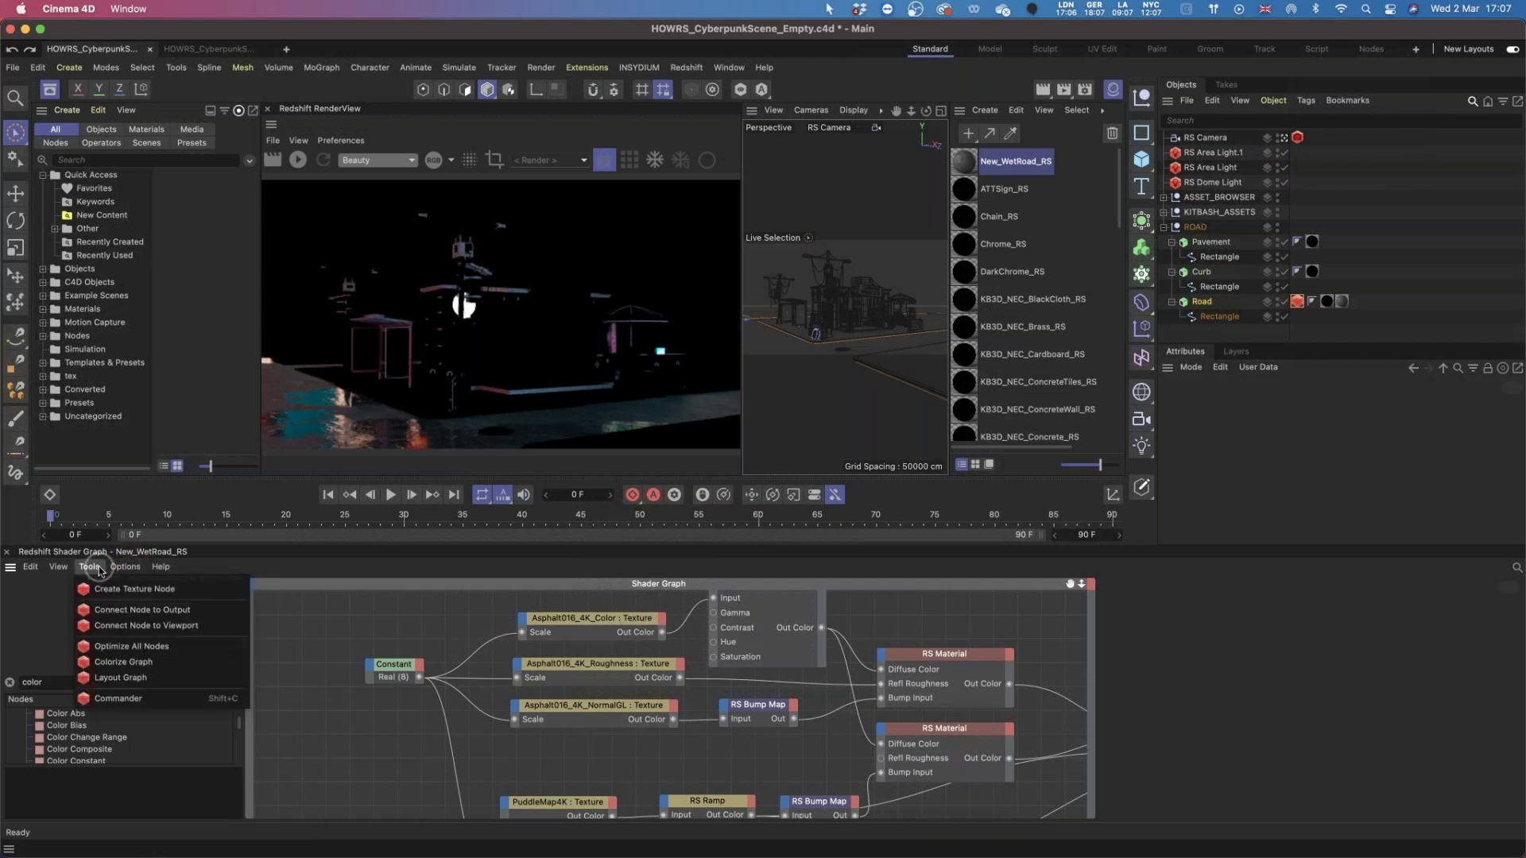
left_click(40, 566)
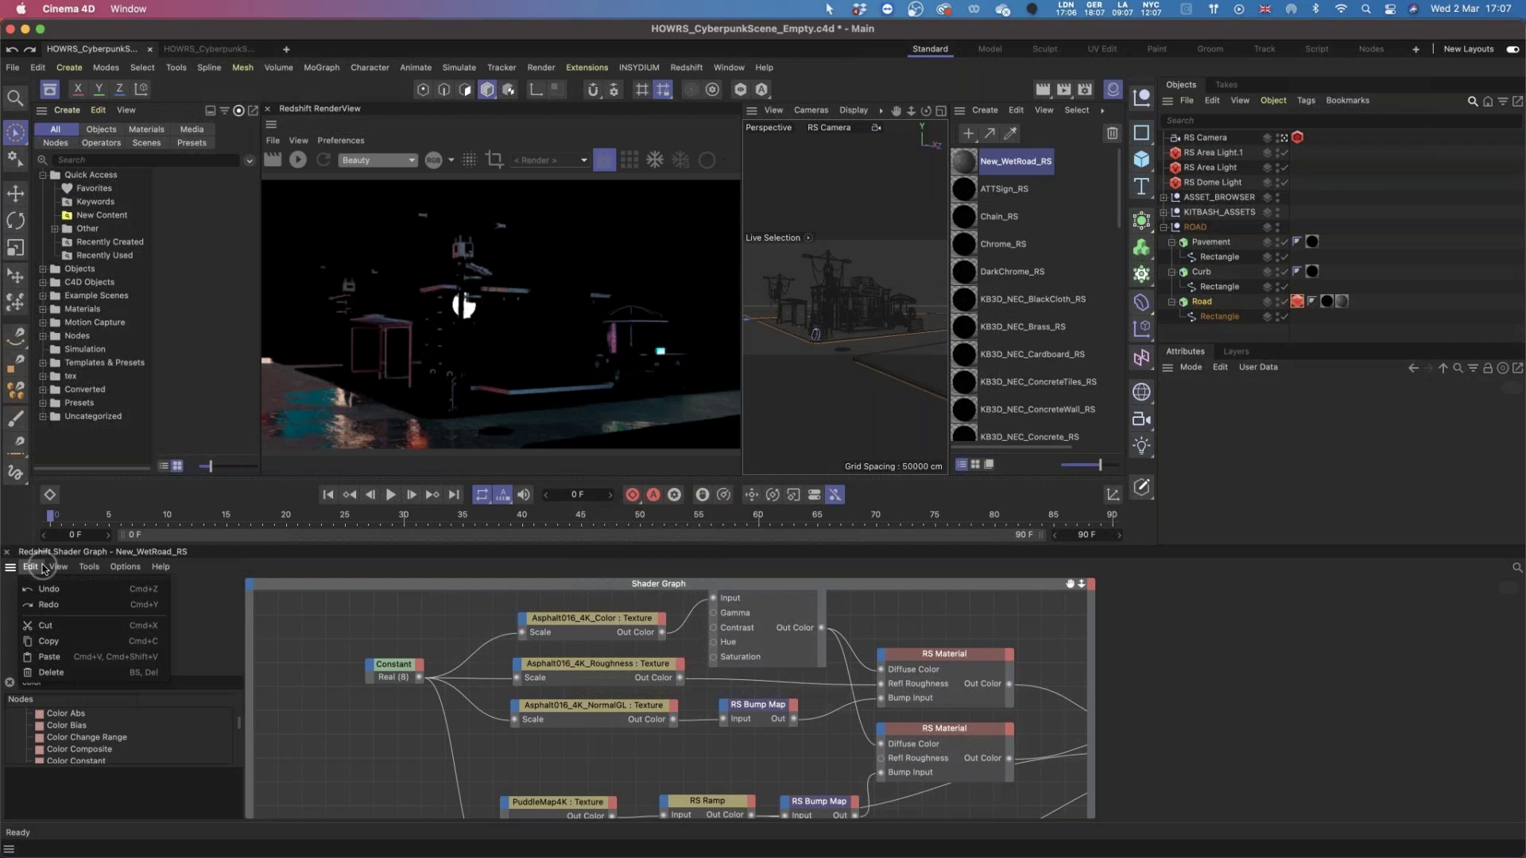
left_click(157, 566)
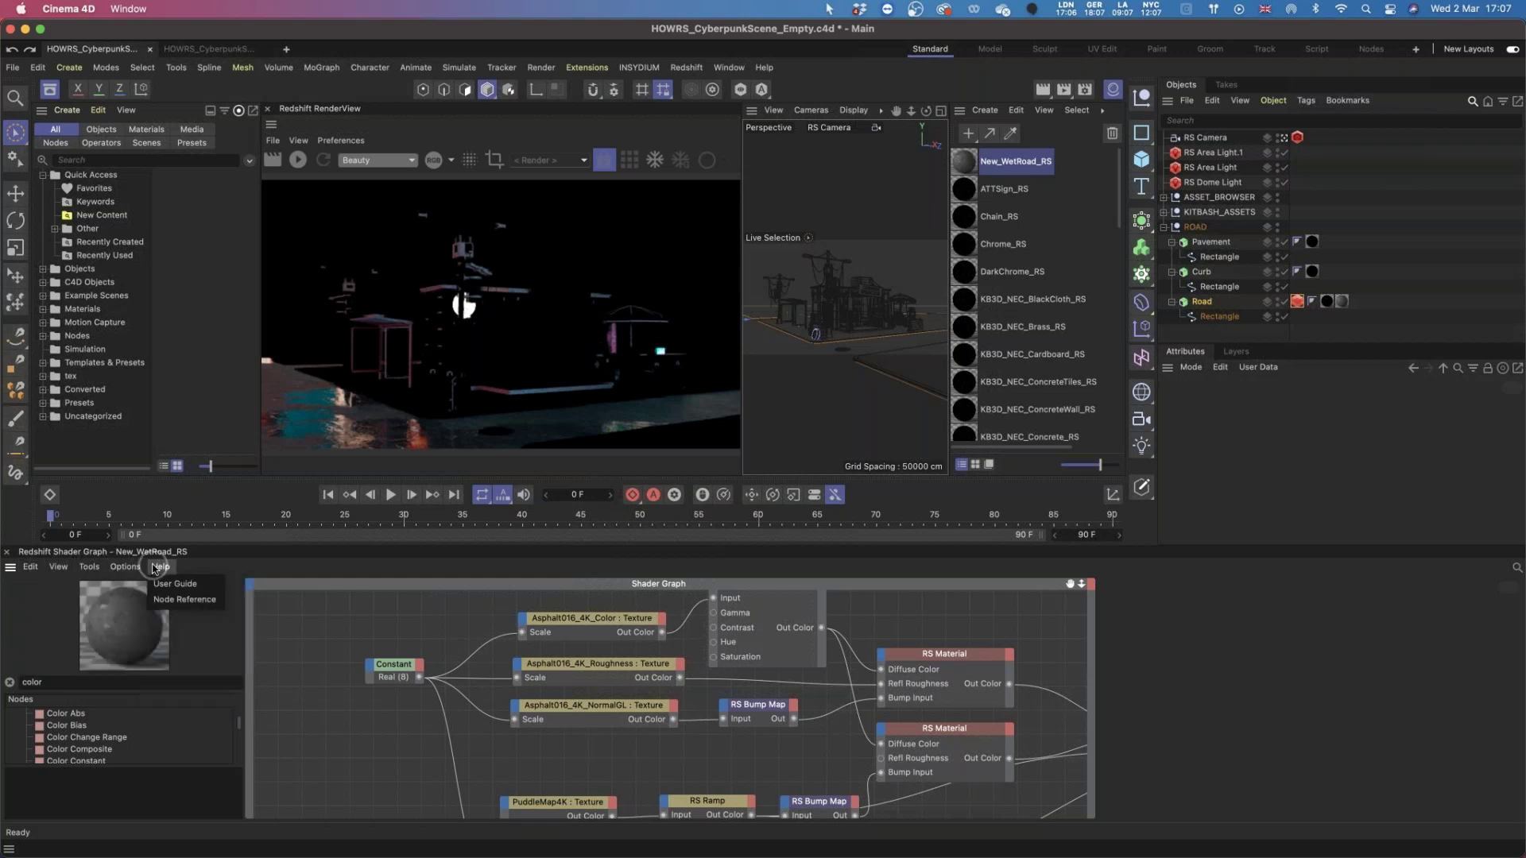
left_click(121, 566)
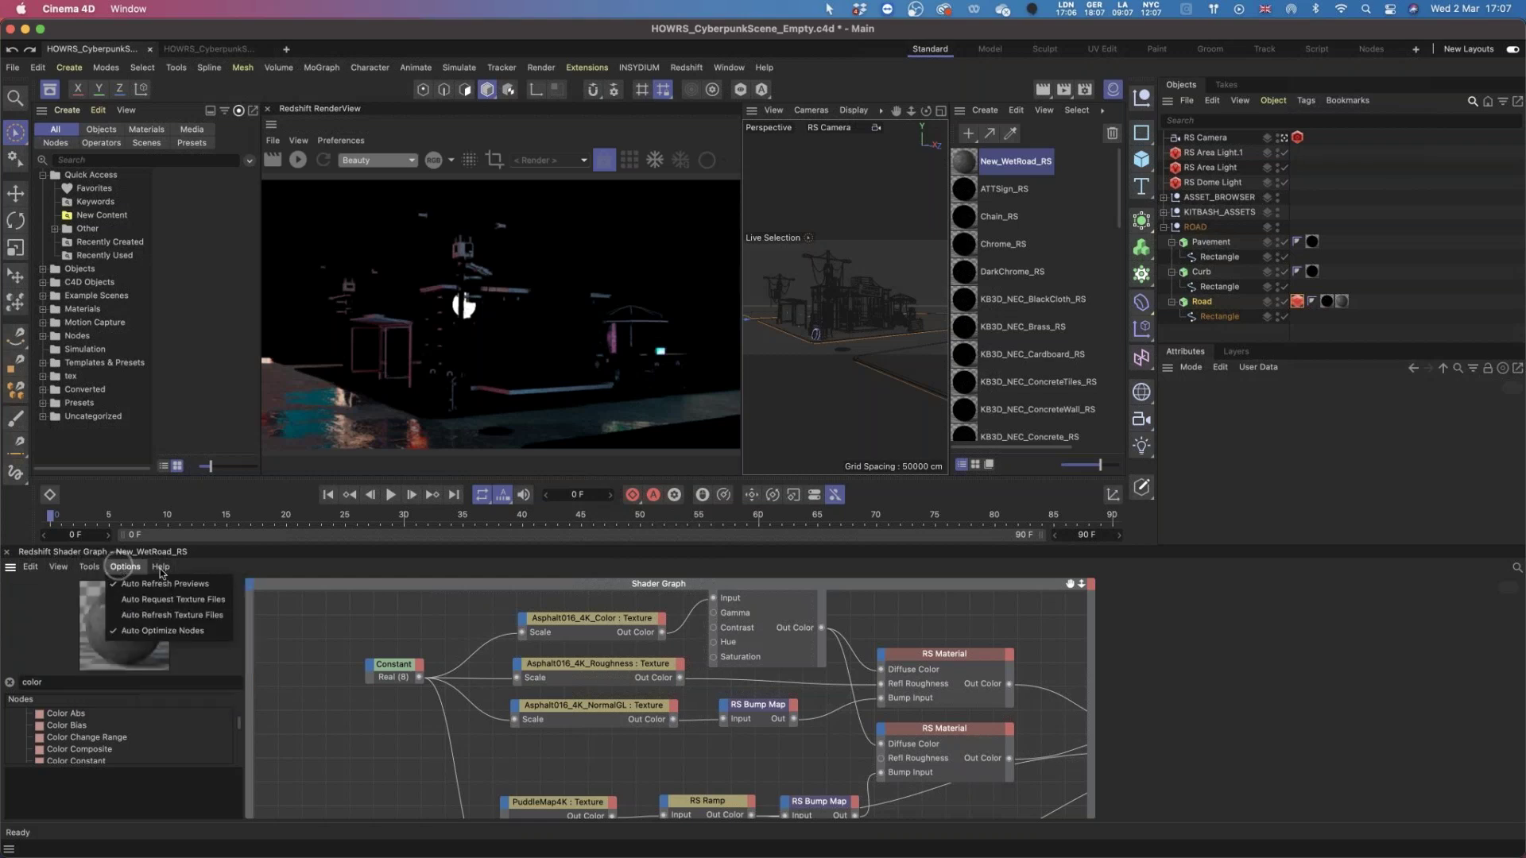
left_click(90, 566)
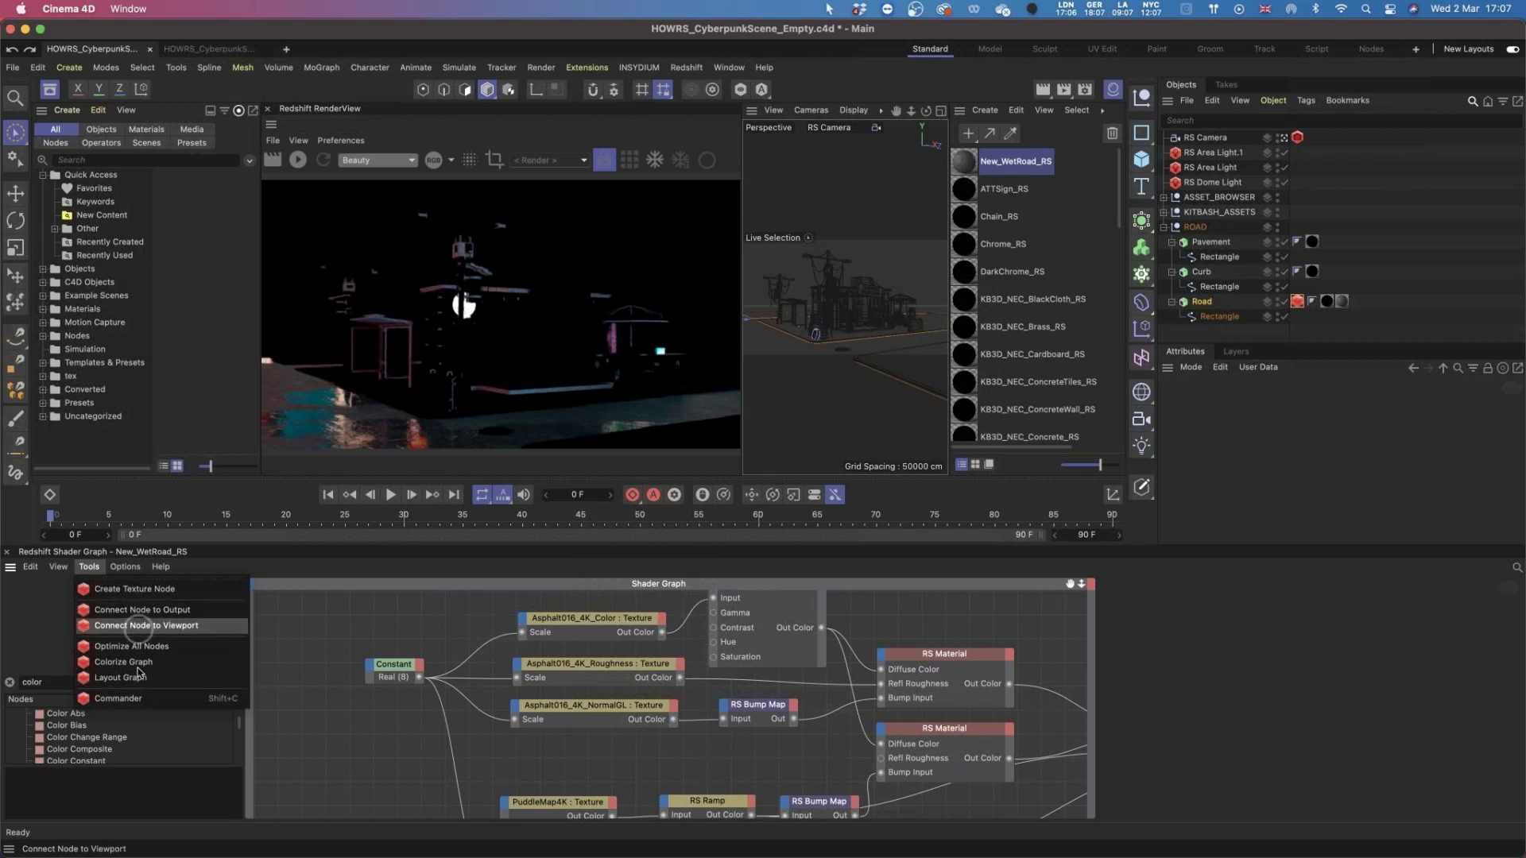
left_click(304, 650)
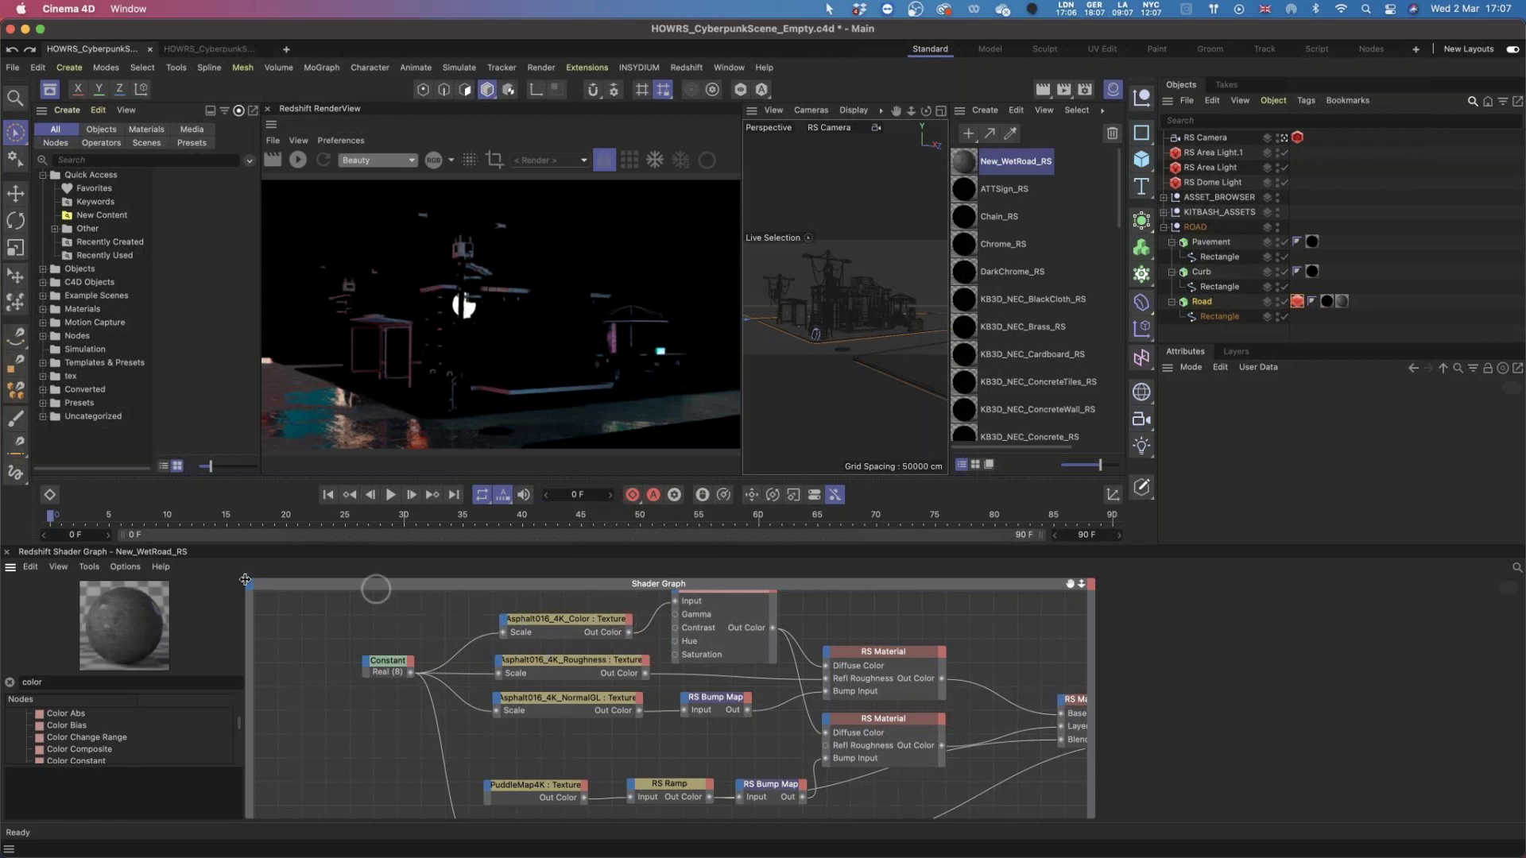
left_click(92, 567)
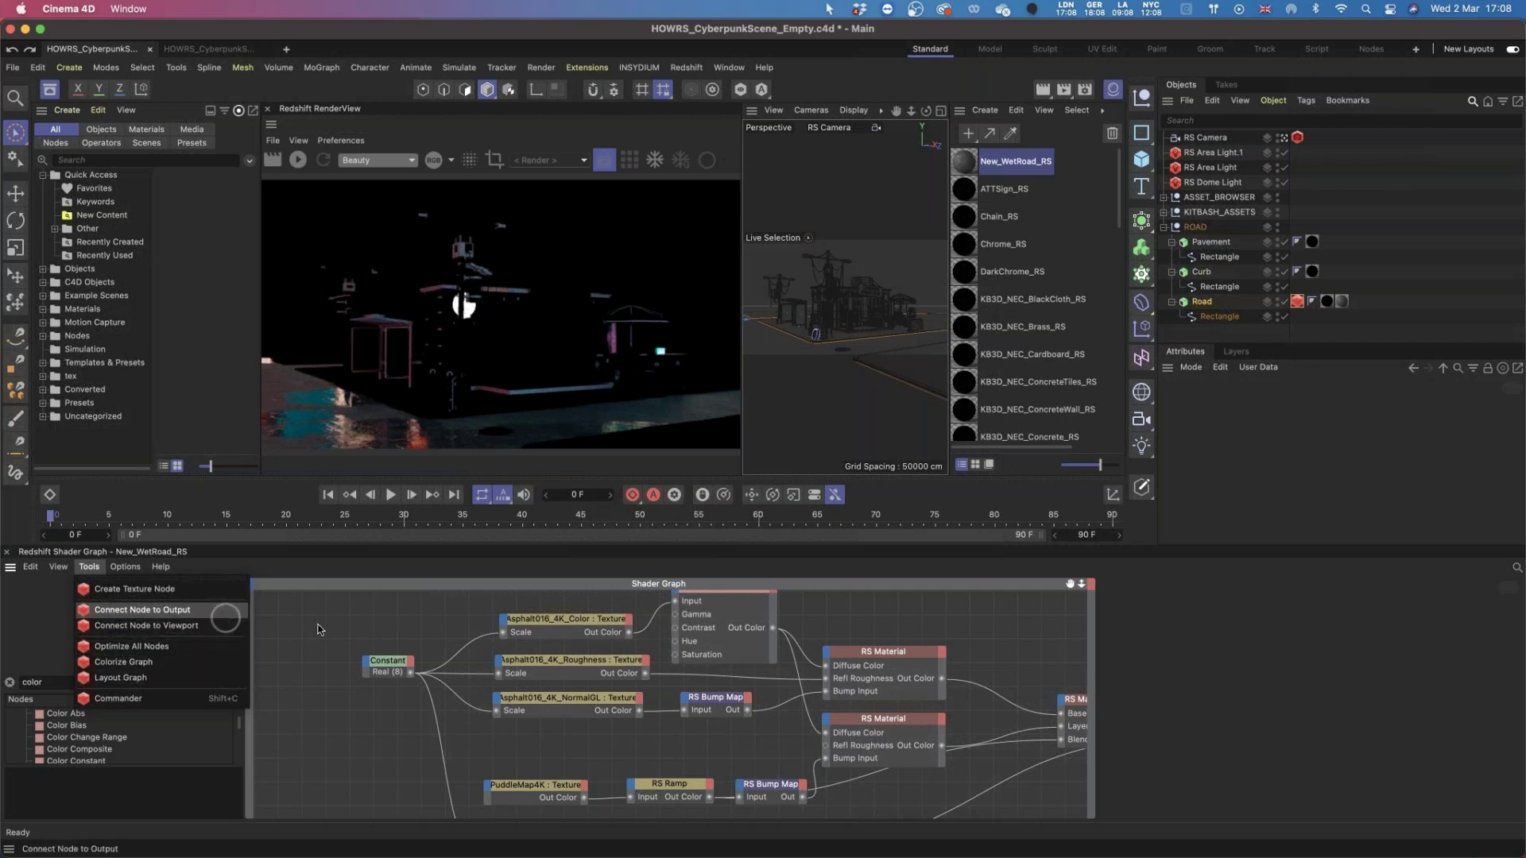
left_click(187, 609)
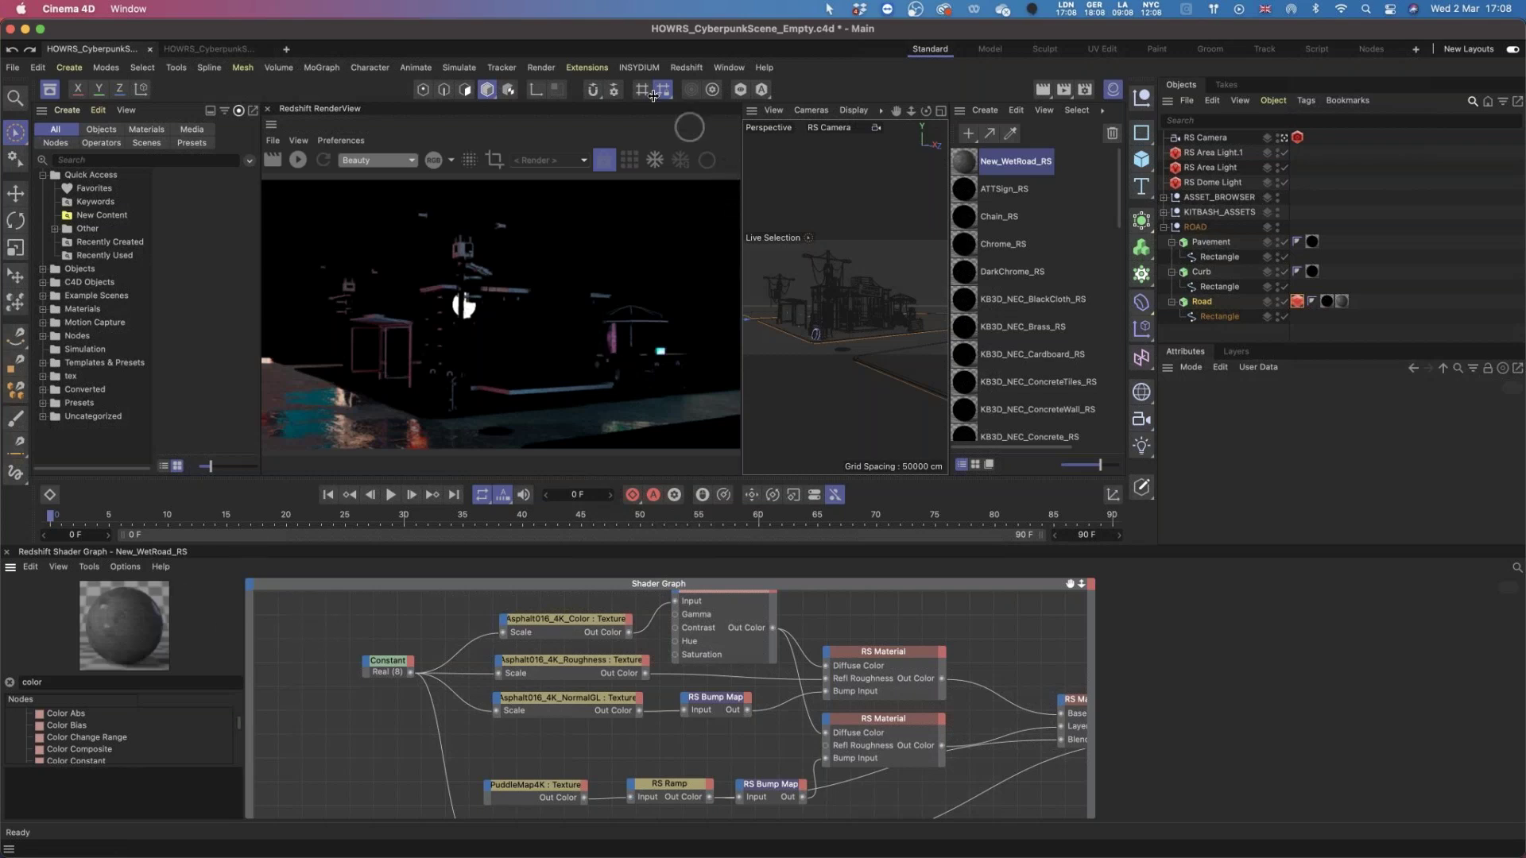
Review the Redshift preferences down to the IPR options and close them.
left_click(686, 67)
left_click(740, 157)
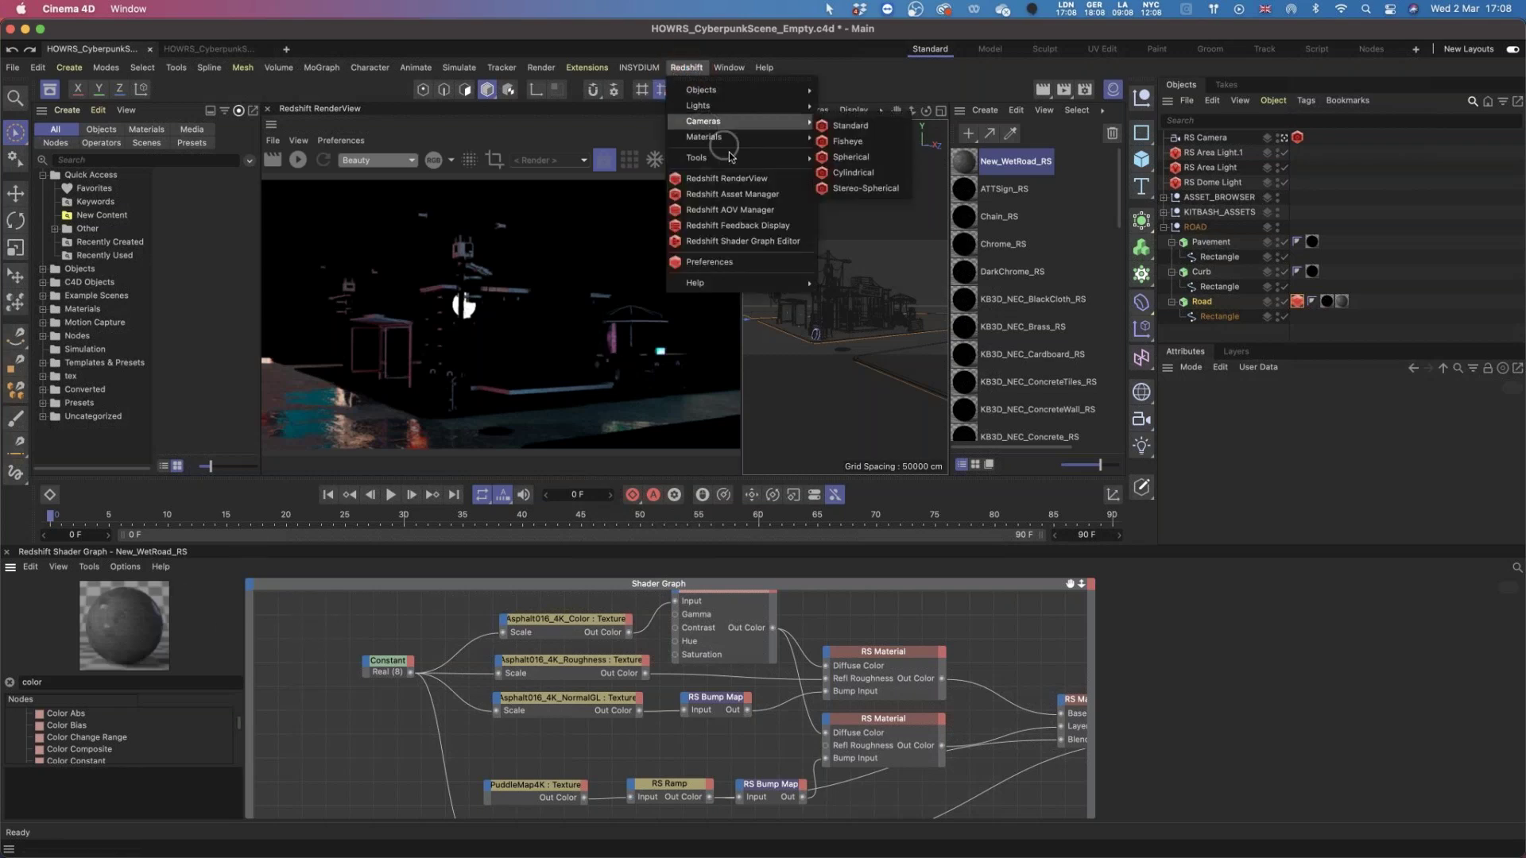
left_click(742, 262)
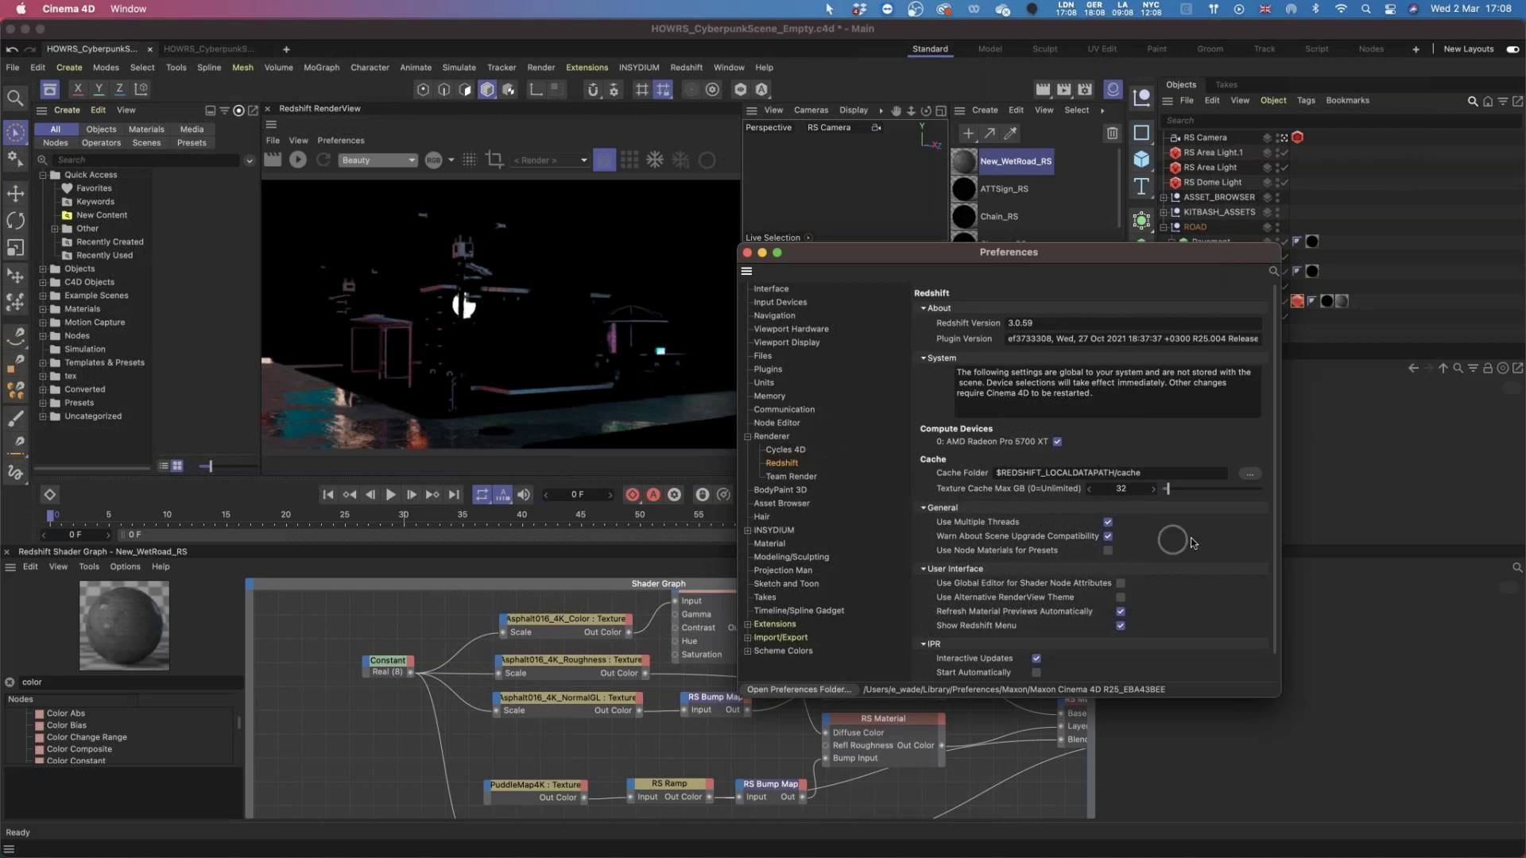
left_click_drag(1269, 521, 1277, 600)
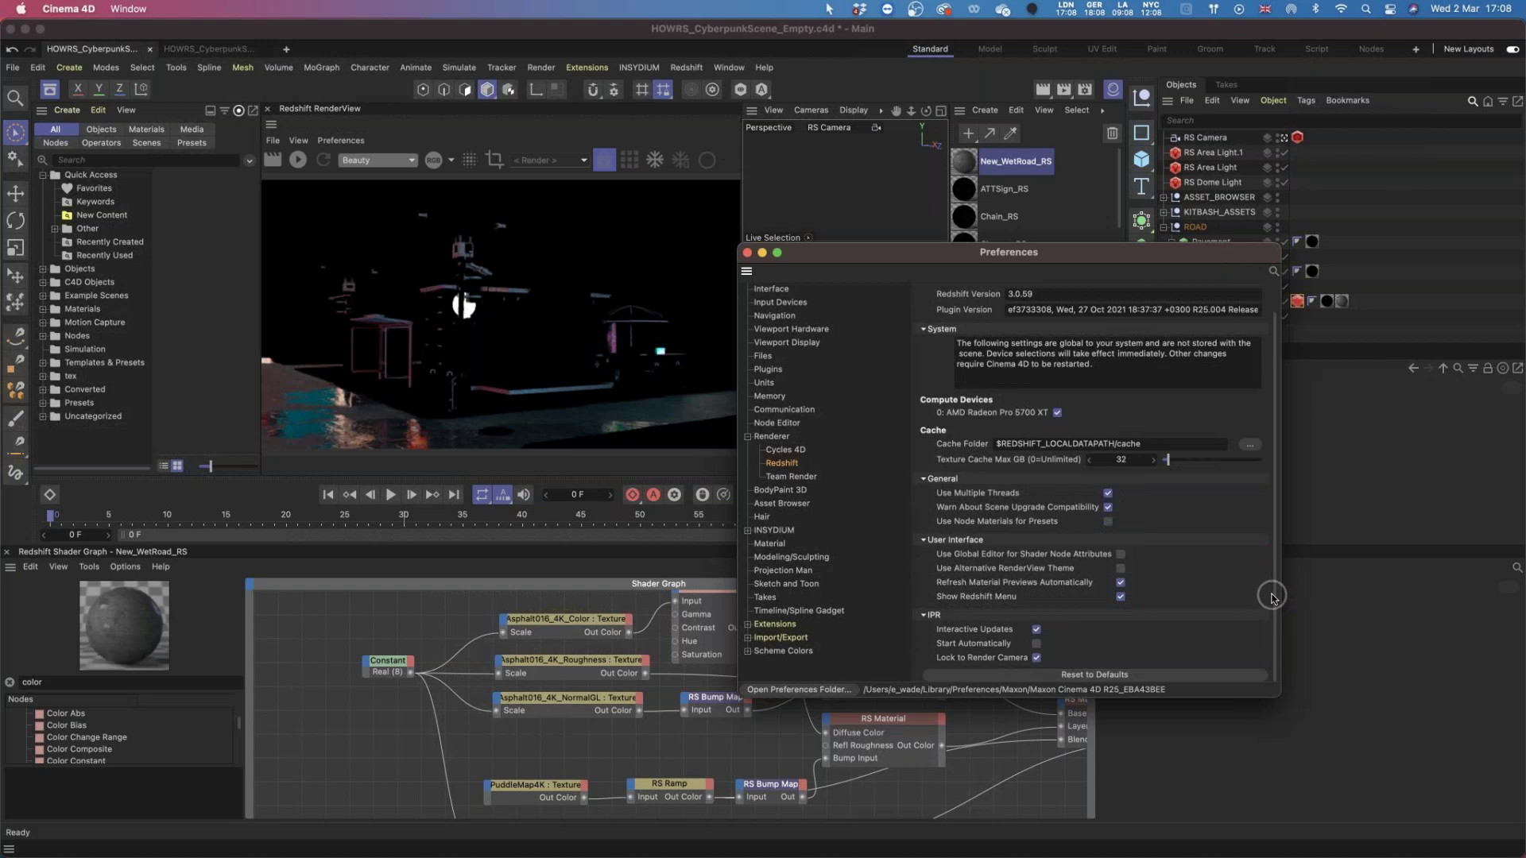
left_click(747, 255)
left_click(362, 628)
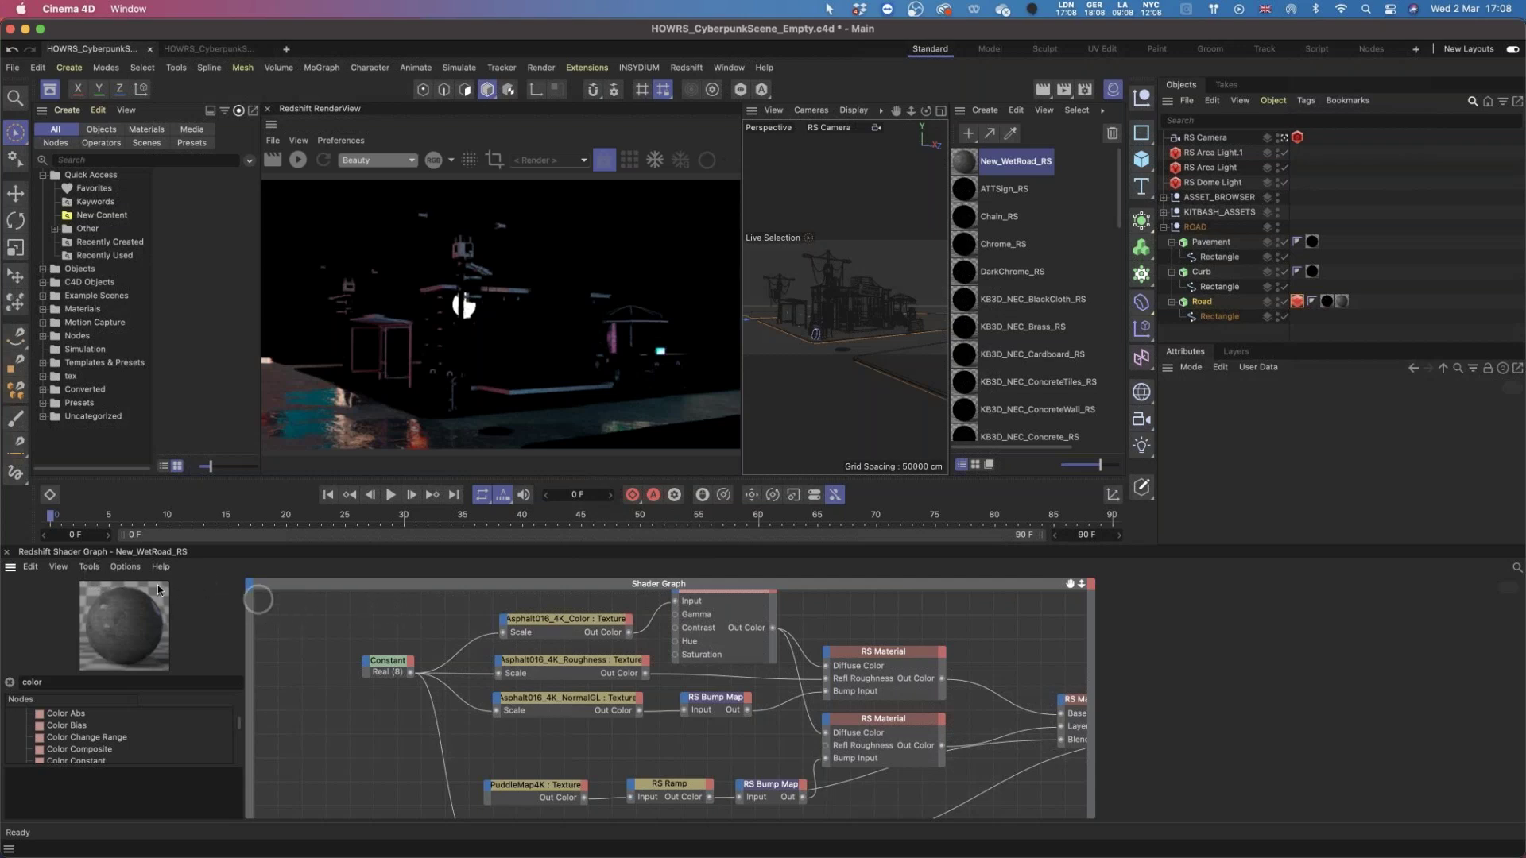
left_click(89, 566)
left_click(291, 626)
Hide the Asset Browser and close the Redshift Shader Graph to enlarge the RenderView.
left_click(52, 94)
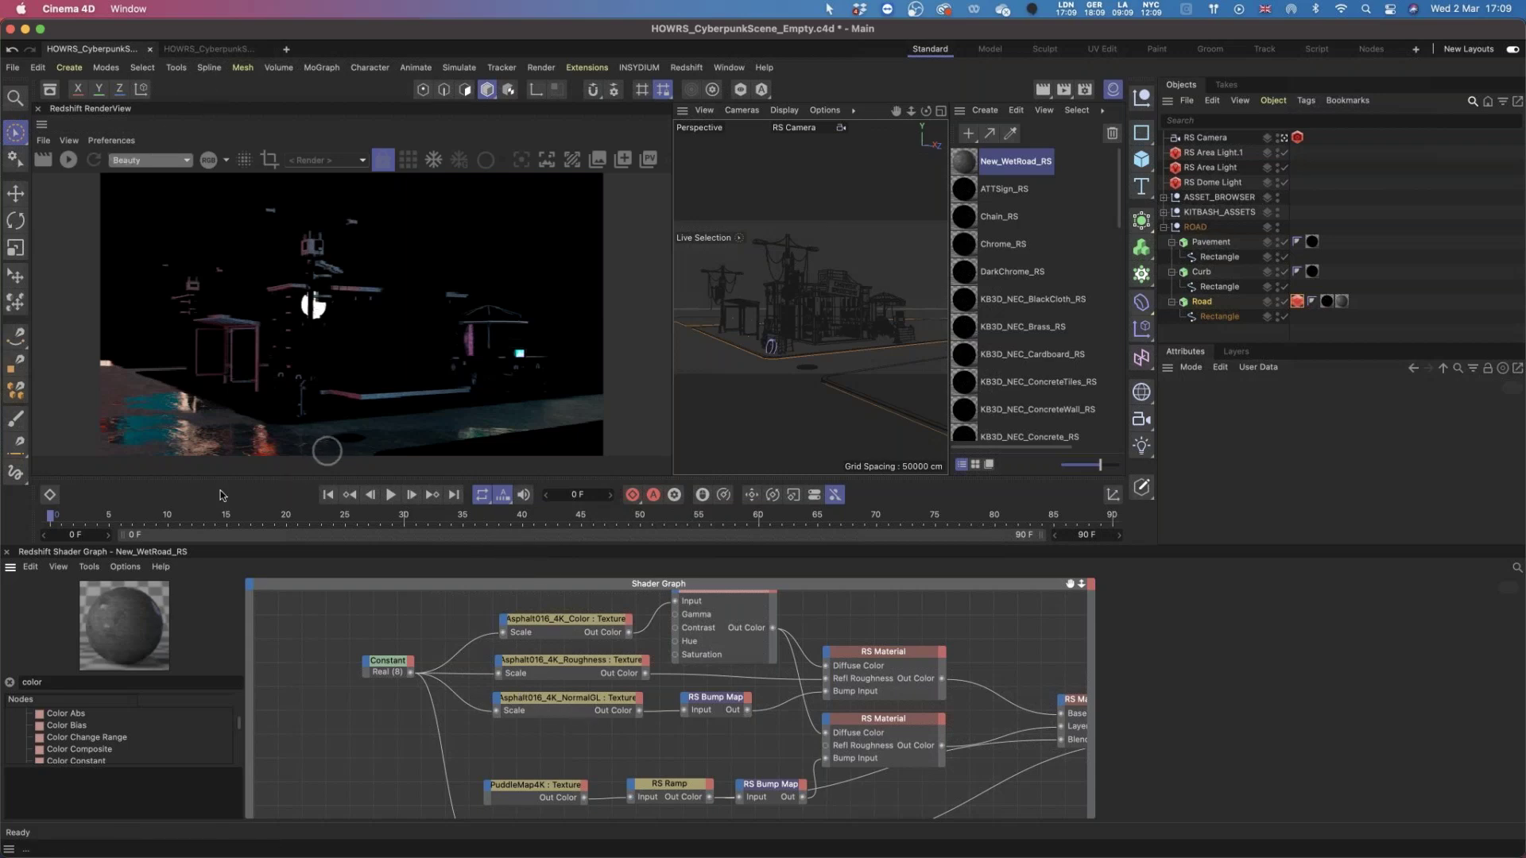
left_click(6, 551)
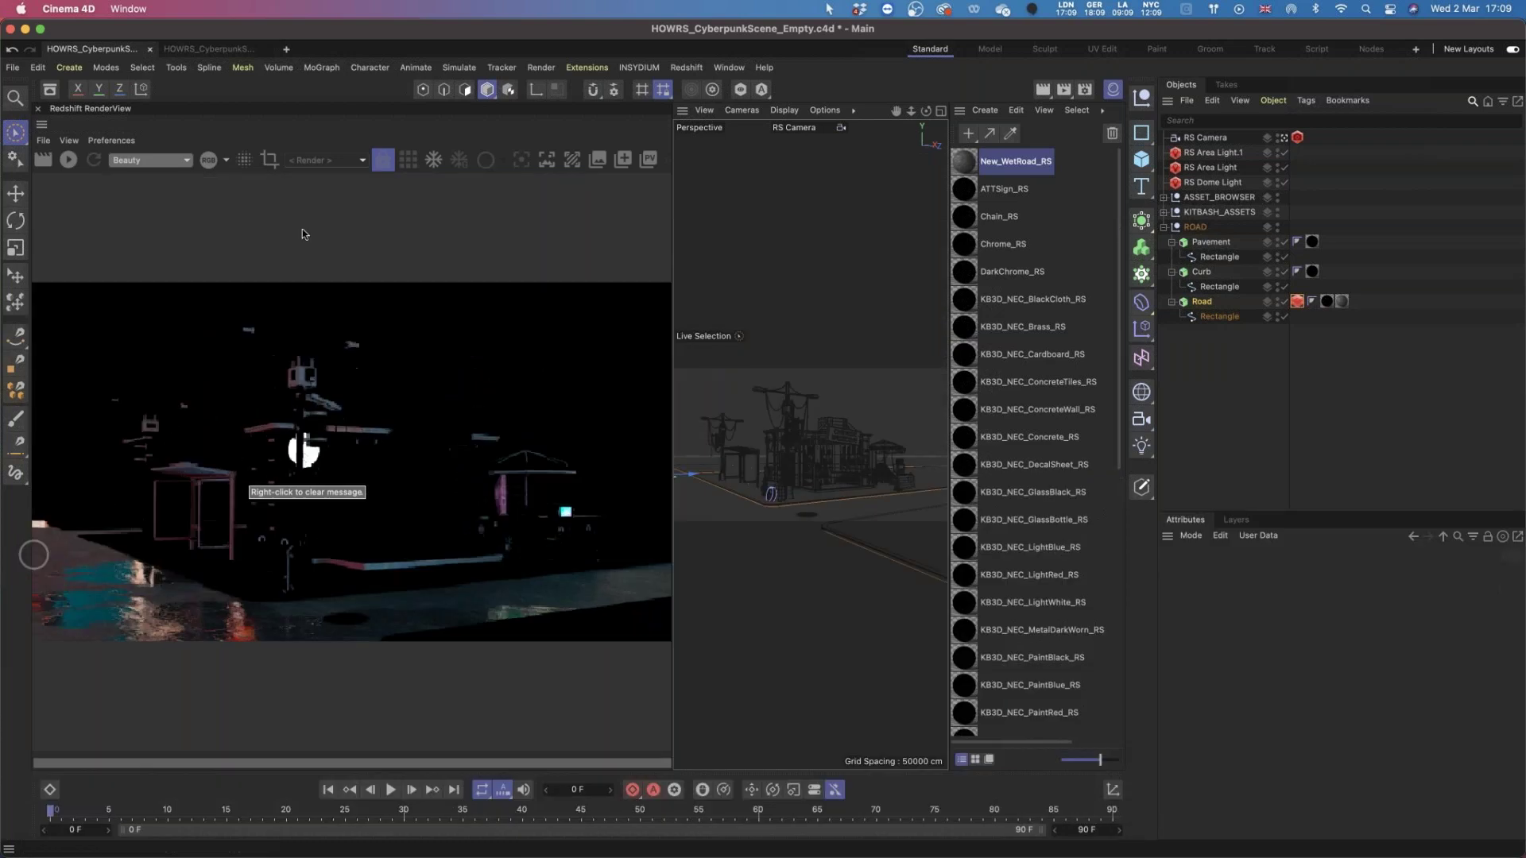
Render a live Redshift preview of the HOWRS_CyberpunkScene_Final scene through the RS Camera.
left_click(223, 50)
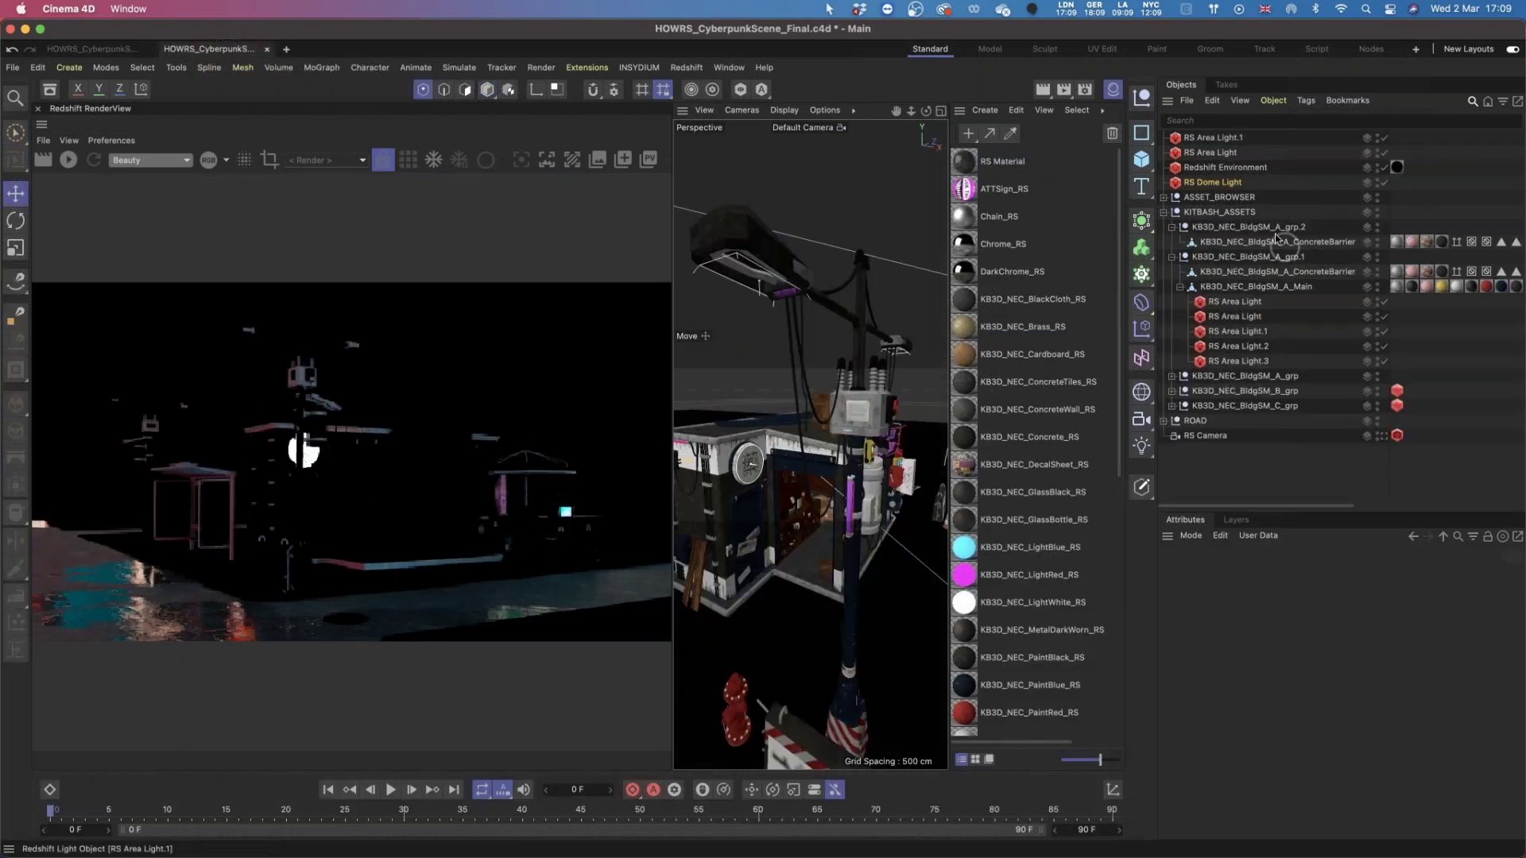
left_click(1382, 435)
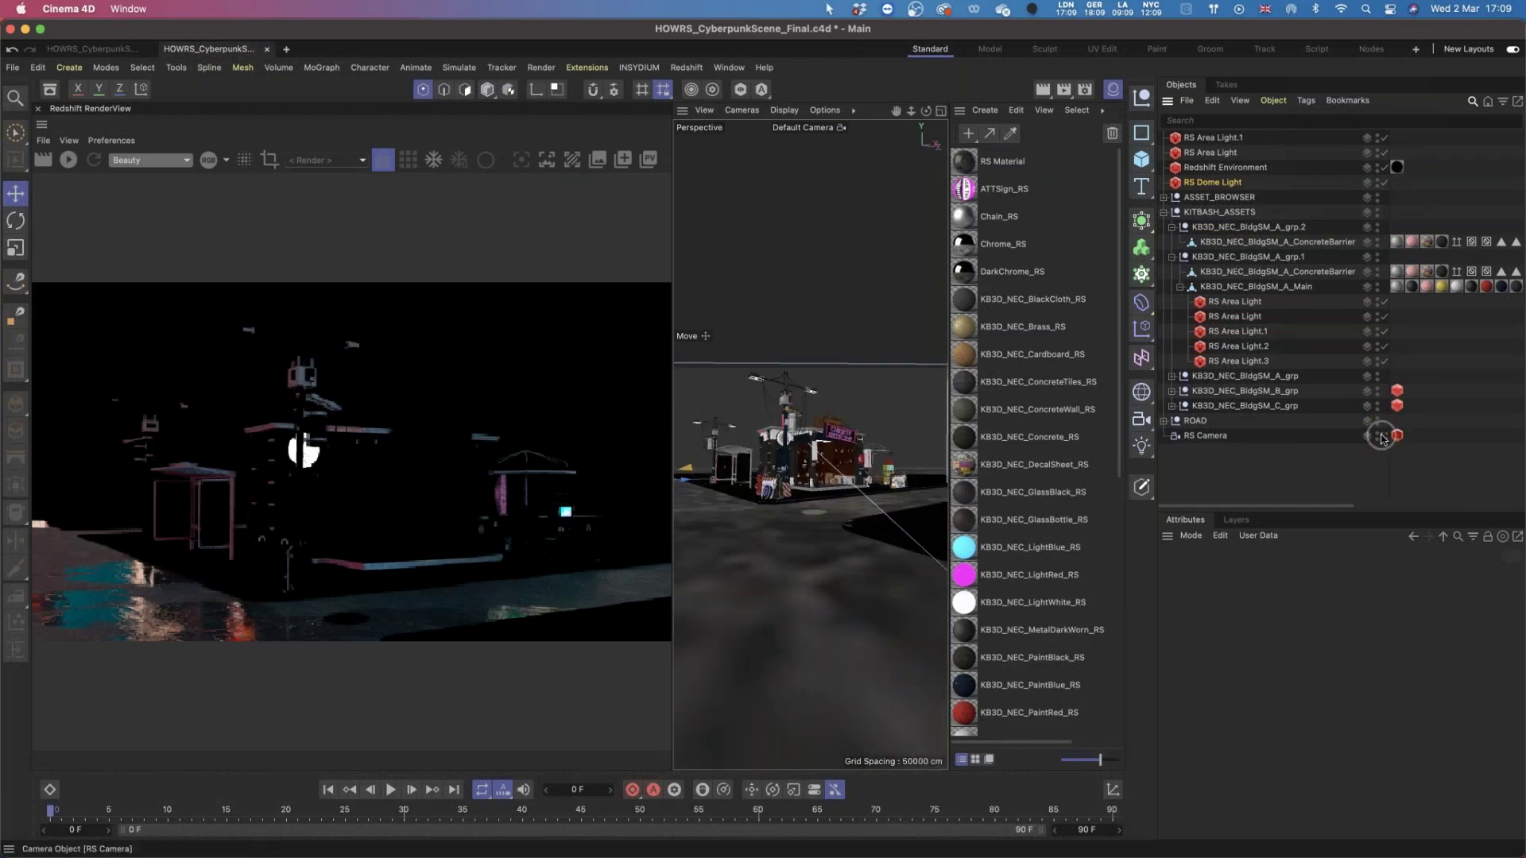
left_click(69, 160)
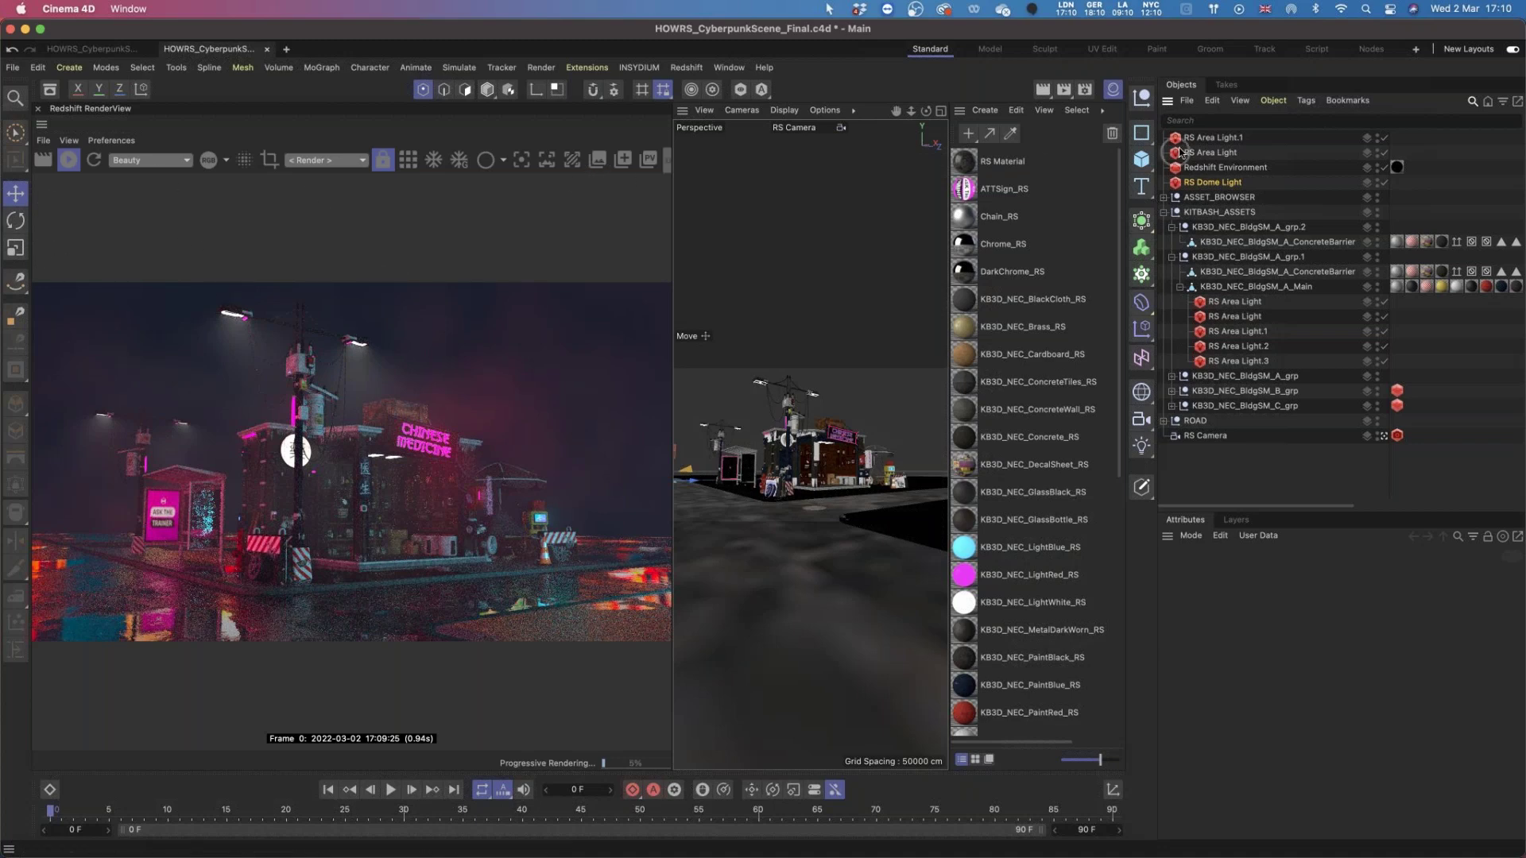
Hide the material list and stop the live render.
left_click(1115, 93)
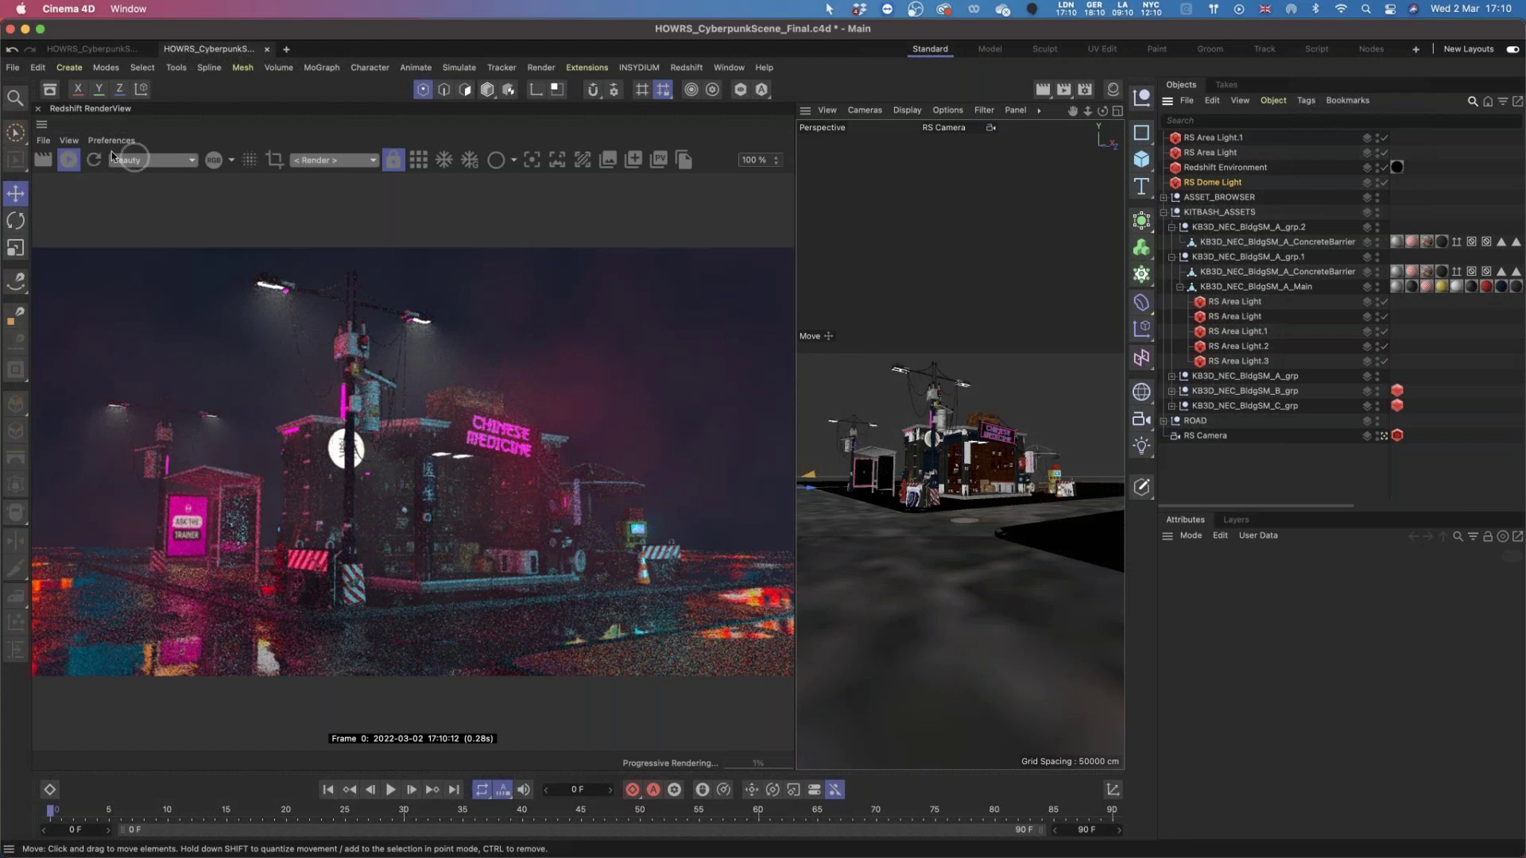
left_click(70, 141)
left_click(261, 105)
left_click(68, 160)
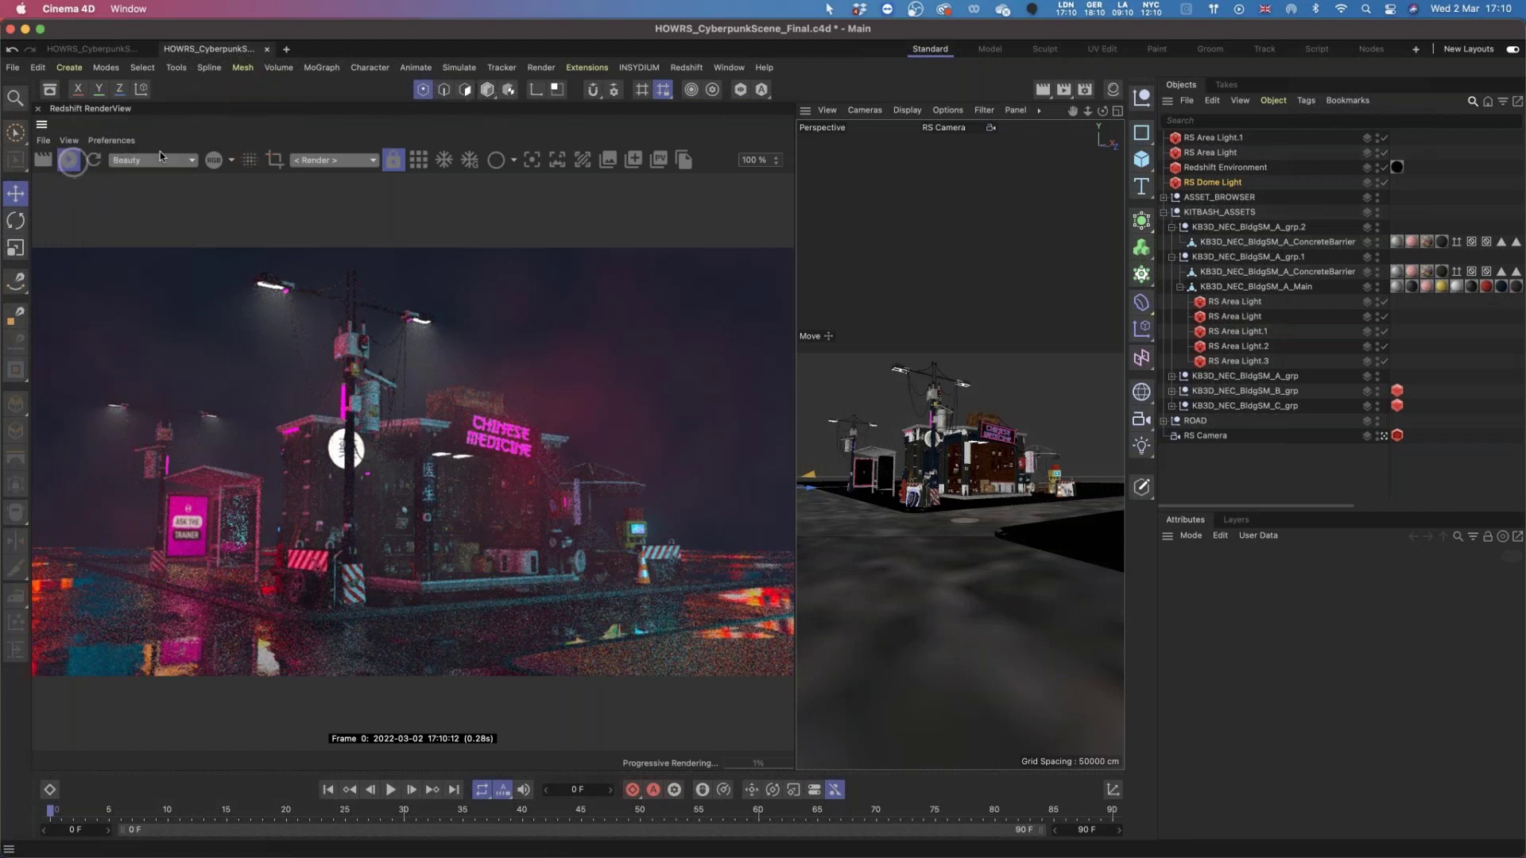
Show the Redshift RenderView's display settings and collapse the Color Management section.
left_click(686, 67)
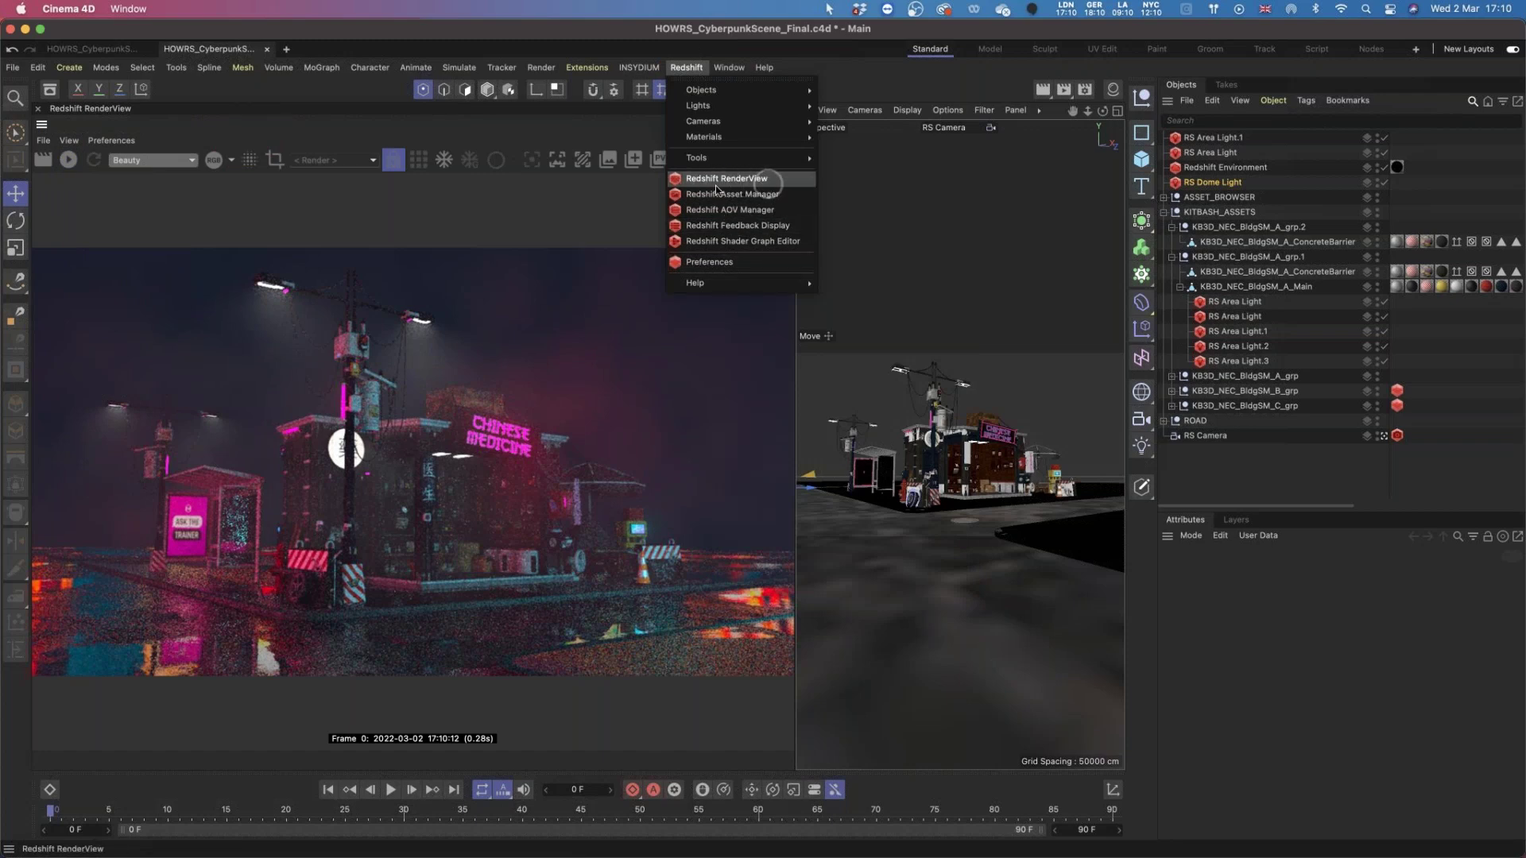
left_click(747, 181)
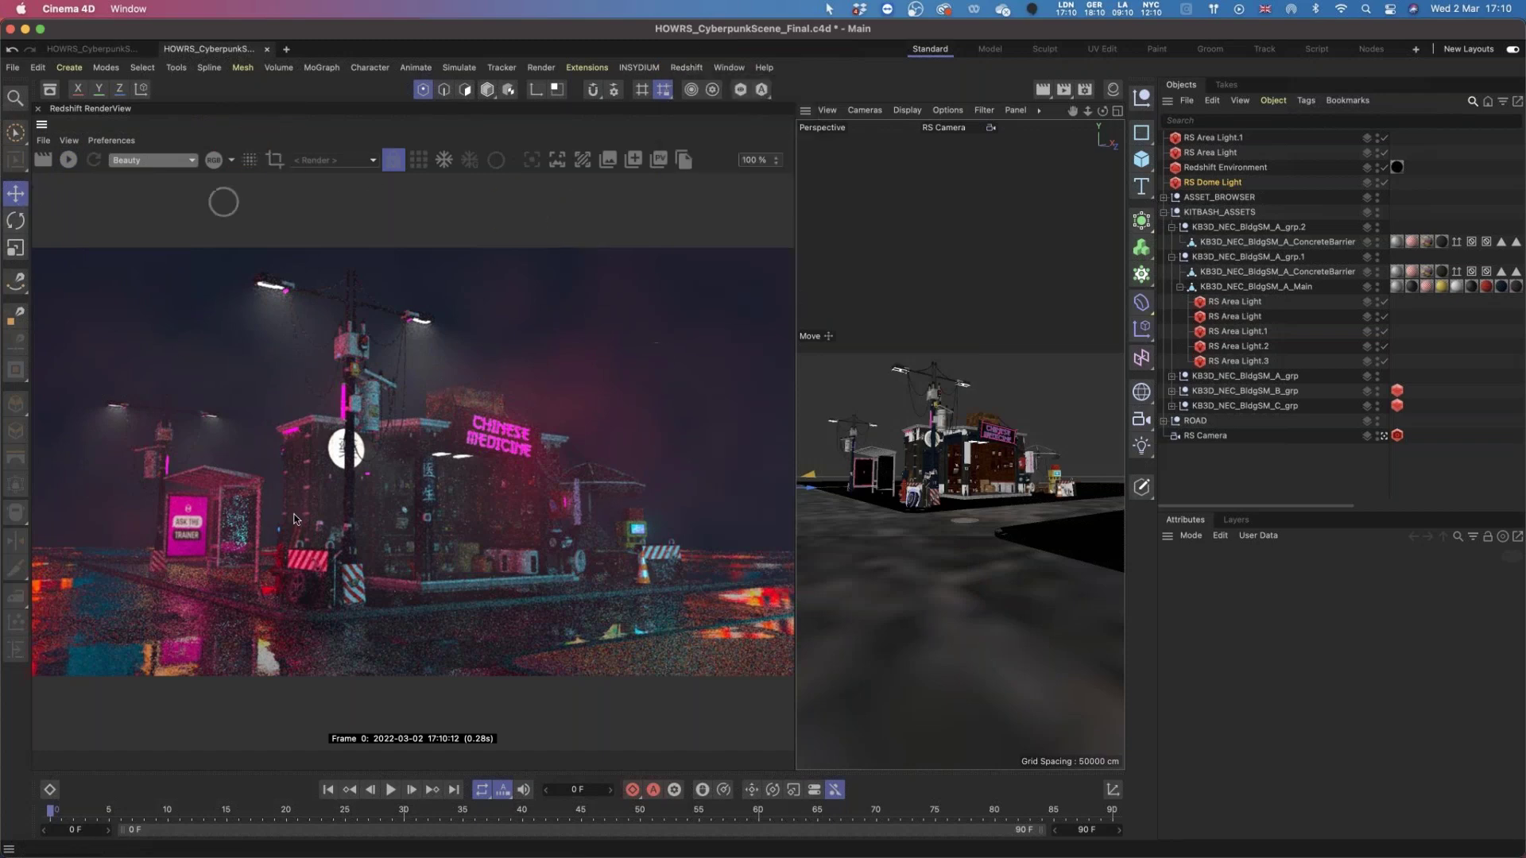
left_click(69, 142)
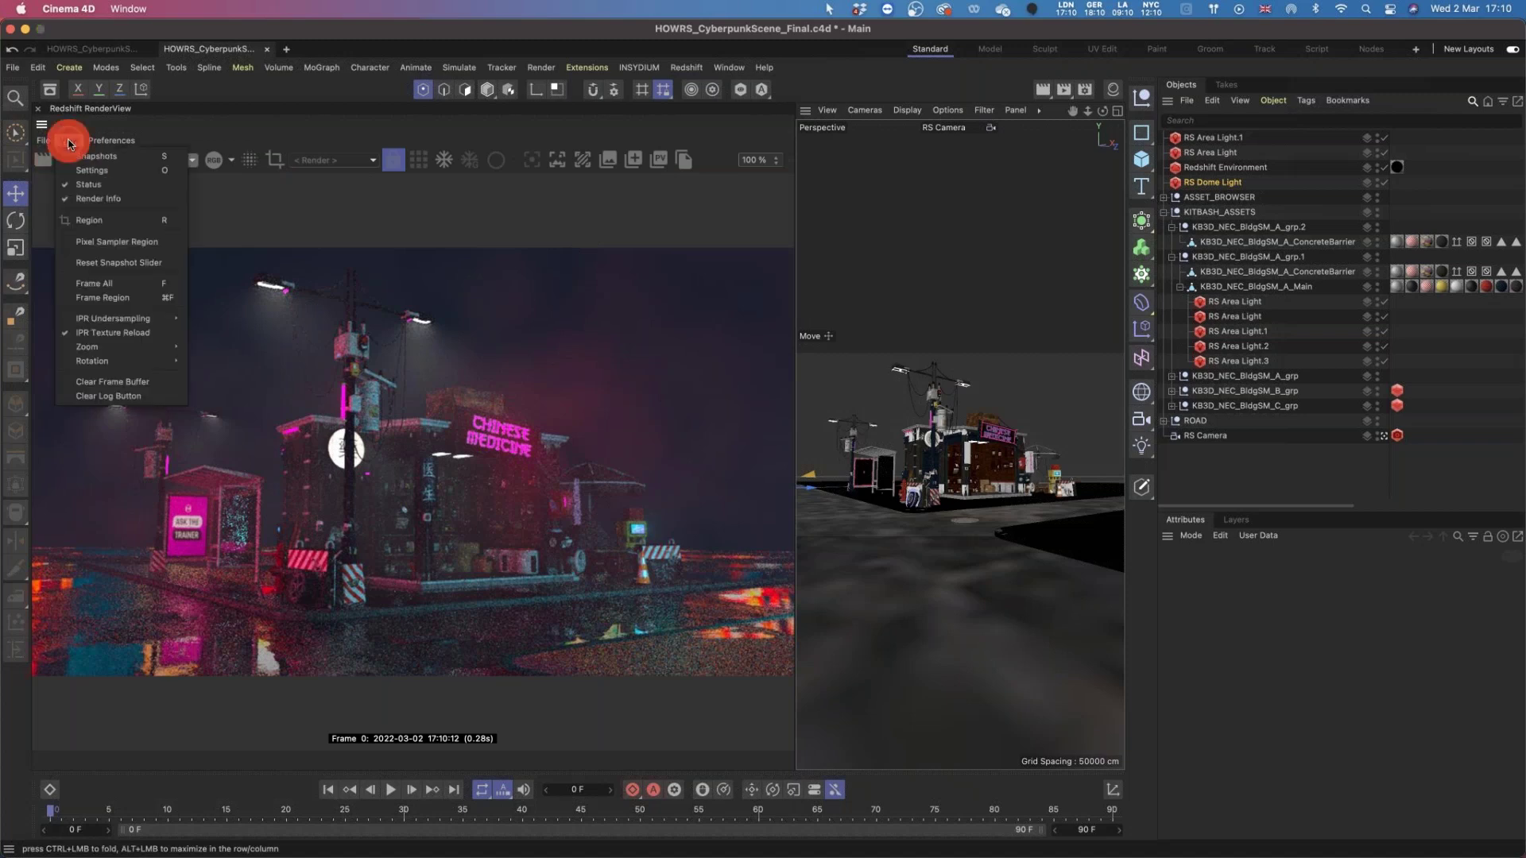
left_click(165, 173)
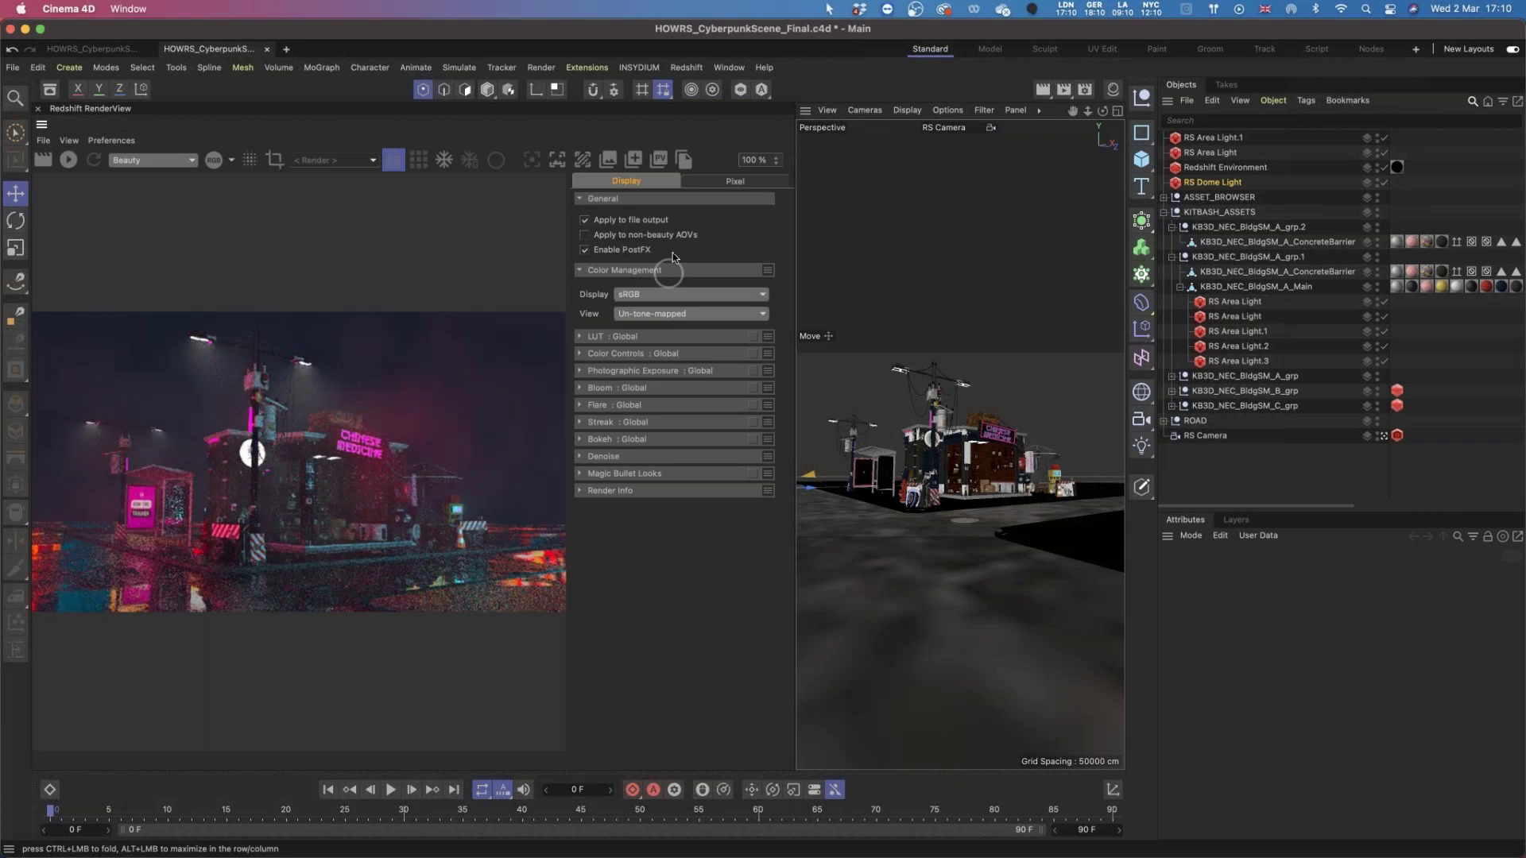
left_click(584, 270)
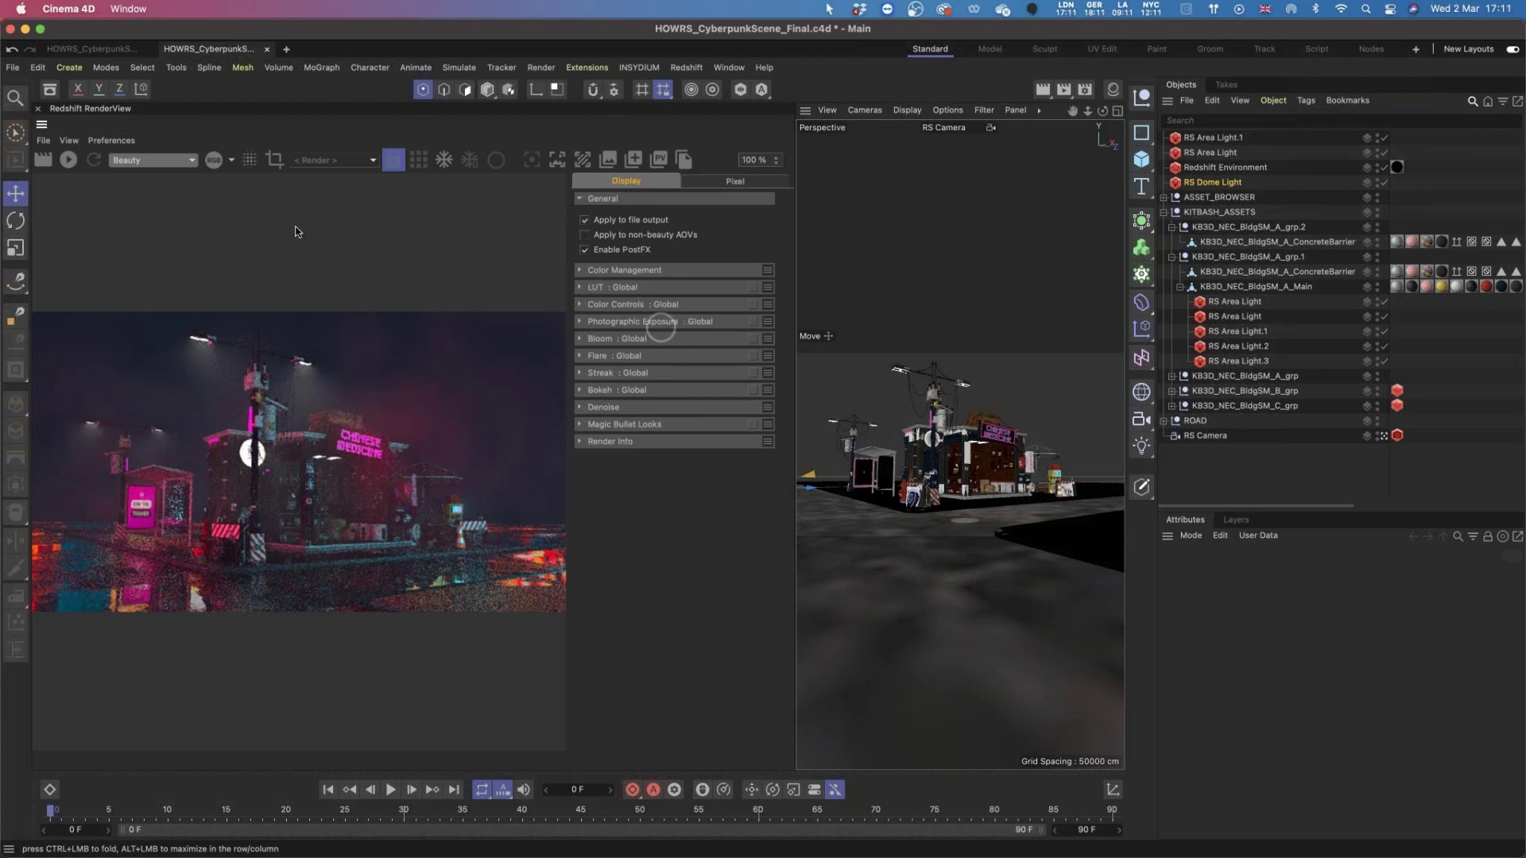
Restart the live render in a widened RenderView and disable the Redshift Environment object.
left_click(73, 162)
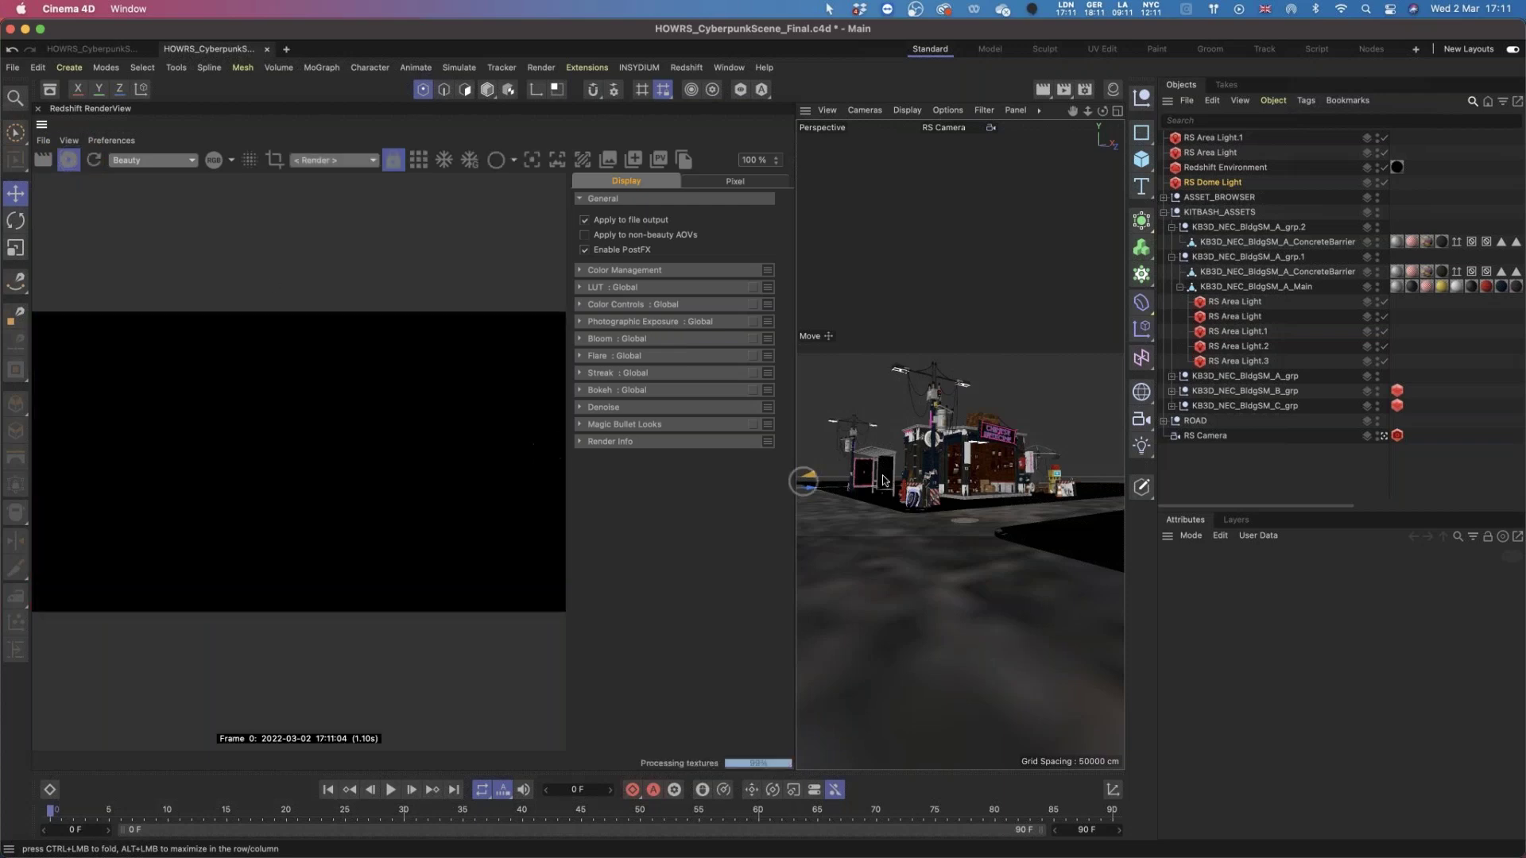
left_click_drag(797, 455, 966, 451)
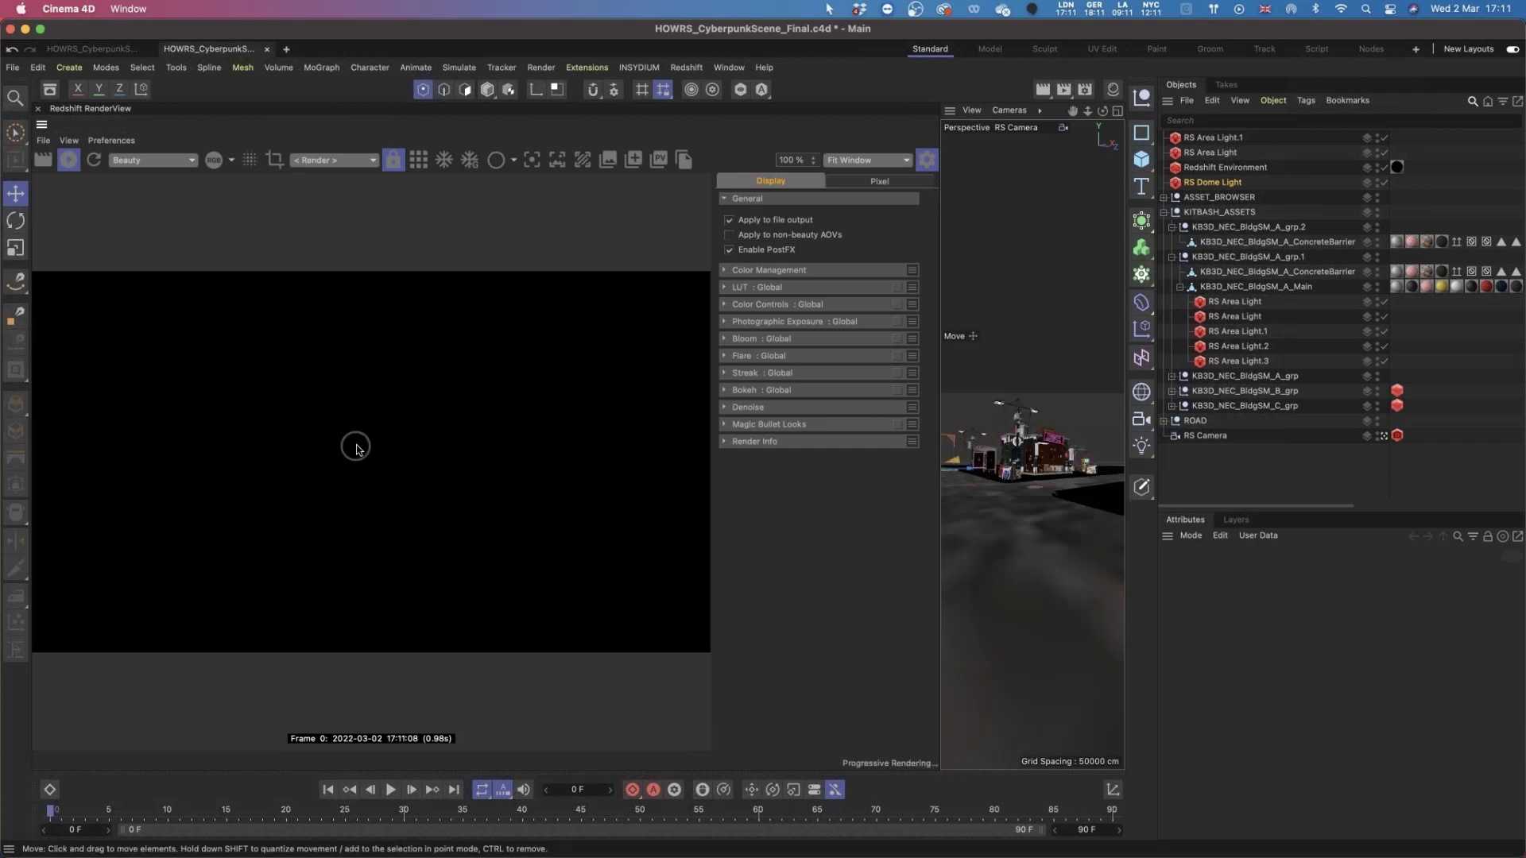
left_click(516, 562)
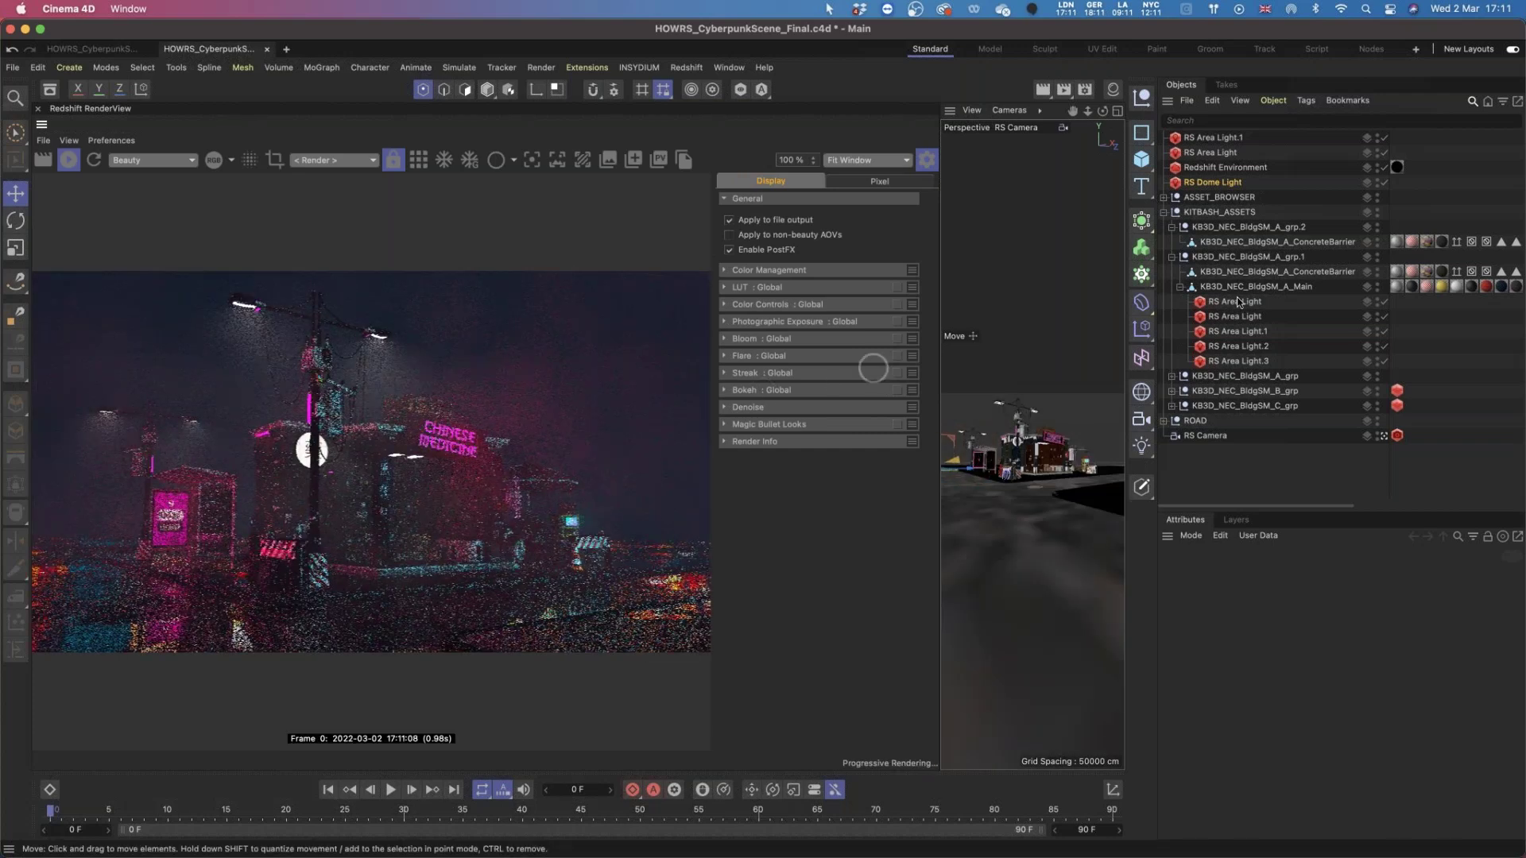
left_click(1384, 168)
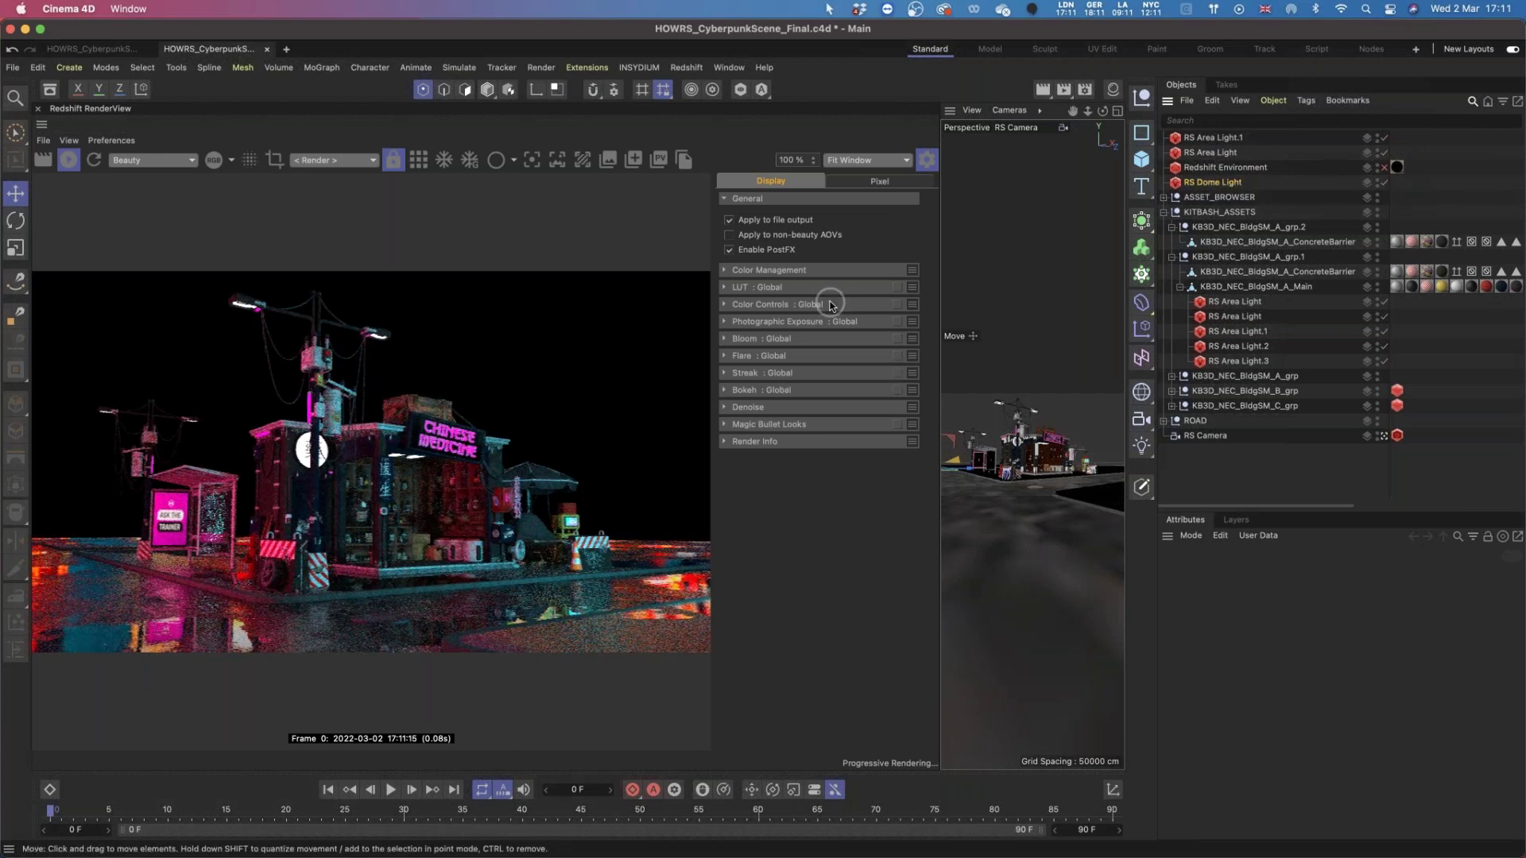
Check the RenderView's Color Management section and stop the live render.
left_click(723, 272)
left_click(723, 272)
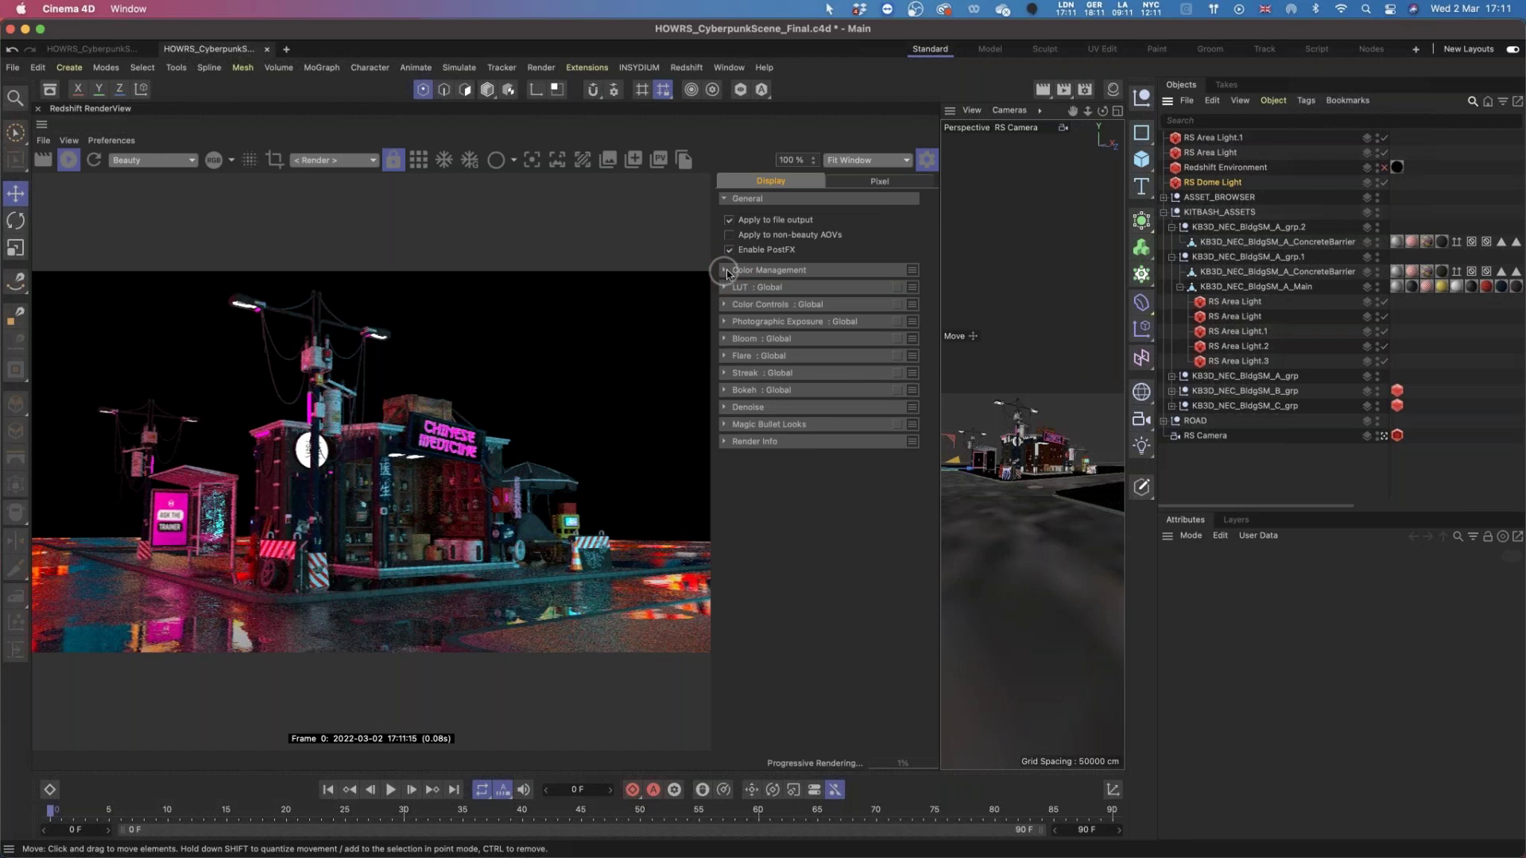
left_click(74, 159)
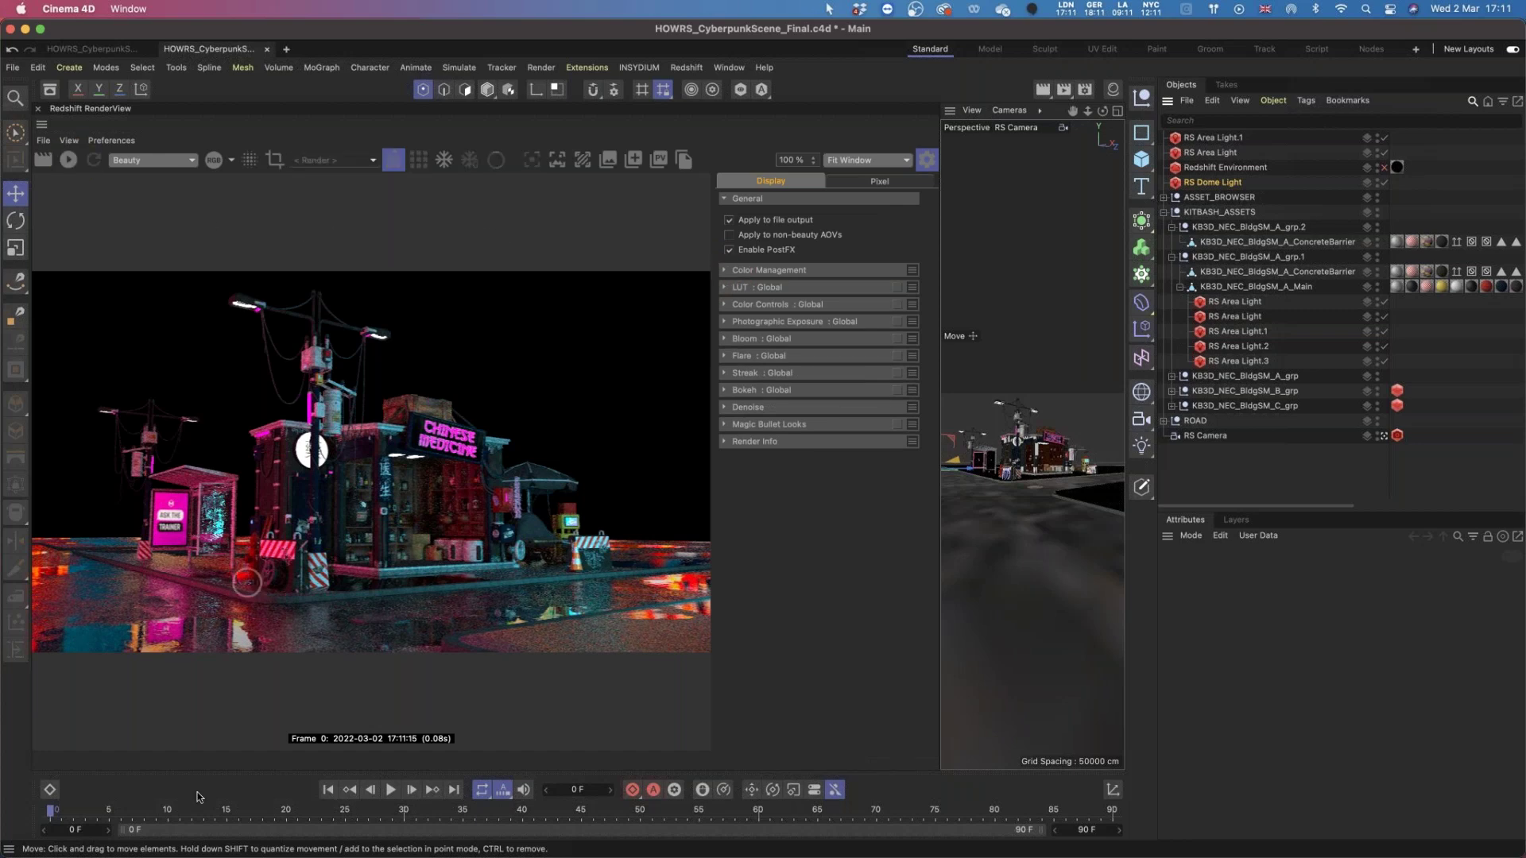
Switch to Chrome to view the YouTube webinar Managing Color - Part 1 (of 5), and return to Cinema 4D.
mouse_move(70, 840)
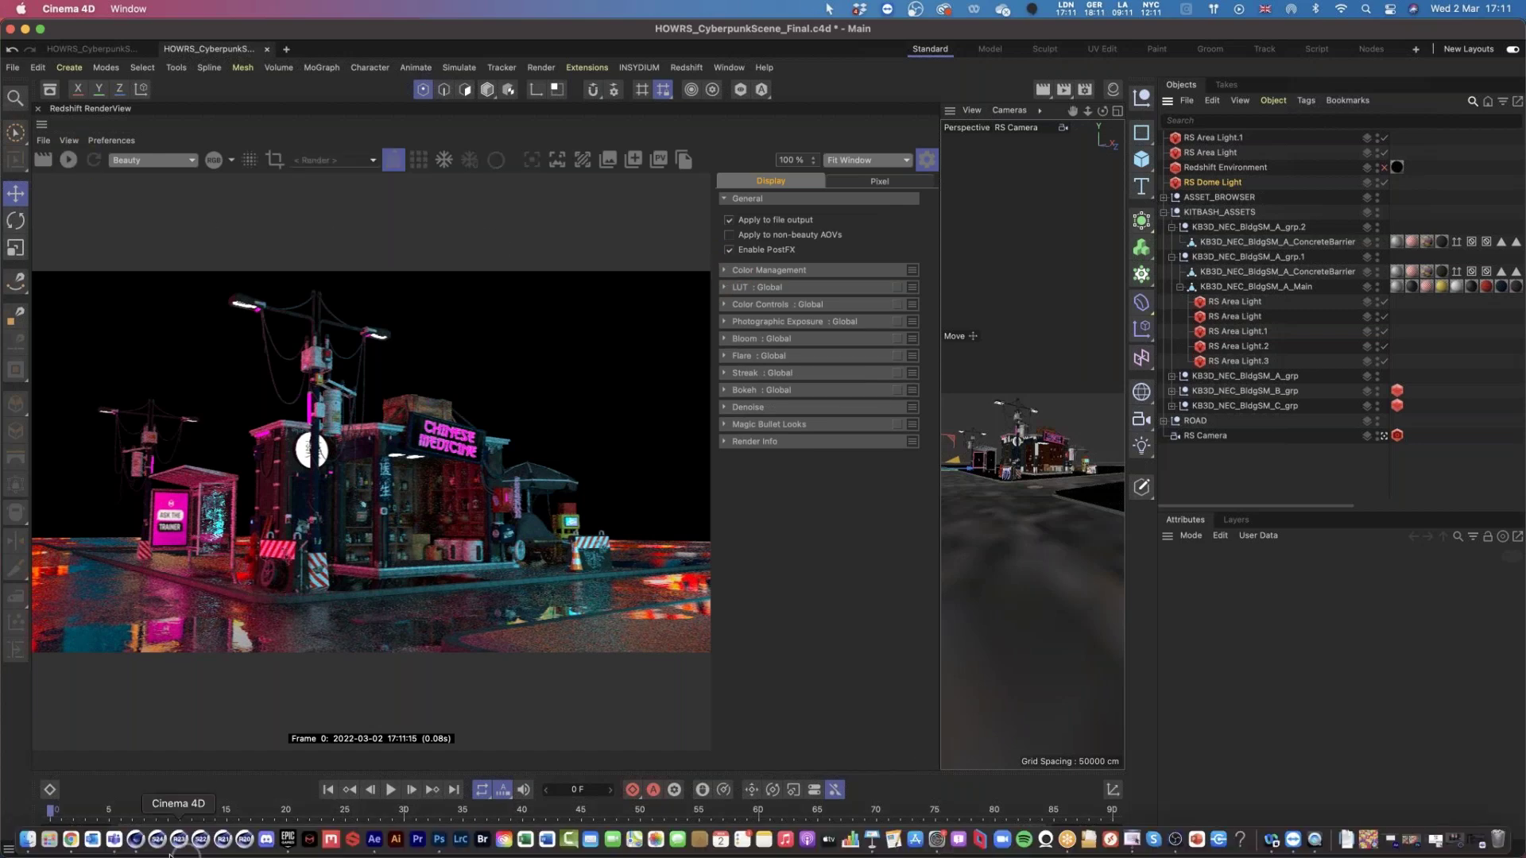
left_click(70, 840)
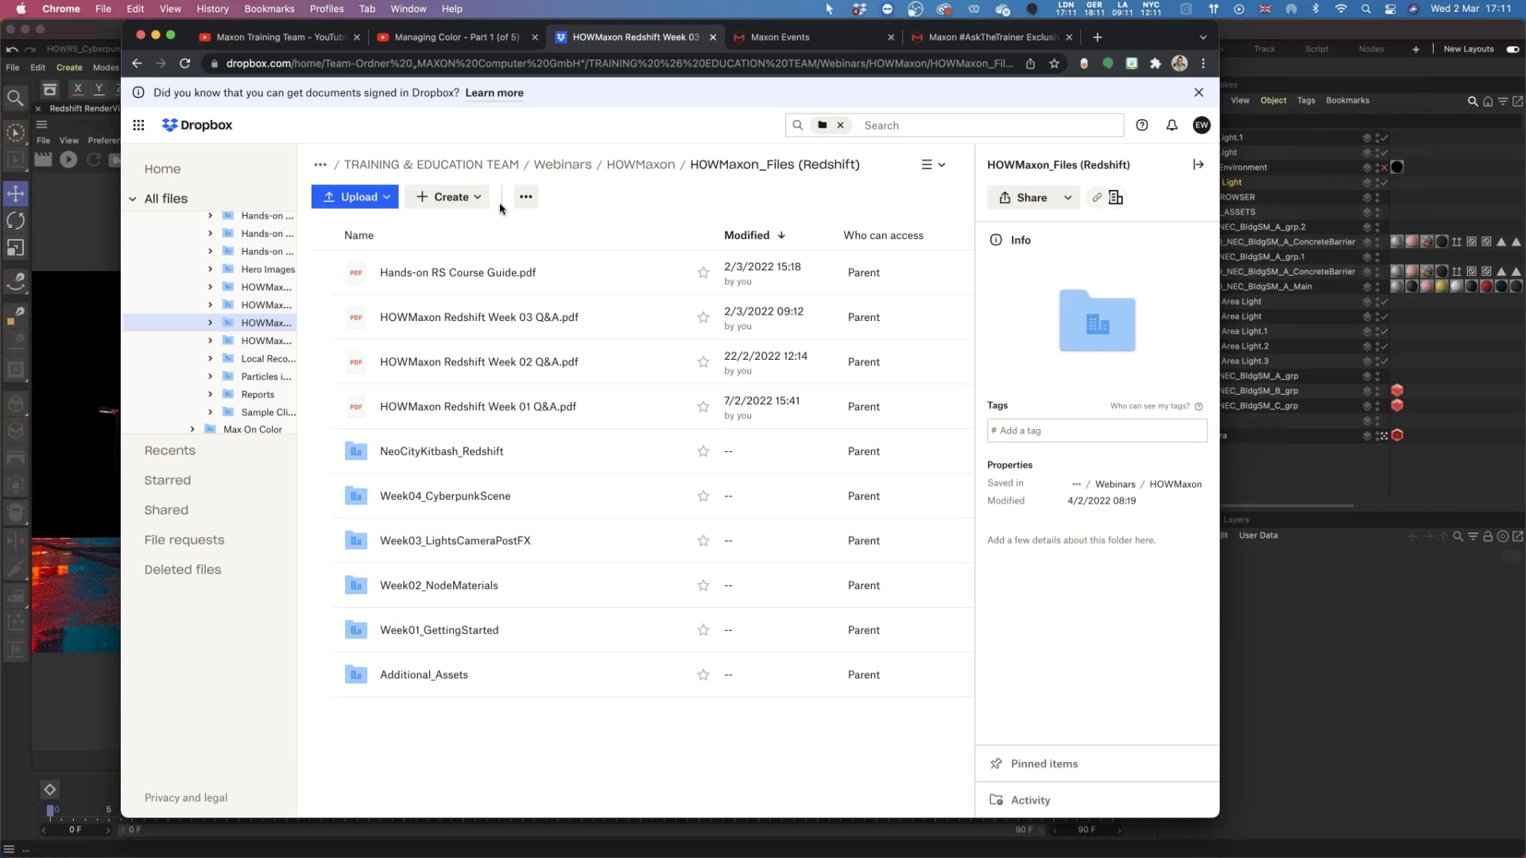
left_click(457, 37)
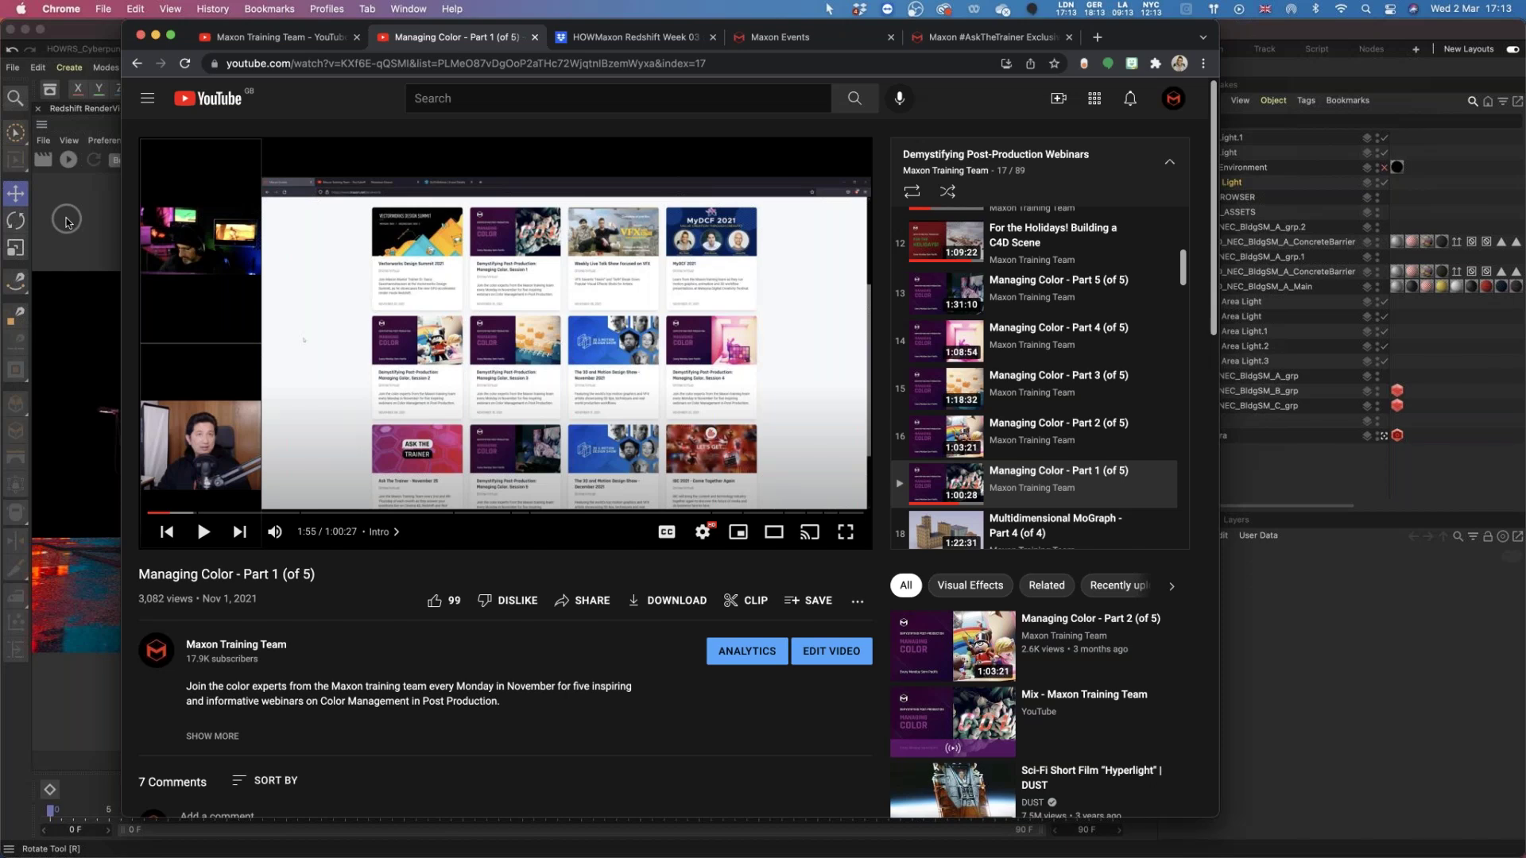
left_click(67, 221)
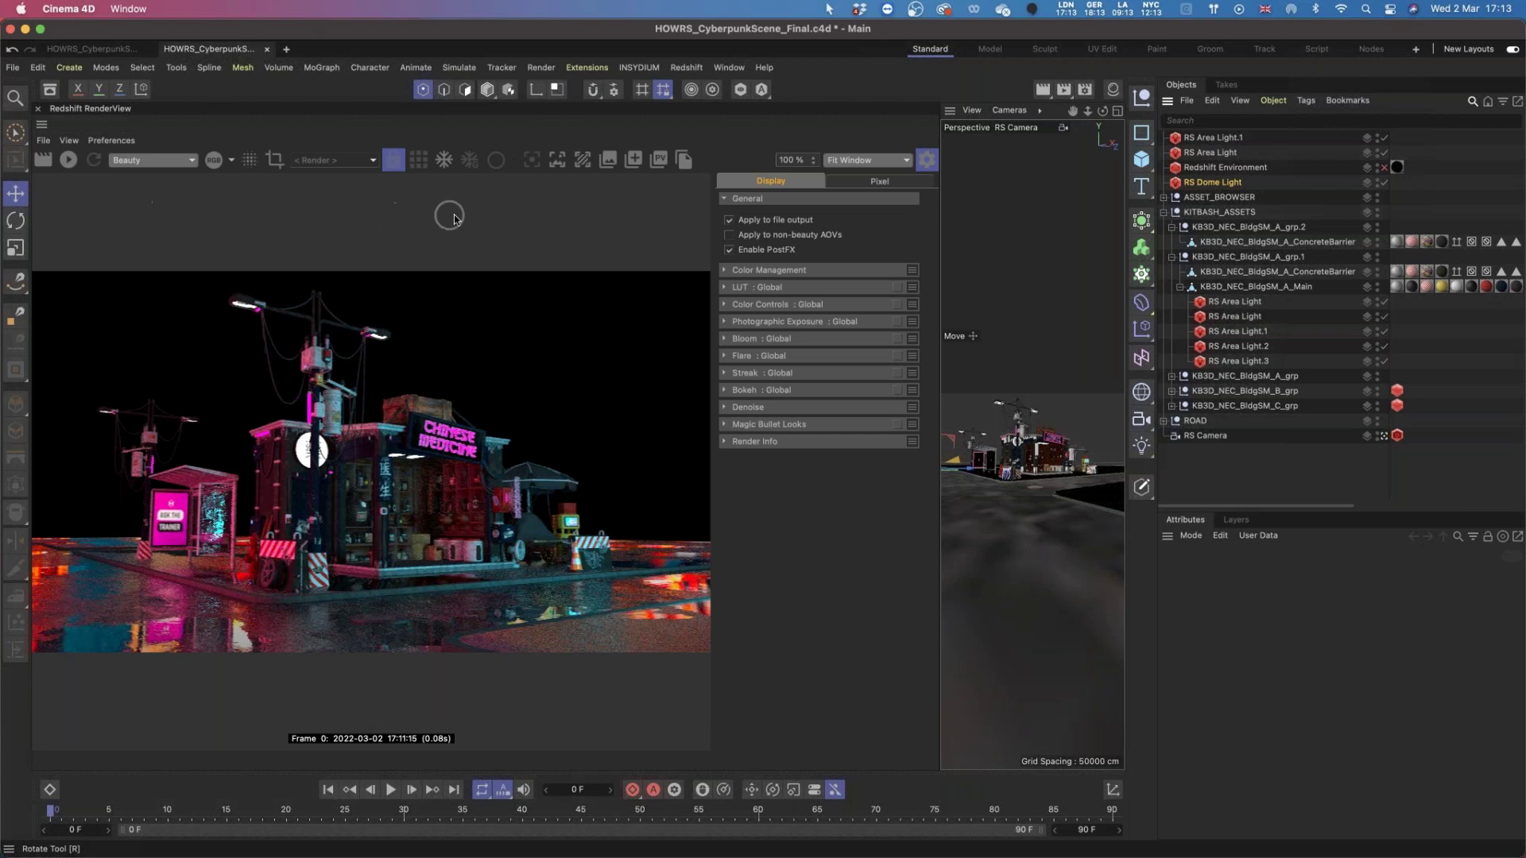
Restart the live render in the RenderView and enable the global LUT post effect.
left_click(70, 161)
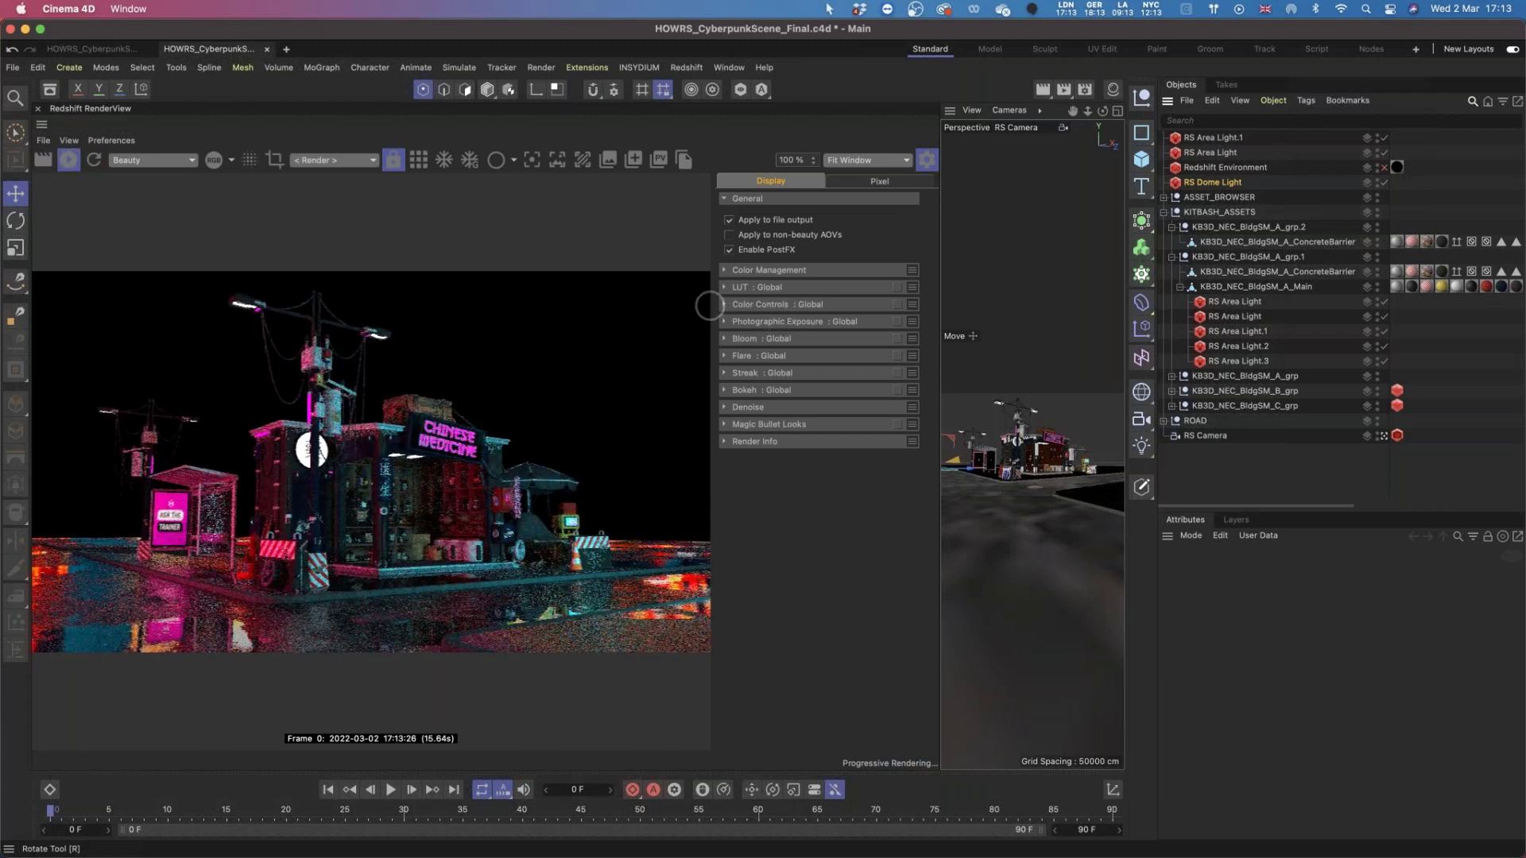
left_click(724, 288)
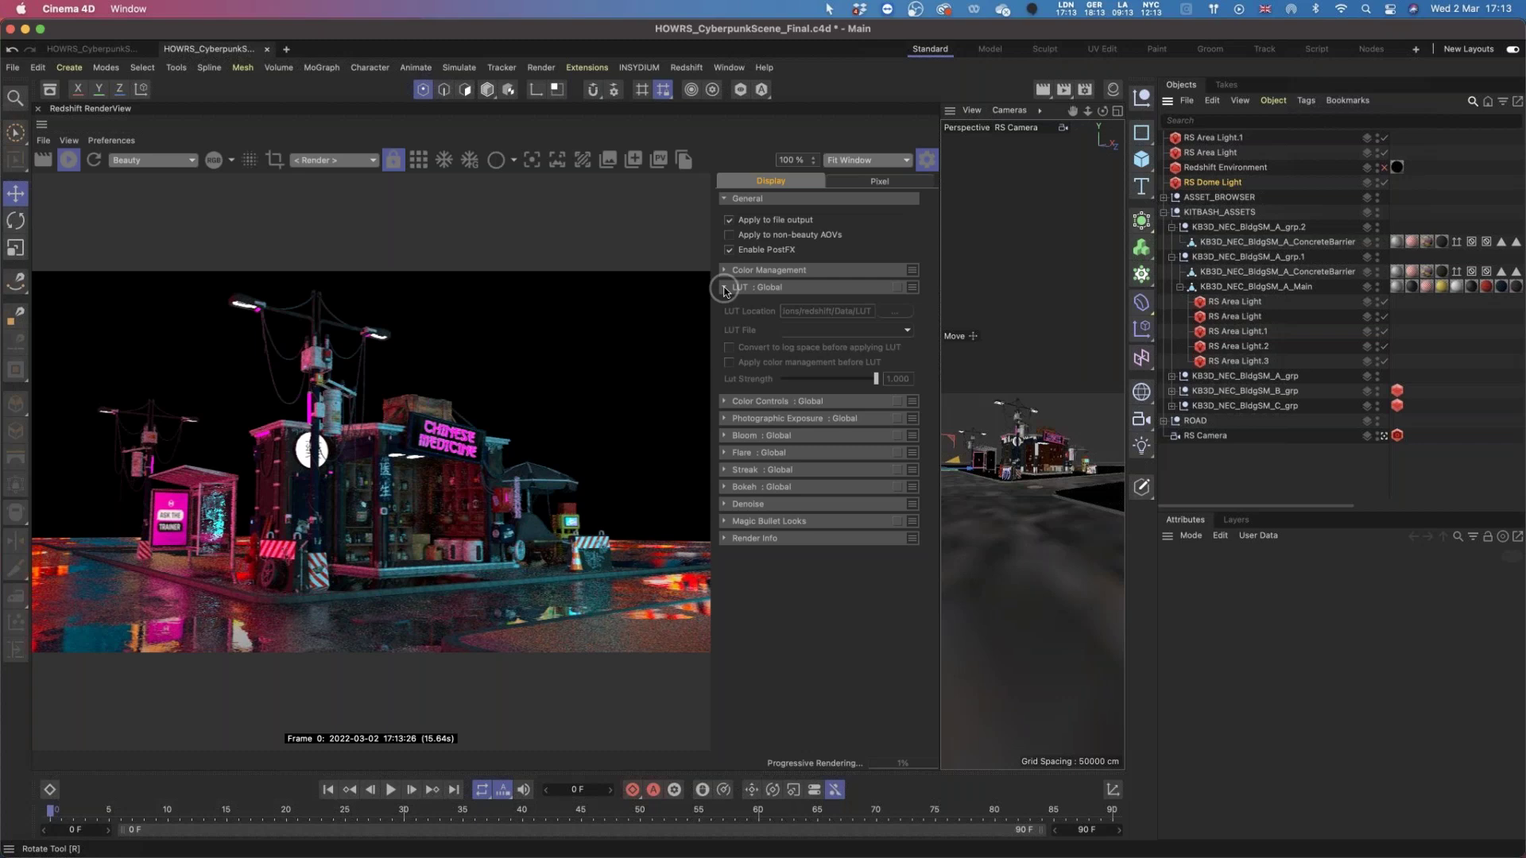
left_click(725, 289)
left_click(896, 287)
left_click(896, 289)
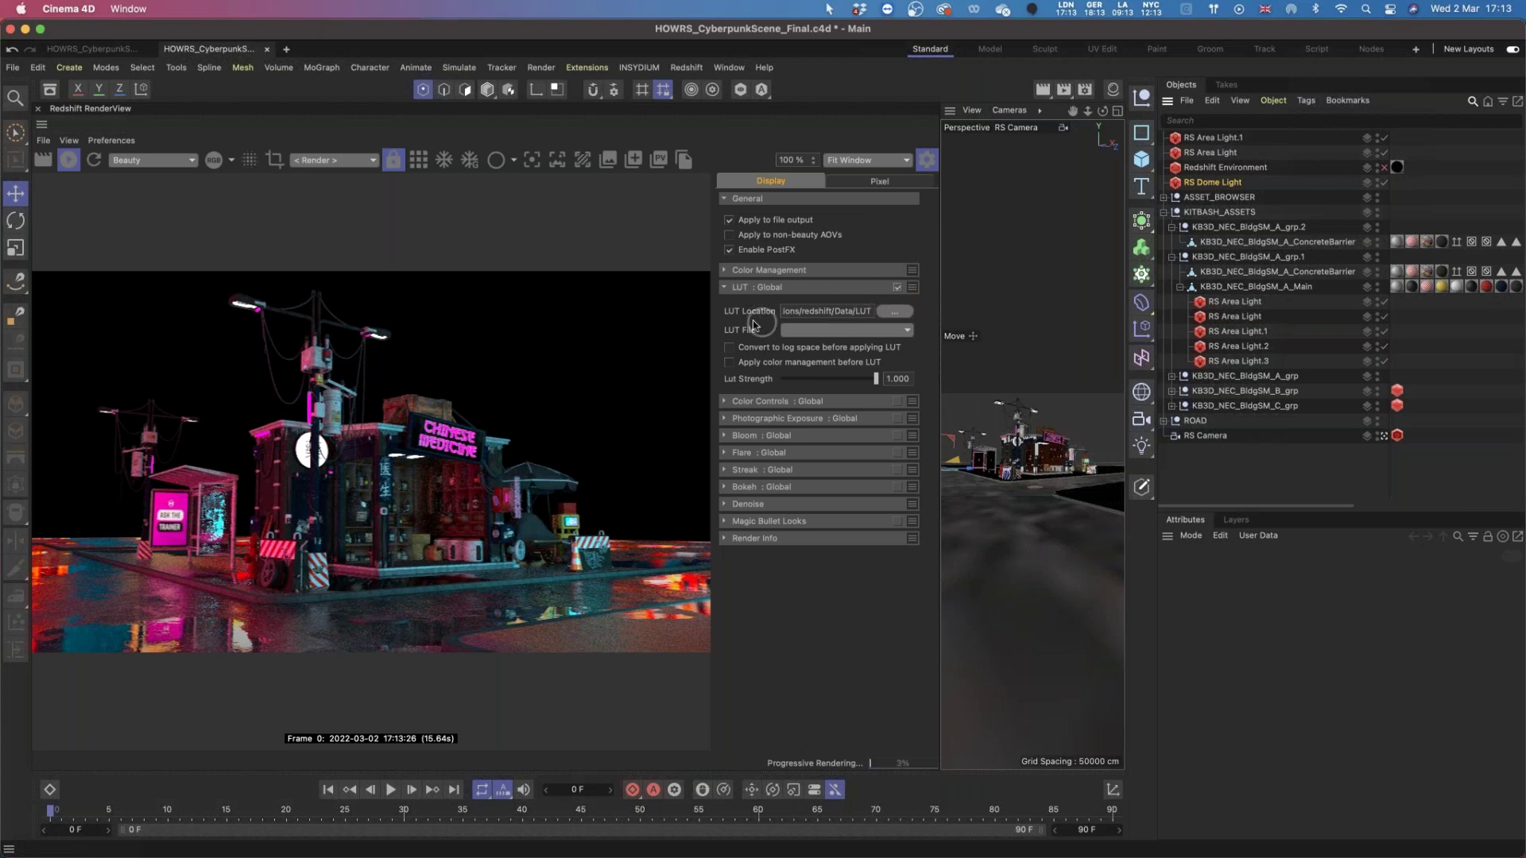
Try the Titan Cinelike-D, GC_Slog2_to_Rec709 and GC_Warm_Hunny-709 LUT files on the render, and settle on GC_Carbon_Saber-709.
left_click(886, 331)
scroll(810, 357, "down", 15)
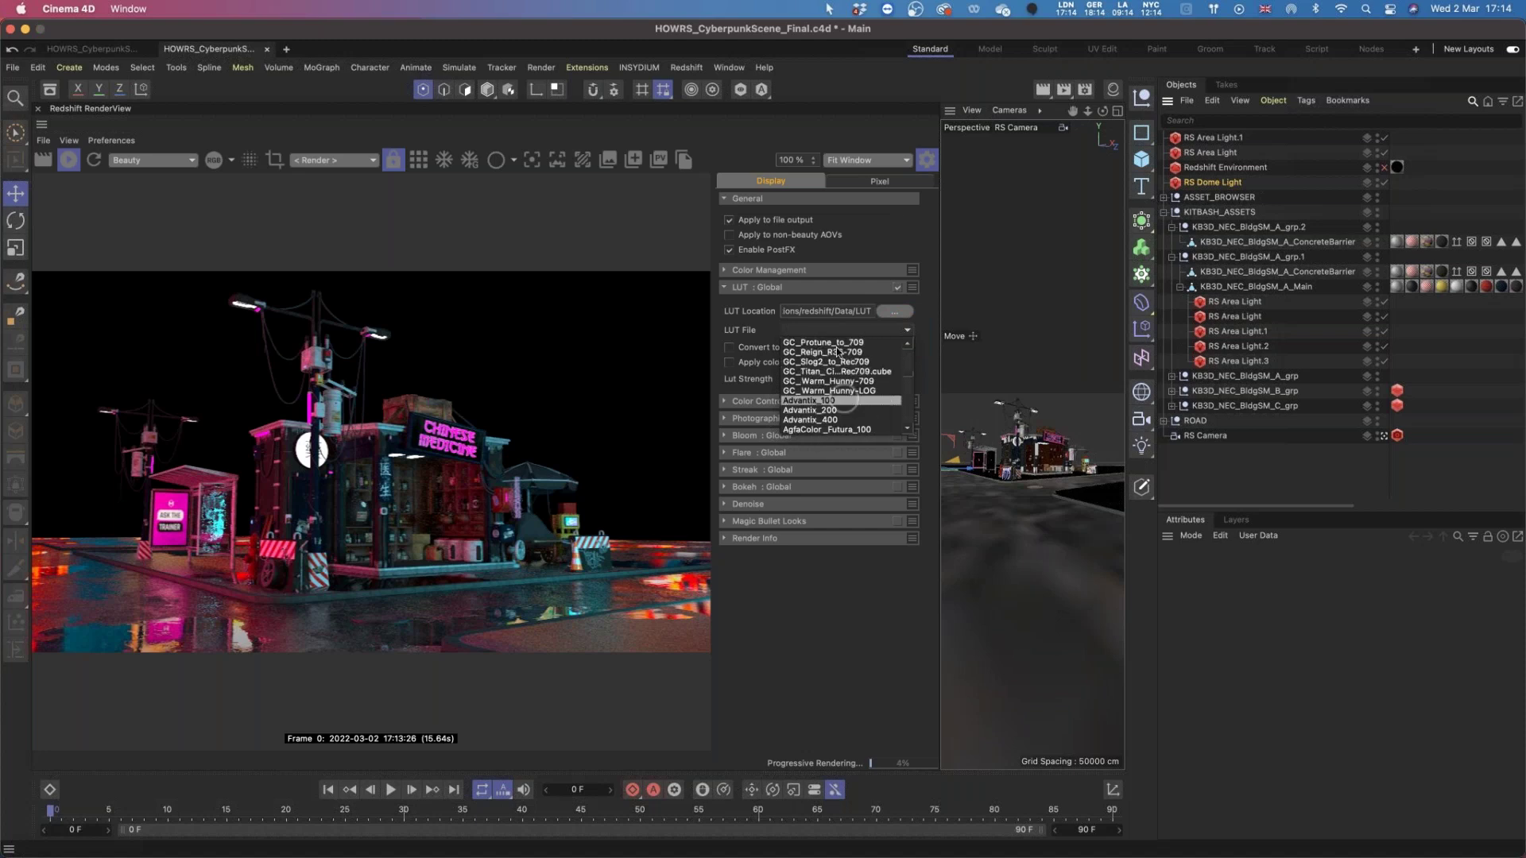
left_click(858, 371)
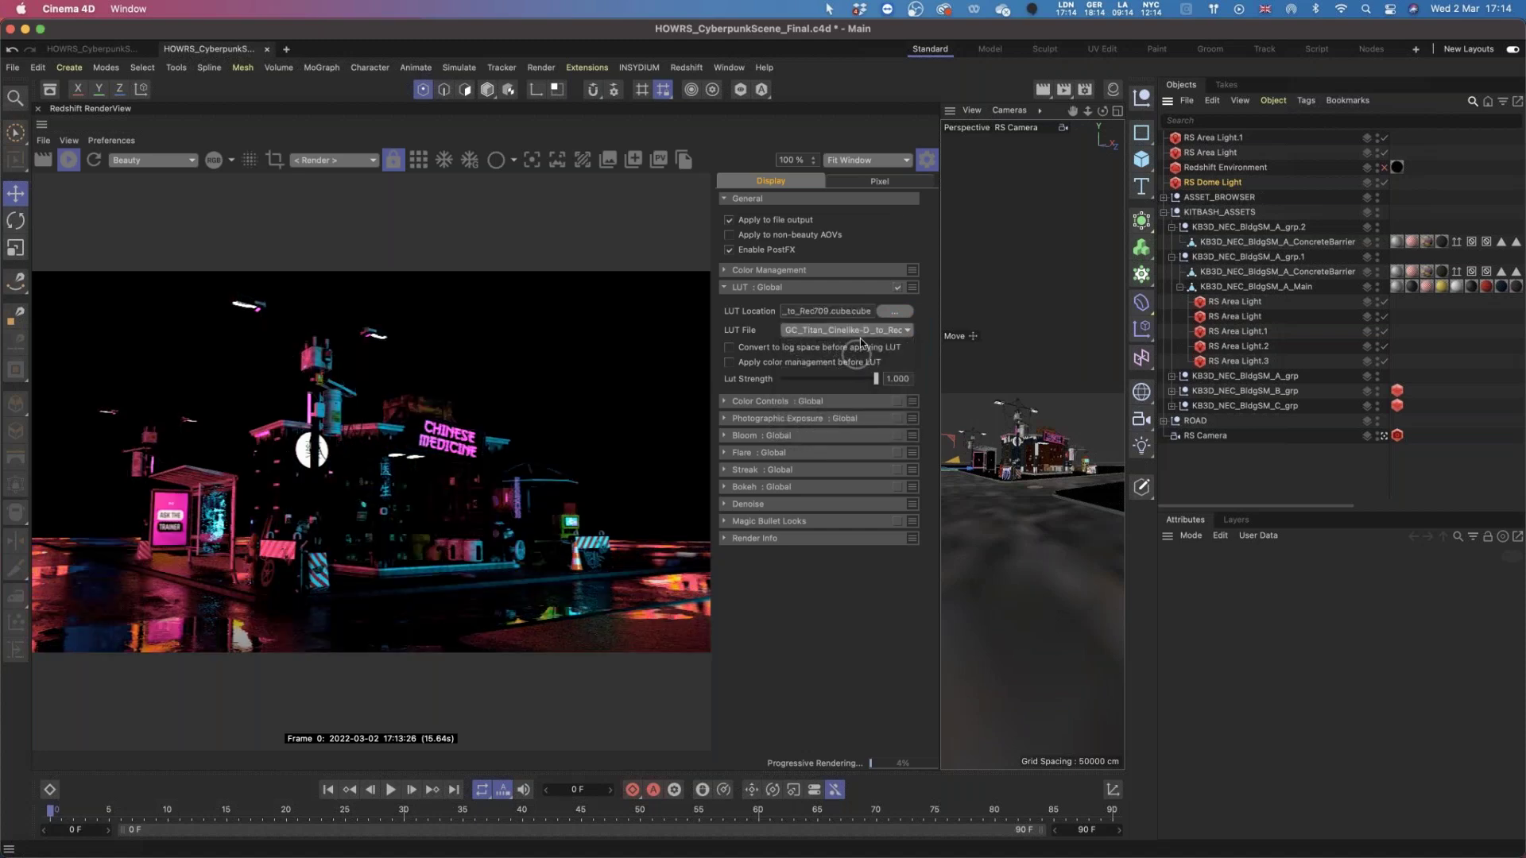
left_click(857, 330)
left_click(833, 401)
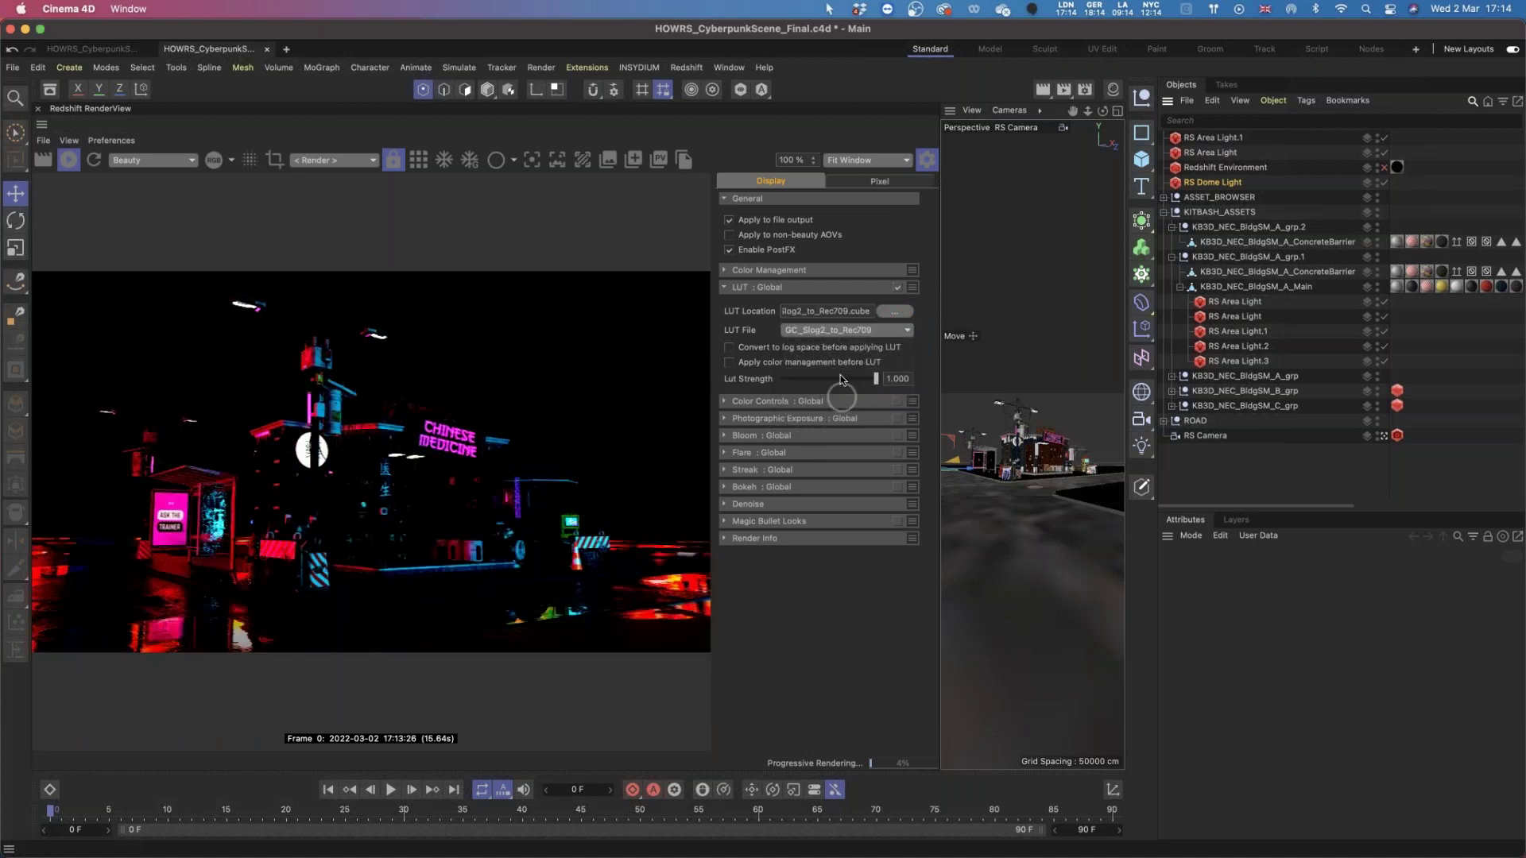
left_click(838, 333)
left_click(854, 396)
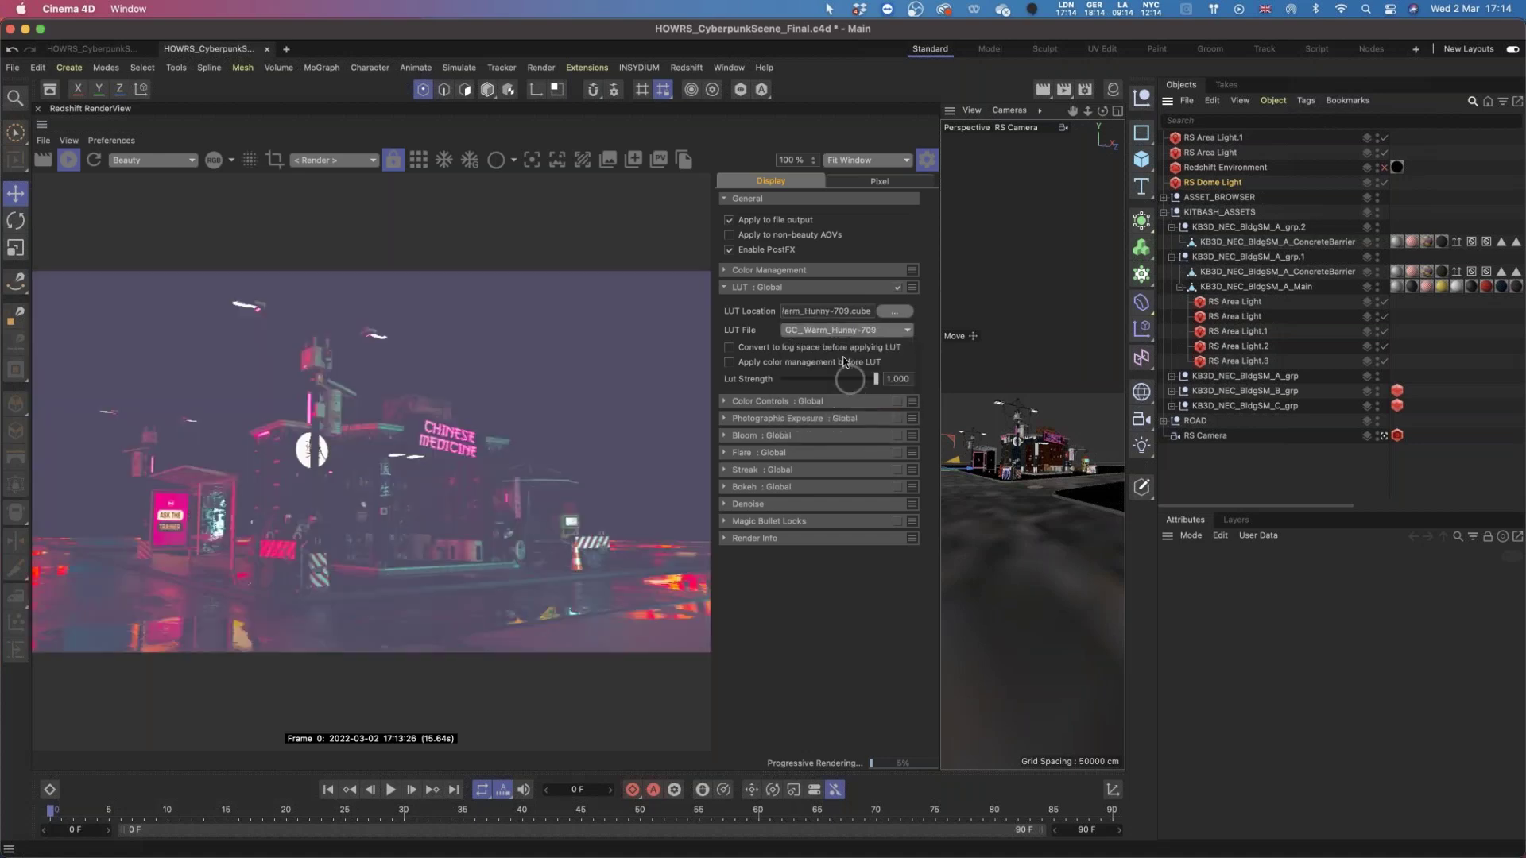
left_click(843, 330)
left_click(828, 357)
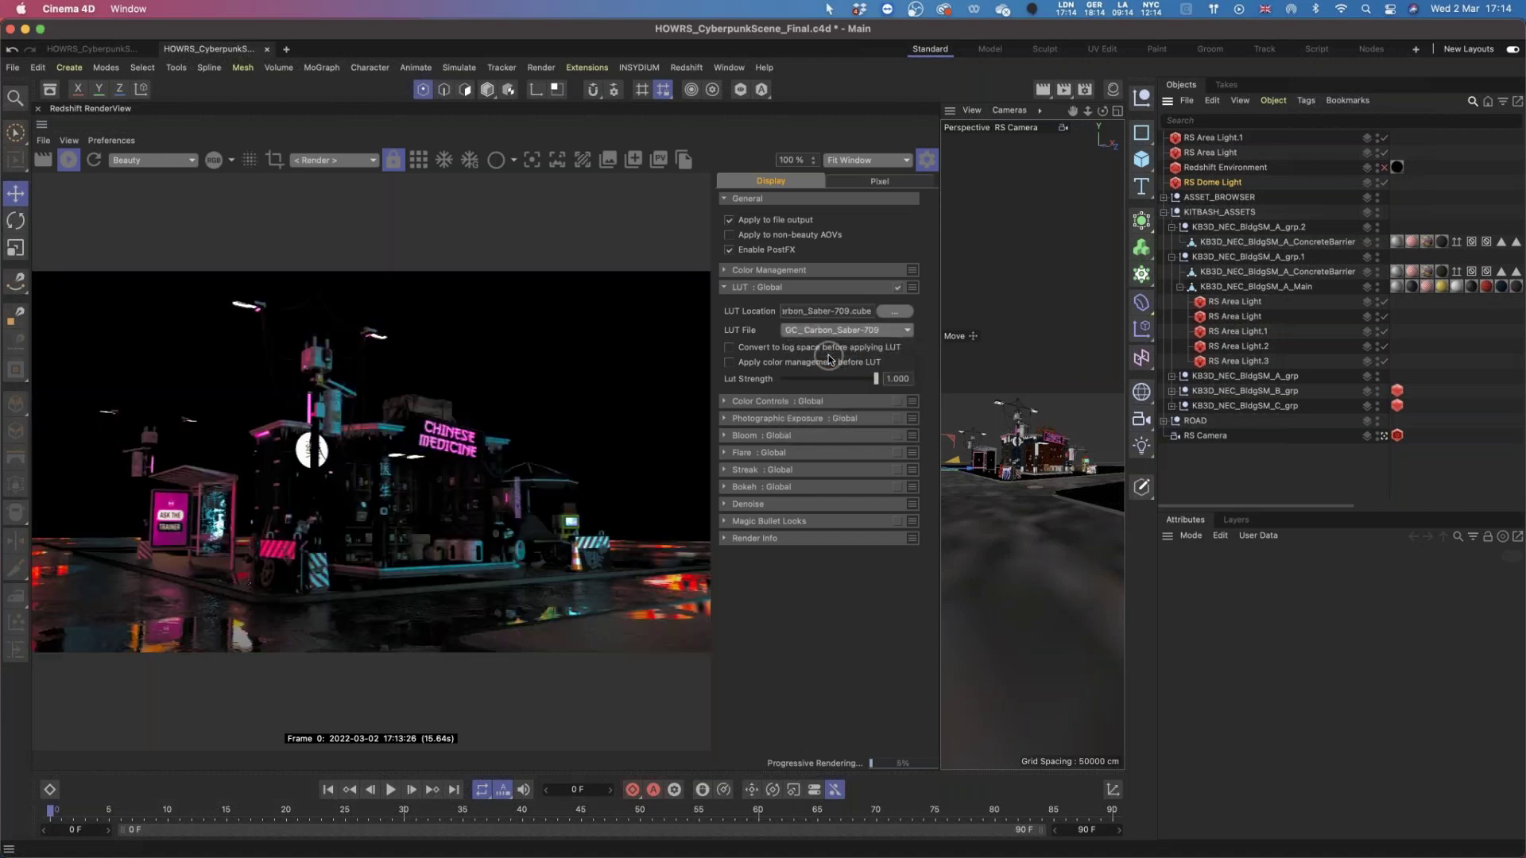
Reduce the LUT strength to about 0.6 and disable the LUT effect.
left_click(877, 379)
left_click_drag(878, 384, 838, 381)
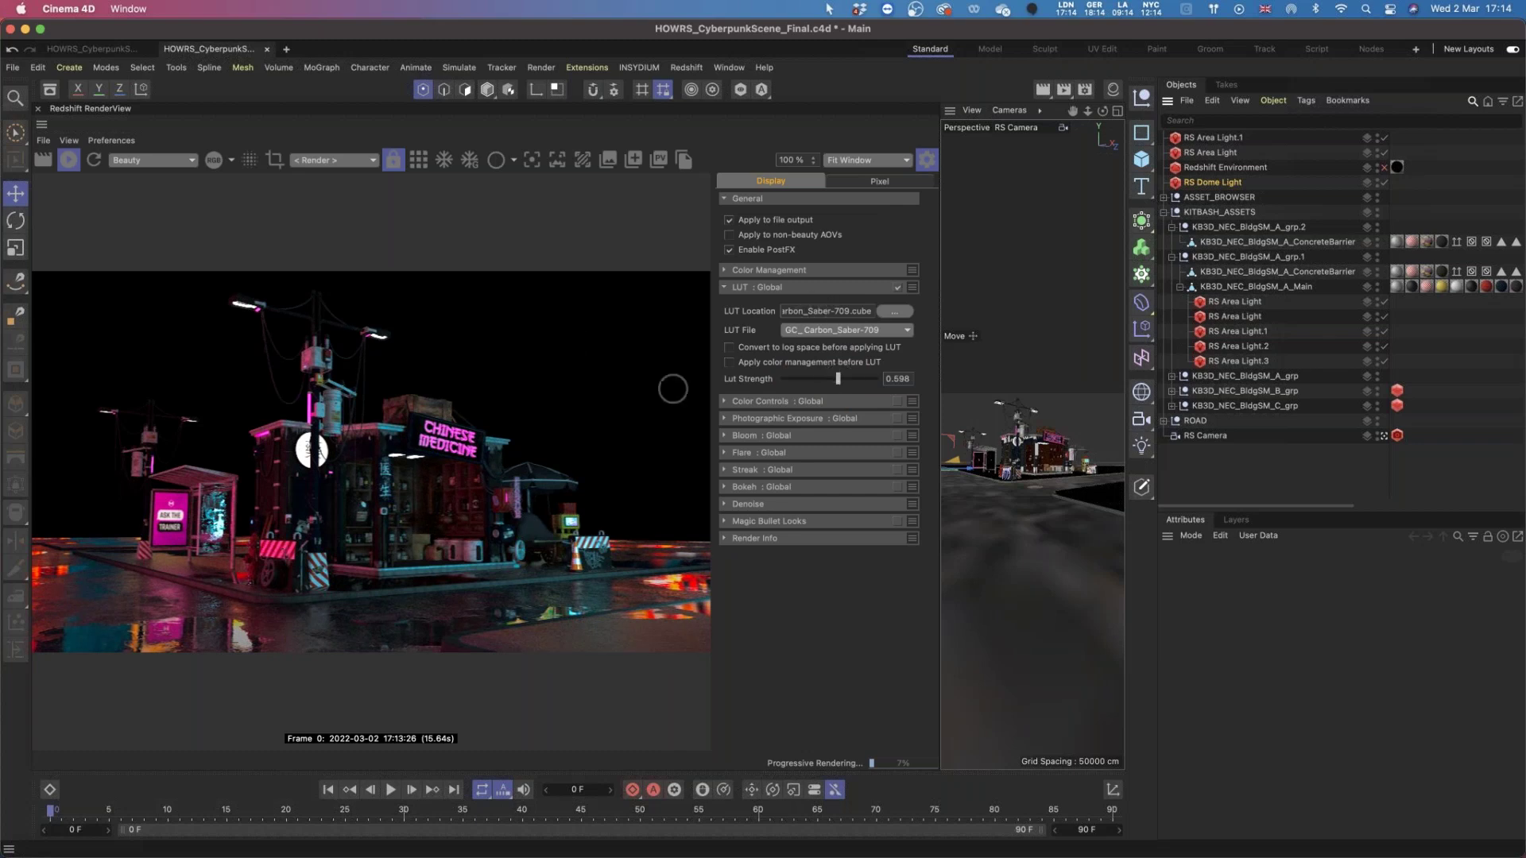
left_click(903, 288)
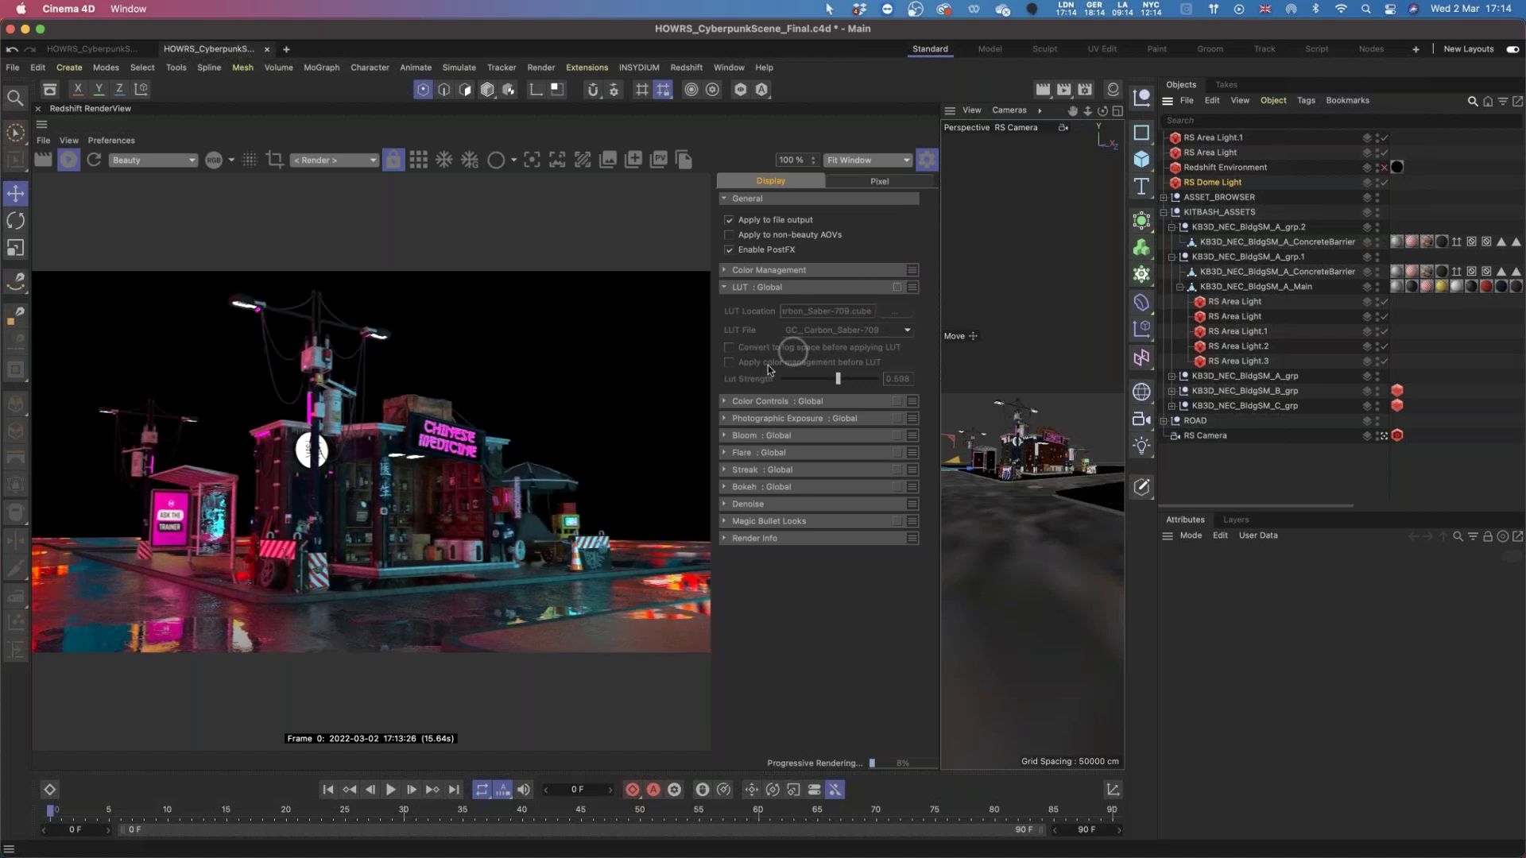
Enable the global Color Controls and set the exposure to 0.21 and the contrast to -0.03.
left_click(723, 402)
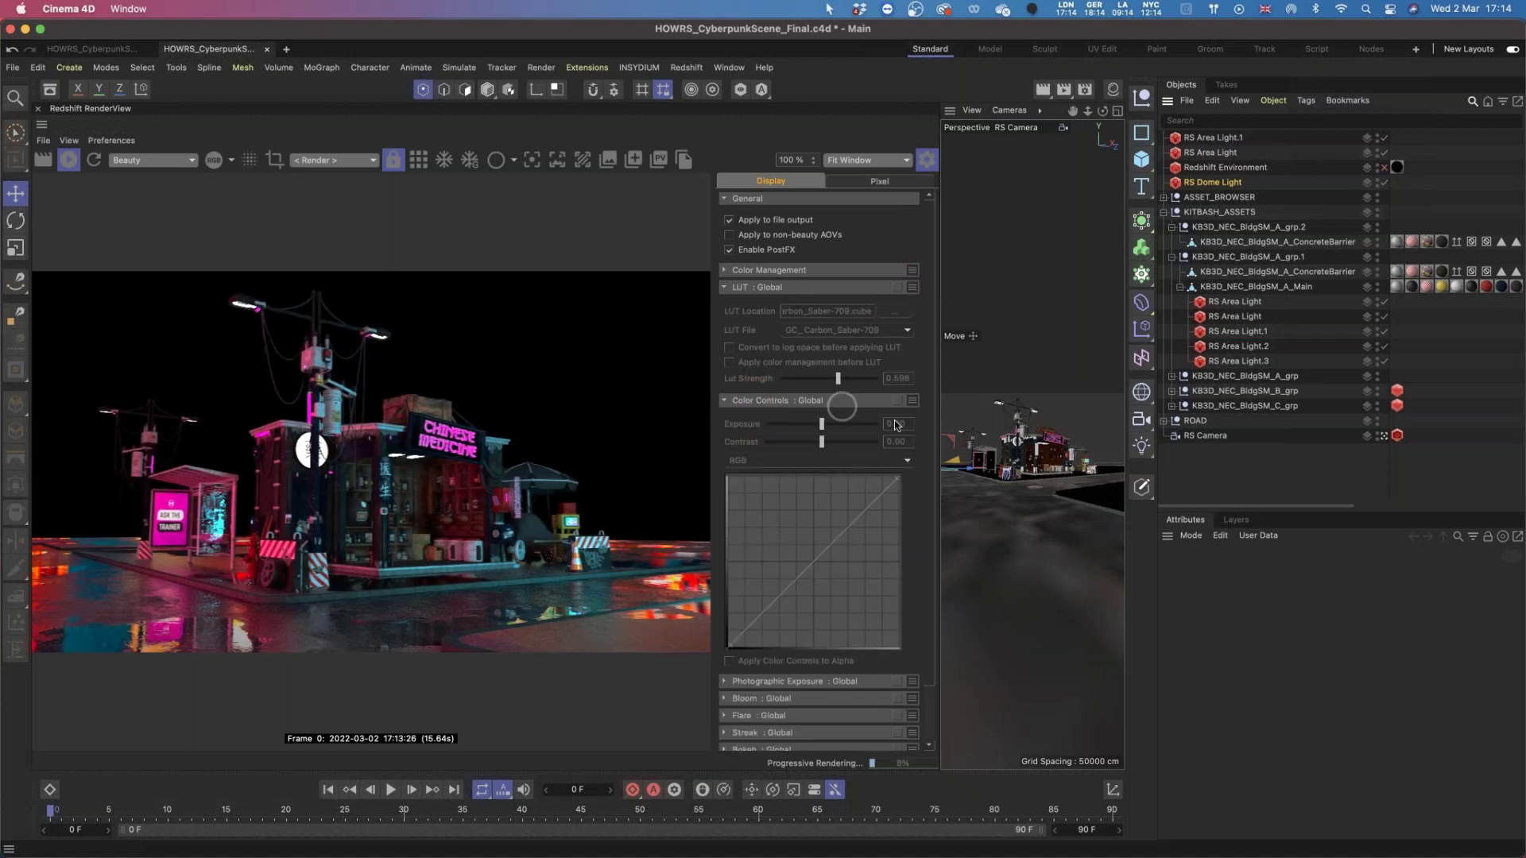
left_click(898, 402)
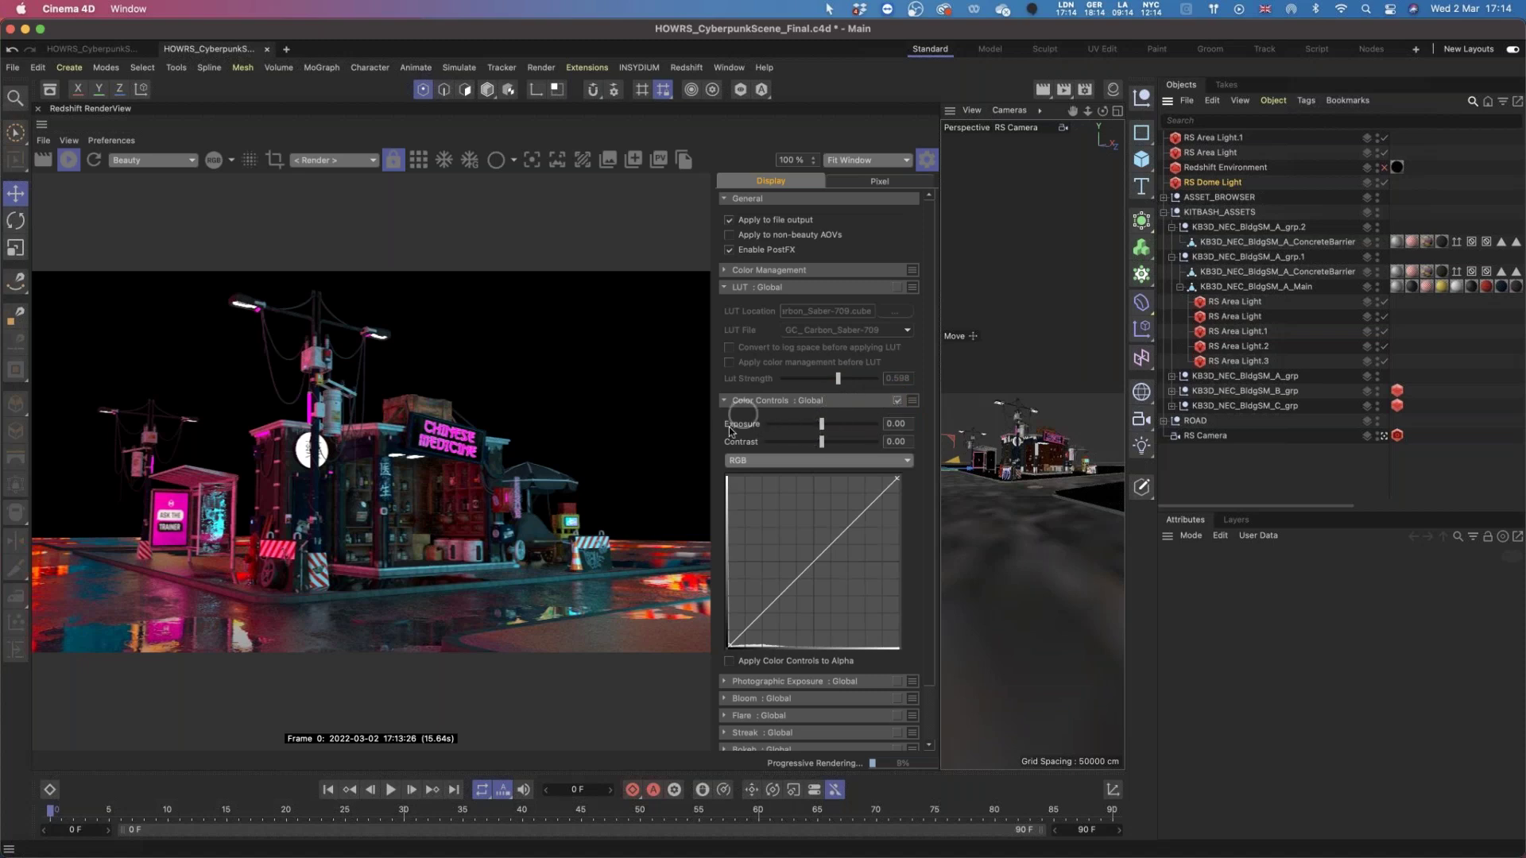
mouse_move(819, 427)
left_mouse_down()
mouse_move(862, 427)
mouse_move(824, 427)
mouse_move(850, 440)
mouse_move(818, 443)
left_mouse_up()
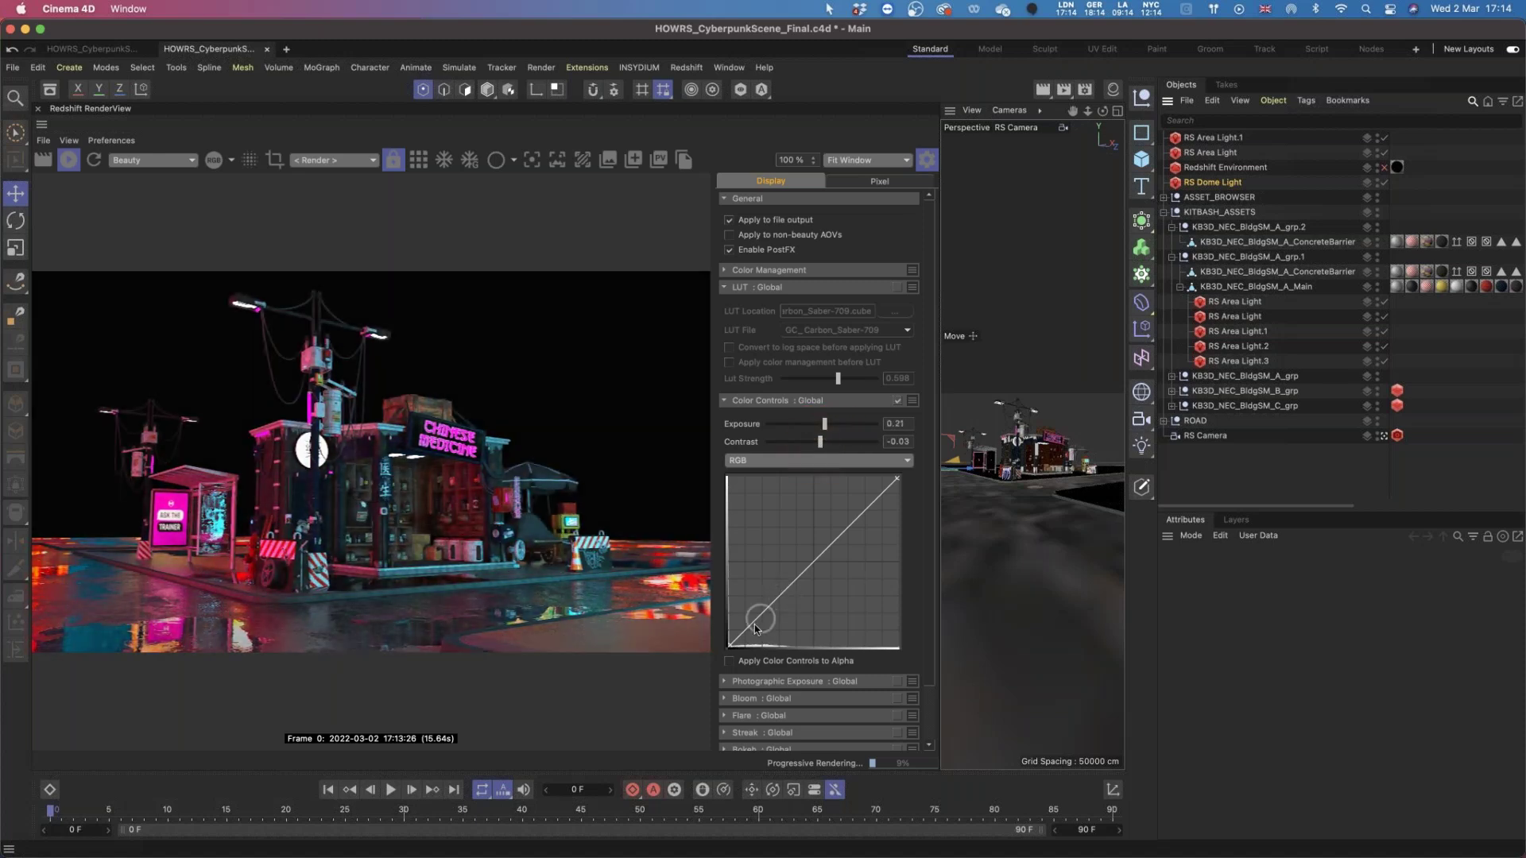
Shape the RGB curve into an S with a lower and an upper point, and disable and collapse the Color Controls.
left_click_drag(754, 621, 767, 630)
mouse_move(860, 497)
left_mouse_down()
mouse_move(876, 511)
mouse_move(856, 489)
left_mouse_up()
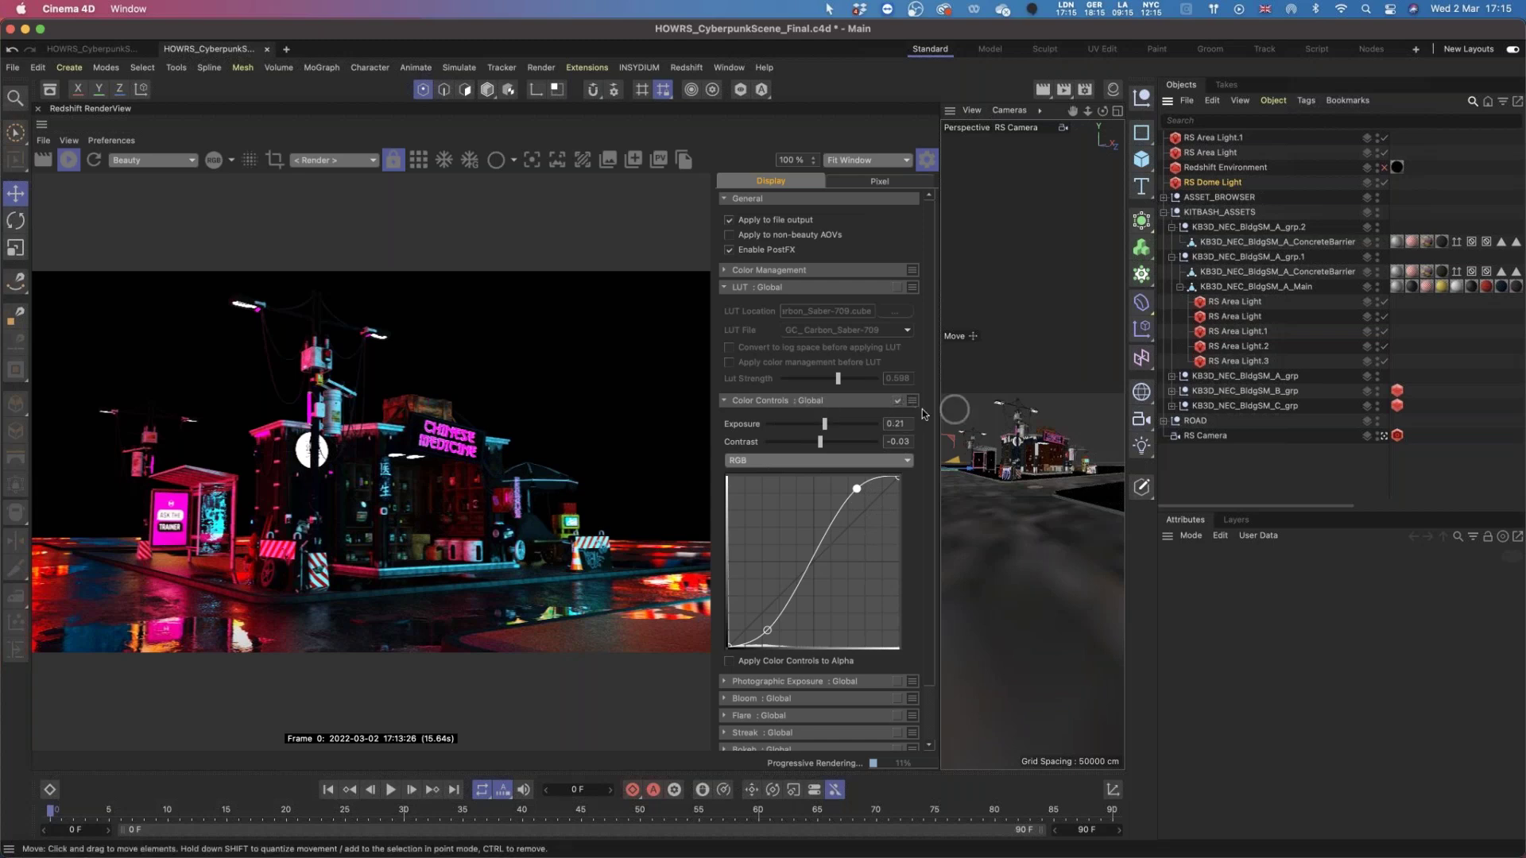
left_click(897, 405)
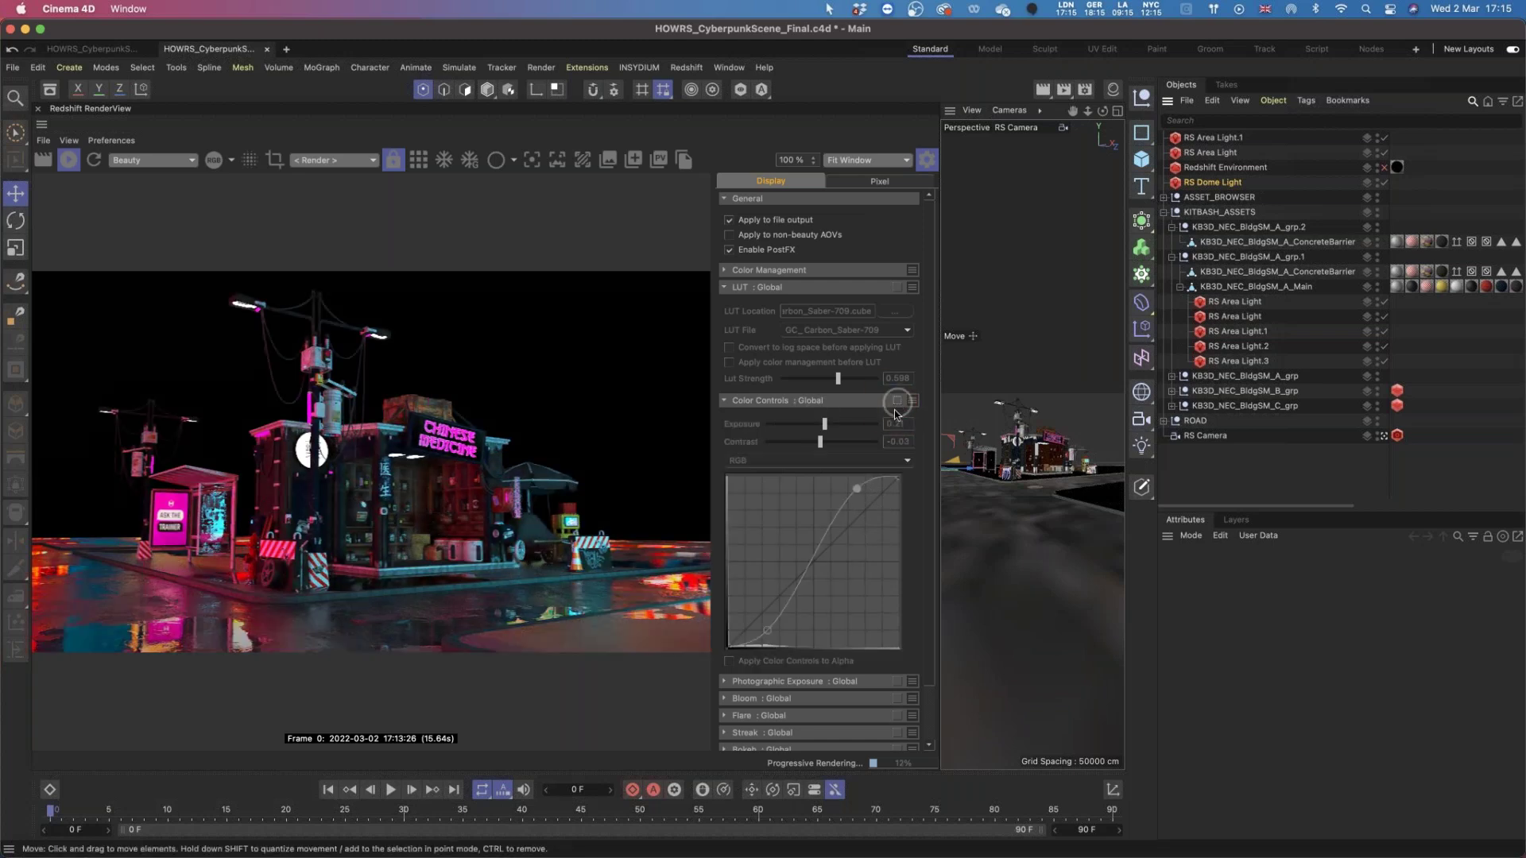
left_click(723, 400)
left_click(724, 287)
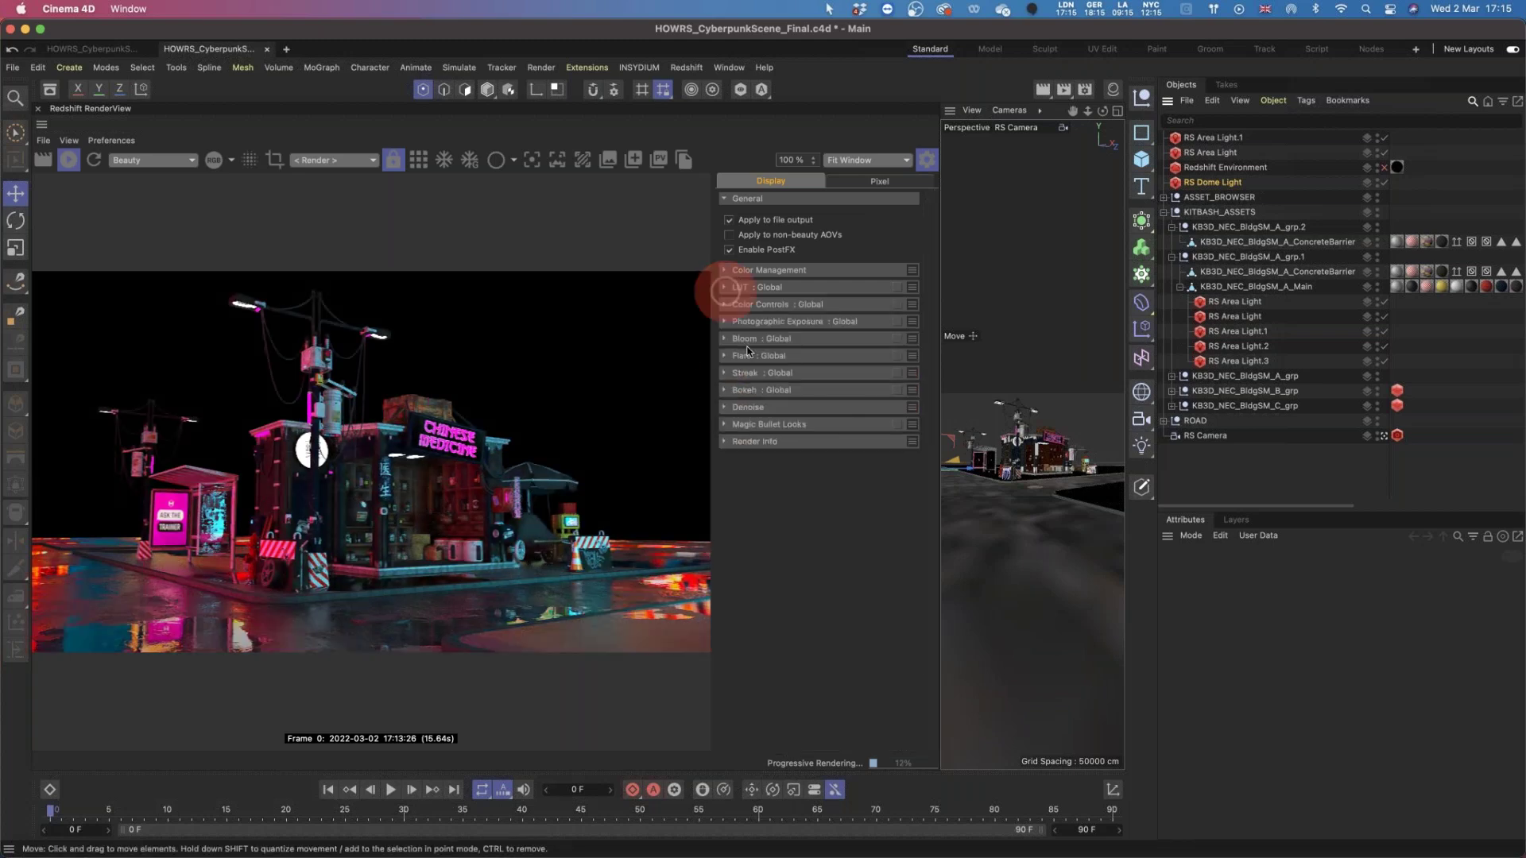
Enable Photographic Exposure, set vignetting to 0, black crush threshold to 0.207 and black crush amount to about 0.38, and disable and collapse the section.
left_click(724, 321)
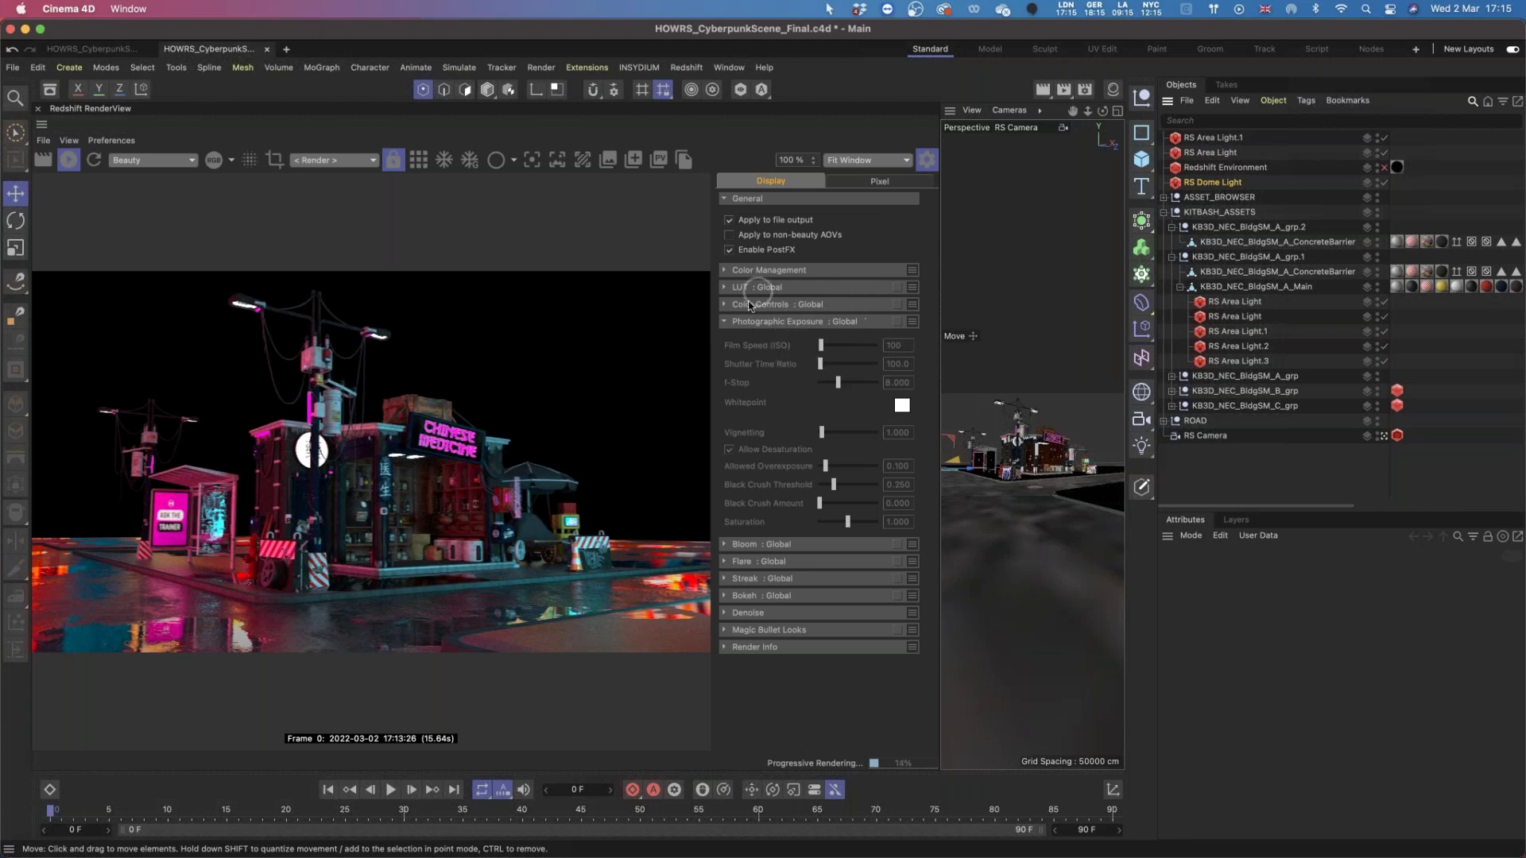
left_click(897, 321)
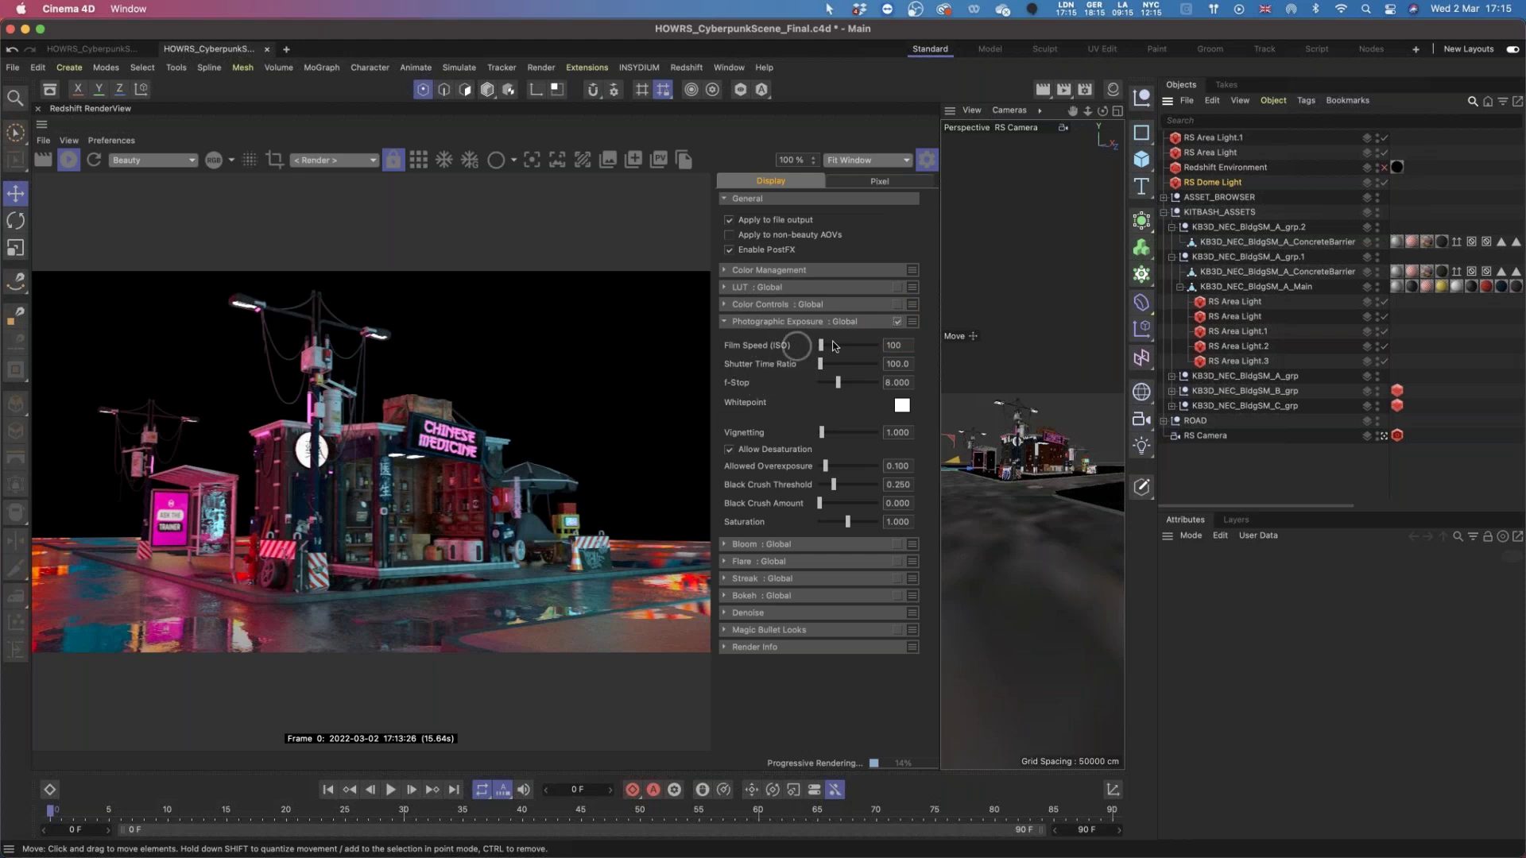
mouse_move(822, 435)
left_mouse_down()
mouse_move(863, 435)
mouse_move(806, 435)
left_mouse_up()
left_click_drag(819, 504, 837, 504)
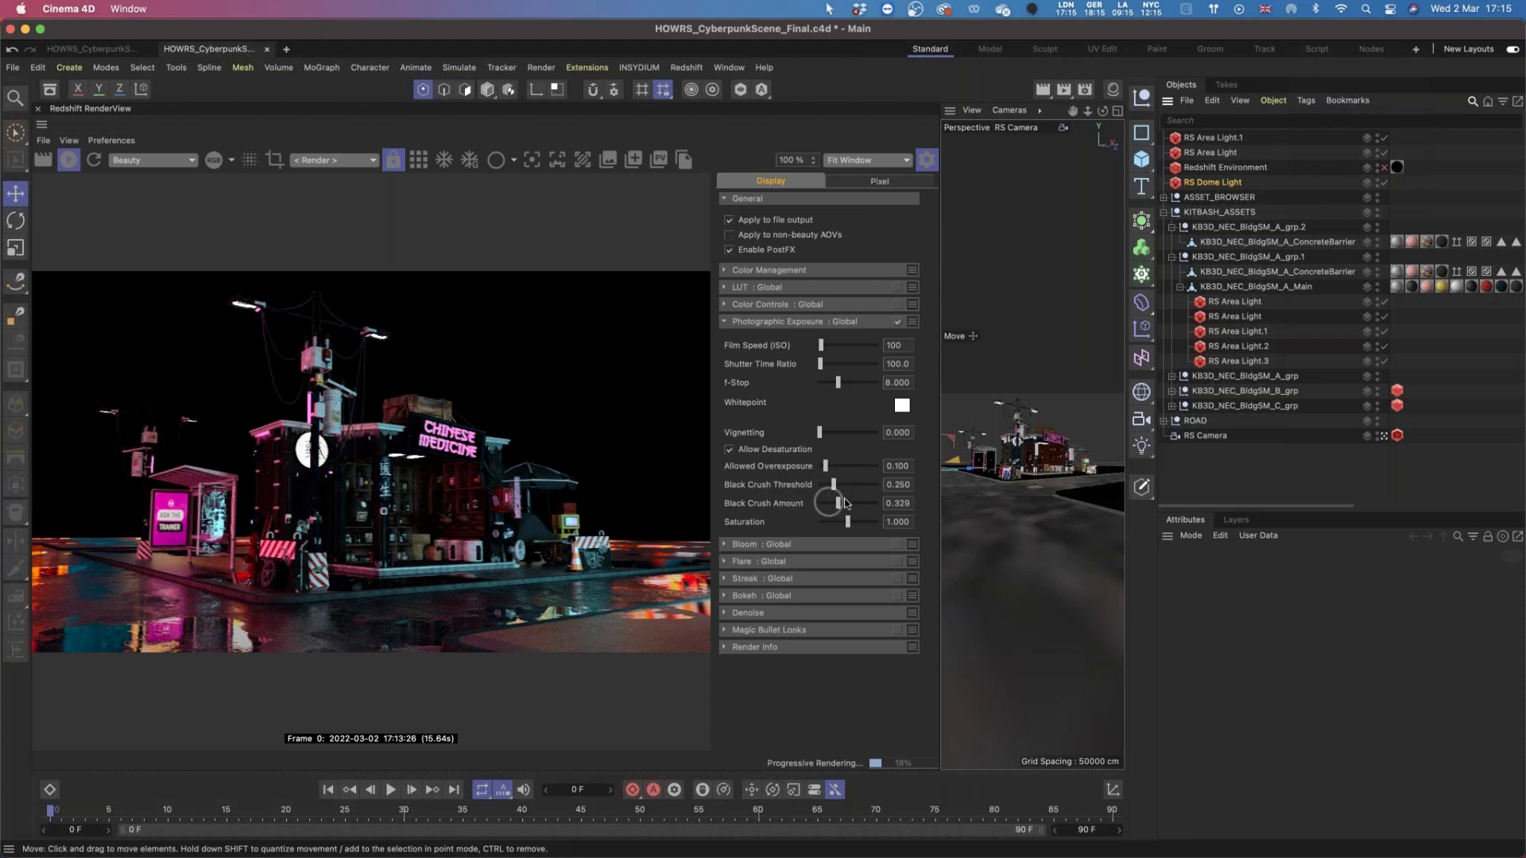
mouse_move(834, 484)
left_mouse_down()
mouse_move(820, 482)
mouse_move(874, 504)
mouse_move(839, 504)
mouse_move(854, 484)
mouse_move(867, 503)
mouse_move(830, 486)
left_mouse_up()
left_click(897, 321)
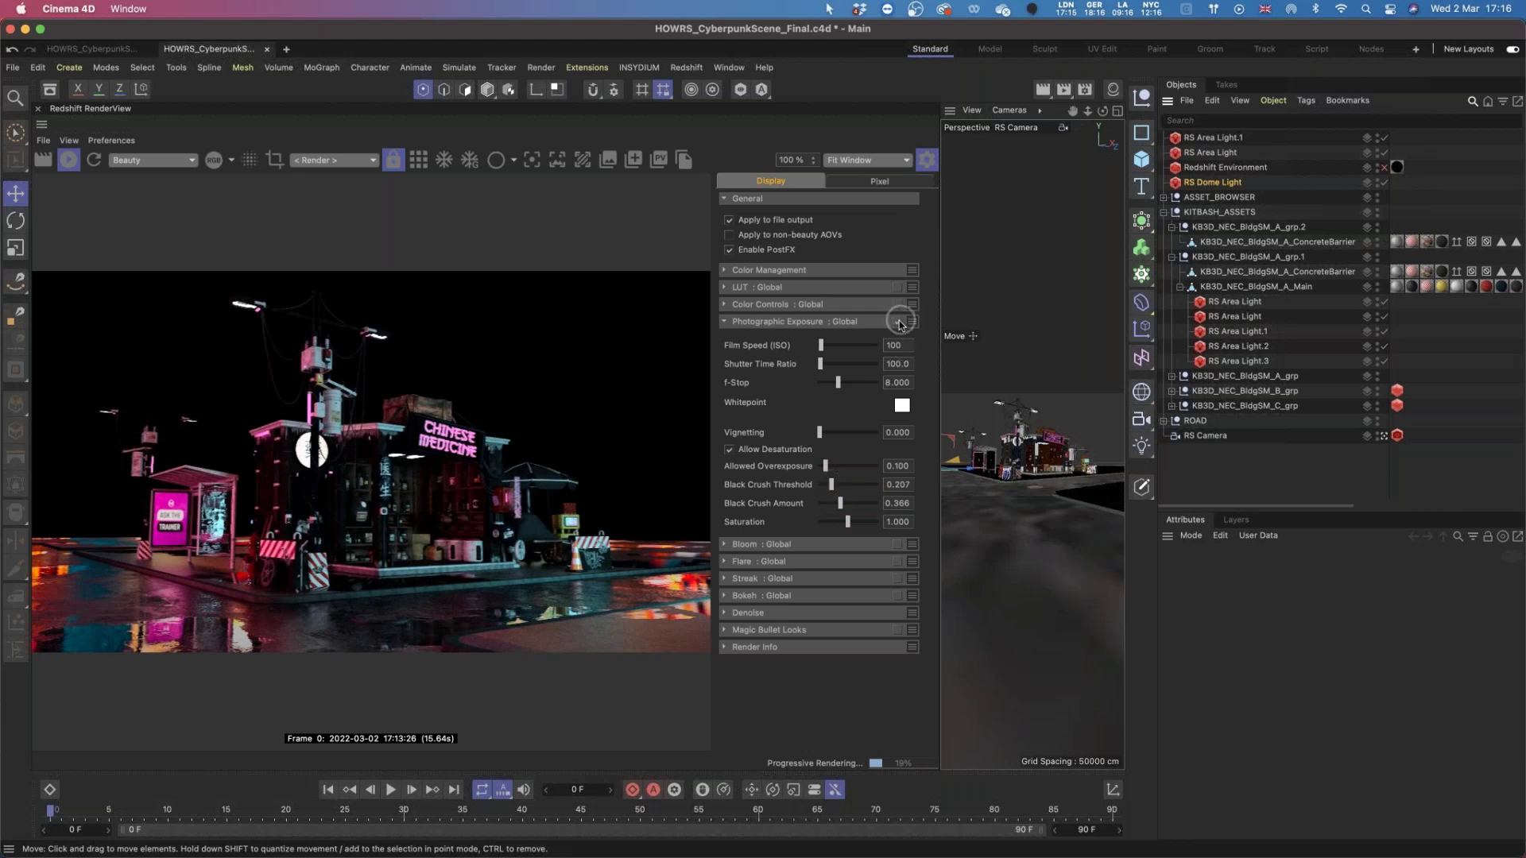
left_click(747, 324)
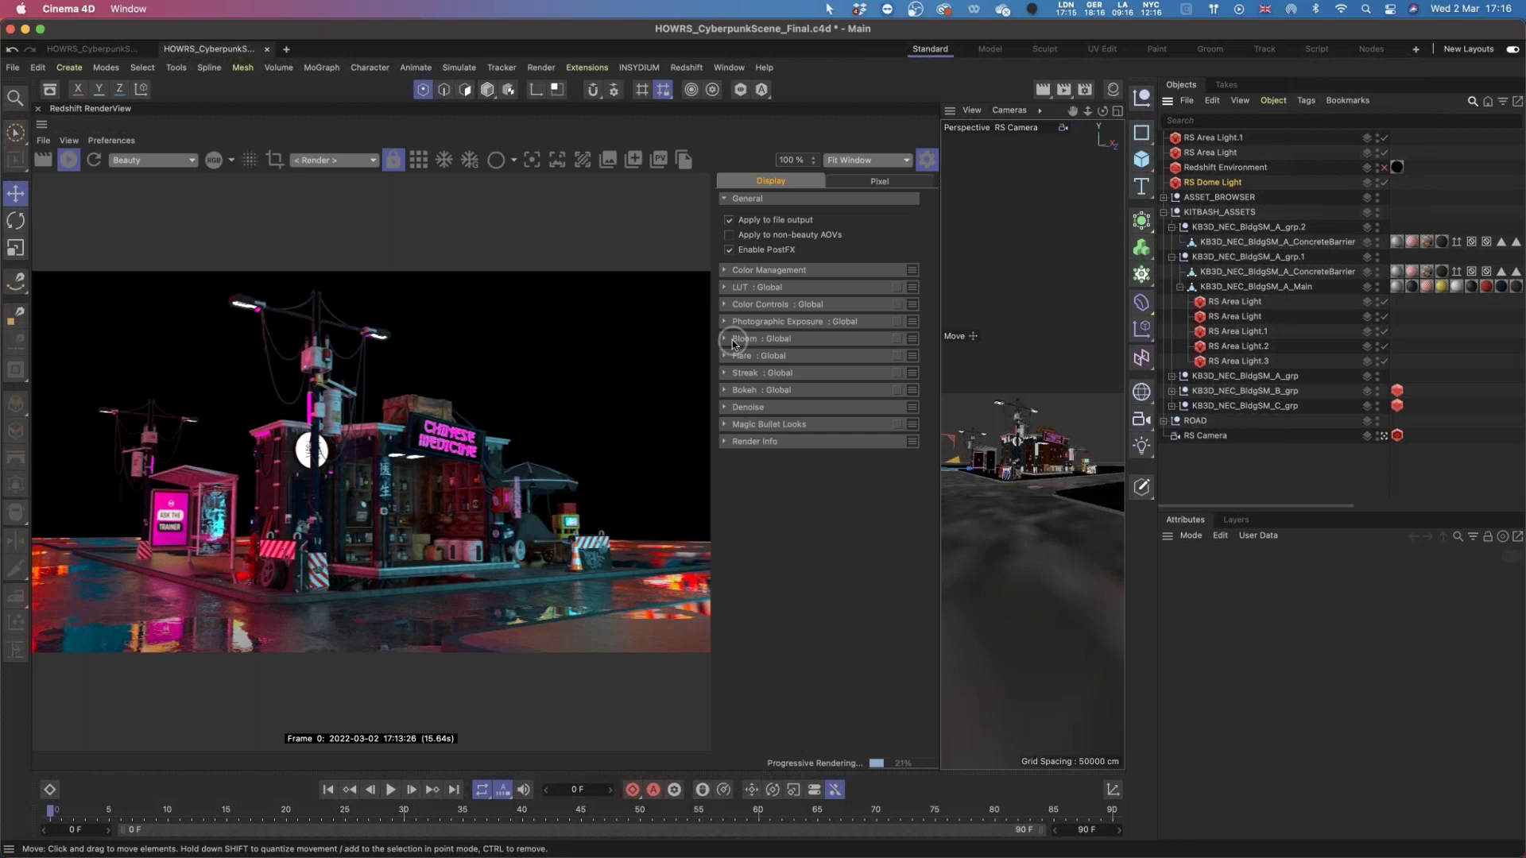
Enable the global Bloom effect and briefly review the Flare settings.
left_click(724, 340)
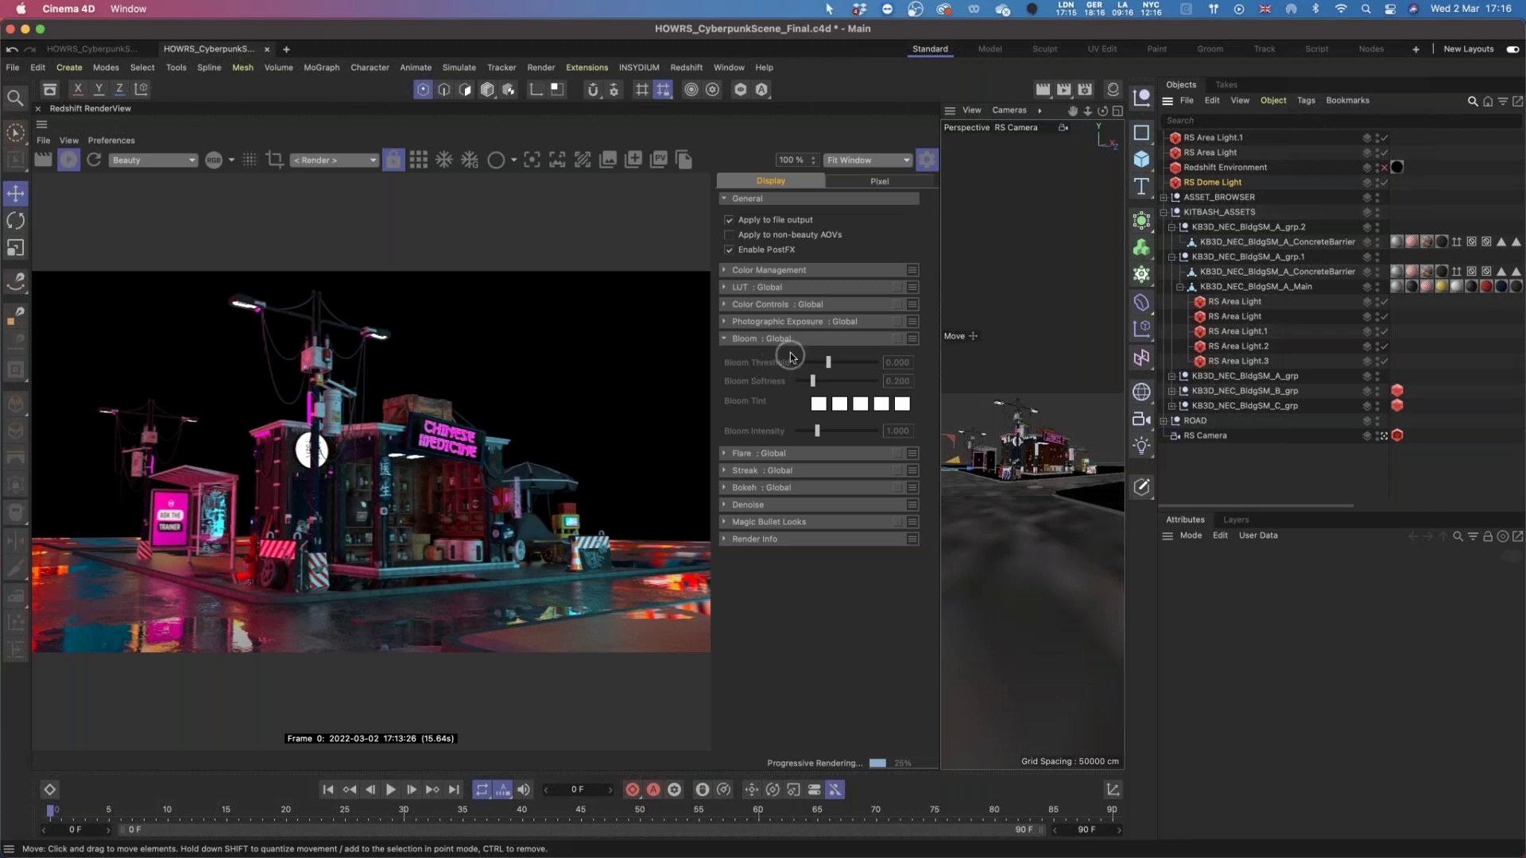
left_click(897, 339)
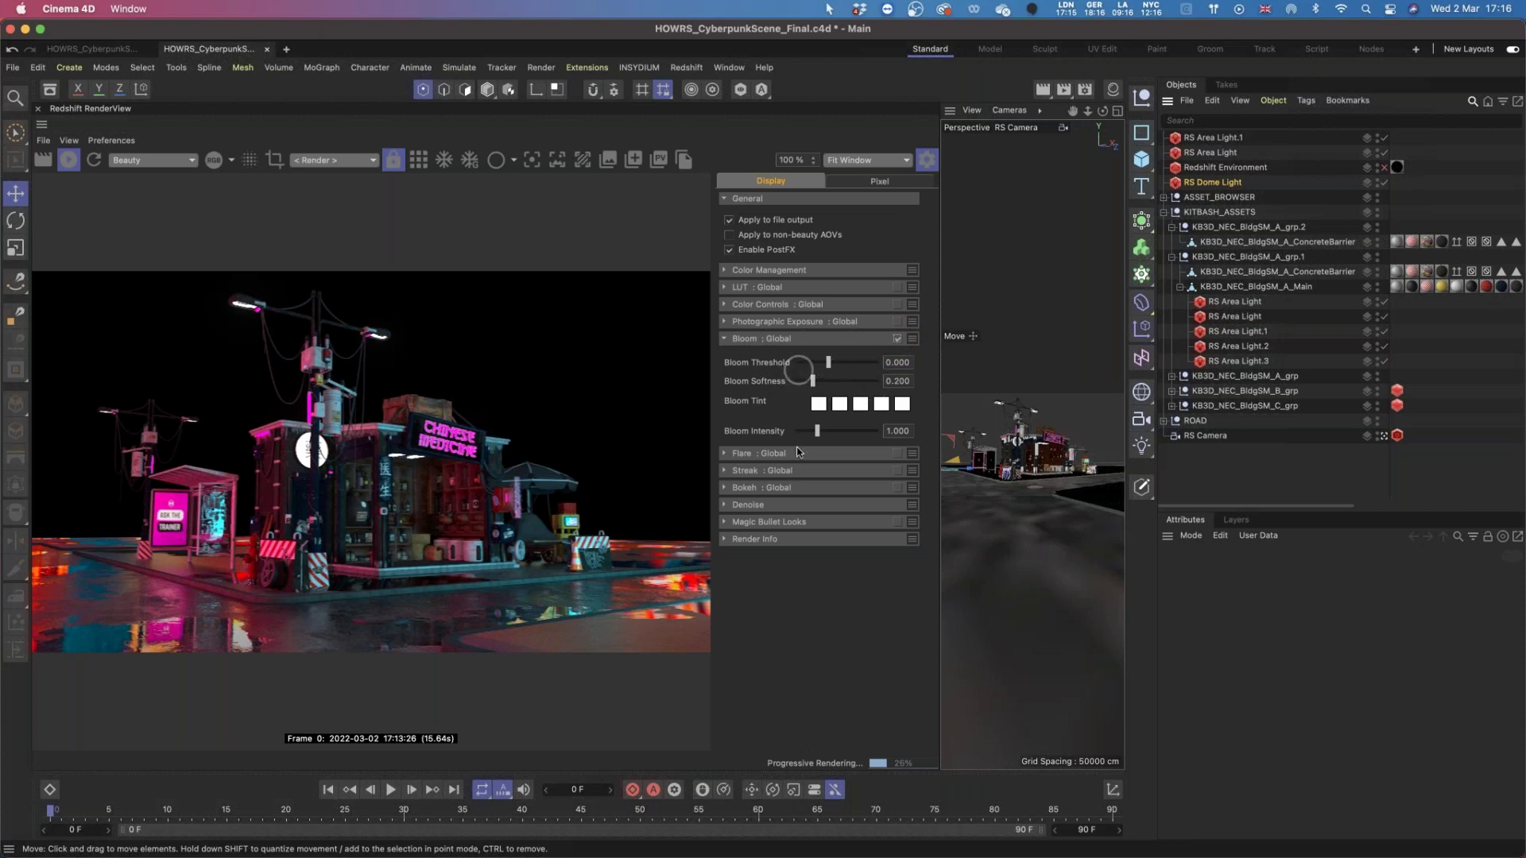
left_click(722, 453)
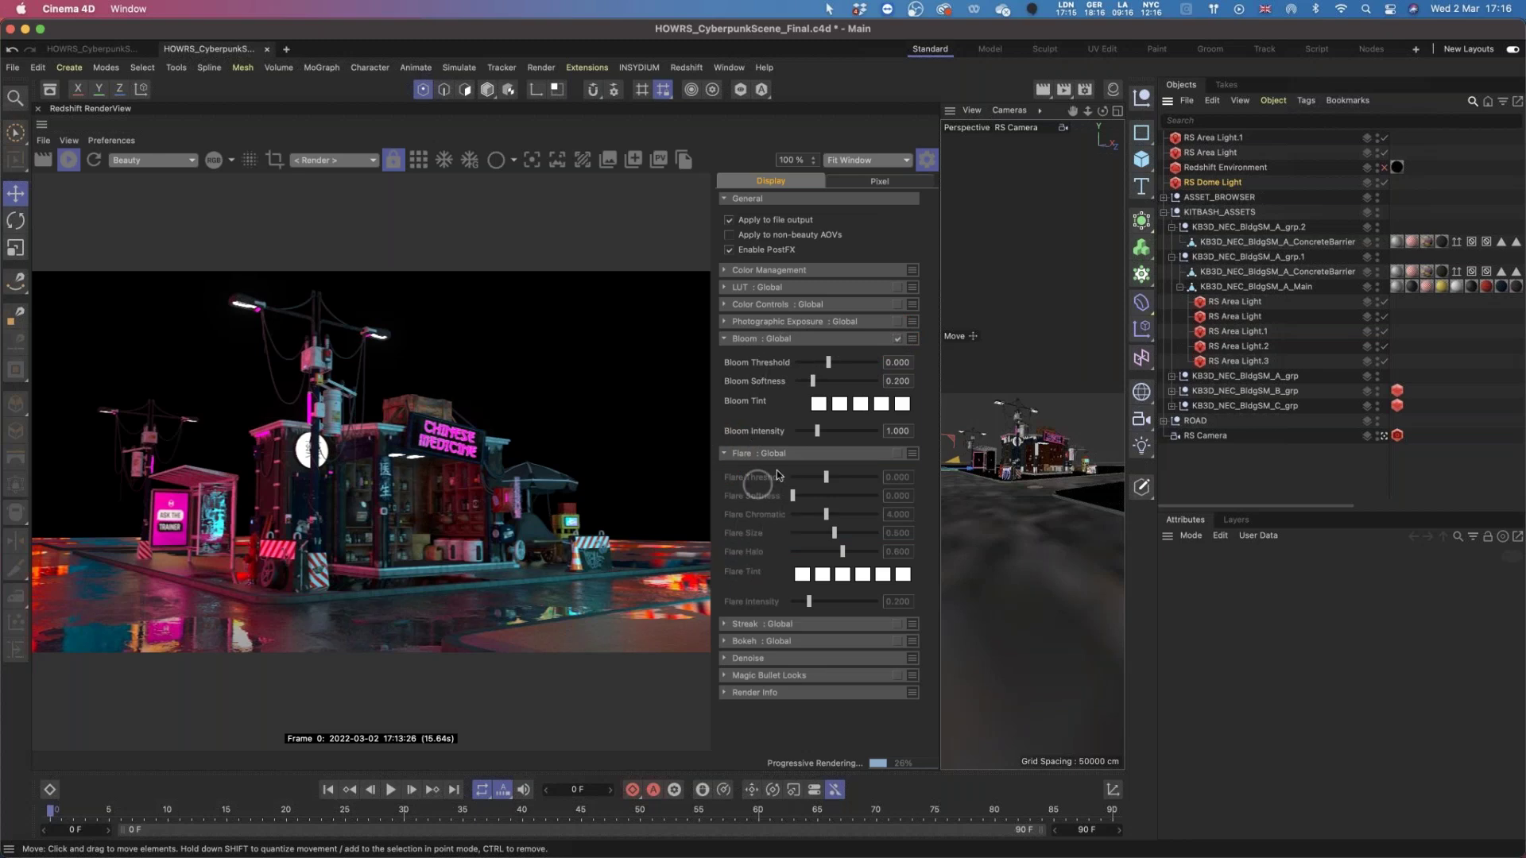
left_click(723, 623)
left_click(723, 622)
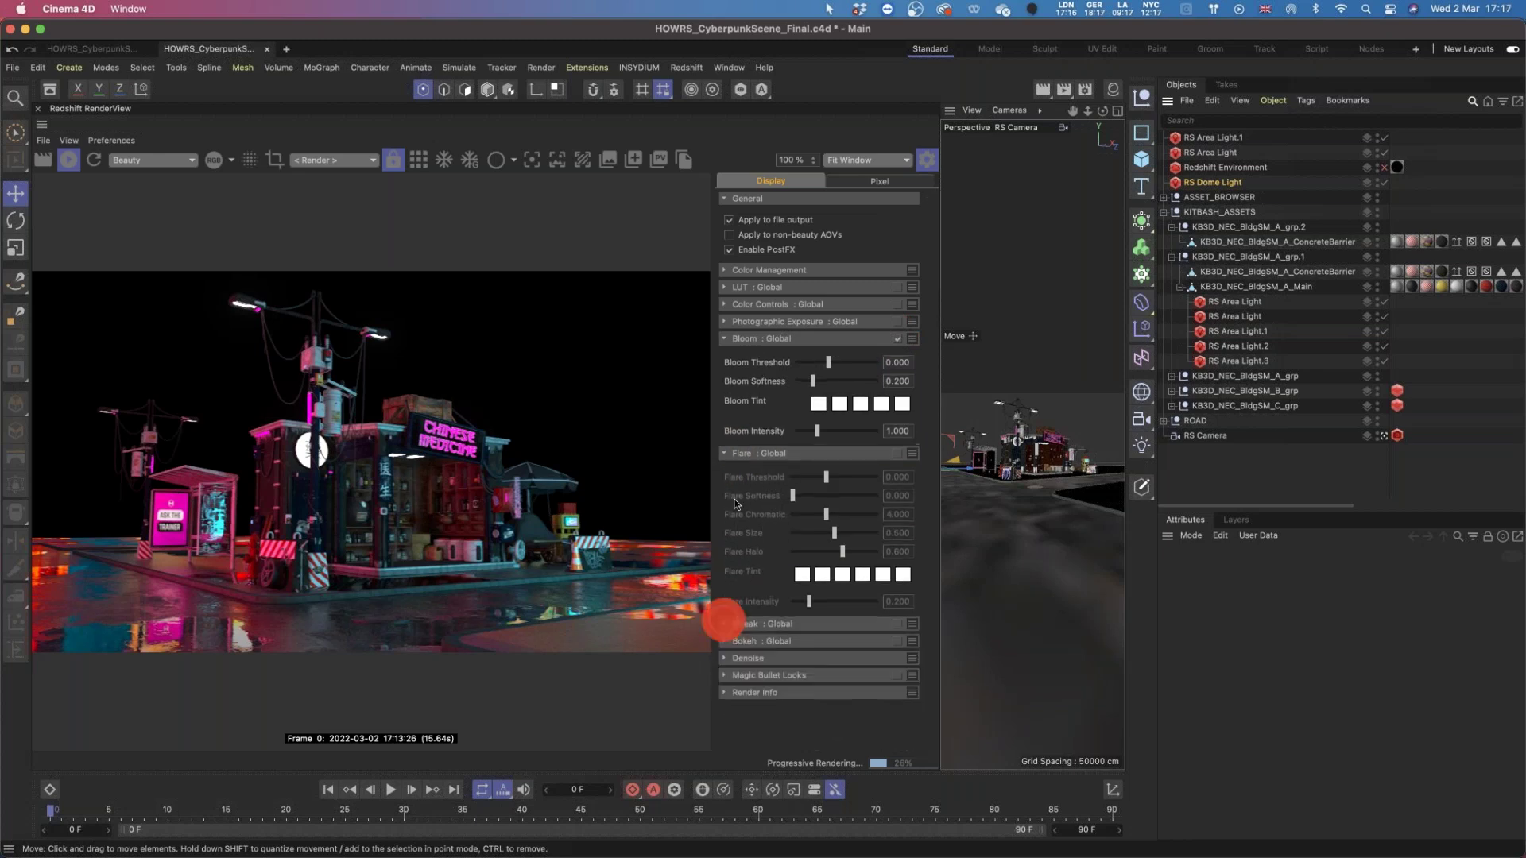
left_click(723, 454)
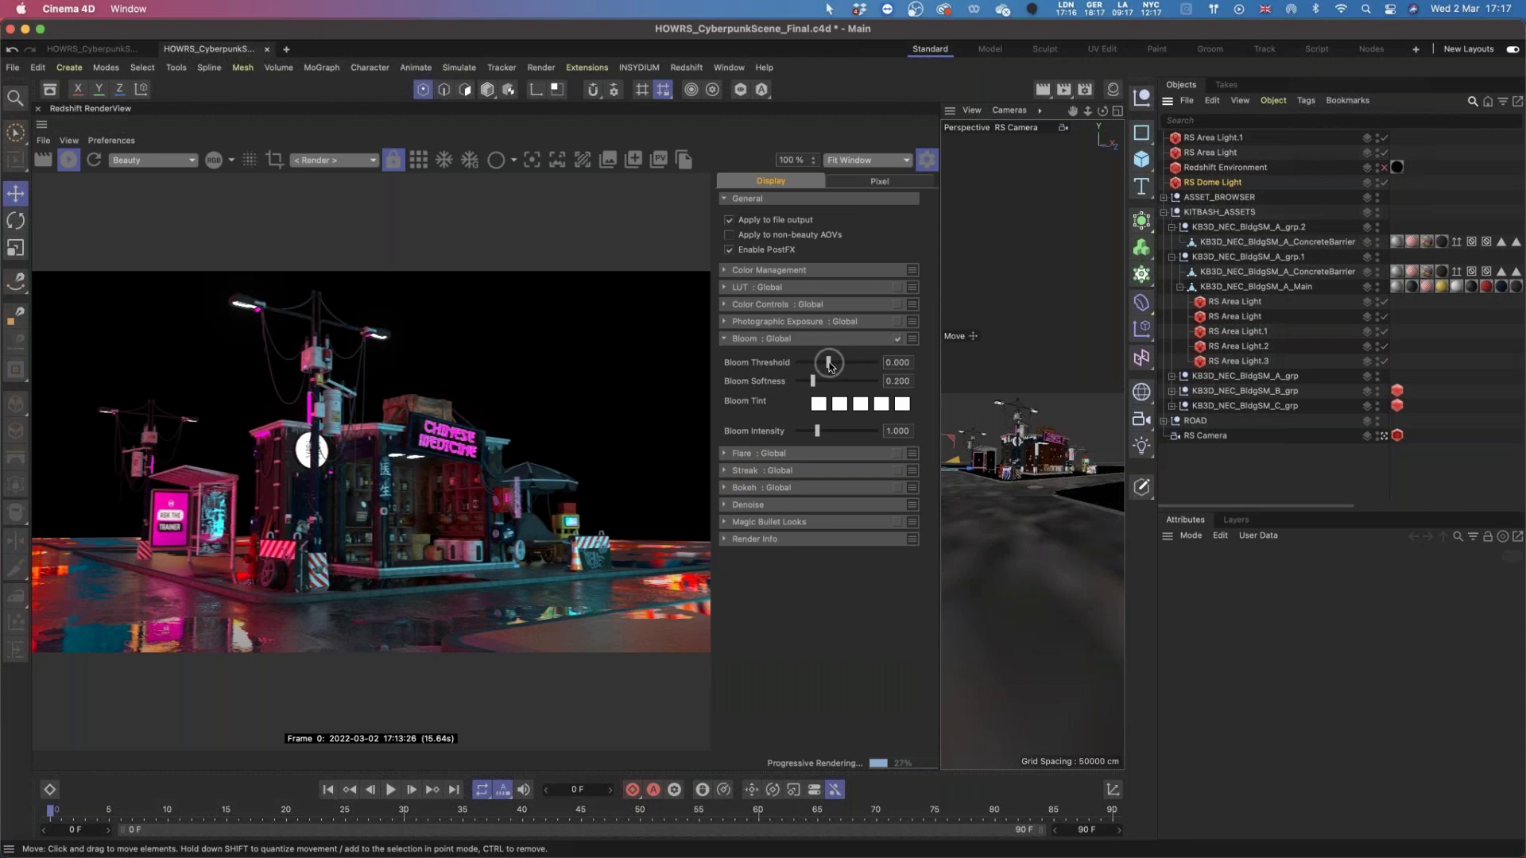
Set the Bloom threshold to 4.018, softness to 0.661 and intensity to about 2.9, and disable Bloom.
left_click_drag(830, 367, 804, 363)
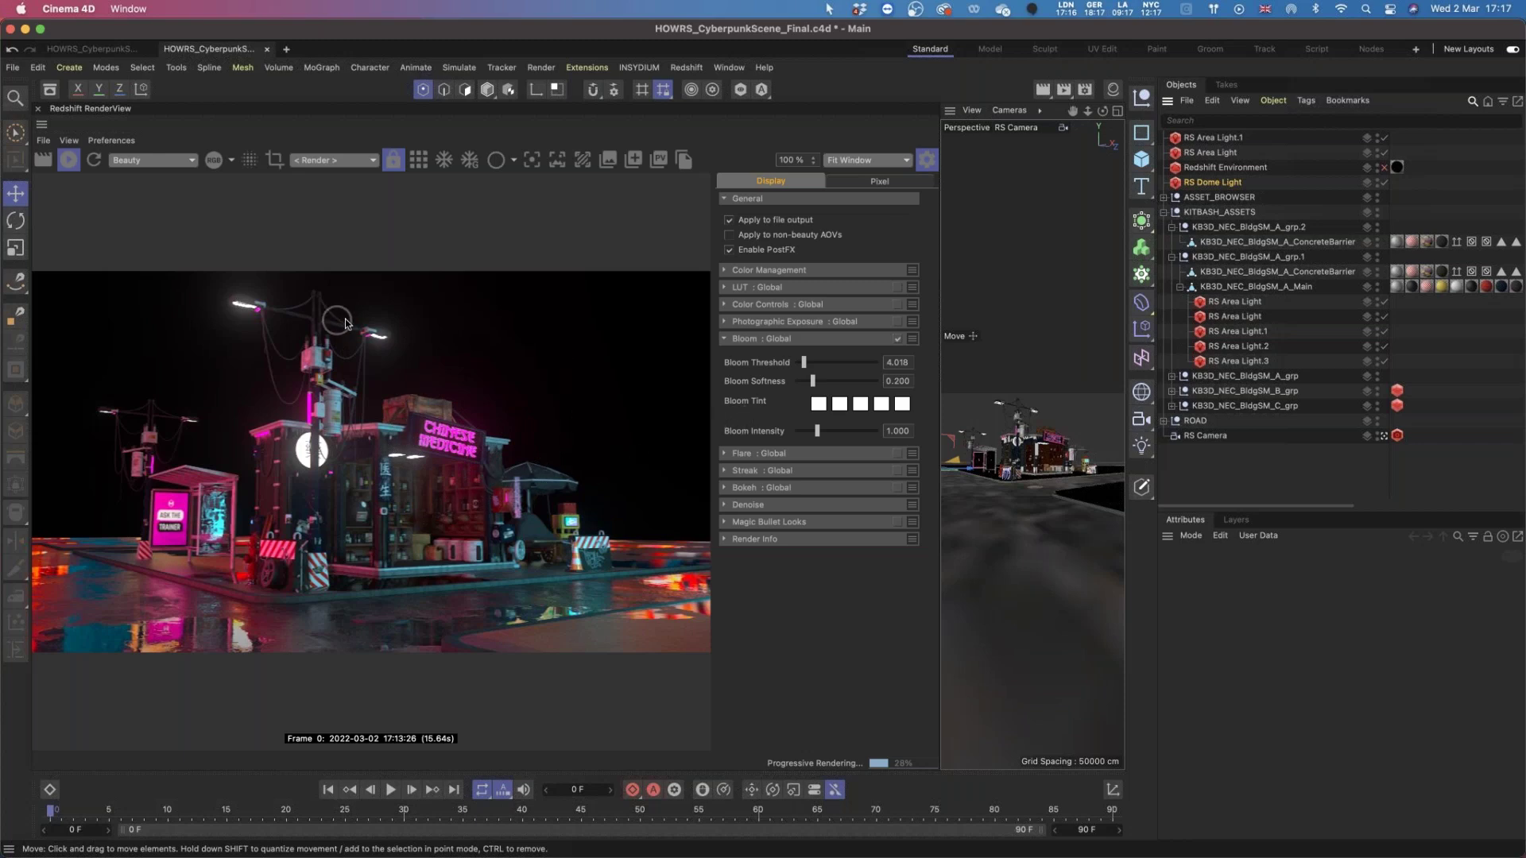
left_click_drag(805, 366, 803, 365)
left_click_drag(812, 383, 849, 382)
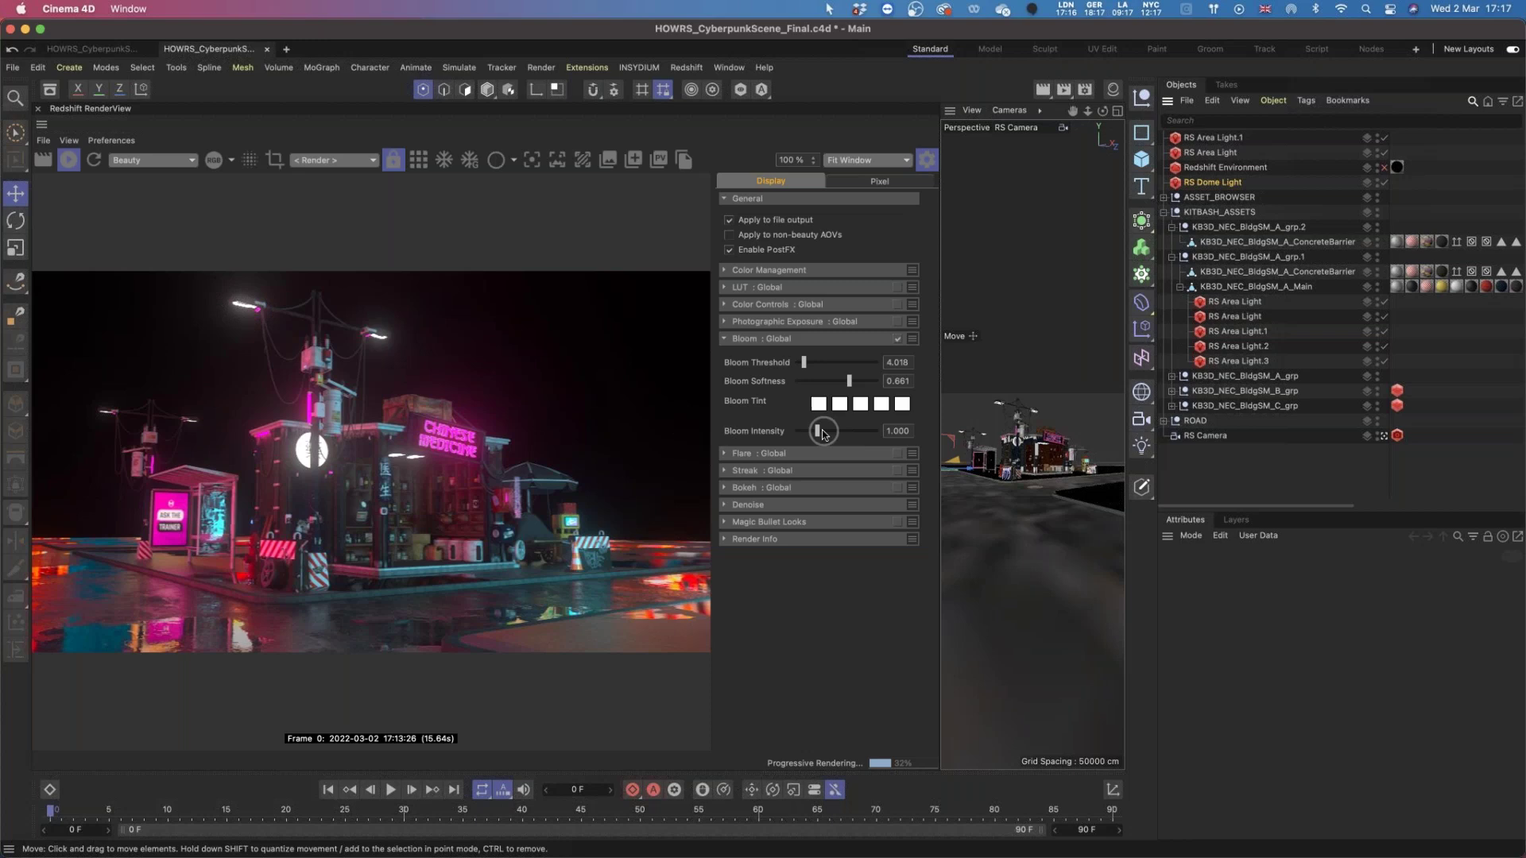
left_click_drag(823, 433, 856, 430)
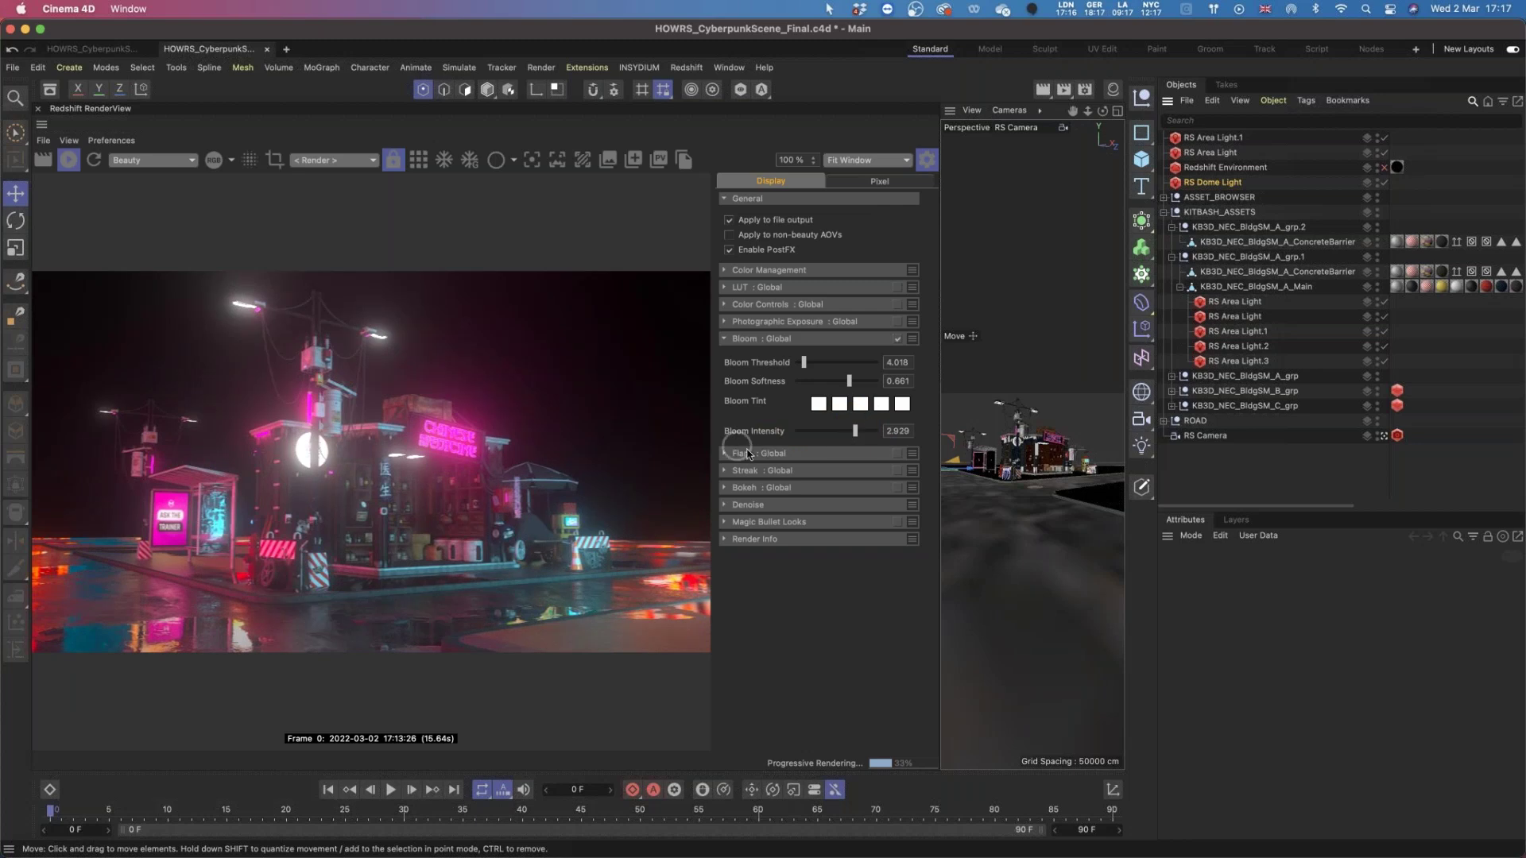
left_click(896, 339)
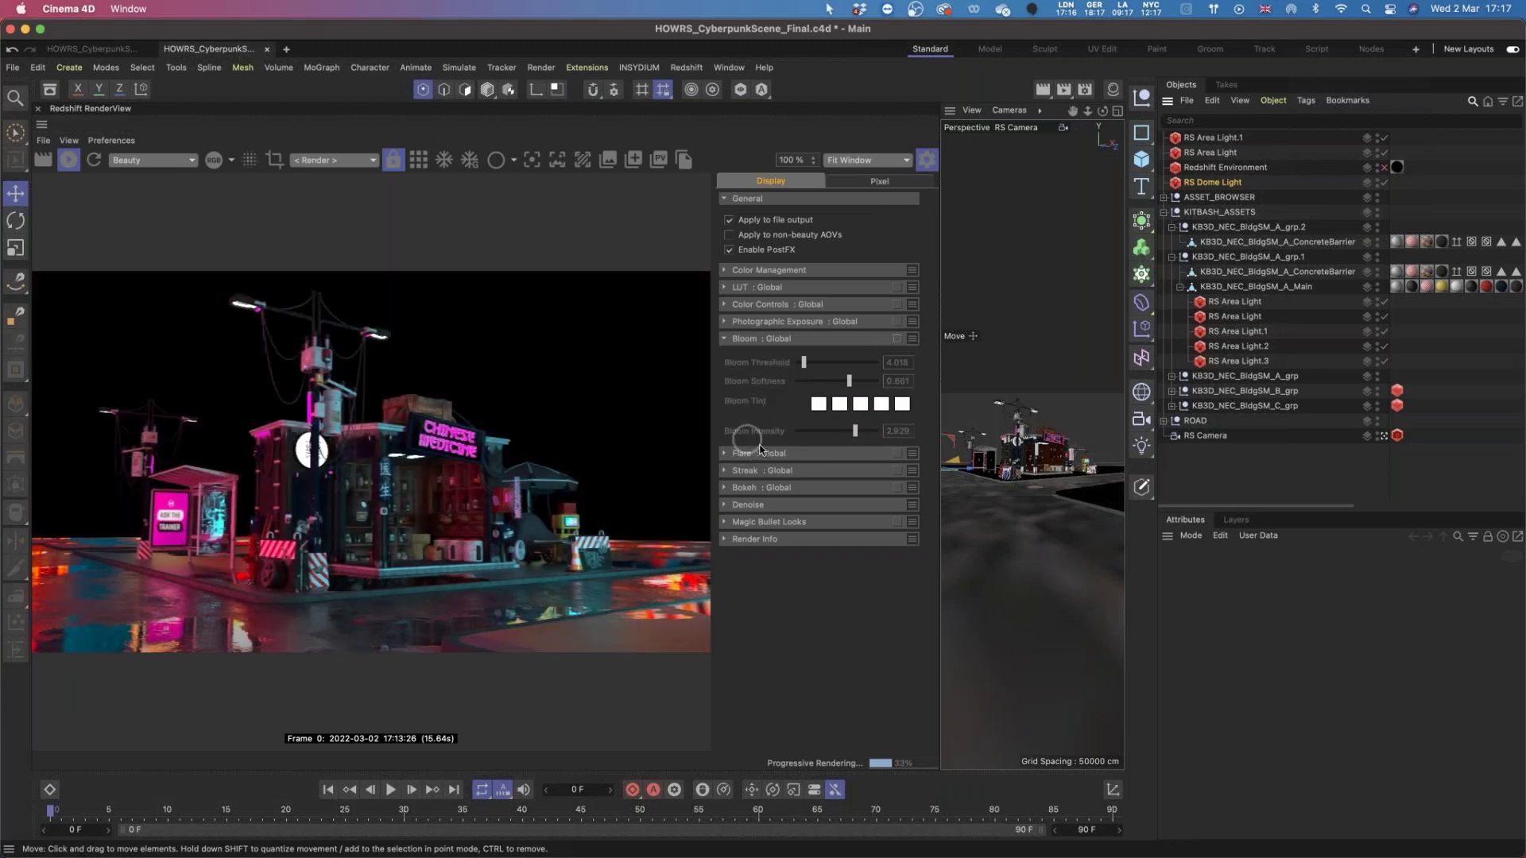
Enable Flare, adjust its threshold, softness, chromatic, size and halo values, raise the intensity to about 0.87, and disable the effect.
left_click(724, 453)
left_click(897, 453)
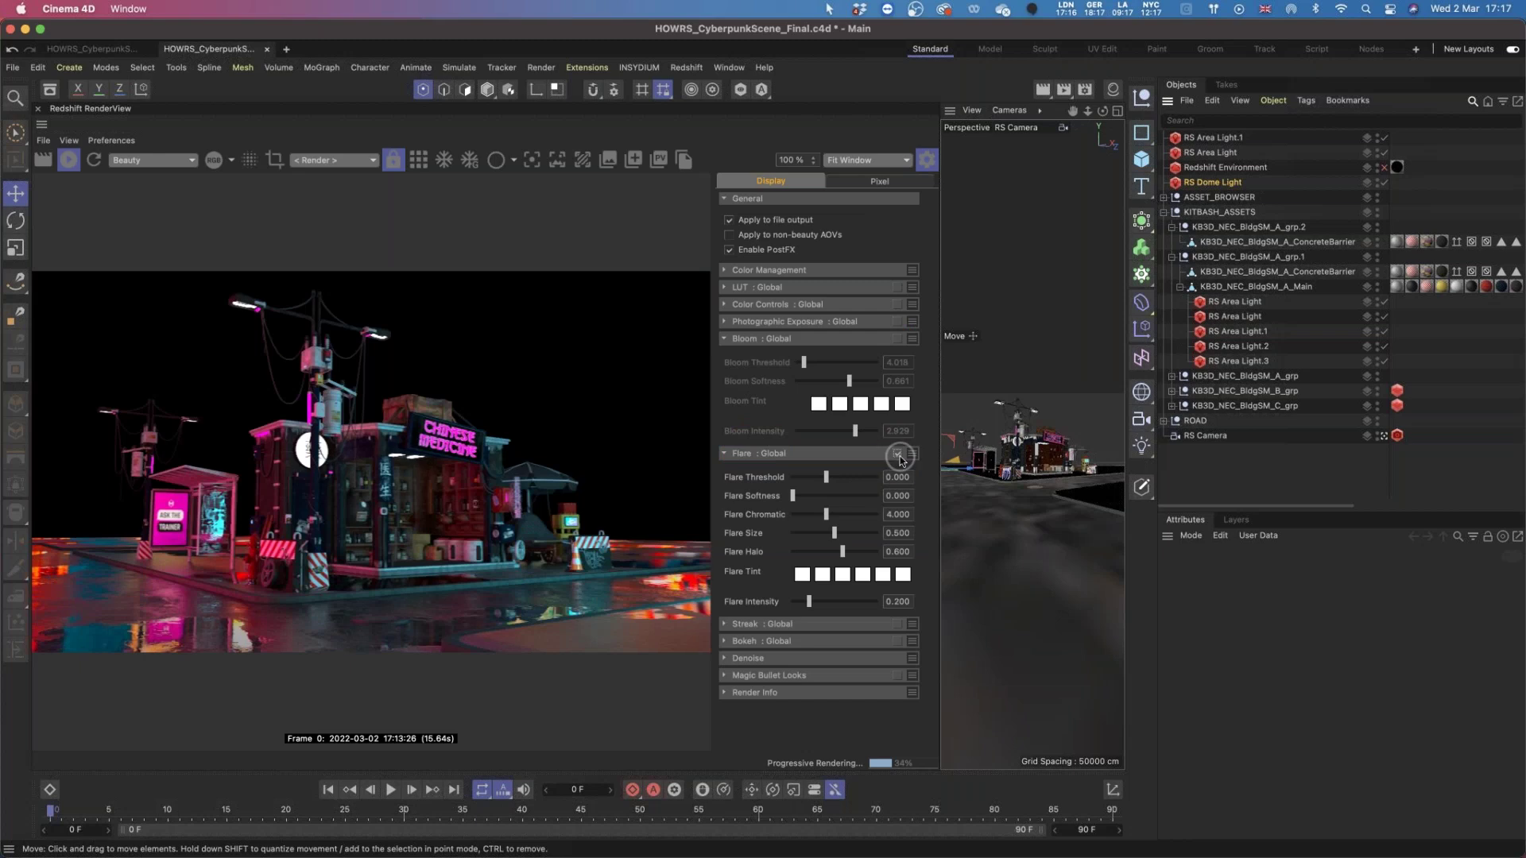
left_click_drag(827, 477, 837, 552)
left_click_drag(810, 601, 849, 603)
left_click(897, 453)
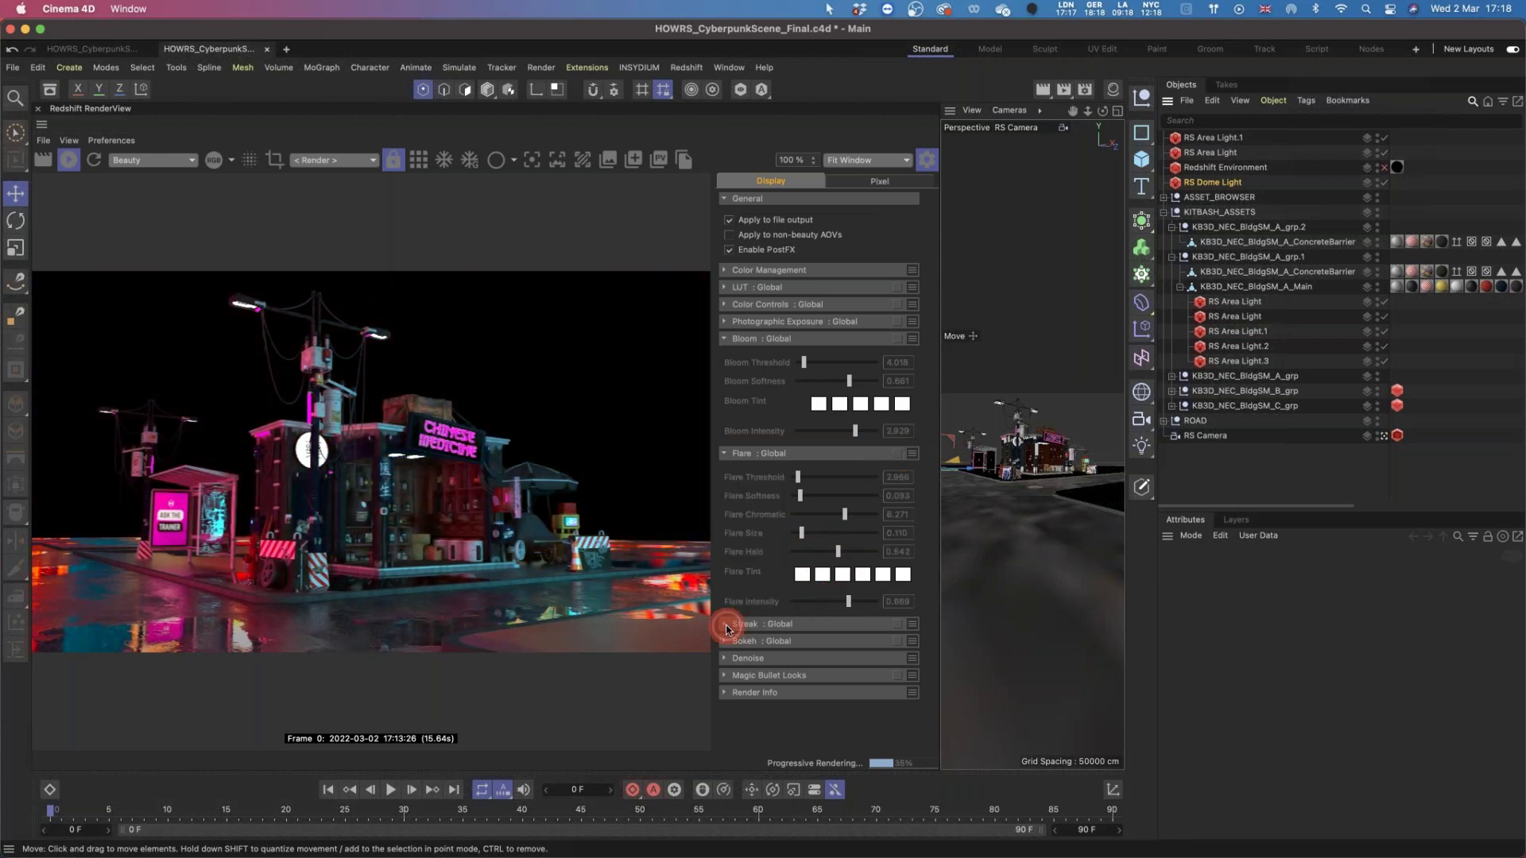
Enable the Streak effect with threshold 2.703, tail 0.574, number 5, angle 95 and intensity about 2.2.
left_click(725, 624)
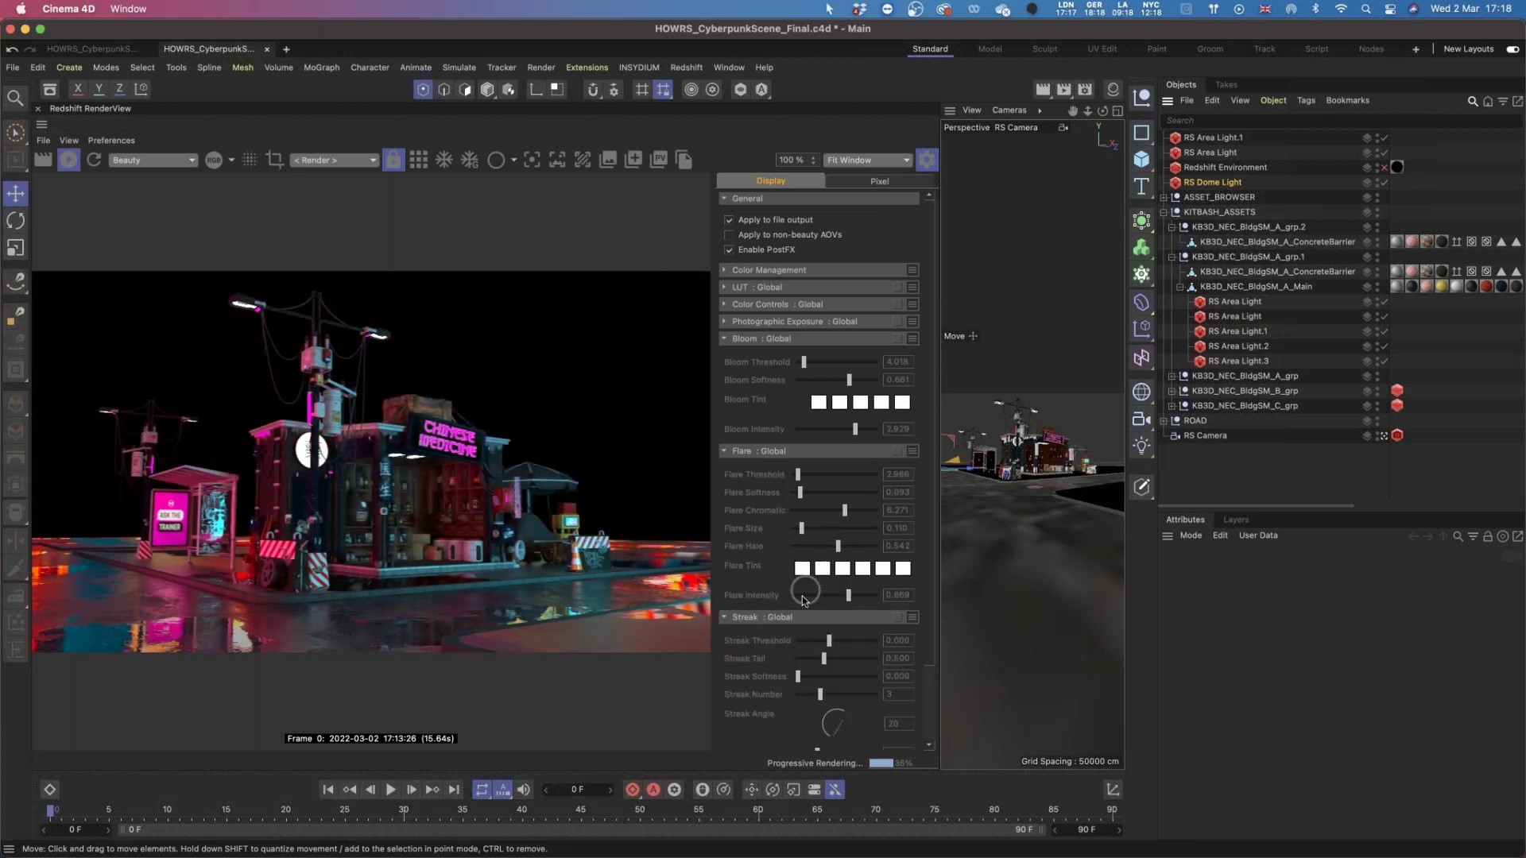
left_click(897, 618)
left_click_drag(927, 638, 921, 682)
left_click_drag(829, 554, 802, 554)
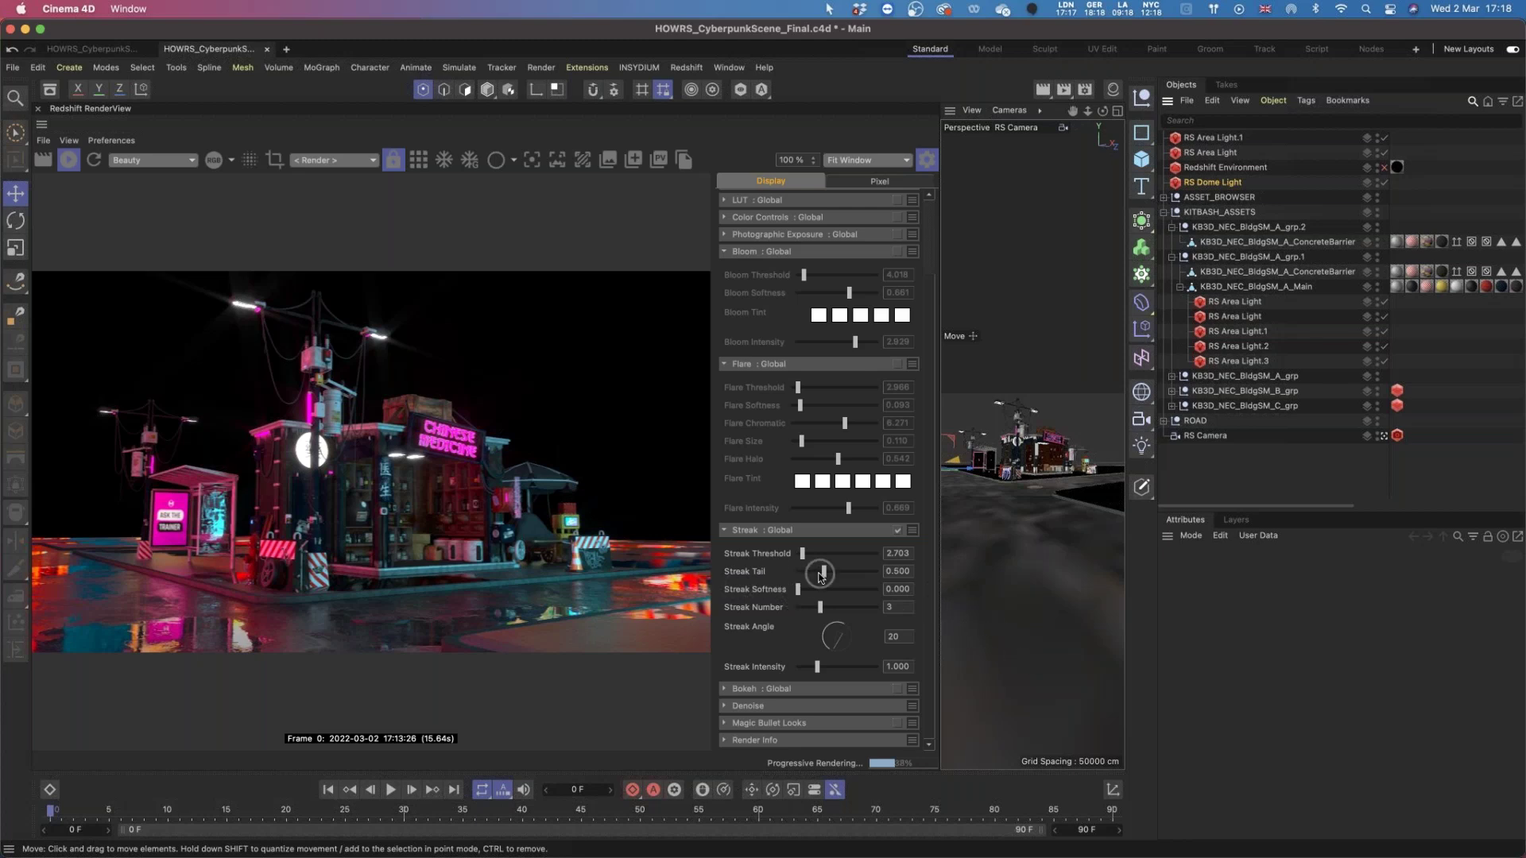
mouse_move(821, 574)
left_mouse_down()
mouse_move(804, 572)
mouse_move(864, 577)
mouse_move(824, 569)
mouse_move(842, 608)
mouse_move(902, 609)
mouse_move(800, 606)
mouse_move(840, 607)
mouse_move(831, 640)
mouse_move(816, 637)
mouse_move(817, 665)
mouse_move(859, 666)
mouse_move(840, 667)
left_mouse_up()
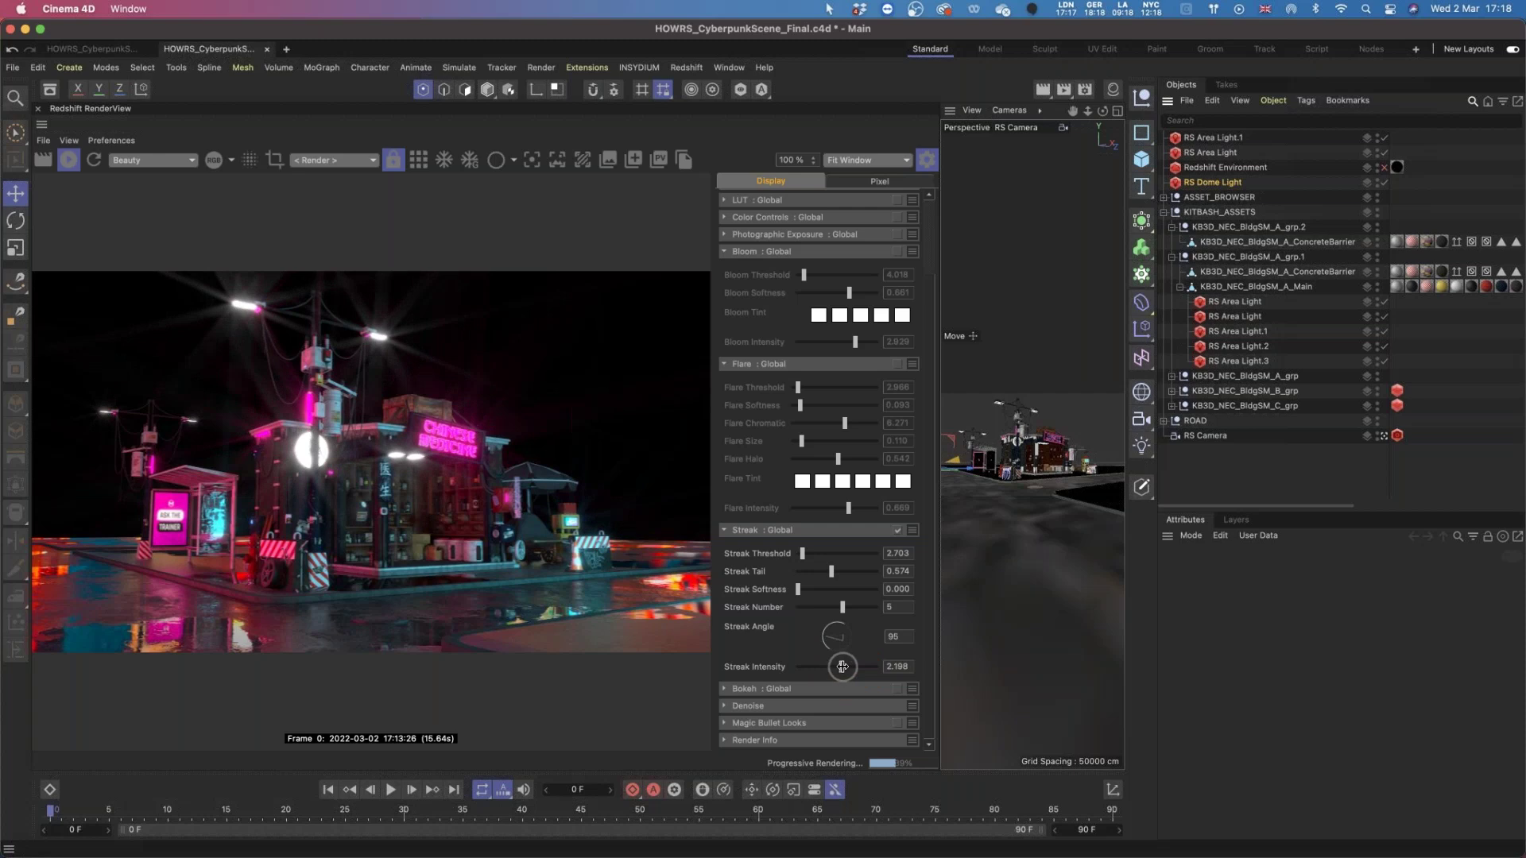
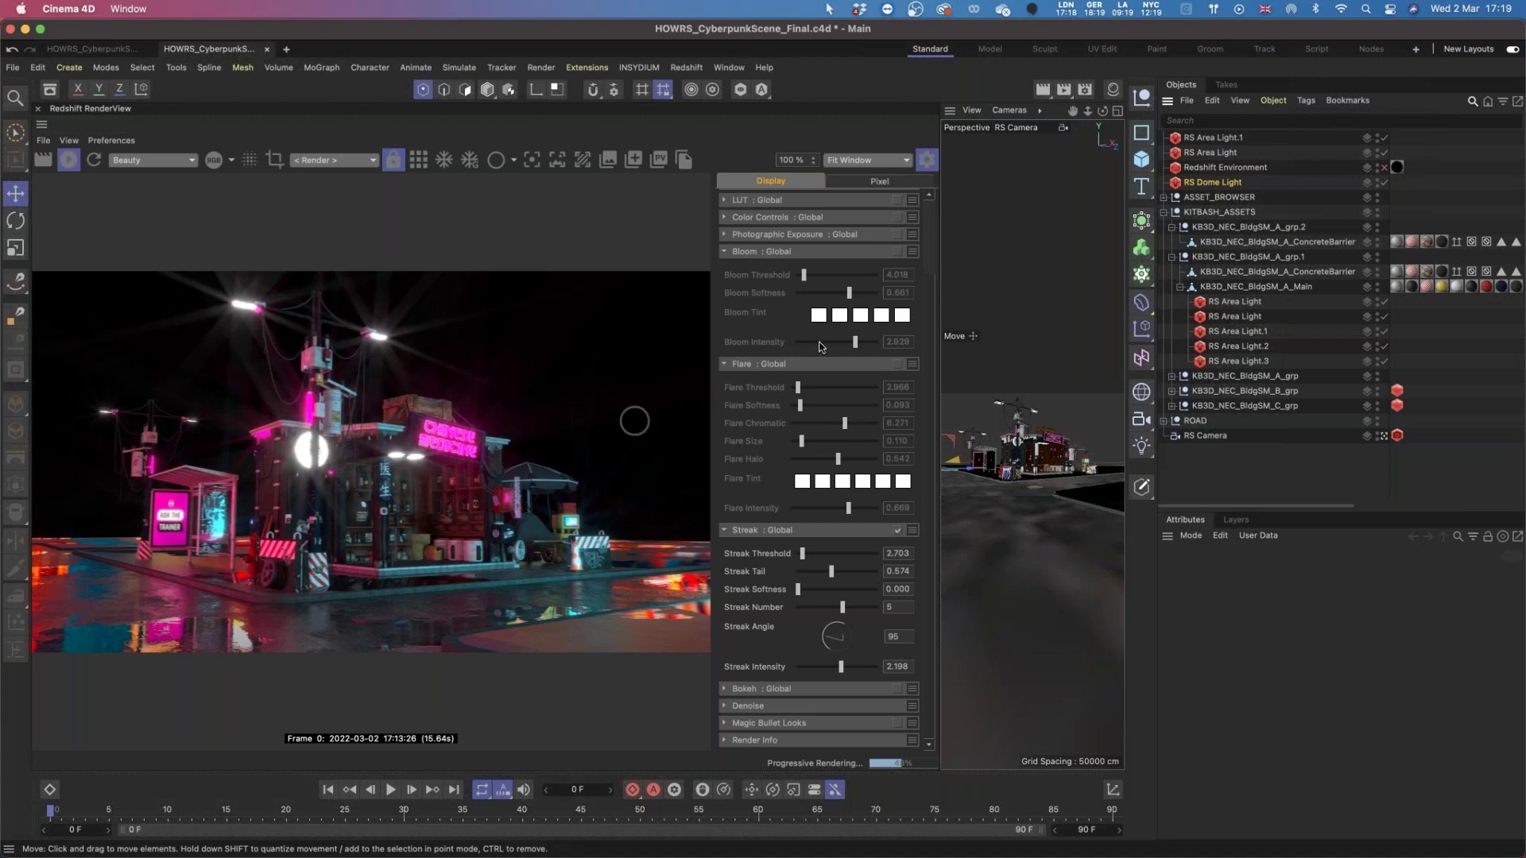
Re-enable the global Bloom effect with its existing values and disable the Streak effect.
left_click(743, 333)
left_click(897, 253)
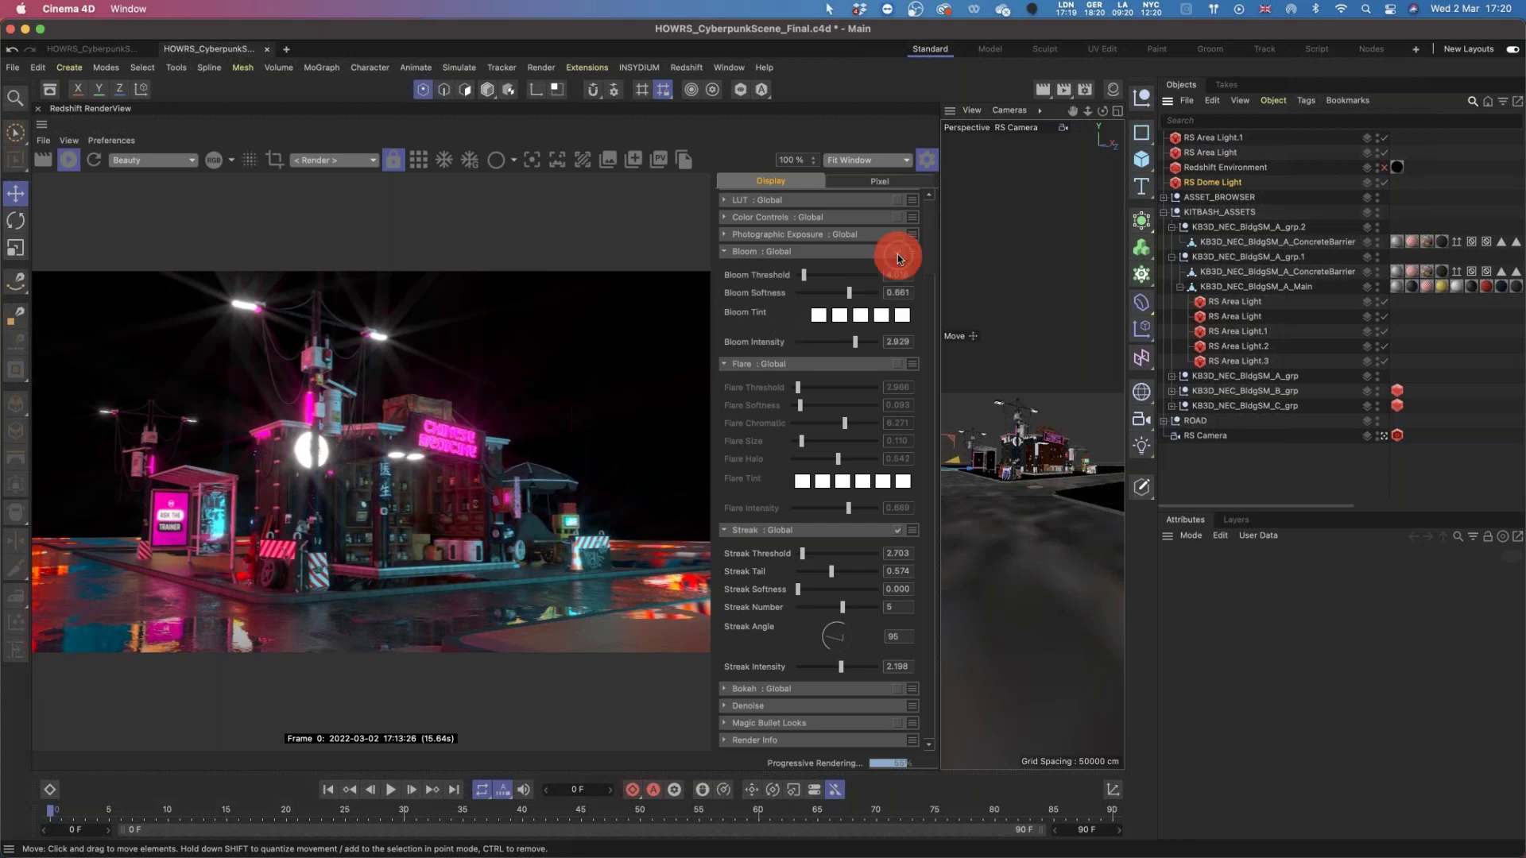
left_click(897, 530)
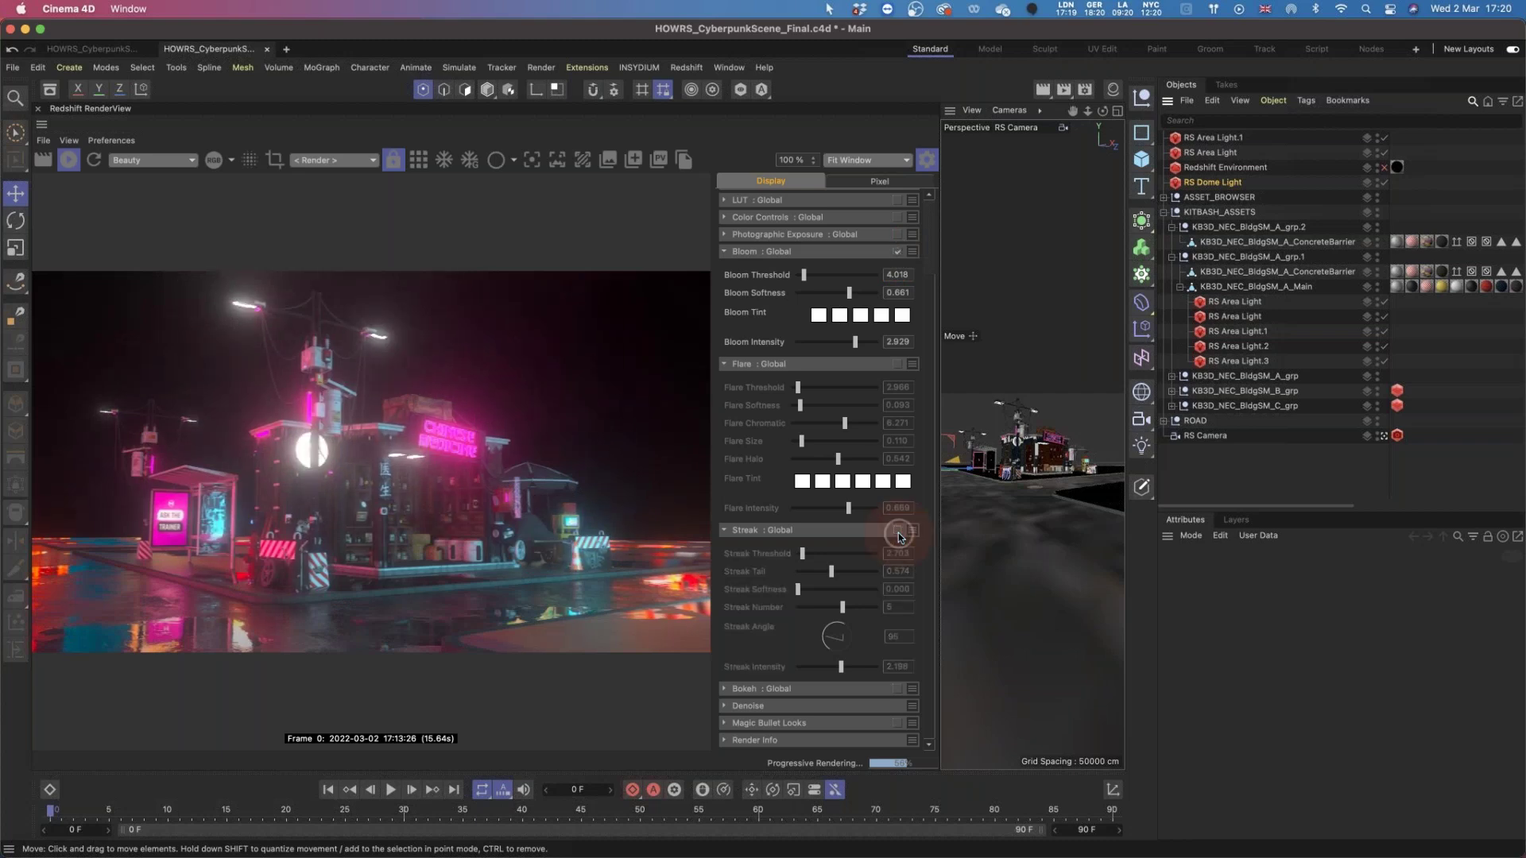
left_click(896, 253)
left_click_drag(932, 298, 929, 208)
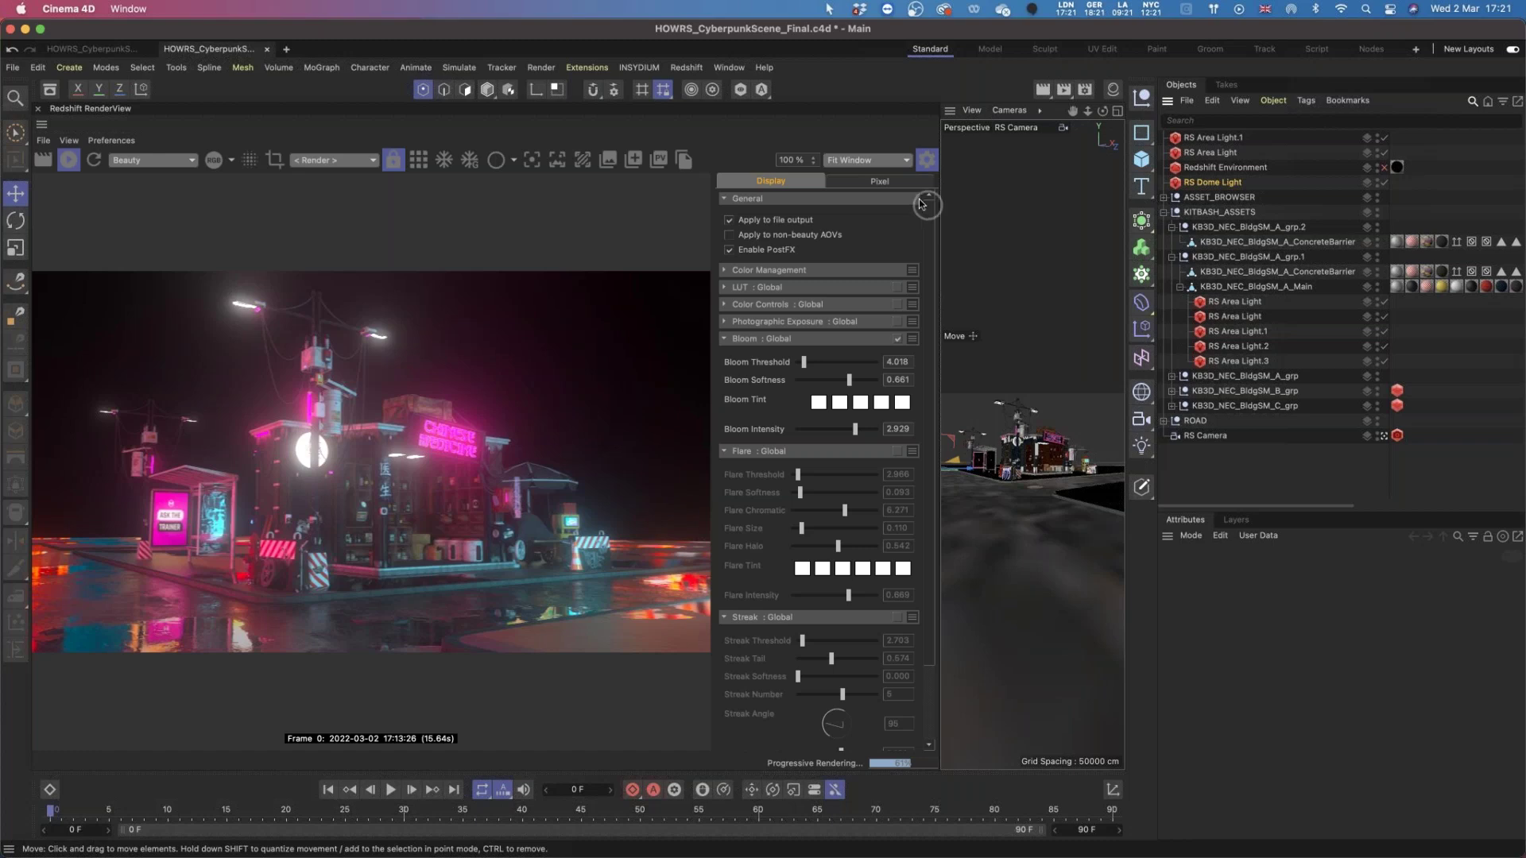
Hide the RenderView's post effects settings and stop the interactive render of the cyberpunk scene.
left_click(884, 181)
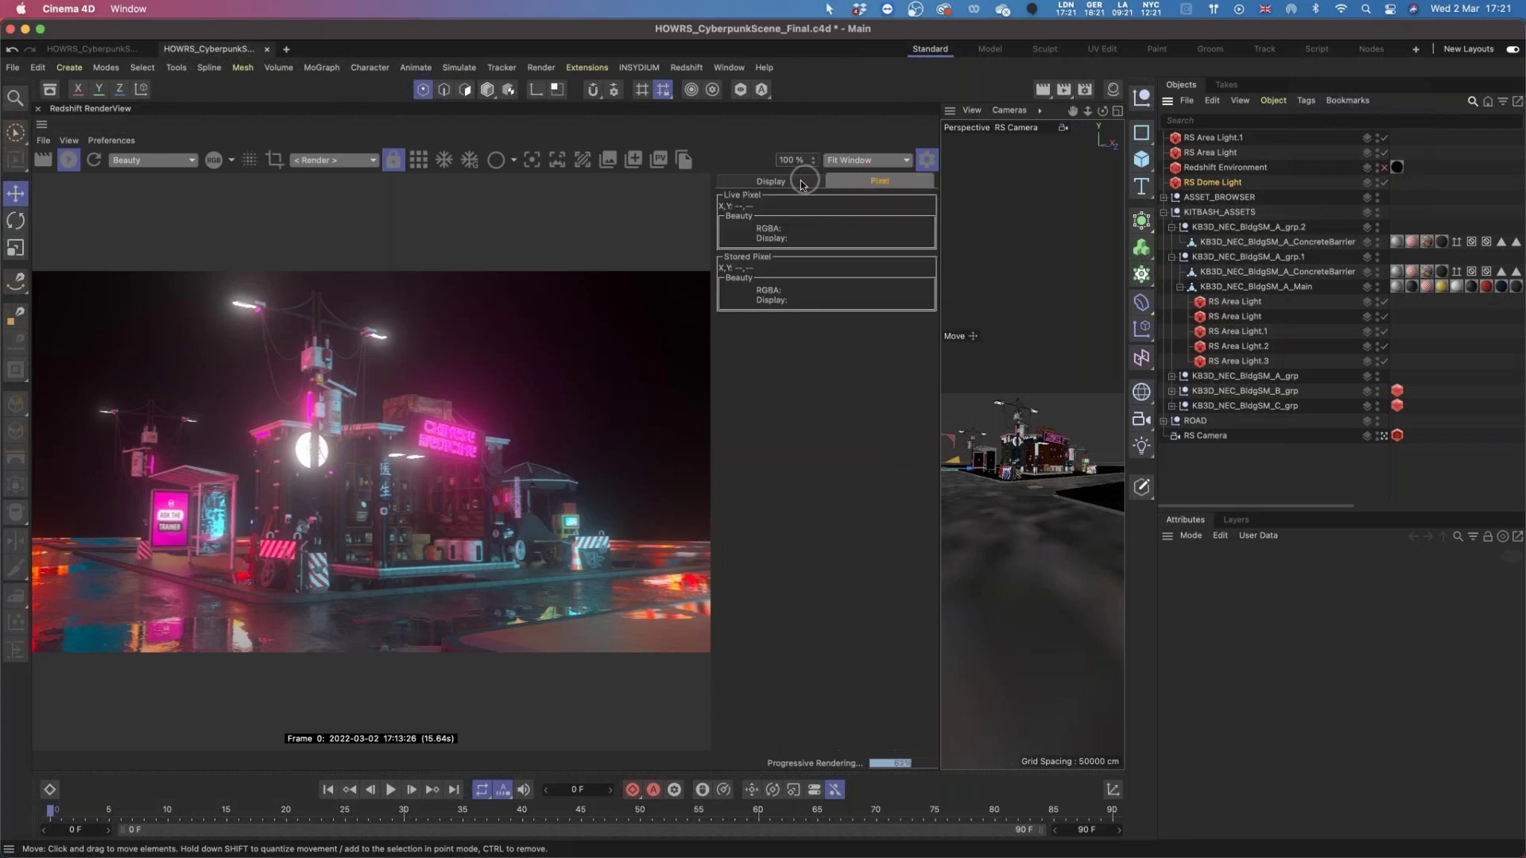
left_click(801, 182)
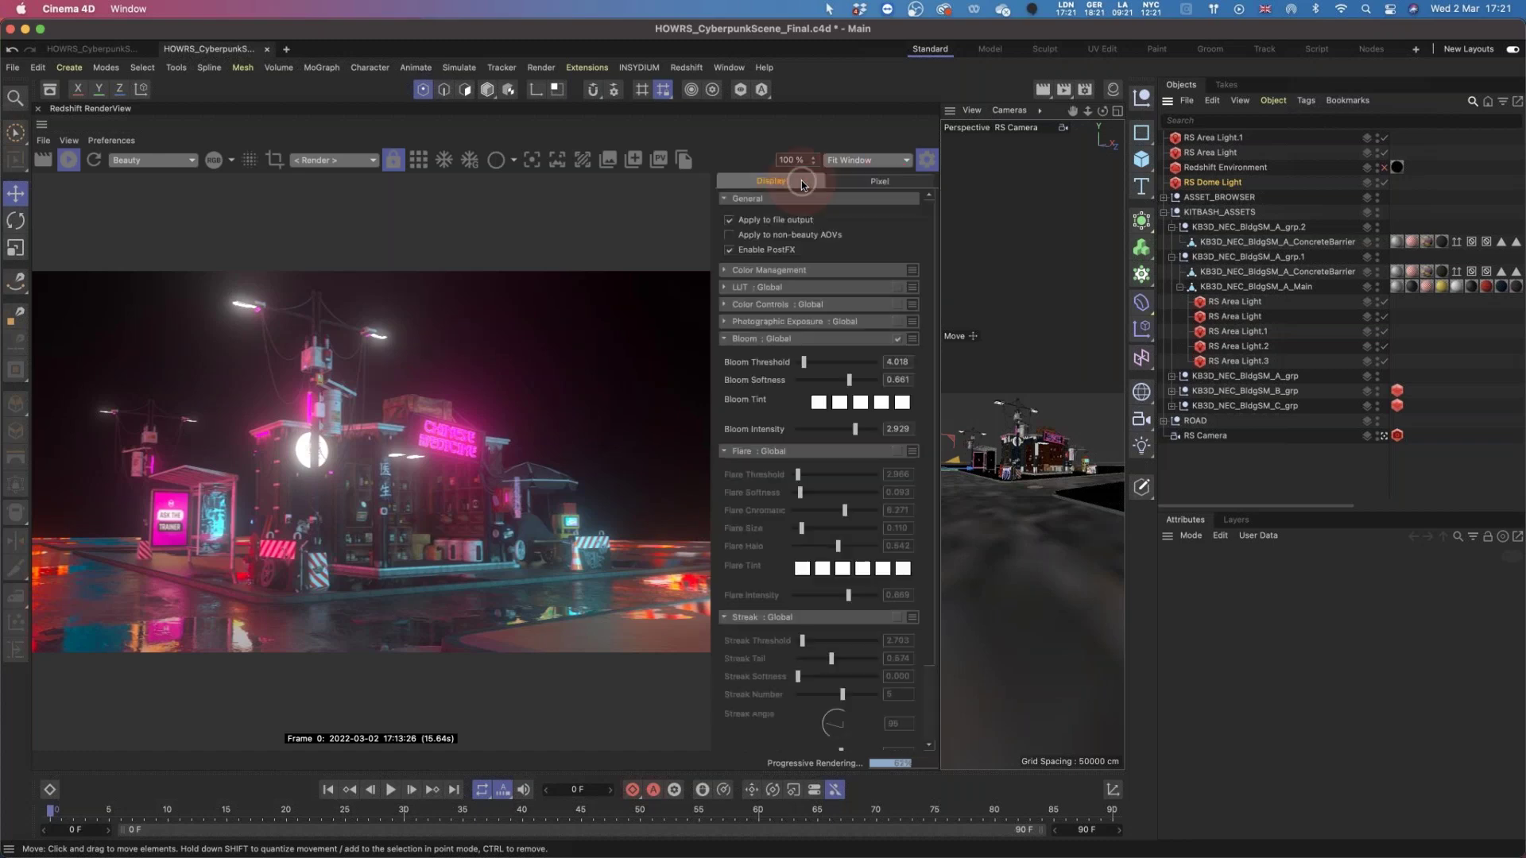
left_click(922, 163)
left_click(74, 161)
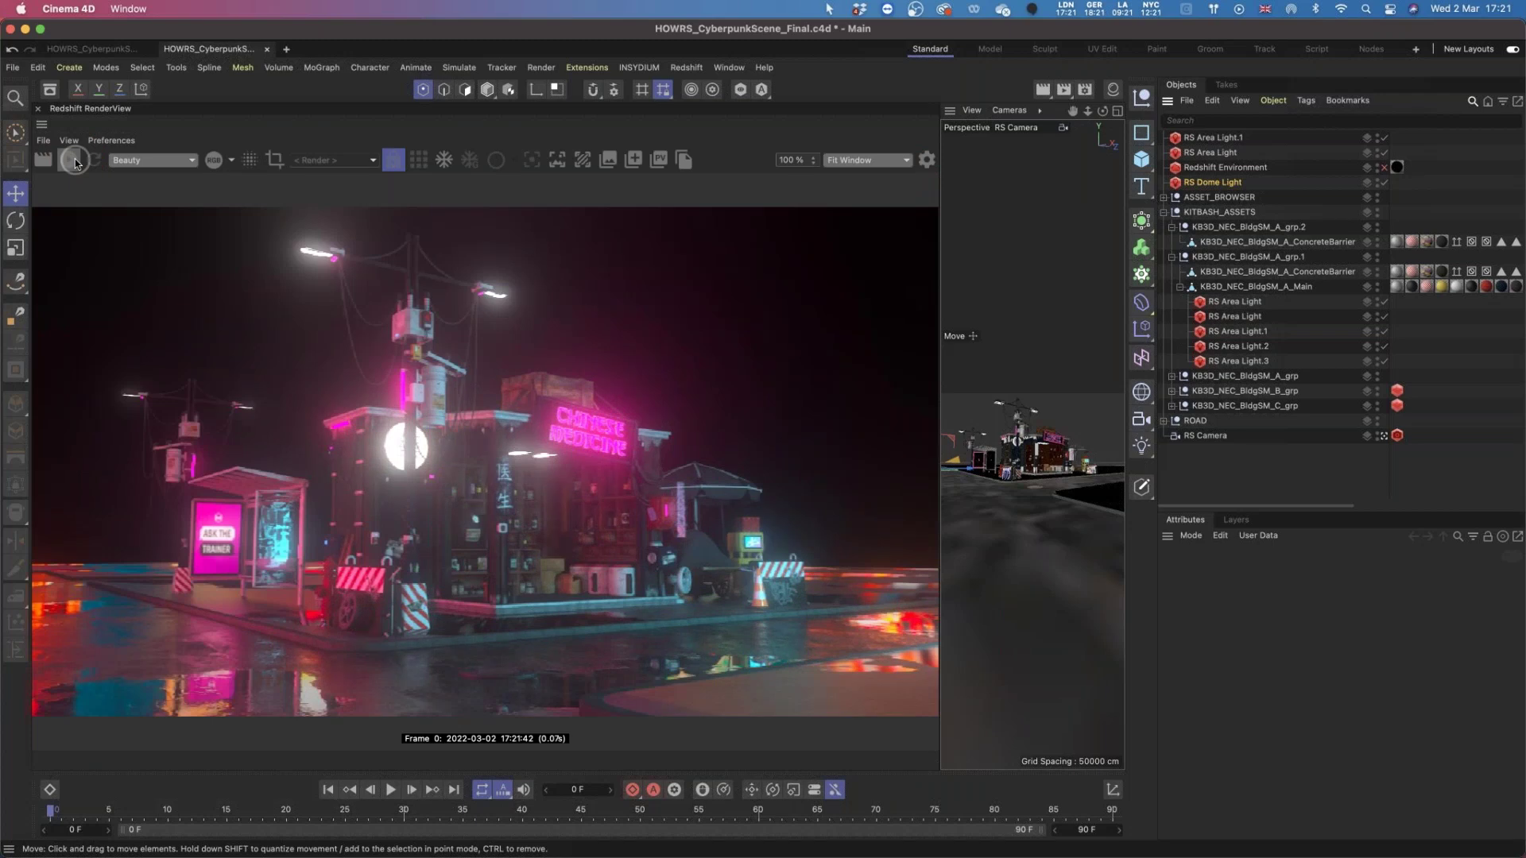
left_click(76, 161)
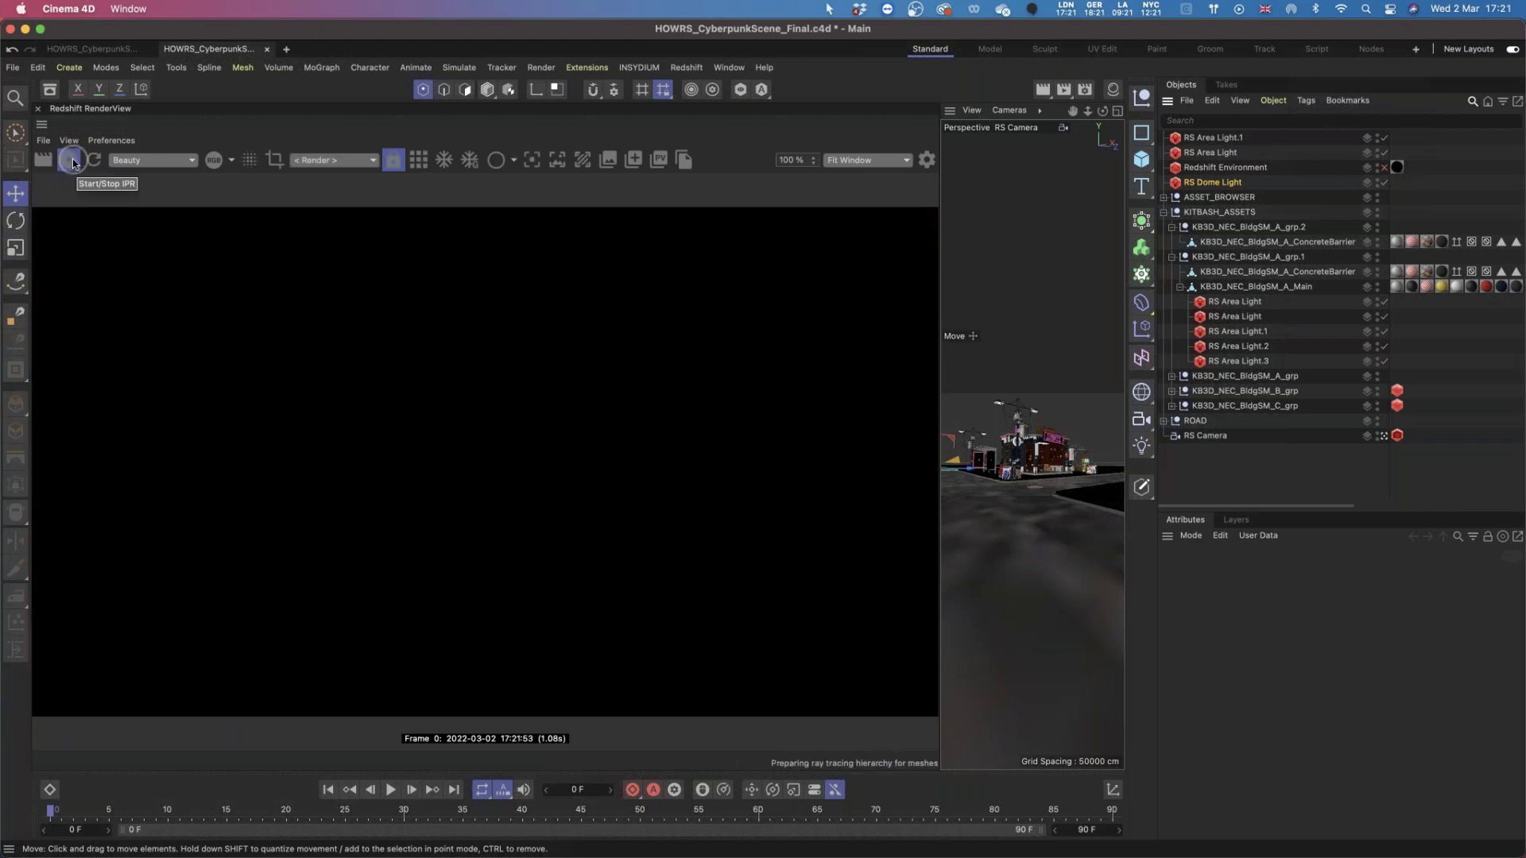
left_click(73, 162)
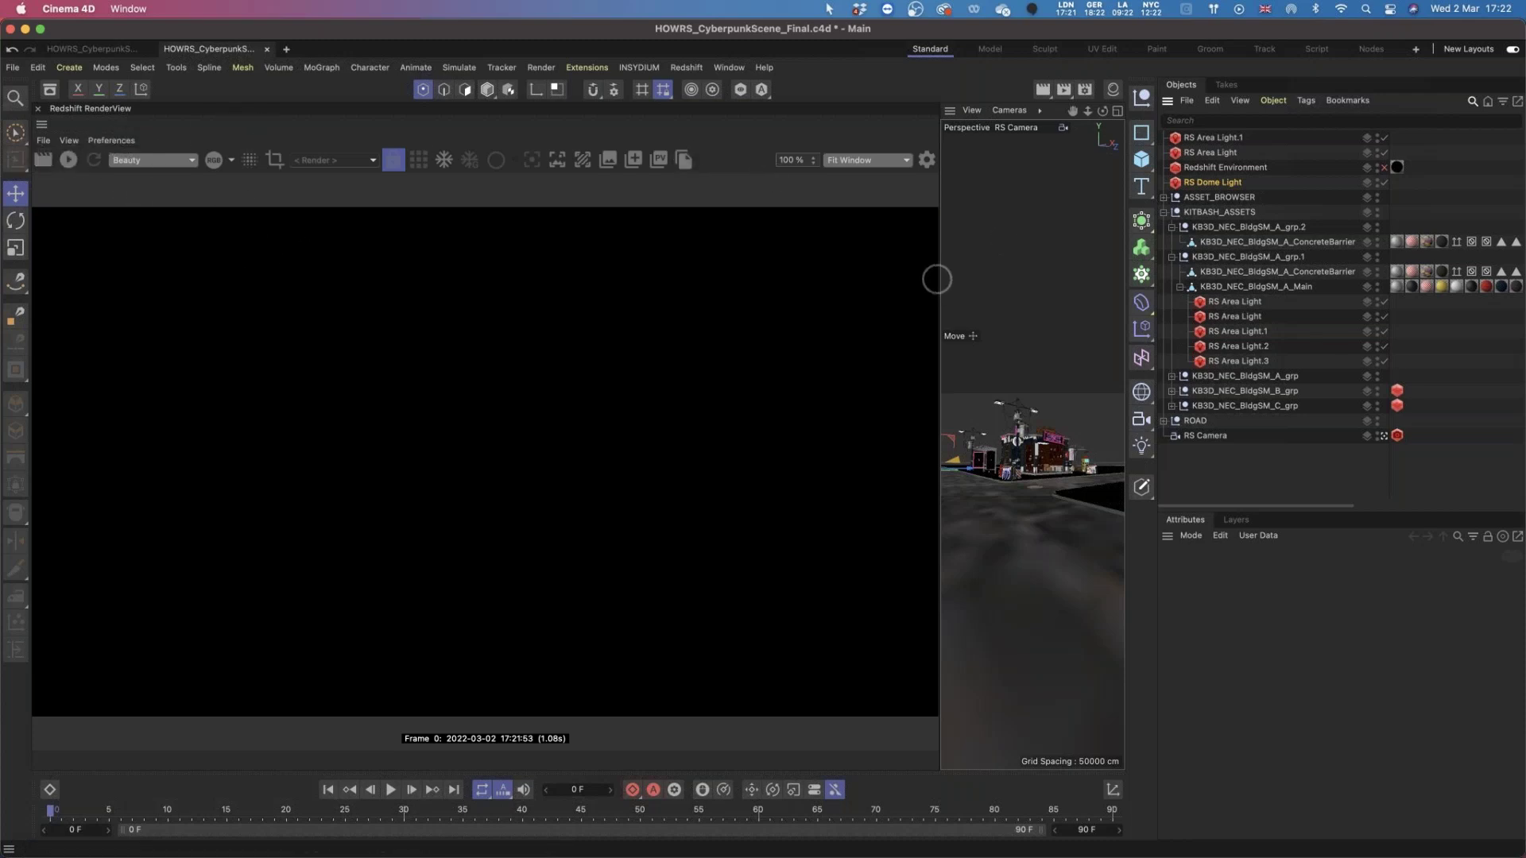
Open the recent project HOWRS_GettingStarted_Final.c4d.
left_click_drag(941, 278, 951, 277)
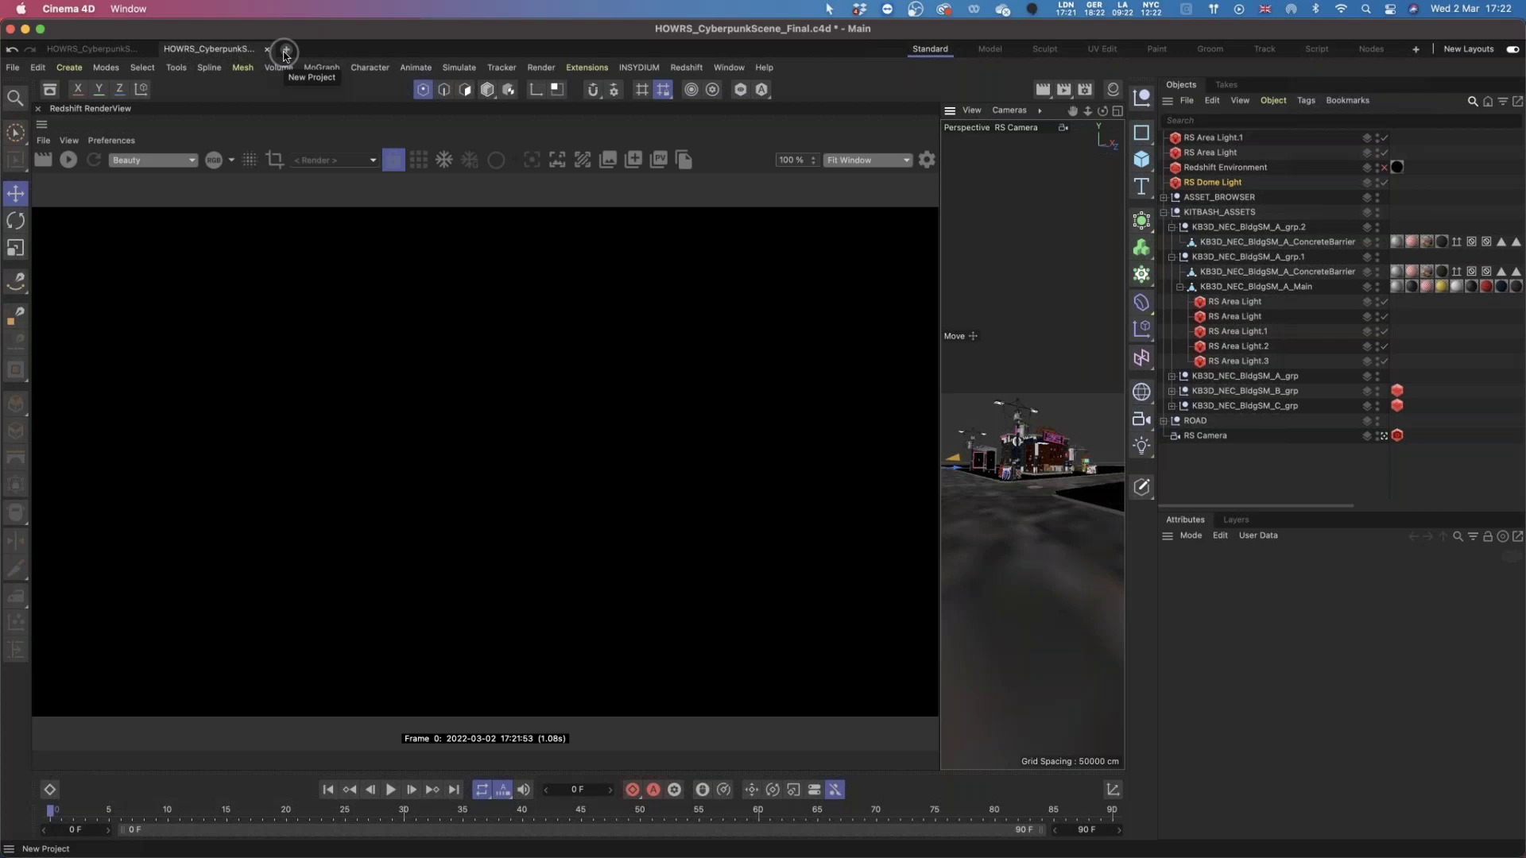
left_click(13, 68)
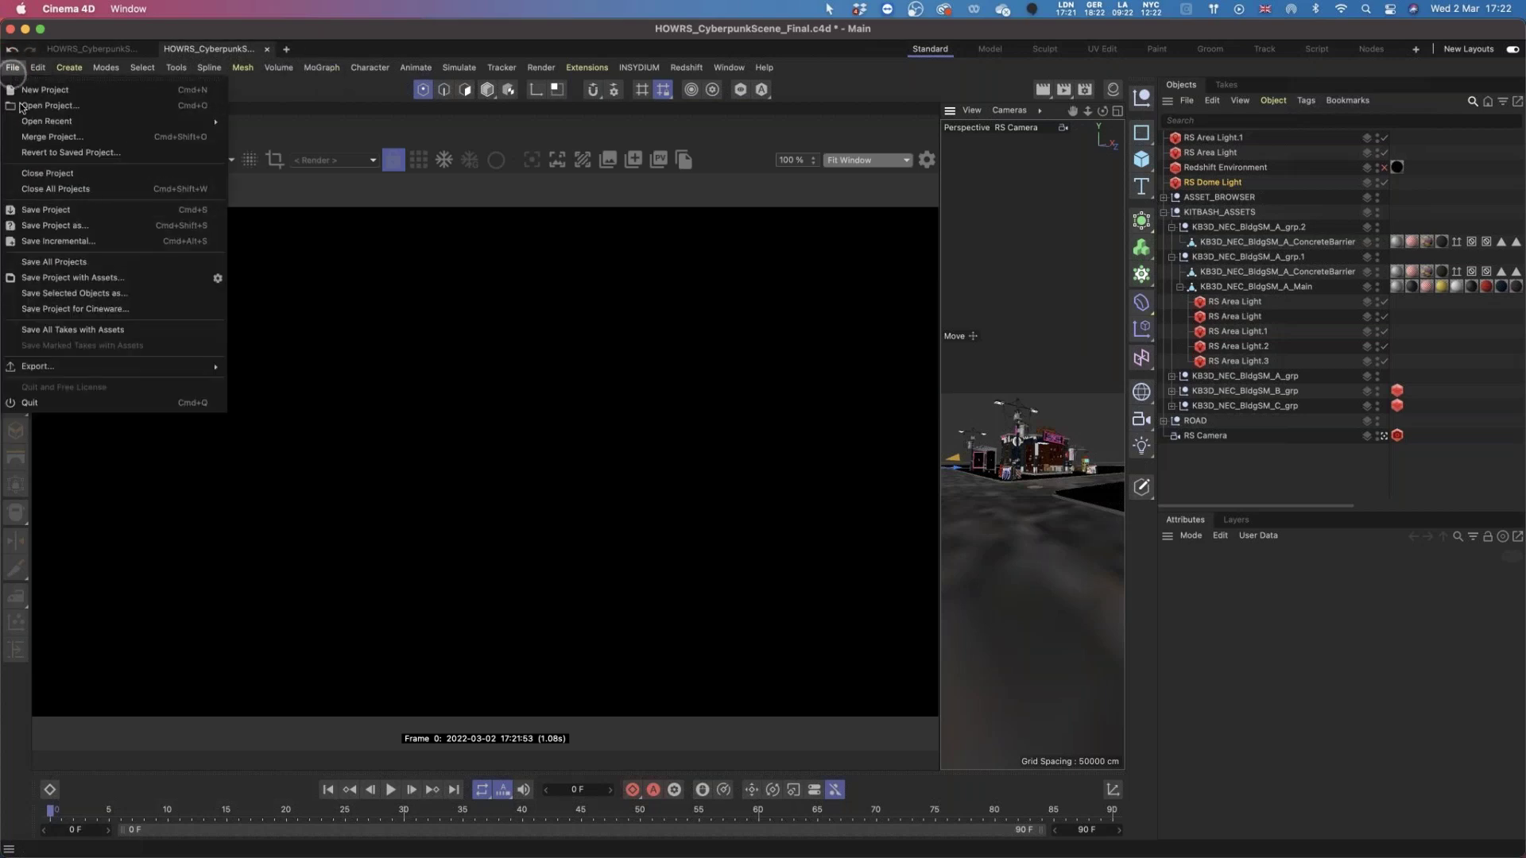
mouse_move(47, 121)
left_click(582, 135)
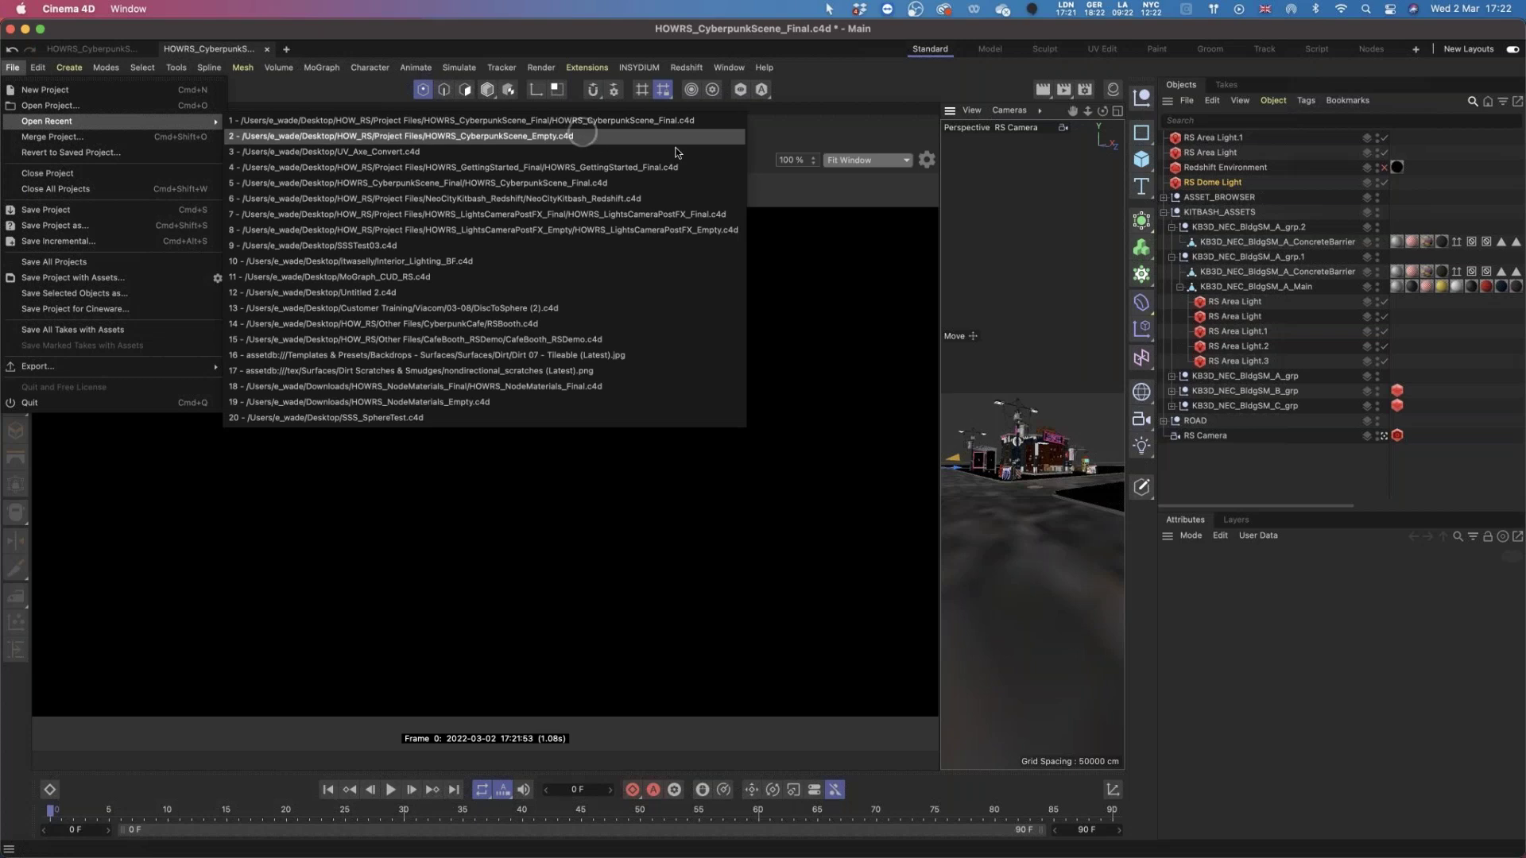
left_click(621, 172)
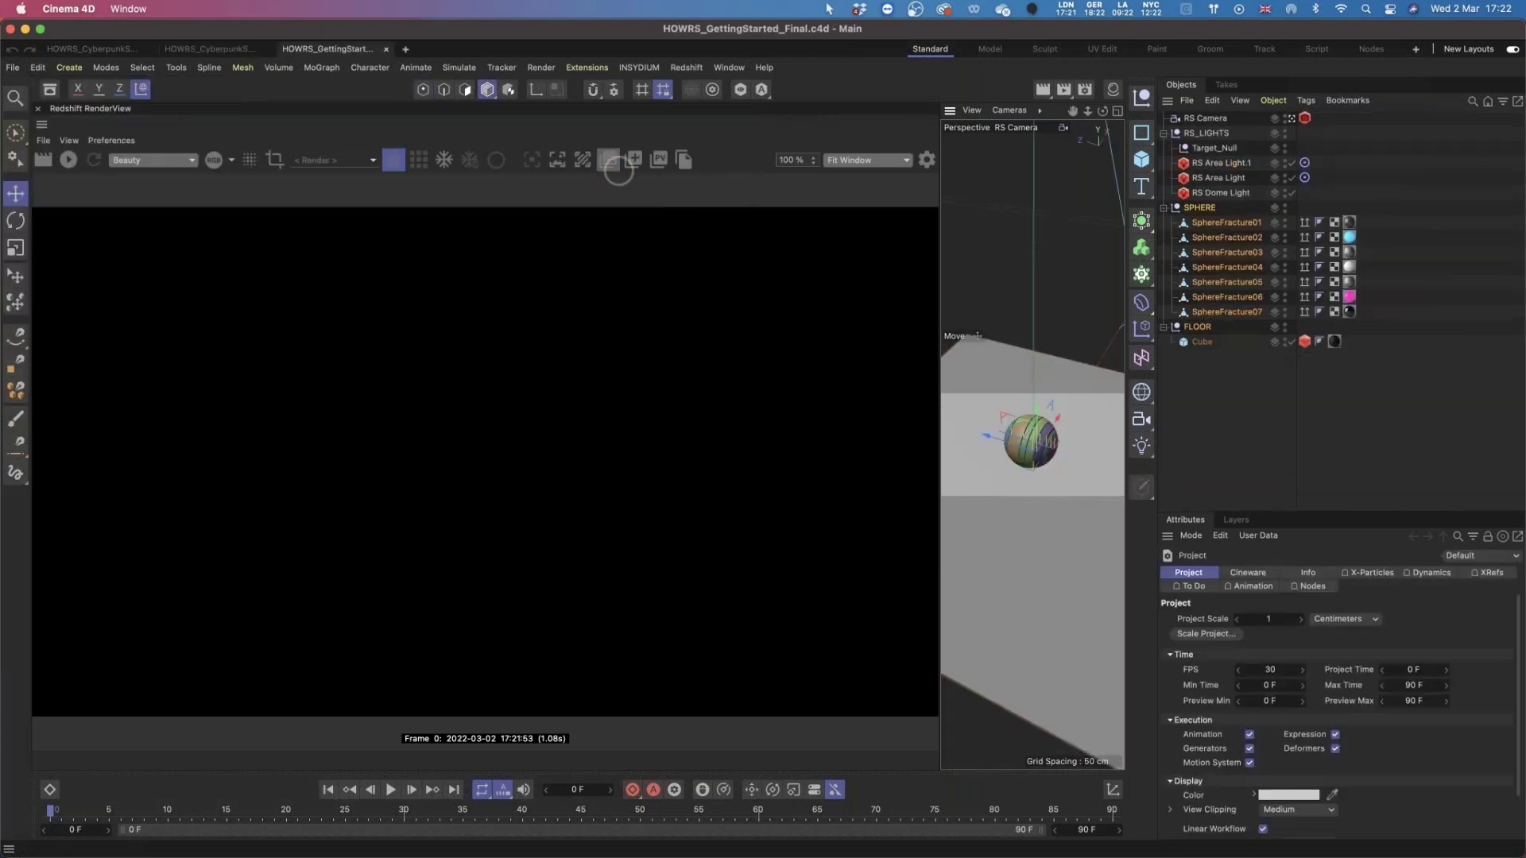
Widen the viewport beside the RenderView, narrow the object manager, and run a brief interactive render of the sphere scene.
left_click_drag(939, 429, 670, 417)
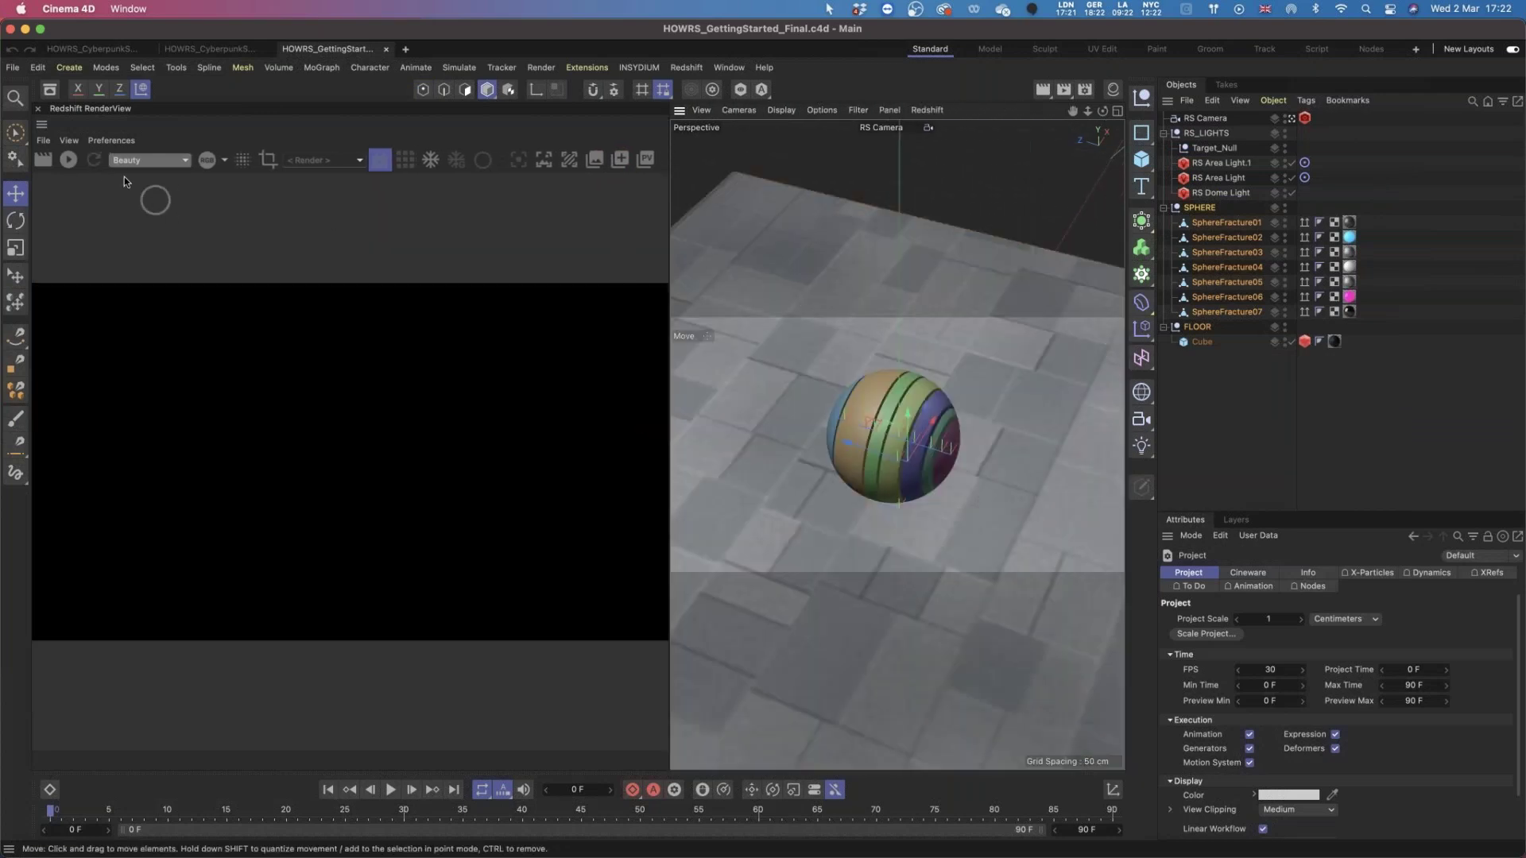
left_click(69, 160)
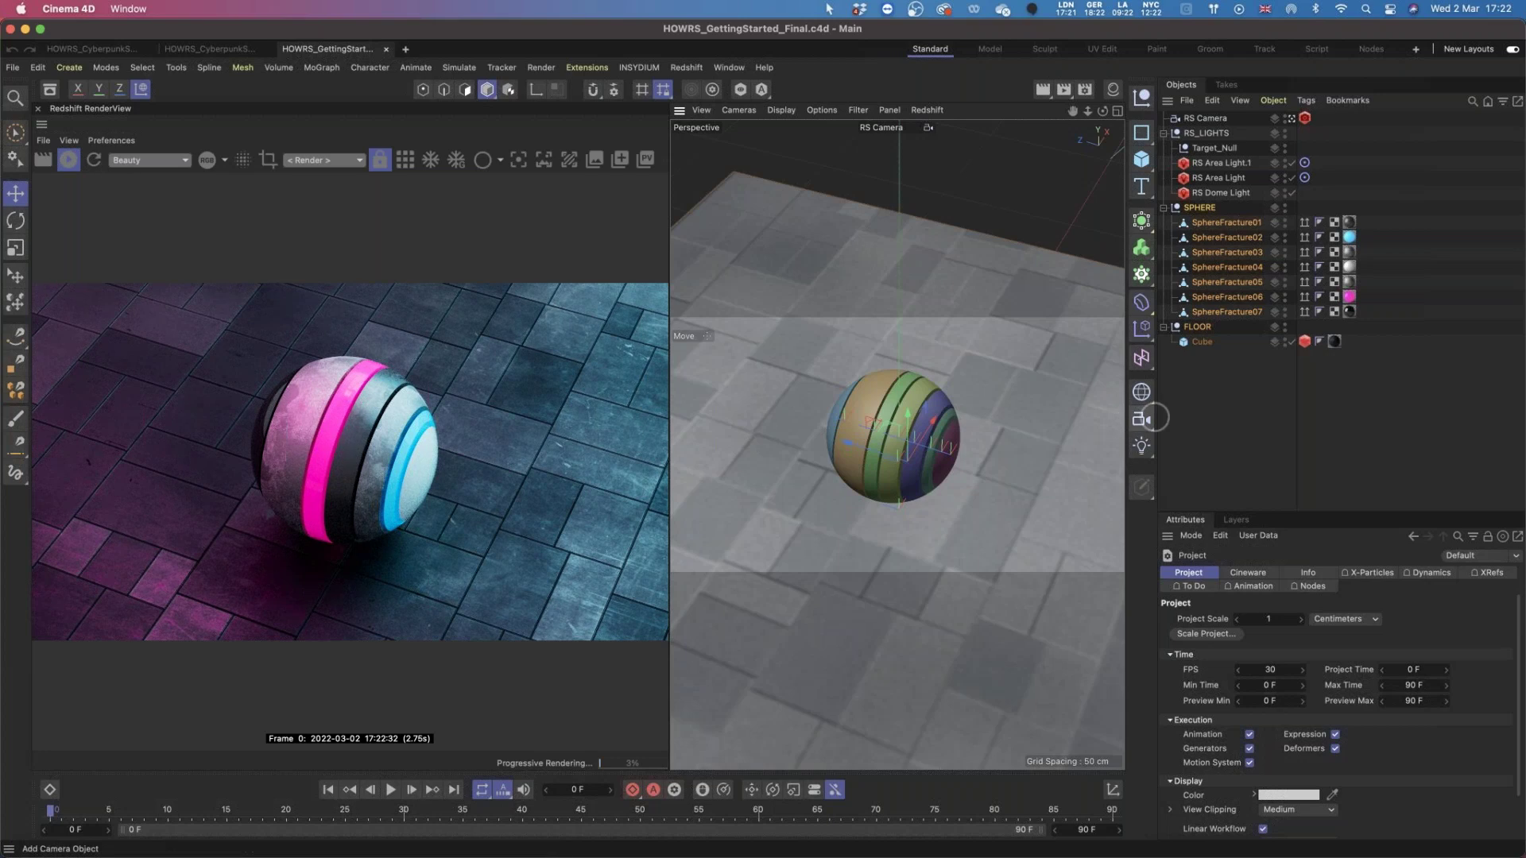
left_click_drag(1157, 399, 1255, 400)
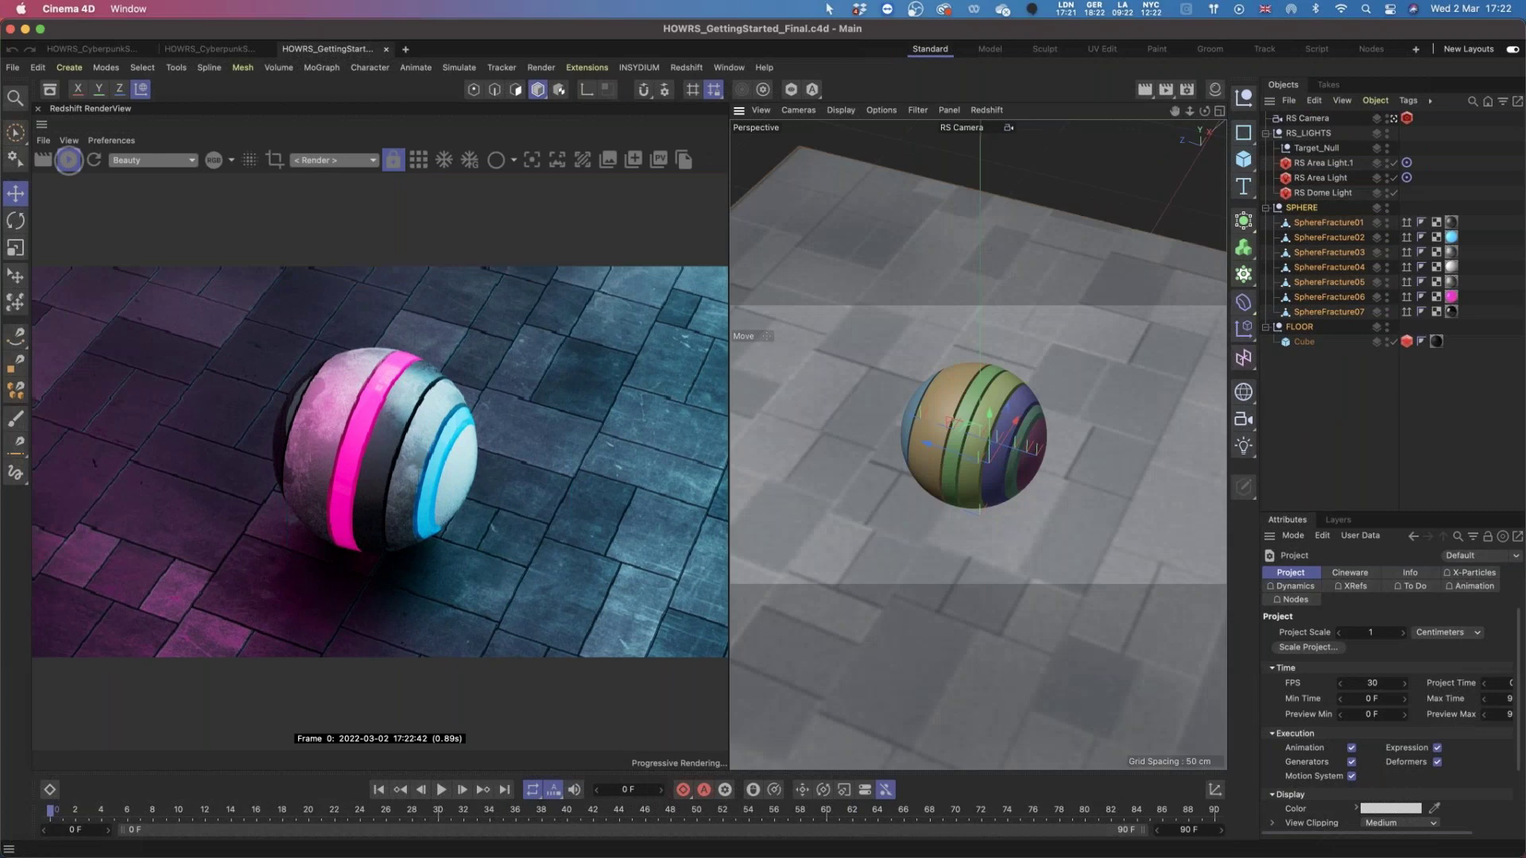
left_click(70, 159)
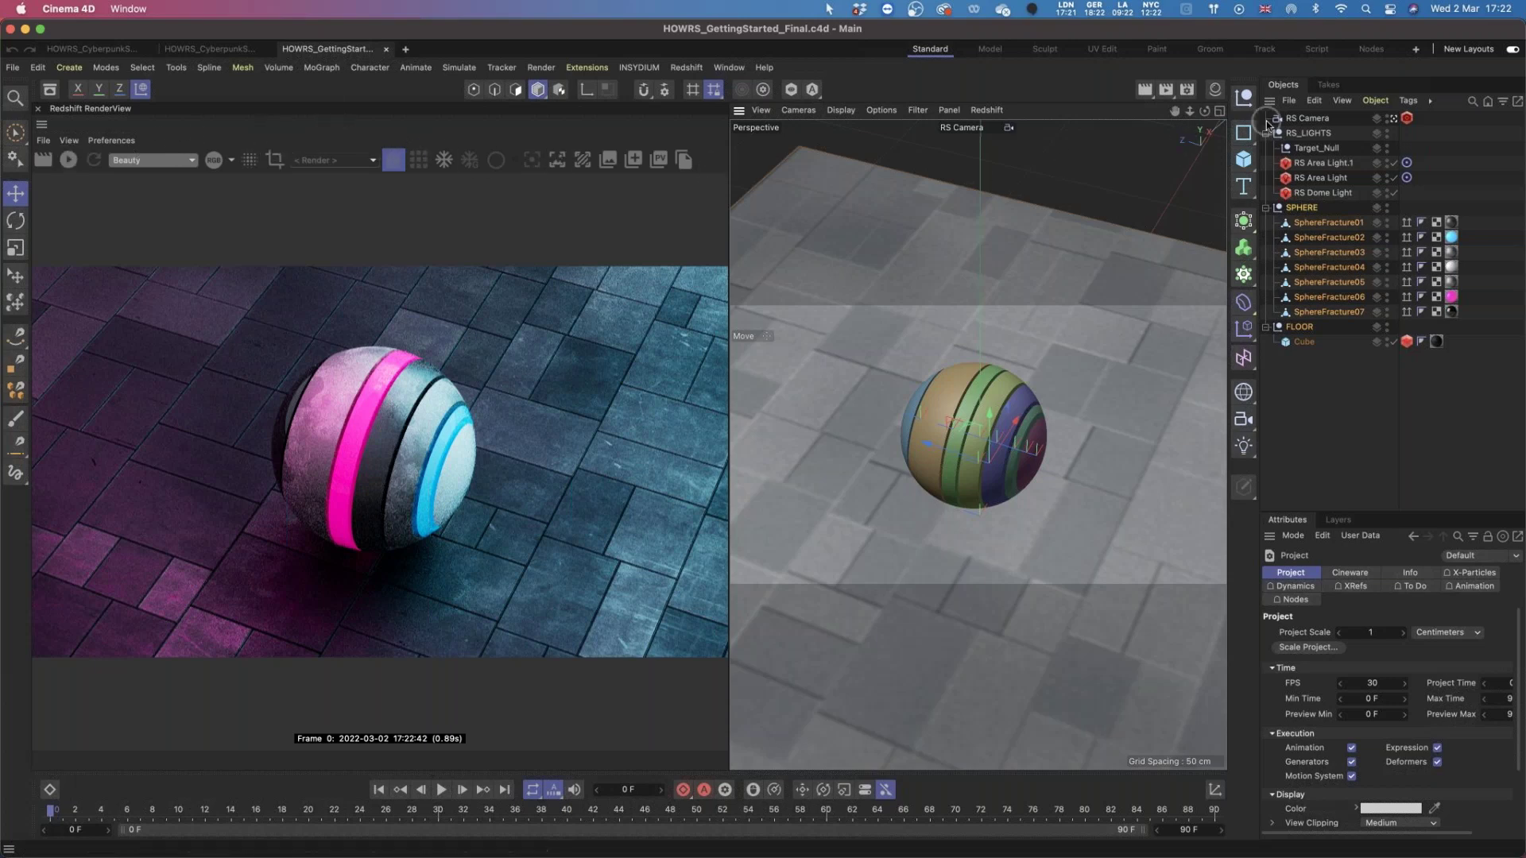
Open the render settings on the Redshift page and expand the Bucket Quality options in Basic mode.
left_click(1187, 91)
left_click_drag(1207, 83, 887, 139)
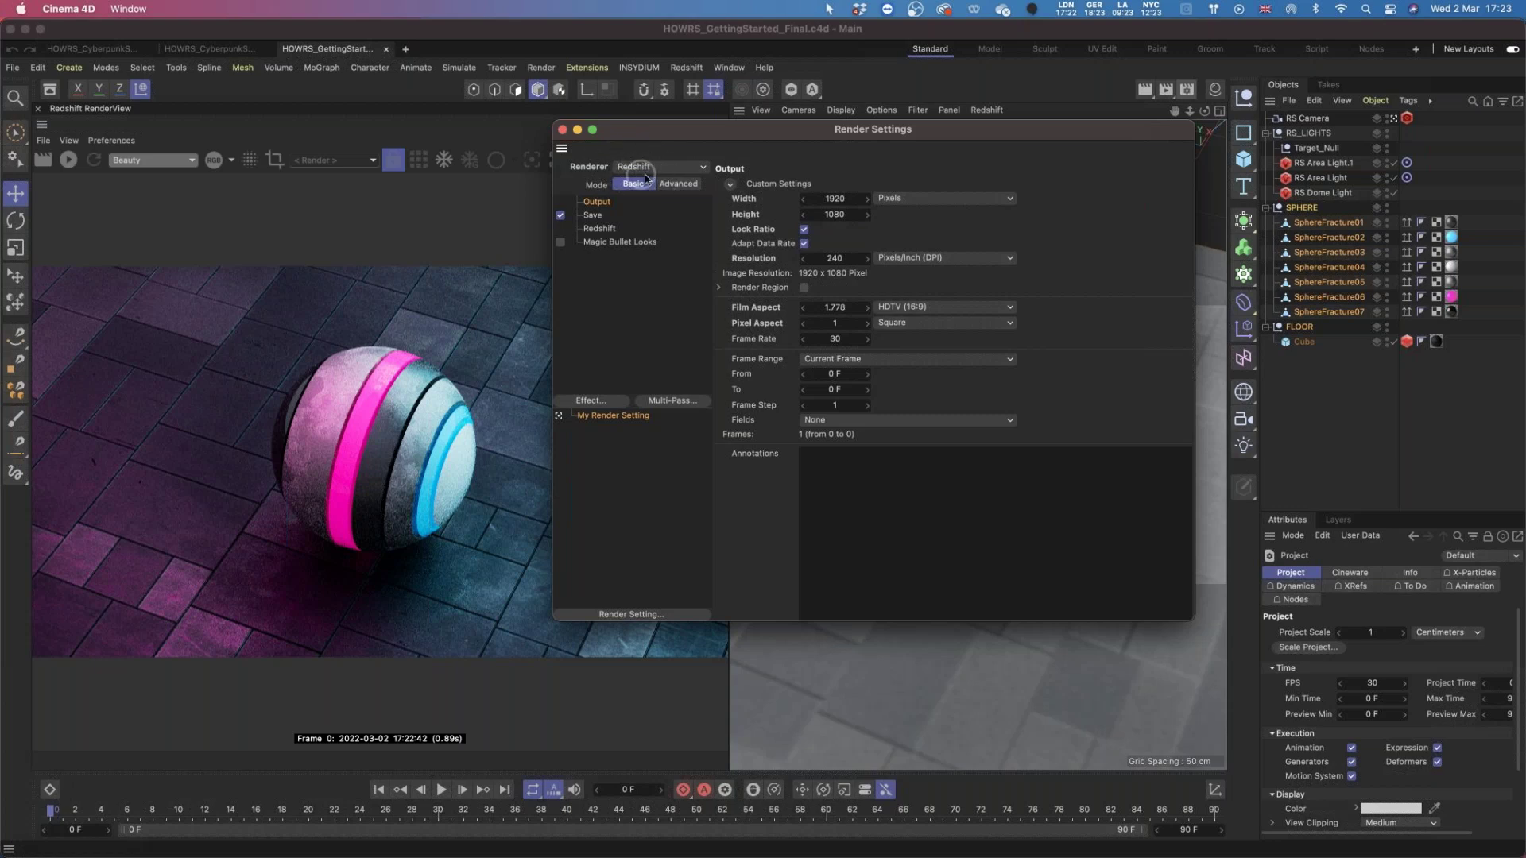
left_click(598, 228)
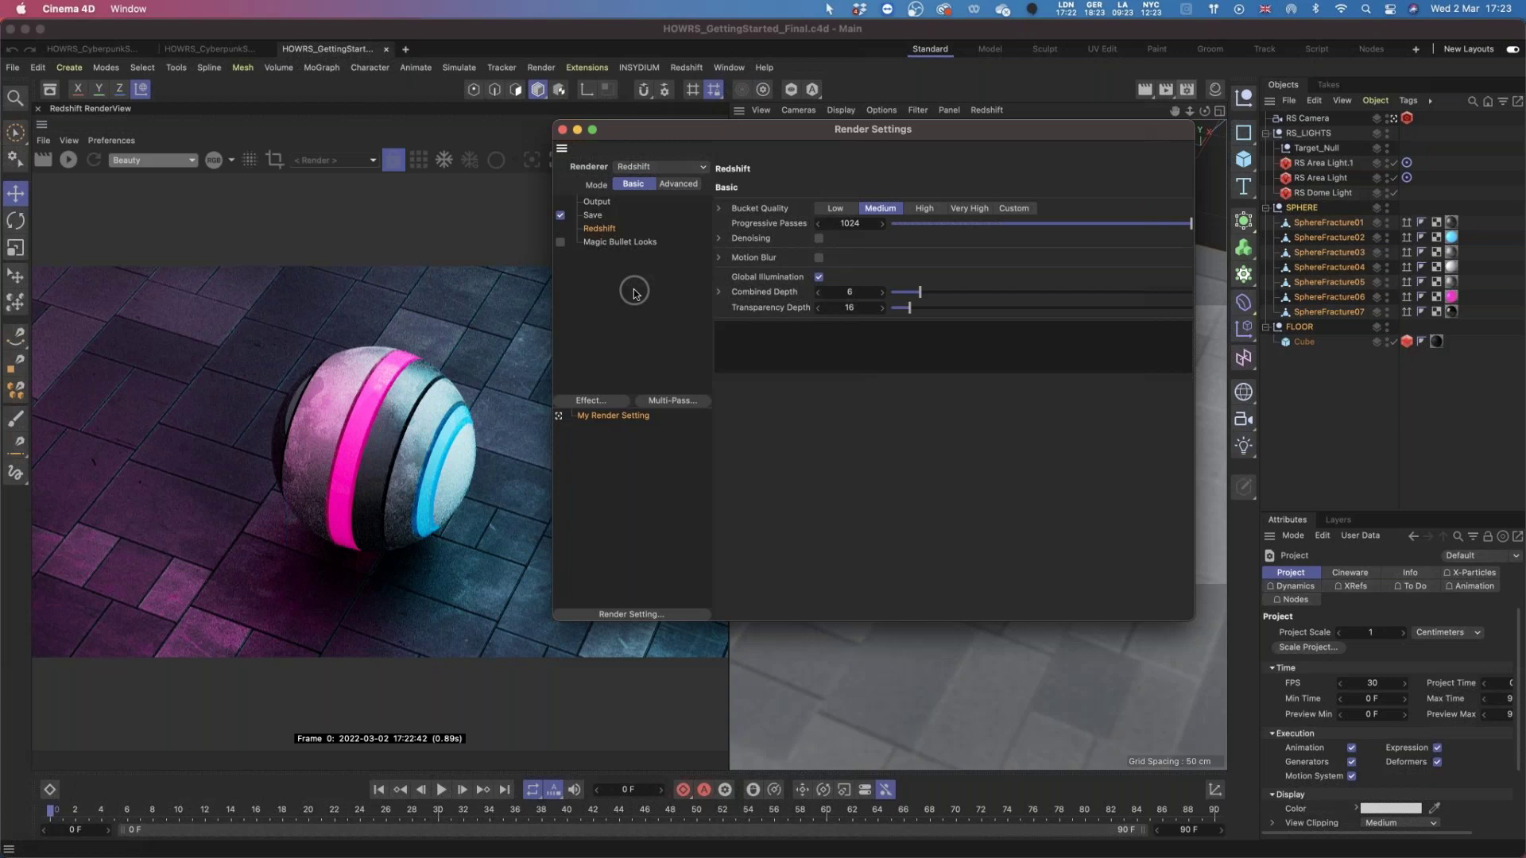
left_click(719, 208)
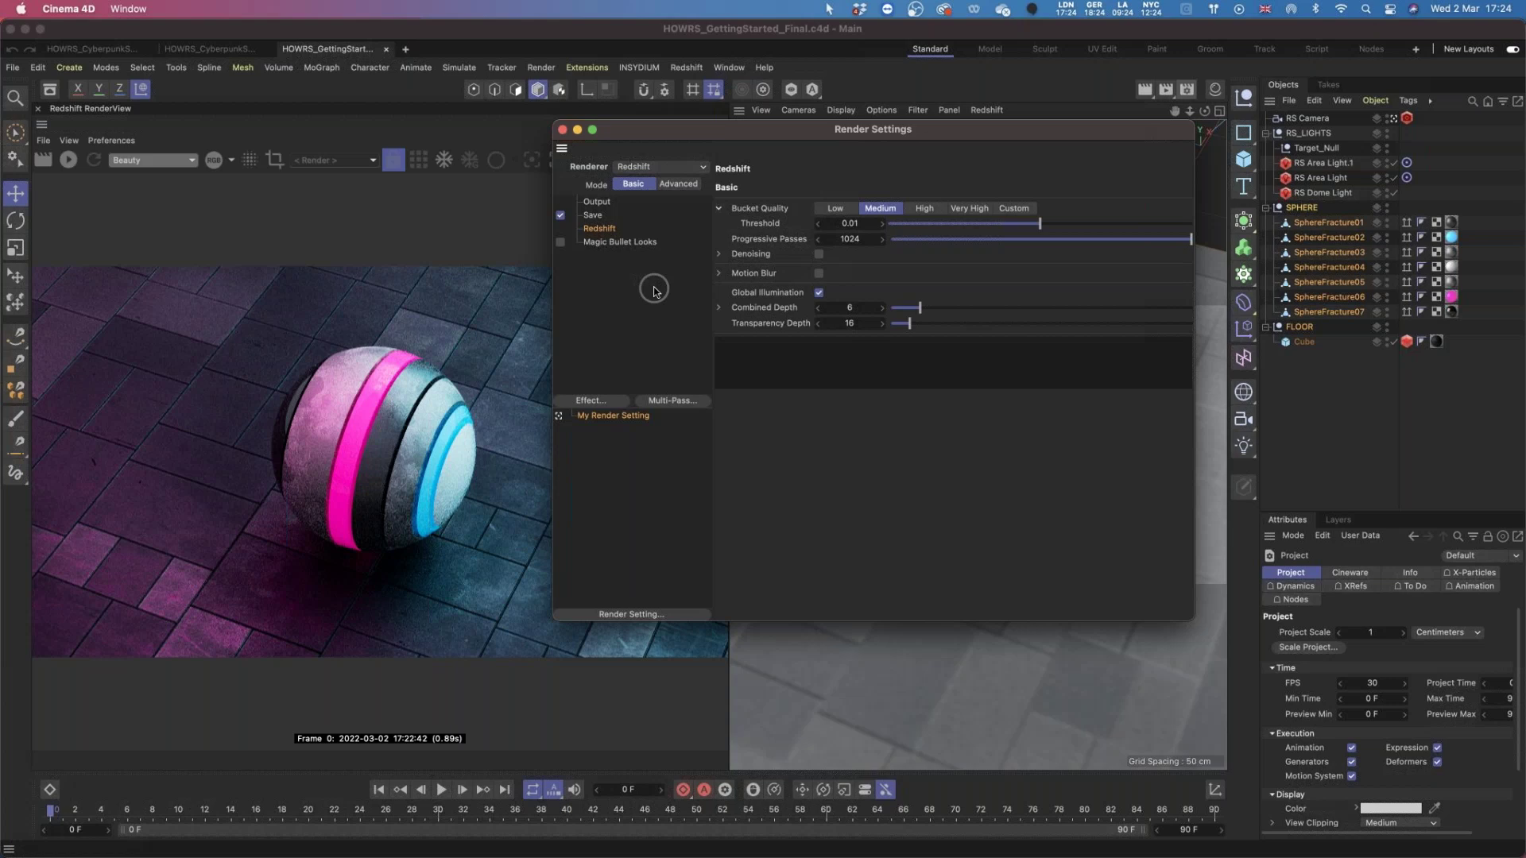
Compare the Basic and Advanced modes of the Redshift render settings and leave Advanced mode active.
left_click(679, 185)
left_click(634, 185)
left_click(679, 184)
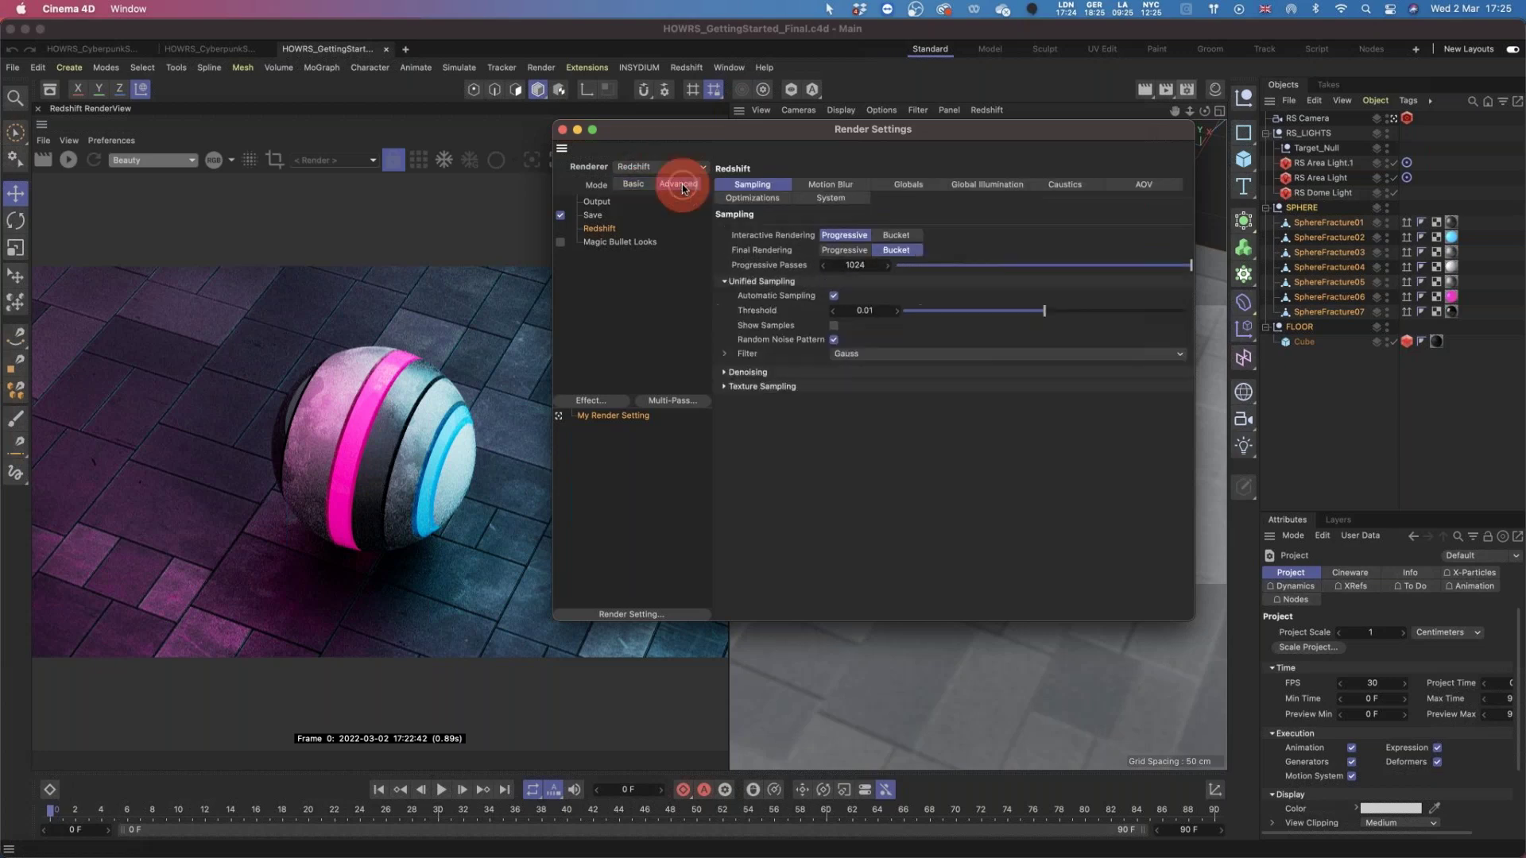
left_click(633, 185)
left_click(680, 185)
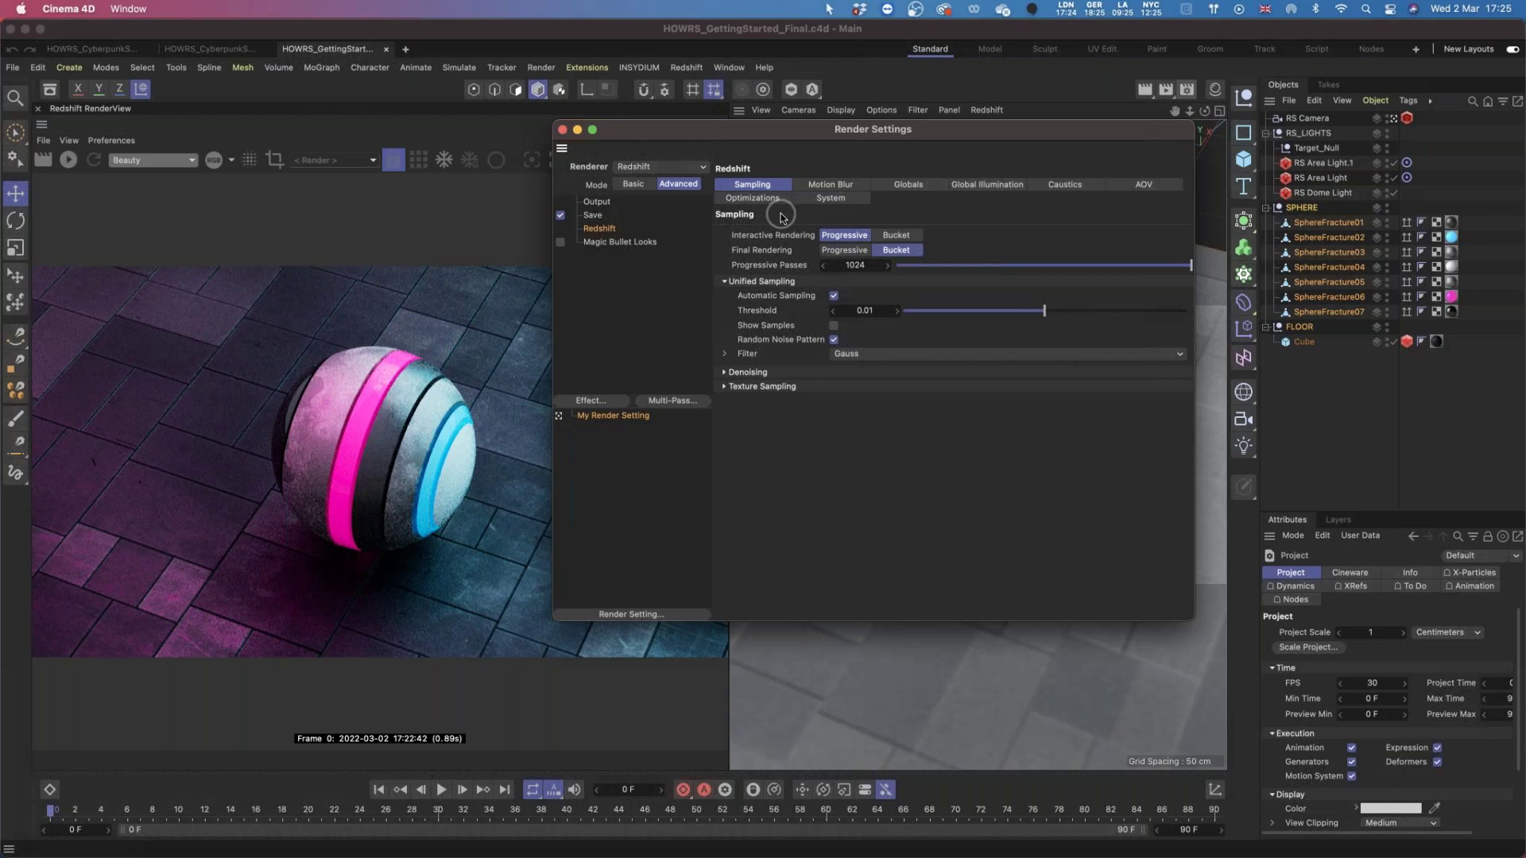
Move the render settings window clear of the RenderView and start the interactive render.
left_click_drag(751, 129, 868, 147)
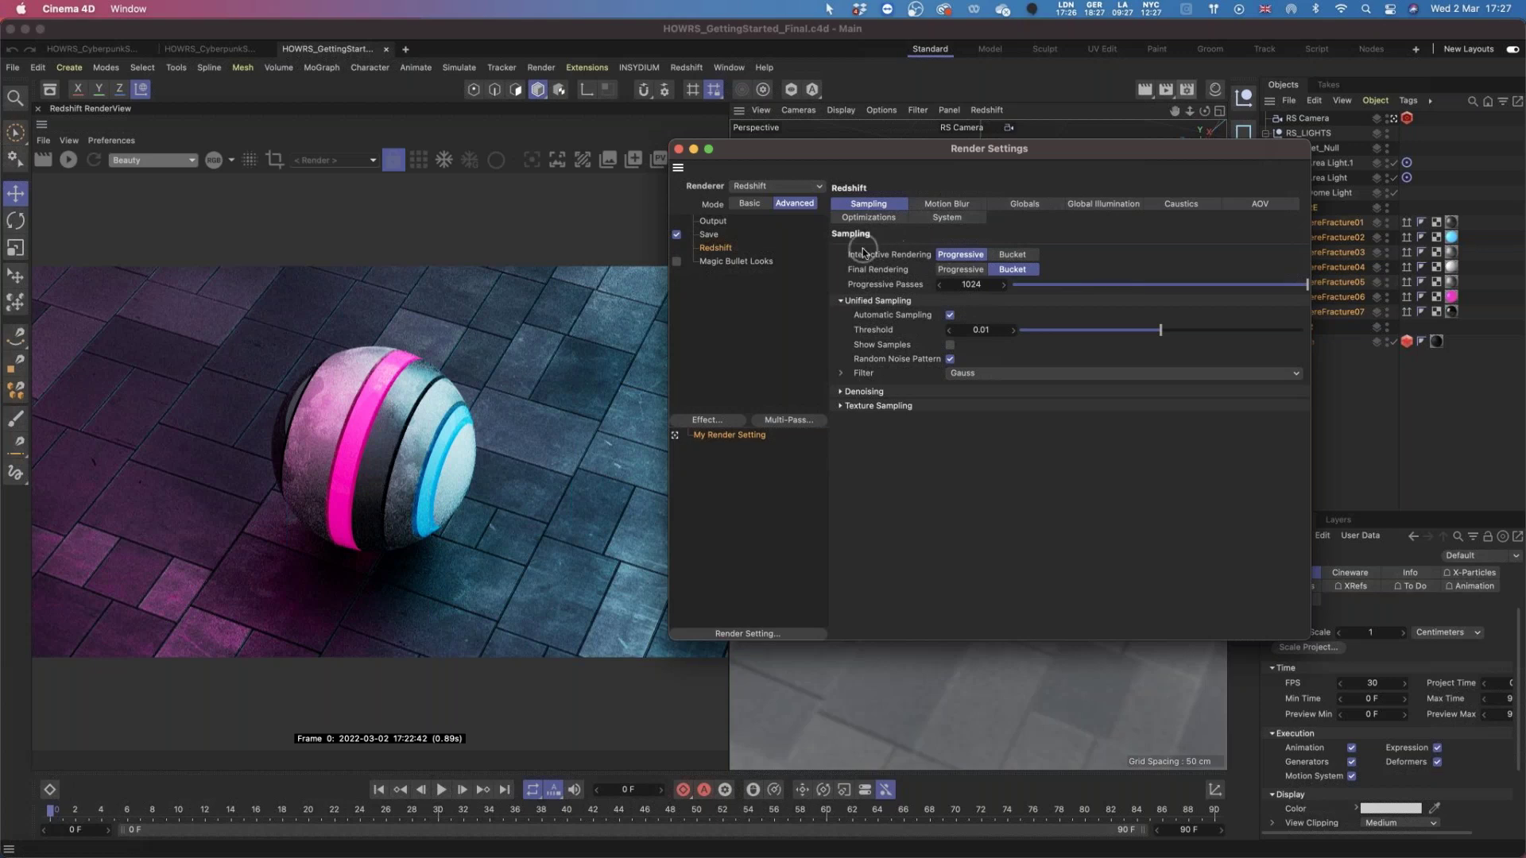
left_click_drag(801, 157, 884, 166)
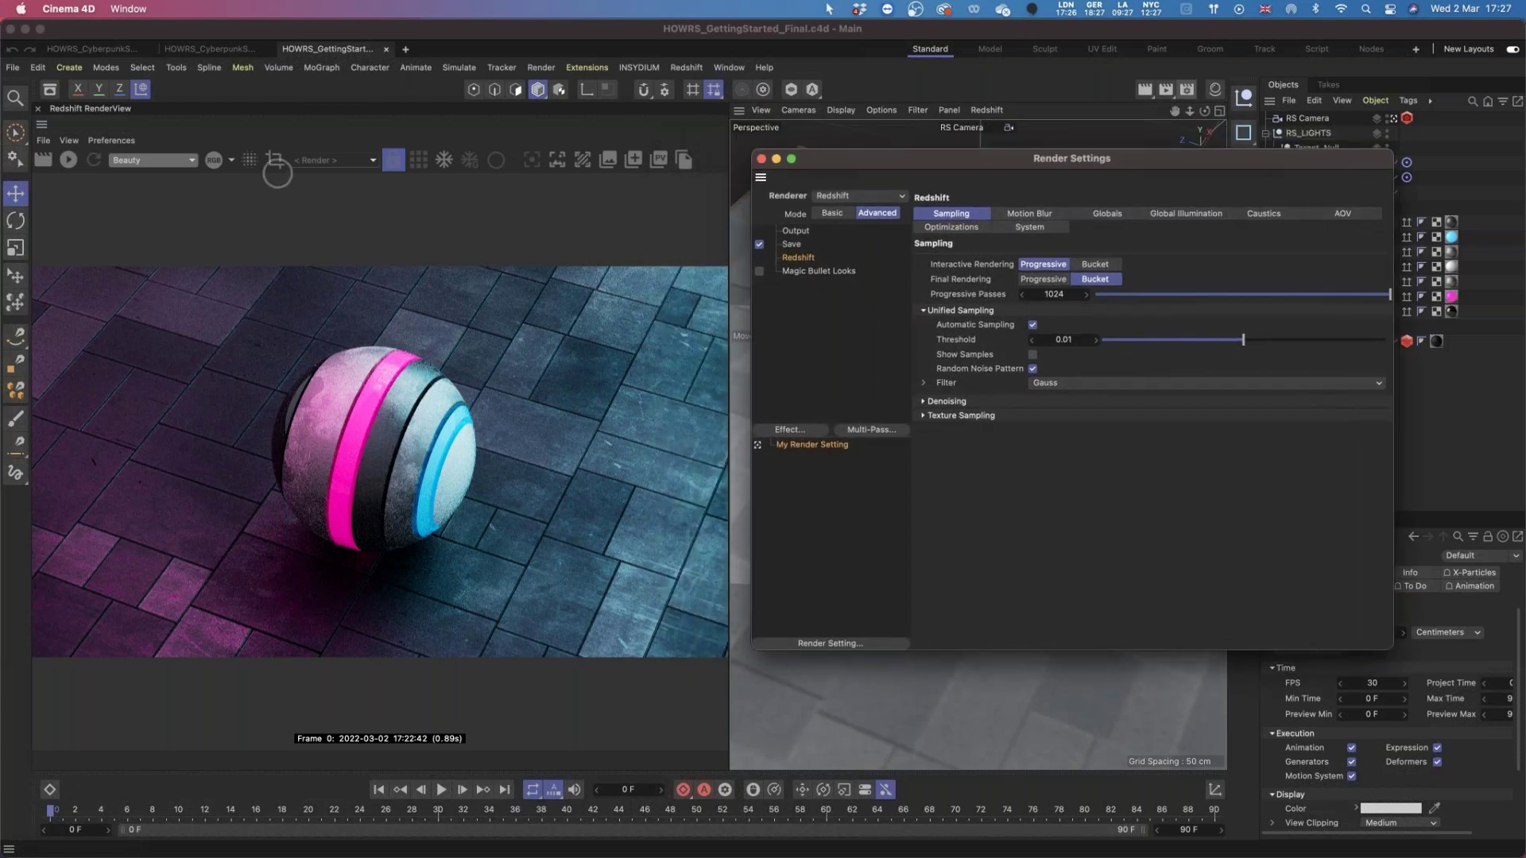
left_click(68, 160)
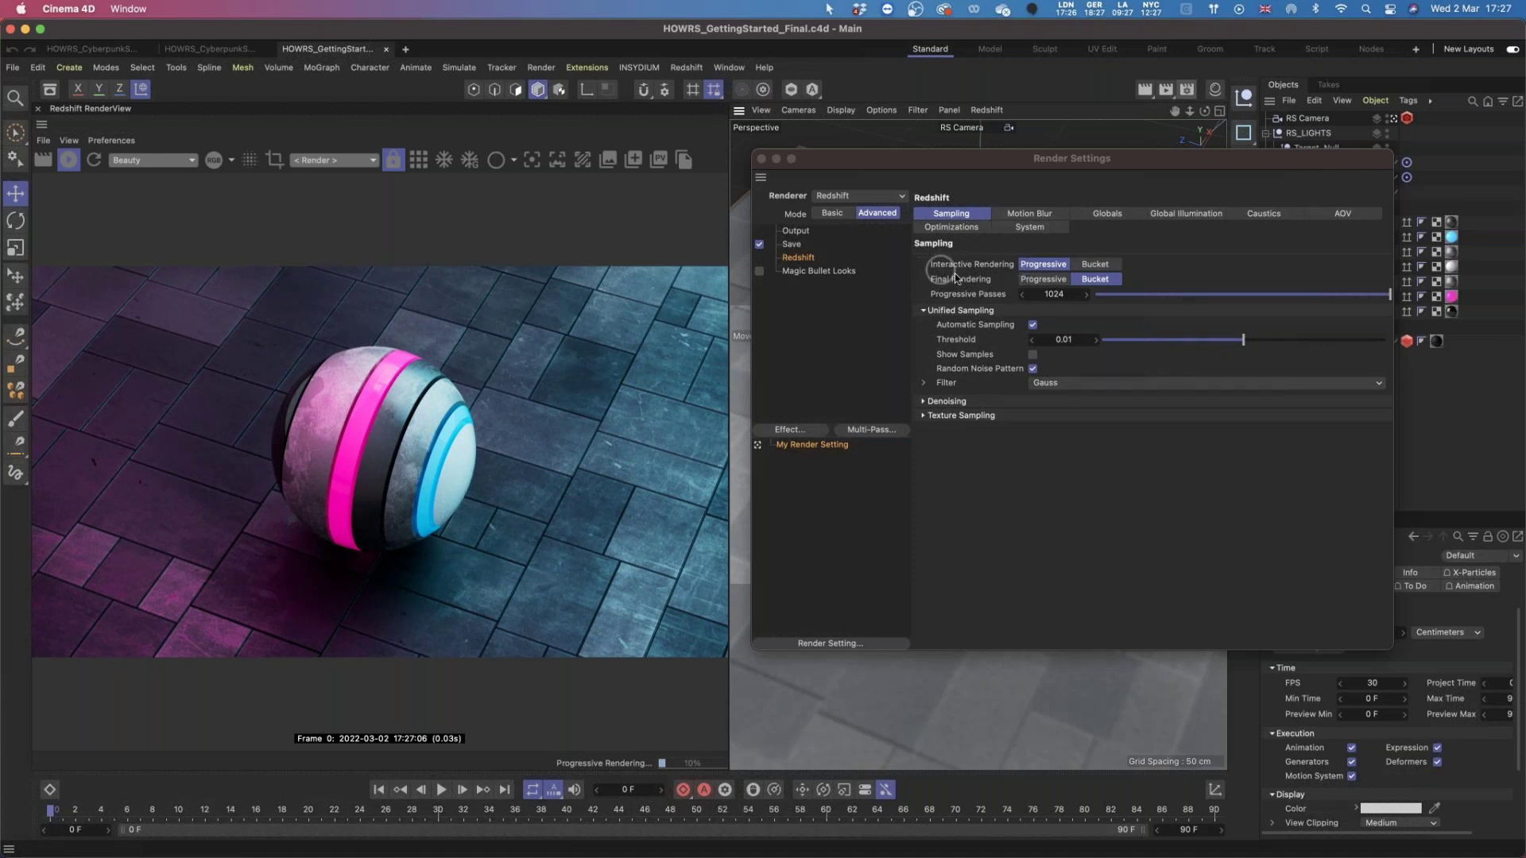
Try Bucket mode for interactive rendering of the sphere scene and return the setting to Progressive.
left_click(1097, 265)
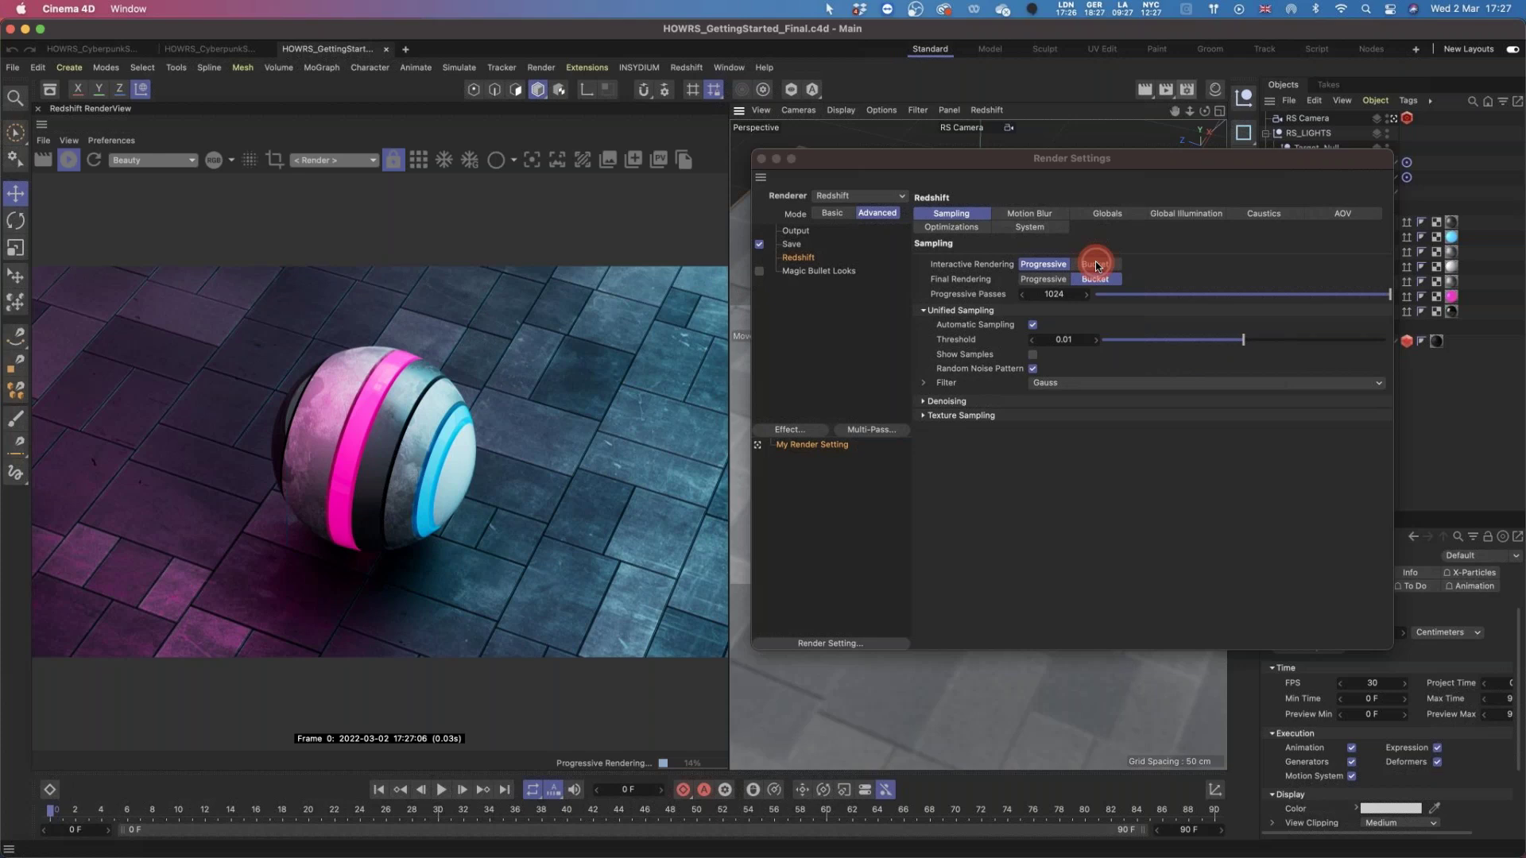
left_click(419, 162)
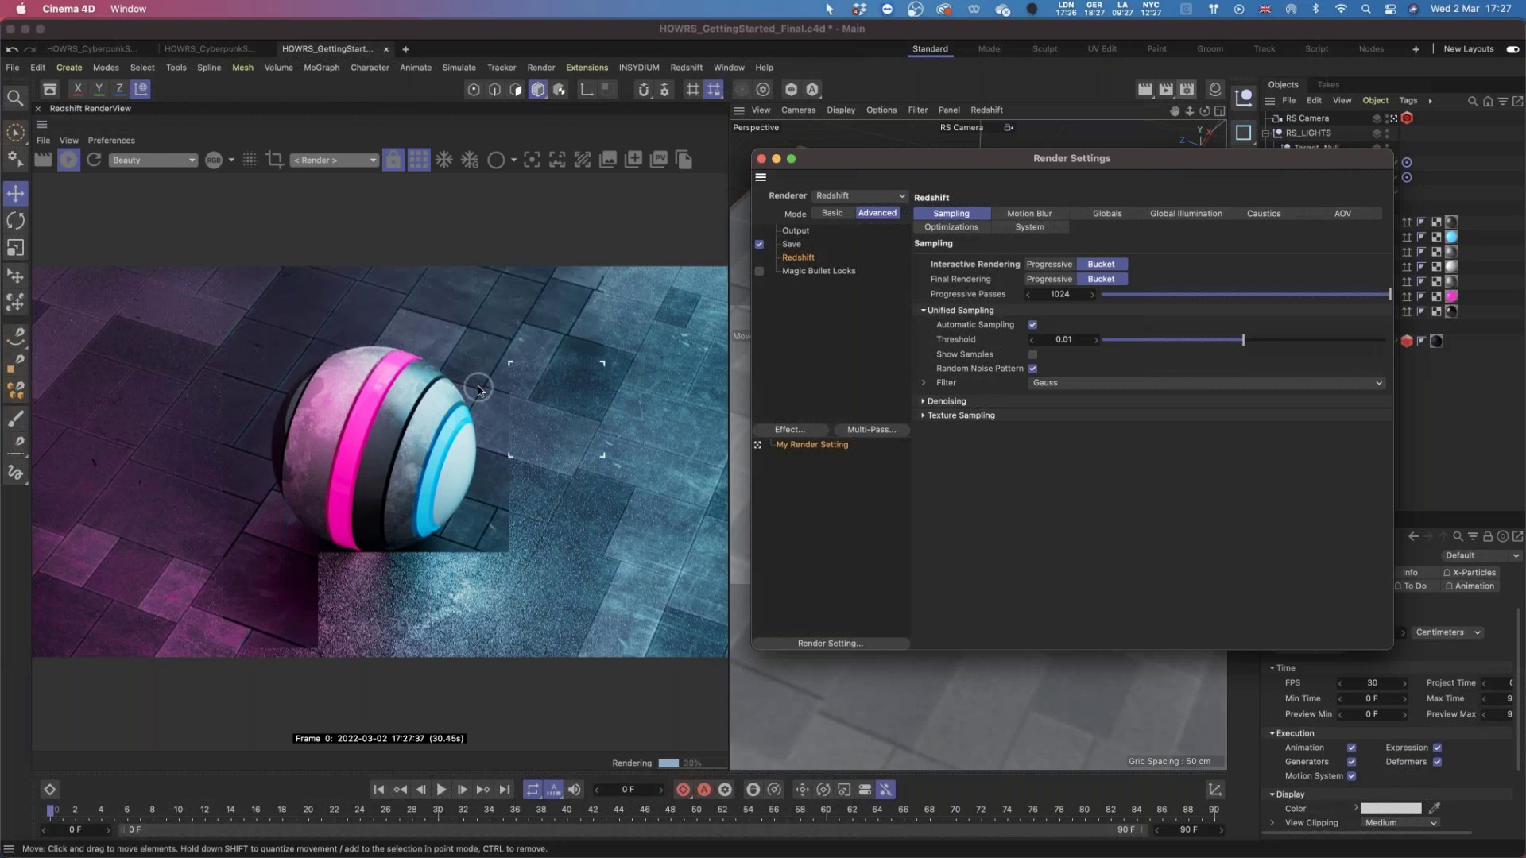
left_click(1041, 265)
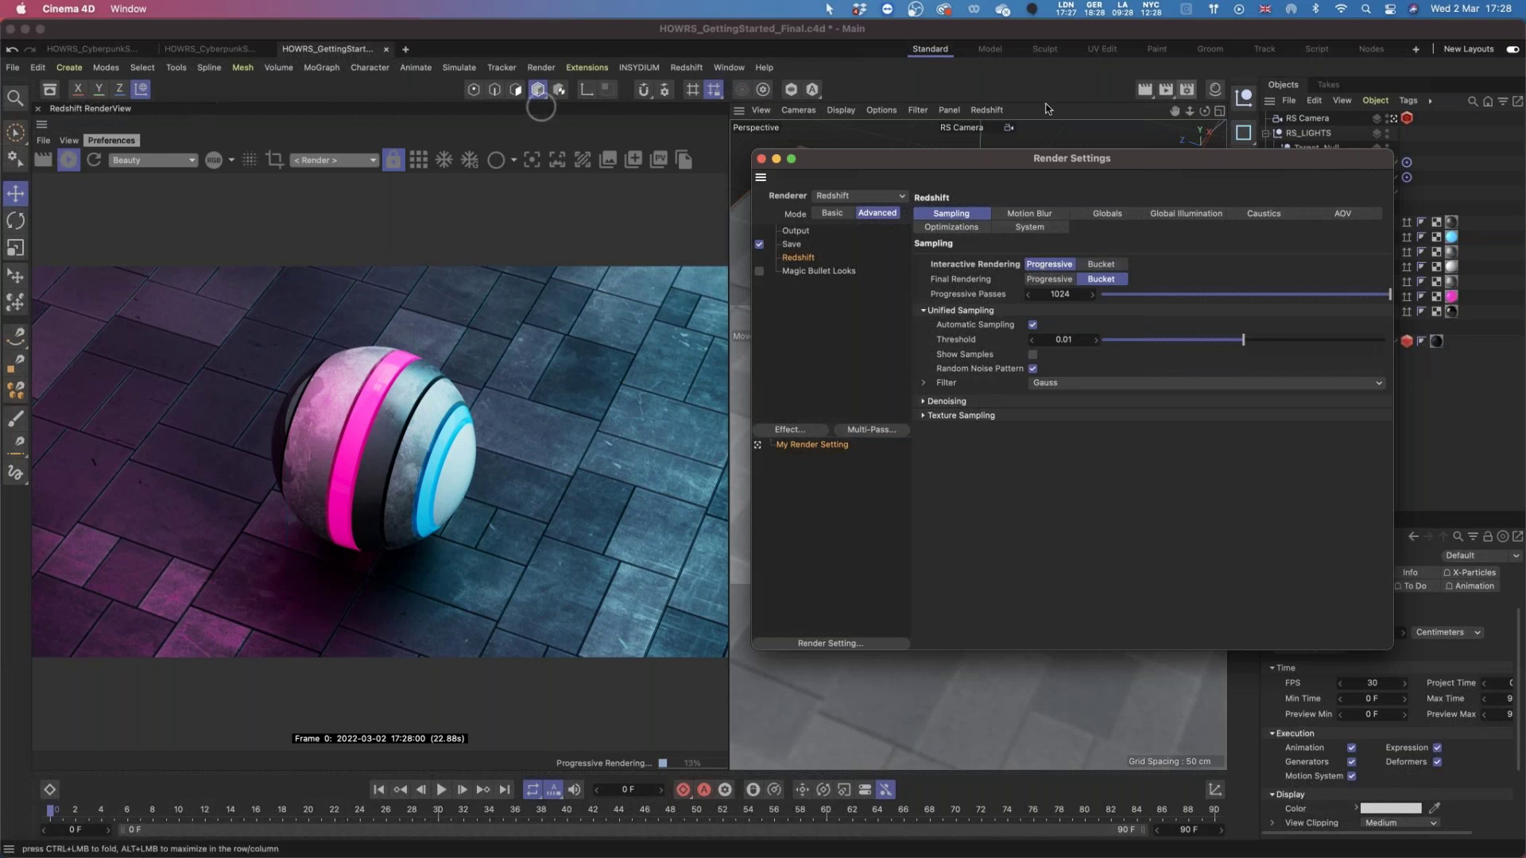
Turn the RS Dome Light off and on again to demonstrate how the progressive render refreshes.
left_click(986, 109)
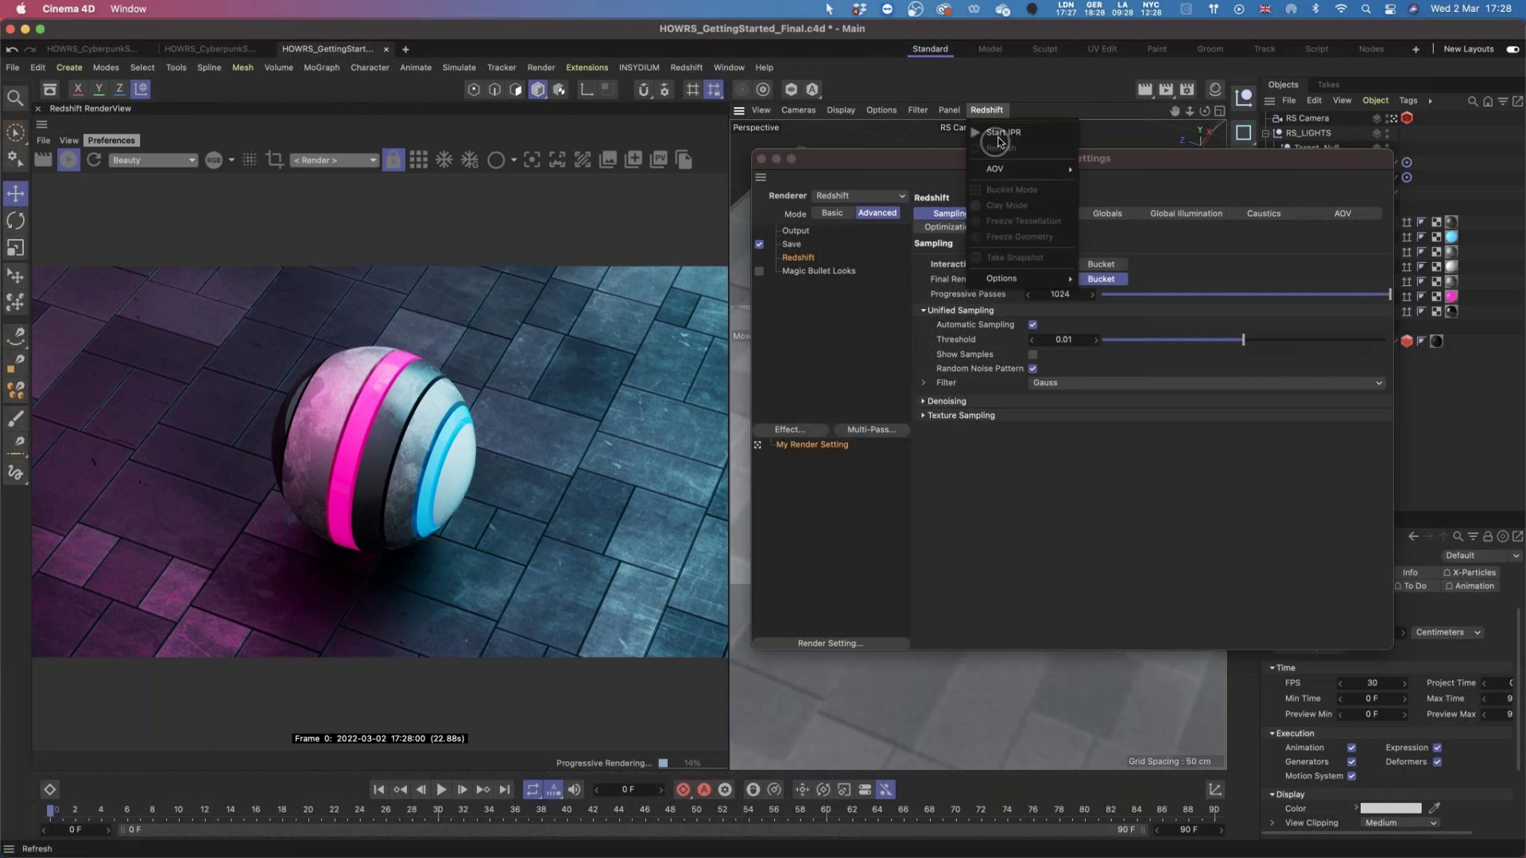
left_click(1060, 97)
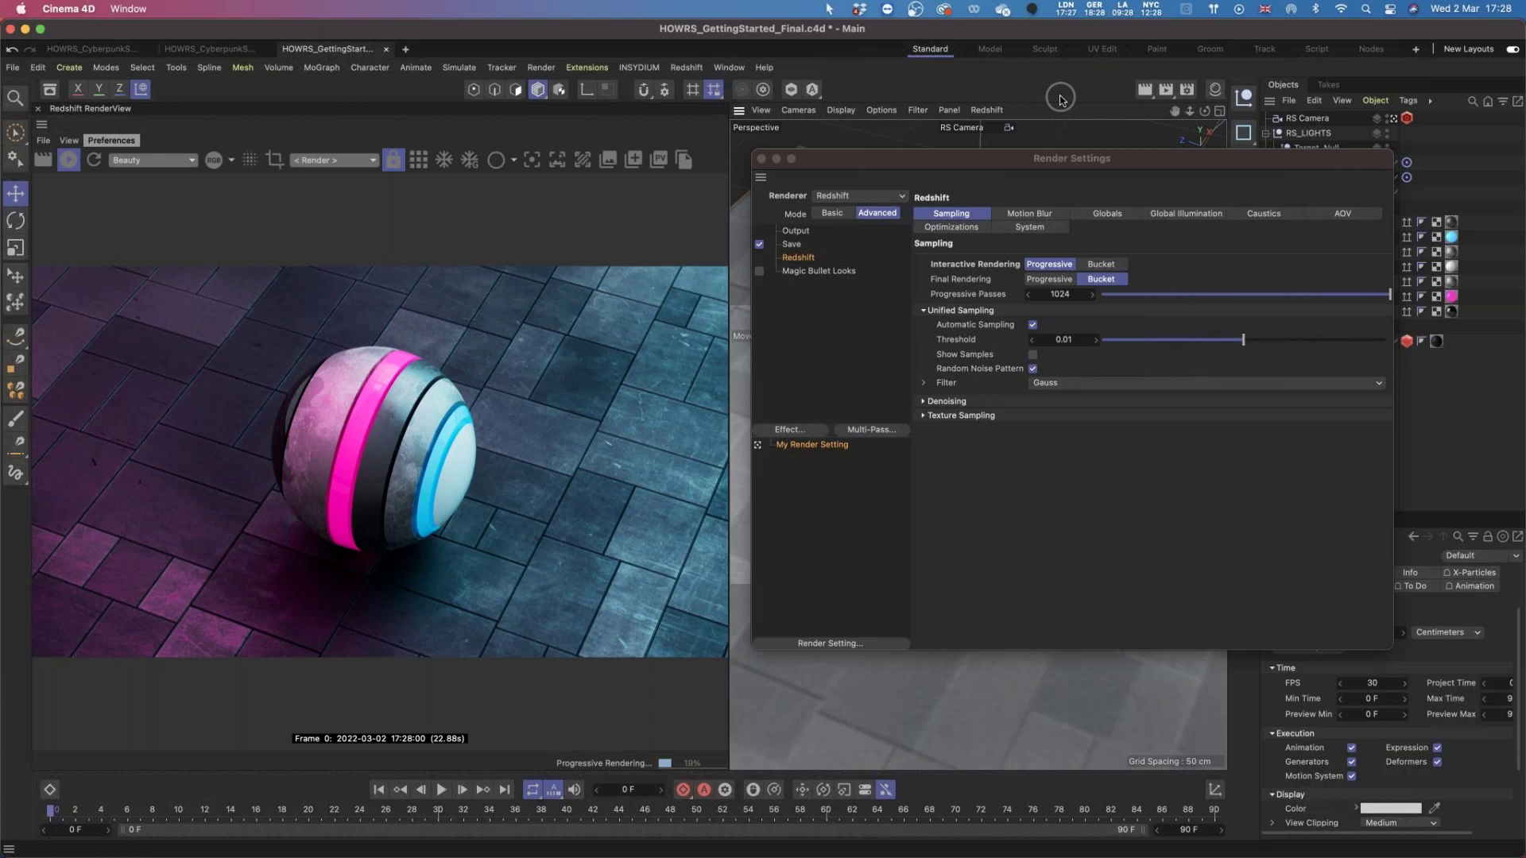
left_click_drag(1087, 162, 1043, 377)
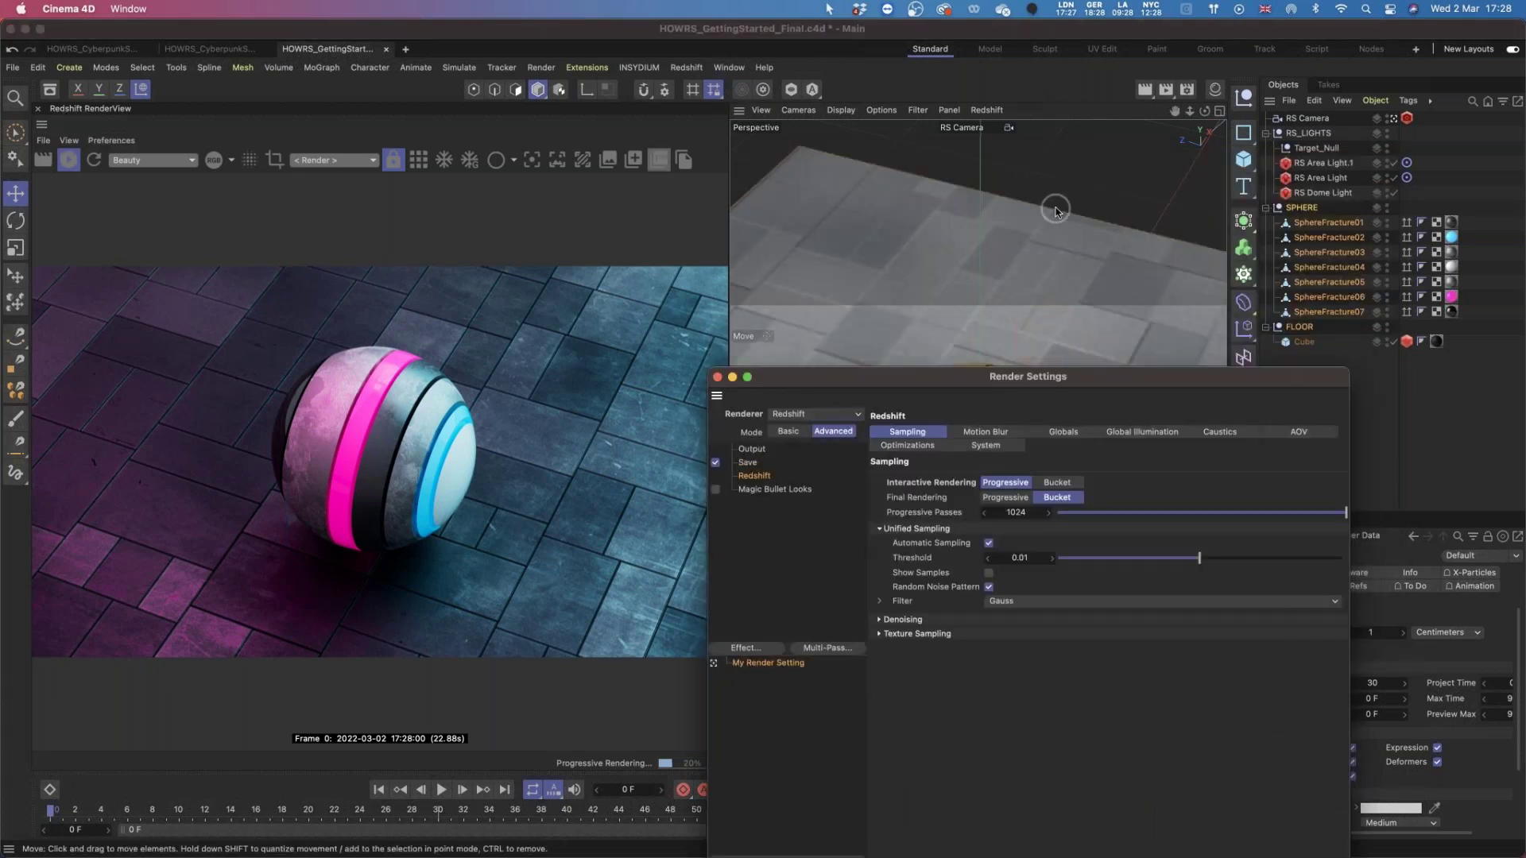
left_click(1393, 193)
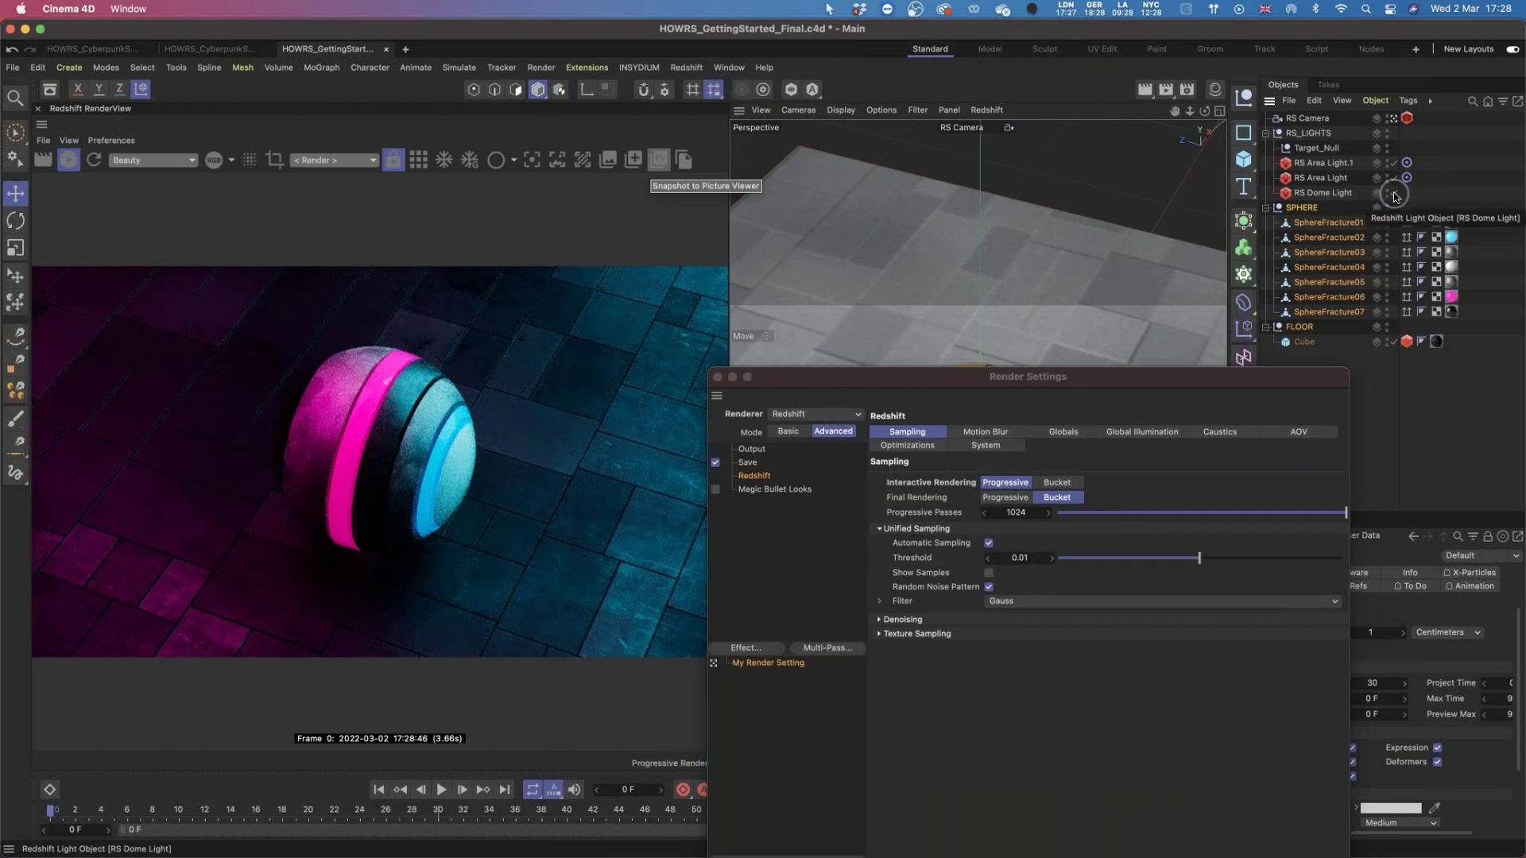
left_click(1393, 193)
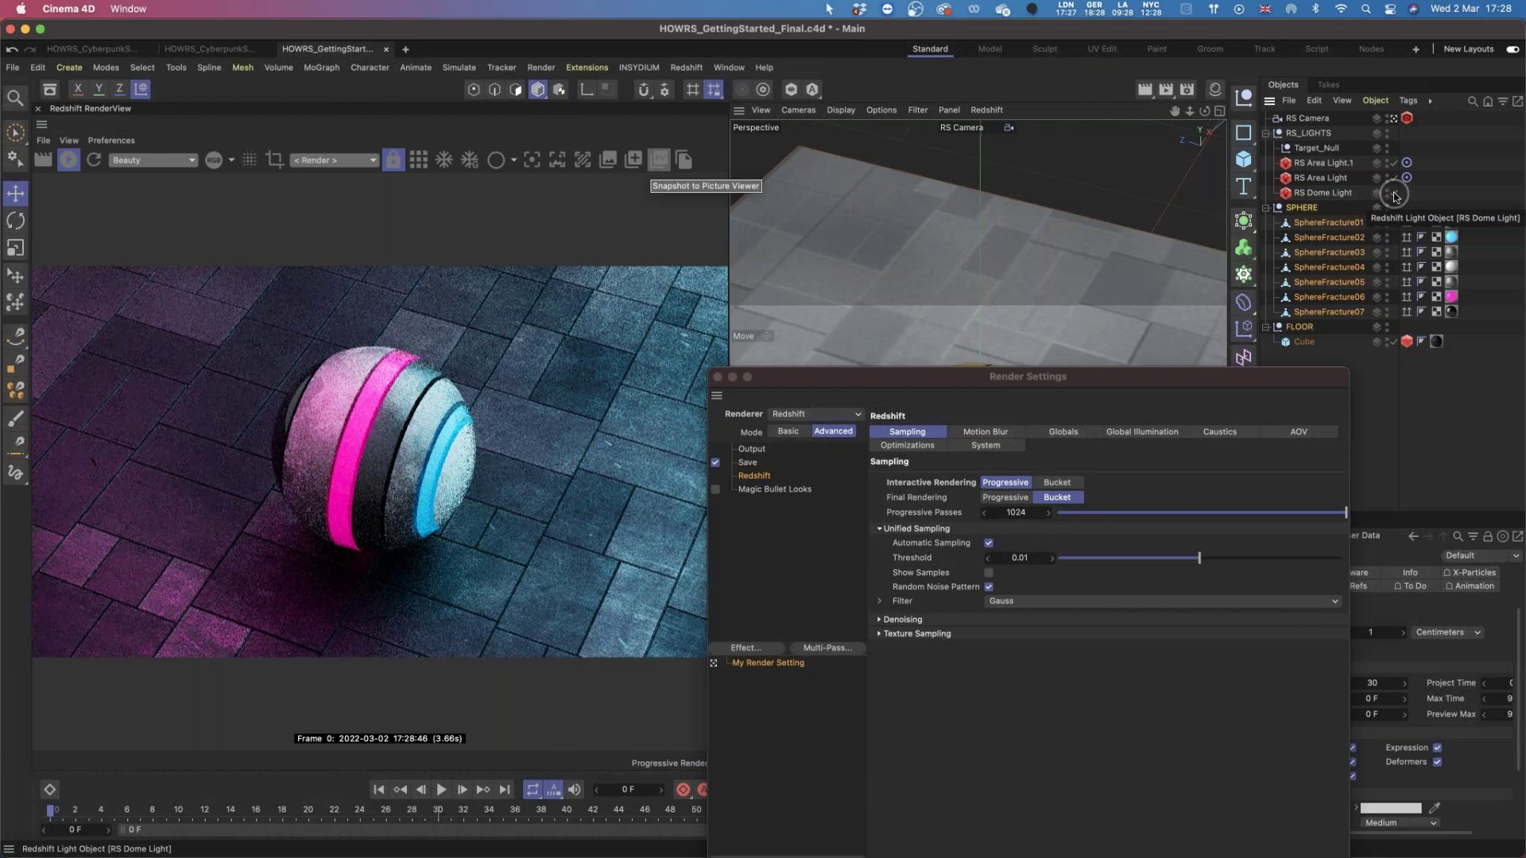
left_click_drag(1111, 380, 1016, 192)
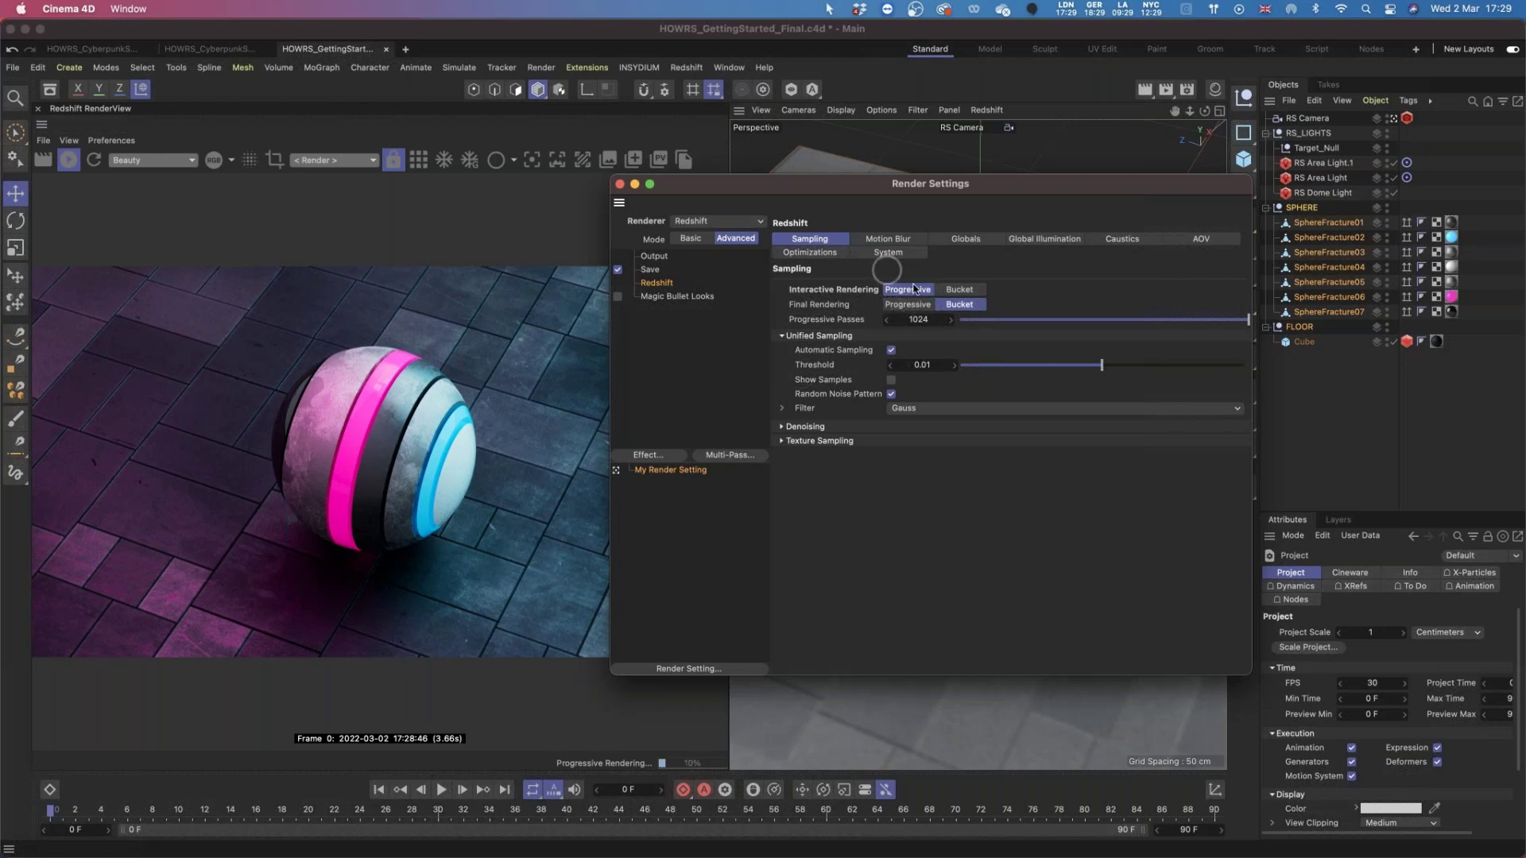
left_click_drag(878, 188, 993, 186)
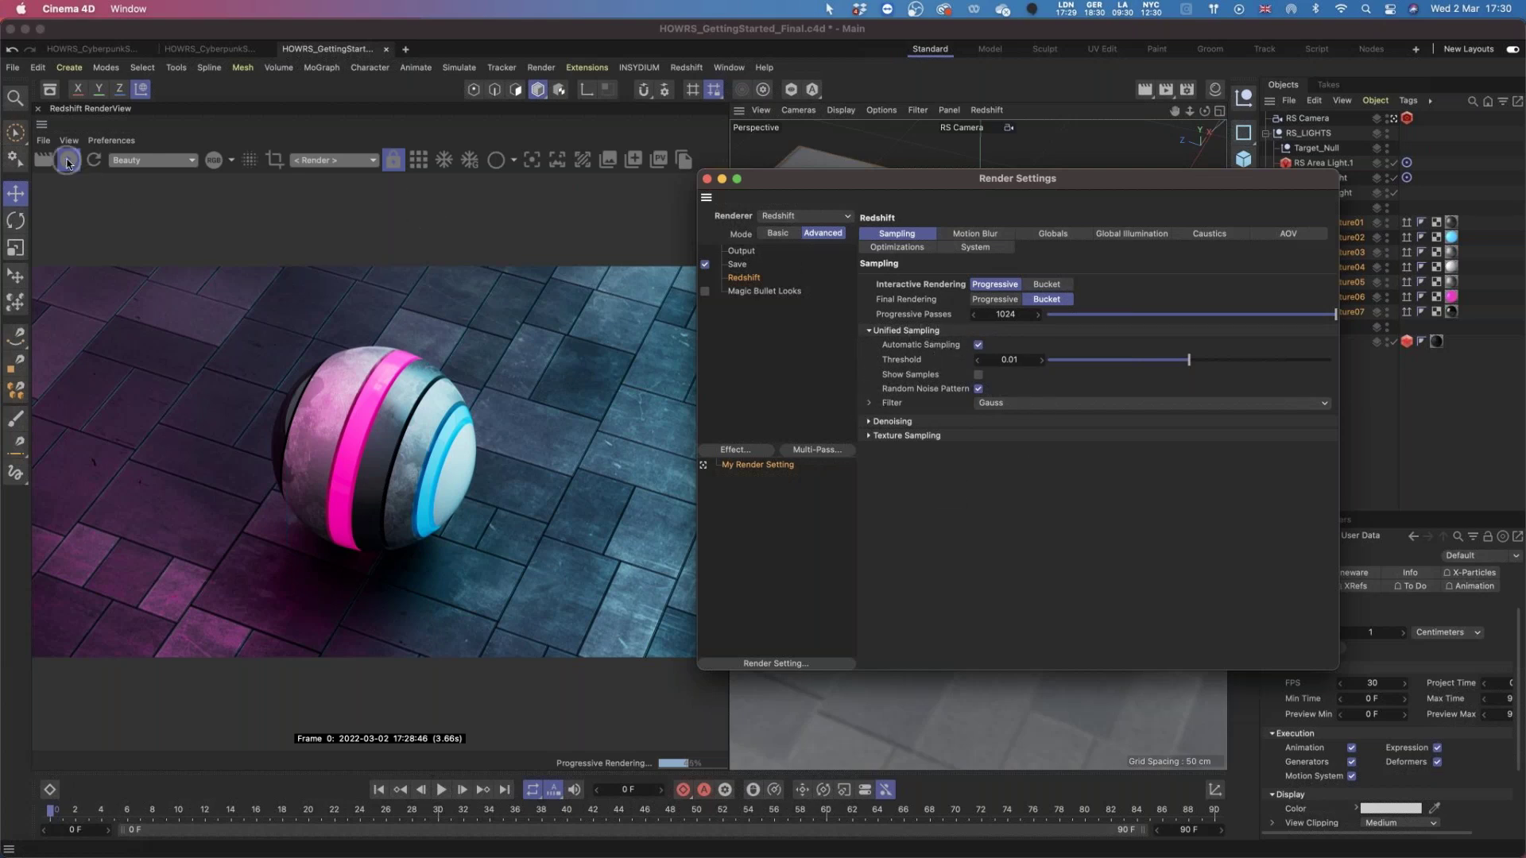
Stop the interactive render, try different unified sampling thresholds including 0.002, and reset the threshold to its default.
left_click(69, 160)
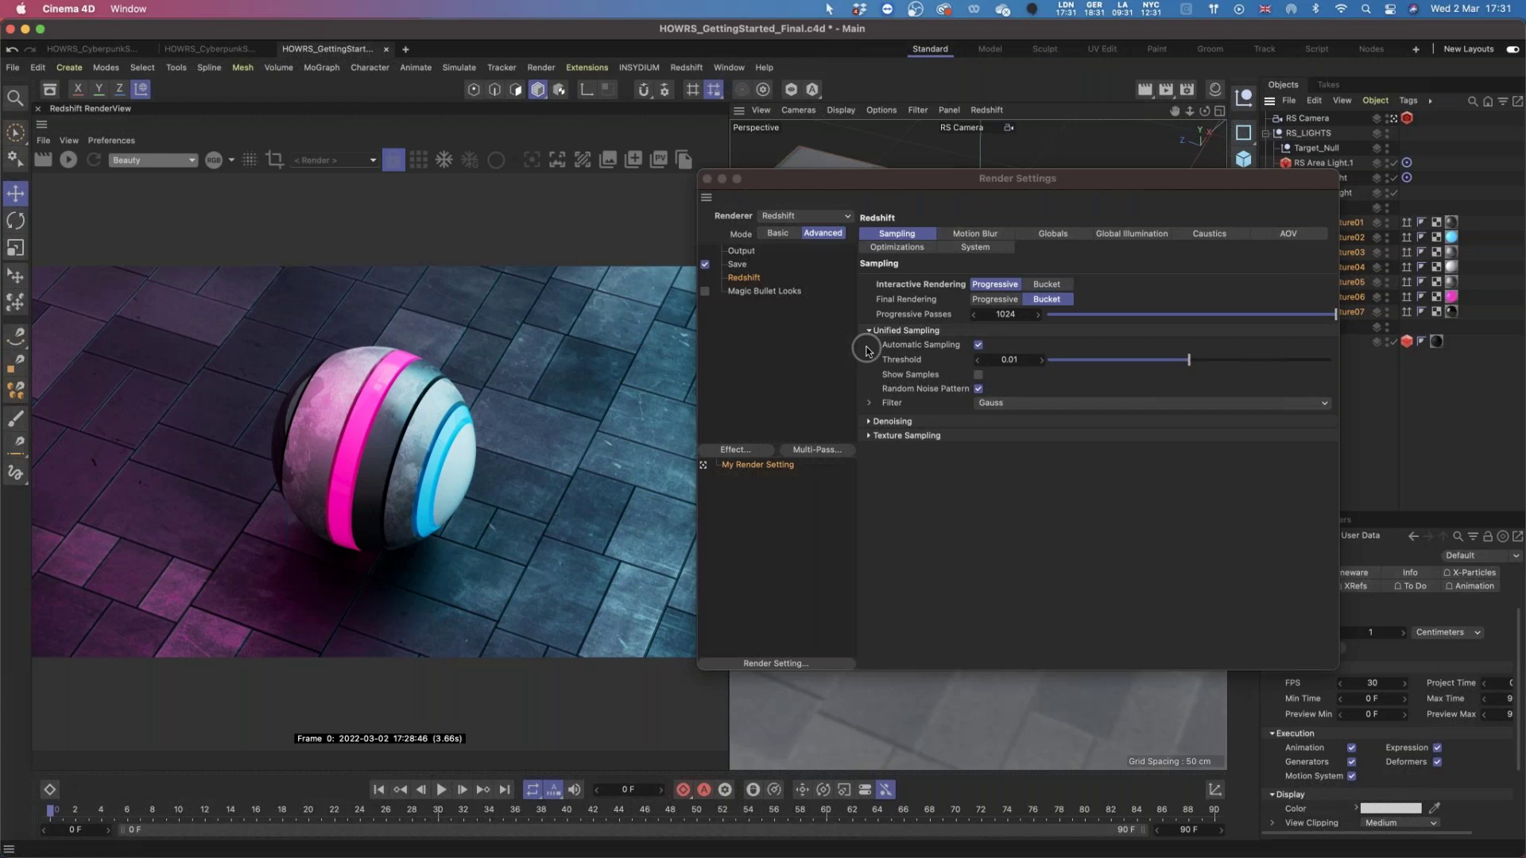
left_click(1092, 364)
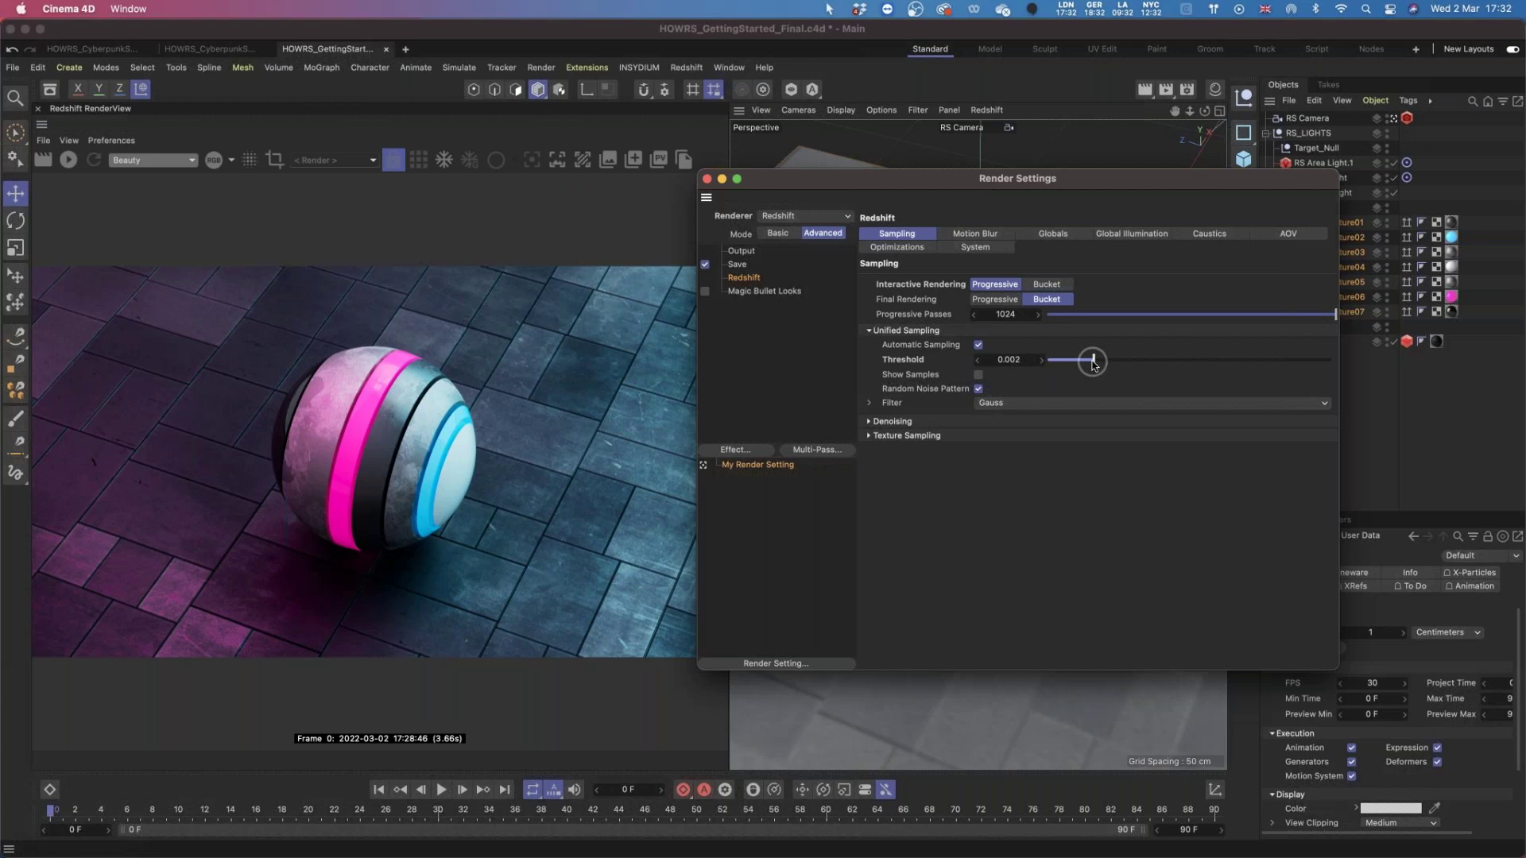
left_click_drag(1093, 362, 1234, 360)
left_click_drag(1335, 360, 1321, 362)
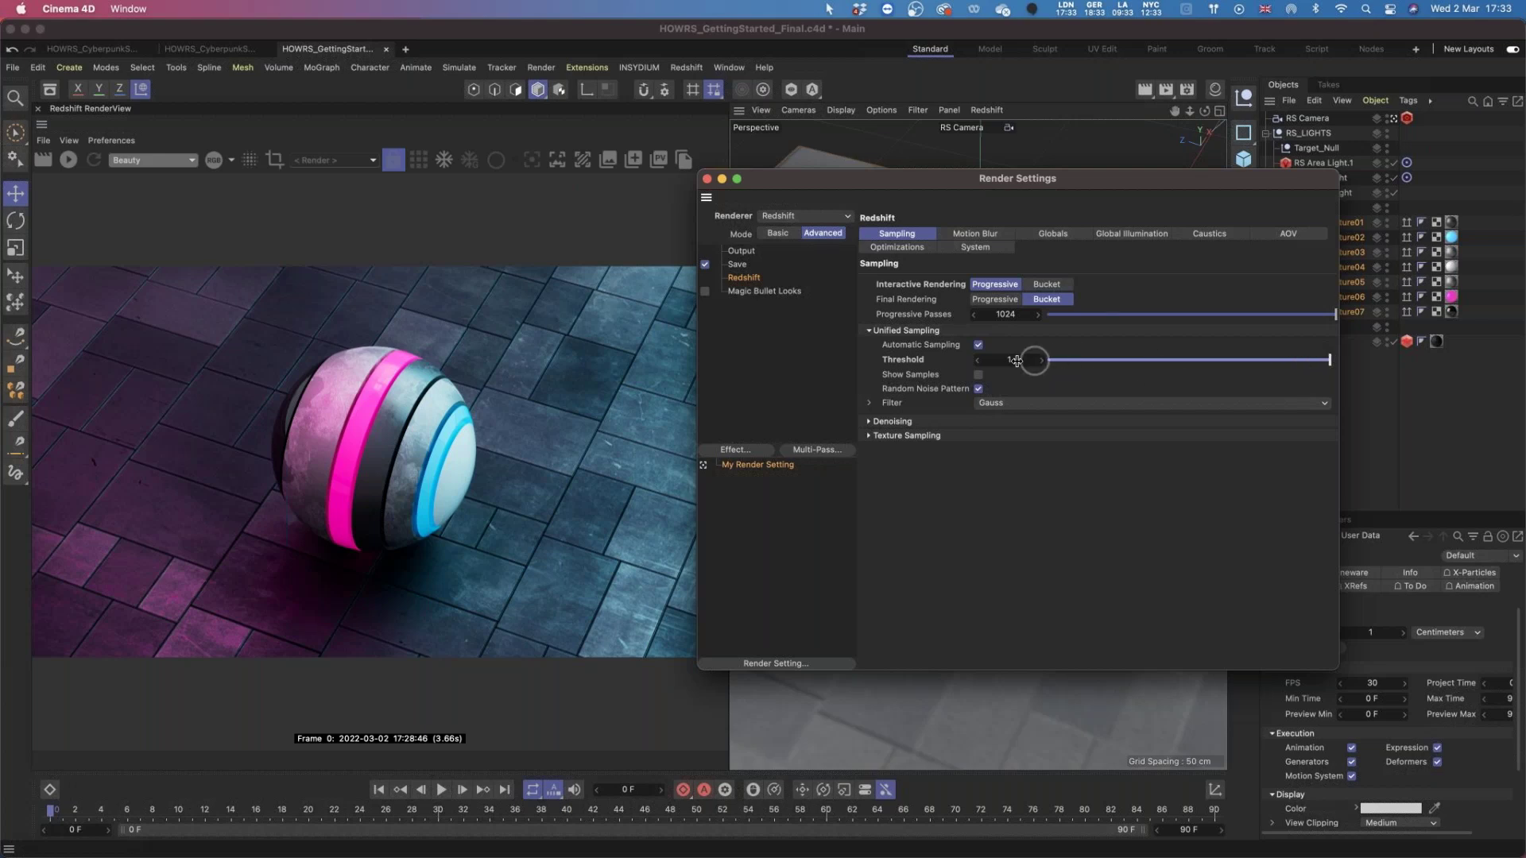
right_click(914, 362)
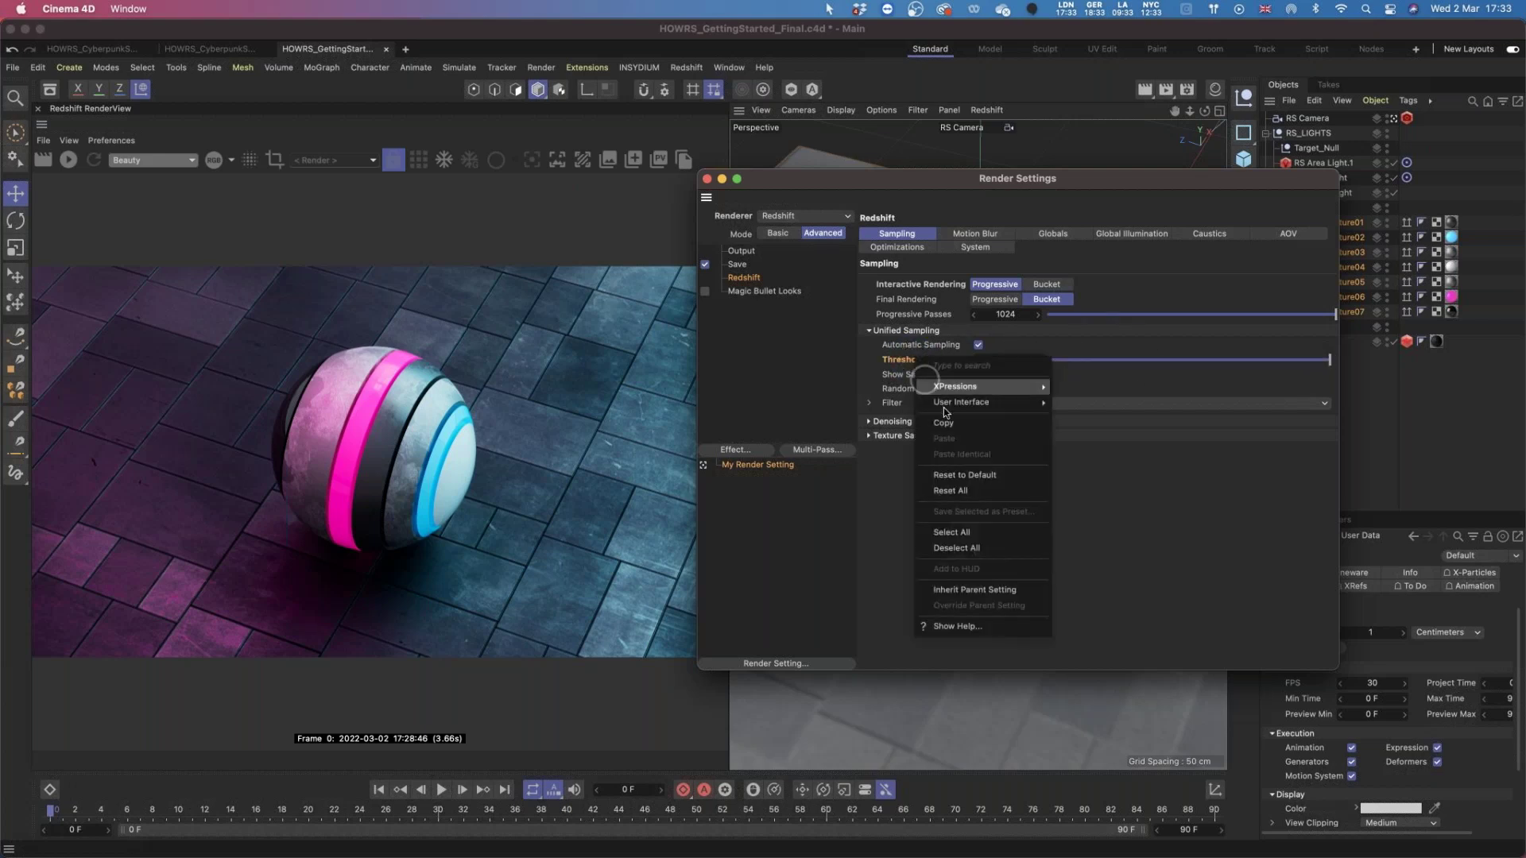
left_click(965, 476)
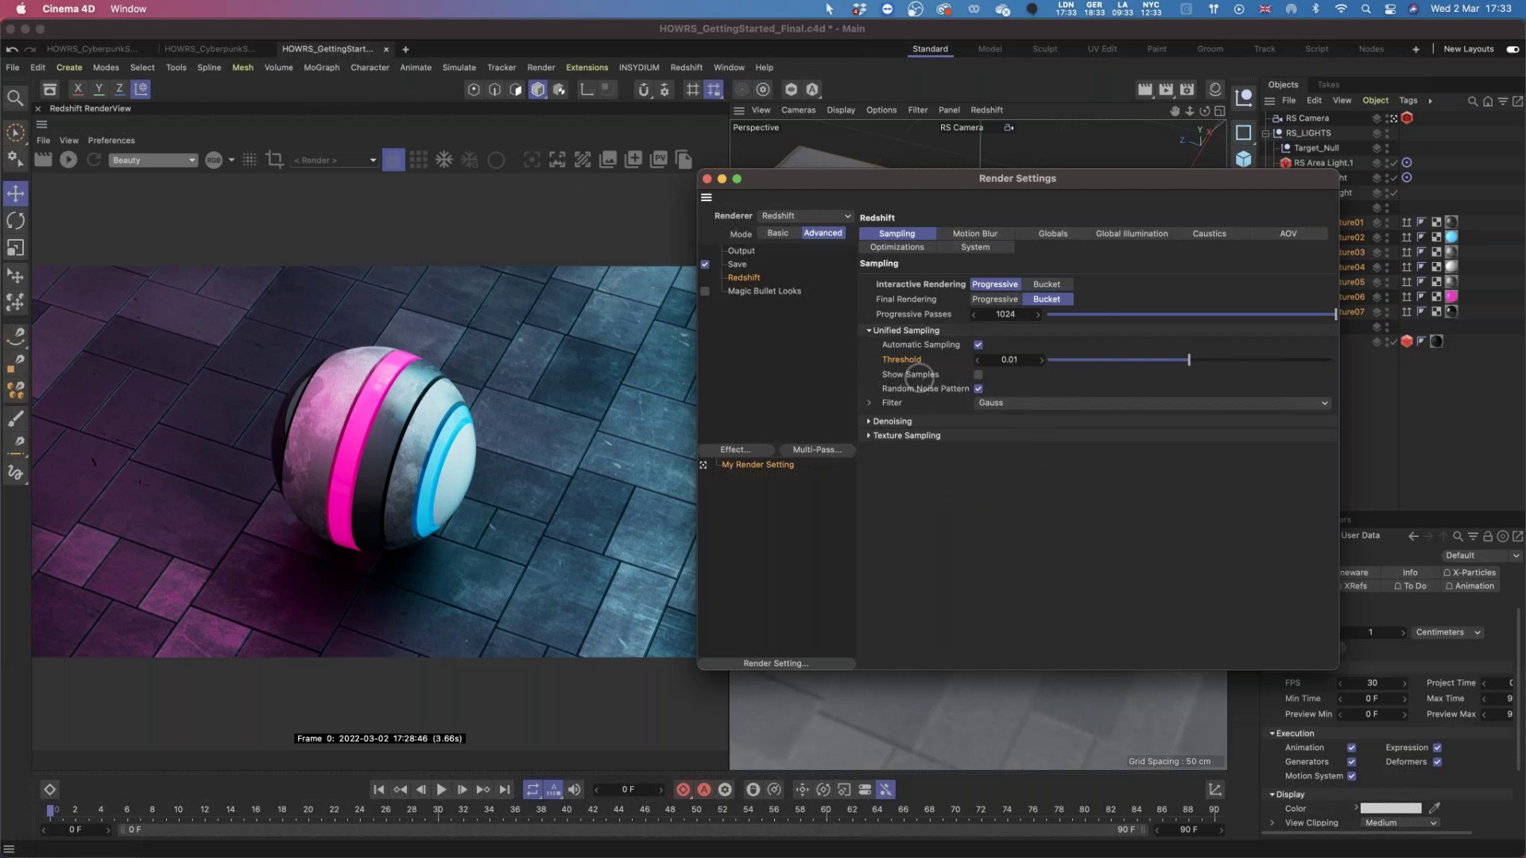
Start the interactive render of the sphere scene and show it in the Samples display mode.
left_click(66, 160)
left_click(513, 164)
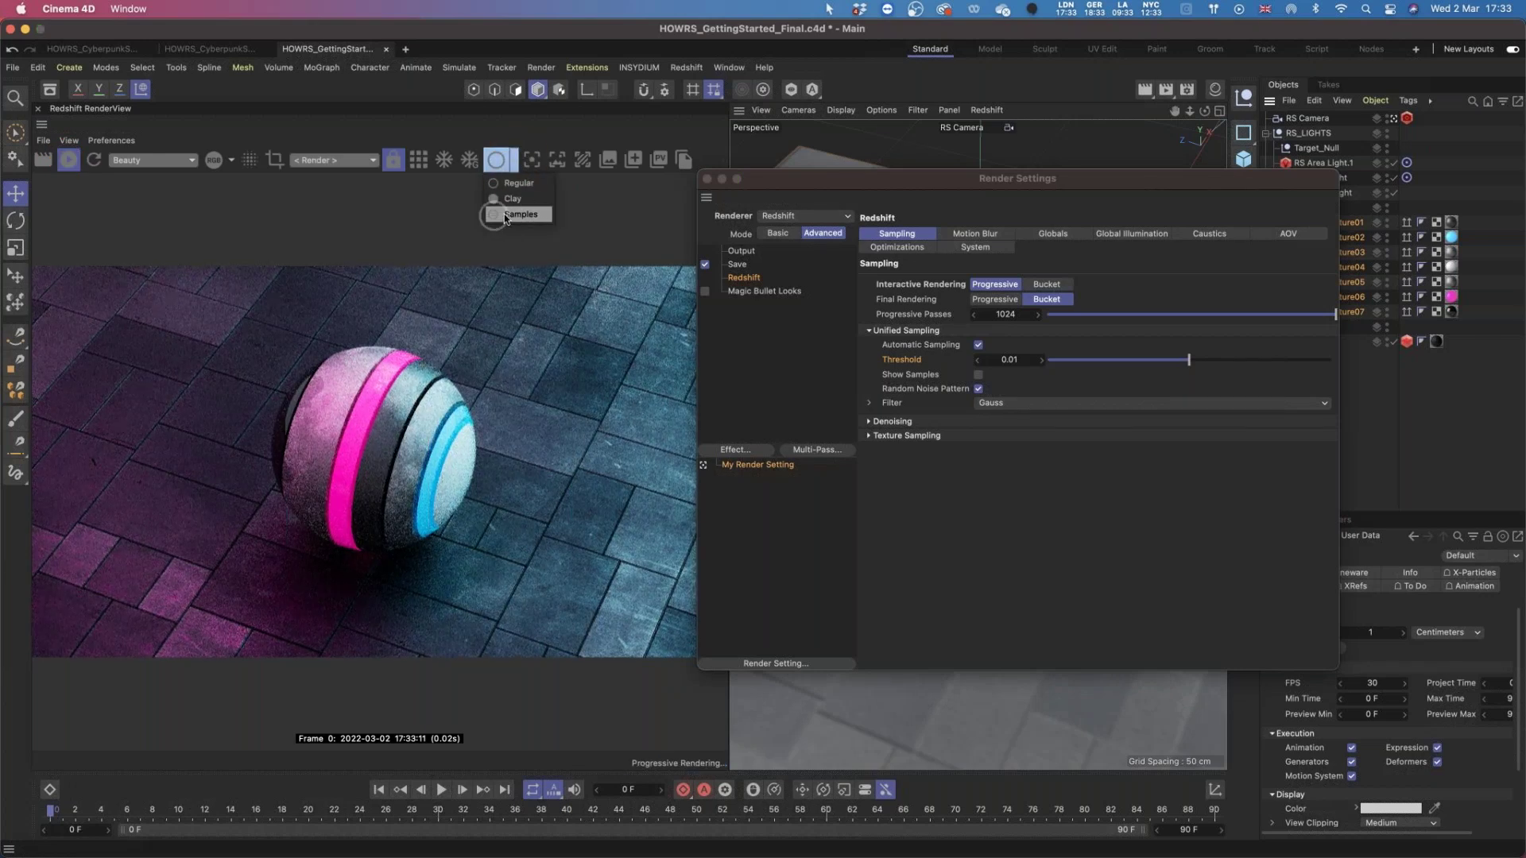
left_click(521, 213)
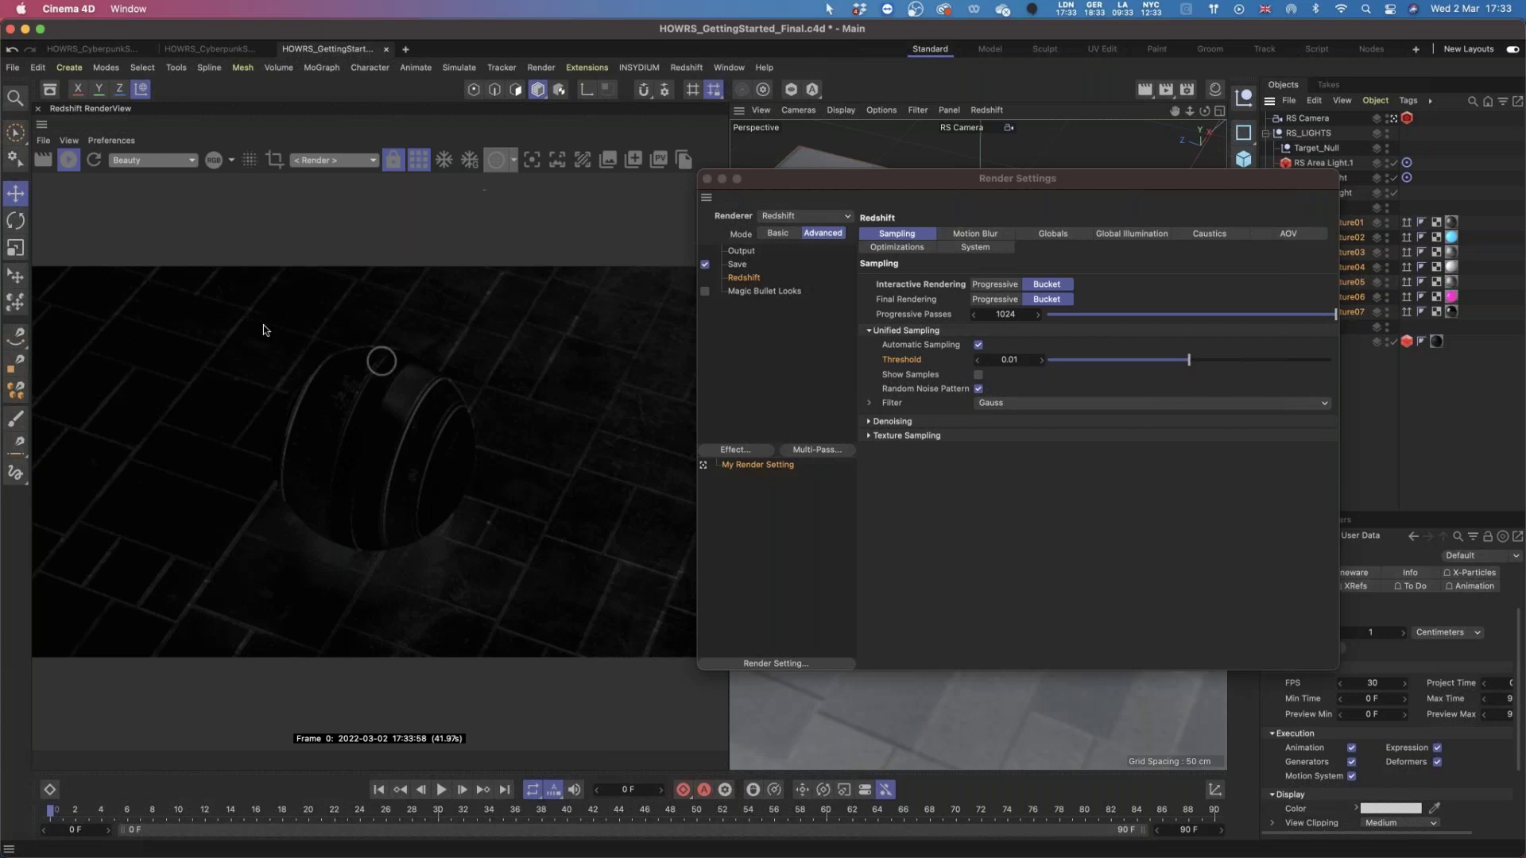
Return the RenderView display to Regular and stop the interactive render.
left_click(514, 164)
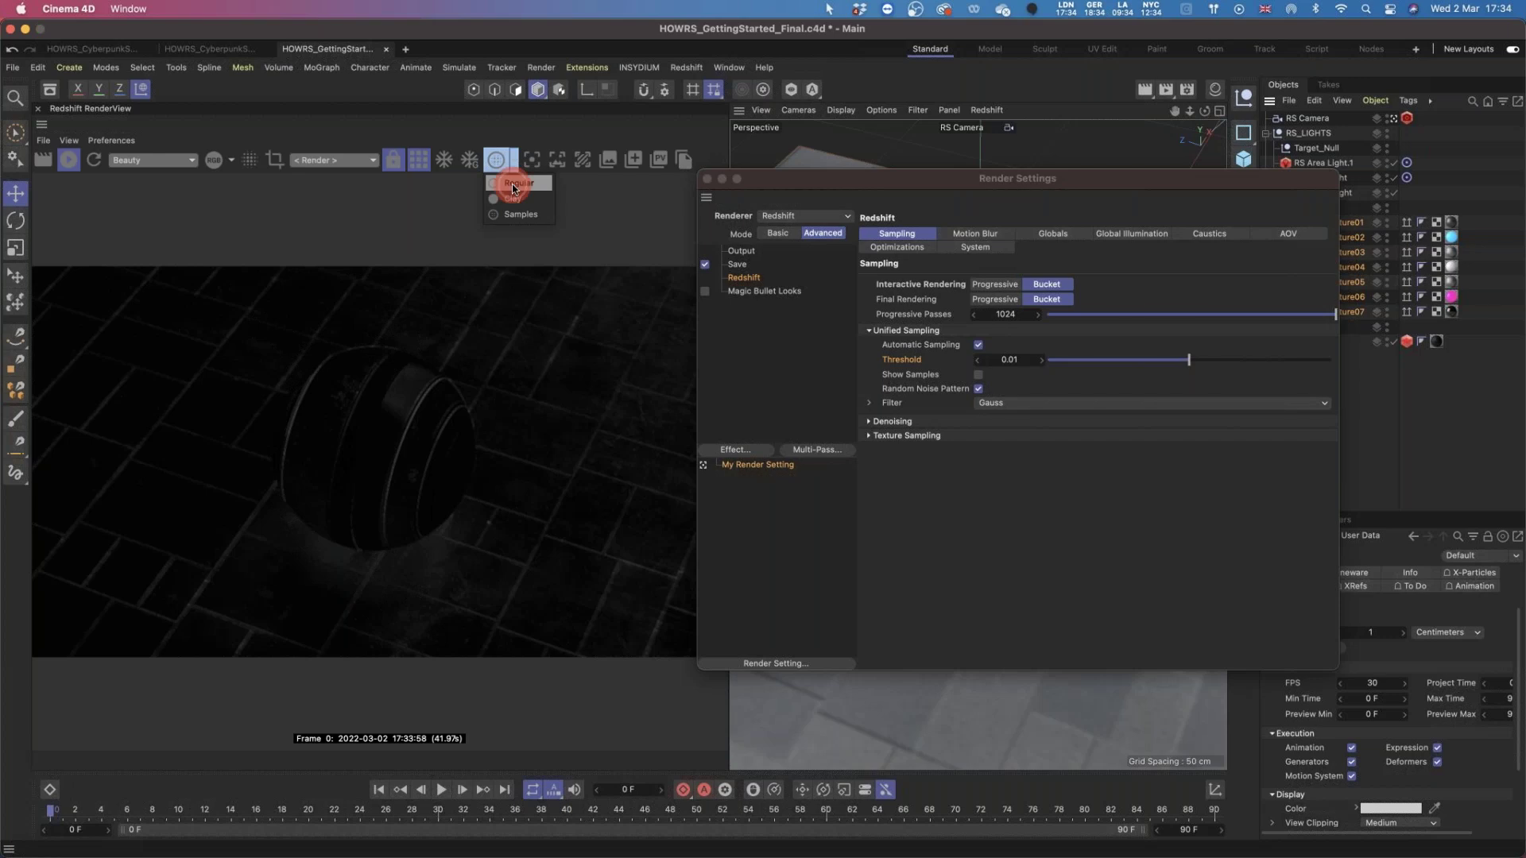
left_click(515, 197)
left_click(75, 163)
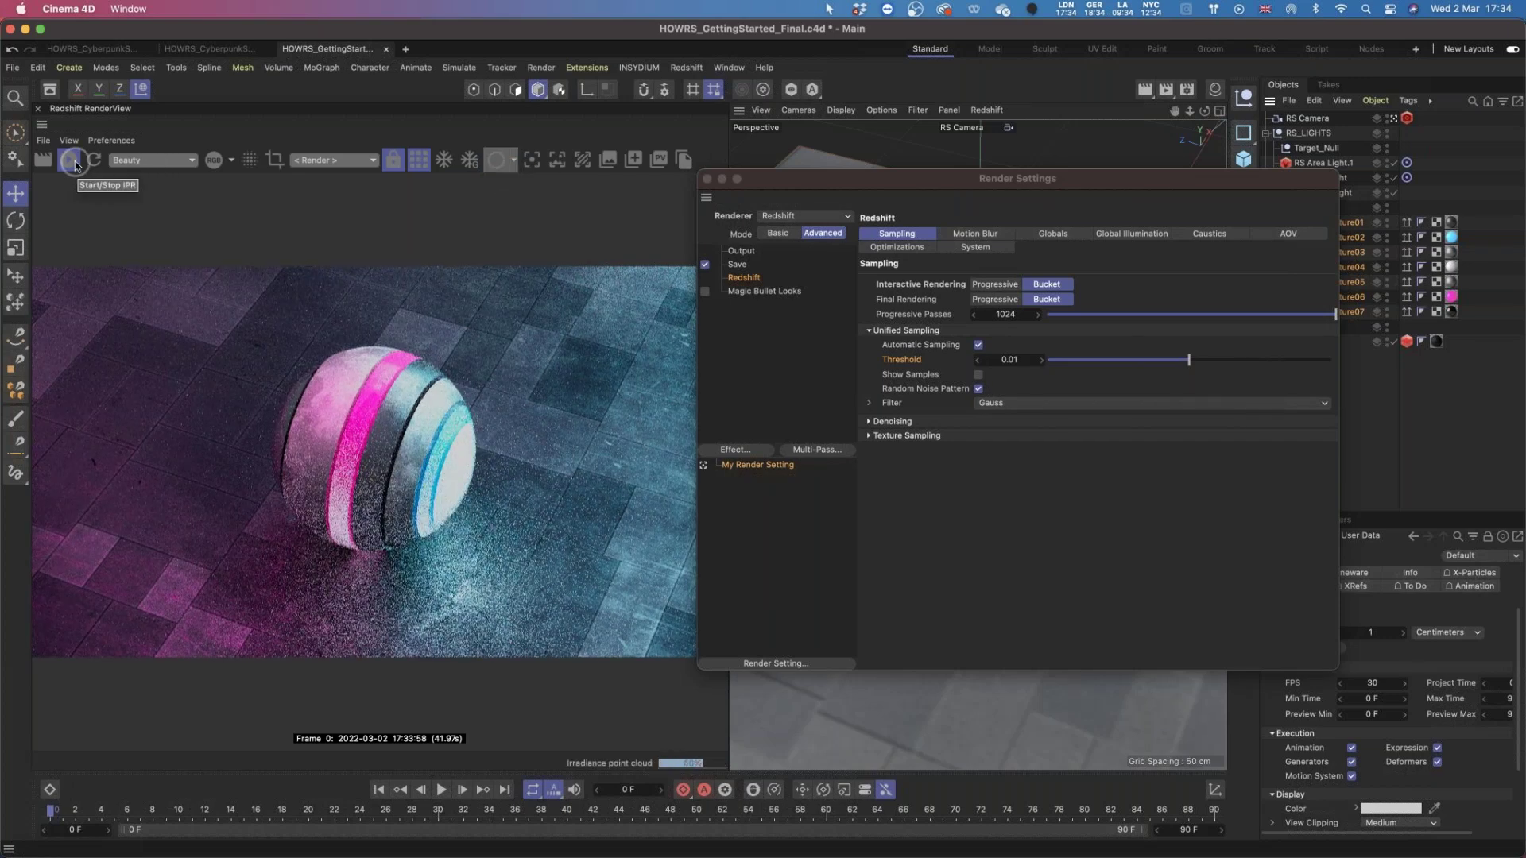
left_click(74, 160)
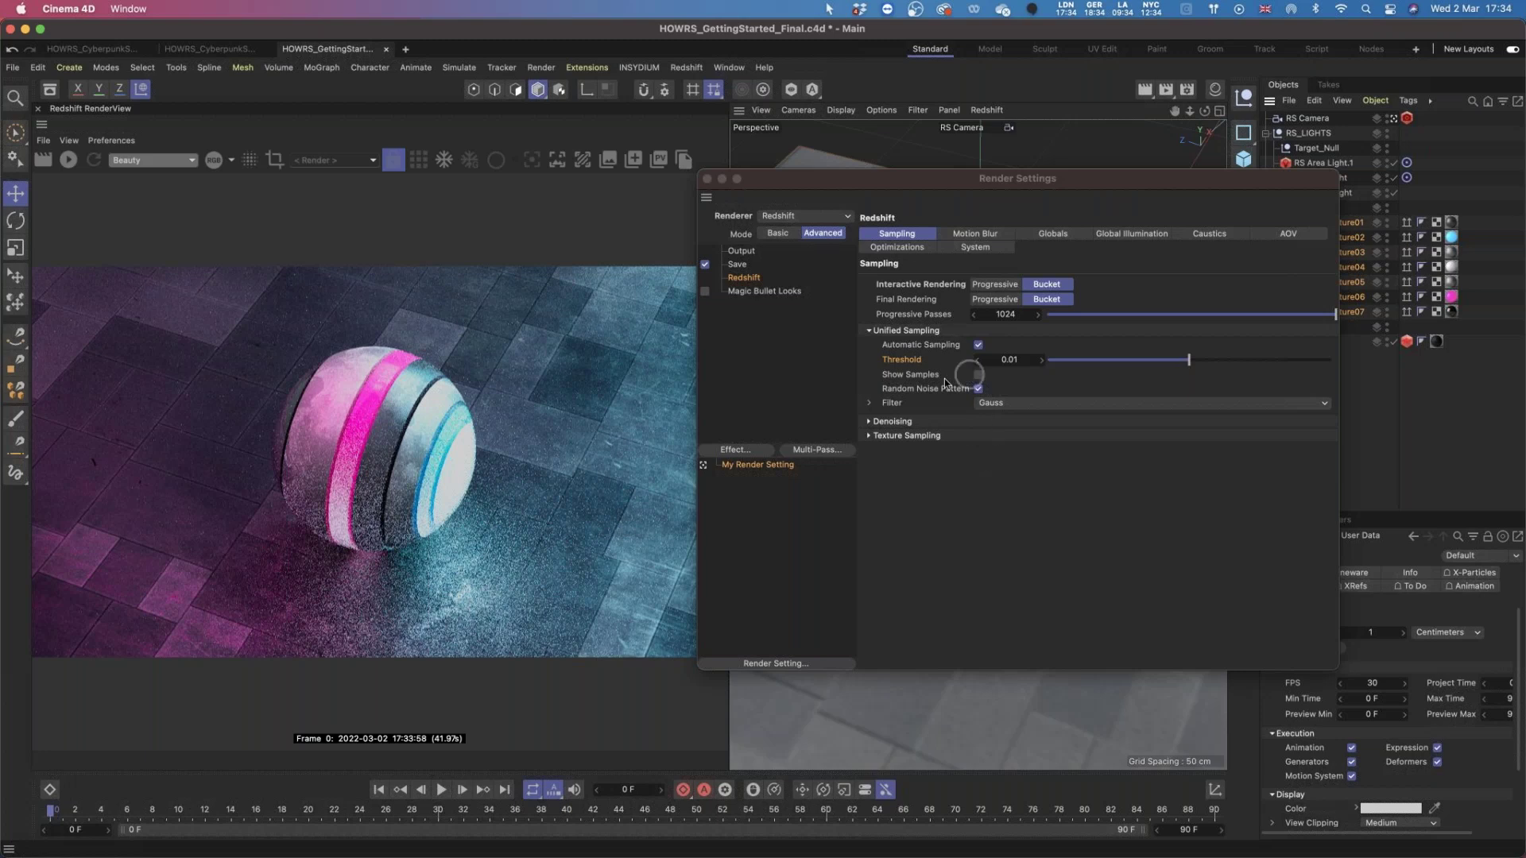
Review the available sampling filter types and the Gauss filter's size and intensity options, leaving Gauss selected.
left_click(976, 475)
left_click(989, 403)
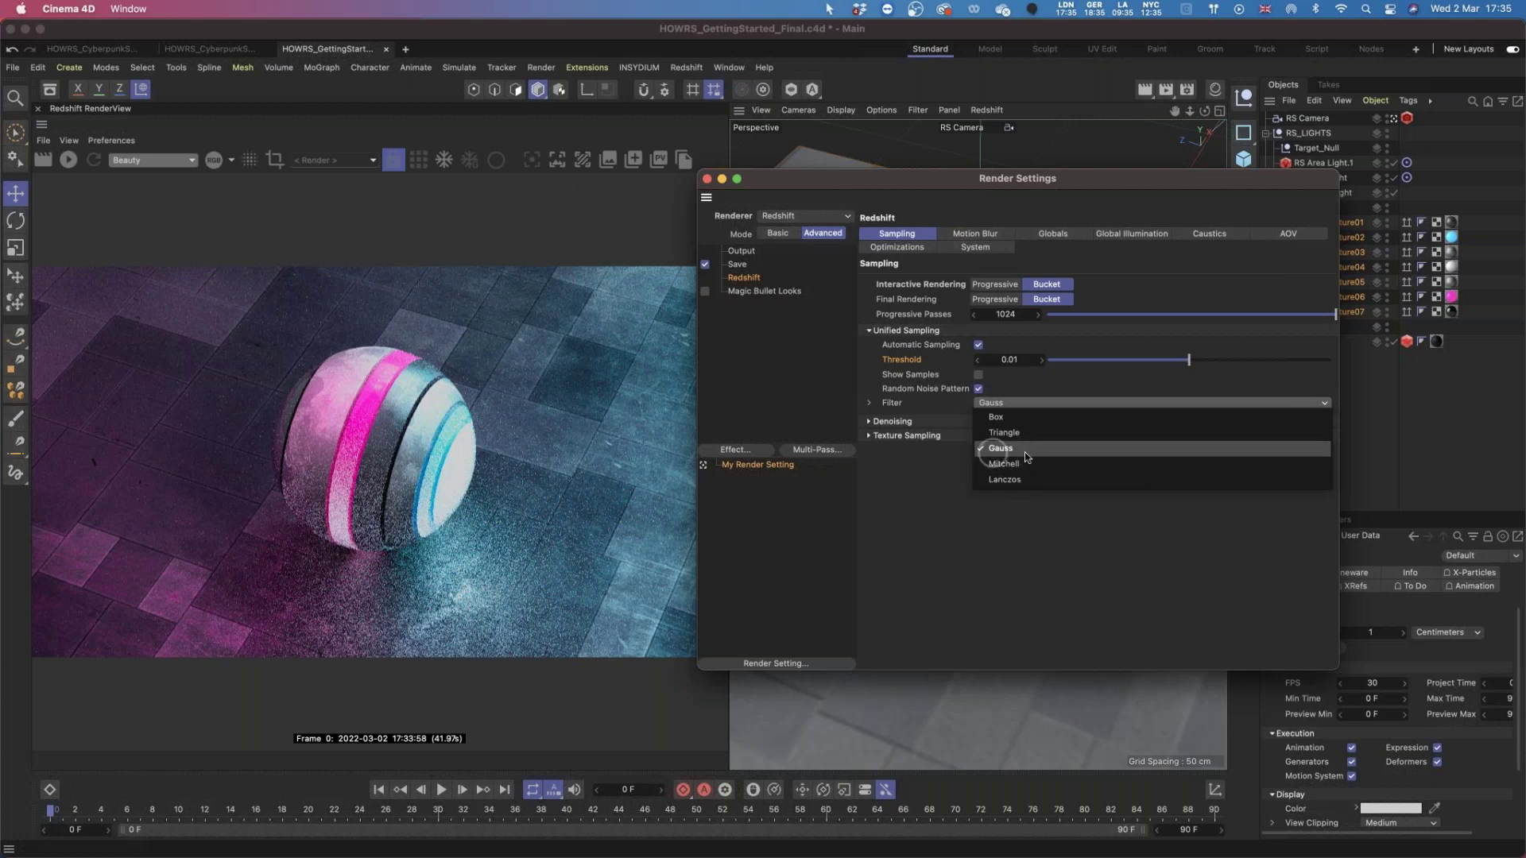
left_click(927, 474)
left_click(871, 403)
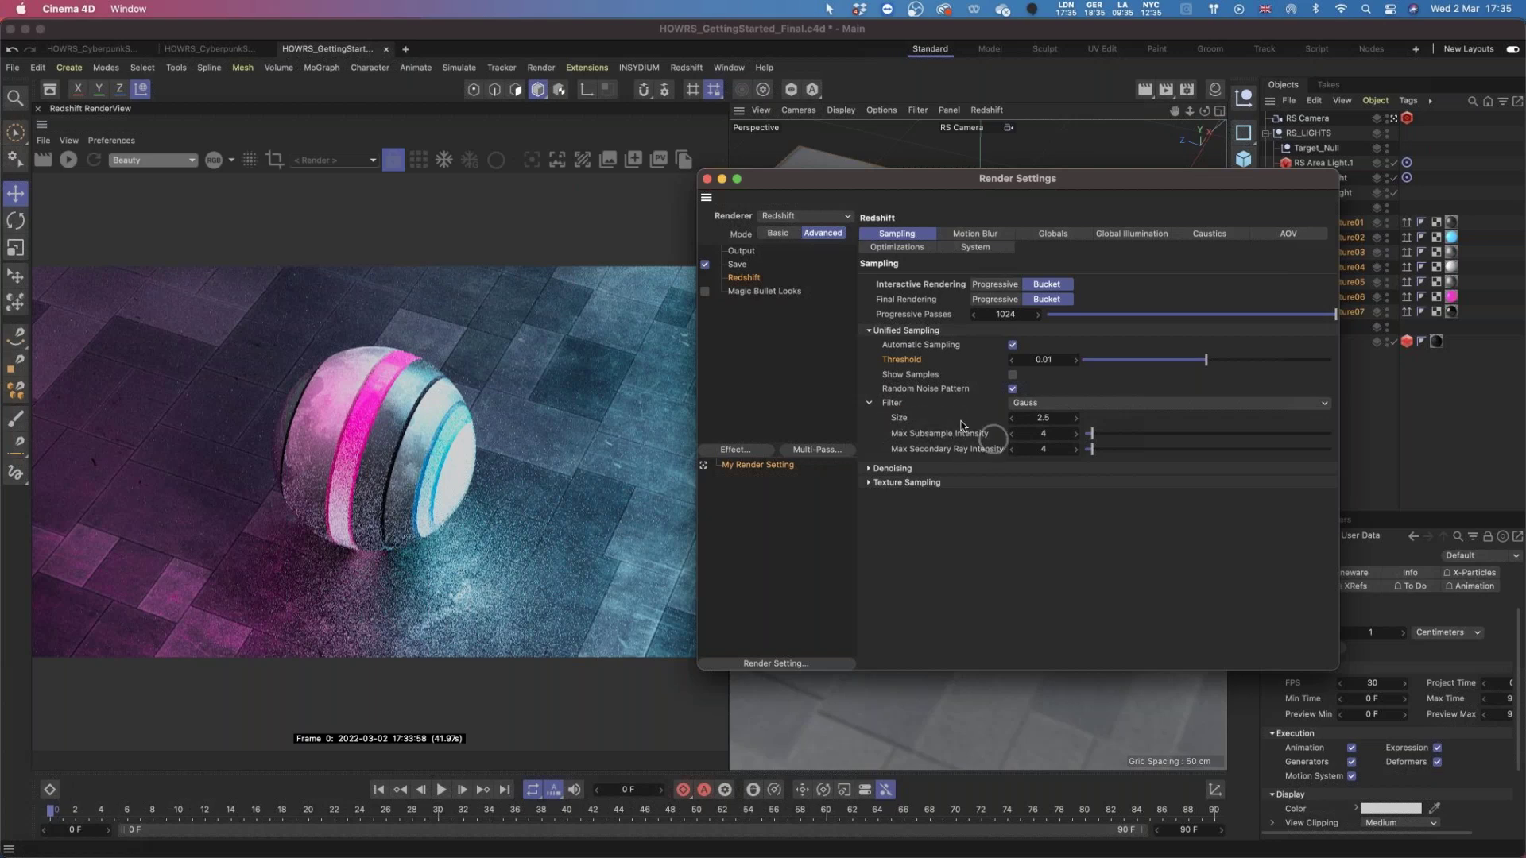
left_click(869, 404)
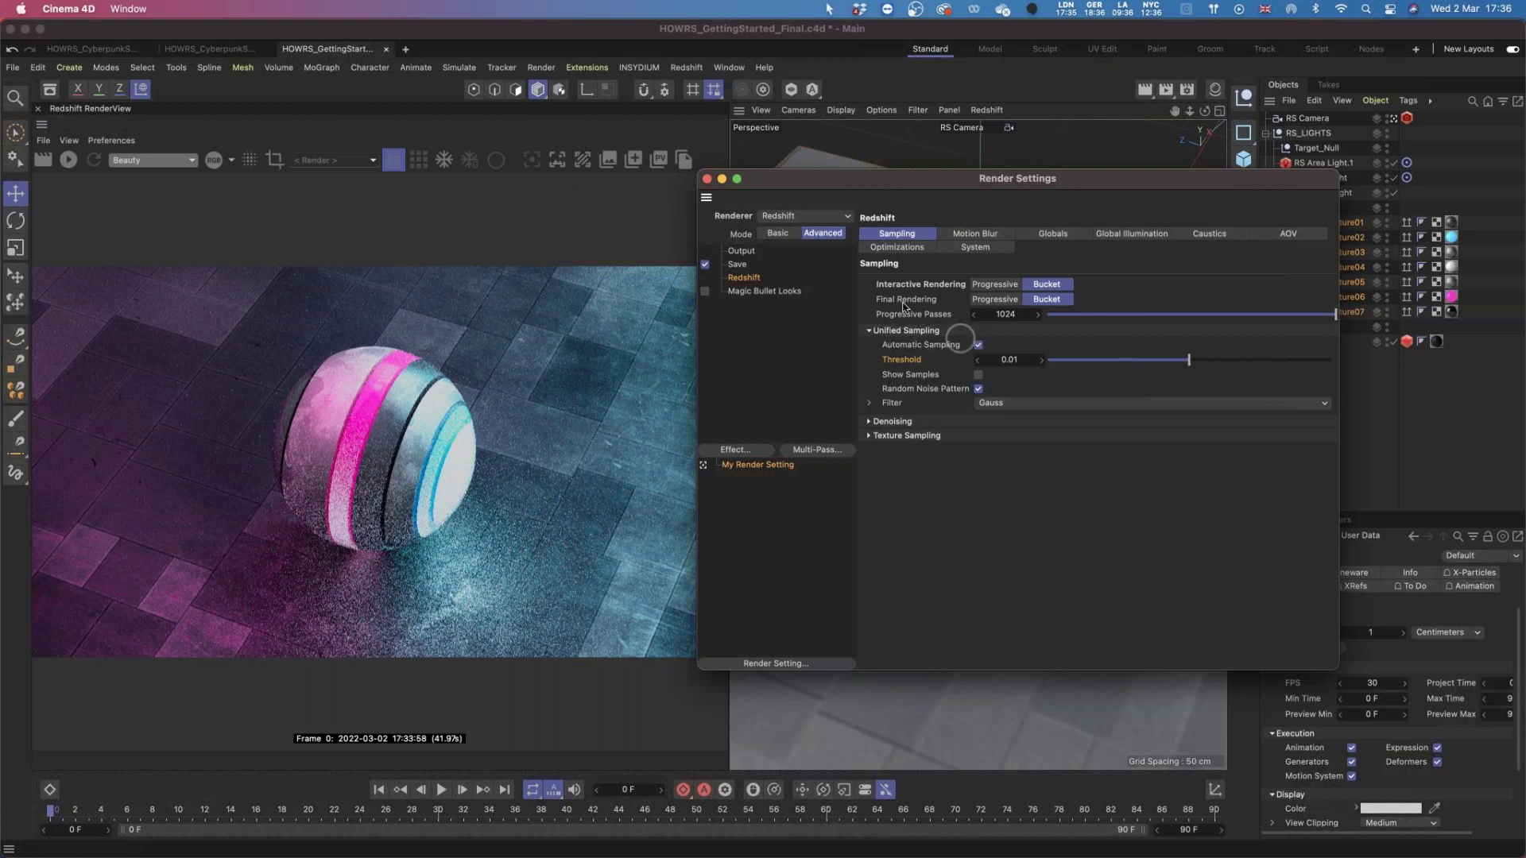
Turn off Automatic Sampling, enable the Reflection override and show its mode and samples options.
left_click(978, 346)
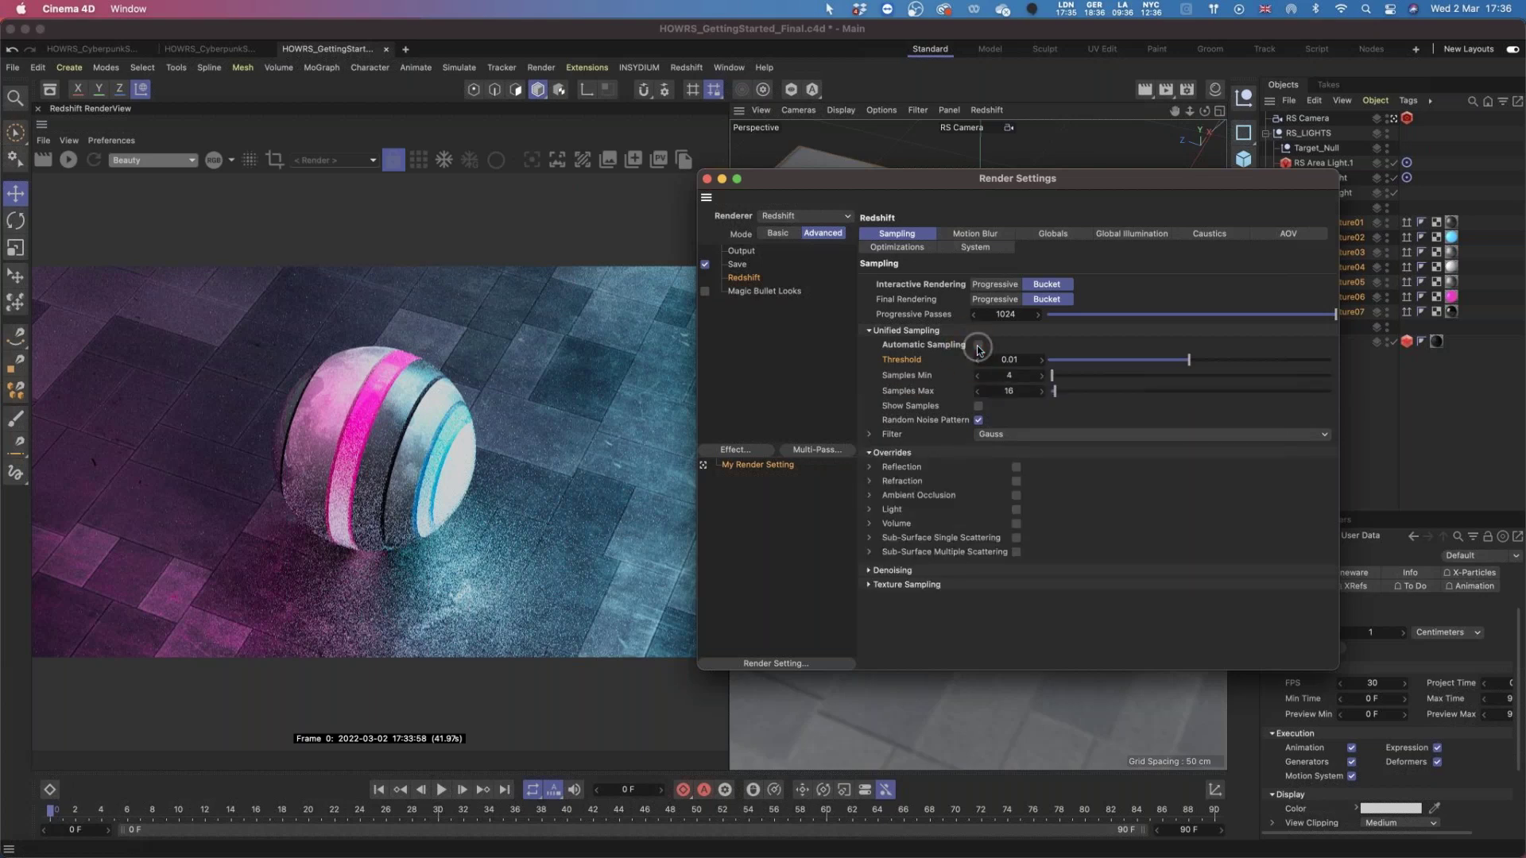
left_click(979, 348)
left_click(978, 346)
left_click(1016, 468)
left_click(869, 469)
left_click(910, 497)
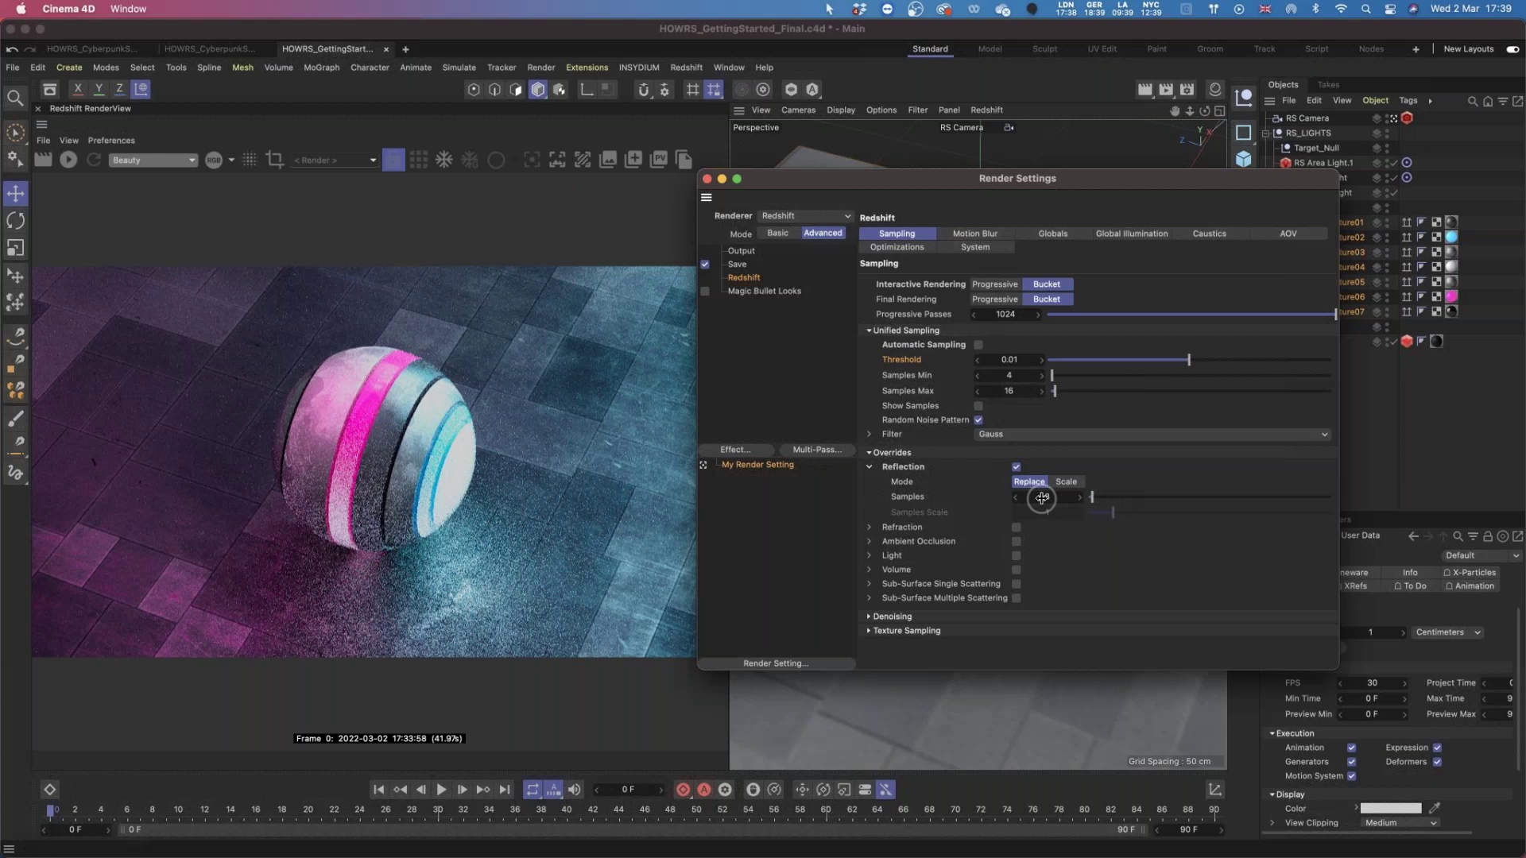
Examine the reflection samples of the RS_Scratched_Metal material in its shader graph, and close the graph.
left_click_drag(1048, 178, 729, 153)
left_click(1214, 89)
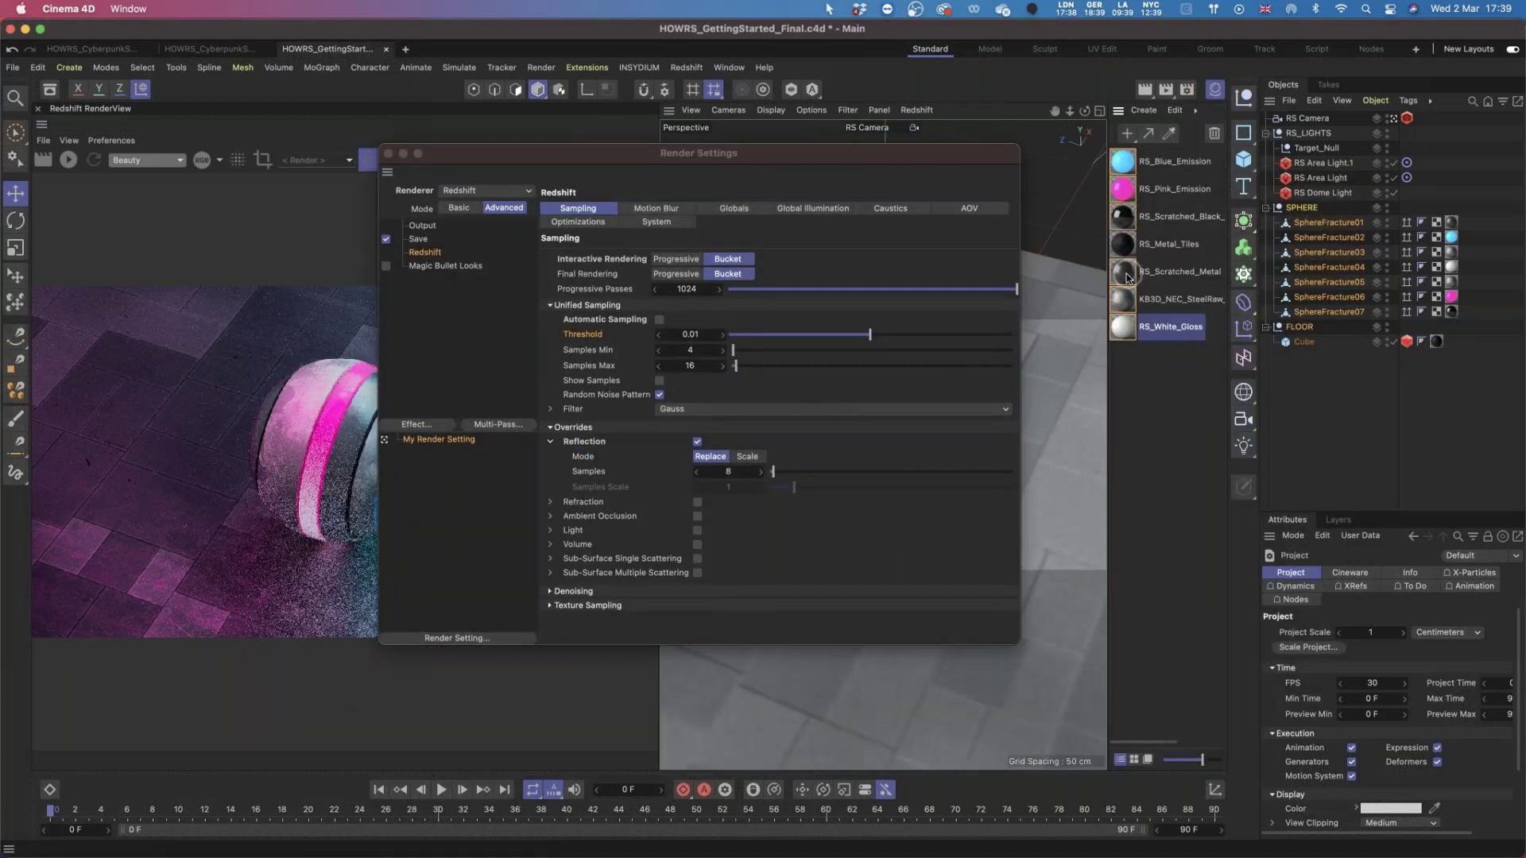
double_click(1123, 272)
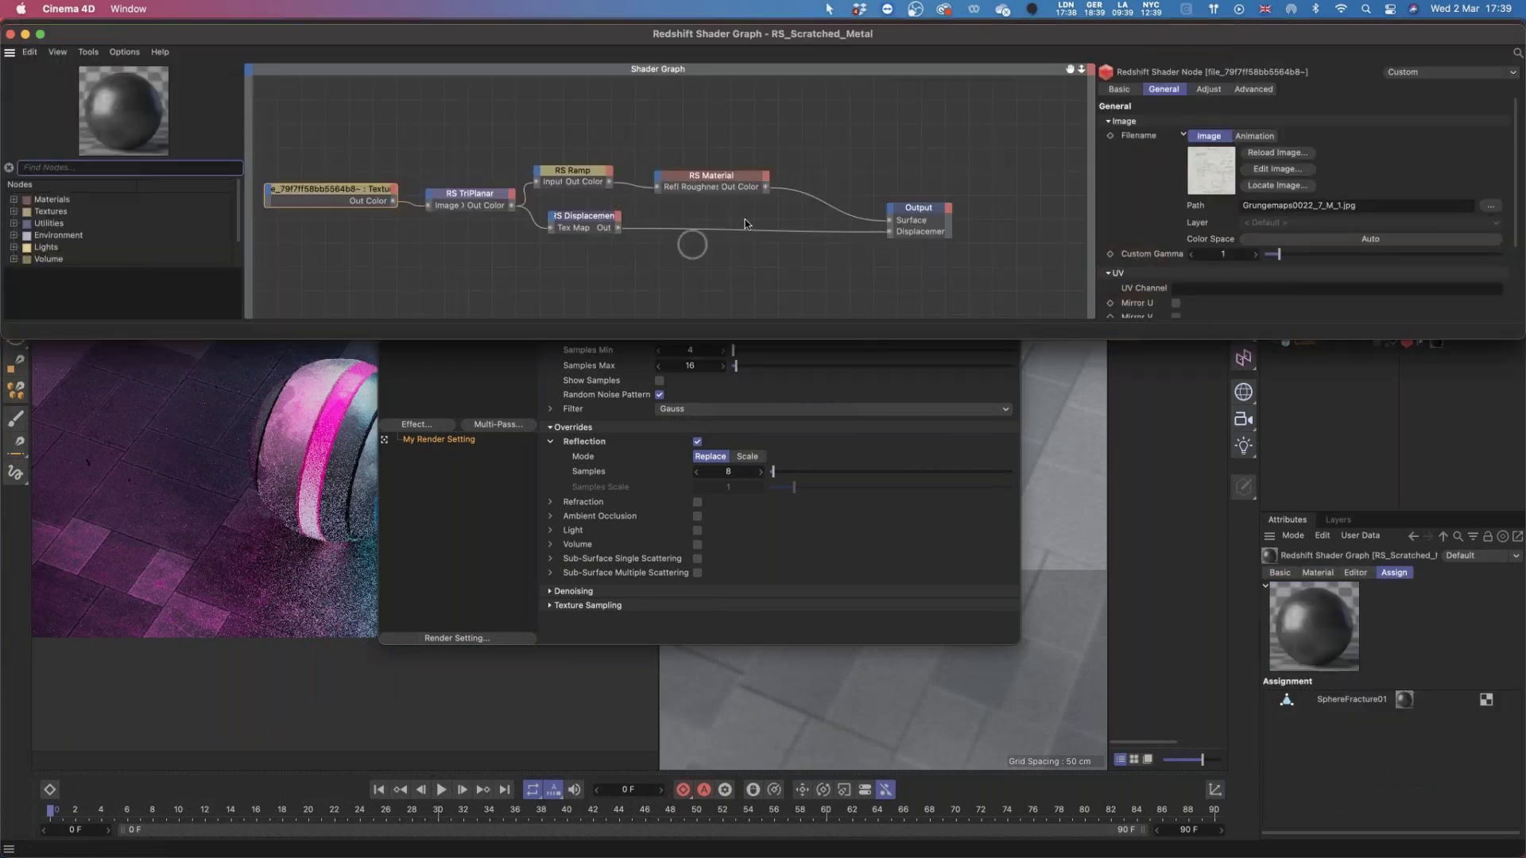
left_click(721, 180)
left_click_drag(1514, 248, 1516, 282)
left_click(1513, 306)
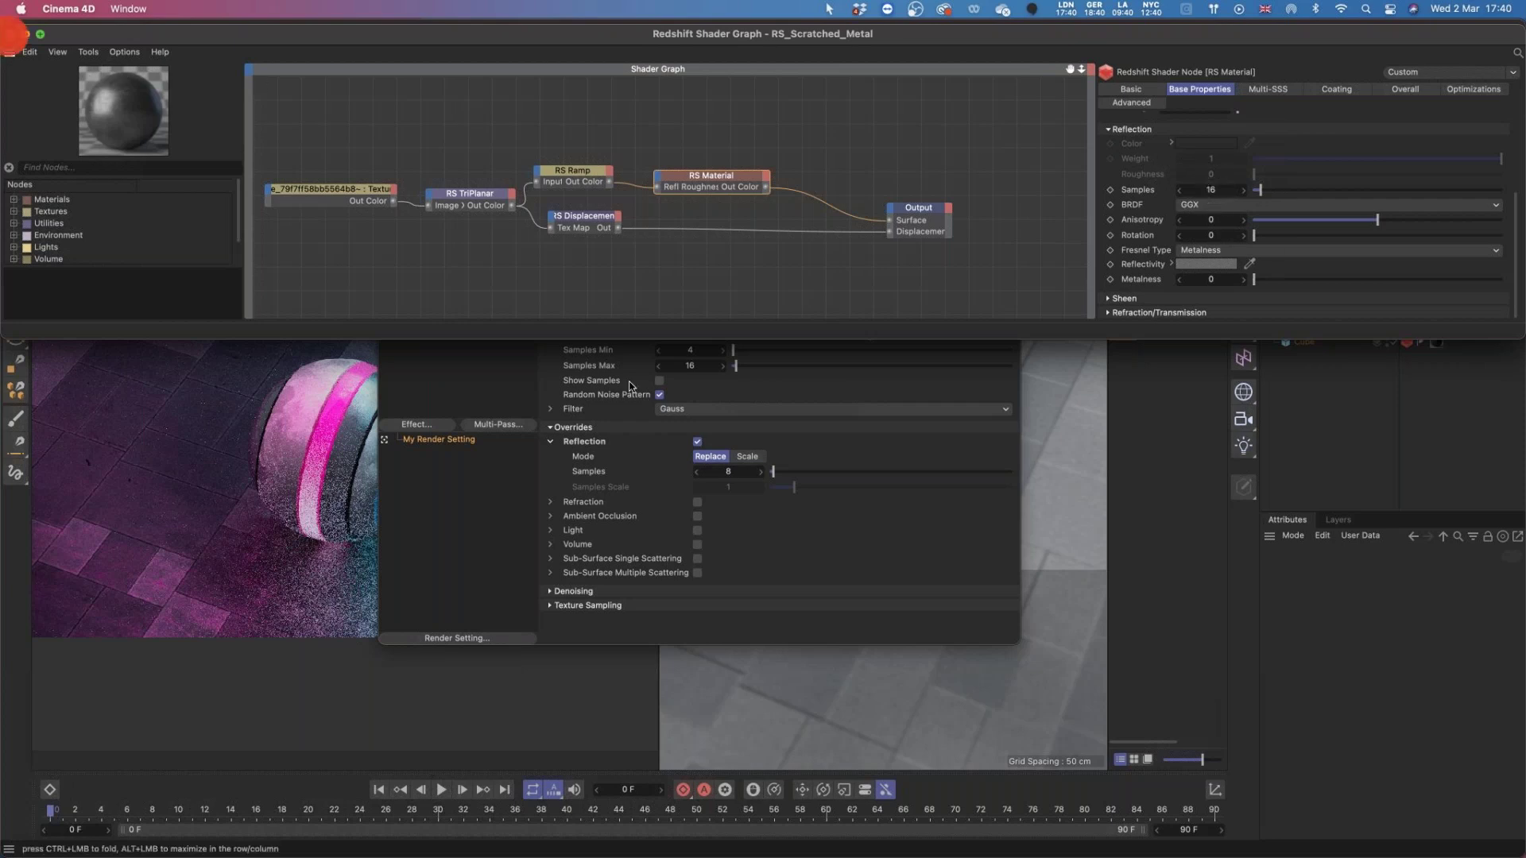
left_click(10, 37)
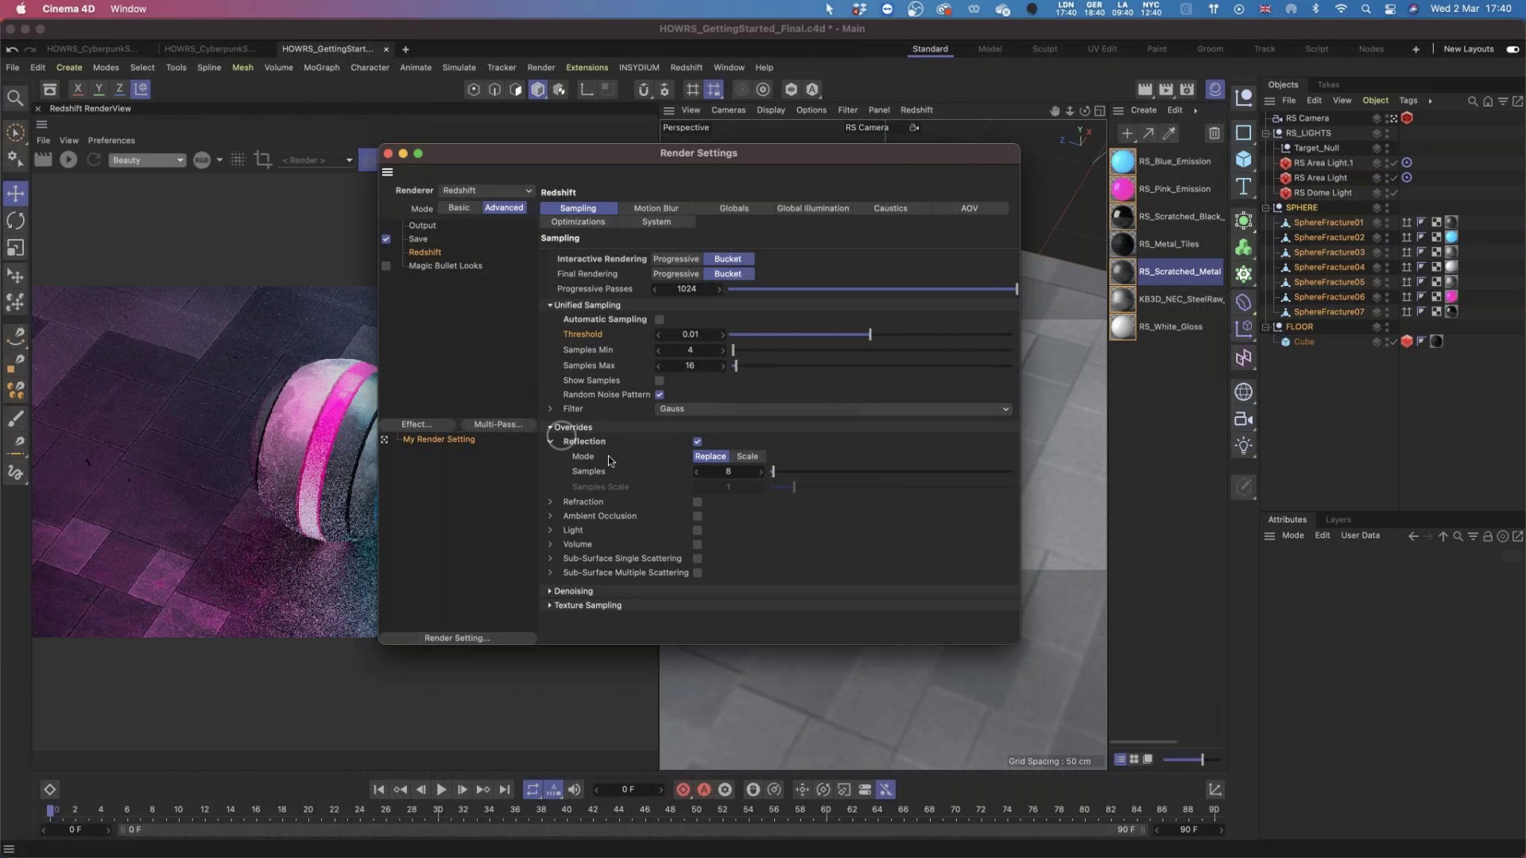
Try 64 samples for the Reflection override in Replace mode, and return the samples to 8.
left_click(732, 472)
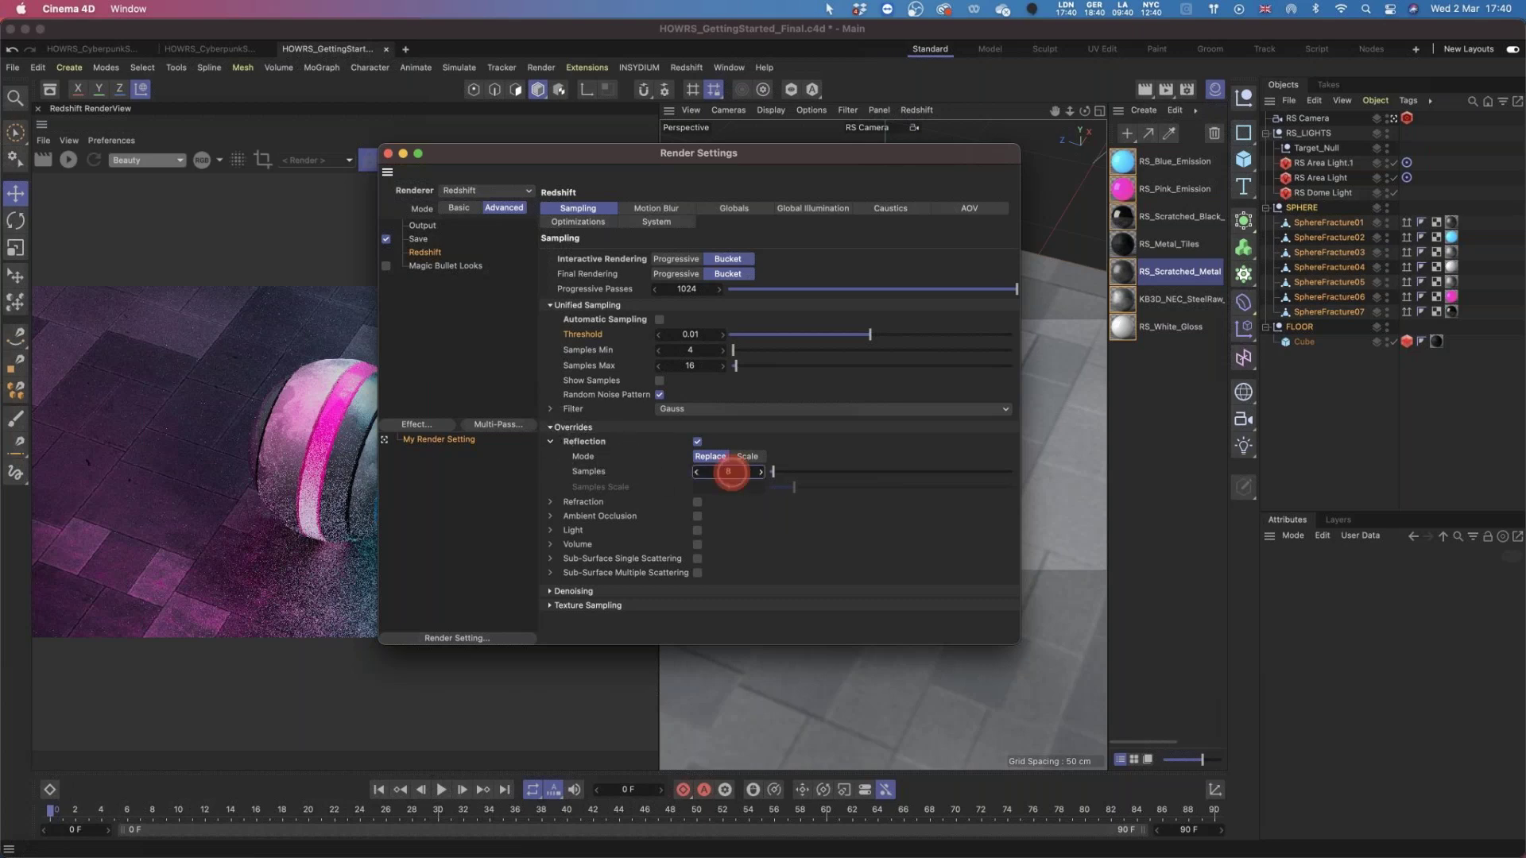
type("64")
left_click(777, 515)
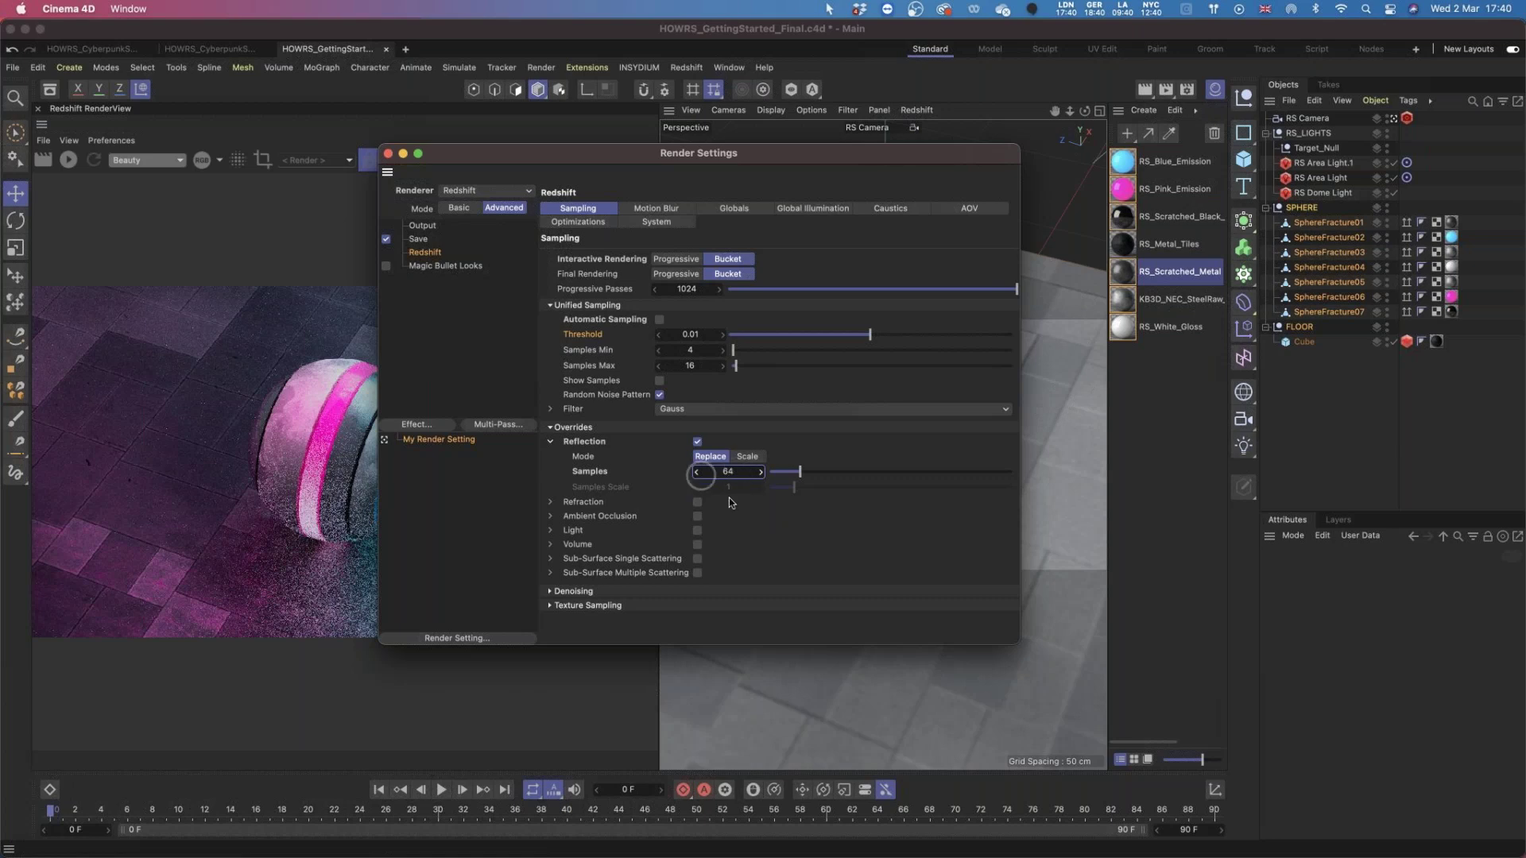
double_click(729, 472)
type("1")
Switch the Reflection override to Scale mode and set its samples scale to 2.
left_click(750, 458)
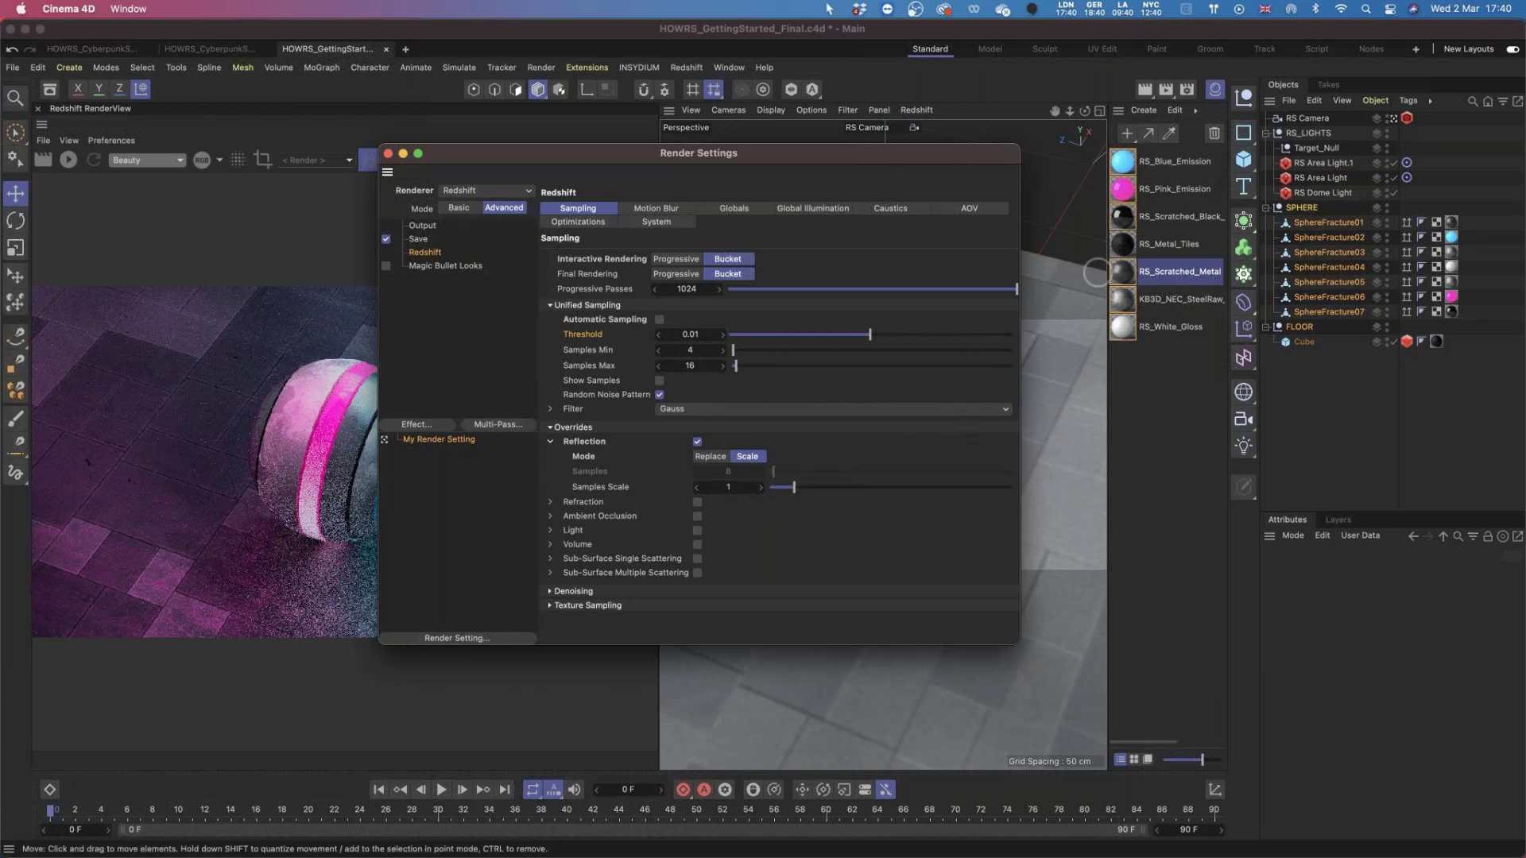
left_click(724, 487)
type("2")
key("Return")
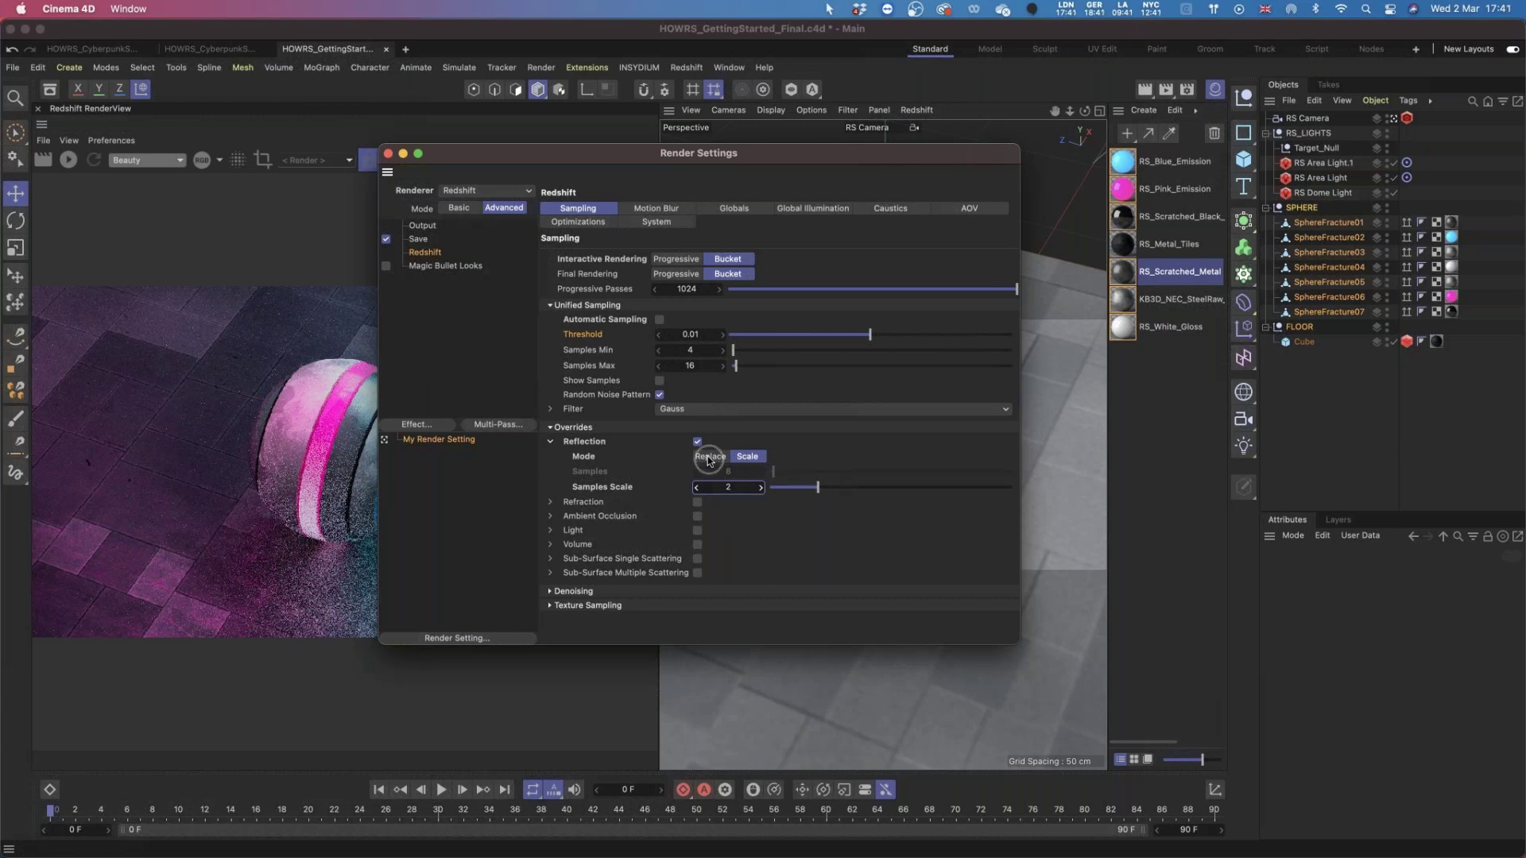
left_click(727, 487)
Turn Automatic Sampling back on and show the Denoising options, with the settings window clear of the sphere render.
left_click(659, 320)
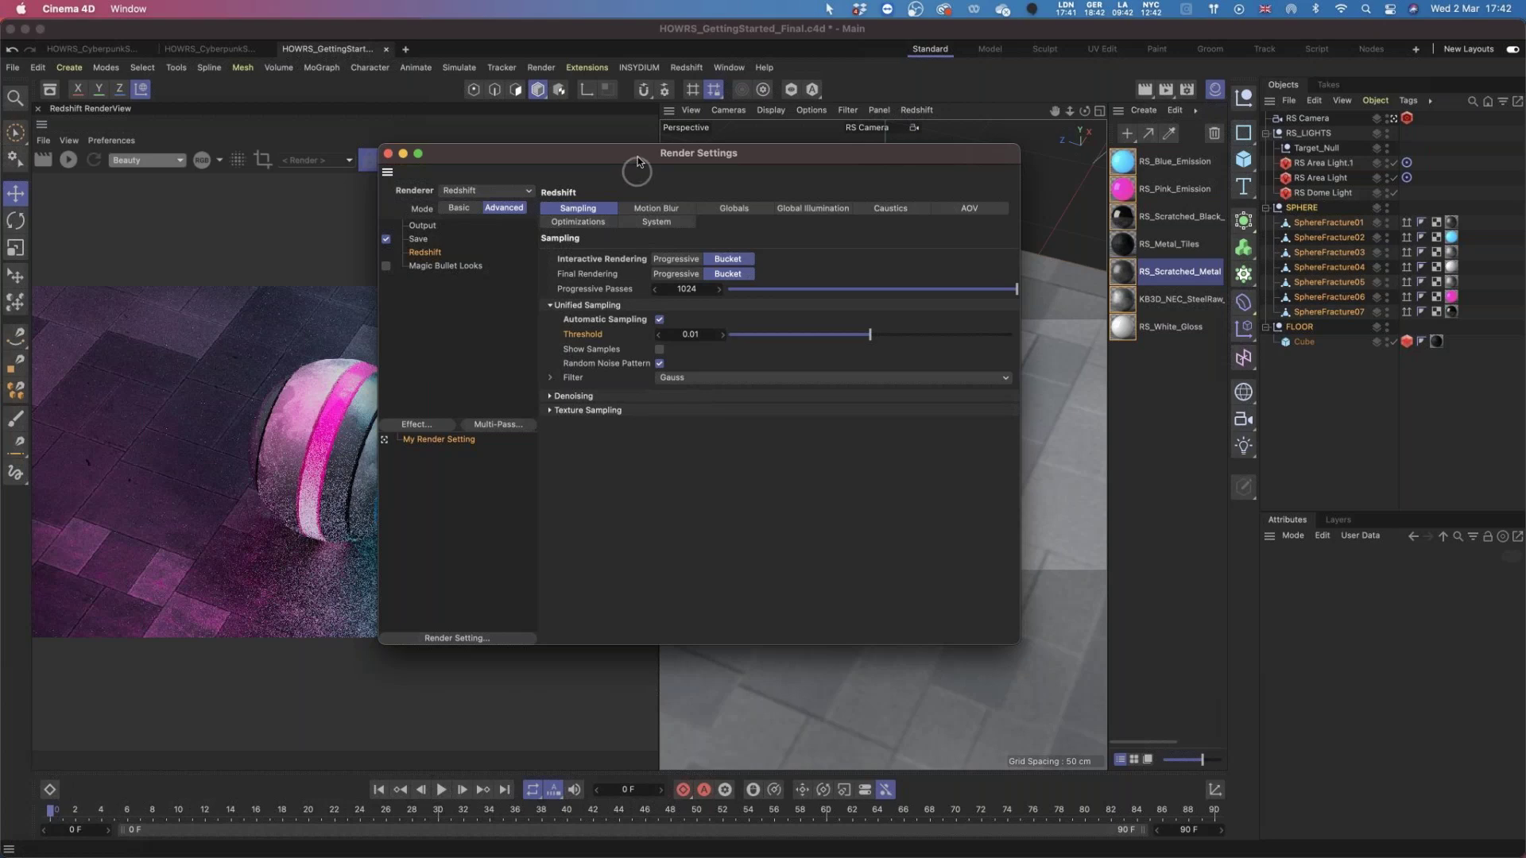
left_click_drag(632, 156, 801, 161)
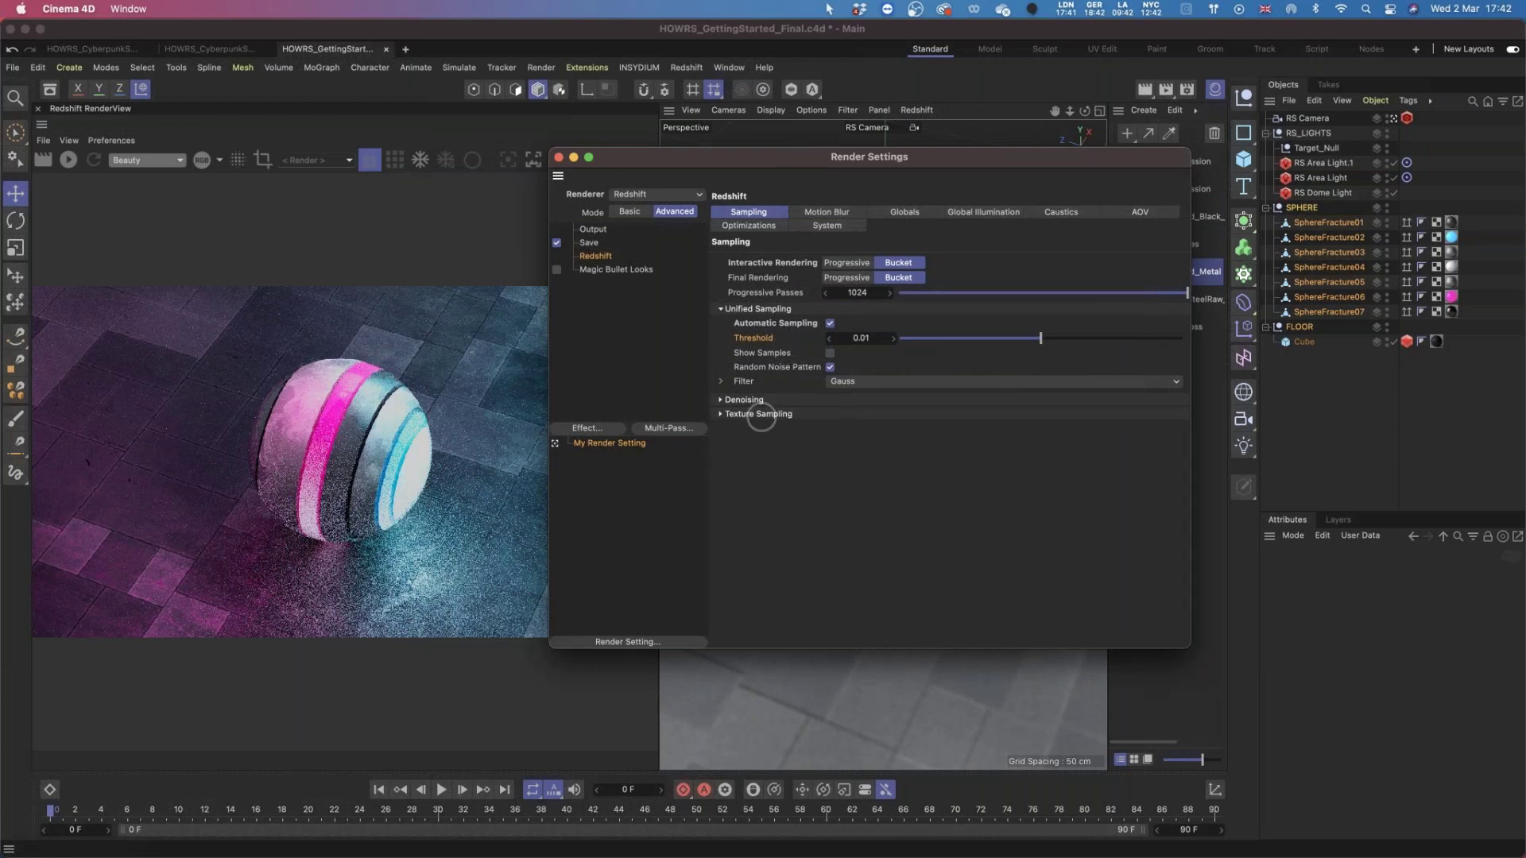
left_click(721, 400)
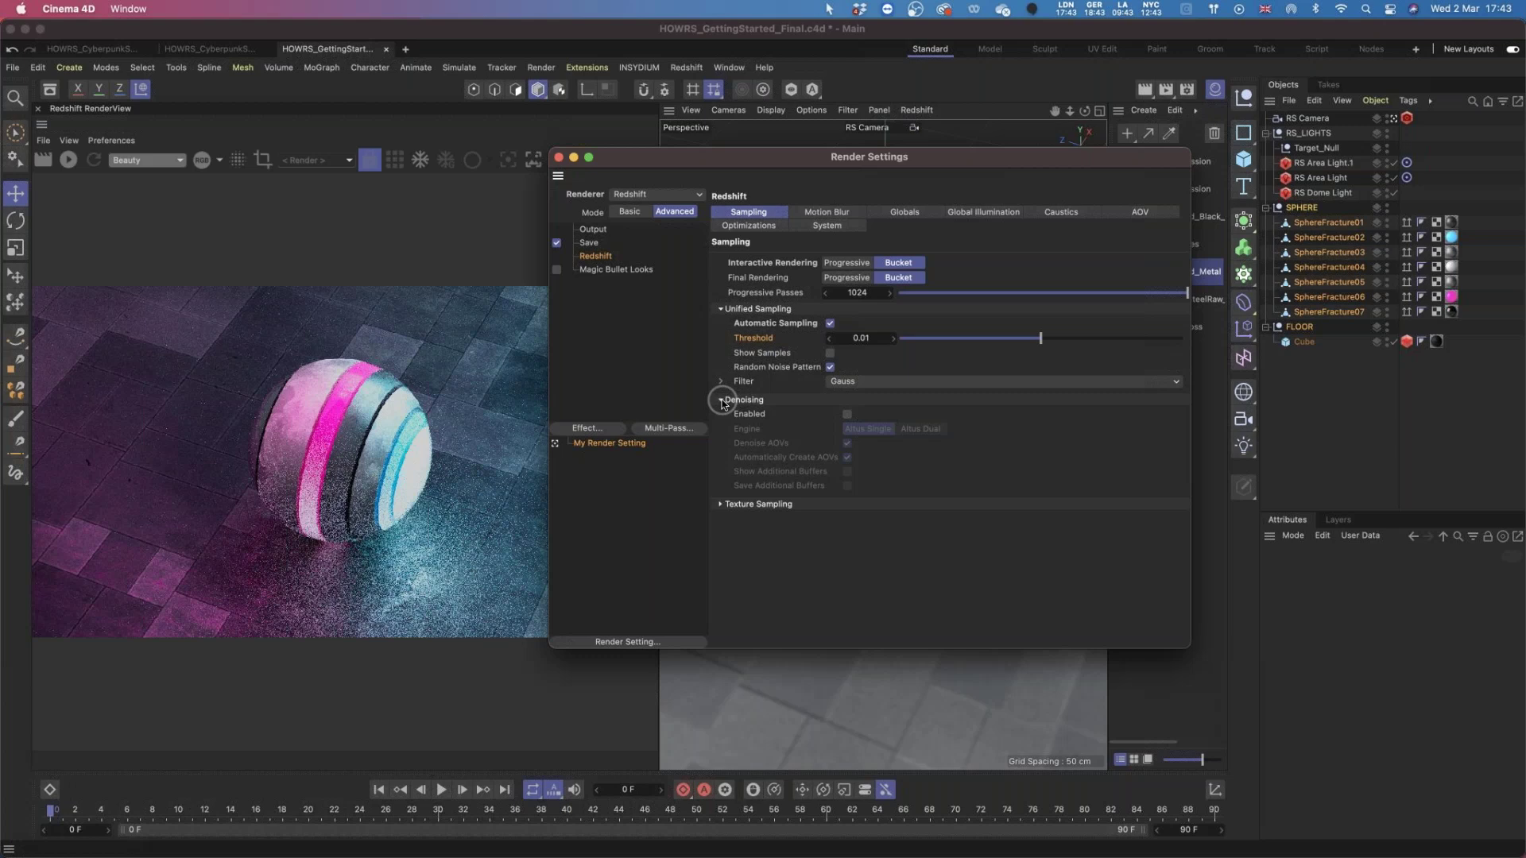
Switch to QuickTime Player to view the TGIFriday.mp4 animation, pause it and put its window away.
mouse_move(1367, 848)
left_click(1369, 842)
left_click(1369, 841)
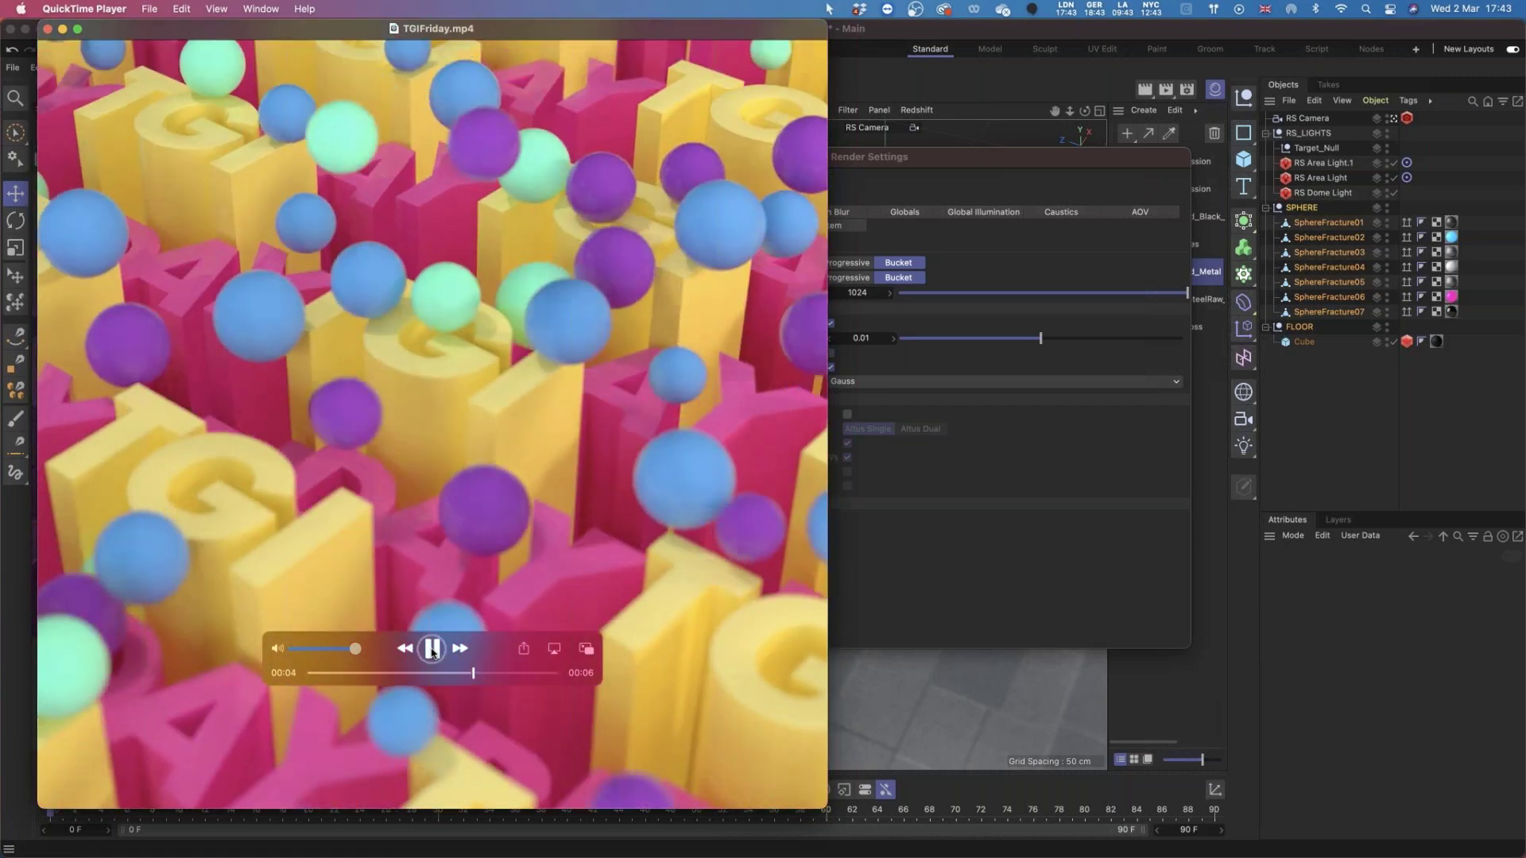
key("space")
left_click(64, 31)
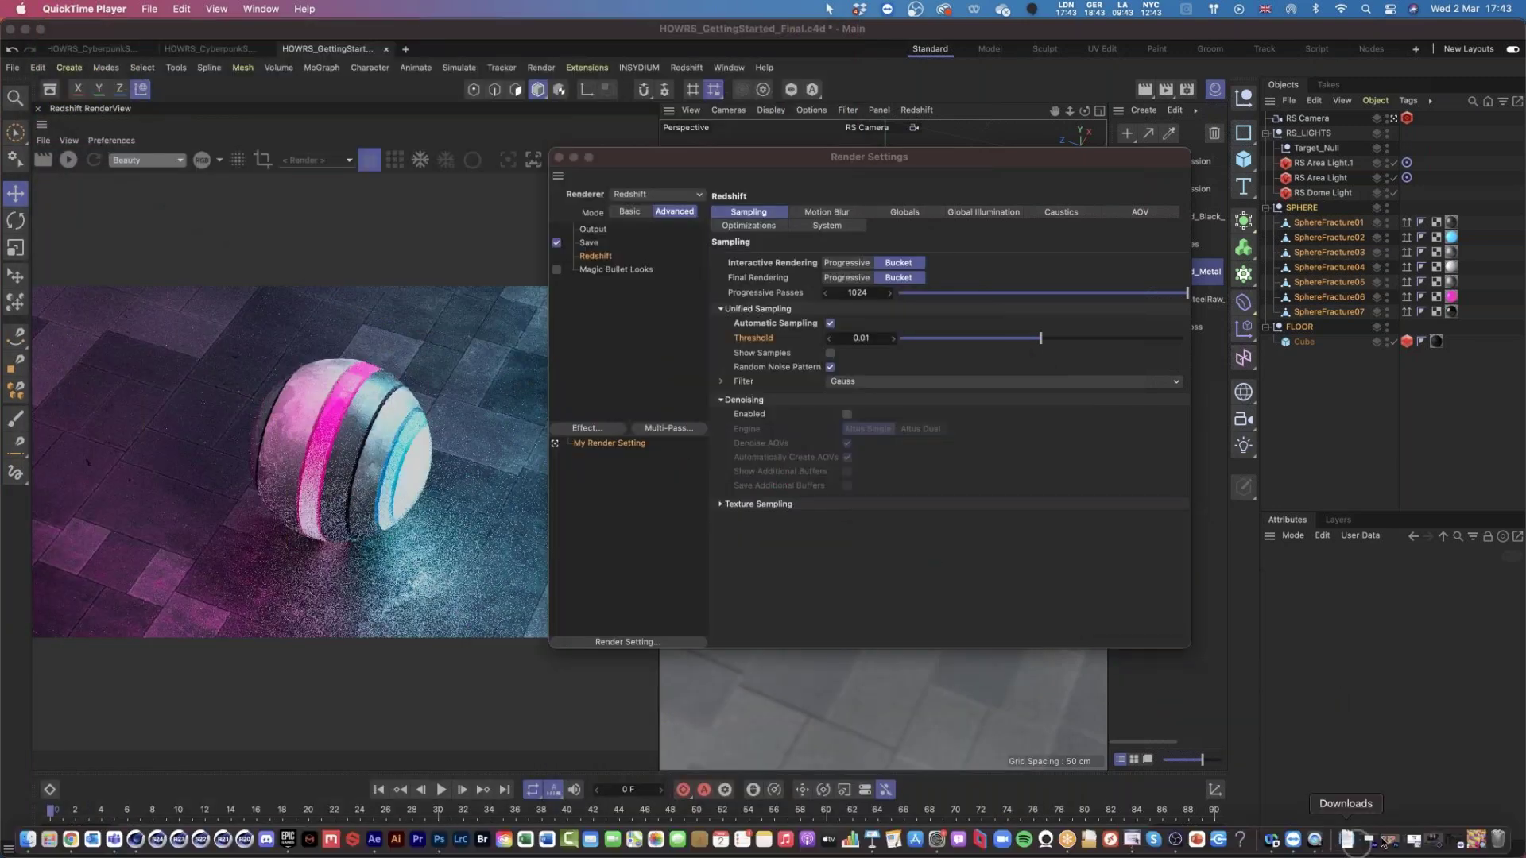
Switch to Photoshop and examine the render test artboards, looking closely at the low bucket quality render with denoiser and GI off.
left_click(1391, 840)
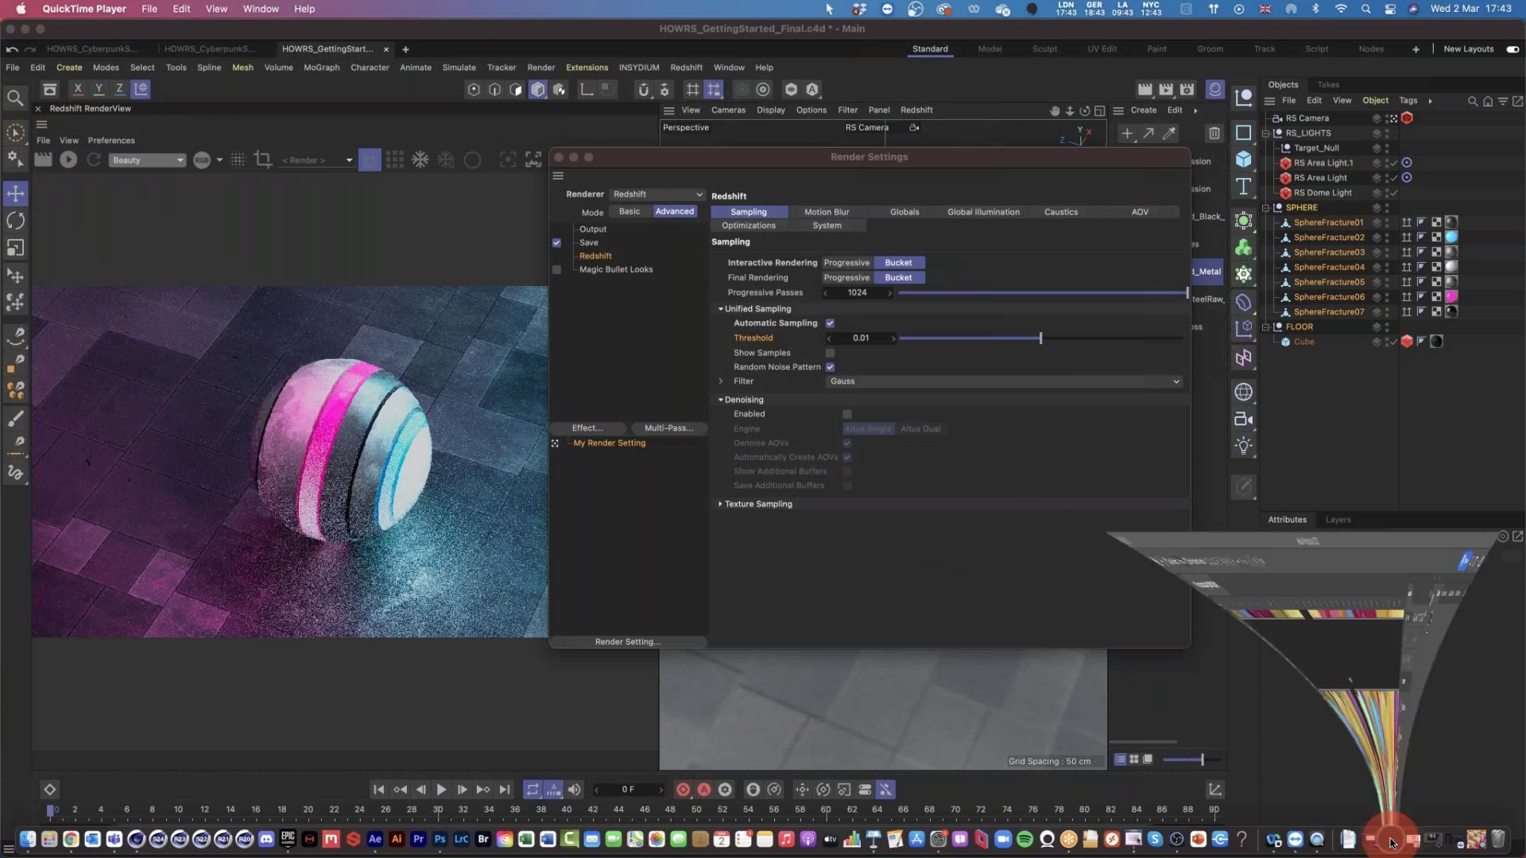
scroll(931, 559, "left", 10)
scroll(931, 559, "up", 10)
scroll(930, 558, "right", 5)
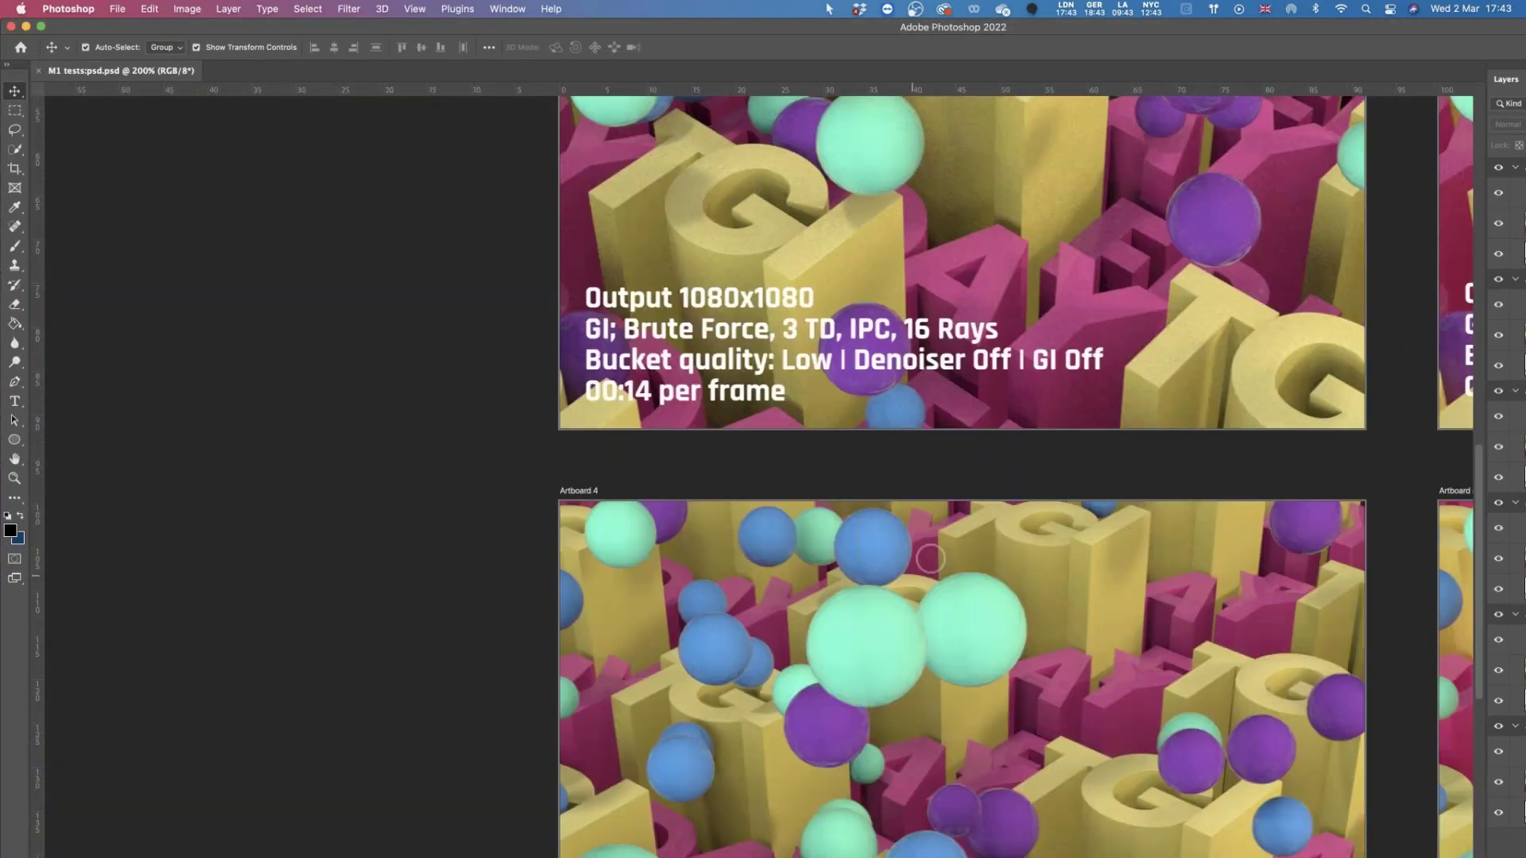
key("super+minus")
scroll(874, 508, "down", 2)
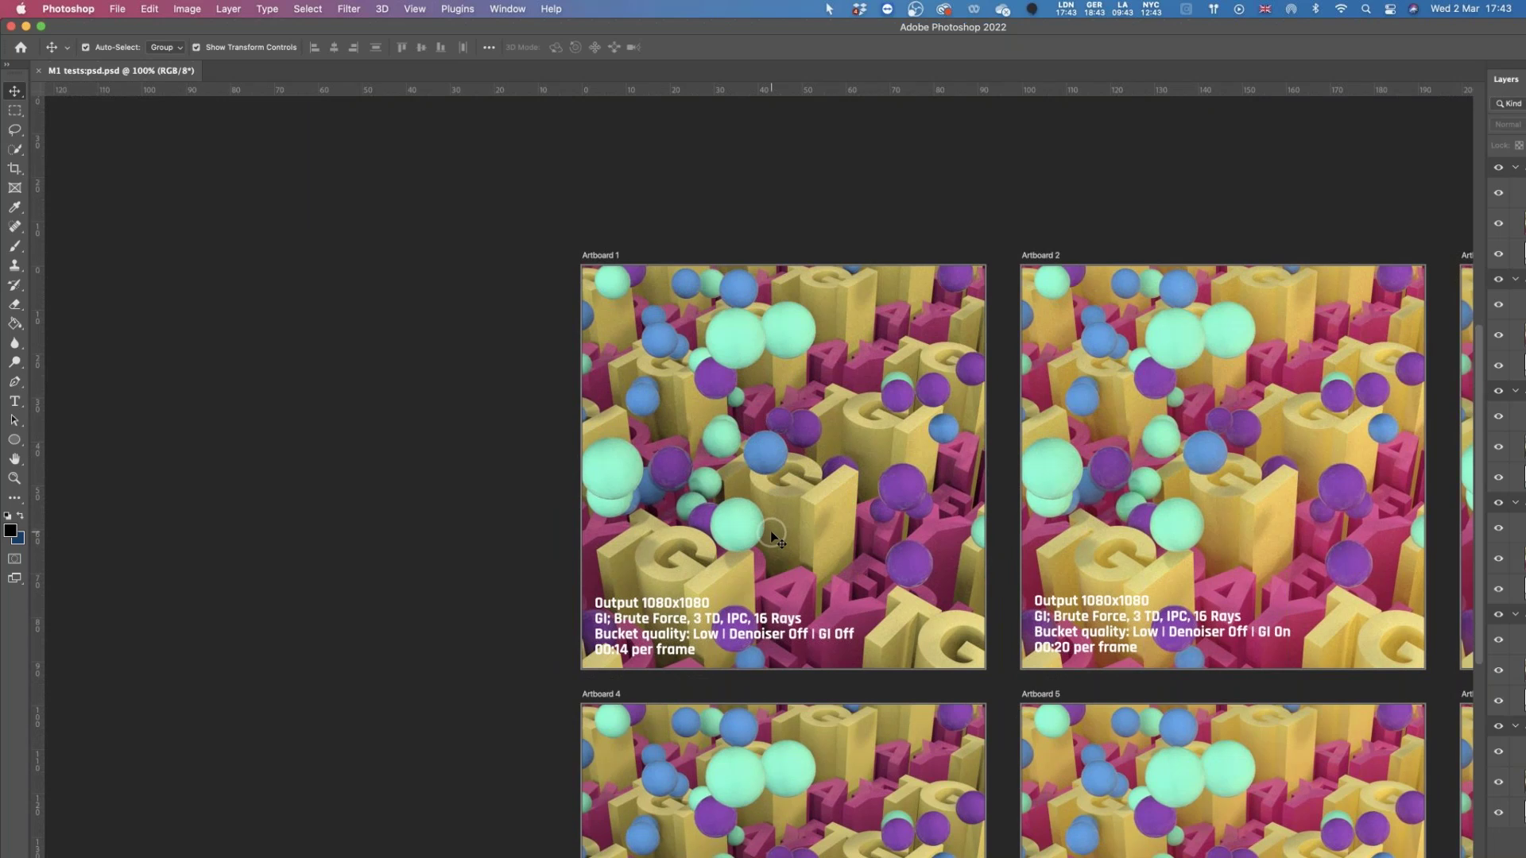
scroll(770, 537, "down", 2)
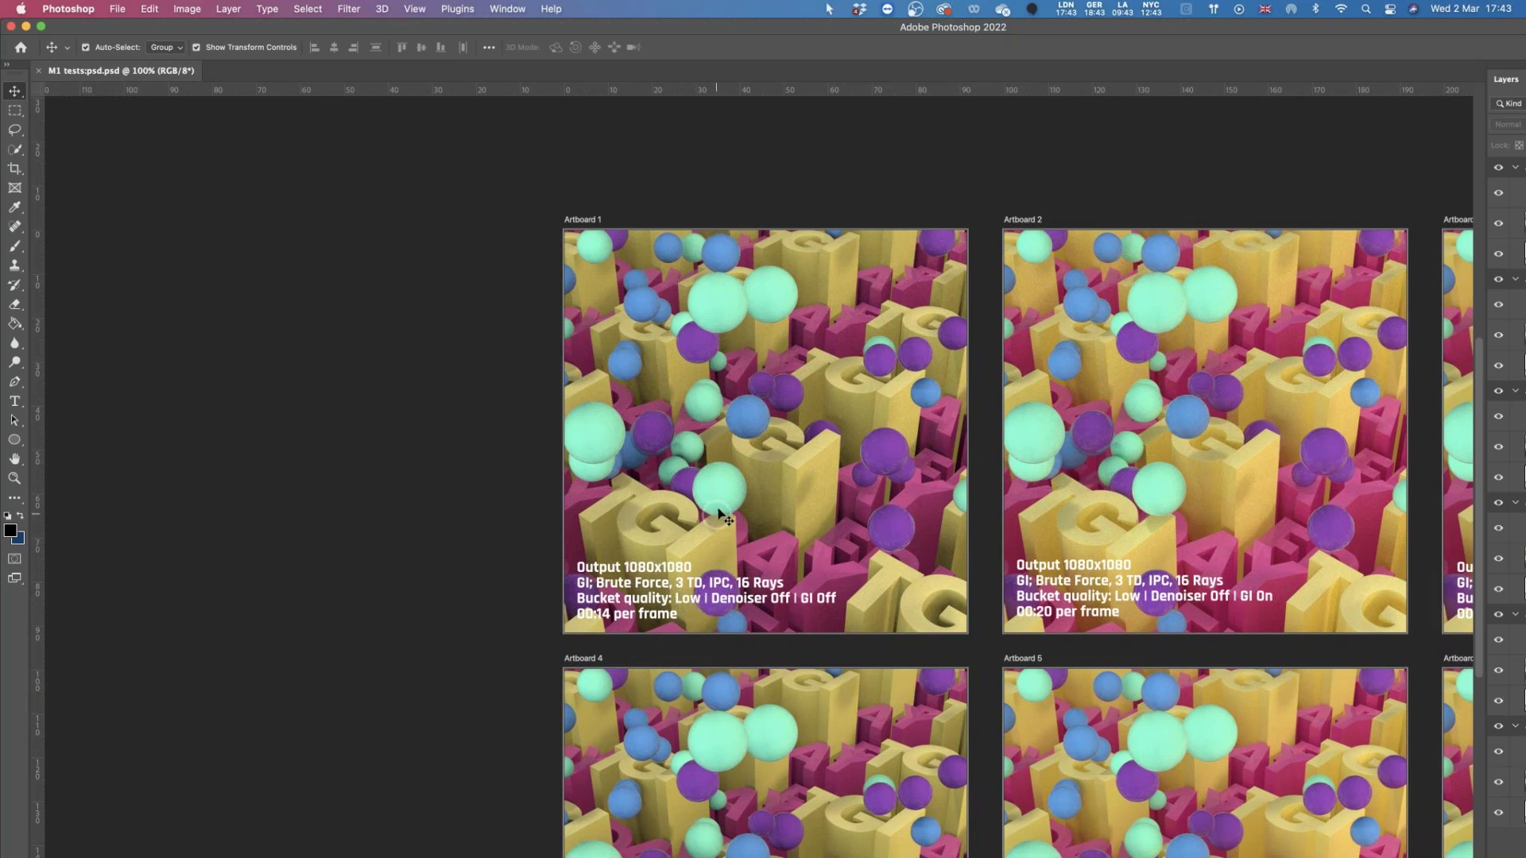
key("super+equal")
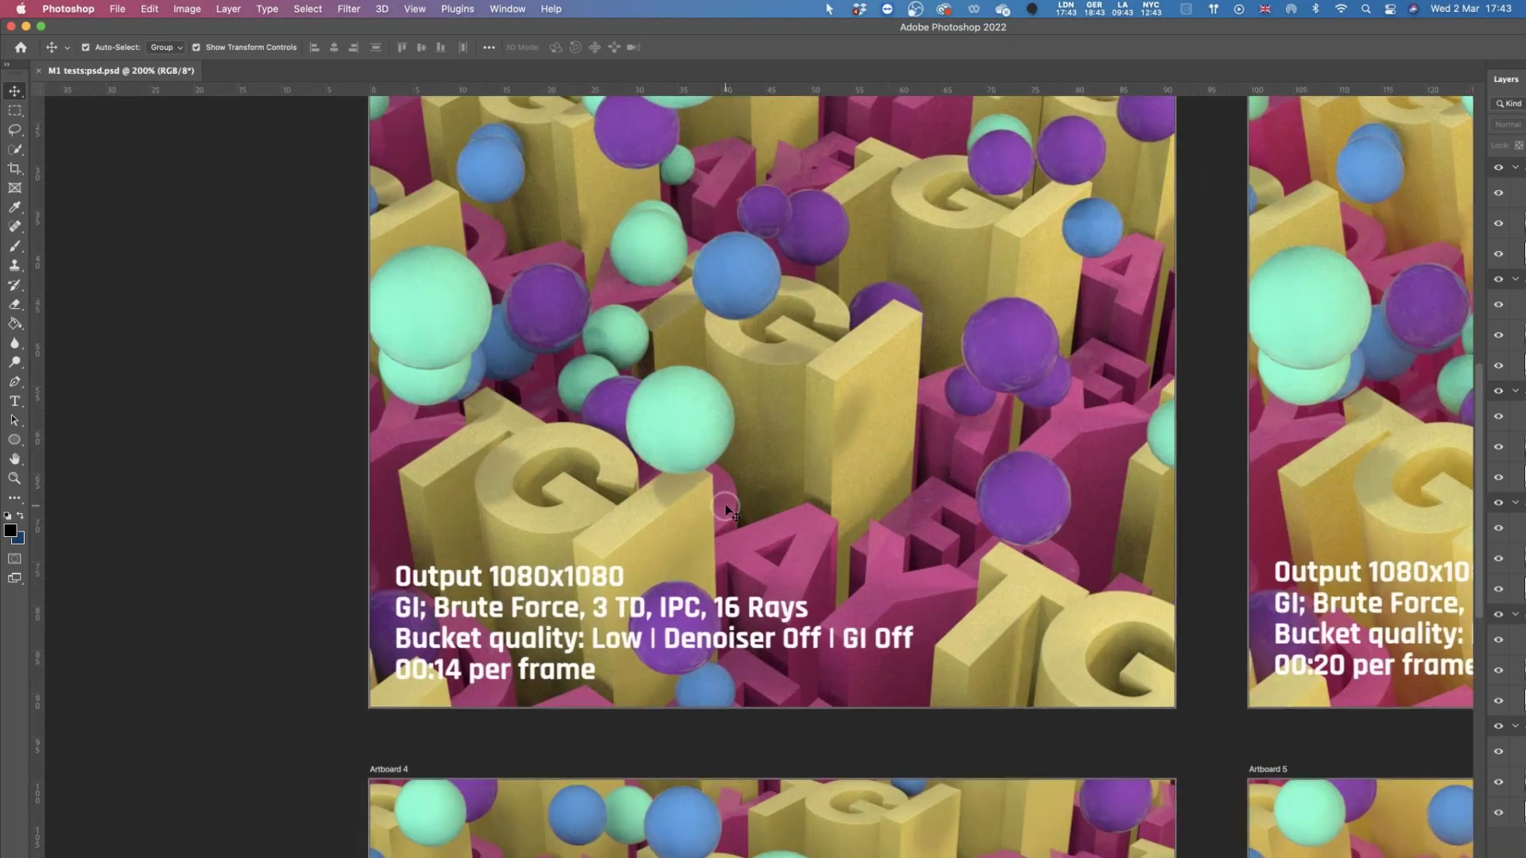
scroll(725, 509, "up", 3)
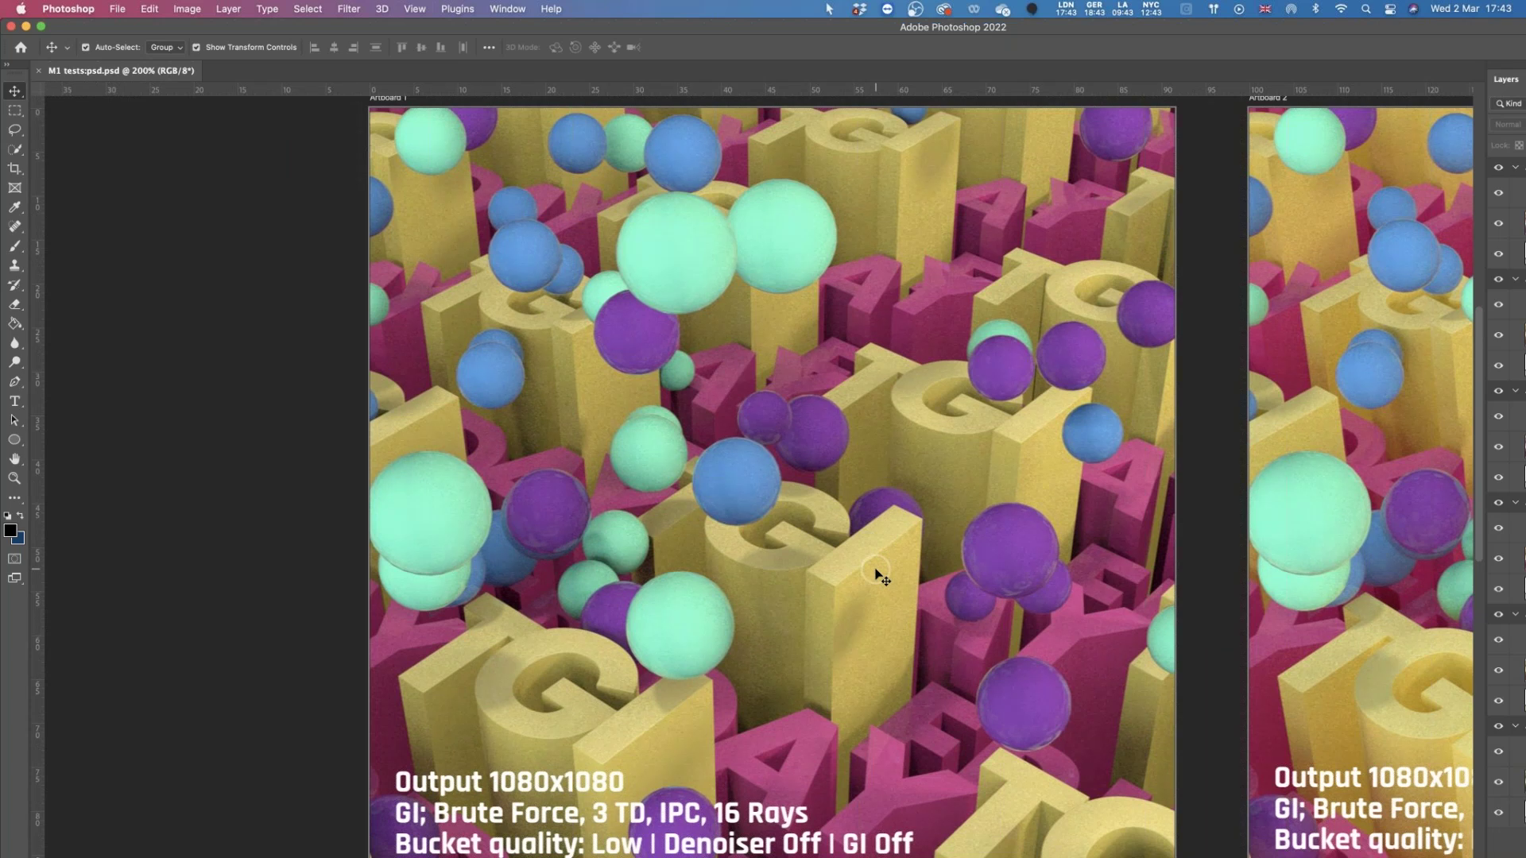
scroll(877, 571, "down", 2)
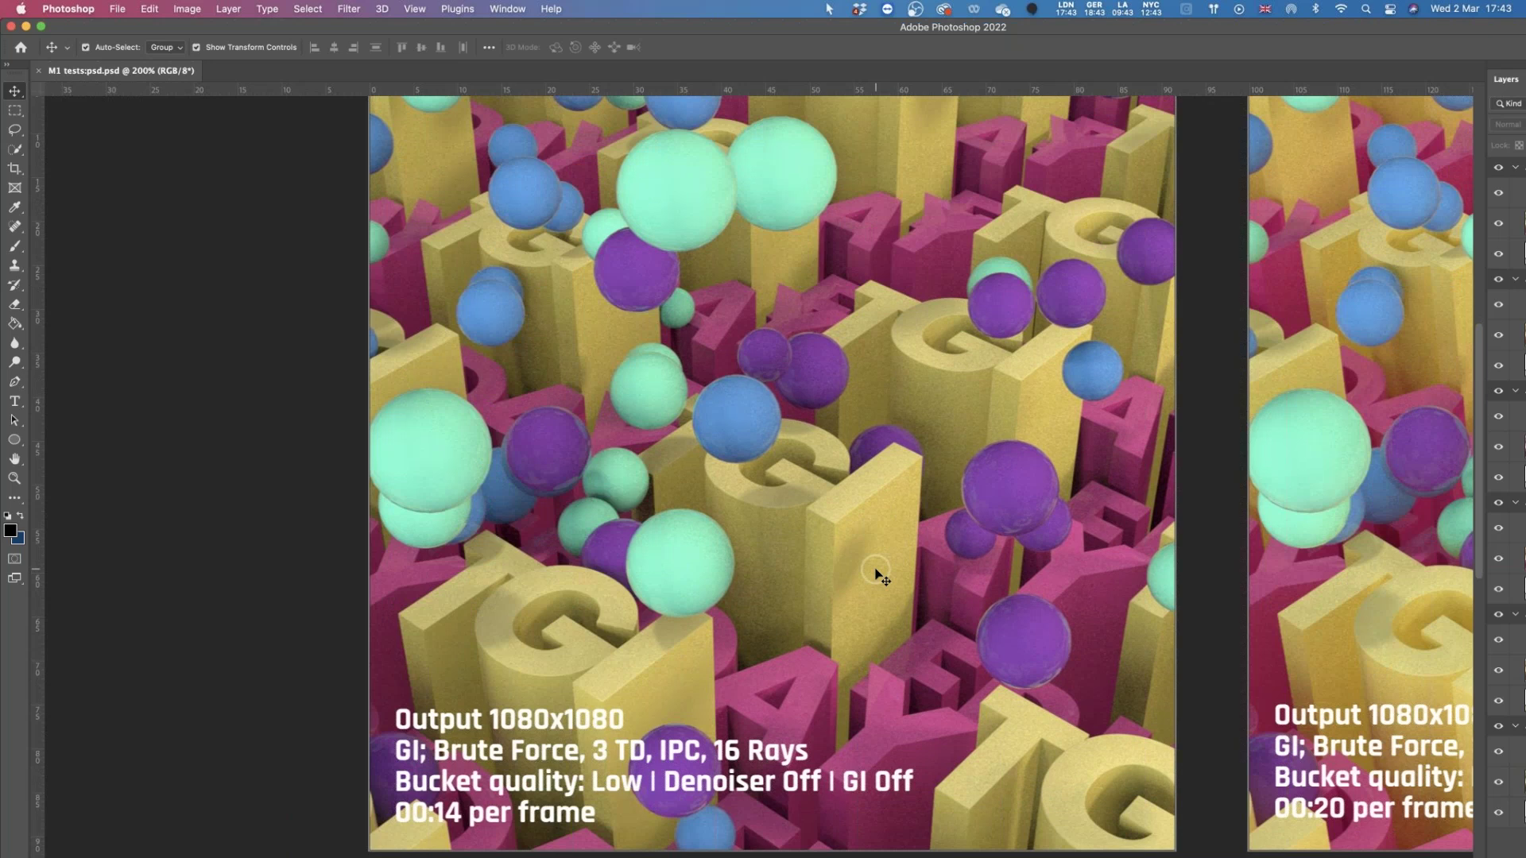
Compare the low bucket quality renders with GI and denoiser off and on, and the medium quality denoised render.
scroll(846, 564, "right", 1)
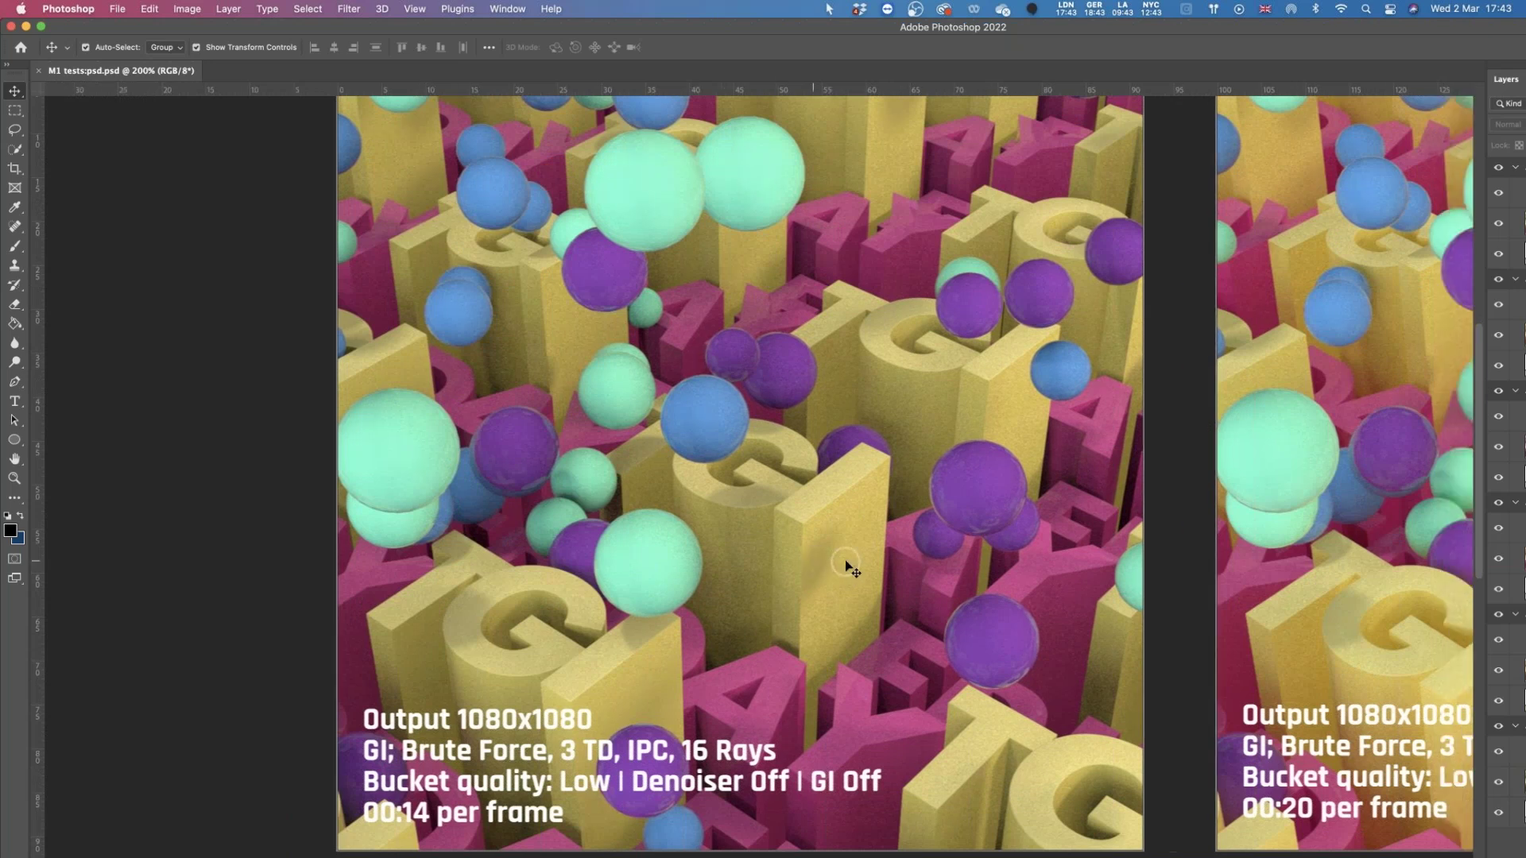
scroll(846, 566, "right", 1)
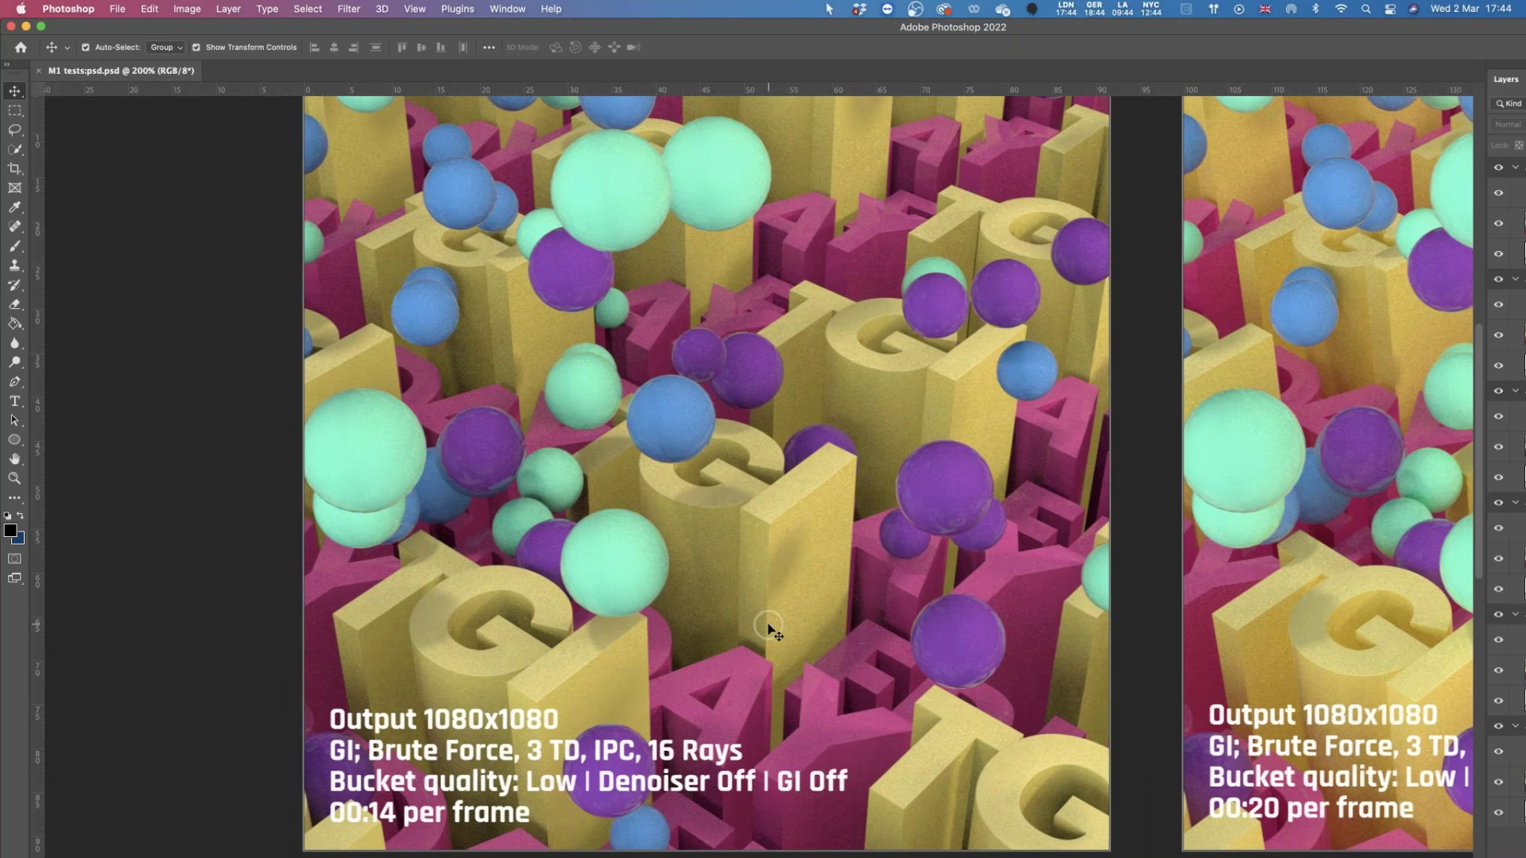
scroll(770, 628, "right", 10)
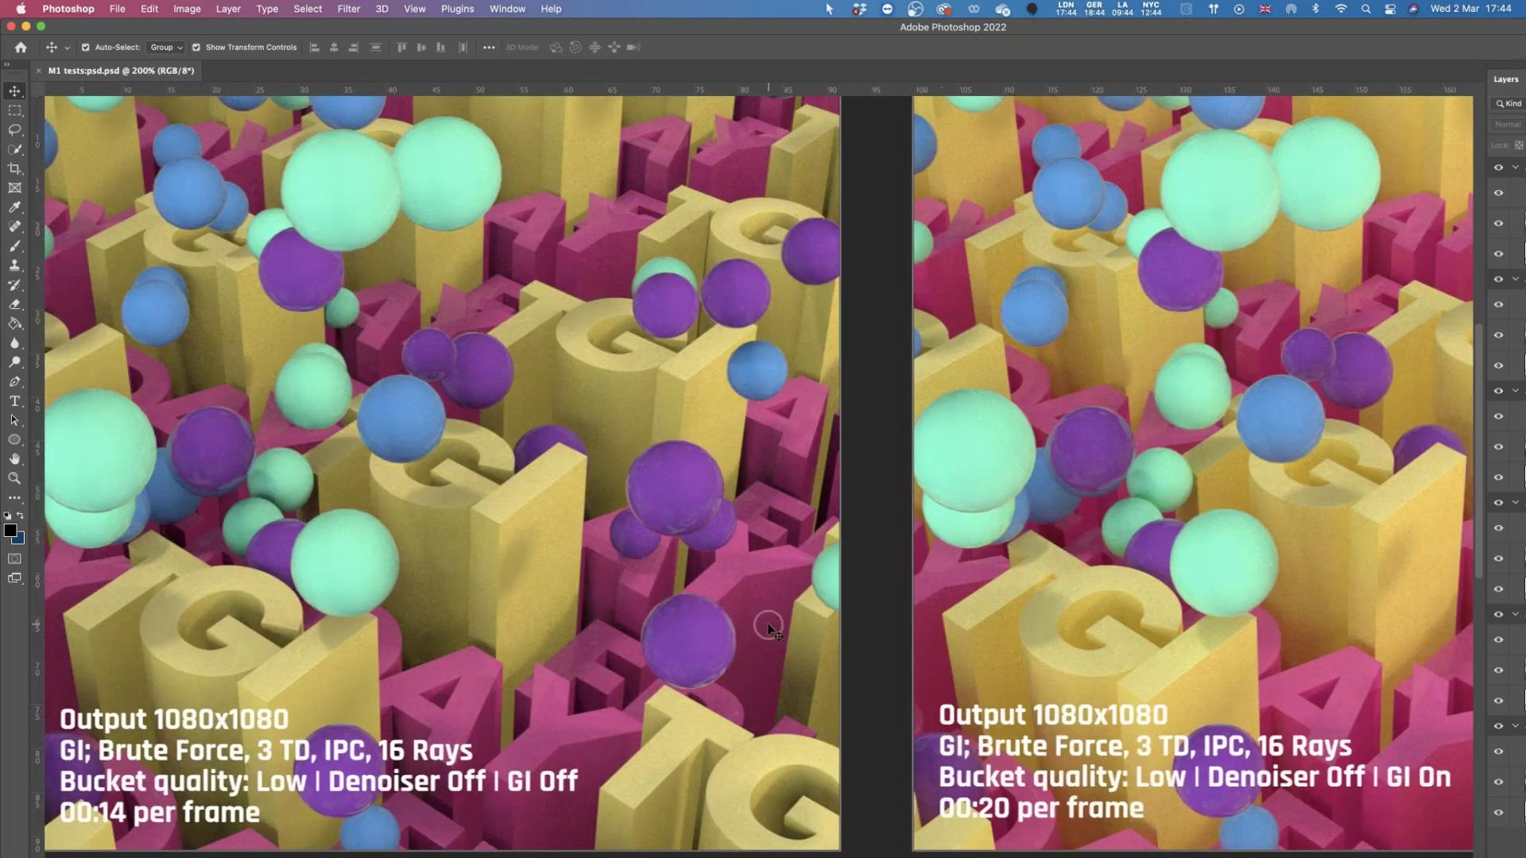
scroll(769, 628, "right", 12)
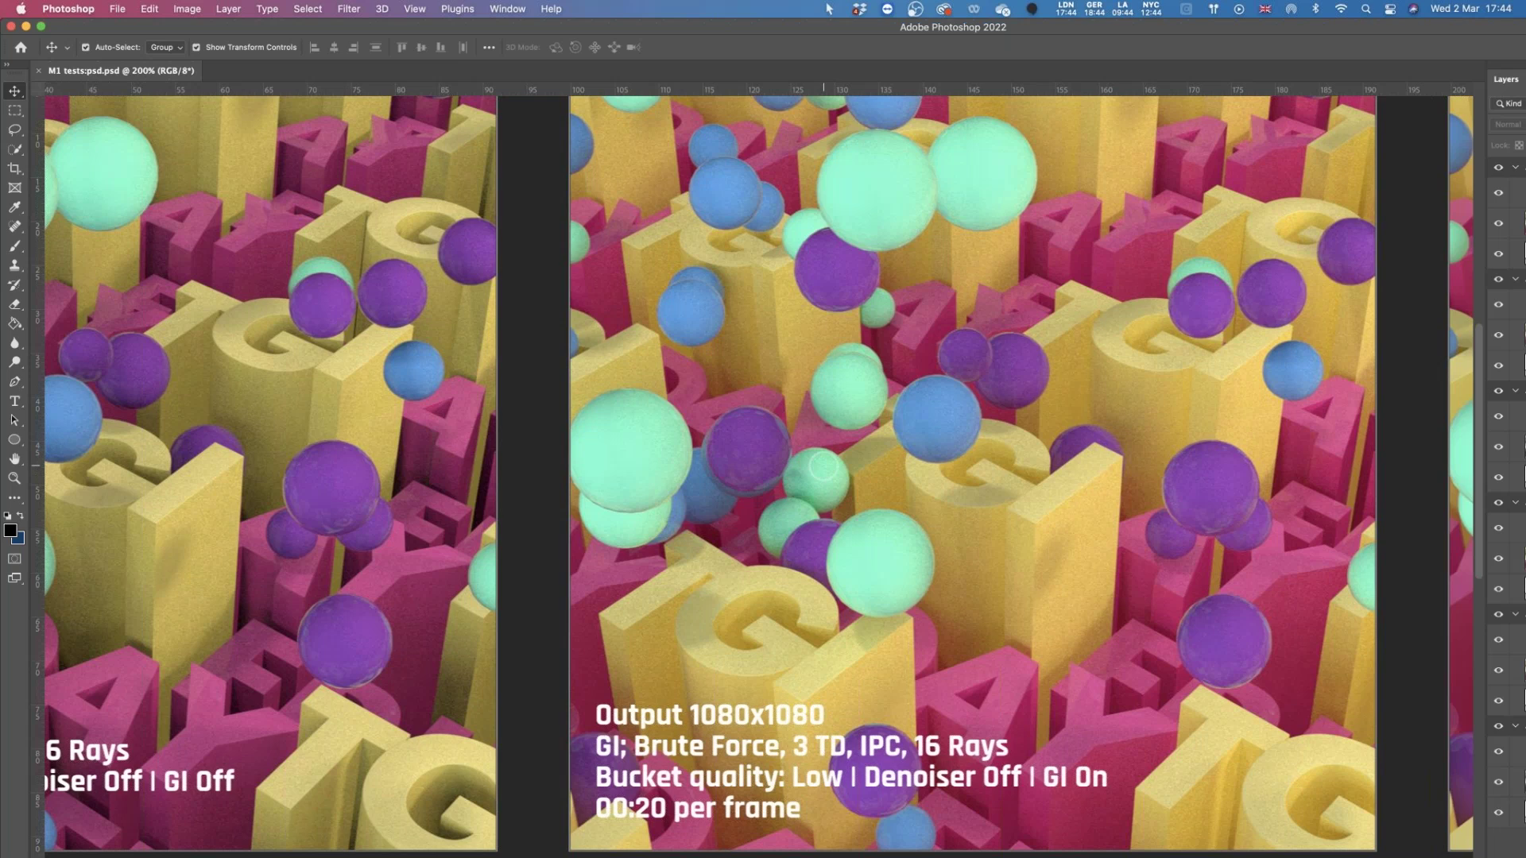
scroll(824, 466, "right", 15)
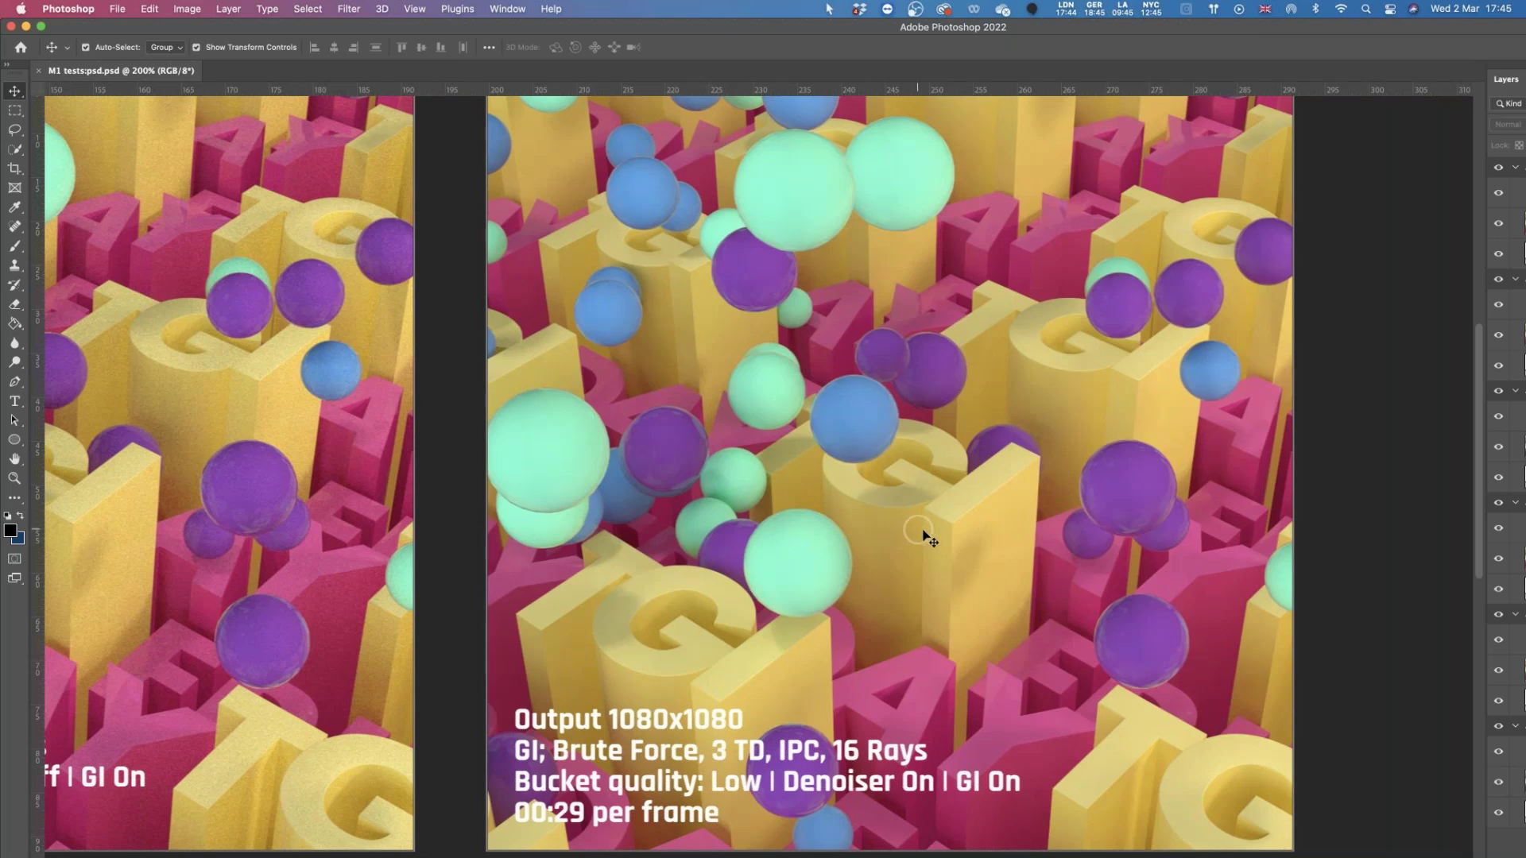
scroll(924, 534, "down", 3)
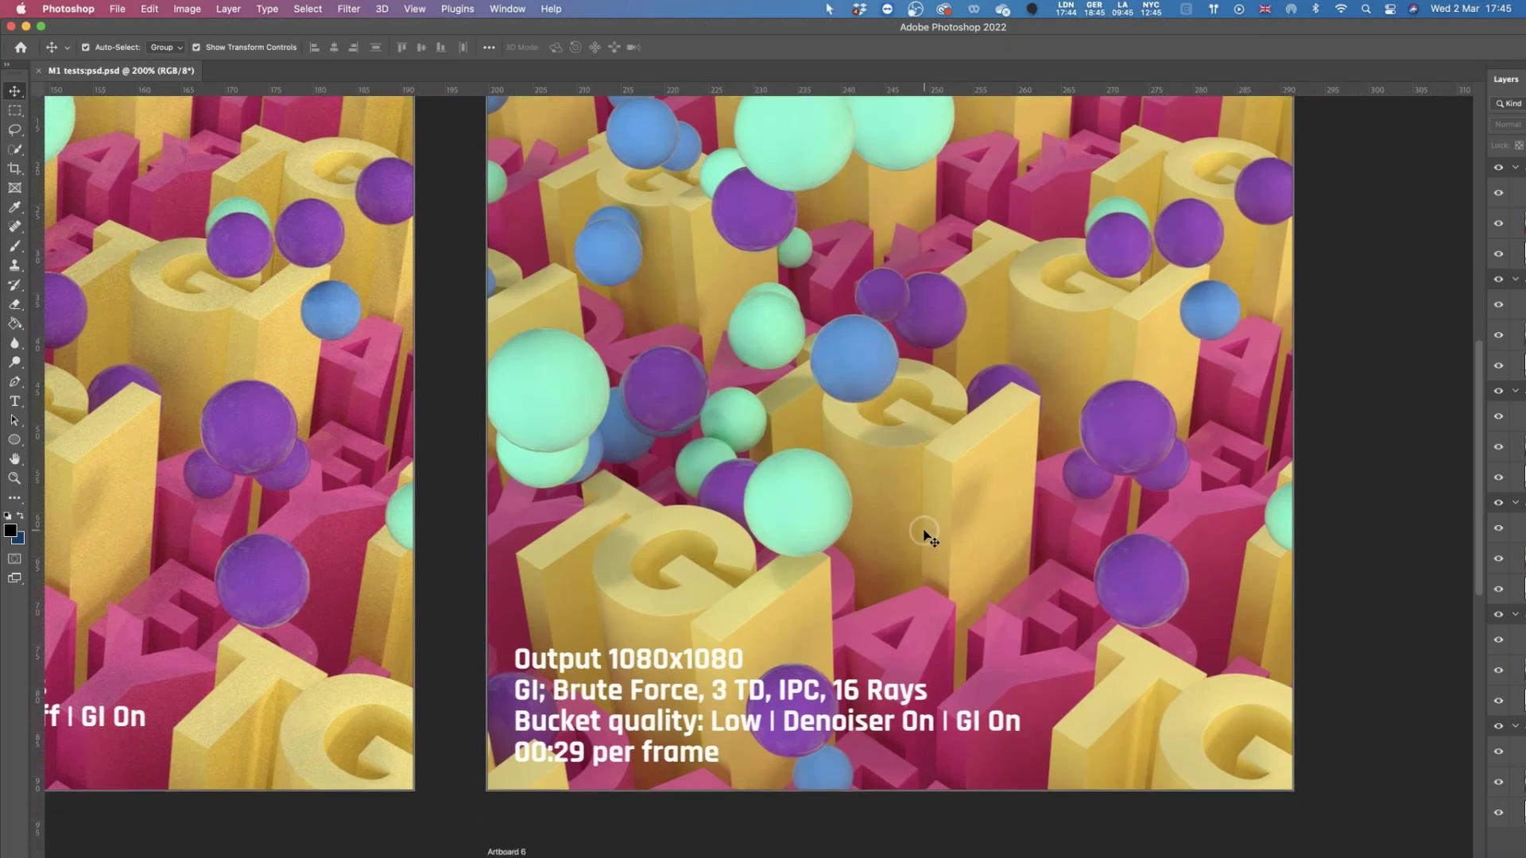
scroll(924, 534, "down", 10)
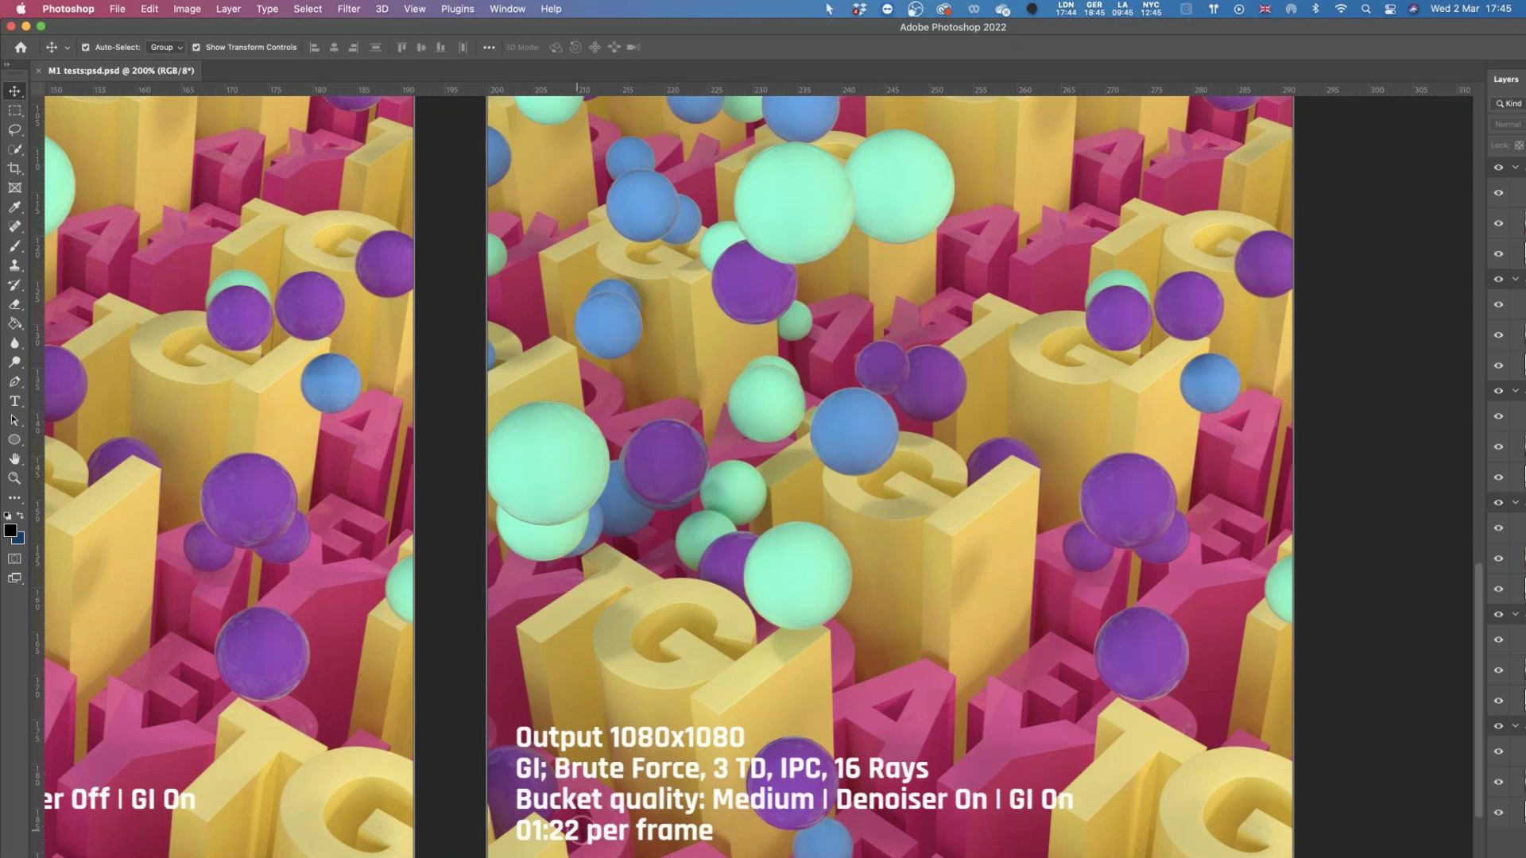
scroll(608, 814, "down", 1)
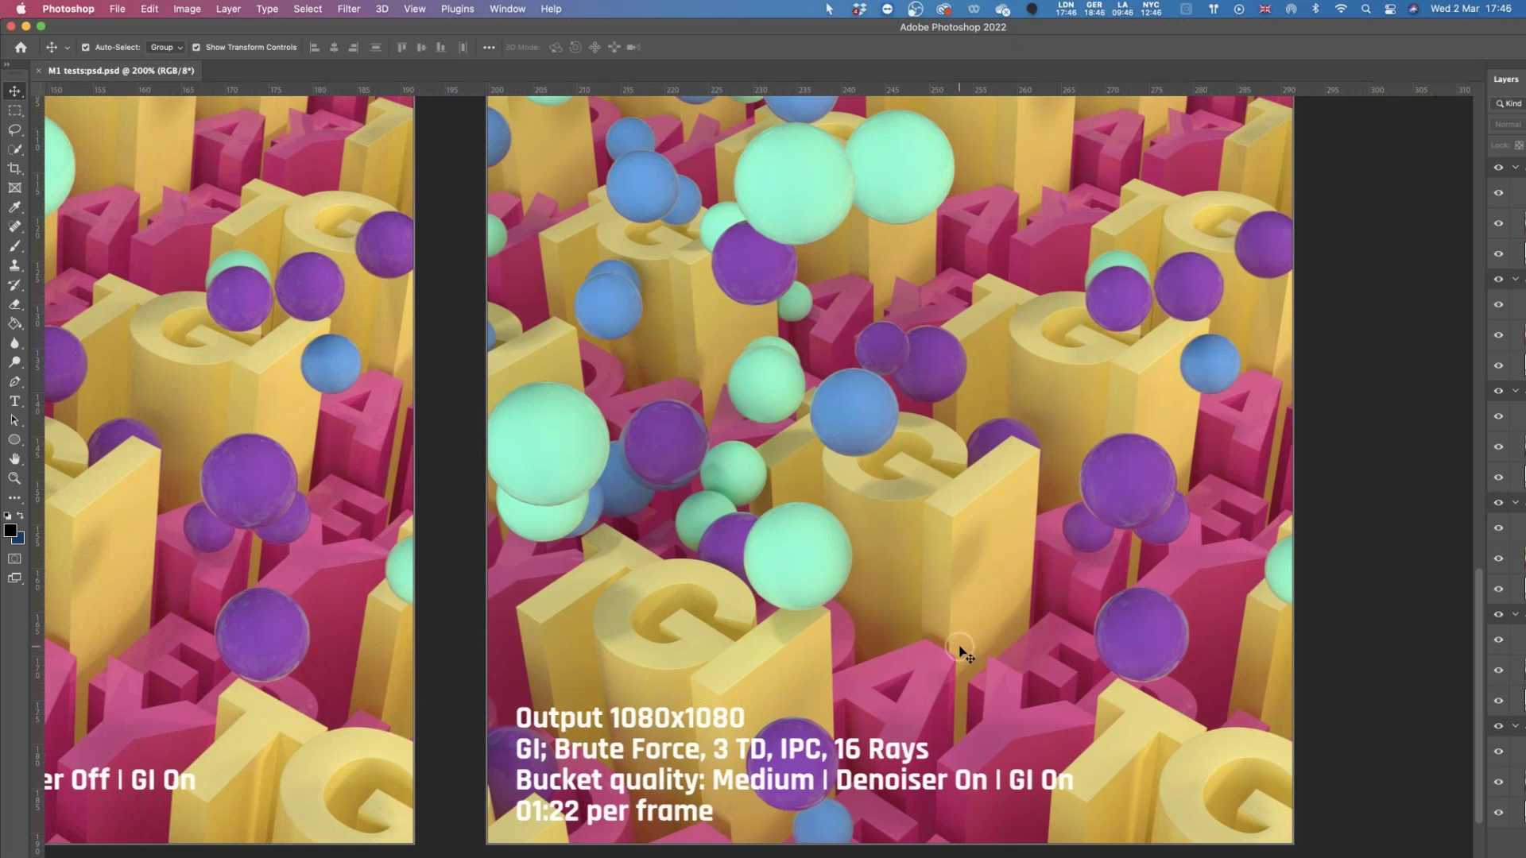
scroll(954, 648, "down", 15)
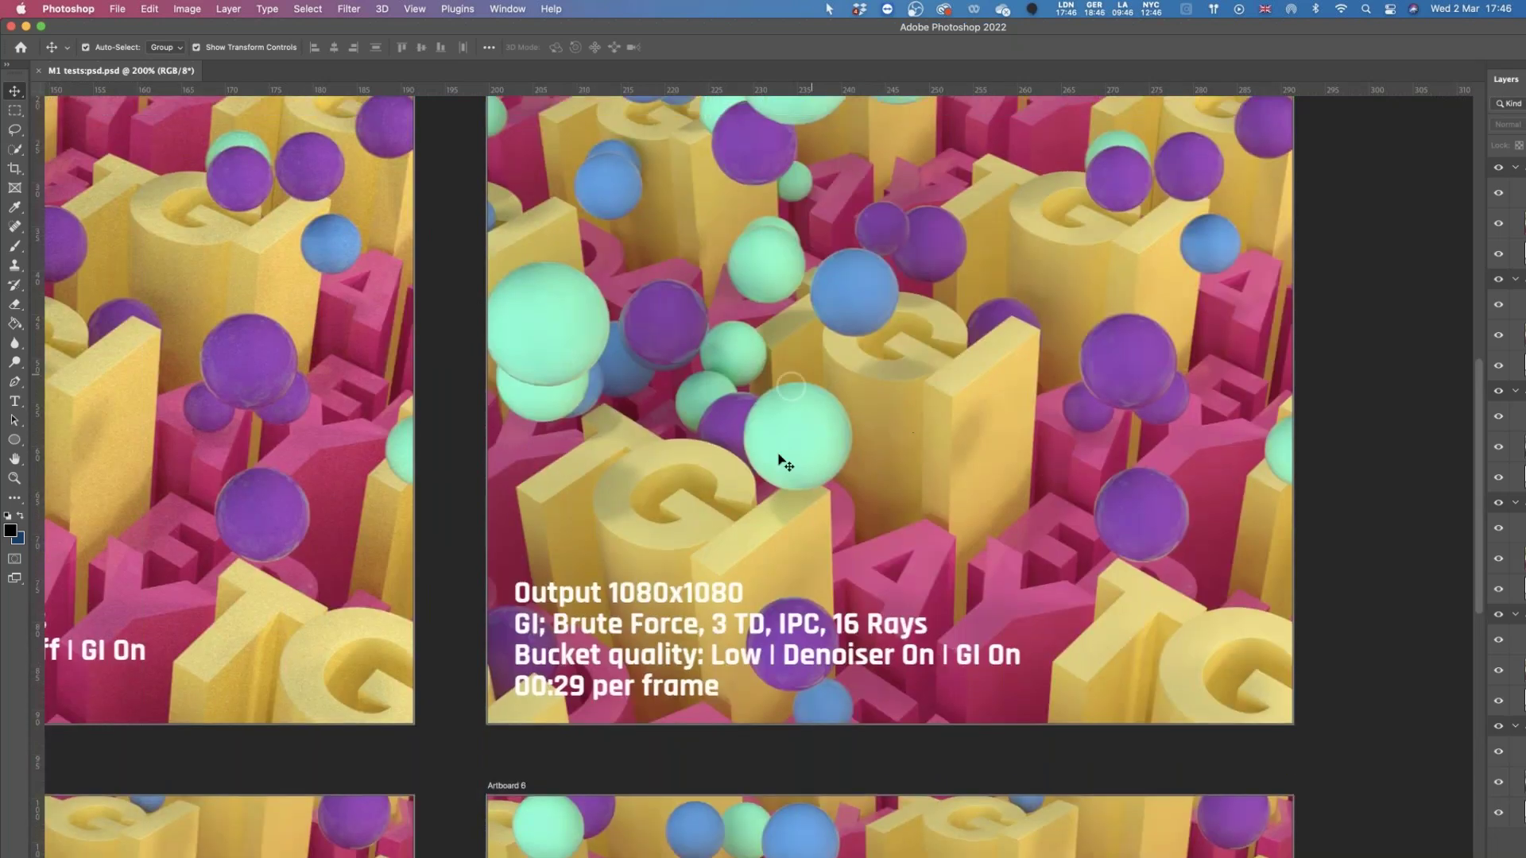
scroll(785, 463, "up", 5)
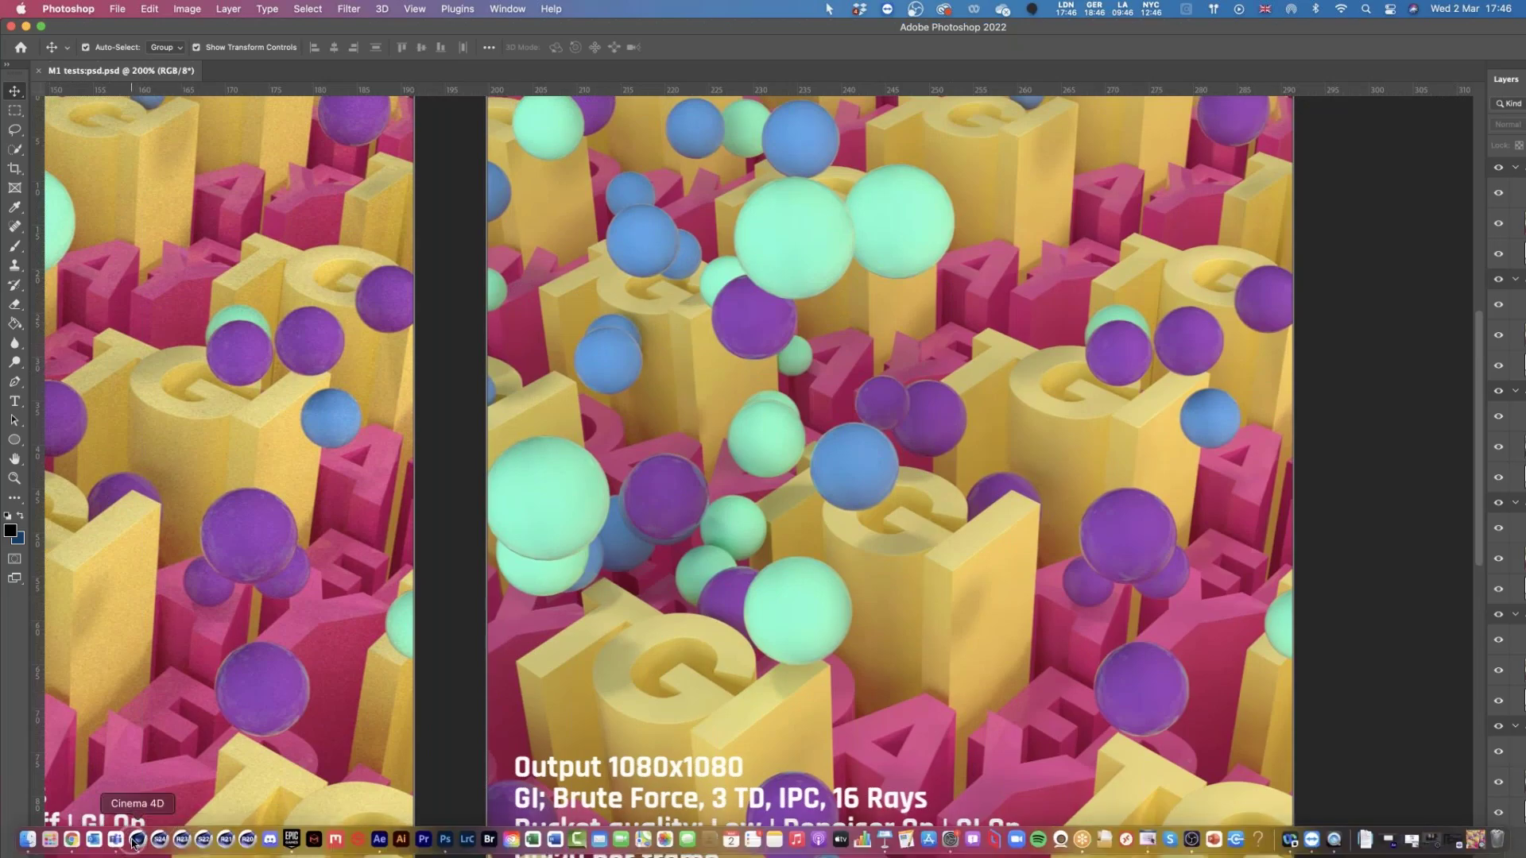
Switch to Cinema 4D and show the Redshift Globals settings with only the Trace Depths section expanded.
left_click(133, 840)
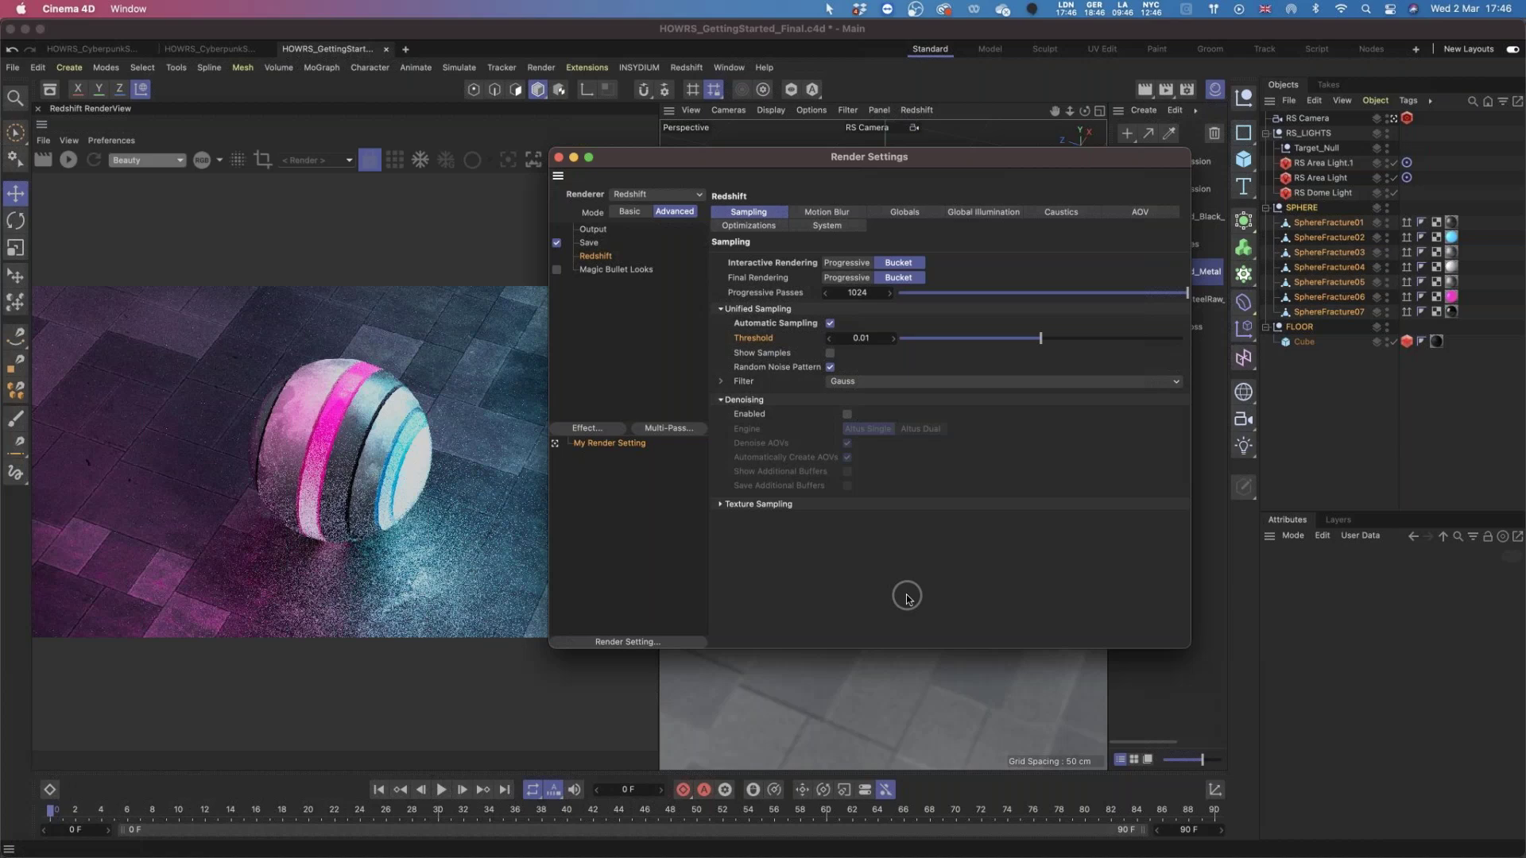
left_click(823, 211)
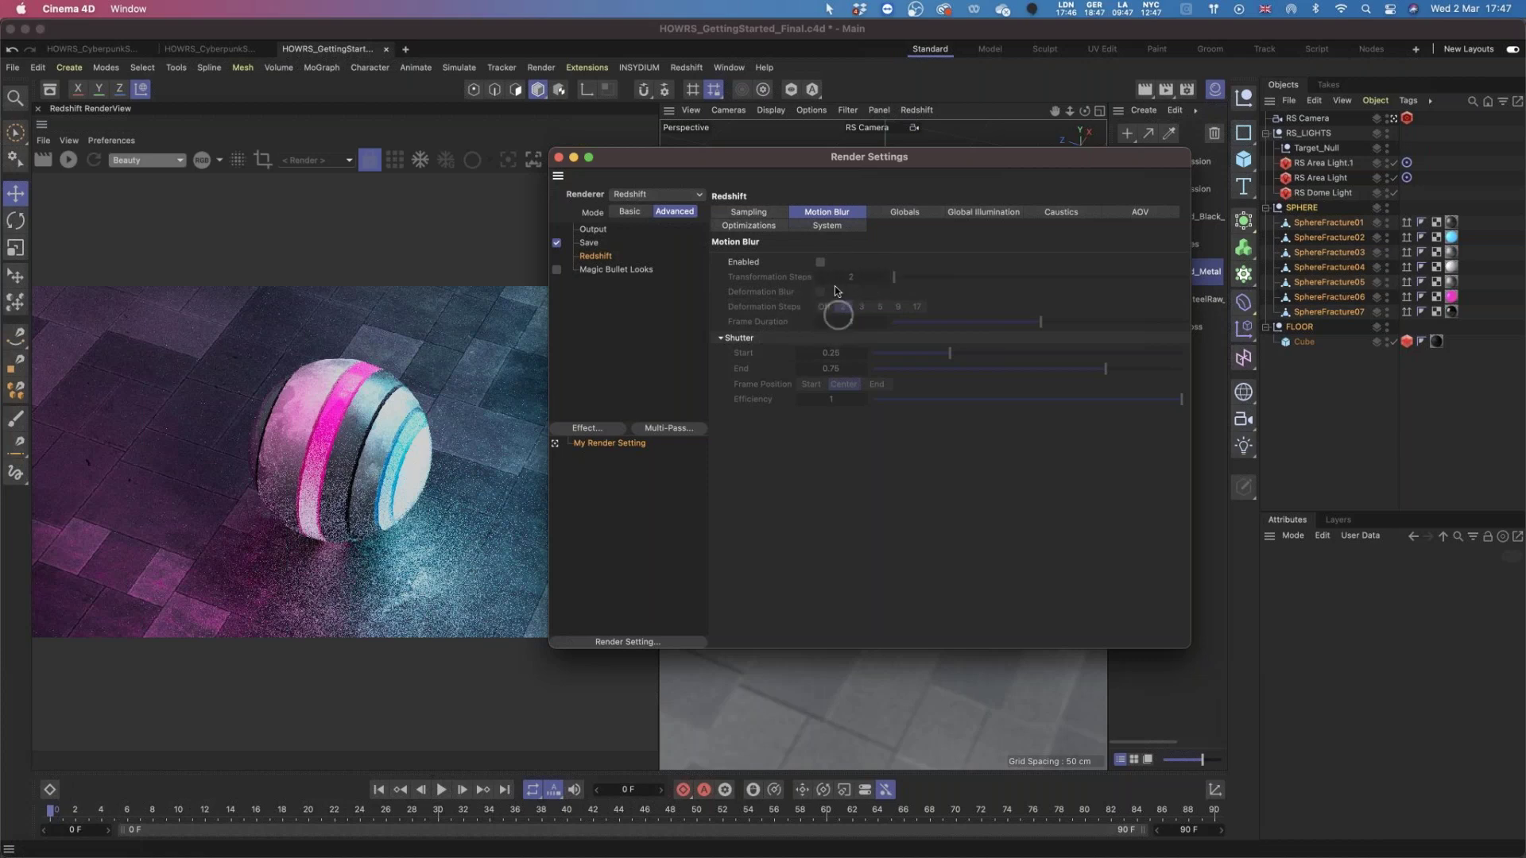
left_click(897, 211)
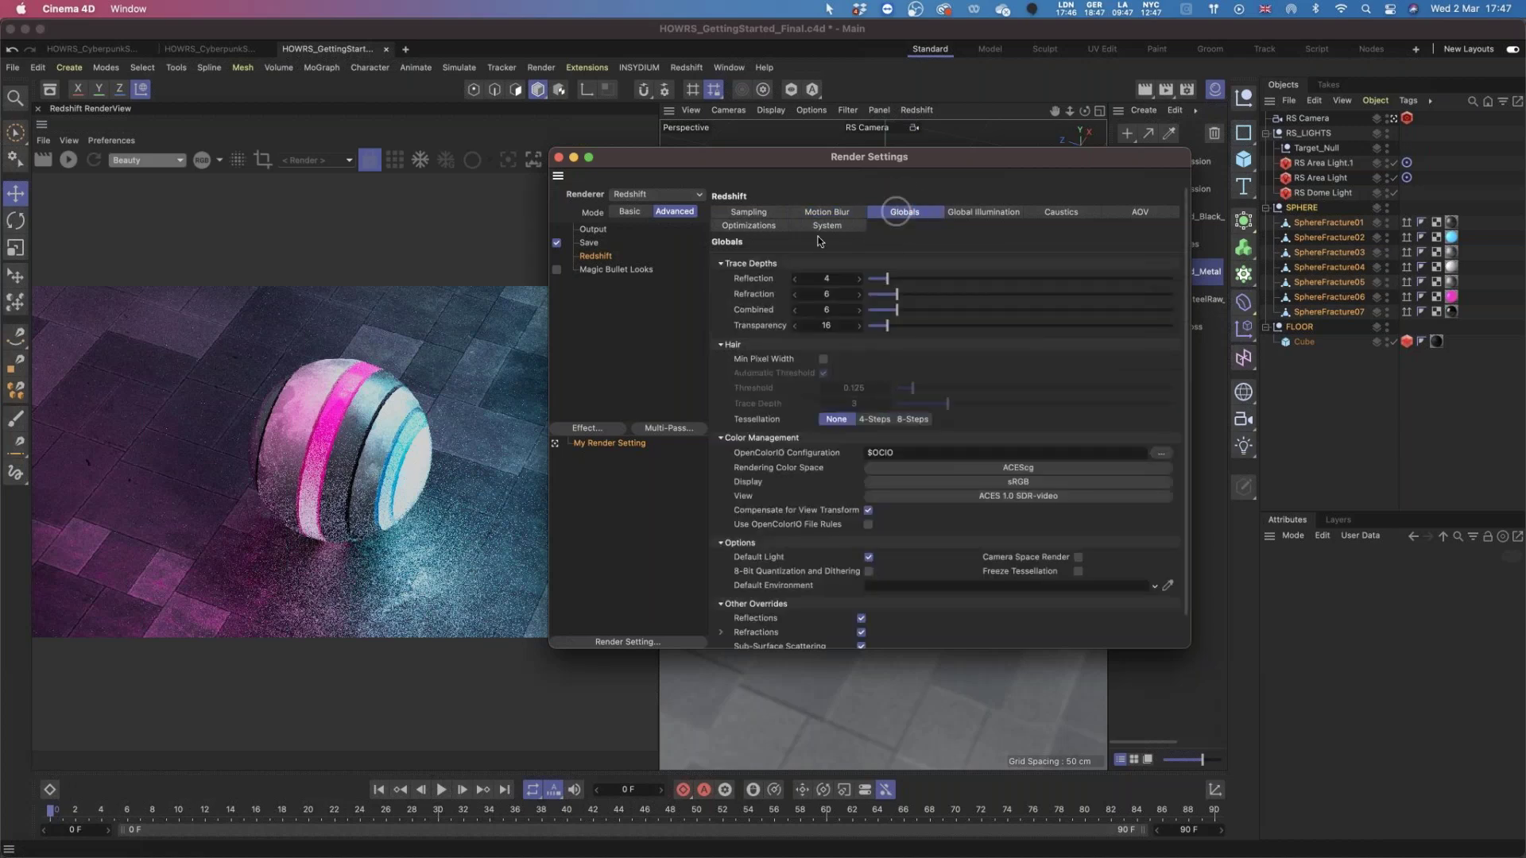
left_click(720, 344)
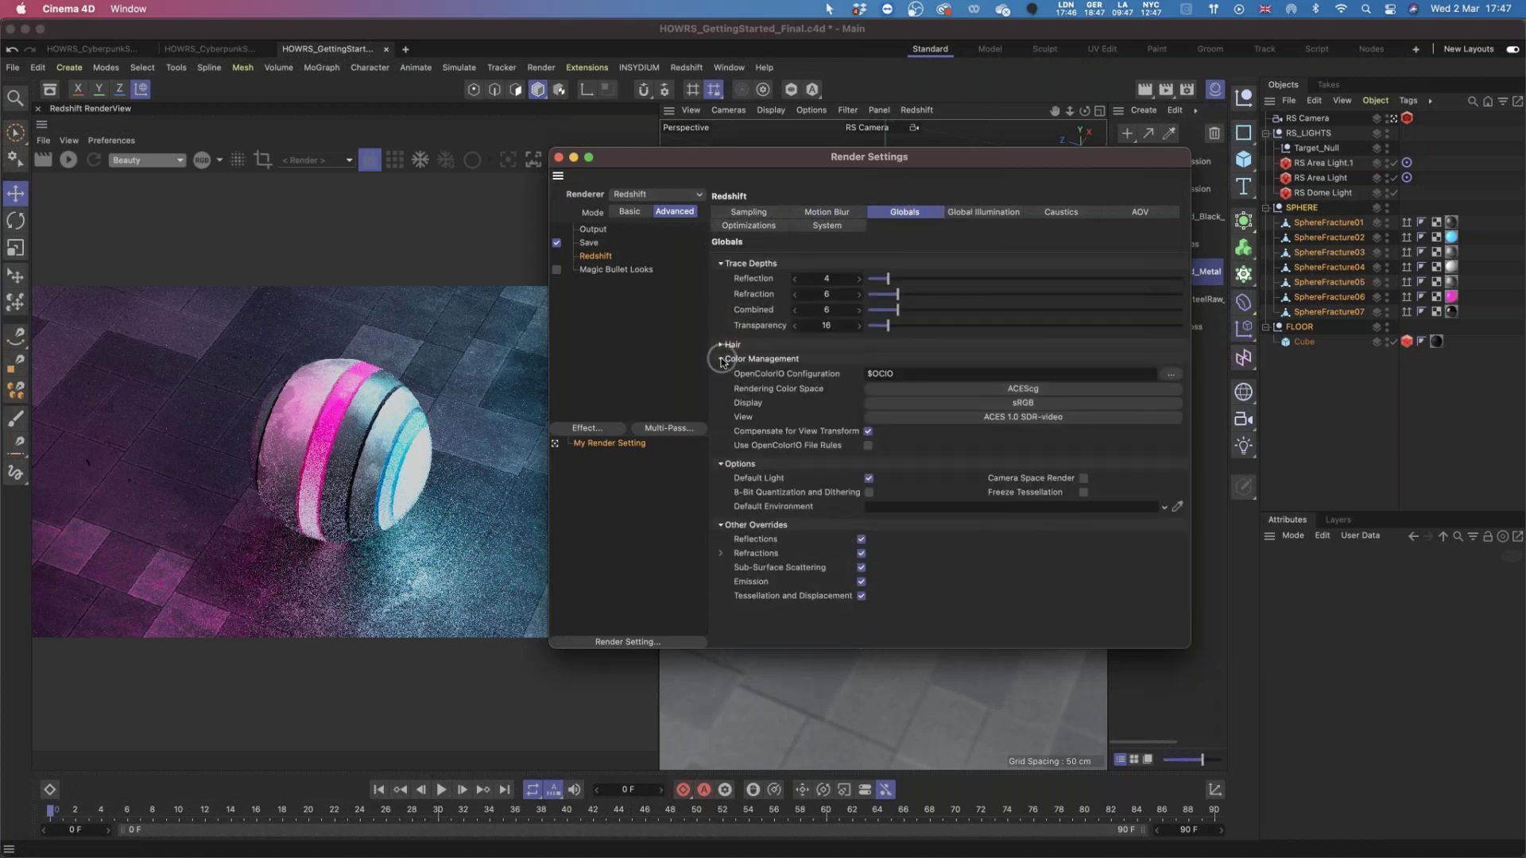
left_click(721, 359)
left_click(720, 373)
left_click(721, 387)
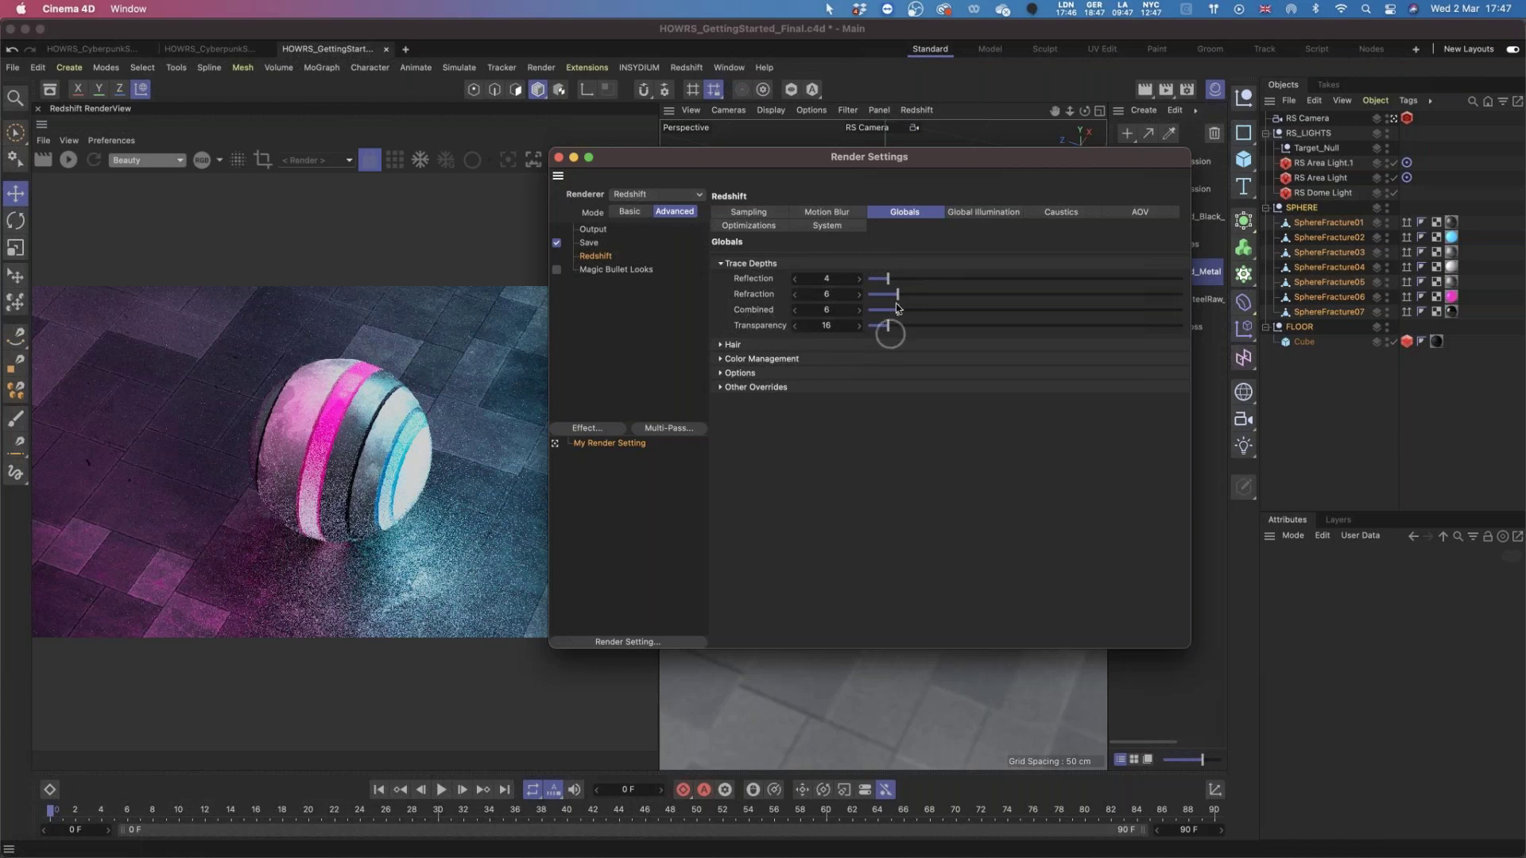
Expand the Combined Depth values in Basic mode and return to the Advanced Globals settings.
left_click(630, 211)
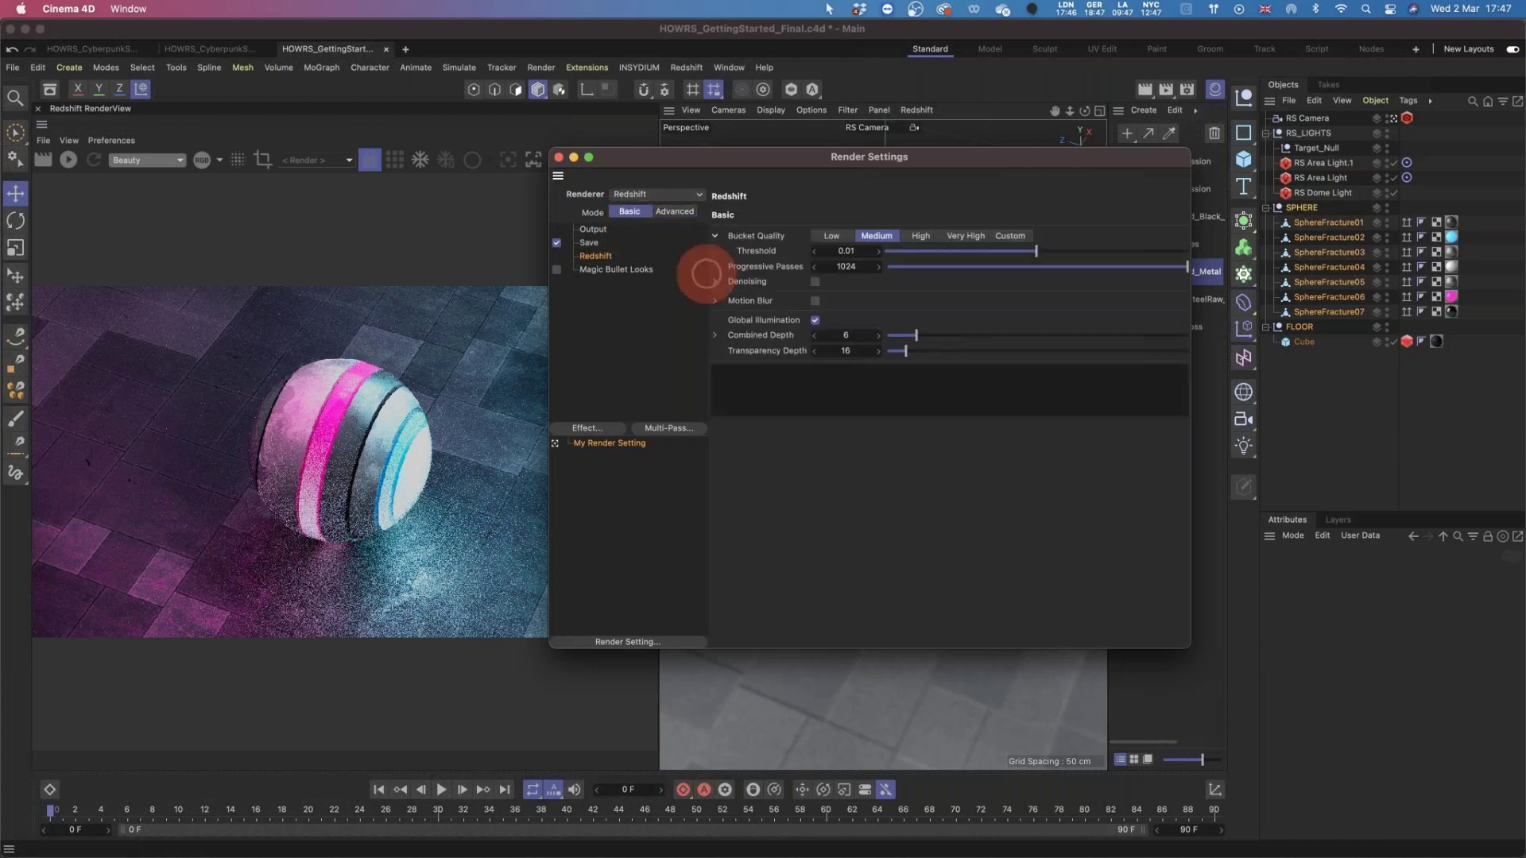
left_click(715, 335)
left_click(674, 212)
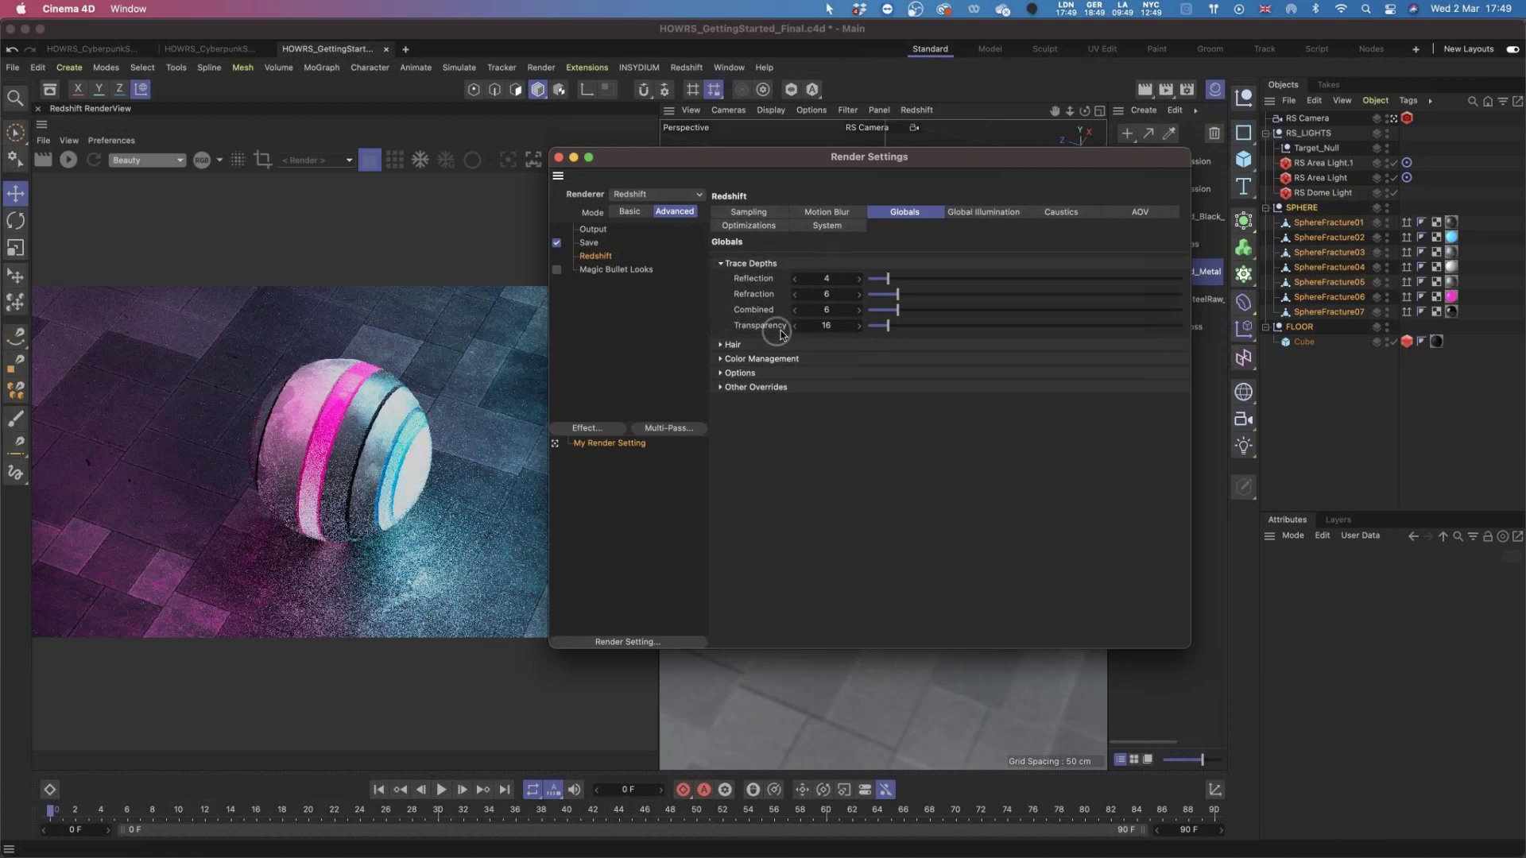
Show the Global Illumination settings, clear the settings window from the render and start the live RenderView render.
left_click(974, 217)
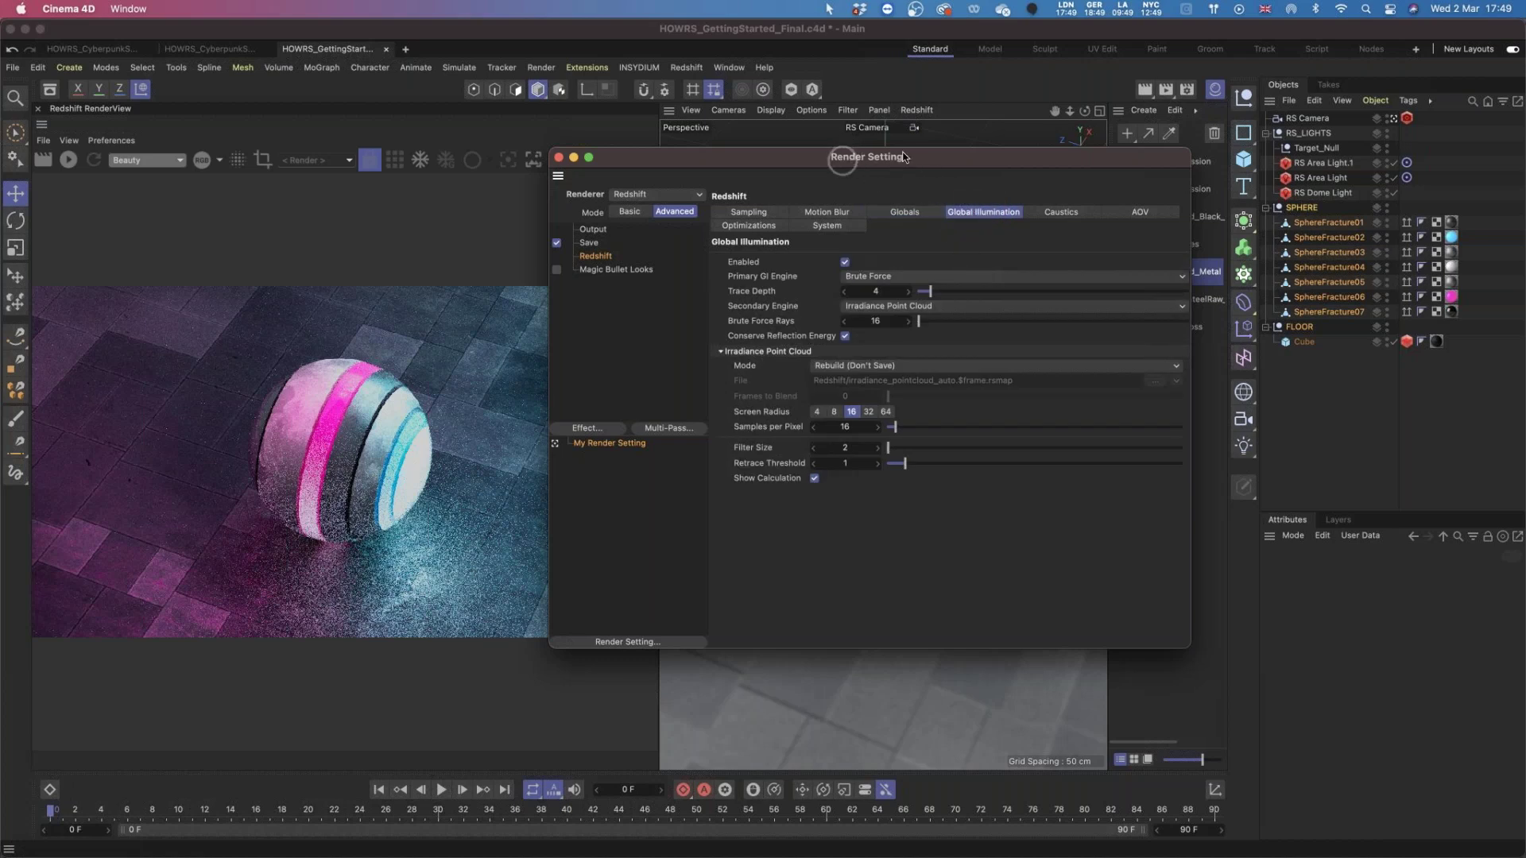
left_click_drag(842, 163, 902, 154)
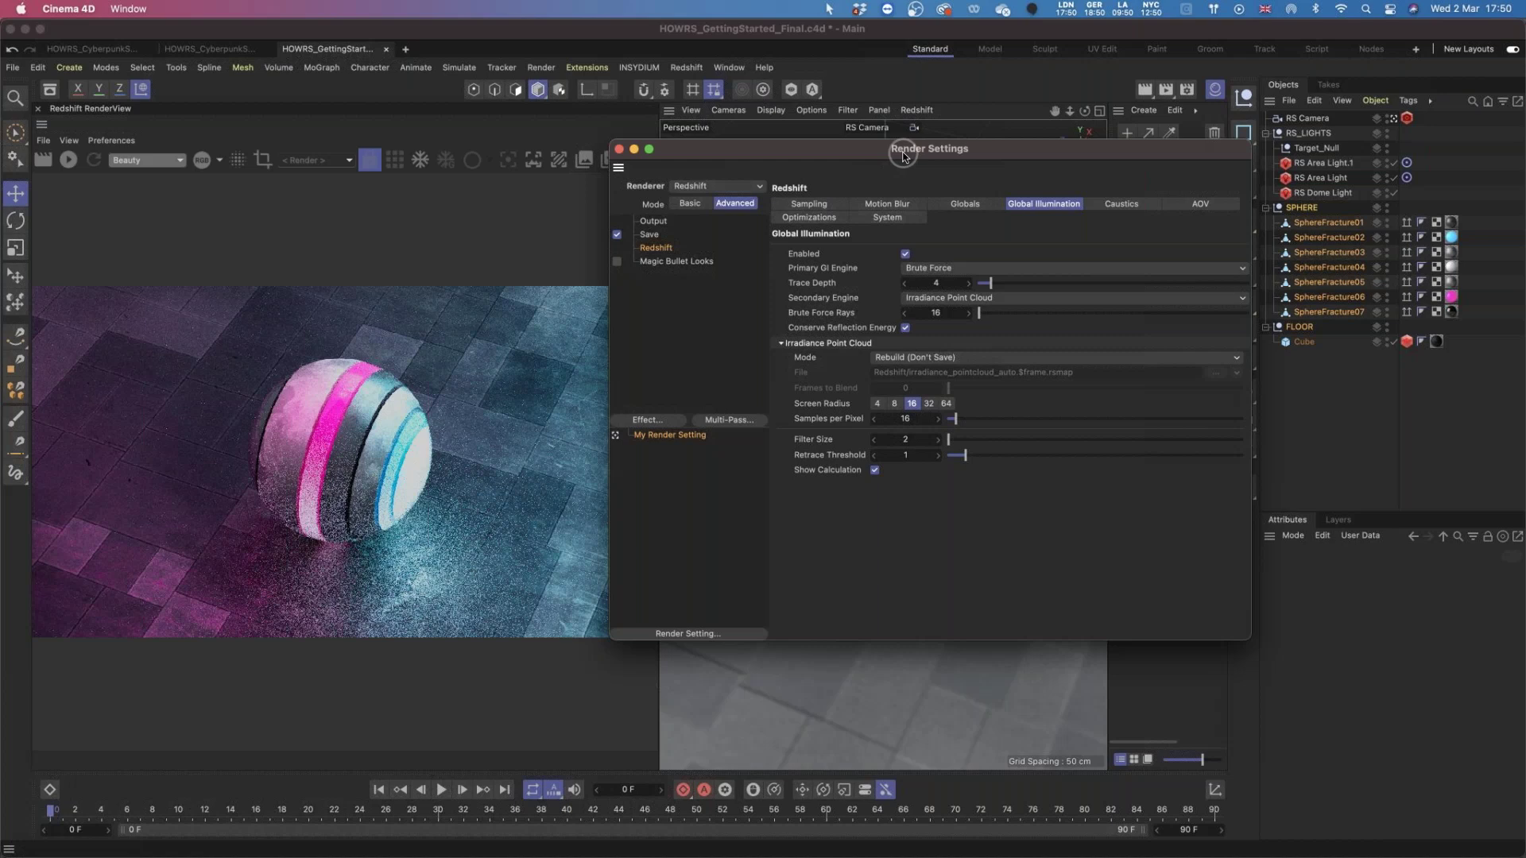
left_click_drag(903, 155, 1061, 164)
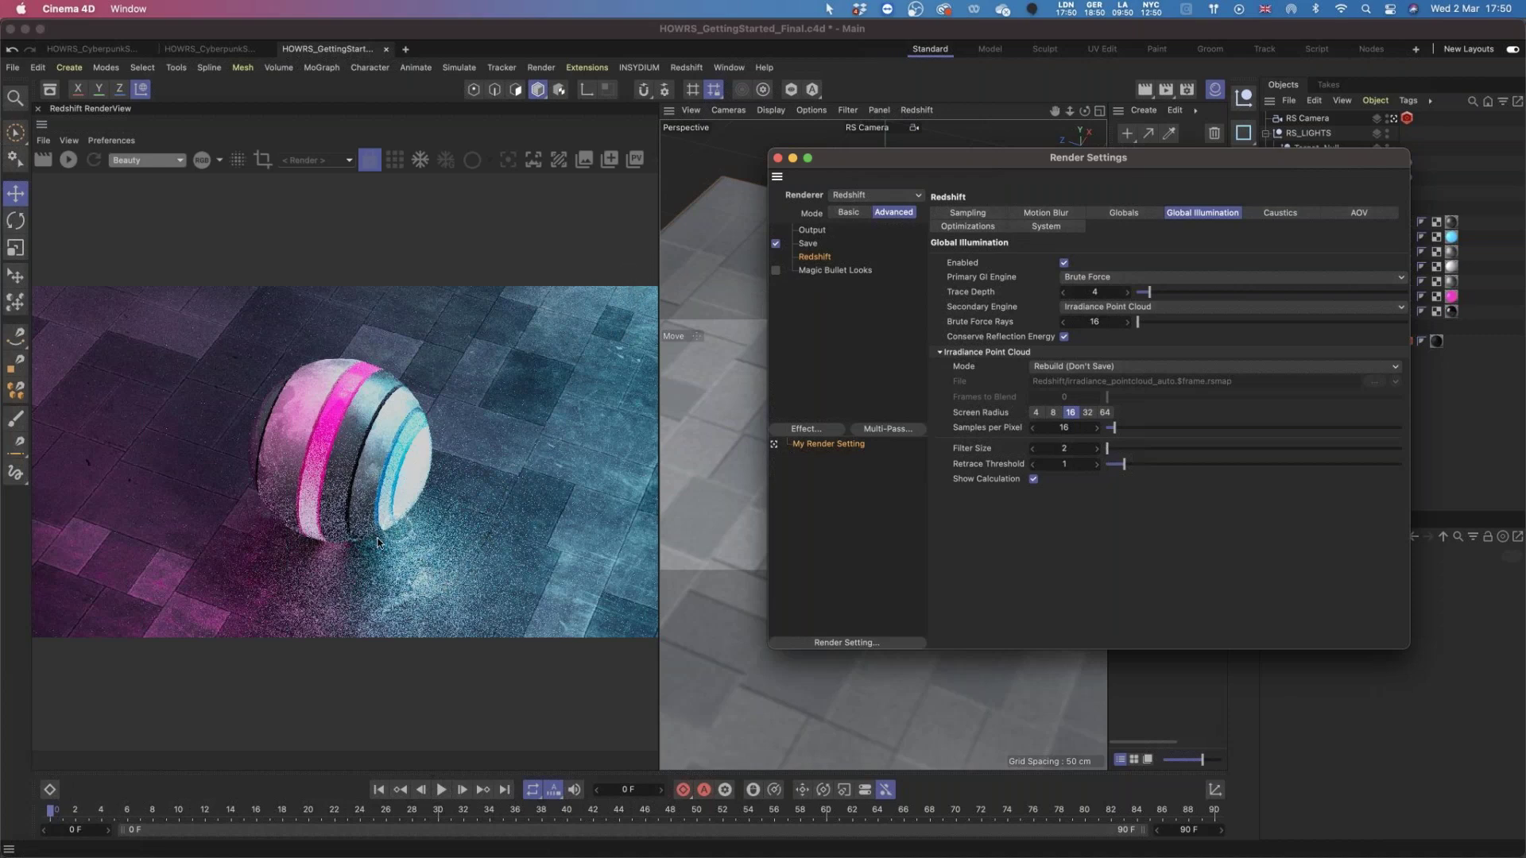
left_click(69, 160)
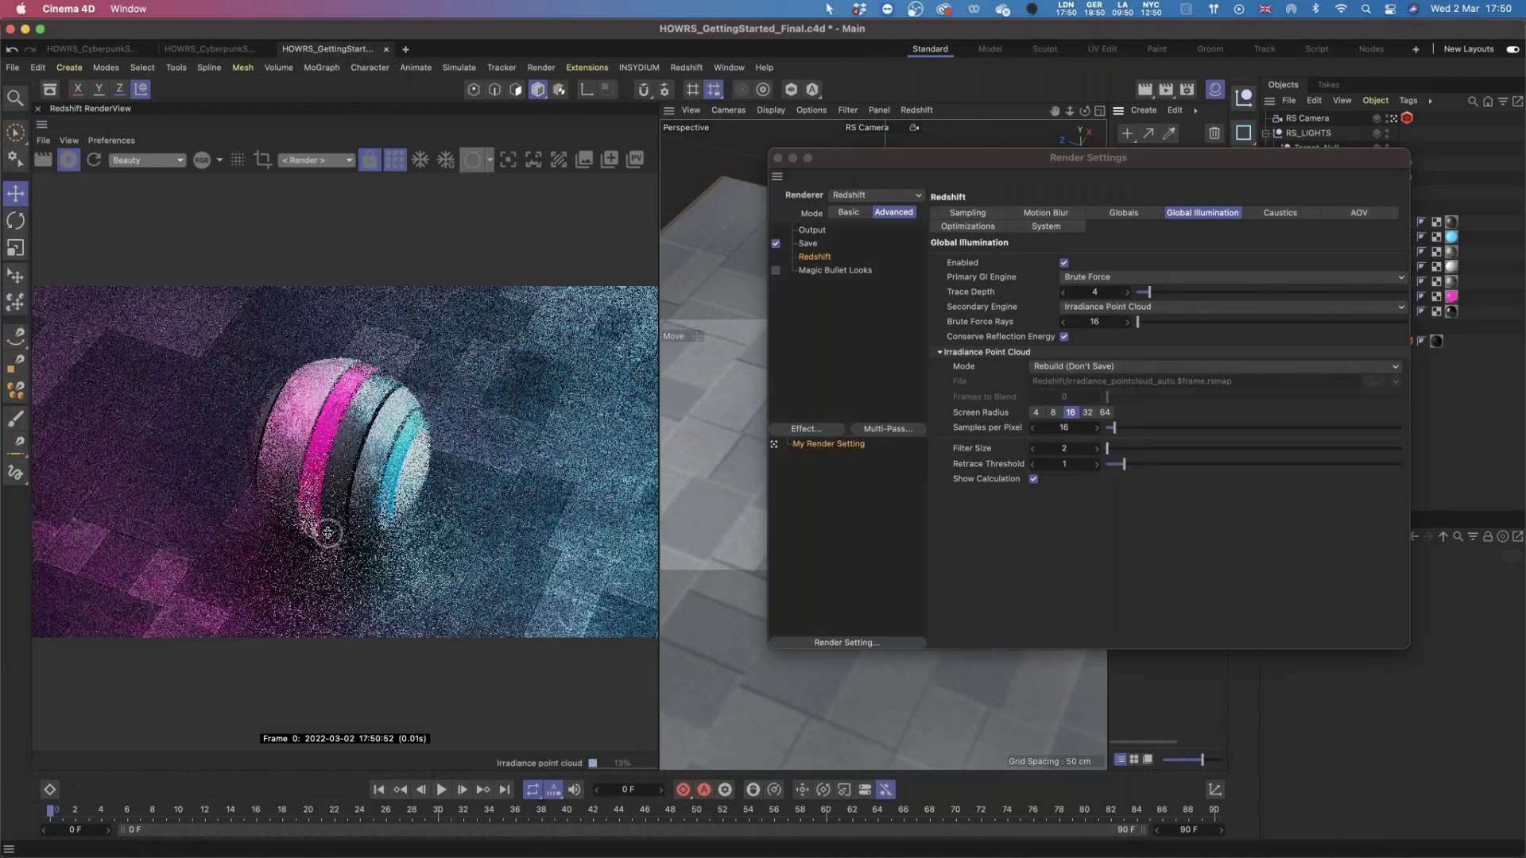
left_click(490, 159)
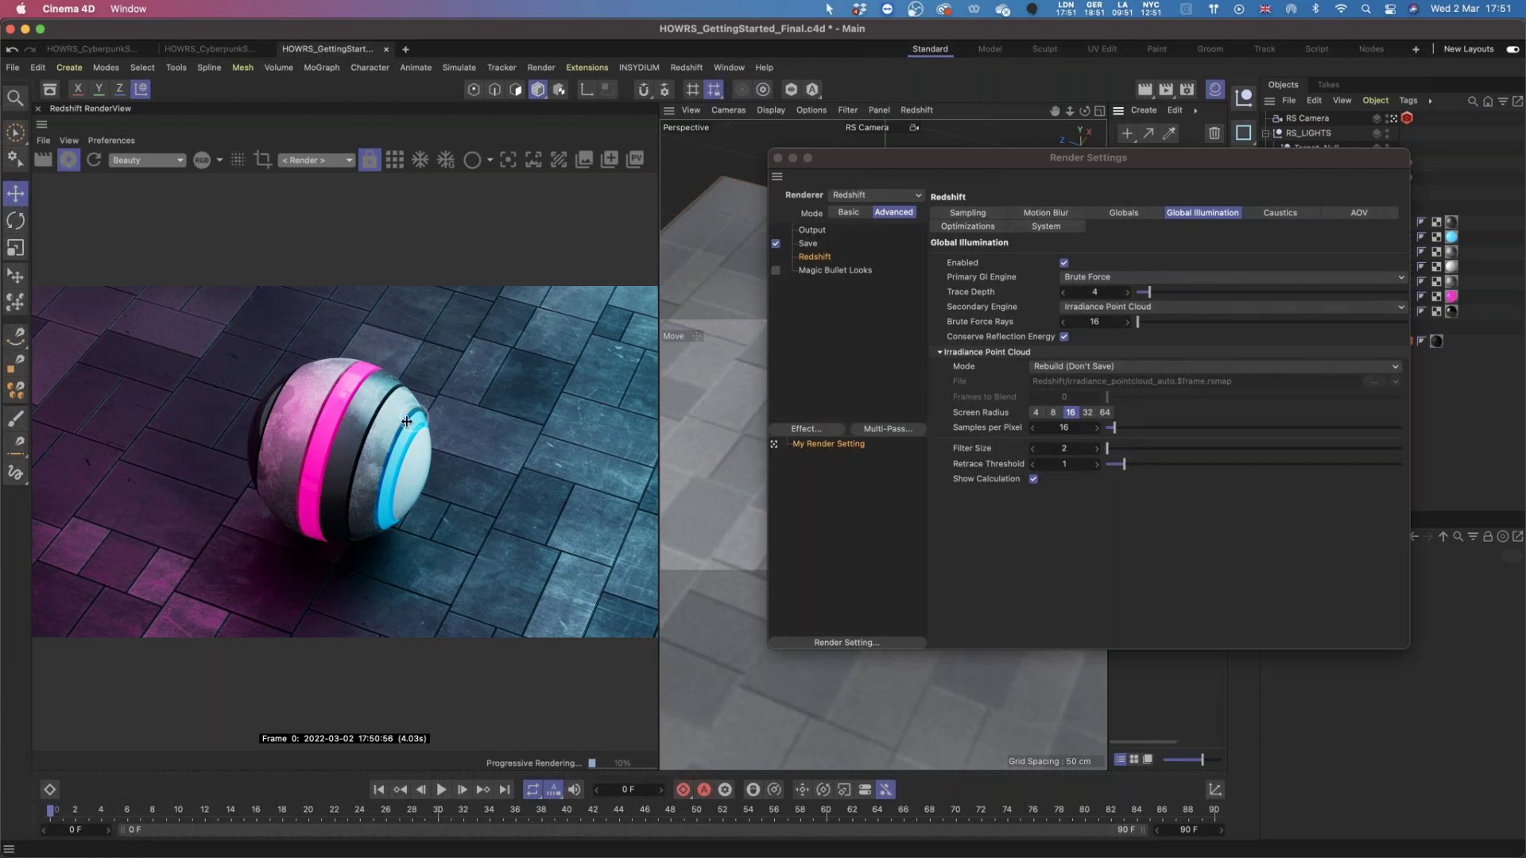
Turn Global Illumination off and back on twice to compare its effect on the sphere render.
left_click(1064, 262)
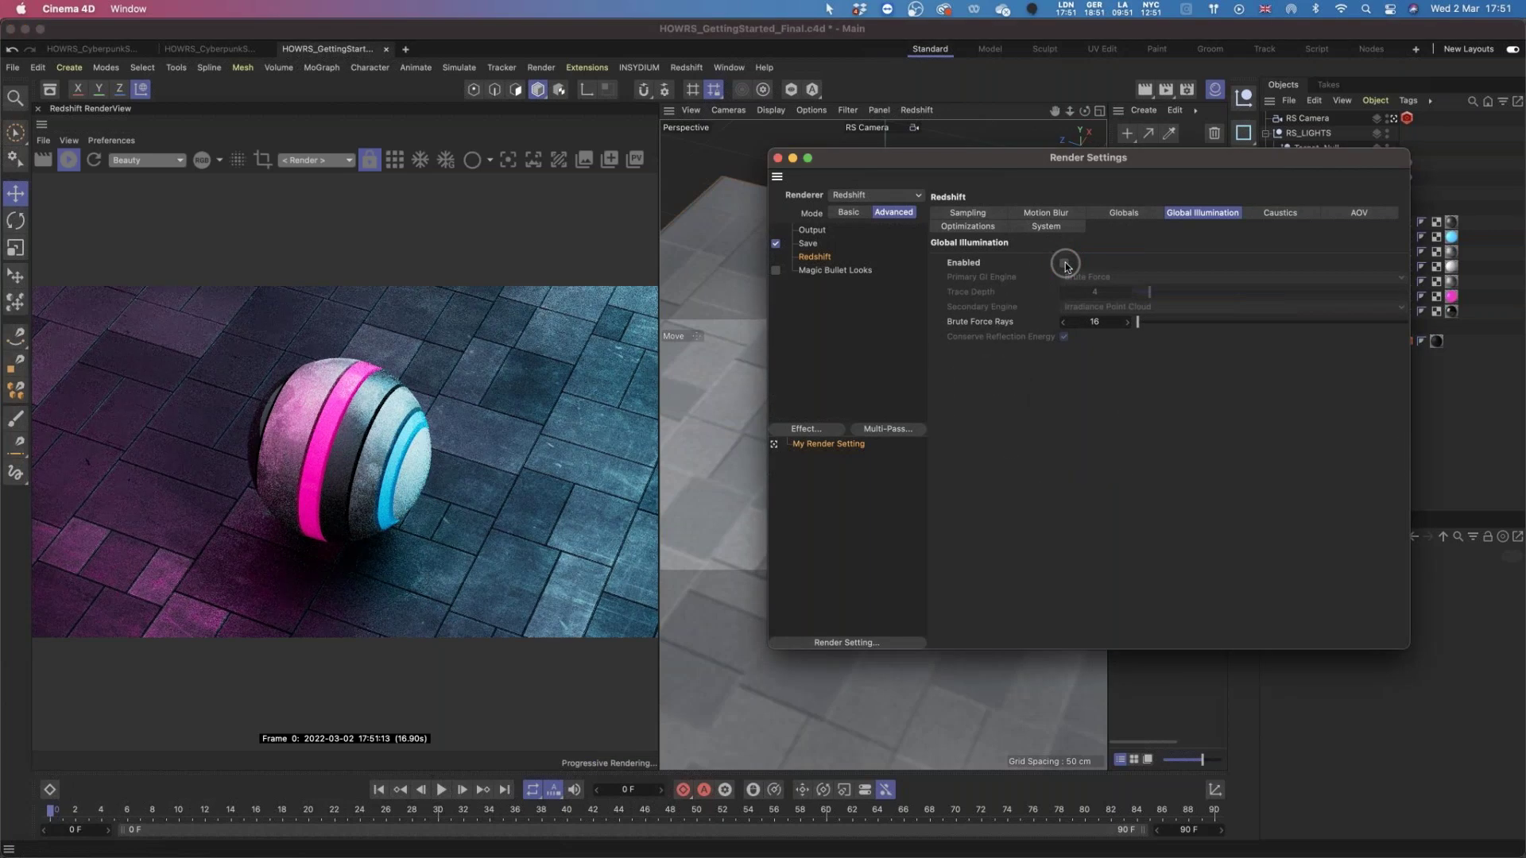
left_click(1064, 263)
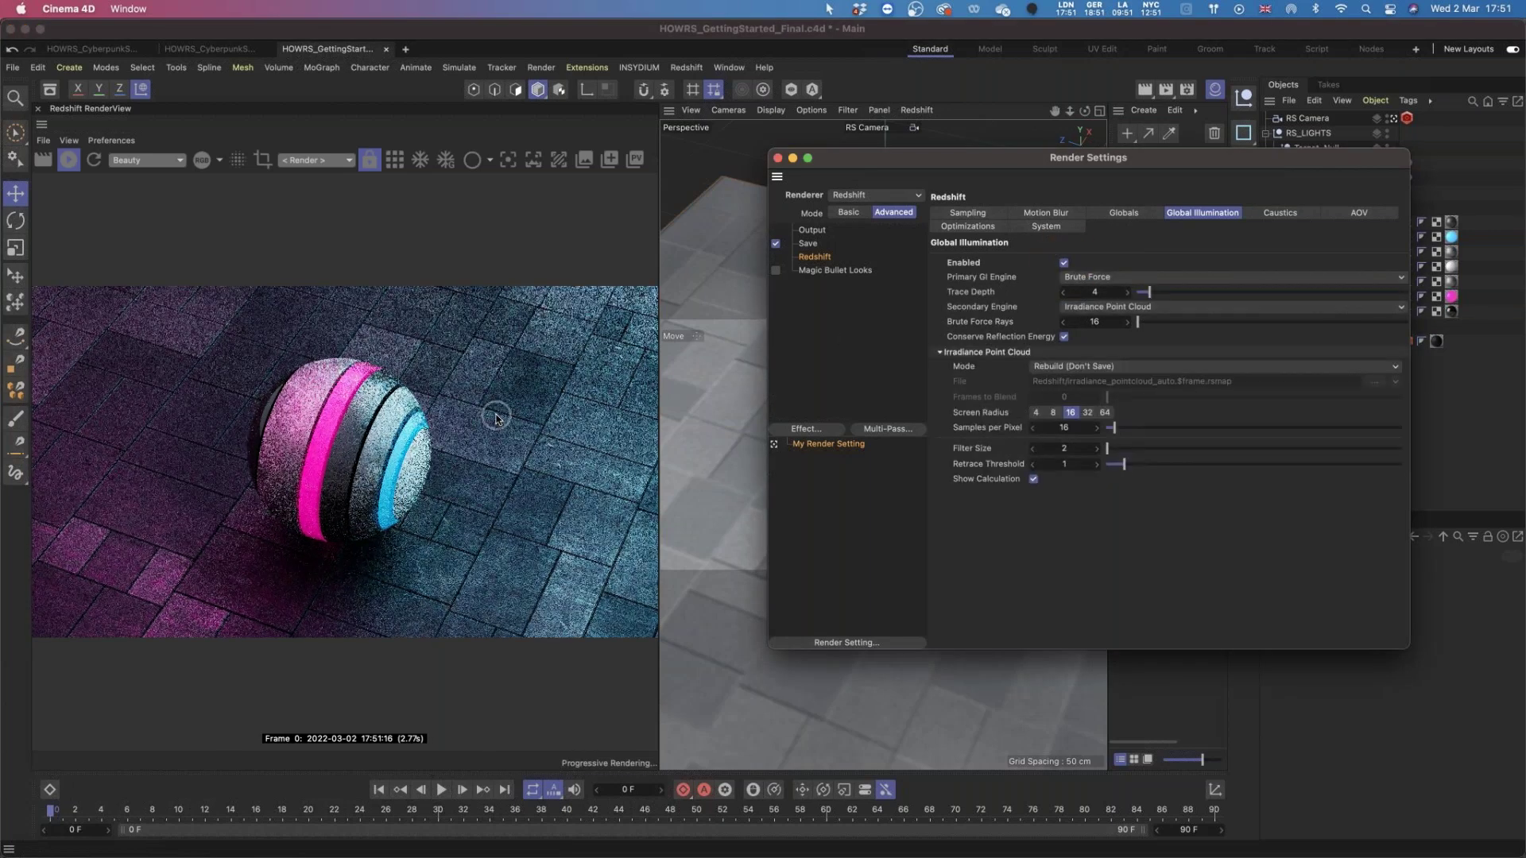
left_click(1064, 263)
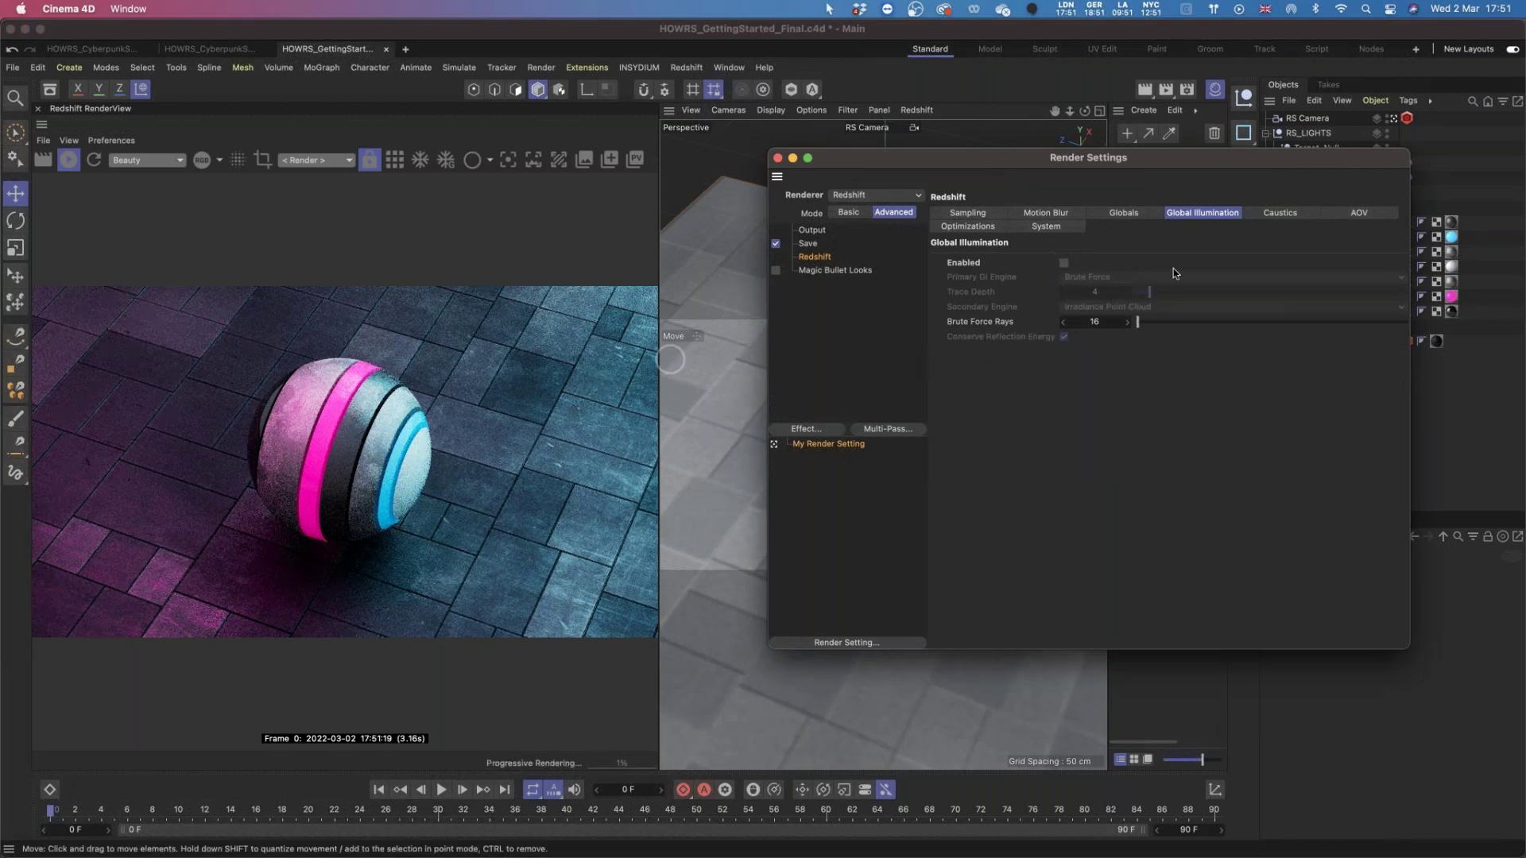
left_click(1065, 263)
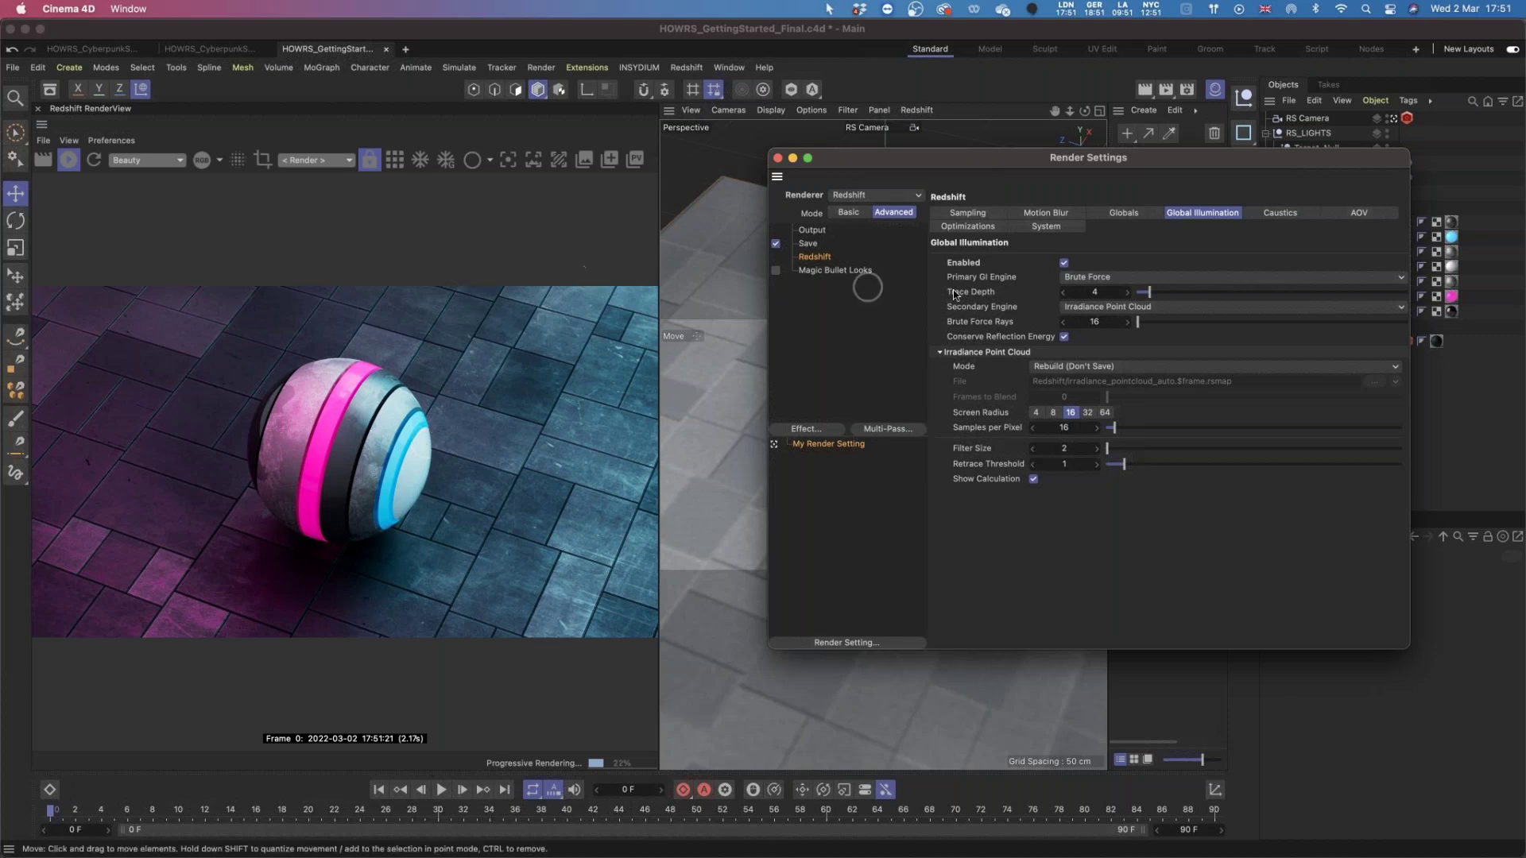
Review the Combined Depth values in Basic mode and the Primary GI Engine choices in the Advanced Global Illumination settings.
left_click_drag(1137, 161, 1008, 176)
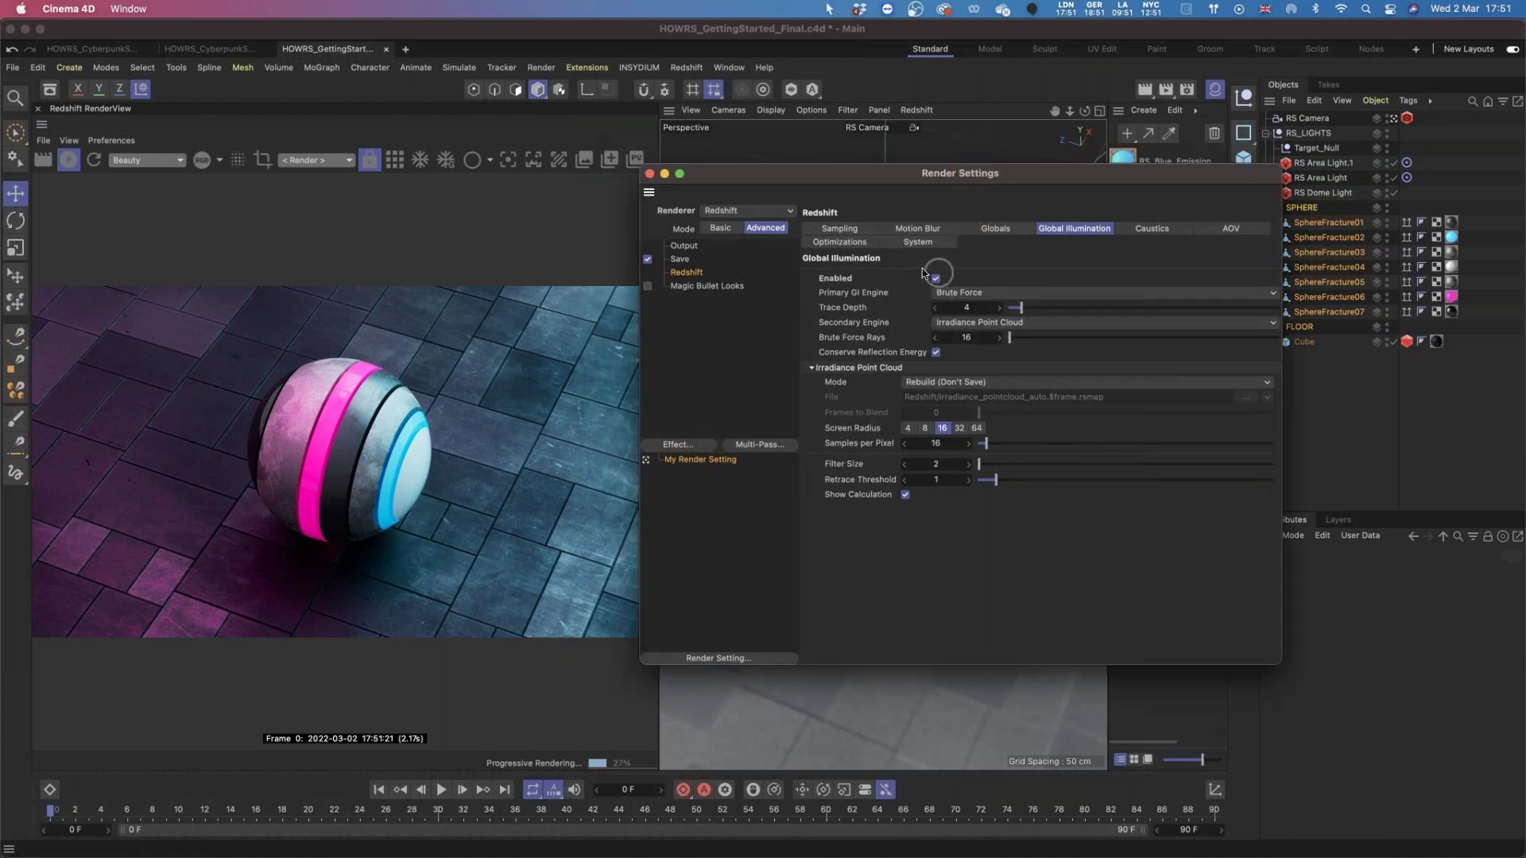
left_click(720, 228)
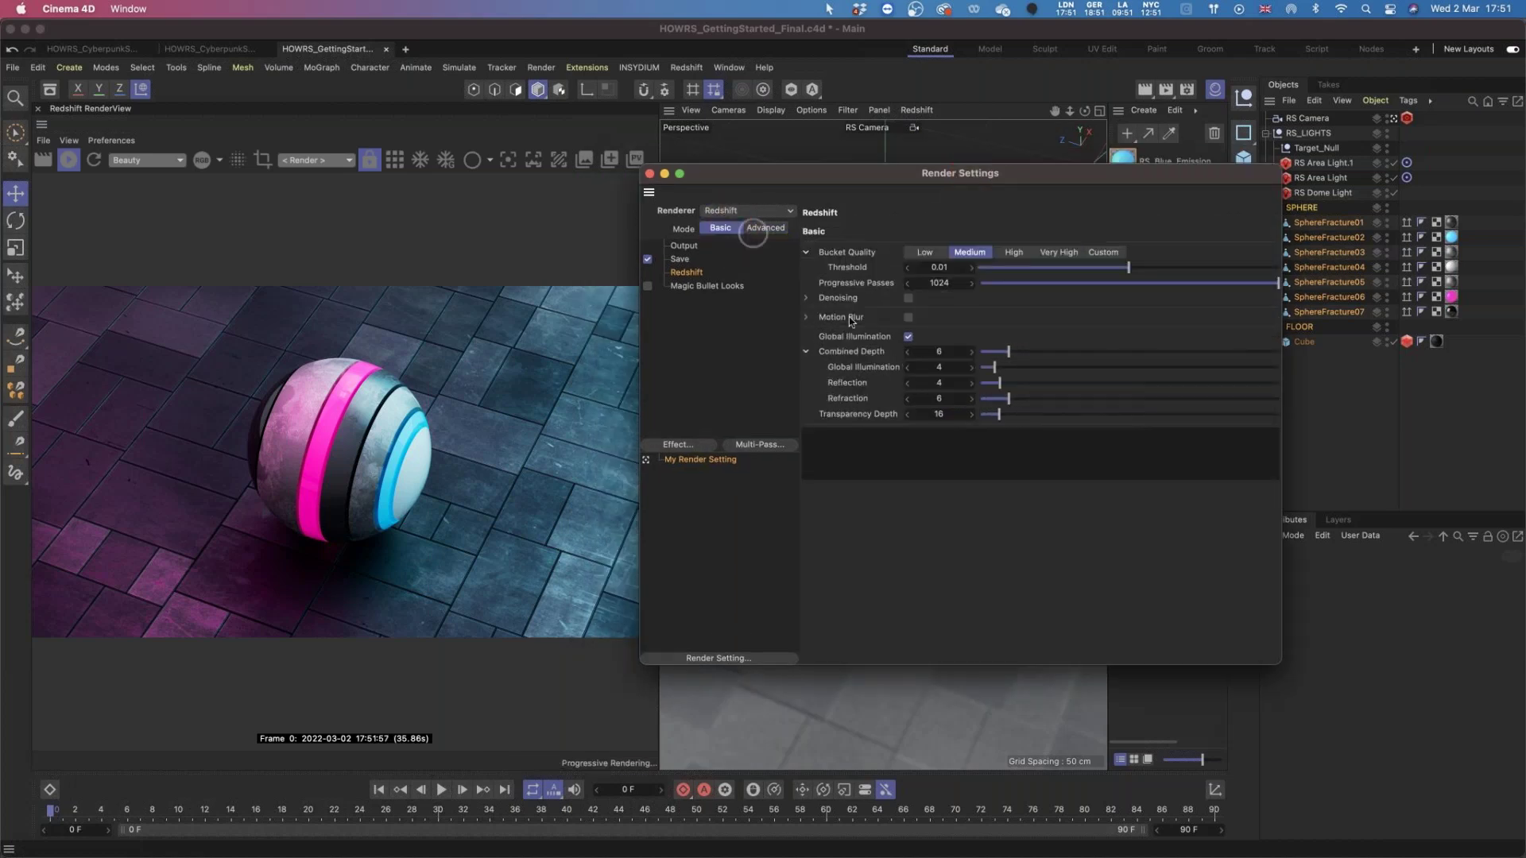
left_click(806, 352)
left_click(766, 228)
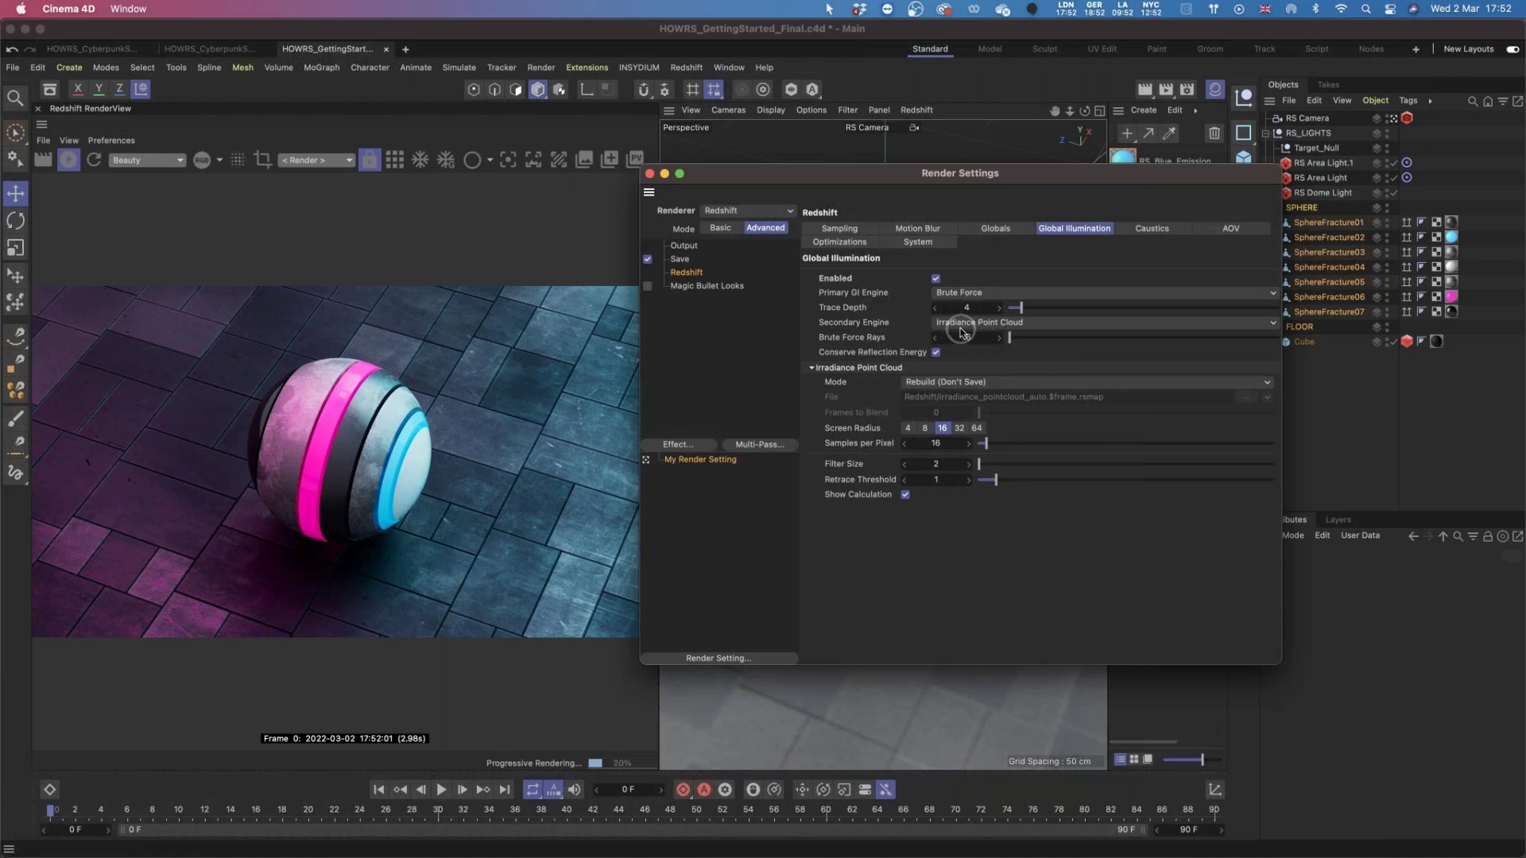
left_click(974, 292)
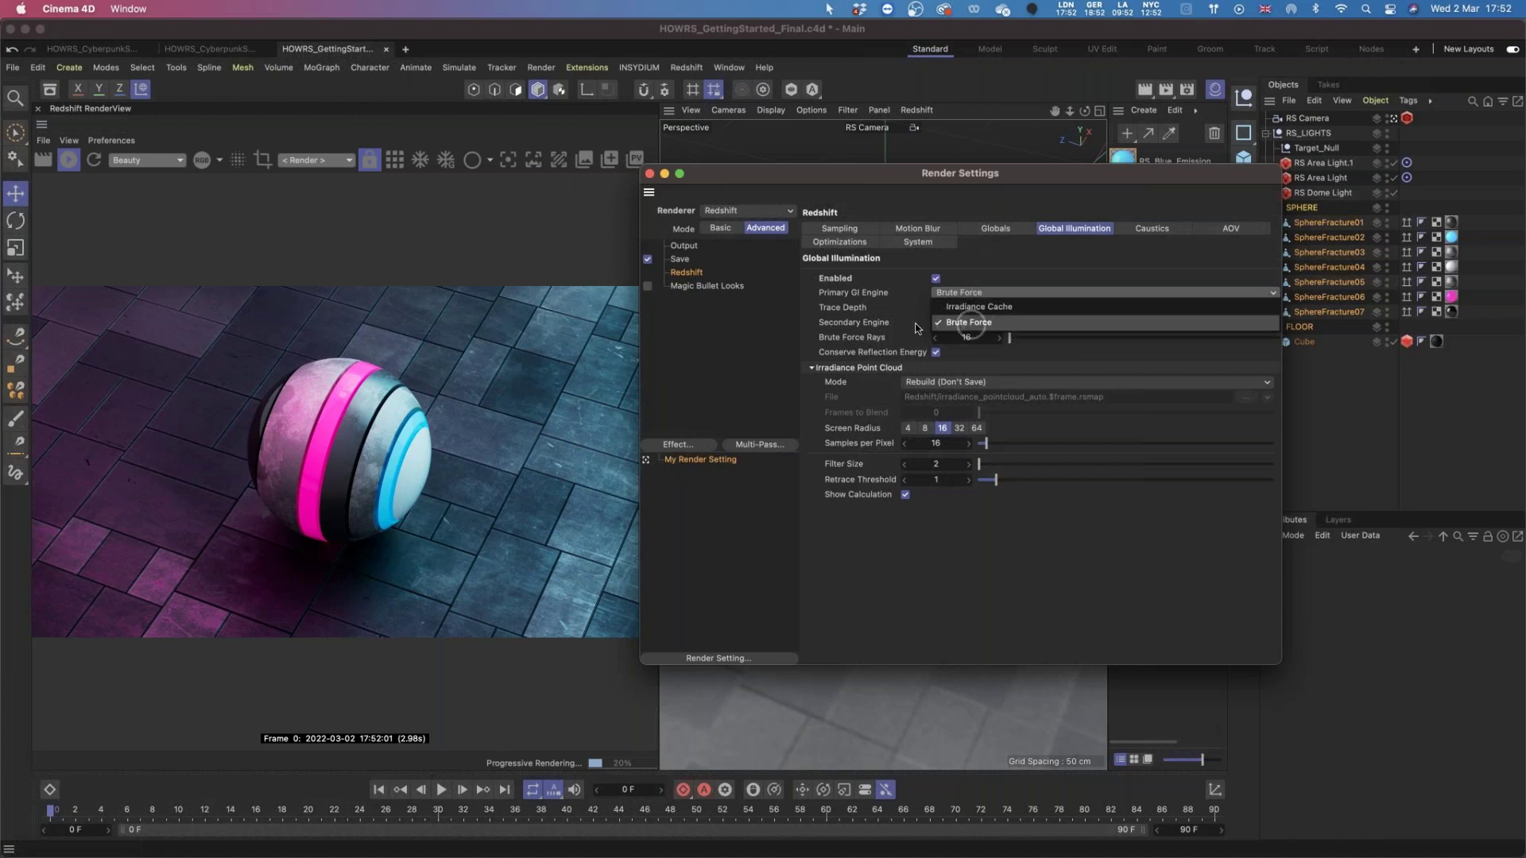
left_click(997, 263)
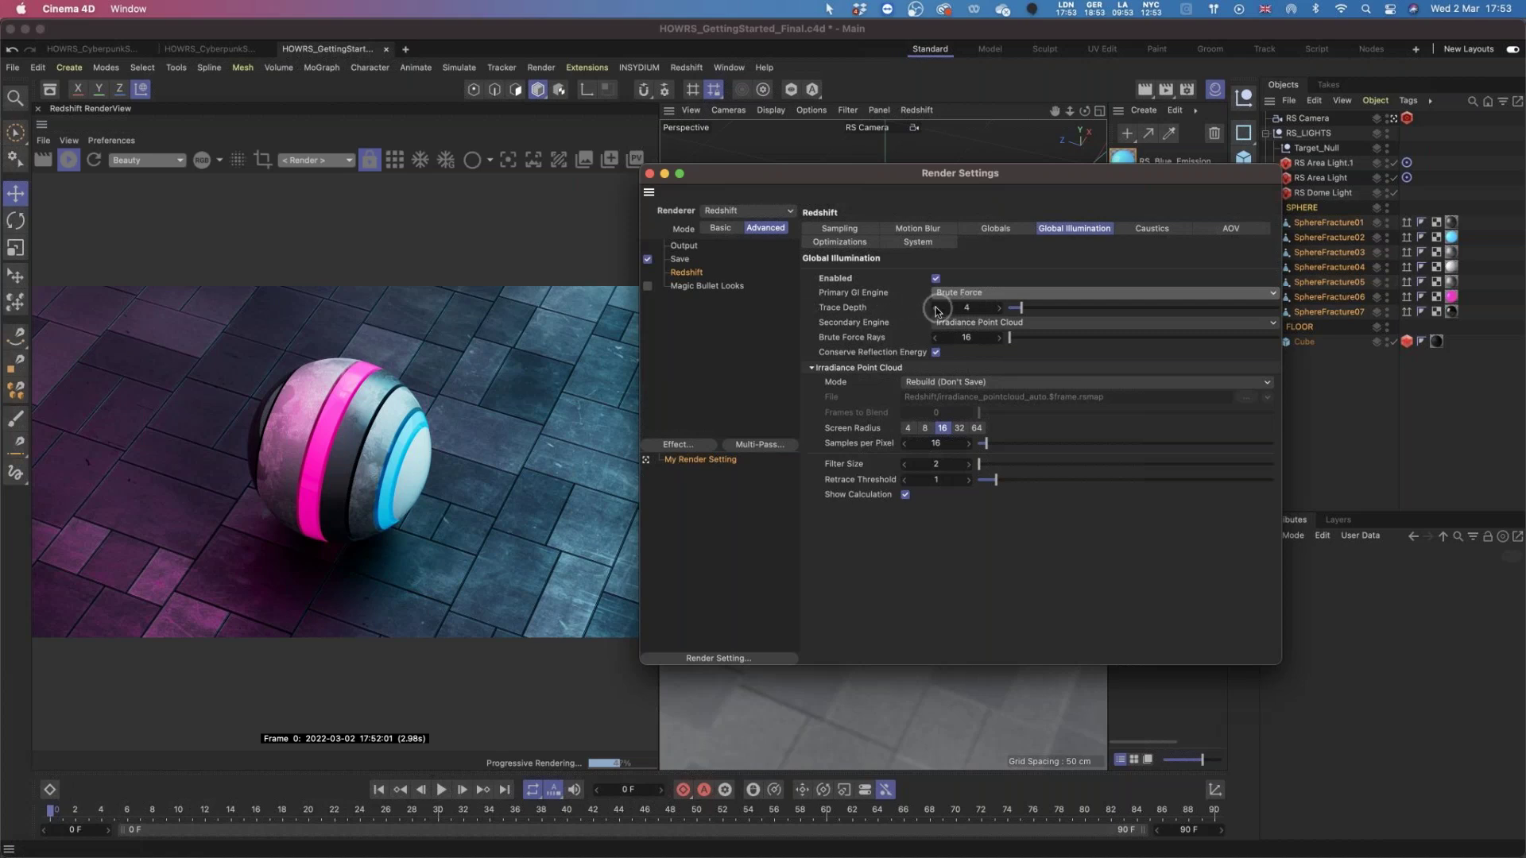
Lower the Global Illumination Trace Depth to 1, and raise it one step at a time to 8.
left_click_drag(956, 307, 842, 310)
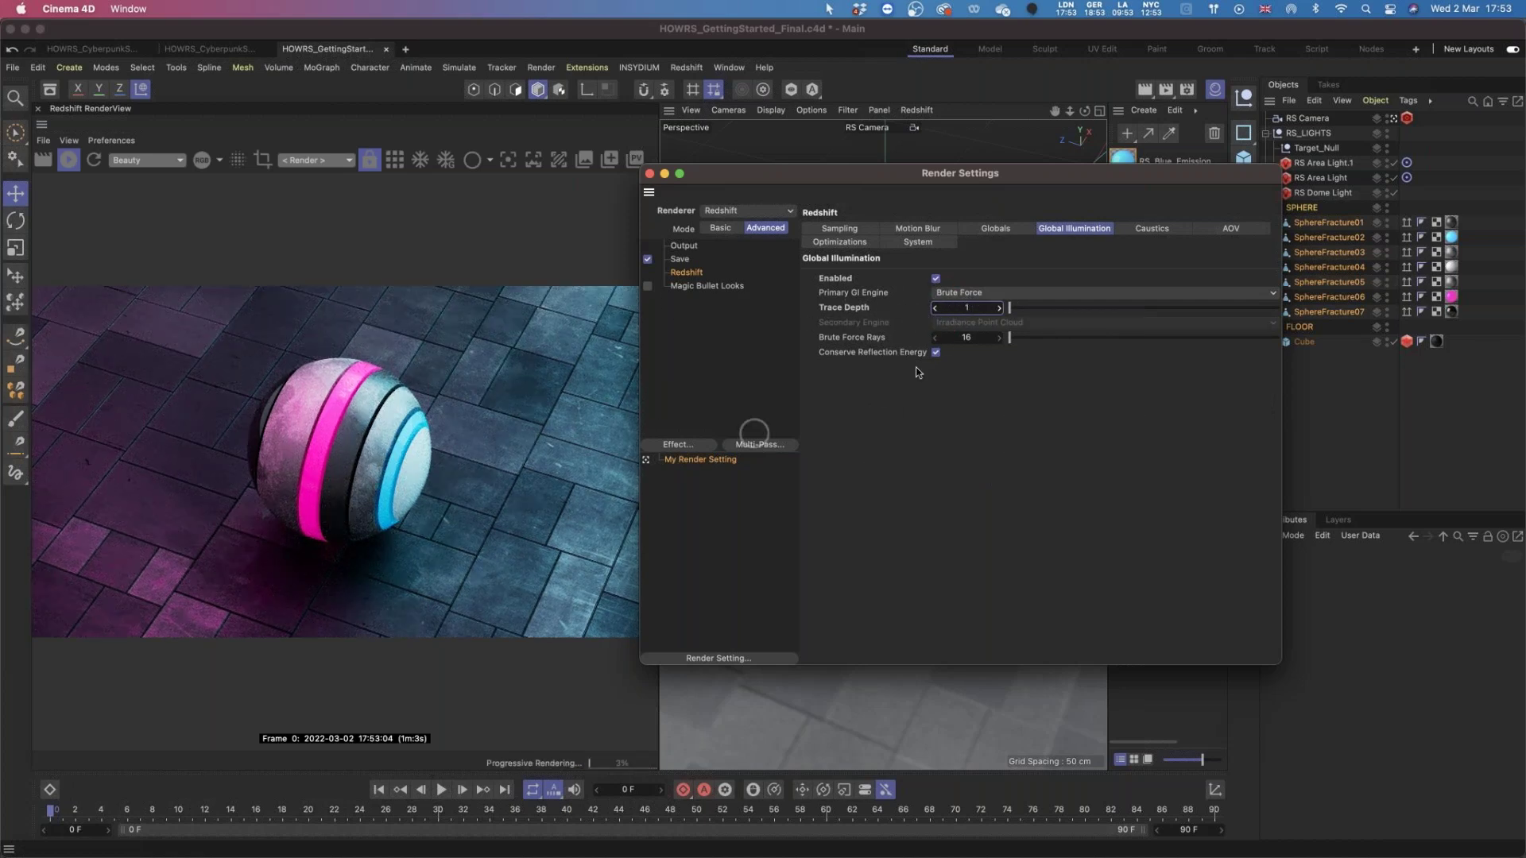
left_click(1000, 308)
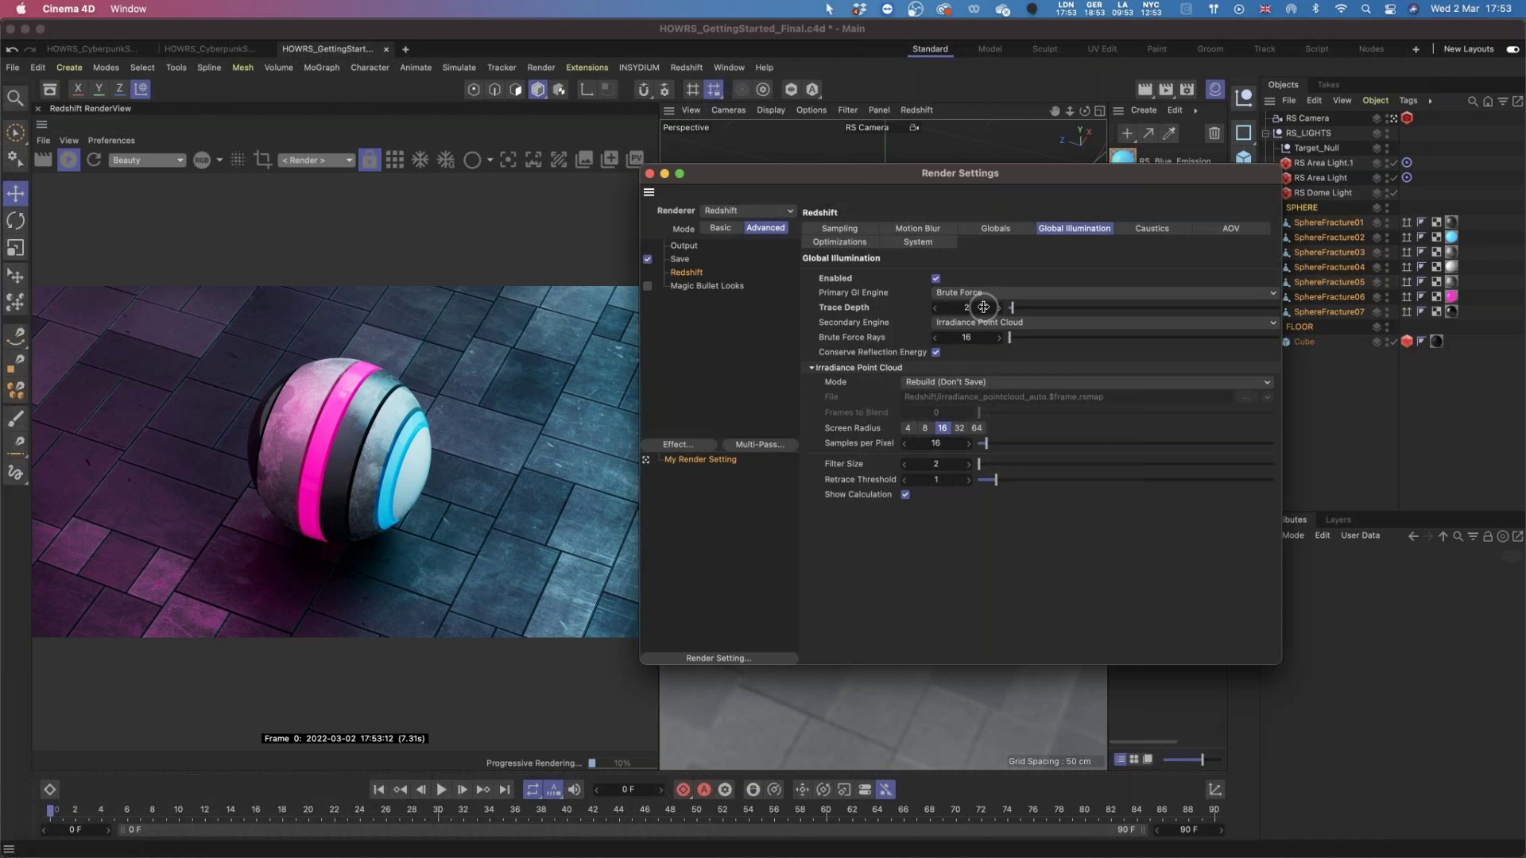
left_click(999, 309)
left_click(999, 309)
left_click(999, 308)
left_click(999, 308)
left_click(999, 309)
left_click(999, 309)
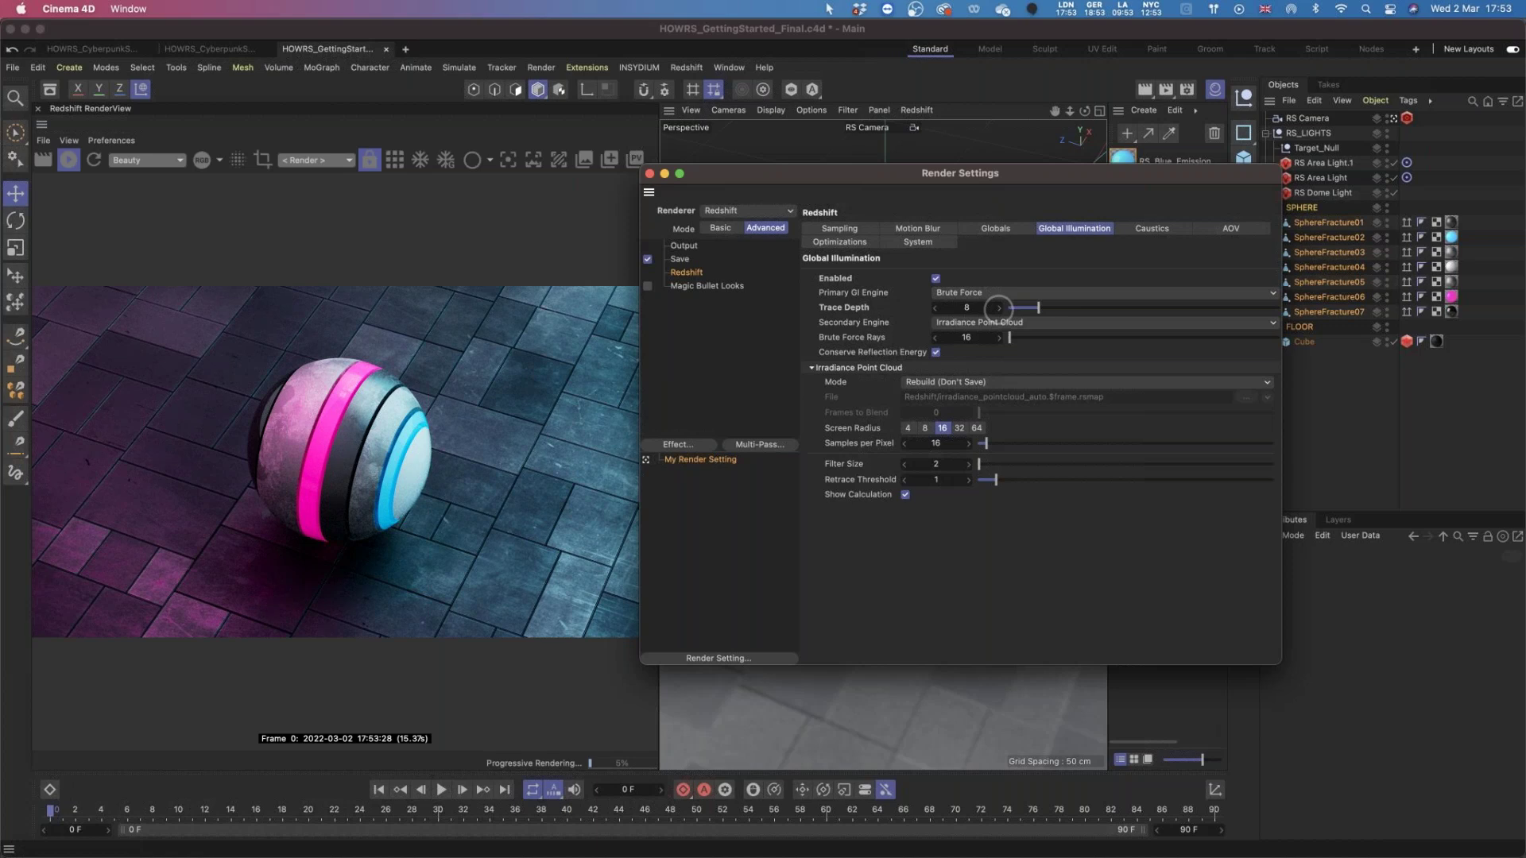
Set the Global Illumination Trace Depth to 4 and review the Secondary Engine choices.
double_click(967, 308)
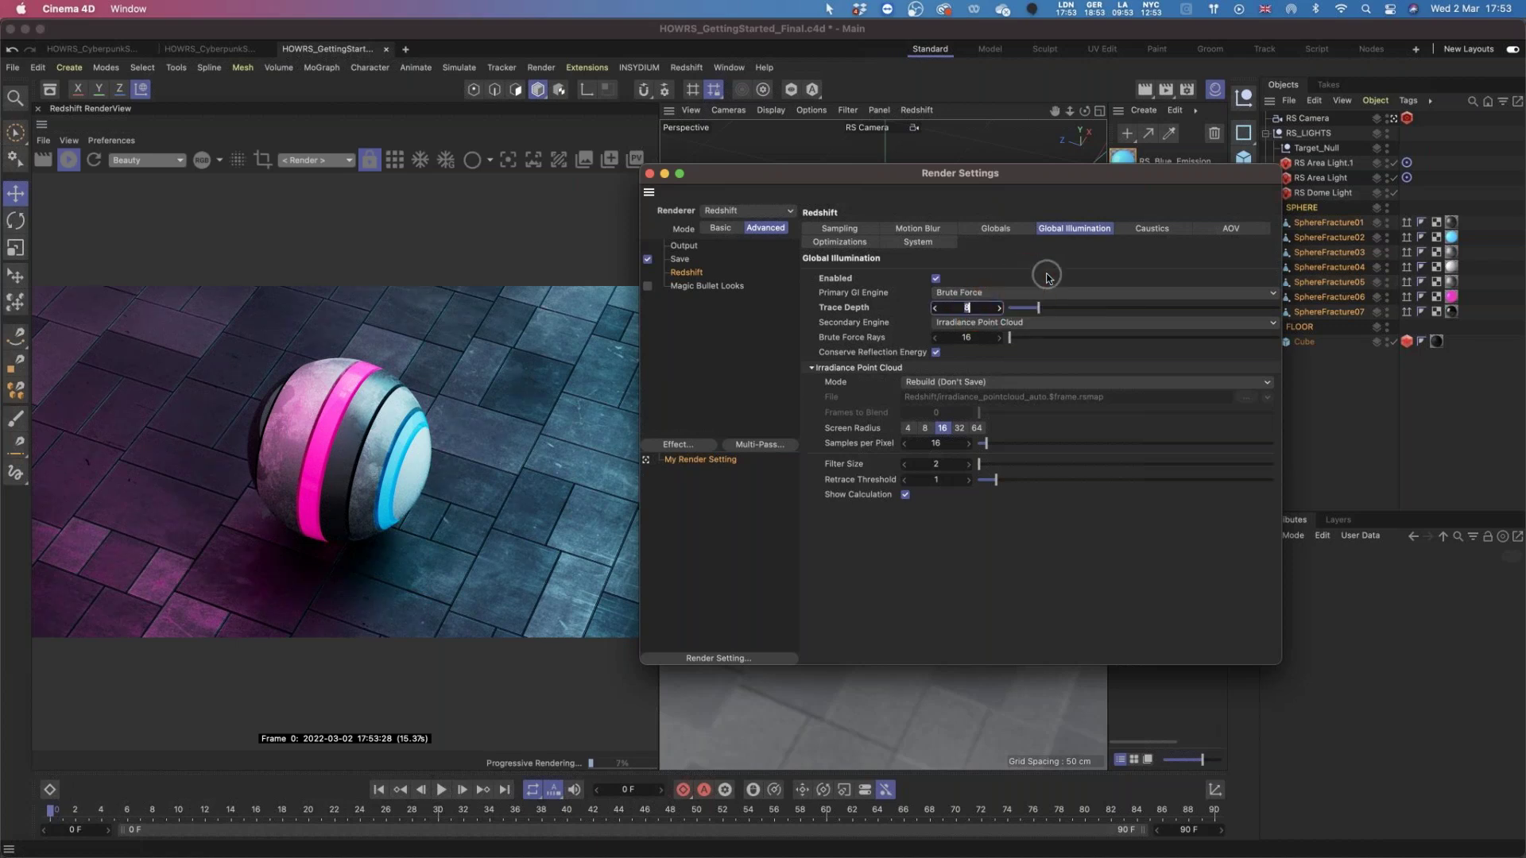
type("4")
key("Return")
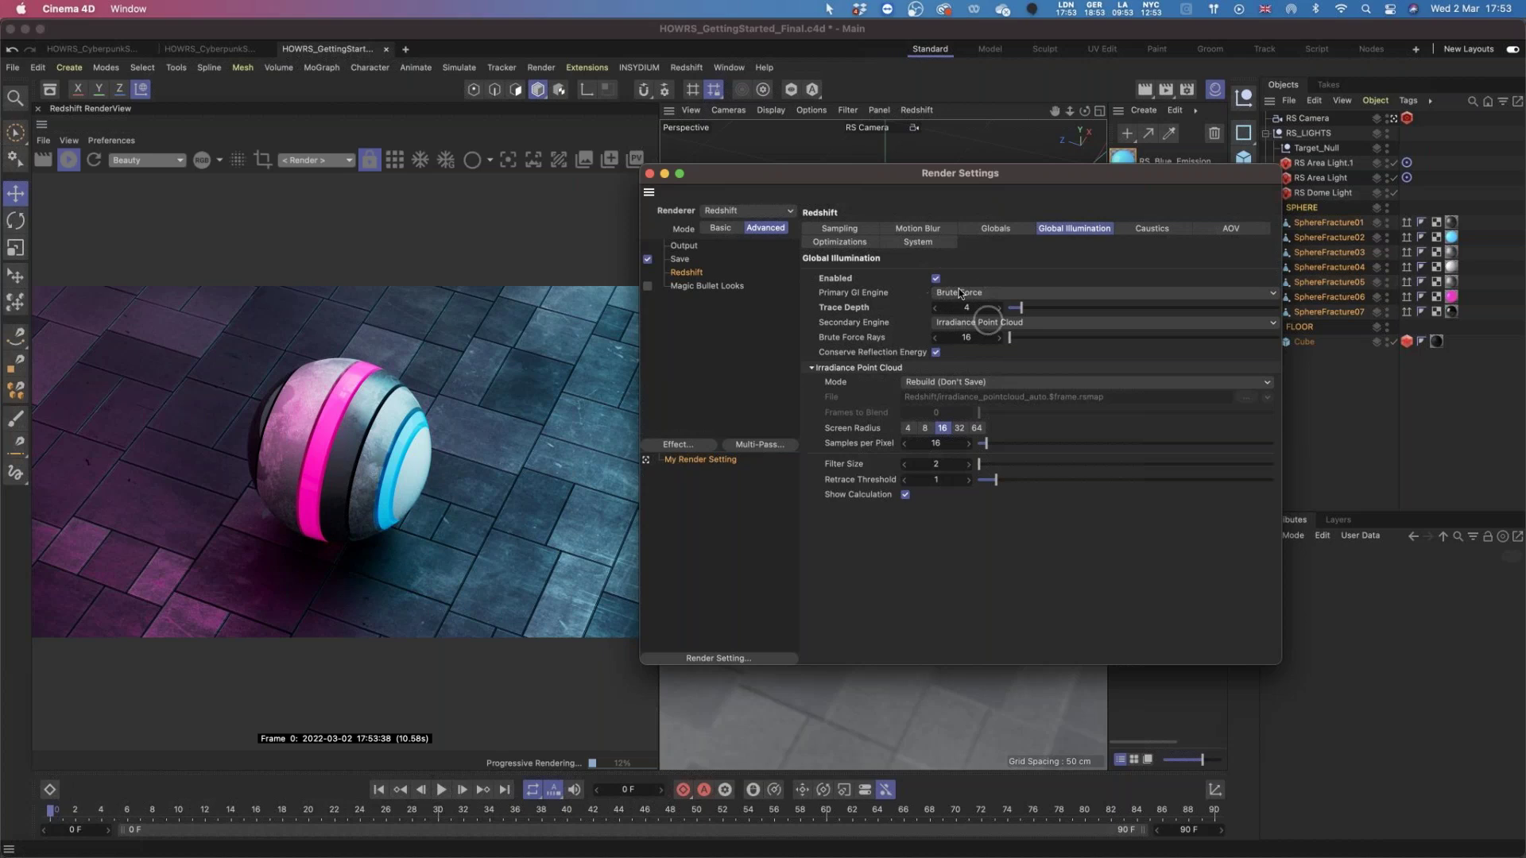
left_click(965, 323)
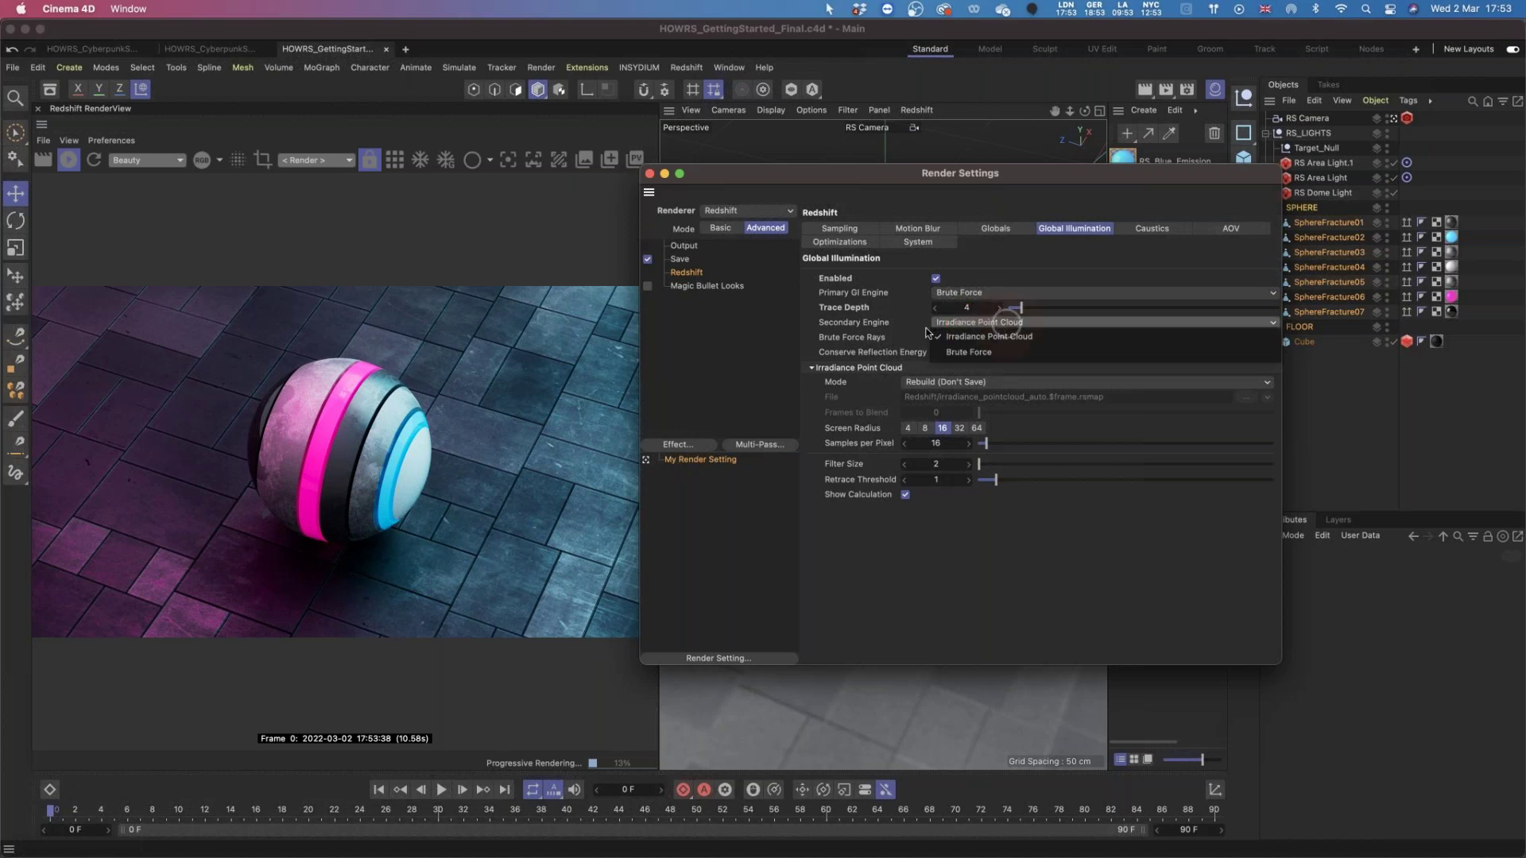
left_click(812, 322)
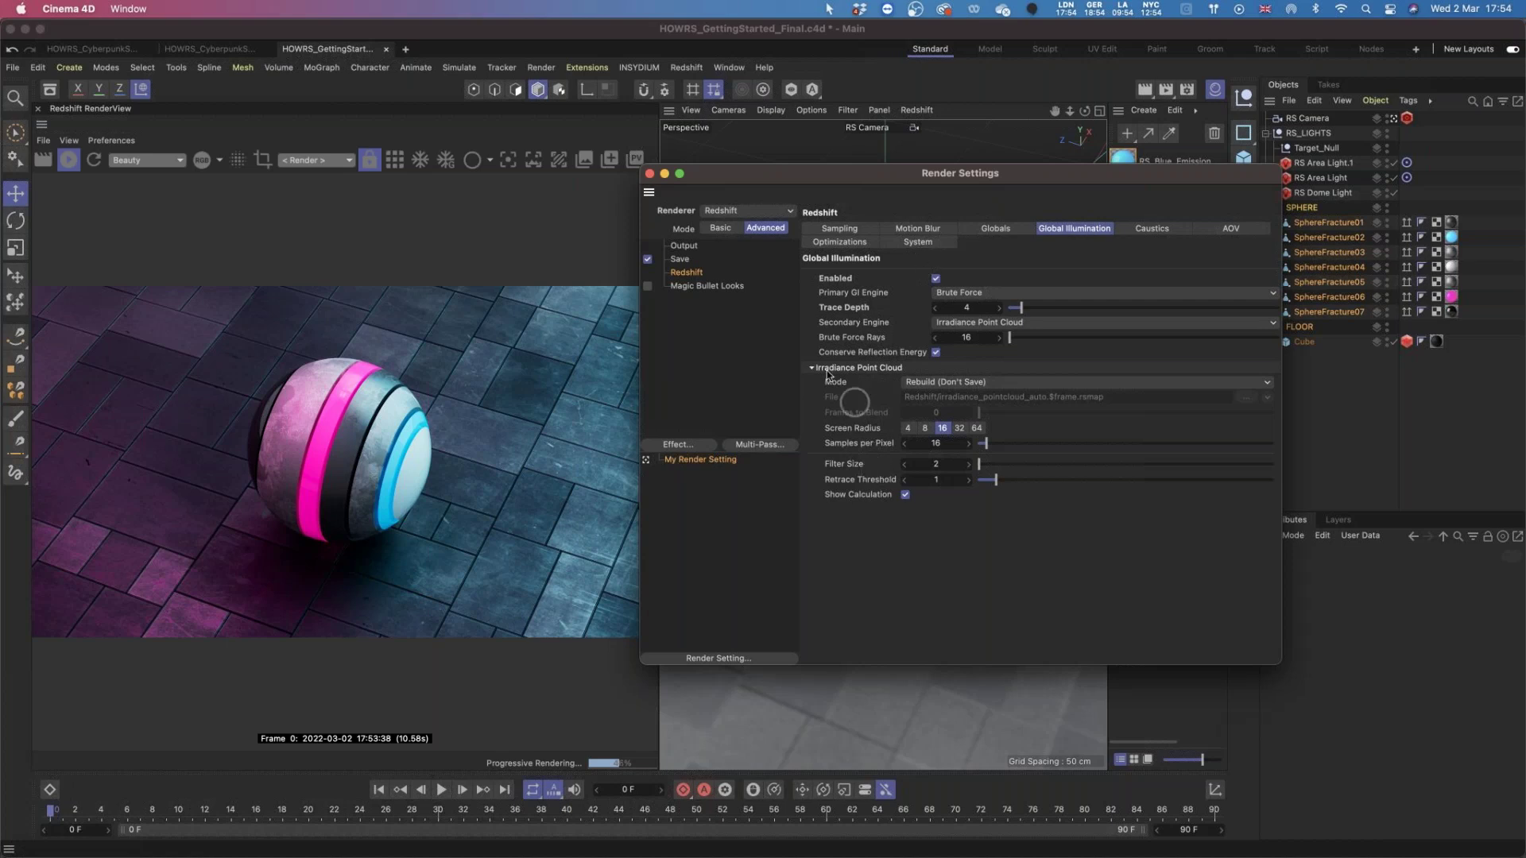
Try Irradiance Cache as the Primary GI Engine, and return it to Brute Force.
left_click(985, 292)
left_click(978, 310)
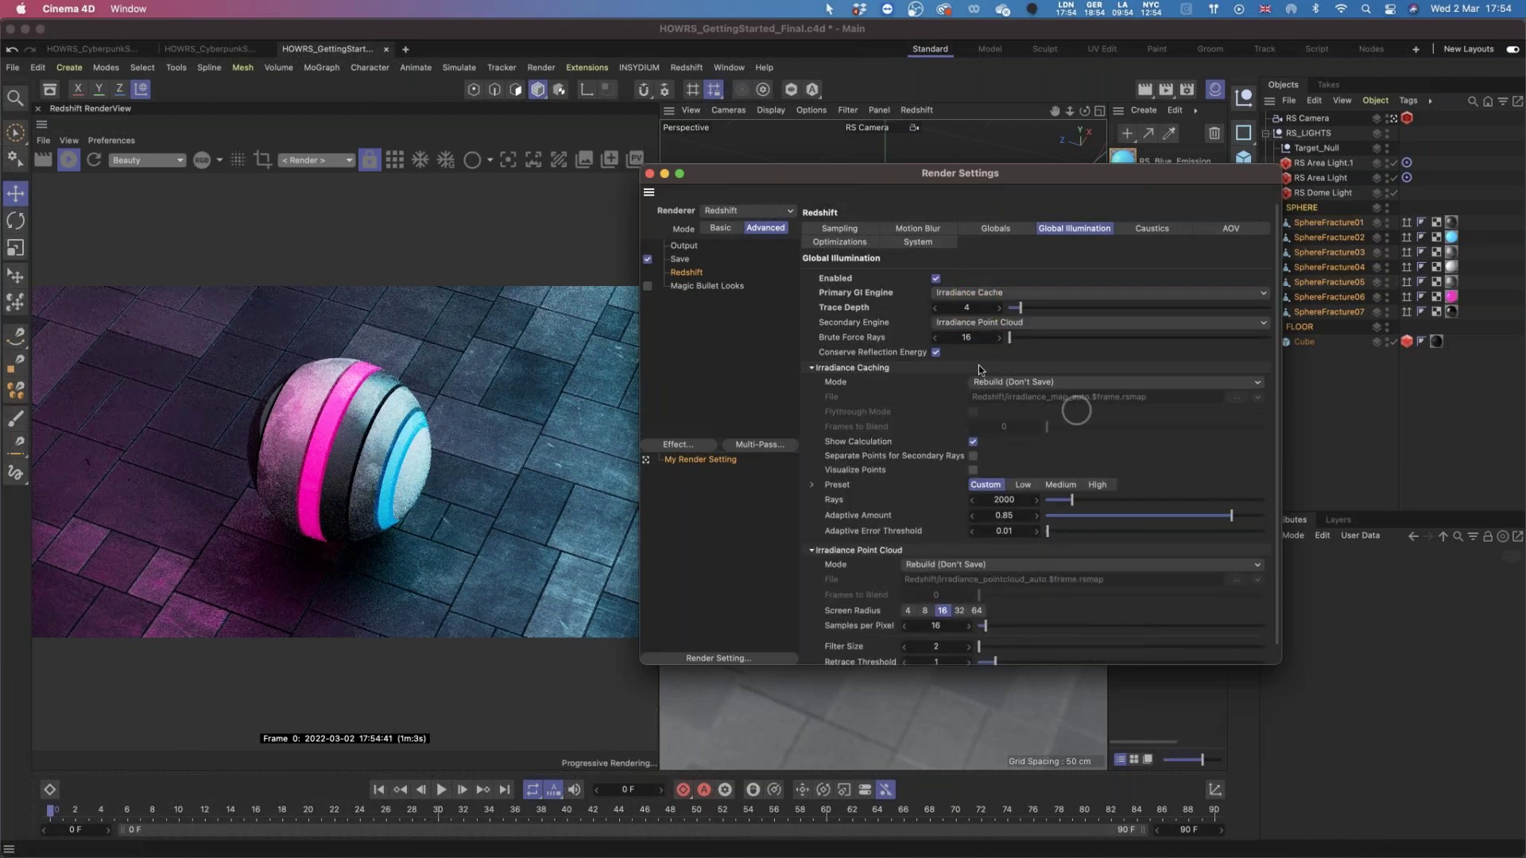
left_click(974, 294)
left_click(967, 326)
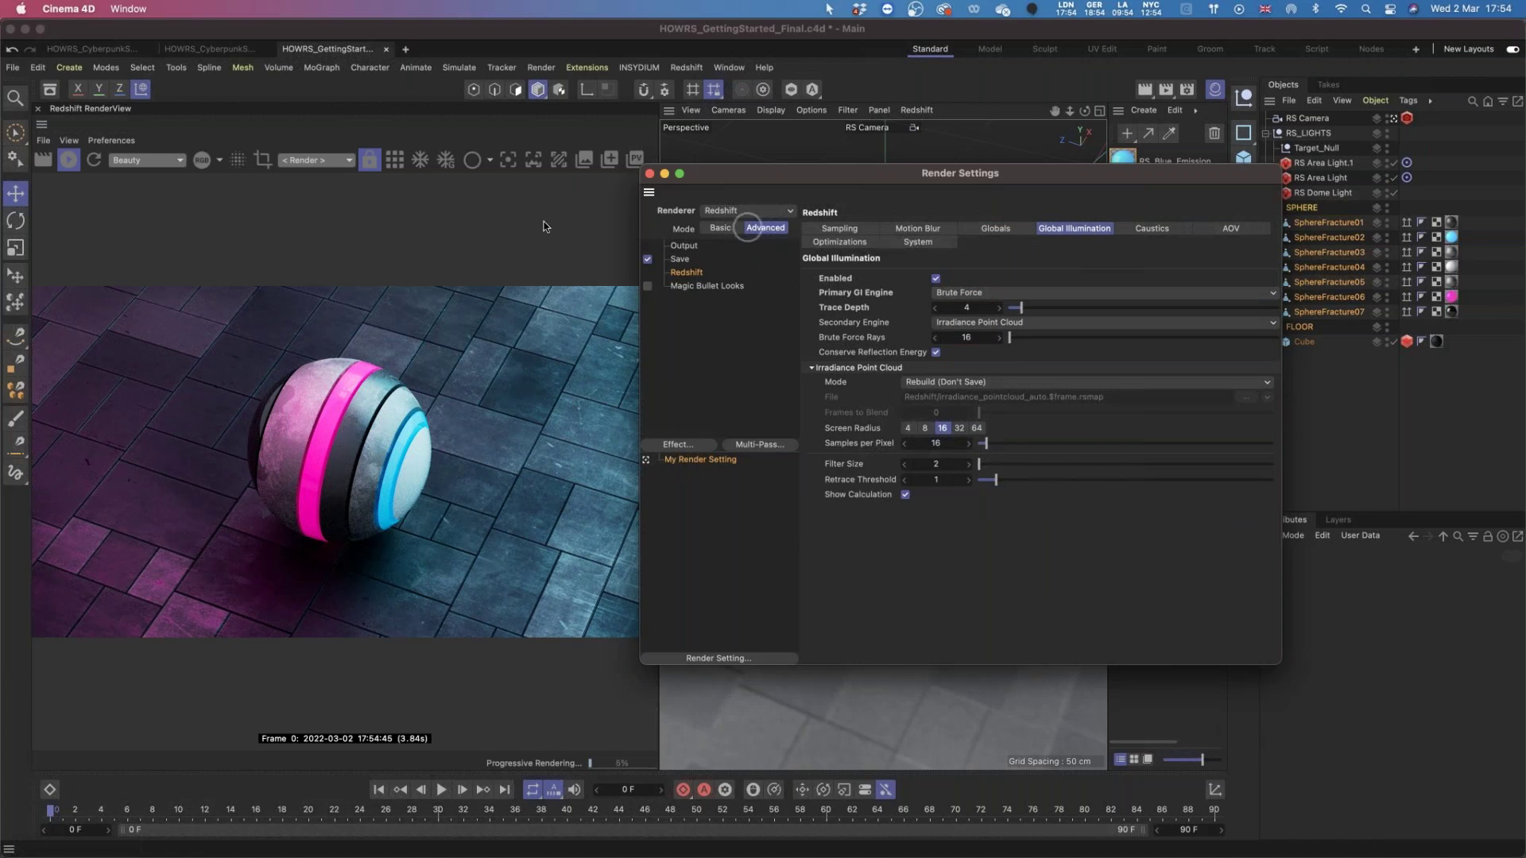
Look through the Caustics, Optimizations and System settings, ending on the Bucket Rendering options.
left_click(1149, 230)
left_click(841, 241)
left_click(895, 242)
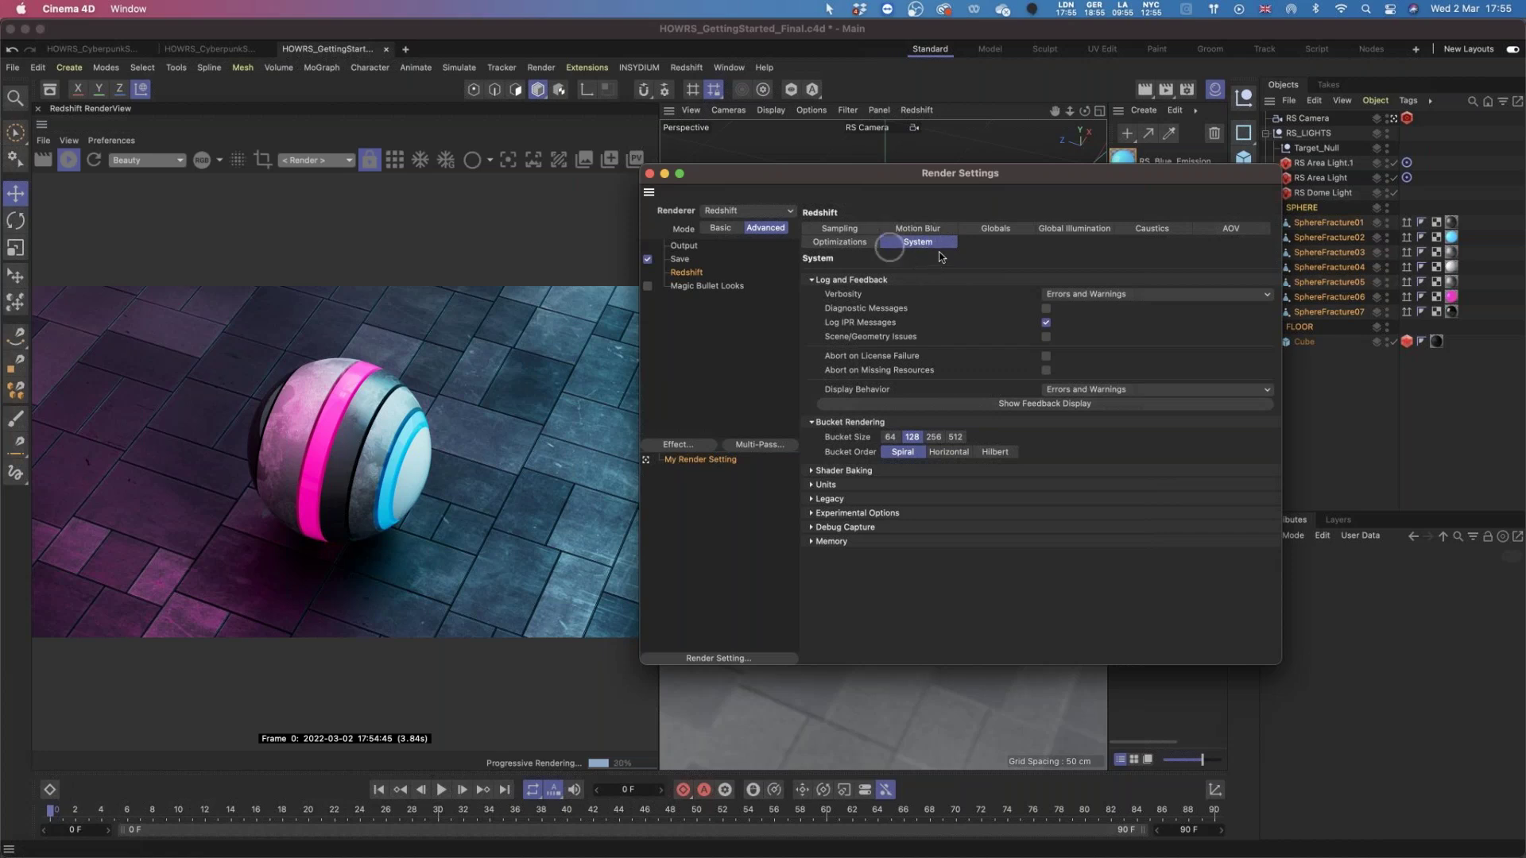
left_click(811, 422)
left_click(811, 422)
Turn on bucket rendering in the RenderView, set the Bucket Size to 256 and restart the live render.
left_click(392, 160)
left_click(291, 419)
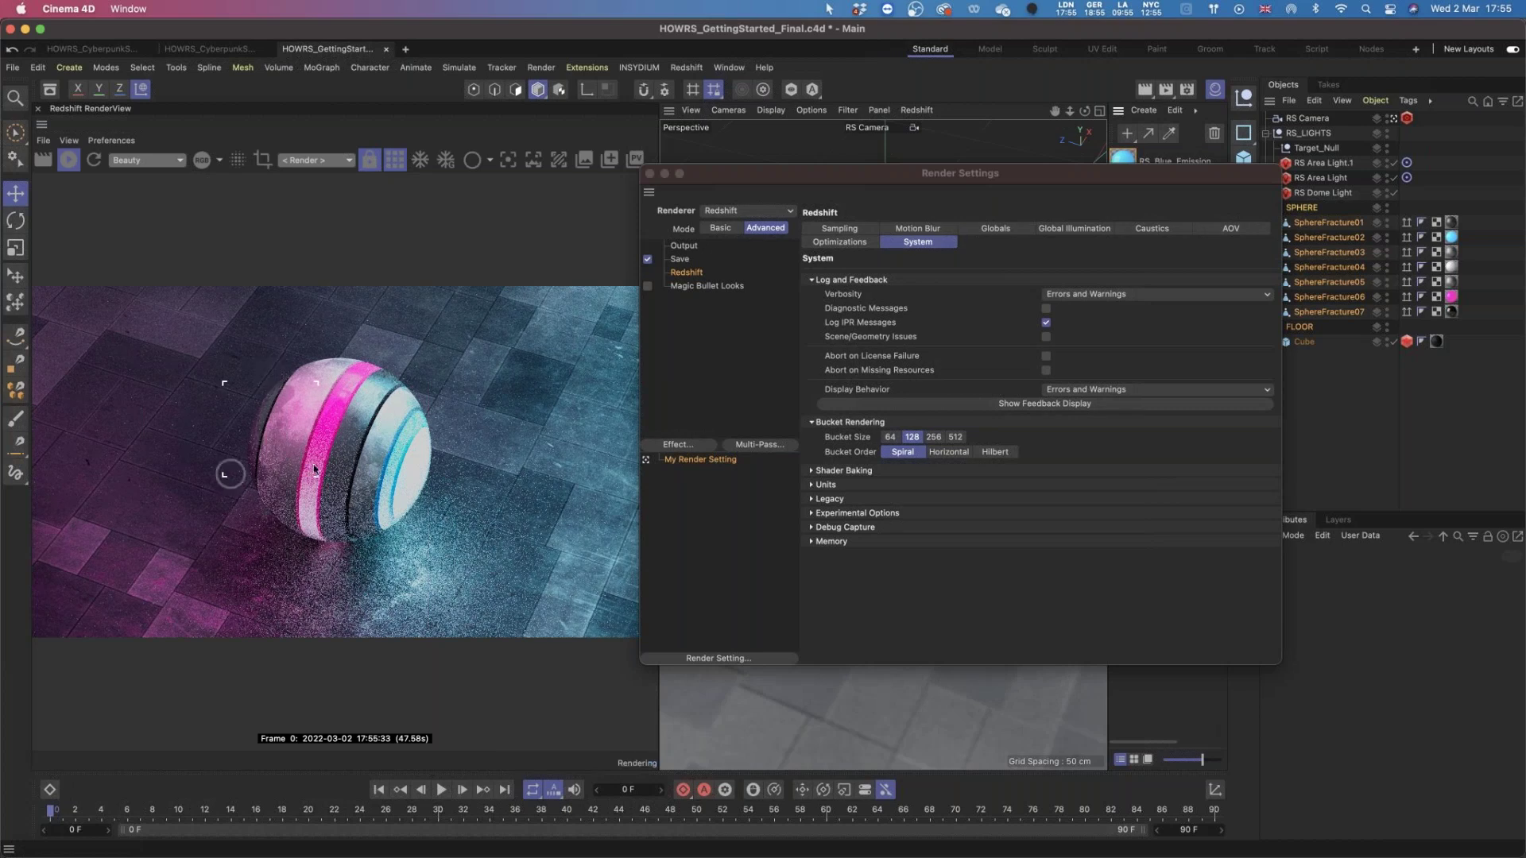
left_click(934, 437)
left_click(933, 437)
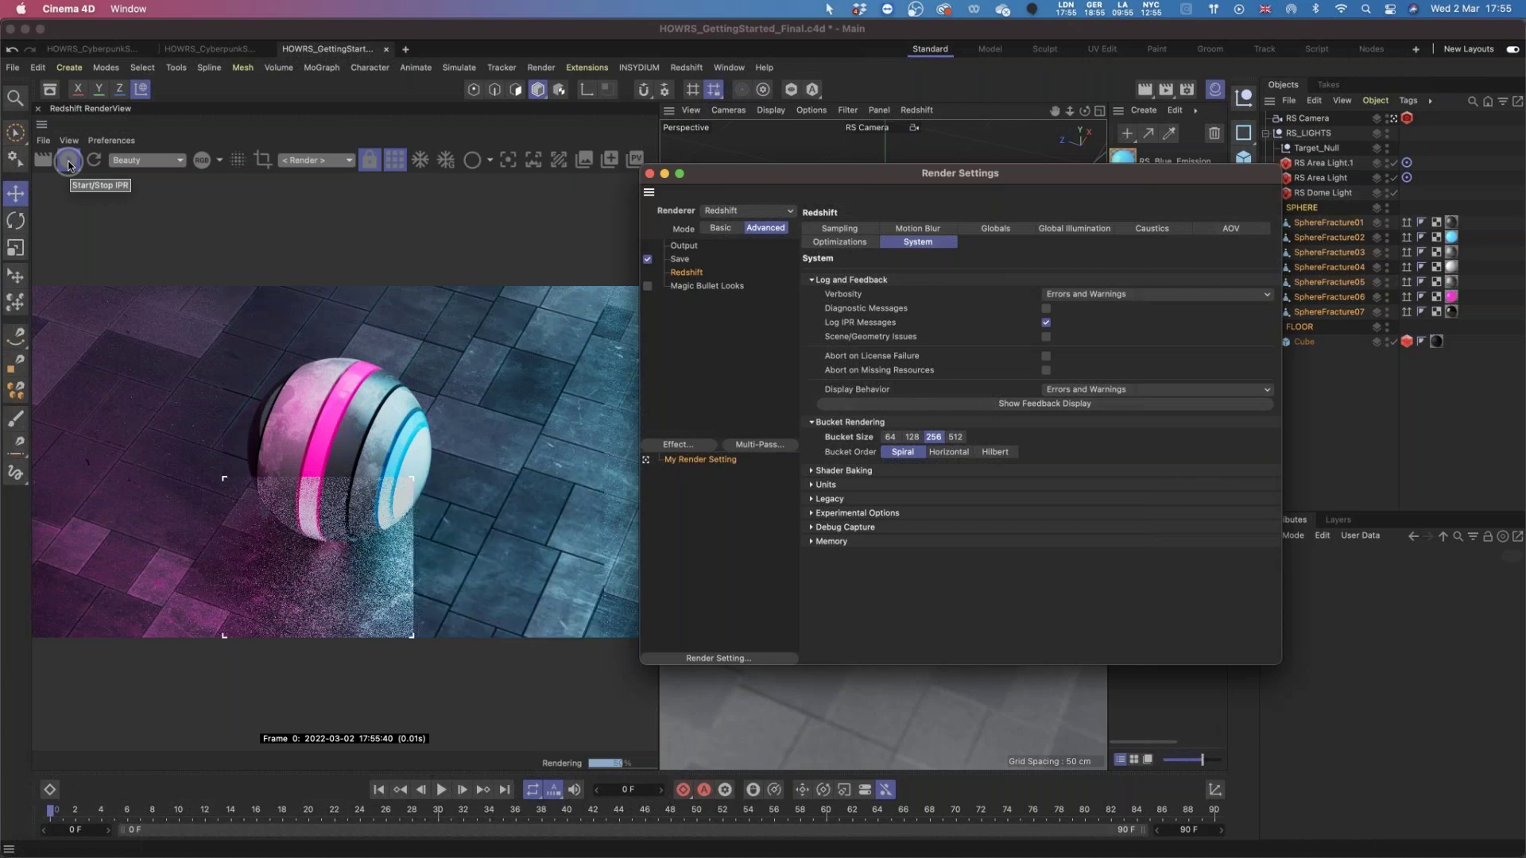
left_click(68, 162)
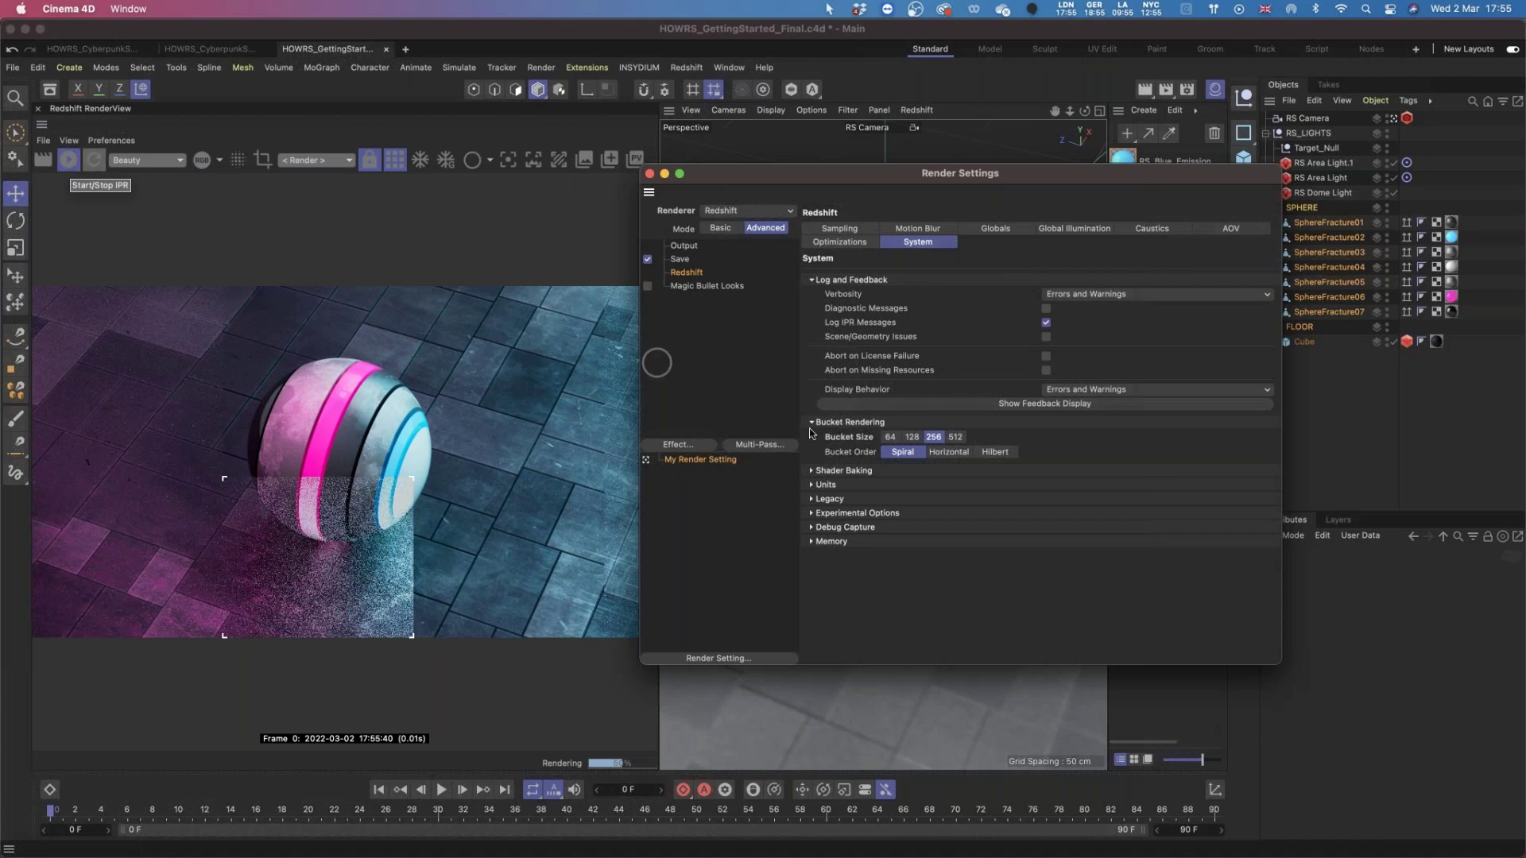
left_click(762, 397)
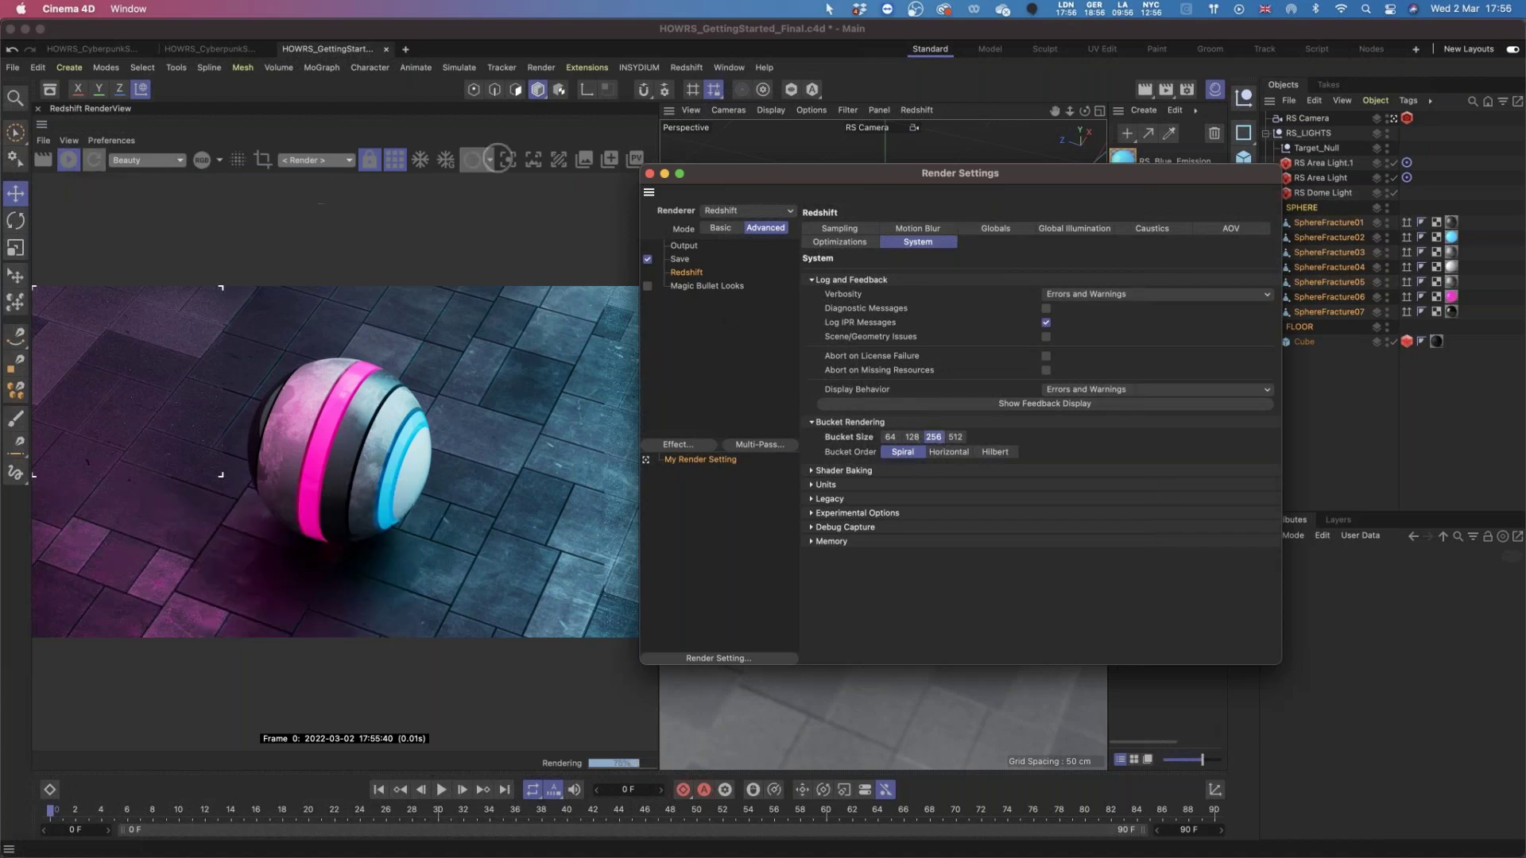
Review the compute devices in the Redshift preferences and close the preferences.
left_click(696, 69)
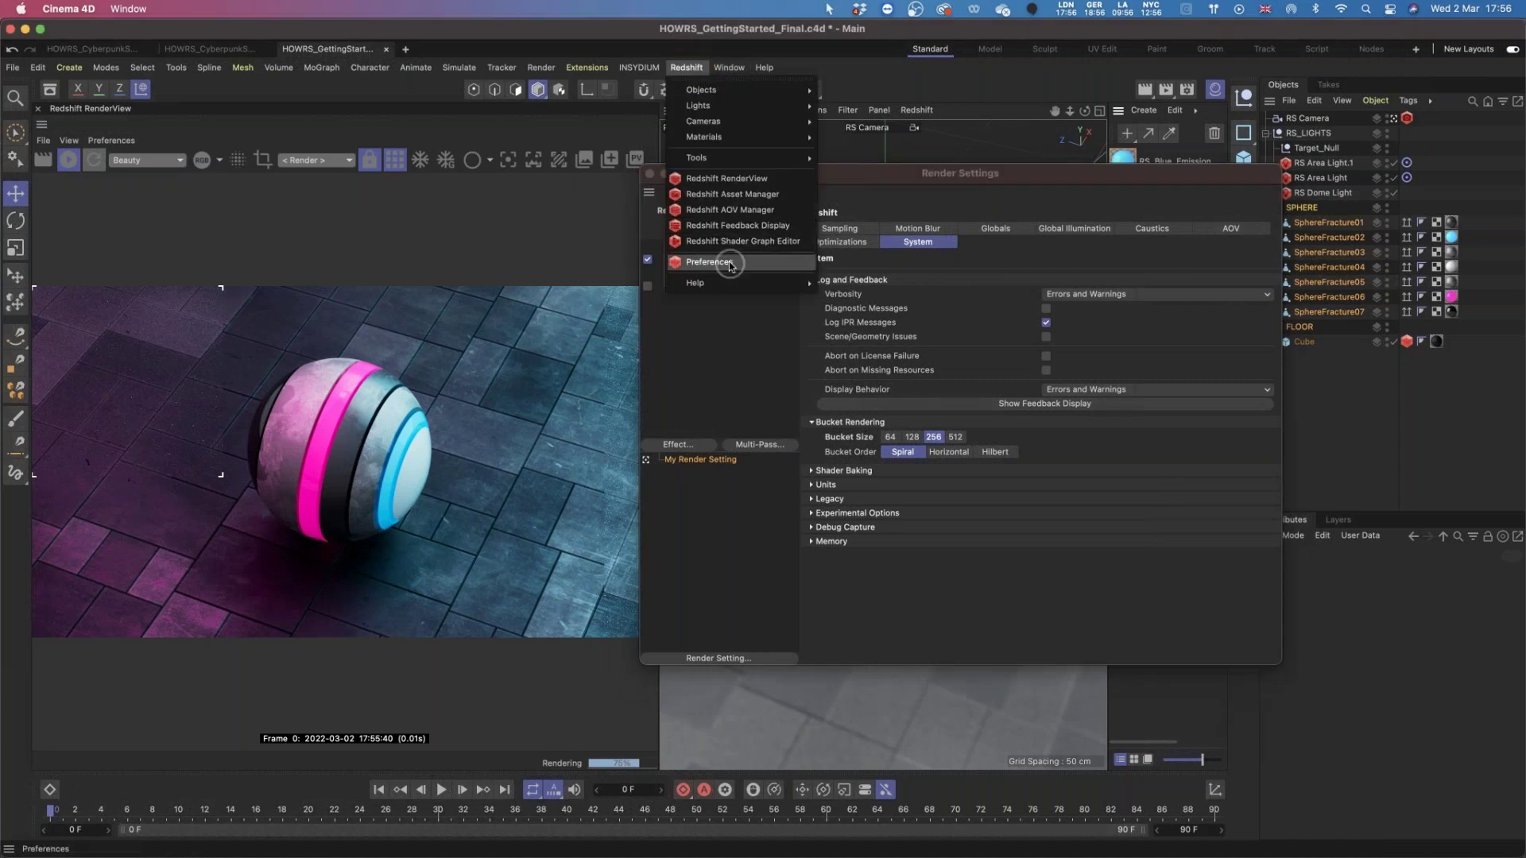
left_click(757, 261)
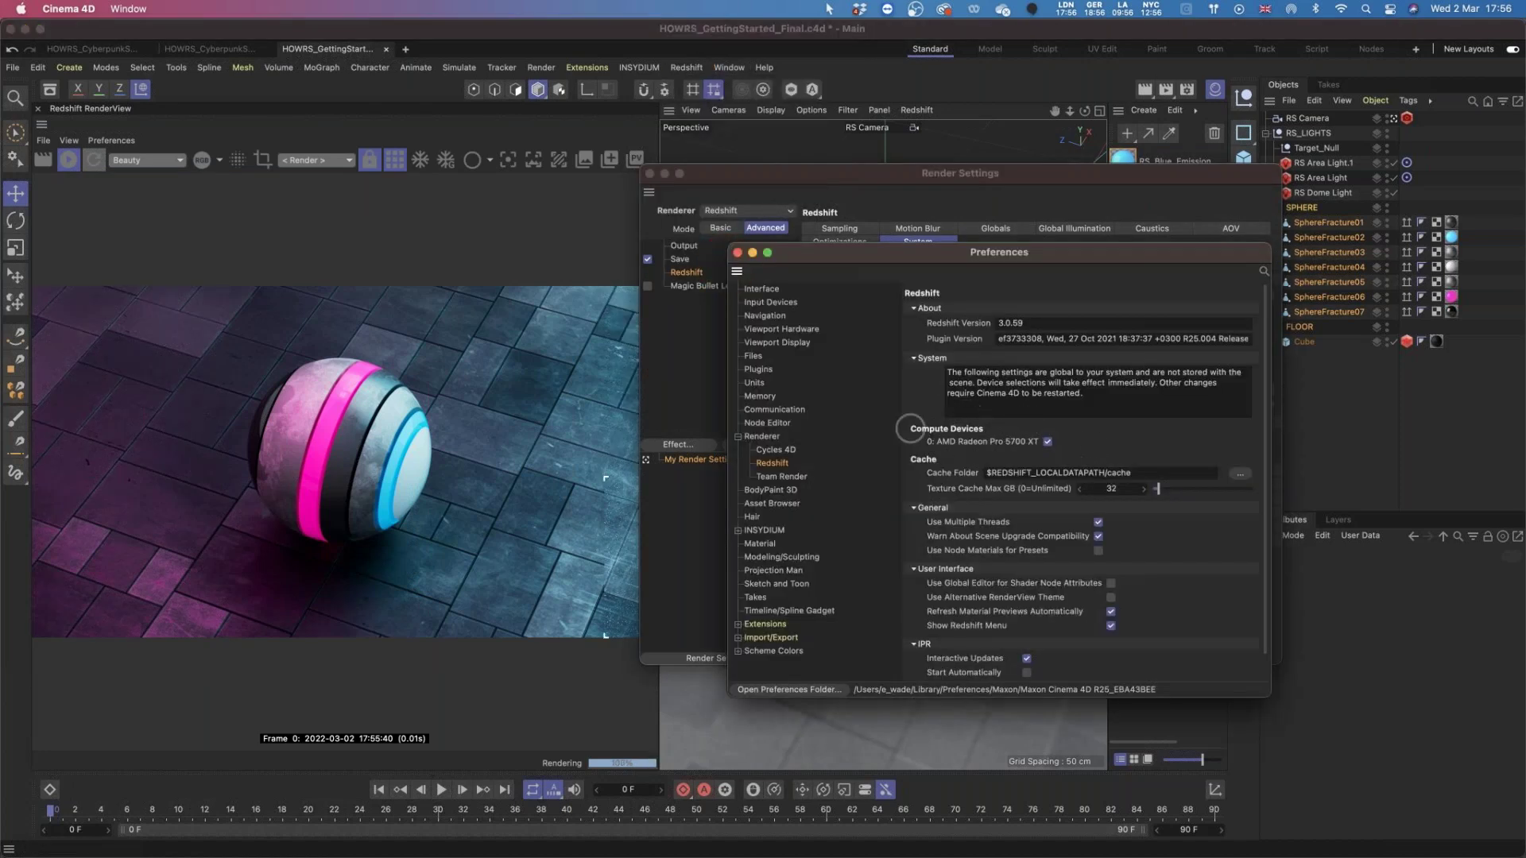
left_click(737, 253)
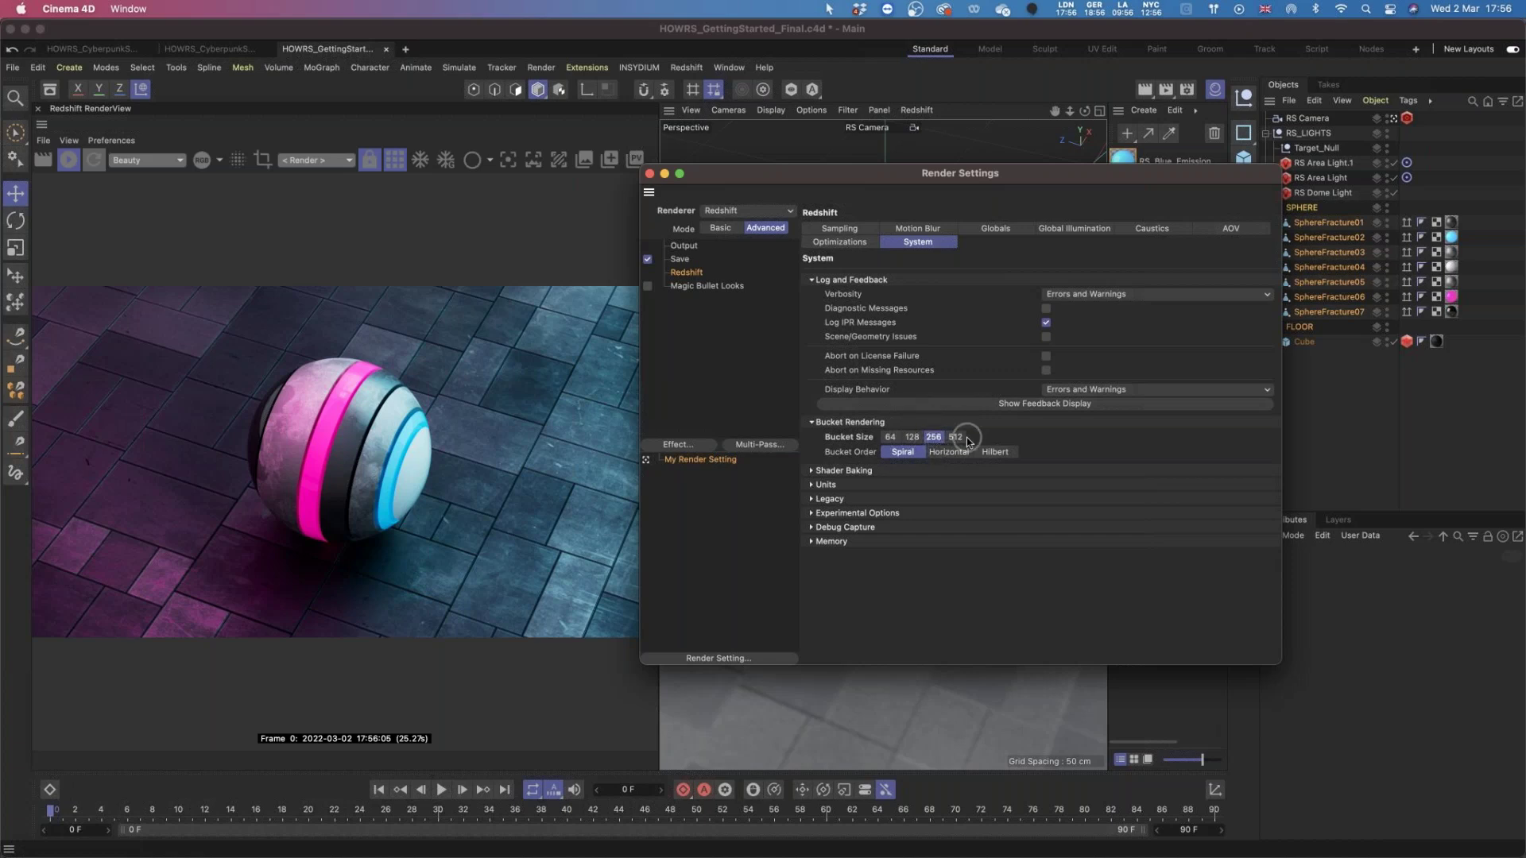
Switch bucket rendering off in the RenderView and open the AOV Manager from the AOV render settings.
left_click(396, 166)
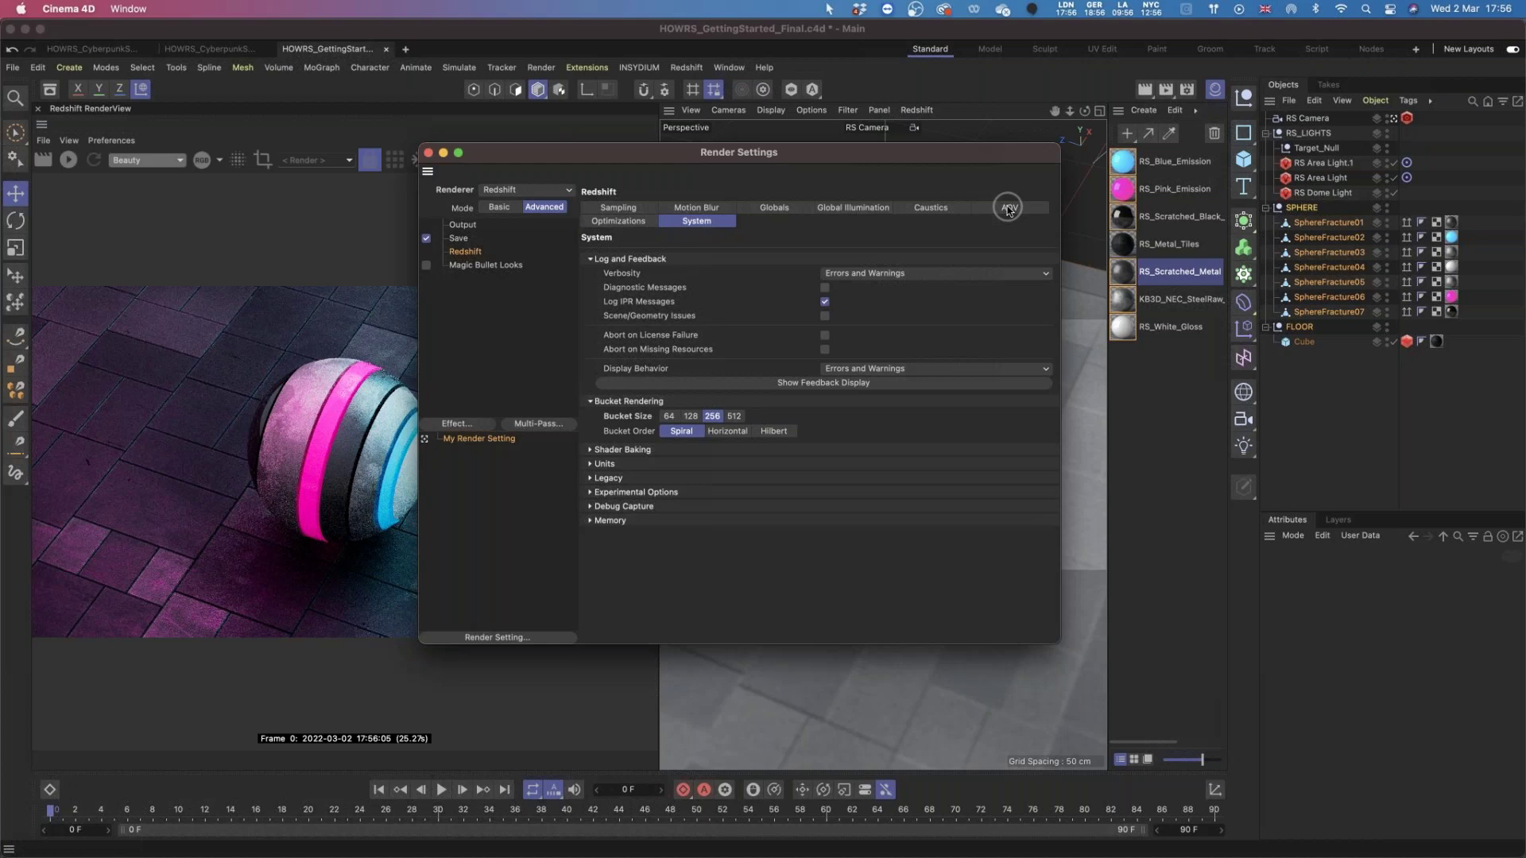
left_click(1010, 208)
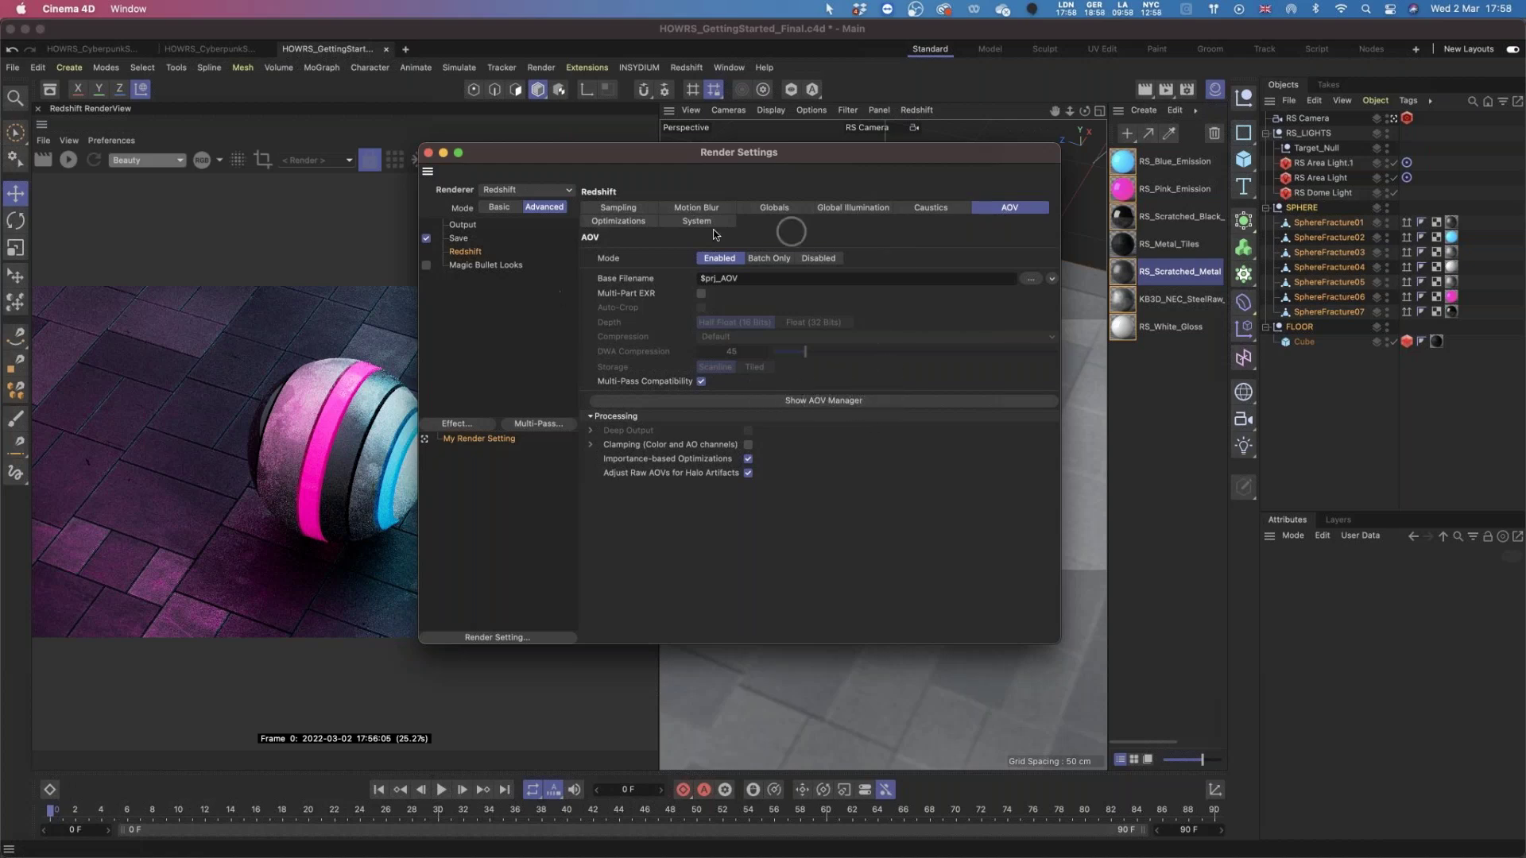
left_click_drag(775, 154, 960, 161)
left_click(998, 408)
left_click_drag(742, 231, 941, 266)
Add Diffuse Lighting, Global Illumination and Refractions passes to the AOV list.
scroll(649, 350, "down", 5)
scroll(650, 438, "down", 1)
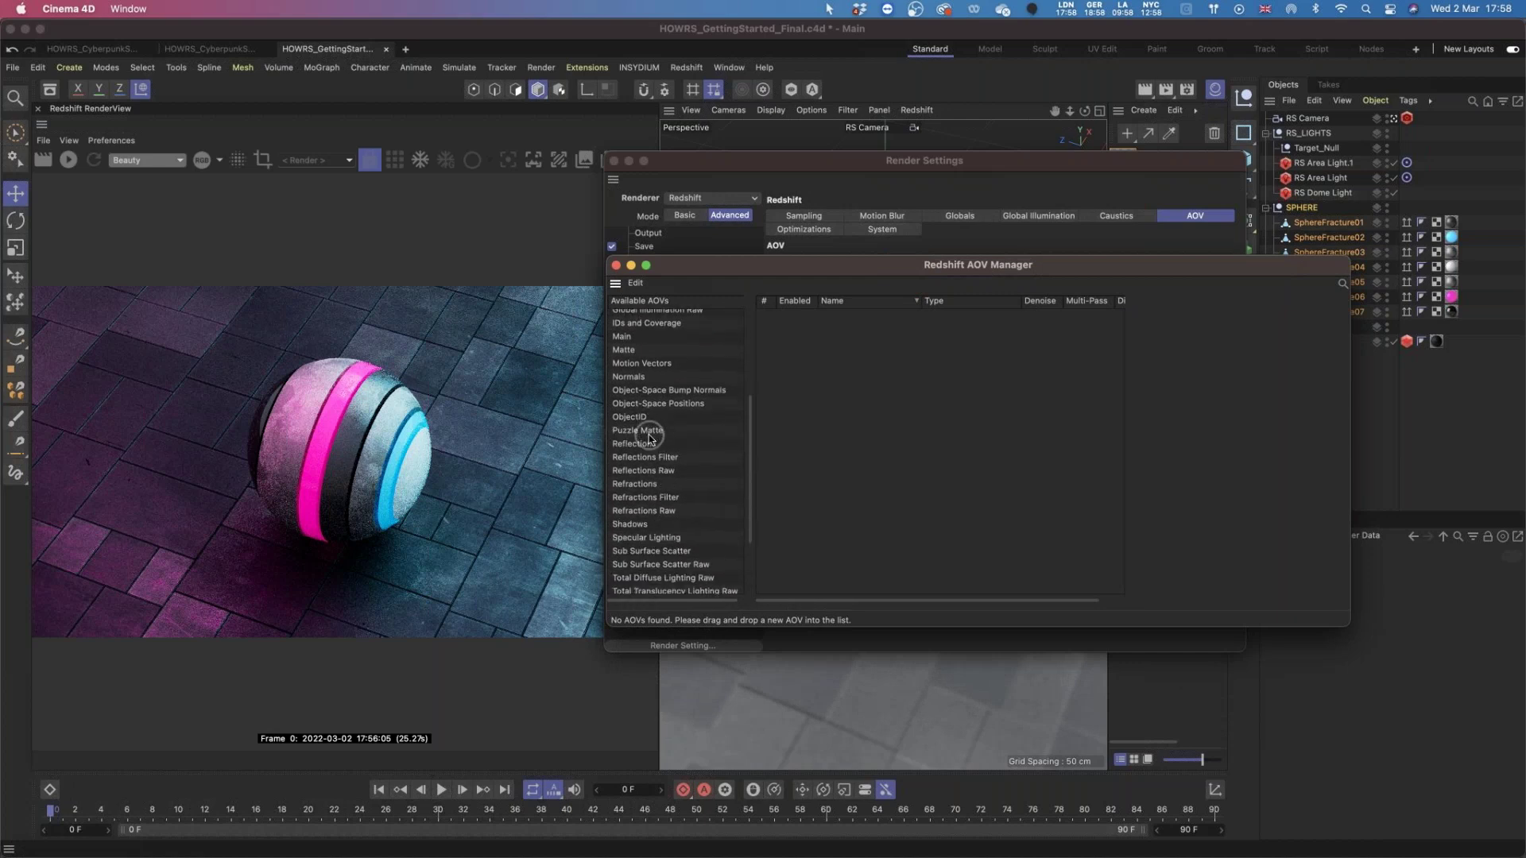
scroll(695, 426, "down", 2)
scroll(694, 425, "up", 6)
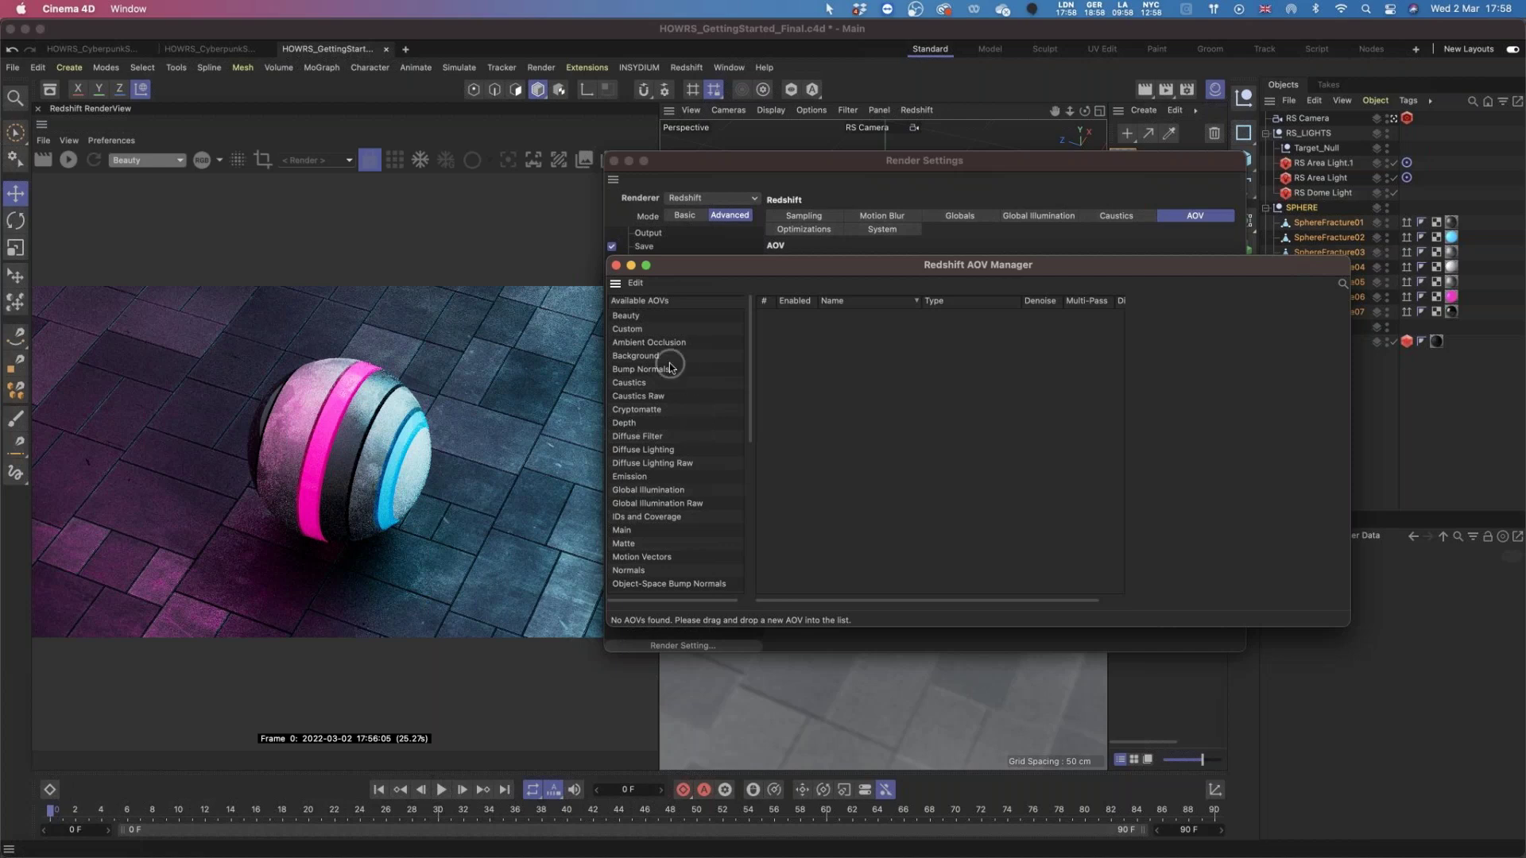
left_click_drag(647, 450, 920, 424)
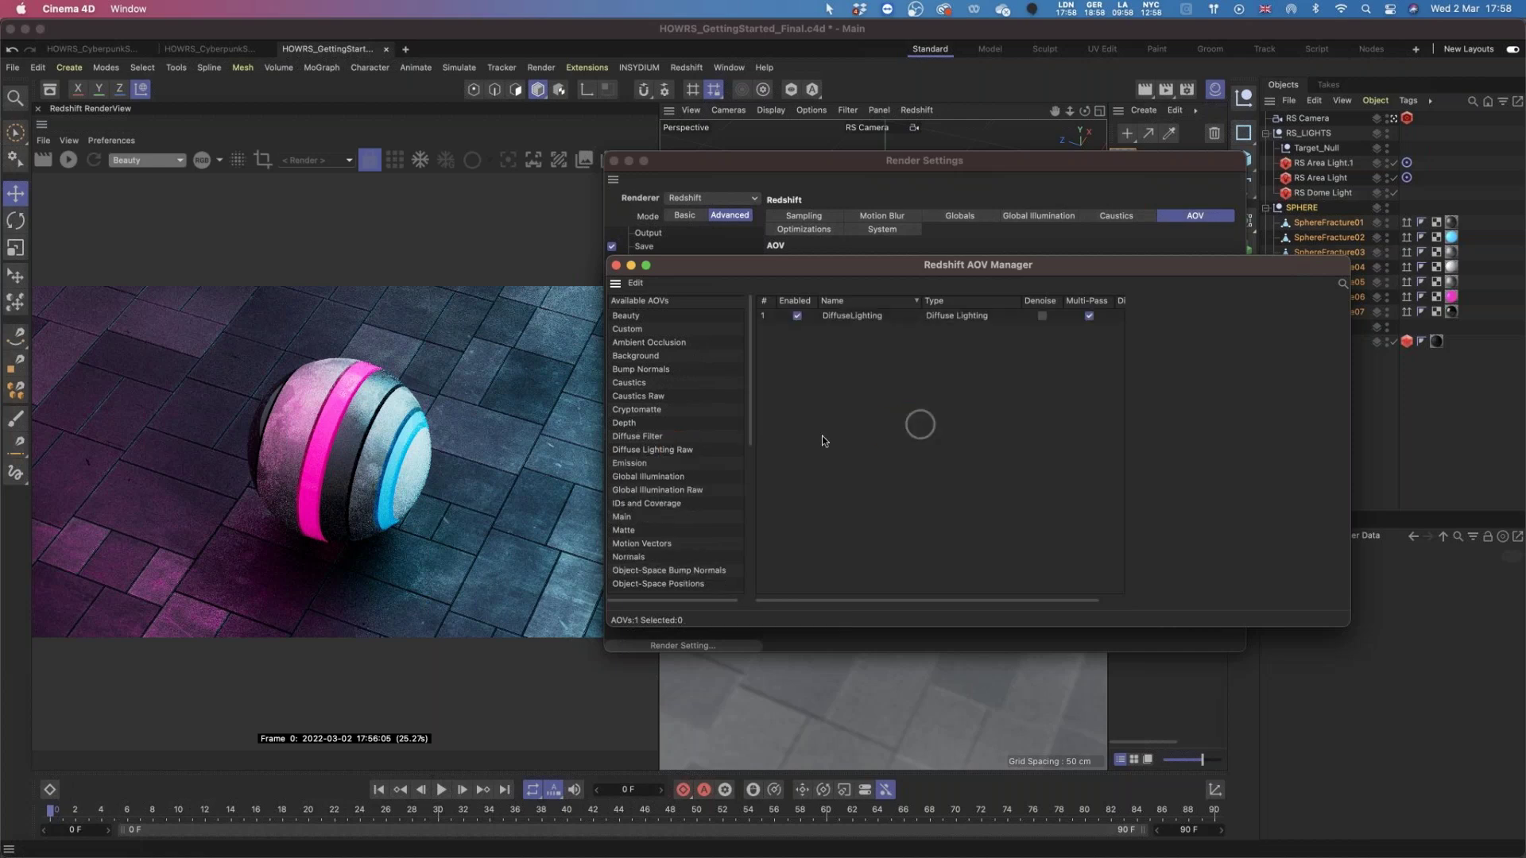
left_click_drag(650, 475, 961, 443)
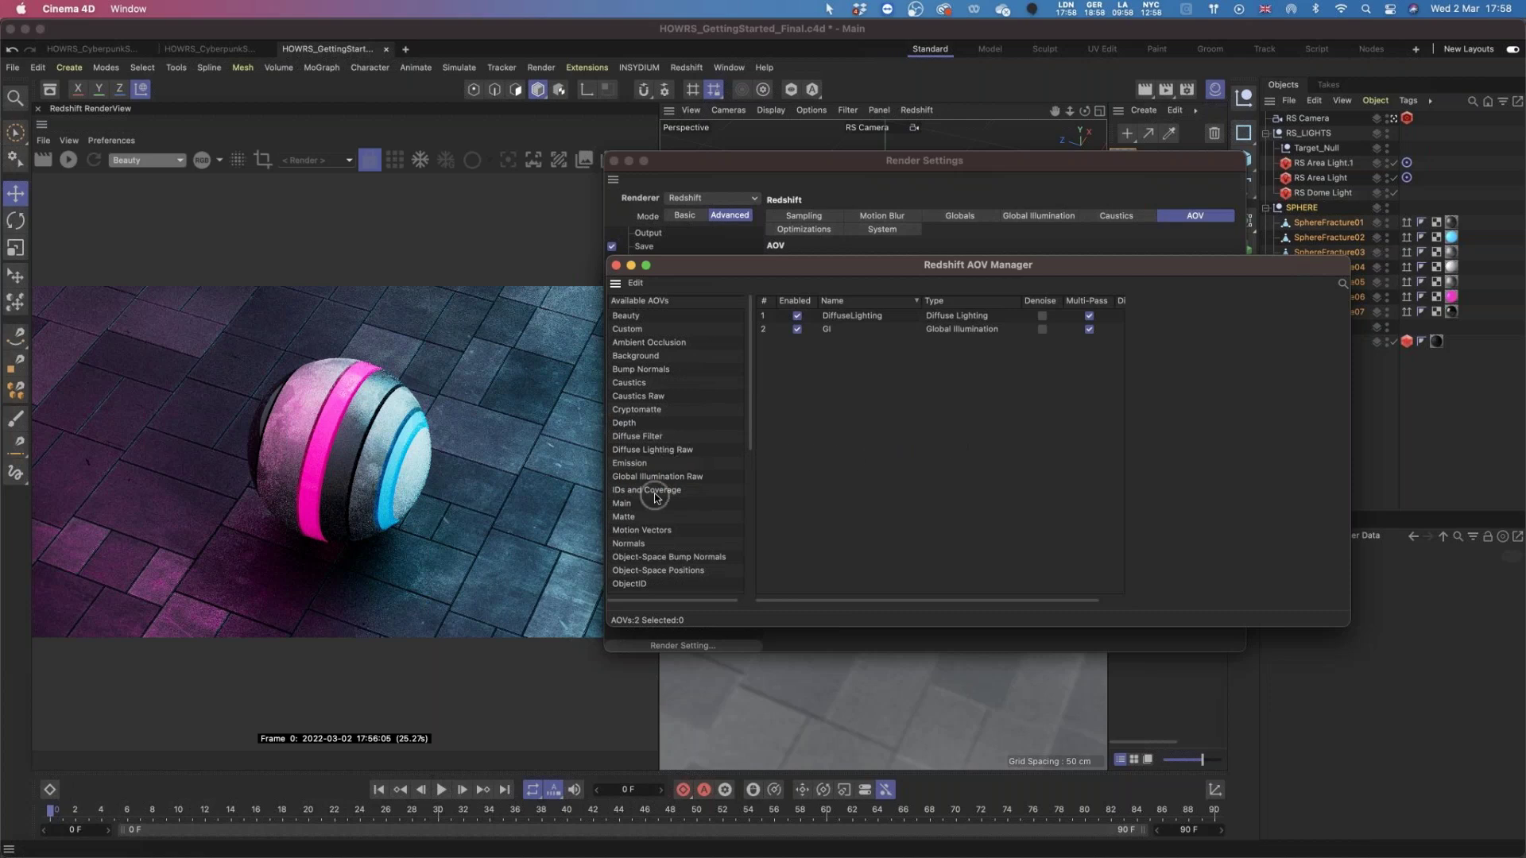
scroll(647, 398, "down", 5)
left_click_drag(645, 548, 850, 509)
Enlarge the AOV Manager and add the Reflections and Specular Lighting passes.
left_click_drag(926, 627, 940, 789)
left_click_drag(907, 267, 893, 205)
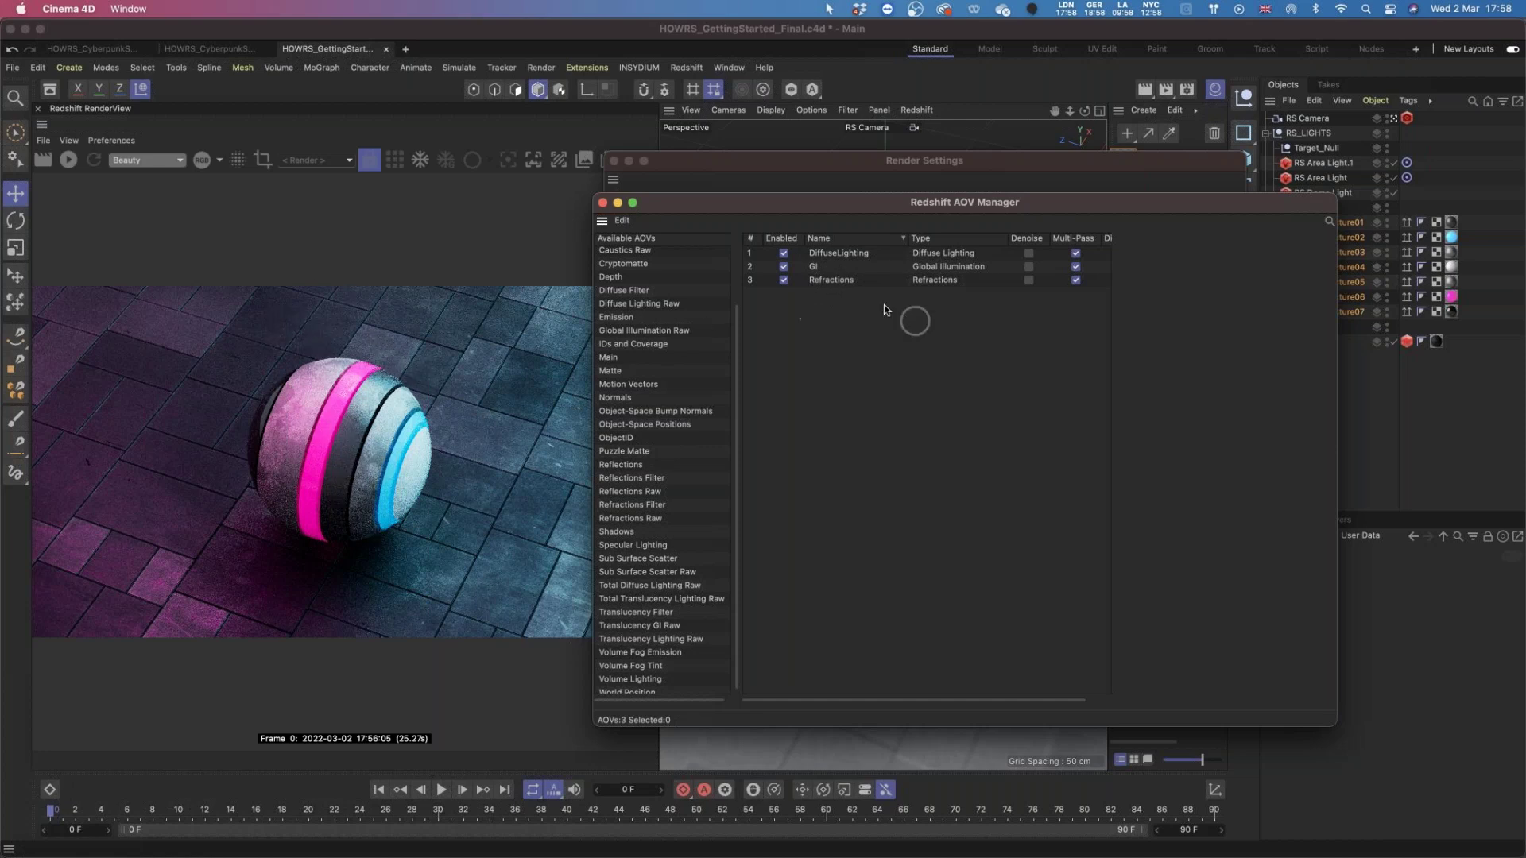
left_click(653, 461)
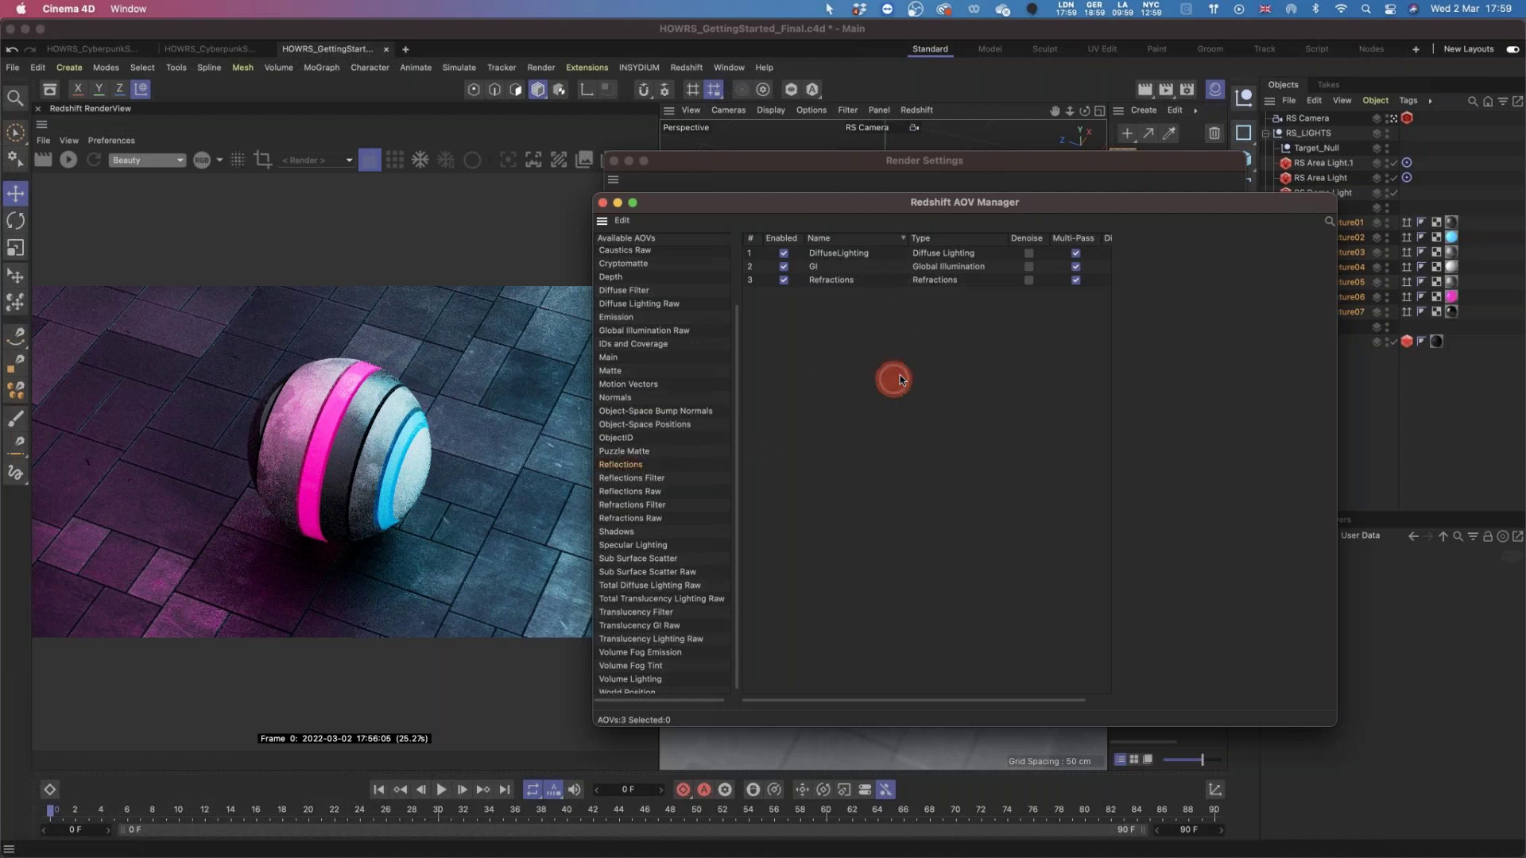
left_click_drag(656, 458, 901, 378)
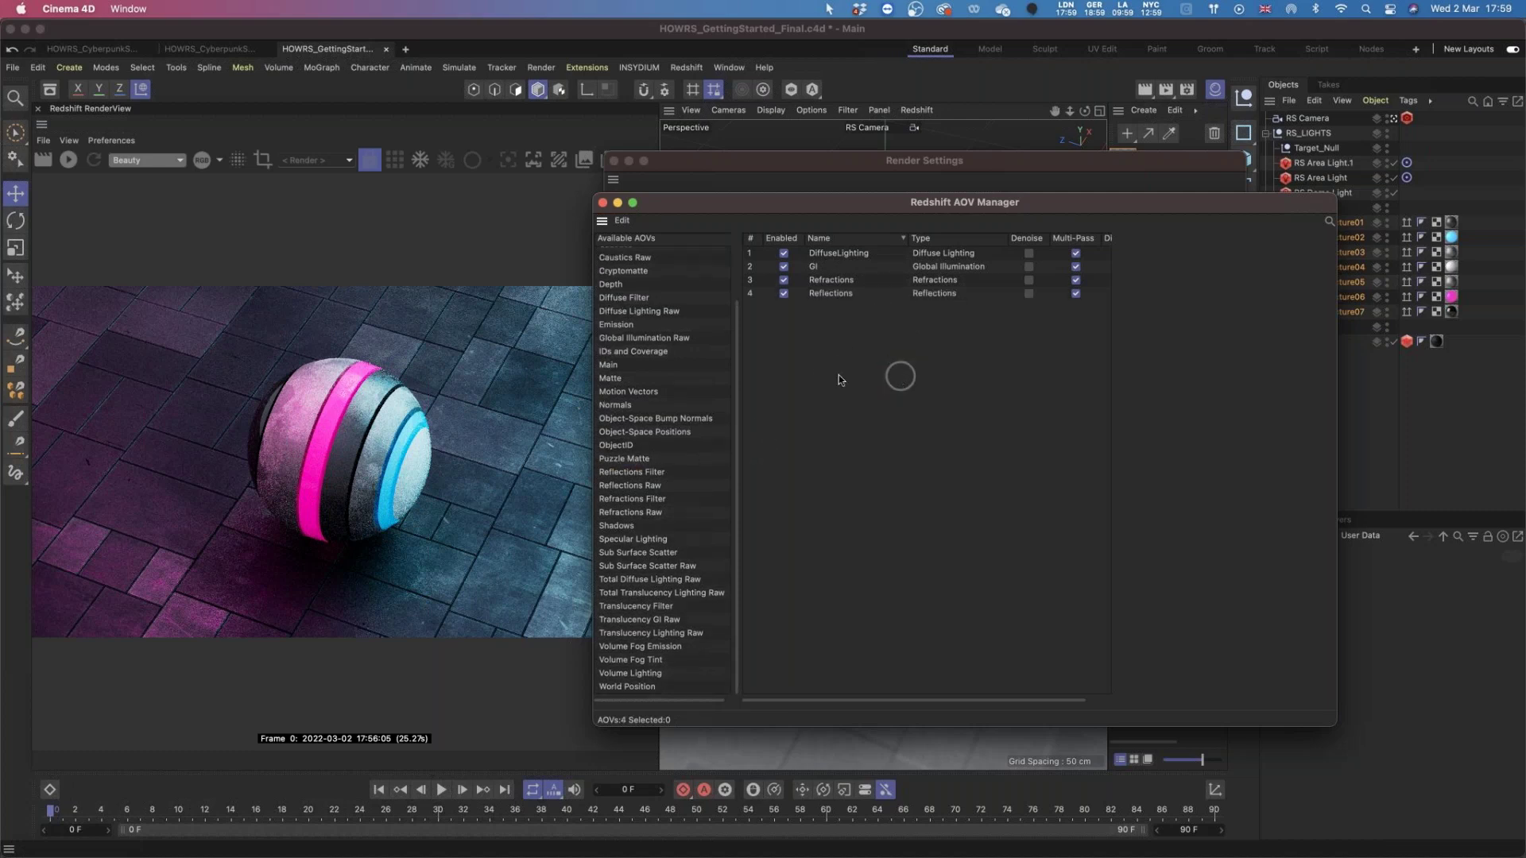
left_click_drag(634, 539, 815, 545)
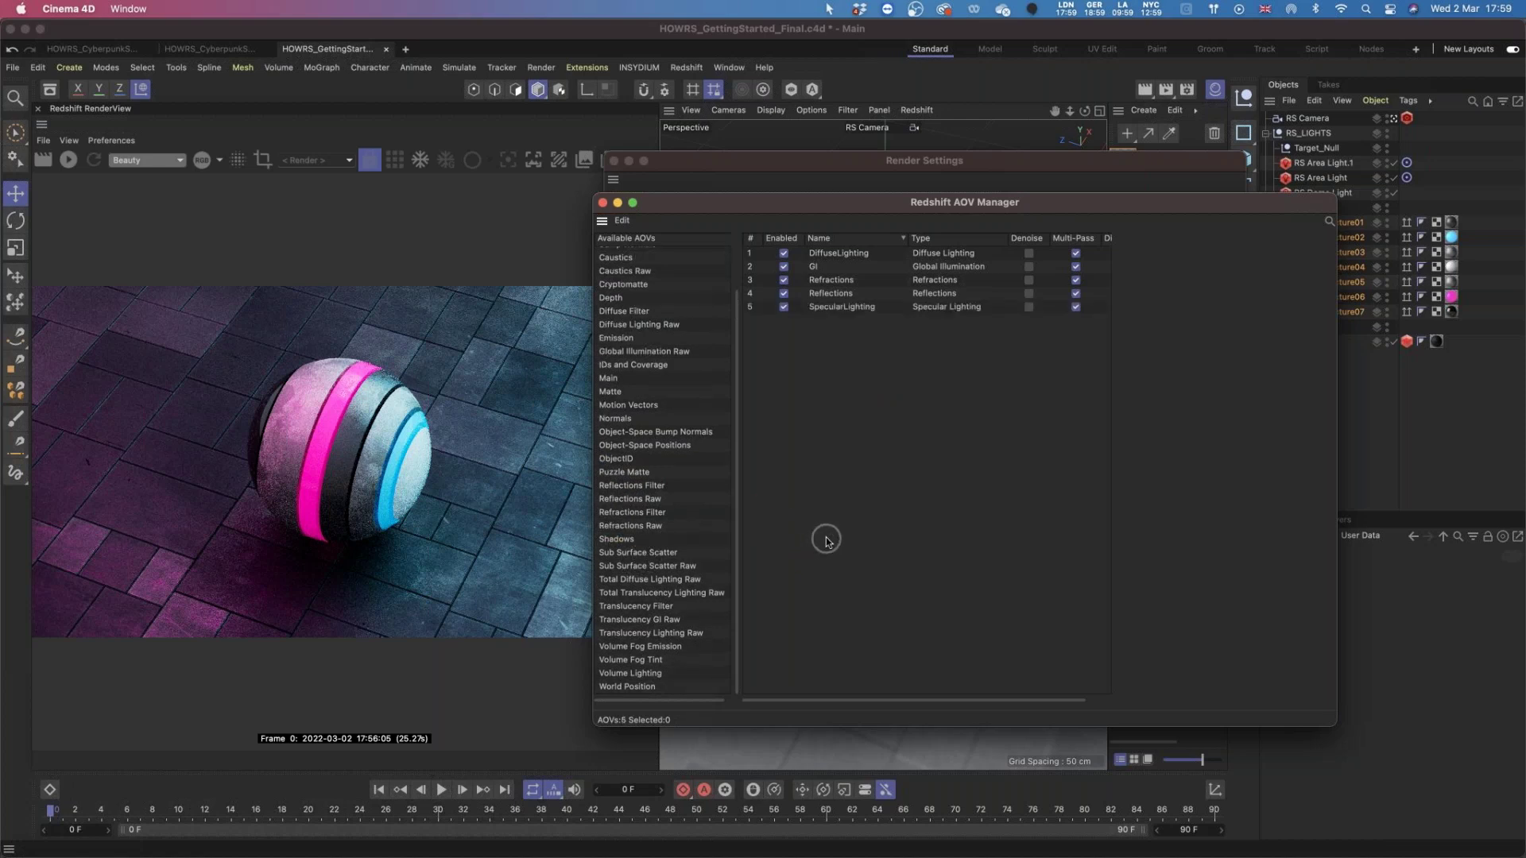
Show the Diffuse Lighting AOV's settings and widen the manager to reveal all columns of the AOV list.
left_click(836, 254)
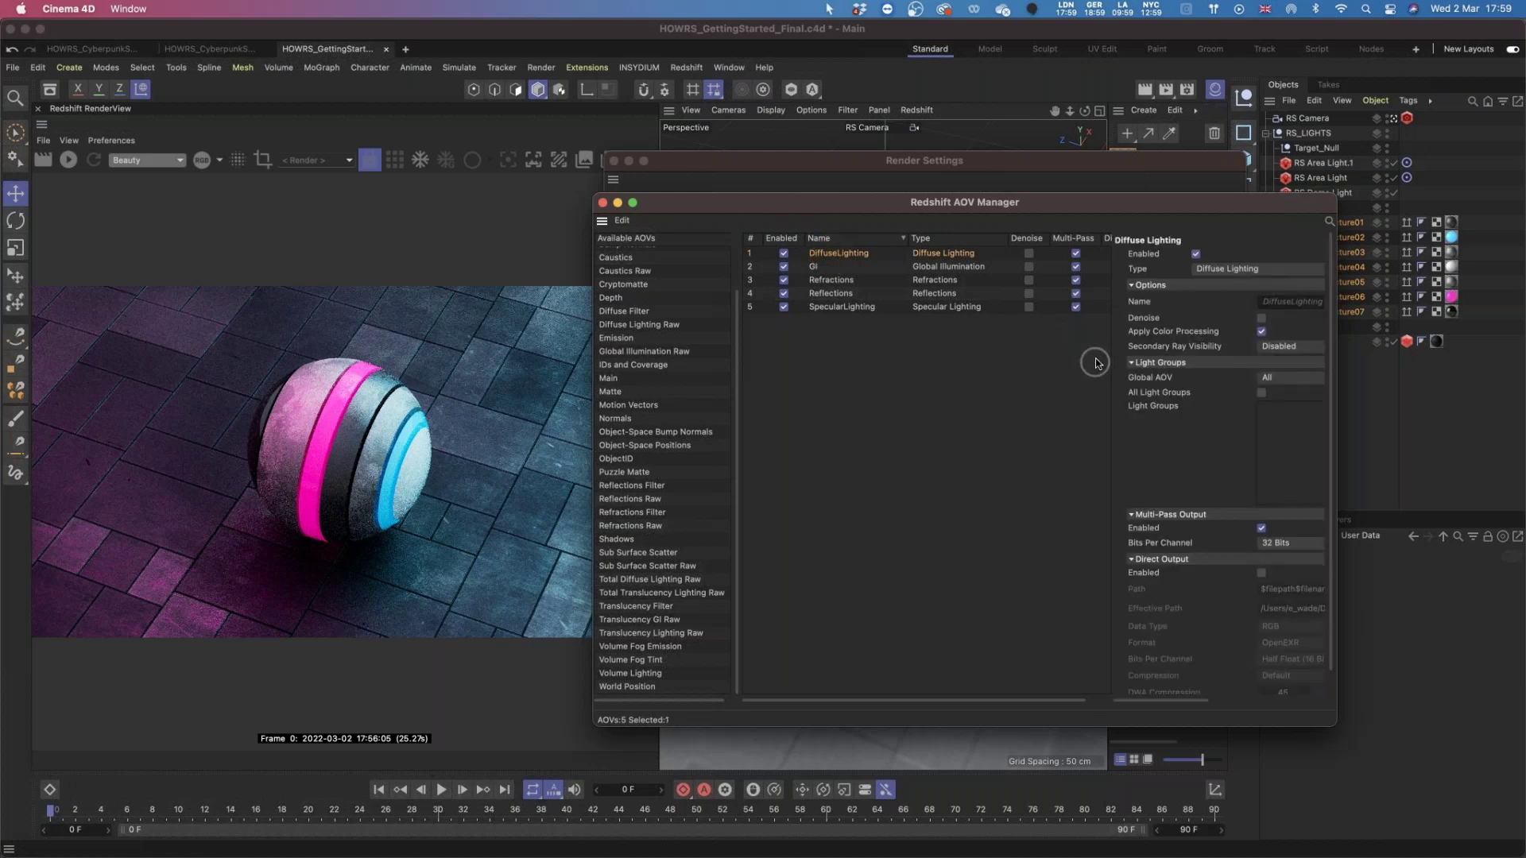
left_click_drag(1112, 357, 1006, 341)
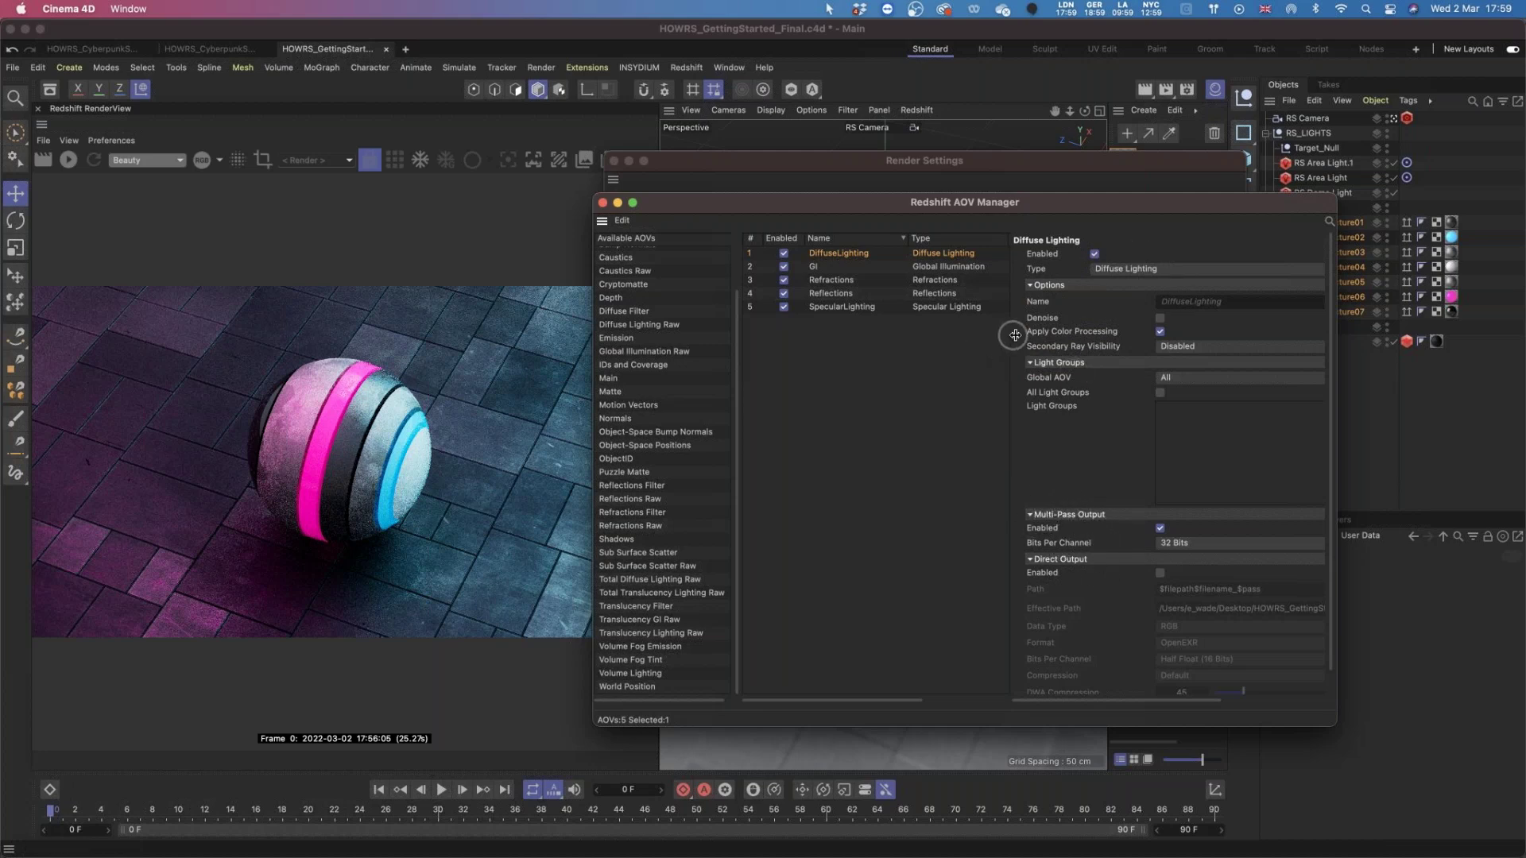
left_click_drag(1009, 338, 1134, 339)
left_click_drag(593, 334, 436, 334)
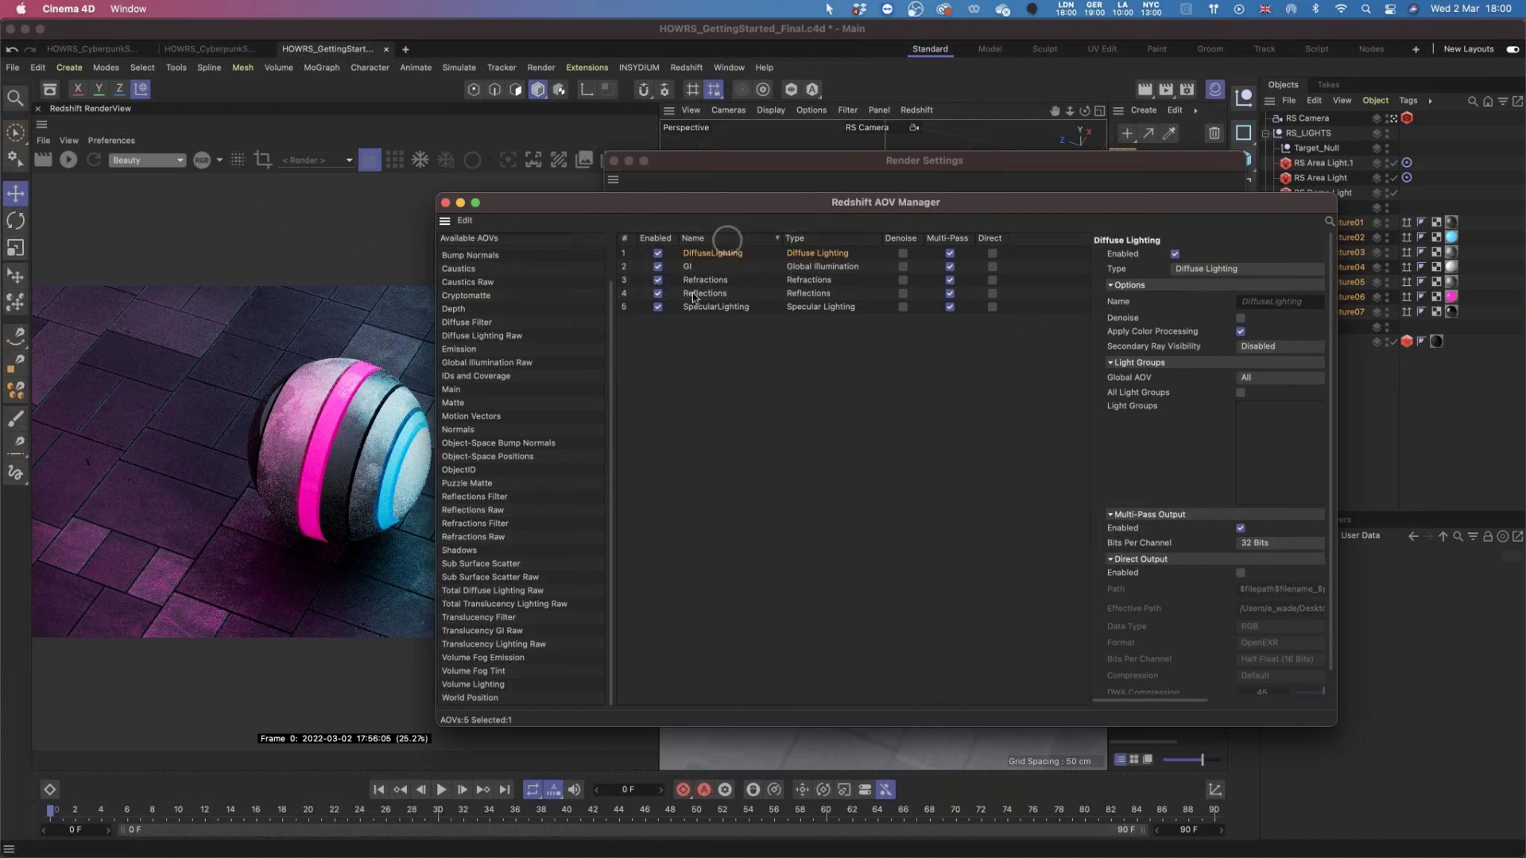
Enable Direct Output for the Diffuse Lighting AOV and review its Bits Per Channel choices, keeping Half Float (16 Bits).
left_click(992, 253)
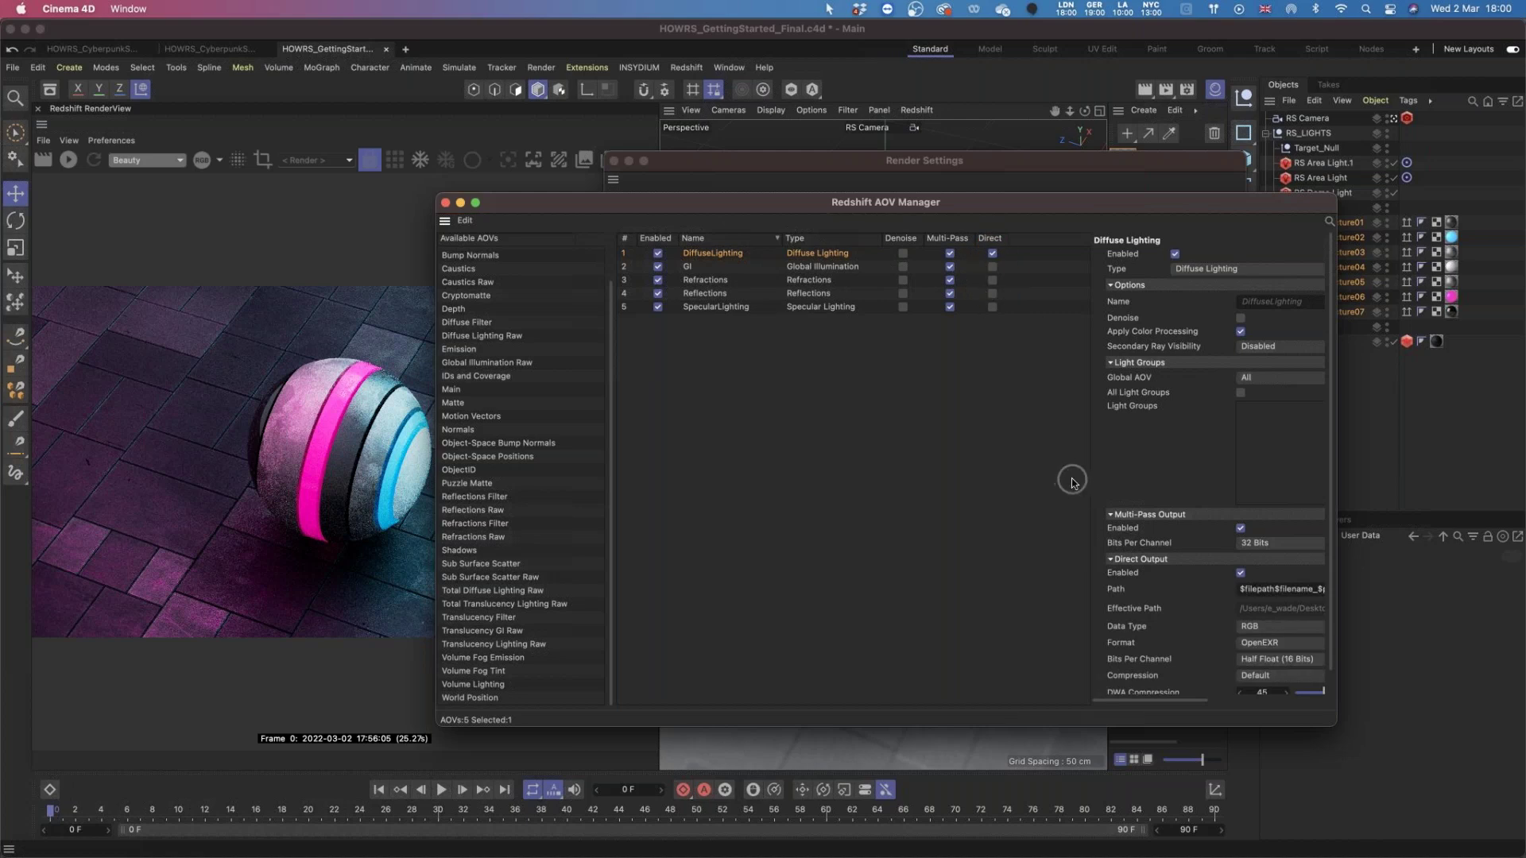
left_click_drag(1089, 483, 1032, 344)
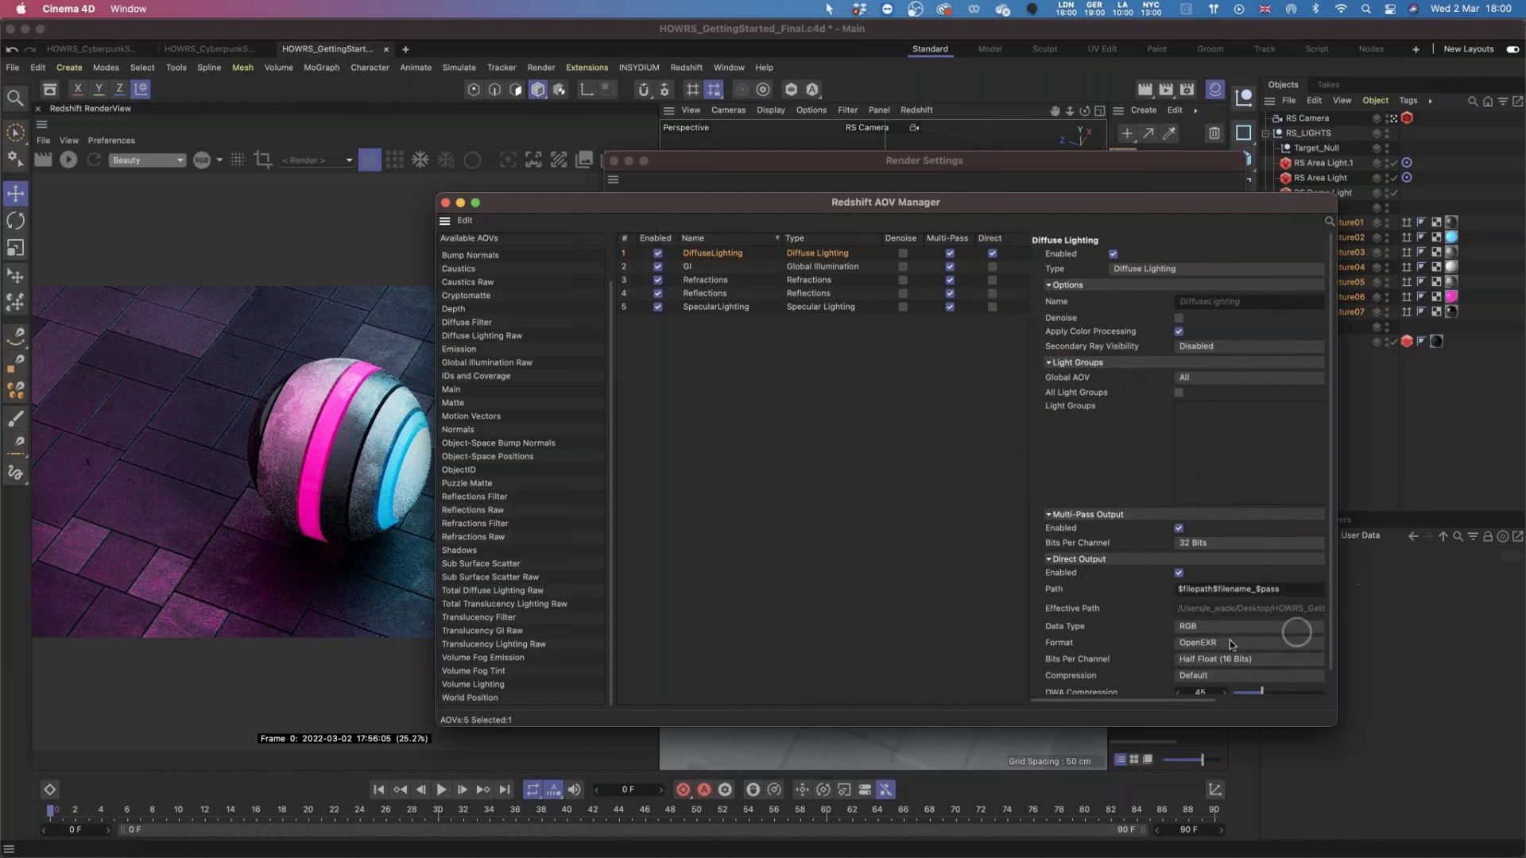
scroll(1318, 667, "down", 1)
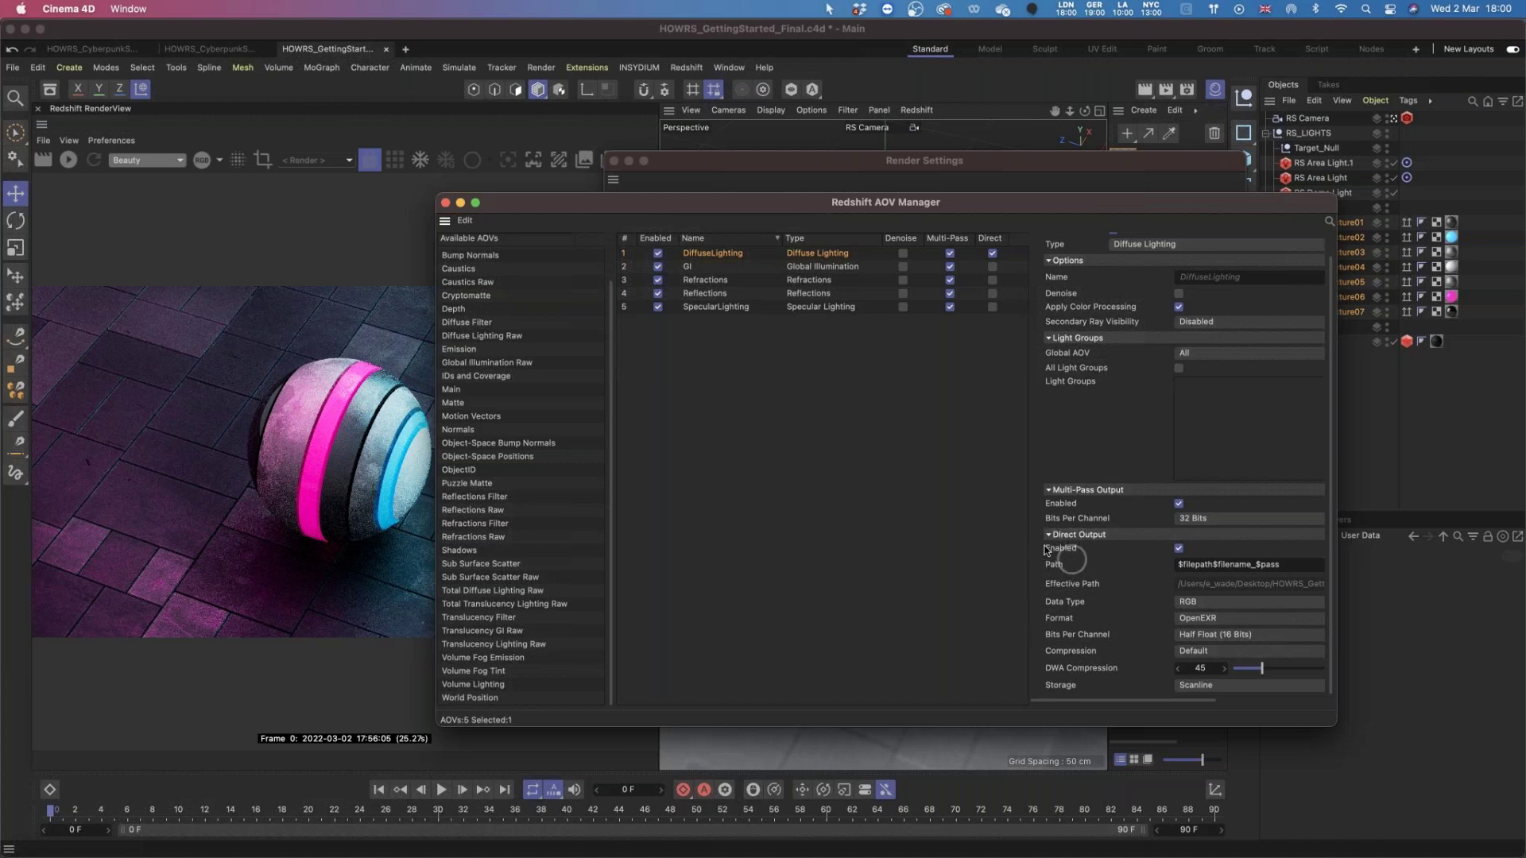
left_click(1222, 635)
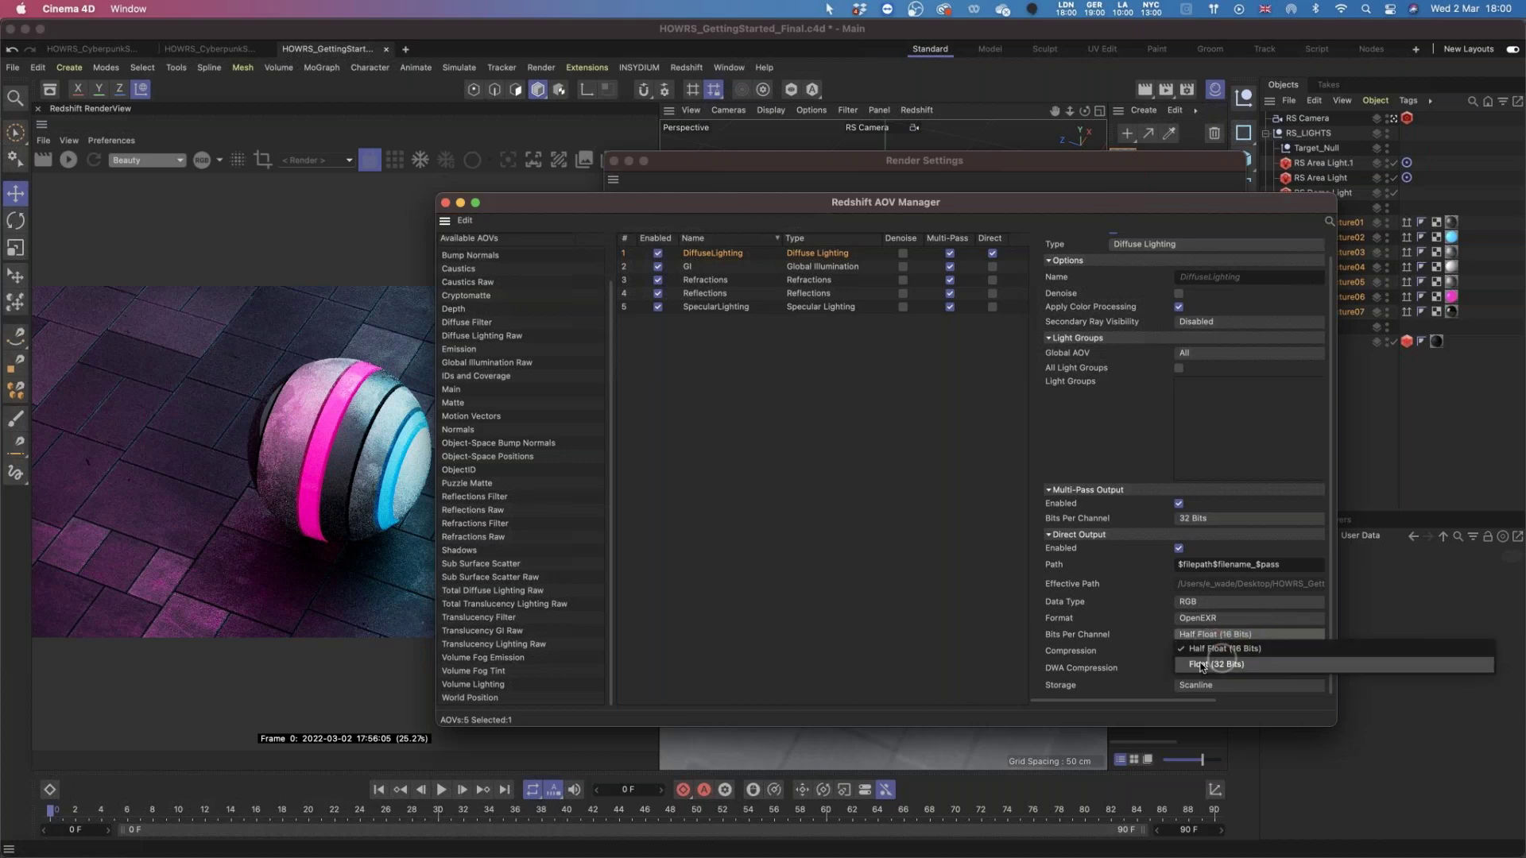
left_click(1051, 624)
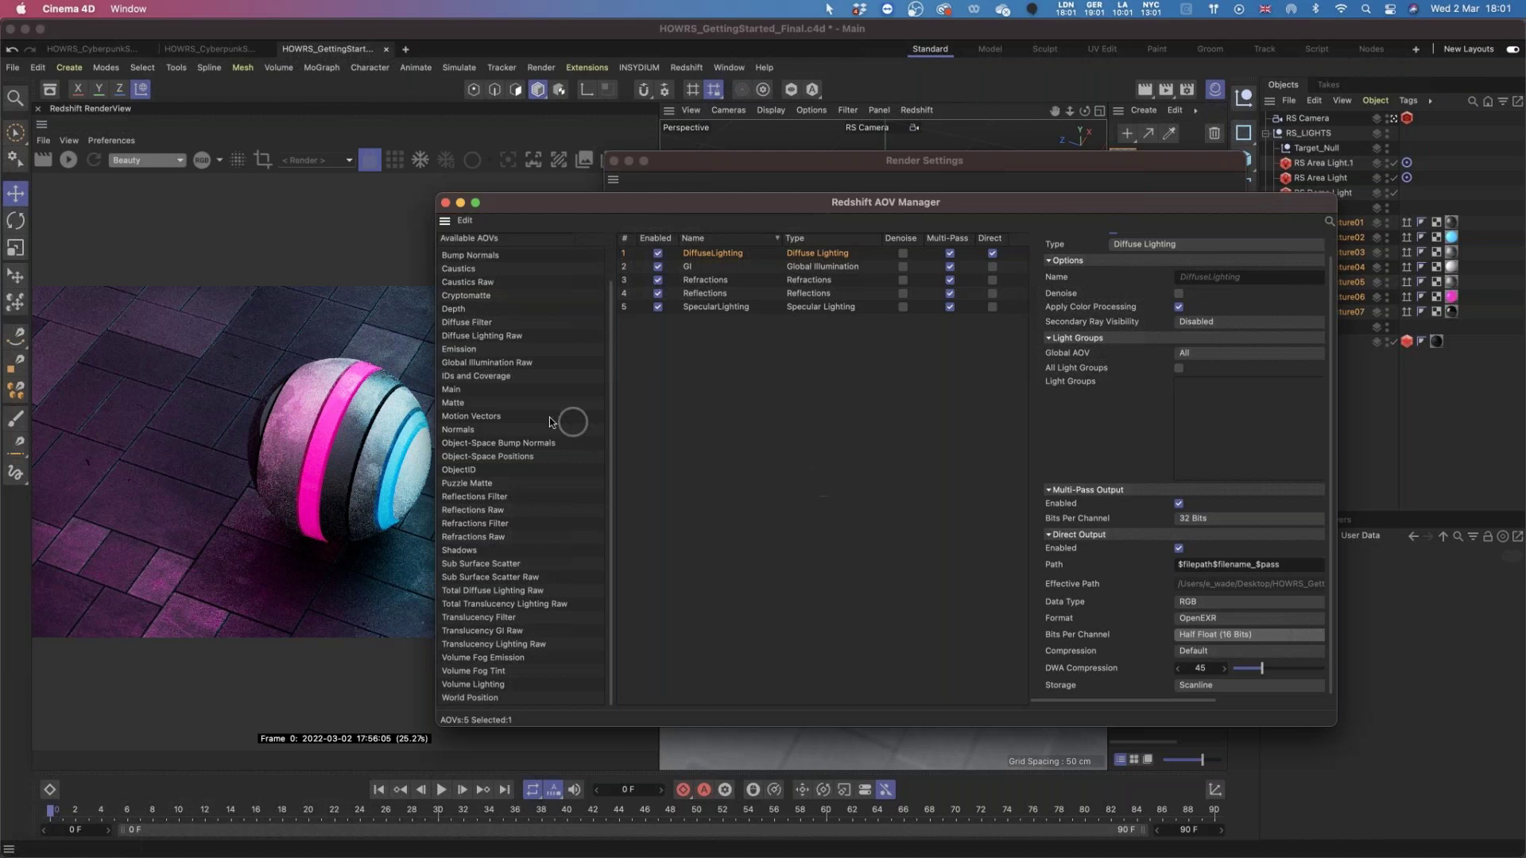
Add a Beauty AOV to the list and show its settings.
scroll(556, 417, "up", 3)
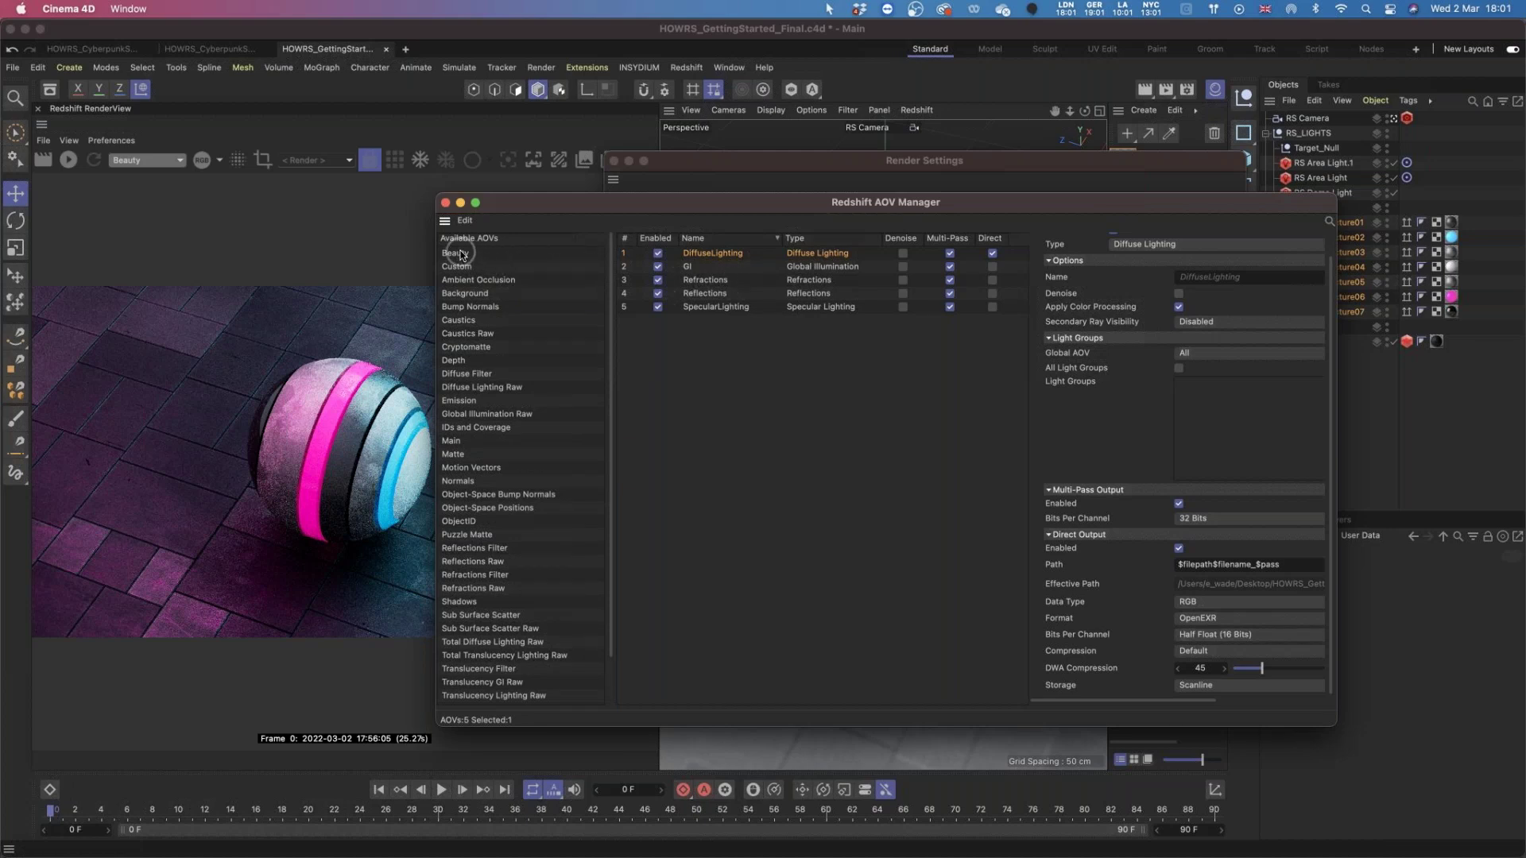
left_click_drag(455, 256, 682, 331)
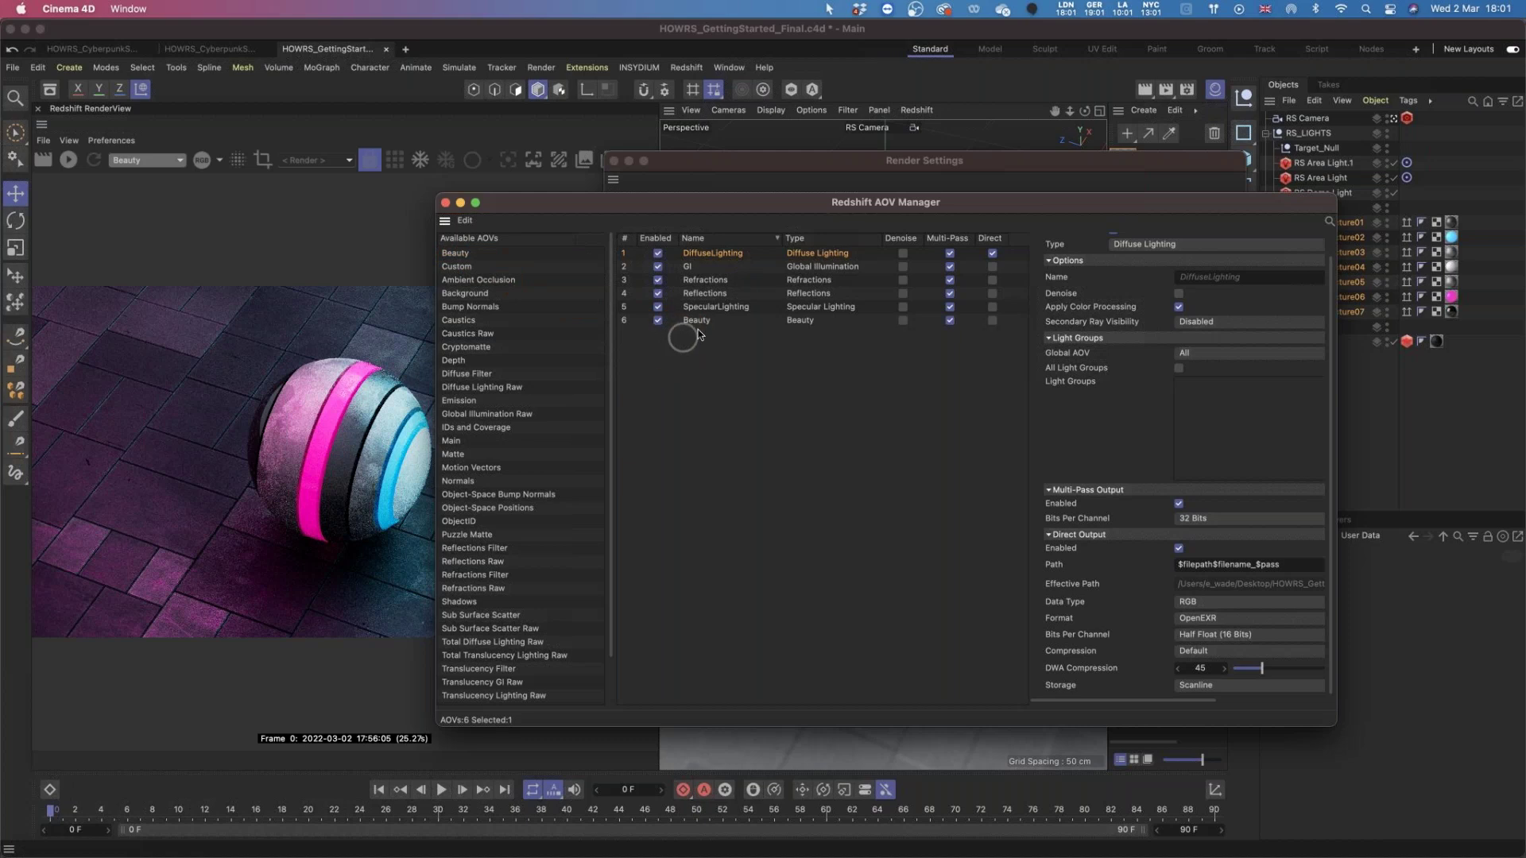
left_click(700, 321)
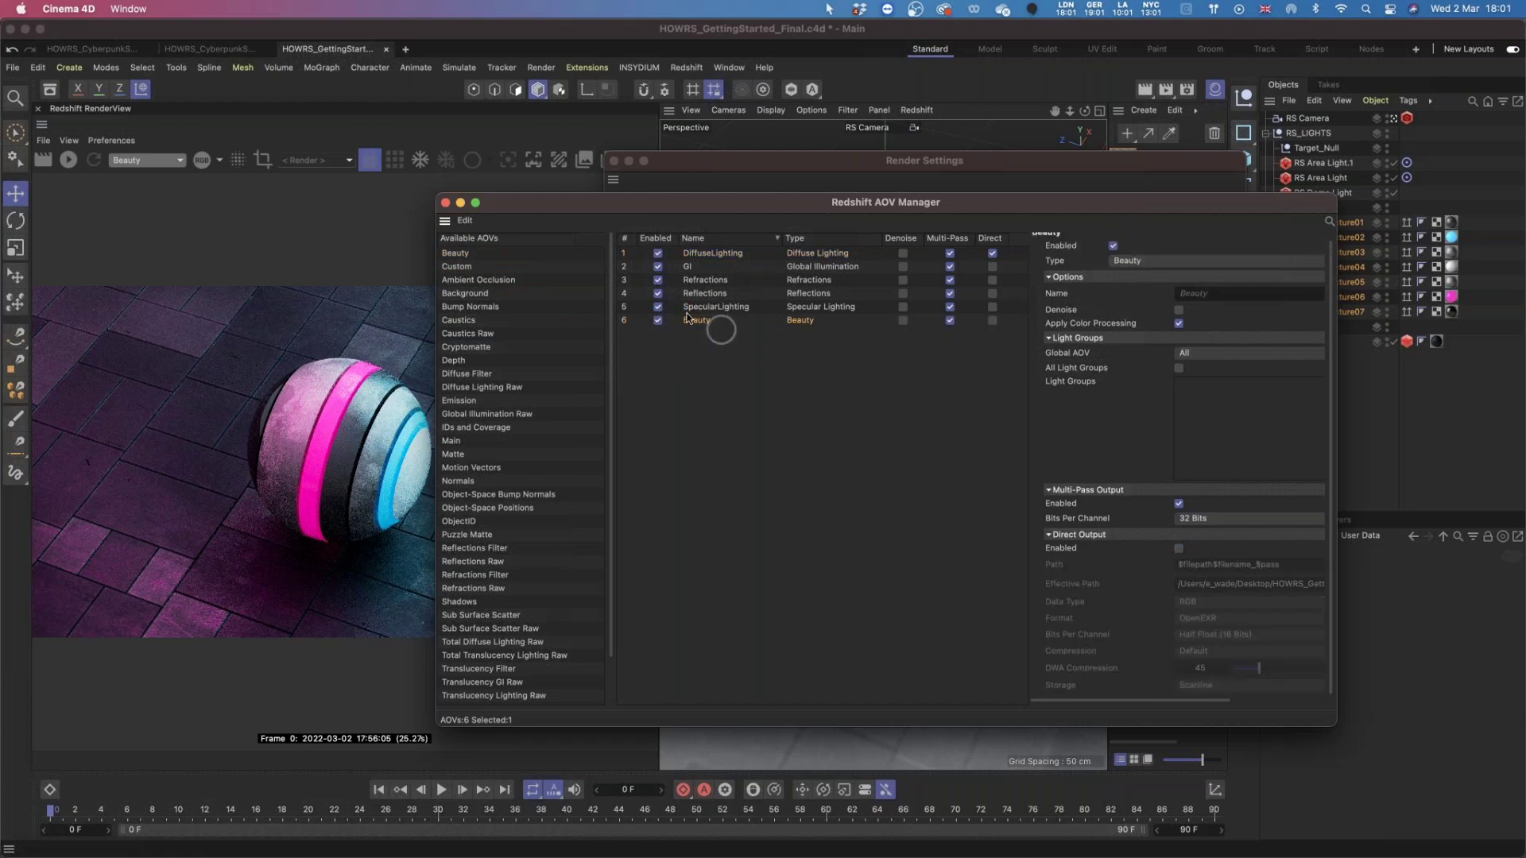
Start the live render in the RenderView and move the AOV Manager clear of the rendered image.
left_click_drag(675, 202, 801, 191)
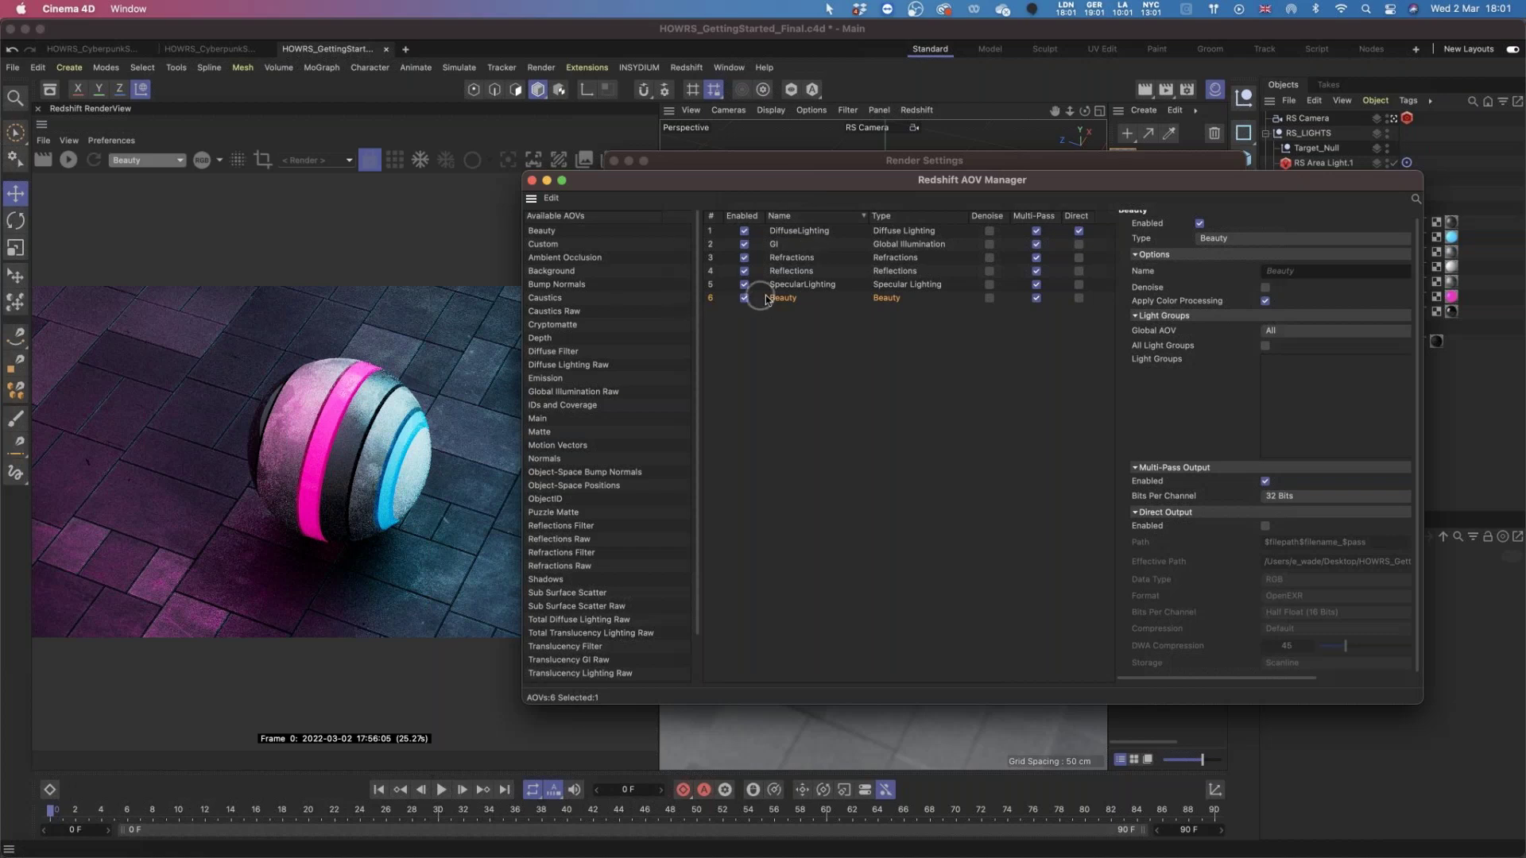
left_click(69, 161)
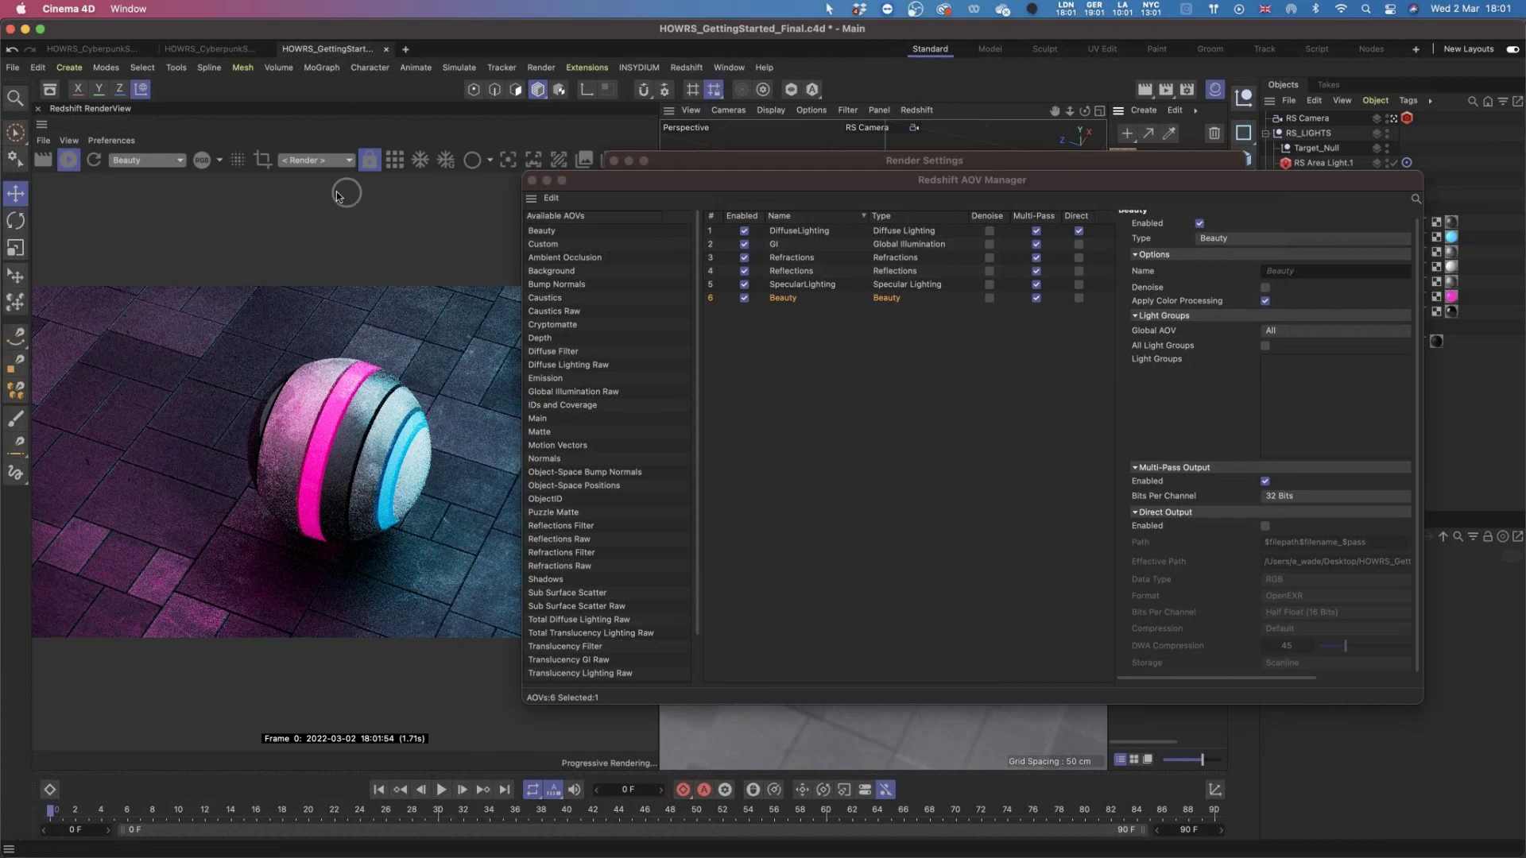
left_click_drag(681, 183, 765, 198)
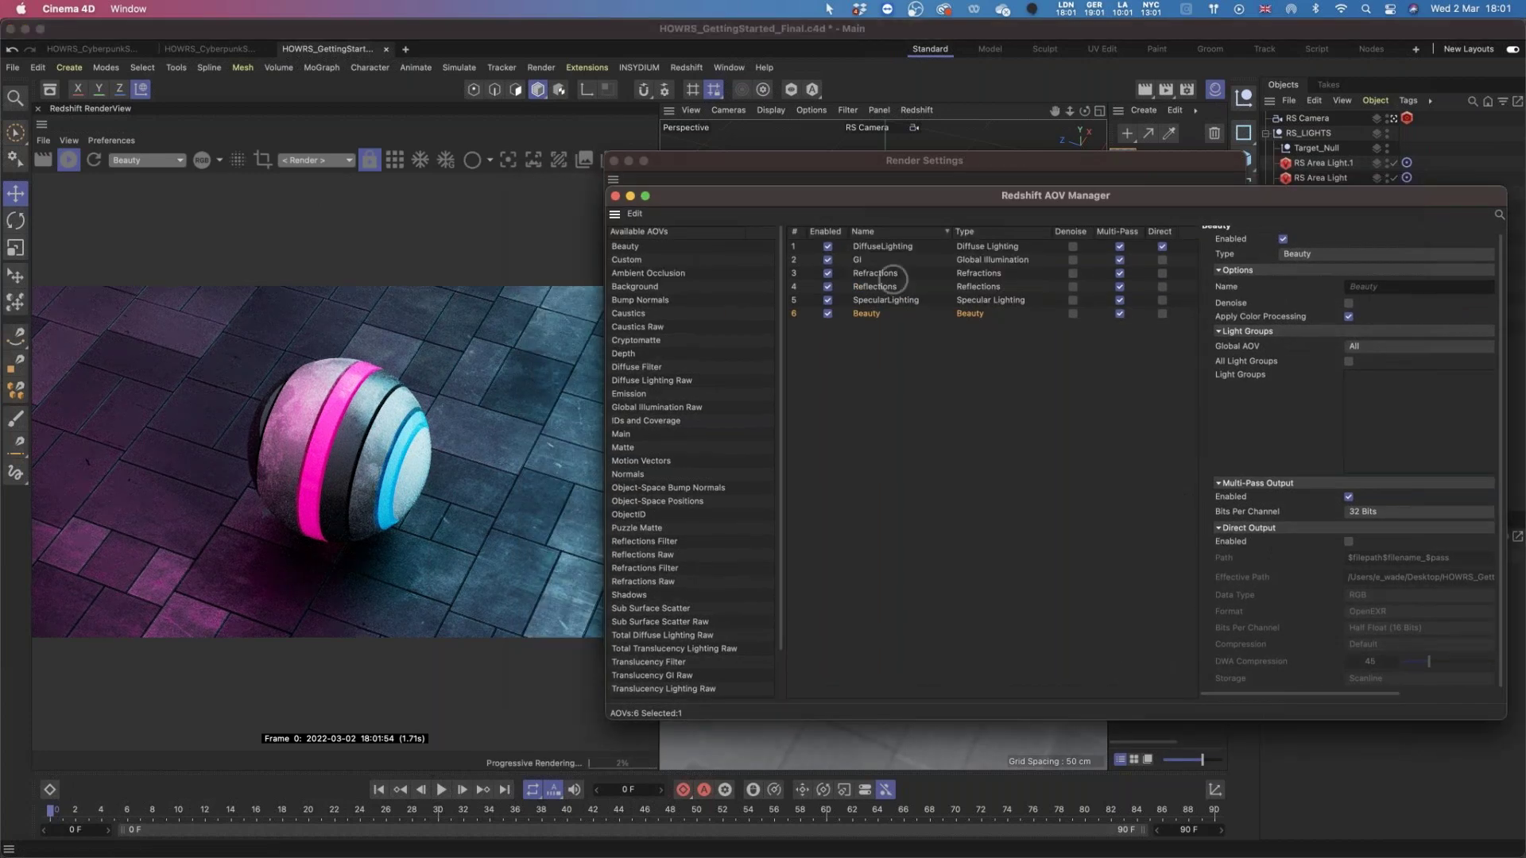
Display the DiffuseLighting, GI and SpecularLighting passes in turn in the RenderView.
left_click(160, 161)
left_click(160, 184)
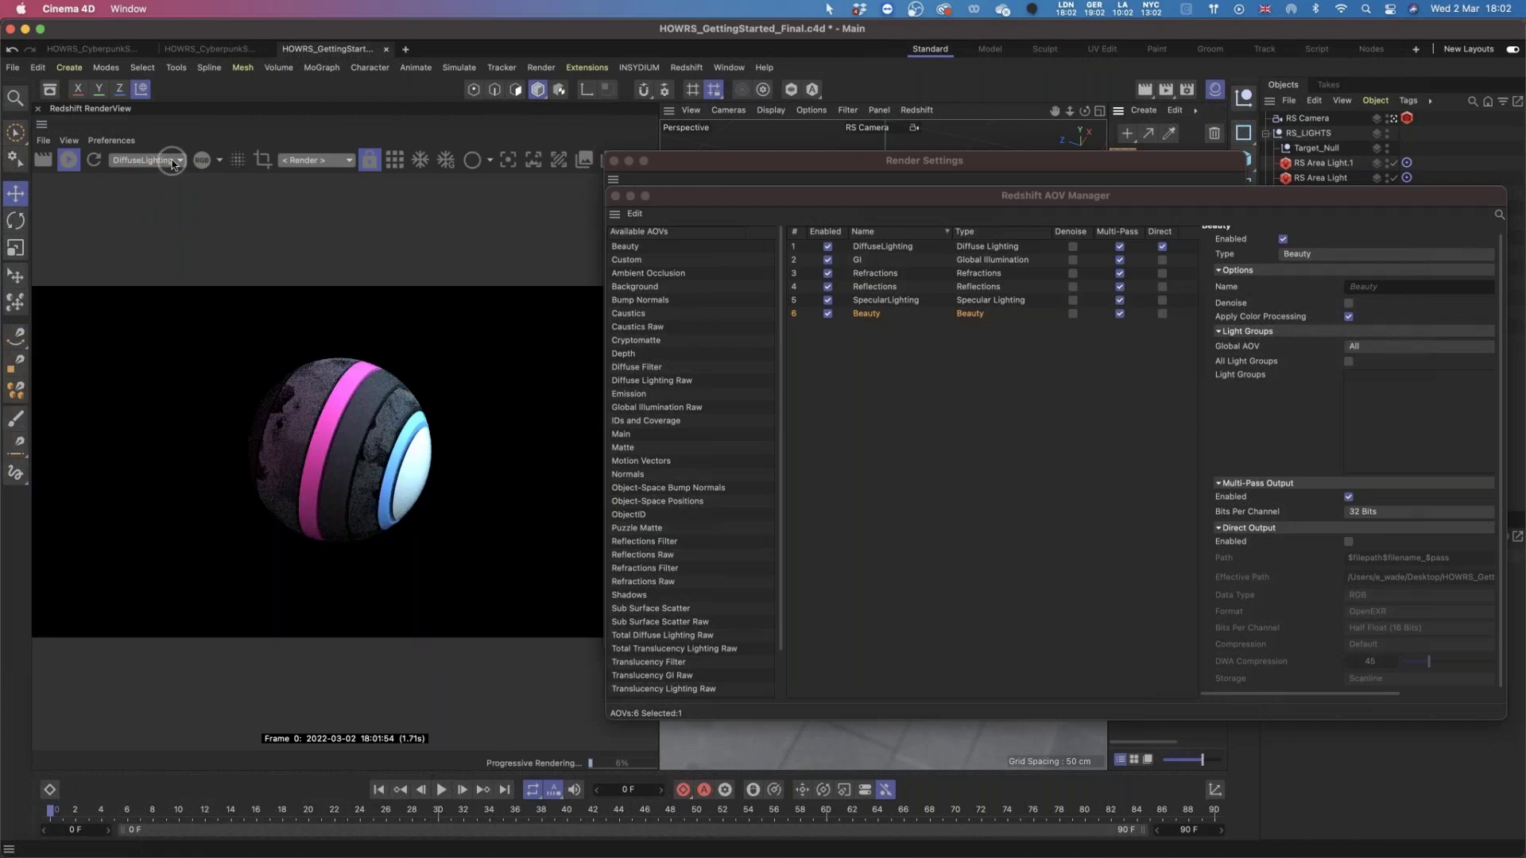
left_click(156, 161)
left_click(156, 192)
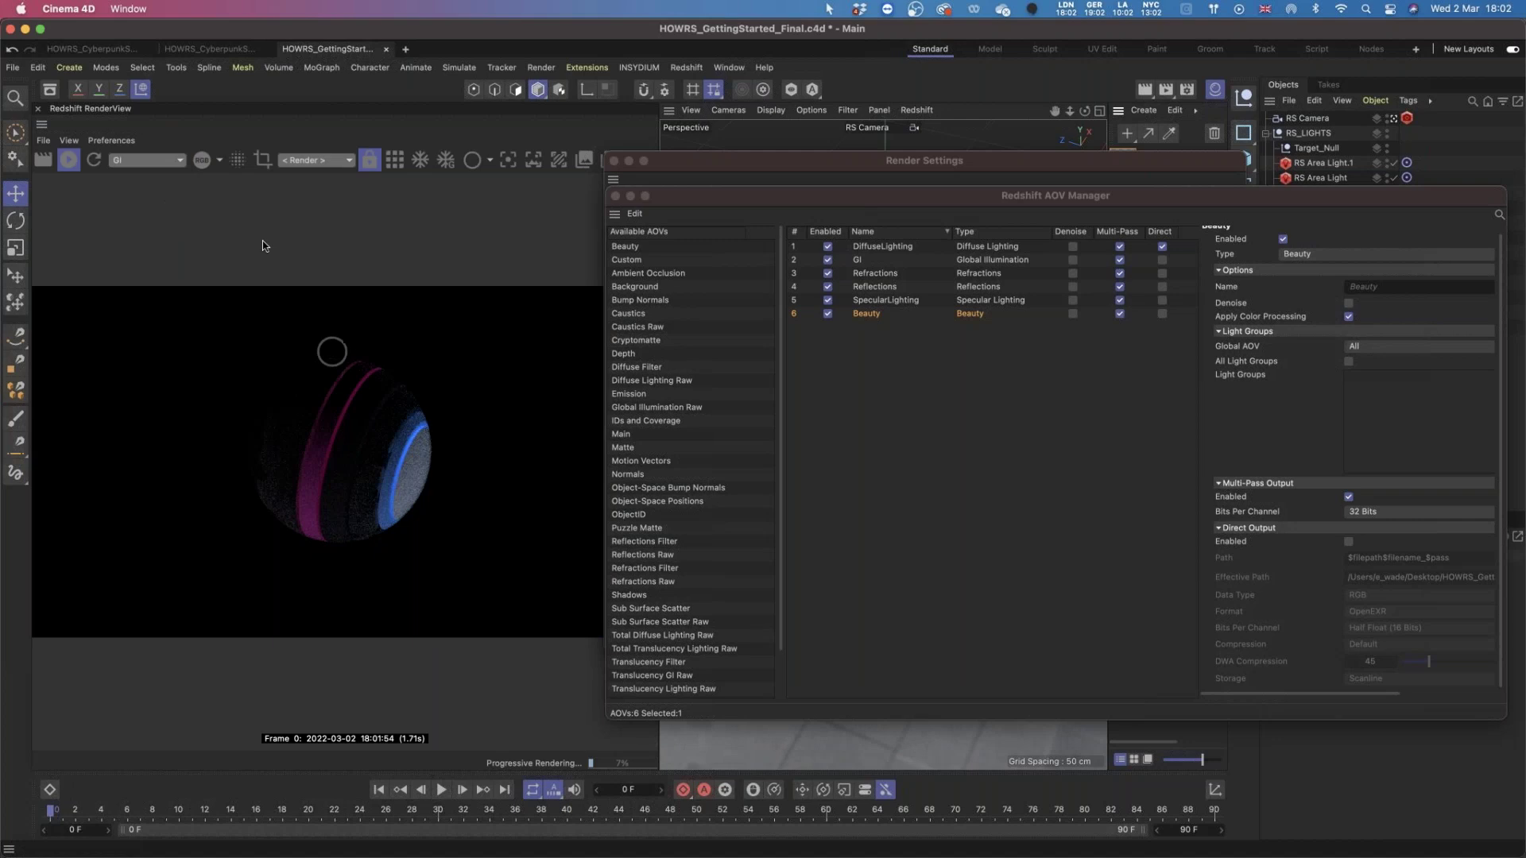
left_click(168, 162)
left_click(168, 222)
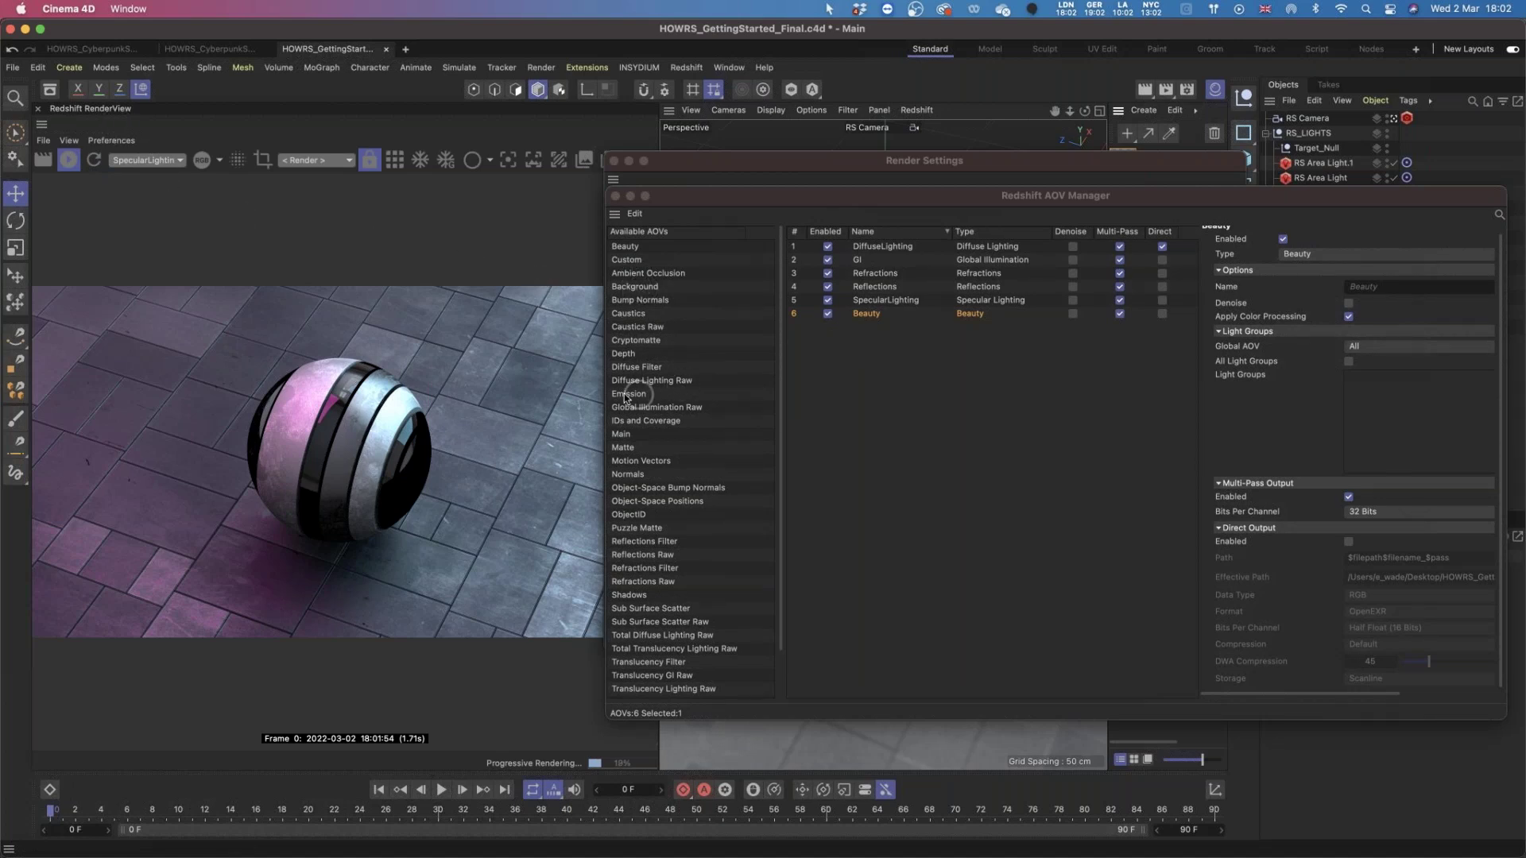
Add an Emission AOV to the list and display the Emission pass in the RenderView.
left_click_drag(628, 394, 874, 328)
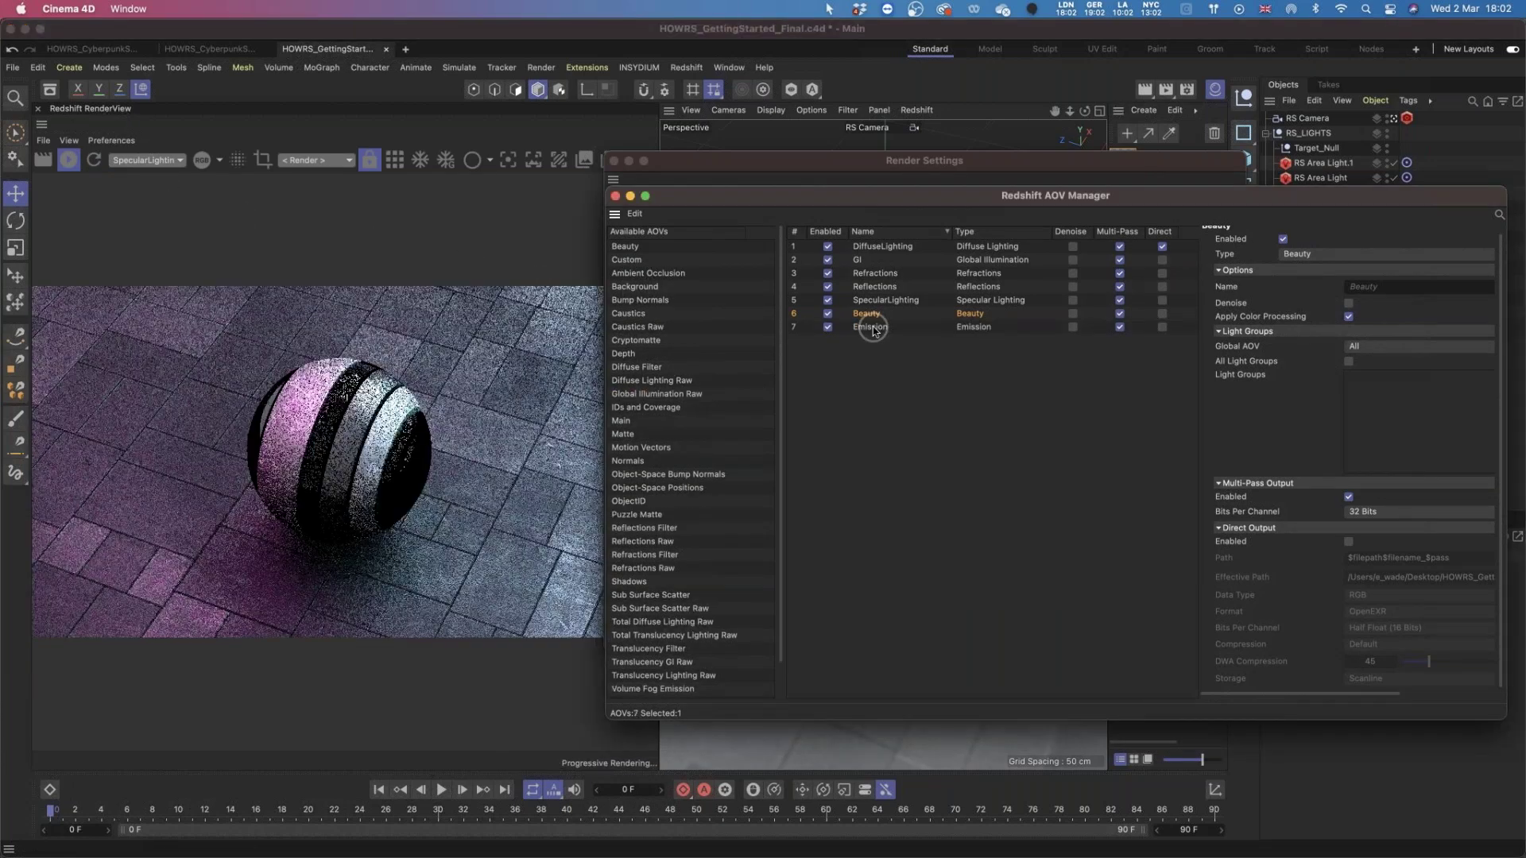
left_click(874, 328)
left_click(151, 159)
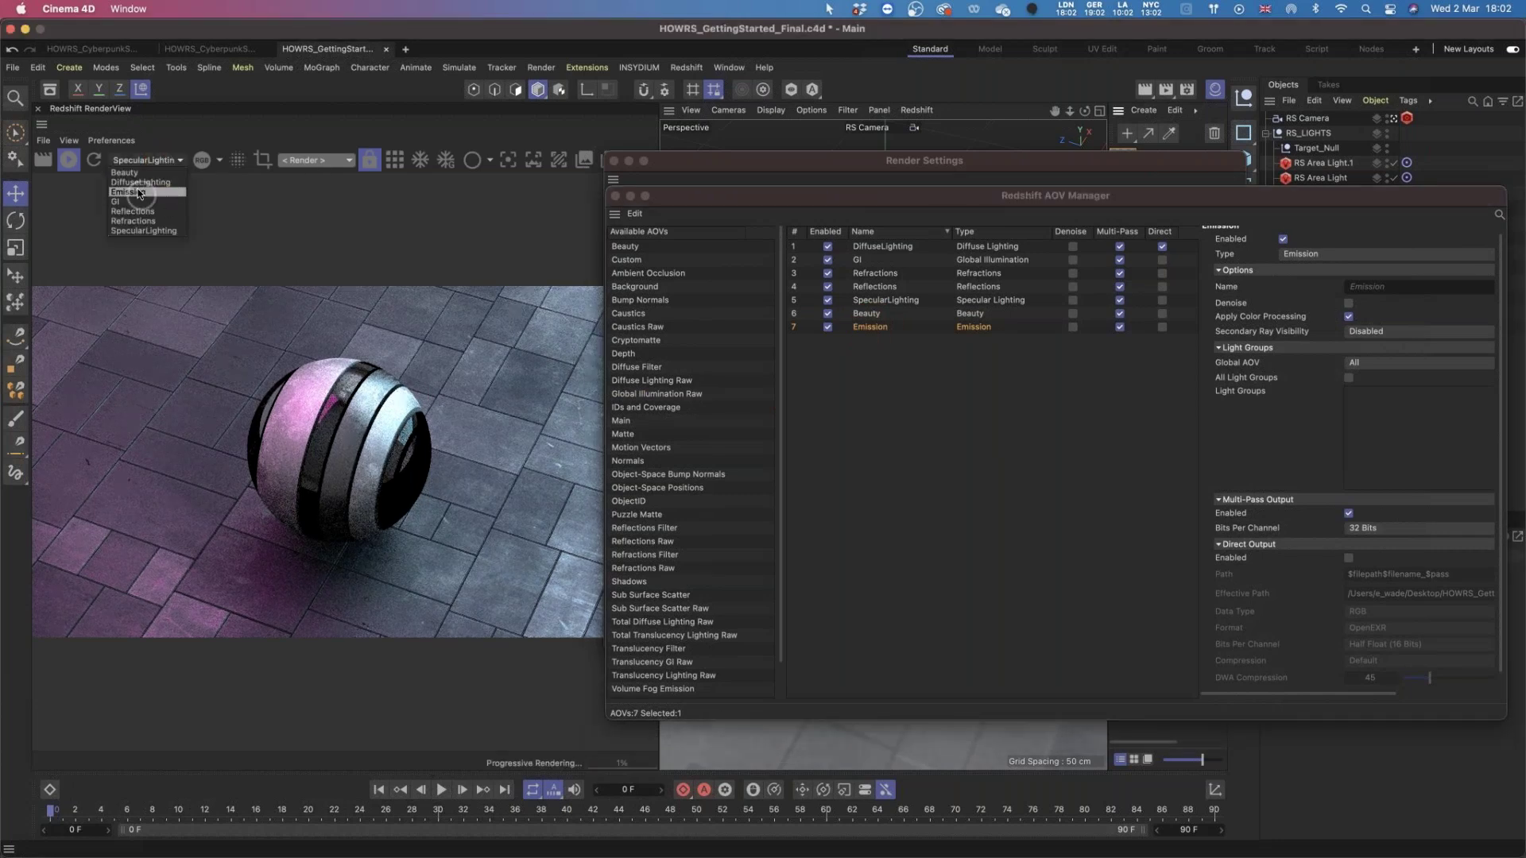
left_click(139, 205)
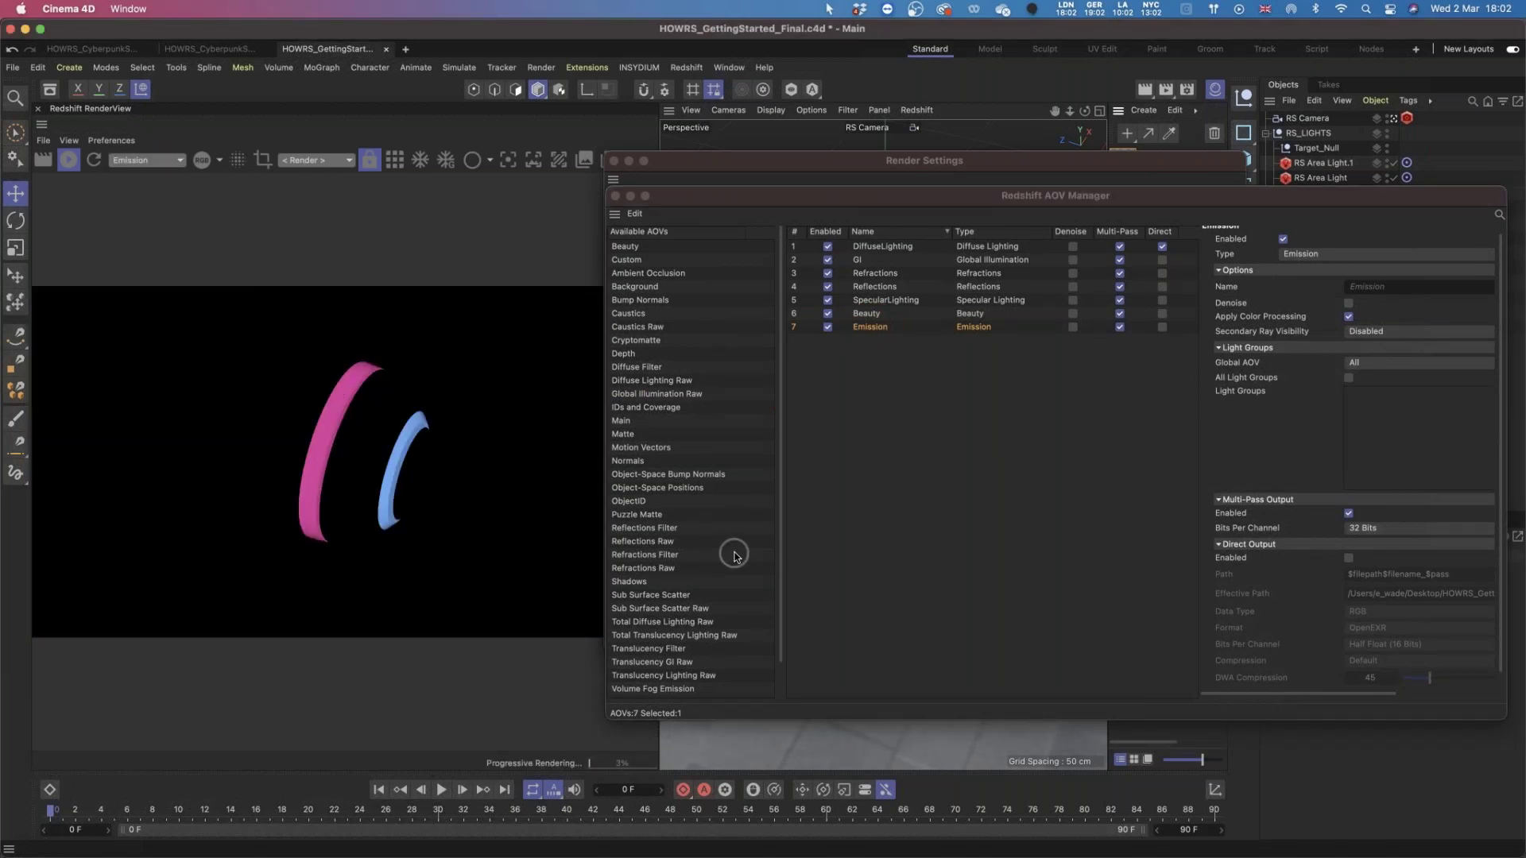
Add a Depth AOV to the list and review its Depth Mode choices, keeping Z.
scroll(729, 661, "down", 3)
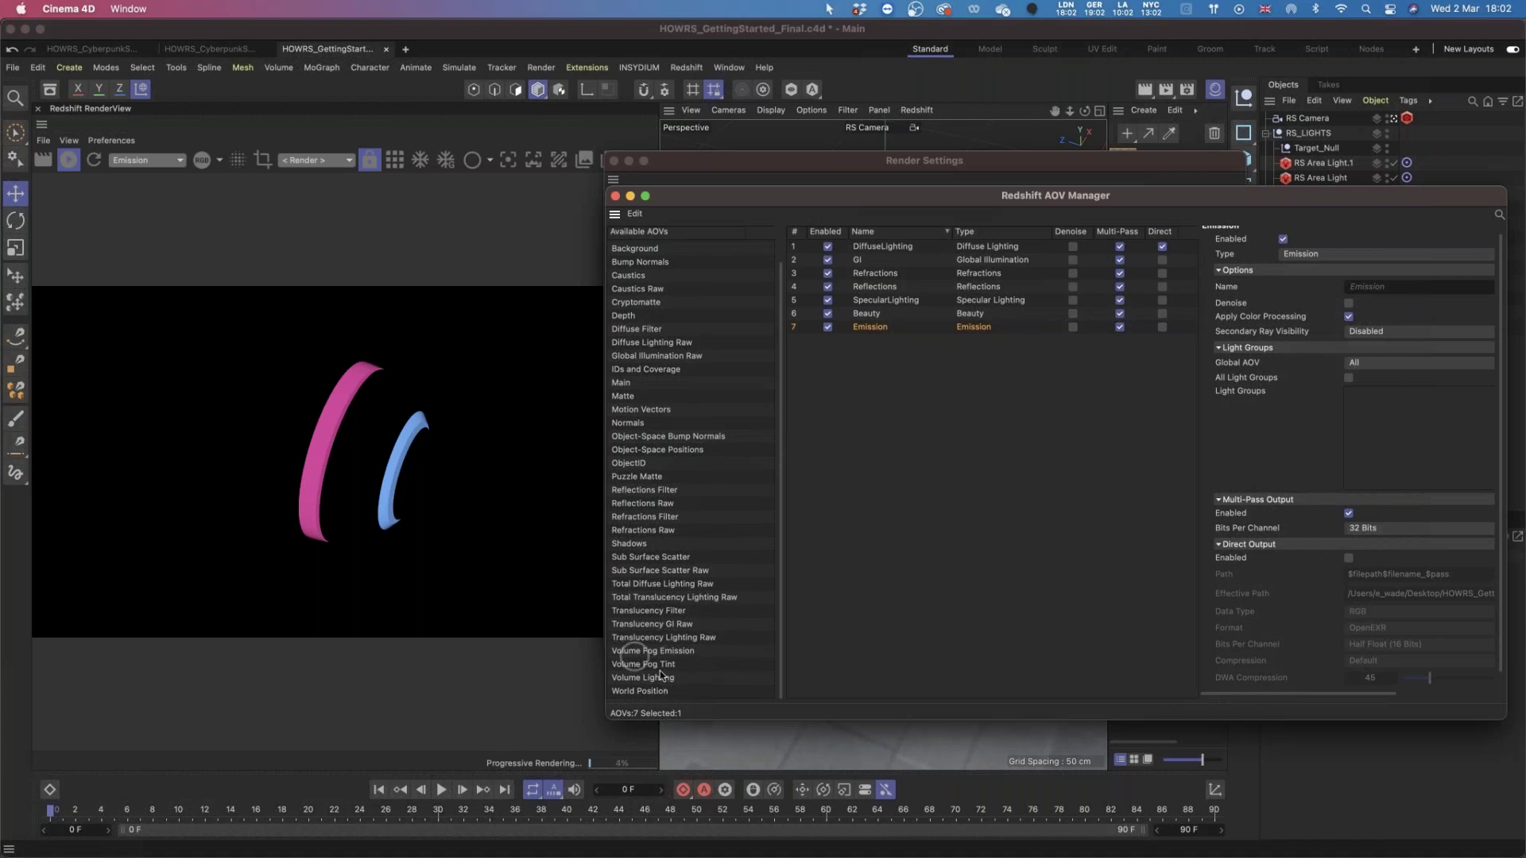
left_click(687, 651)
left_click_drag(623, 316, 854, 344)
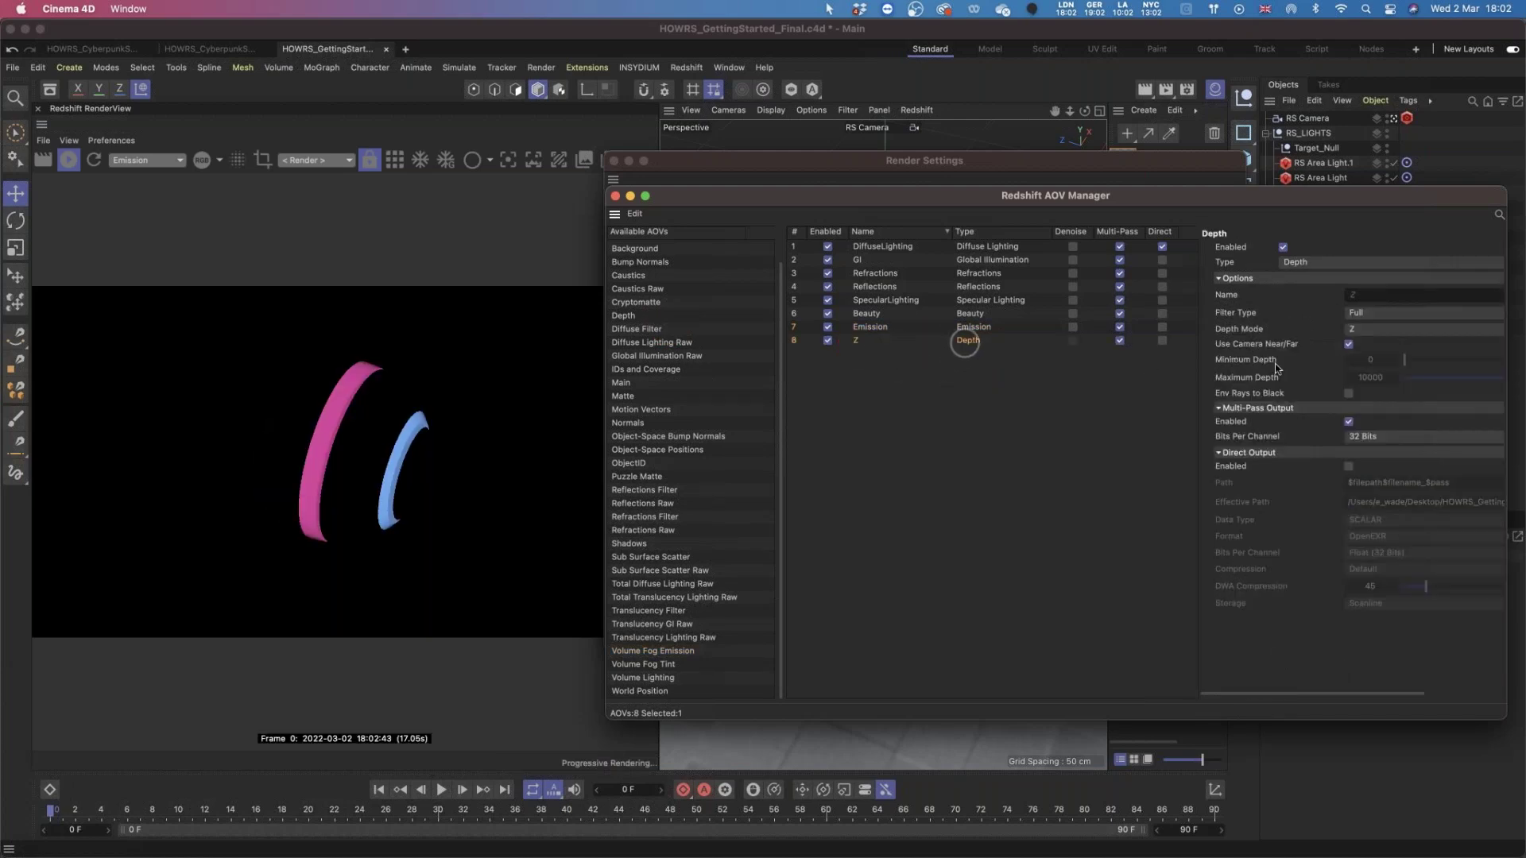
left_click(1358, 330)
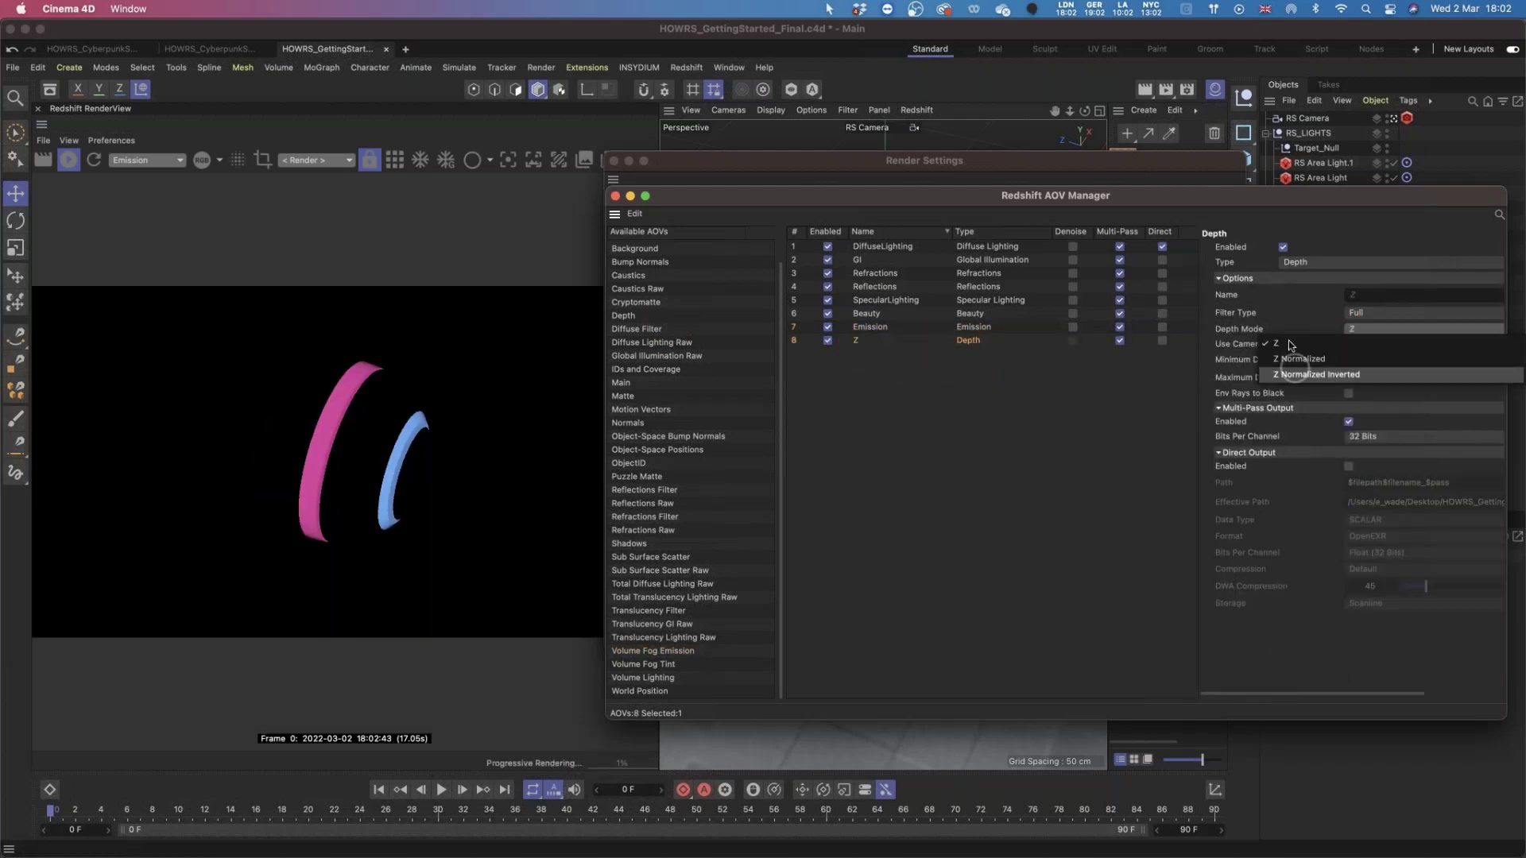
left_click(1067, 393)
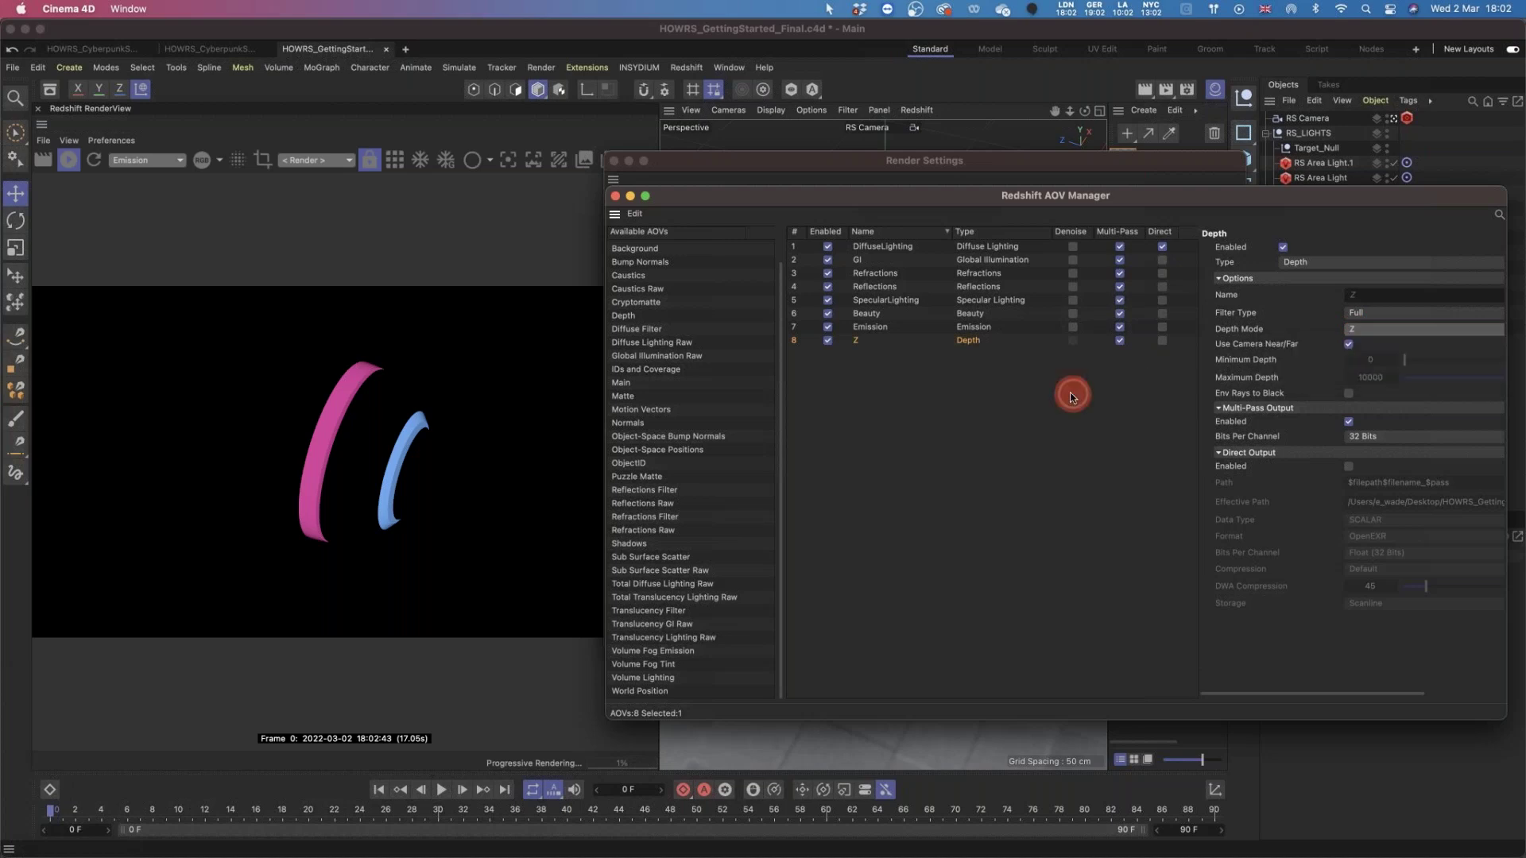
left_click(900, 414)
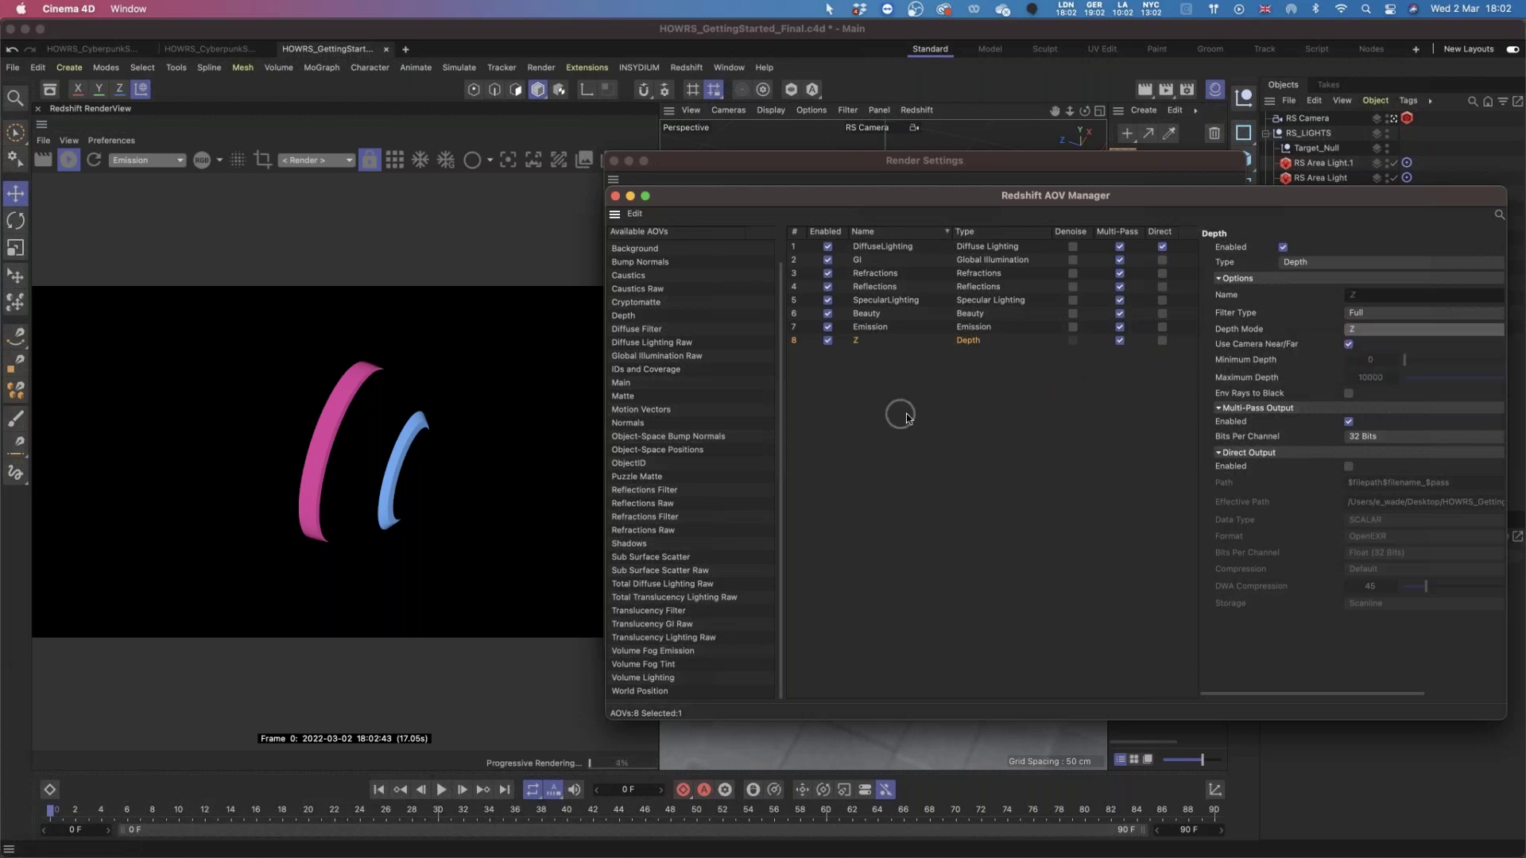
Add a Puzzle Matte AOV to the list and set its Mode to Object ID.
left_click_drag(866, 199, 727, 198)
left_click_drag(436, 181, 652, 125)
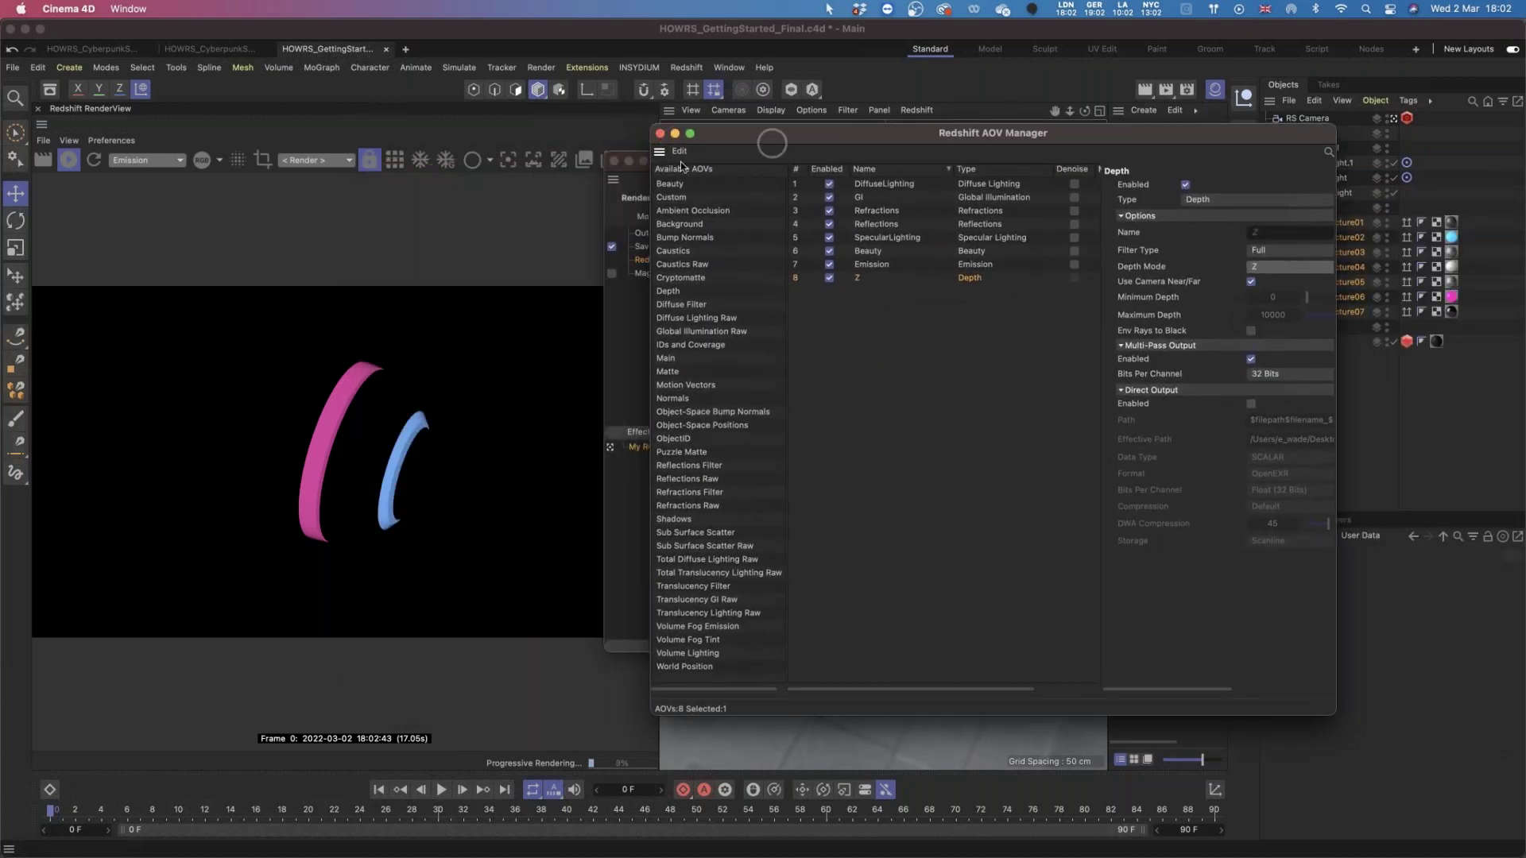
left_click_drag(771, 143, 674, 160)
left_click_drag(576, 475, 779, 310)
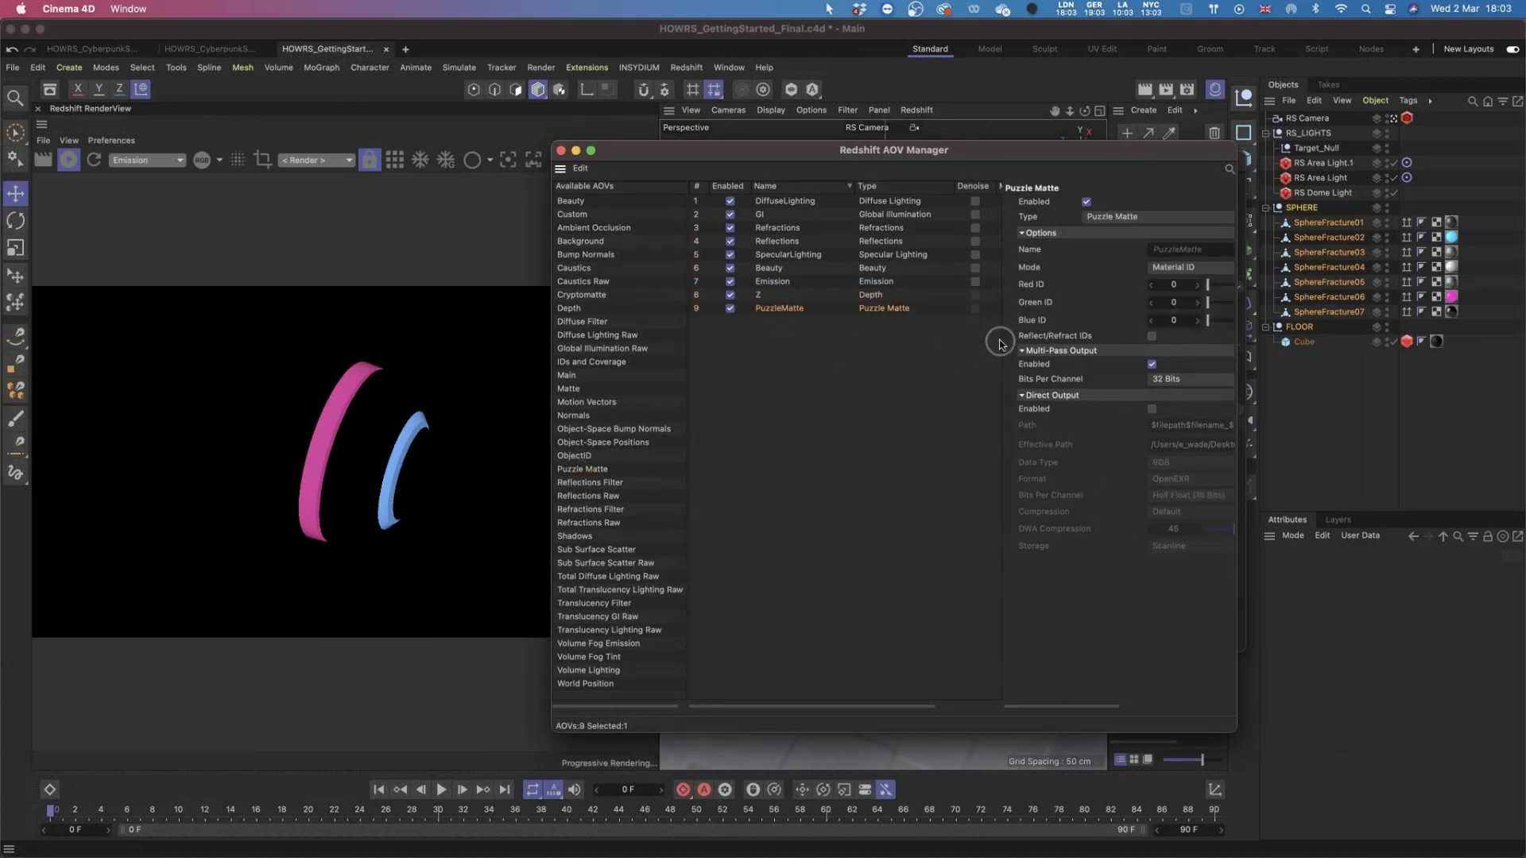
left_click_drag(999, 343, 851, 336)
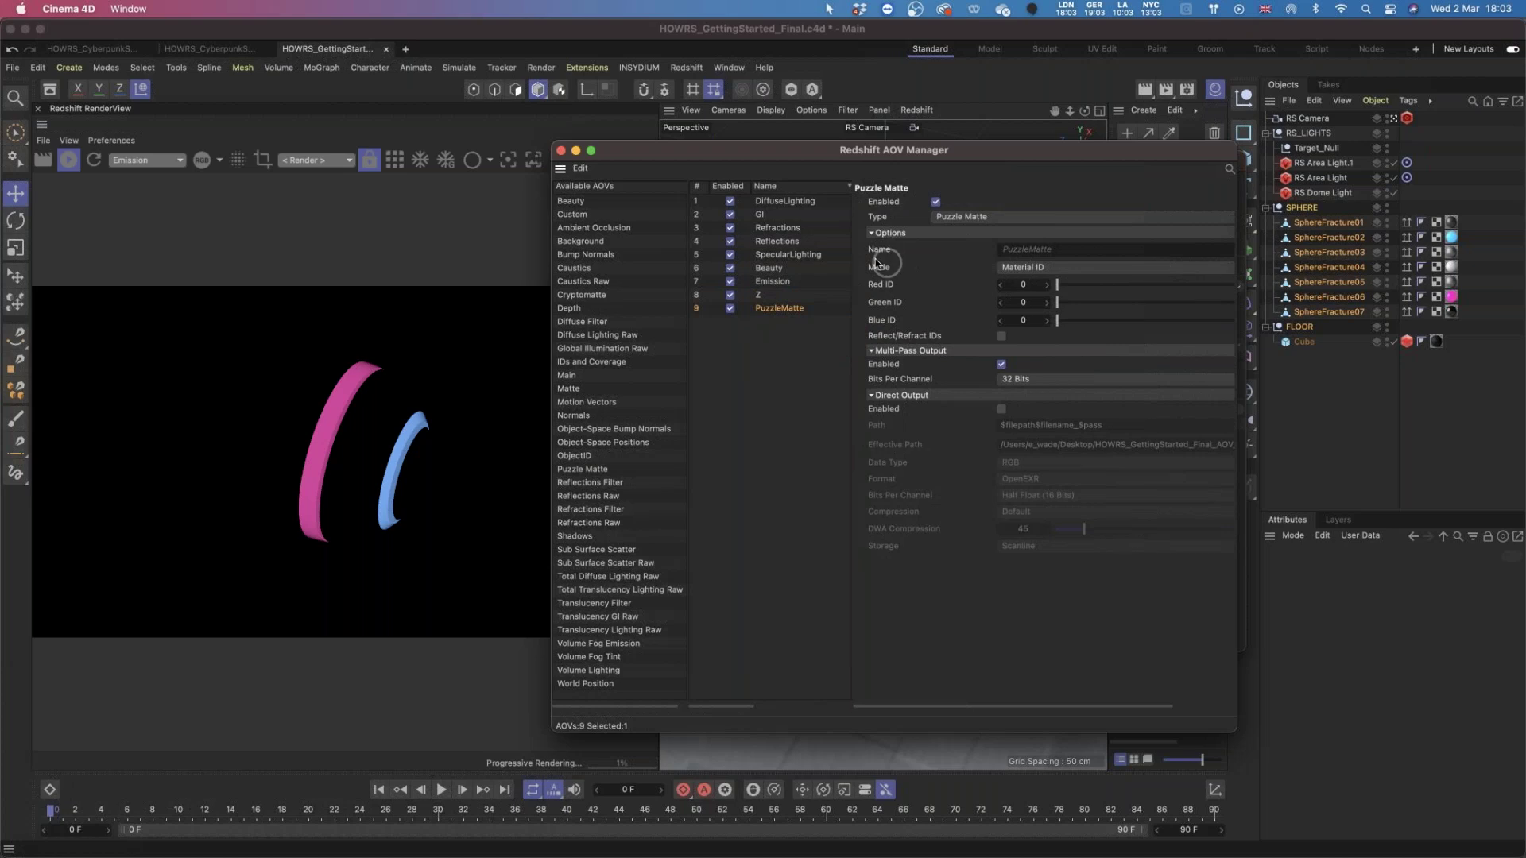
left_click(1025, 267)
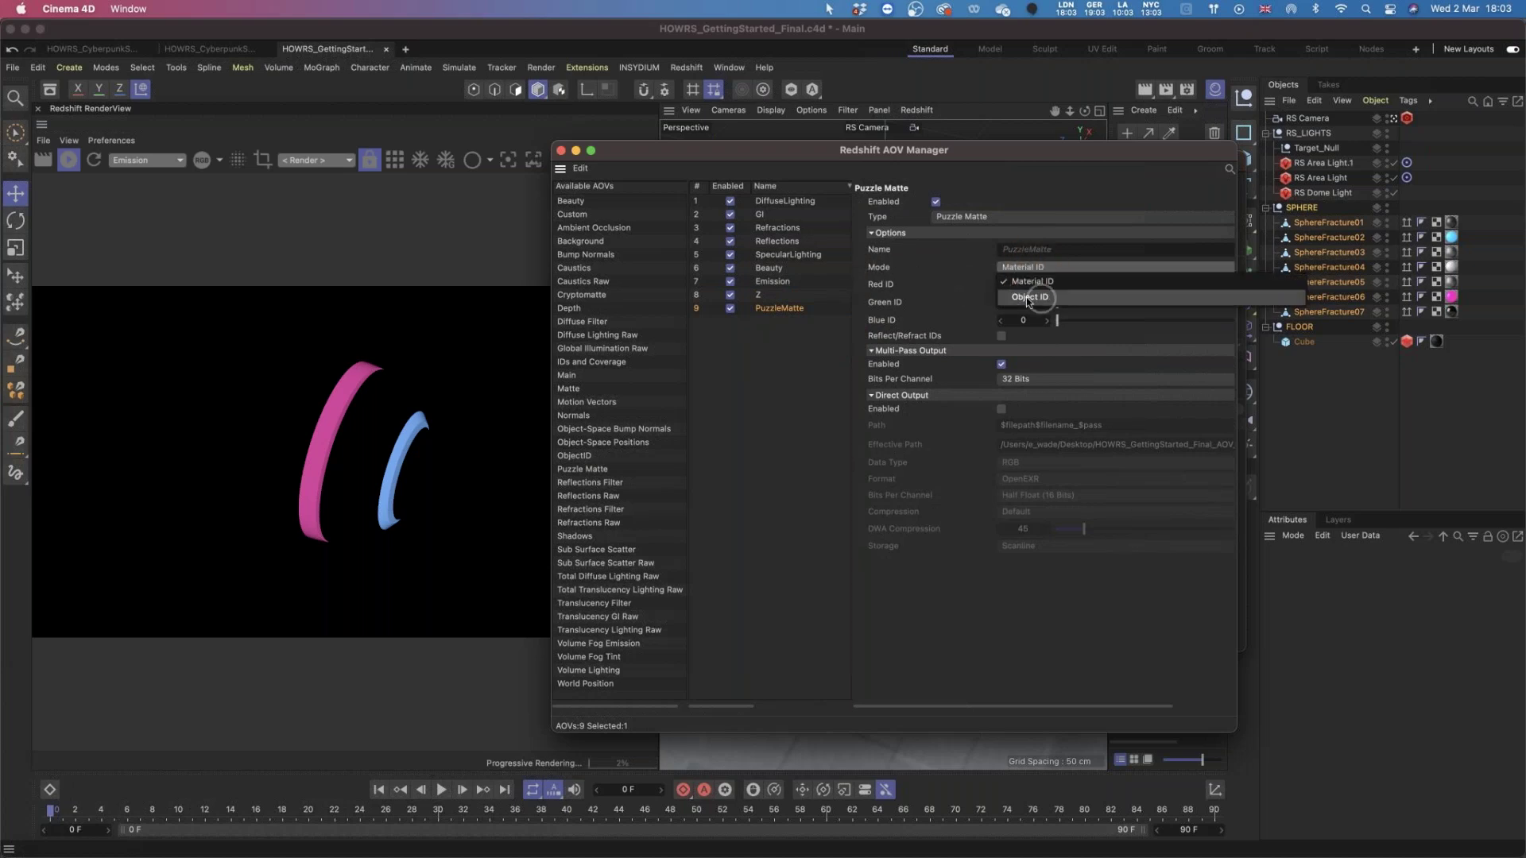
left_click(1007, 298)
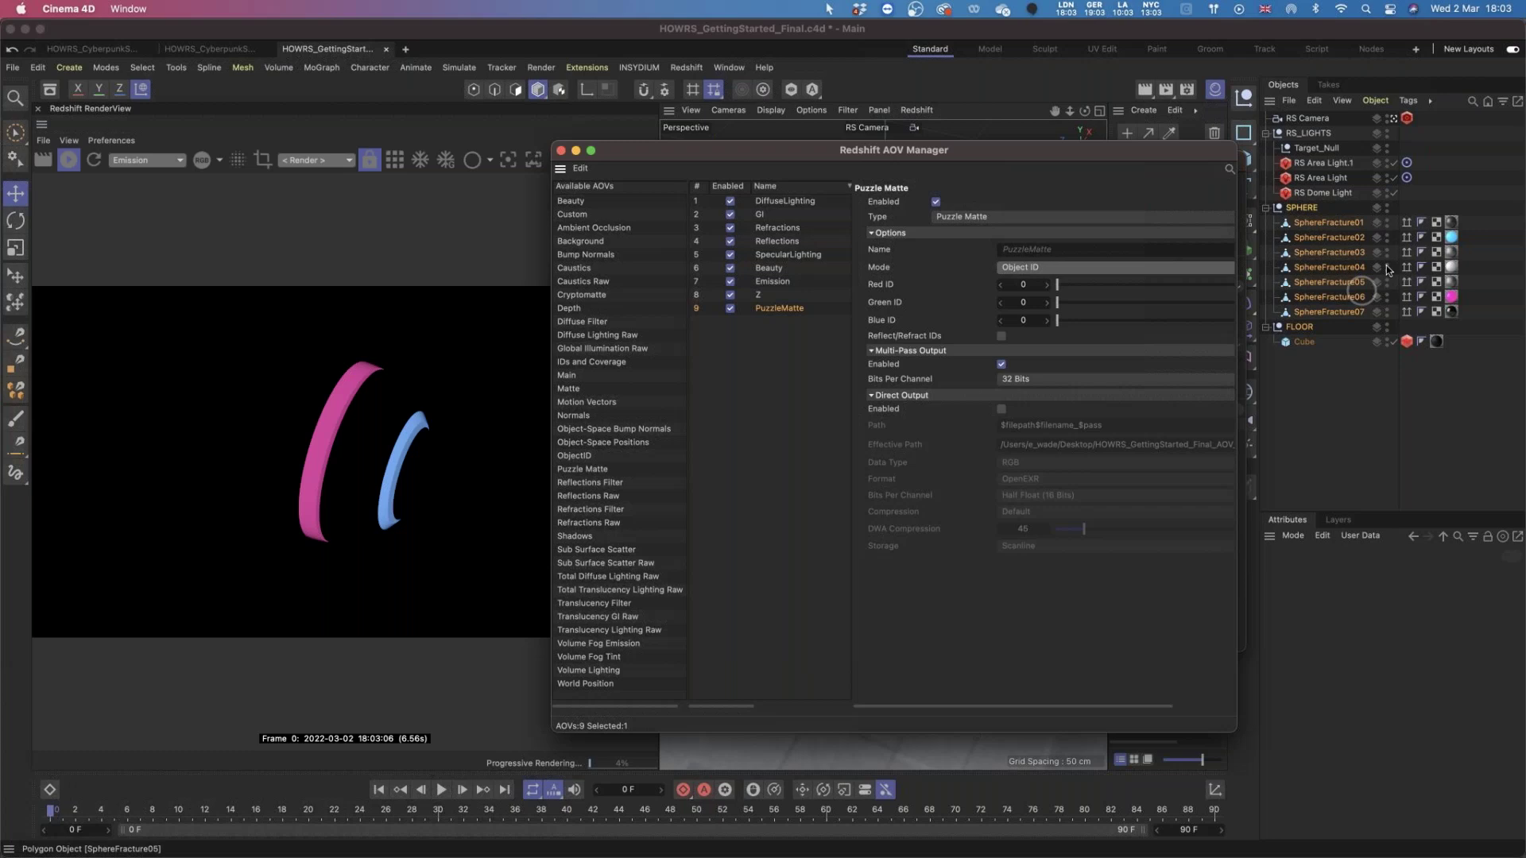
Stop the live render and add a Redshift Object tag to SphereFracture01.
left_click(71, 162)
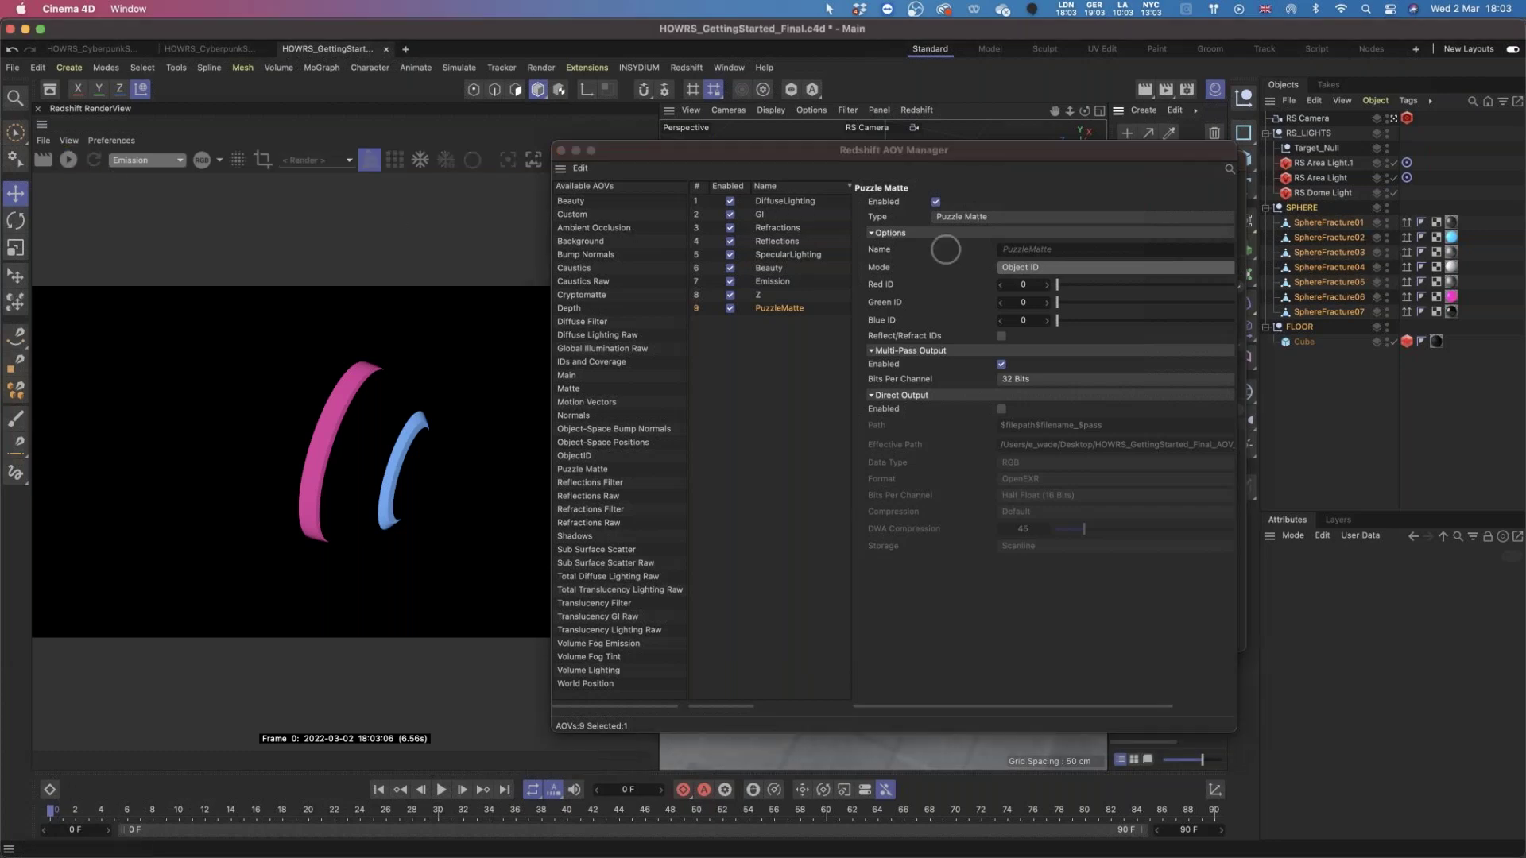
left_click(1308, 226)
left_click(1310, 252)
left_click(1309, 225)
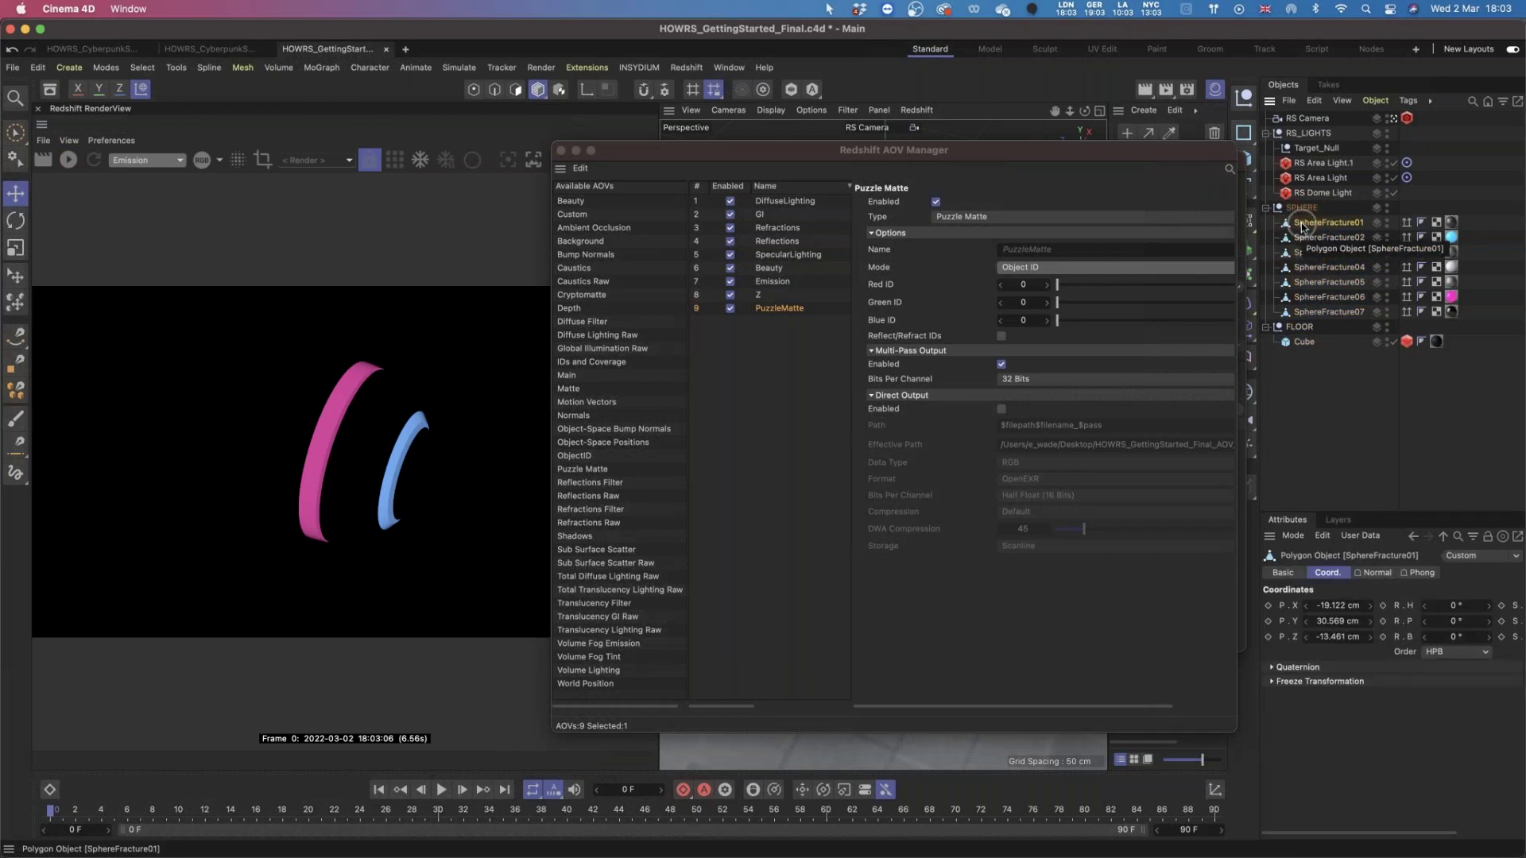
right_click(1309, 225)
left_click(1162, 316)
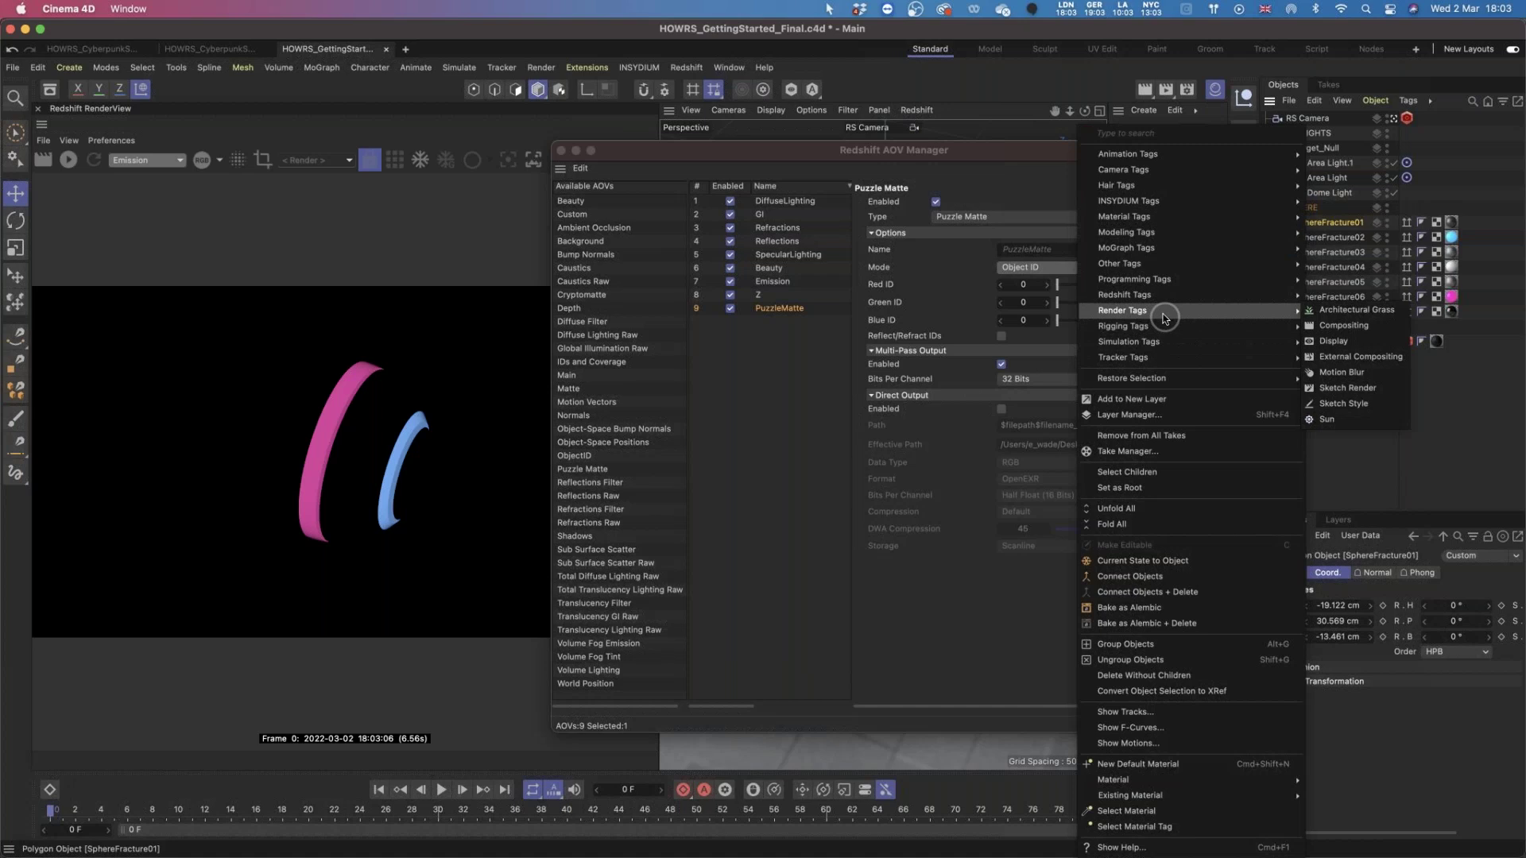
mouse_move(1160, 298)
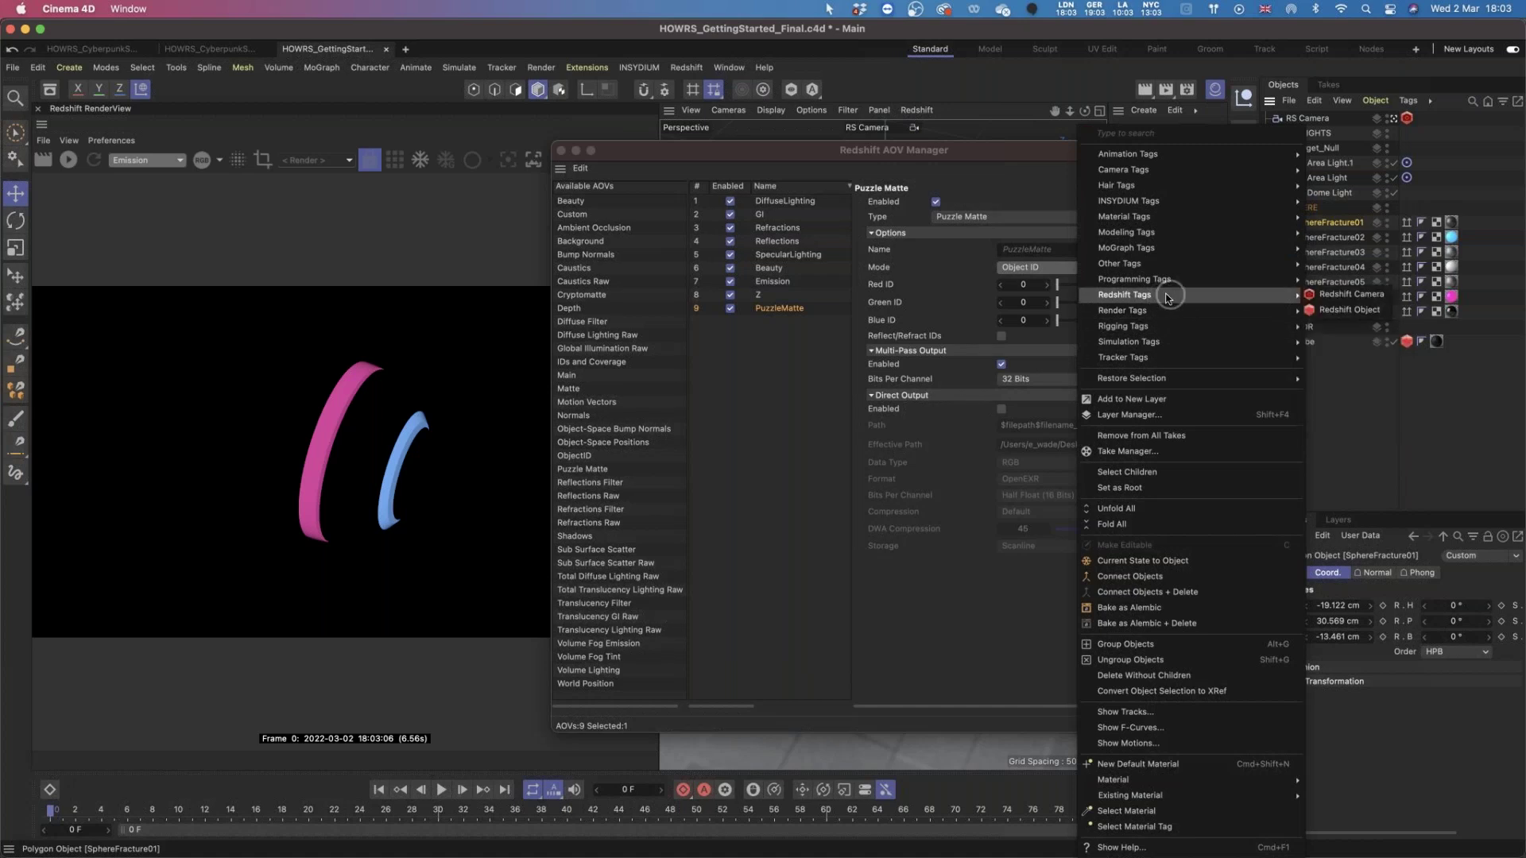
left_click(1346, 311)
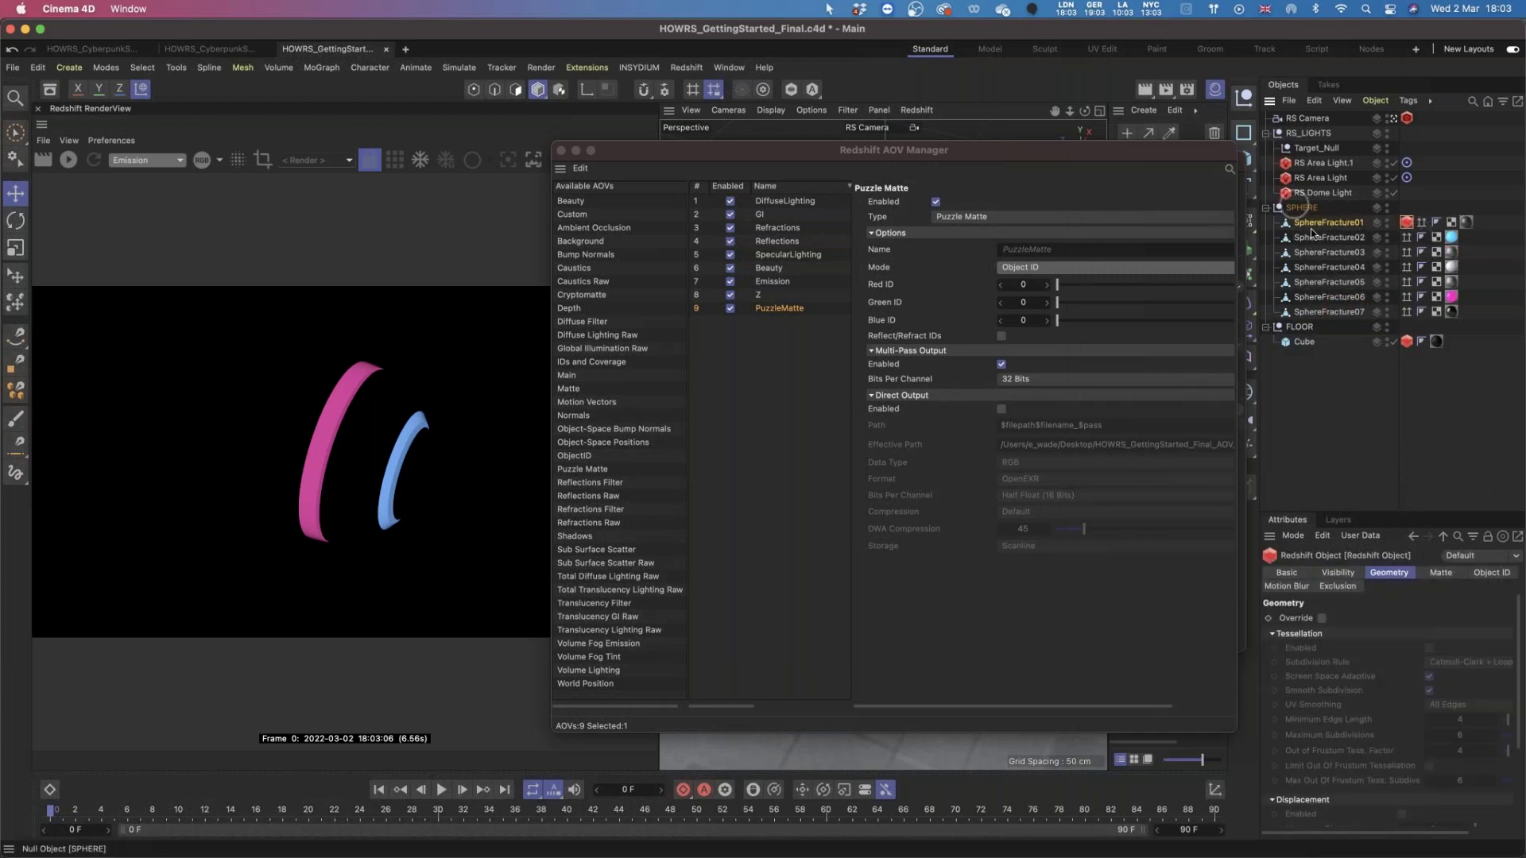
Enable the Object ID override in SphereFracture01's Redshift Object tag and set its Object ID to 1.
left_click(1491, 572)
left_click(1323, 618)
left_click(1390, 636)
left_click(1388, 634)
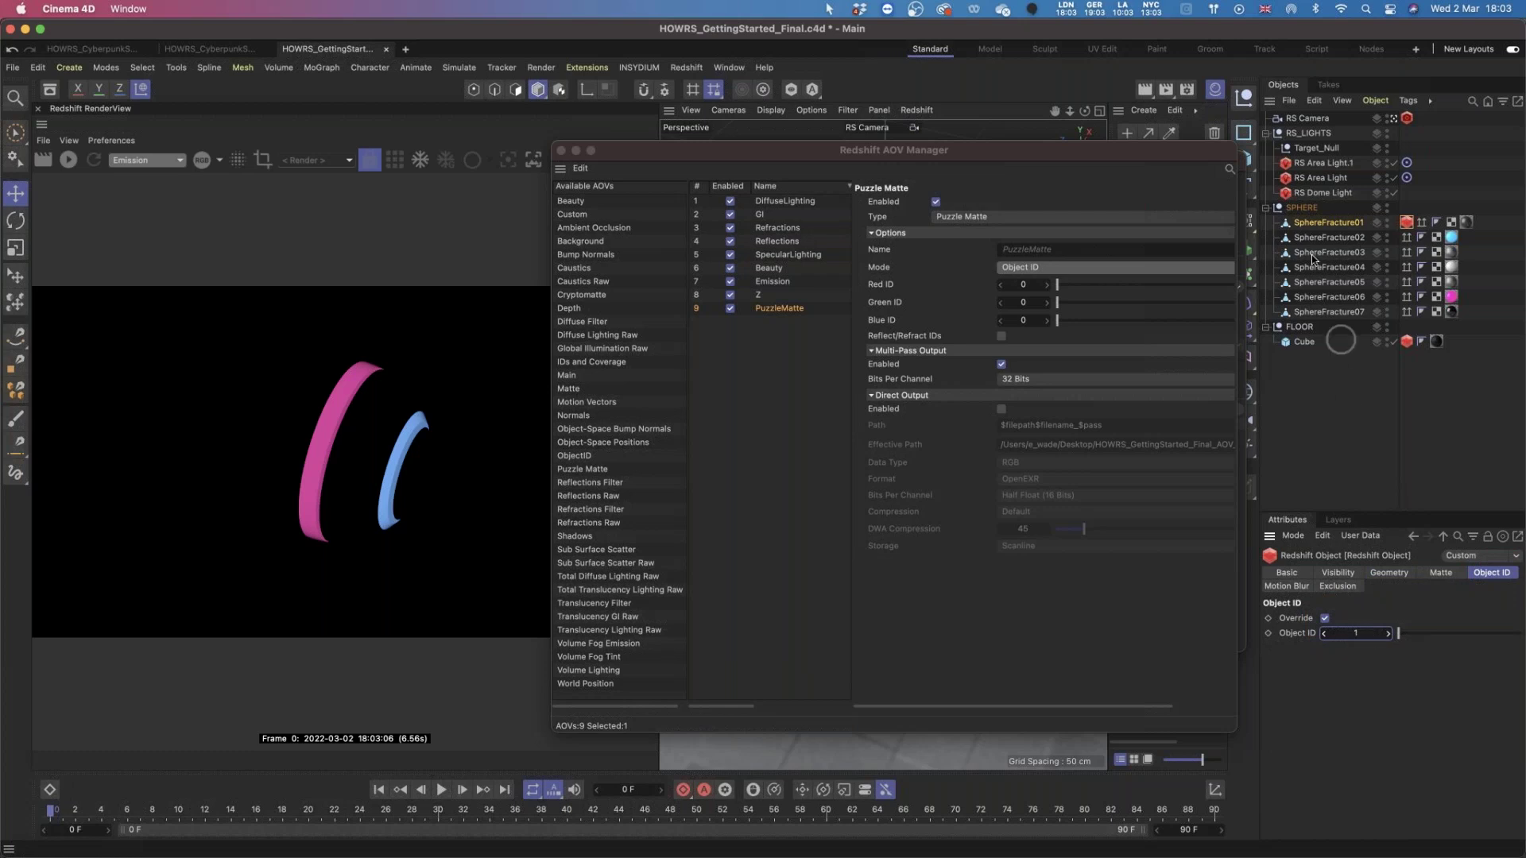
Copy the Redshift Object tag to SphereFracture02 with Object ID 2 and to SphereFracture03 with Object ID 3.
left_click_drag(1407, 224, 1404, 239, "ctrl")
left_click(1406, 240)
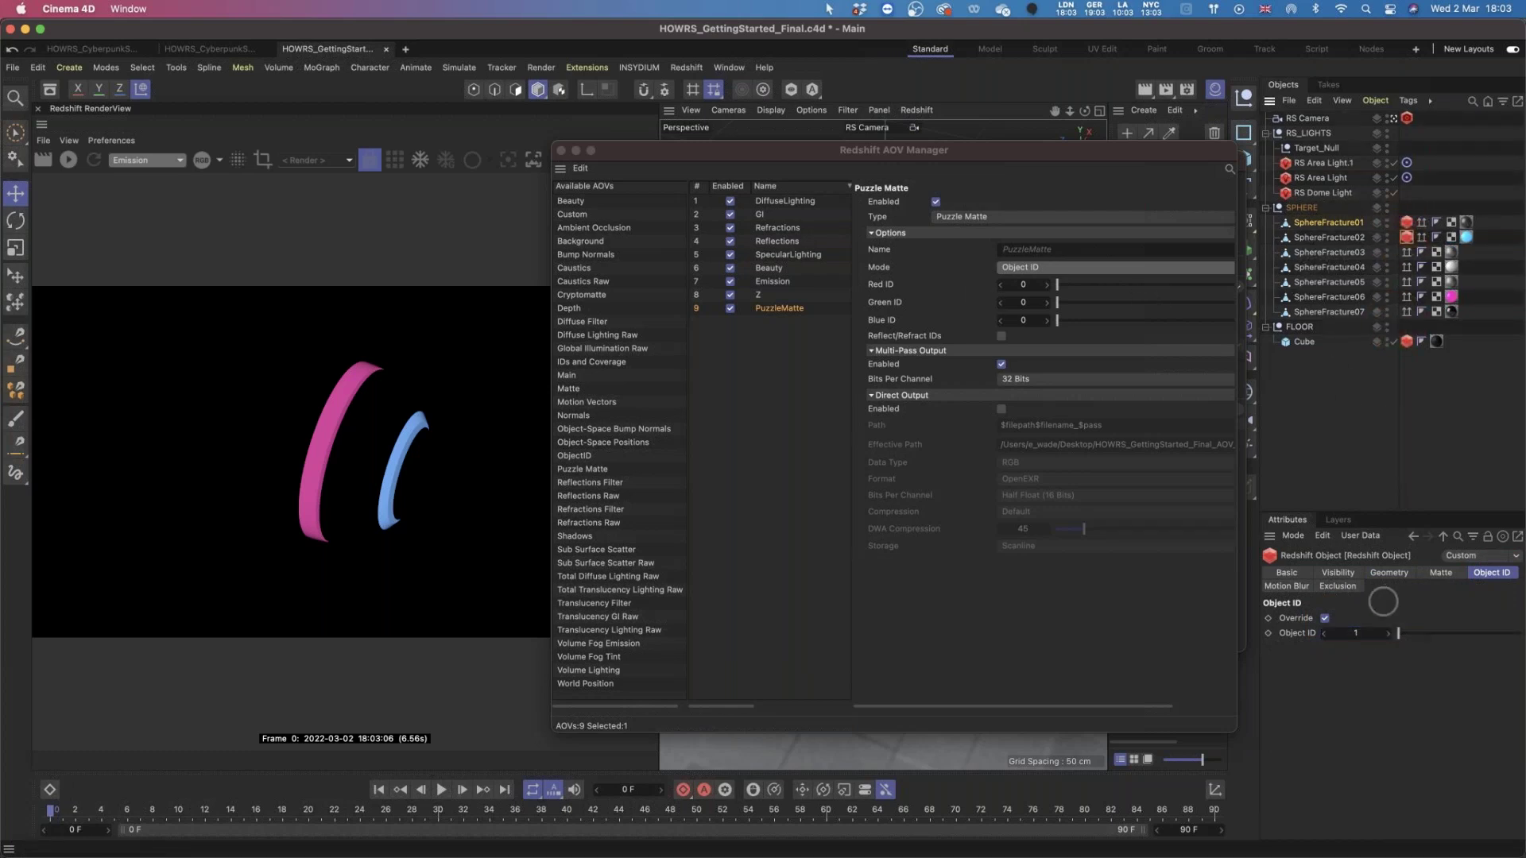
left_click(1388, 633)
left_click_drag(1406, 239, 1404, 249, "ctrl")
left_click(1388, 634)
left_click(1406, 223)
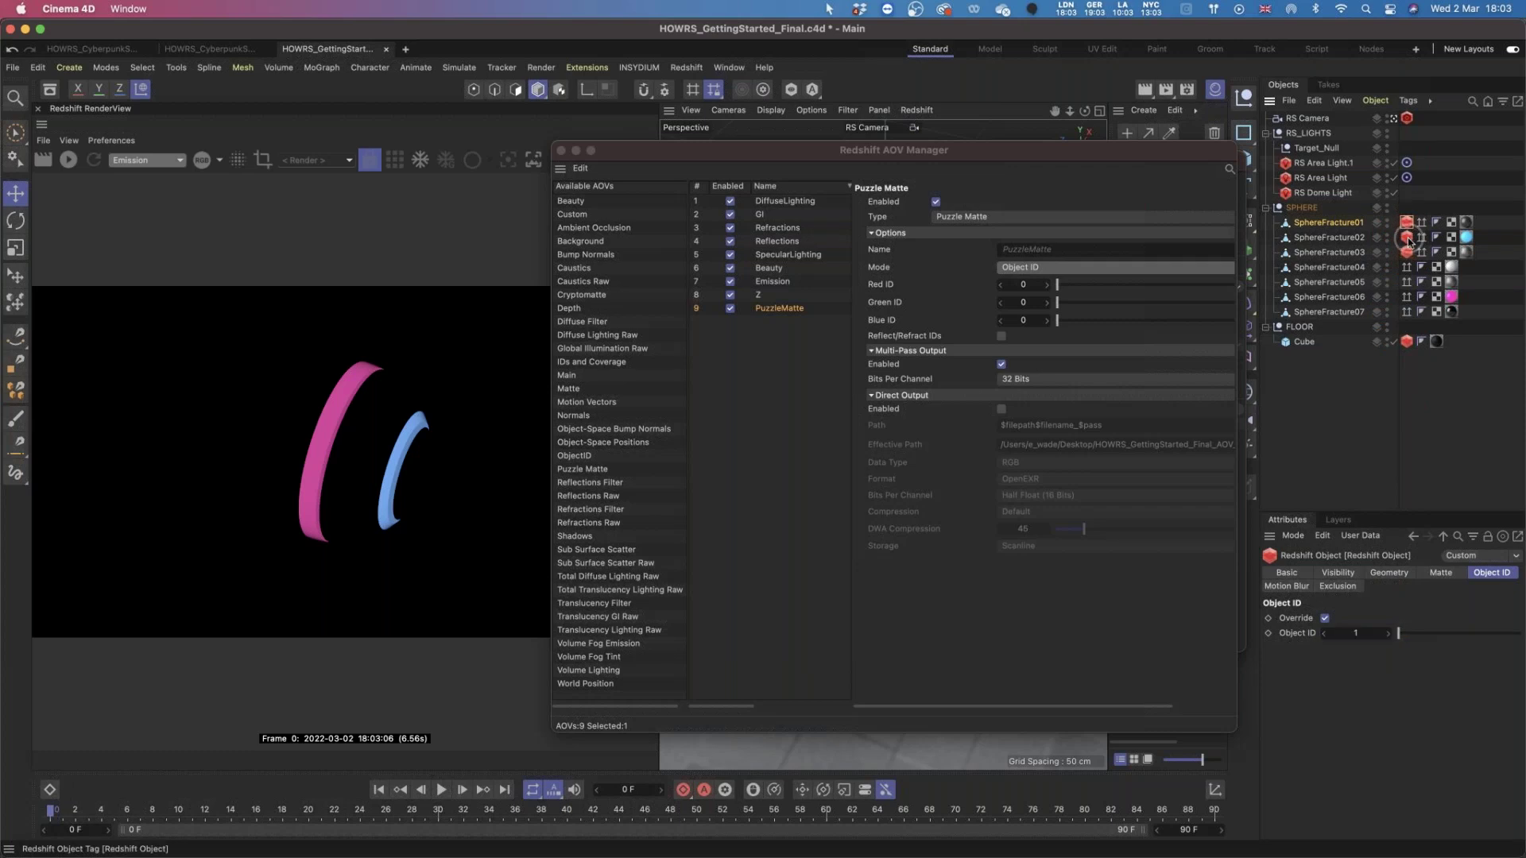
left_click(1407, 253)
Set the Puzzle Matte AOV's Red ID to 1, Green ID to 2 and Blue ID to 3.
left_click(762, 309)
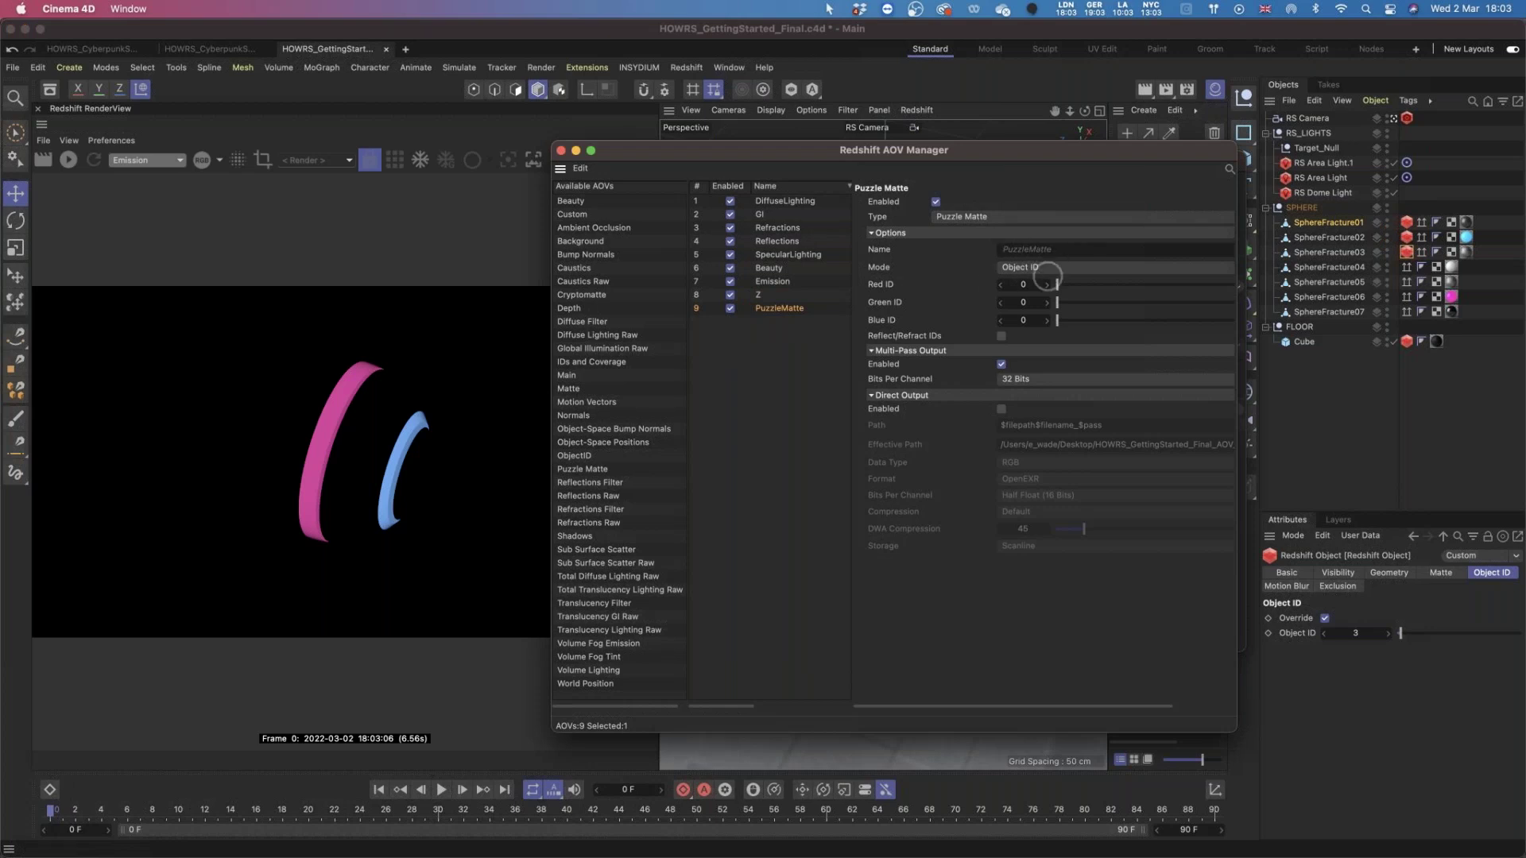
left_click(1046, 284)
left_click(1046, 302)
left_click(1047, 302)
left_click(1046, 320)
left_click(1047, 320)
left_click(1047, 320)
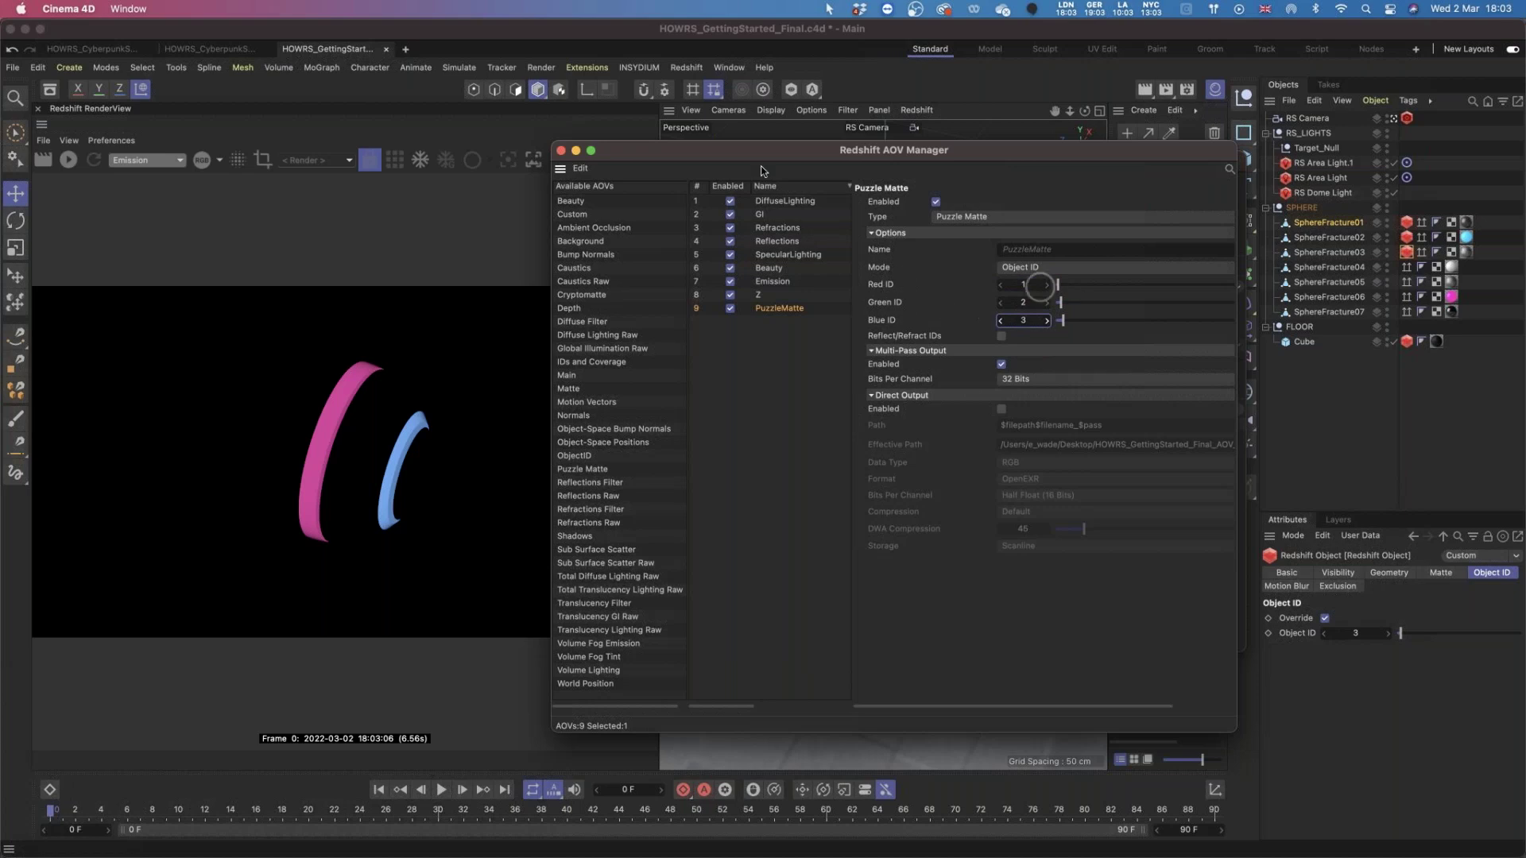
Restart the live render and display the PuzzleMatte pass using bucket rendering.
left_click_drag(760, 151, 953, 165)
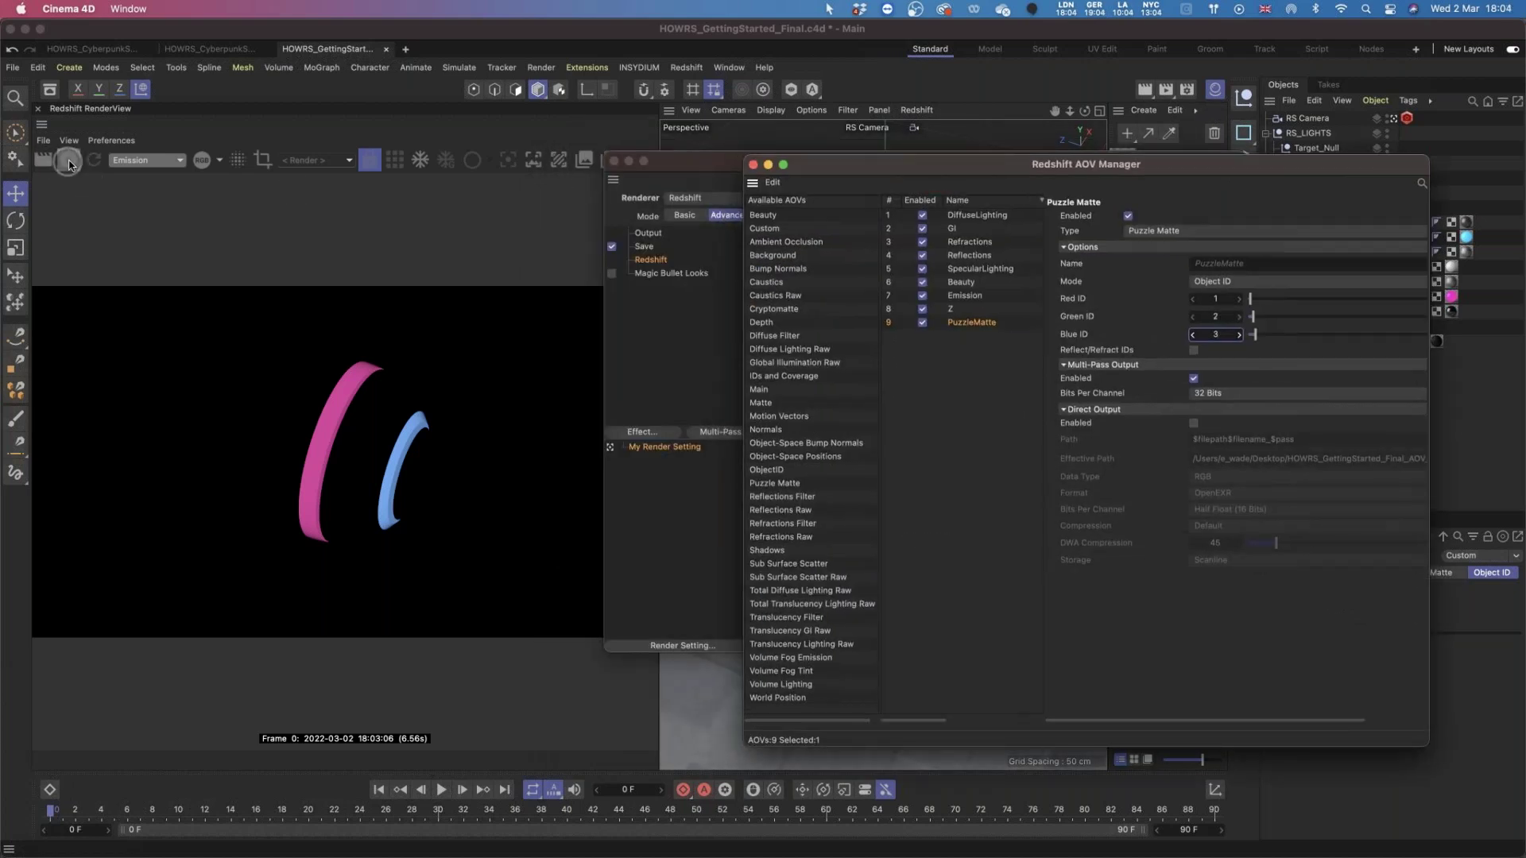
left_click(69, 161)
left_click(147, 160)
left_click(151, 222)
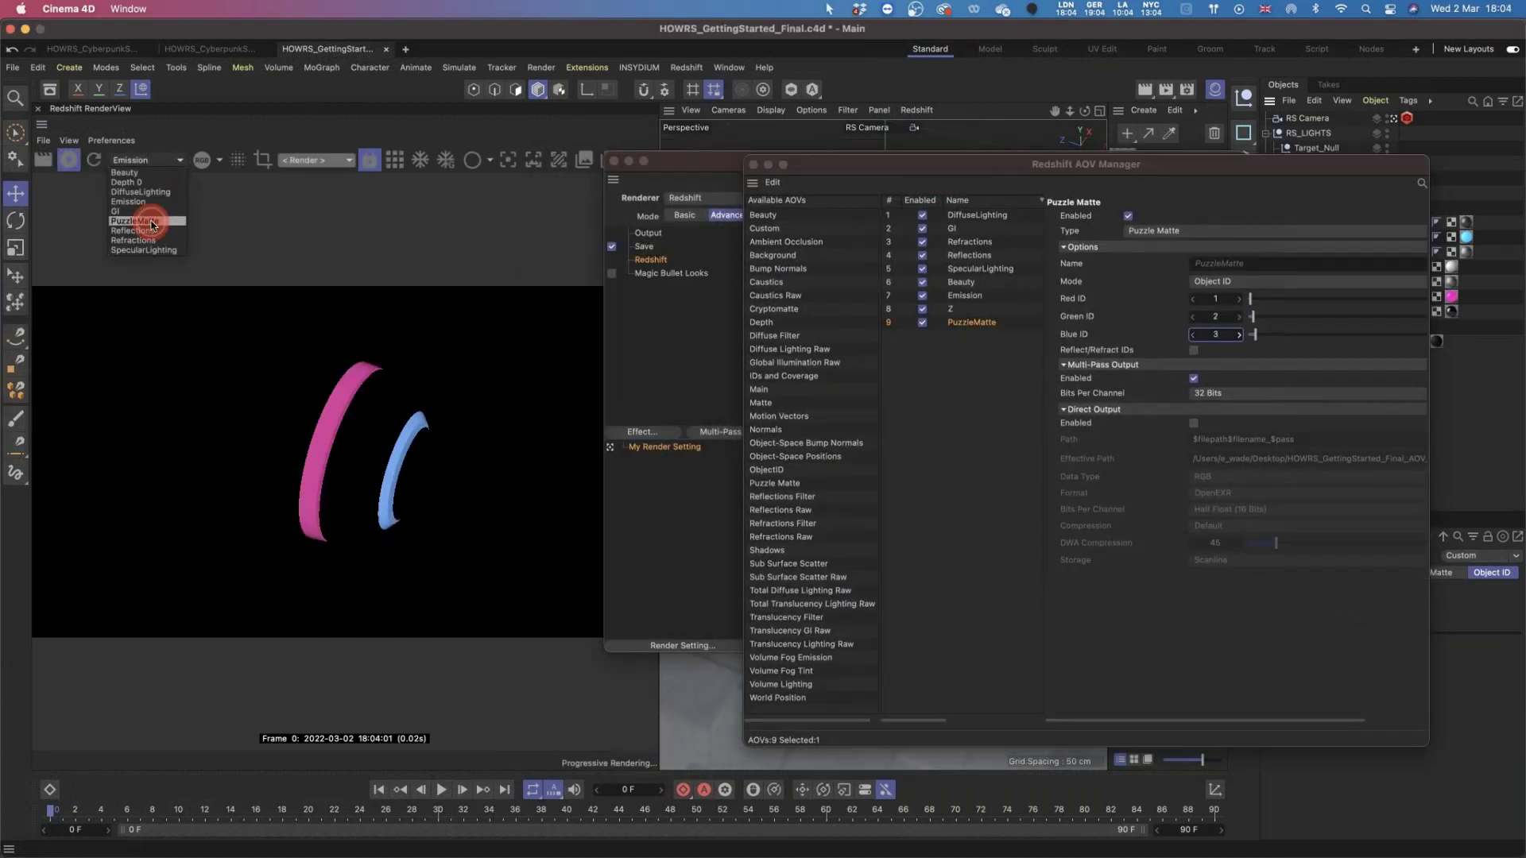
left_click(396, 161)
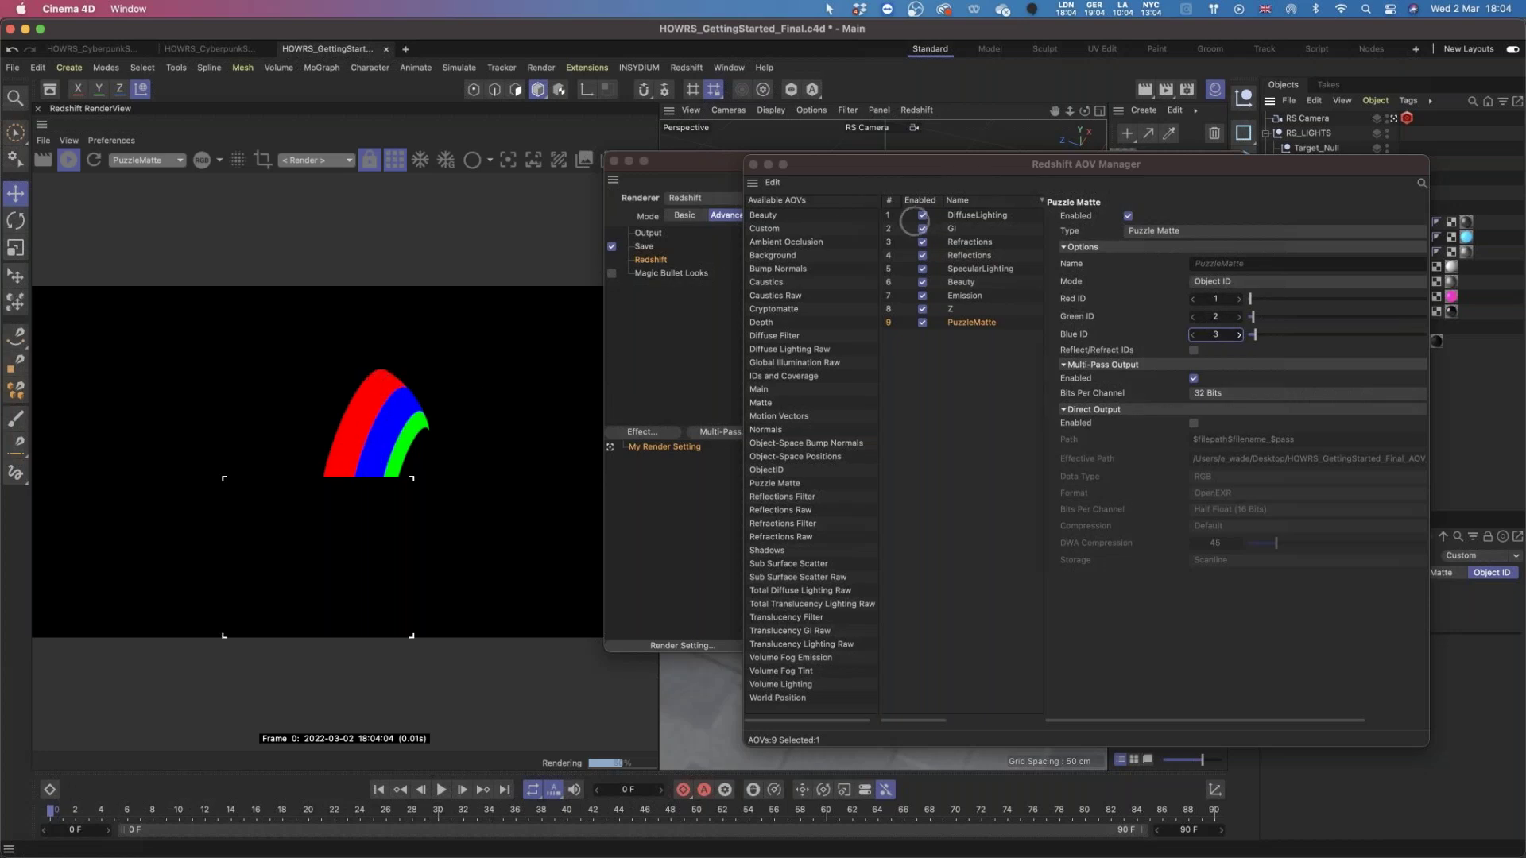
Reposition and enlarge the AOV Manager, widening the AOV list to reveal its Type, Denoise, Multi-Pass and Direct columns.
left_click_drag(1036, 192, 1037, 188)
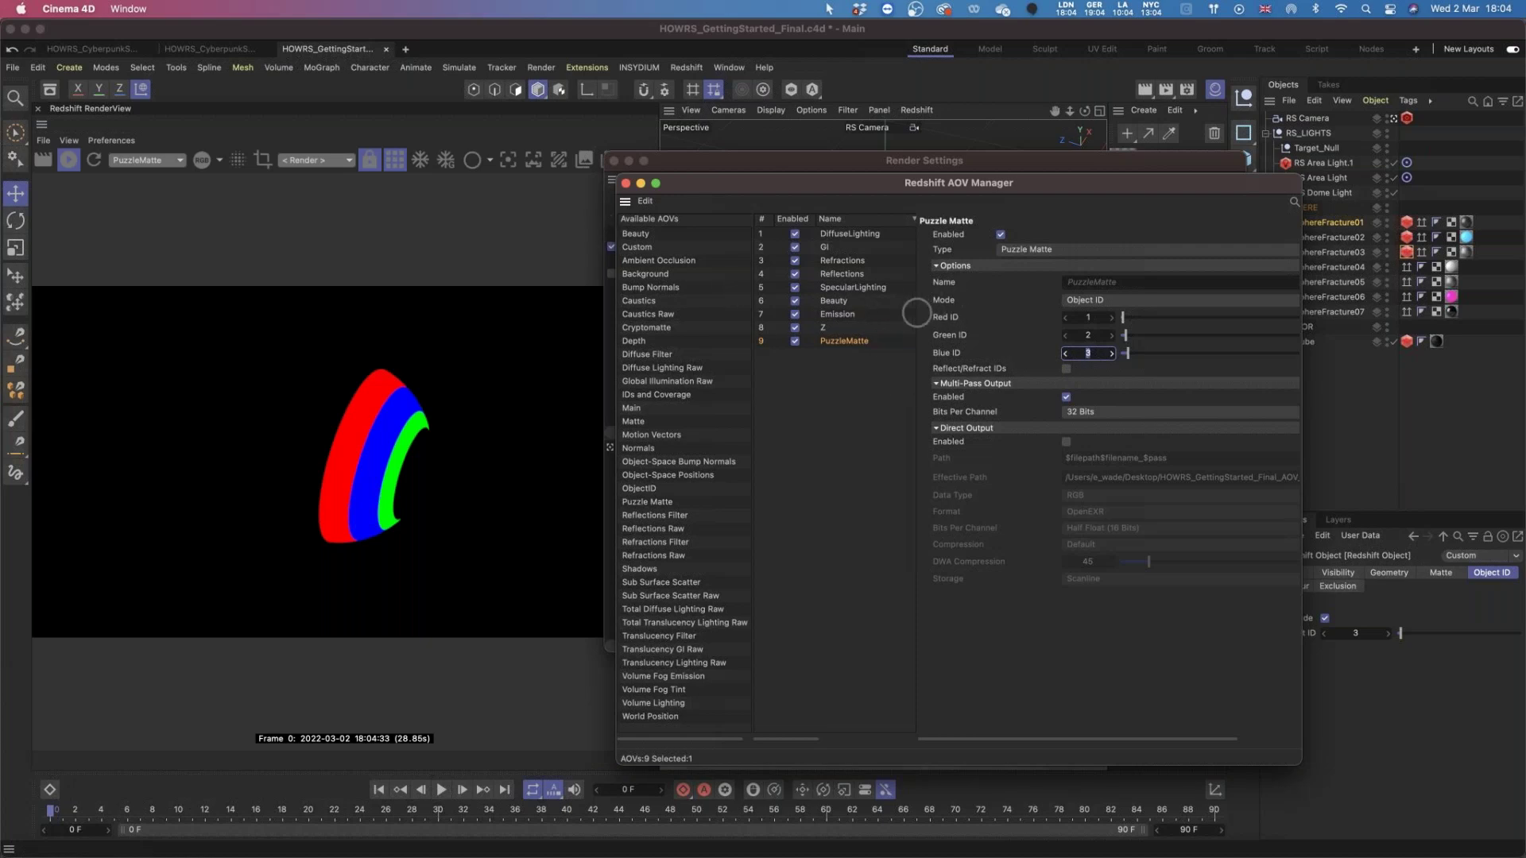
left_click_drag(916, 312, 1123, 313)
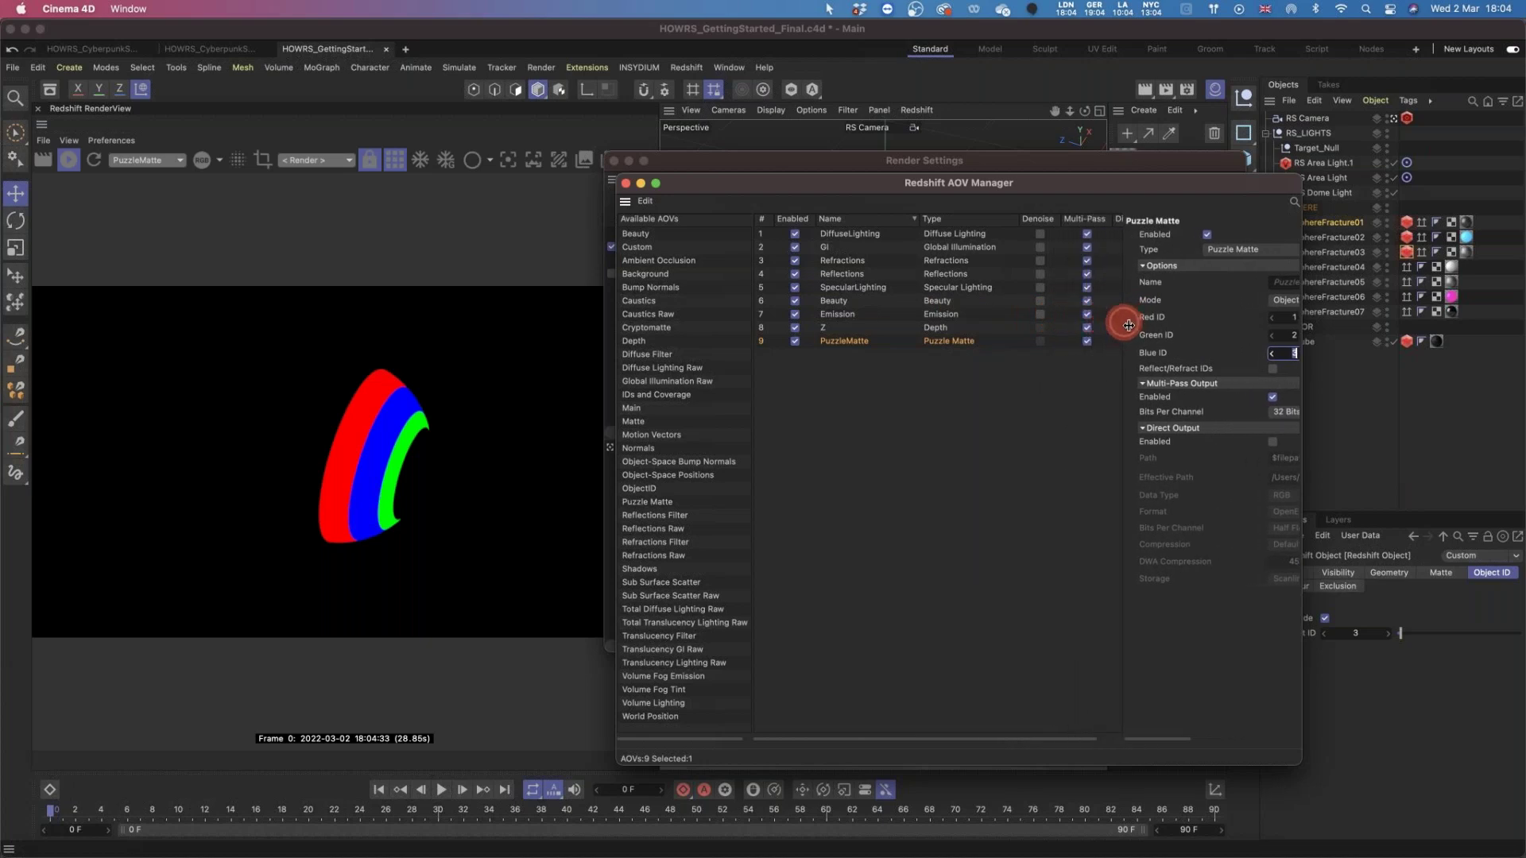
left_click_drag(931, 182, 890, 151)
left_click_drag(1265, 731, 1359, 754)
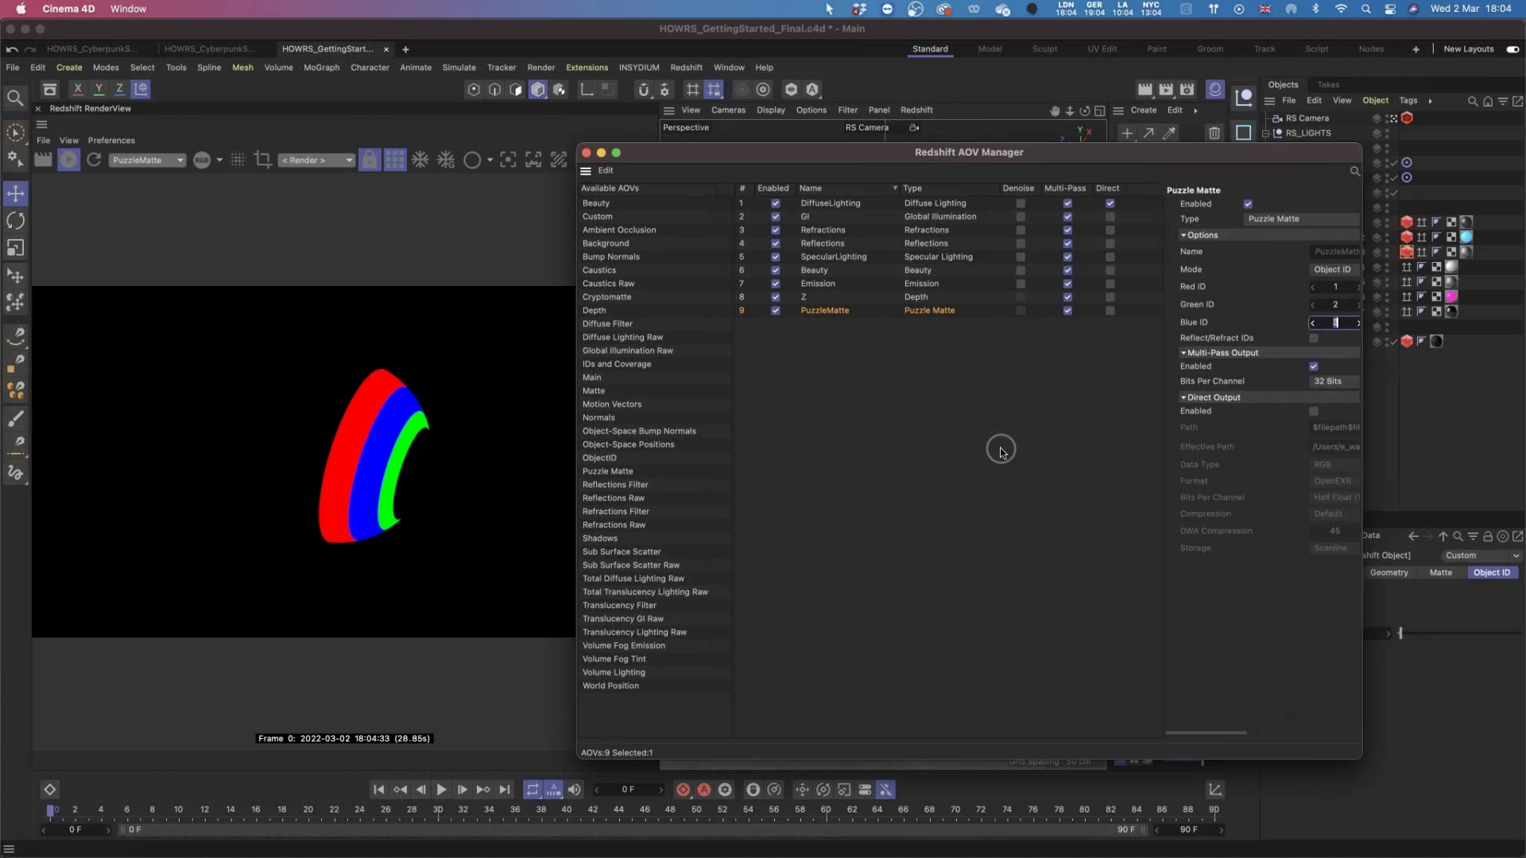
Widen the Puzzle Matte settings, stop the live render and close the AOV Manager.
left_click_drag(1163, 409, 1118, 403)
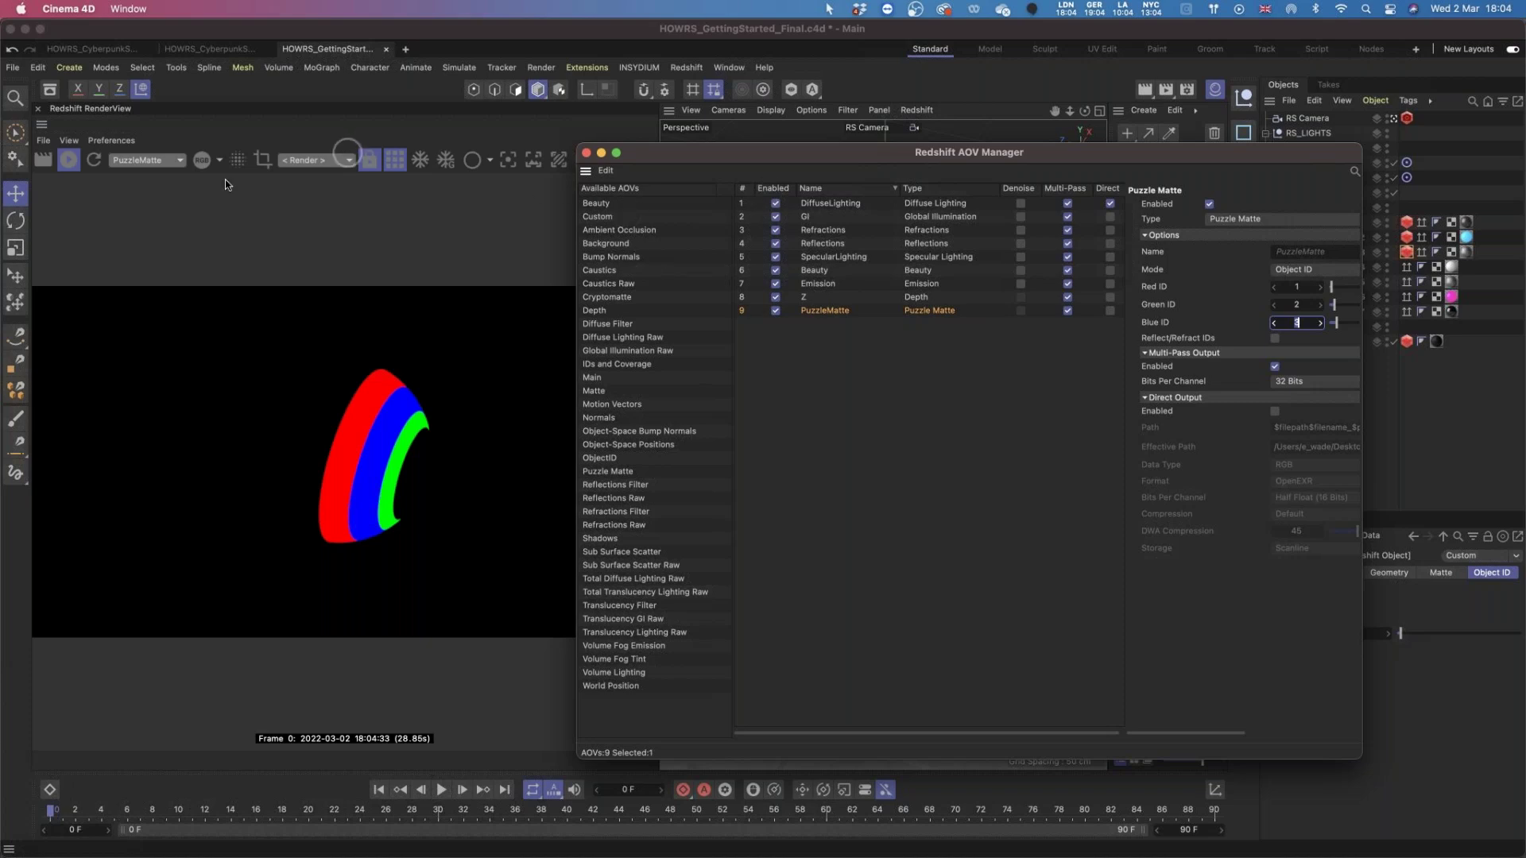
left_click(371, 161)
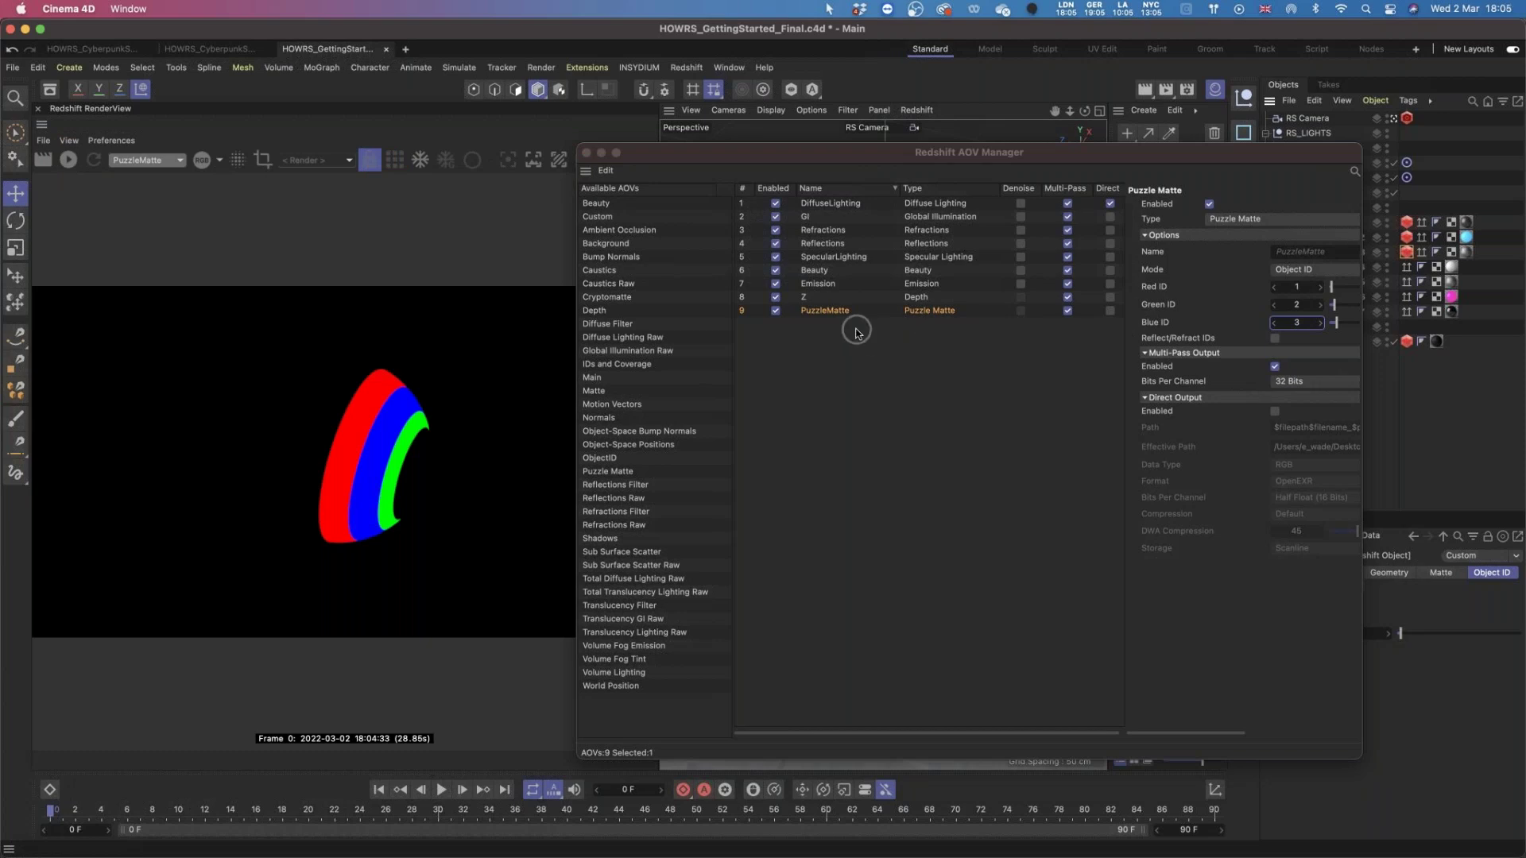
left_click(585, 153)
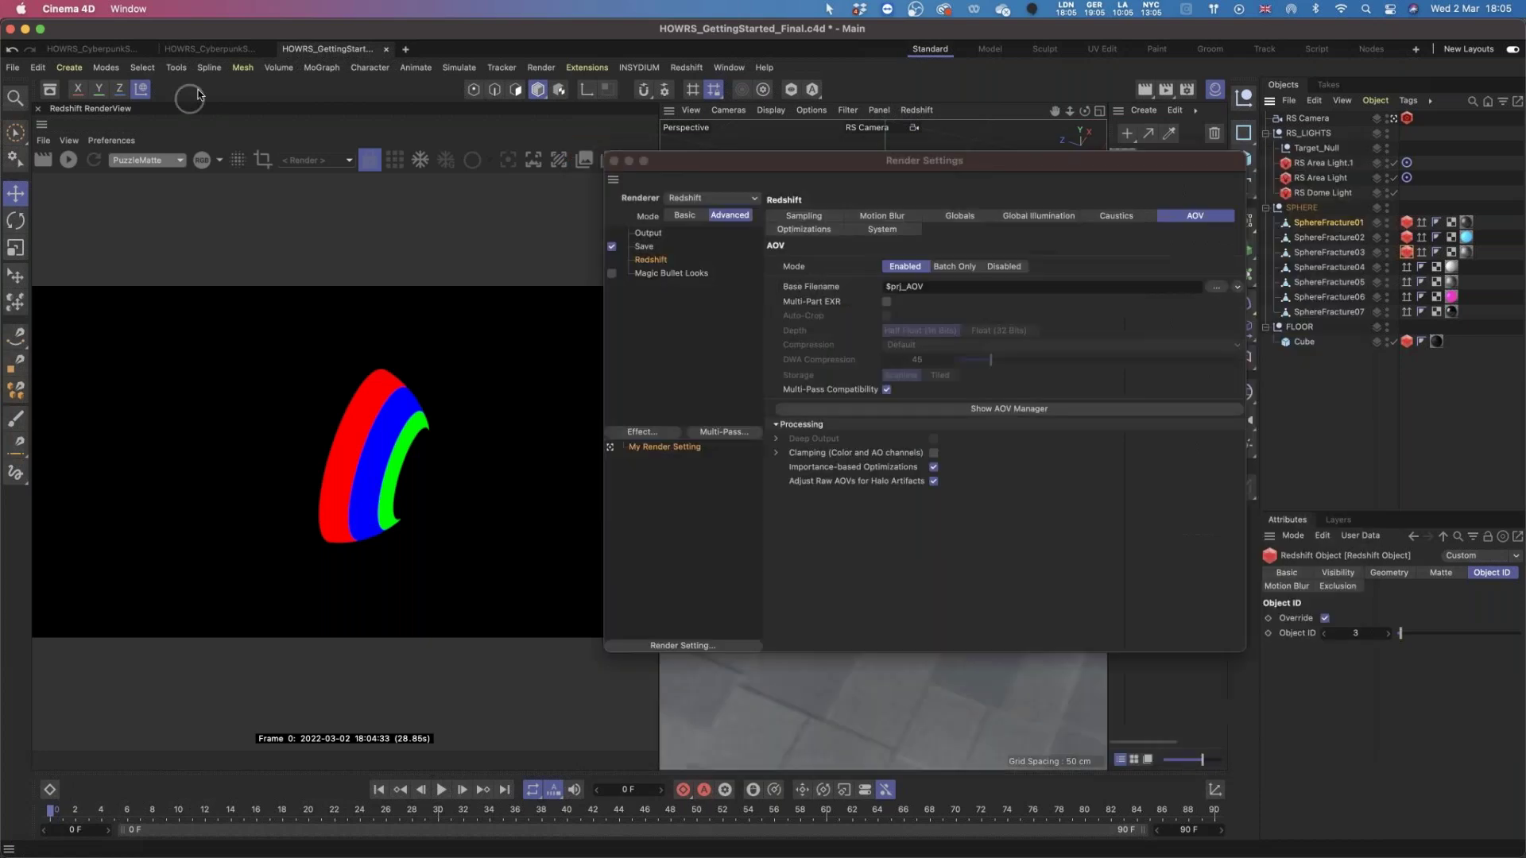
Switch to the HOWRS_CyberpunkScene_Final.c4d project, close its Render Settings, and briefly run and stop the live render.
left_click(217, 50)
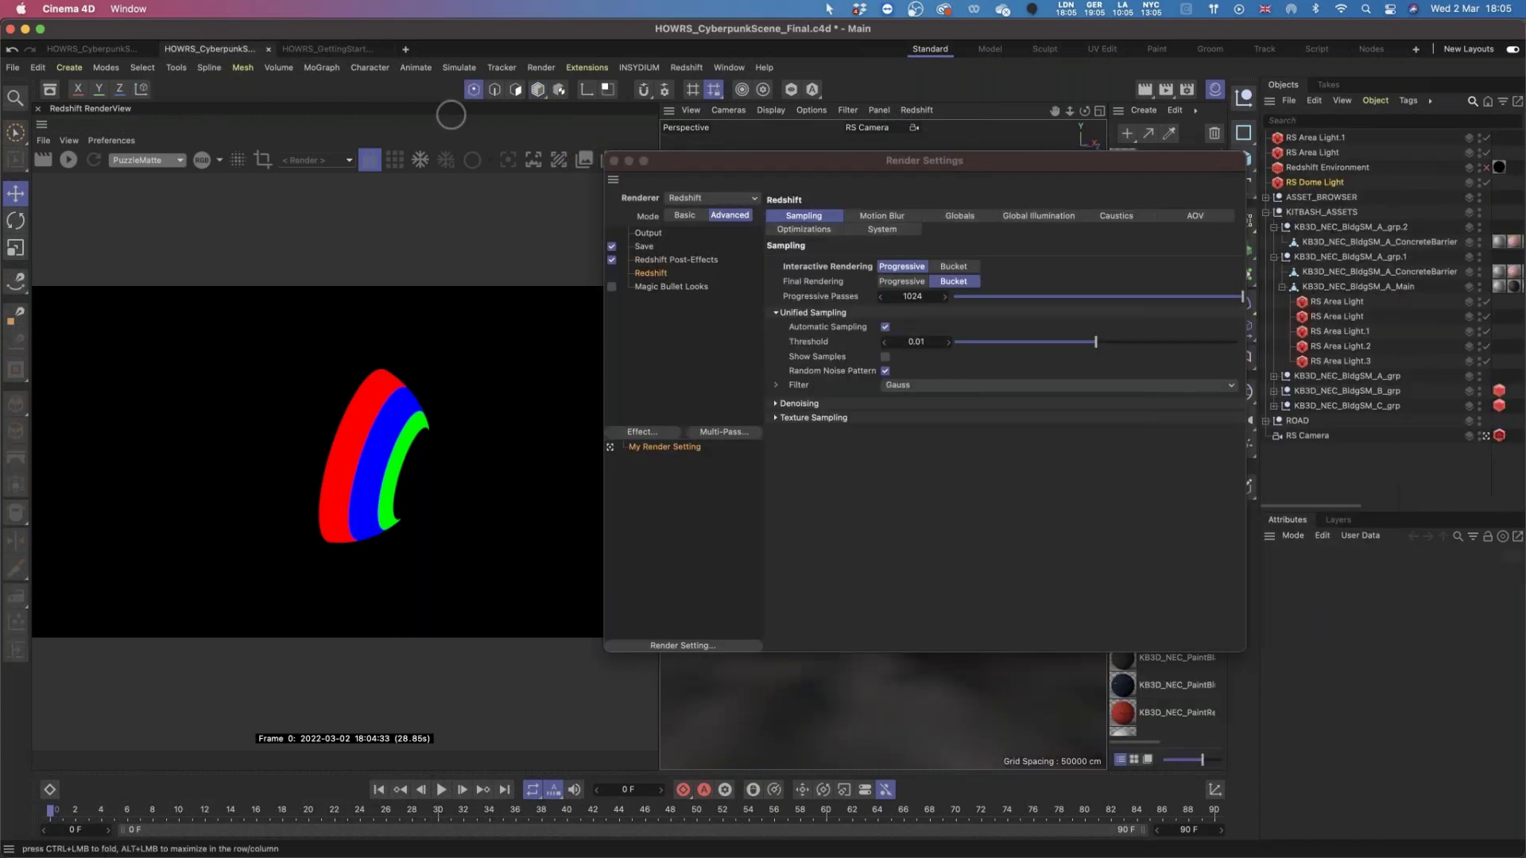
left_click(614, 160)
left_click(72, 162)
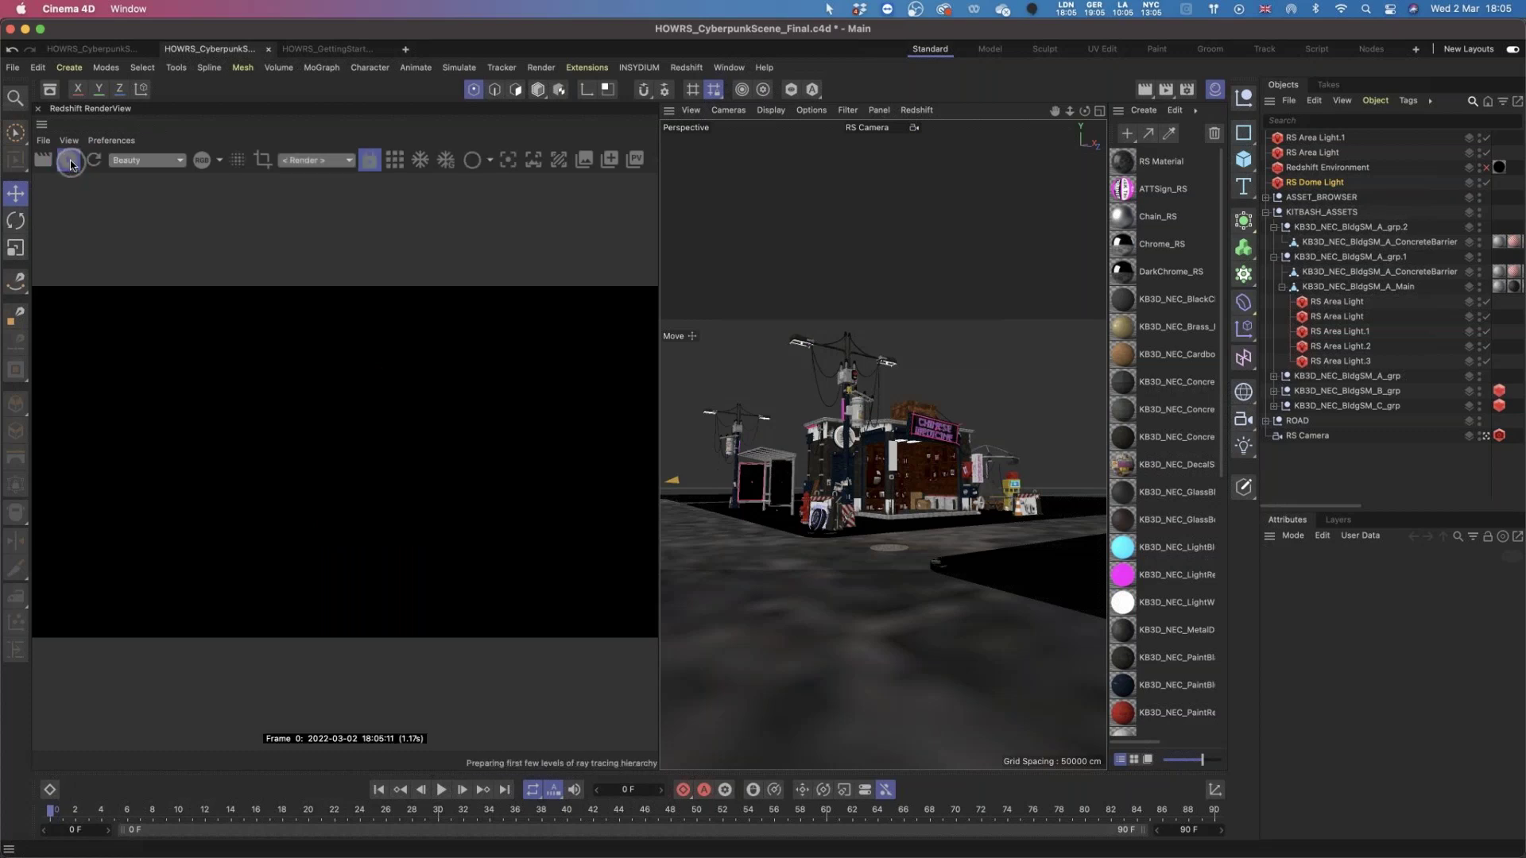
left_click(70, 161)
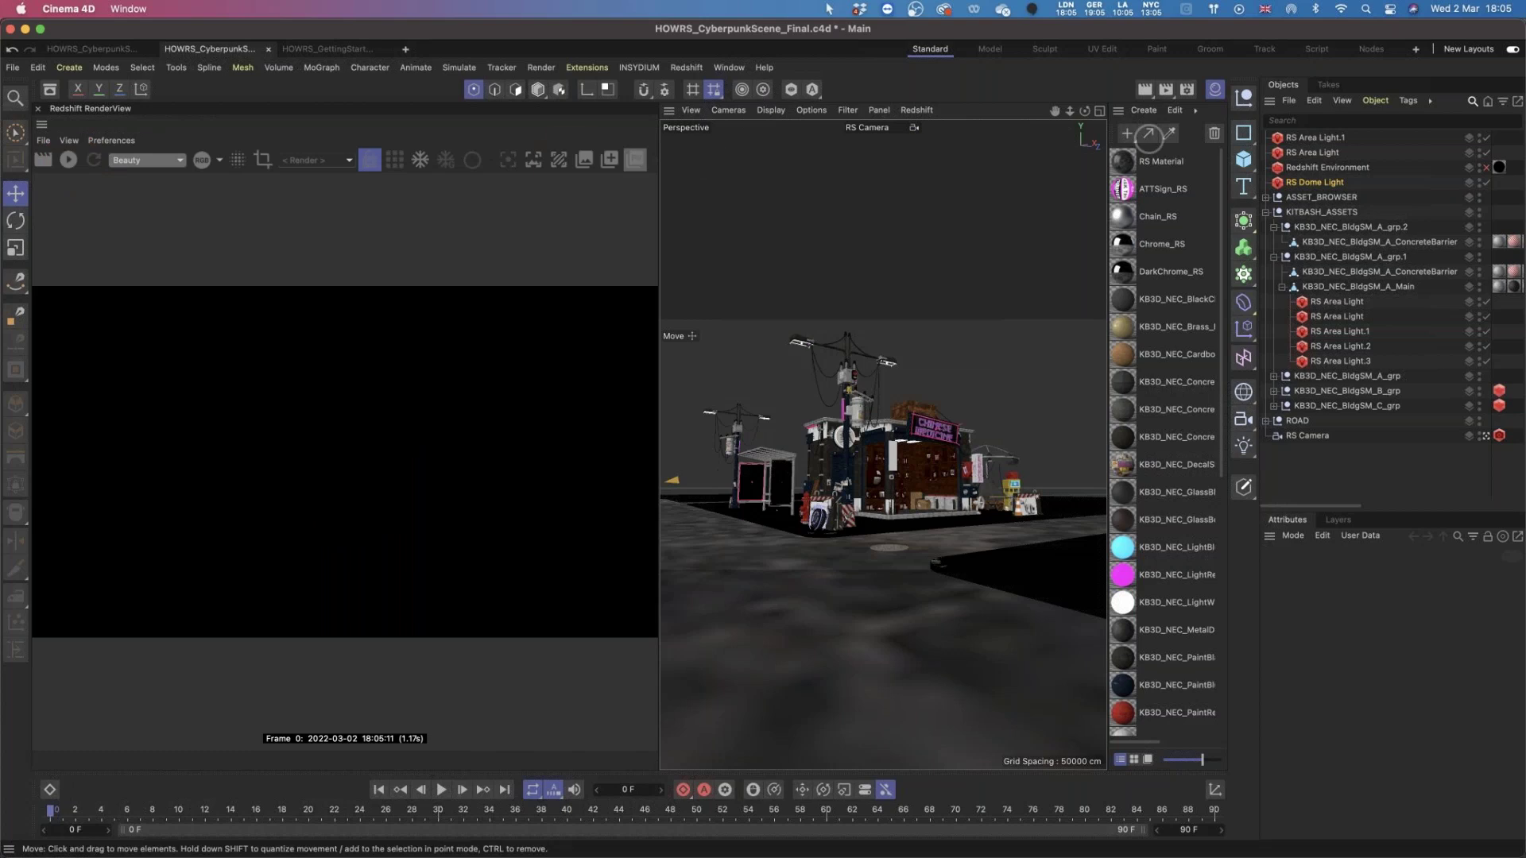
Open the Redshift AOV Manager from the scene's render settings and reposition it to show the full AOV list.
left_click(1189, 92)
left_click_drag(1217, 78, 802, 84)
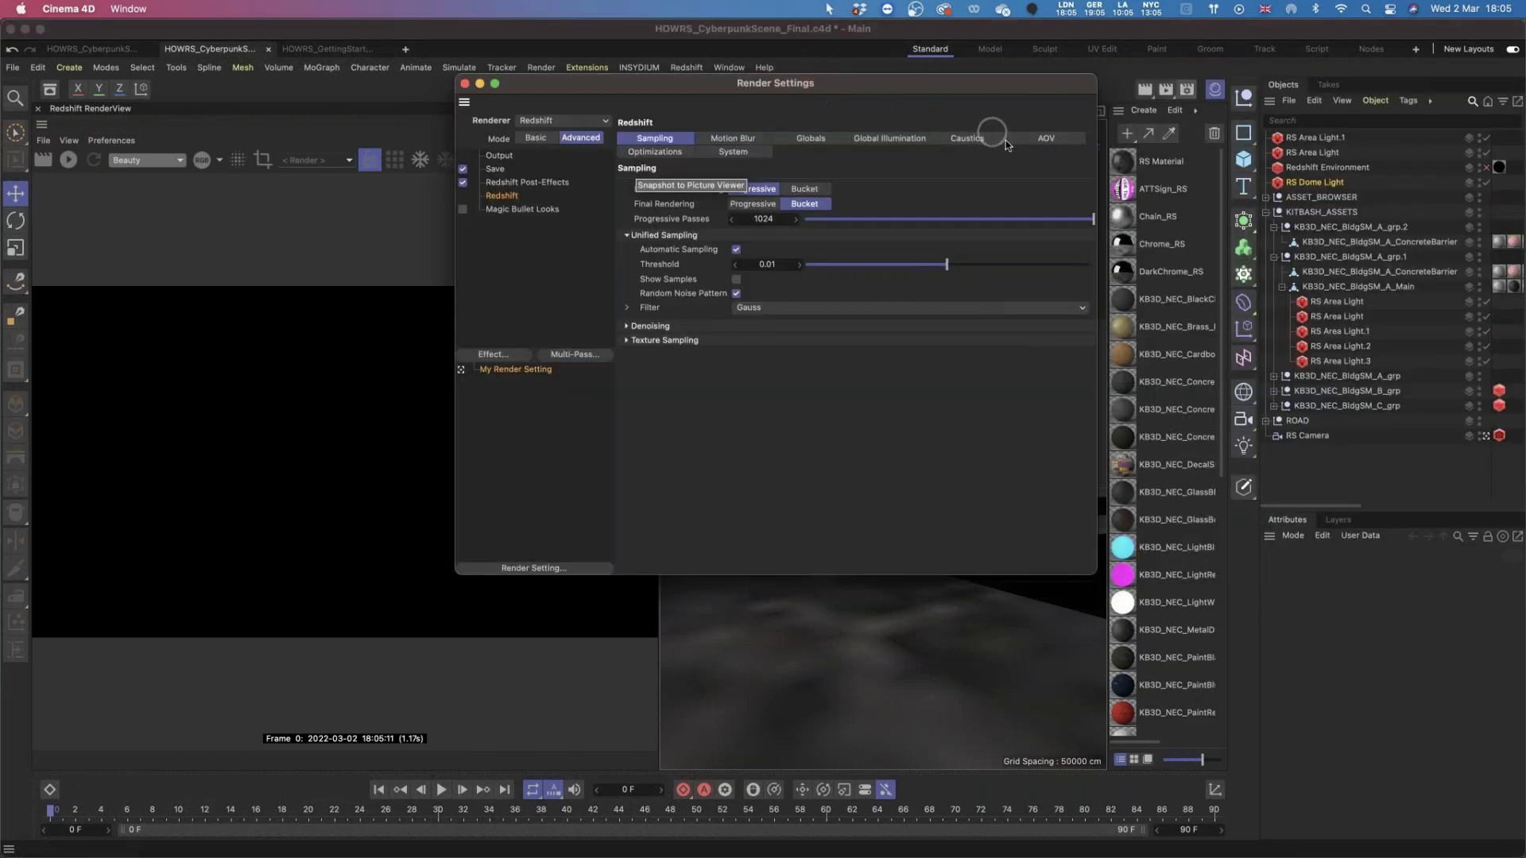
left_click(1036, 140)
left_click(882, 333)
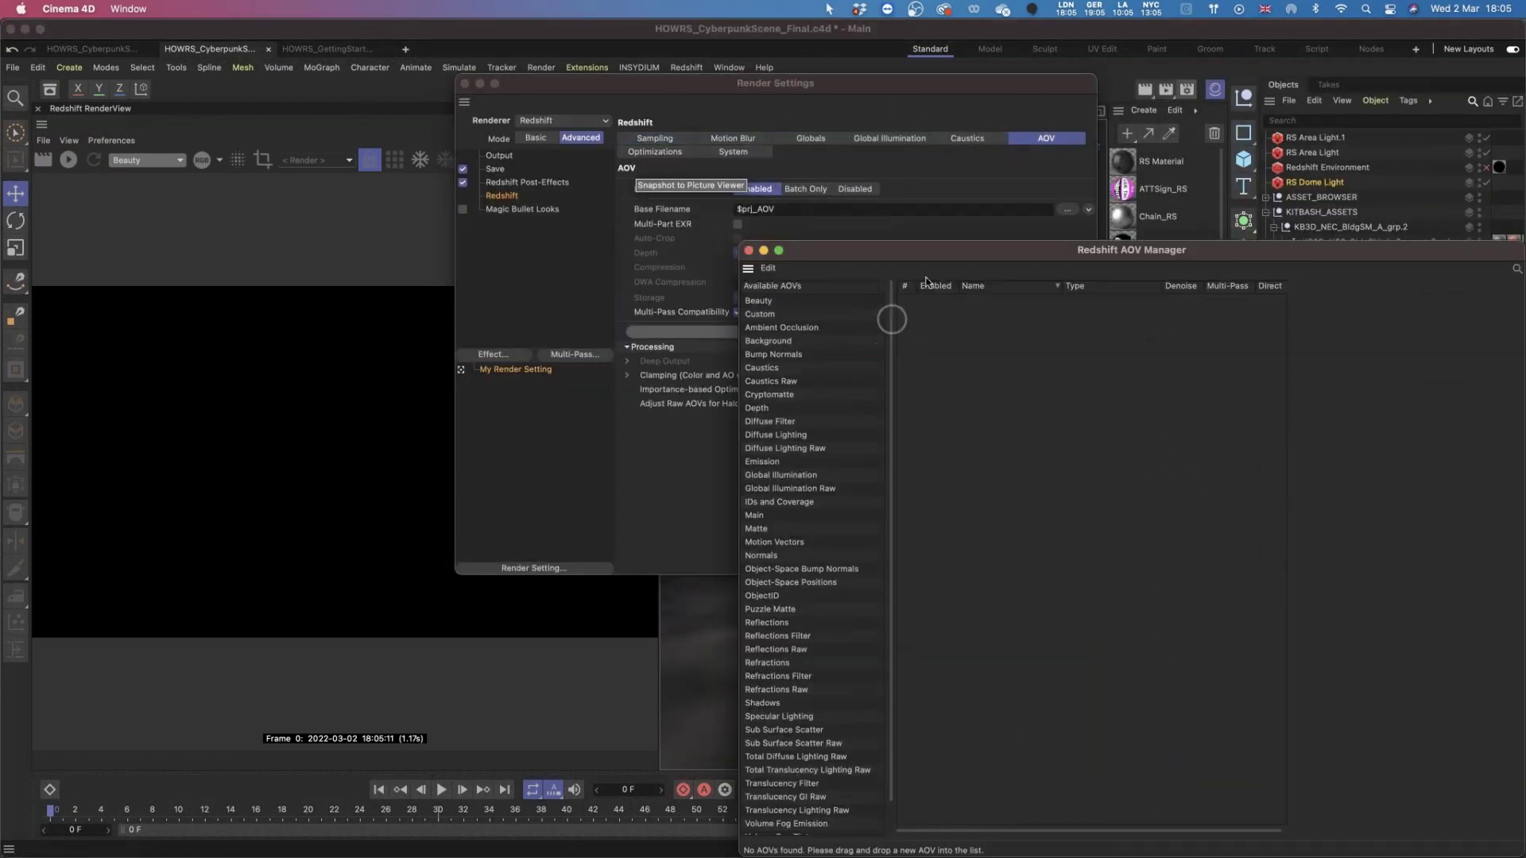
left_click_drag(1075, 257, 524, 88)
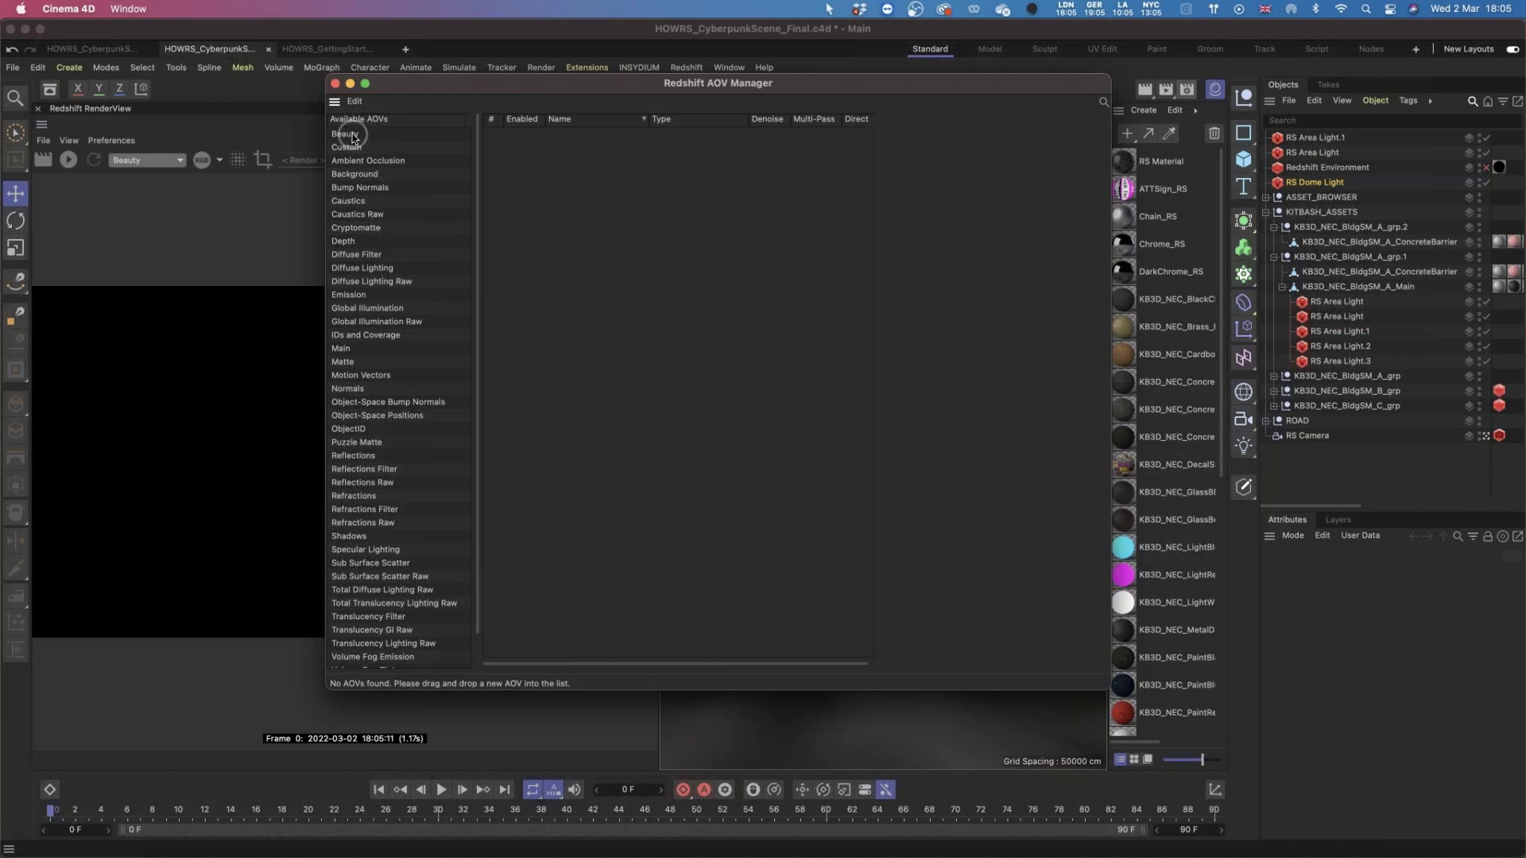
Add a Diffuse Lighting AOV and widen its settings to reveal the Light Groups list.
left_click_drag(371, 268, 681, 239)
left_click(588, 133)
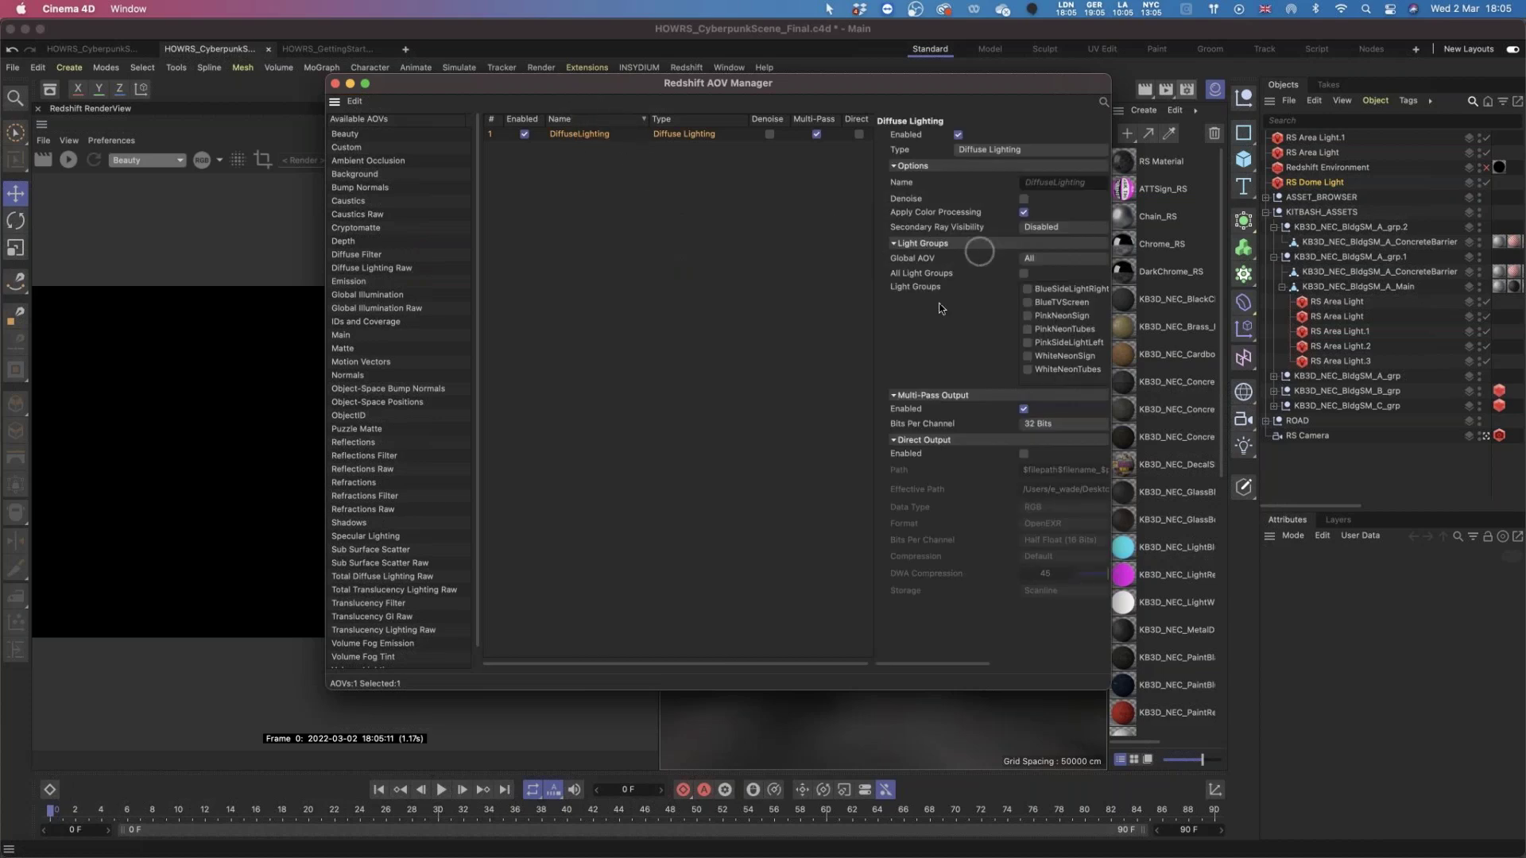
left_click_drag(874, 296, 790, 292)
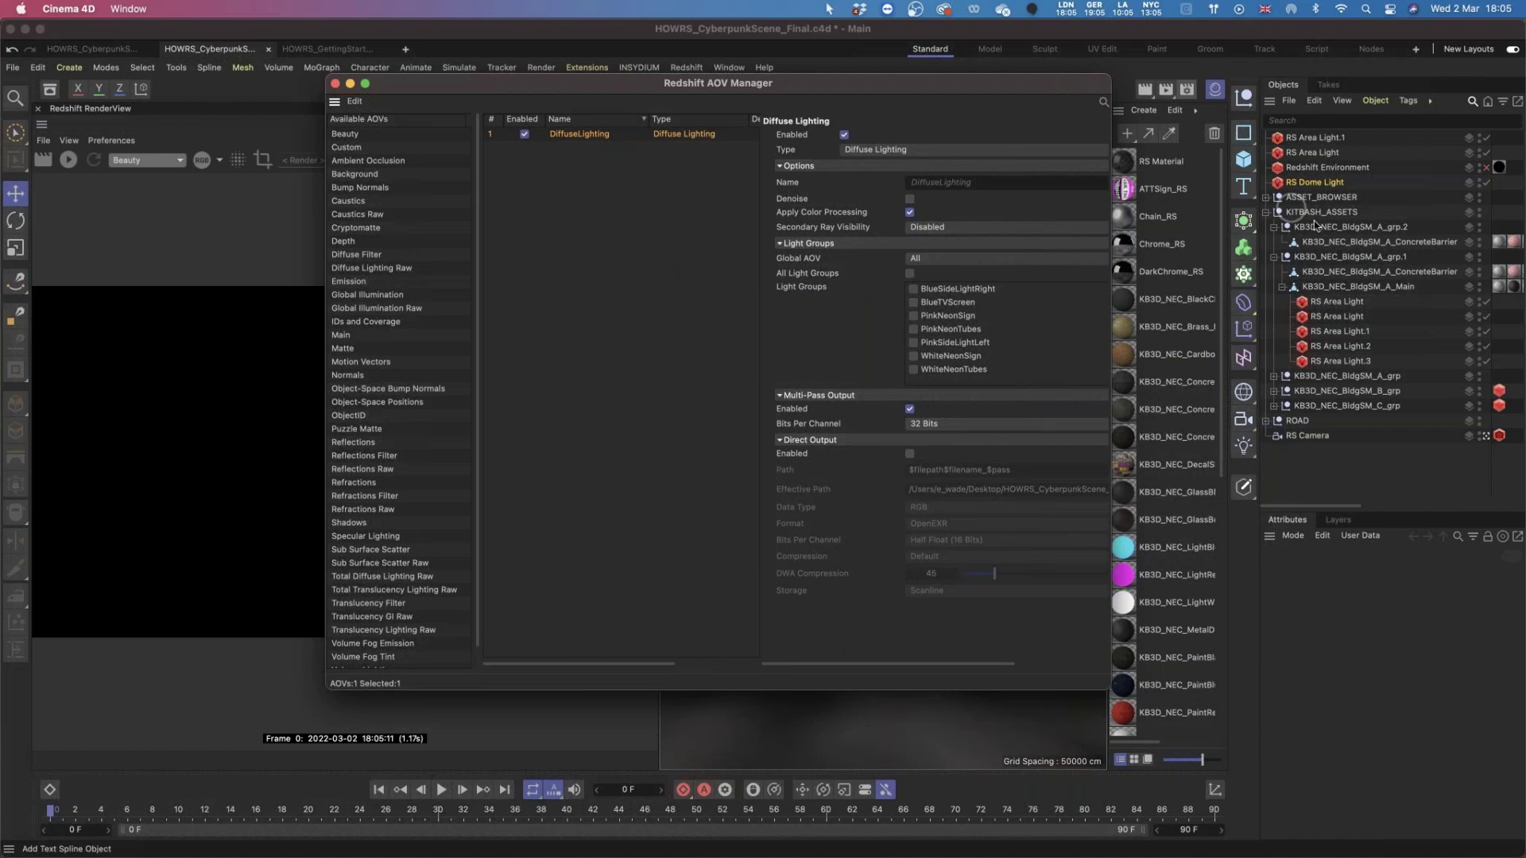
Examine the AOV Light Group choices for the first RS Area Light under KB3D_NEC_BldgSM_A_Main.
left_click(1336, 302)
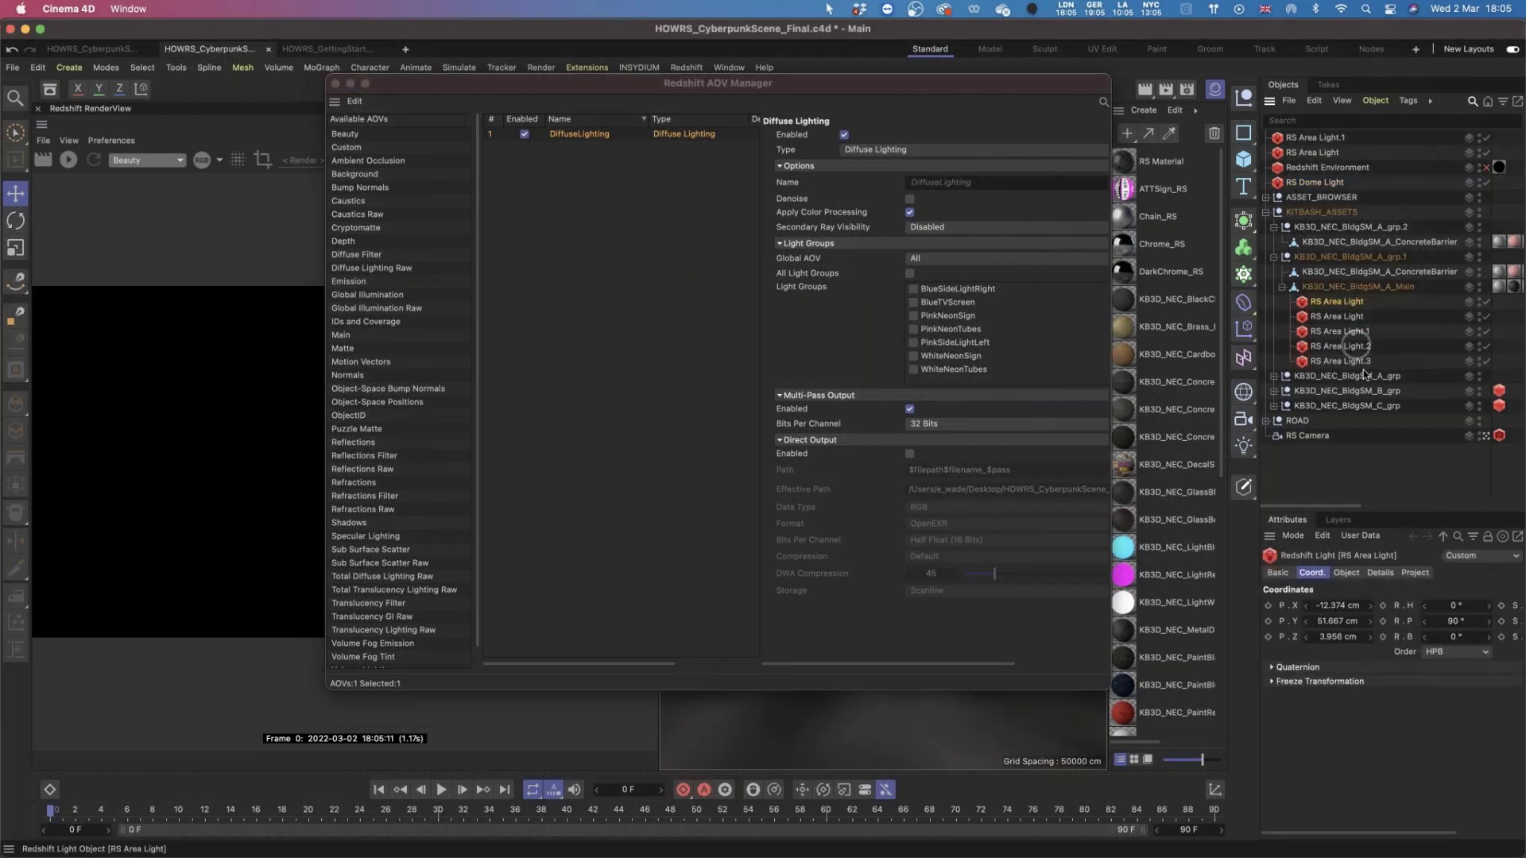
left_click(1379, 573)
left_click(1418, 668)
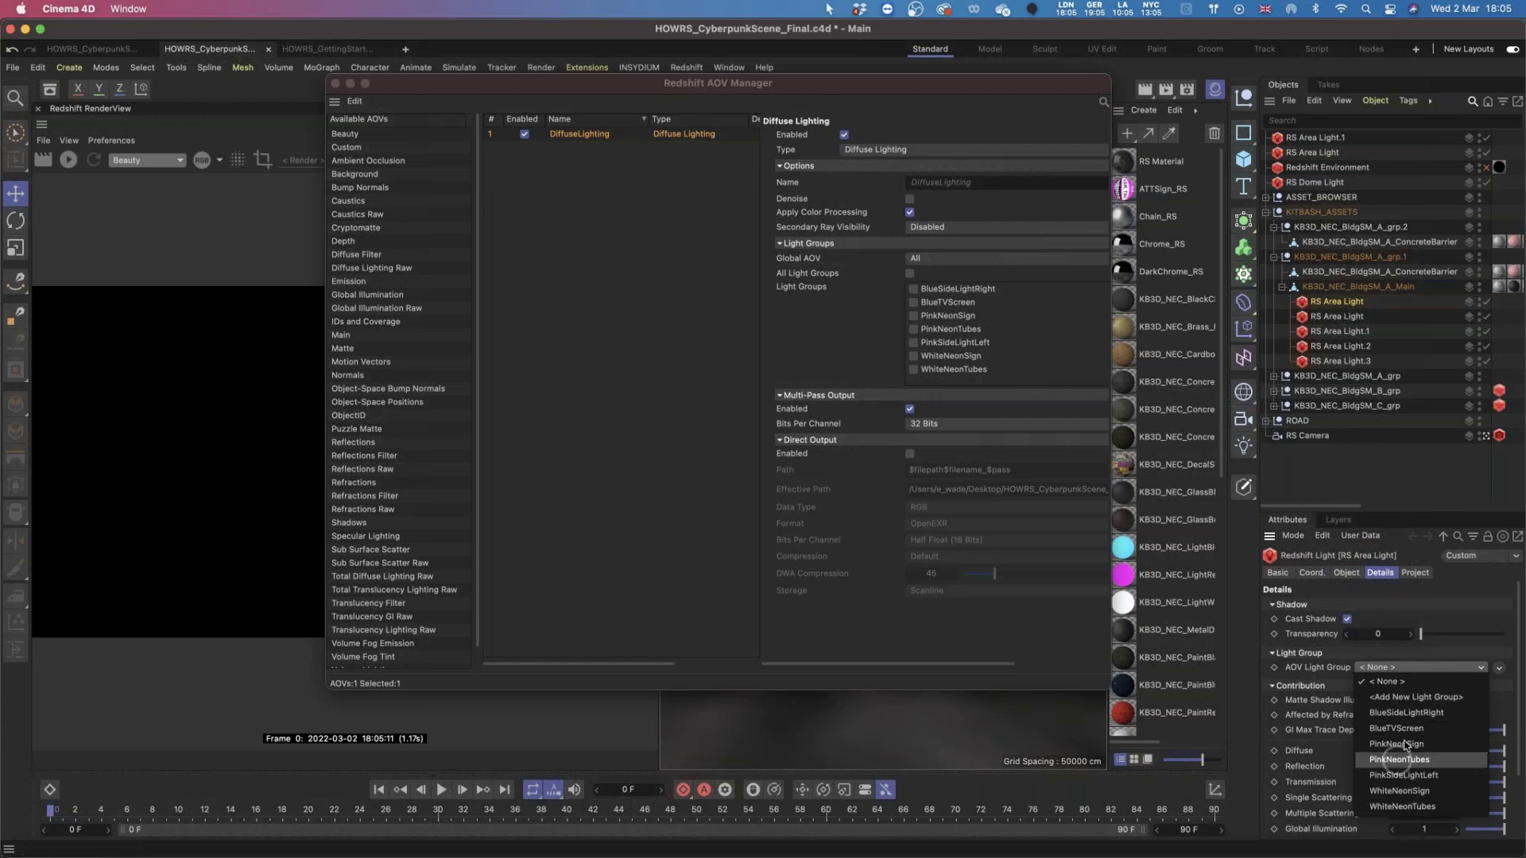
left_click(884, 259)
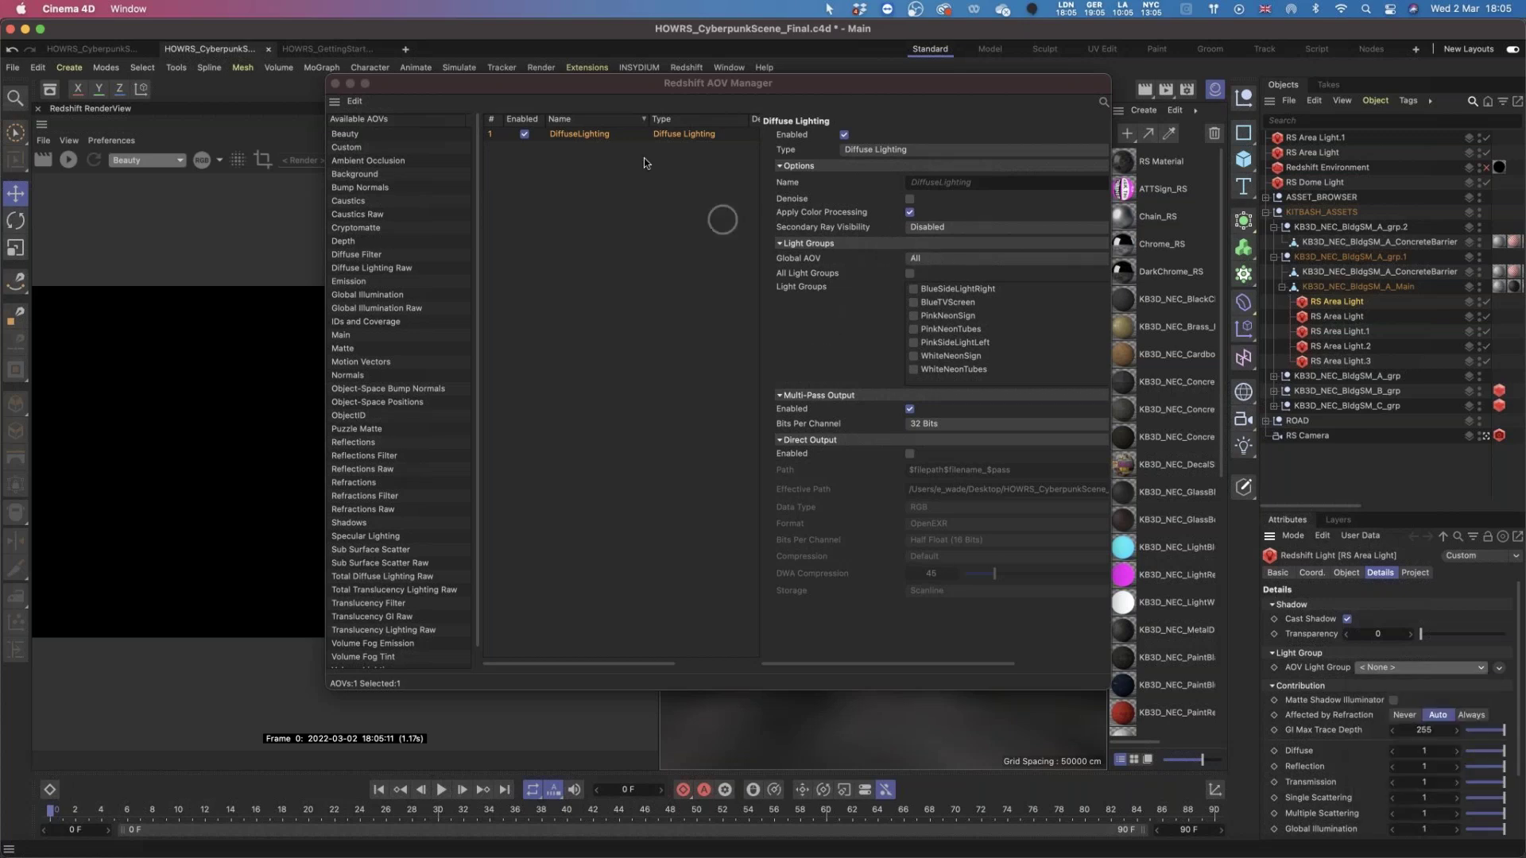
left_click(918, 306)
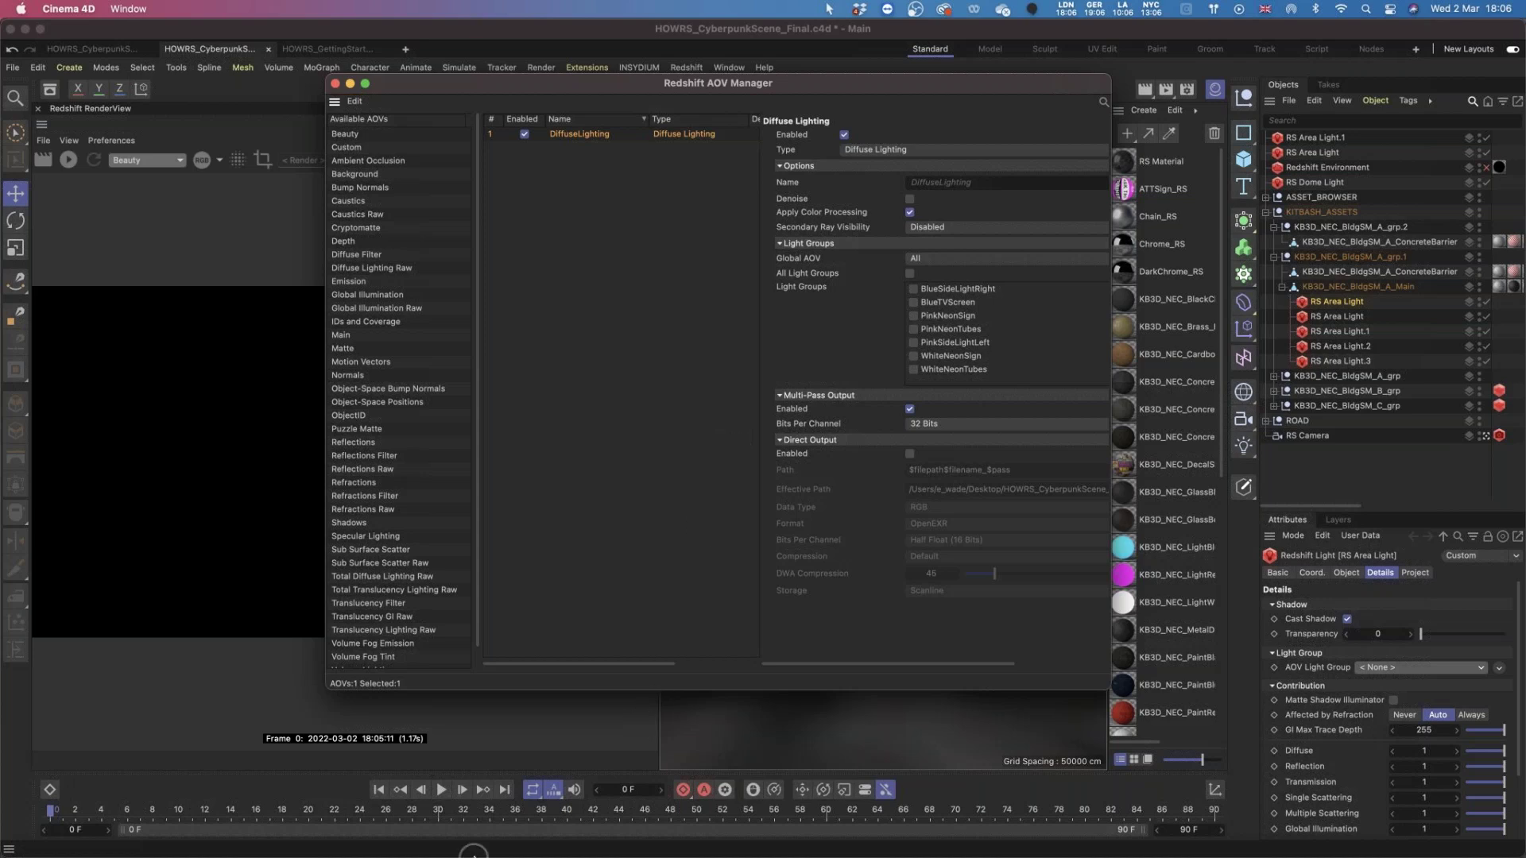
Switch to After Effects and add NeonCityAE.png to the LightGroupAOVs composition.
mouse_move(474, 854)
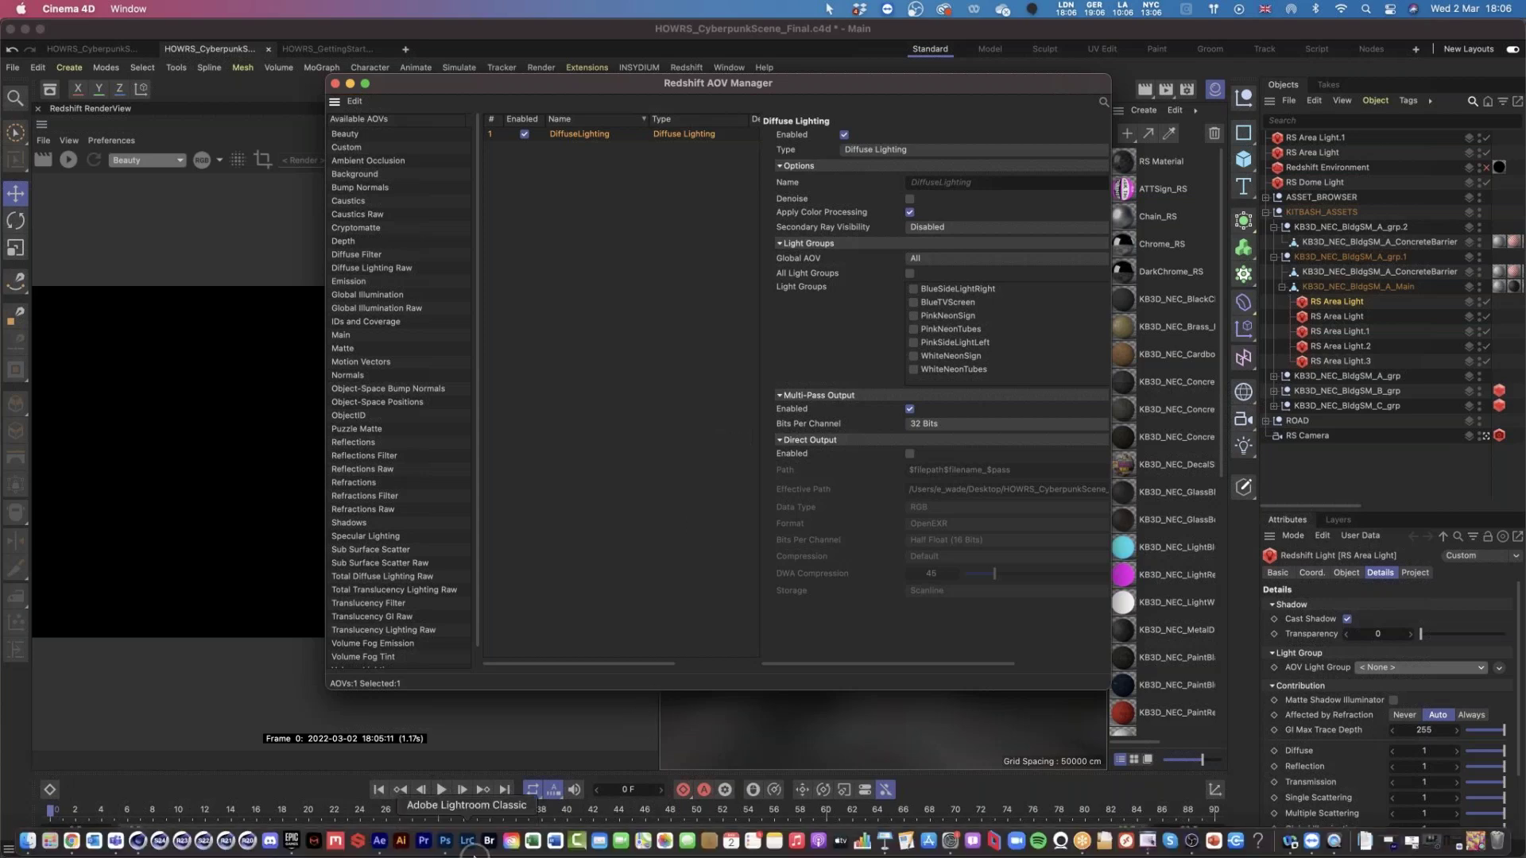
left_click(379, 846)
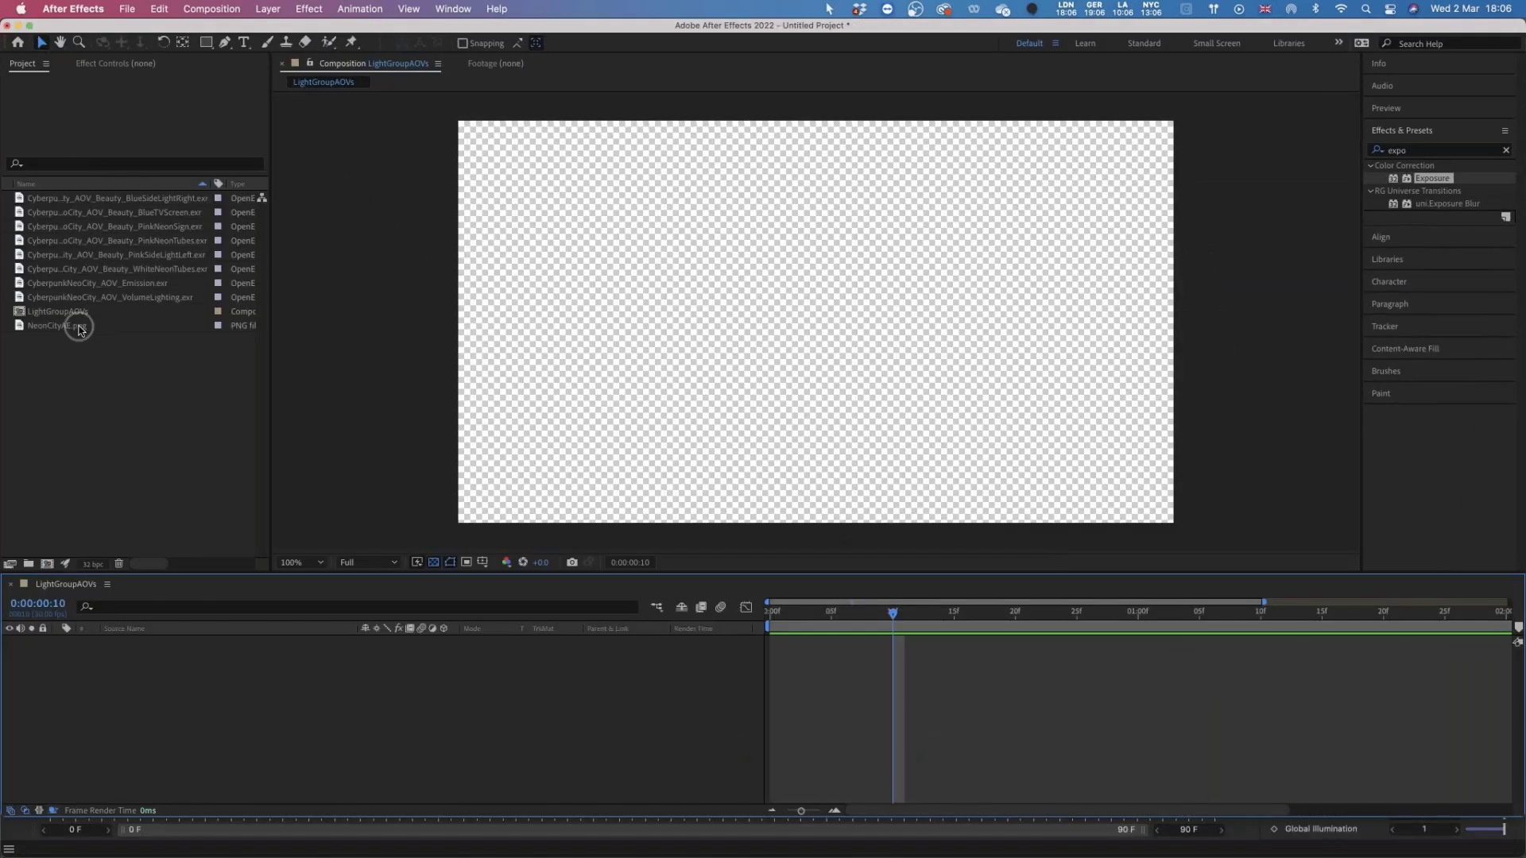
left_click(79, 325)
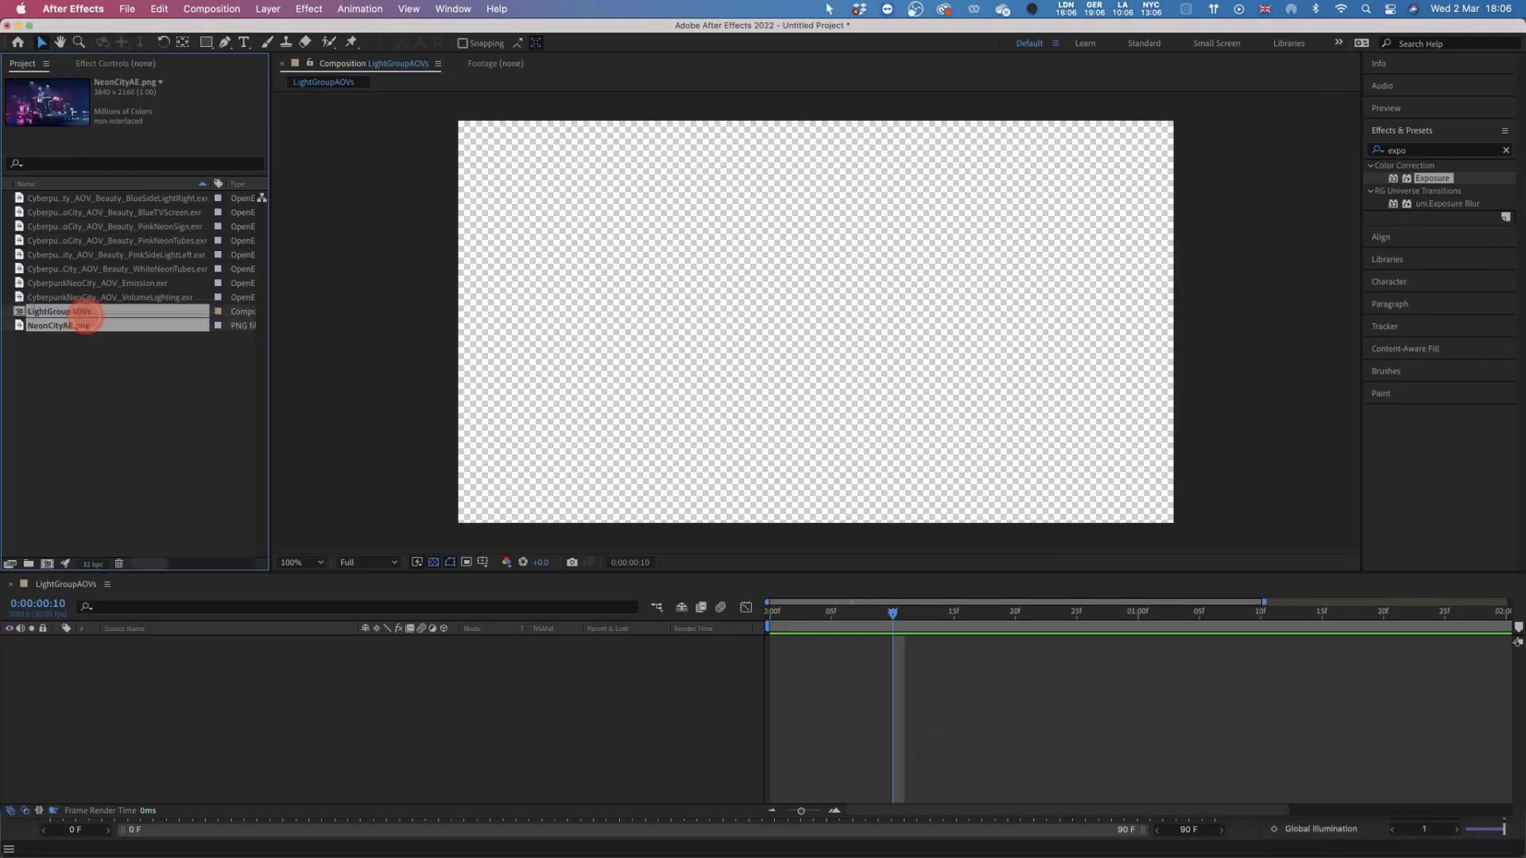
left_click_drag(82, 326, 165, 694)
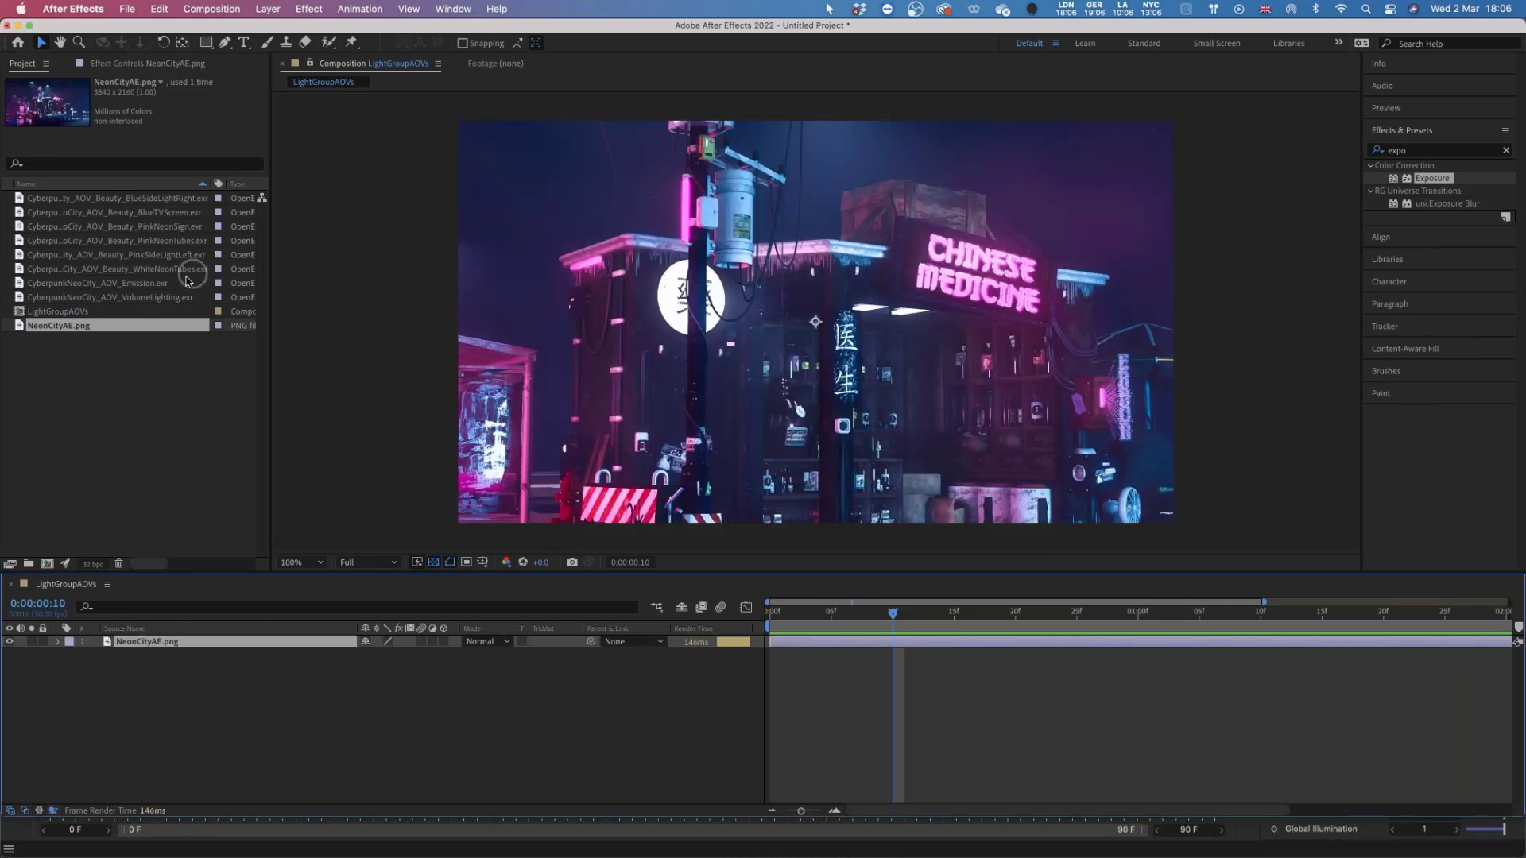
Add the eight CyberpunkNeoCity AOV EXR files above NeonCityAE.png and scale all the layers to 50%.
left_click(177, 296)
left_click(151, 198, "shift")
left_click_drag(161, 243, 227, 651)
left_click(246, 746, "shift")
key("s")
left_click(407, 655)
type("50")
key("Return")
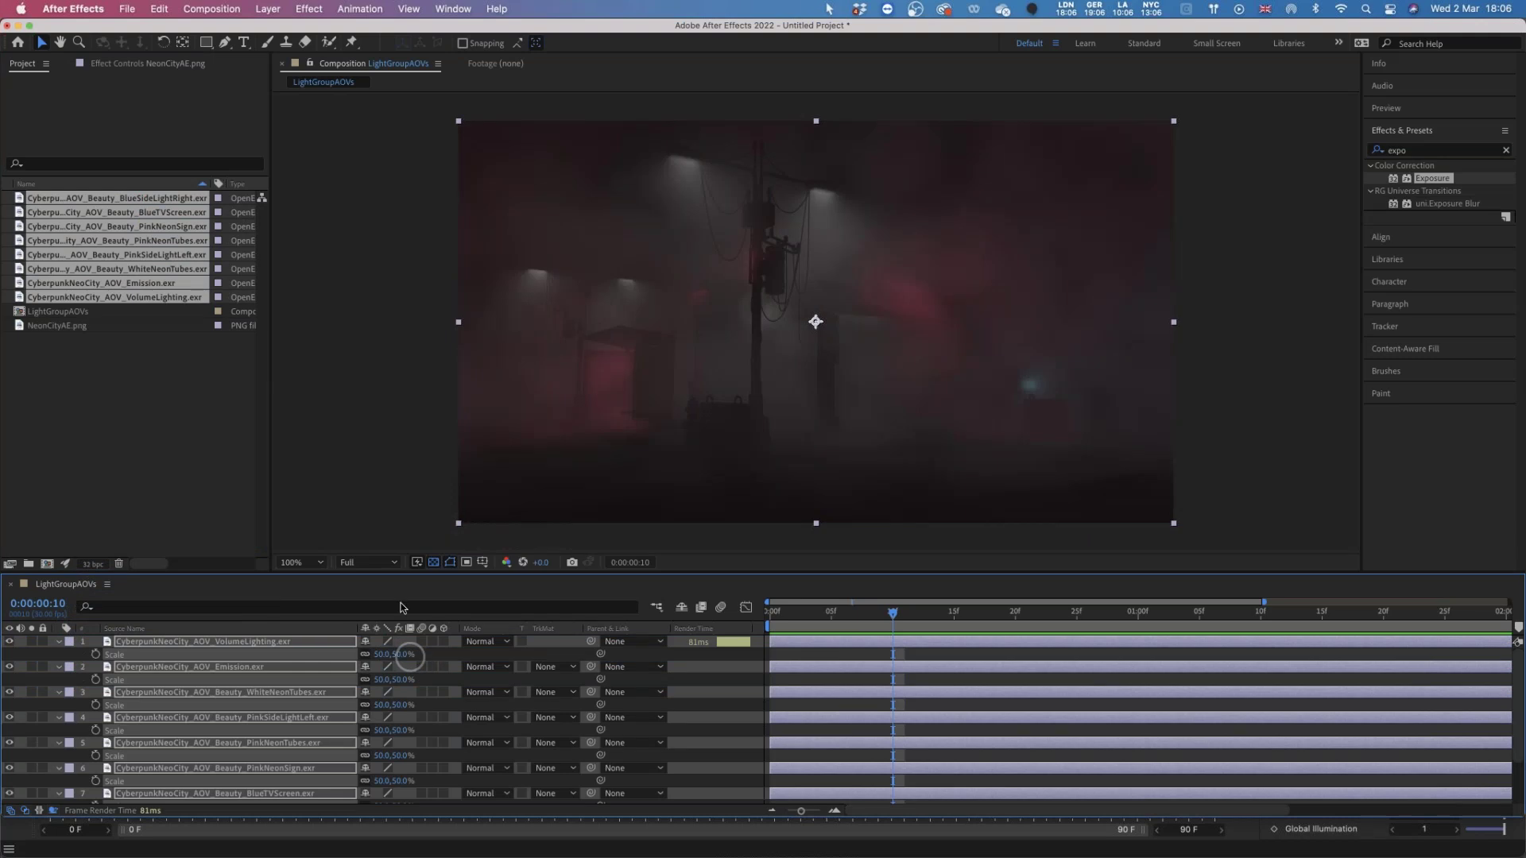
Collapse the layers' Scale properties and hide the eight AOV layers, leaving only NeonCityAE.png visible.
left_click(127, 641)
scroll(154, 763, "down", 3)
left_click(165, 785, "shift")
key("s")
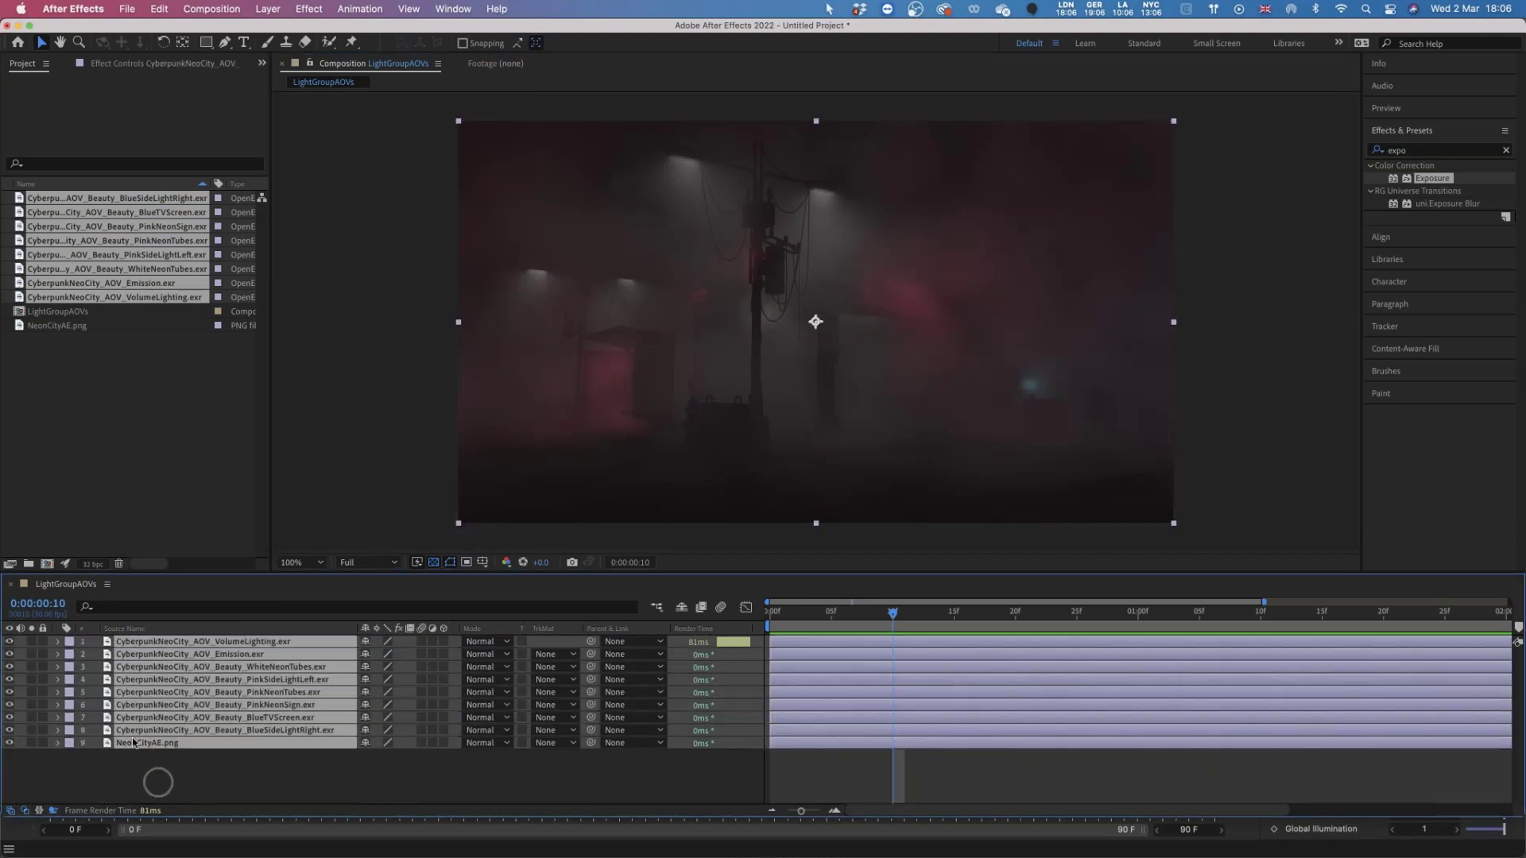
left_click(147, 764)
left_click_drag(9, 642, 10, 730)
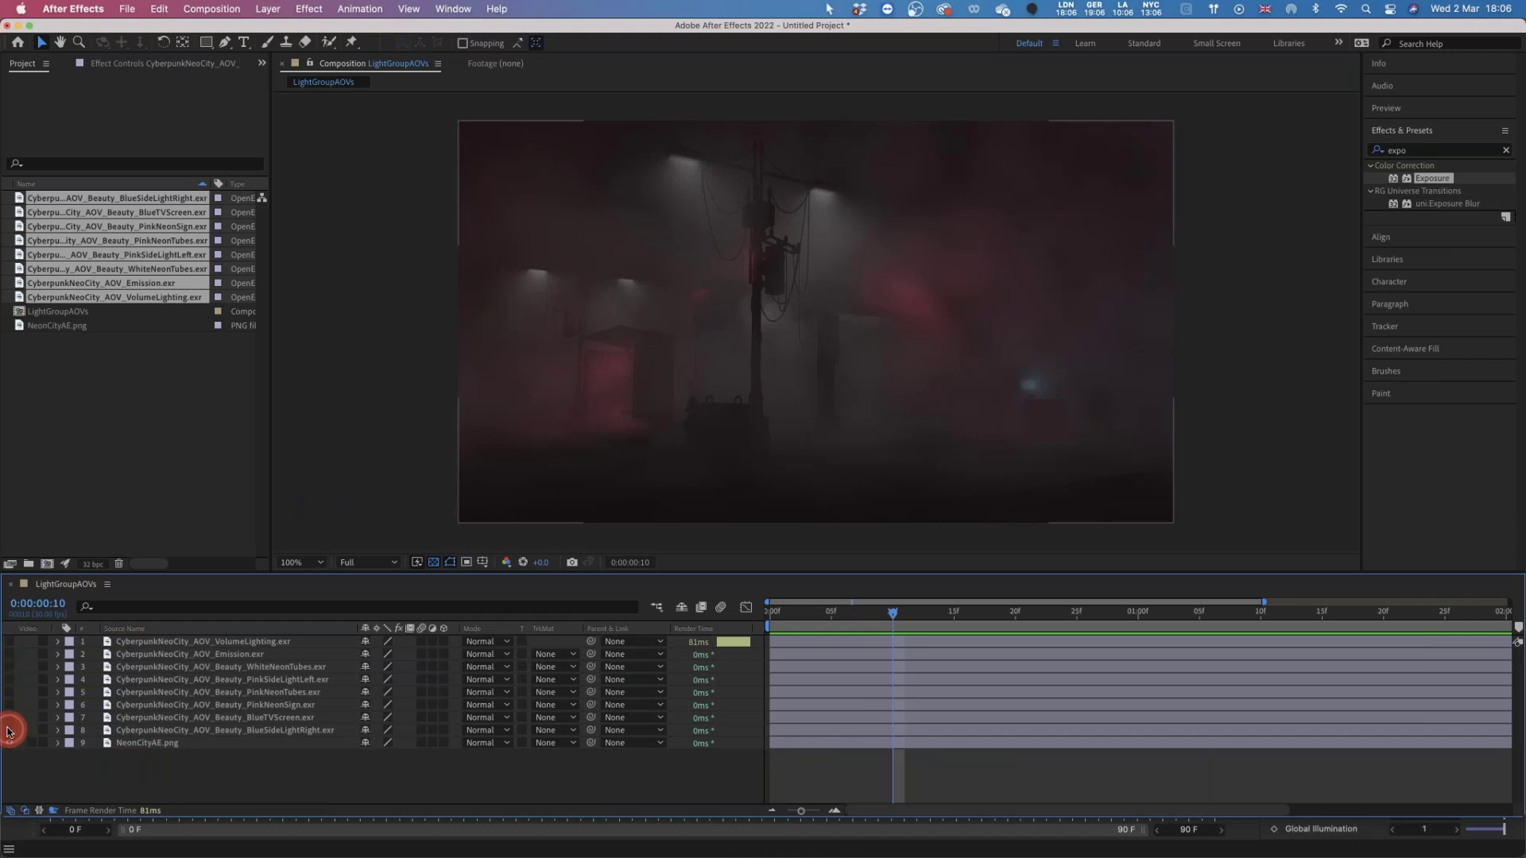
left_click(151, 742)
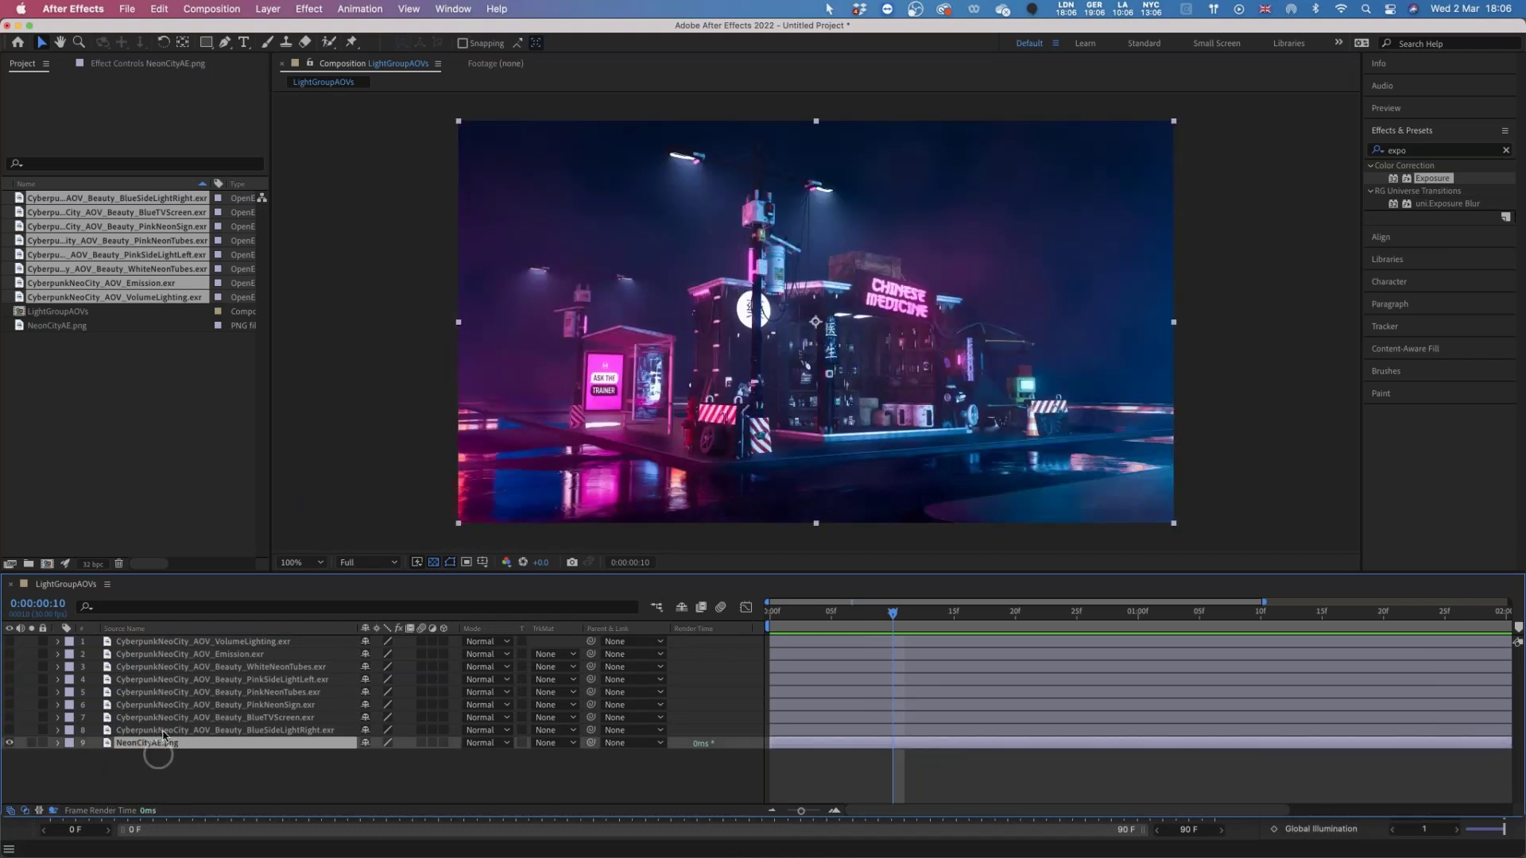
Show the Beauty_WhiteNeonTubes layer and set its blending mode to Color Dodge.
left_click(280, 667)
left_click(10, 667)
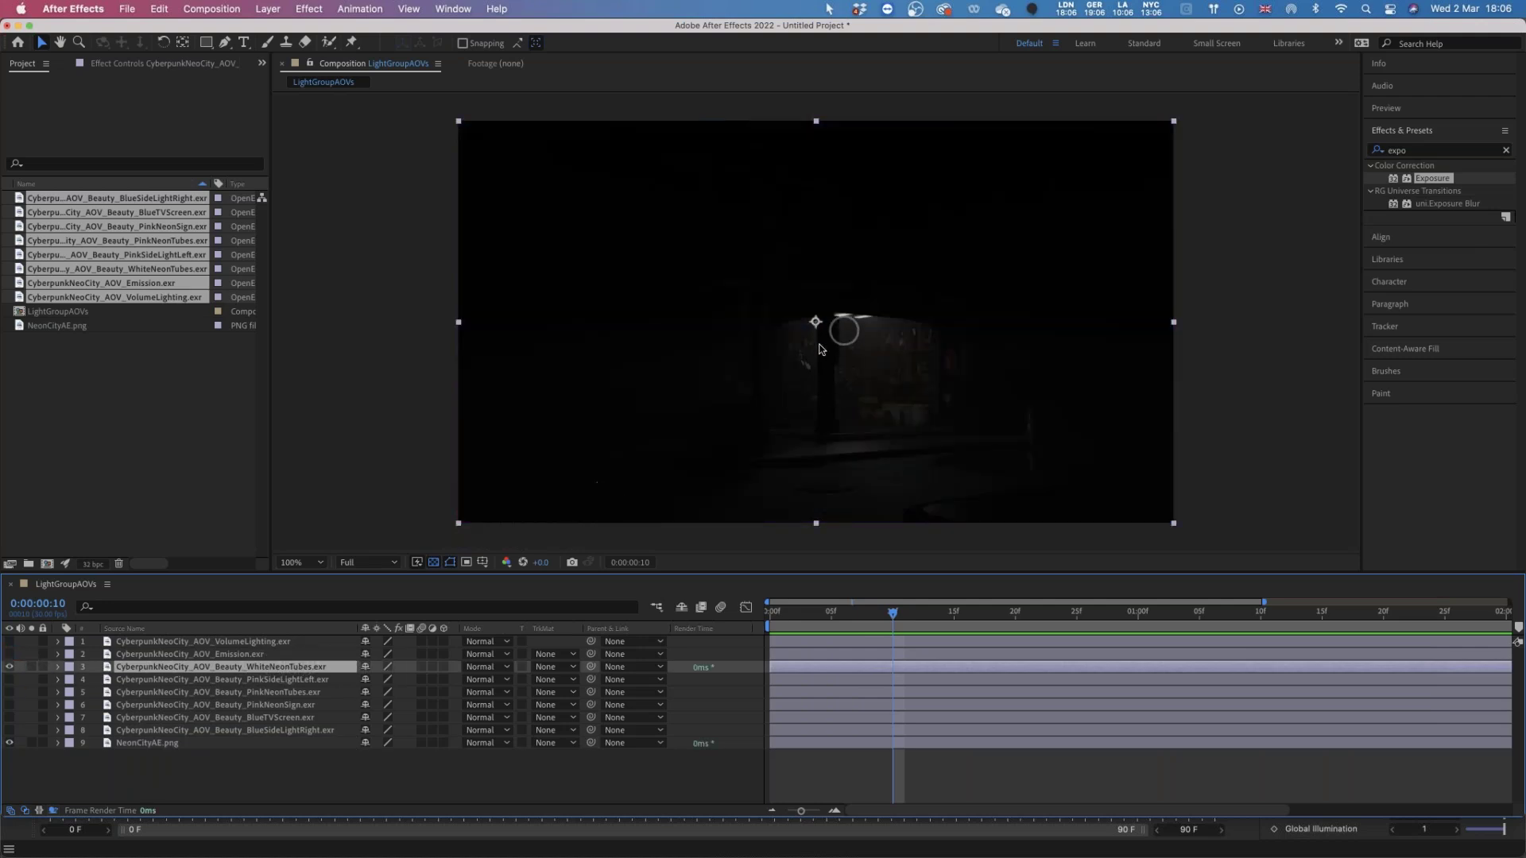
right_click(318, 669)
left_click(292, 668)
left_click(490, 670)
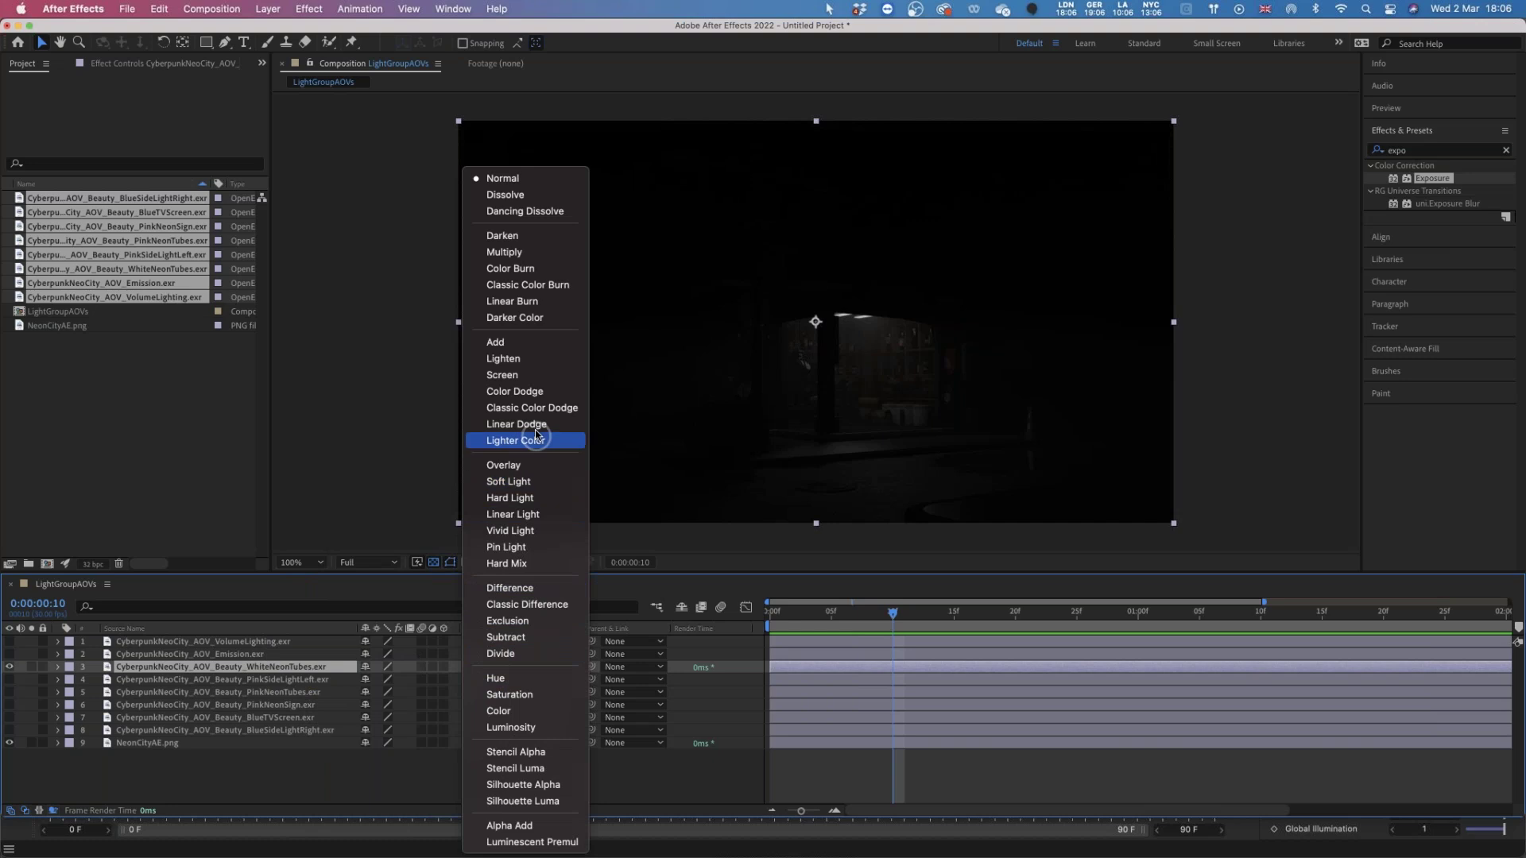
left_click(533, 392)
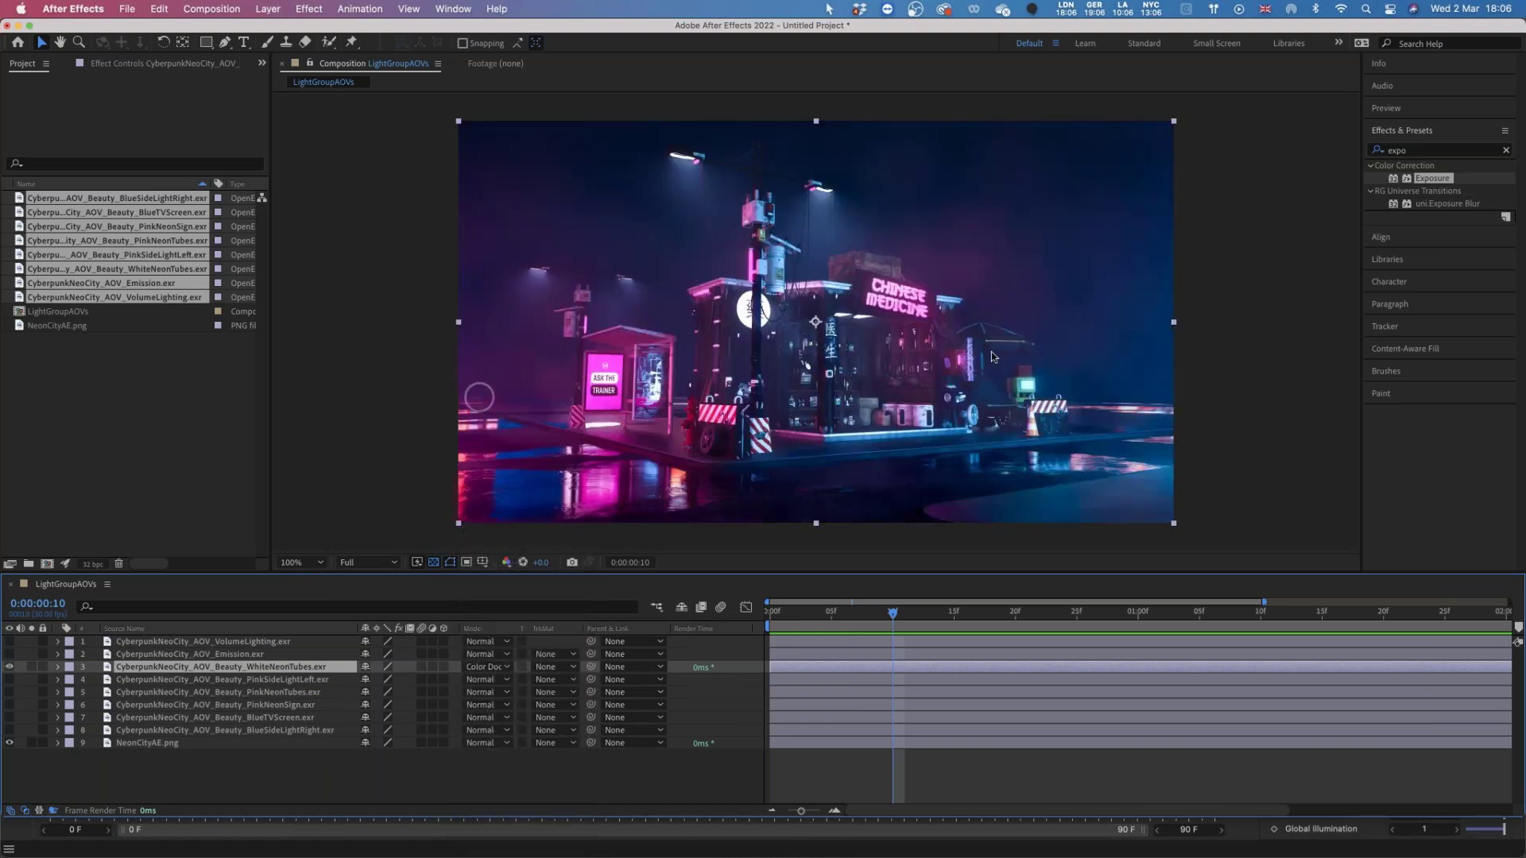
Apply the Exposure effect to the WhiteNeonTubes layer, set Exposure to 1.77, and toggle the layer's visibility to compare.
left_click_drag(1432, 178, 274, 667)
left_click_drag(153, 133, 285, 129)
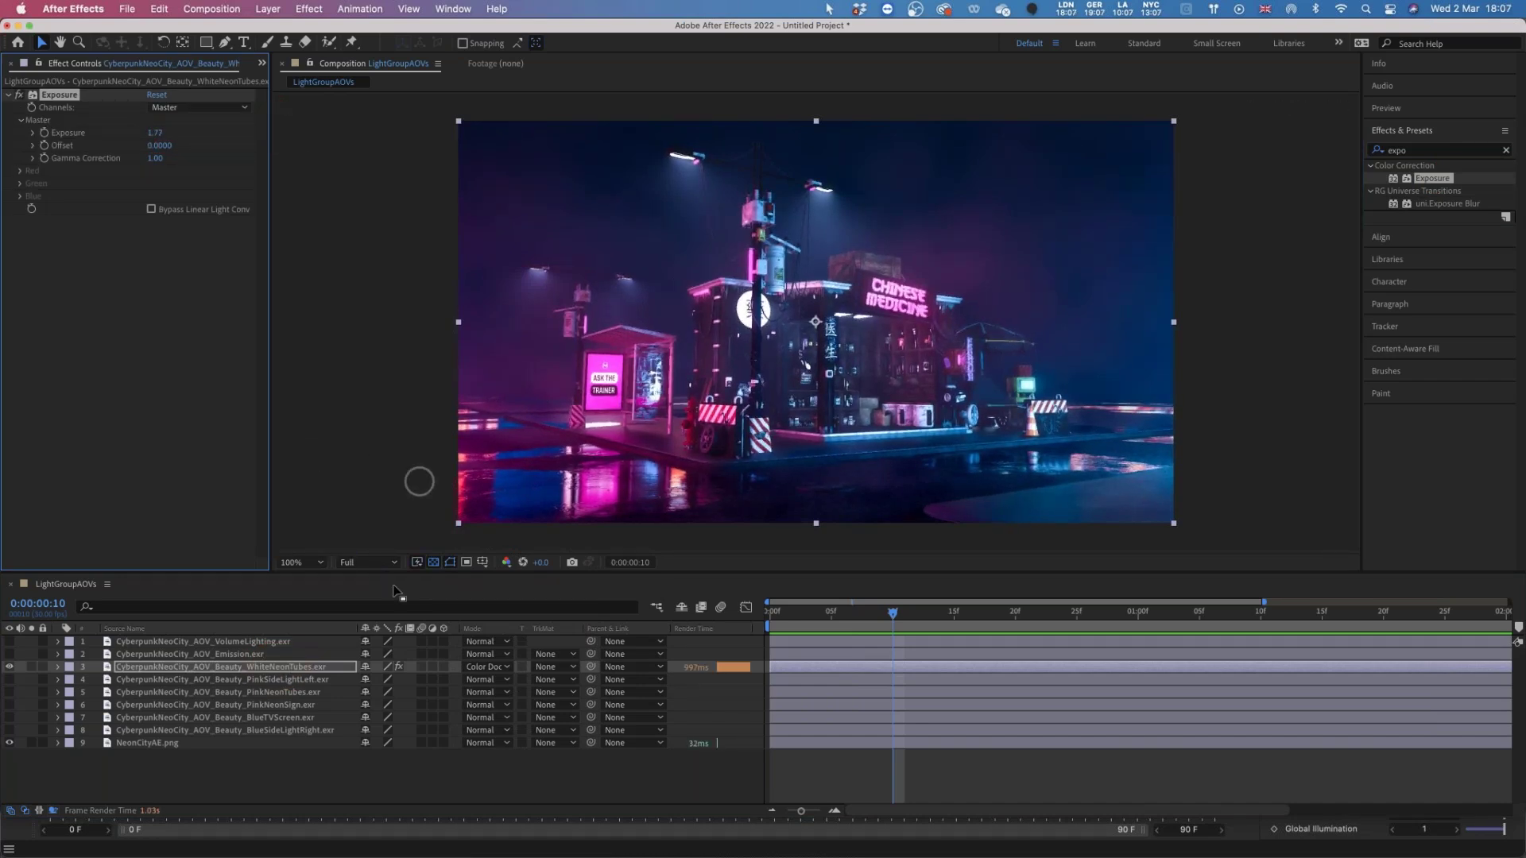
left_click(10, 670)
left_click(11, 668)
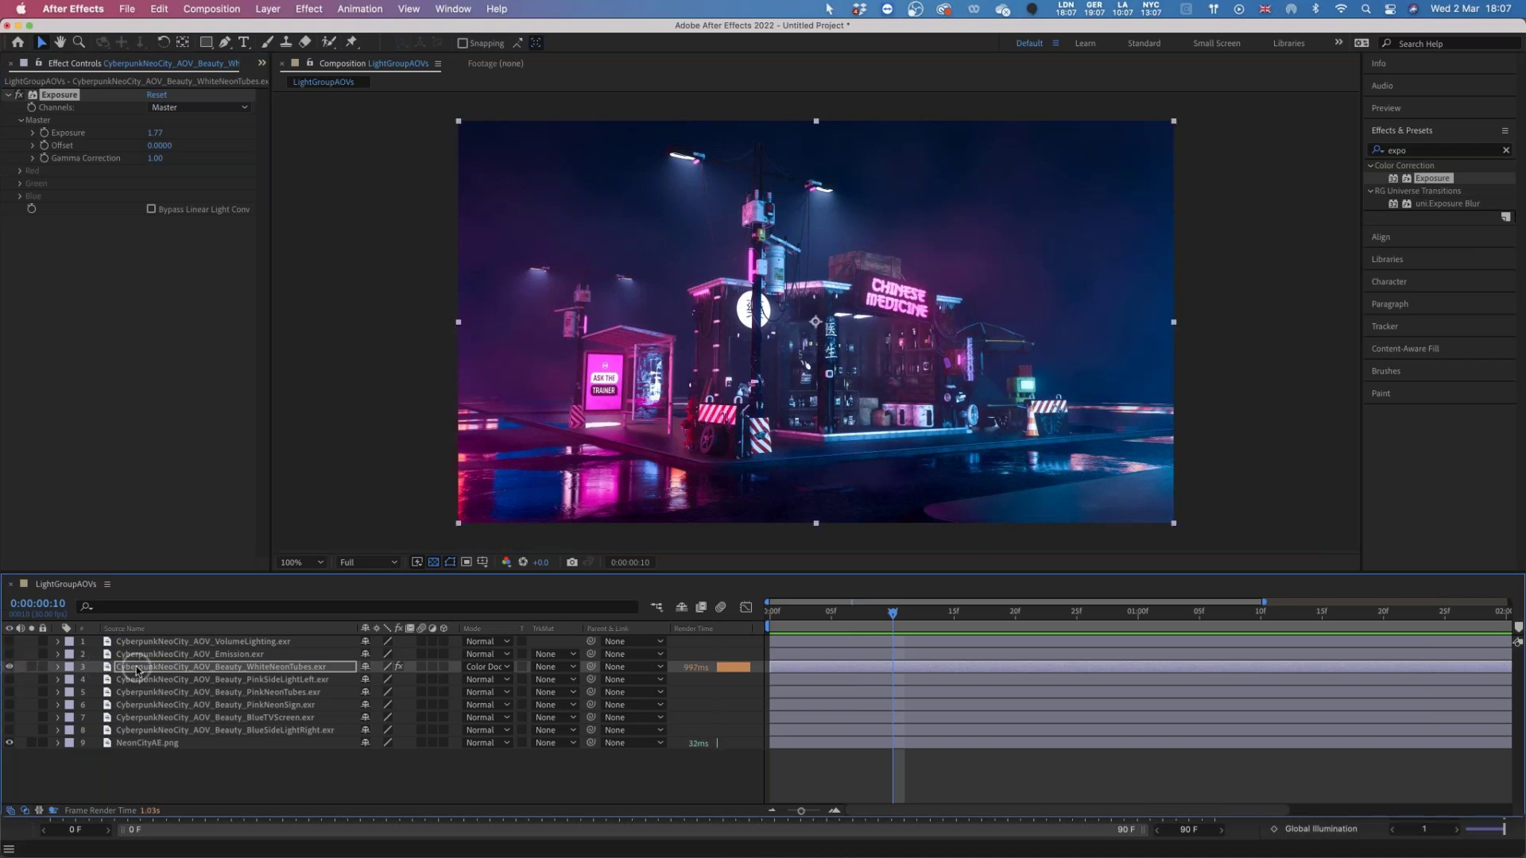
left_click(10, 670)
left_click(11, 669)
Switch back to Cinema 4D and close the AOV Manager and Render Settings windows.
mouse_move(556, 855)
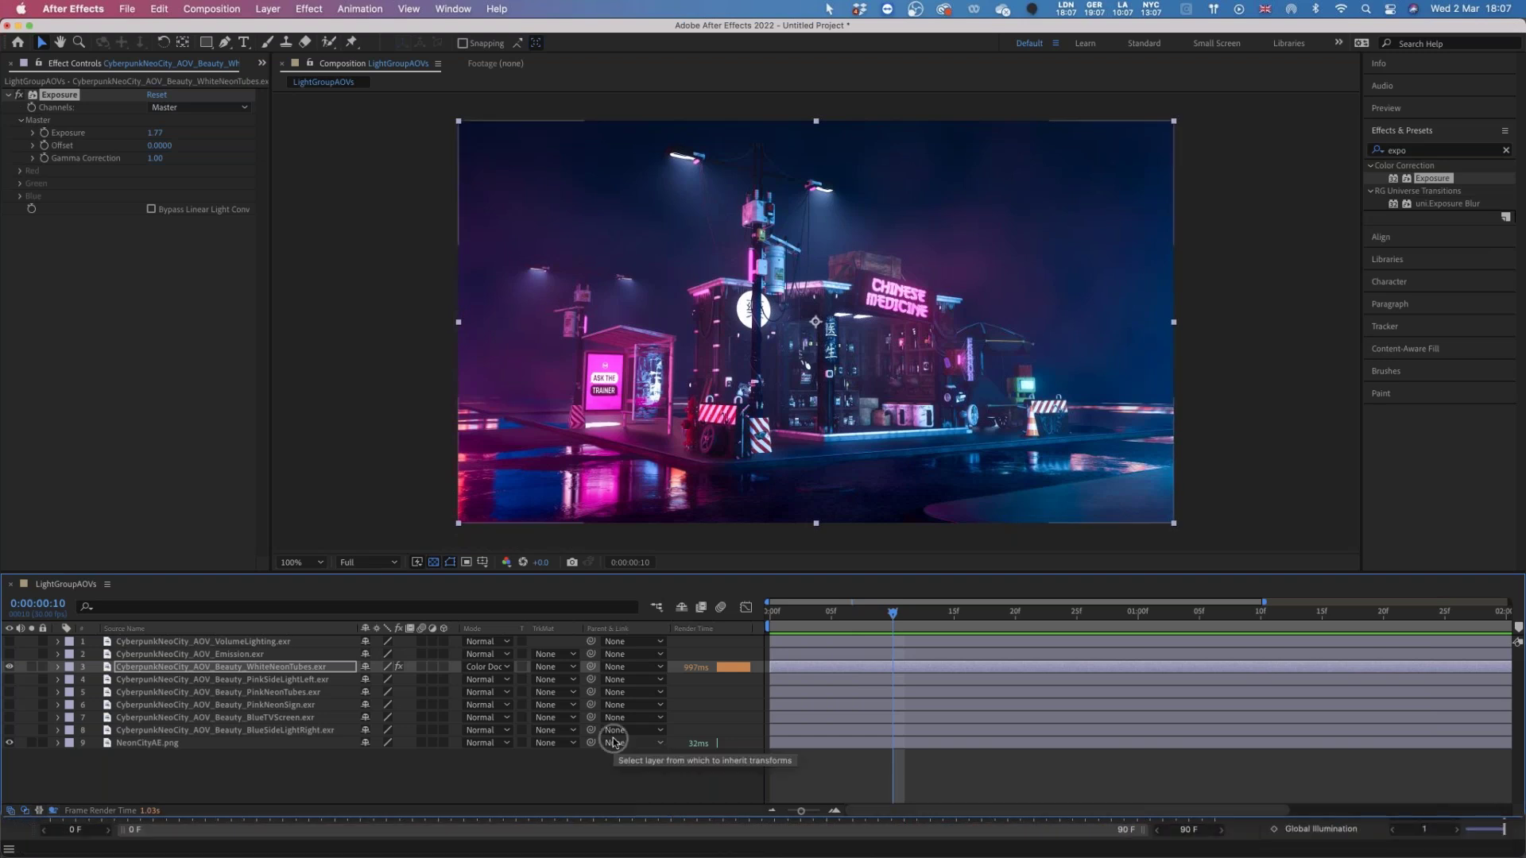
left_click(618, 851)
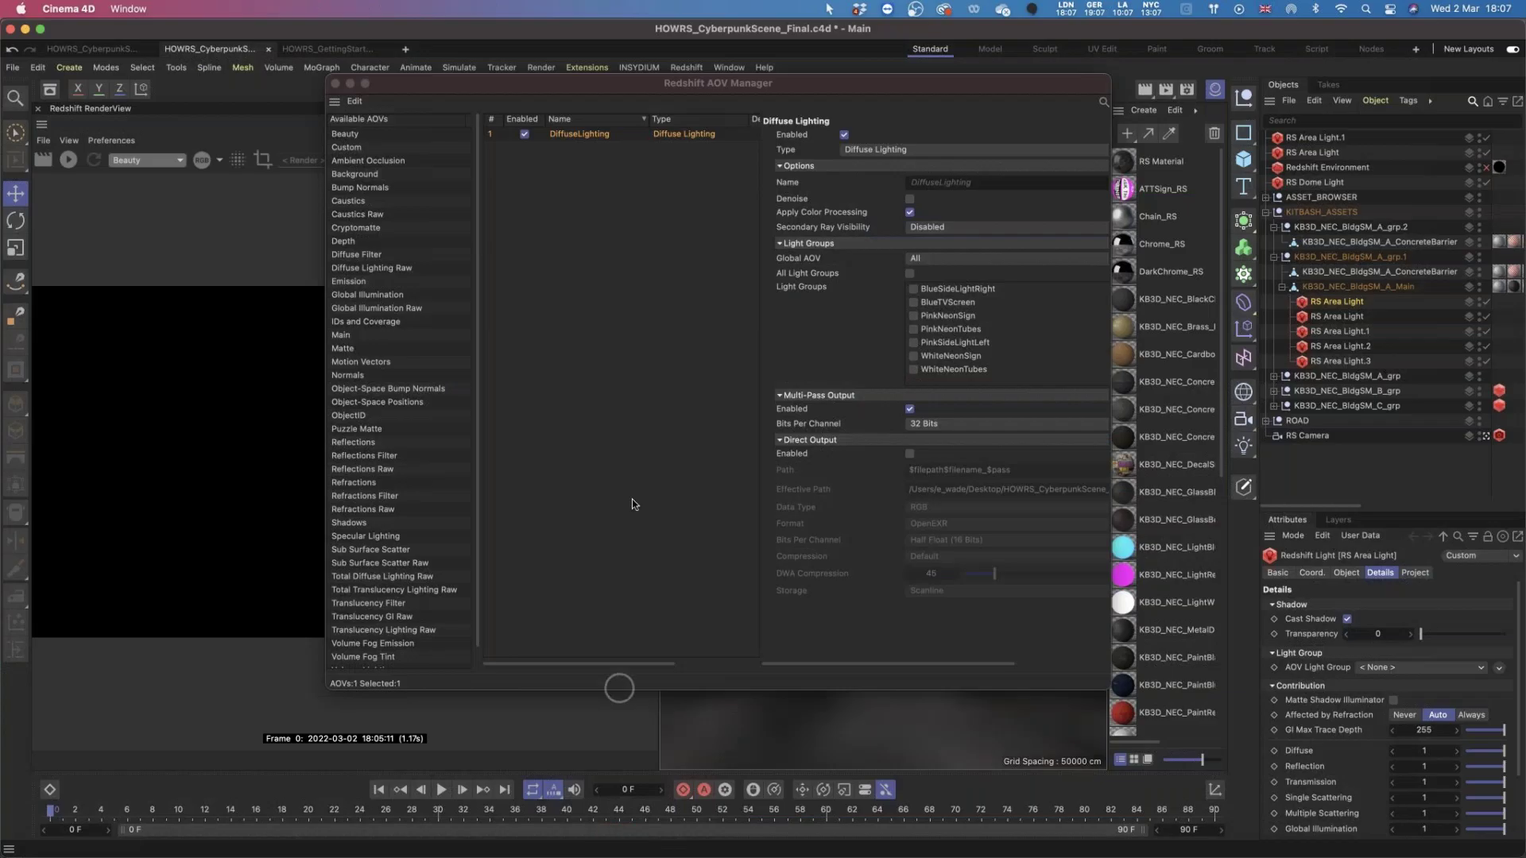
left_click(334, 84)
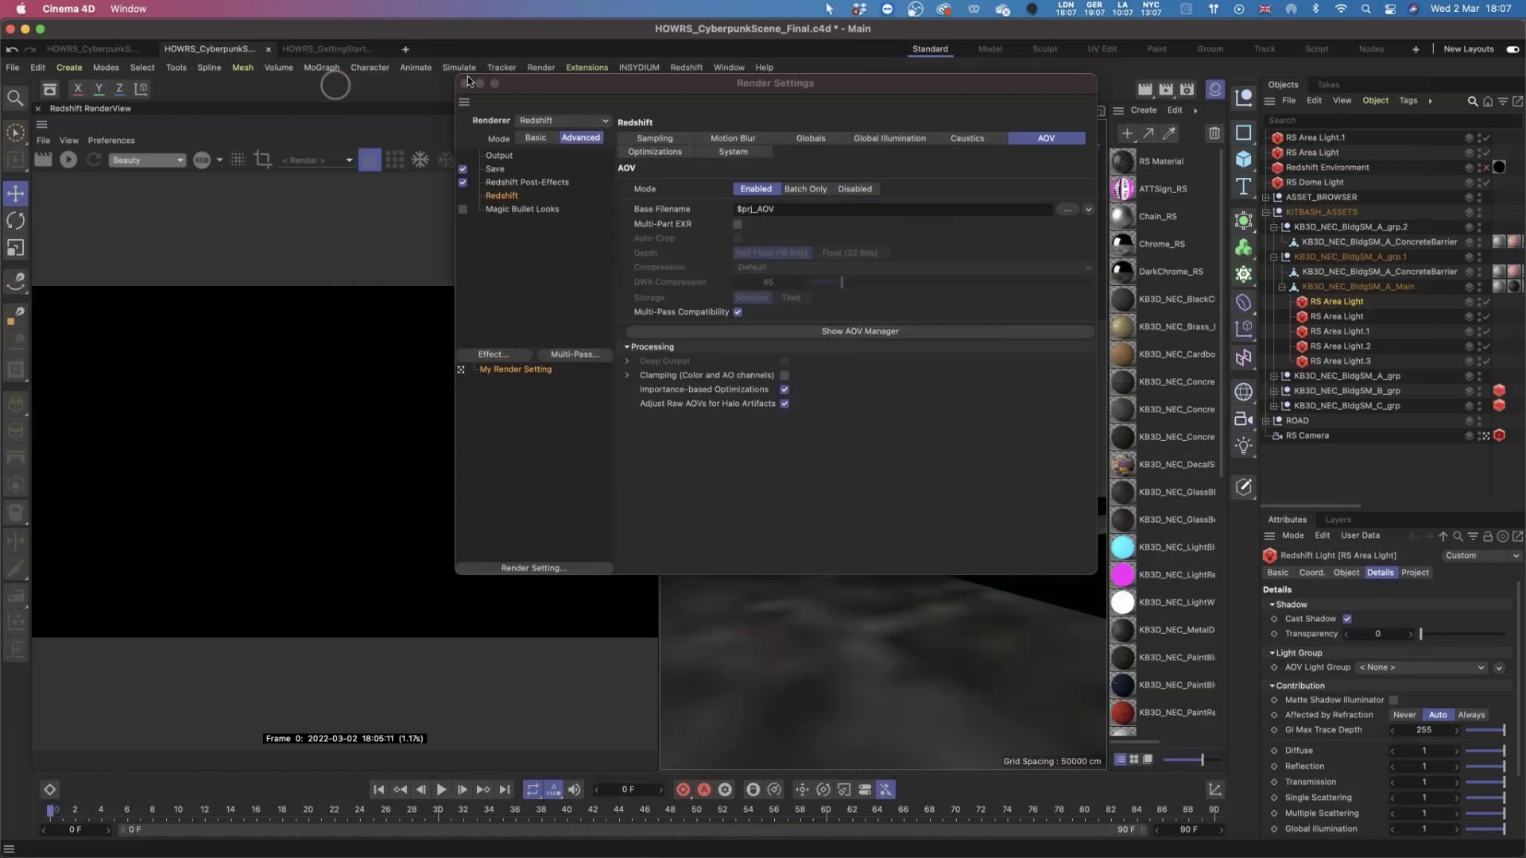
left_click(464, 80)
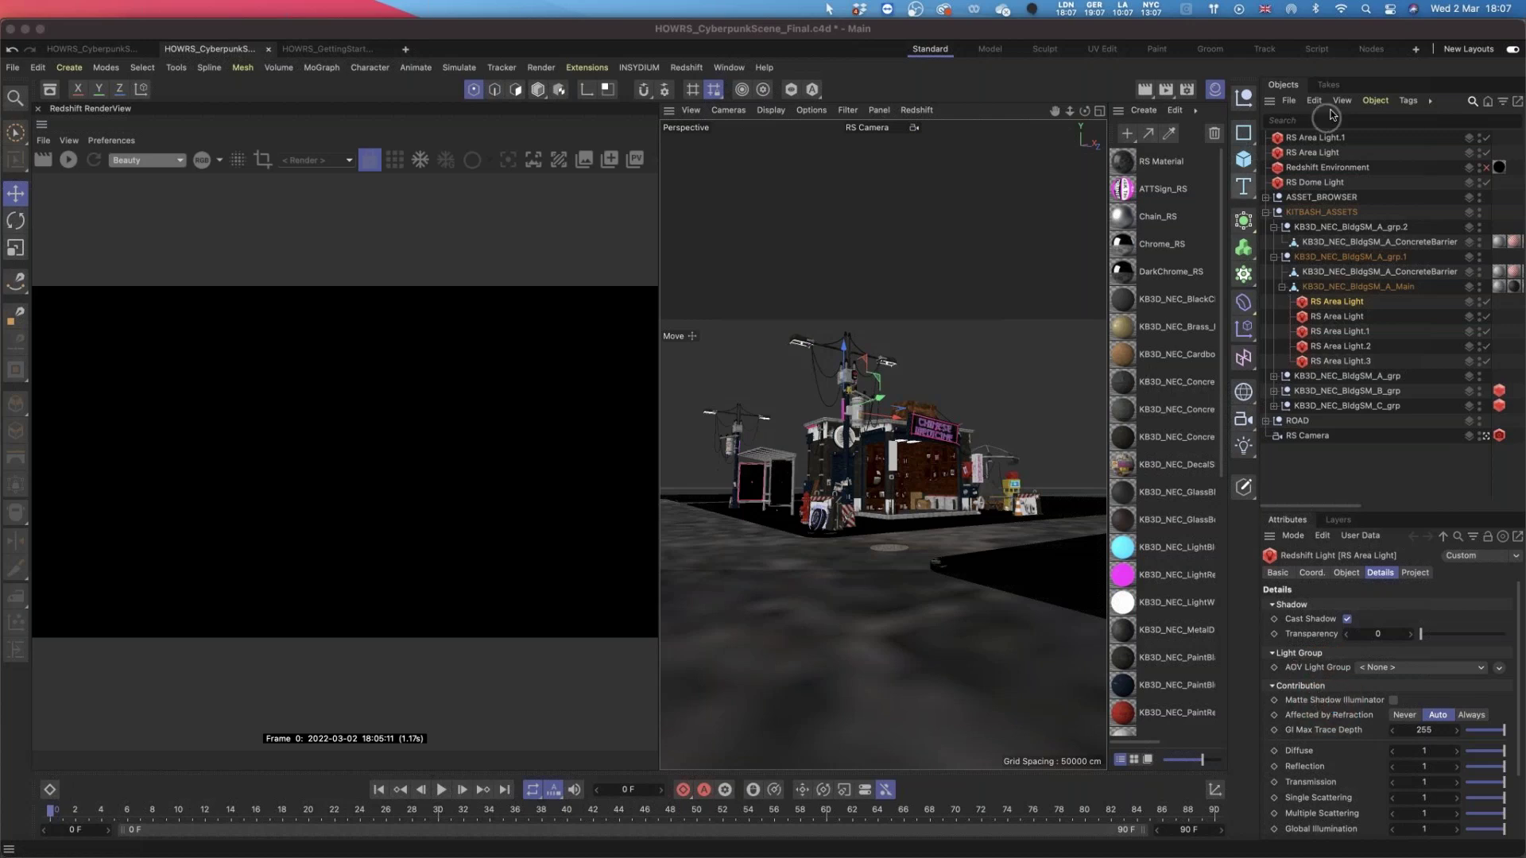
left_click(1361, 77)
mouse_move(931, 844)
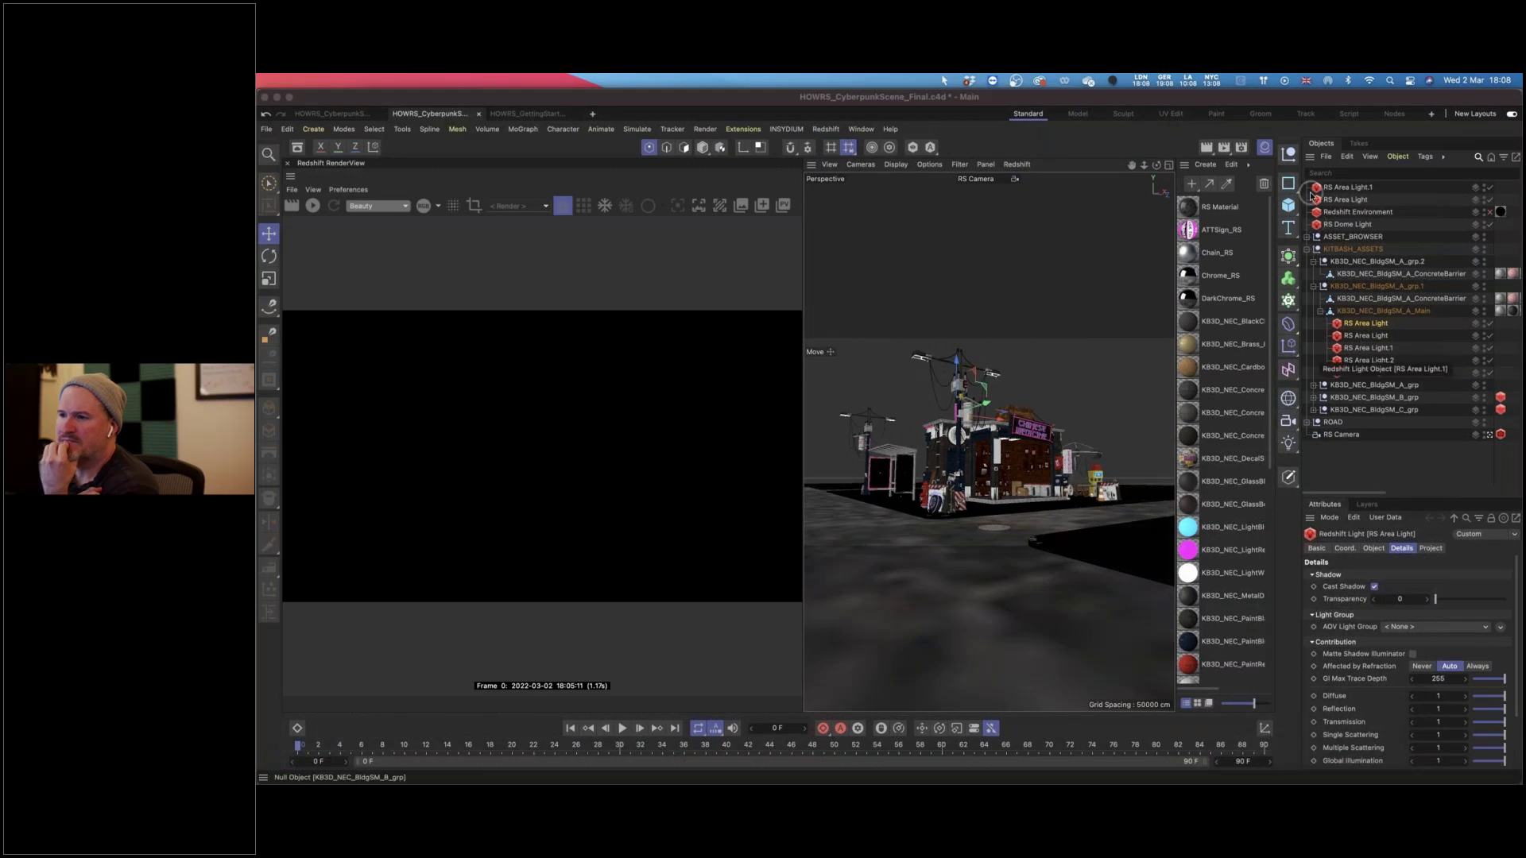
left_click(1072, 117)
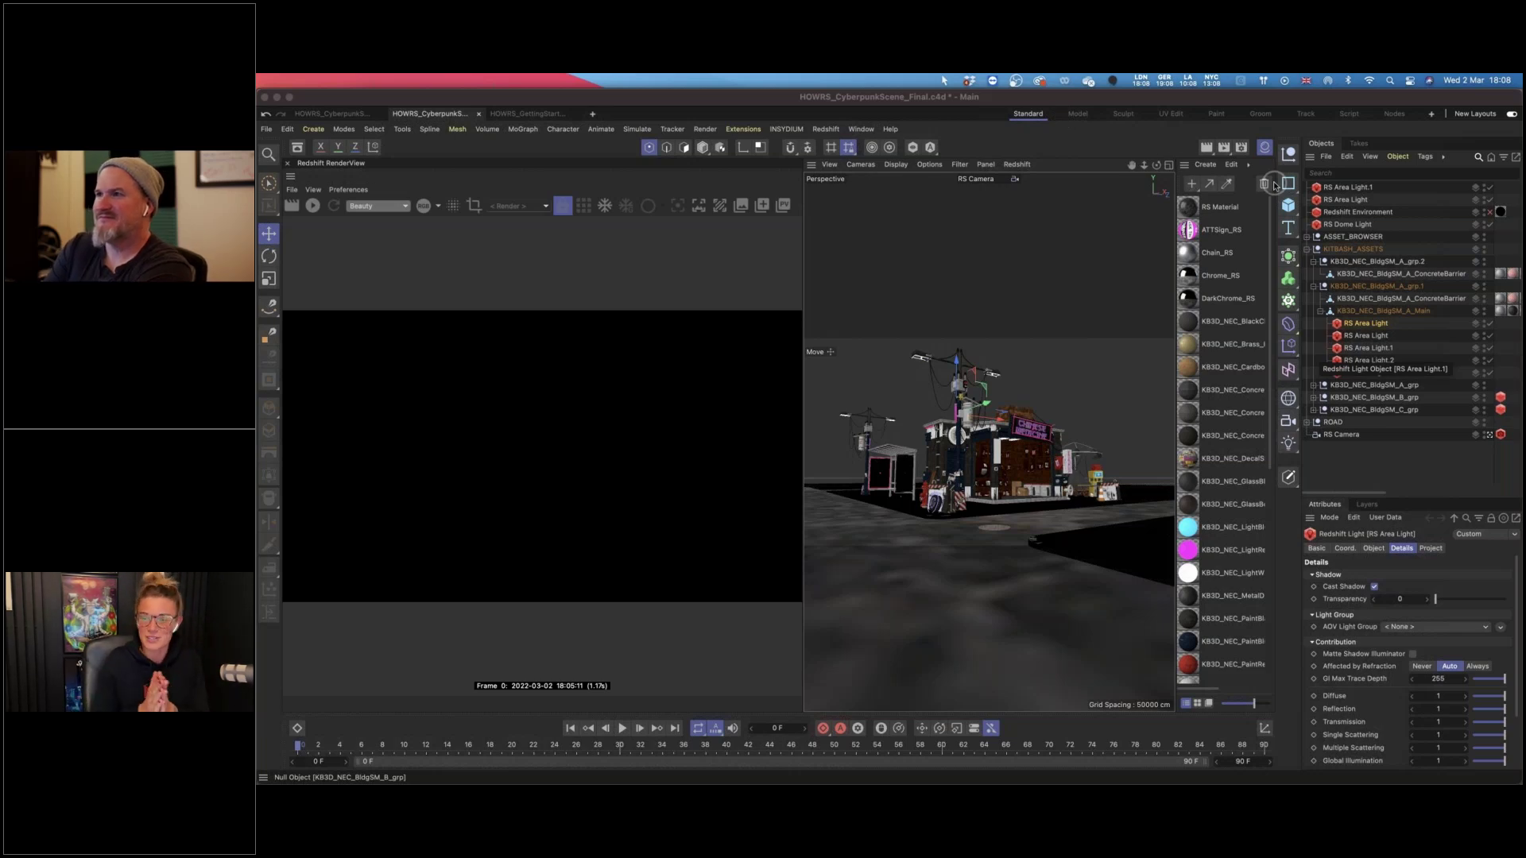
left_click(1006, 325)
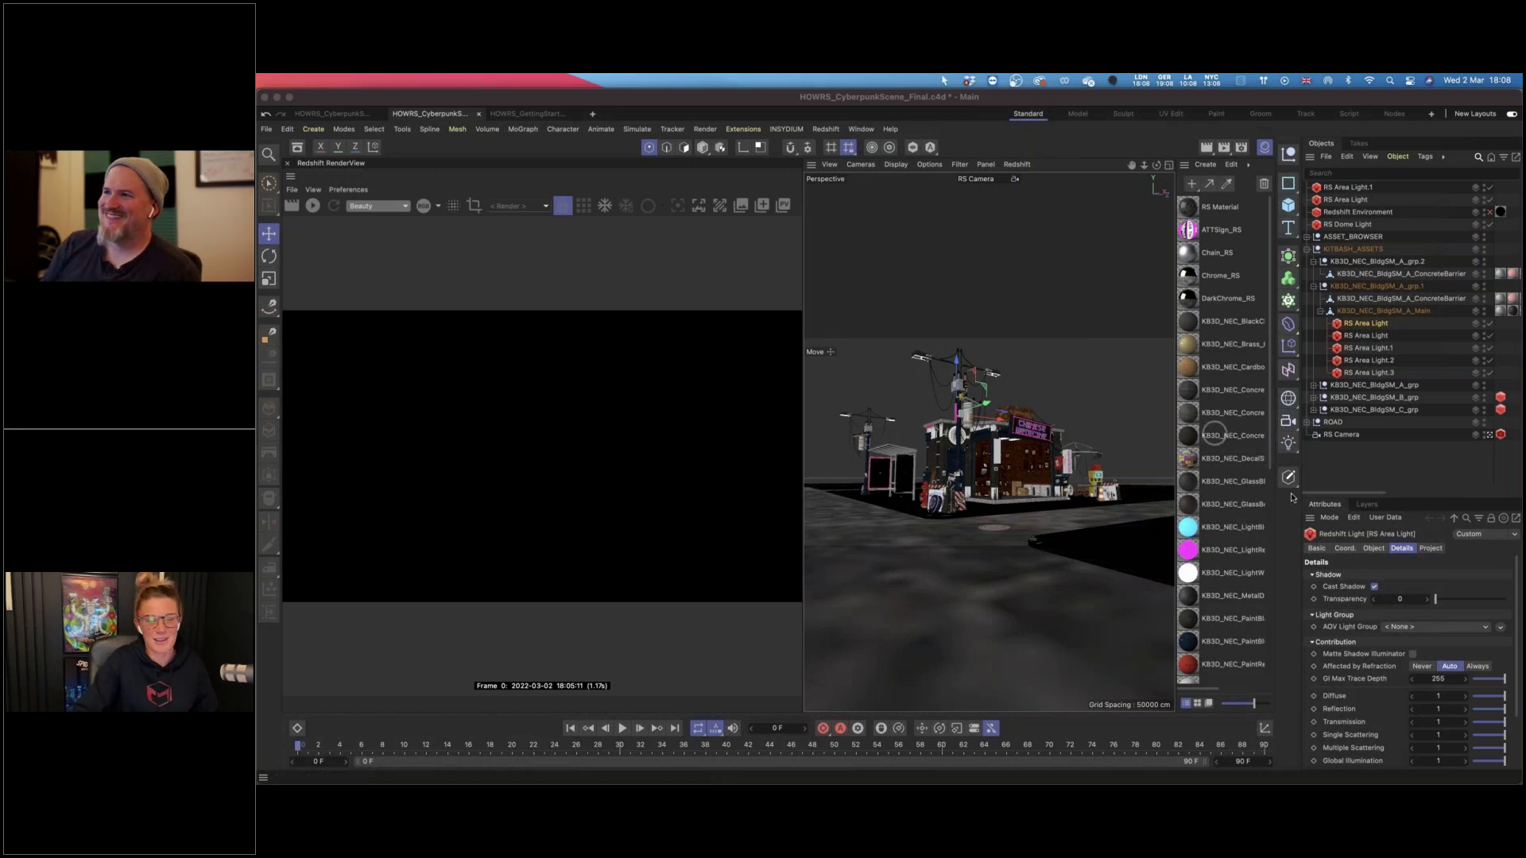
mouse_move(1002, 771)
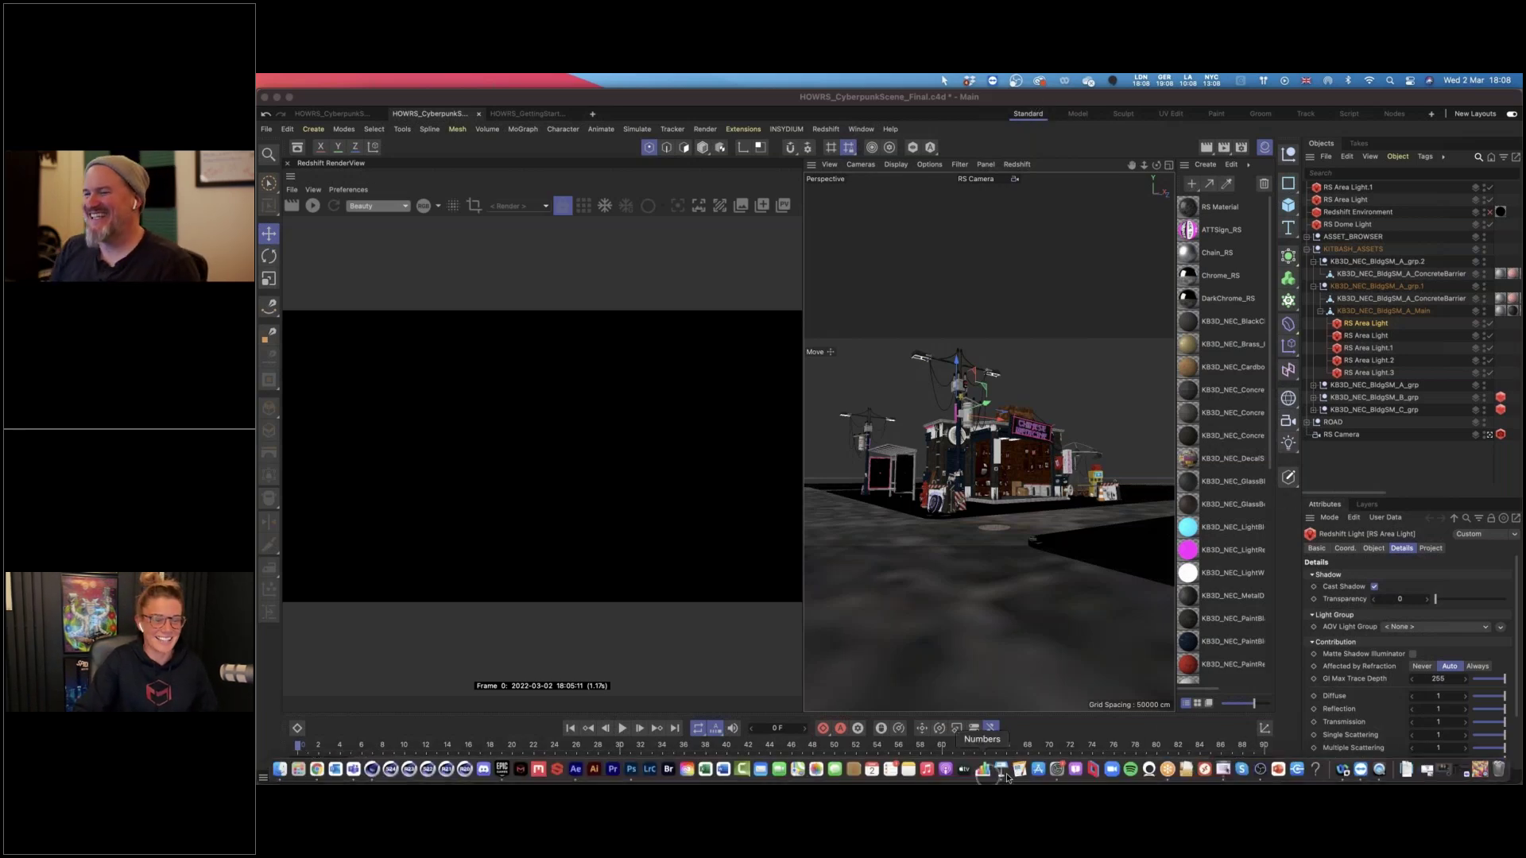